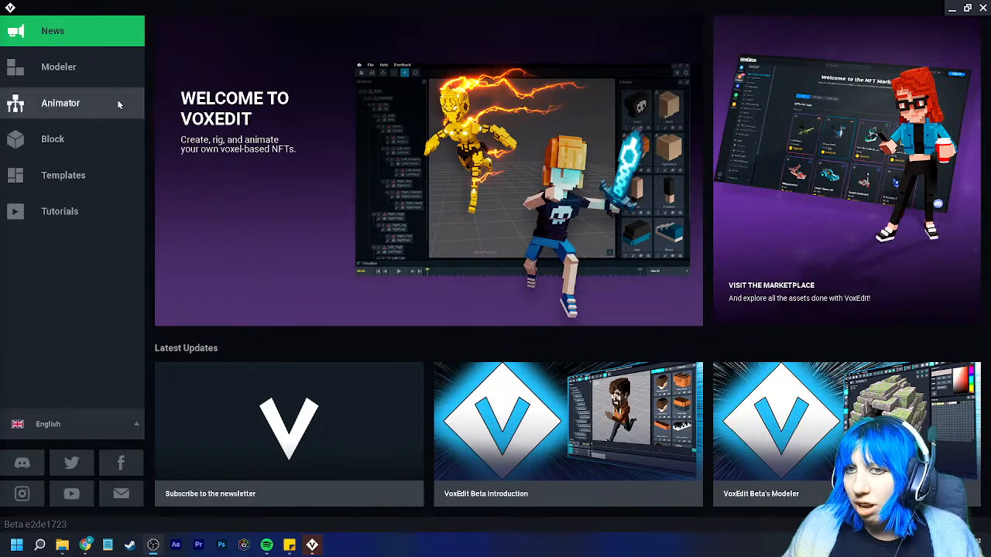
Open the recent rig torture room.vxr in the Animator to view it
click(65, 70)
click(65, 103)
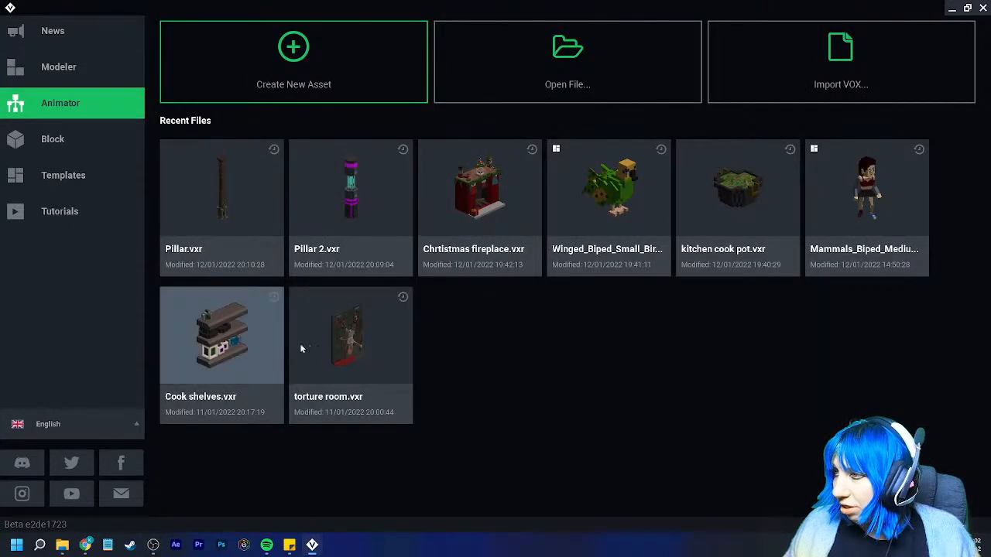
click(316, 355)
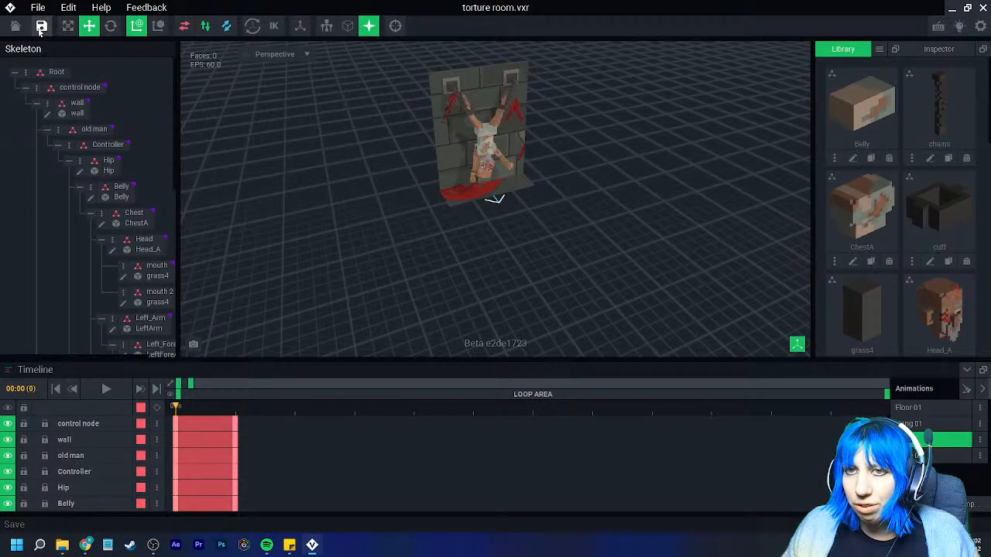
Leave the torture room rig and open the giant fireplace rig from the goblin castle project folder
click(15, 26)
click(387, 197)
click(475, 88)
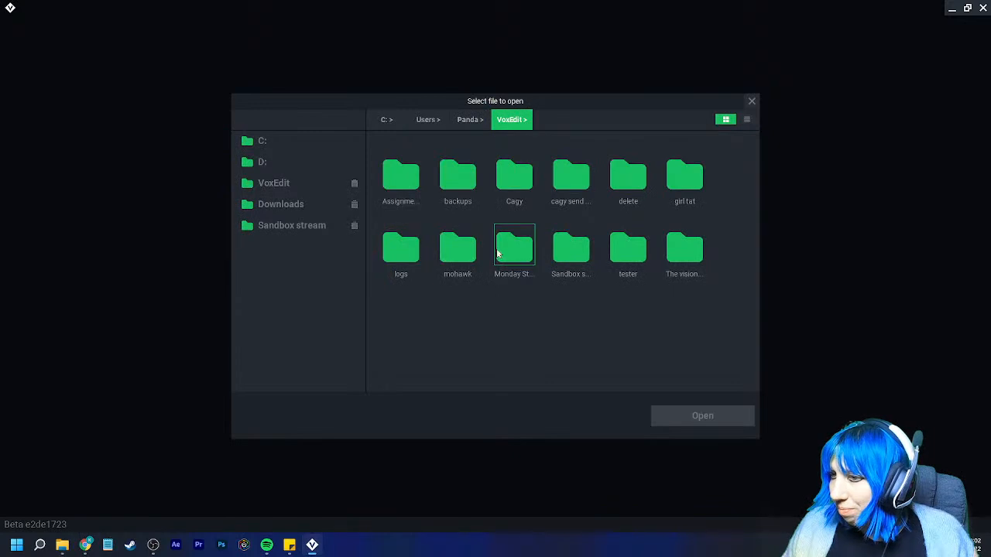
double_click(559, 249)
double_click(402, 177)
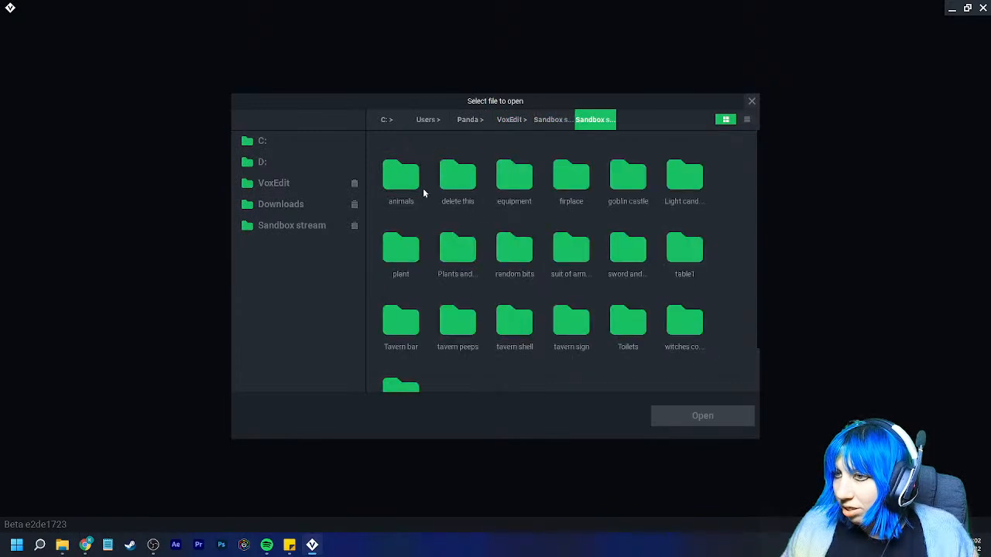
double_click(631, 176)
double_click(513, 175)
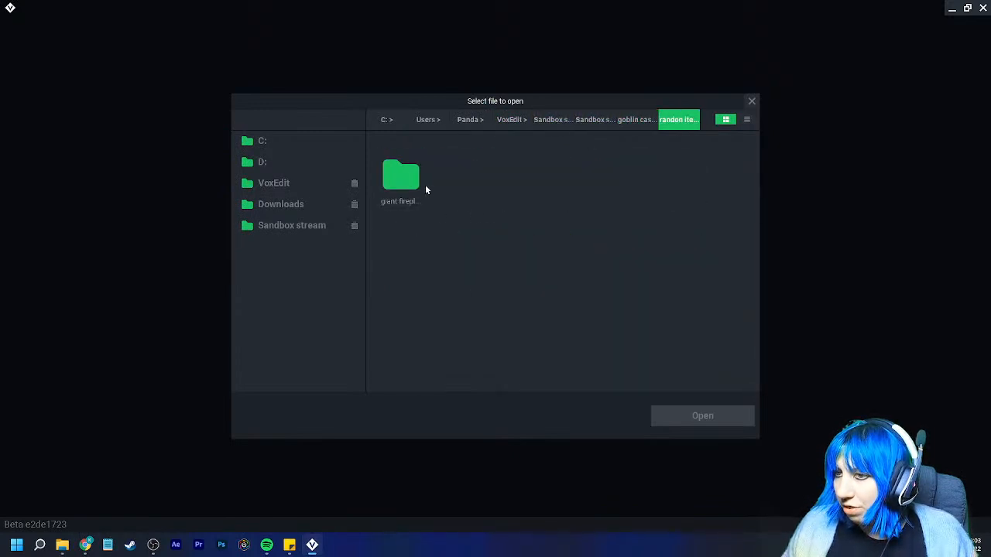
double_click(401, 177)
click(400, 172)
click(700, 410)
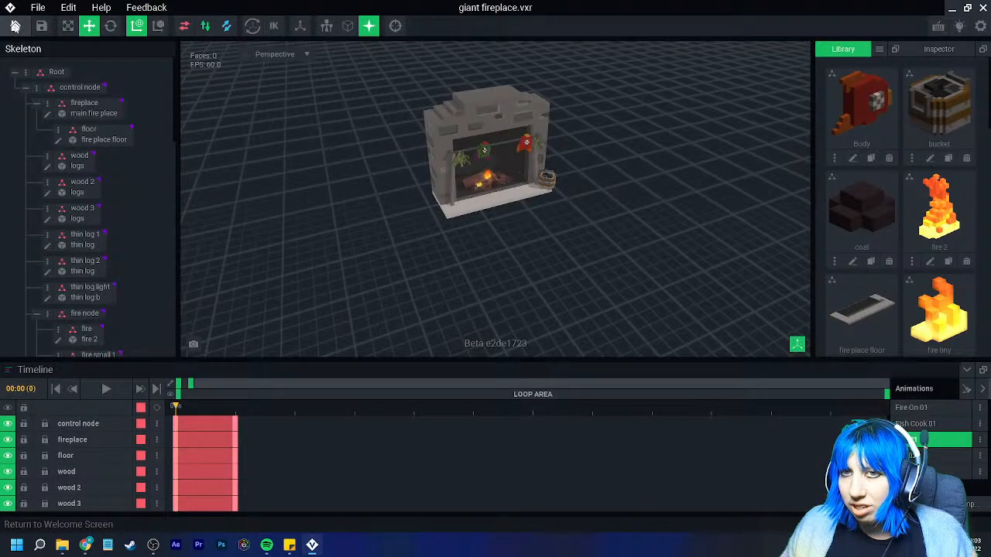
Leave the fireplace rig and open the stone chair rig from the room items folder of goblin castle
click(15, 25)
click(399, 200)
click(568, 59)
click(636, 120)
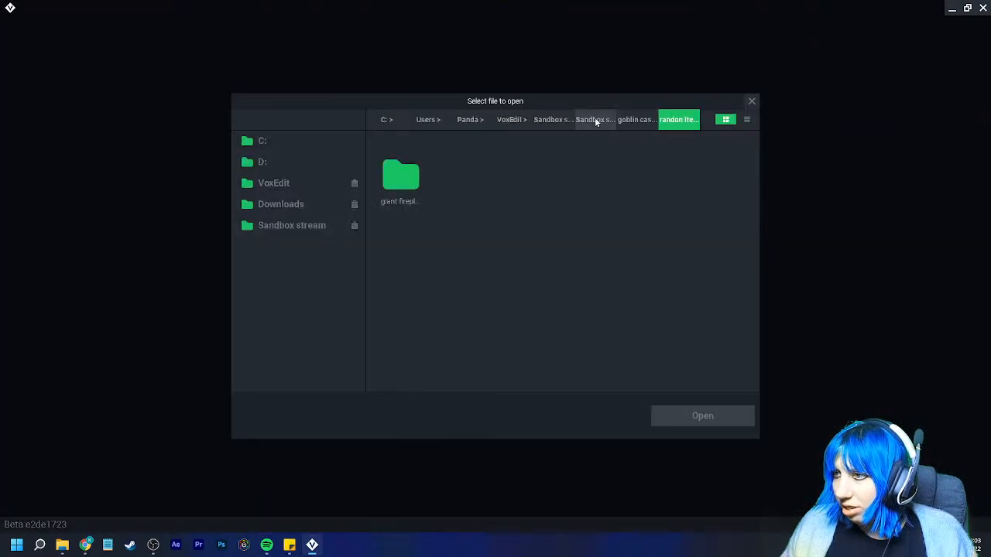
click(596, 120)
double_click(630, 175)
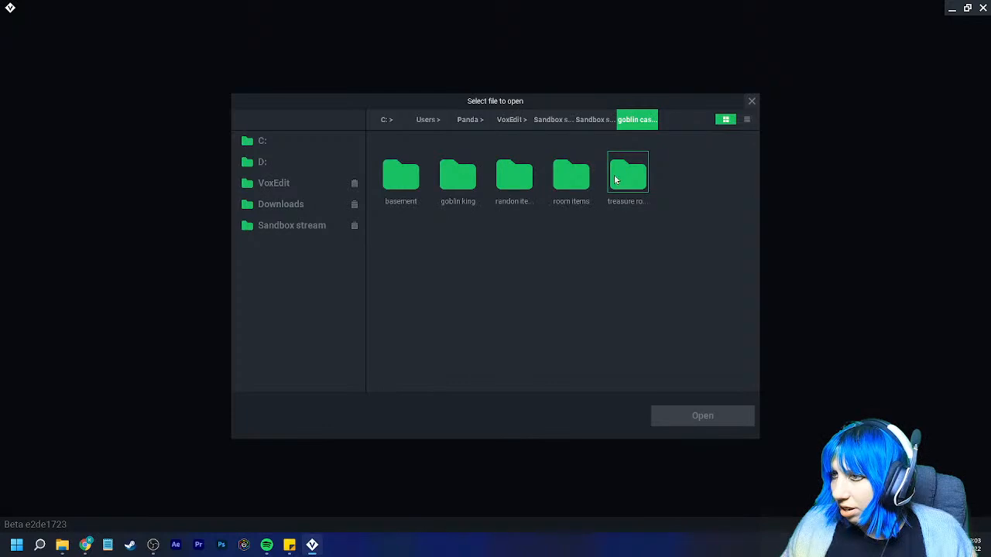
double_click(573, 177)
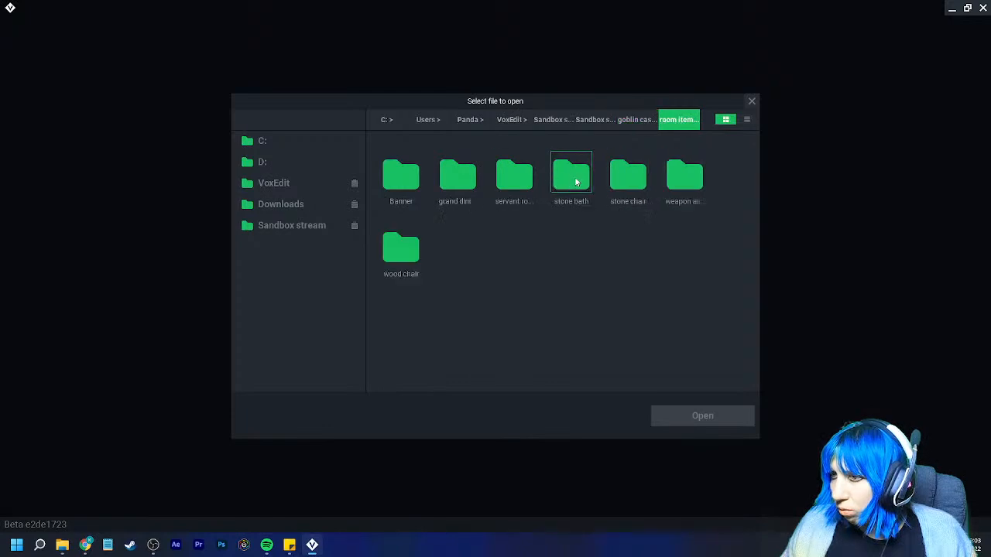
double_click(617, 189)
click(428, 193)
click(689, 411)
Close the stone chair rig, browse the room items folder and its servant subfolder, and exit without opening a file
click(15, 26)
click(389, 203)
click(576, 72)
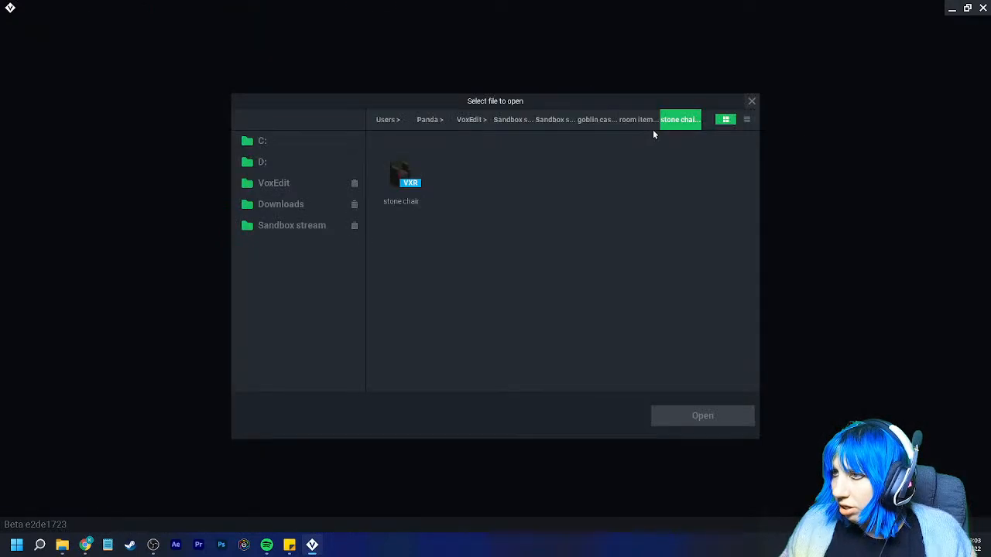
click(637, 119)
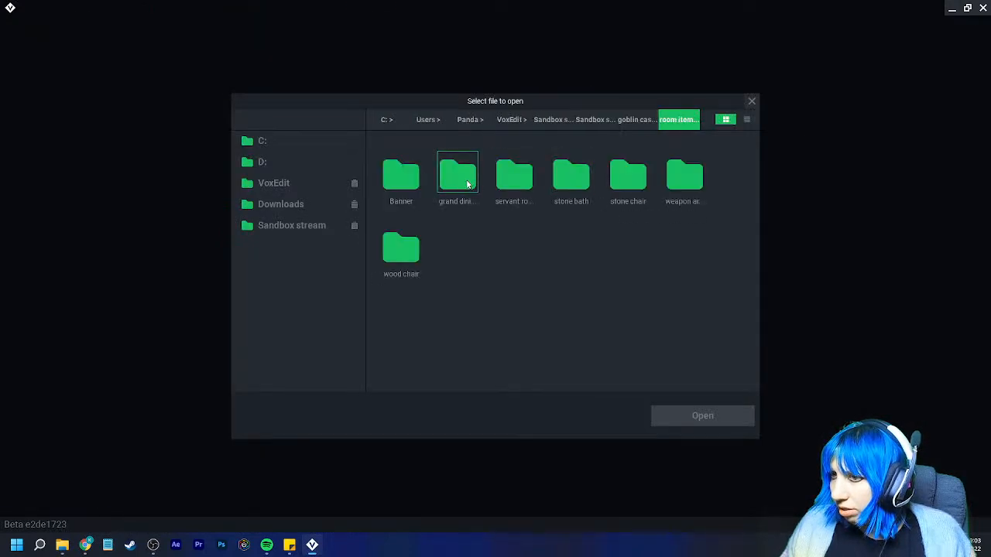
double_click(514, 178)
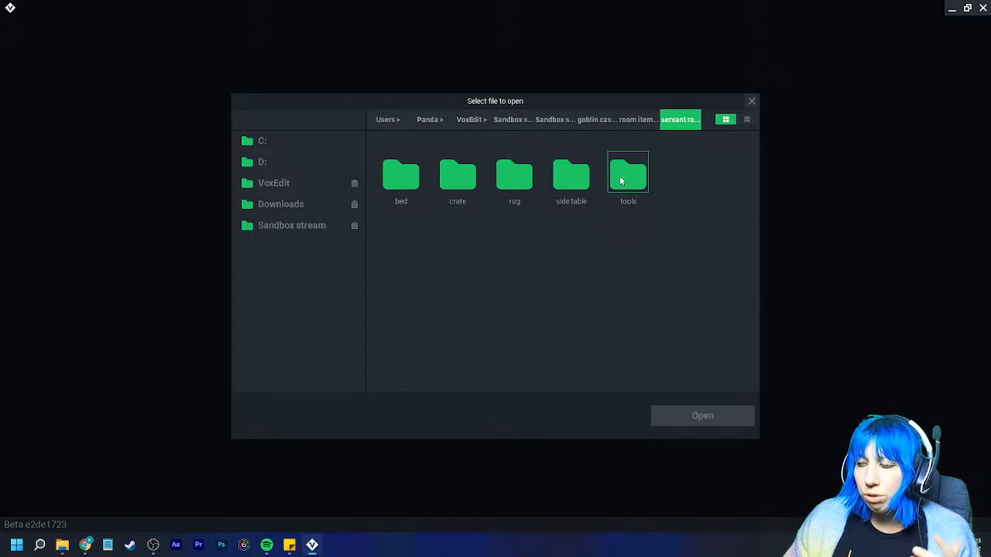
click(622, 119)
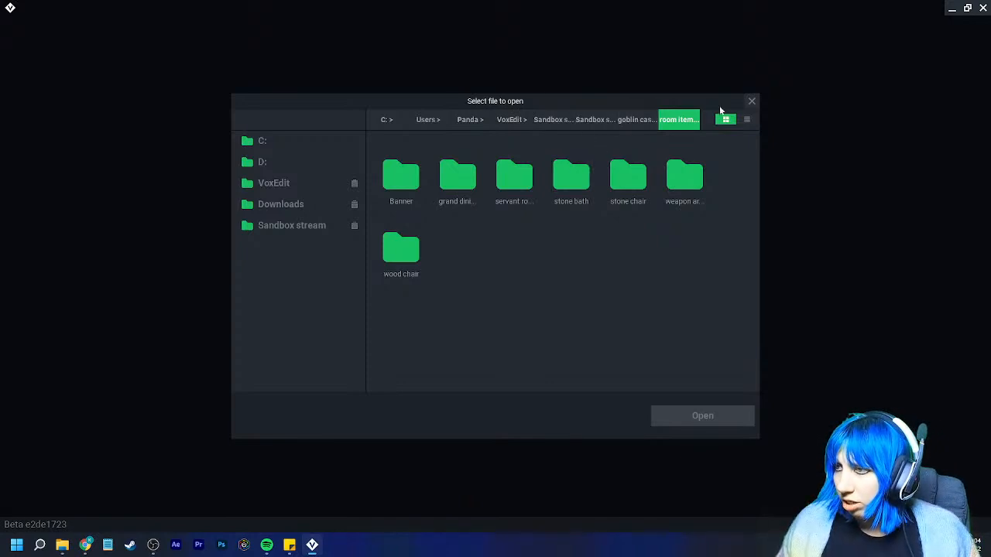
click(751, 101)
Create a new Animator asset named "Goblin guard small" in the goblin castle folder
click(82, 178)
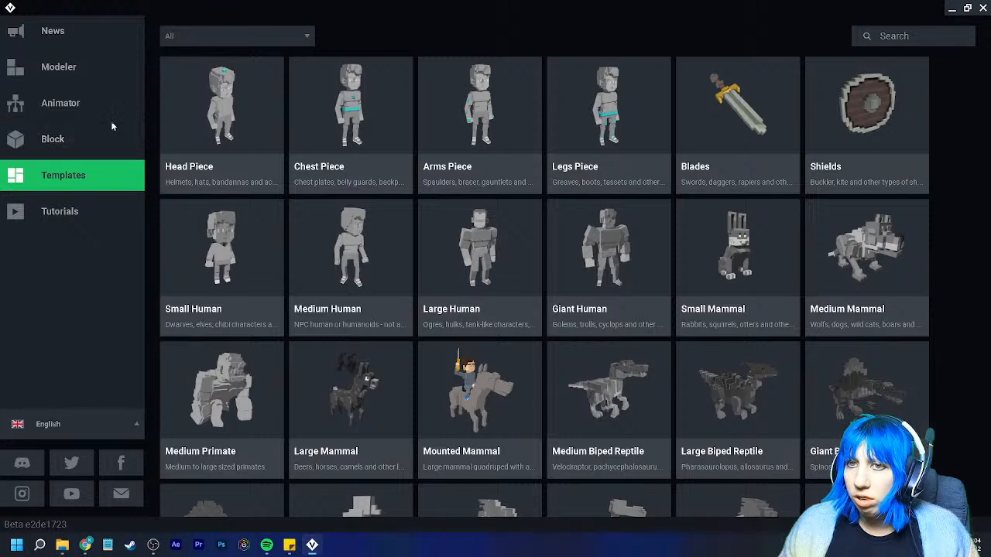
click(99, 102)
click(358, 92)
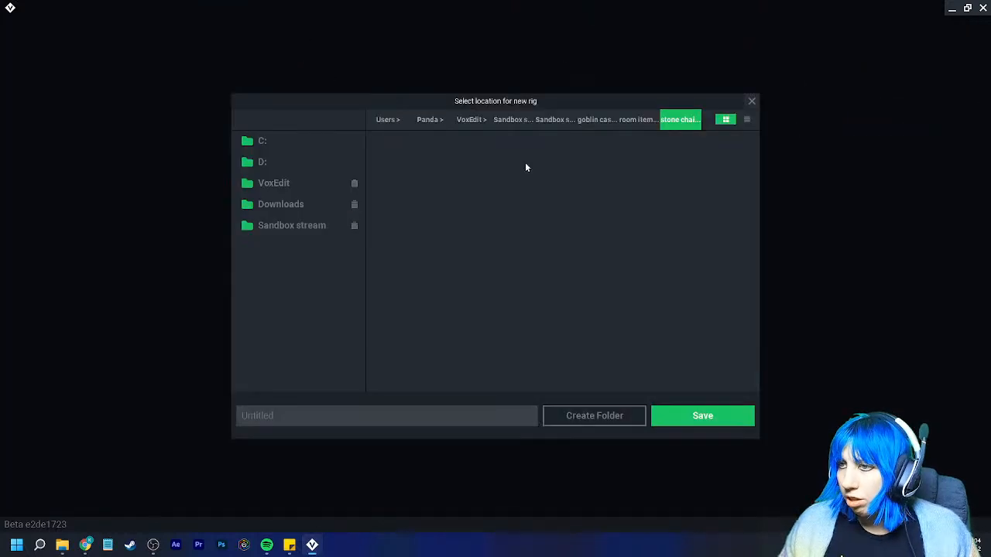
click(588, 119)
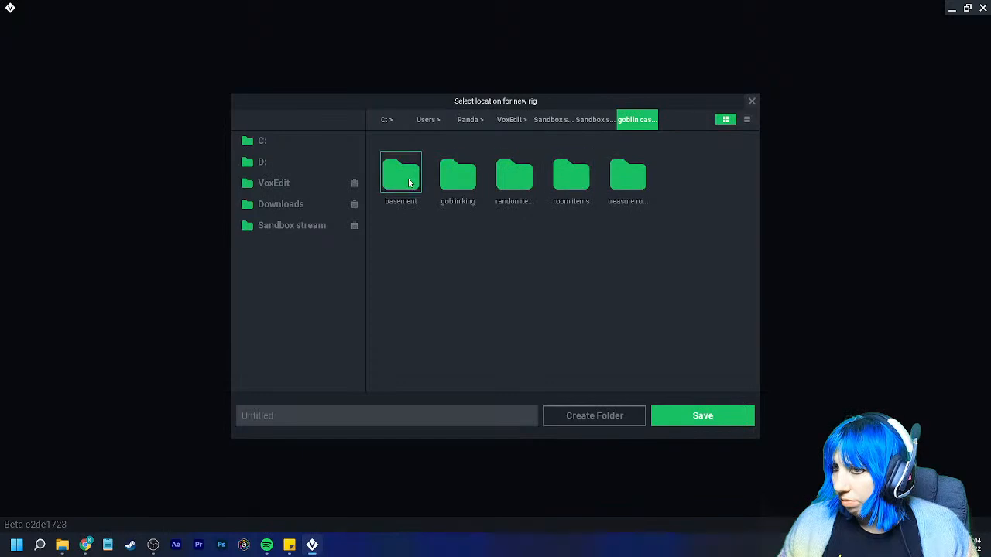
click(466, 418)
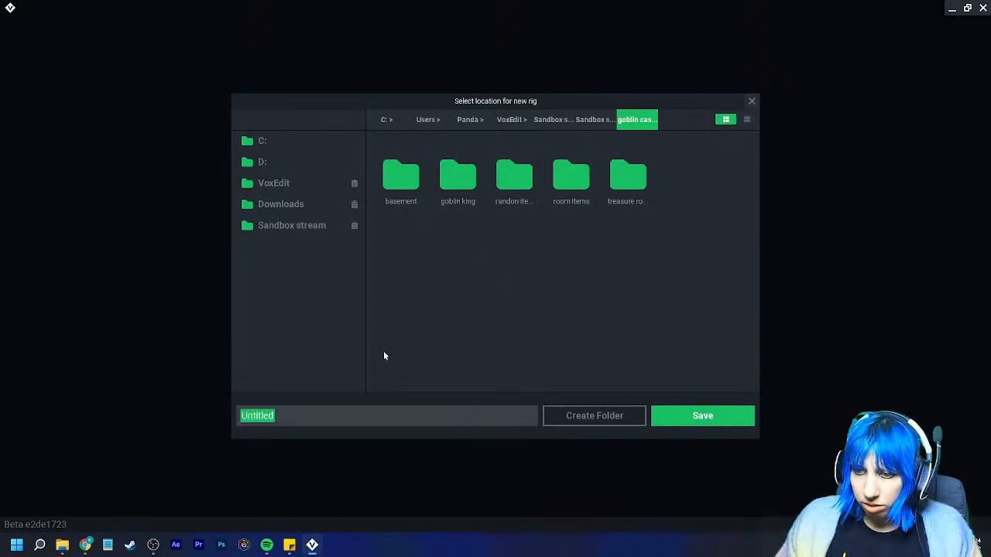
text(Gobl)
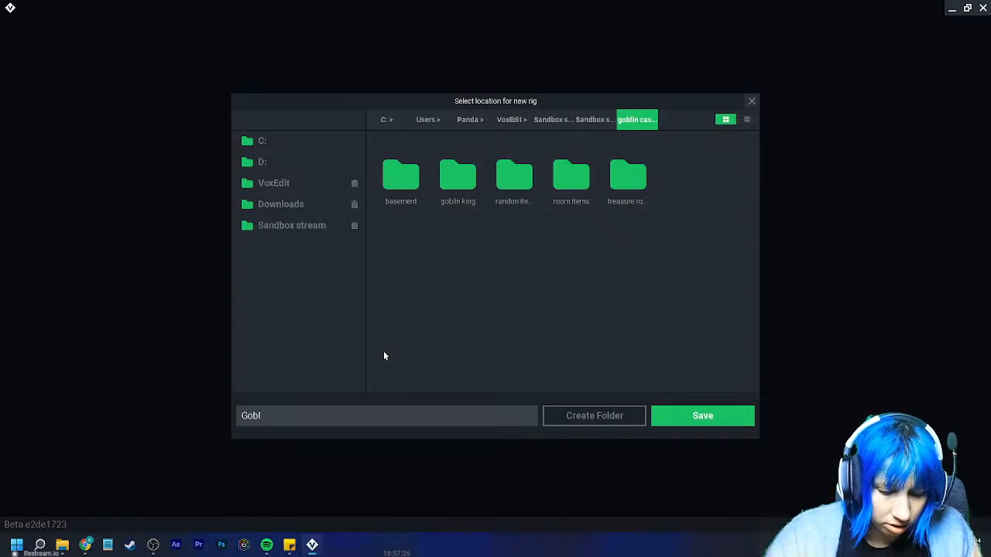
text(in guard)
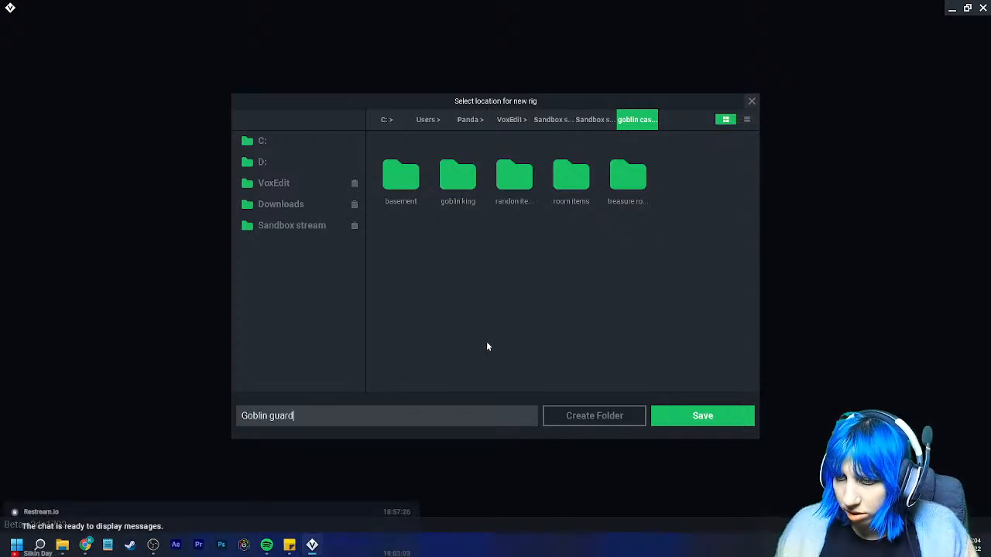
text( small)
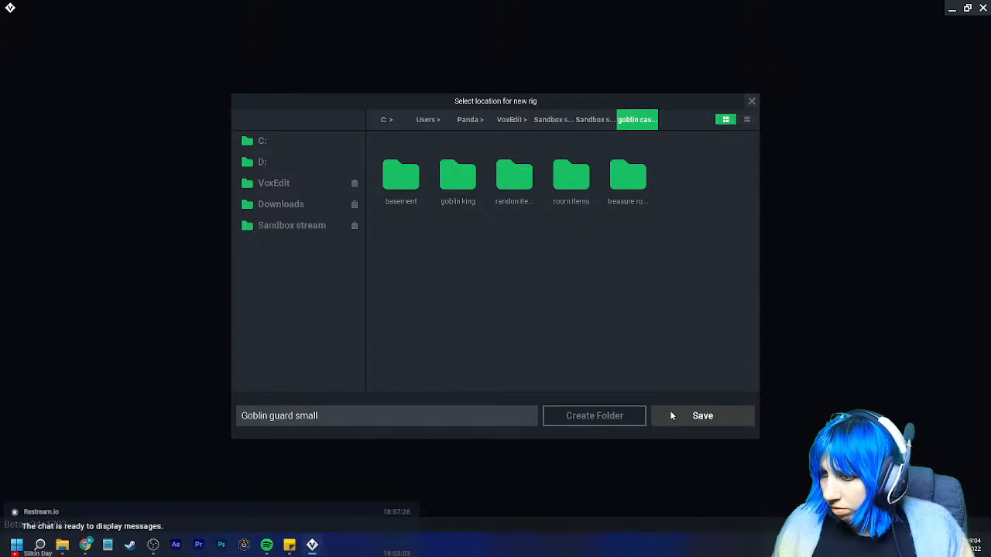
click(671, 413)
Create a child node named "control node" under Root in the skeleton
click(25, 72)
click(66, 89)
text(control)
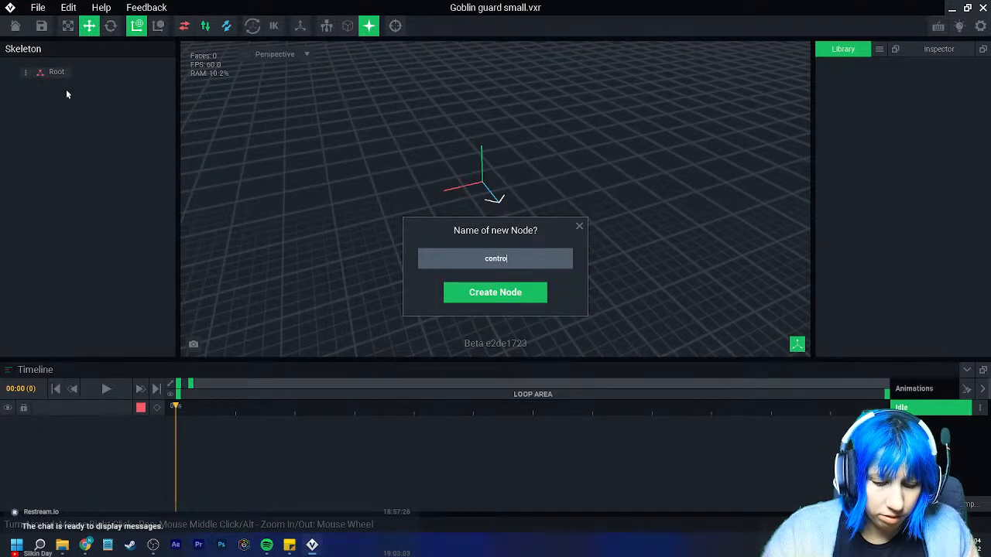
text( node)
key(Return)
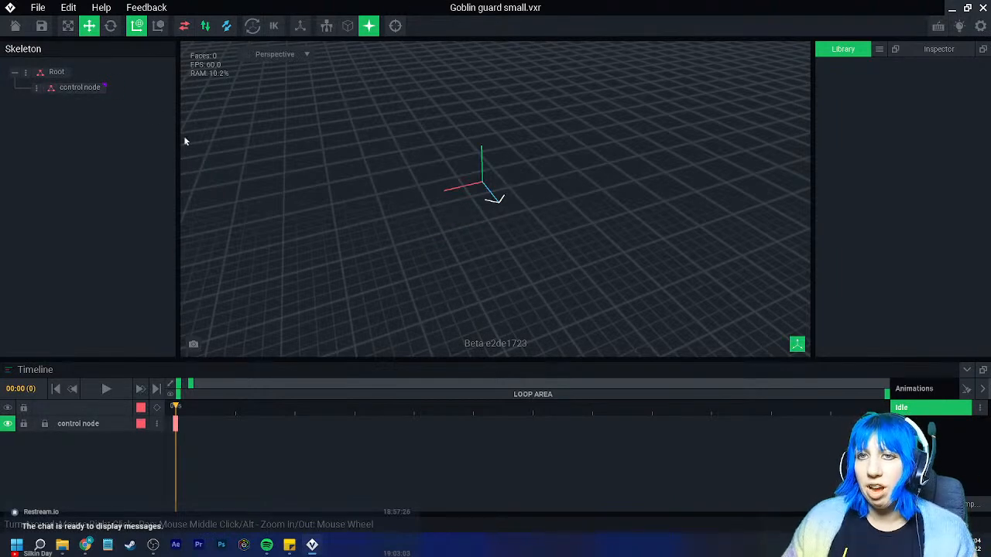
click(51, 74)
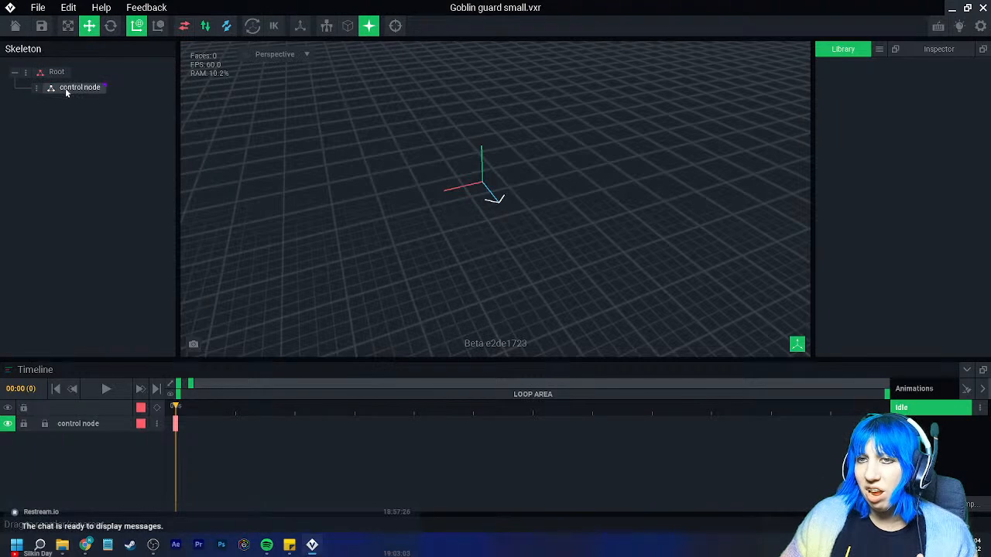
click(68, 88)
right_click(25, 73)
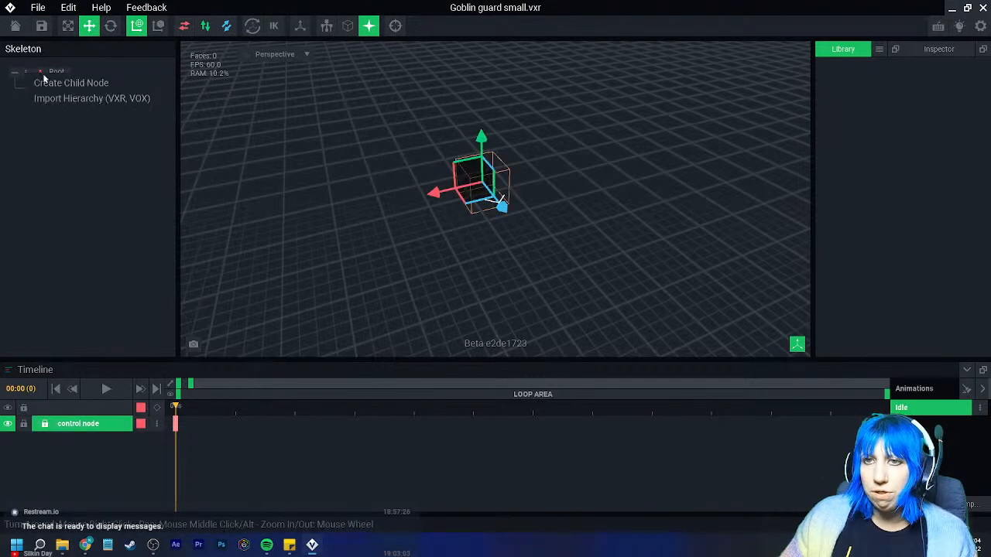
click(101, 170)
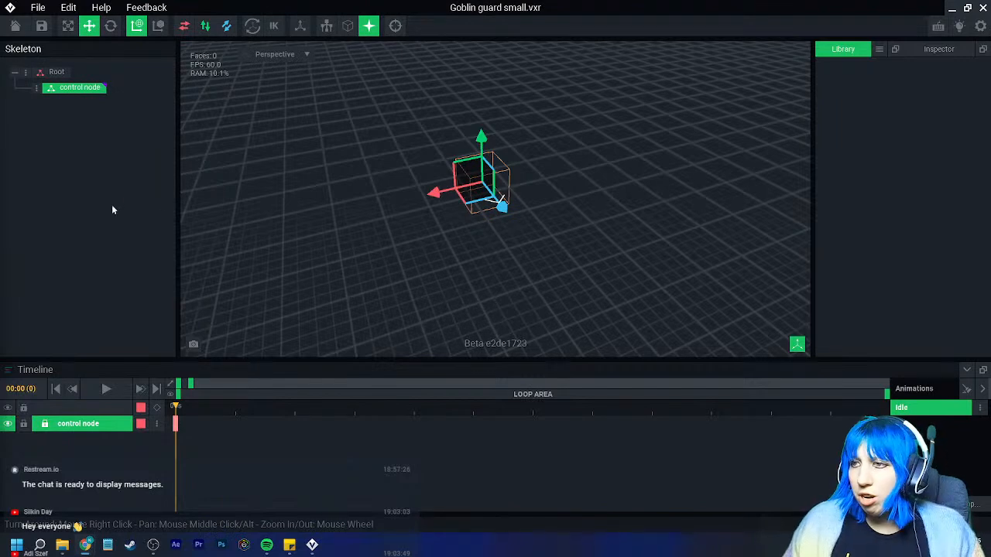
right_drag(416, 208, 378, 251)
click(451, 228)
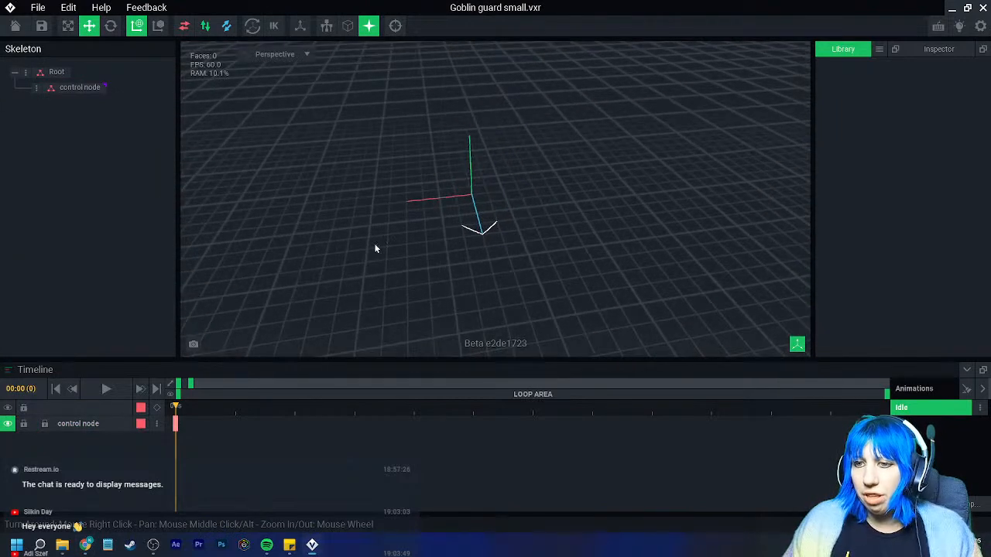
Create a child node named "small guard" under the control node
right_click(40, 88)
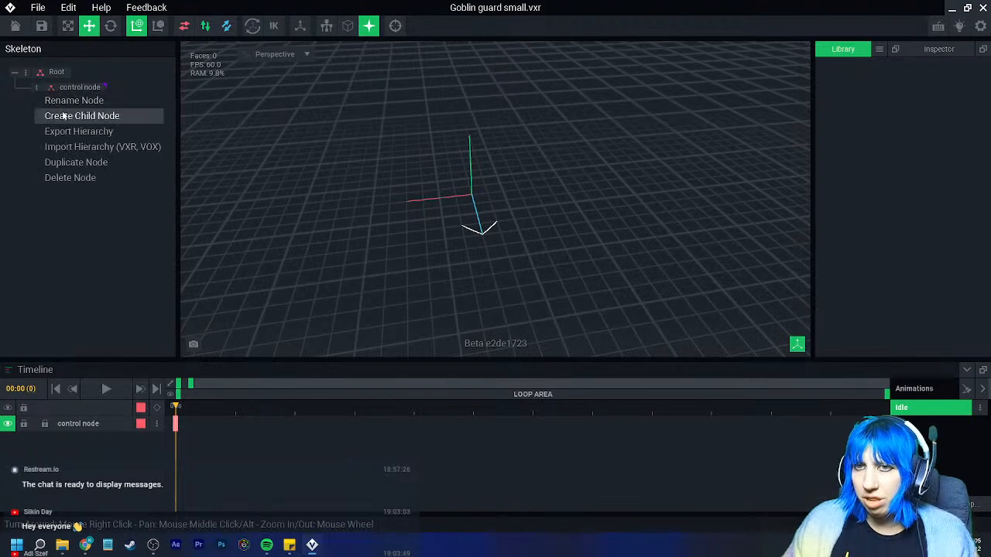
click(65, 116)
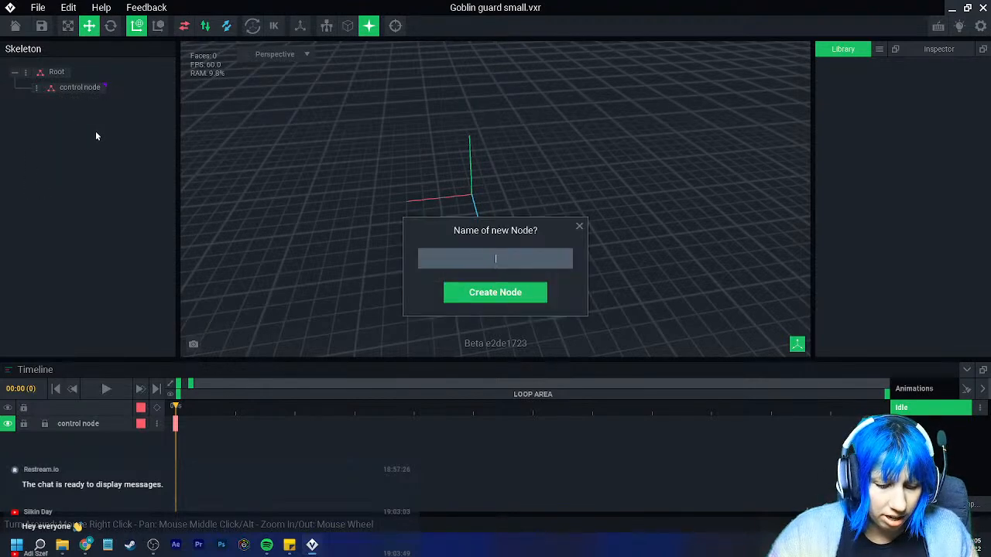
text(small guard)
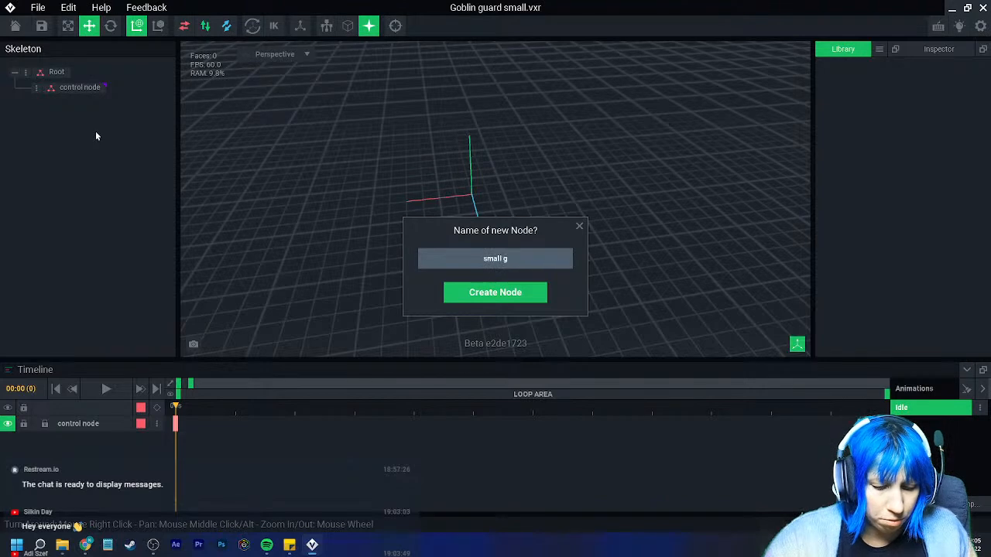
key(Return)
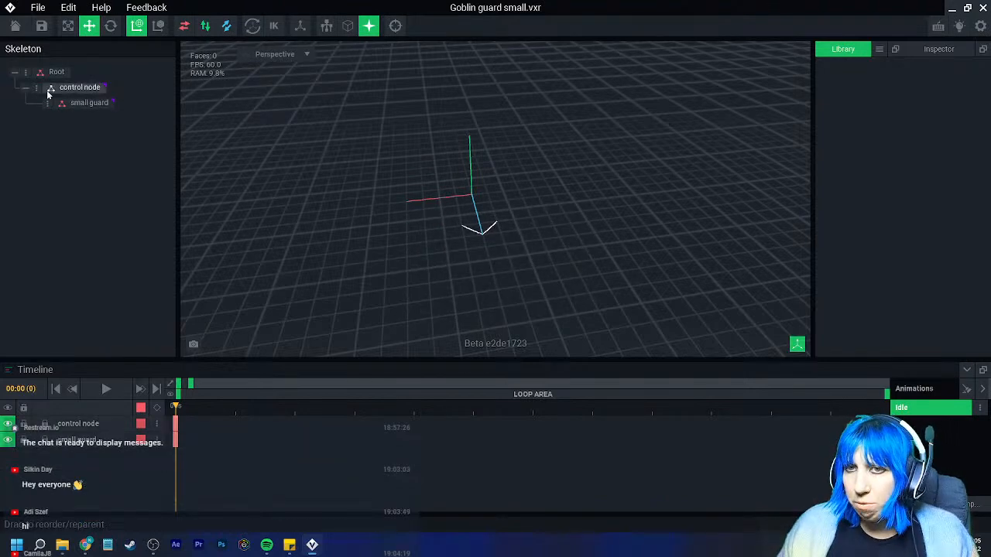
Start importing a hierarchy under the small guard node and browse the goblin castle's basement folder, previewing the kitchen cauldron file
right_click(64, 102)
click(103, 164)
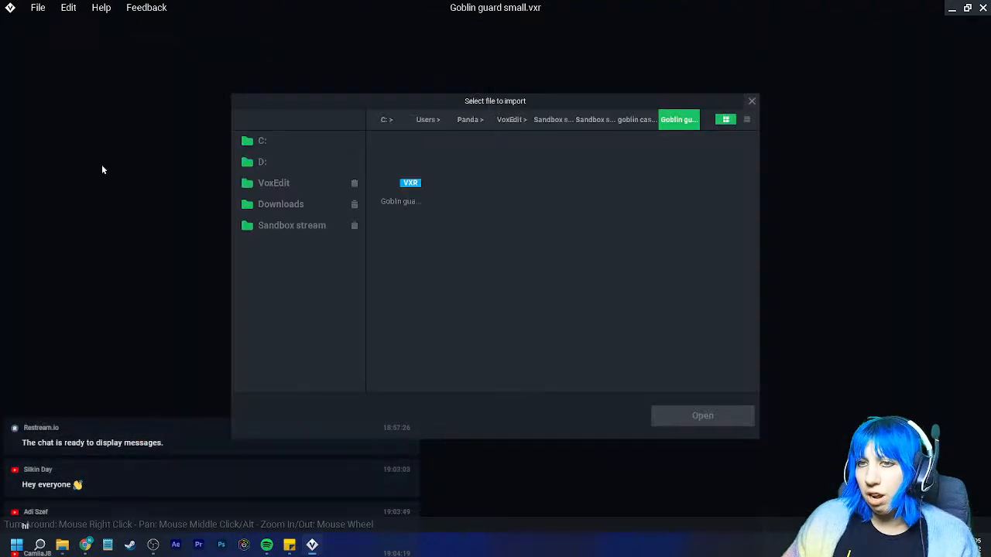
click(640, 120)
click(603, 119)
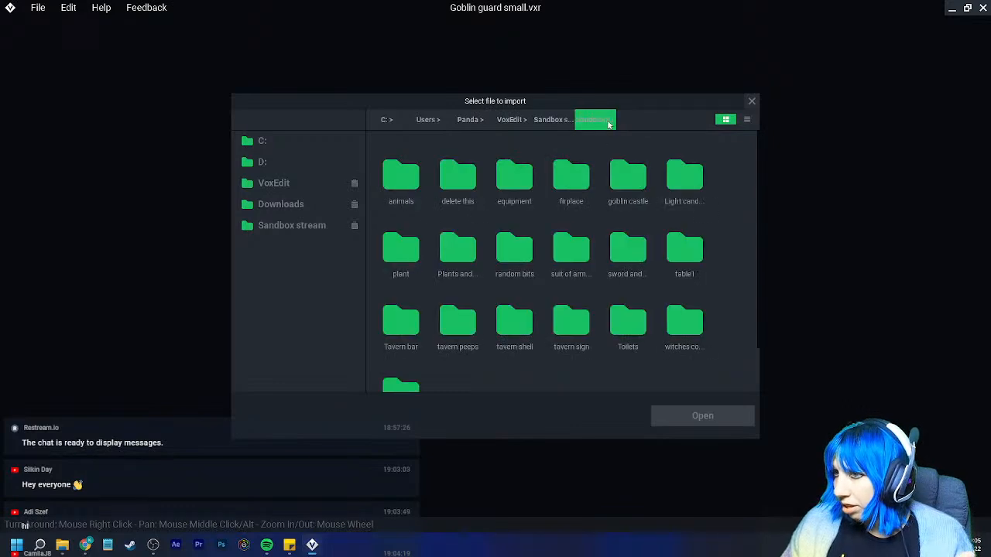
double_click(627, 175)
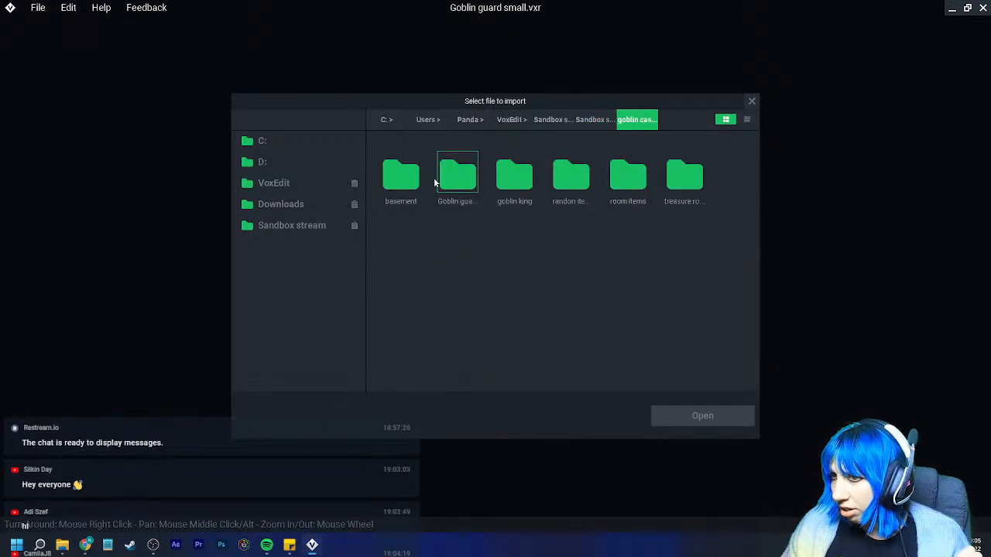
double_click(401, 177)
double_click(454, 176)
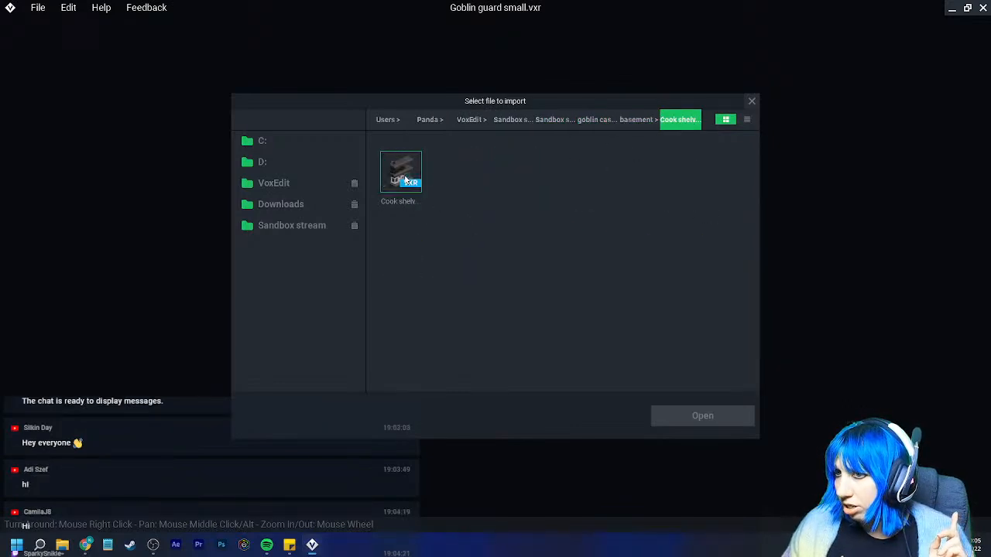
click(600, 120)
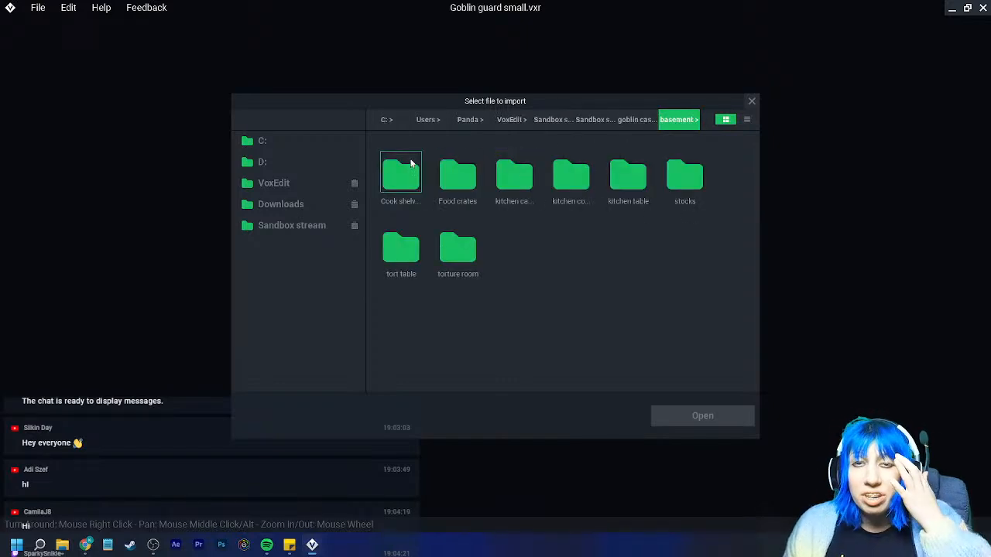
double_click(503, 179)
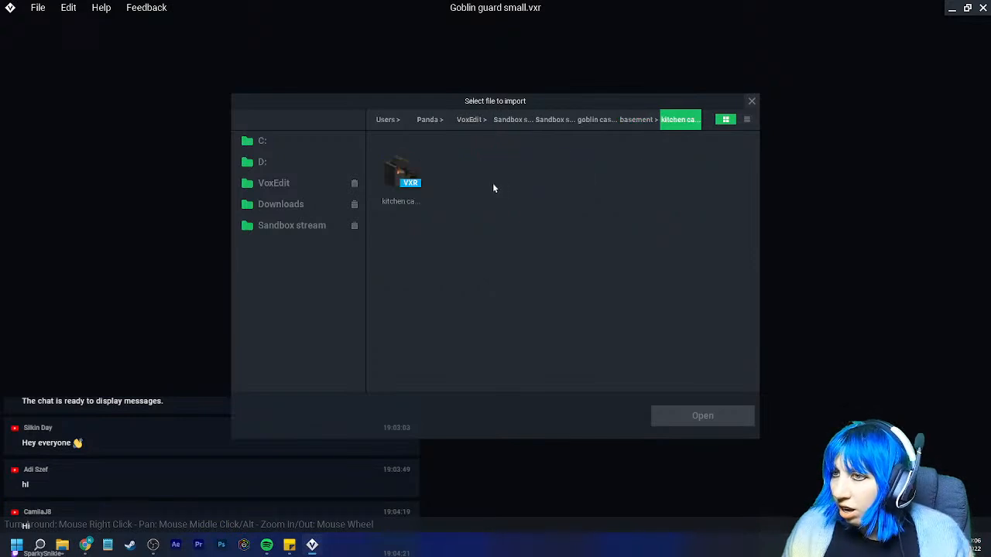
click(393, 183)
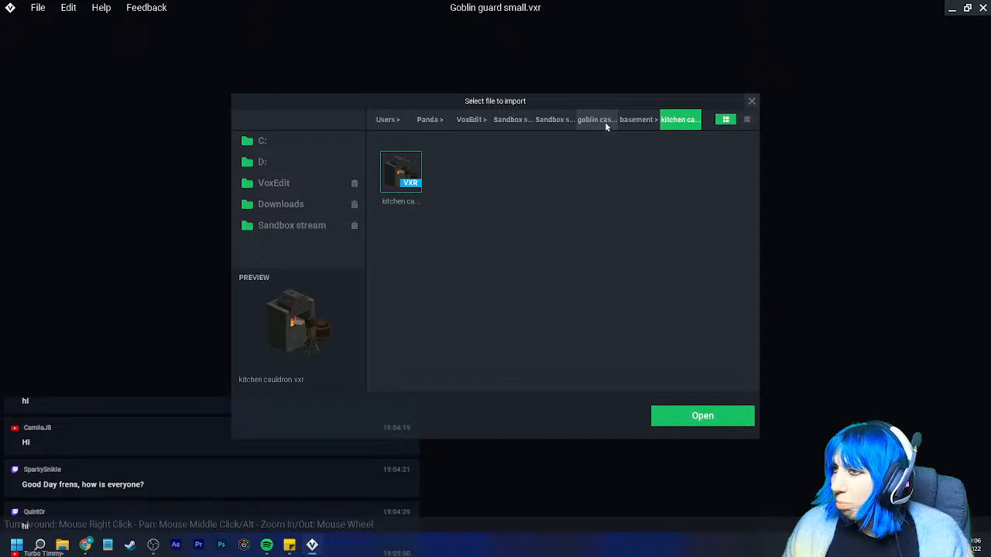
Browse the tavern peeps folder and its goblin subfolder for a model, and leave the import without choosing a file
click(555, 120)
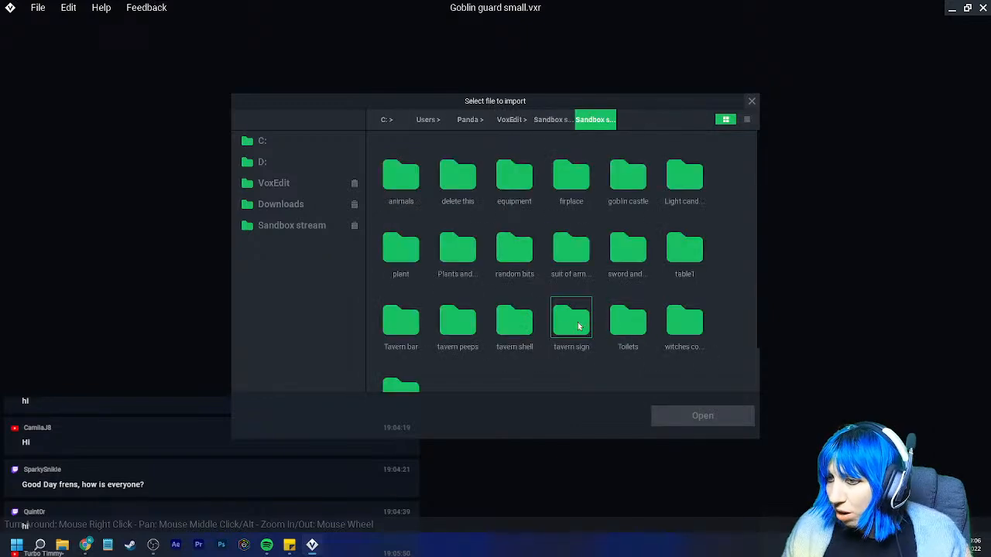
double_click(460, 324)
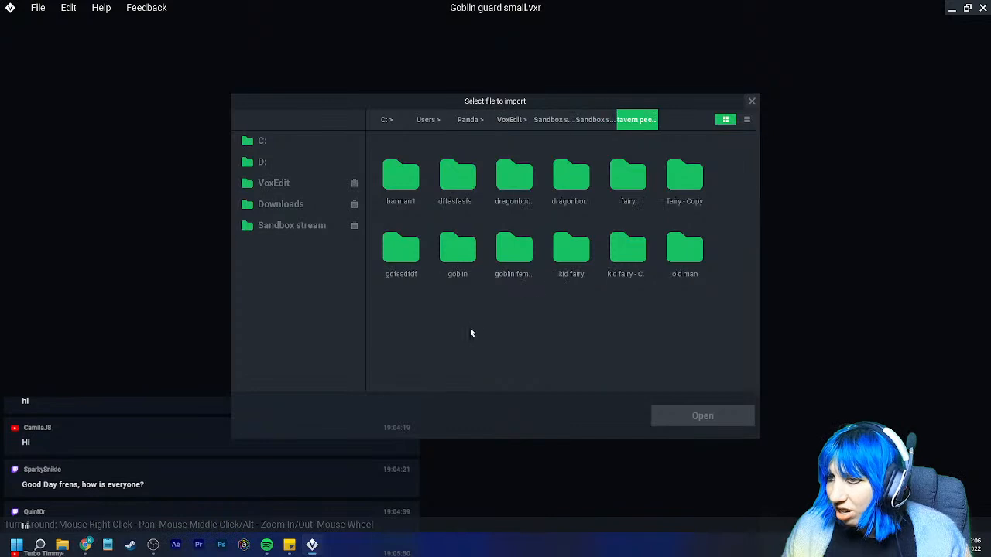
double_click(445, 243)
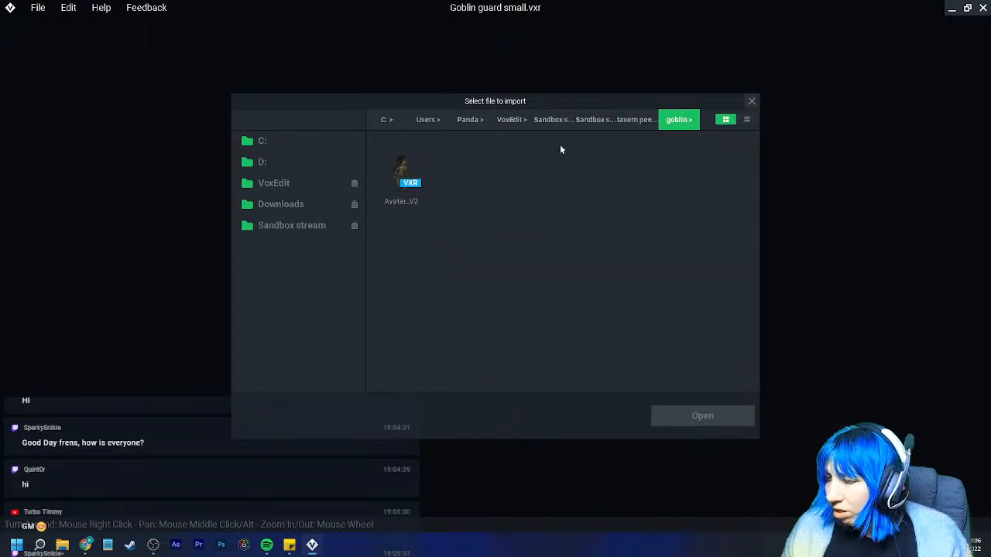
click(636, 120)
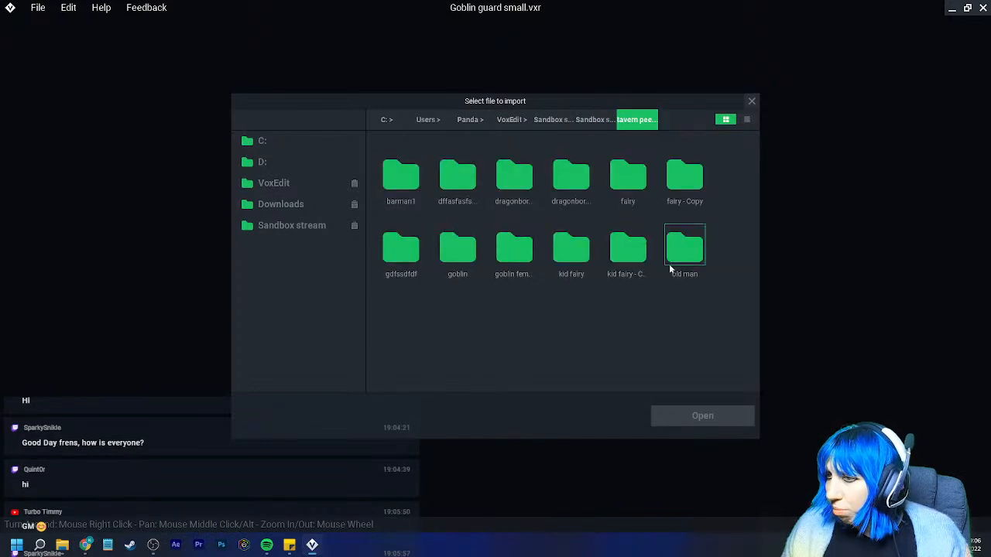
double_click(421, 252)
click(635, 119)
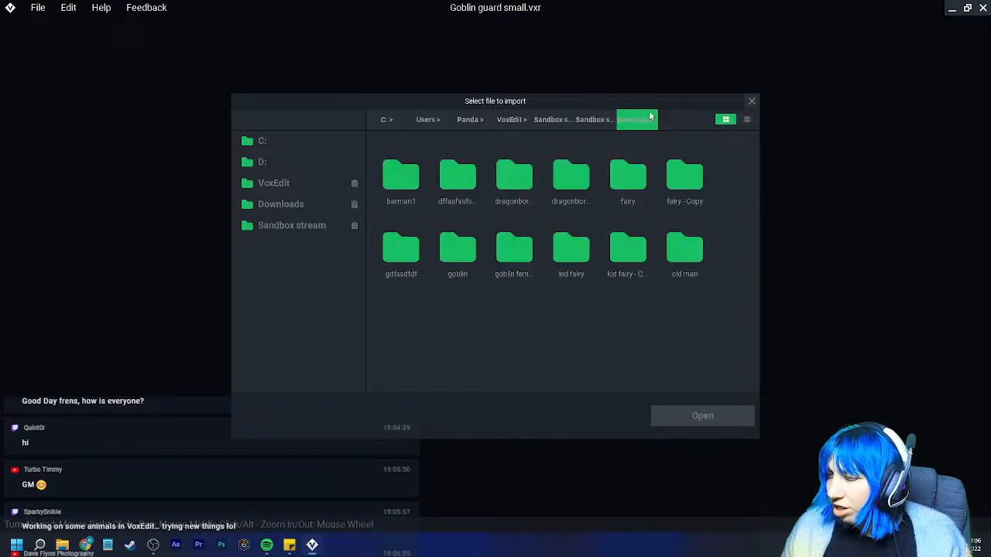
click(752, 101)
Save and close the small guard rig and open kitchen cauldron.vxr from the goblin castle's basement folder
click(15, 25)
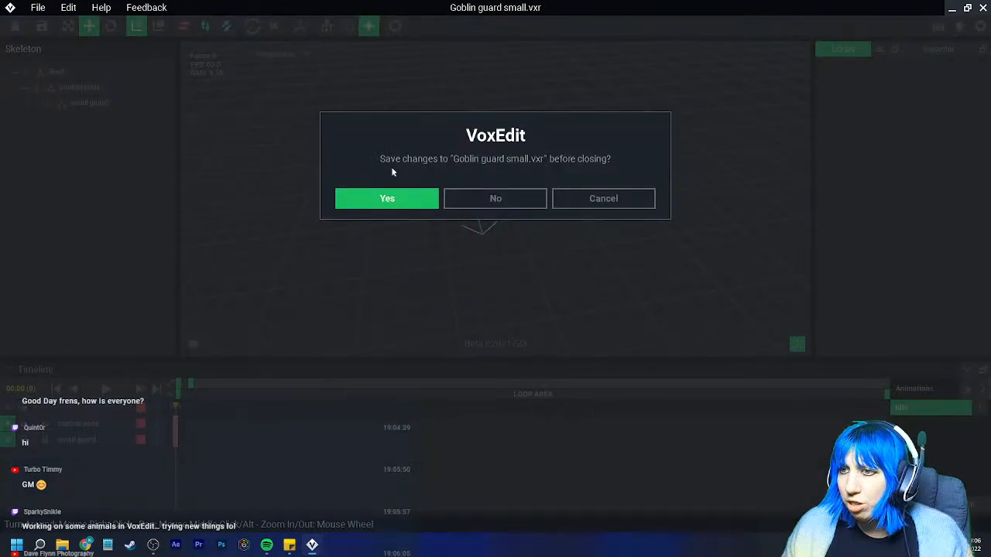
click(390, 196)
click(494, 87)
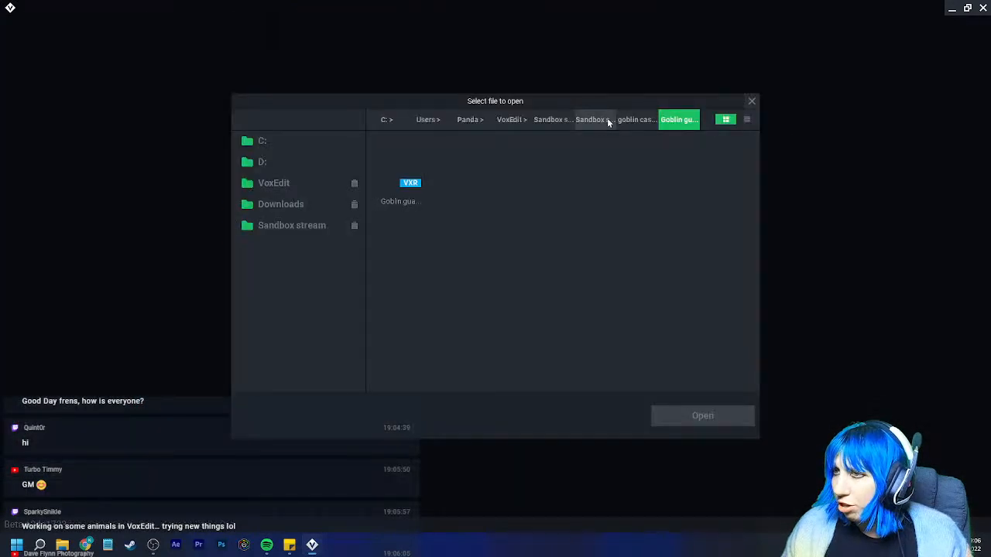
click(607, 119)
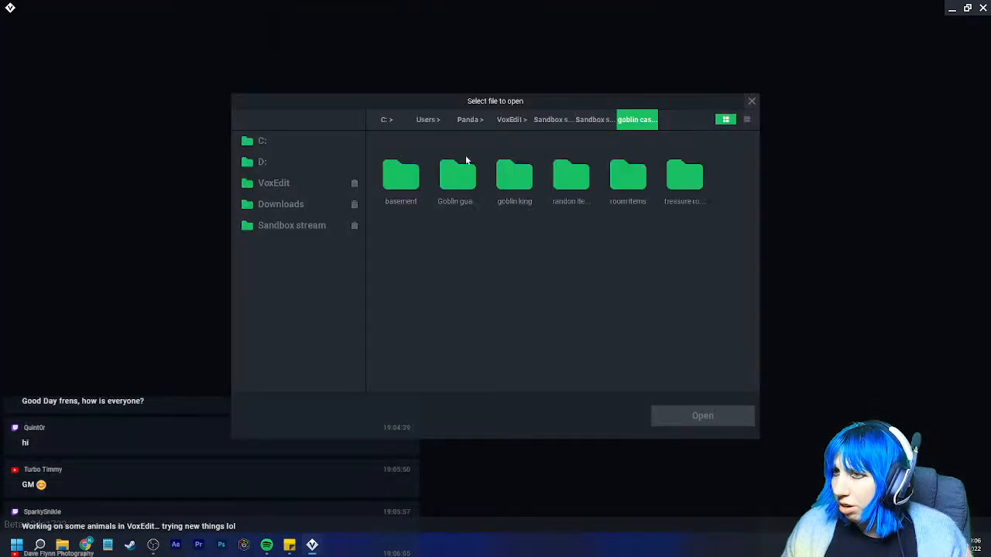
click(585, 120)
double_click(626, 178)
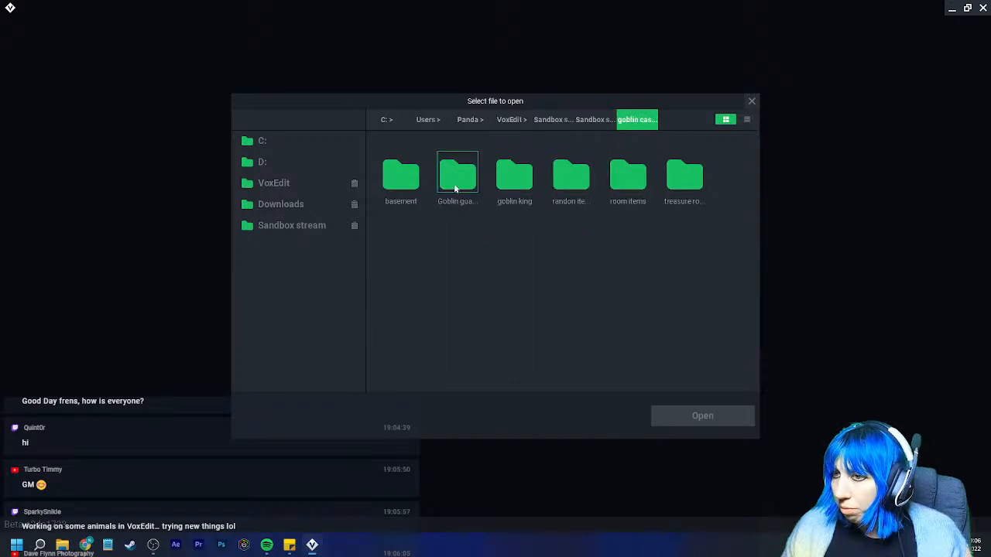
double_click(401, 177)
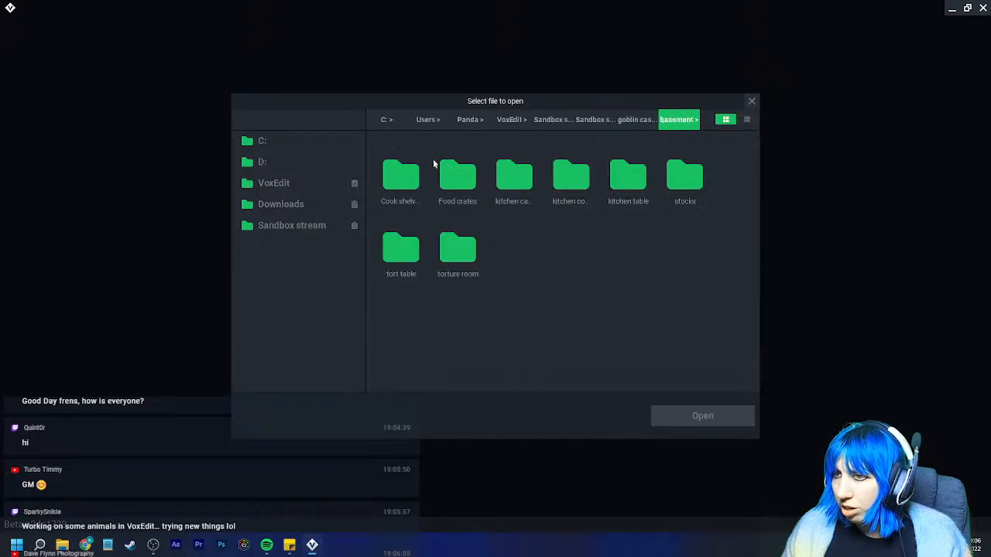
double_click(502, 183)
click(400, 181)
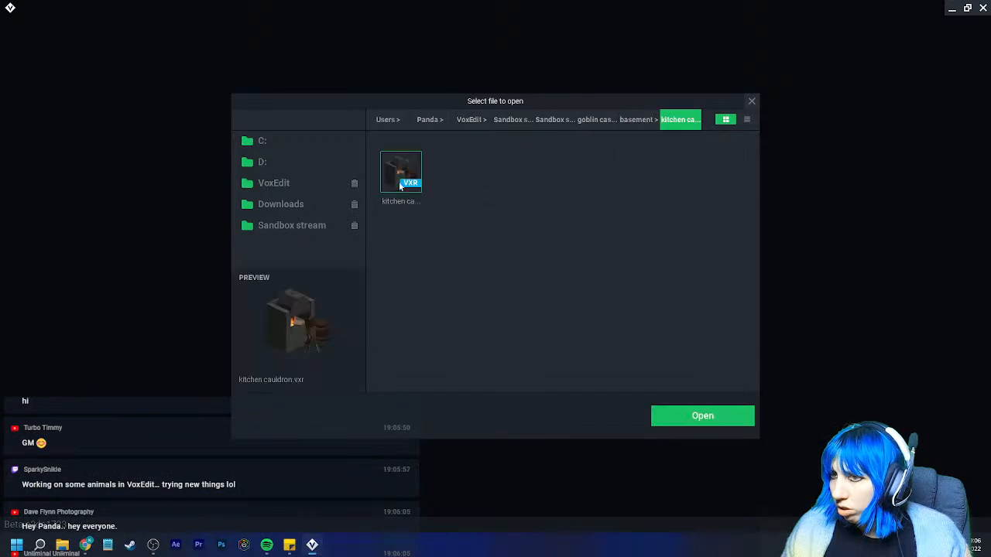
click(724, 422)
click(496, 184)
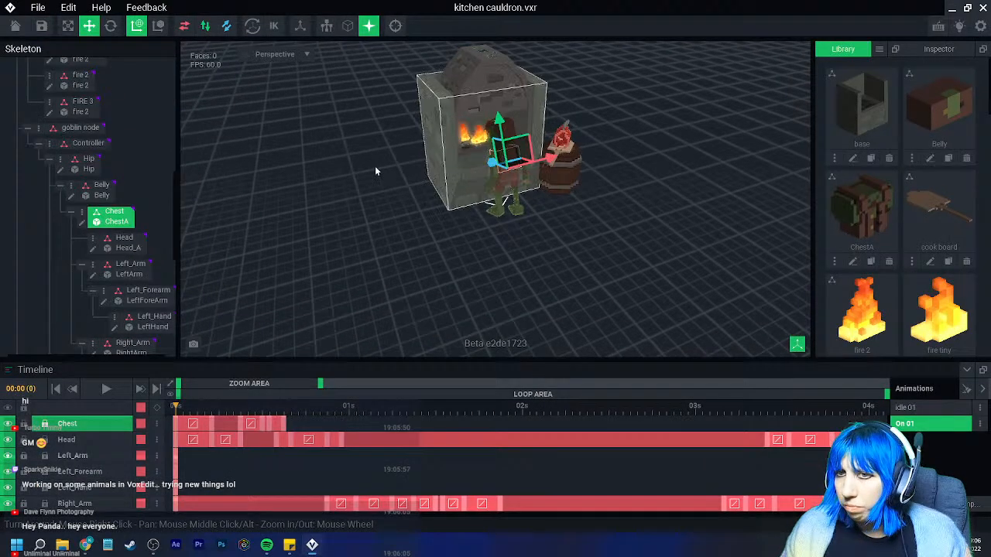
Examine the goblin node, its child hierarchy and the goblin's body parts in the kitchen cauldron rig's library
click(48, 129)
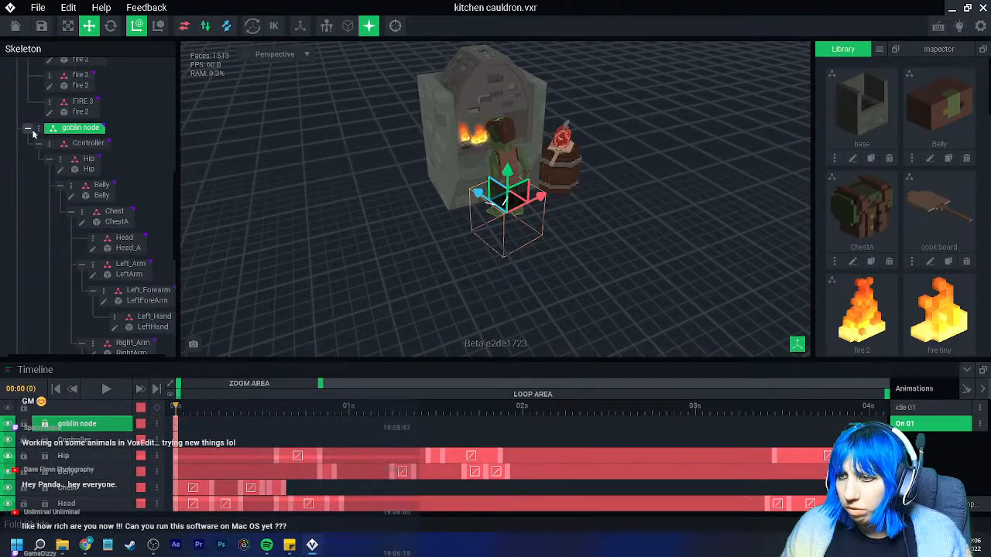
right_drag(362, 250, 364, 248)
scroll(363, 250, up, 4)
scroll(364, 248, down, 3)
right_click(41, 130)
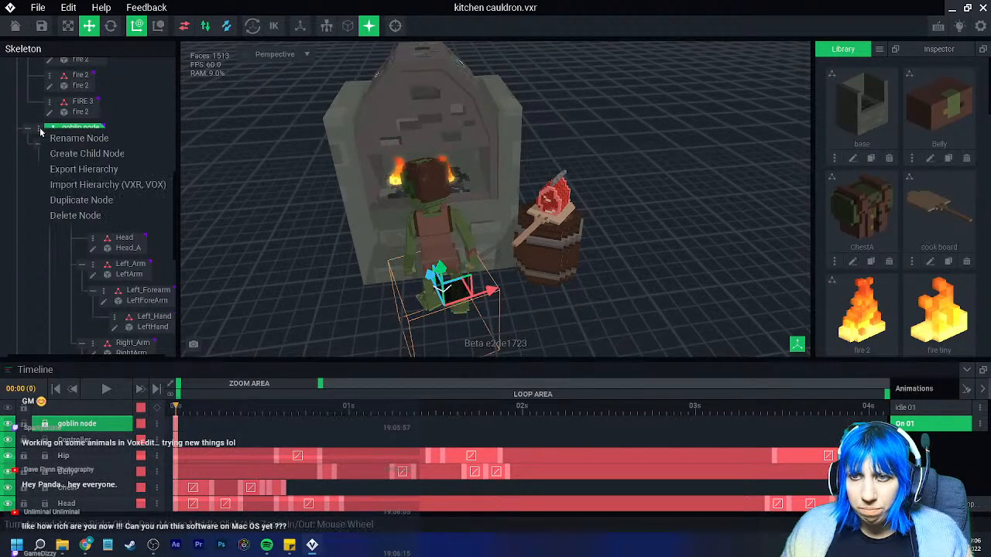
click(152, 118)
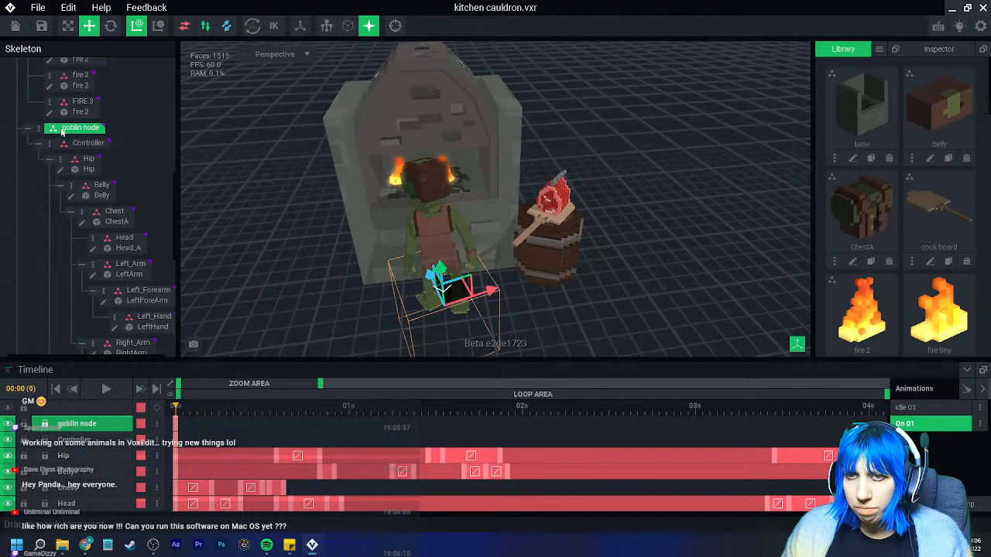
click(88, 143)
click(83, 128)
scroll(128, 232, up, 2)
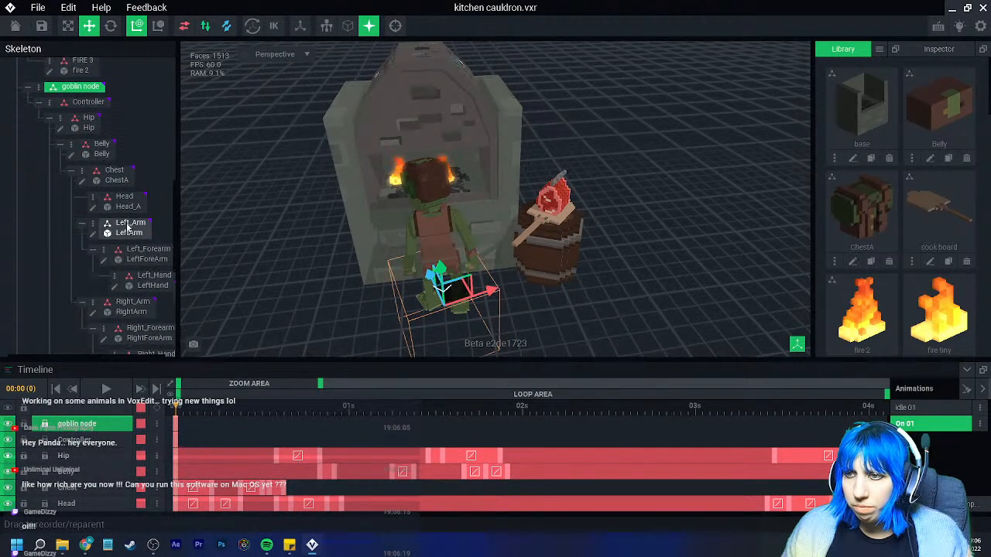
scroll(130, 255, up, 2)
scroll(891, 231, down, 5)
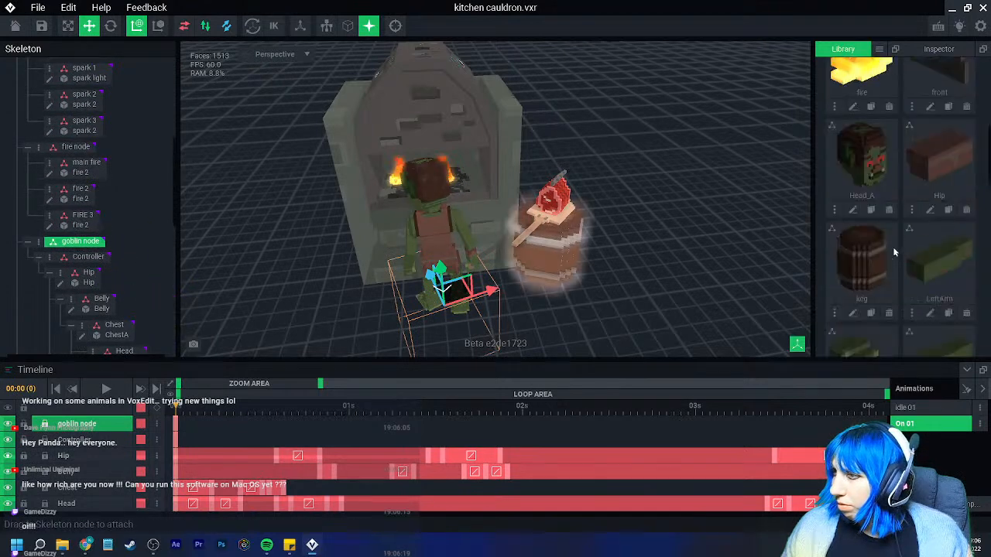
scroll(850, 241, up, 1)
scroll(852, 240, down, 5)
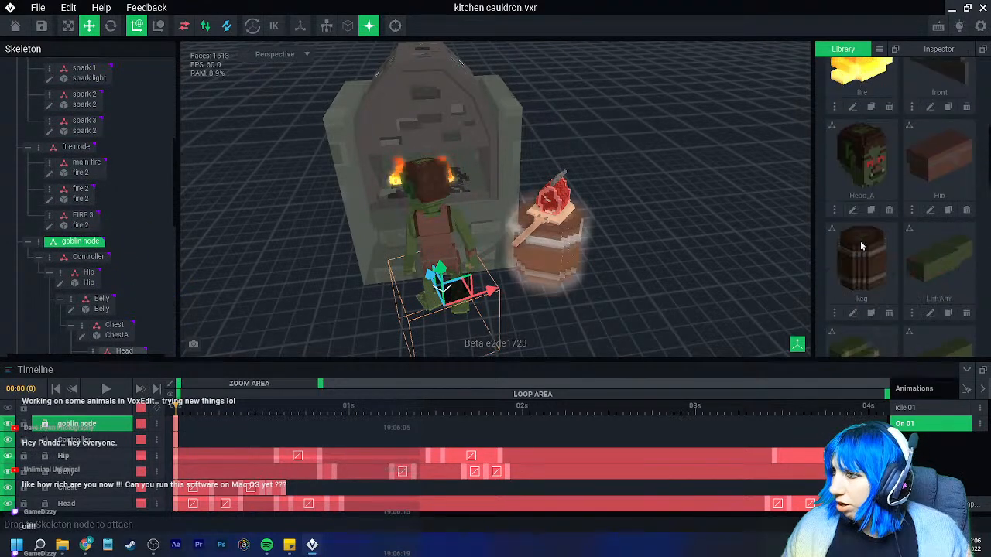
scroll(859, 250, down, 5)
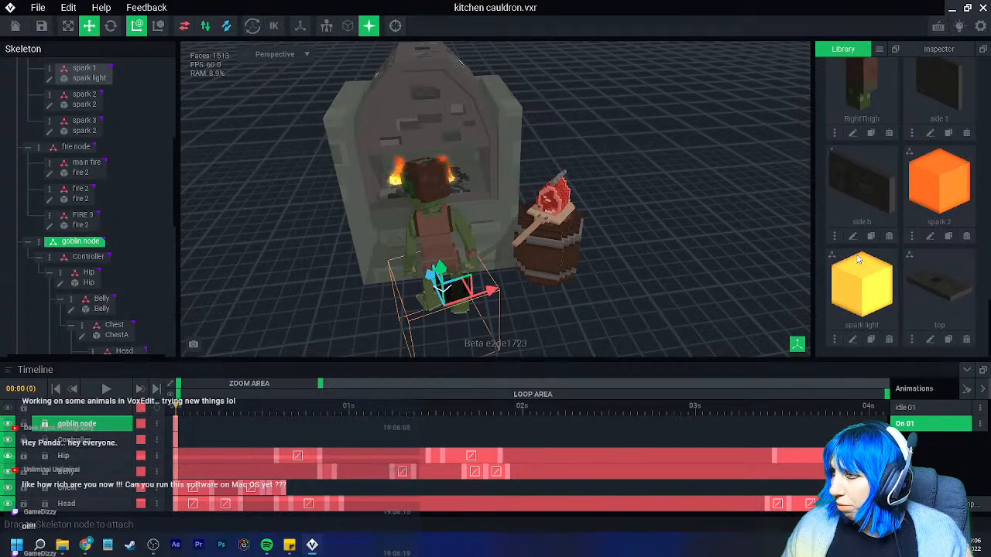
right_drag(413, 264, 377, 271)
Save and close the kitchen cauldron rig and reopen Goblin guard small.vxr from the recent files
click(15, 27)
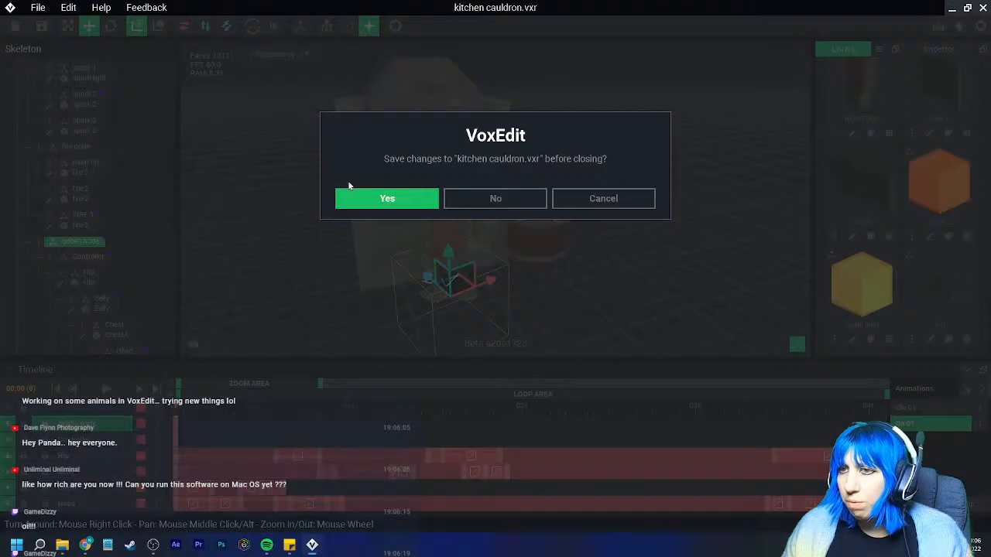
click(367, 198)
click(337, 196)
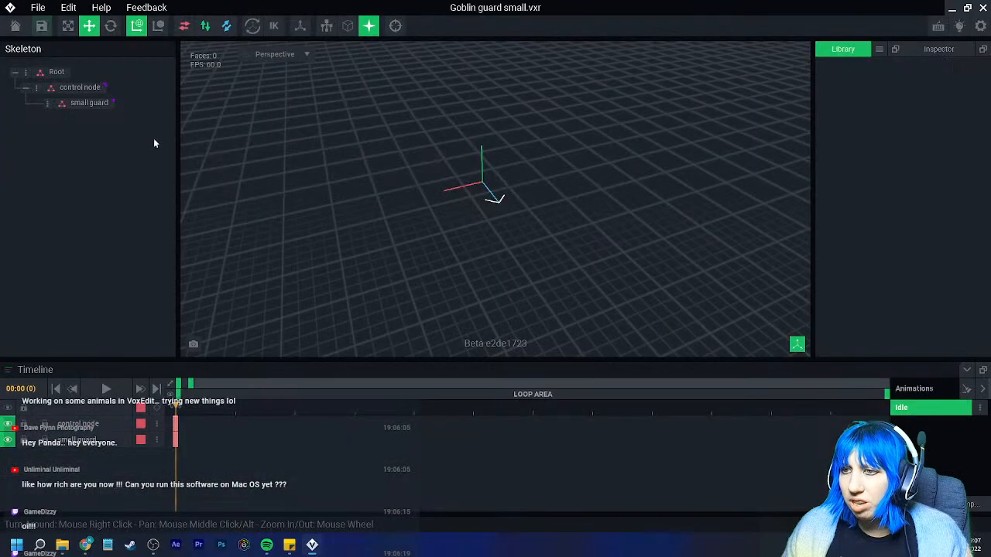
Import the Avatar_V2 hierarchy from the tavern peeps goblin folder under the small guard node
right_click(55, 103)
click(98, 162)
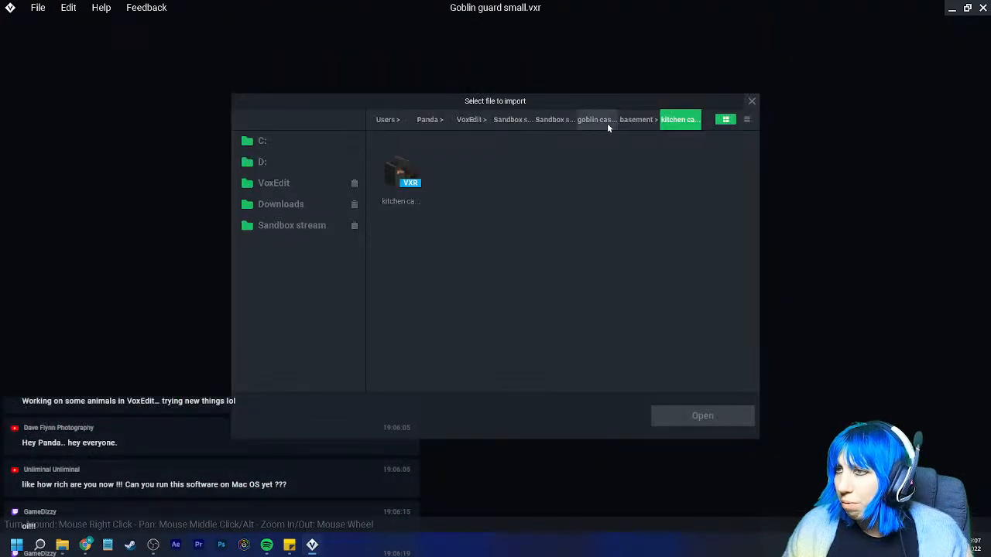
click(557, 119)
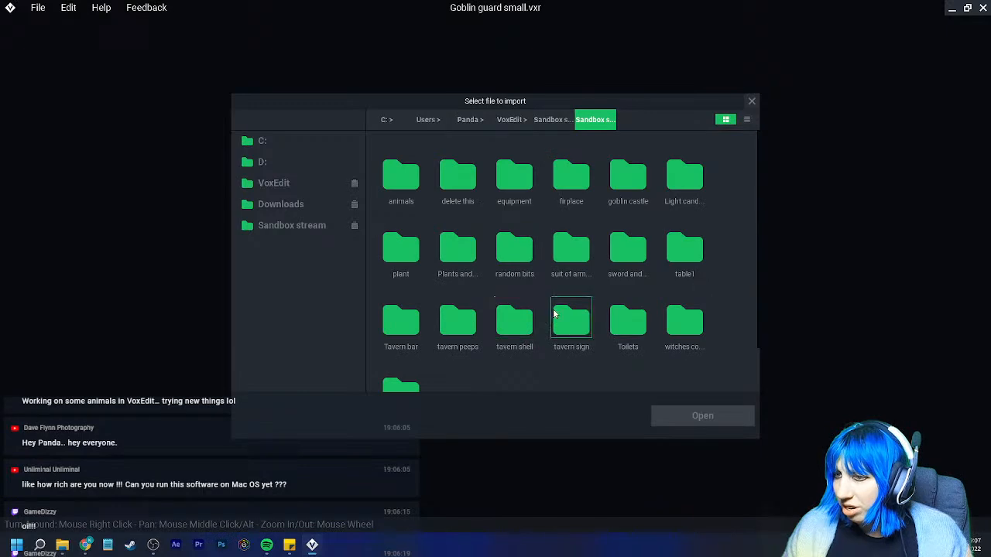
double_click(456, 324)
double_click(458, 249)
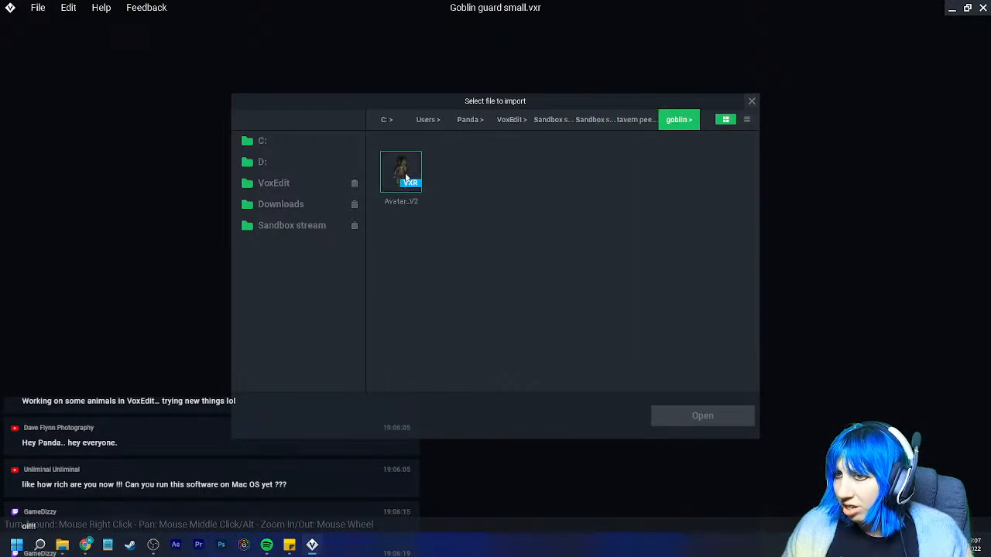
click(403, 180)
click(689, 410)
Check the imported goblin's face and body up close, and save and close the small guard rig
scroll(471, 247, up, 5)
right_drag(479, 244, 419, 255)
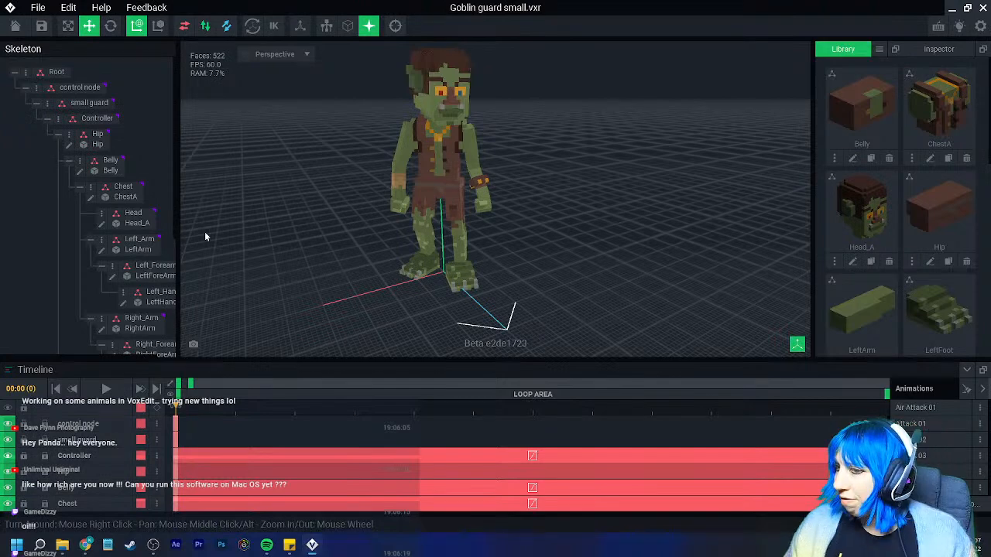
scroll(387, 258, up, 5)
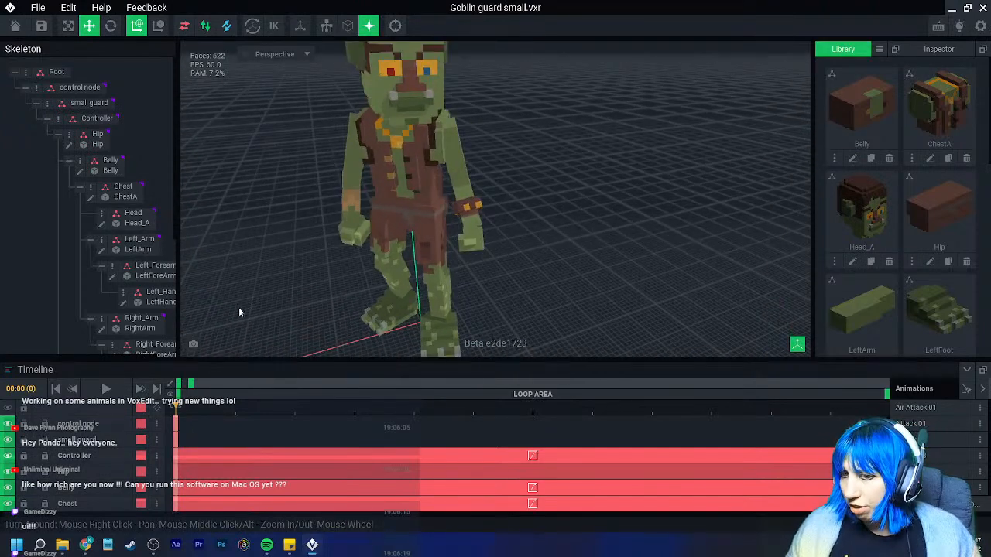
right_drag(382, 288, 397, 157)
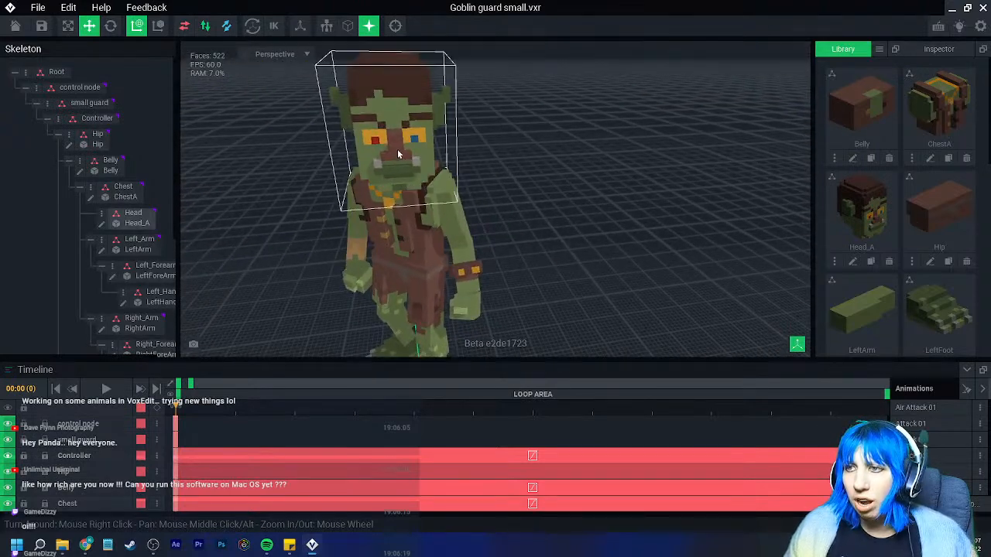
click(15, 26)
click(366, 198)
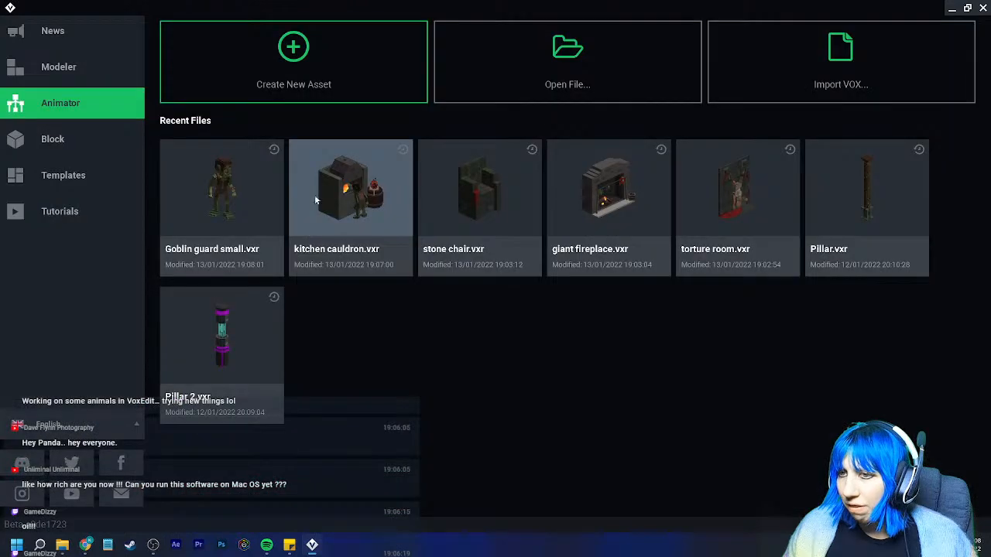
Open kitchen cauldron.vxr and examine the goblin's head up close
click(350, 197)
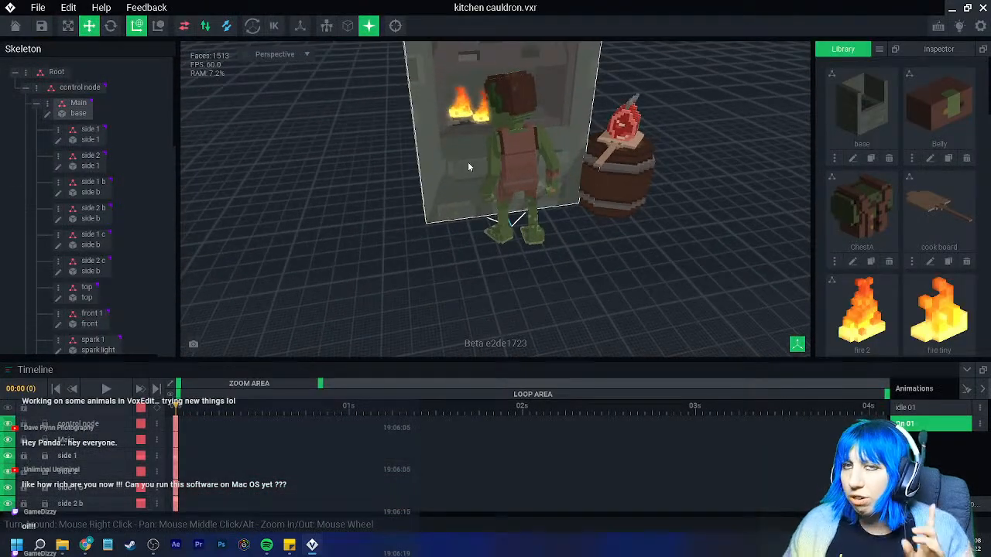
right_drag(469, 166, 556, 127)
scroll(518, 166, up, 4)
click(558, 127)
scroll(491, 147, down, 2)
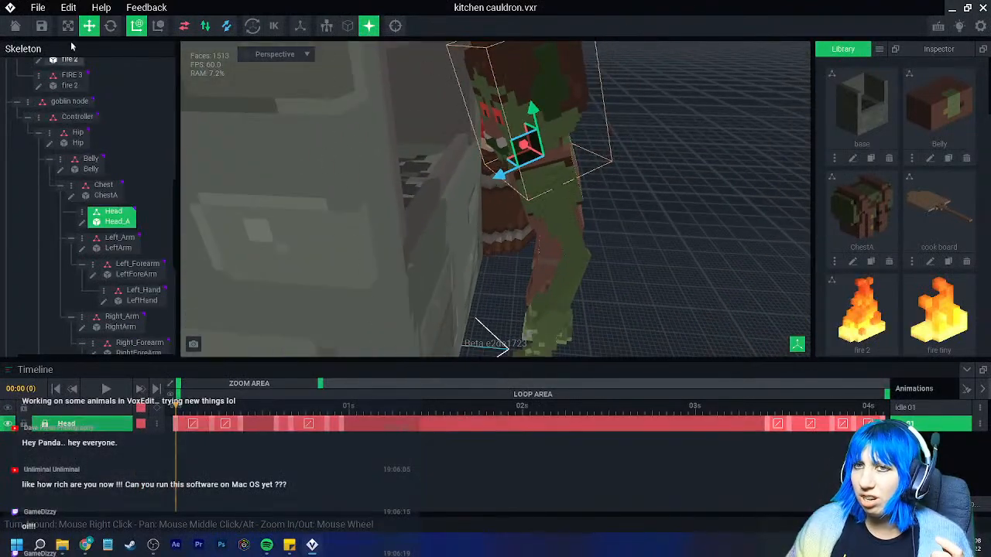
Save and close the kitchen cauldron rig and open Goblin guard small.vxr
click(16, 27)
click(377, 199)
click(254, 189)
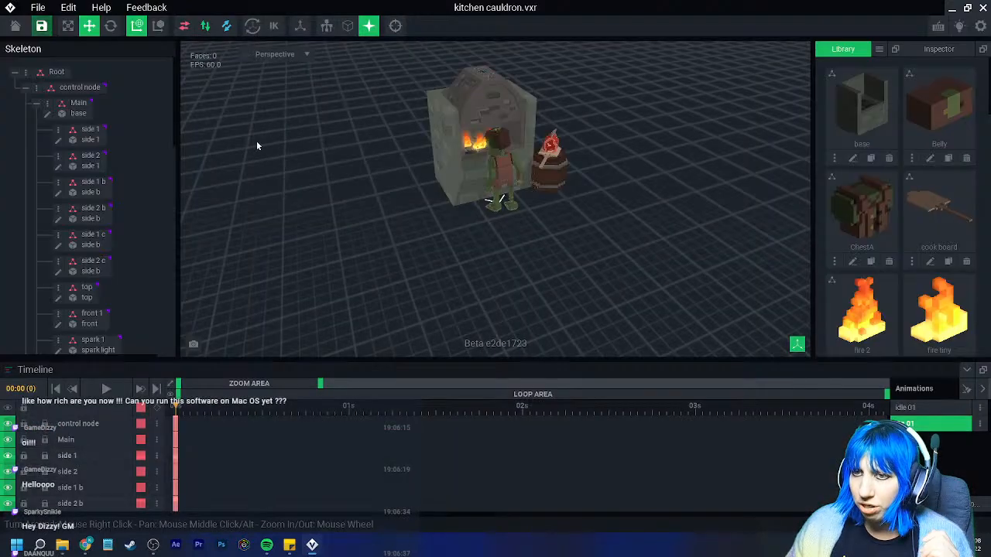
click(15, 27)
click(358, 197)
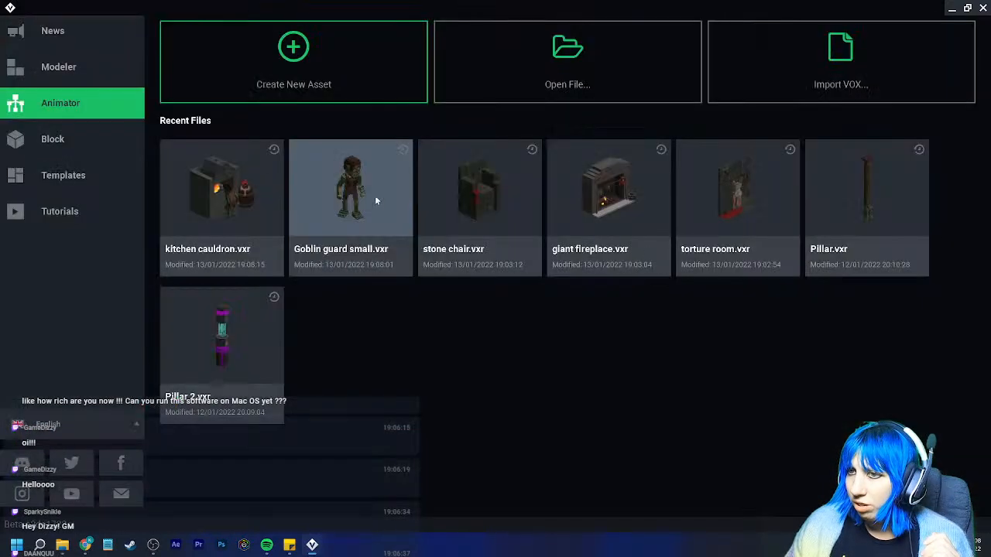
click(377, 199)
Open the small guard's Head_A model for voxel editing
right_drag(434, 178, 447, 157)
scroll(488, 137, up, 5)
middle_drag(488, 137, 476, 157)
right_drag(476, 157, 434, 162)
click(336, 107)
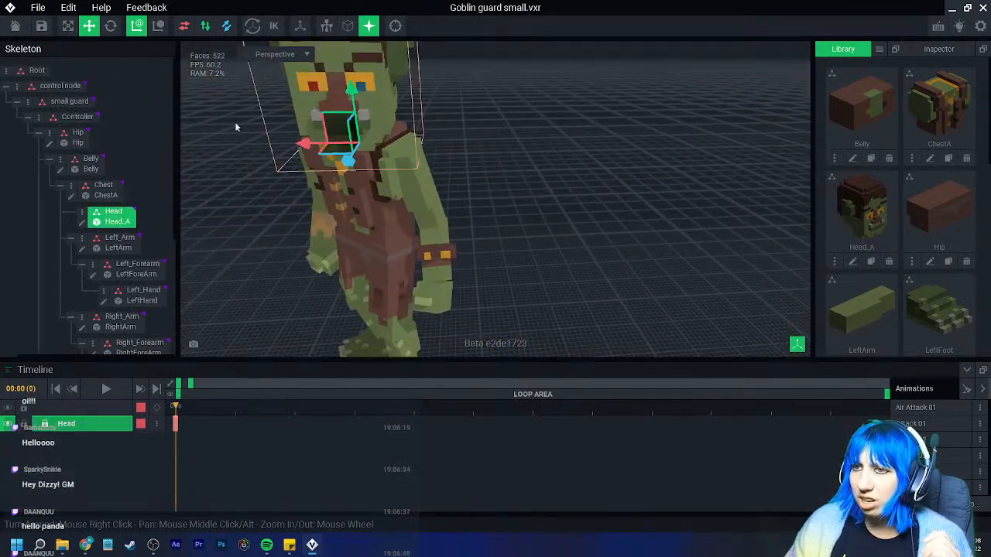
click(82, 222)
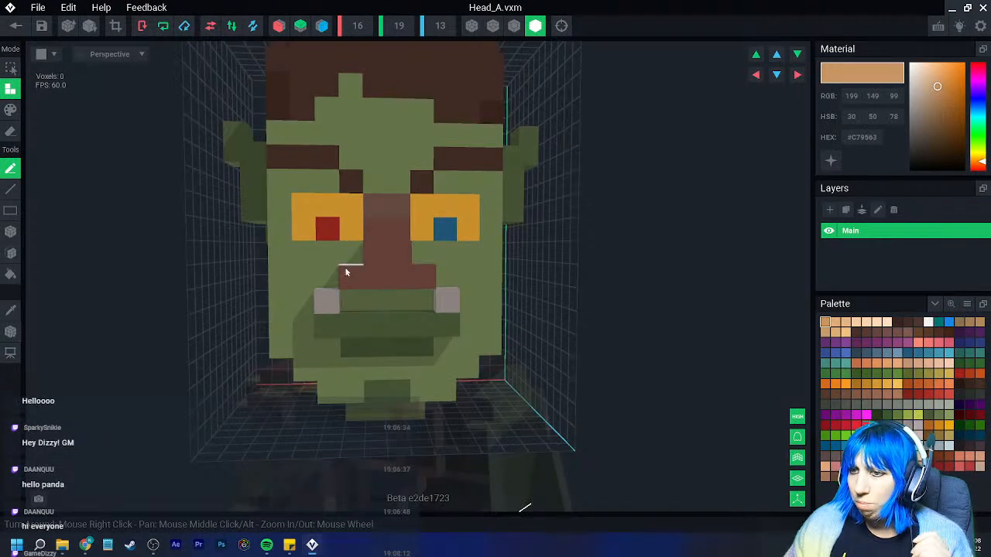
Sample the goblin's red pupil colour and paint both eyes entirely with it
click(11, 310)
click(323, 230)
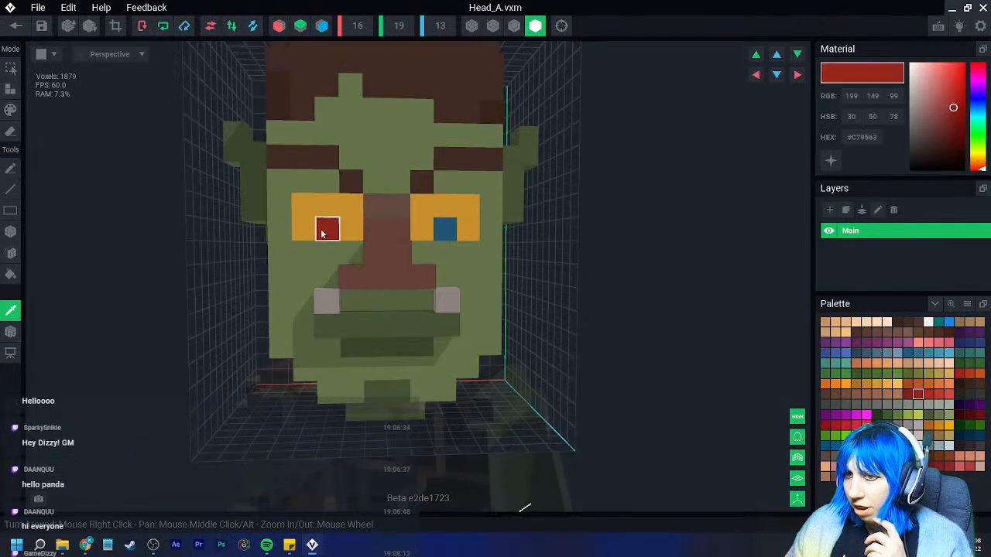
click(11, 110)
click(11, 231)
mouse_move(308, 212)
mouse_down()
mouse_move(349, 228)
mouse_move(421, 210)
mouse_move(473, 218)
mouse_up()
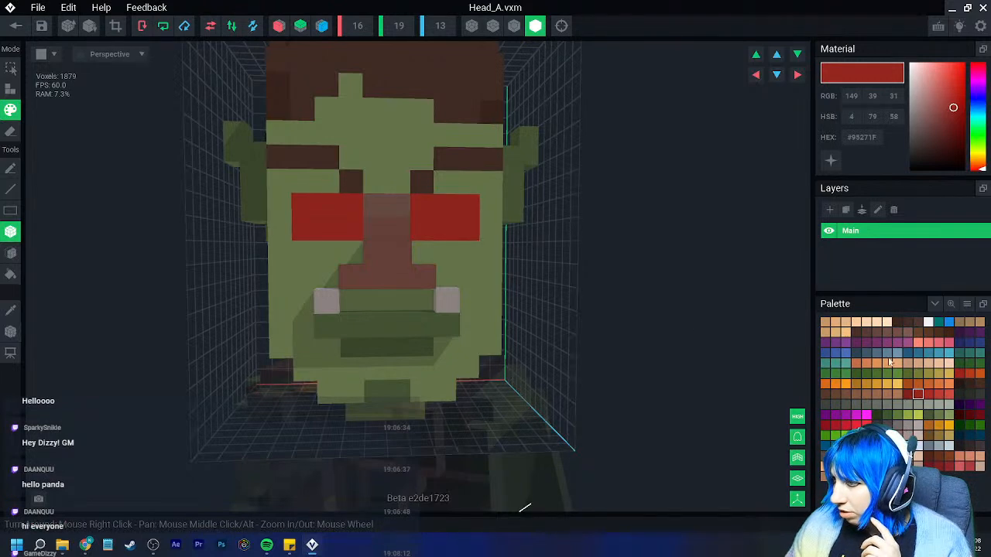
Paint a dark brown #261913 pupil voxel in each red eye
click(960, 385)
click(445, 227)
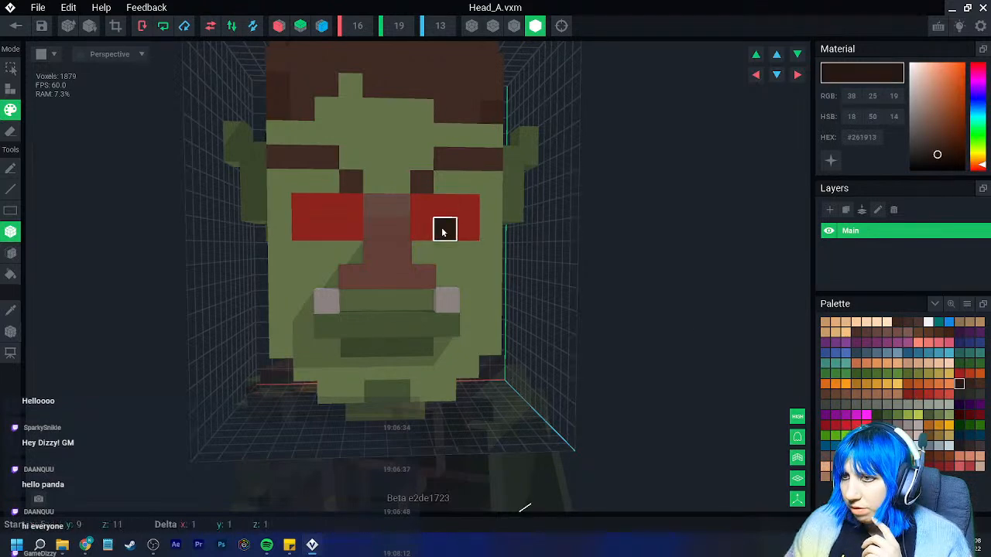
click(326, 228)
Sample the grey tusk colour #918987 and set the head model's blue-axis size to 14 voxels
right_drag(337, 308, 252, 325)
click(10, 310)
click(316, 261)
mouse_move(317, 261)
right_down()
mouse_move(339, 273)
mouse_move(314, 283)
mouse_move(331, 268)
right_up()
click(448, 28)
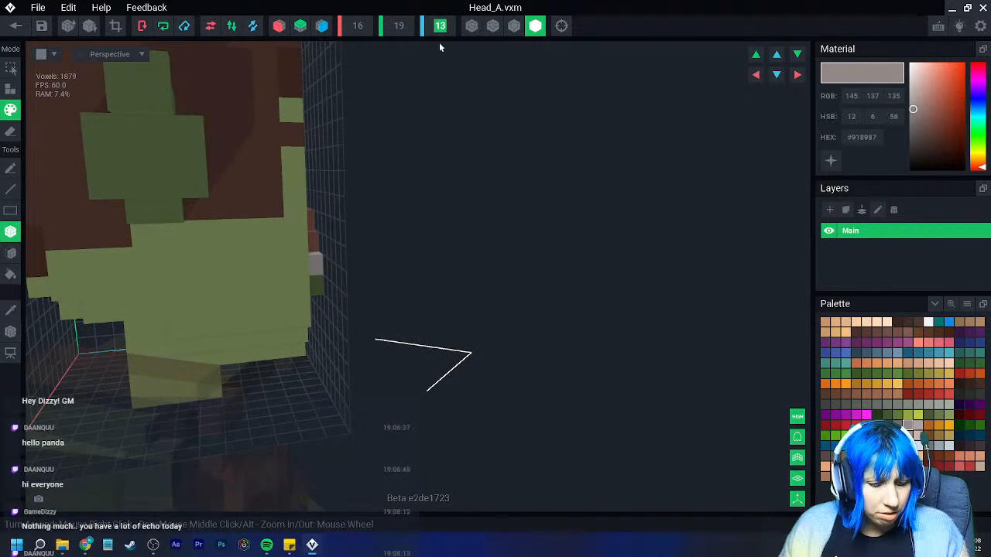
text(4)
key(Return)
Try to extend both tusks forward with grey voxels, and undo the additions
right_drag(354, 261, 273, 302)
key(a)
click(308, 293)
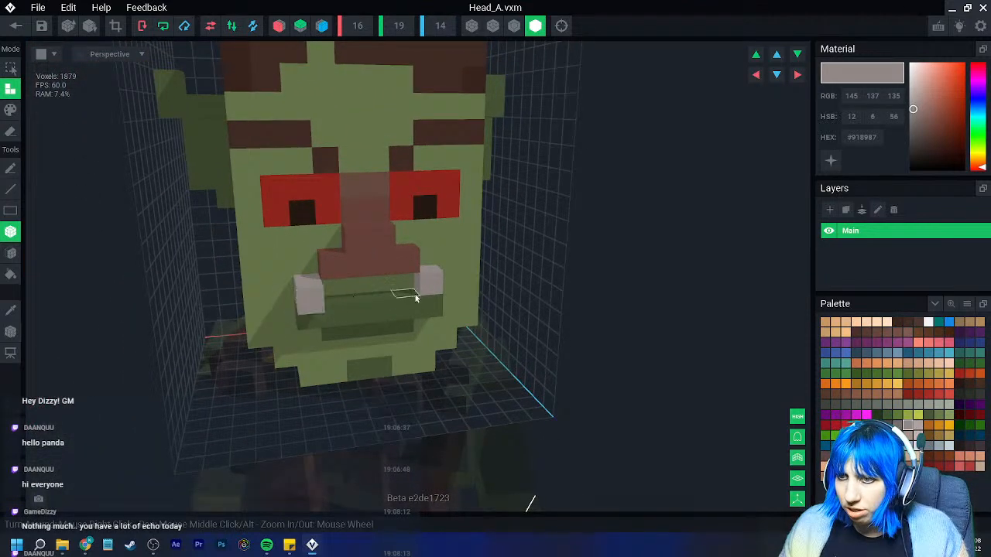
right_drag(426, 288, 467, 341)
click(364, 324)
click(542, 325)
click(533, 339)
right_drag(329, 373, 354, 379)
key(ctrl+z)
key(ctrl+z)
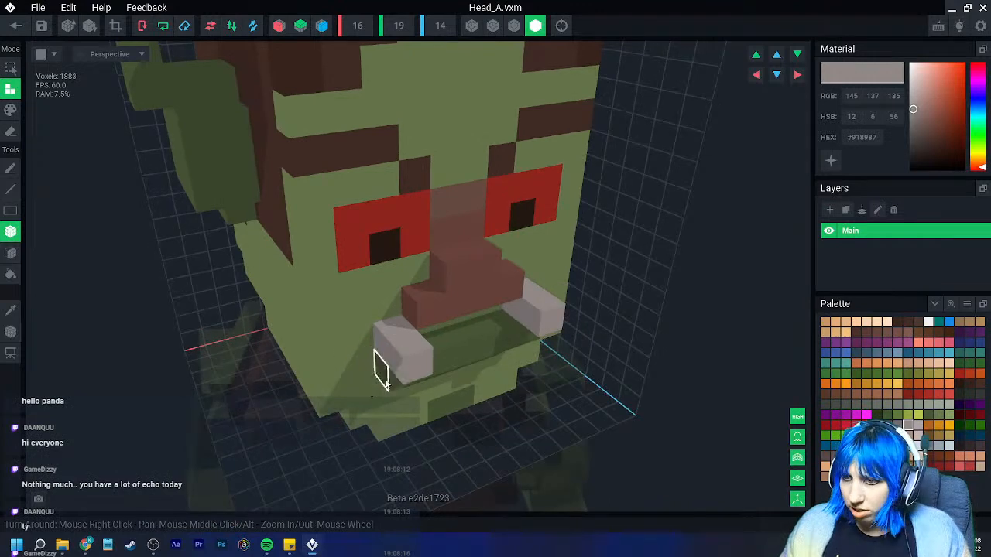
key(ctrl+z)
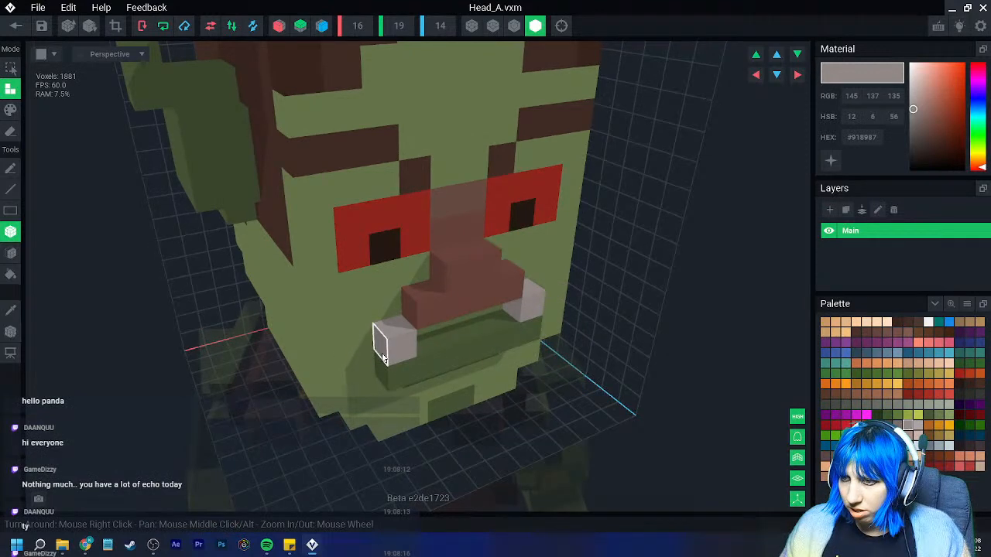
key(ctrl+z)
Build both tusks outward from the mouth corners with extra grey voxels
click(362, 365)
click(362, 377)
right_drag(364, 378, 348, 383)
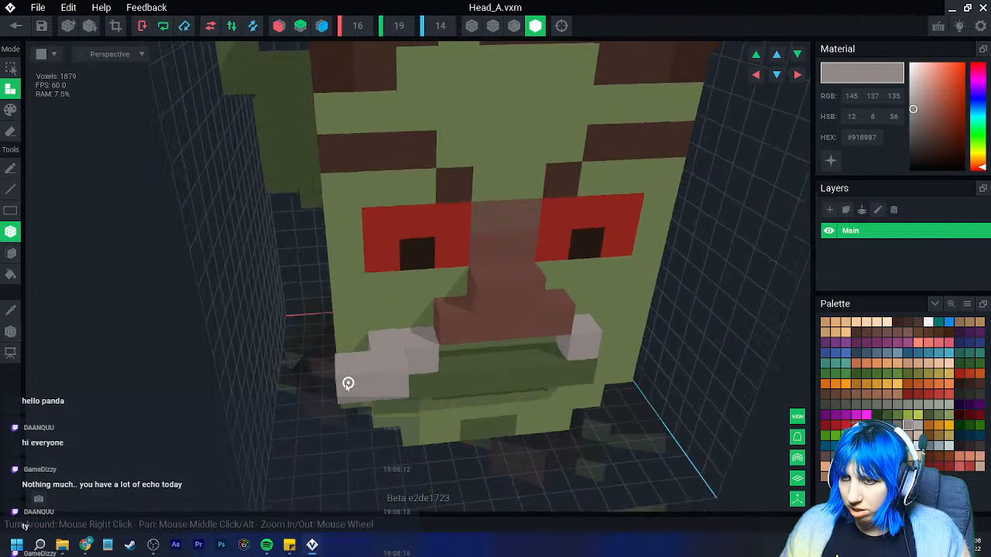
mouse_move(597, 348)
right_down()
mouse_move(579, 348)
mouse_move(609, 360)
right_up()
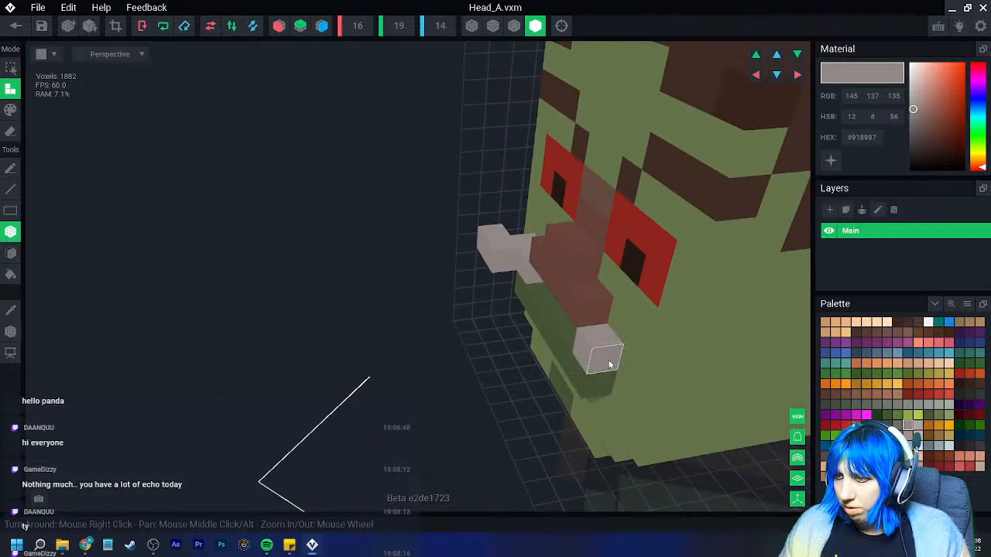
right_drag(573, 395, 439, 384)
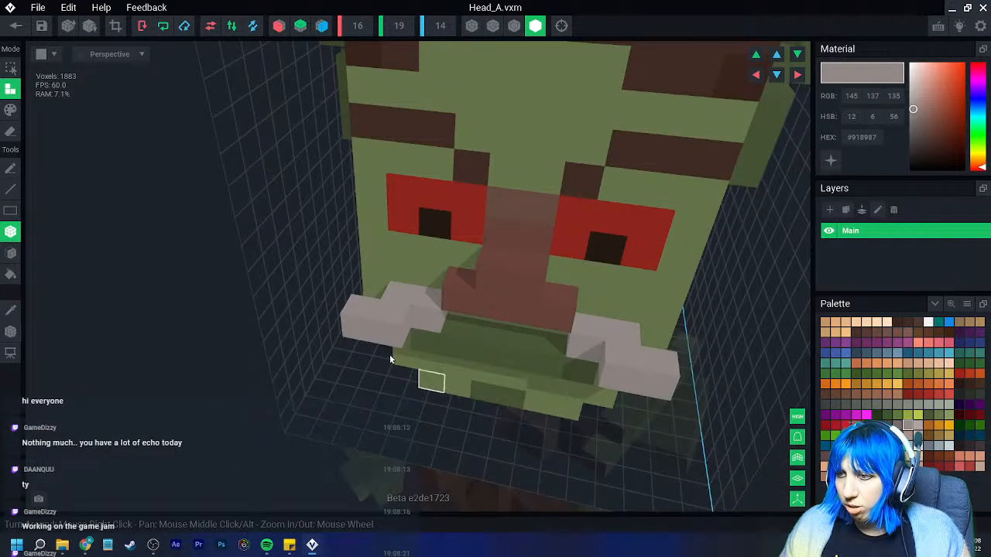
Erase a voxel from each of the extended tusks
key(e)
click(396, 293)
click(587, 348)
mouse_move(565, 359)
right_down()
mouse_move(443, 392)
mouse_move(449, 381)
mouse_move(297, 329)
right_up()
Attach another grey voxel to the outer side of each tusk and check the face
click(10, 90)
right_drag(168, 255, 168, 254)
click(223, 270)
right_drag(227, 270, 285, 279)
click(140, 303)
scroll(140, 303, down, 3)
right_drag(320, 321, 323, 339)
scroll(321, 325, down, 3)
scroll(326, 333, down, 2)
scroll(319, 353, up, 5)
Undo the recent tusk additions and erasures
key(ctrl+z)
key(ctrl+z)
key(ctrl+z)
key(ctrl+z)
key(ctrl+z)
key(ctrl+z)
key(ctrl+z)
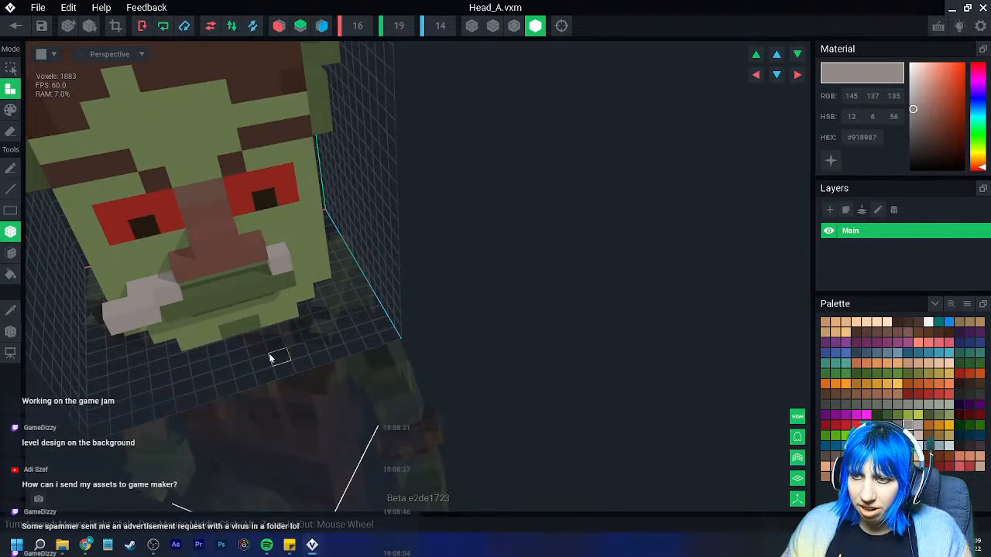
key(ctrl+z)
right_drag(258, 267, 259, 268)
key(ctrl+z)
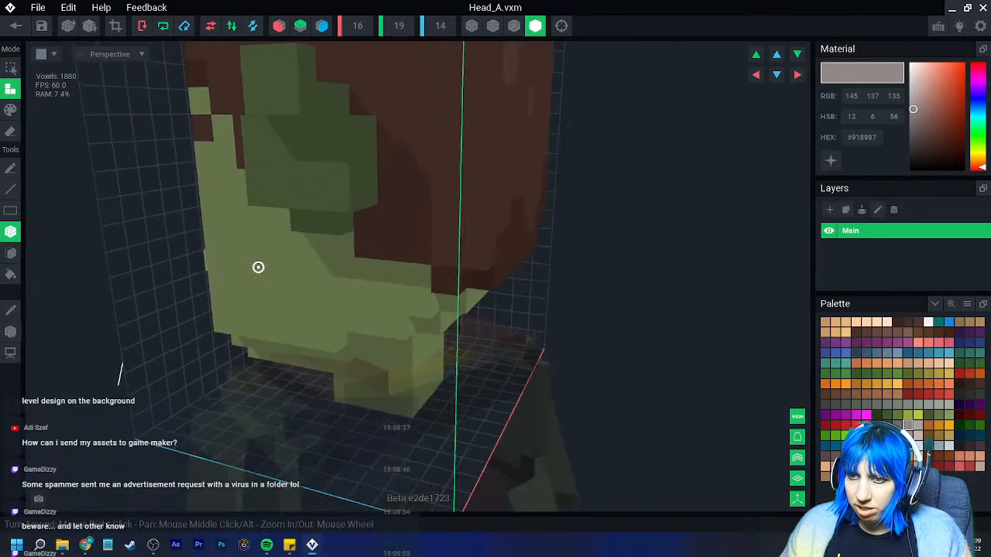
Attach grey voxels on both sides of the face to form stepped tusks rising outward from the mouth corners
click(189, 287)
right_drag(191, 287, 191, 287)
click(312, 277)
right_drag(313, 279, 235, 379)
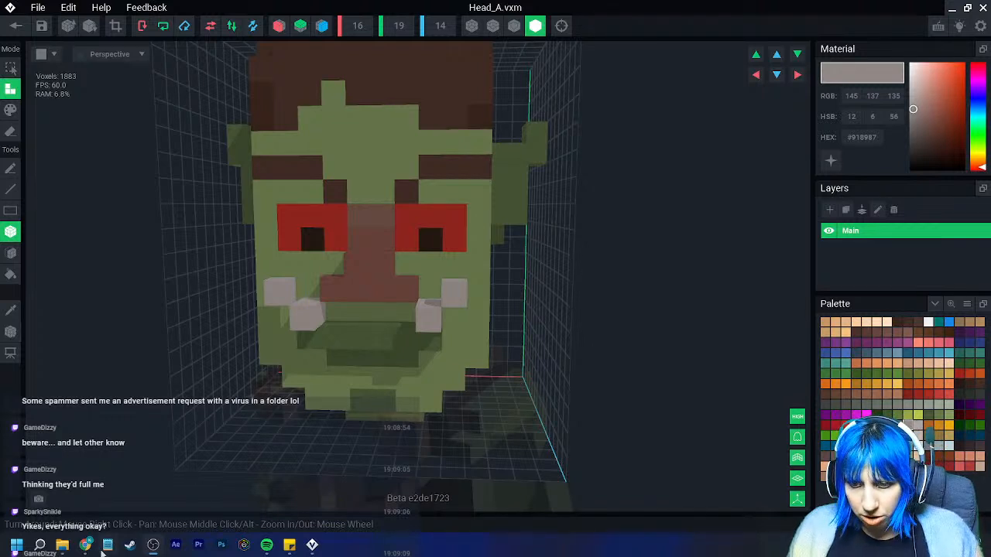
Search the computer for "blue yeti"
key(super)
click(103, 179)
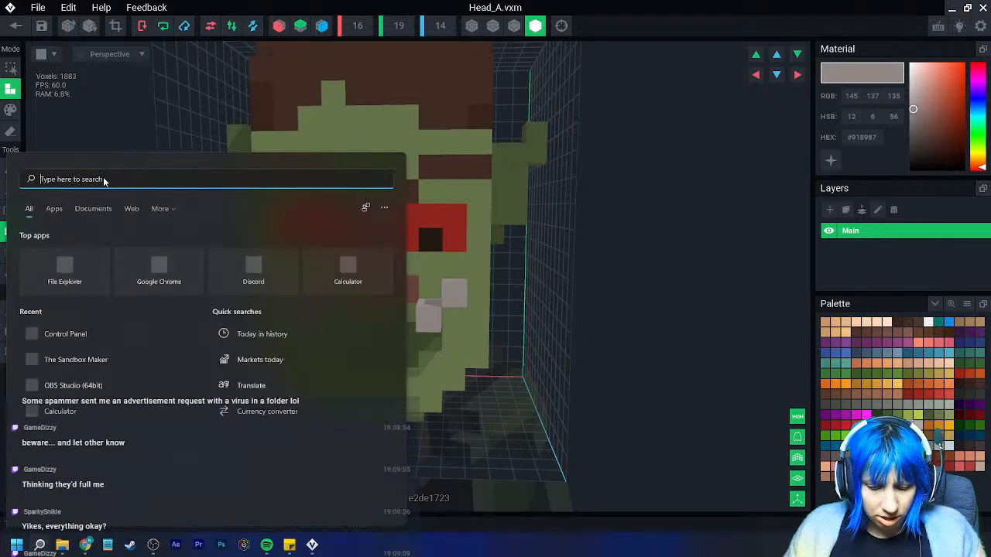
text(blue)
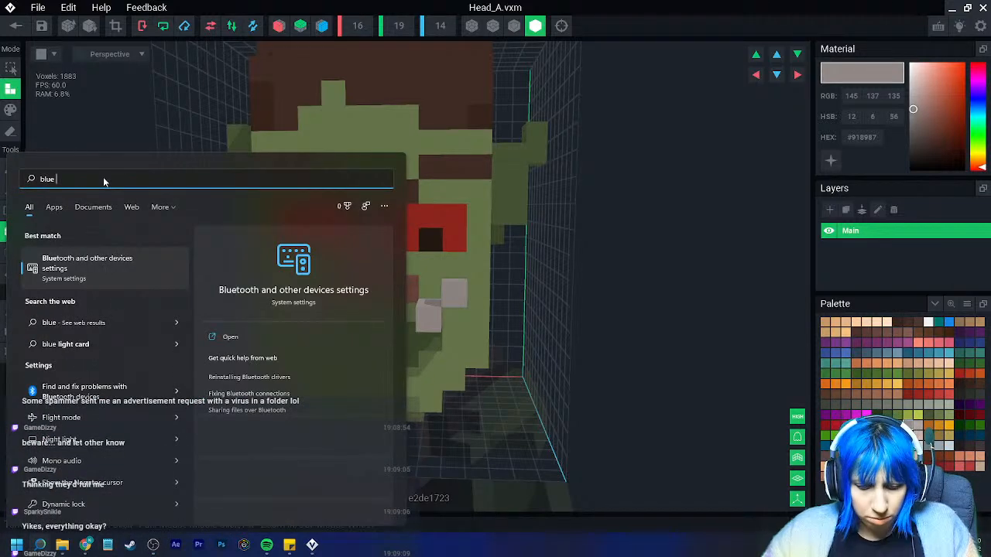
text( yeti)
key(Return)
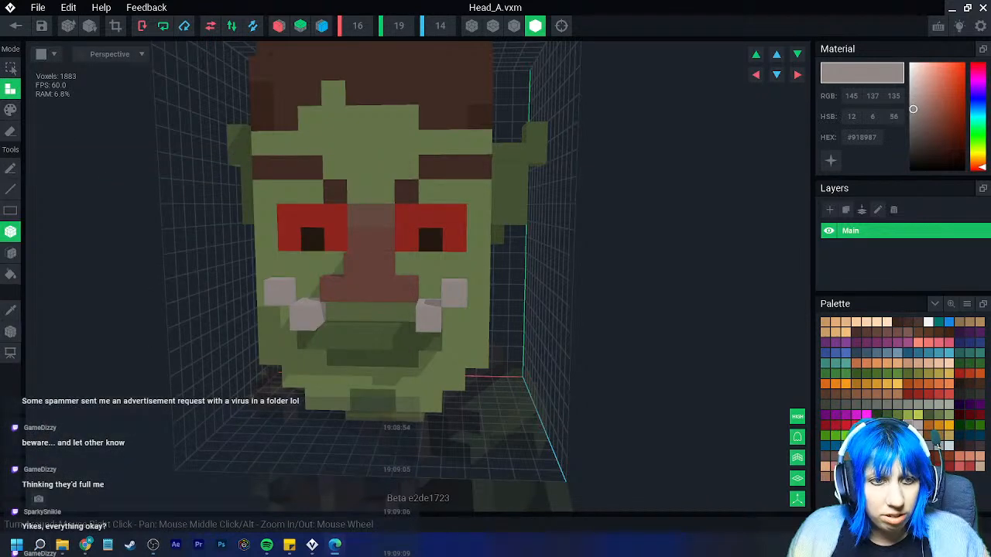
click(39, 545)
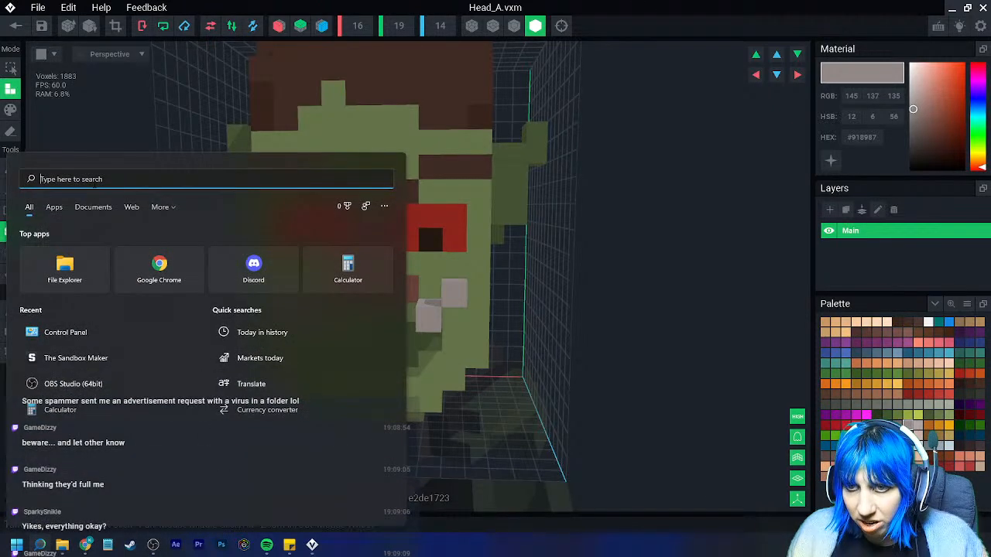
click(17, 545)
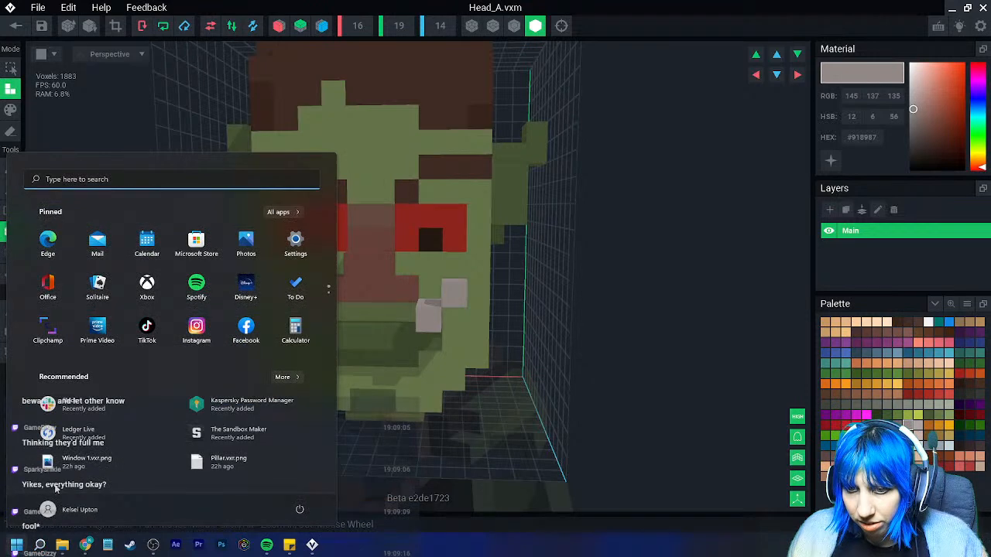
click(92, 183)
click(551, 395)
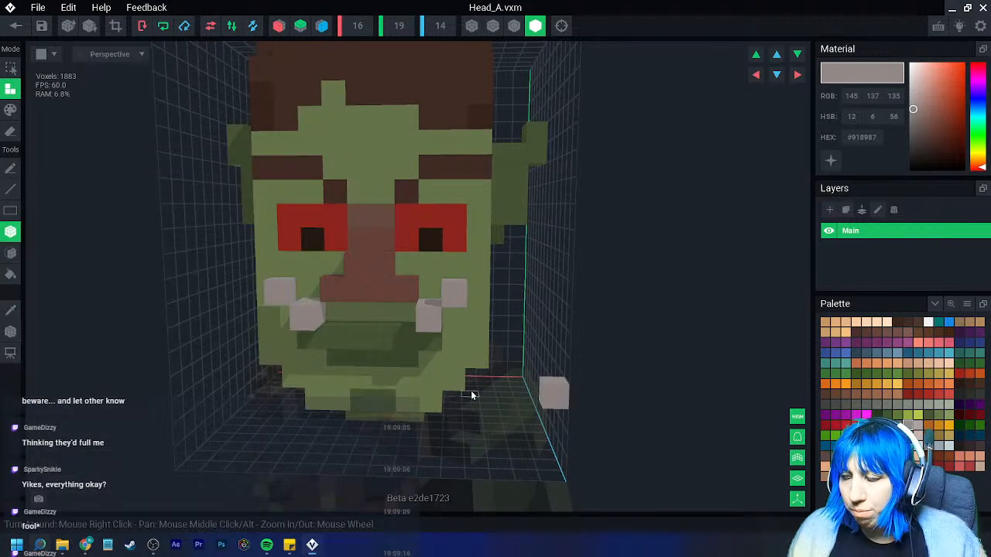
key(ctrl+z)
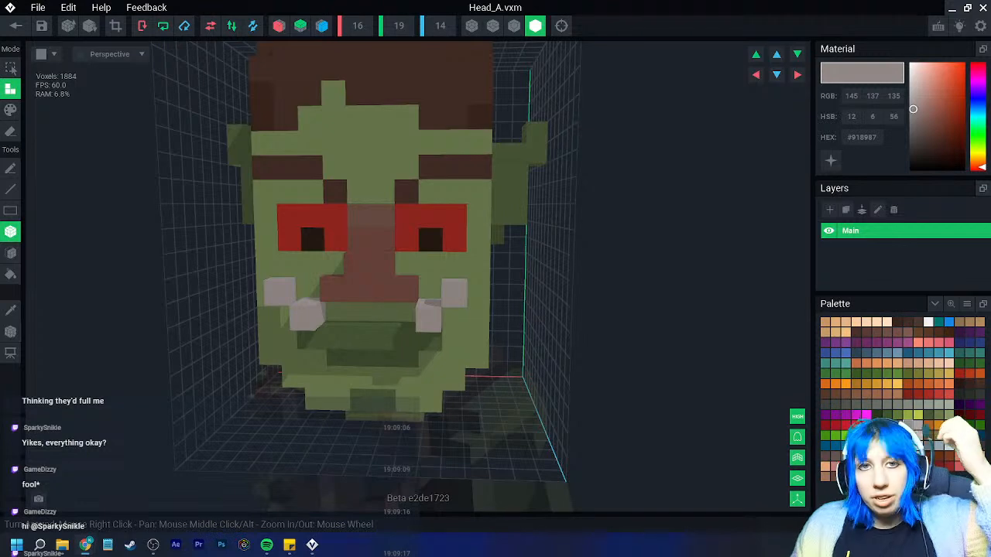
Save and close the edited head model and the small guard rig
right_drag(381, 299, 390, 298)
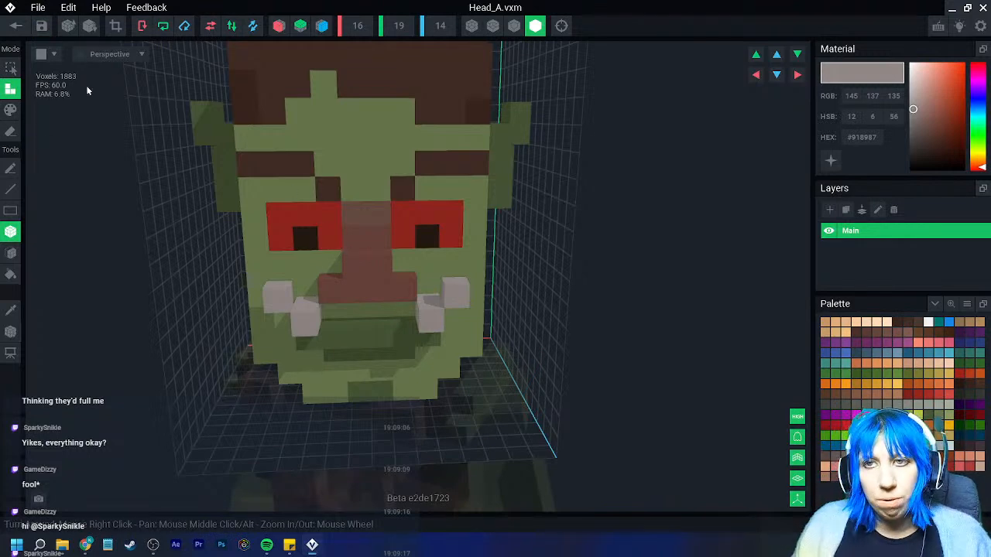
click(15, 25)
click(366, 195)
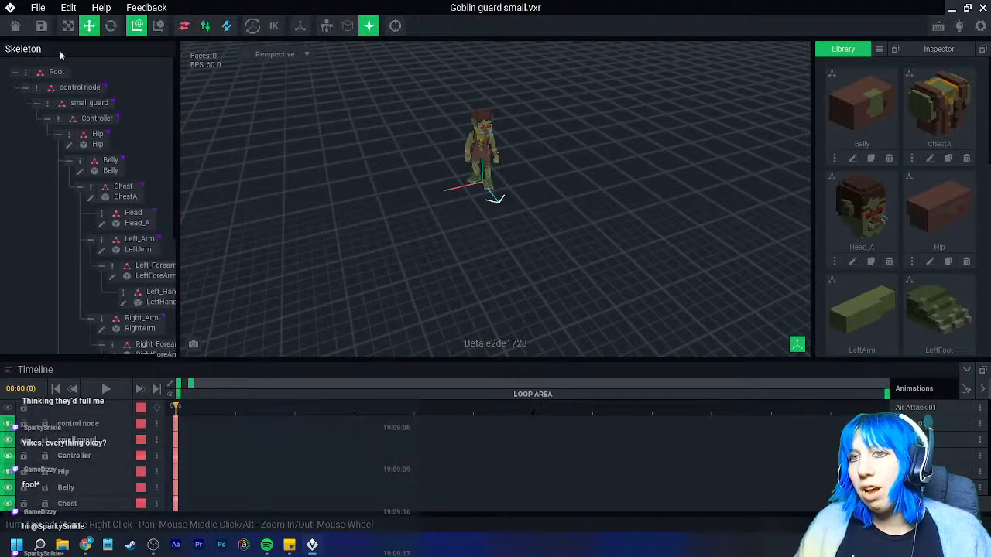
click(16, 25)
click(371, 203)
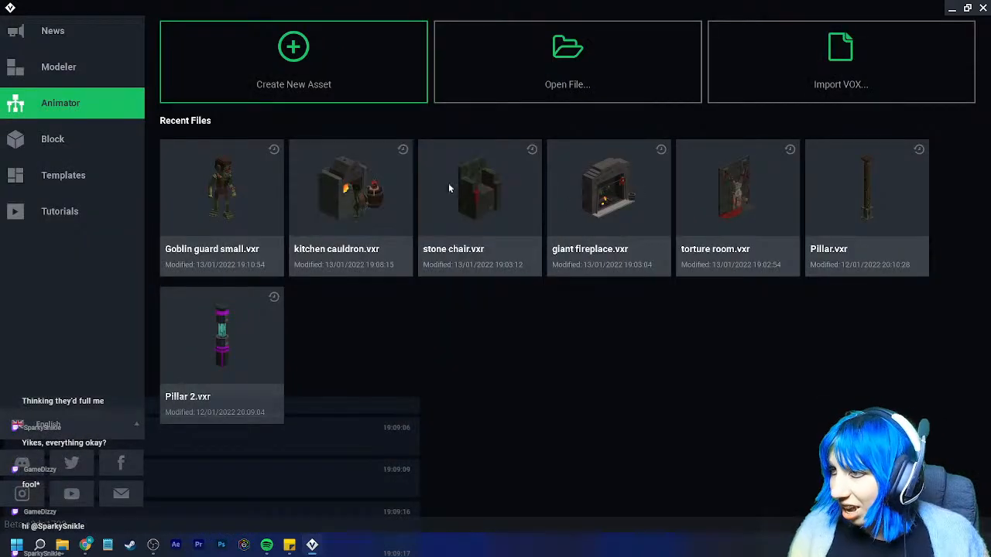
Open stone chair.vxr and rename its Idle animation to "Idle 01"
click(539, 200)
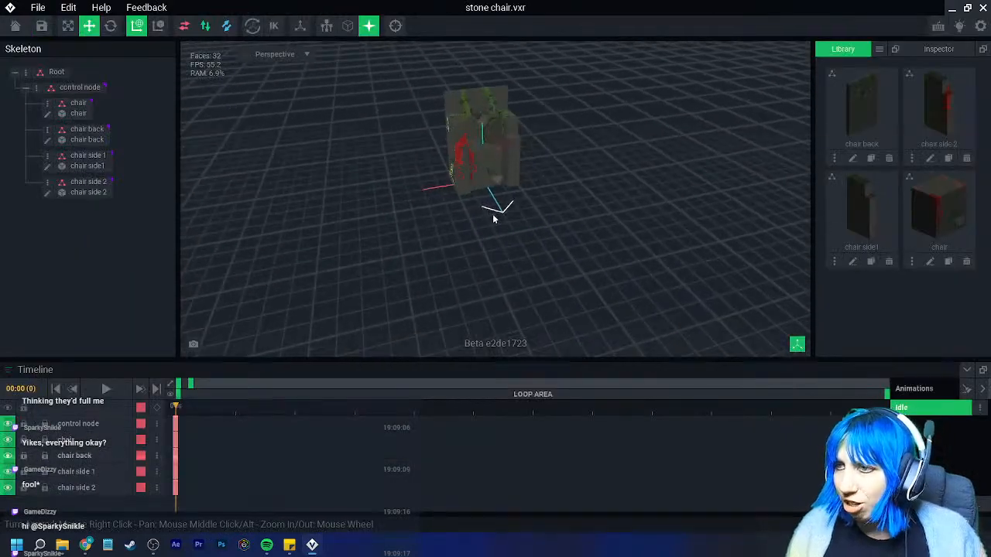
right_drag(486, 220, 513, 259)
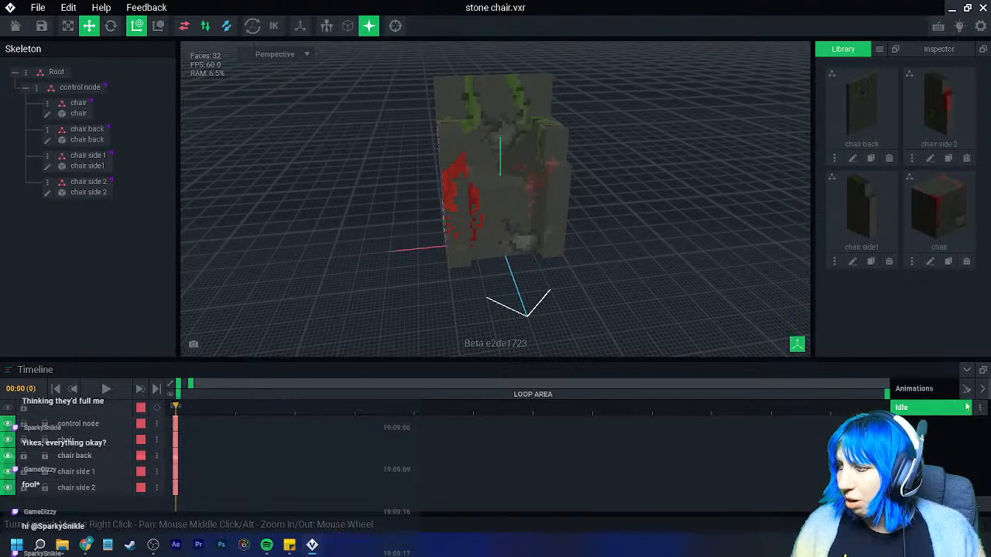
click(928, 419)
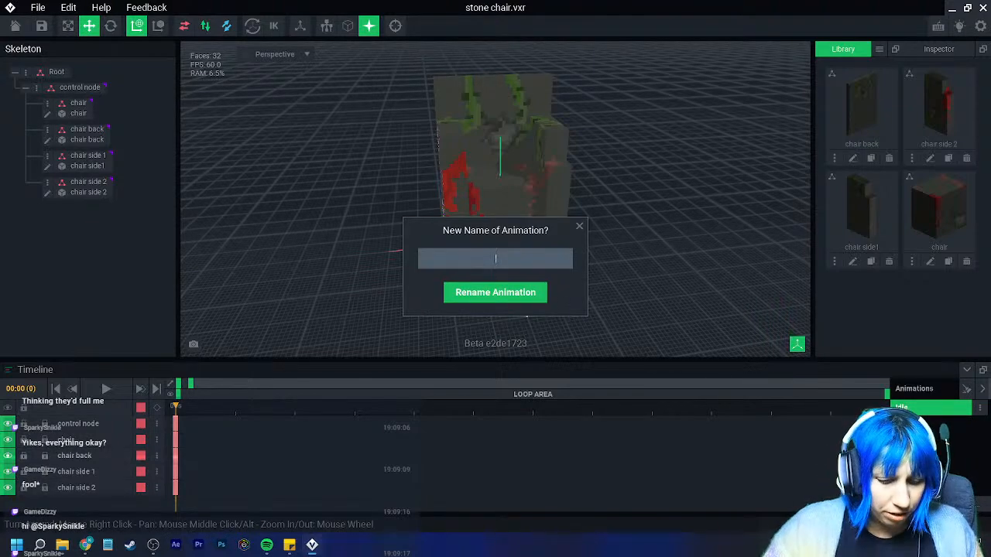
text(Idle 01)
key(Return)
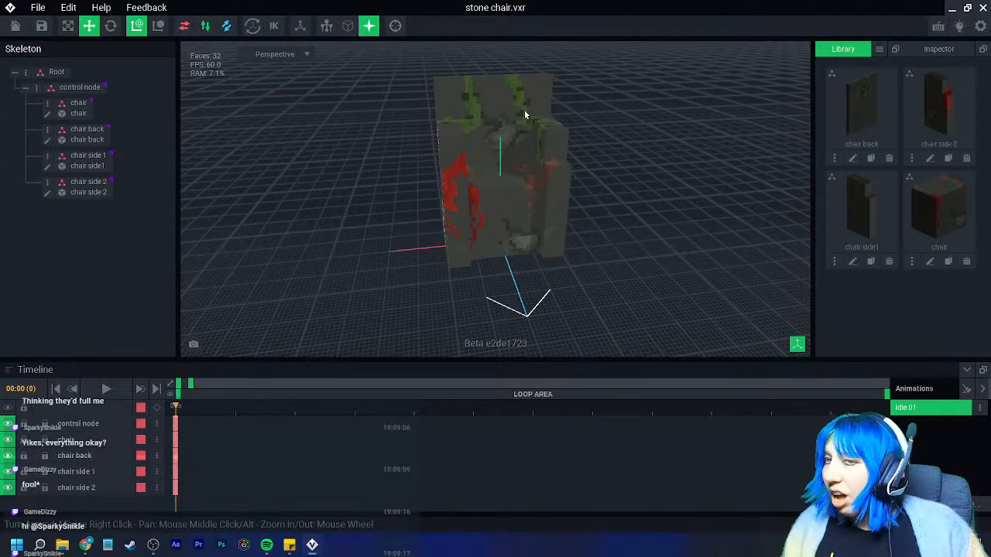
Export the stone chair to the marketplace using the raised front-angle thumbnail and the Idle default animation
click(39, 8)
mouse_move(93, 78)
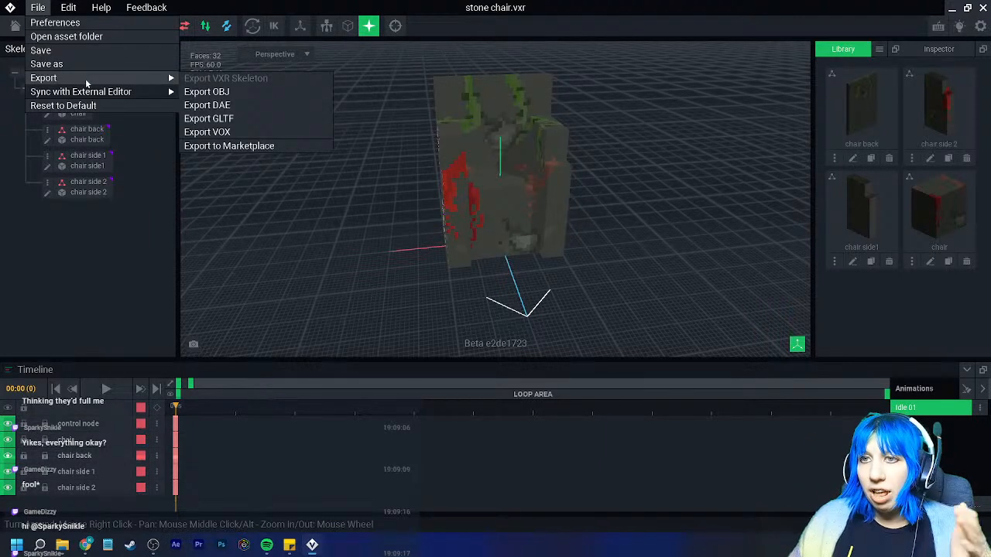
click(232, 145)
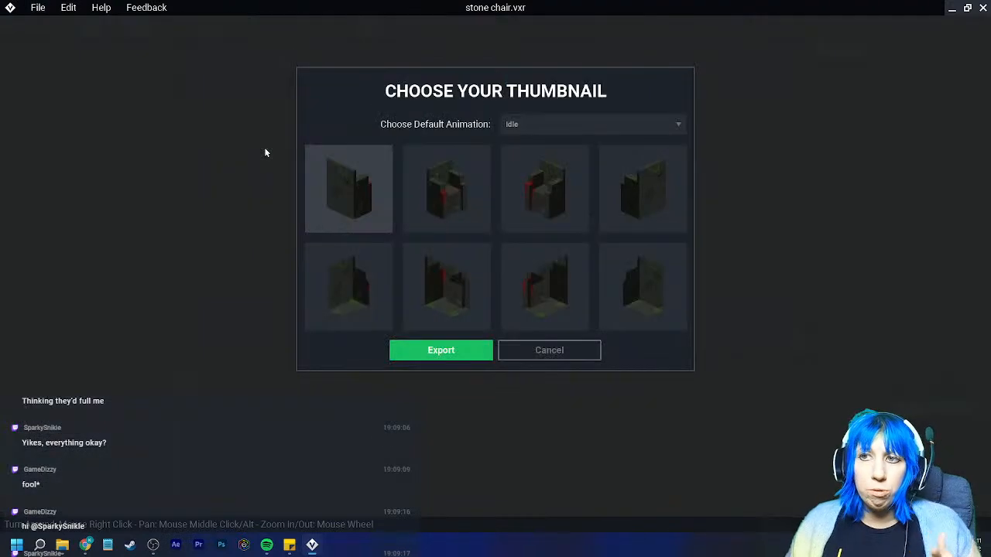
click(446, 194)
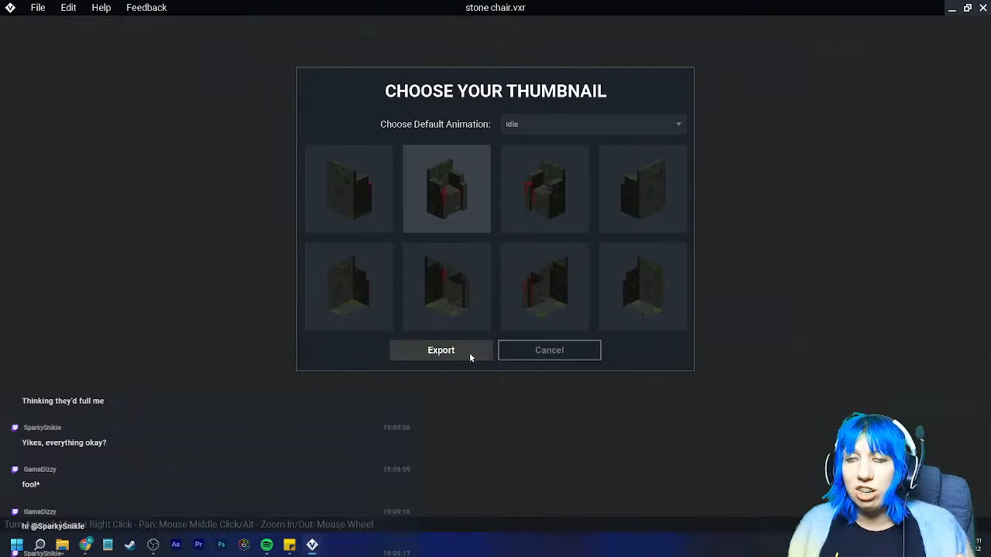
click(469, 352)
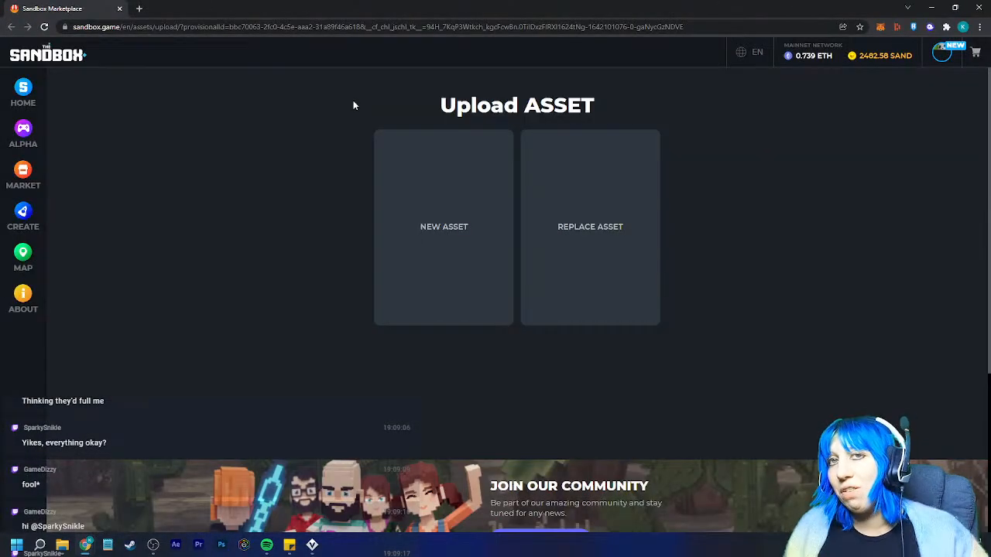
Upload the chair as a new asset named "Stone Chair" and continue to the categories
click(480, 222)
double_click(542, 230)
triple_click(547, 231)
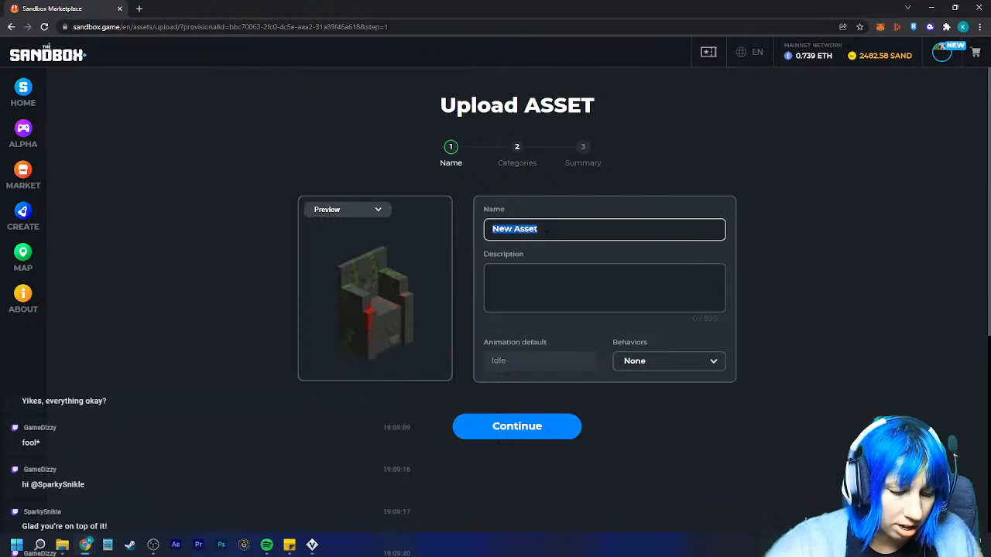
text(Stone C)
mouse_move(369, 289)
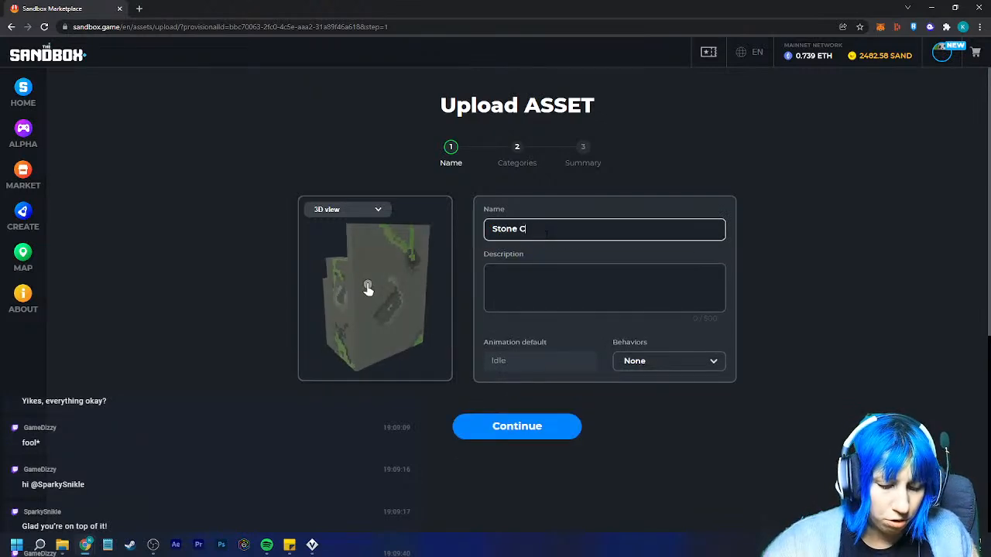
text(hair)
click(538, 426)
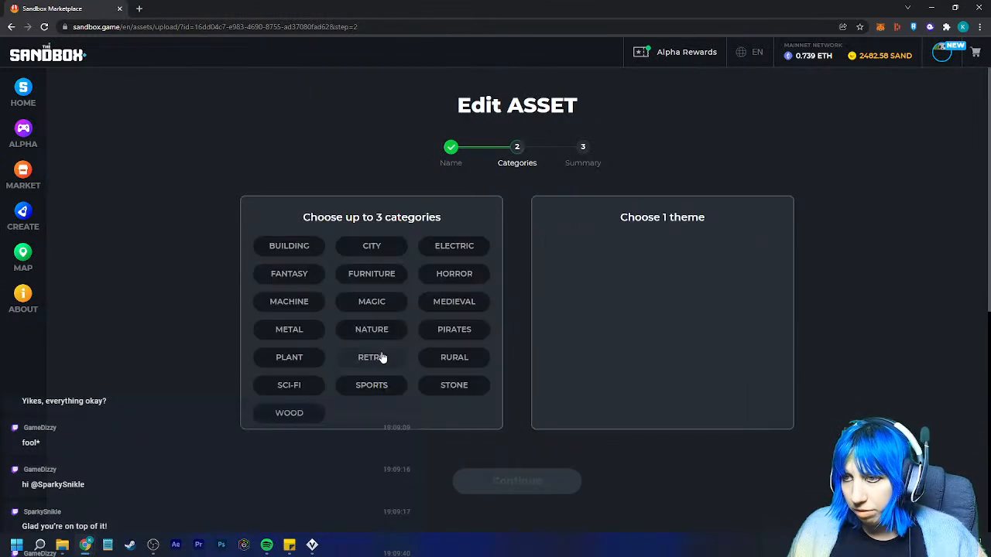
Assign the Fantasy and Stone categories and the None theme, and continue the upload
click(291, 275)
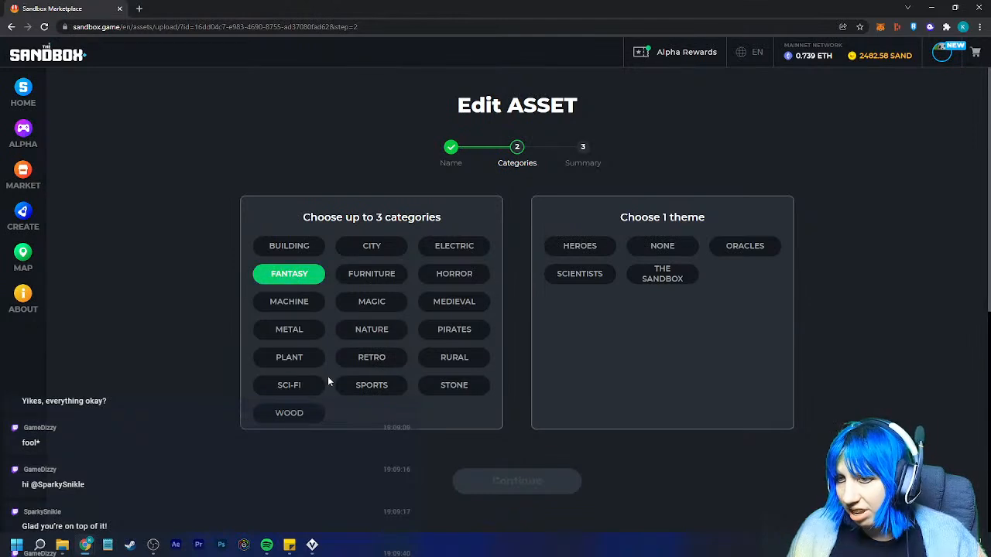
click(453, 385)
click(662, 247)
click(500, 486)
Inspect the uploaded Stone Chair in the account inventory in 3D and close the browser
click(942, 55)
click(918, 153)
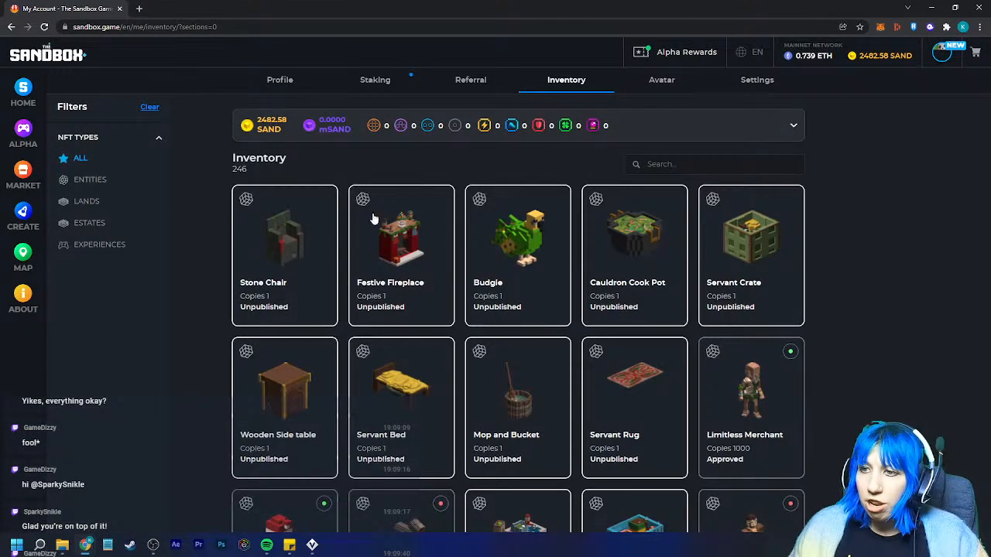
click(312, 259)
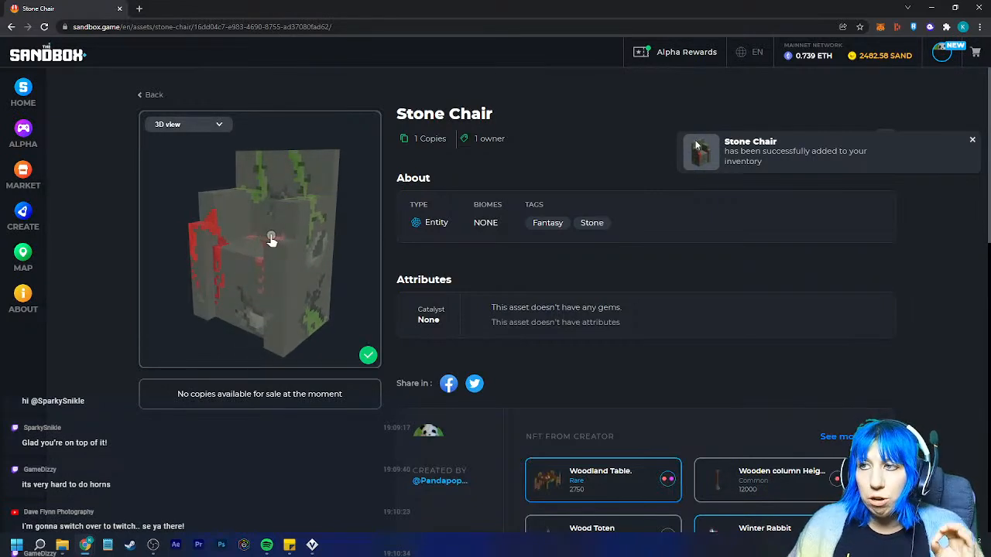
click(977, 8)
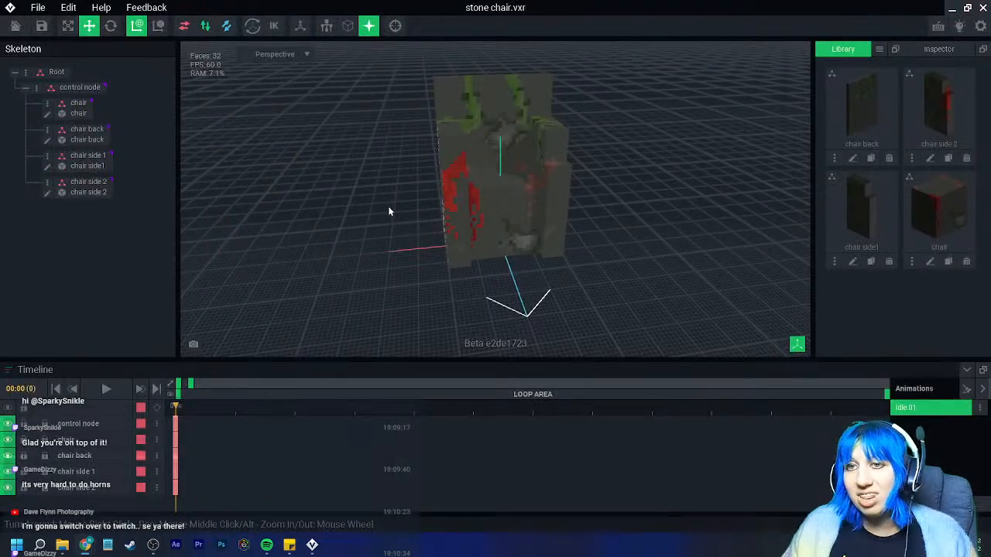
Leave the stone chair project and open Goblin guard small.vxr in the animator
click(15, 26)
click(385, 197)
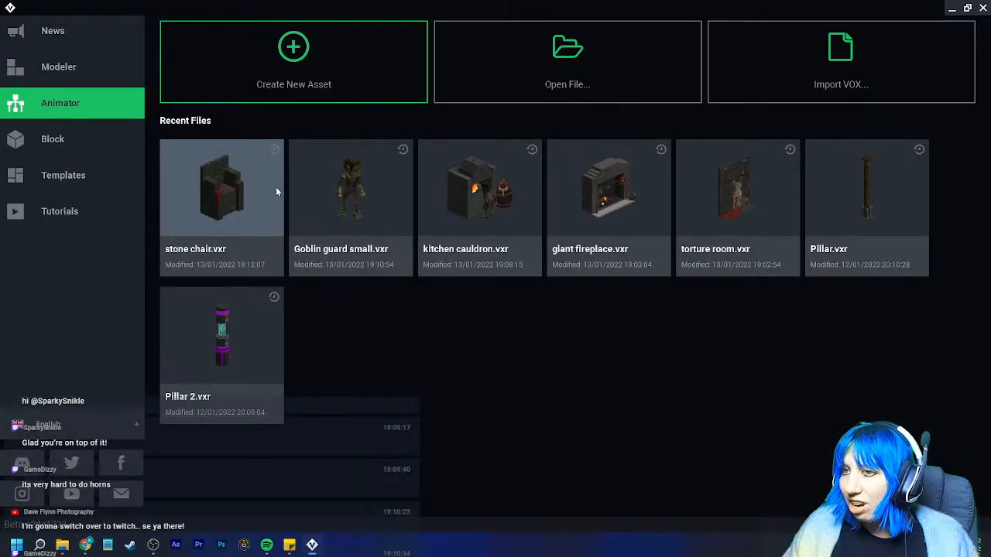
click(381, 207)
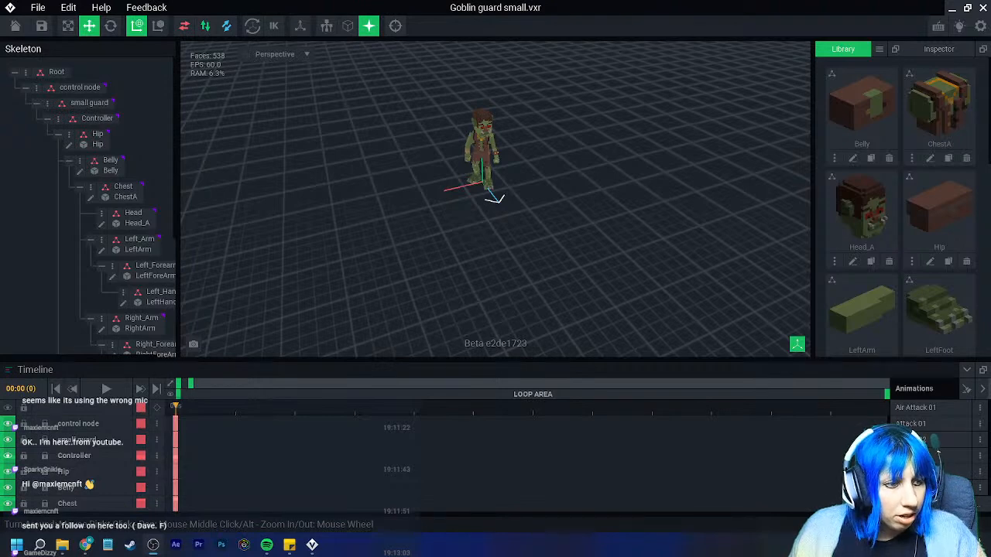
Review which apps are allowed microphone access in the Windows privacy settings and close the settings window
key(alt+Tab)
click(820, 16)
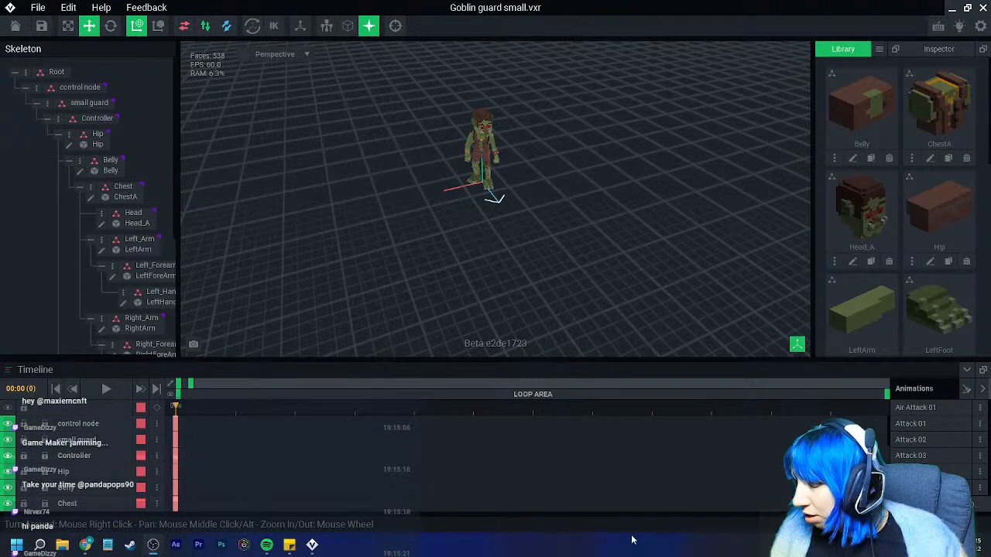
click(875, 545)
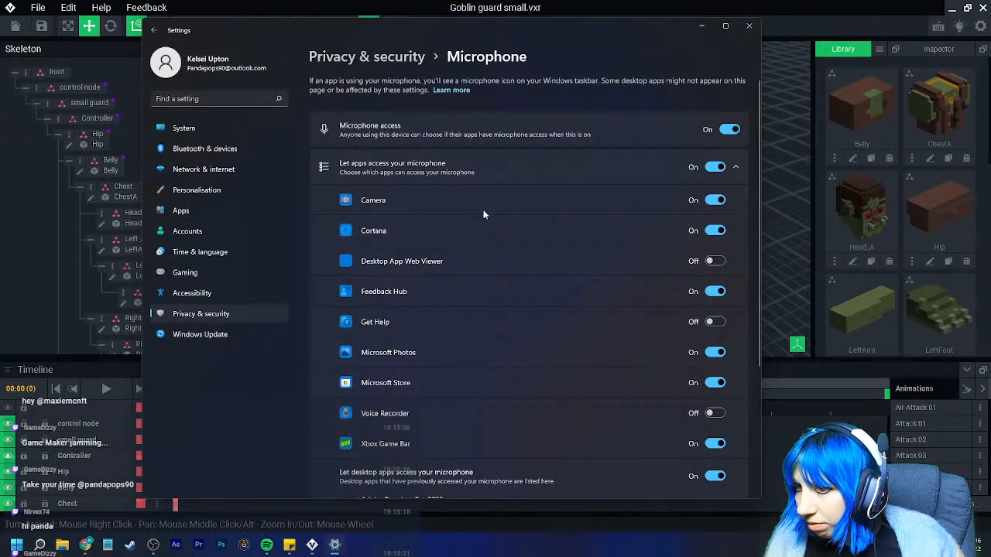
scroll(449, 325, down, 3)
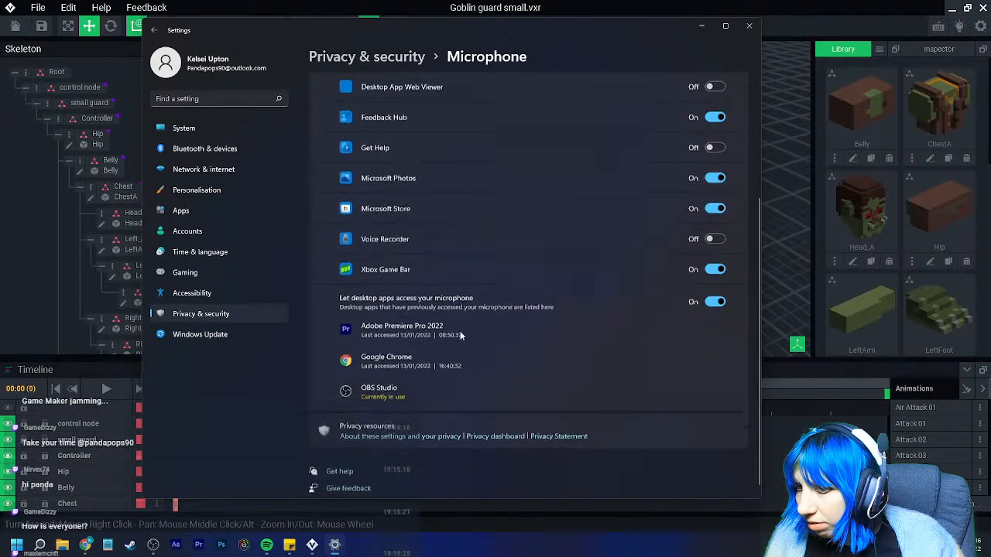
scroll(503, 318, up, 3)
scroll(503, 318, up, 1)
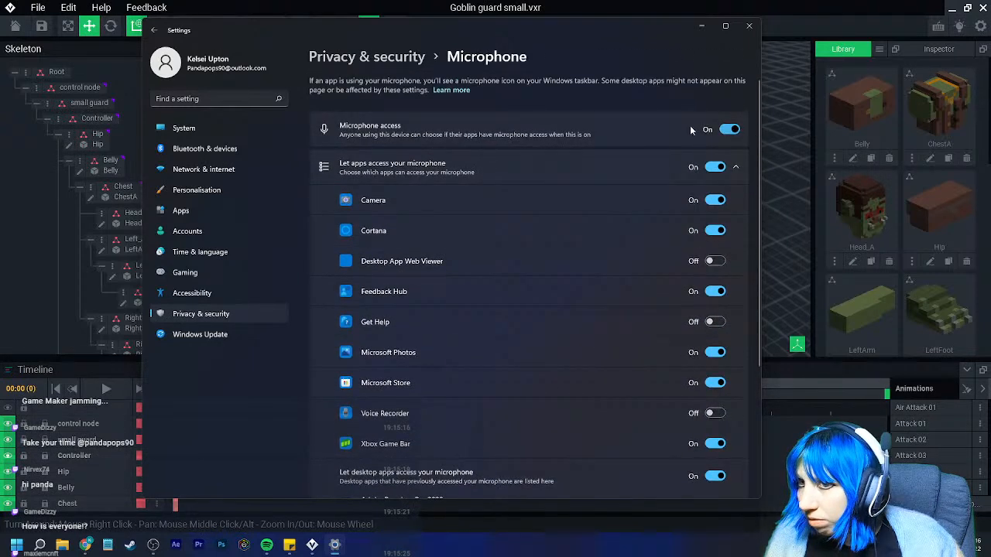
click(748, 28)
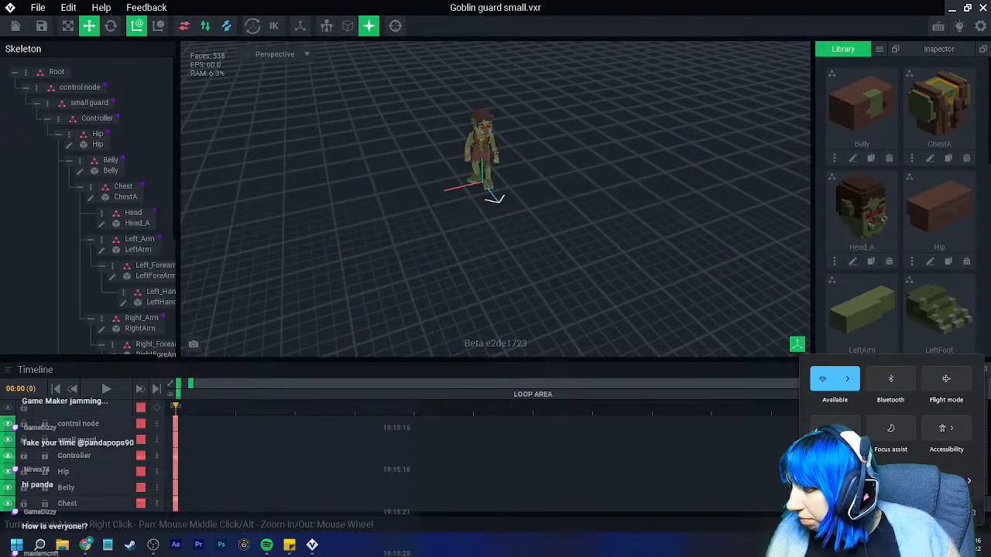
Open the goblin guard's Head_A model for voxel editing and turn on voxel edge outlines
scroll(467, 240, up, 2)
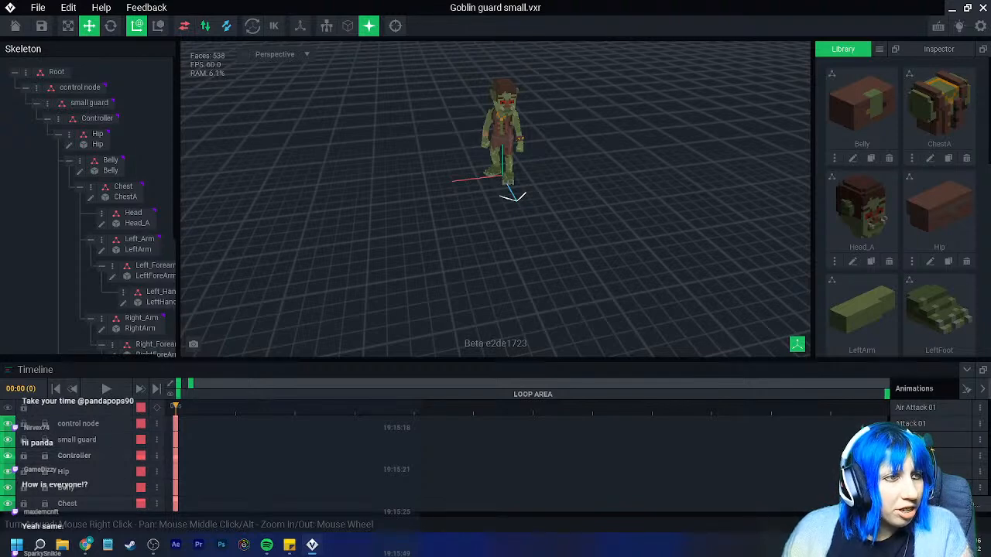
scroll(480, 158, up, 8)
mouse_move(416, 217)
right_down()
mouse_move(409, 210)
mouse_move(422, 209)
right_up()
click(132, 211)
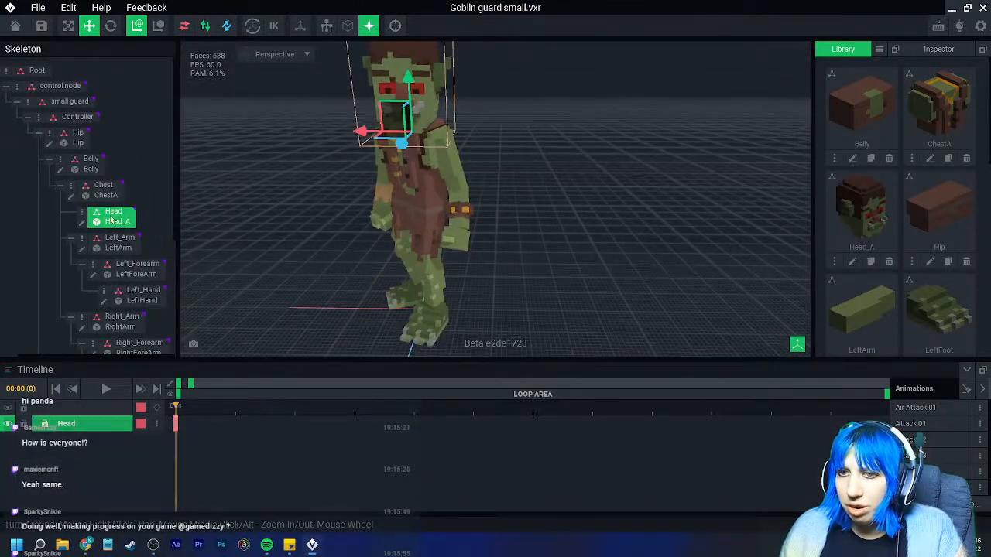
click(81, 225)
right_drag(336, 230, 451, 231)
click(514, 26)
Paint a light green (#68784C) bald patch across the top of the head and its upper side edge
mouse_move(451, 100)
right_down()
mouse_move(460, 135)
mouse_move(365, 215)
mouse_move(261, 267)
right_up()
click(10, 310)
right_drag(190, 334, 240, 302)
click(323, 430)
right_drag(323, 430, 213, 390)
click(11, 233)
click(11, 111)
right_drag(272, 259, 336, 349)
mouse_move(348, 207)
mouse_down()
mouse_move(387, 239)
mouse_move(358, 180)
mouse_up()
mouse_move(329, 245)
mouse_down()
mouse_move(373, 190)
mouse_move(408, 230)
mouse_up()
click(446, 193)
drag(424, 184, 434, 228)
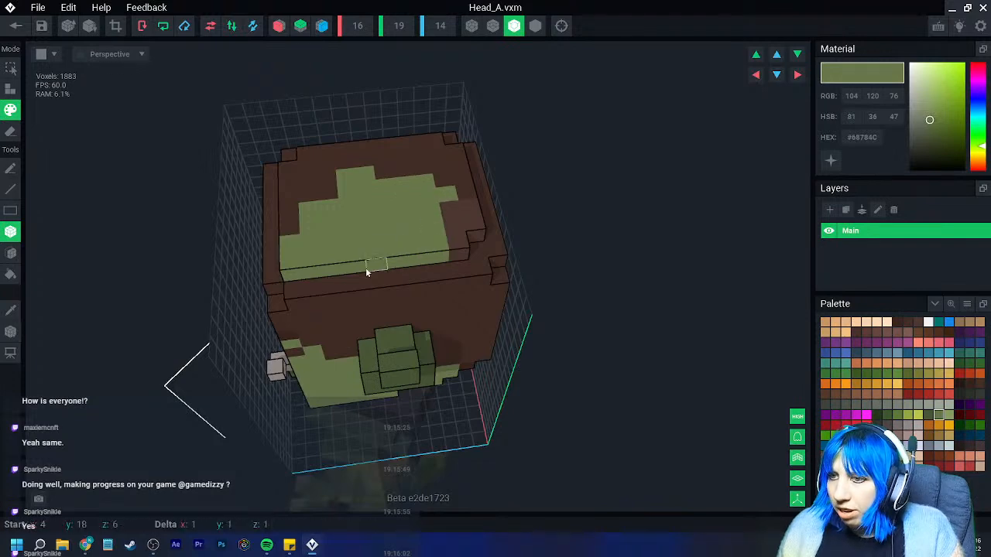
drag(348, 276, 402, 278)
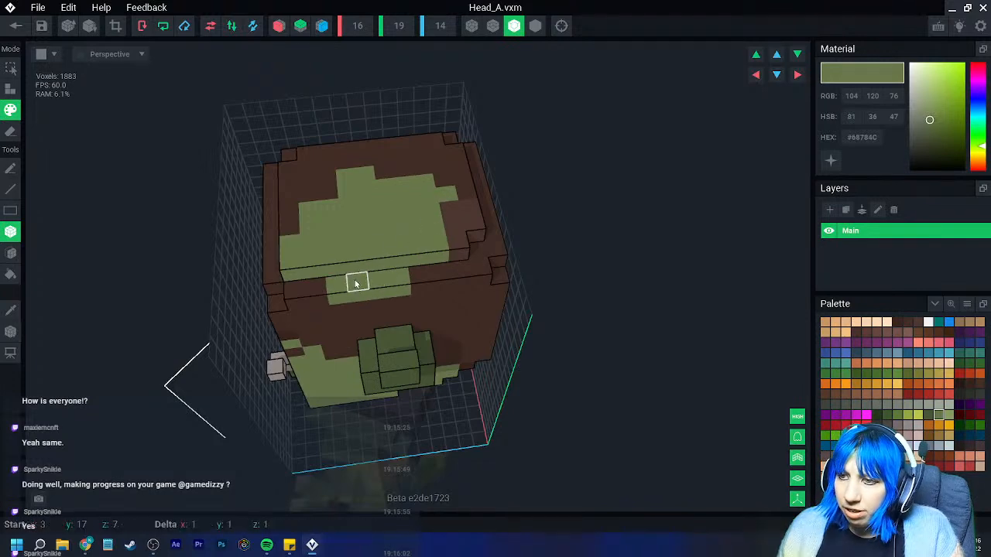
Paint darker green (#475636) shading patches around the bald area on top of the head
right_drag(355, 283, 415, 279)
click(929, 415)
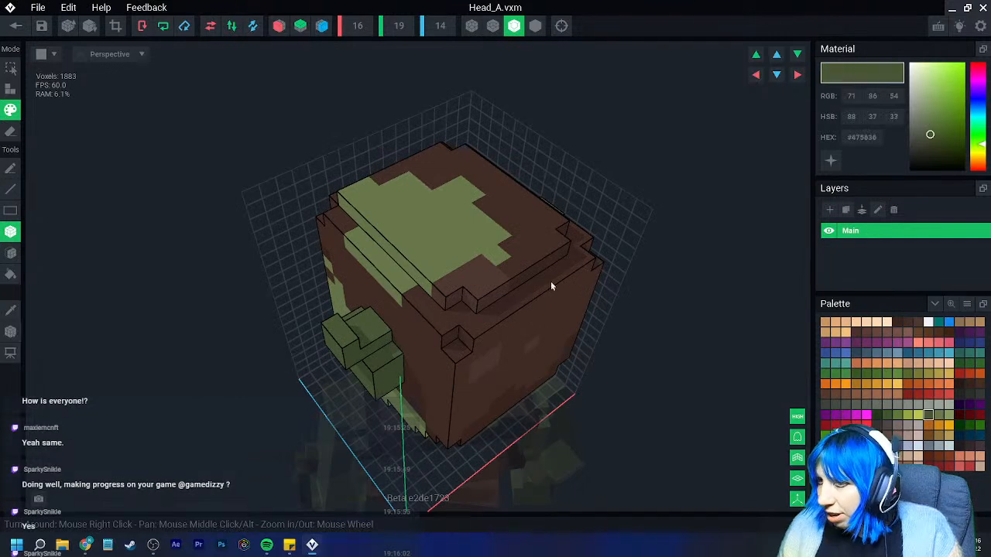
drag(398, 287, 371, 241)
mouse_move(366, 188)
mouse_down()
mouse_move(470, 178)
mouse_move(500, 201)
mouse_move(509, 257)
mouse_move(474, 237)
mouse_up()
Paint dark brown (#39251E) shading patches across the hair on the sides and front of the head
mouse_move(437, 250)
right_down()
mouse_move(431, 324)
mouse_move(379, 329)
mouse_move(305, 358)
mouse_move(296, 337)
right_up()
scroll(379, 329, down, 3)
click(10, 311)
mouse_move(391, 367)
right_down()
mouse_move(349, 365)
mouse_move(364, 367)
right_up()
click(350, 361)
right_drag(534, 358, 583, 377)
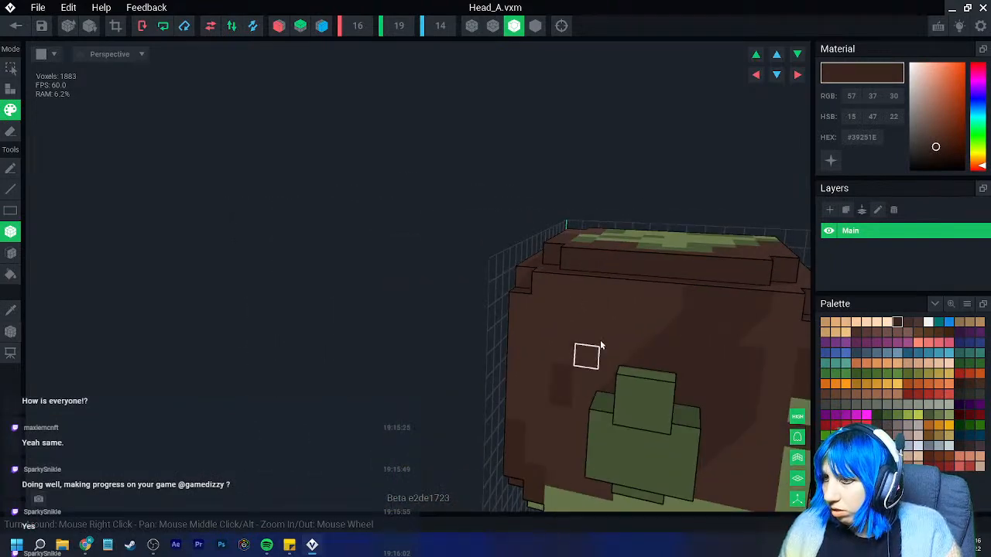
right_drag(690, 345, 173, 342)
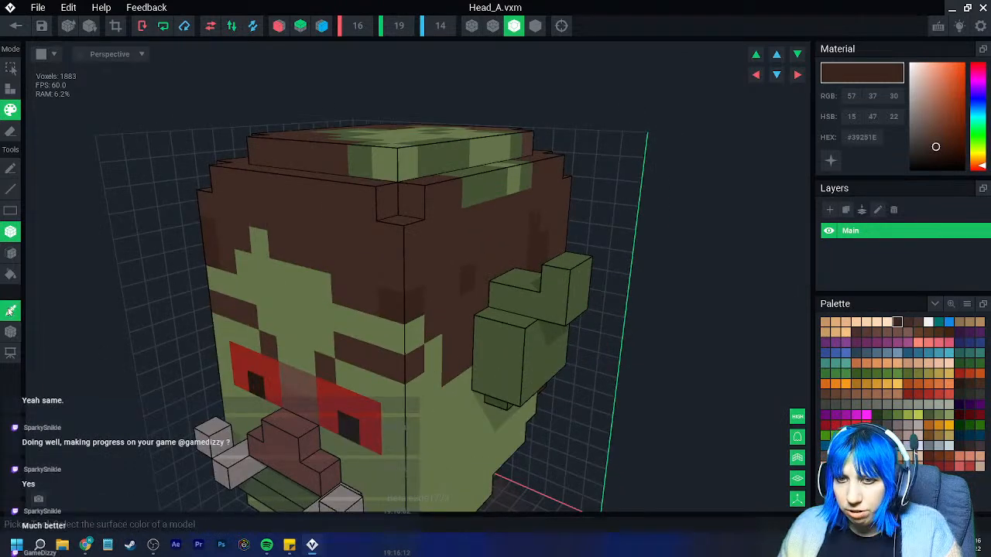
Attach upright dark green (#475636) voxels to the back of both ears, mirrored across the X axis
alt+click(543, 305)
click(10, 90)
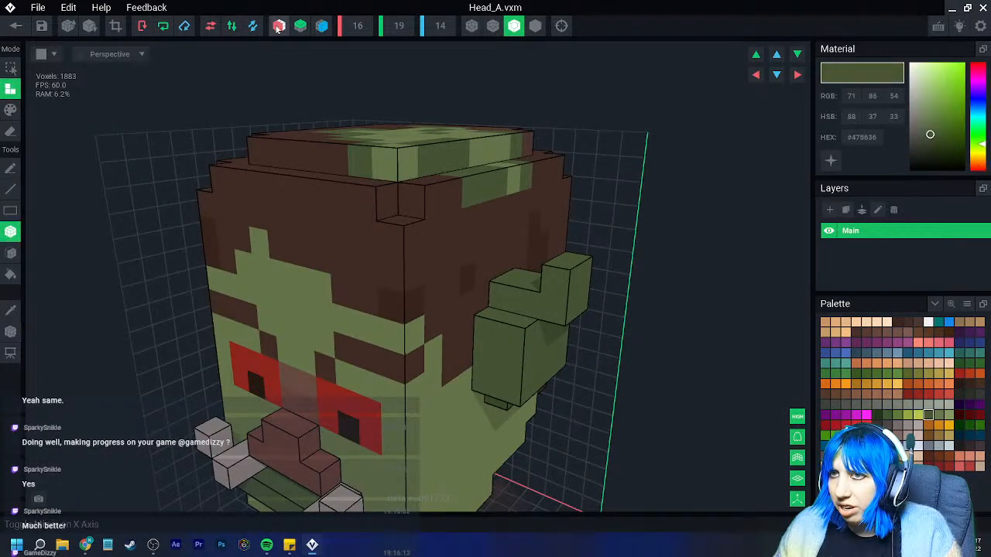
click(280, 27)
right_drag(542, 205, 482, 252)
right_drag(590, 281, 583, 279)
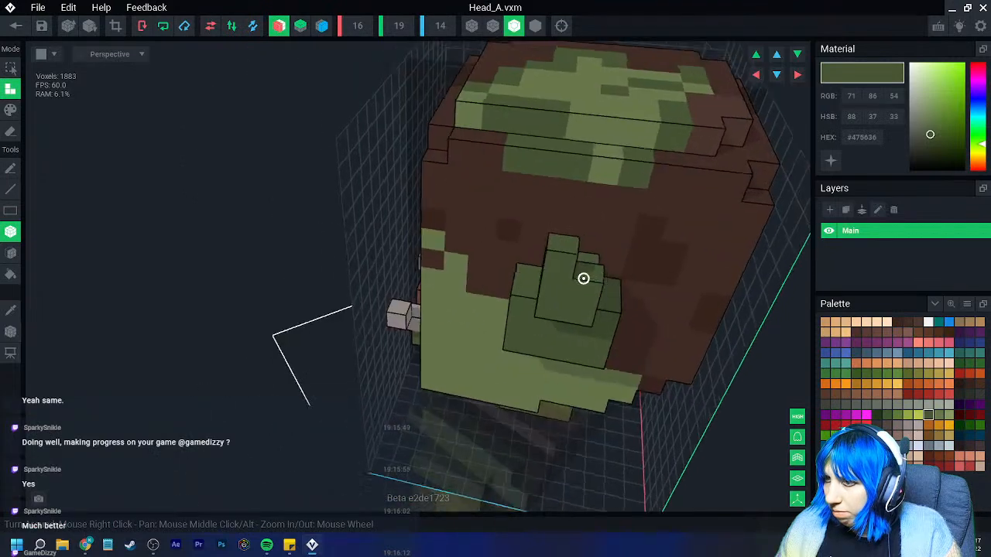
click(585, 269)
drag(594, 246, 564, 248)
right_drag(590, 244, 589, 244)
scroll(584, 303, down, 3)
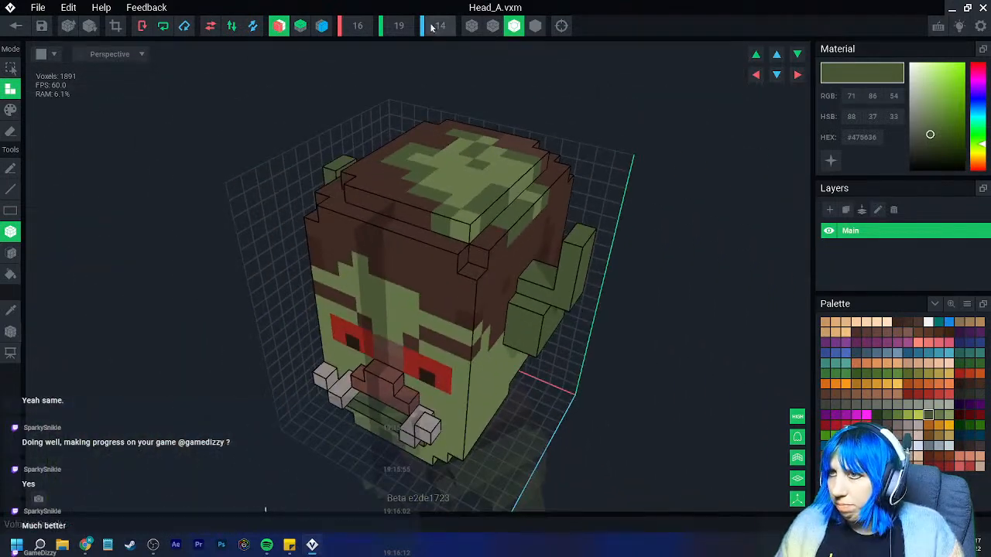
Set the model's X size to 18 voxels and shift the head sideways to centre it in the volume
text(18)
key(Return)
right_drag(566, 323, 685, 260)
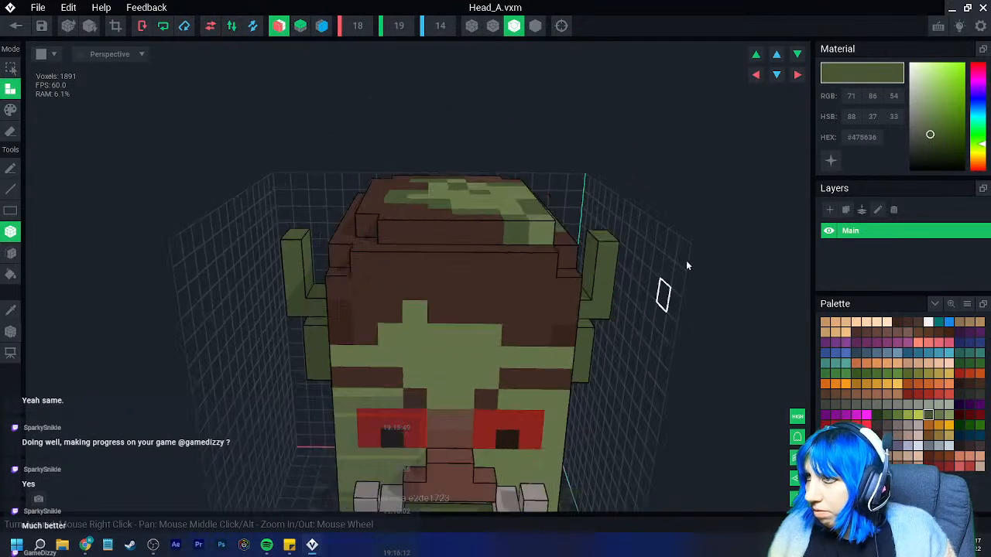
click(754, 81)
click(797, 79)
click(797, 79)
middle_drag(620, 264, 570, 75)
Move the head's pivot along the X axis to line up with the middle of the face
click(10, 332)
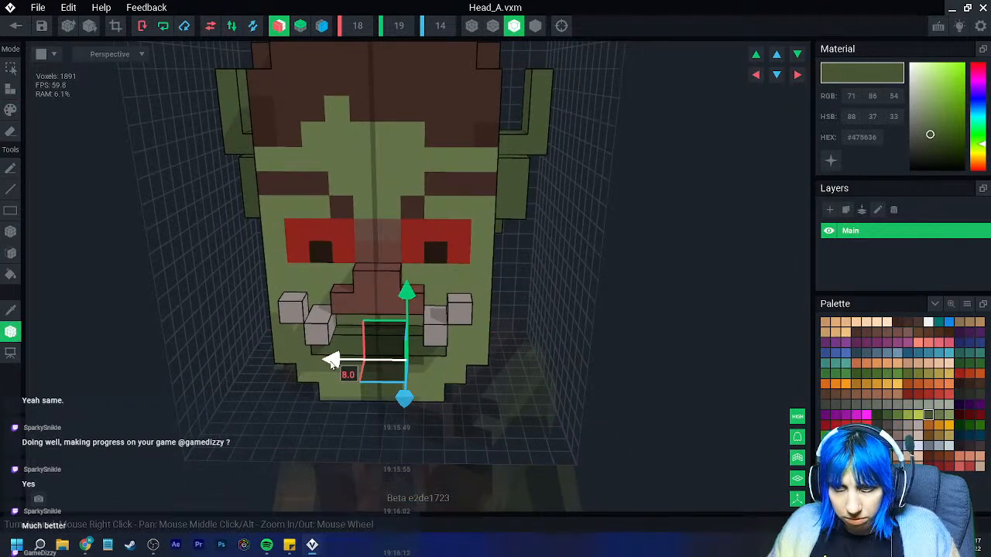
mouse_move(330, 362)
mouse_down()
mouse_move(343, 362)
mouse_move(314, 363)
mouse_up()
right_drag(350, 408, 386, 414)
right_drag(307, 400, 302, 398)
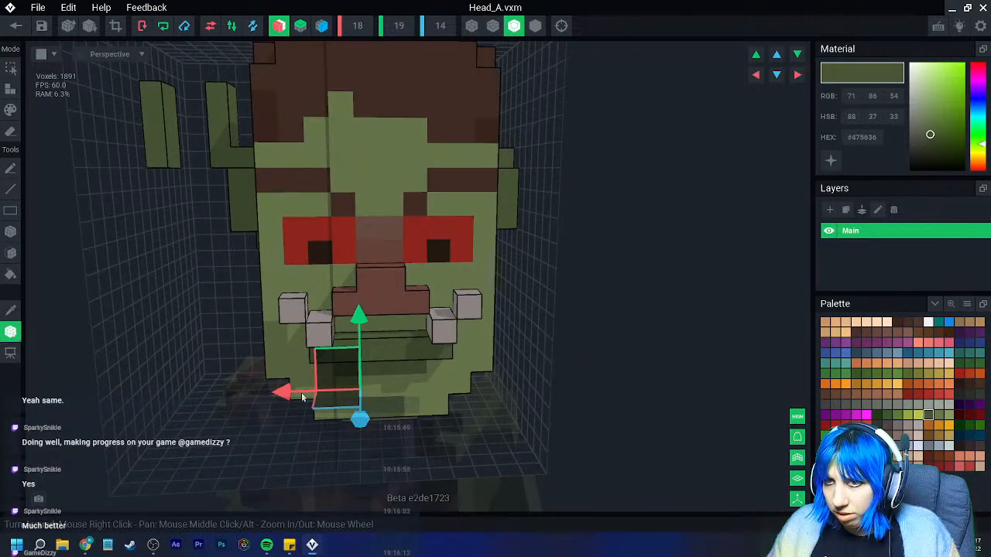
right_drag(210, 209, 224, 232)
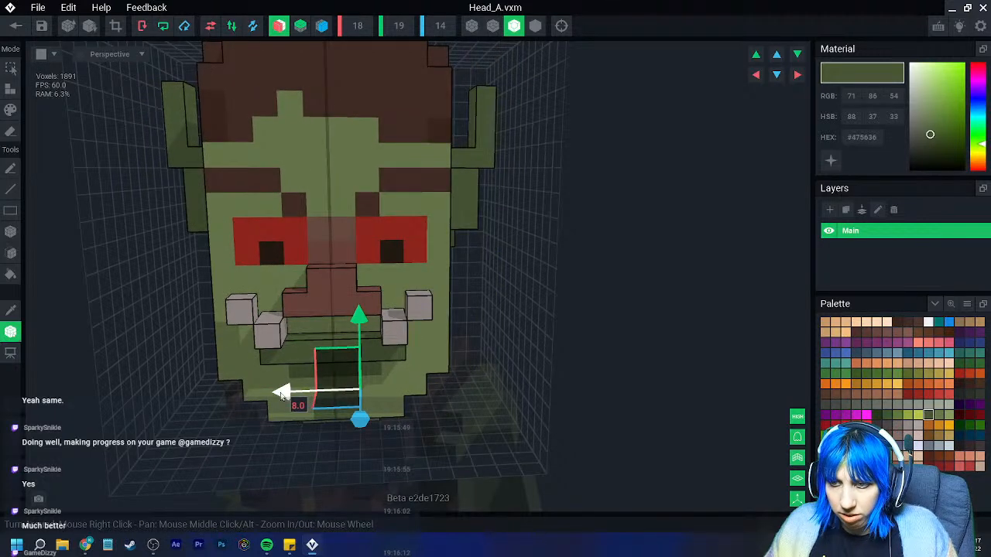
drag(282, 395, 259, 395)
right_drag(353, 394, 478, 407)
scroll(477, 406, down, 3)
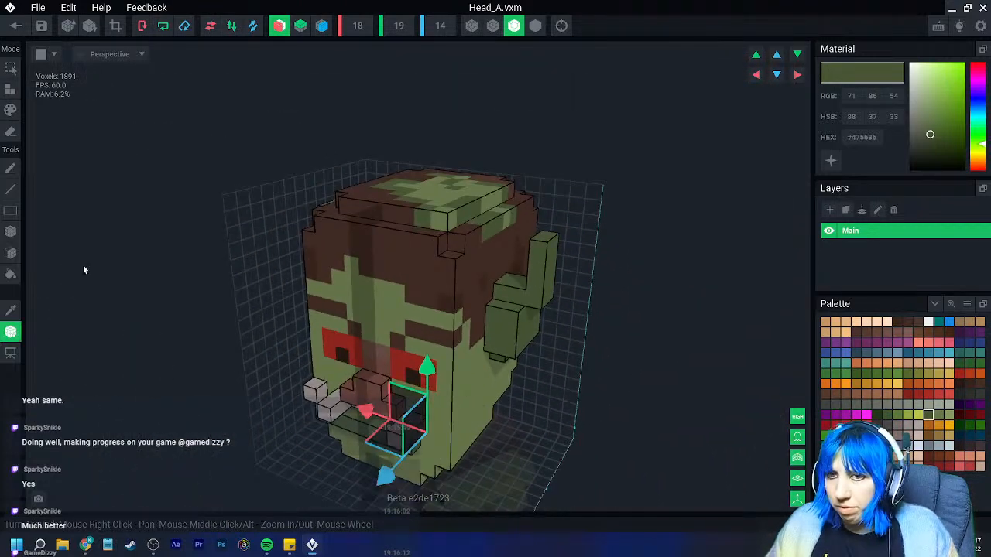
Extend both ears upward and outward with mirrored dark green voxels to form stepped tips
click(10, 89)
right_drag(361, 312, 410, 322)
click(559, 306)
right_drag(547, 308, 561, 300)
click(560, 300)
right_drag(543, 333, 507, 446)
click(520, 386)
click(475, 401)
click(548, 433)
Thicken the lower part of both ears with additional mirrored dark green voxels
drag(505, 449, 522, 471)
right_drag(522, 472, 521, 485)
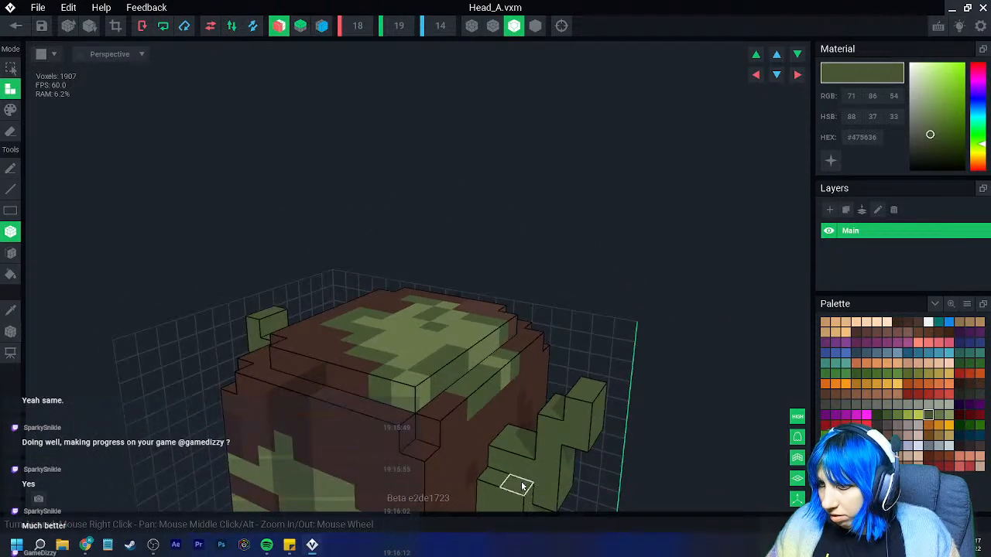
middle_drag(521, 484, 444, 367)
drag(444, 367, 463, 377)
right_drag(463, 378, 401, 358)
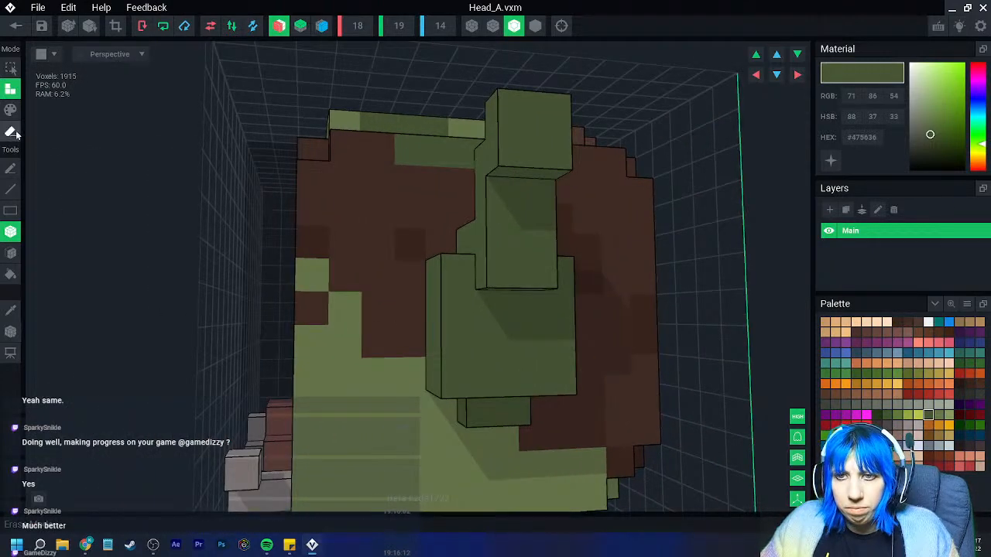
Erase the surplus dark green voxels where the upper stem meets the lower lobe on both ears
click(13, 133)
click(533, 280)
scroll(497, 355, down, 3)
mouse_move(497, 355)
right_down()
mouse_move(514, 371)
mouse_move(454, 398)
mouse_move(423, 327)
mouse_move(433, 330)
mouse_move(413, 336)
mouse_move(464, 341)
right_up()
scroll(514, 370, down, 5)
Build up the goblin's nose with mirrored voxels in the colour sampled from the existing nose
click(12, 311)
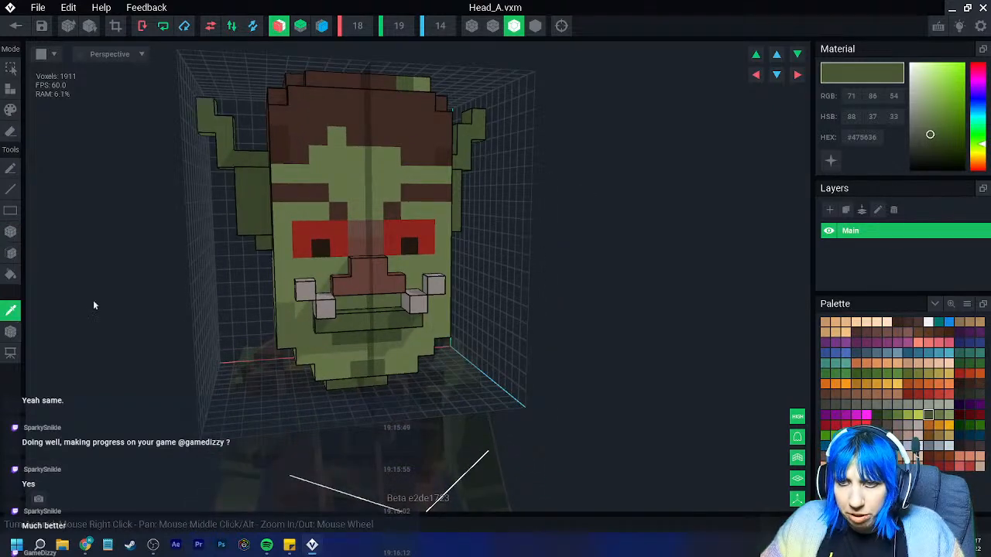
click(361, 283)
click(11, 90)
scroll(381, 281, up, 4)
click(354, 203)
mouse_move(377, 232)
right_down()
mouse_move(316, 256)
mouse_move(345, 263)
mouse_move(336, 299)
mouse_move(363, 300)
mouse_move(363, 333)
mouse_move(376, 323)
mouse_move(163, 307)
mouse_move(353, 308)
mouse_move(354, 338)
mouse_move(370, 247)
right_up()
click(311, 259)
click(350, 290)
scroll(363, 334, down, 4)
Turn off X mirroring and paint scattered patches of the ears' dark green, #475636, over the head's skin
click(10, 311)
click(237, 188)
click(11, 110)
click(369, 246)
click(372, 210)
click(275, 28)
right_drag(418, 164, 303, 237)
mouse_move(225, 266)
right_down()
mouse_move(147, 285)
mouse_move(62, 282)
right_up()
click(90, 203)
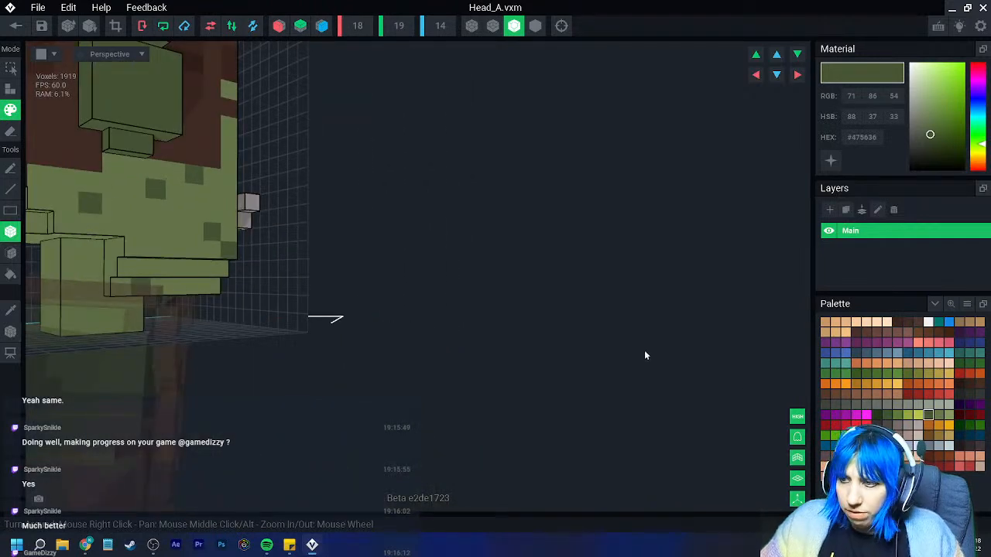
Paint scattered lighter green #889A62 patches on the side of the head and the face
click(949, 416)
right_drag(155, 188, 243, 224)
right_drag(309, 231, 224, 232)
right_drag(272, 351, 315, 348)
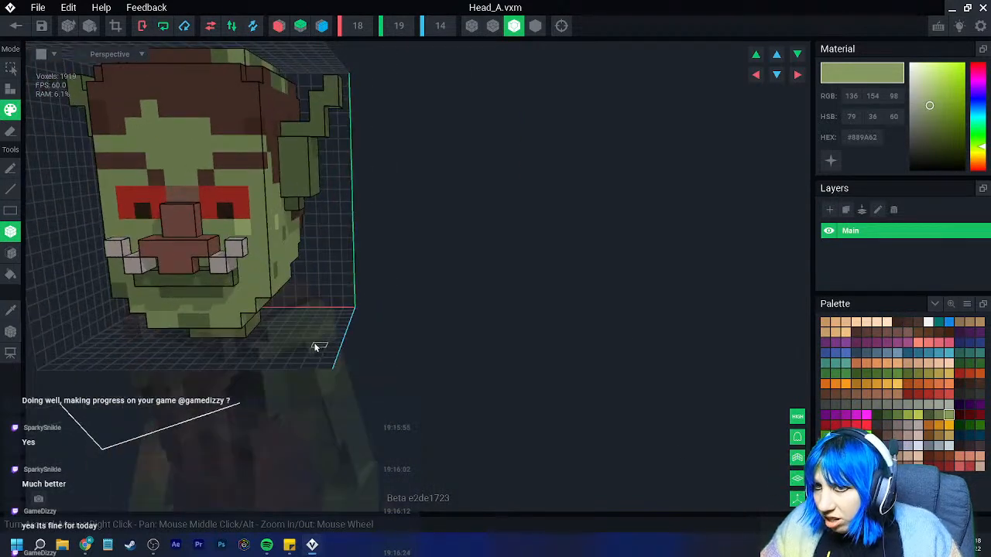
Paint a diagonal scar in #645551 across the forehead and one eyebrow
click(969, 458)
click(867, 456)
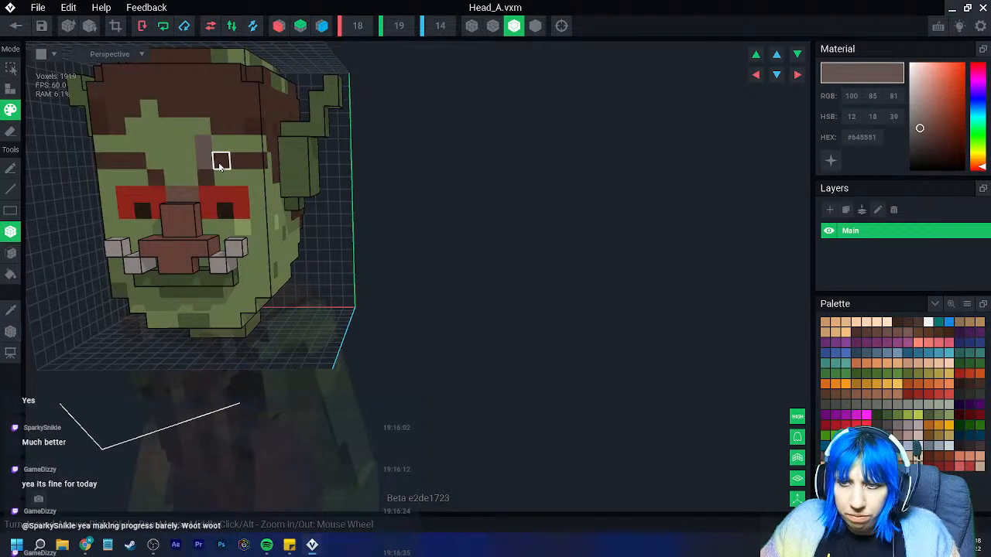
scroll(270, 247, down, 3)
right_drag(267, 252, 290, 276)
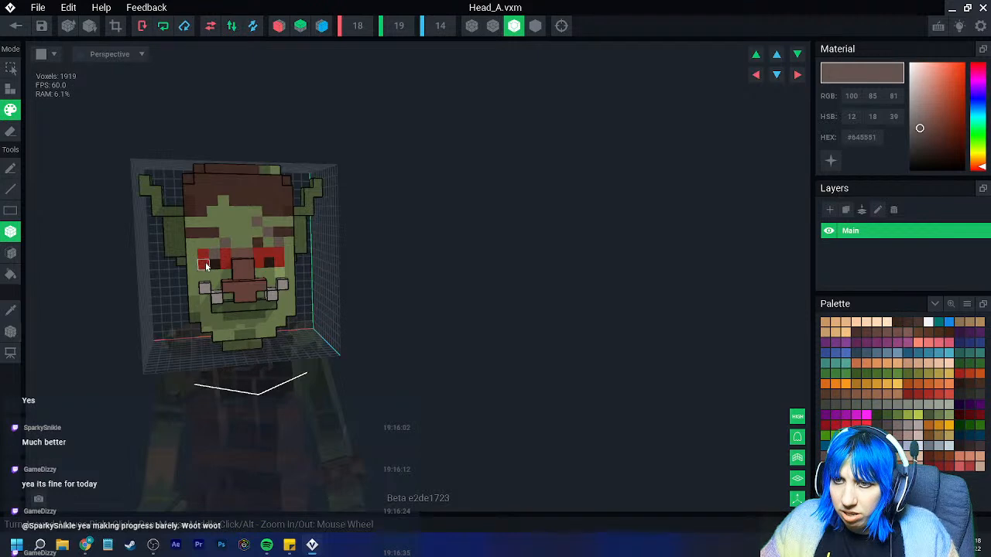
right_drag(250, 325, 261, 311)
right_drag(335, 311, 337, 319)
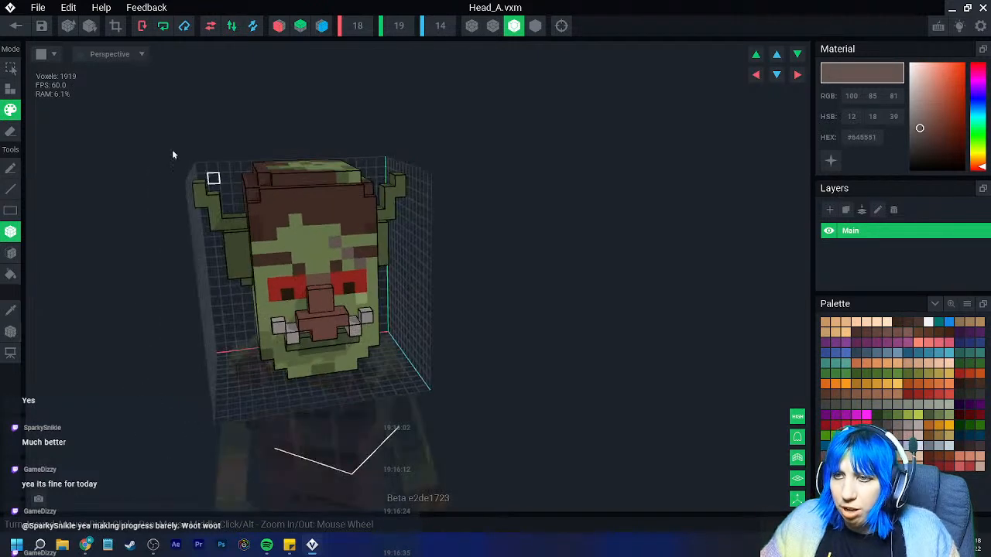
Save the head model, return to the guard rig and open the ChestA model for editing
click(17, 26)
click(365, 199)
right_drag(455, 175, 451, 170)
scroll(451, 171, up, 5)
middle_drag(451, 171, 451, 195)
right_drag(451, 195, 459, 189)
scroll(451, 195, up, 4)
double_click(431, 154)
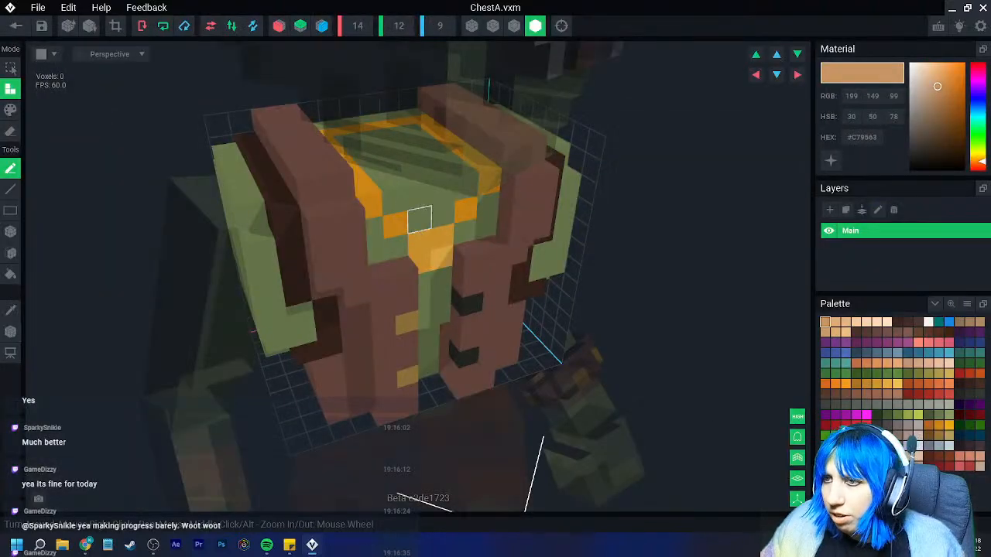
Paint over the orange neckline trim on the chest with the sampled skin green #68784C
click(11, 311)
click(367, 245)
click(10, 109)
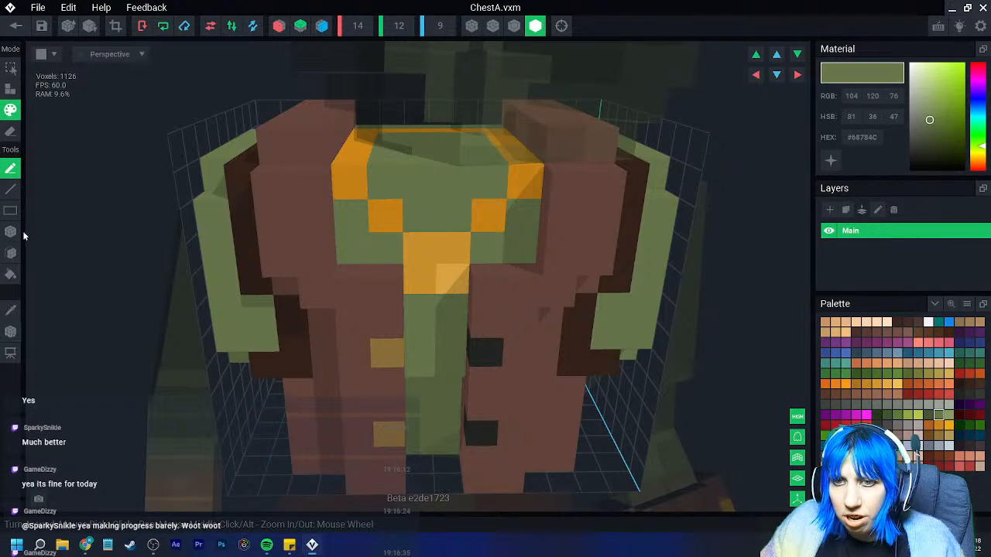
click(11, 230)
mouse_move(367, 135)
mouse_down()
mouse_move(467, 254)
mouse_move(458, 280)
mouse_up()
drag(486, 220, 501, 141)
right_drag(467, 133, 380, 232)
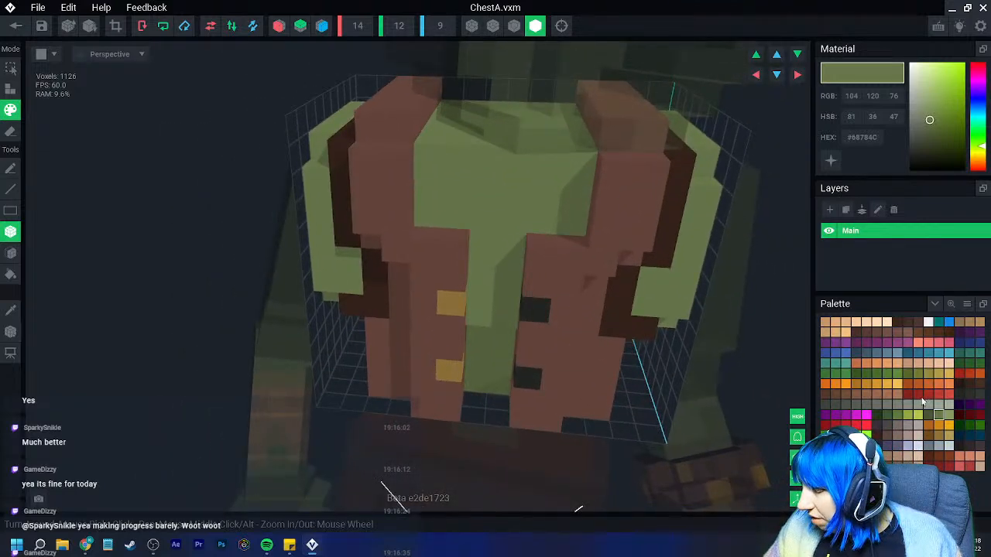
Choose the dark blue #3D576A as the paint colour and save the chest model
click(866, 353)
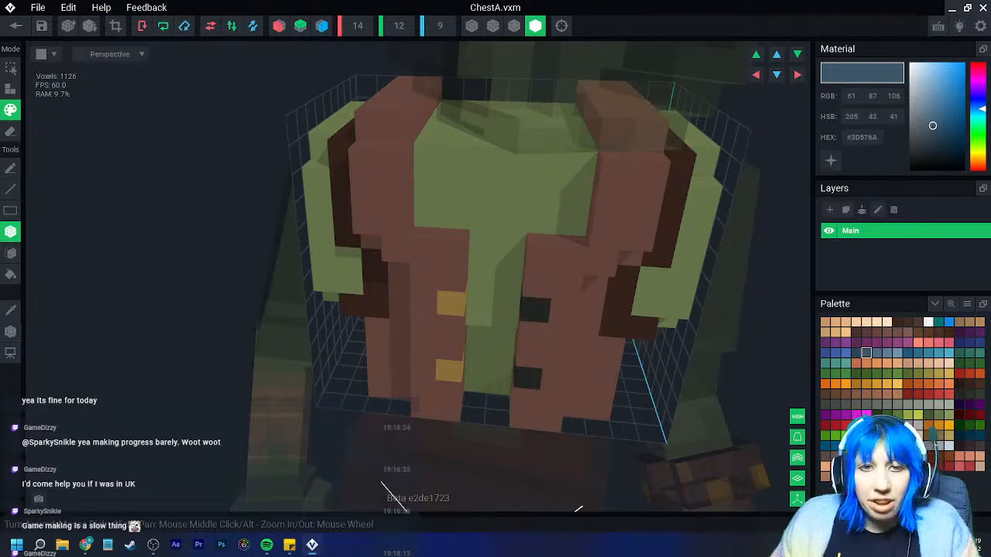
right_drag(407, 356, 247, 383)
key(ctrl+s)
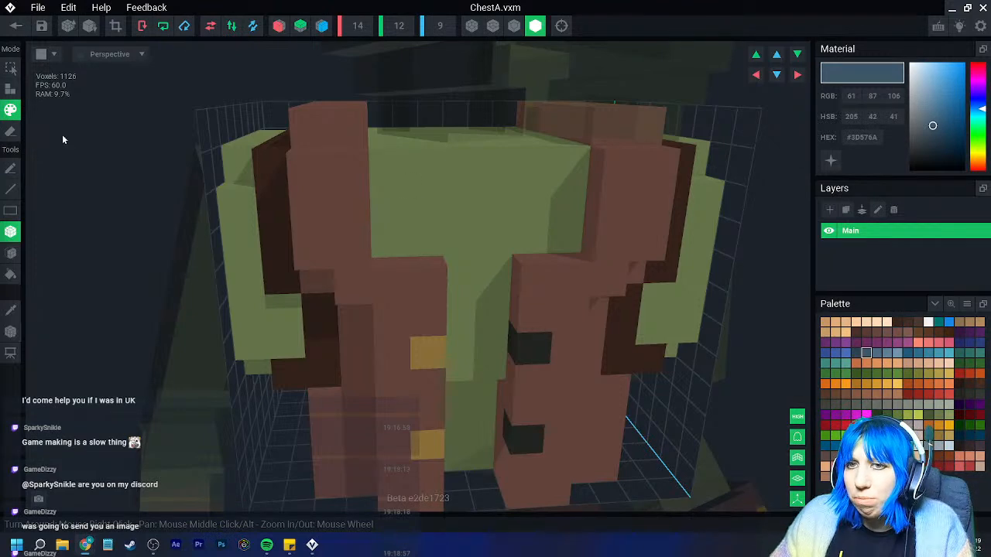
Paint one shoulder strap and front panel of the vest, including its yellow buttons, in red #95271F
click(920, 396)
right_drag(372, 247, 340, 302)
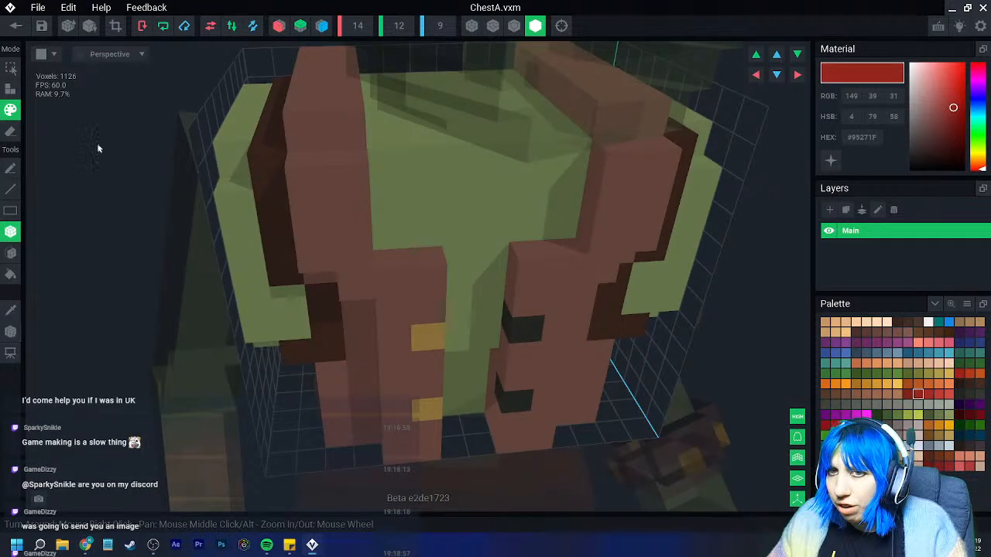
mouse_move(317, 51)
mouse_down()
mouse_move(348, 259)
mouse_move(395, 285)
mouse_move(420, 276)
mouse_up()
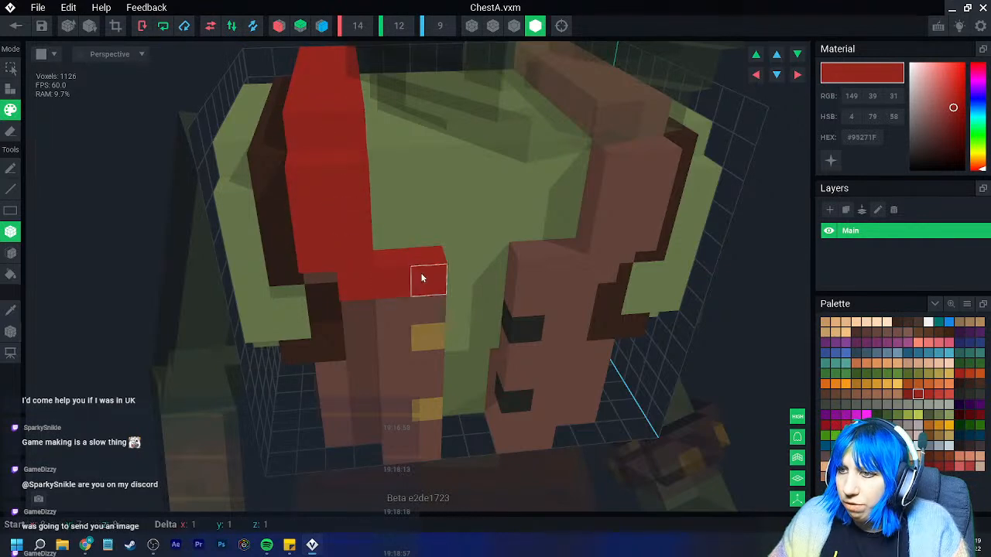
right_drag(420, 276, 425, 318)
mouse_move(425, 318)
mouse_down()
mouse_move(411, 359)
mouse_move(428, 455)
mouse_up()
right_drag(393, 219, 466, 316)
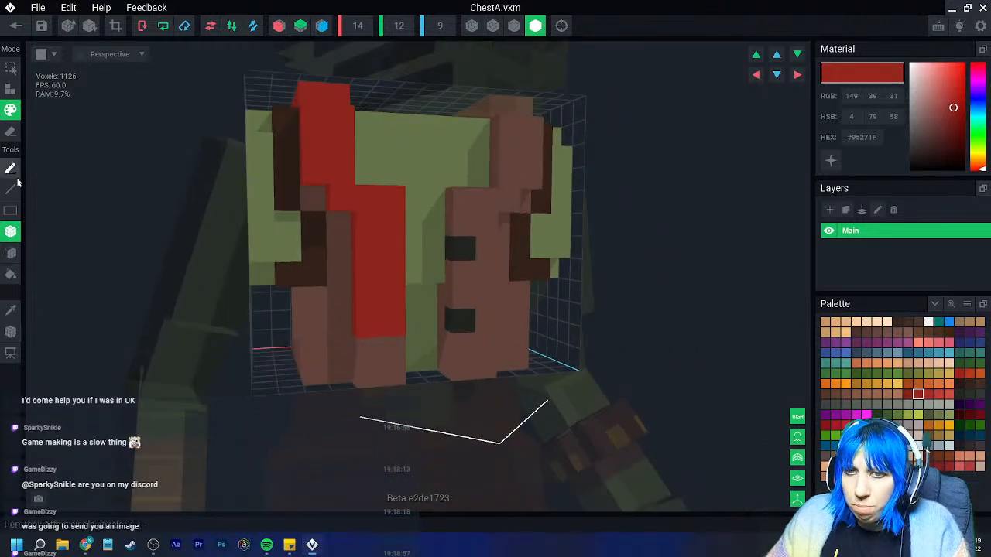
Fill the remaining brown areas of the vest with red #95271F and show the voxel model's edge outlines
click(11, 274)
click(336, 347)
scroll(477, 325, up, 5)
right_drag(477, 320, 490, 283)
right_drag(525, 240, 485, 237)
scroll(364, 294, down, 5)
right_drag(363, 292, 348, 247)
click(326, 231)
right_drag(344, 342, 345, 343)
click(514, 28)
right_drag(437, 232, 445, 246)
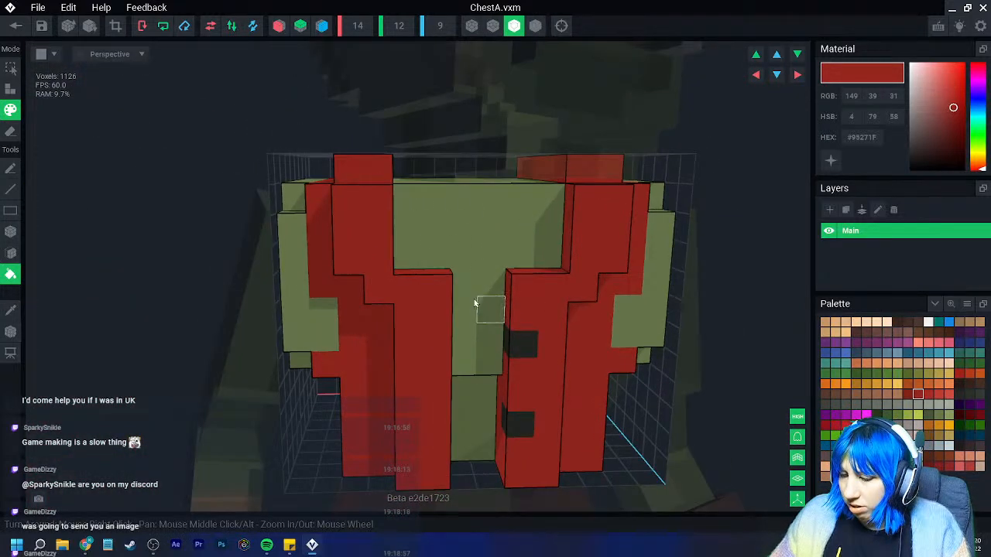
Undo the last fills and refill the recessed vest areas with the darker red #82221B
key(ctrl+z)
key(ctrl+z)
click(908, 395)
right_drag(628, 350, 601, 341)
mouse_move(626, 277)
right_down()
mouse_move(433, 337)
mouse_move(393, 313)
mouse_move(366, 334)
right_up()
click(406, 346)
Attach boxes of red #82221B voxels to close the front opening of the vest below the neckline
click(11, 230)
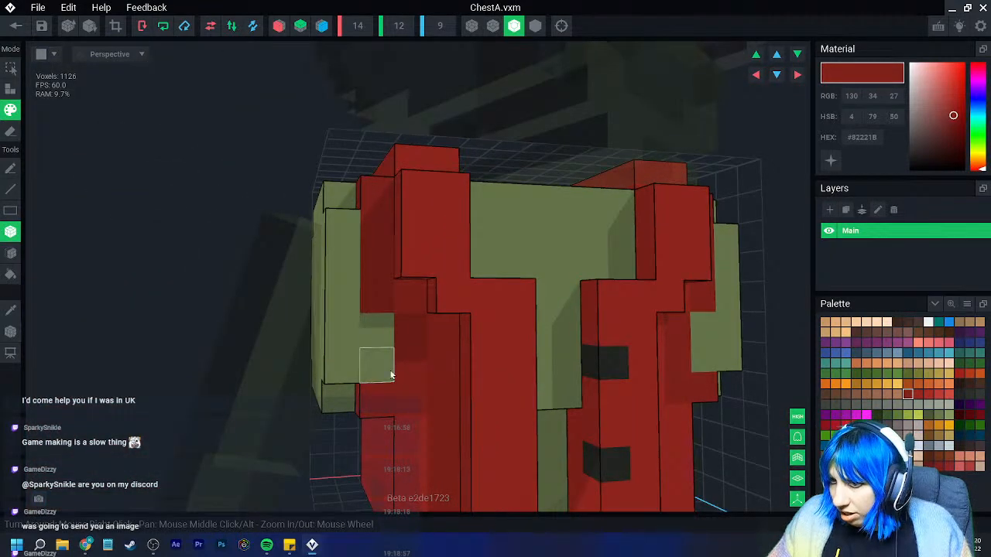
right_drag(374, 405, 75, 266)
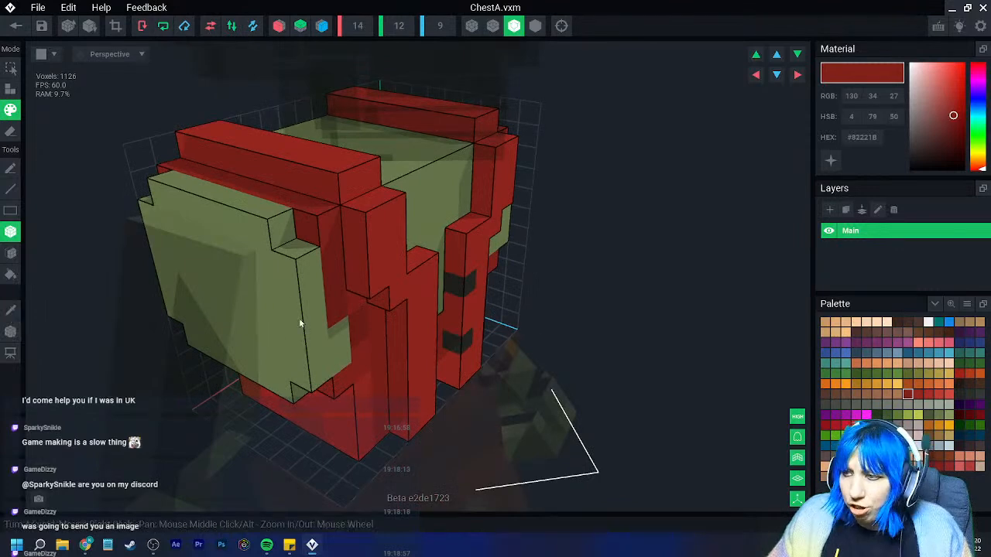
right_drag(442, 333, 328, 342)
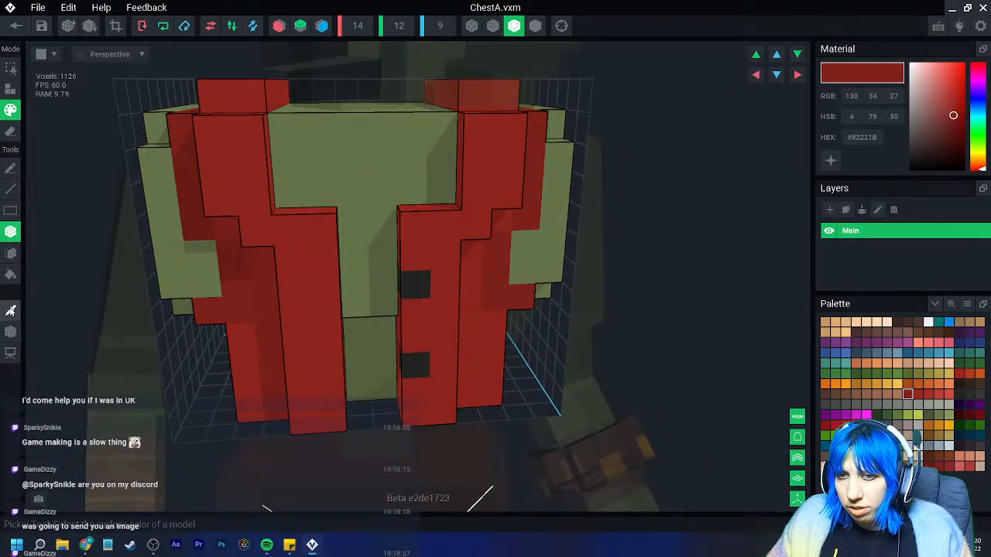
click(10, 88)
drag(353, 225, 382, 303)
right_drag(382, 304, 377, 331)
drag(363, 344, 391, 433)
right_drag(391, 432, 386, 456)
drag(353, 347, 389, 447)
right_drag(388, 418, 325, 394)
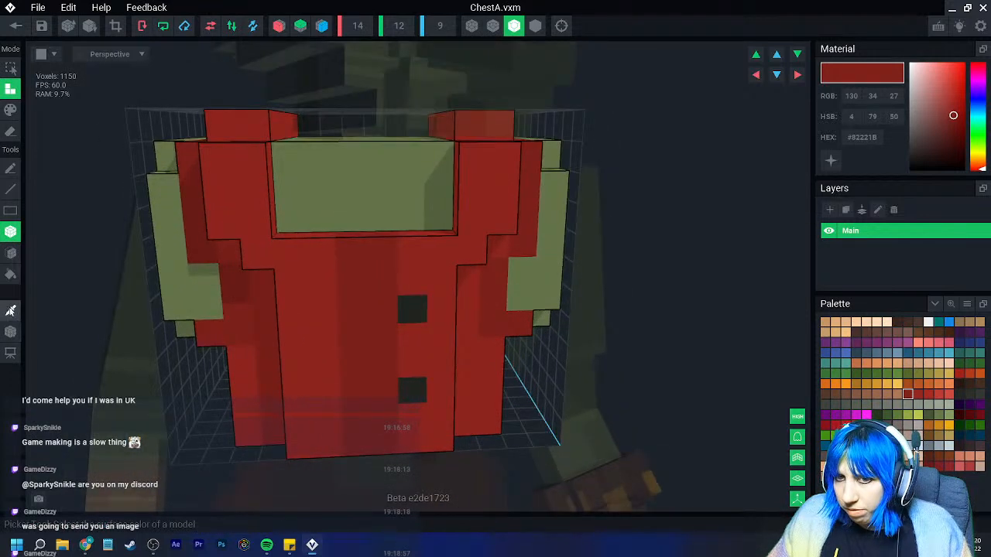
Paint two matching buttons on the other side of the vest with the sampled dark button colour #242623
click(11, 310)
click(410, 309)
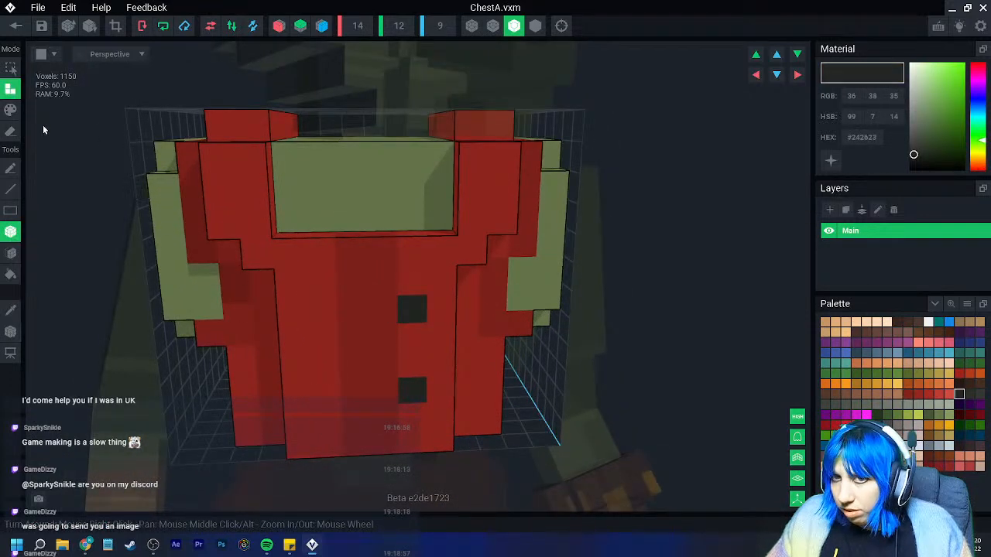
click(10, 110)
click(322, 311)
click(326, 394)
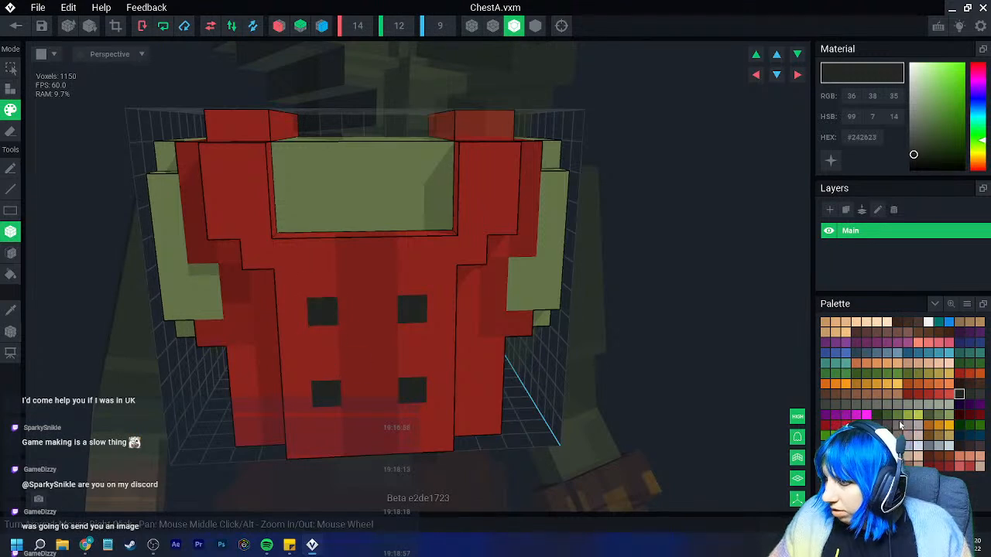
Paint grey #4C4646 bars between each pair of dark buttons to form clasps on the vest
click(886, 425)
mouse_move(358, 389)
mouse_down()
mouse_move(406, 393)
mouse_move(376, 400)
mouse_up()
key(ctrl+z)
scroll(375, 401, down, 2)
scroll(375, 405, down, 3)
right_drag(375, 405, 351, 390)
scroll(351, 390, up, 3)
right_drag(39, 330, 54, 254)
Turn on X mirroring and attach a row of grey #4C4646 voxels along the outer side of both shoulder straps
click(10, 90)
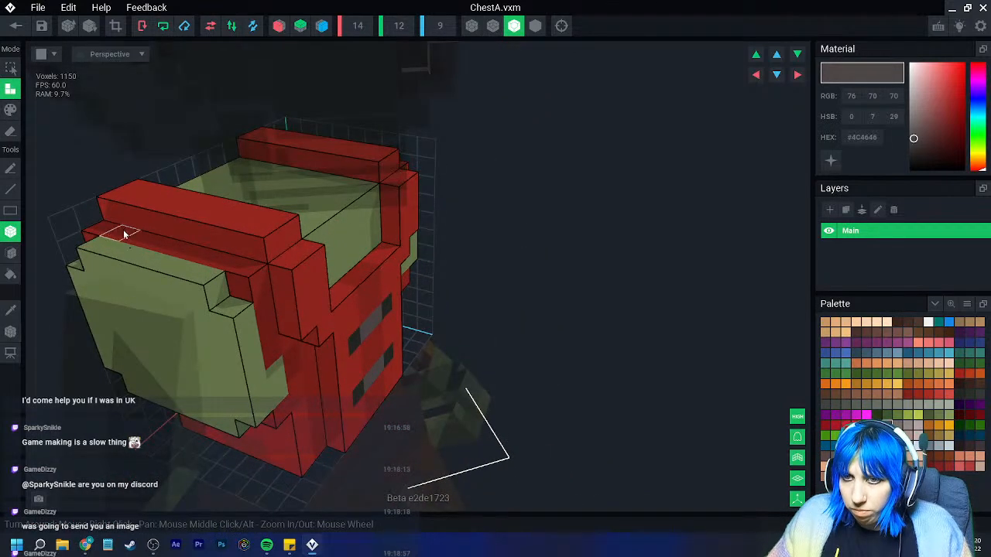
drag(116, 223, 236, 243)
key(ctrl+z)
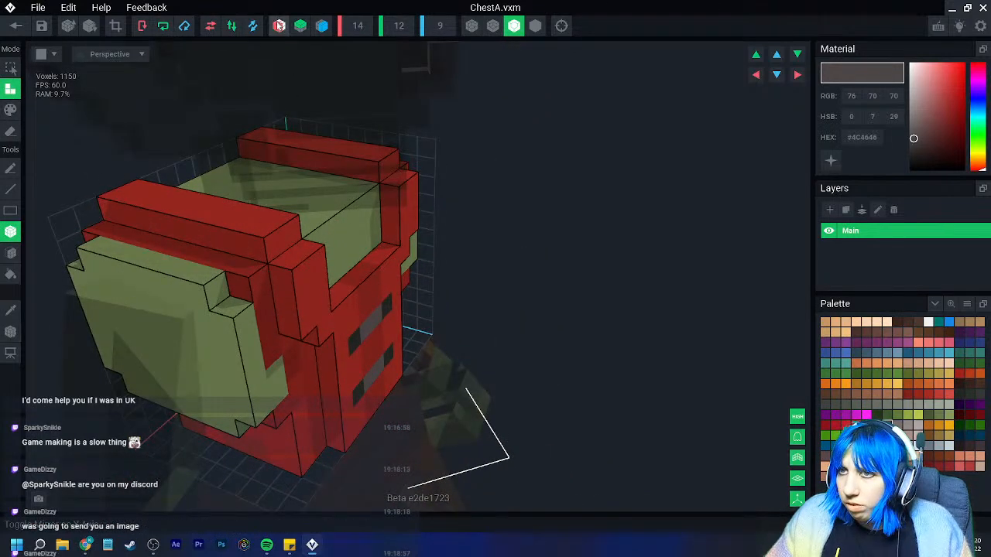
click(280, 27)
mouse_move(130, 205)
mouse_down()
mouse_move(178, 236)
mouse_move(230, 239)
mouse_move(248, 256)
mouse_up()
right_drag(248, 256, 236, 253)
scroll(313, 257, down, 5)
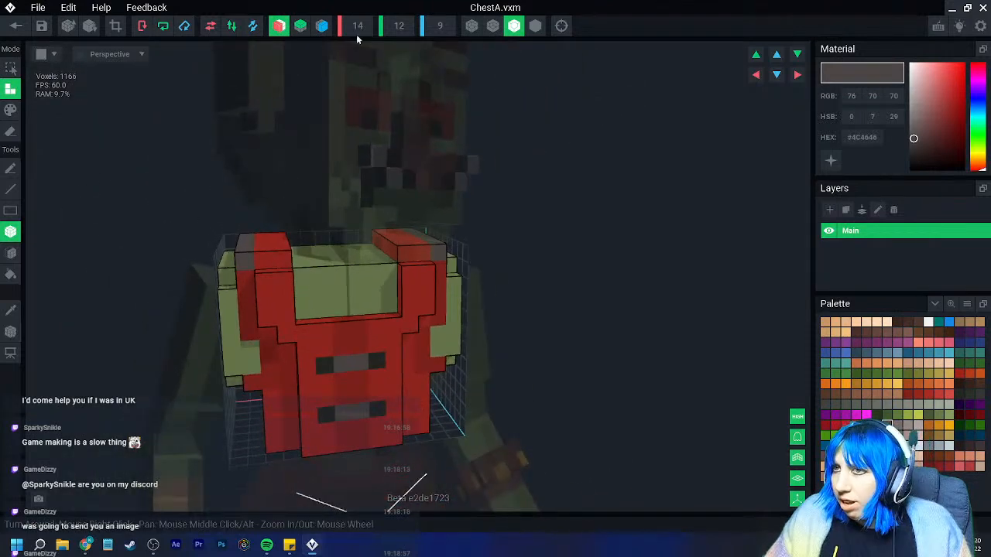
Set the chest's Y size to 13 voxels and build the grey shoulder plates up with more mirrored rows
text(13)
key(Return)
right_drag(321, 224, 140, 259)
drag(140, 259, 229, 271)
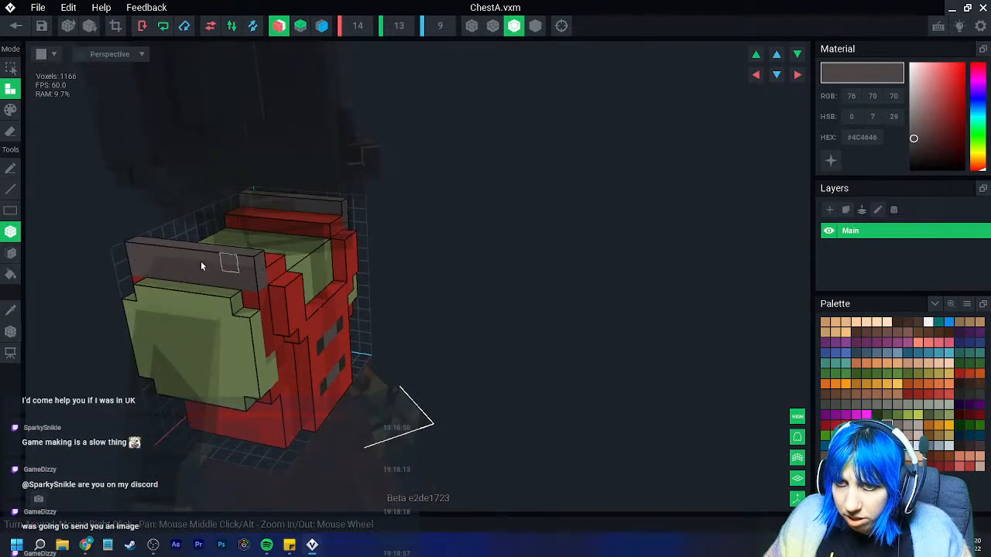
drag(148, 256, 244, 266)
right_drag(166, 263, 140, 265)
click(217, 268)
right_drag(217, 268, 256, 282)
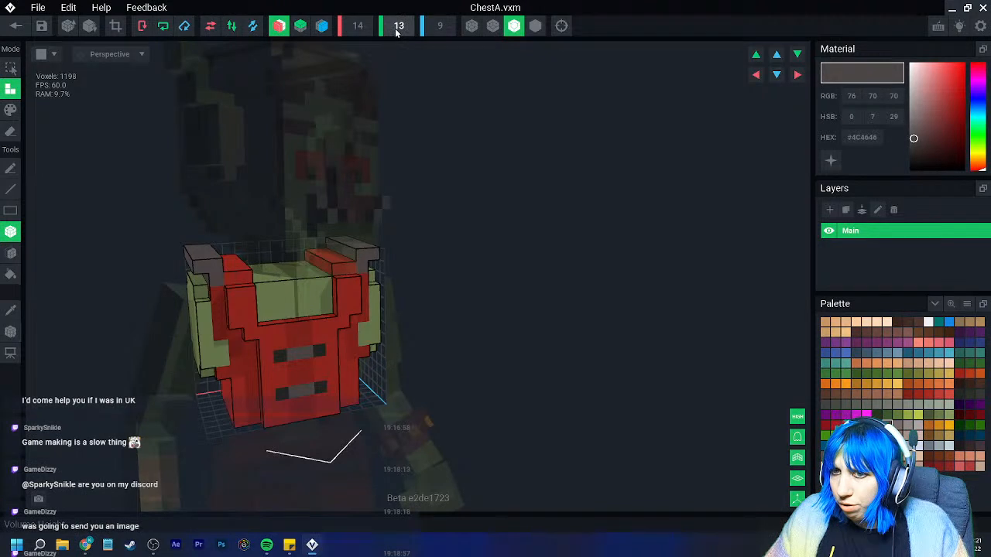
Set the chest's X size to 16 voxels and re-centre the model and its pivot along the X axis
click(362, 33)
text(1)
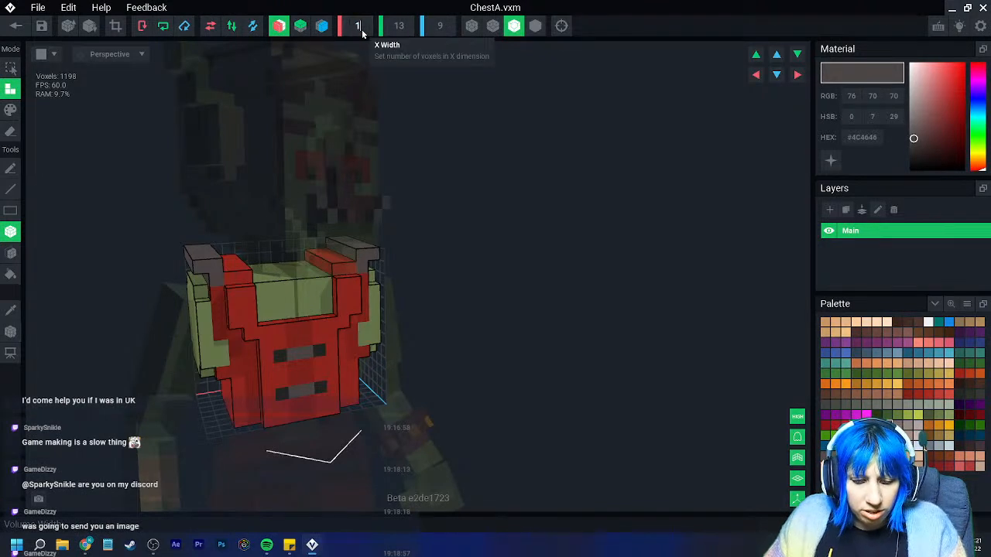
text(6)
right_drag(449, 136, 458, 182)
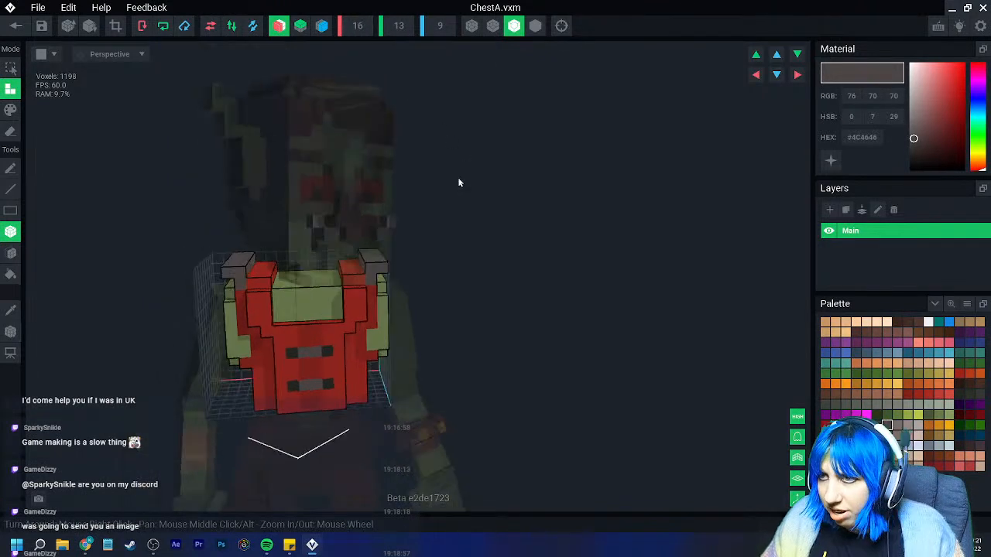
click(798, 75)
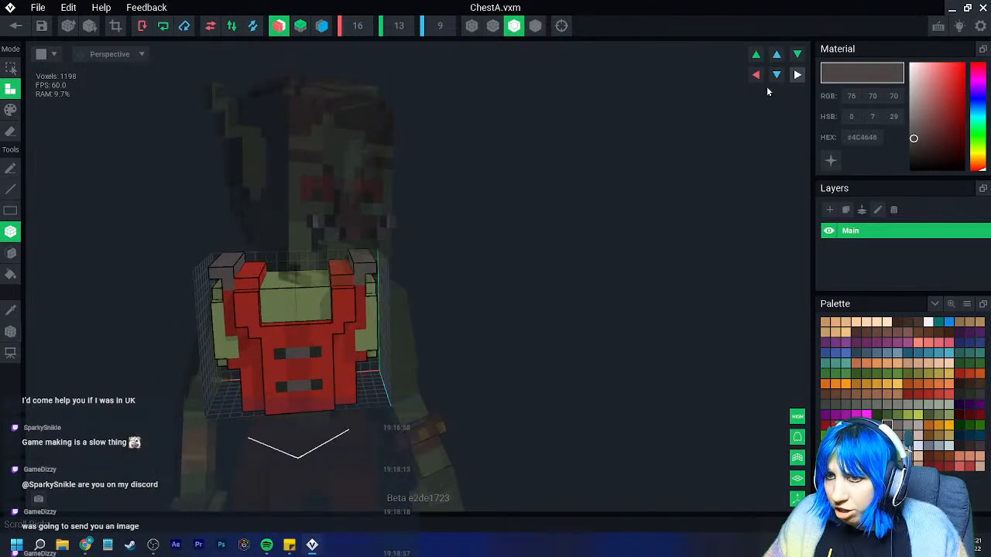
click(11, 331)
drag(236, 397, 221, 396)
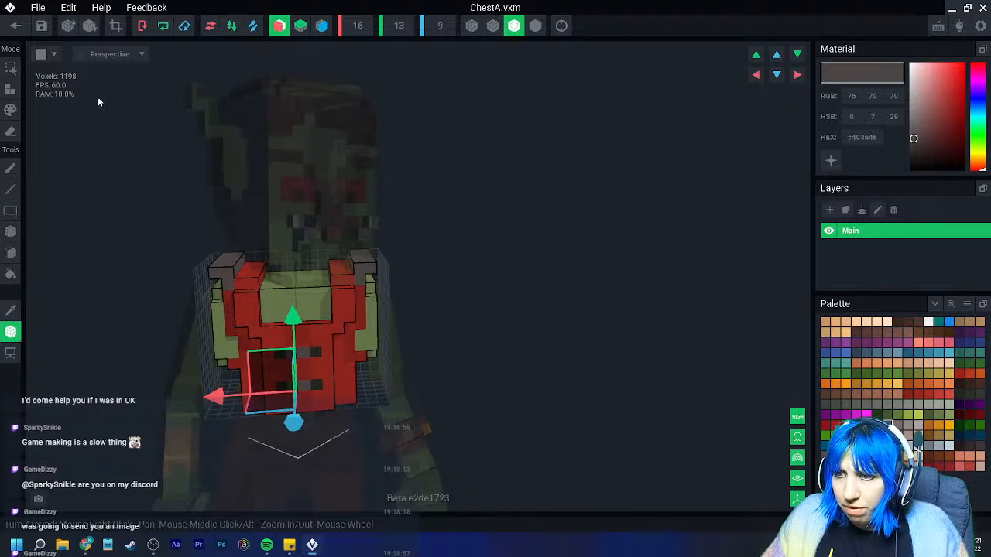
Extend the outer faces of both grey shoulder plates outward by one voxel with the Face tool
click(11, 232)
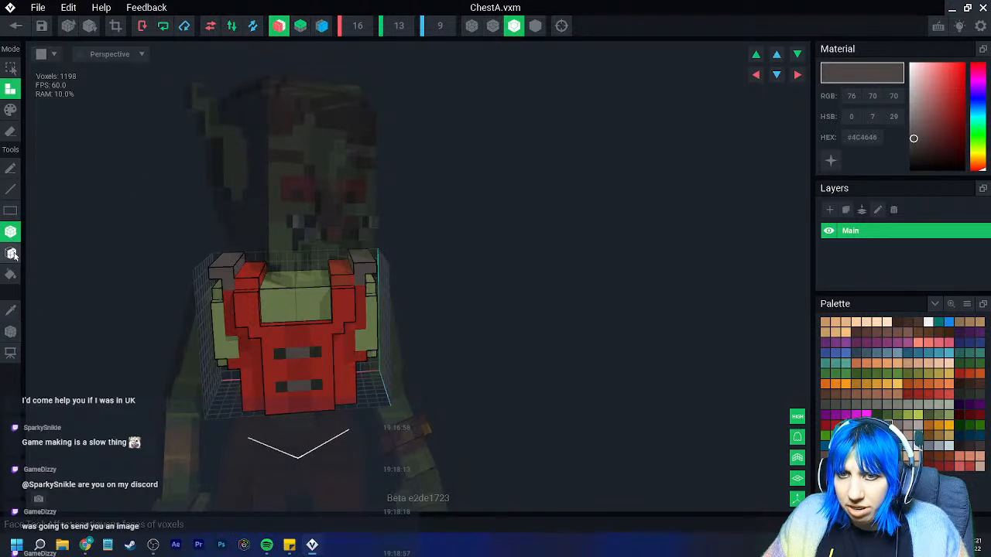
click(11, 252)
right_drag(192, 283, 217, 287)
scroll(228, 296, up, 3)
scroll(227, 298, up, 2)
Save the chest model, return to the guard rig and open the Head_A model for editing
click(15, 26)
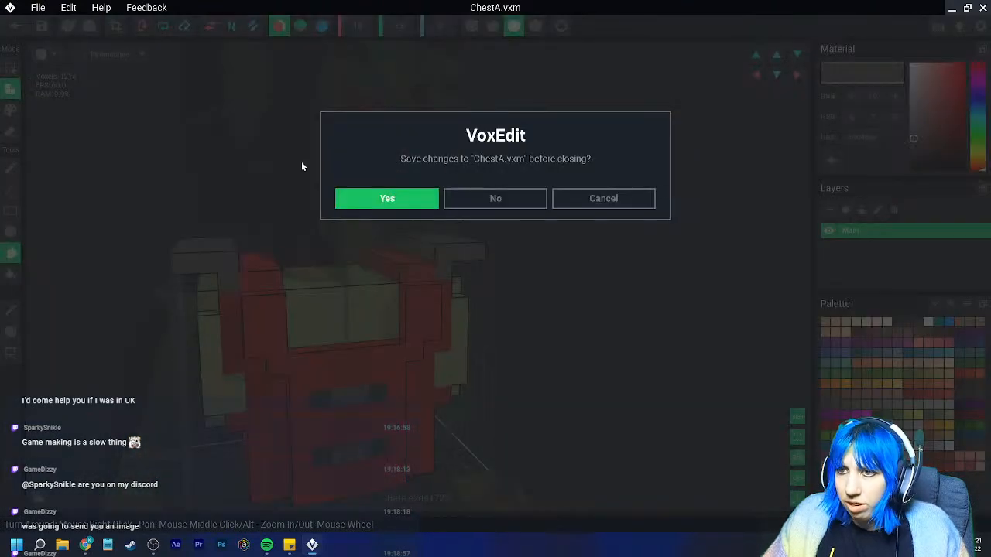
click(390, 199)
scroll(464, 178, up, 5)
right_drag(497, 173, 484, 183)
scroll(488, 159, up, 2)
middle_drag(488, 160, 475, 173)
scroll(460, 144, up, 2)
right_drag(460, 144, 446, 152)
click(458, 127)
click(83, 225)
Move the head's pivot along the X axis to 8.7
right_drag(285, 248, 297, 271)
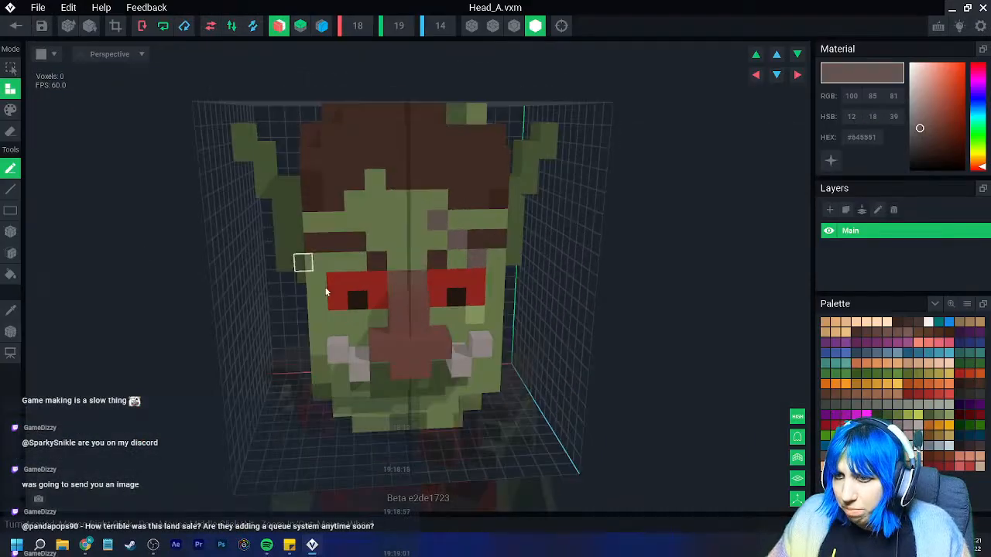
middle_drag(297, 271, 278, 128)
click(12, 332)
right_drag(236, 316, 277, 291)
drag(277, 286, 288, 290)
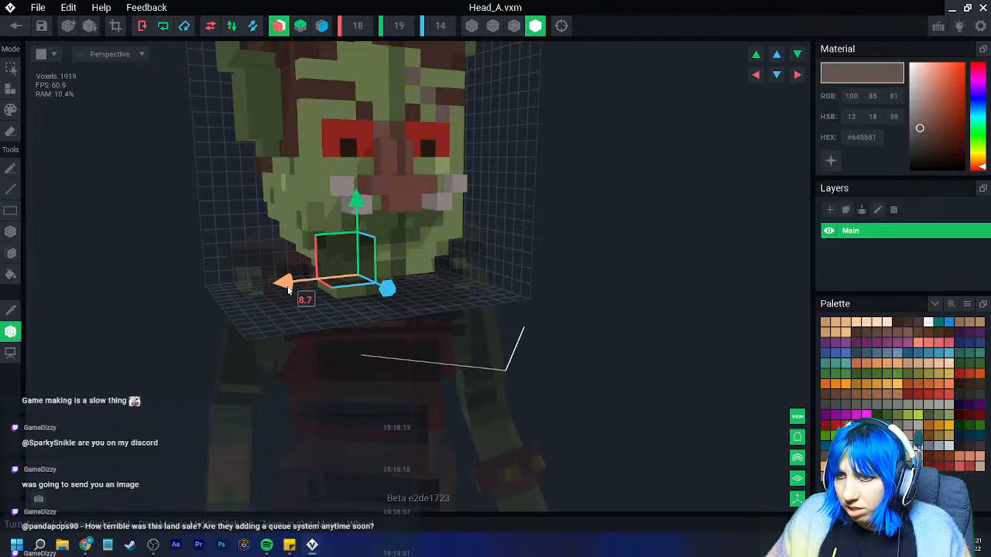
Save the head model, return to the guard rig and open the ChestA model for editing
click(16, 26)
click(381, 207)
scroll(446, 159, up, 4)
right_drag(452, 179, 486, 186)
scroll(473, 186, up, 3)
click(445, 185)
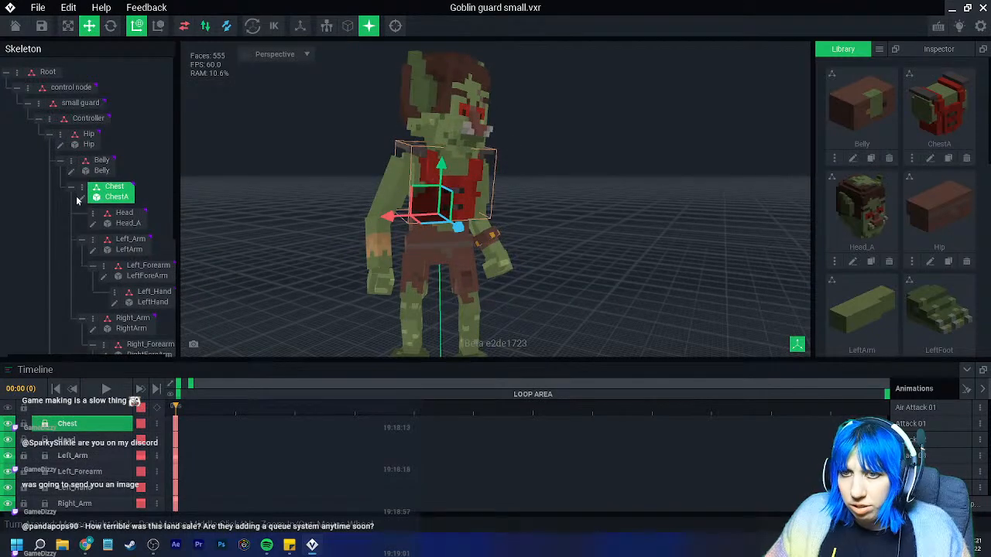
double_click(446, 184)
Sample the shoulder plate's grey (#4C4646) and paint the green skin inside the vest's front neckline with it
click(11, 311)
click(217, 147)
click(11, 110)
mouse_move(352, 249)
mouse_down()
mouse_move(452, 254)
mouse_move(424, 237)
mouse_up()
click(392, 232)
click(375, 198)
mouse_move(436, 241)
right_down()
mouse_move(434, 232)
mouse_move(437, 240)
right_up()
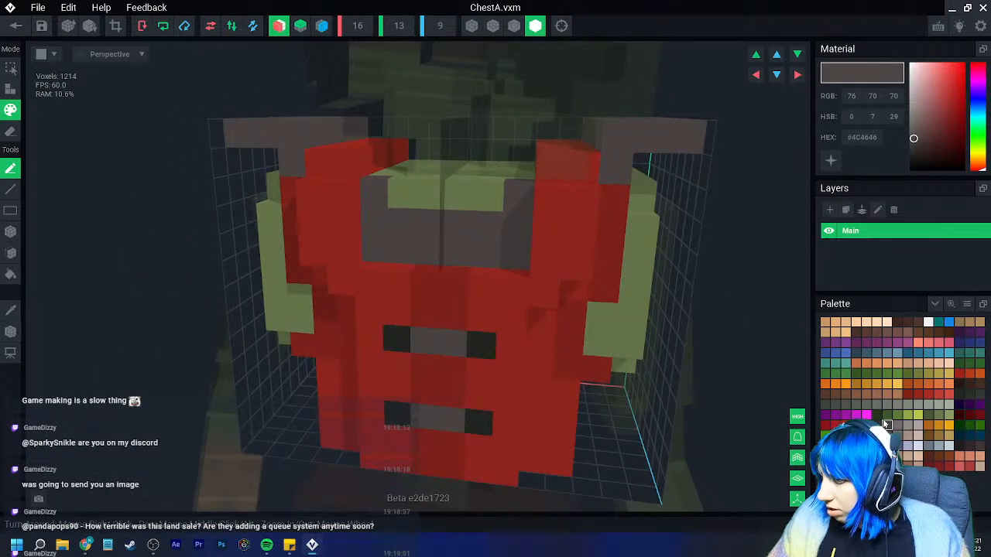
Paint the sides and bottom row of the grey neckline area, including its upper side edges, in darker grey #363131
click(887, 423)
mouse_move(374, 212)
mouse_down()
mouse_move(379, 243)
mouse_move(430, 261)
mouse_up()
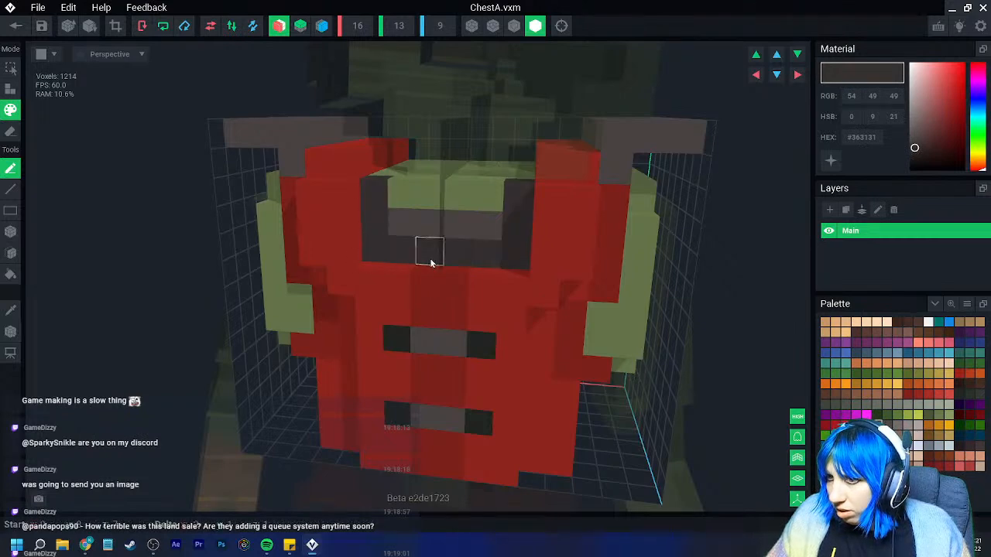
right_drag(431, 261, 423, 254)
mouse_move(366, 195)
right_down()
mouse_move(366, 183)
mouse_move(376, 201)
right_up()
scroll(396, 264, down, 4)
right_drag(407, 287, 404, 283)
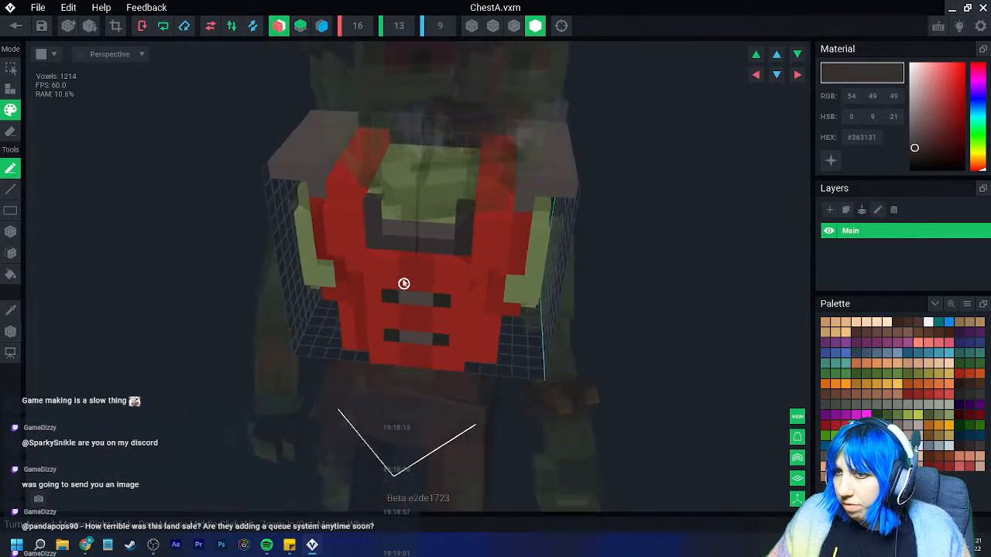
drag(393, 150, 371, 199)
mouse_move(385, 212)
right_down()
mouse_move(395, 196)
mouse_move(375, 206)
right_up()
Sample the lighter grey #4C4646 and paint the green top surface of the chest between the shoulder straps
click(11, 311)
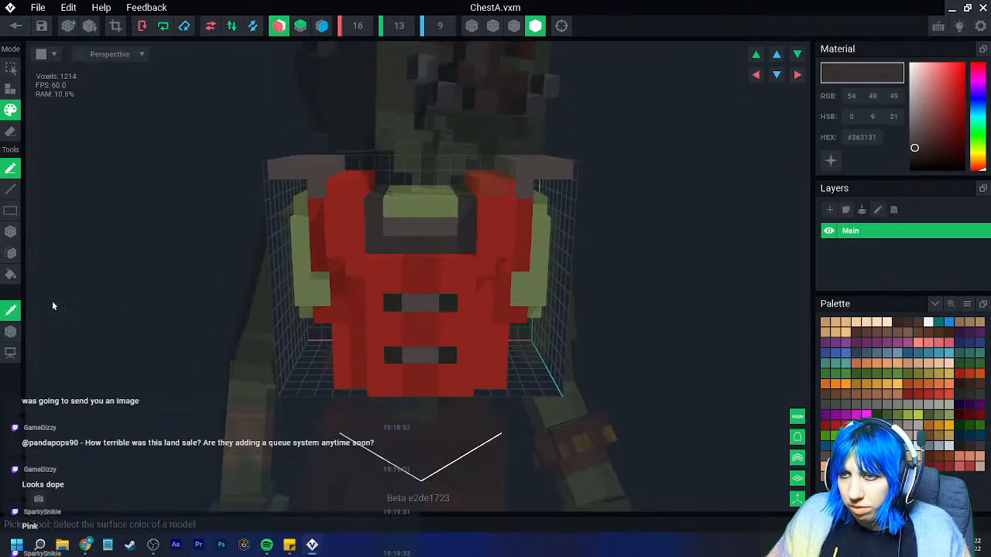
click(419, 234)
right_drag(429, 224, 438, 215)
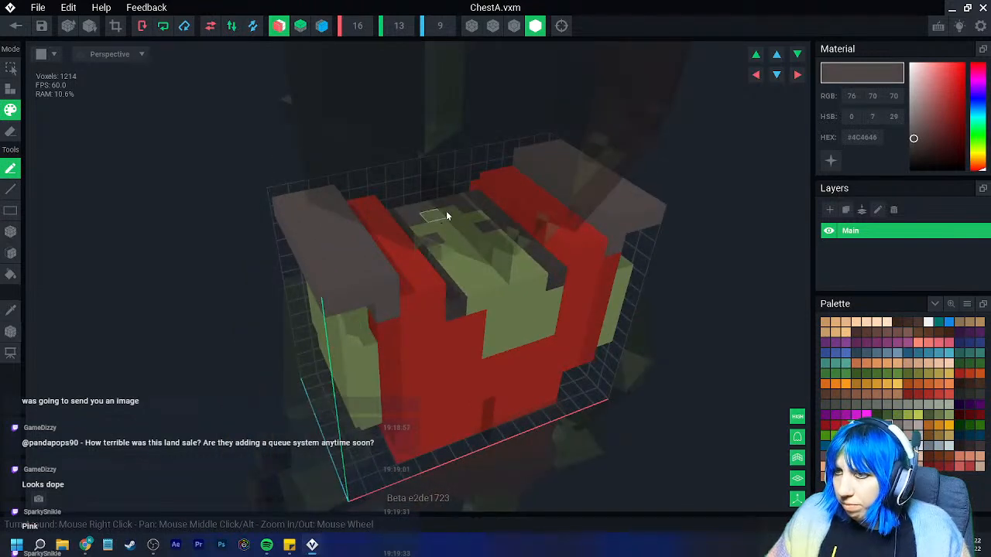
drag(488, 299, 473, 297)
drag(428, 230, 482, 273)
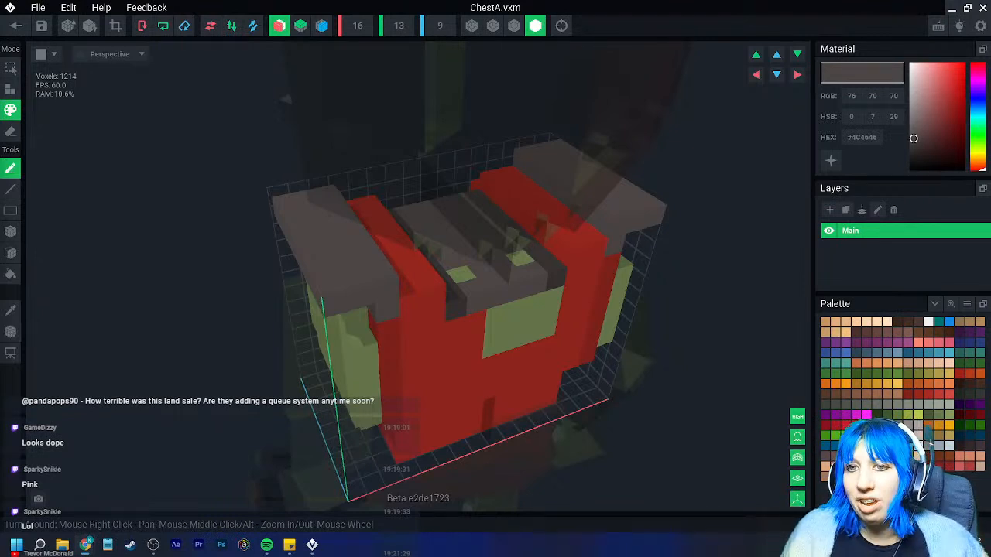
Paint a #4C4646 grey block with the Box tool just below the neck on the chest's back
click(11, 231)
mouse_move(449, 314)
right_down()
mouse_move(460, 283)
mouse_move(518, 349)
mouse_move(489, 311)
right_up()
click(481, 283)
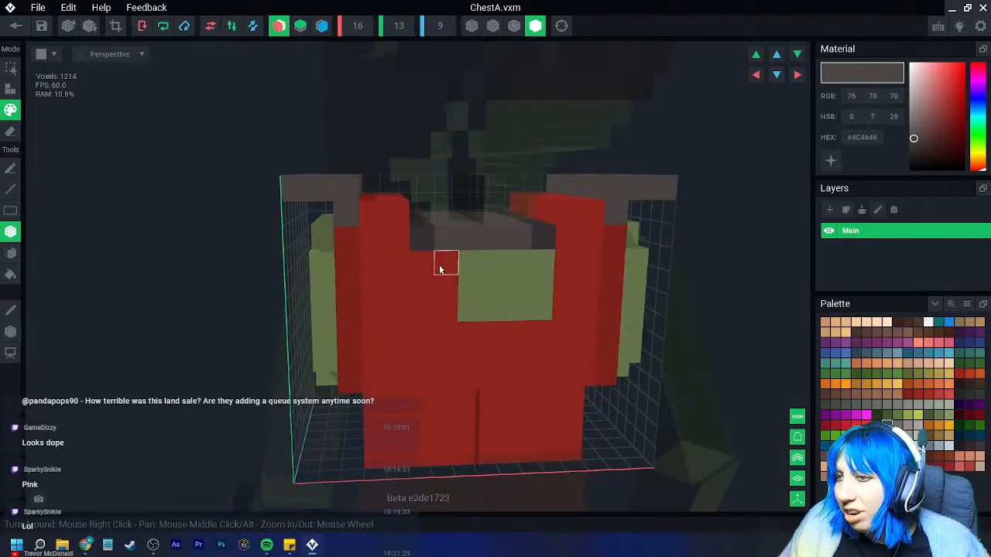
drag(439, 268, 484, 290)
right_drag(456, 293, 452, 294)
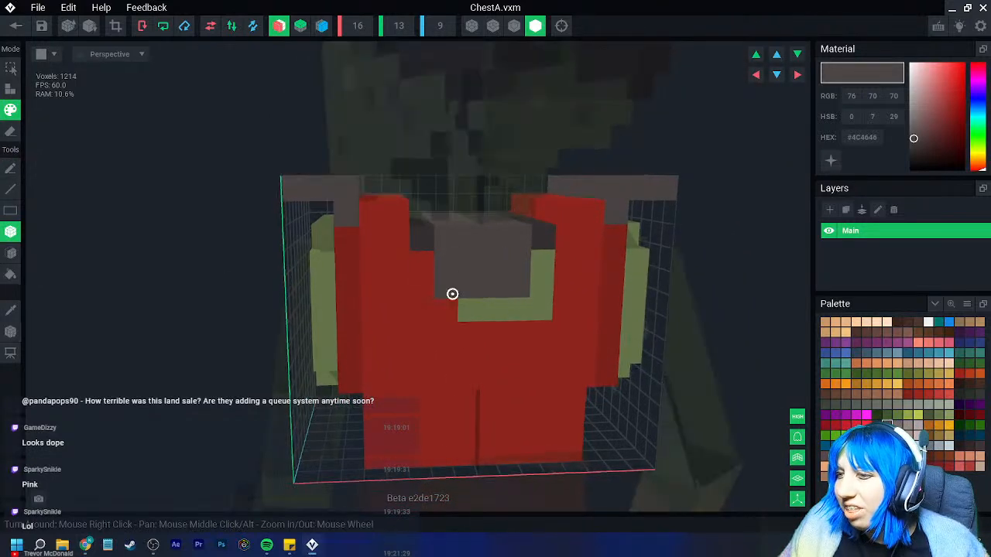
Repaint the back below the collar in vest red #95271F and the collar's lowest row in dark grey #363131
click(10, 310)
click(422, 320)
drag(445, 286, 529, 319)
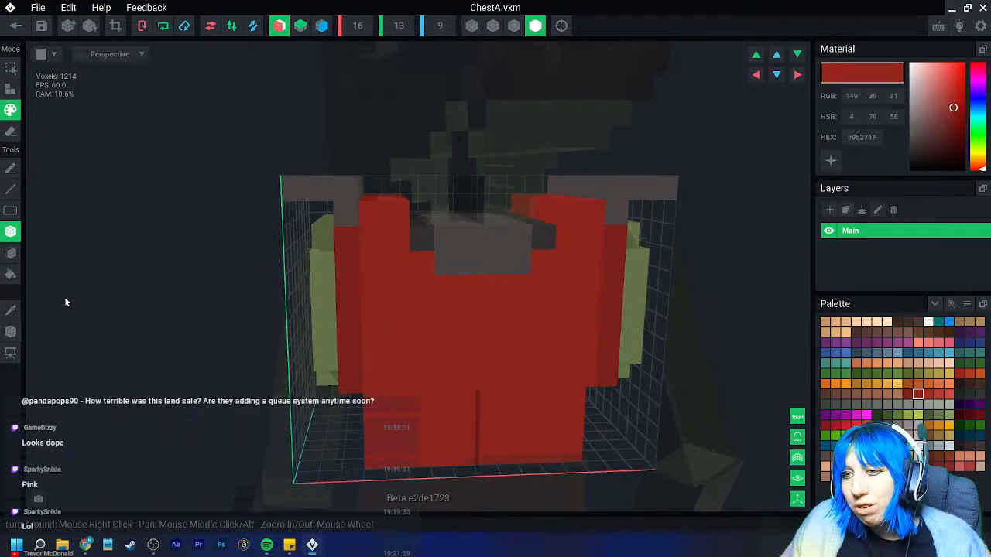
click(11, 309)
click(422, 238)
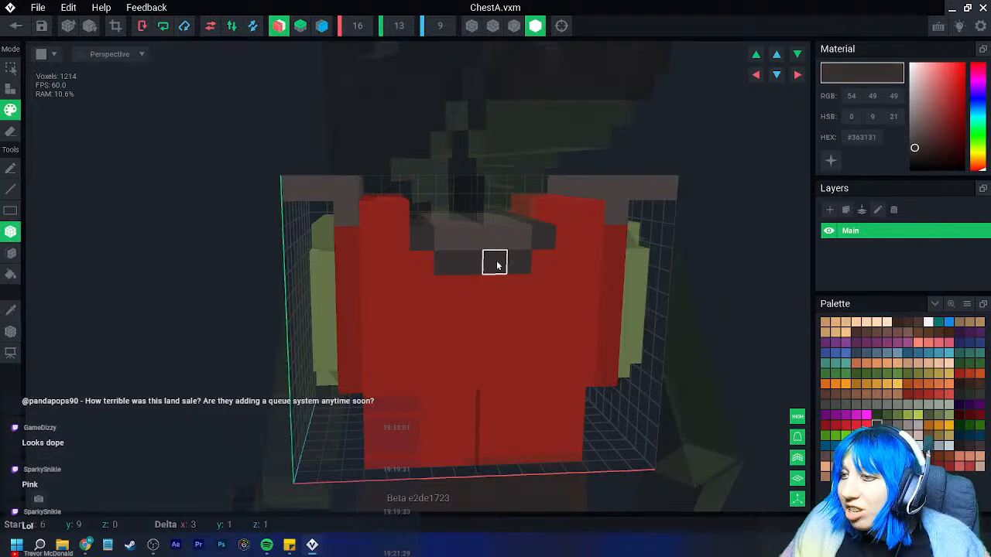
Darken the front undershirt's bottom row with #363131, undo the extra corner voxels and step the lighter grey area's lower corners
right_drag(398, 309, 328, 314)
drag(335, 301, 351, 322)
mouse_move(350, 332)
right_down()
mouse_move(300, 434)
mouse_move(283, 382)
right_up()
click(253, 319)
right_drag(265, 336, 267, 336)
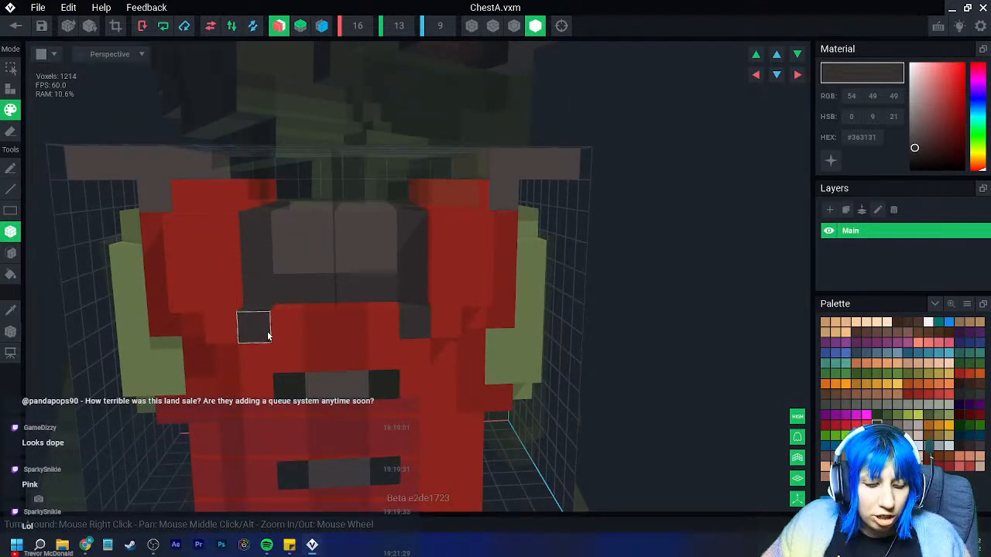
key(ctrl+z)
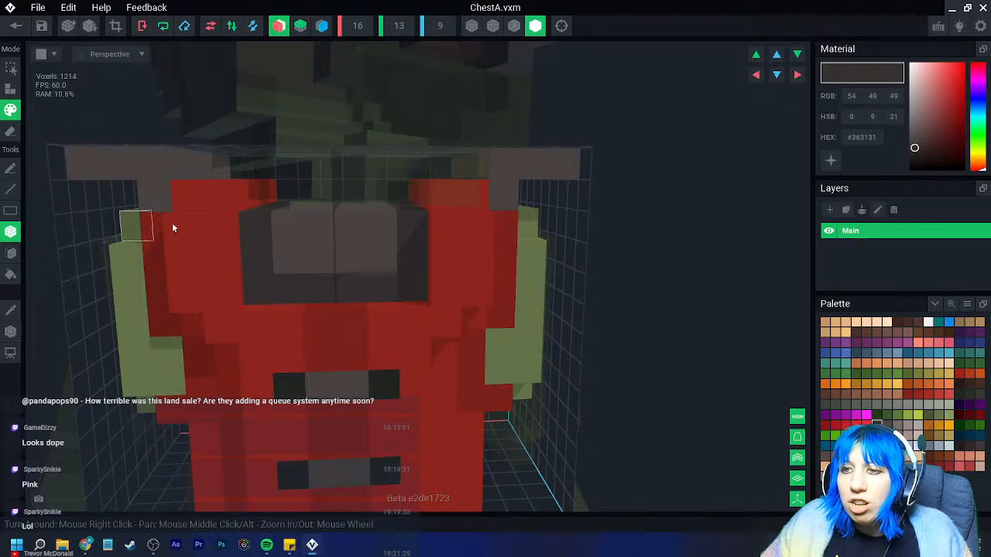
click(290, 262)
scroll(238, 338, down, 1)
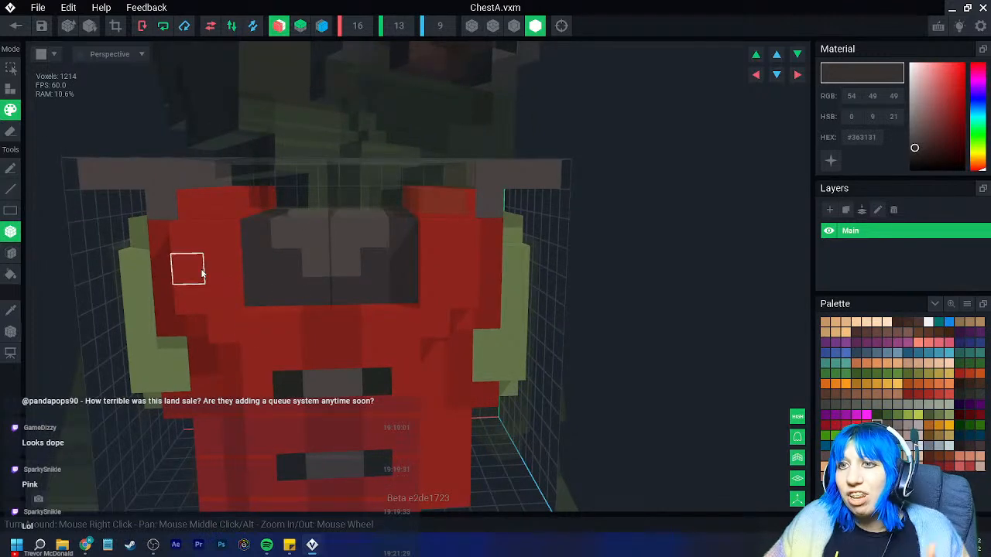
Paint the green skin on both sides of the chest in light grey #746C6A with the Box tool
right_drag(188, 270, 243, 256)
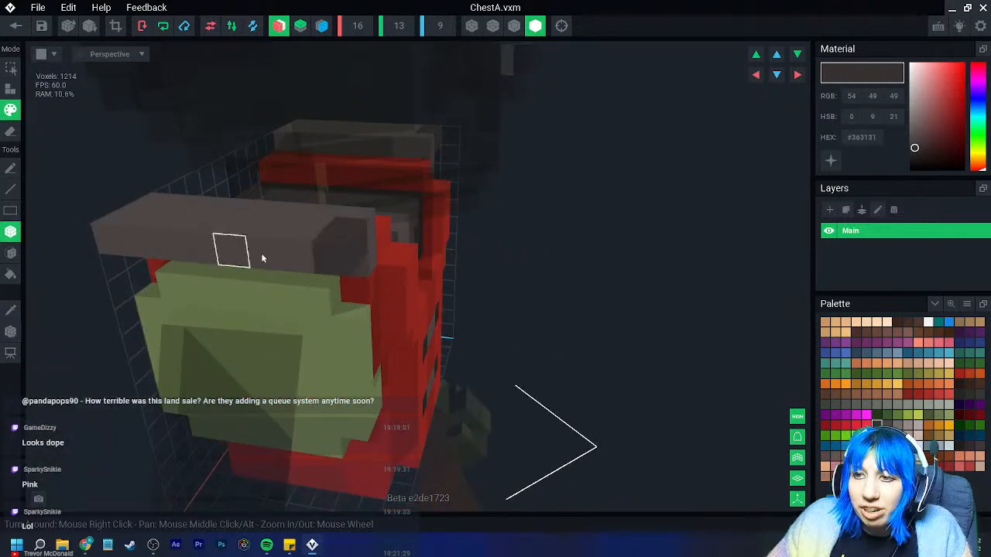
right_drag(137, 253, 192, 203)
right_drag(254, 336, 248, 330)
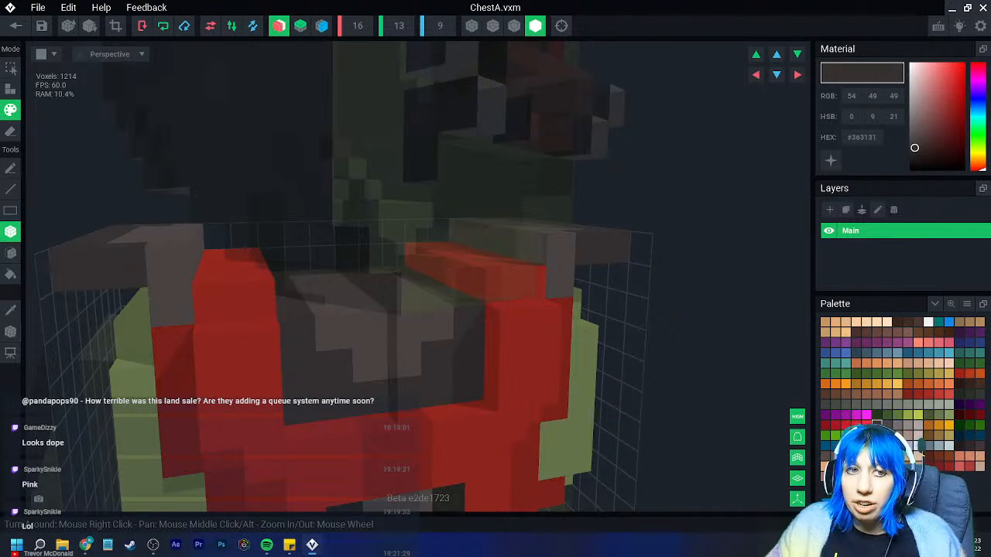
right_drag(380, 360, 264, 341)
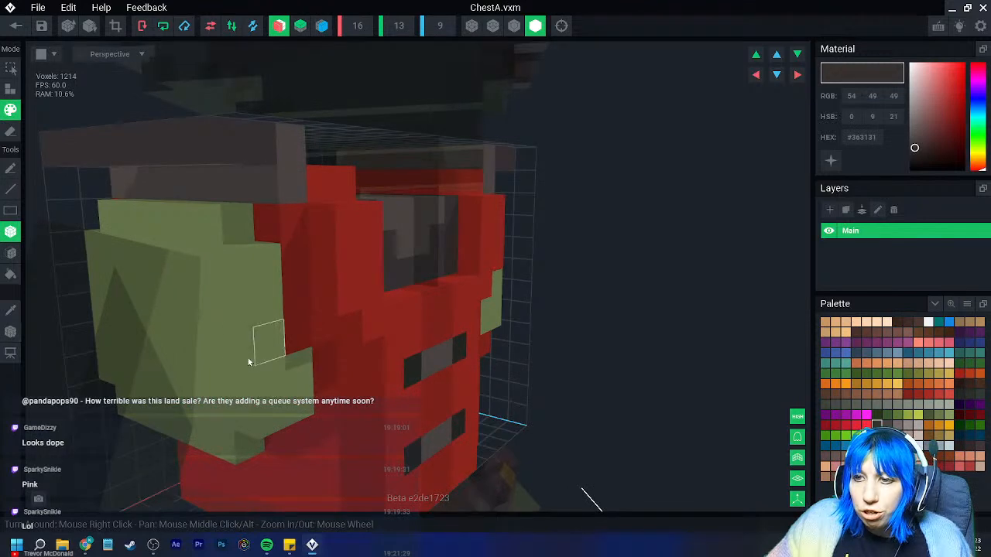
click(897, 426)
mouse_move(110, 221)
mouse_down()
mouse_move(214, 347)
mouse_move(230, 450)
mouse_up()
drag(249, 281, 262, 422)
right_drag(356, 393, 295, 379)
click(294, 379)
mouse_move(237, 400)
right_down()
mouse_move(418, 387)
mouse_move(282, 329)
right_up()
drag(192, 275, 194, 394)
click(195, 249)
mouse_move(480, 368)
right_down()
mouse_move(376, 350)
mouse_move(427, 389)
mouse_move(345, 380)
mouse_move(376, 367)
mouse_move(354, 360)
right_up()
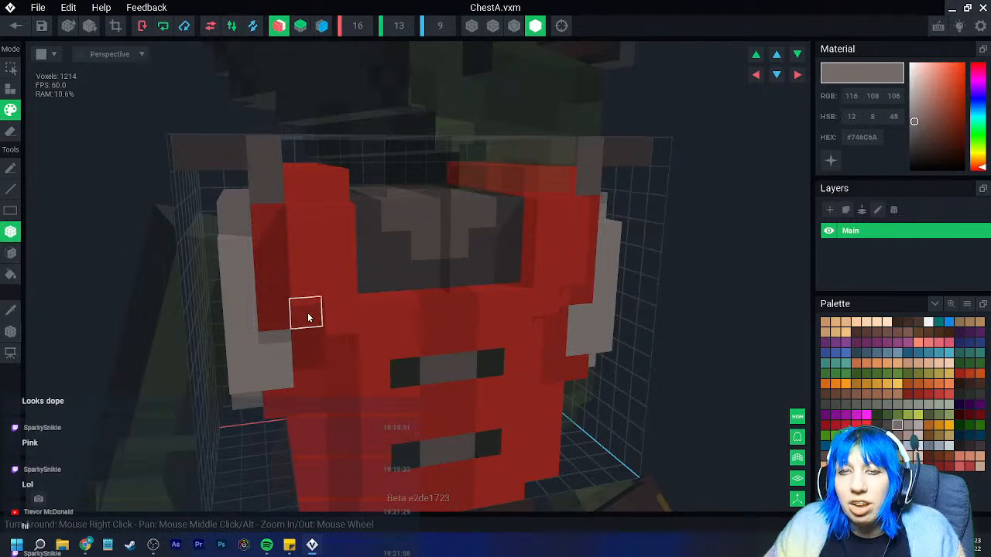
Save the chest model, return to the guard rig and open the RightArm model for editing
click(16, 26)
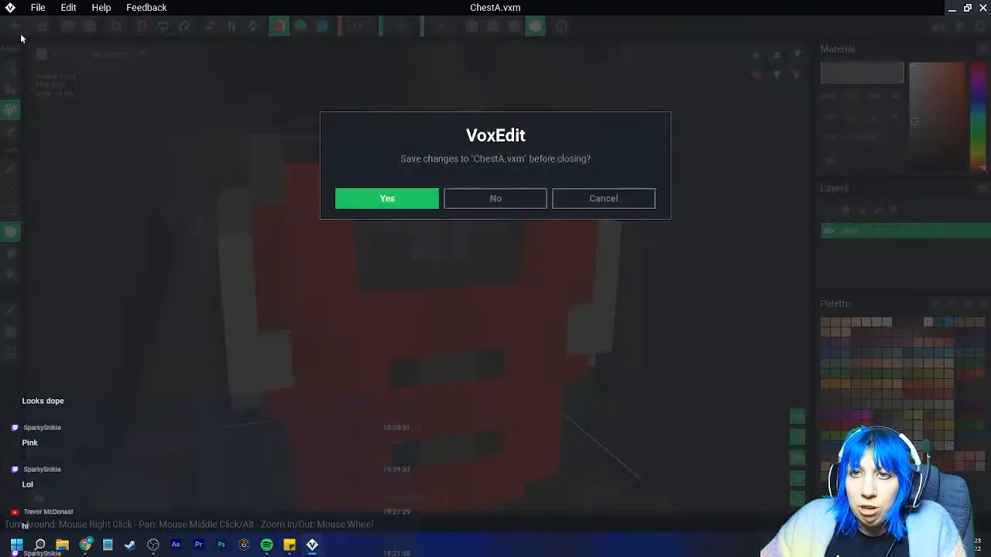
click(387, 200)
scroll(505, 159, up, 8)
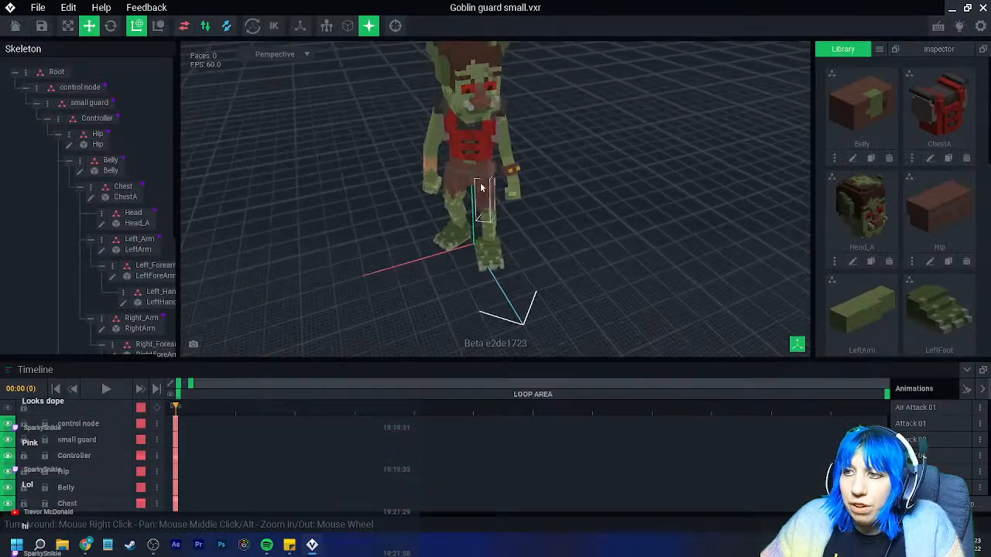
click(379, 96)
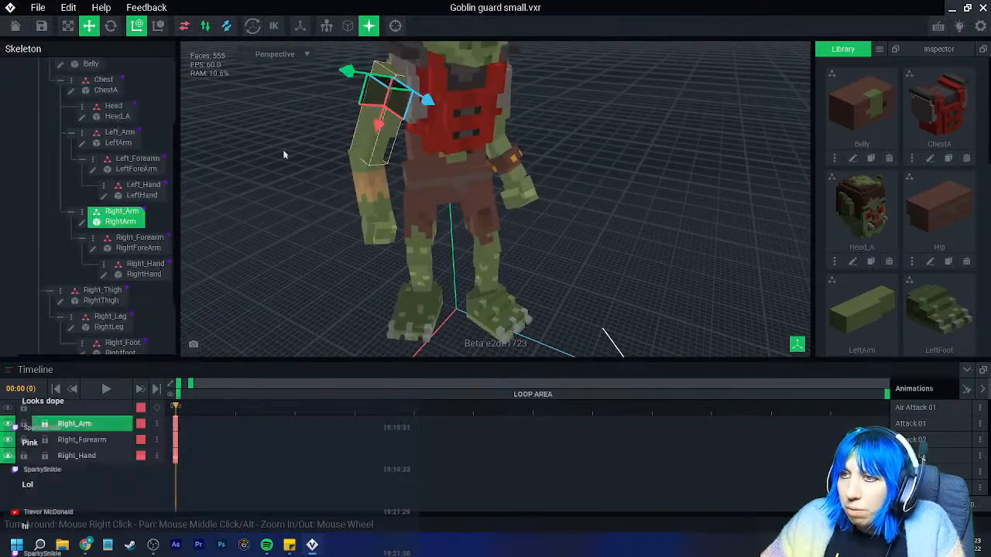
click(84, 223)
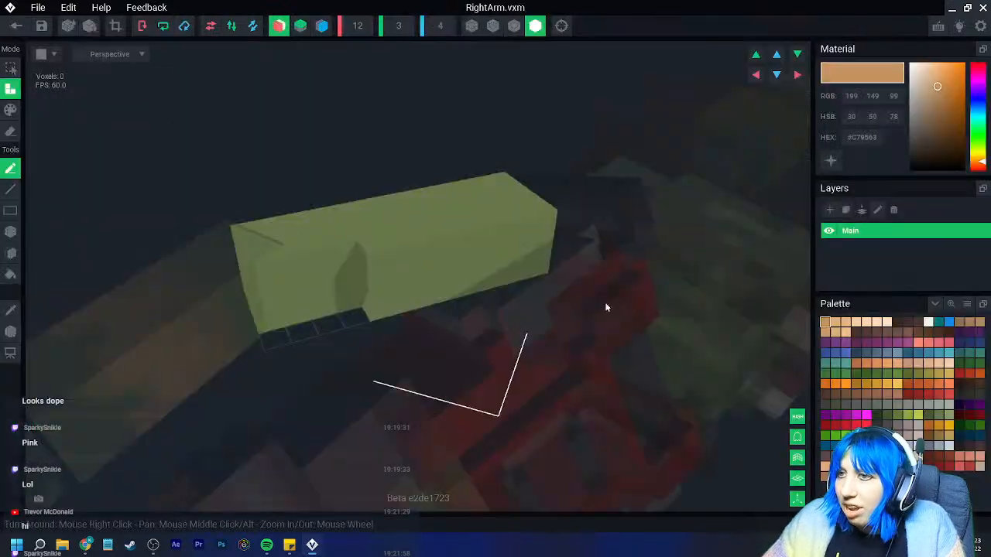
Paint the shoulder end of the right arm as a #746C6A grey sleeve with the Box tool, with X symmetry off
click(896, 425)
click(10, 110)
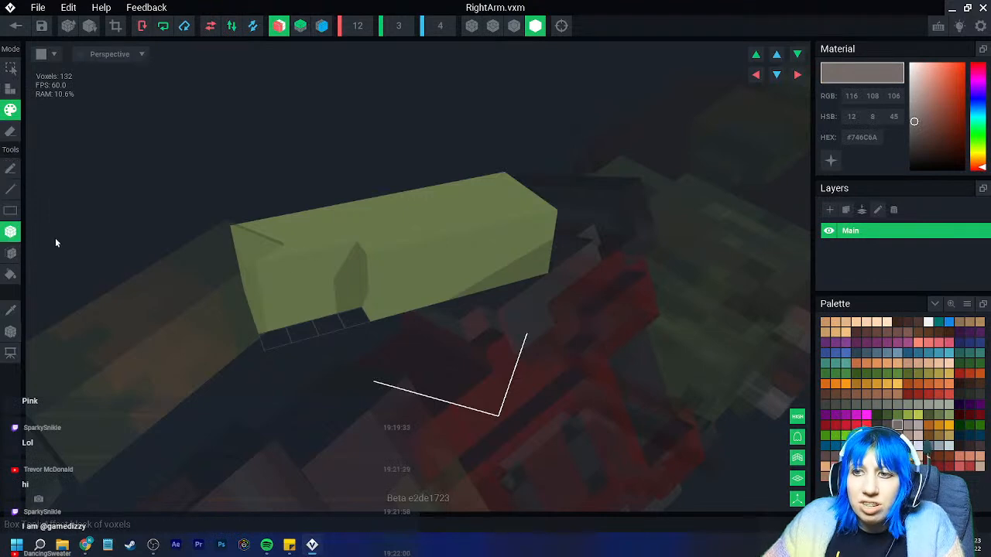
click(19, 237)
right_drag(619, 240, 507, 242)
drag(599, 231, 493, 309)
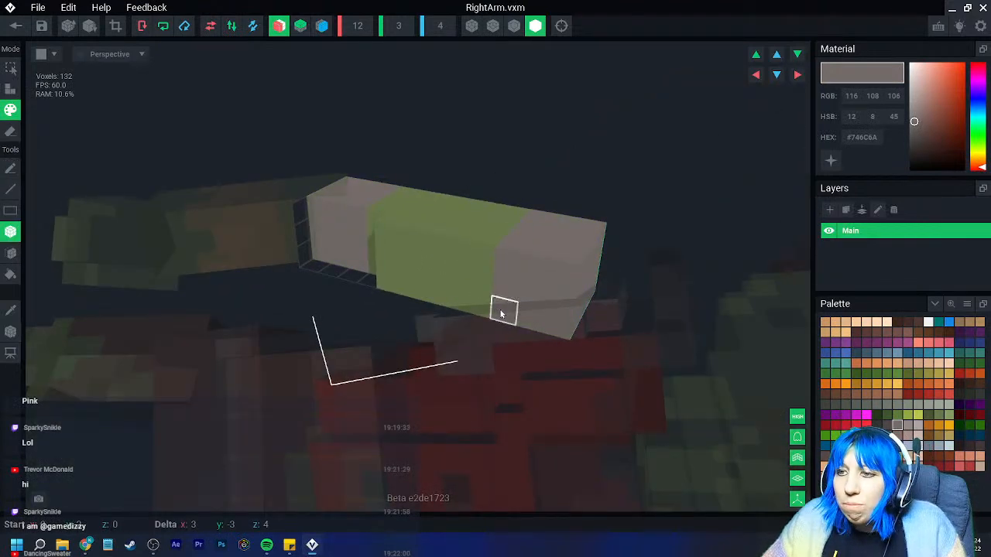
key(ctrl+z)
mouse_move(583, 228)
mouse_down()
mouse_move(477, 301)
mouse_move(492, 320)
mouse_up()
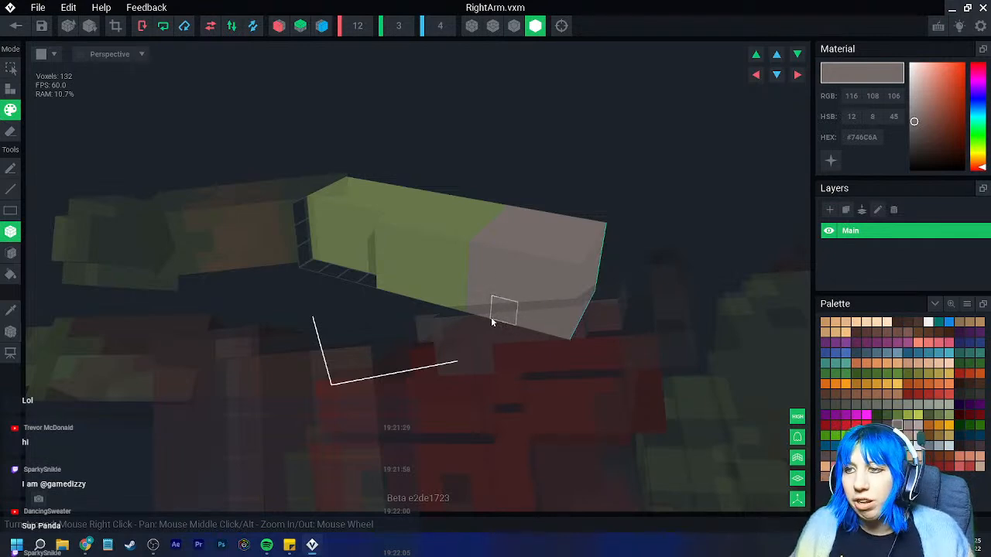
Add a darker grey #4C4646 cuff band around the arm directly below the light grey sleeve
click(887, 425)
right_drag(442, 245, 491, 188)
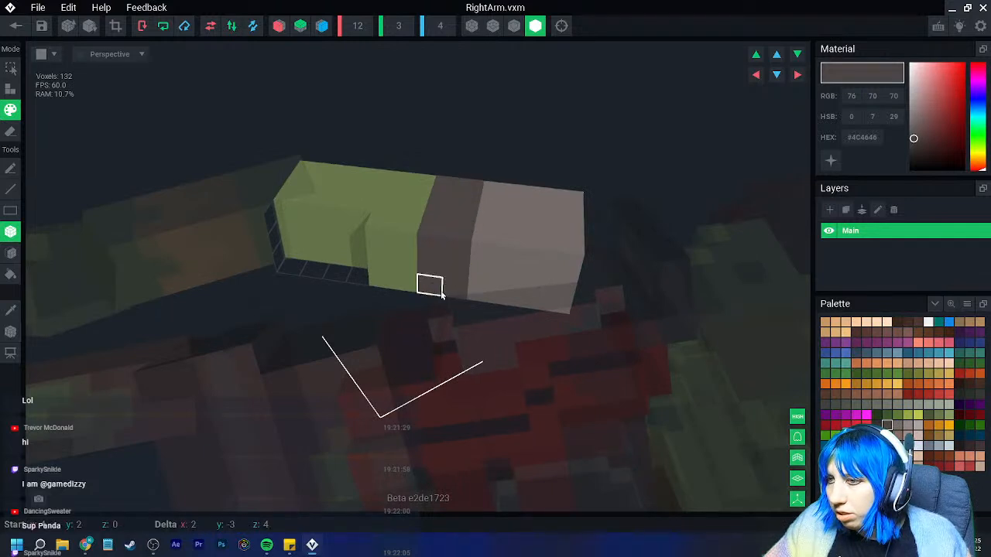
click(428, 286)
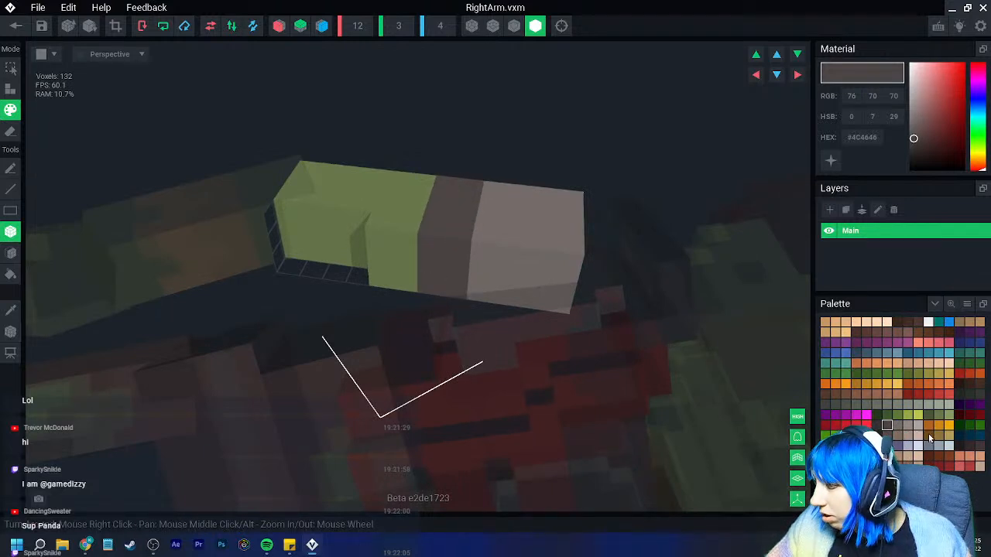
click(400, 286)
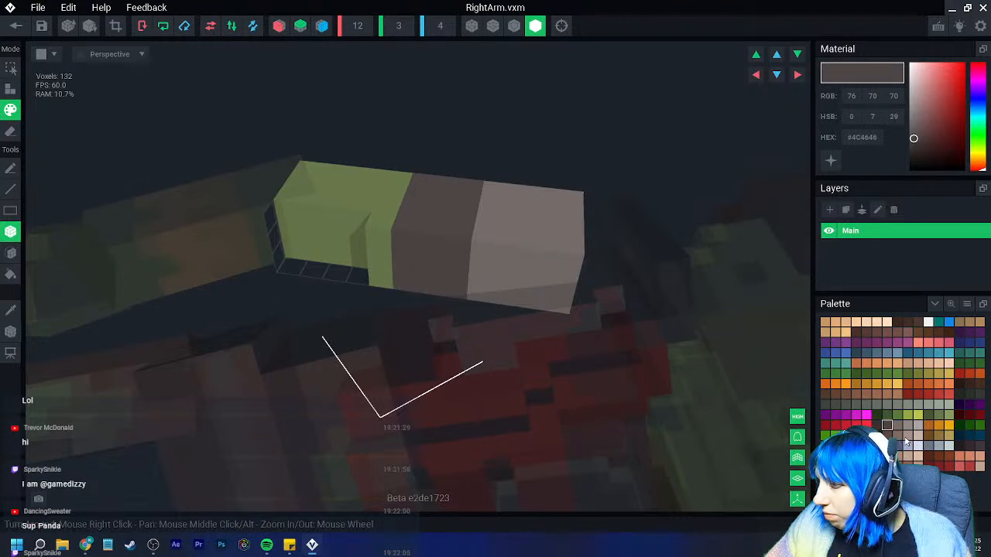
Paint a small brown #6F4A20 patch in the middle of the sleeve's dark cuff band
click(927, 435)
click(429, 267)
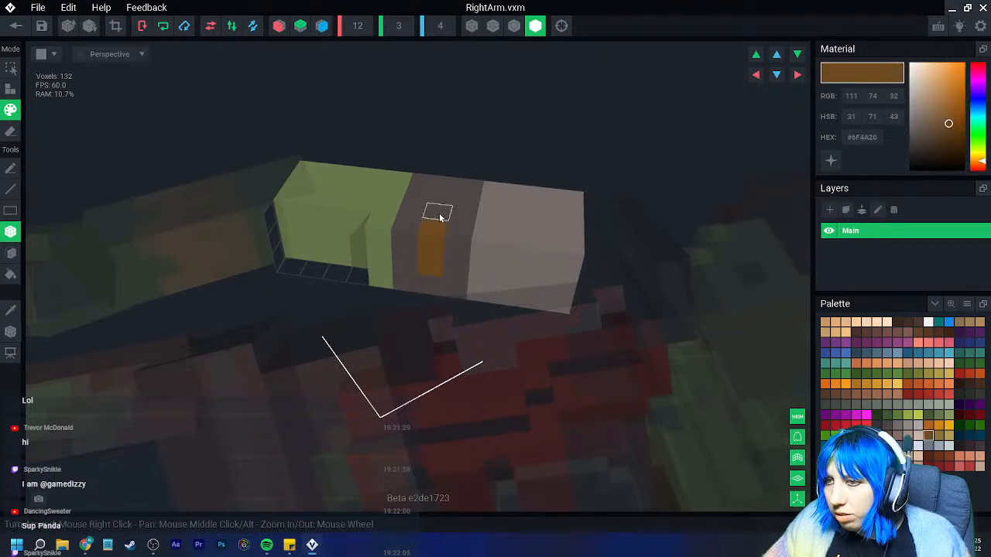
mouse_move(441, 211)
right_down()
mouse_move(482, 274)
mouse_move(467, 310)
mouse_move(499, 363)
mouse_move(498, 380)
mouse_move(435, 399)
right_up()
click(499, 380)
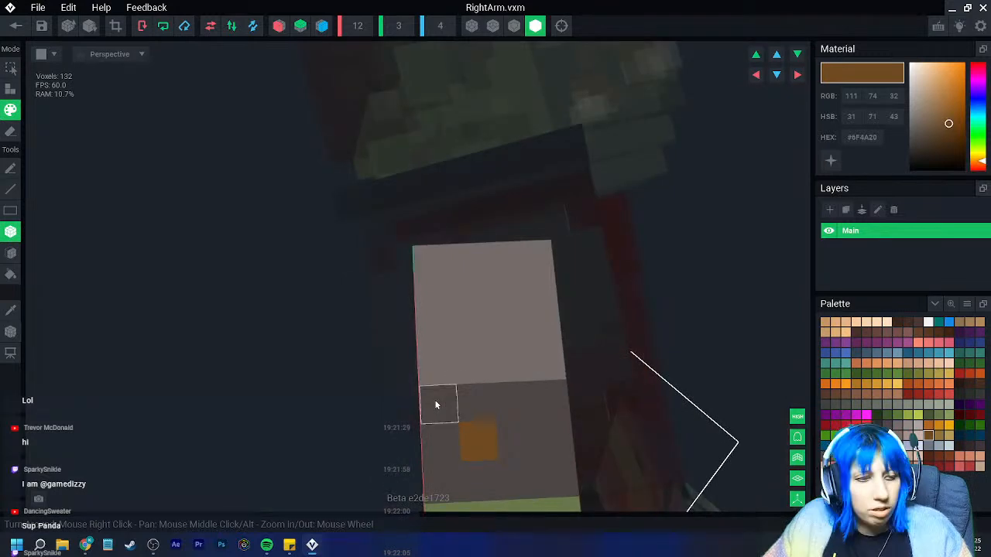
scroll(442, 338, down, 4)
right_drag(442, 359, 443, 358)
Save the right arm model, return to the guard rig and open the Belly model for editing
click(19, 34)
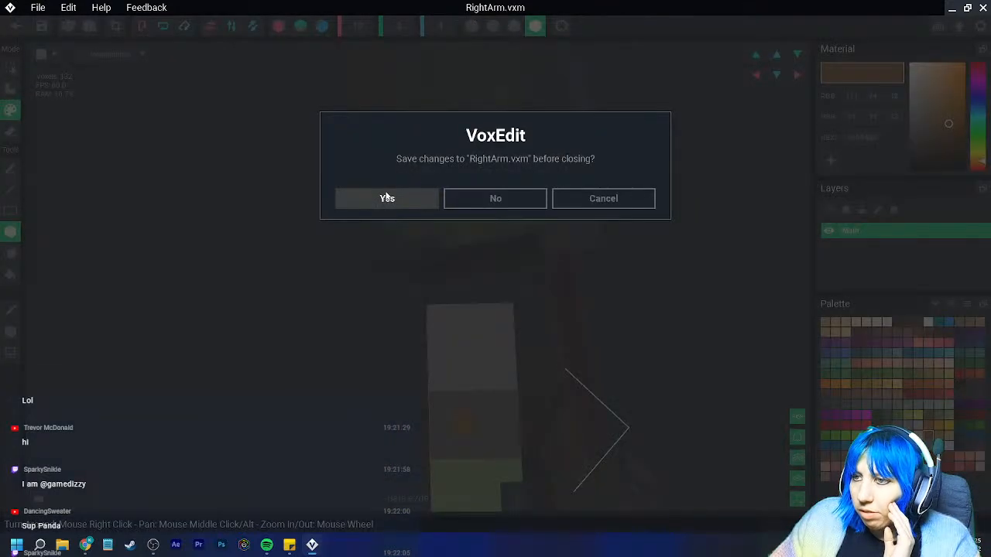
click(387, 199)
scroll(520, 149, up, 5)
right_drag(523, 149, 486, 148)
right_drag(411, 182, 411, 183)
scroll(432, 214, down, 3)
scroll(455, 227, up, 3)
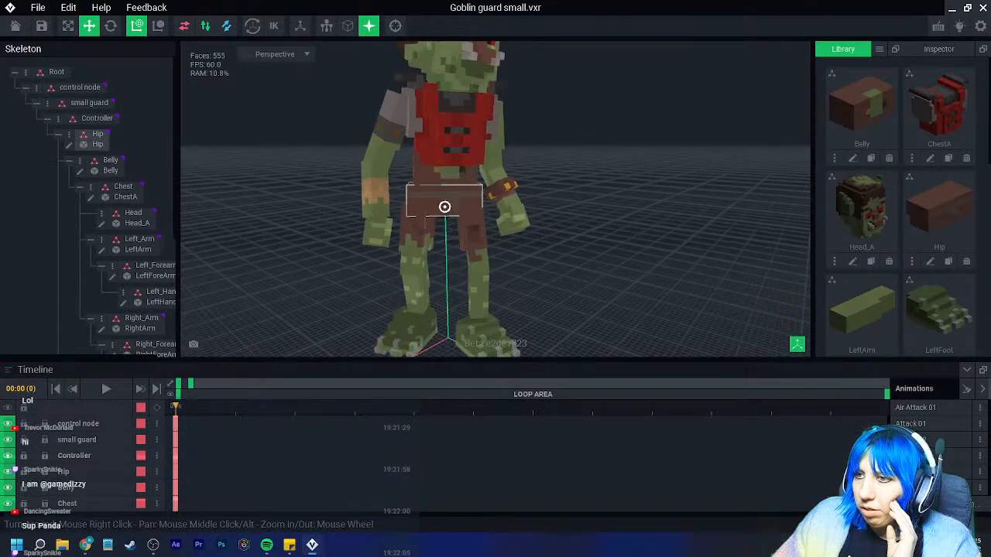
click(417, 168)
click(81, 173)
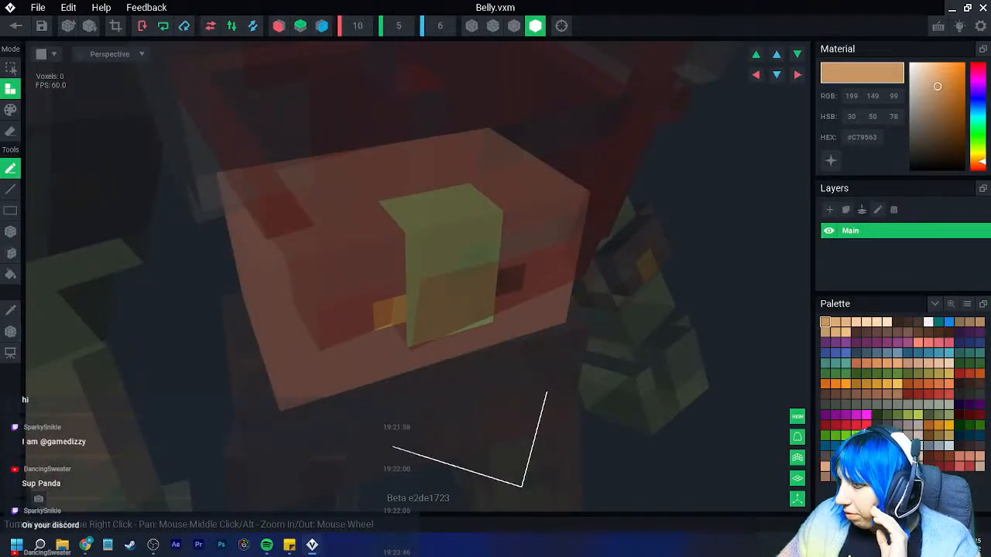
Paint the whole belly, including its green patch, in vest red #95271F with the Box tool
right_drag(168, 336, 116, 346)
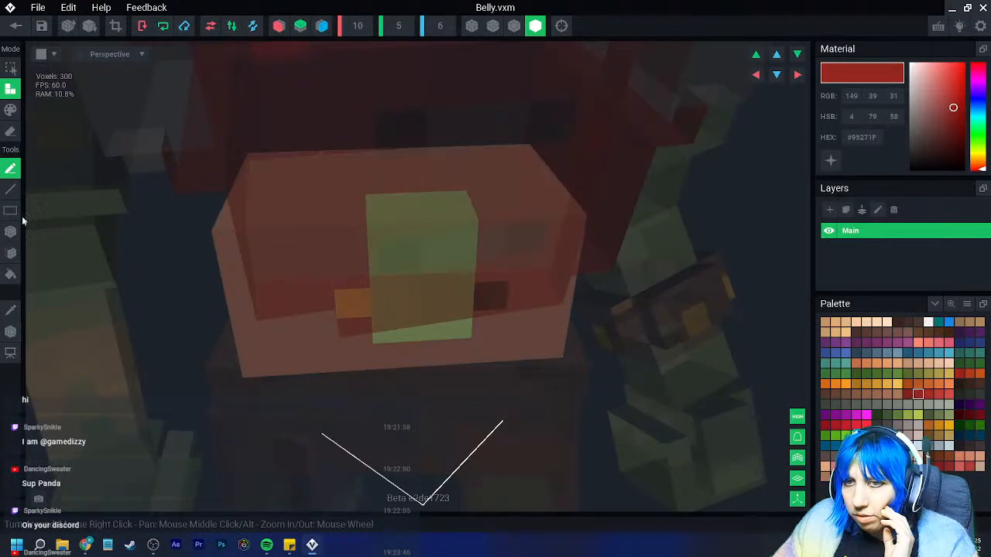
click(11, 110)
click(11, 231)
right_drag(262, 179, 465, 346)
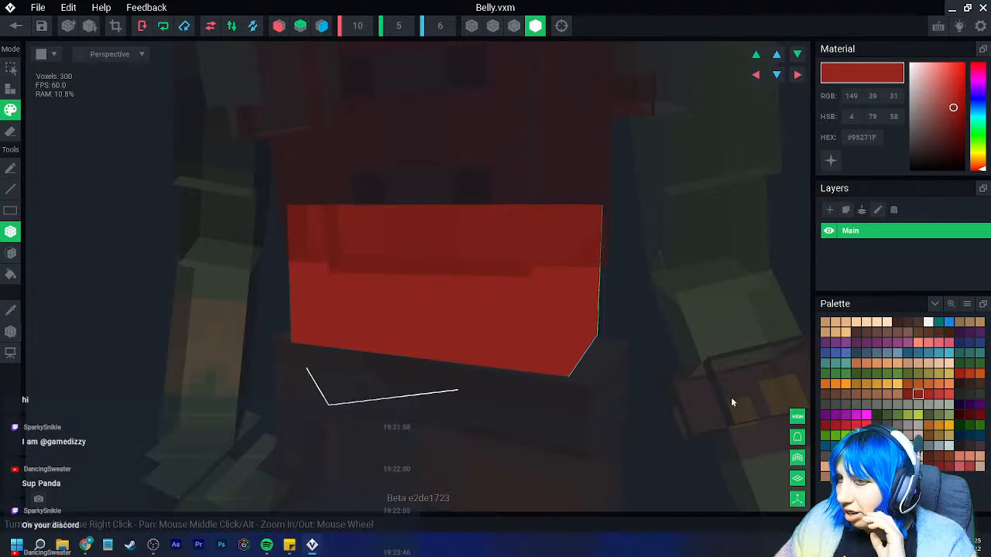
Save the belly model, return to the guard rig and open the LeftArm model for editing
click(15, 25)
click(422, 195)
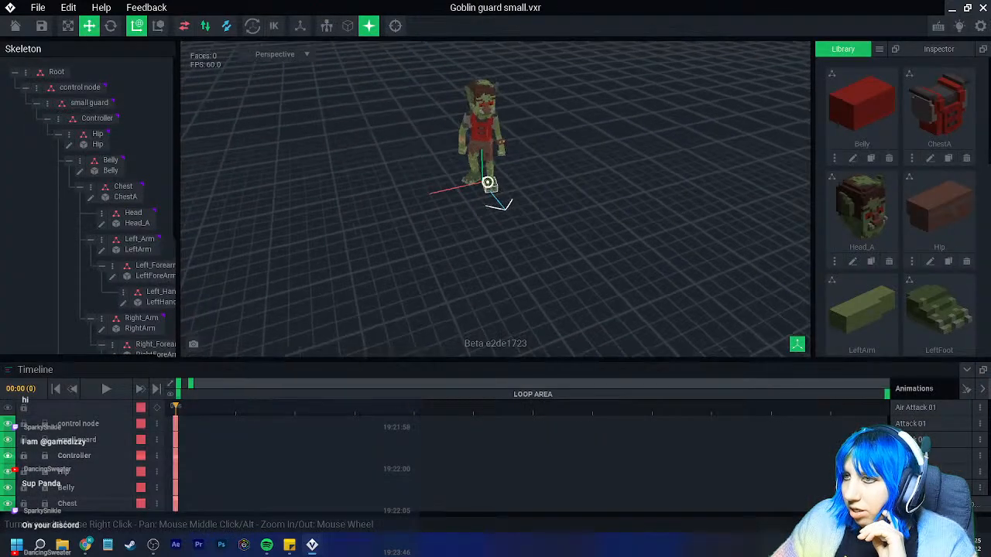
right_drag(504, 198, 527, 143)
click(526, 143)
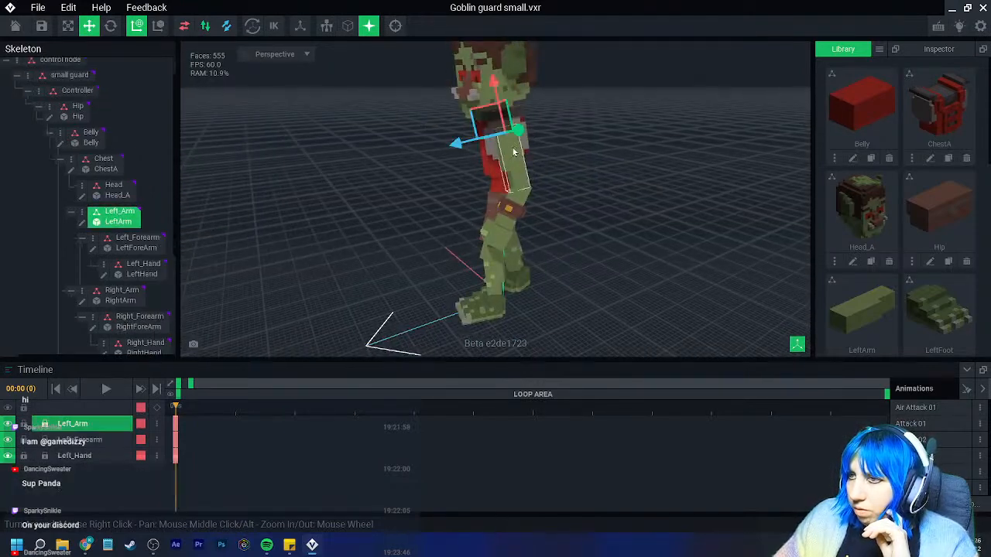
click(82, 225)
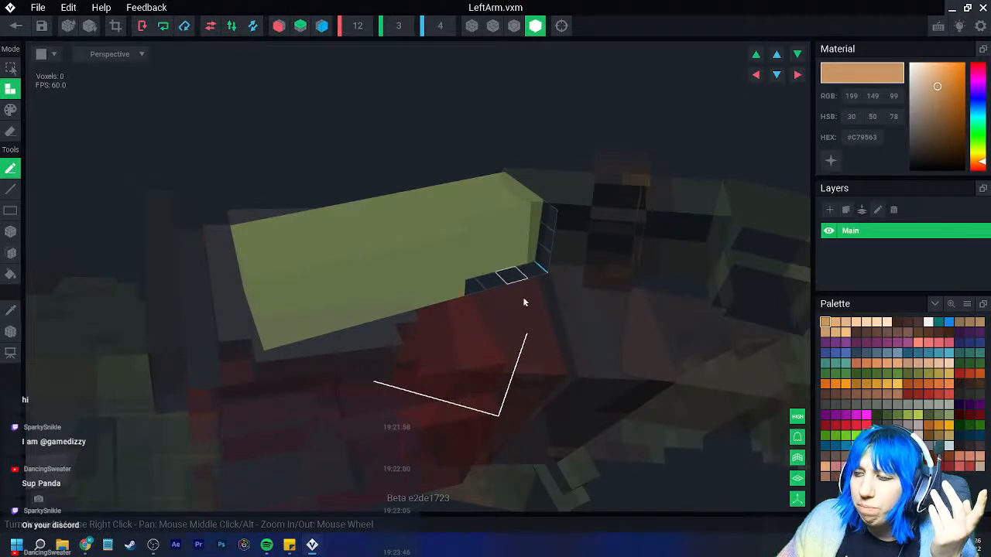
Paint the shoulder end of the left arm light grey #746C6A with a darker grey #4C4646 cuff band directly below it
right_drag(420, 307, 807, 400)
click(896, 425)
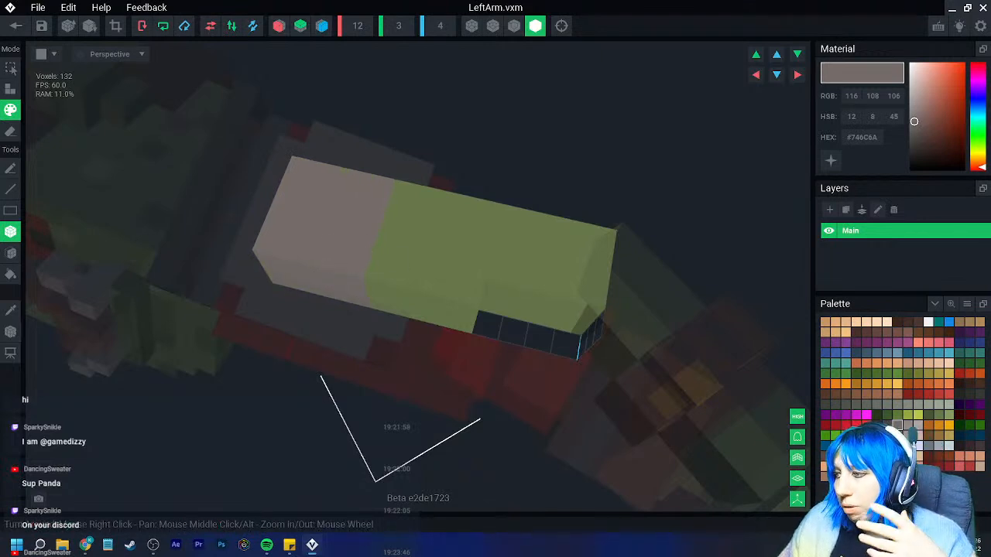
click(888, 424)
drag(395, 198, 458, 328)
right_drag(460, 309, 460, 308)
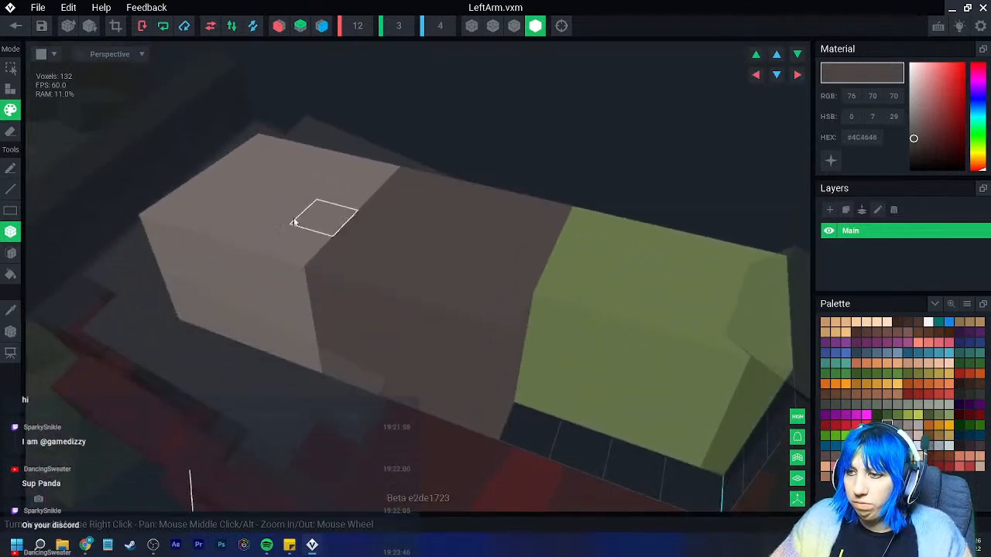
Narrow the dark cuff band by repainting its lower edge in the arm's skin green #68784C
click(11, 310)
click(607, 266)
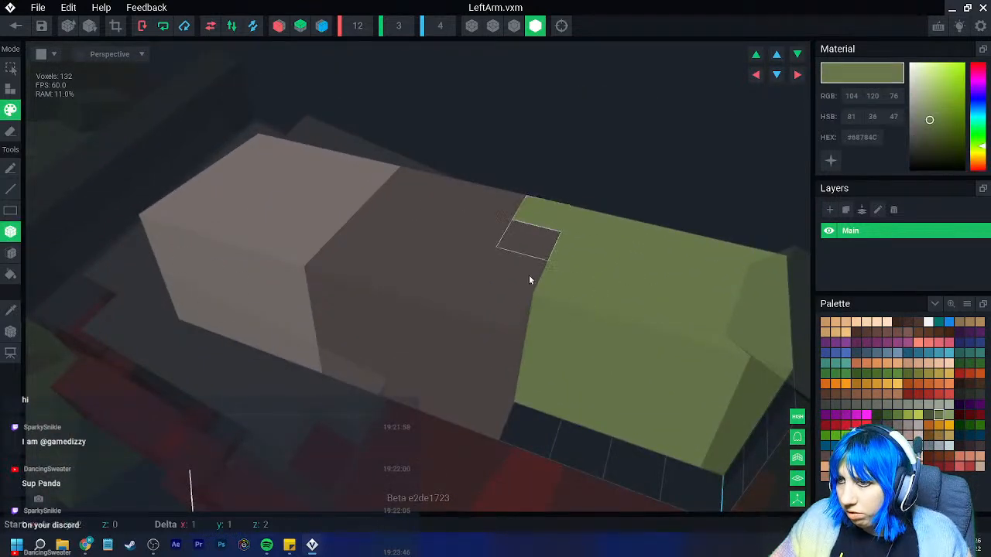
drag(542, 247, 481, 421)
Paint a small brown #6F4A20 patch in the middle of the left sleeve's dark cuff band
click(930, 437)
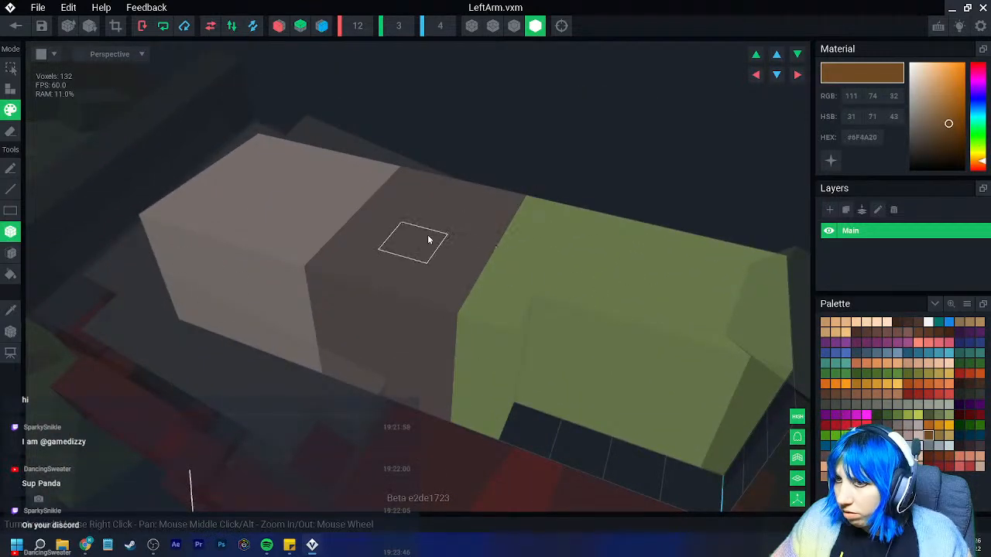
right_drag(382, 359, 507, 255)
right_drag(533, 299, 571, 329)
Save the left arm model, return to the guard rig and open the RightForeArm model for editing
click(17, 27)
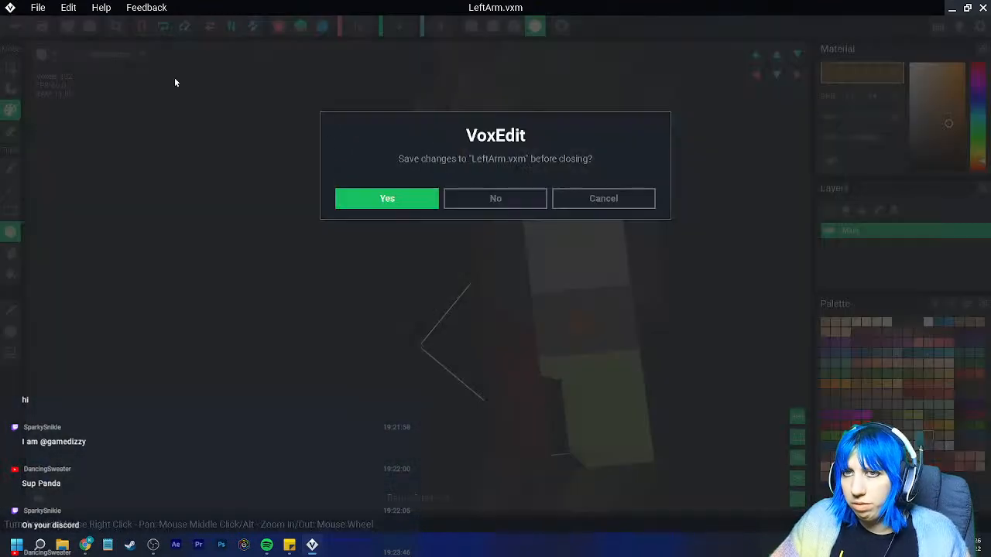
click(386, 198)
scroll(435, 211, up, 5)
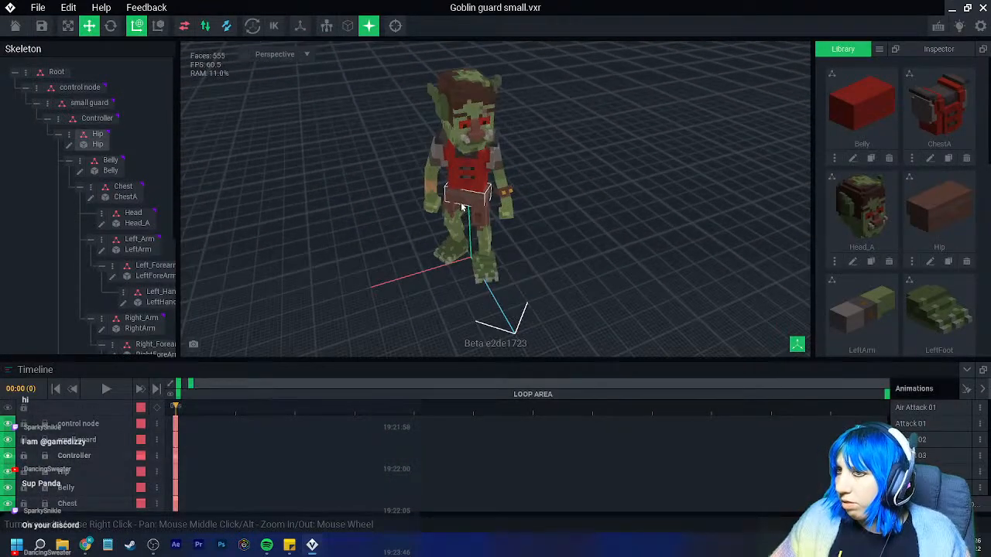
right_drag(460, 201, 461, 206)
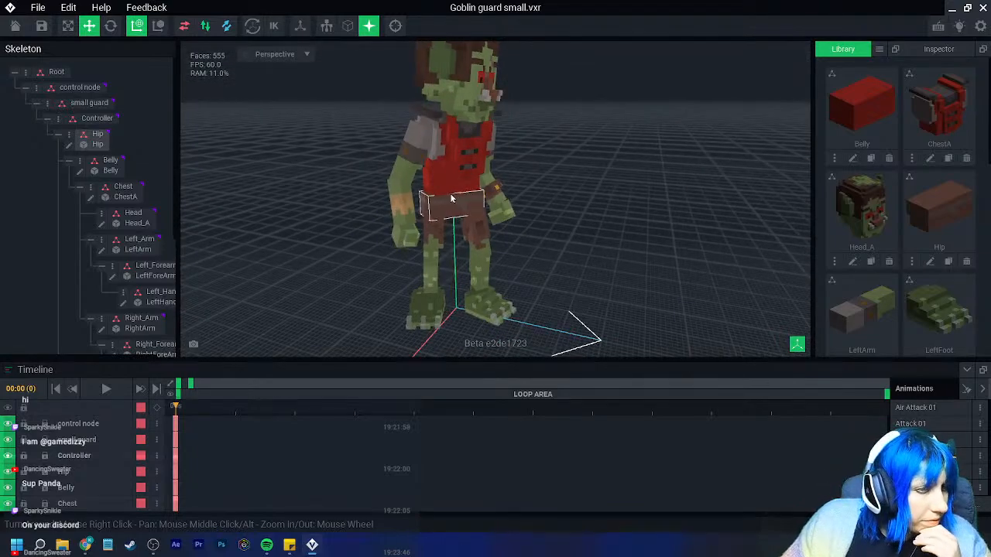
scroll(432, 222, up, 3)
right_drag(507, 230, 447, 228)
click(320, 189)
click(92, 222)
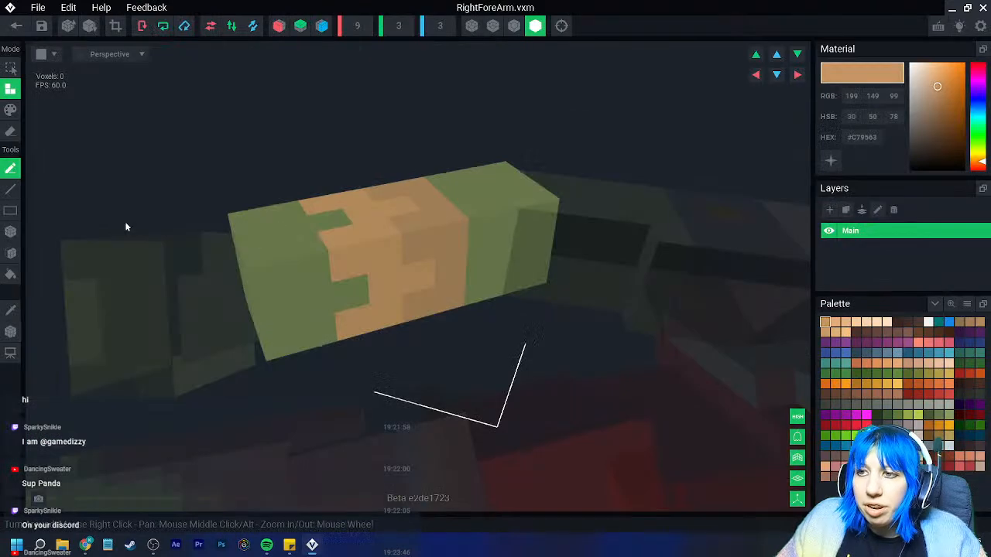
Paint the whole right forearm, including its tan bandage pattern, in skin green #68784C with the Box tool
click(9, 111)
click(10, 231)
drag(353, 192, 451, 340)
right_drag(451, 340, 429, 332)
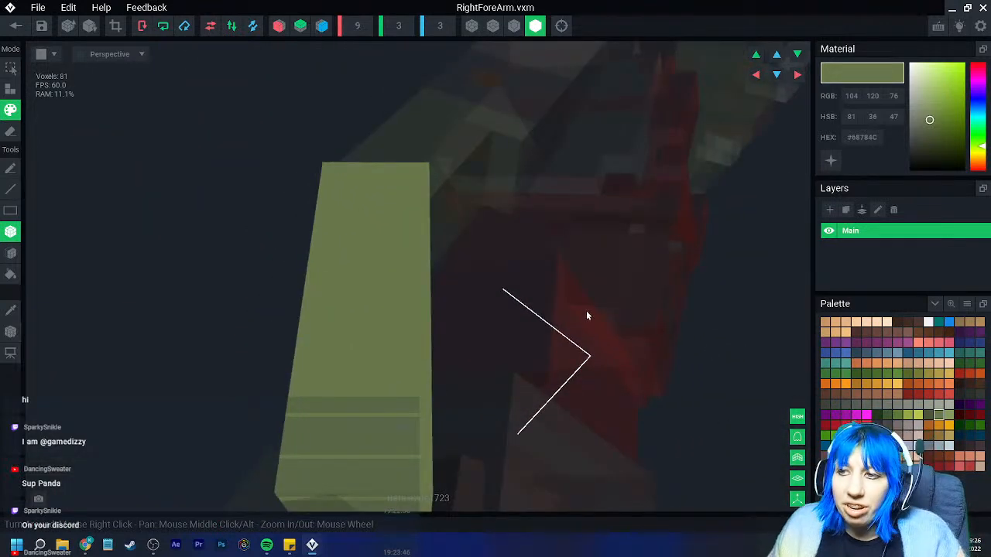
Paint the hand-side half of the right forearm dark grey #4C4646 with the Box tool
right_drag(580, 387, 496, 373)
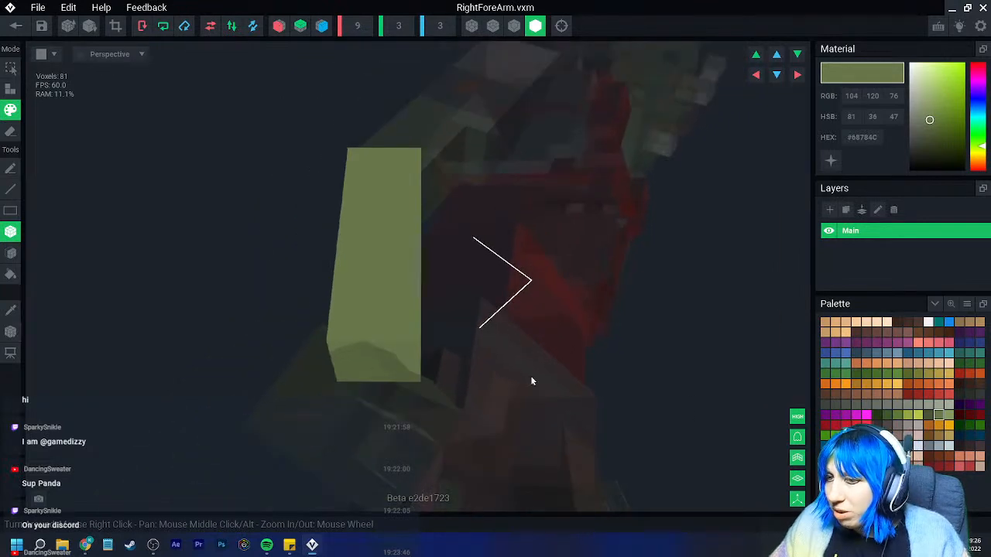
click(886, 425)
mouse_move(351, 265)
mouse_down()
mouse_move(380, 348)
mouse_move(405, 377)
mouse_up()
right_drag(405, 376, 410, 378)
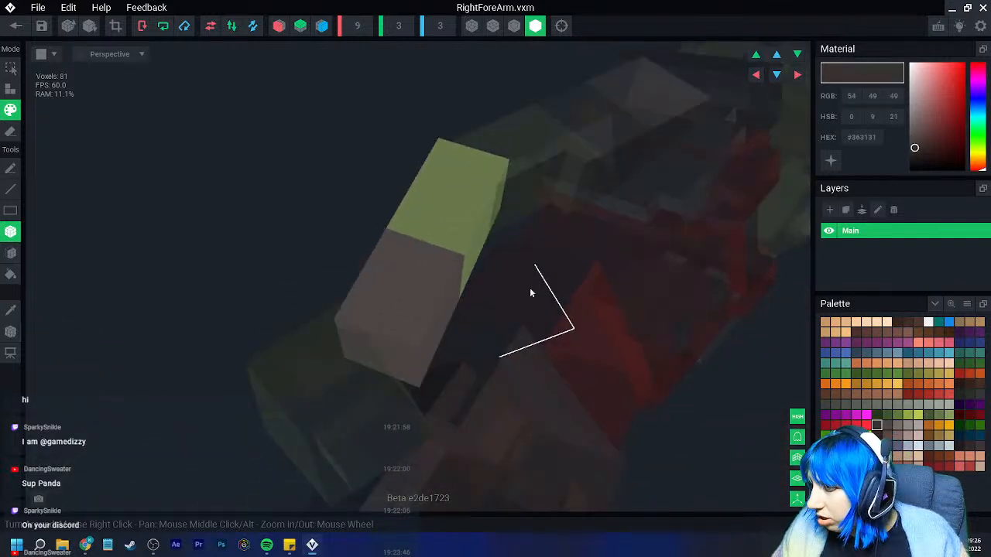
Repaint the hand-side half of the right forearm in brown #5E463E as a glove cuff
click(887, 436)
drag(393, 243, 395, 295)
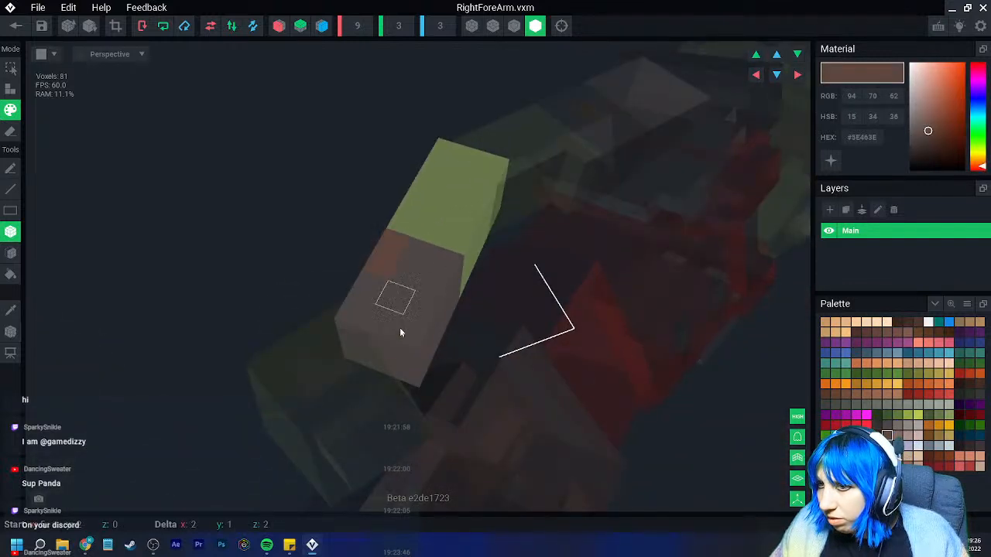
drag(410, 383, 412, 384)
Paint a one-voxel dark brown #392119 band around the upper edge of the right forearm's brown cuff
click(877, 436)
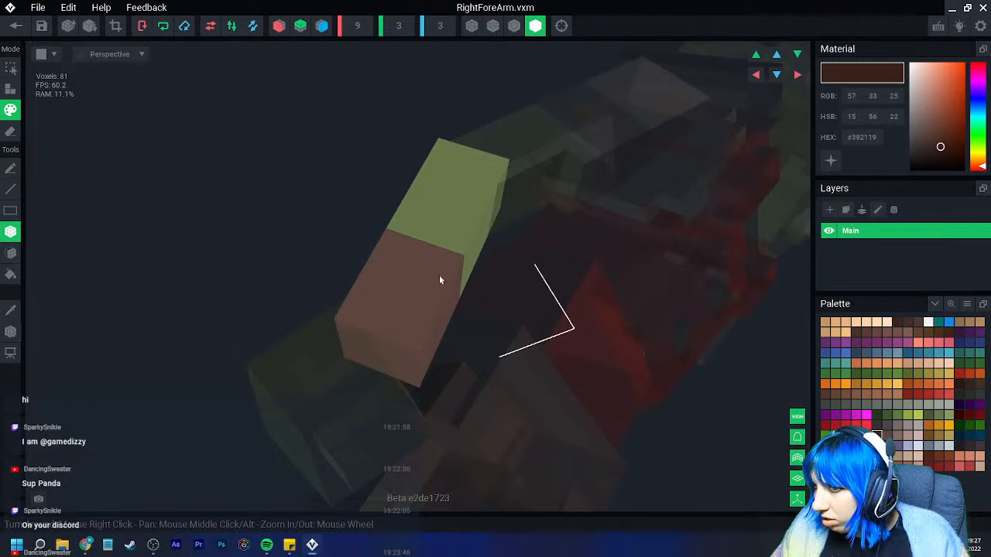
drag(395, 243, 464, 292)
mouse_move(451, 294)
right_down()
mouse_move(433, 286)
mouse_move(473, 261)
right_up()
drag(473, 260, 469, 355)
right_drag(427, 373, 433, 288)
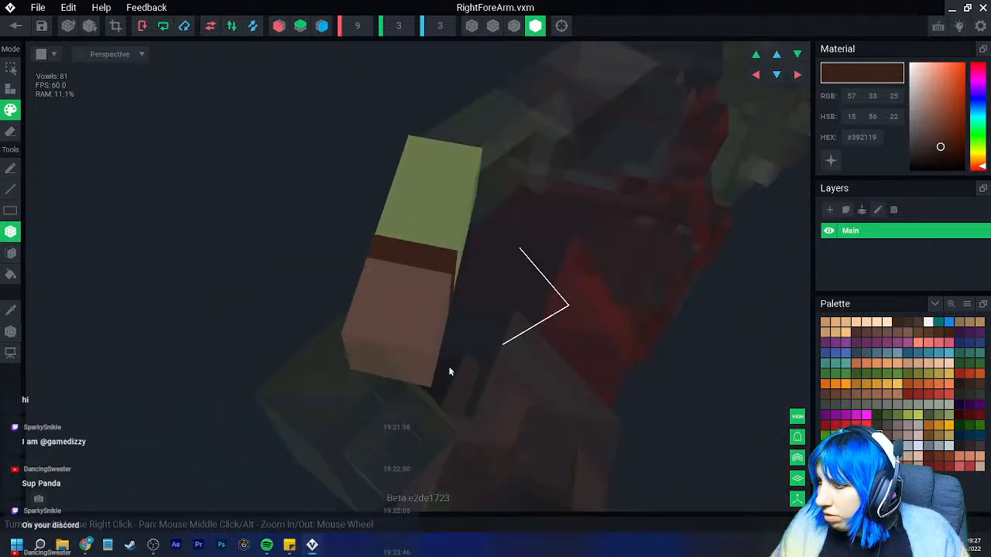
Save the right forearm model, return to the guard rig and open the RightHand model for editing
click(14, 27)
click(405, 199)
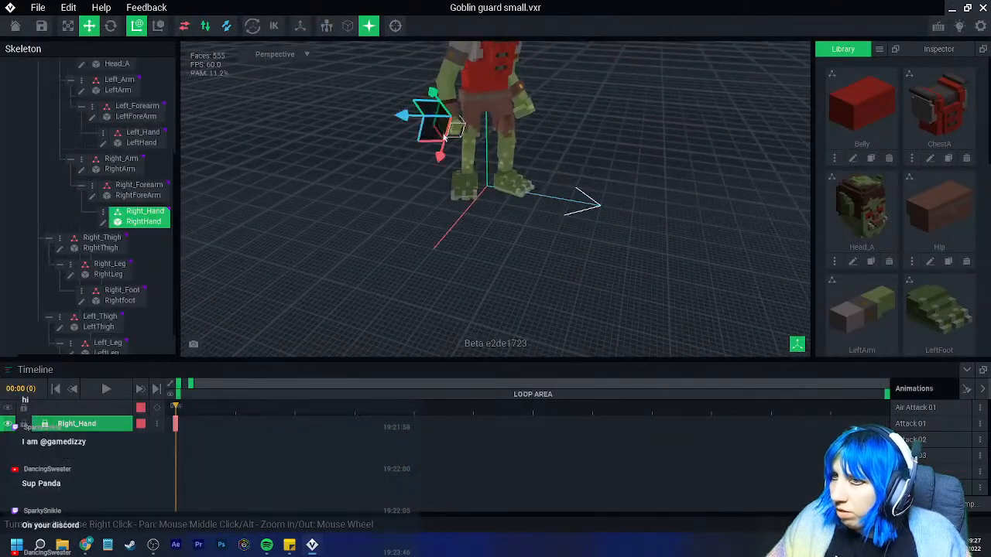
click(104, 222)
Paint the main block of the right hand in brown #5E463E as a glove, using the display mode with outlined edges
mouse_move(408, 263)
right_down()
mouse_move(455, 281)
mouse_move(504, 318)
right_up()
scroll(495, 312, down, 4)
click(886, 436)
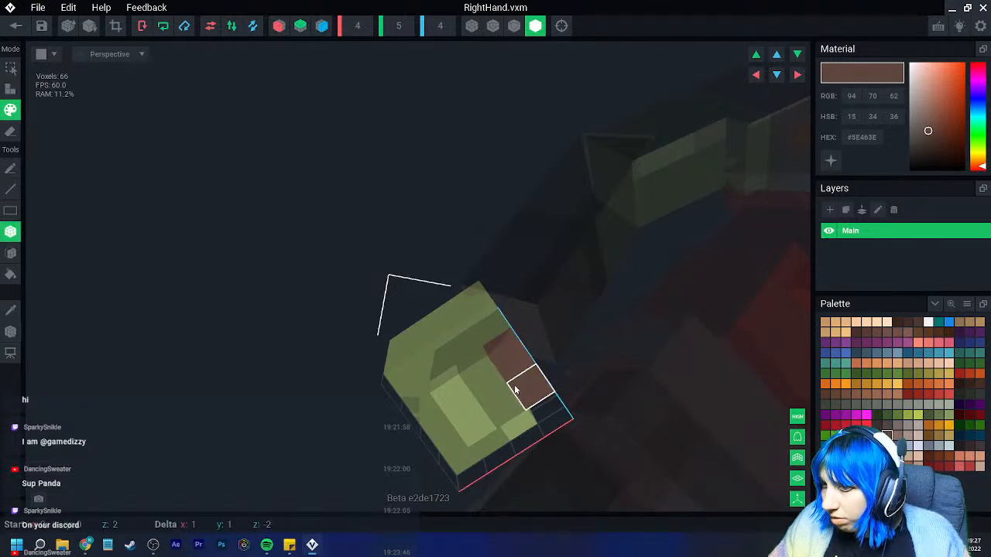
click(514, 25)
right_drag(521, 242, 487, 302)
right_drag(534, 338, 585, 272)
right_drag(614, 325, 611, 318)
right_drag(707, 288, 555, 402)
Sample the skin green #68784C and repaint the brown part of the right hand's small protruding block with it
click(19, 312)
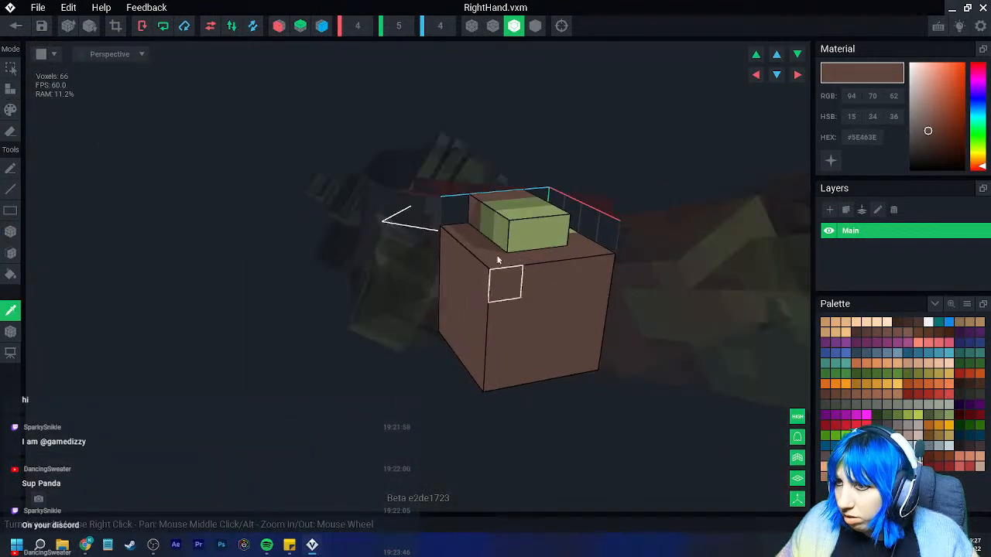
click(486, 221)
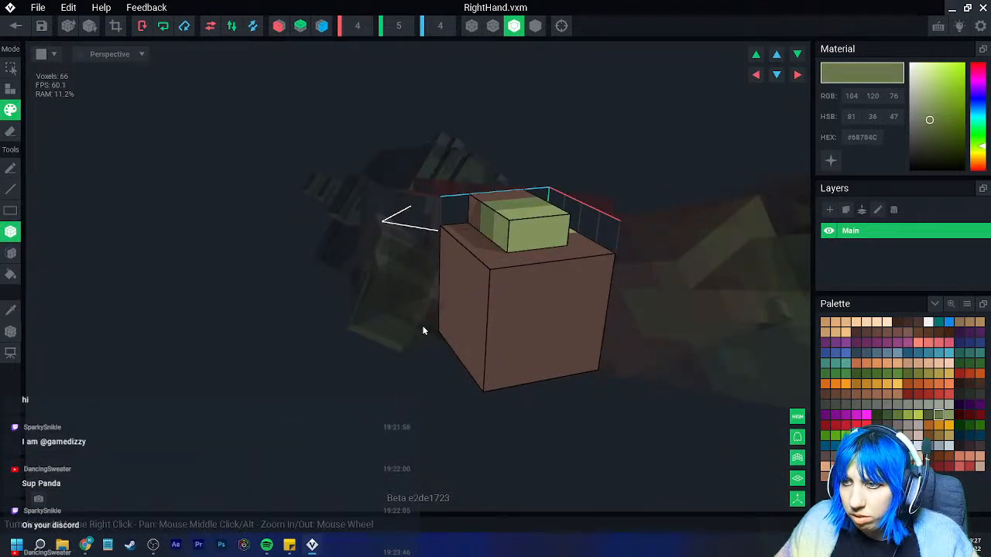
right_drag(491, 380, 464, 374)
Save the right hand model, check the glove on the guard rig and reopen the RightForeArm model
click(17, 27)
click(403, 198)
scroll(459, 160, up, 4)
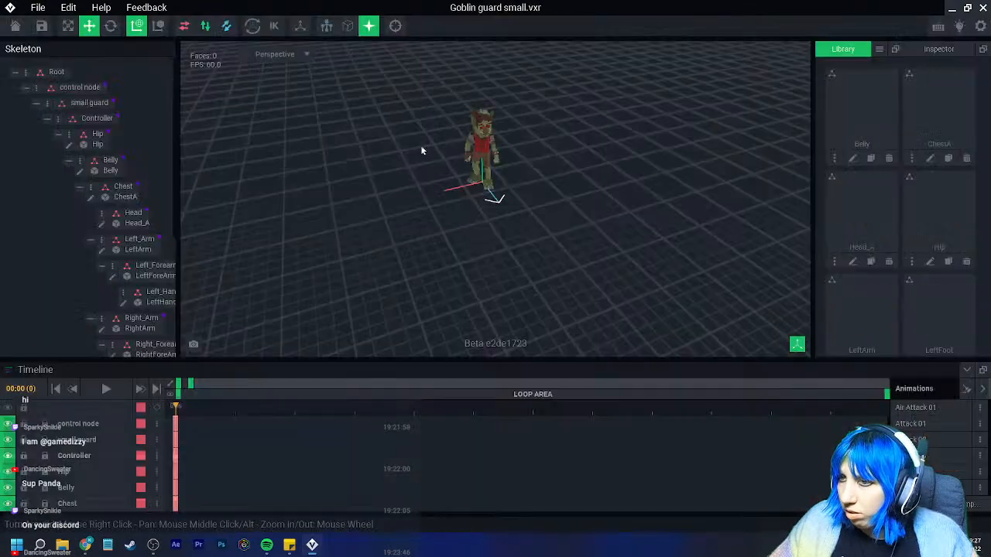
right_drag(460, 161, 493, 173)
scroll(495, 157, up, 3)
middle_drag(493, 172, 469, 239)
right_drag(469, 239, 469, 242)
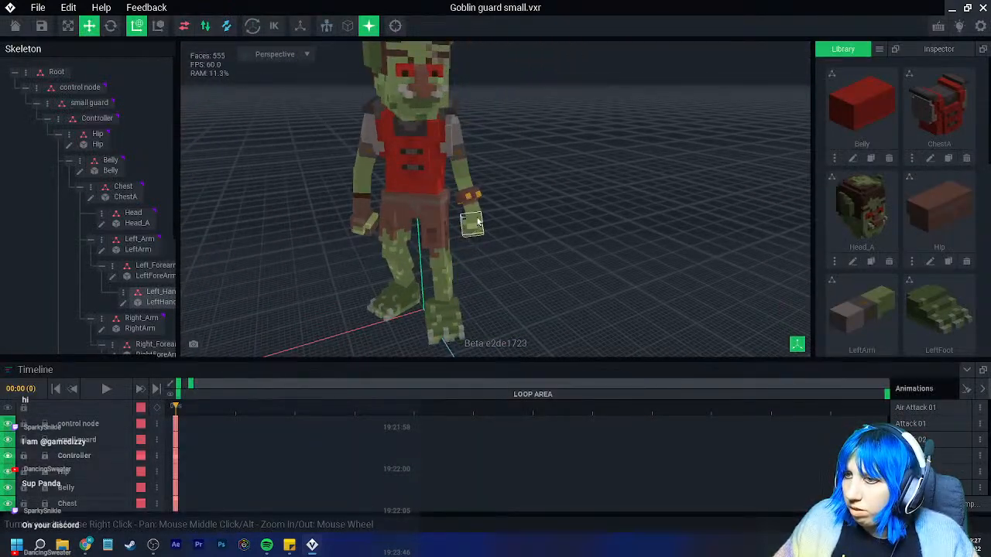
click(366, 206)
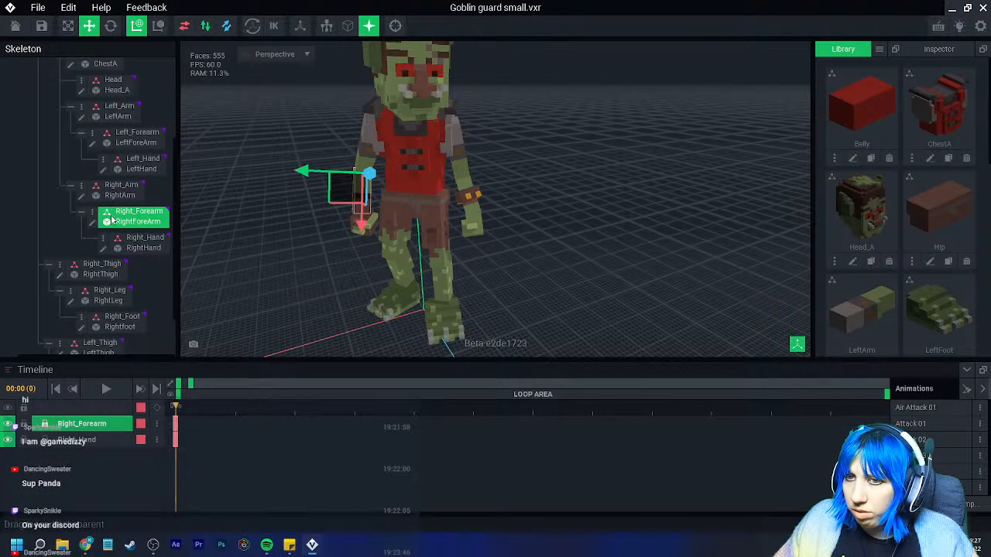
click(93, 223)
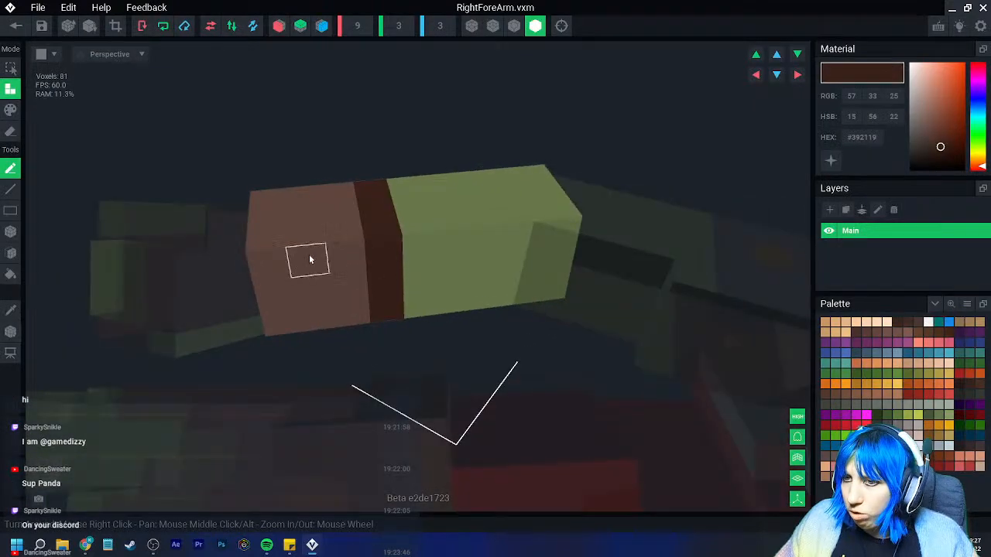
Save and close the right forearm model, then open the LeftForeArm model from the guard rig
click(19, 29)
click(414, 201)
scroll(527, 200, up, 5)
scroll(501, 192, up, 2)
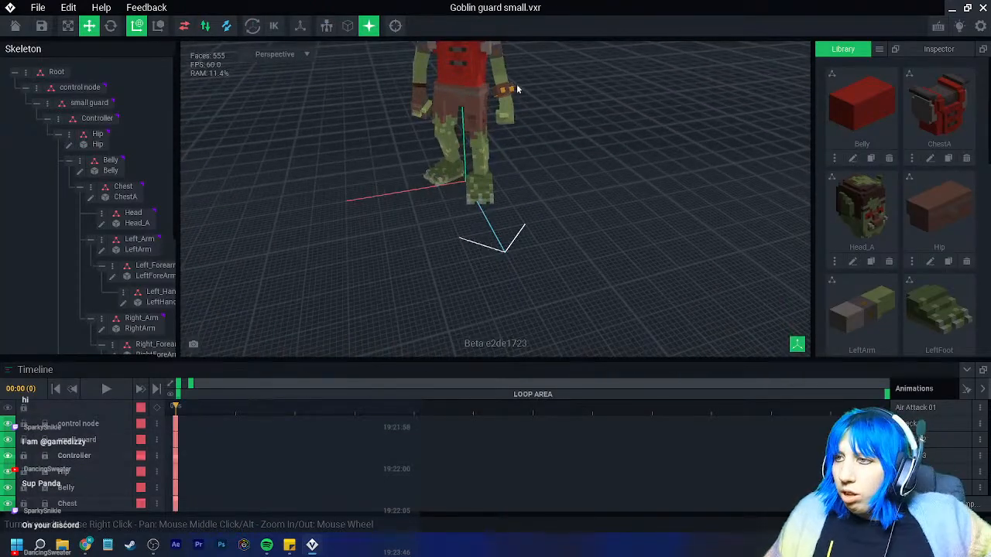
click(507, 97)
click(93, 222)
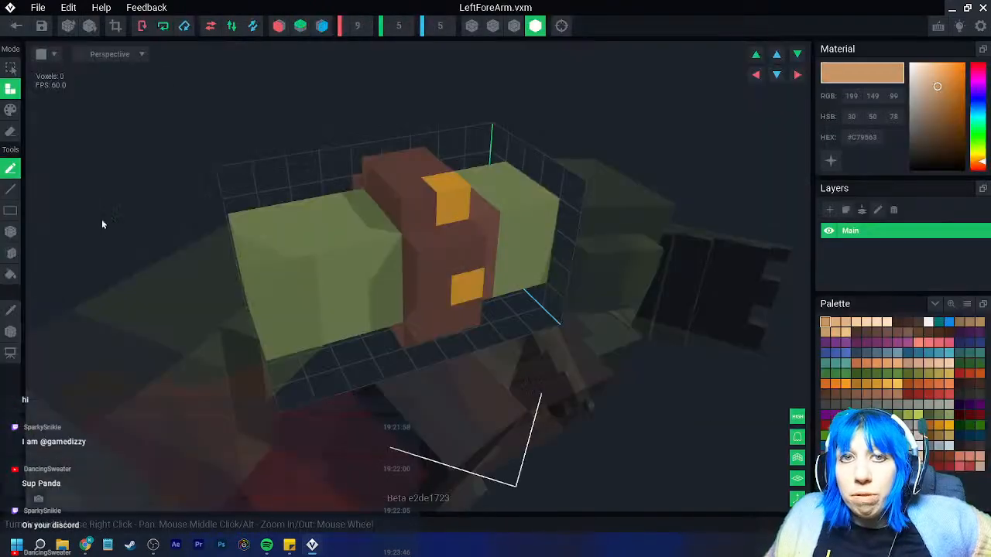
Erase the raised bracelet and its gold studs from all sides of the left forearm with the Box tool, using outlined-edge display
middle_drag(395, 253, 291, 246)
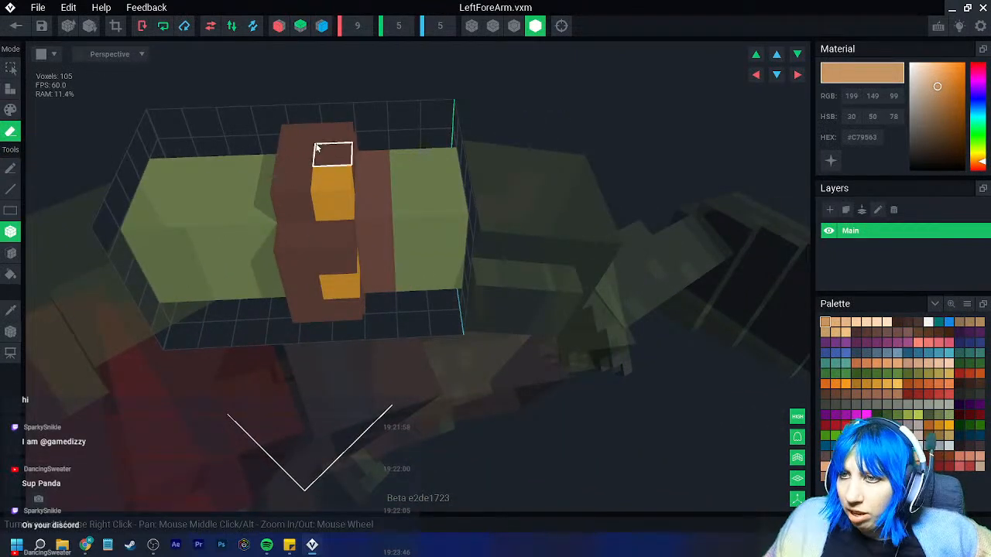
drag(329, 190, 337, 179)
click(514, 27)
right_drag(348, 267, 296, 250)
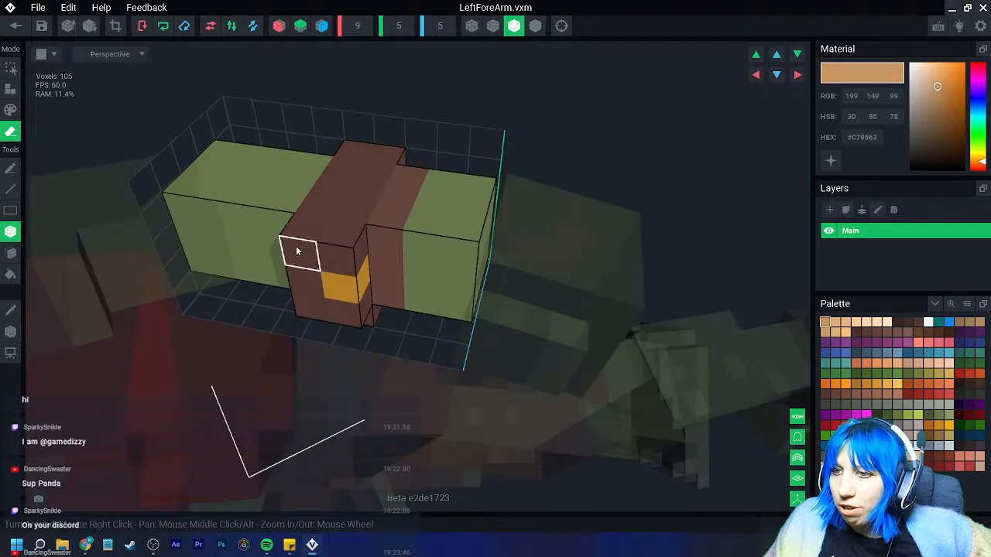
drag(354, 317, 356, 319)
mouse_move(355, 318)
right_down()
mouse_move(348, 314)
mouse_move(378, 285)
right_up()
click(404, 353)
right_drag(404, 352, 376, 363)
click(413, 443)
right_drag(412, 442, 372, 354)
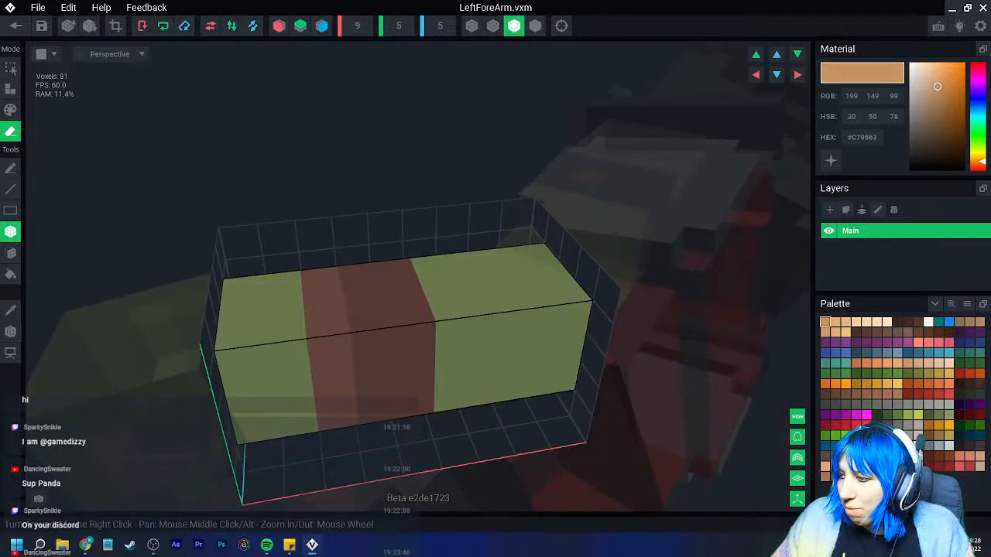
Paint the hand end of the left forearm brown #5E463E and repaint the area above the cuff in skin green #68784C
click(867, 456)
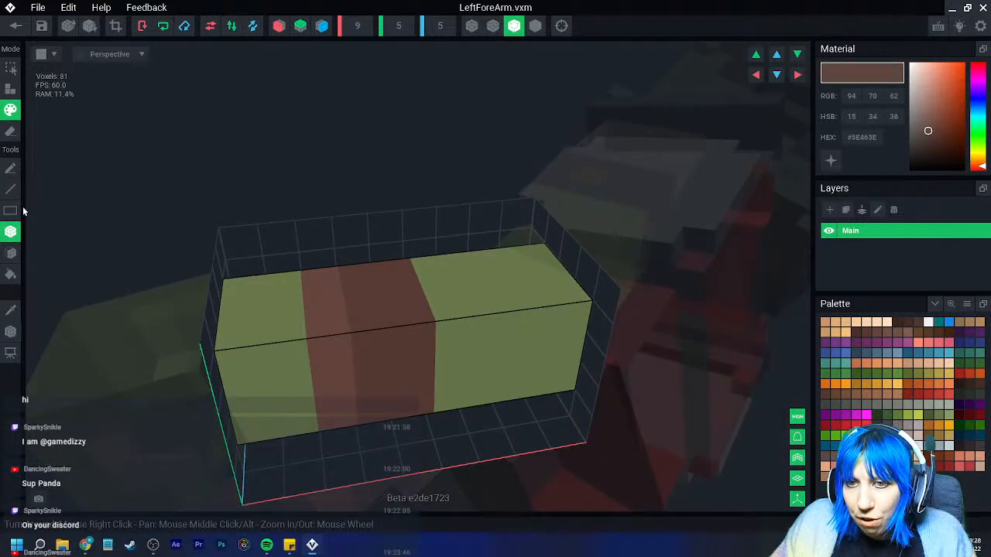
drag(239, 289, 291, 431)
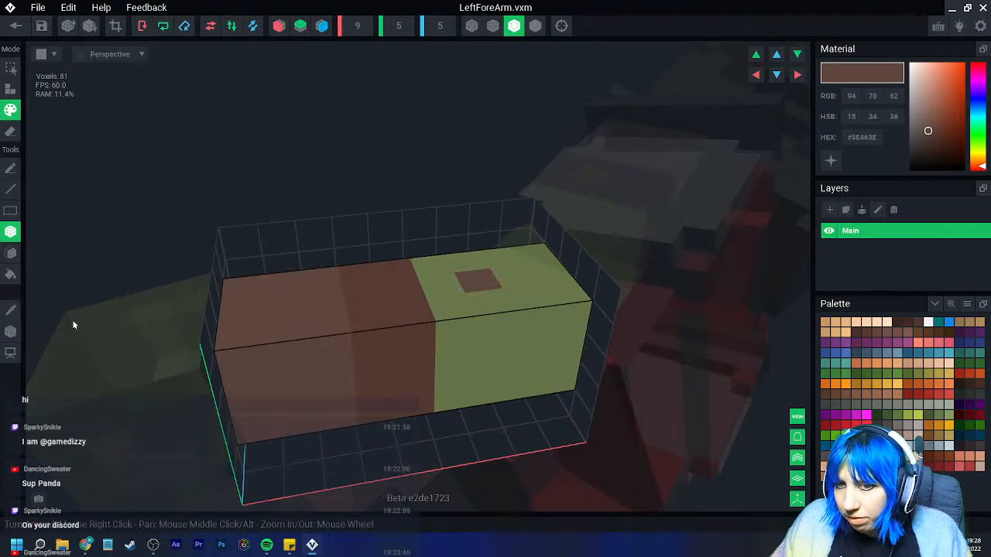
click(491, 315)
drag(406, 270, 432, 415)
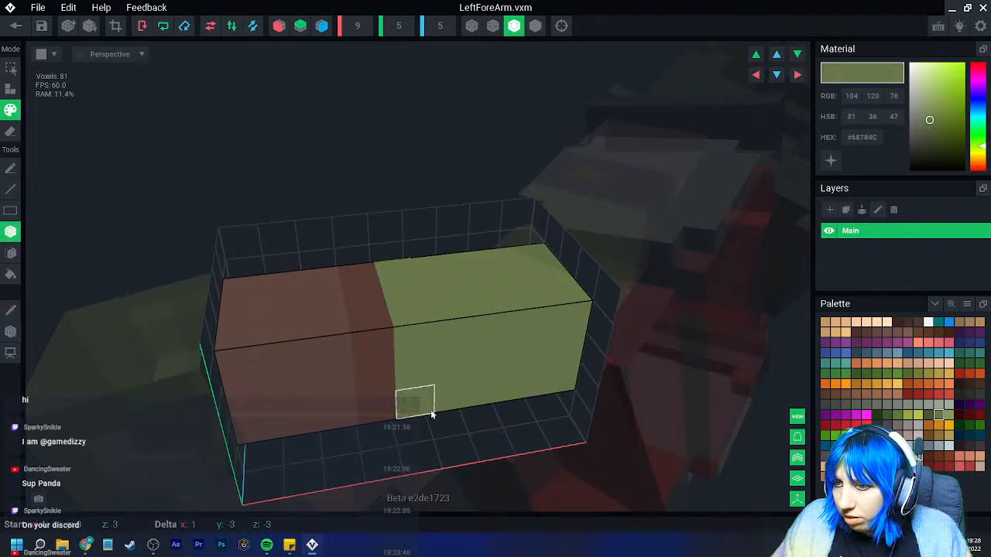
Paint a one-voxel dark brown #392119 band around the upper edge of the left forearm's brown cuff
click(368, 281)
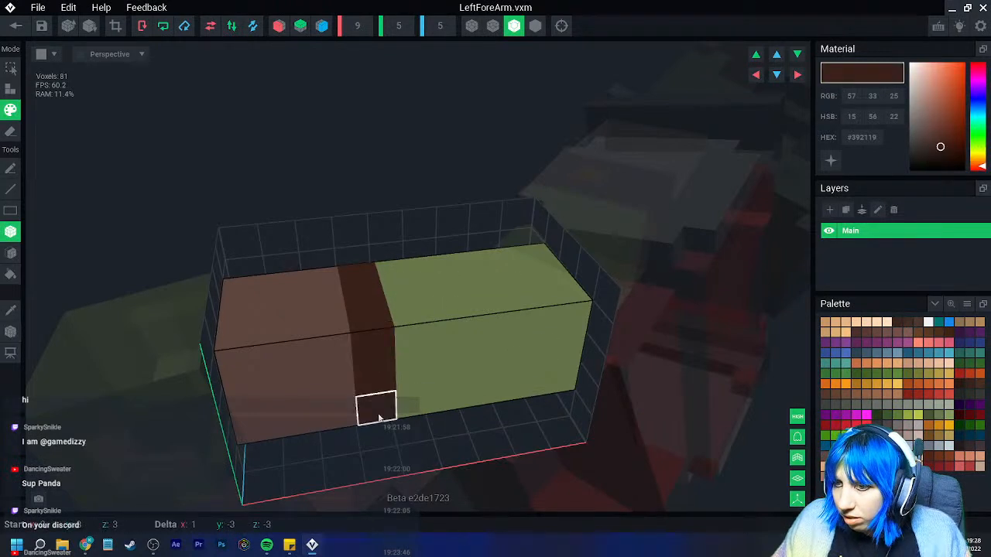
right_drag(379, 425, 216, 328)
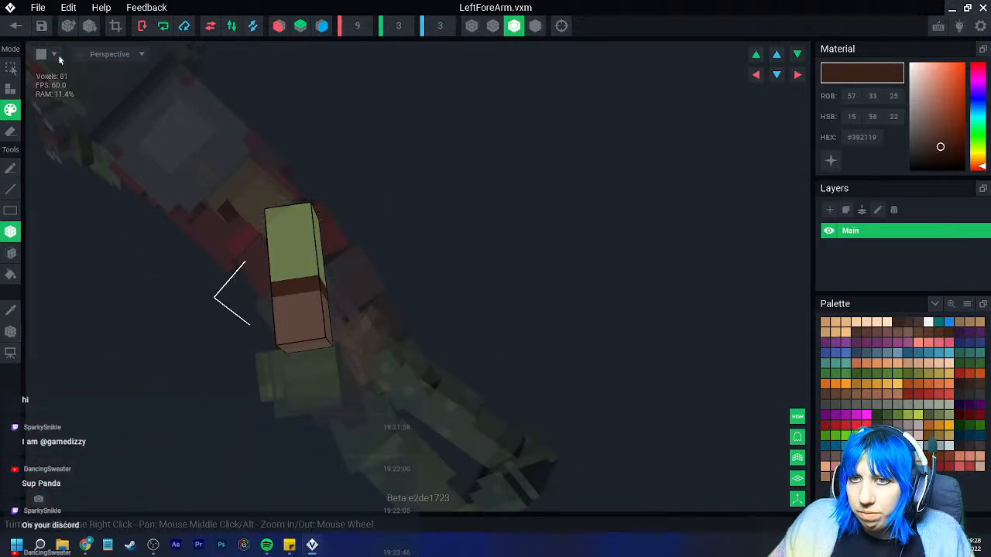
Save and close the left forearm model, then open the LeftHand model from the guard rig
click(16, 26)
click(372, 195)
scroll(451, 117, up, 5)
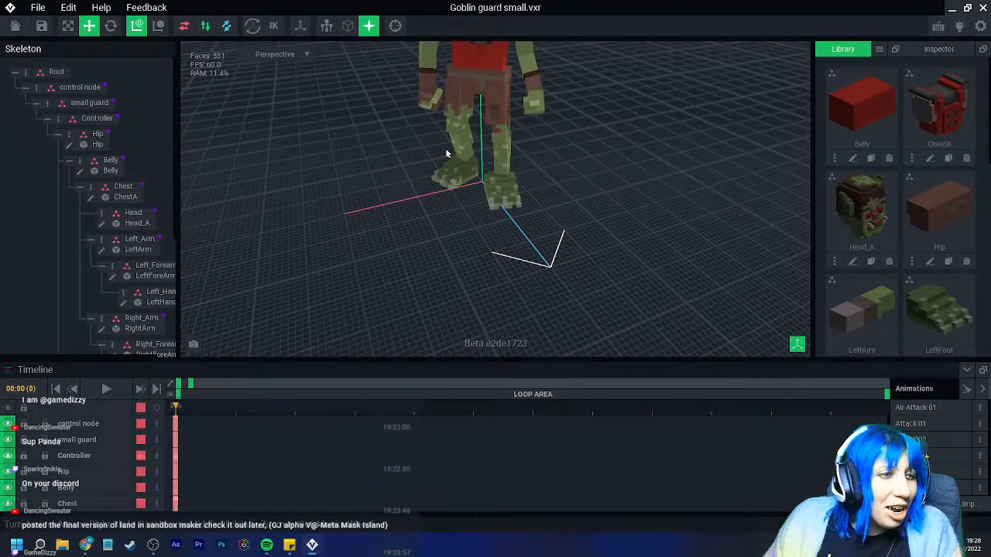
click(533, 104)
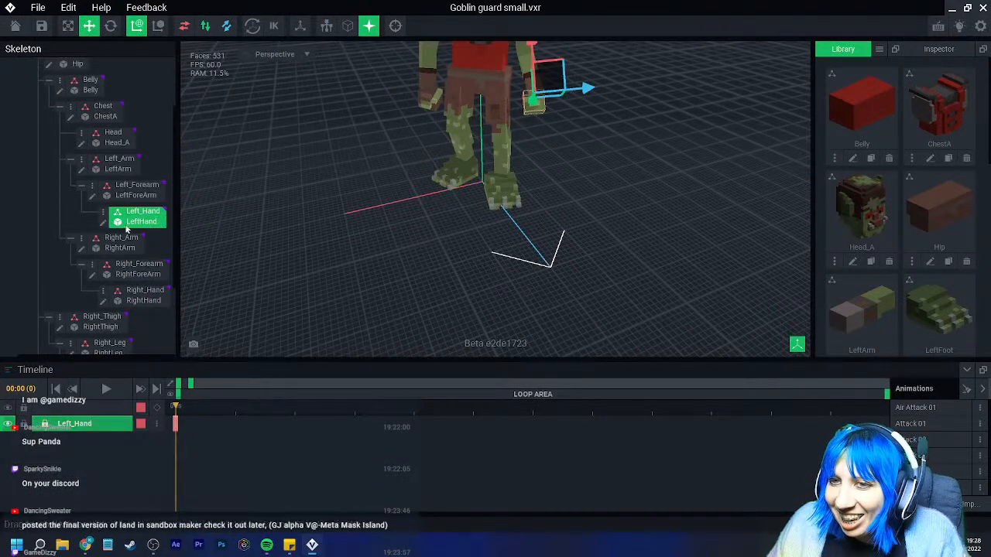
click(102, 224)
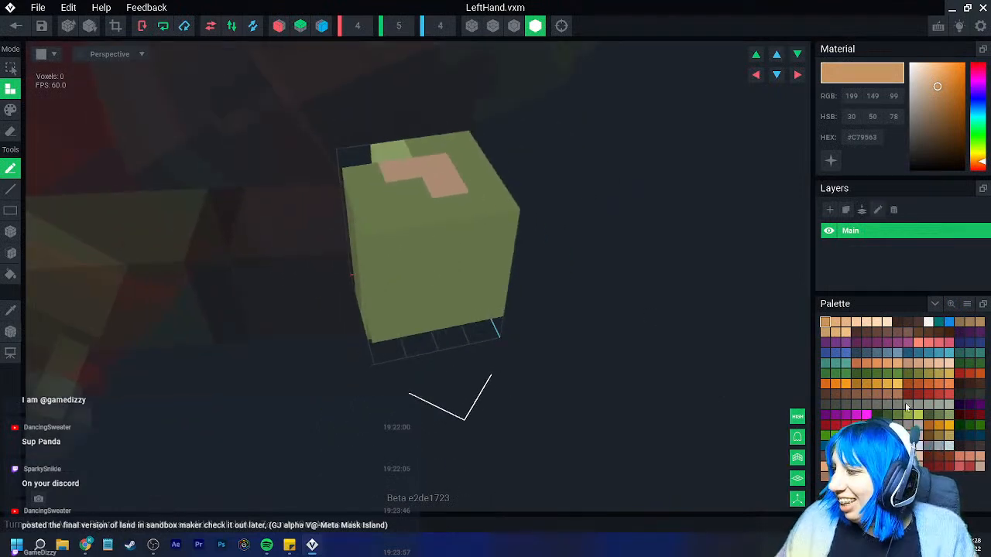
Start painting the left hand brown #5E463E on its inner faces with the Box tool
click(865, 455)
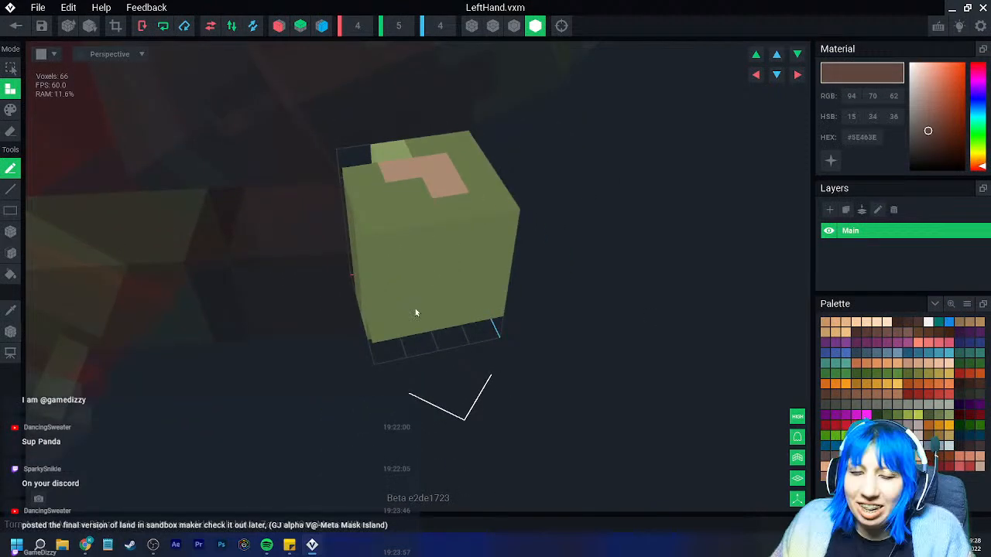
click(14, 242)
right_drag(394, 233, 446, 210)
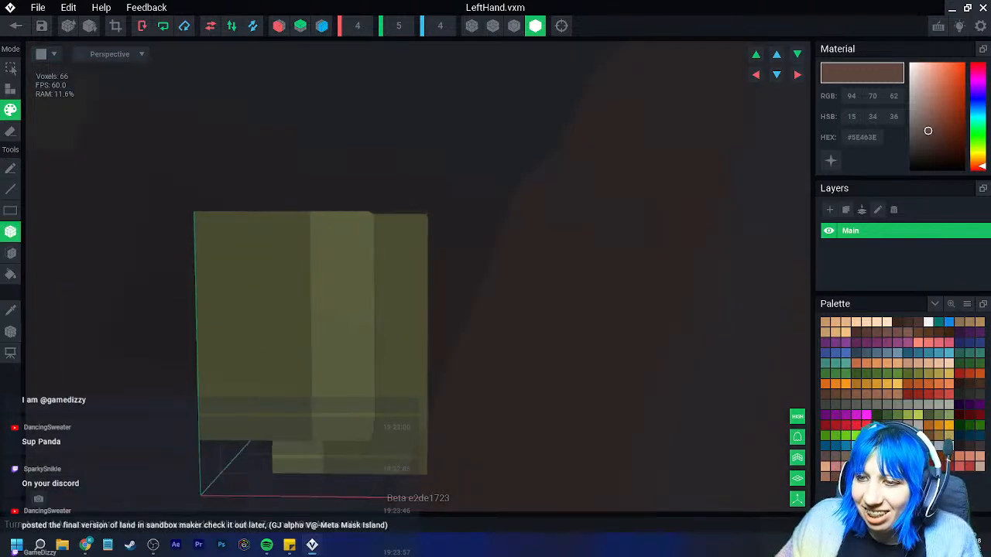
middle_drag(393, 232, 394, 152)
mouse_move(229, 179)
mouse_down()
mouse_move(246, 309)
mouse_move(276, 336)
mouse_up()
mouse_move(304, 303)
right_down()
mouse_move(292, 301)
mouse_move(305, 313)
right_up()
right_drag(390, 237, 471, 299)
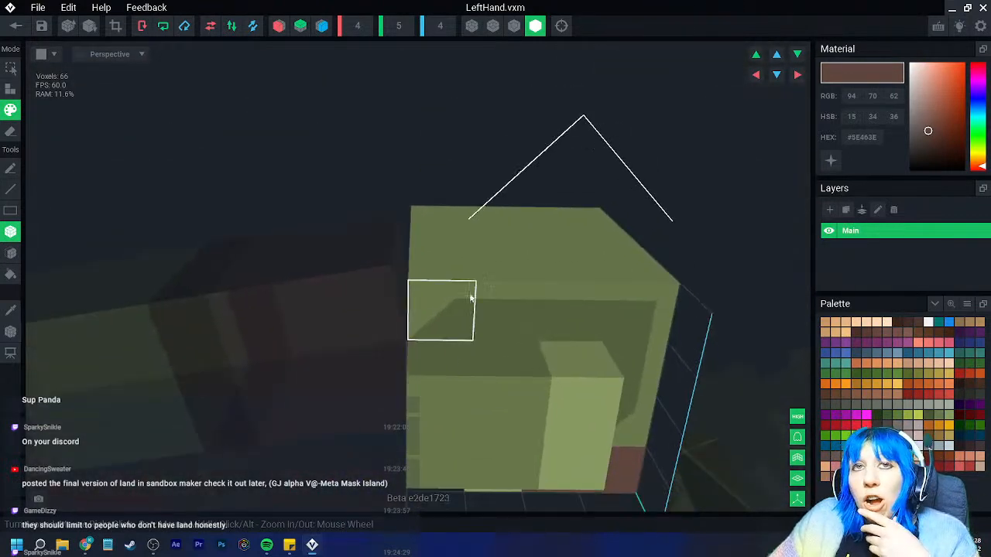
Switch to outlined-edge display and paint the left hand's remaining outer faces brown #5E463E
click(514, 26)
right_drag(514, 349, 457, 294)
mouse_move(437, 357)
mouse_down()
mouse_move(463, 379)
mouse_move(448, 381)
mouse_up()
mouse_move(457, 371)
right_down()
mouse_move(472, 383)
mouse_move(487, 286)
right_up()
right_drag(374, 267, 476, 282)
mouse_move(475, 283)
mouse_down()
mouse_move(437, 93)
mouse_move(480, 157)
mouse_up()
right_drag(462, 164, 461, 165)
drag(462, 164, 524, 334)
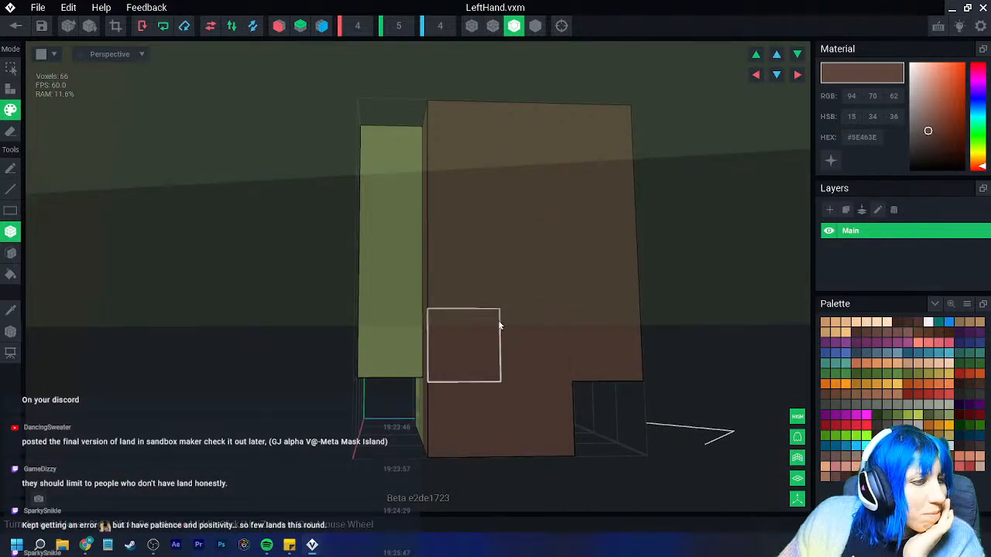
right_drag(491, 324, 419, 363)
scroll(438, 367, down, 2)
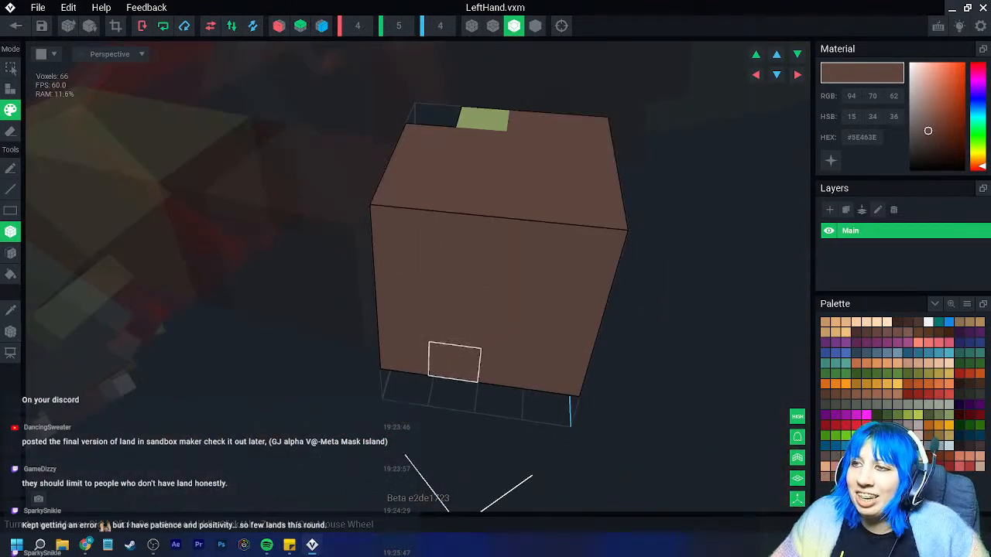
Sample skin green #68784C and paint the fingertip edge of the left hand's brown glove with it
middle_drag(438, 367, 224, 294)
right_drag(369, 291, 369, 289)
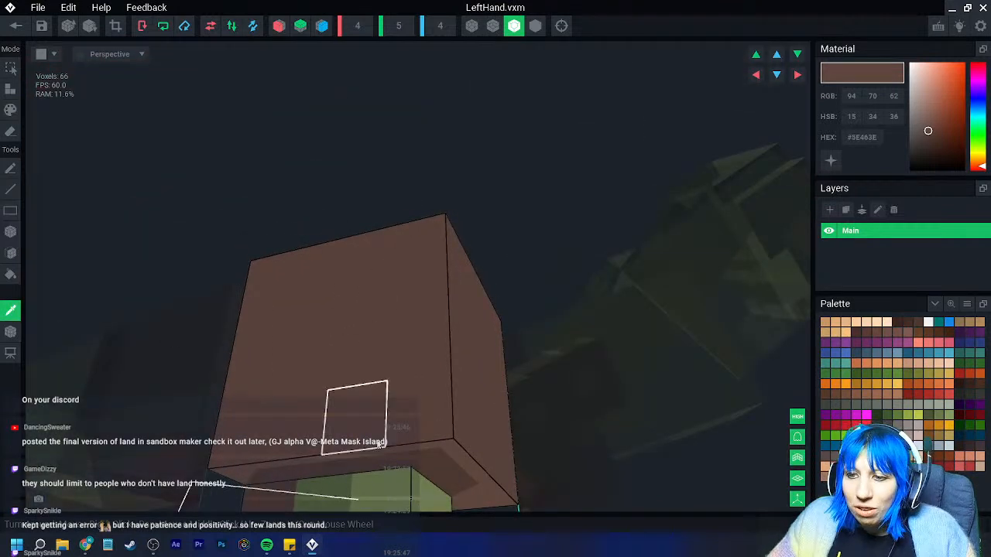
click(337, 495)
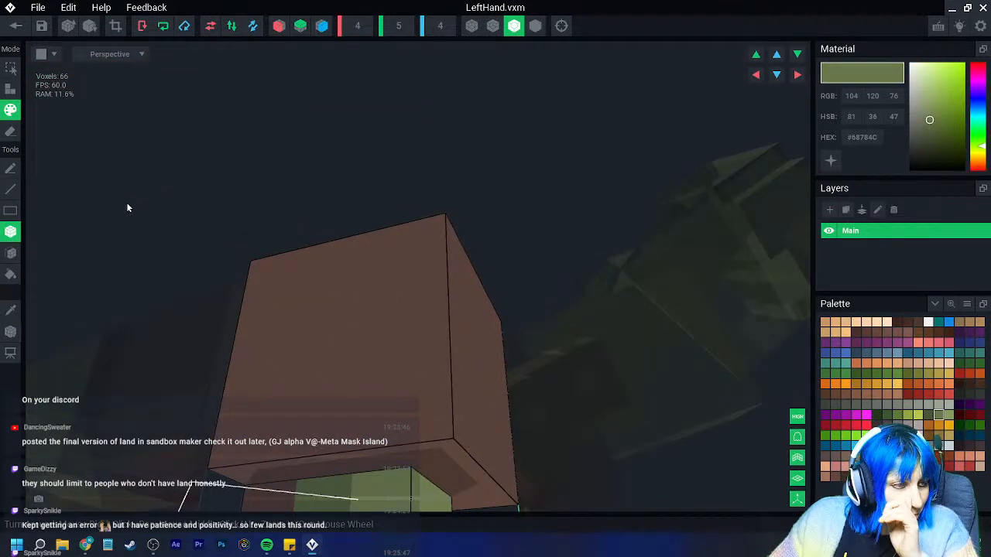
drag(415, 249, 429, 407)
scroll(396, 362, down, 3)
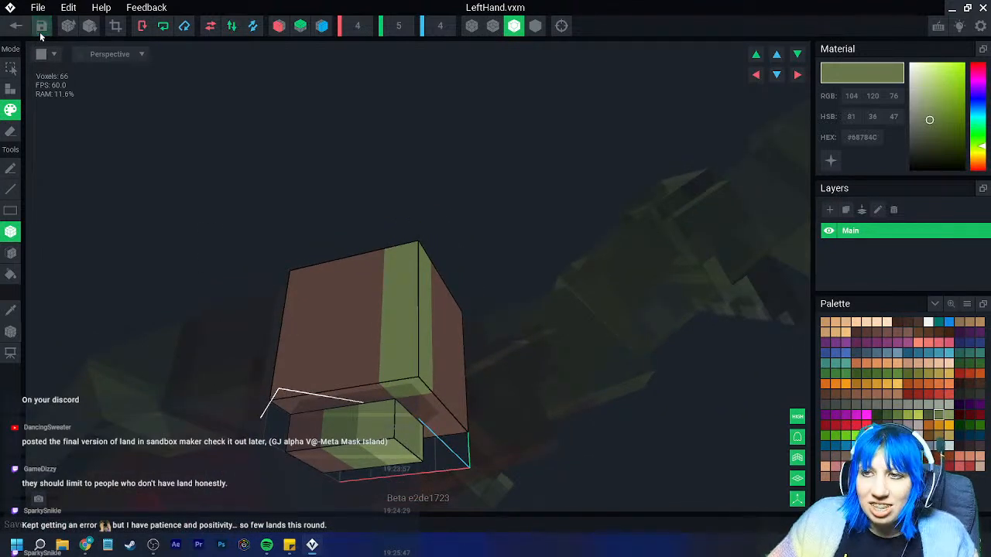
Save and close the left hand model, then check both gloves on the guard rig
click(15, 25)
click(381, 196)
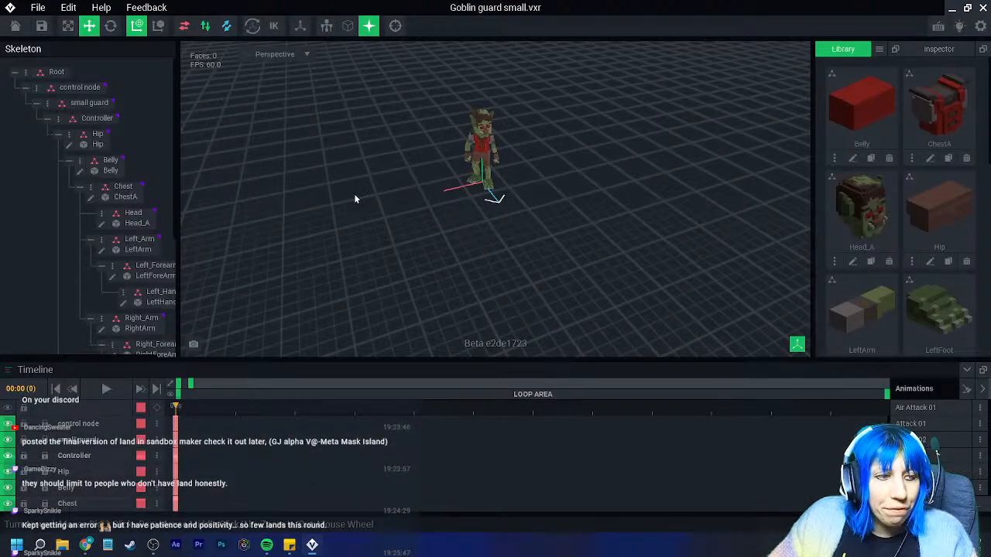
right_drag(487, 177, 511, 95)
scroll(512, 97, up, 5)
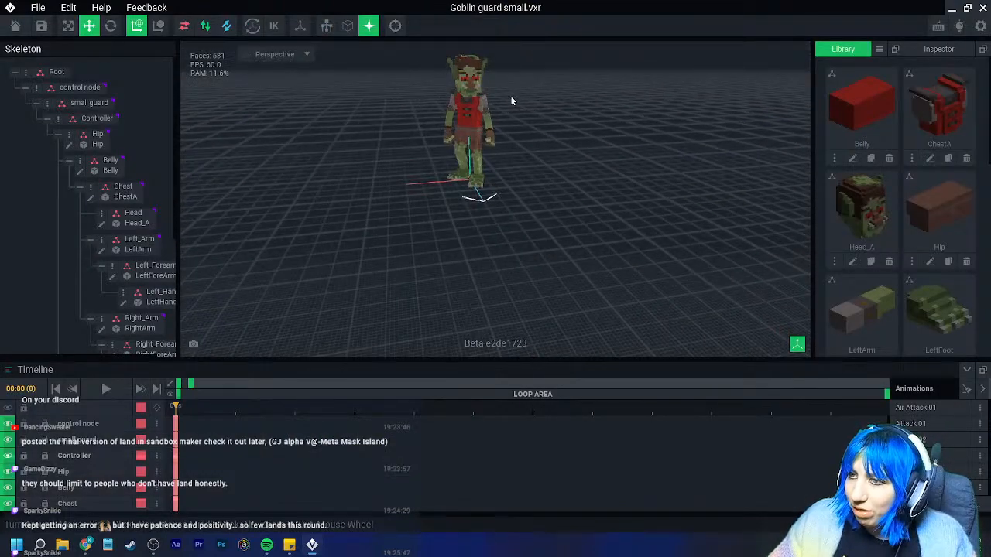
scroll(500, 117, up, 2)
middle_drag(497, 115, 491, 144)
right_drag(451, 194, 452, 195)
click(336, 124)
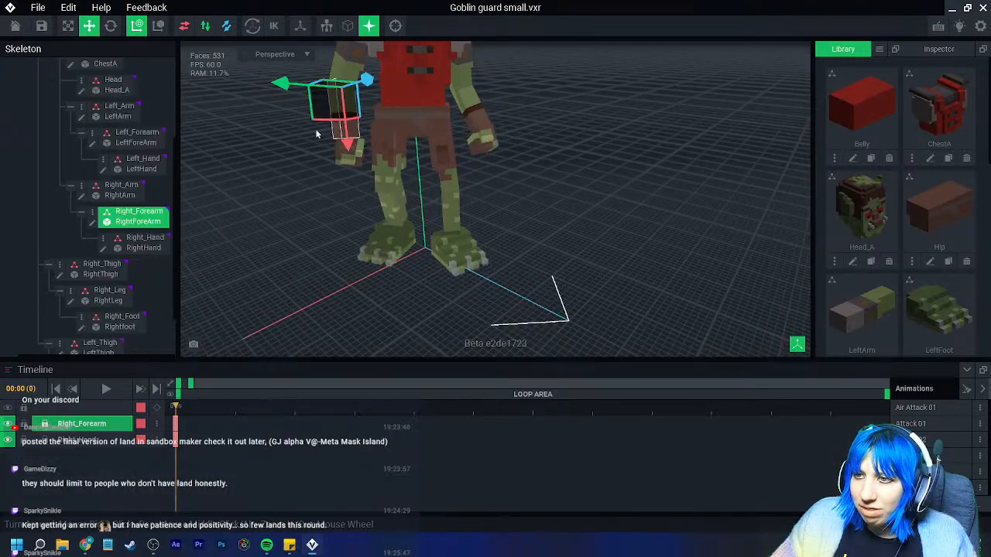
click(98, 226)
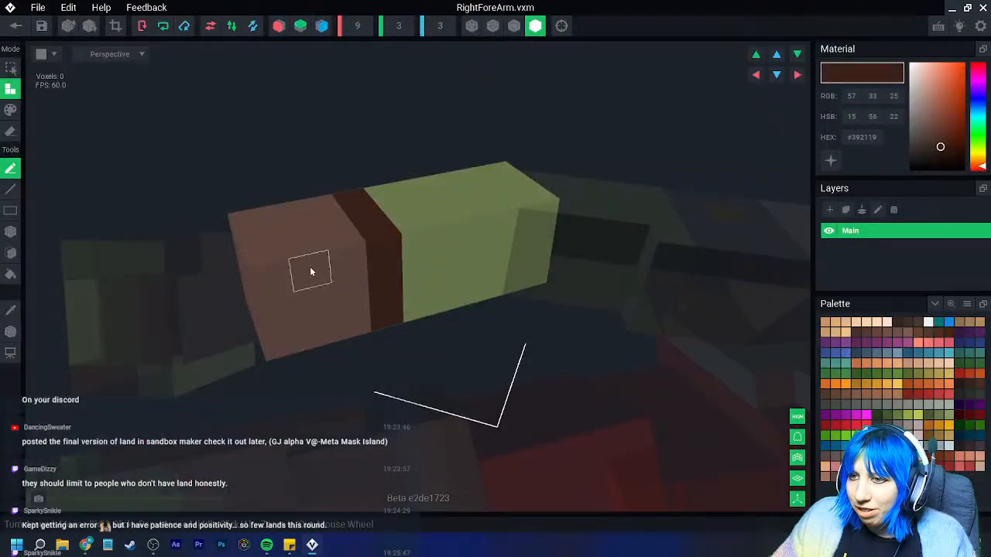
click(16, 25)
click(414, 199)
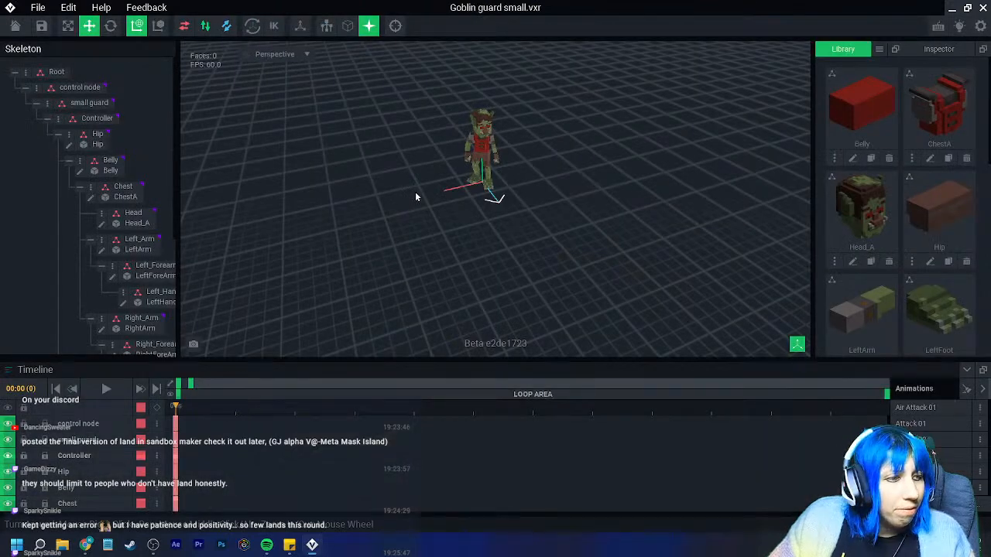
Inspect the guard's arms and legs in the rig, then open the RightThigh model
scroll(448, 242, up, 6)
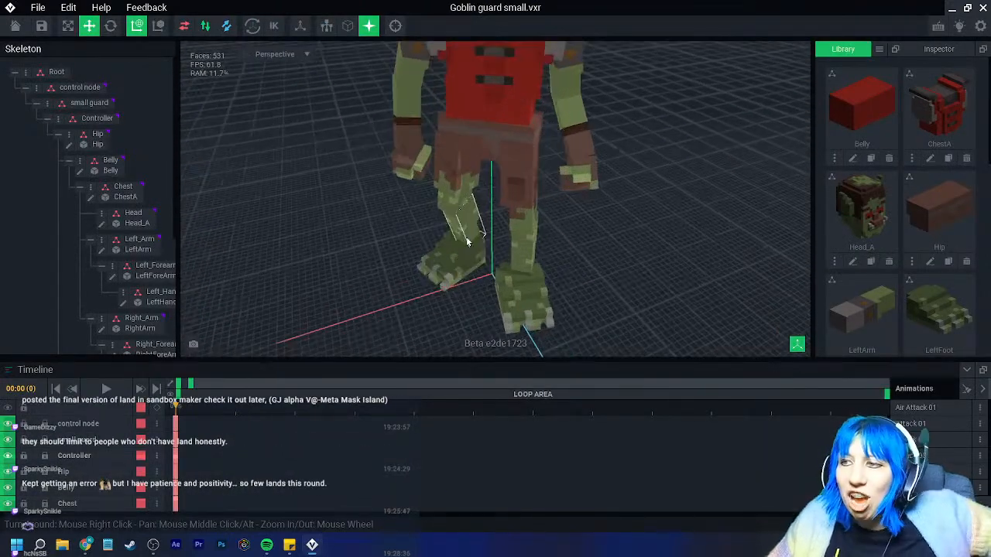
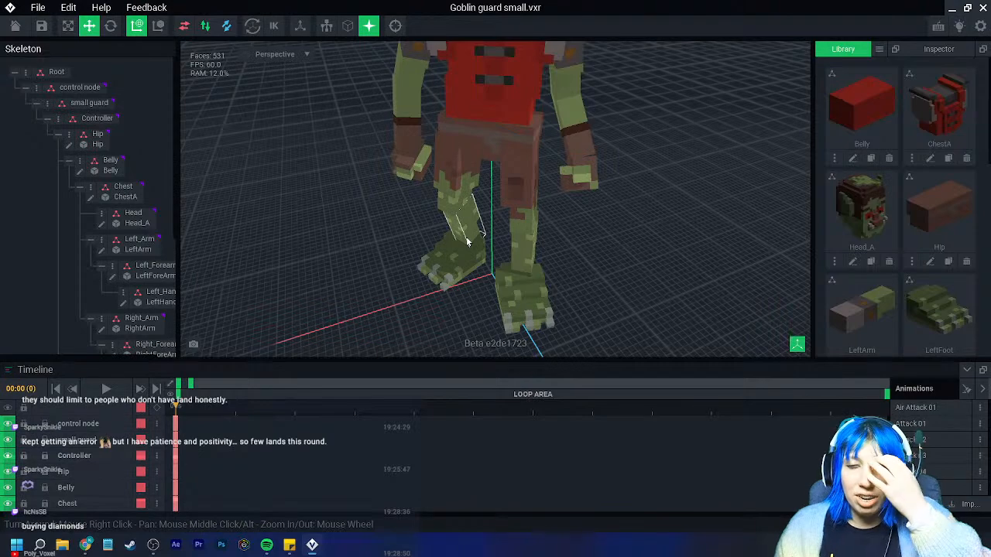
right_drag(466, 232, 512, 229)
scroll(505, 197, up, 2)
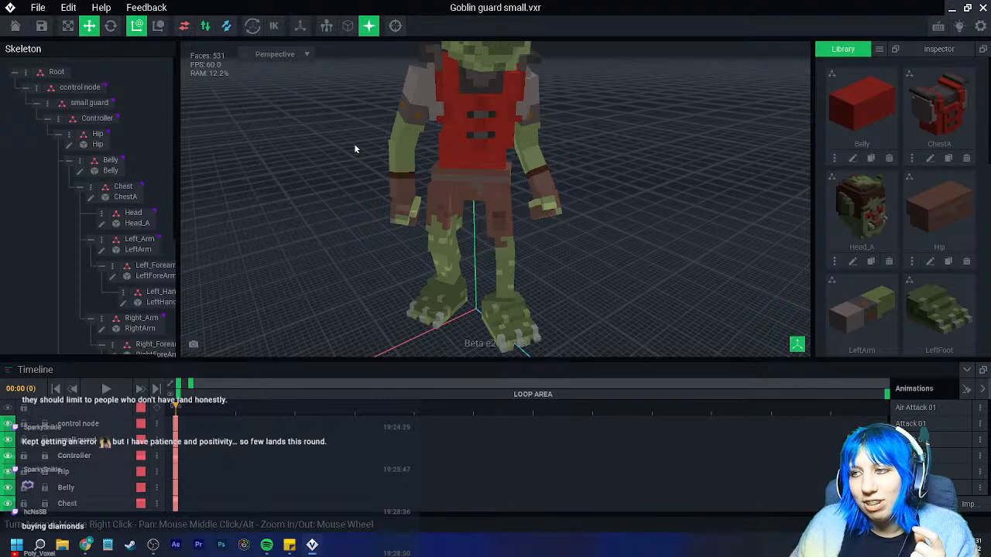
scroll(492, 221, up, 5)
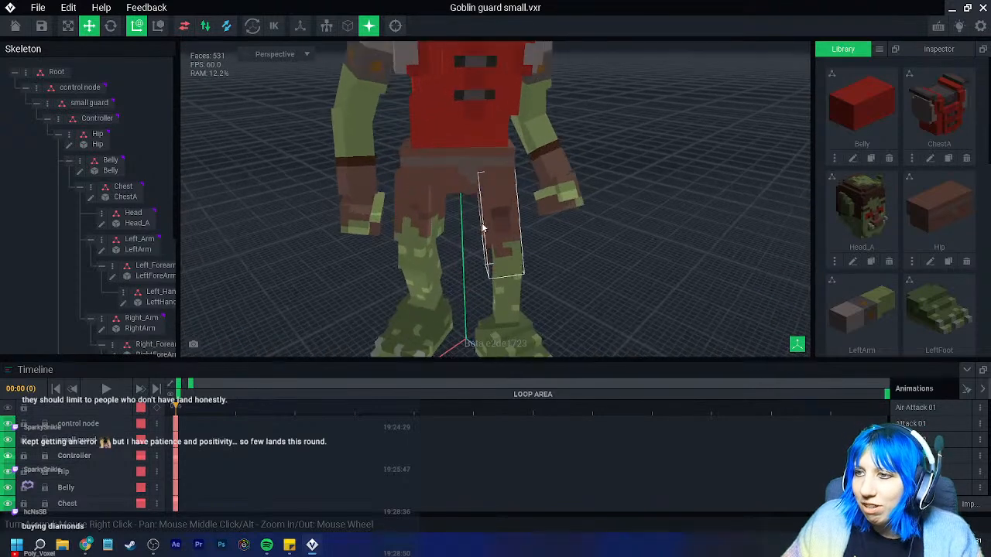
click(416, 221)
click(80, 224)
mouse_move(431, 254)
right_down()
mouse_move(353, 281)
mouse_move(385, 283)
mouse_move(109, 247)
right_up()
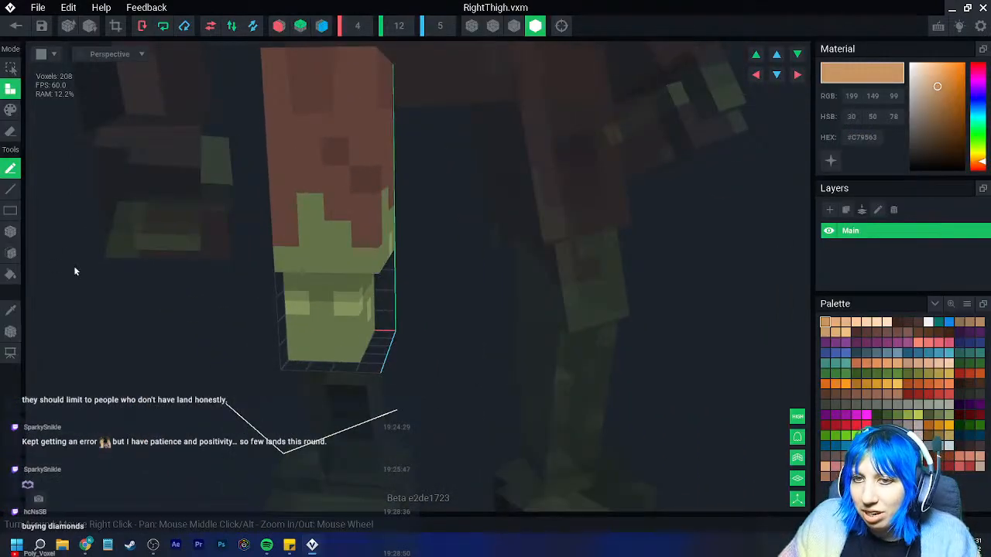
Paint a two-voxel-high dark grey #363131 band across the front of the right thigh's ragged trouser hem
click(879, 424)
click(11, 109)
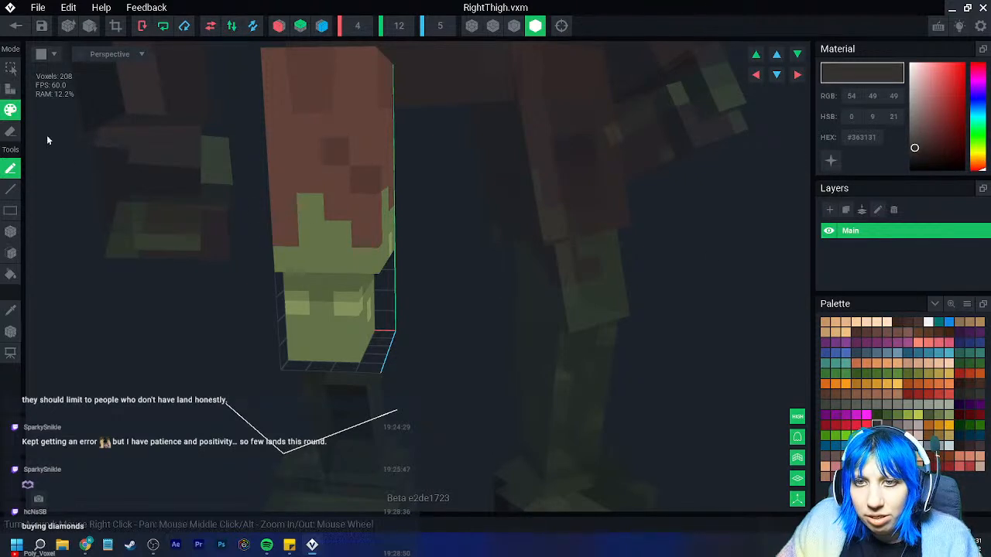
mouse_move(300, 217)
mouse_down()
mouse_move(284, 230)
mouse_move(369, 265)
mouse_up()
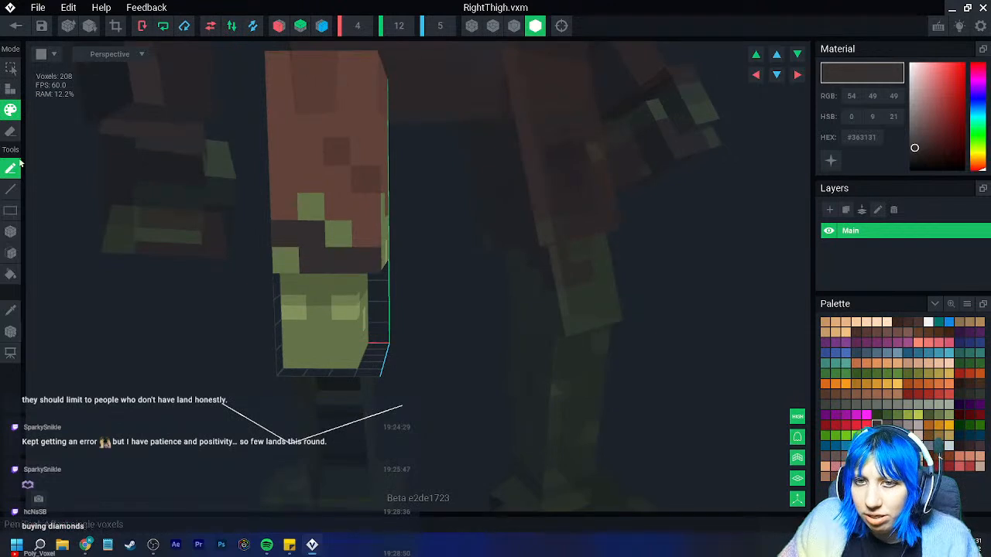
click(11, 232)
right_drag(365, 258, 338, 264)
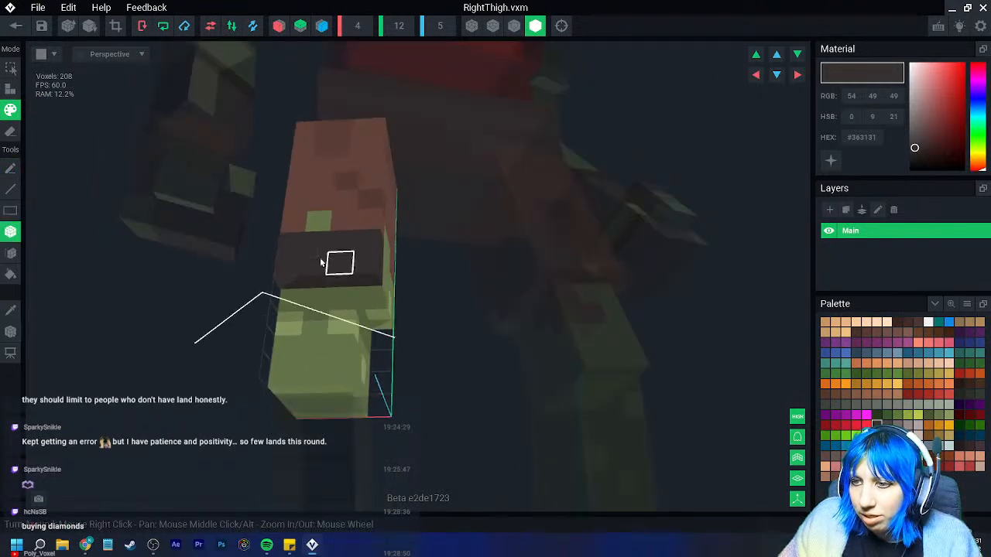
Extend the dark grey knee pad downward by adding two rows of four #363131 voxels beneath the painted band
click(10, 89)
drag(293, 284, 361, 284)
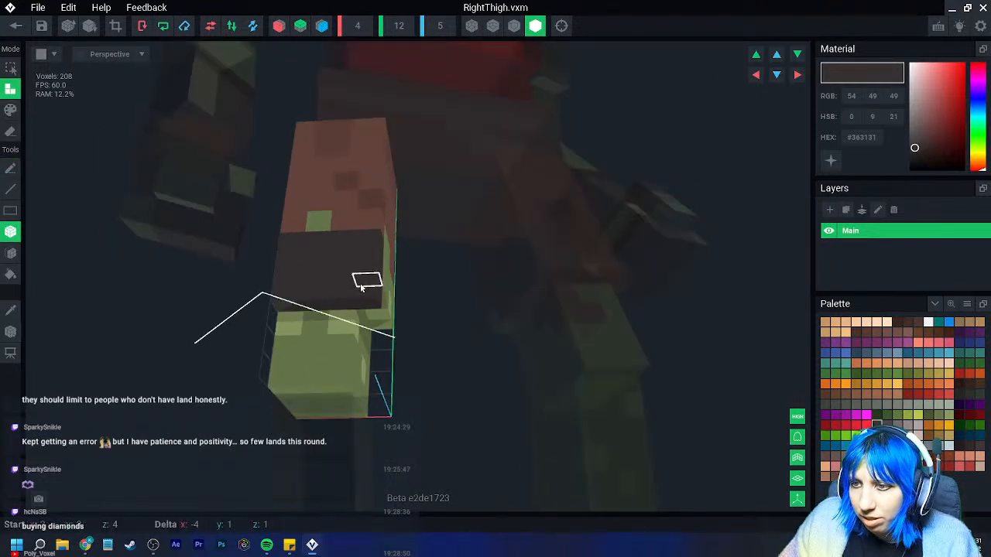
drag(287, 307, 367, 308)
right_drag(367, 309, 319, 302)
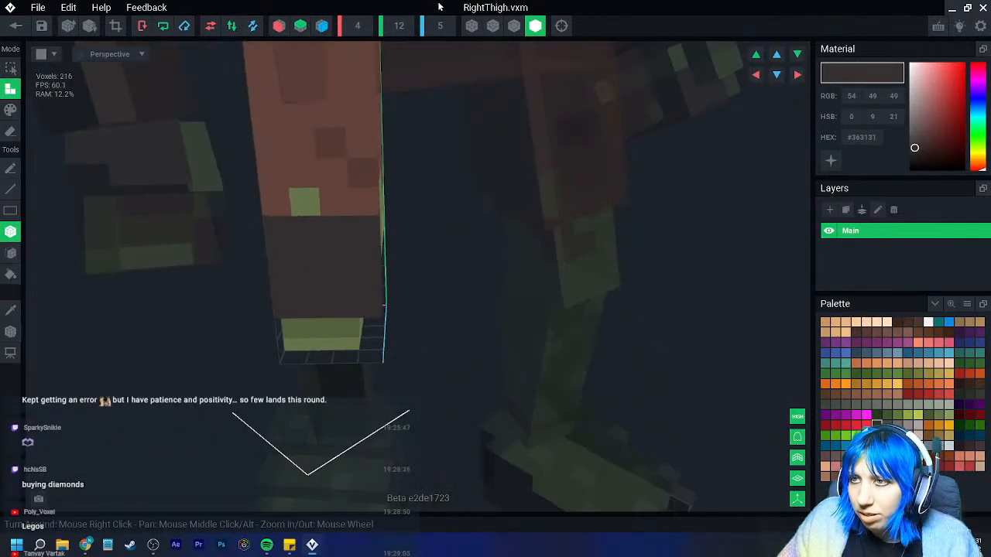
Set the right thigh's volume depth to 6 and add a protruding voxel at each lower corner of the knee pad
double_click(440, 27)
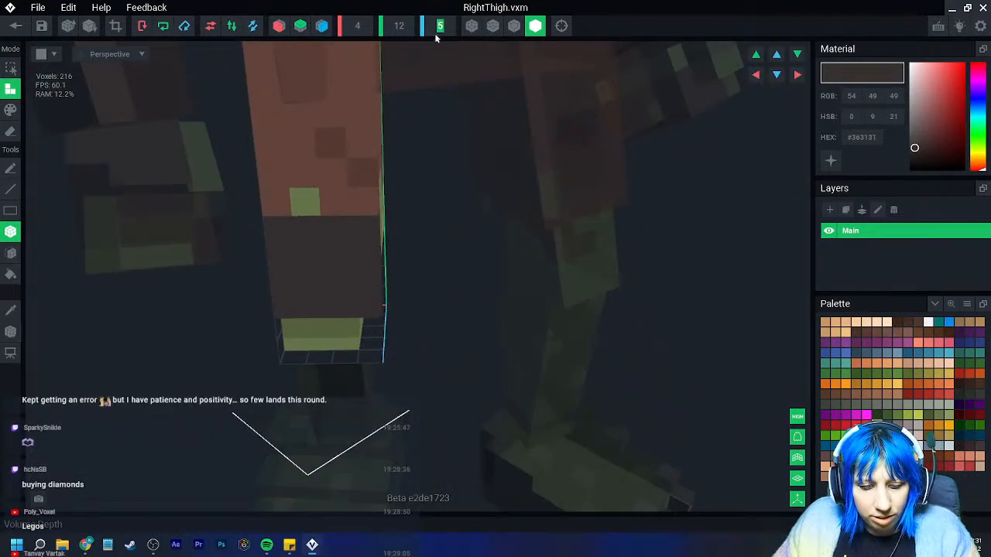
text(6)
key(Return)
right_drag(339, 309, 299, 301)
click(301, 302)
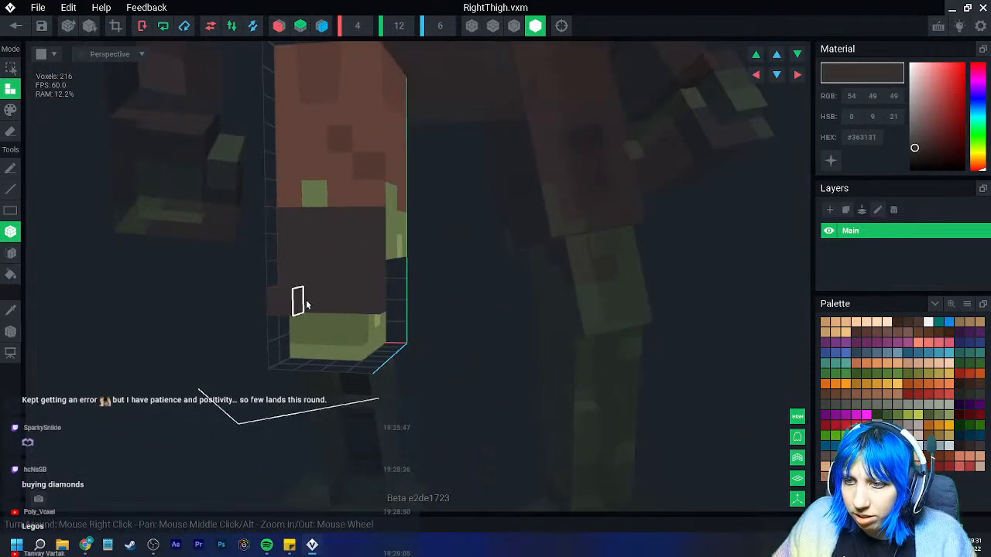
click(365, 303)
right_drag(340, 328, 347, 338)
scroll(347, 338, up, 1)
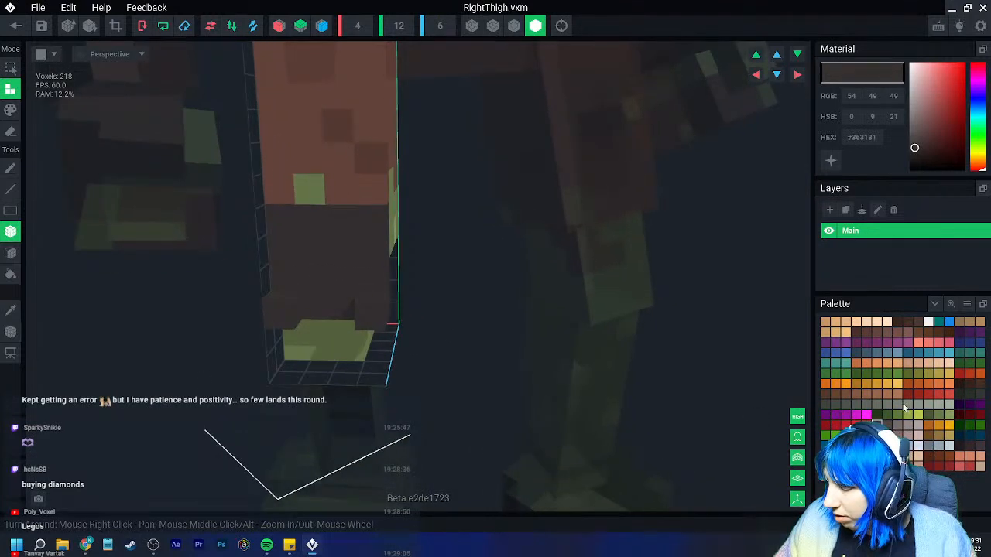
Paint the knee pad's two protruding corner voxels dark #34282B
click(928, 447)
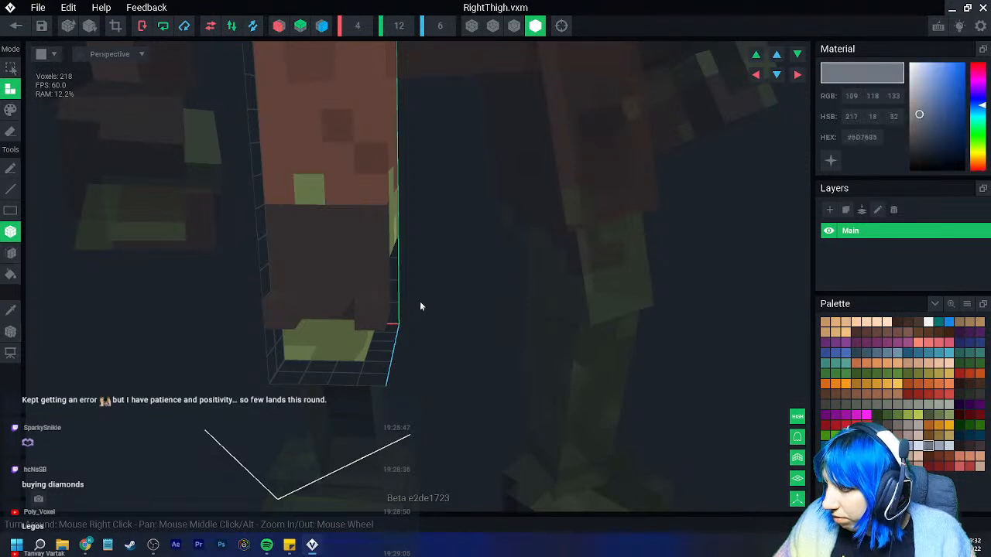
click(970, 446)
click(11, 110)
click(375, 318)
right_drag(351, 305, 361, 309)
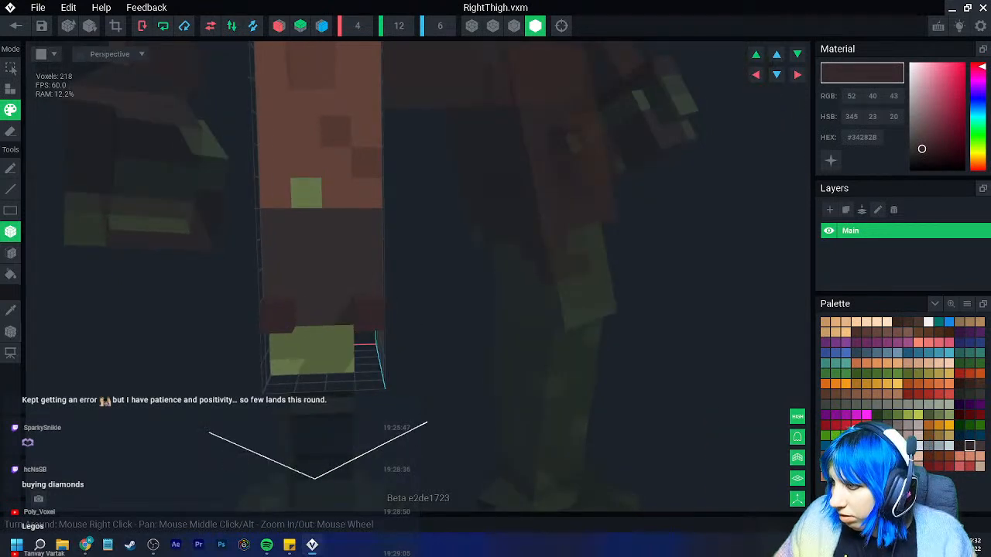
Recolor the front face of the right knee pad lighter grey #4C4646 with the Face tool
click(887, 425)
click(11, 254)
click(306, 254)
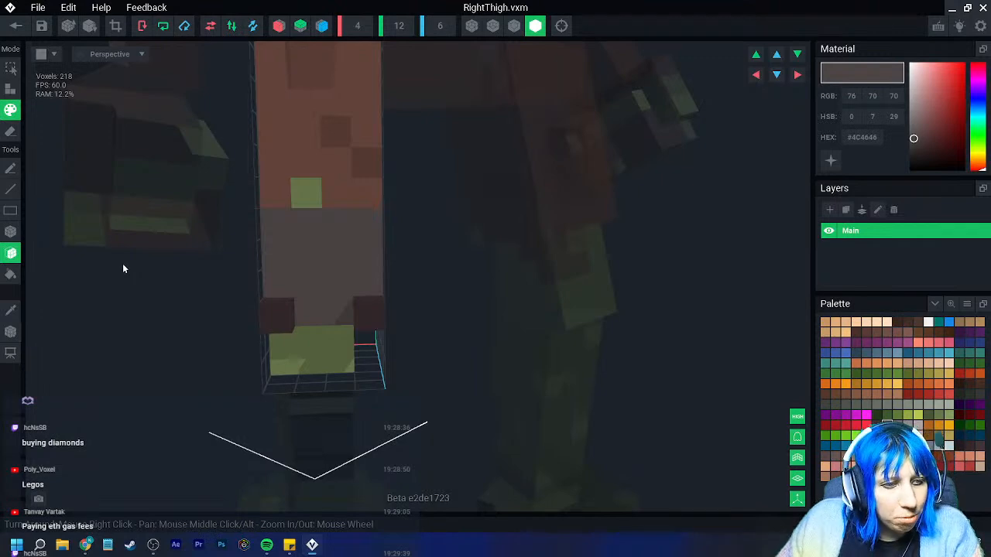
right_drag(122, 269, 224, 282)
scroll(224, 281, up, 2)
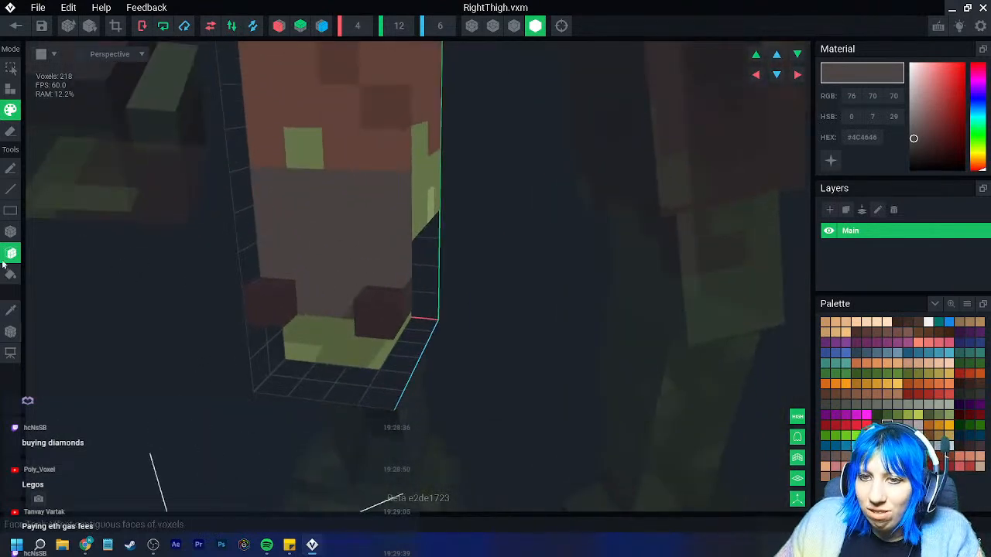
Paint the two-row knee pad band grey #4C4646 around the sides and back of the right thigh
click(12, 310)
click(305, 241)
right_drag(305, 241, 320, 234)
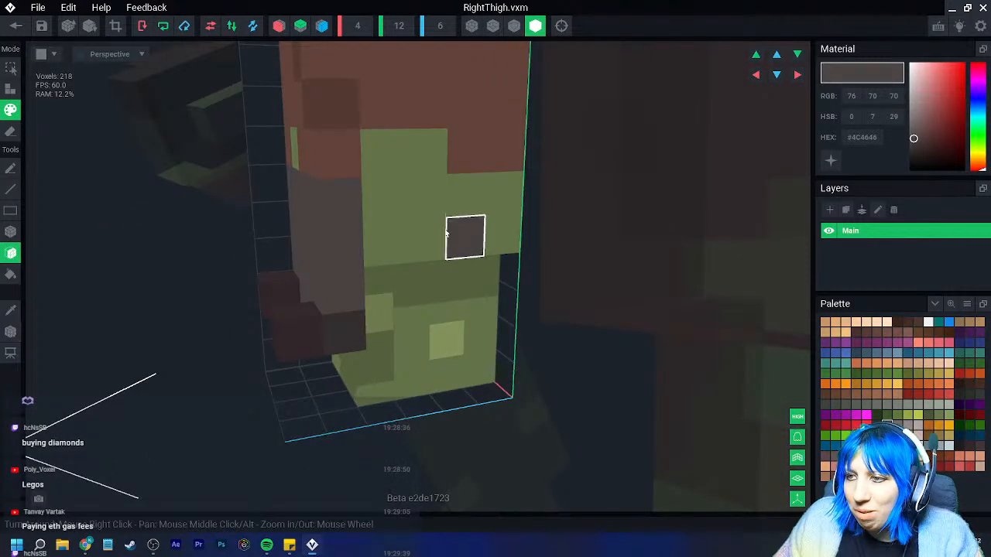
click(10, 232)
right_drag(482, 244, 546, 217)
right_drag(648, 252, 427, 237)
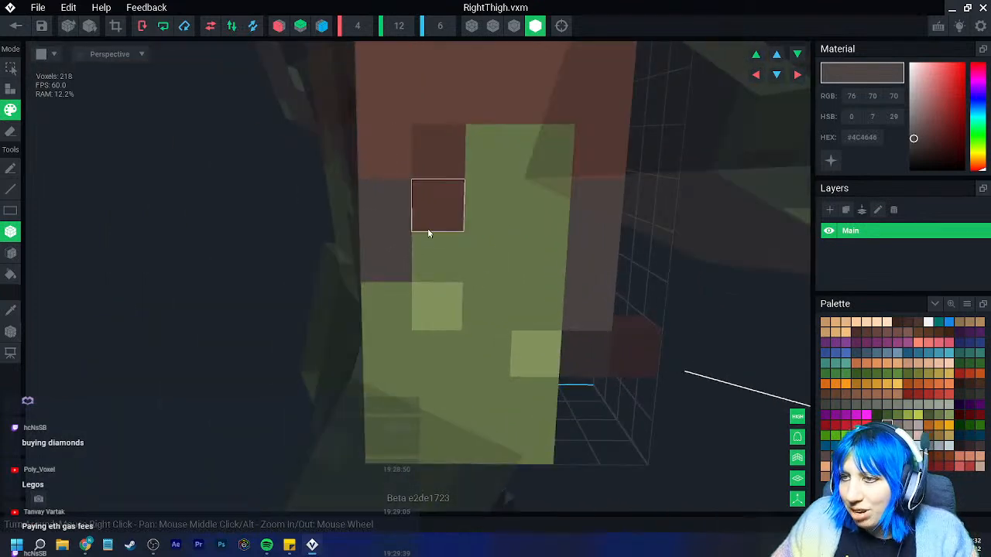
right_drag(540, 263, 531, 316)
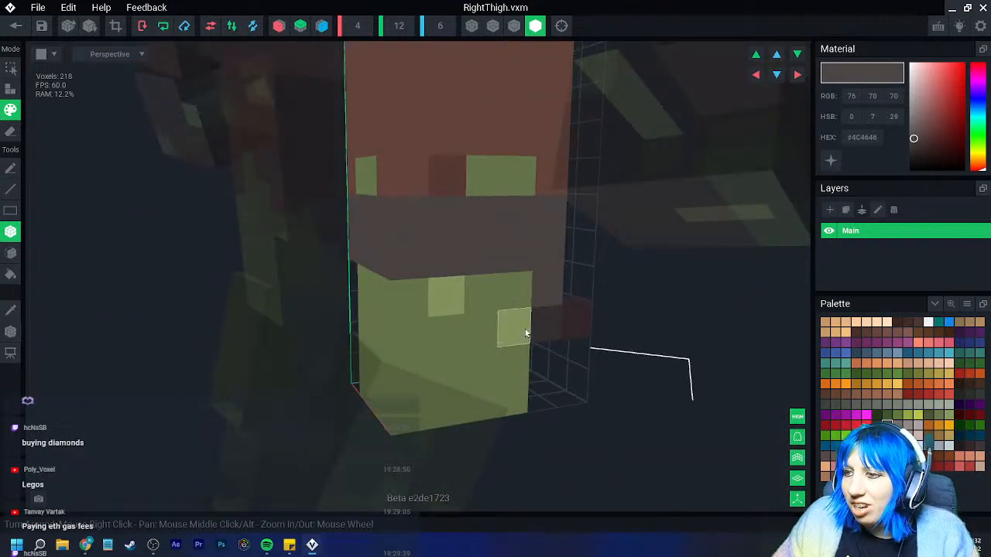
right_drag(443, 332, 559, 377)
scroll(558, 377, down, 3)
right_drag(497, 399, 491, 349)
Add a row of four grey #4C4646 voxels as a lower strap along the thigh's side
click(10, 88)
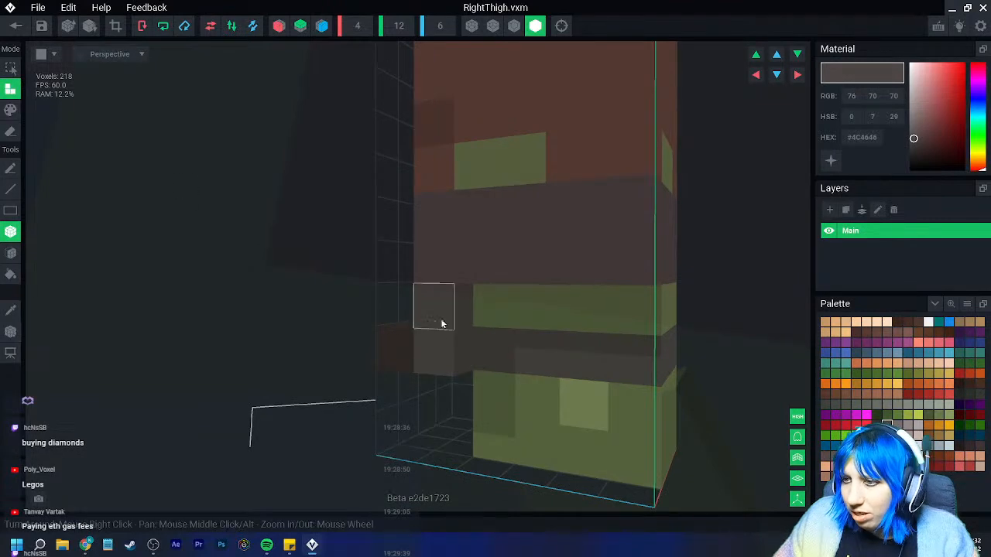
right_drag(628, 359, 644, 403)
click(643, 402)
right_drag(643, 402, 643, 403)
scroll(652, 412, down, 5)
scroll(647, 416, up, 6)
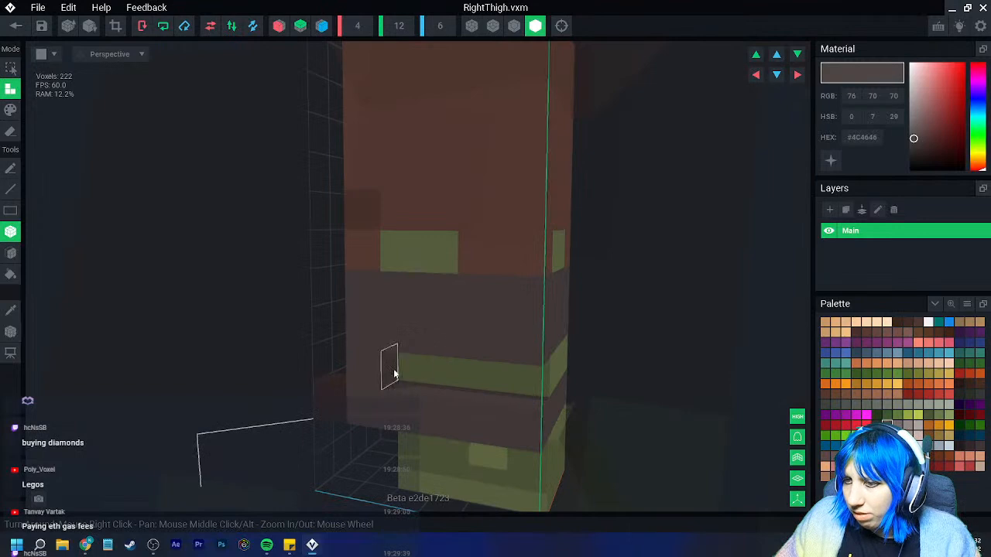
Try to fill the gap between the upper and lower knee pad straps with grey voxels
drag(394, 374, 514, 382)
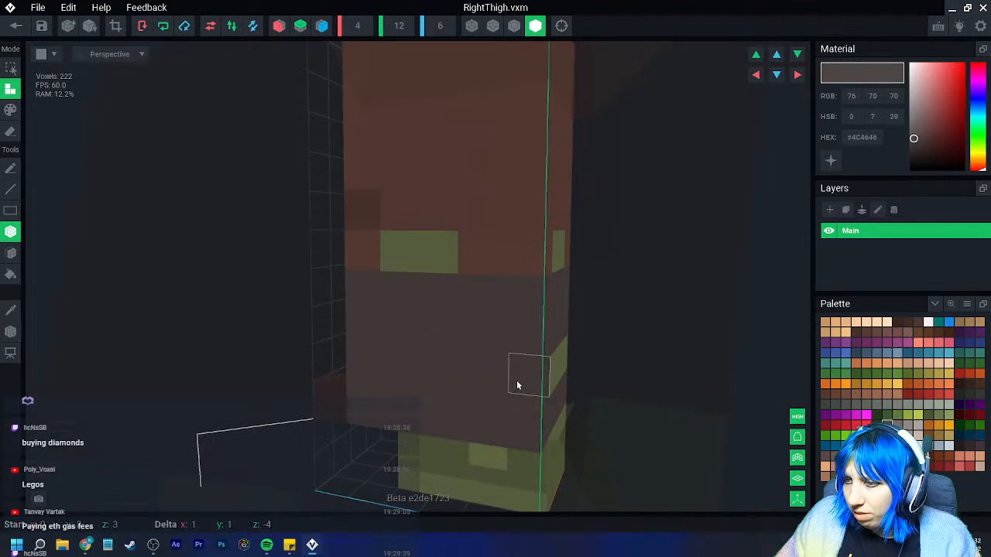
right_drag(510, 395, 510, 395)
right_drag(571, 414, 469, 395)
scroll(586, 423, up, 2)
key(ctrl+z)
Sample the skin green #68784C and fill the gap between the two knee pad straps with four green voxels
click(10, 310)
click(496, 392)
click(549, 409)
scroll(554, 415, down, 2)
scroll(542, 423, down, 2)
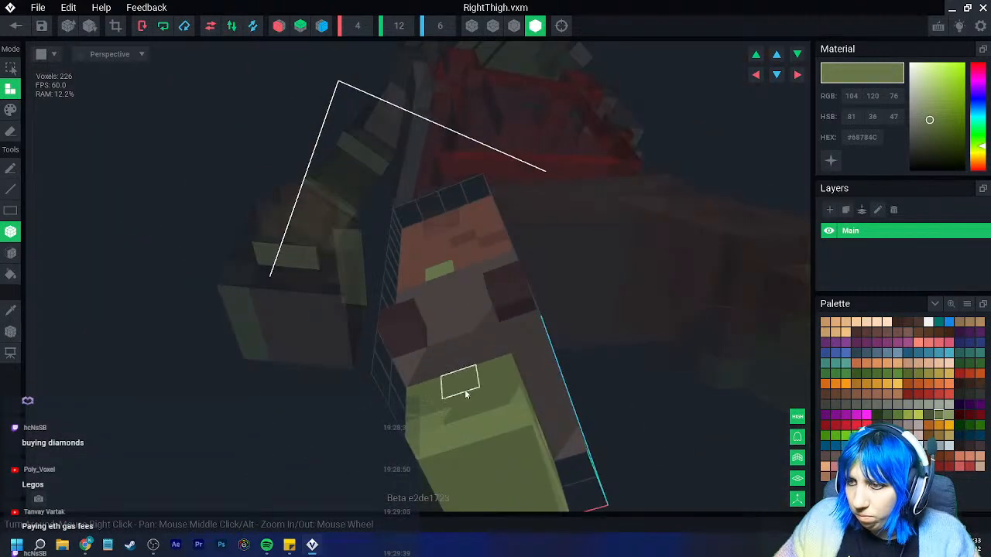
Sample the grey #4C4646 and add a row of four voxels along the knee pad's lower front edge
click(11, 310)
click(433, 357)
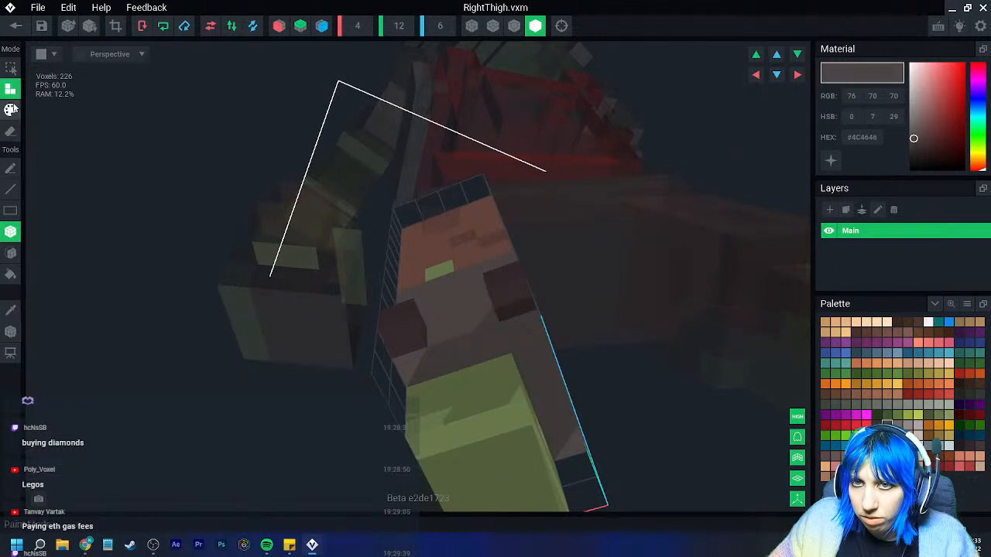
drag(416, 368, 511, 344)
right_drag(511, 343, 575, 359)
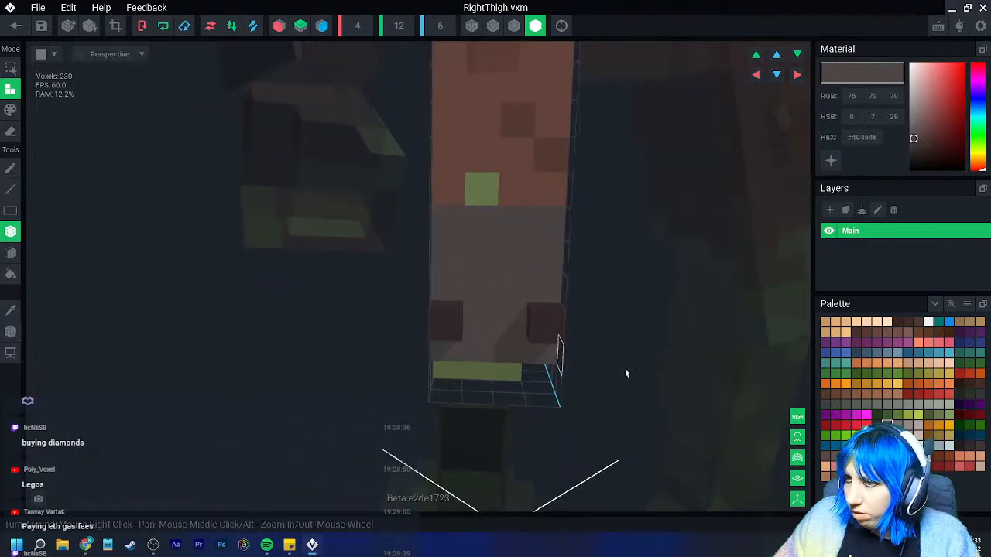
Paint a one-row dark grey #363131 band around the thigh directly above the knee pad
click(877, 425)
drag(453, 220, 542, 224)
right_drag(520, 244, 381, 210)
key(ctrl+z)
key(p)
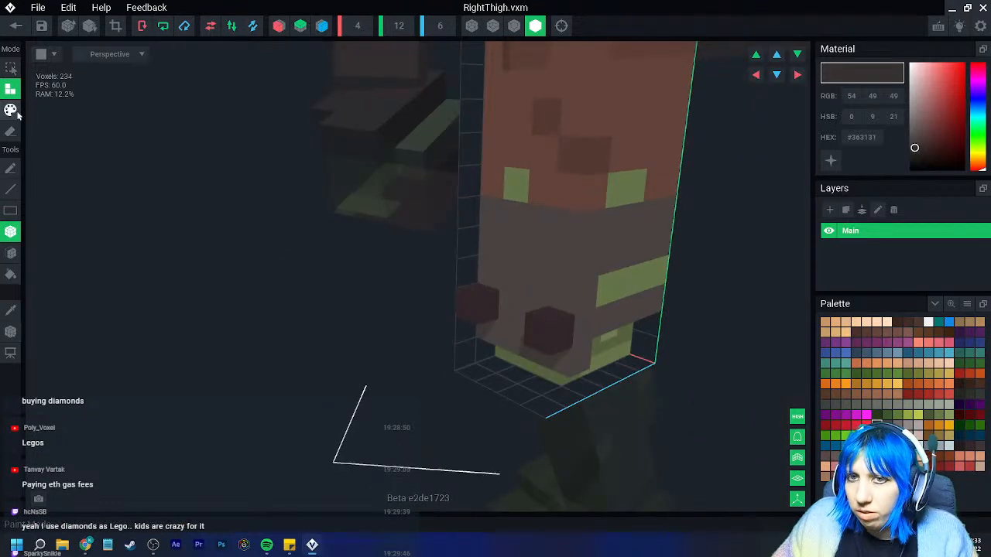
right_drag(560, 222, 539, 233)
drag(513, 211, 641, 219)
right_drag(641, 219, 573, 222)
middle_drag(584, 222, 442, 215)
drag(403, 215, 523, 214)
mouse_move(523, 214)
right_down()
mouse_move(449, 222)
mouse_move(601, 230)
mouse_move(617, 255)
right_up()
drag(617, 255, 613, 254)
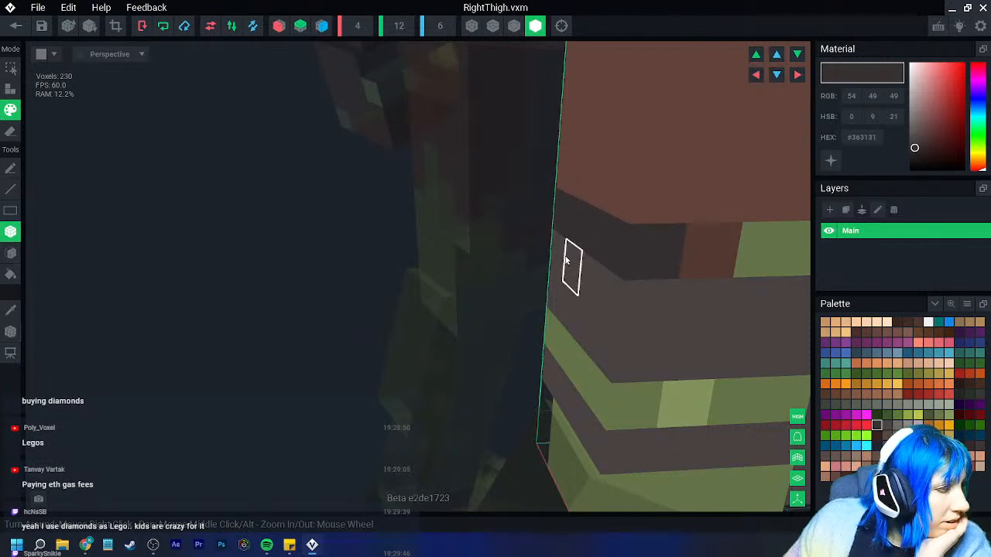
Paint the skin strip between the upper and lower knee pad straps darker green #475636
right_drag(553, 282, 562, 324)
right_drag(515, 399, 540, 441)
click(11, 311)
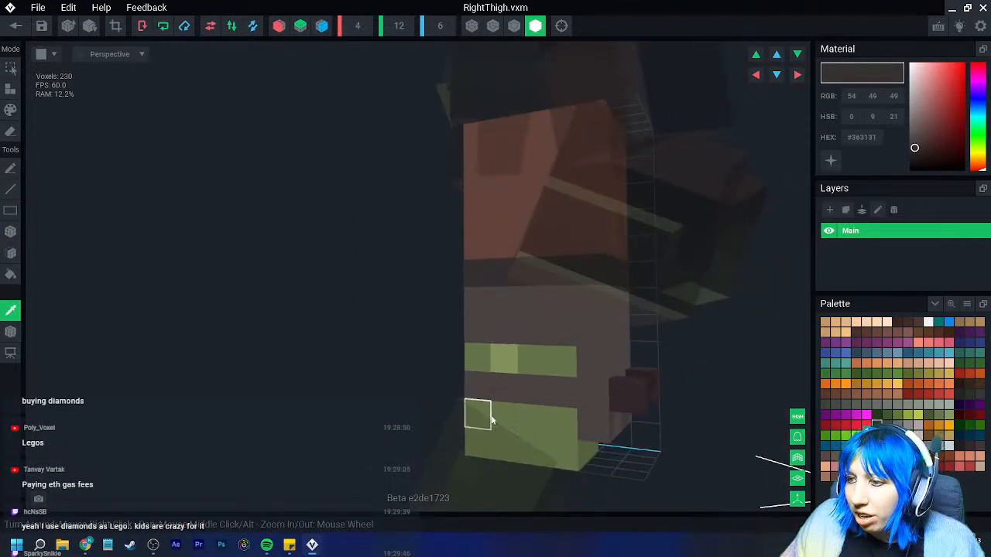
click(477, 423)
click(928, 415)
drag(562, 362, 474, 360)
right_drag(474, 360, 467, 360)
drag(459, 360, 423, 359)
right_drag(423, 359, 318, 354)
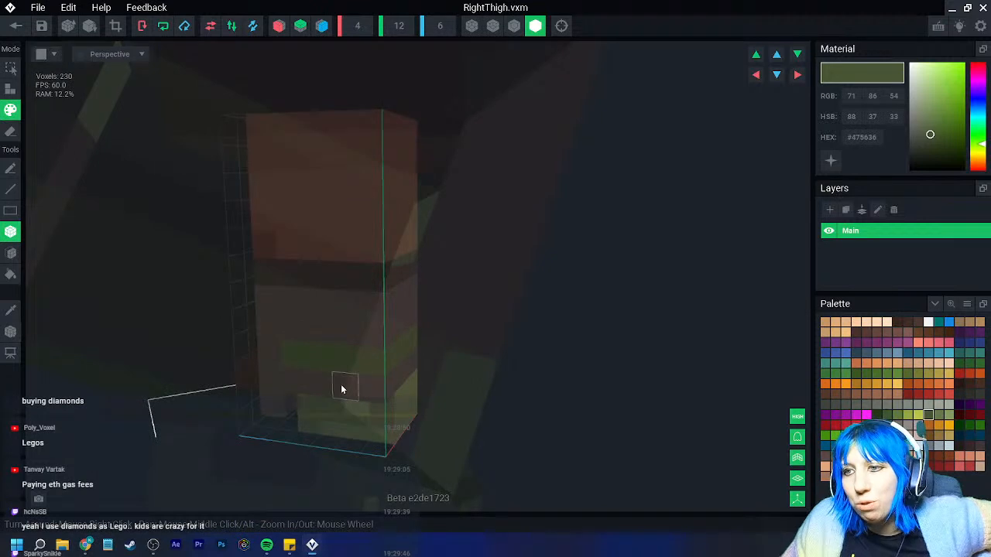
Save the right thigh model and return to the goblin guard rig
scroll(343, 389, down, 3)
right_drag(409, 402, 436, 388)
scroll(434, 391, down, 1)
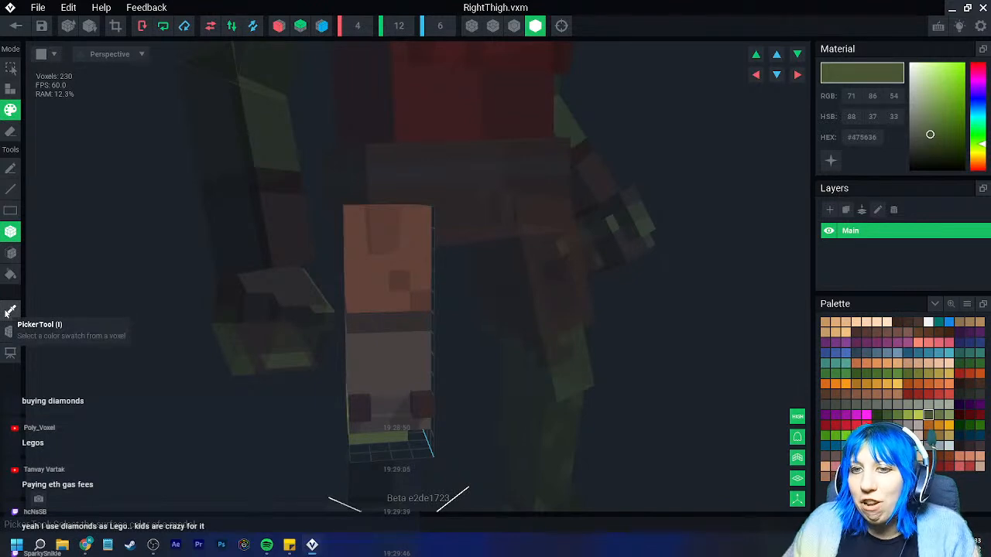
right_drag(456, 353, 356, 309)
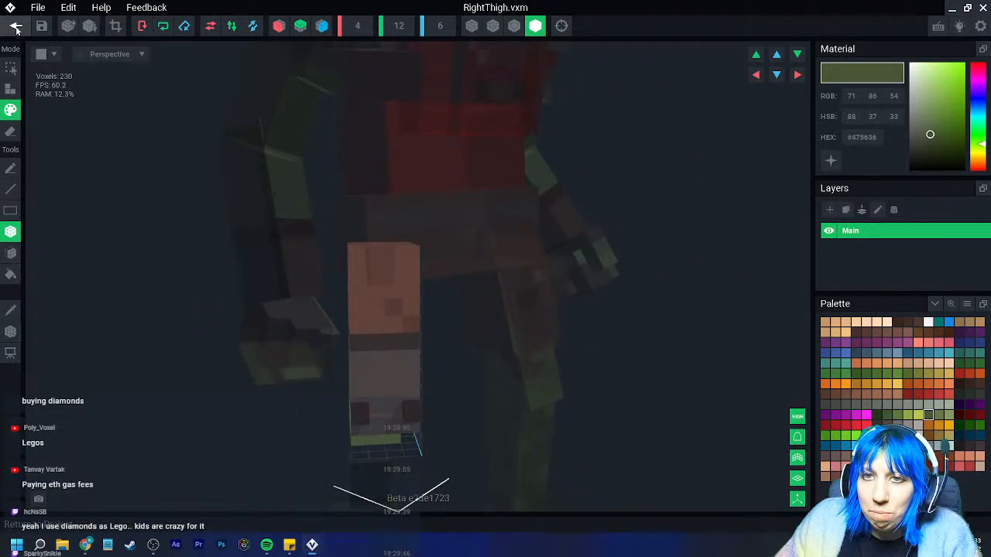
click(15, 26)
click(407, 203)
Select the goblin's right foot and open its model for voxel editing
right_drag(442, 206, 488, 228)
scroll(501, 225, up, 3)
click(355, 280)
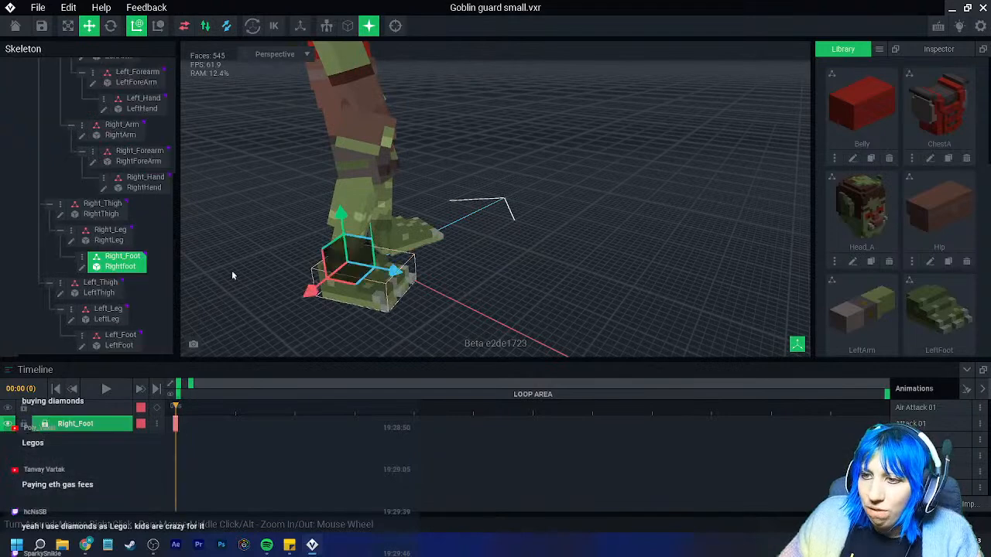
click(82, 267)
Paint the sole of the right foot brown #573B34 with the Face tool
right_drag(374, 315, 349, 347)
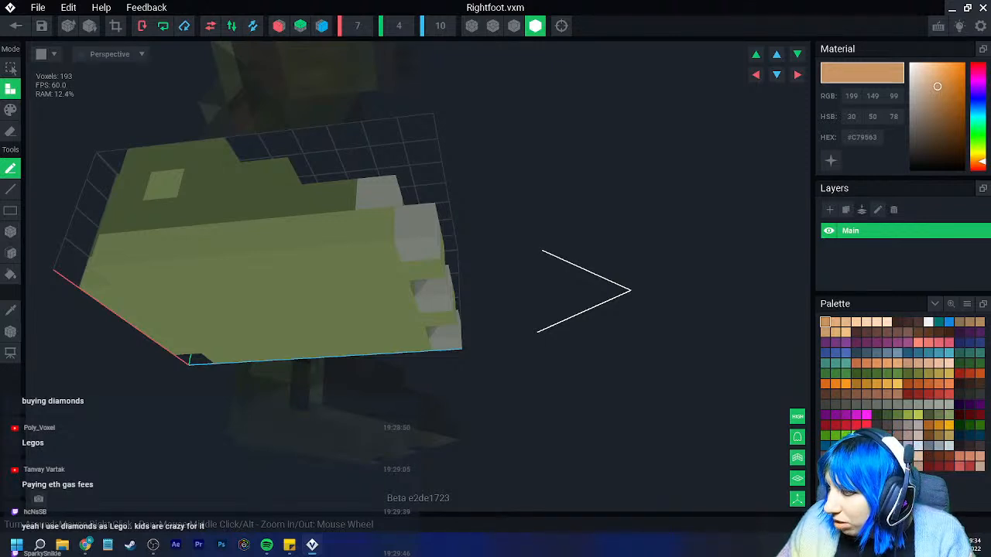
click(865, 336)
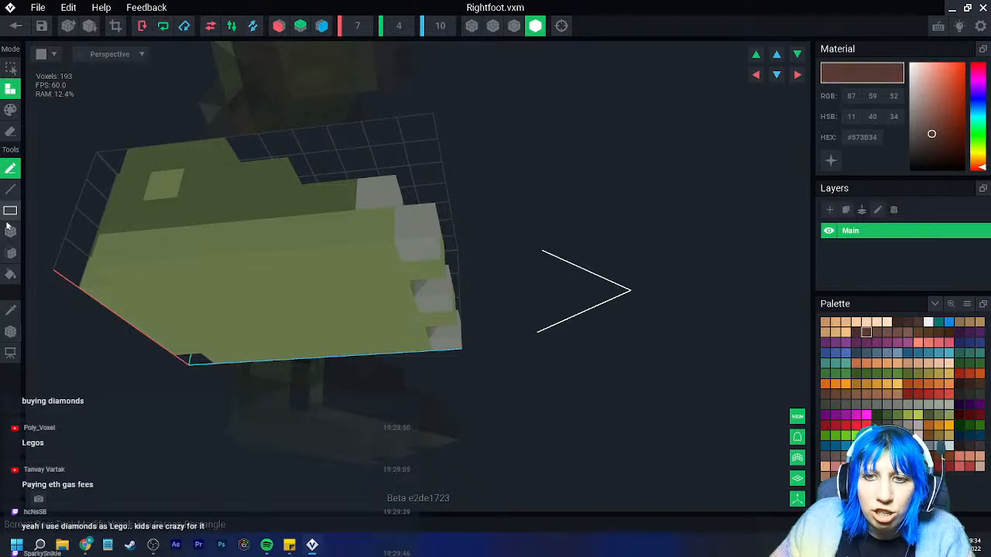
click(10, 112)
click(11, 252)
click(326, 297)
right_drag(343, 333, 343, 333)
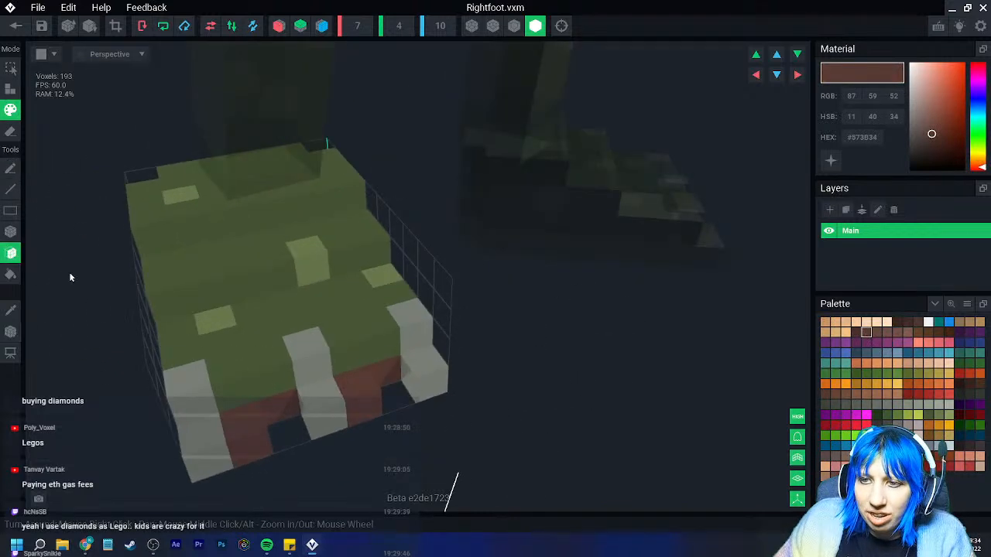
Show outlined edges and add a raised brown #573B34 strap running from between two toes back over the foot
click(10, 90)
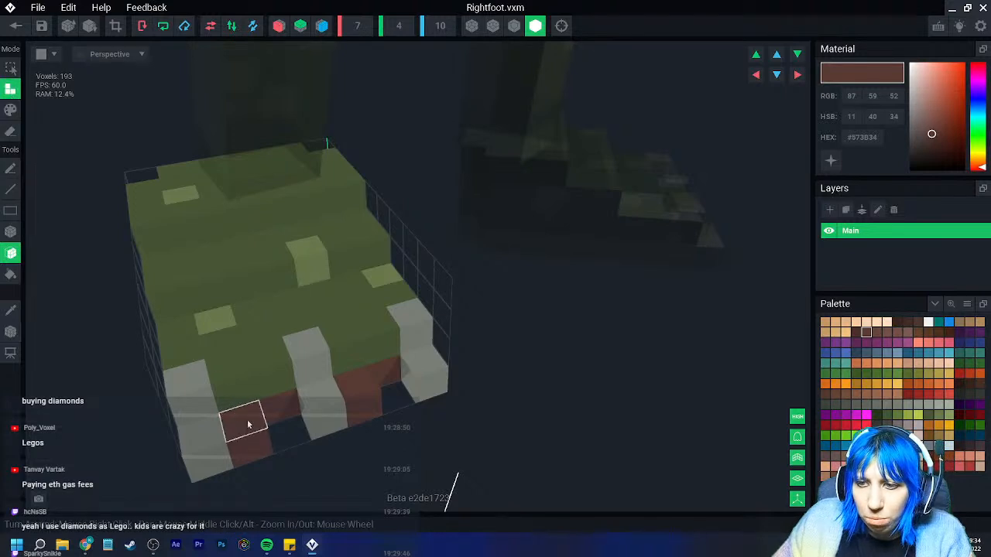
click(213, 319)
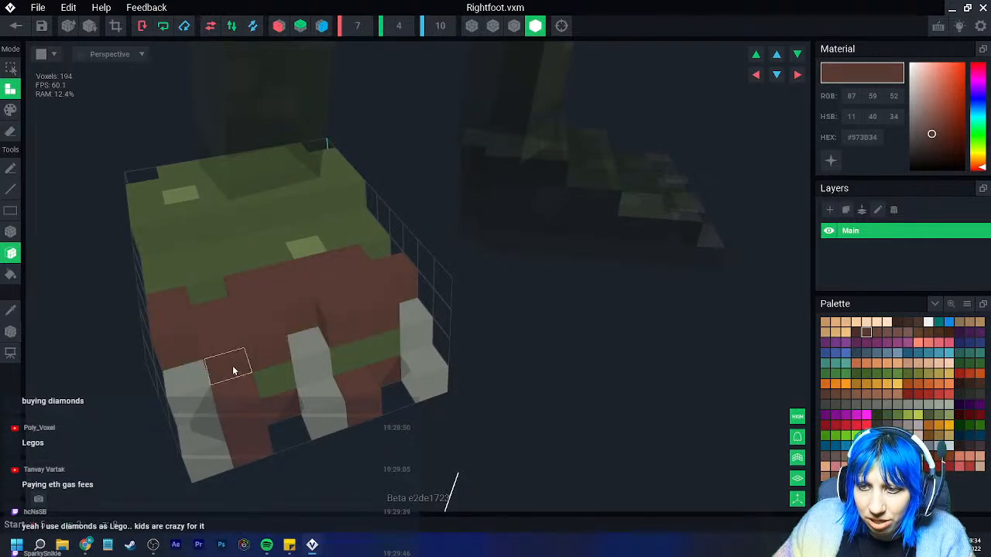
key(ctrl+z)
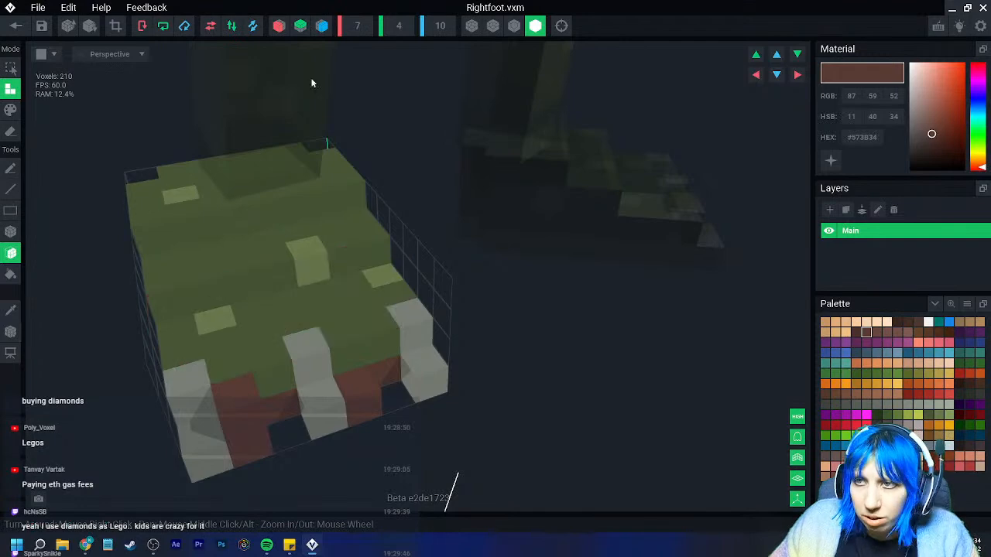
click(514, 27)
click(16, 233)
mouse_move(210, 299)
mouse_down()
mouse_move(223, 322)
mouse_move(228, 380)
mouse_up()
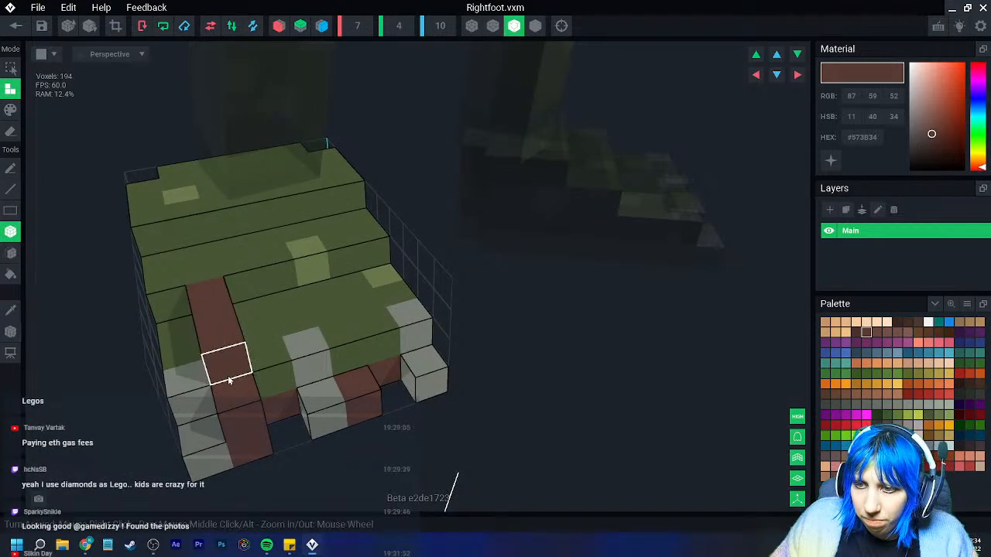
right_drag(228, 380, 204, 392)
middle_drag(204, 392, 334, 393)
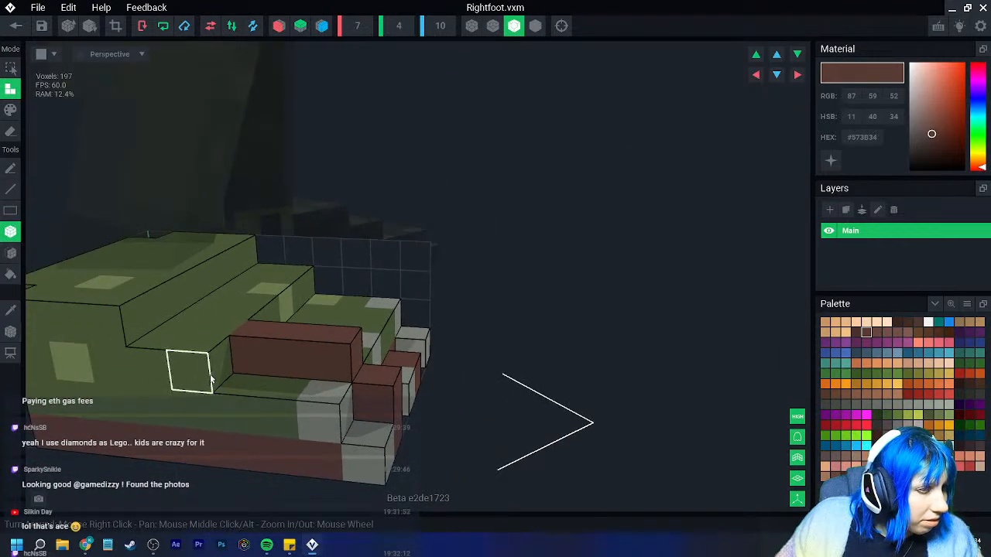
Paint brown #573B34 bands along the foot's sides and heel and across its top beside the raised strap
scroll(220, 379, down, 2)
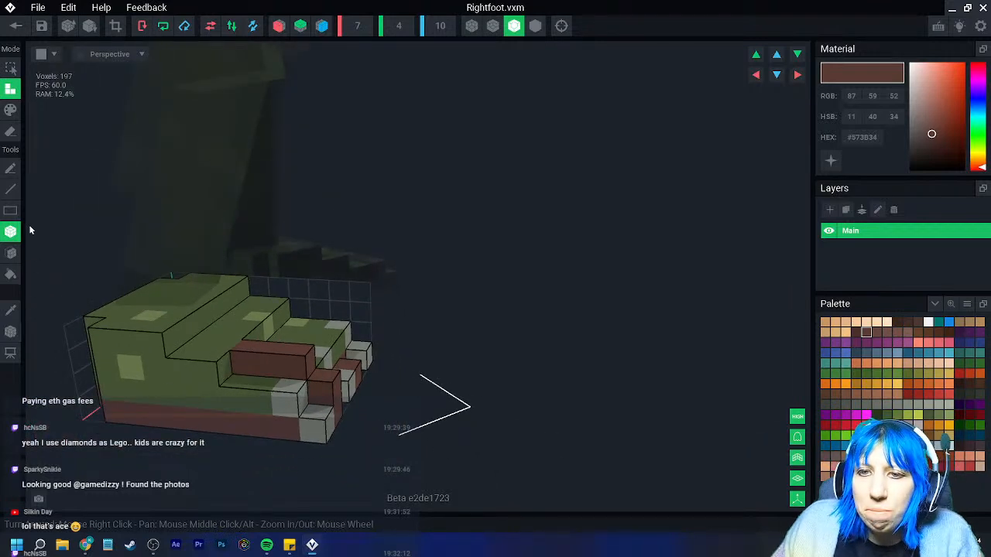
click(11, 111)
click(243, 386)
right_drag(240, 399, 238, 402)
drag(302, 409, 403, 447)
right_drag(397, 443, 402, 328)
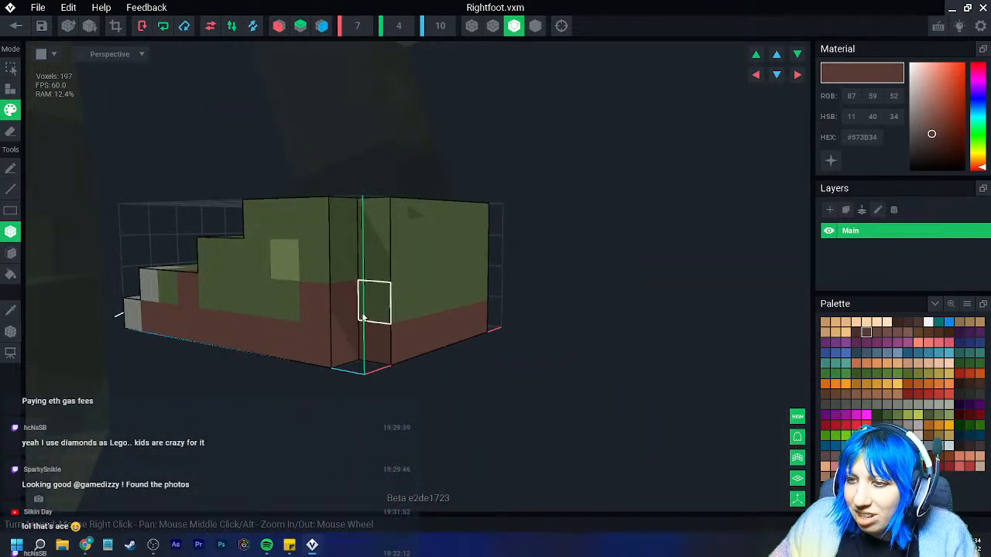
right_drag(477, 296, 378, 413)
Erase the brown sole voxel protruding between the two toes farthest from the raised strap
scroll(356, 422, up, 5)
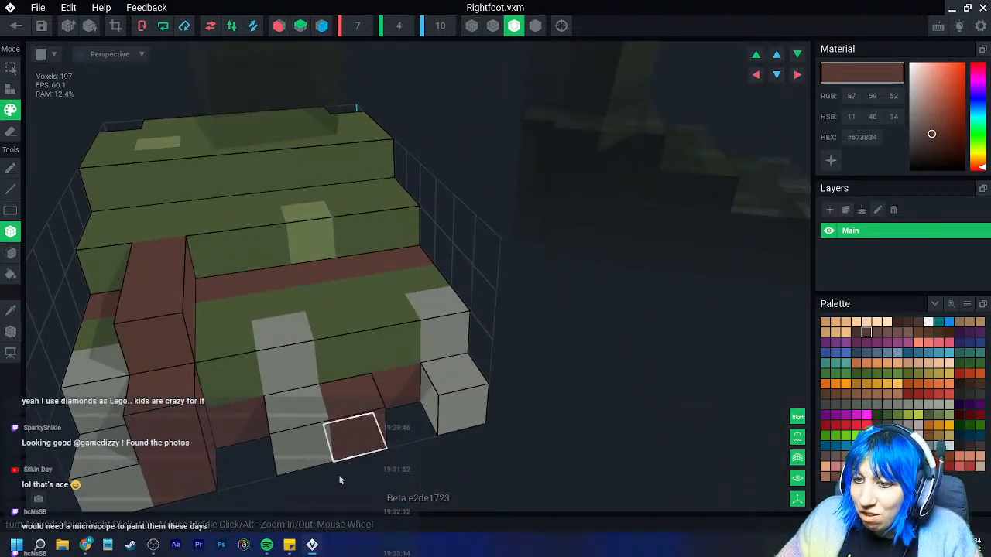
click(10, 132)
mouse_move(354, 405)
right_down()
mouse_move(272, 434)
mouse_move(370, 449)
mouse_move(317, 452)
mouse_move(297, 449)
mouse_move(267, 396)
right_up()
click(369, 449)
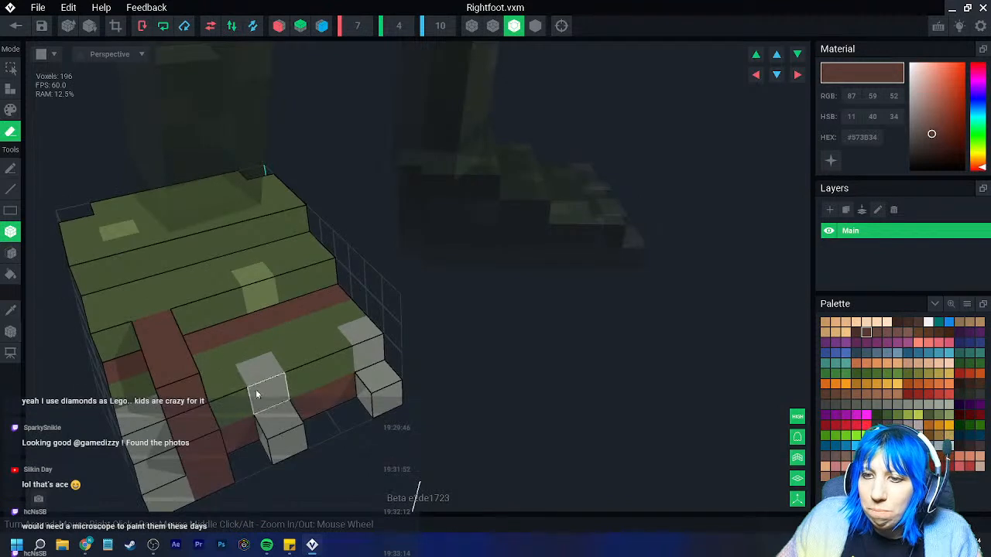
click(224, 325)
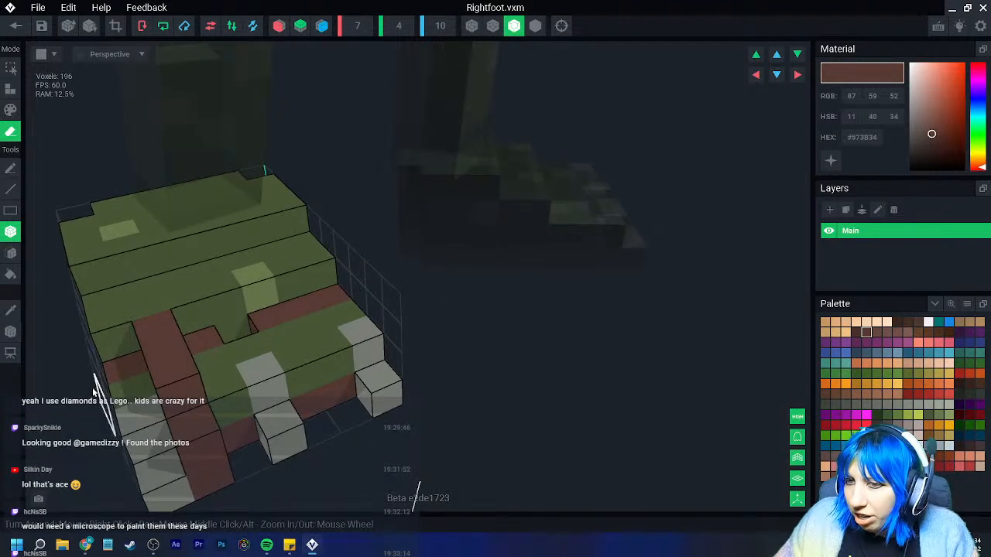
Paint a darker brown #48302B band across the step behind the toes and down the side of the foot
click(10, 110)
click(11, 311)
click(239, 326)
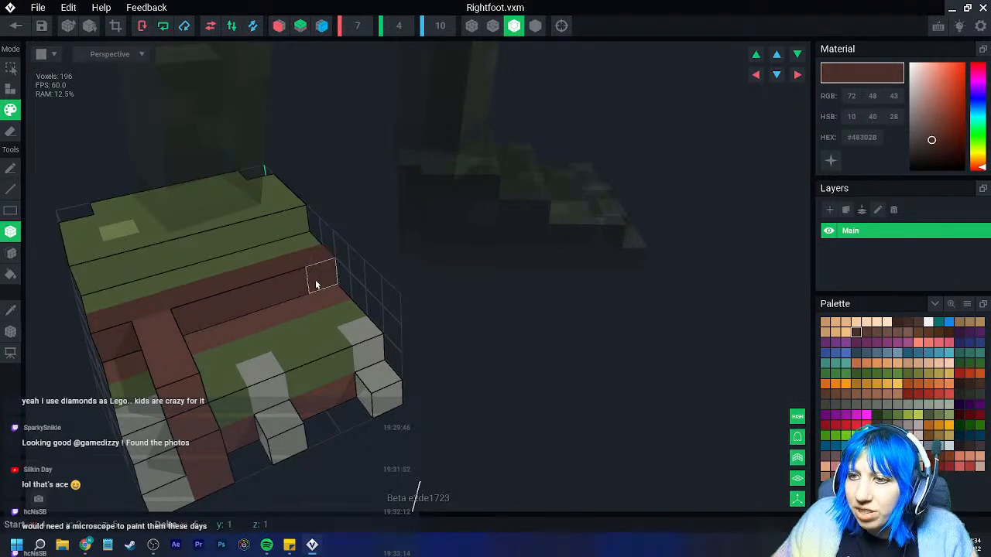
right_drag(317, 284, 305, 284)
right_drag(131, 311, 518, 387)
middle_drag(537, 435, 485, 409)
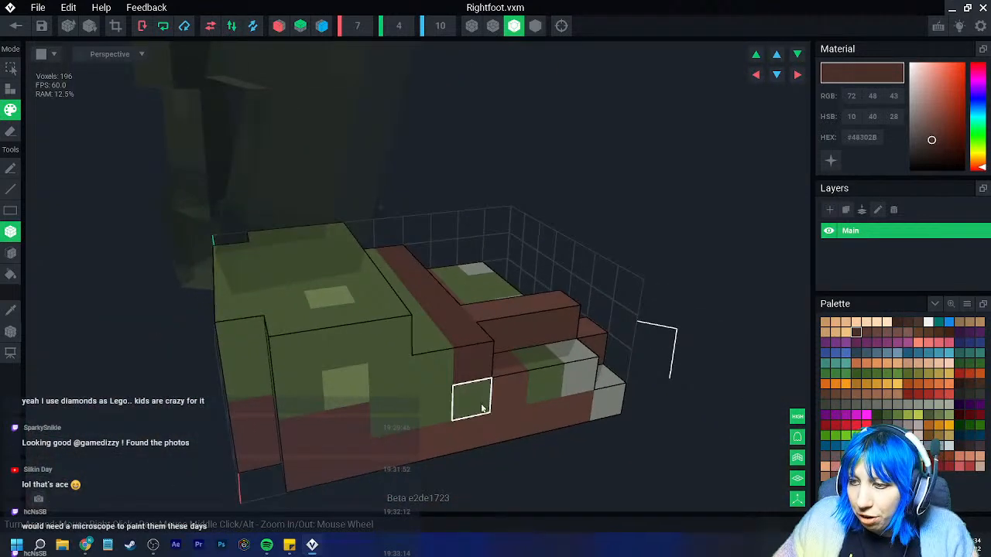
drag(485, 409, 402, 420)
scroll(404, 426, down, 3)
right_drag(405, 429, 393, 420)
middle_drag(457, 491, 410, 414)
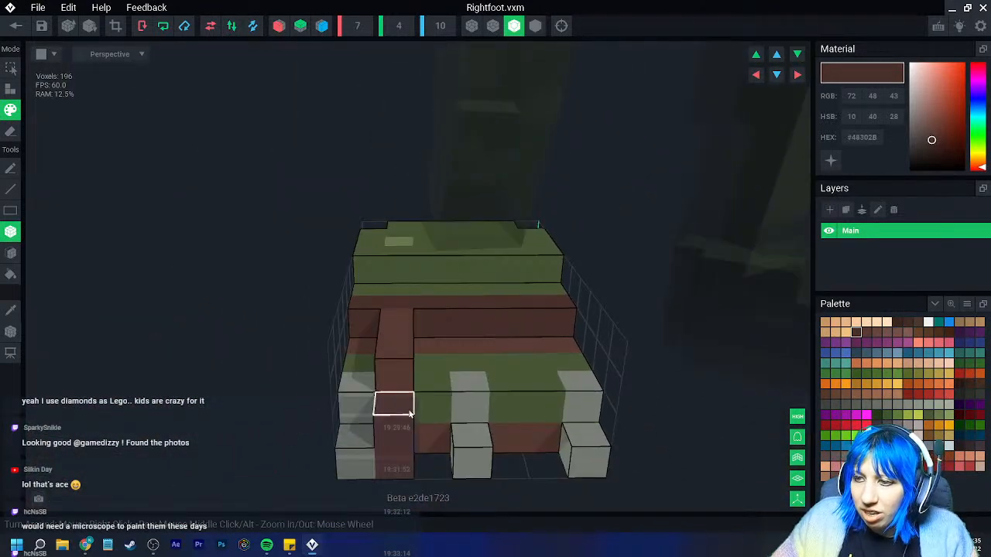
right_drag(410, 414, 385, 436)
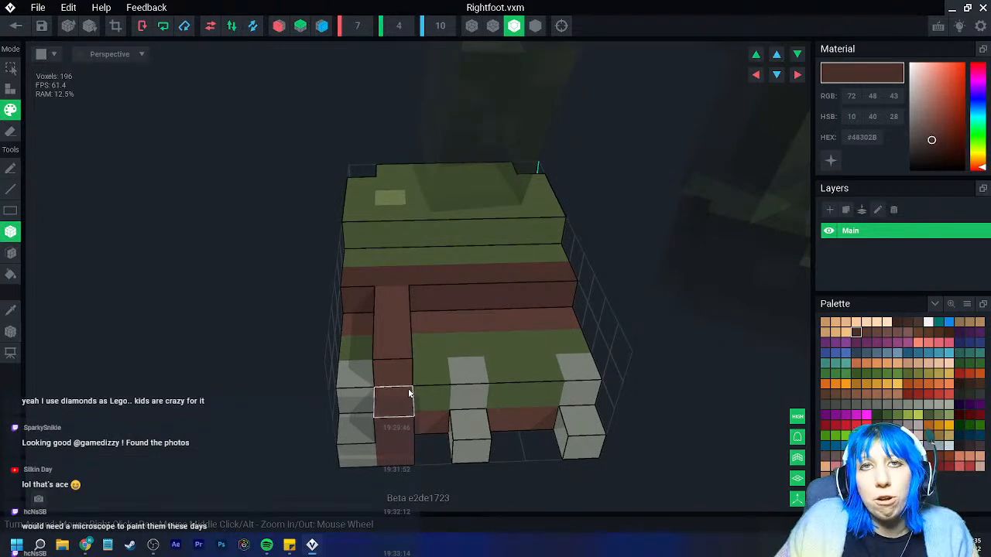
Save the right foot model, return to the goblin guard rig and check the sandal on the foot
click(15, 26)
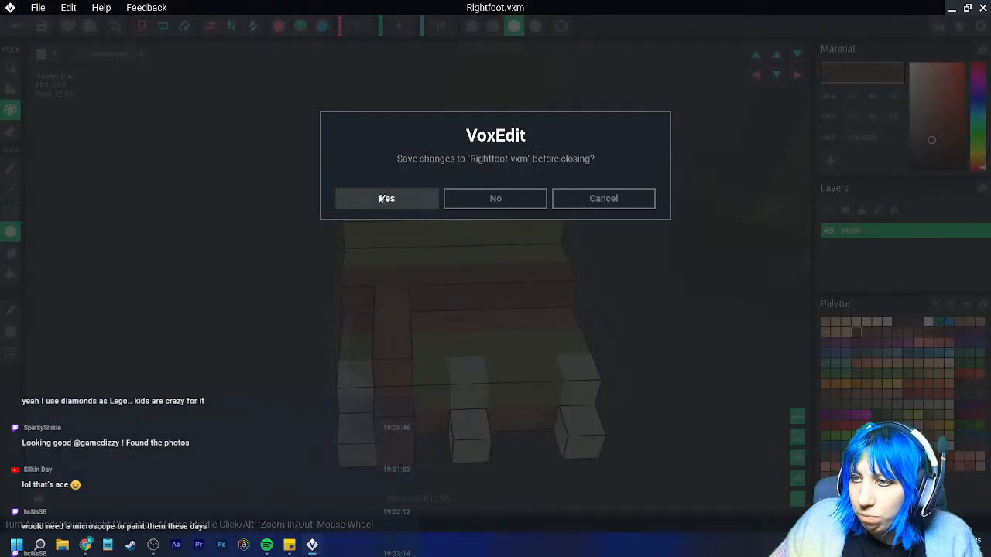
click(381, 195)
scroll(440, 178, up, 1)
scroll(440, 178, up, 4)
right_drag(439, 180, 401, 219)
scroll(453, 202, up, 3)
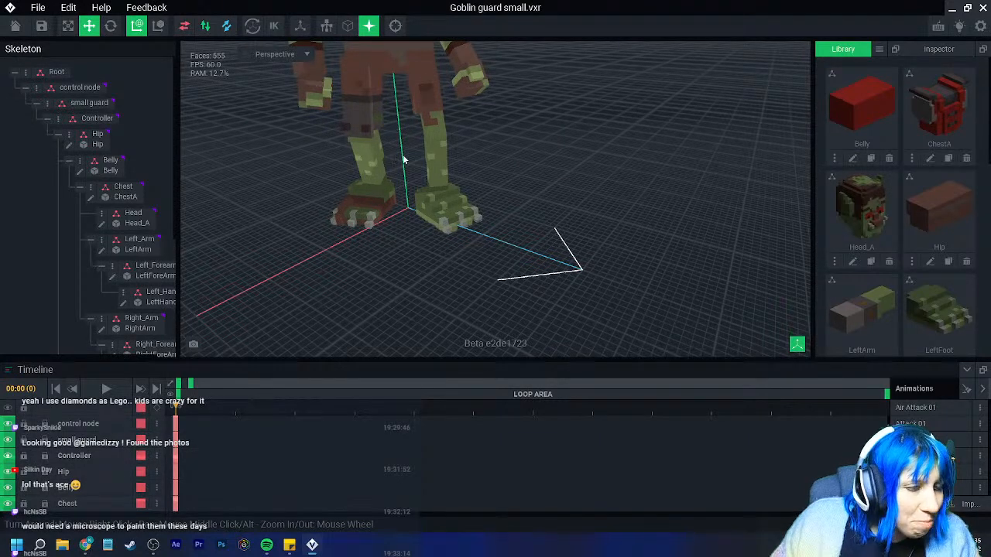
Open the right foot model, sample the brown #573B34 from its sole and return to the goblin guard rig
scroll(397, 160, down, 5)
middle_drag(449, 165, 429, 188)
right_drag(428, 188, 402, 219)
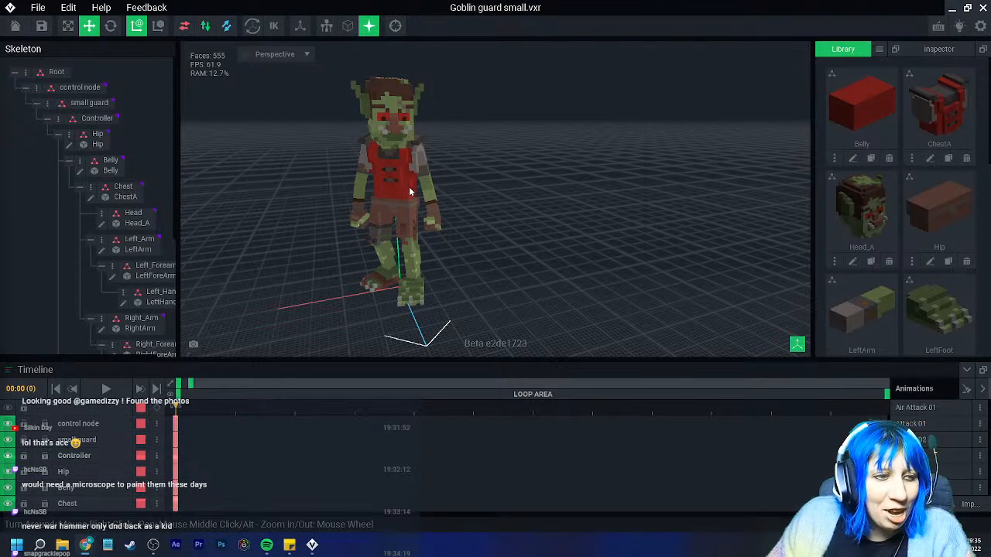
right_drag(399, 192, 407, 217)
middle_drag(407, 242, 406, 180)
click(414, 230)
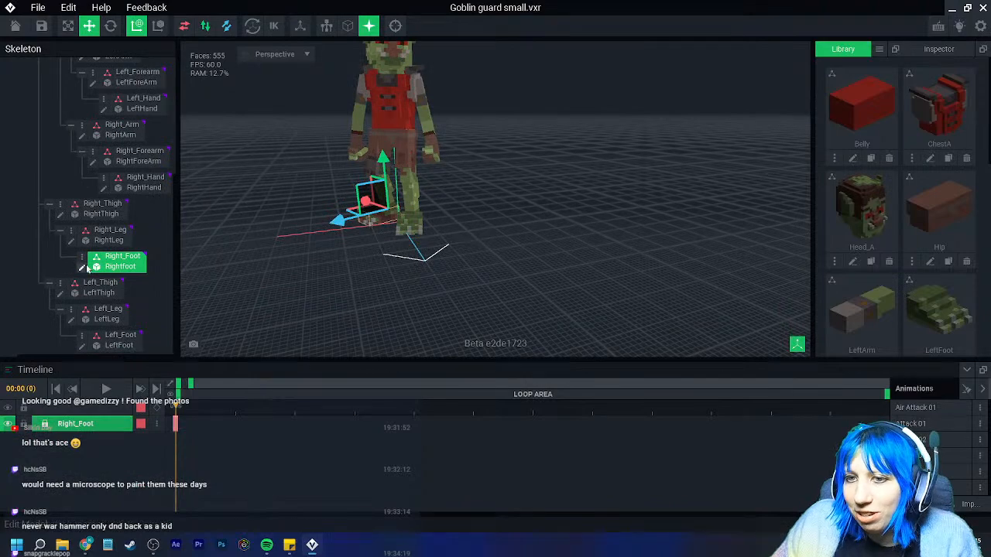
click(82, 267)
right_drag(402, 307, 388, 292)
click(11, 311)
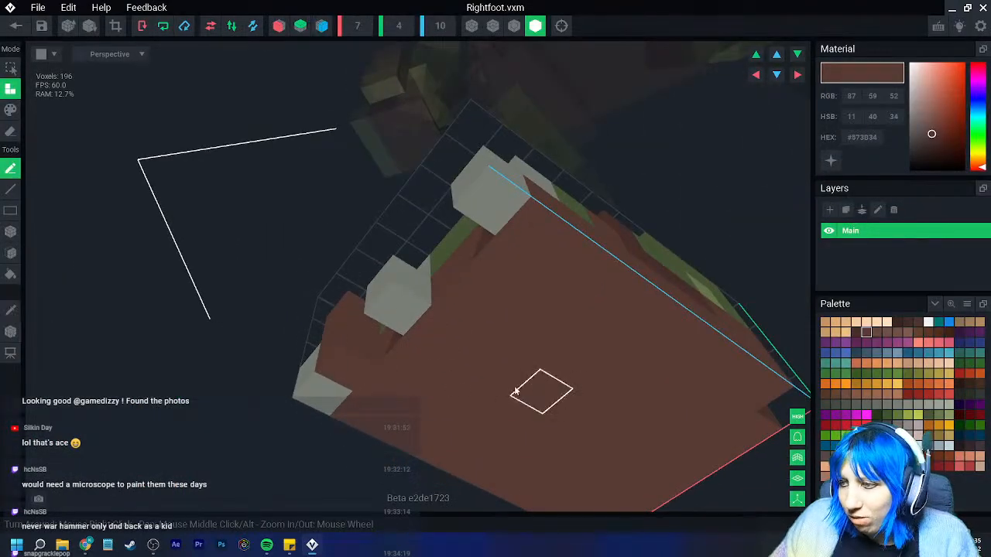
click(521, 393)
right_drag(378, 341, 379, 341)
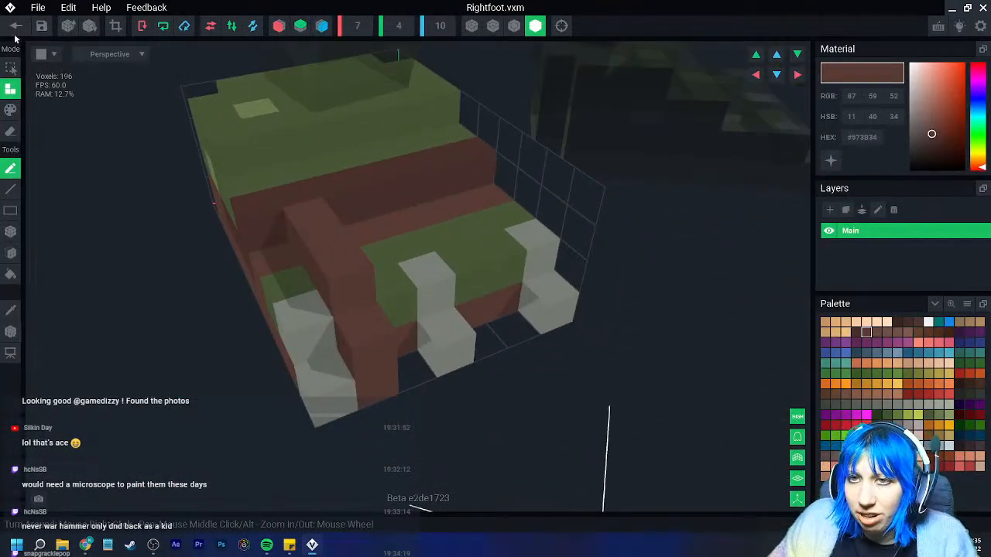
click(16, 26)
click(538, 197)
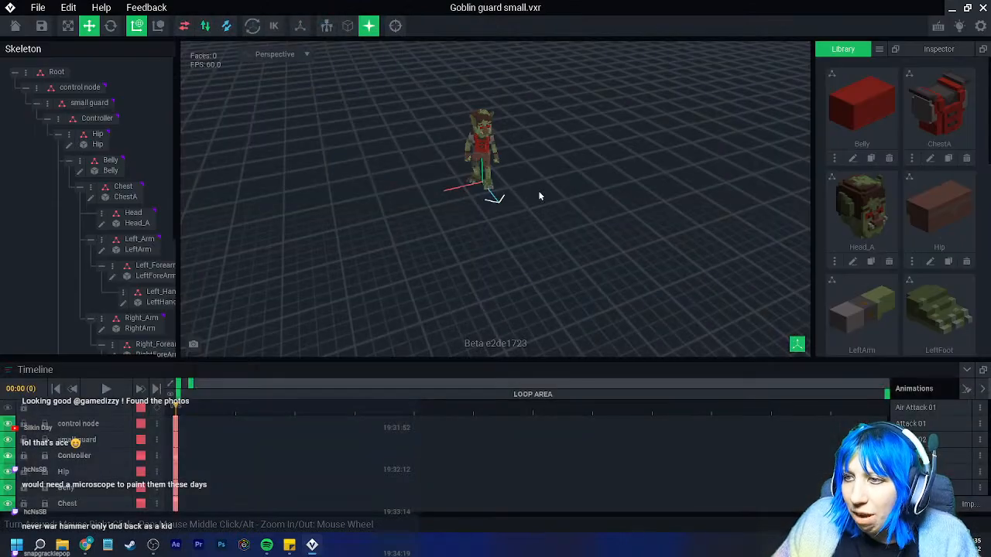
Paint the left foot's sole brown #573B34 and erase the sole voxel protruding between the middle and outer toes
click(490, 190)
click(83, 348)
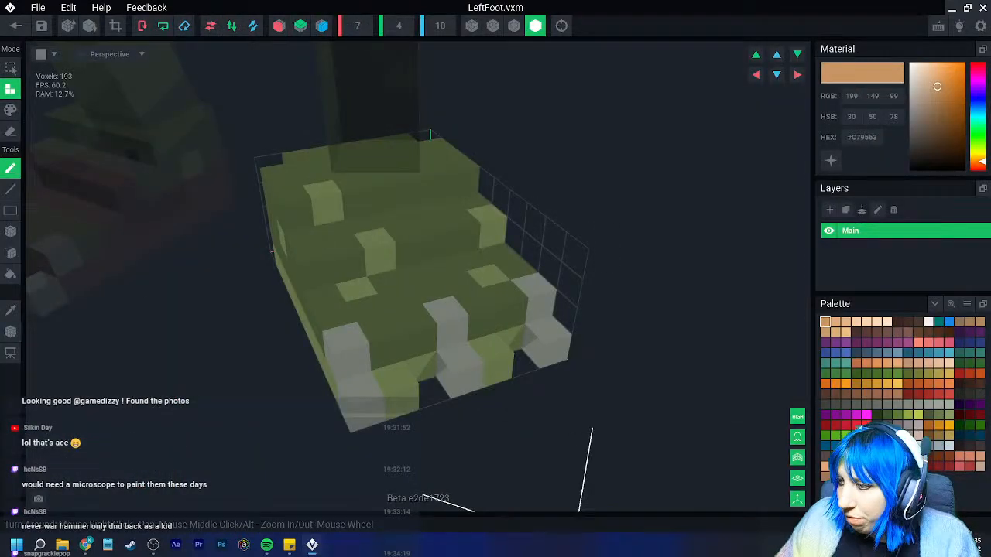
click(866, 333)
right_drag(617, 325, 600, 182)
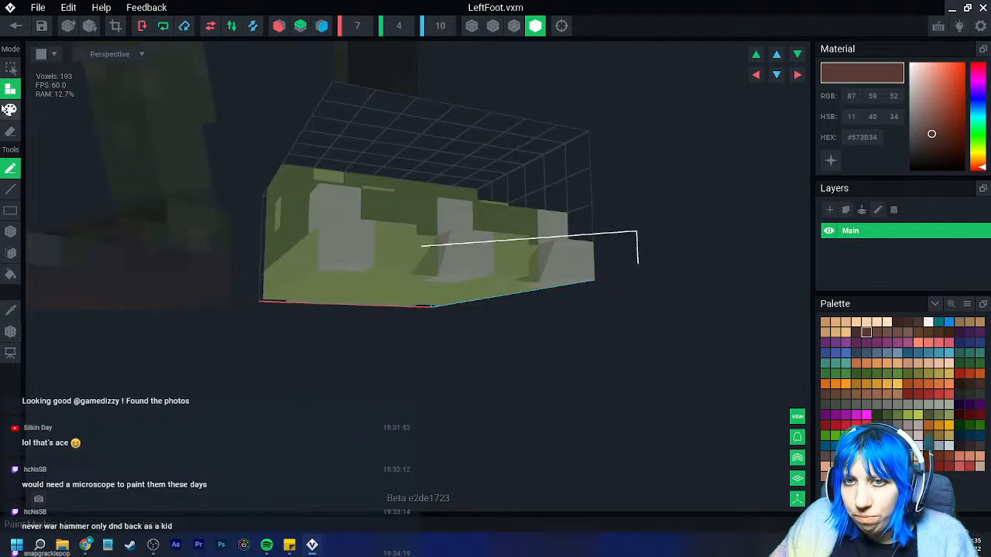
click(11, 110)
click(14, 252)
right_drag(265, 267, 270, 208)
click(409, 242)
right_drag(410, 232, 401, 268)
click(11, 132)
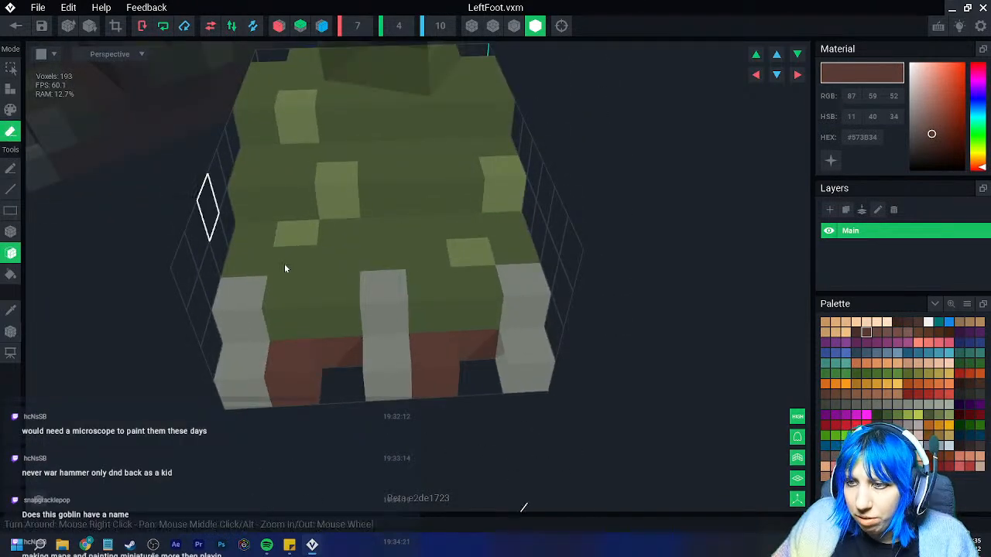
click(433, 379)
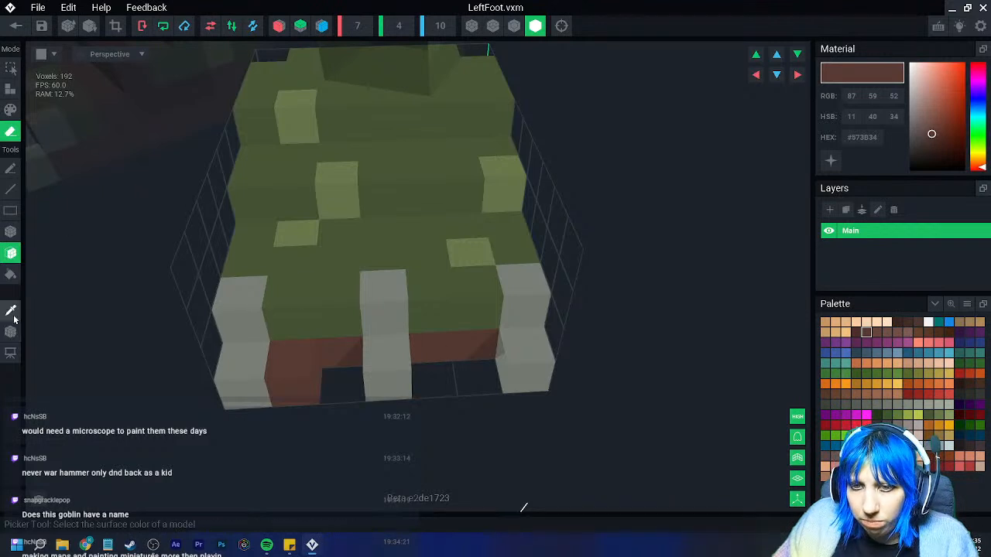
Build a raised #573B34 strap from the sole up over the left foot between the inner and middle toes
click(289, 358)
click(10, 89)
click(286, 352)
click(287, 309)
right_drag(287, 309, 323, 299)
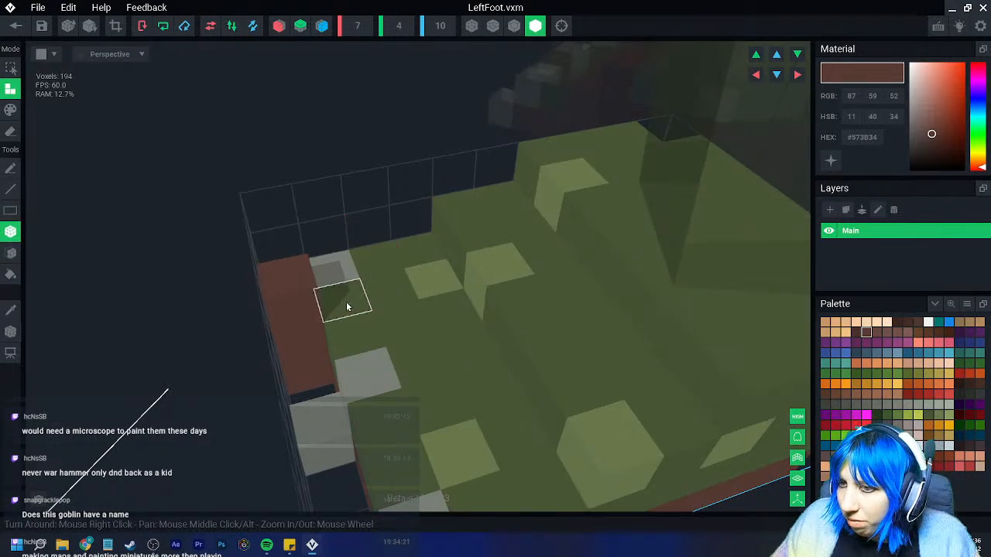
right_drag(423, 276, 419, 281)
Paint brown #573B34 bands along the left foot's sides and across the ledge behind the toes
click(10, 110)
right_drag(186, 256, 290, 232)
mouse_move(167, 232)
right_down()
mouse_move(431, 238)
mouse_move(415, 307)
mouse_move(394, 224)
mouse_move(345, 242)
mouse_move(392, 224)
mouse_move(230, 241)
mouse_move(297, 332)
mouse_move(341, 345)
mouse_move(315, 338)
mouse_move(215, 374)
right_up()
click(340, 344)
click(148, 414)
scroll(275, 405, down, 4)
mouse_move(273, 405)
right_down()
mouse_move(270, 388)
mouse_move(365, 415)
right_up()
drag(375, 421, 478, 490)
right_drag(478, 489, 623, 371)
Paint a darker brown #48302B band across the step behind the toes and down the foot's side, and save the left foot model
click(856, 332)
scroll(343, 320, up, 3)
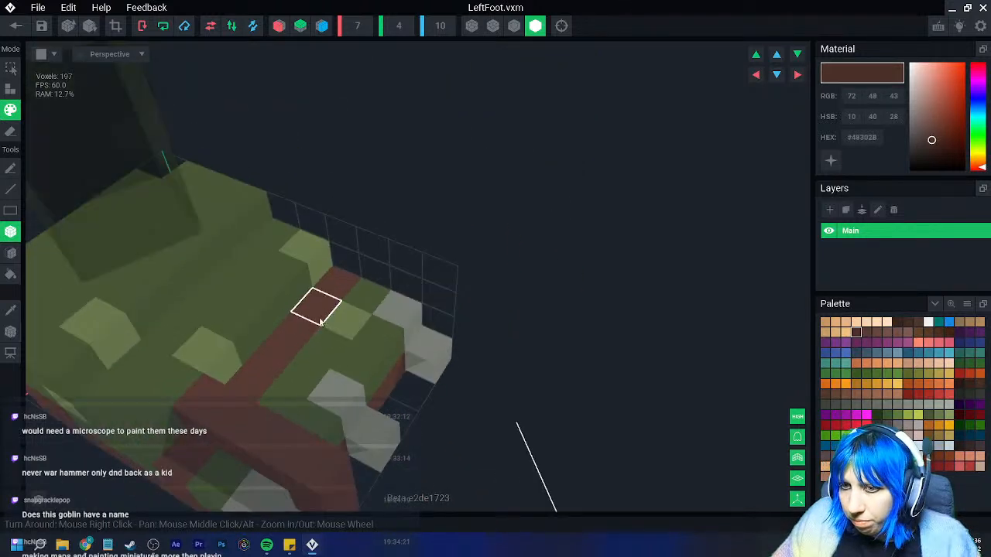
mouse_move(223, 365)
right_down()
mouse_move(206, 369)
mouse_move(254, 384)
mouse_move(346, 389)
right_up()
click(523, 465)
click(581, 460)
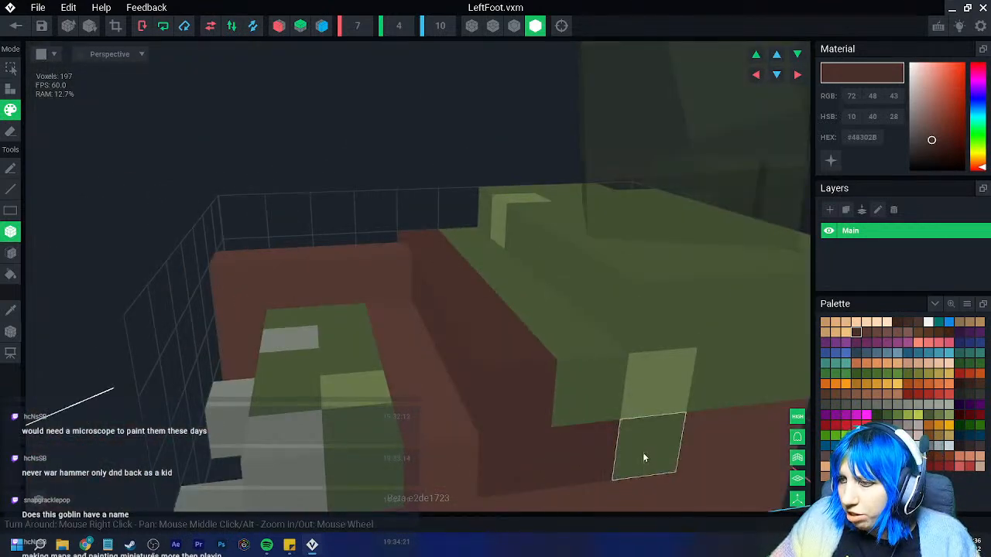
click(638, 455)
scroll(353, 303, down, 1)
click(16, 26)
click(374, 197)
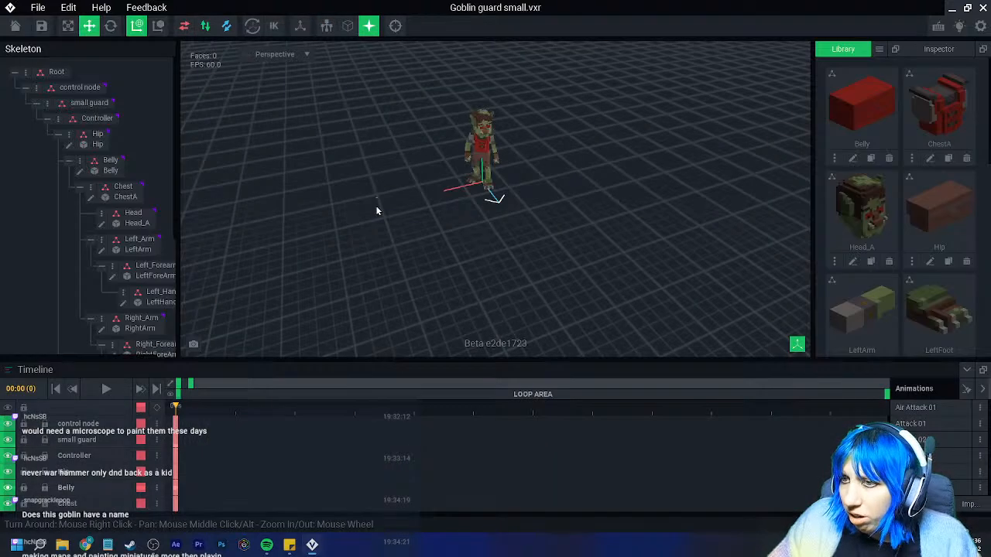
Inspect the side bands on the right foot model and compare both sandals on the rig
click(82, 267)
right_drag(440, 281, 459, 267)
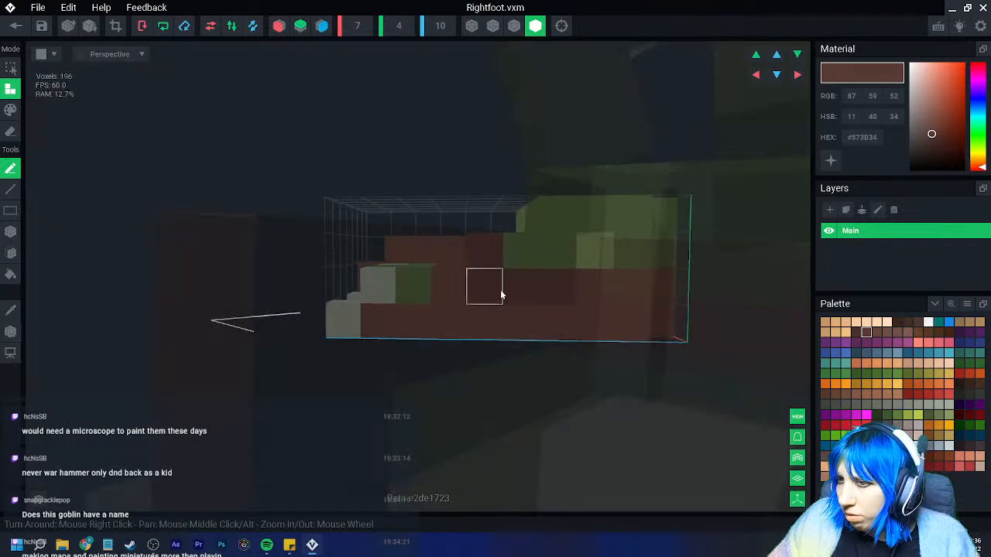
right_drag(586, 287, 641, 288)
click(15, 26)
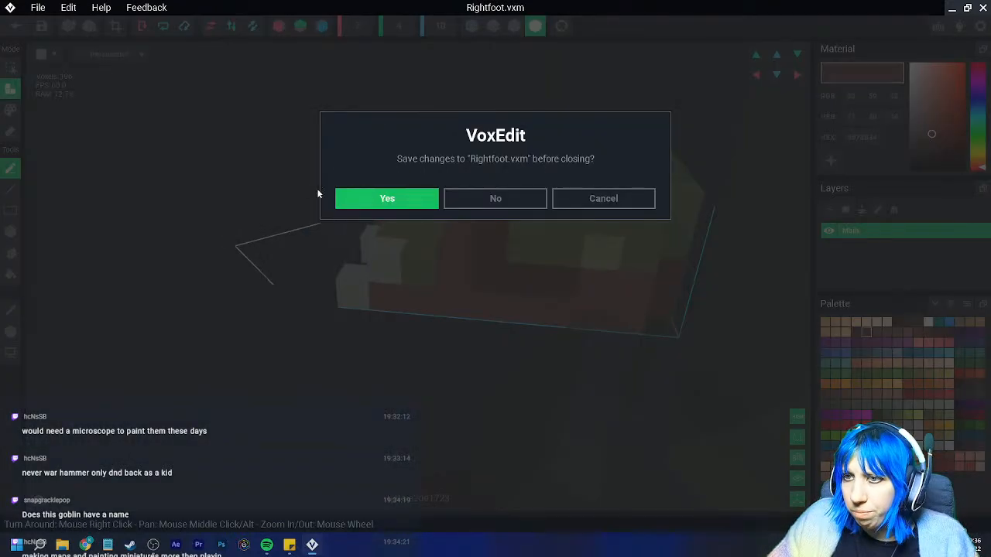
click(394, 199)
scroll(496, 218, up, 3)
right_drag(496, 216, 541, 259)
scroll(540, 201, up, 5)
scroll(593, 217, up, 3)
right_drag(451, 271, 534, 279)
Erase the left foot's raised strap between the inner and middle toes, plus one sole voxel behind the gap beside the outer toe
click(604, 273)
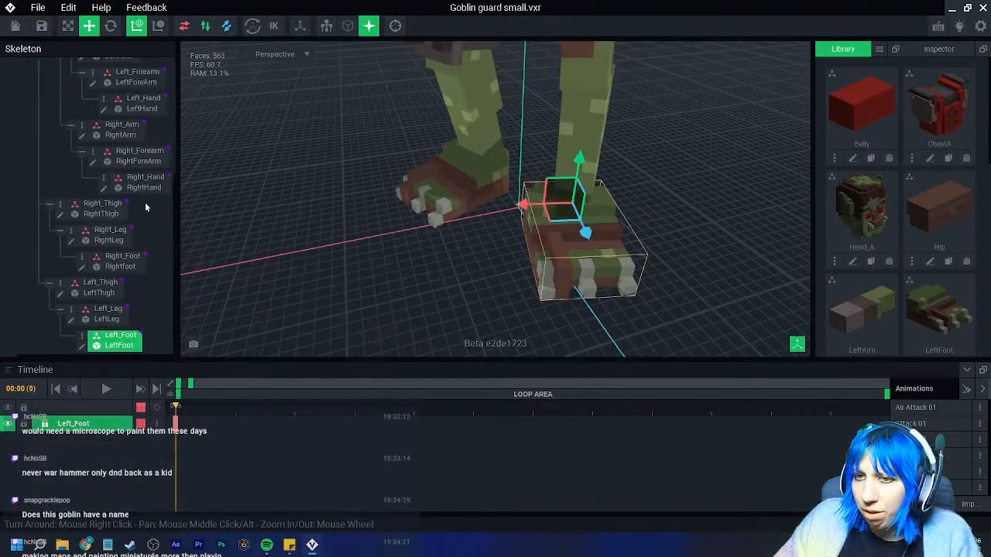
double_click(129, 346)
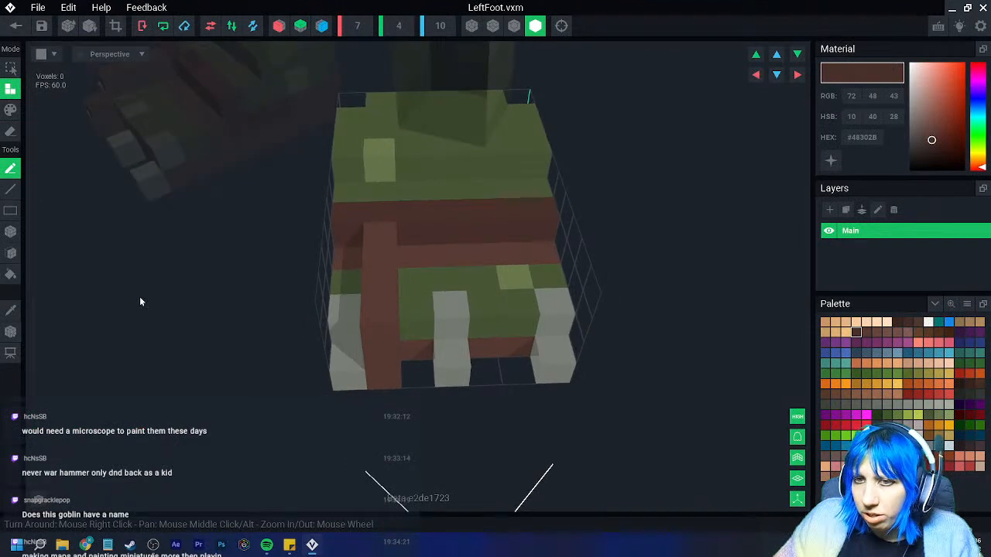
click(11, 132)
drag(379, 234, 381, 336)
click(390, 377)
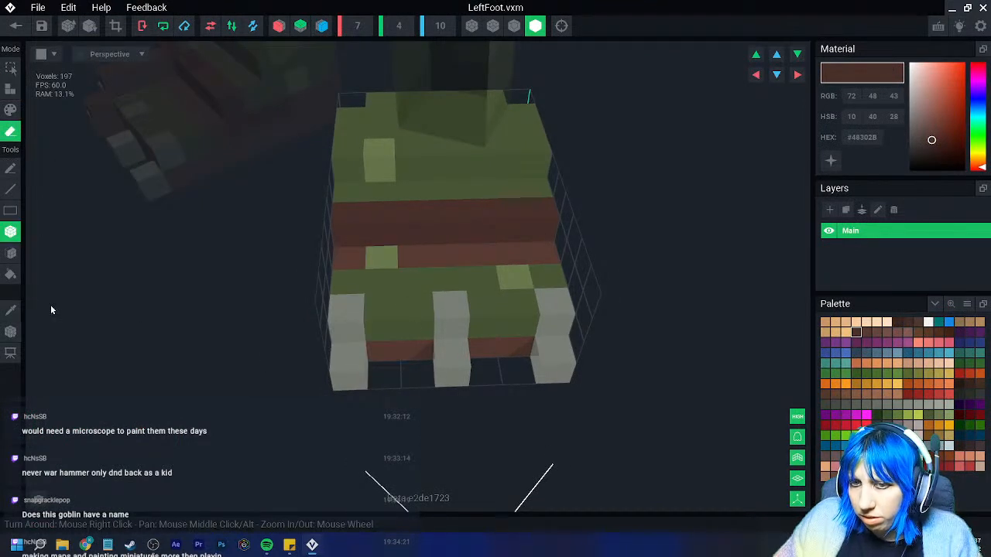
click(511, 352)
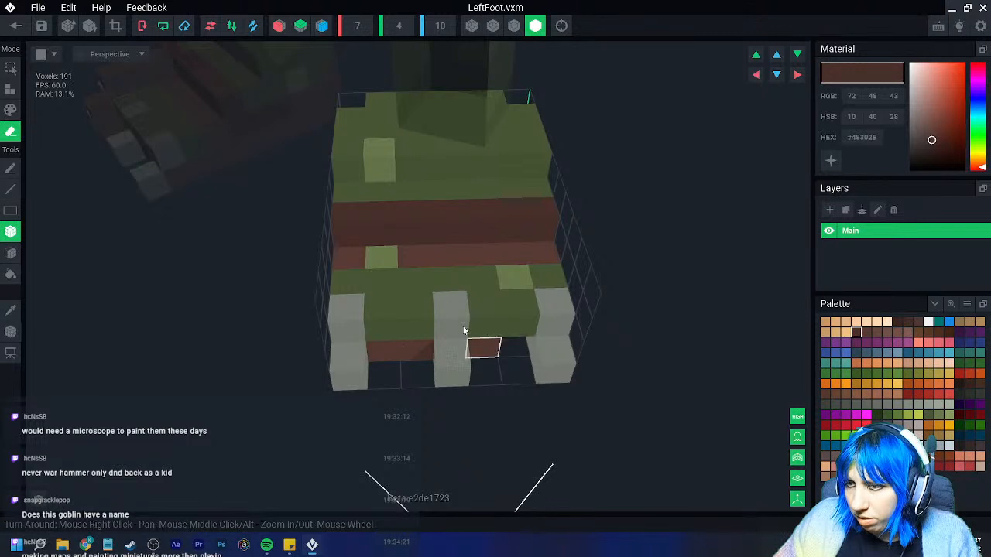
Build a raised #48302B strap from the sole up over the left foot between the middle and outer toes
click(11, 89)
click(520, 352)
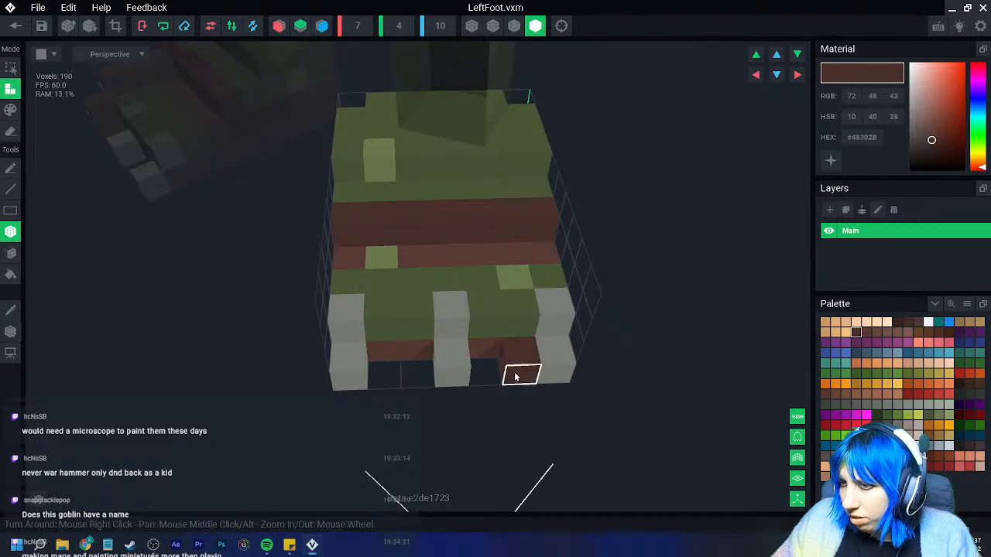
click(521, 342)
click(511, 255)
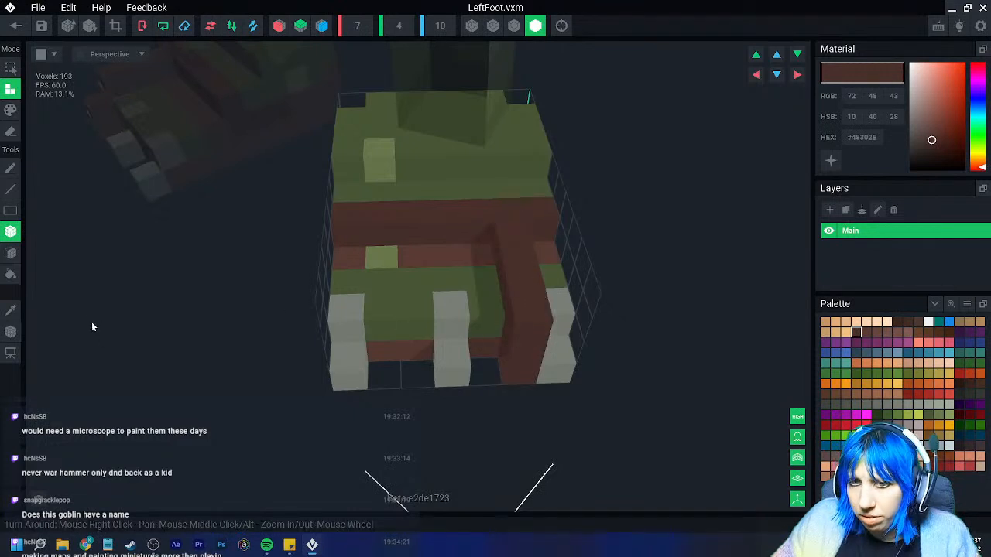
Recolour the light green voxel on the ledge behind the left foot's toes with the sampled brown #573B34
click(12, 311)
click(424, 255)
drag(417, 256, 350, 257)
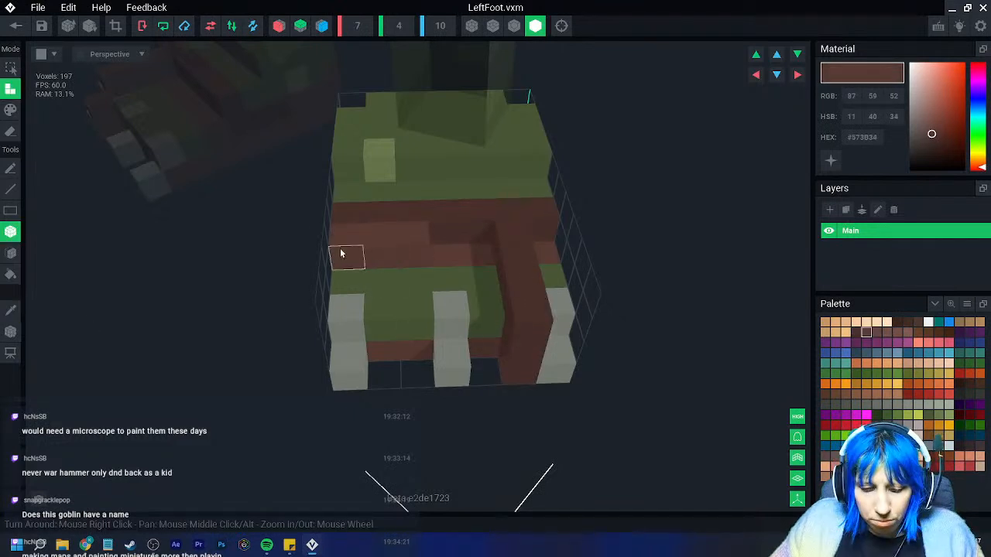
key(ctrl+z)
click(11, 111)
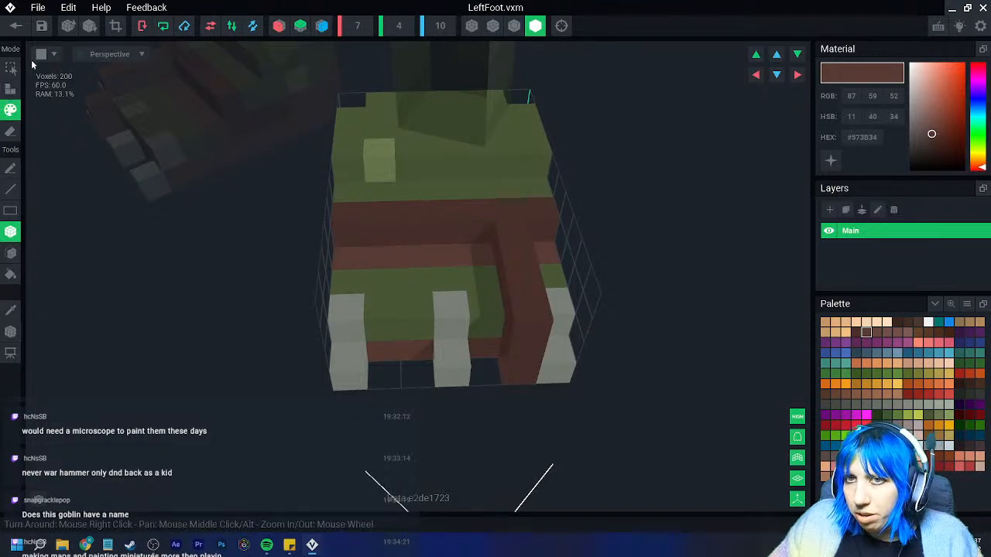
Save the left foot model, return to the rig and check both sandals up close
click(17, 27)
click(411, 200)
scroll(459, 210, up, 5)
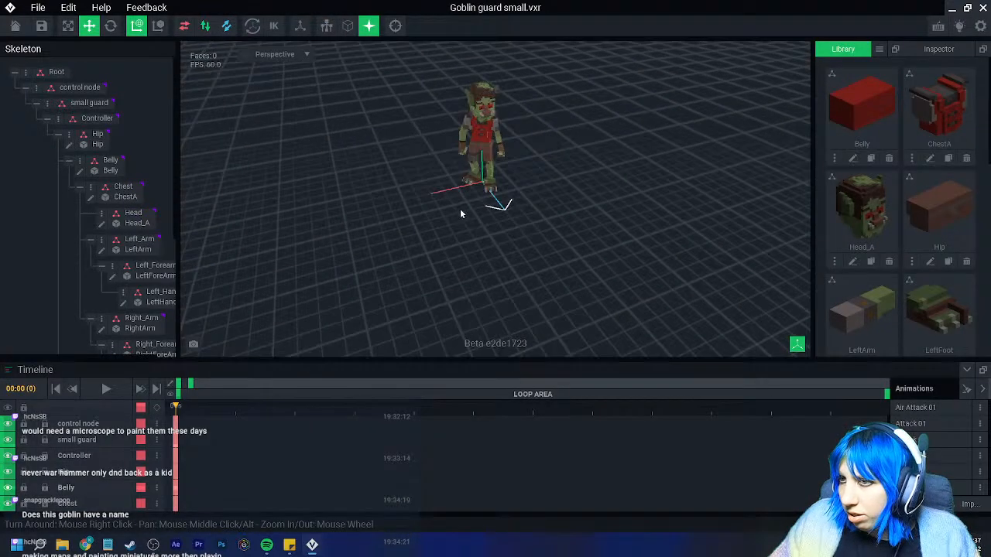
scroll(486, 218, up, 6)
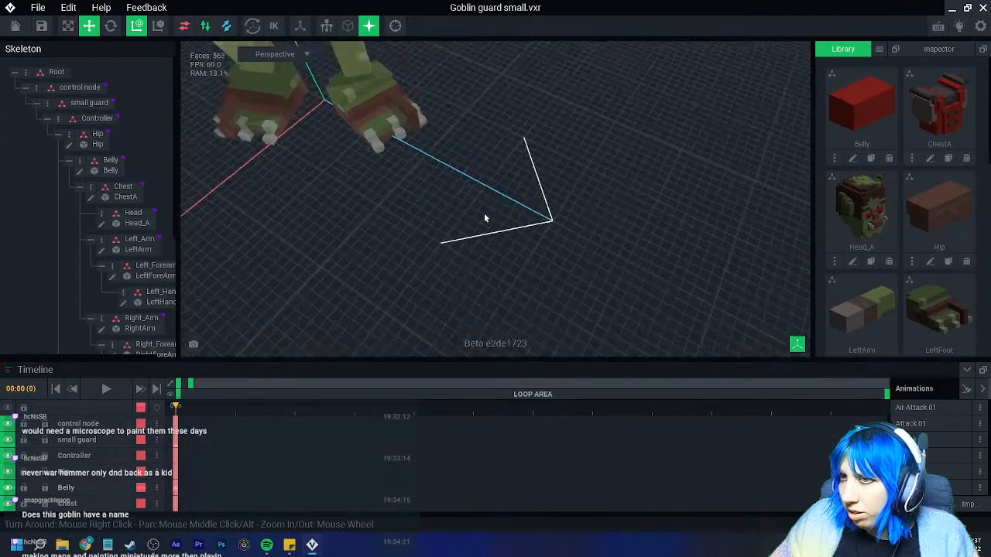
right_drag(504, 204, 498, 207)
click(476, 171)
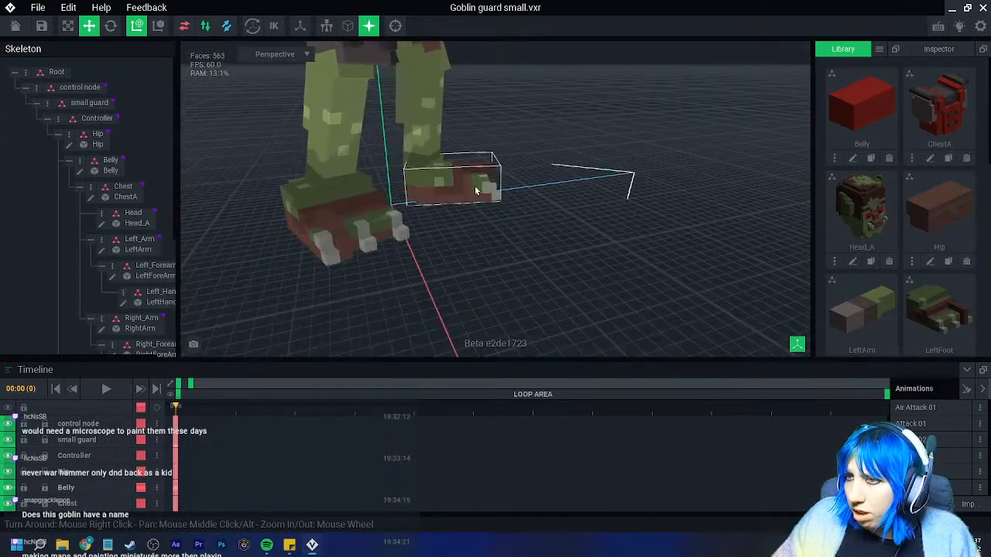
Reopen the left foot model, sample the brown #573B34 from its side for touching up the sandal, and save the model
click(83, 348)
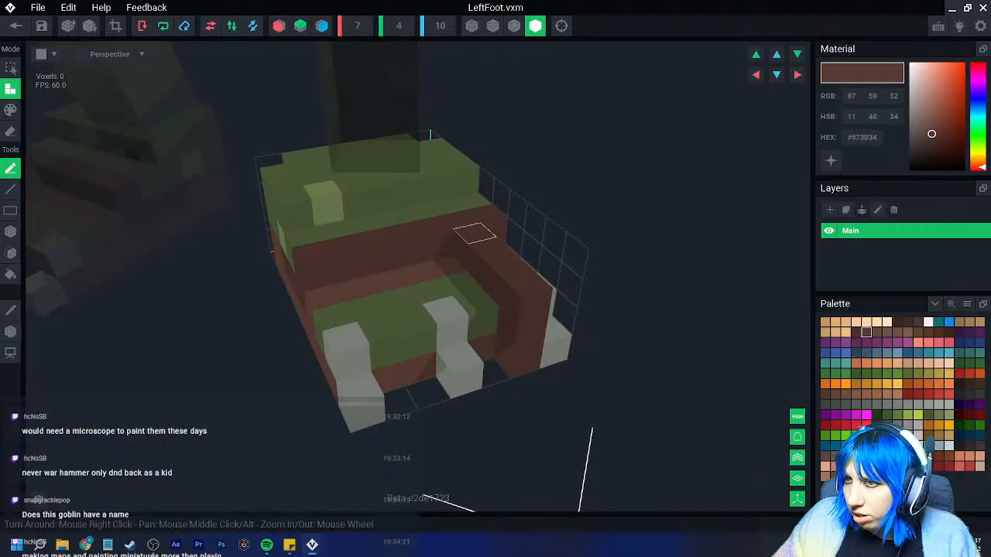
right_drag(467, 241, 403, 275)
click(11, 311)
click(363, 366)
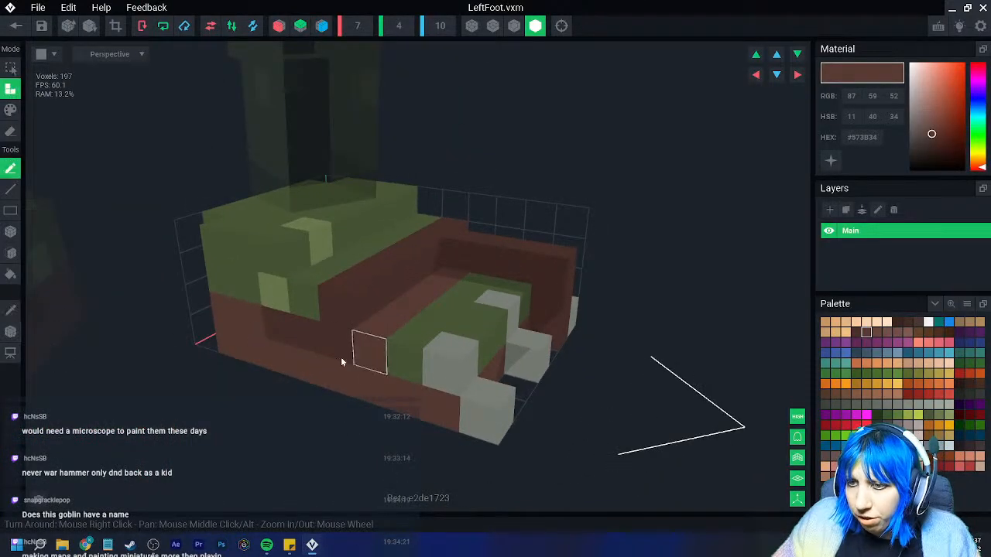
click(14, 109)
right_drag(547, 298, 600, 391)
click(11, 232)
click(11, 131)
right_drag(487, 355, 399, 298)
click(15, 27)
click(390, 199)
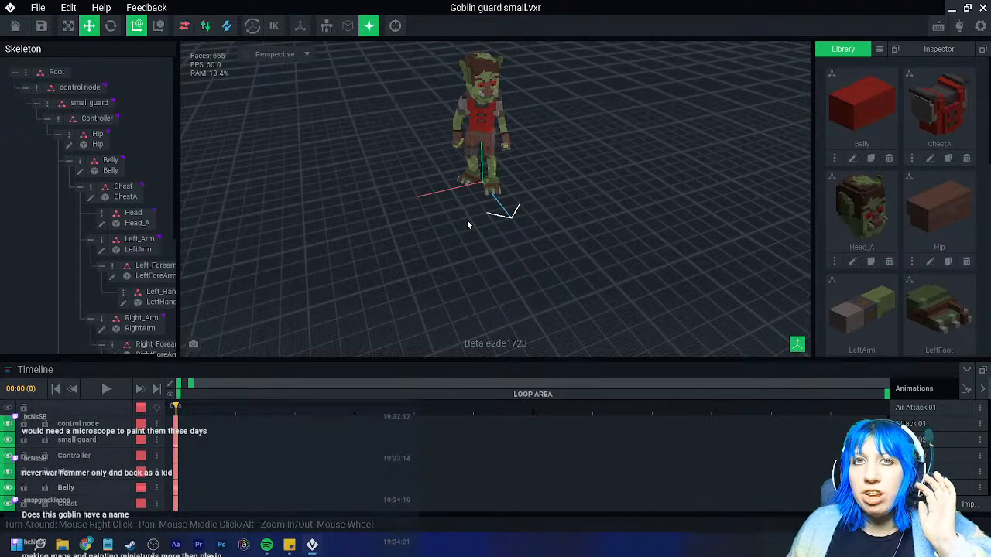
Review the whole goblin guard, open its head model to check the pivot point, and return to the rig
middle_drag(481, 107, 407, 167)
scroll(408, 165, up, 2)
scroll(410, 160, up, 2)
scroll(446, 149, up, 1)
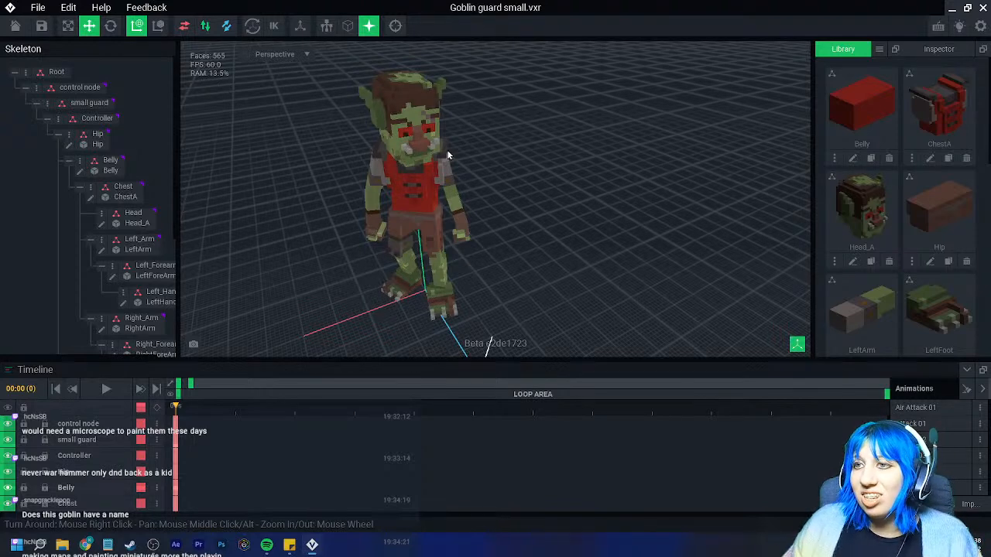
click(431, 147)
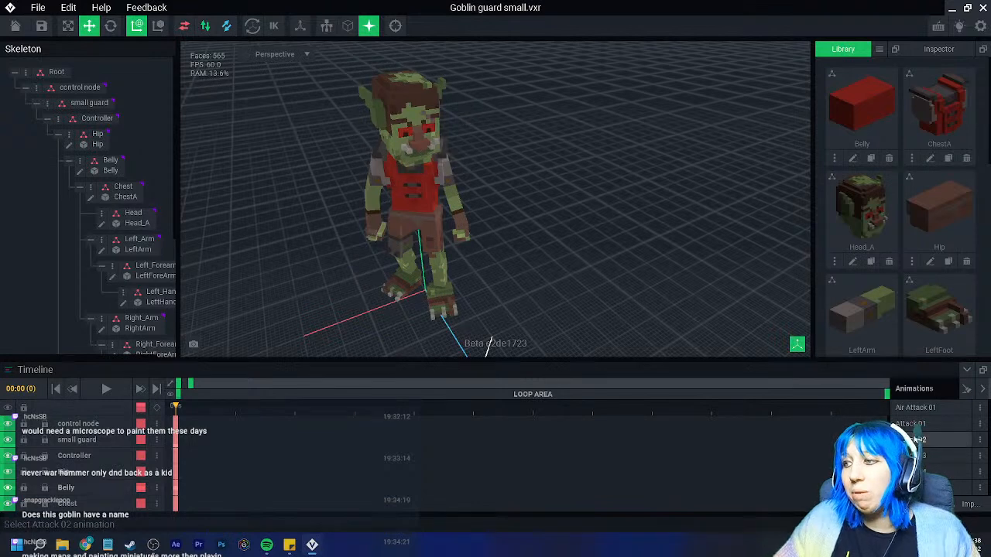
click(417, 133)
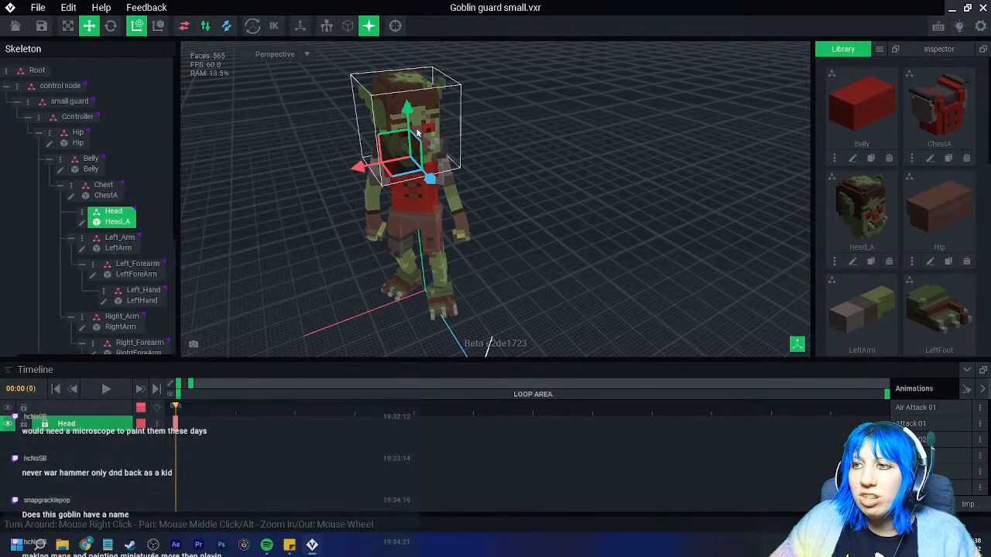
click(83, 225)
right_drag(99, 288, 240, 324)
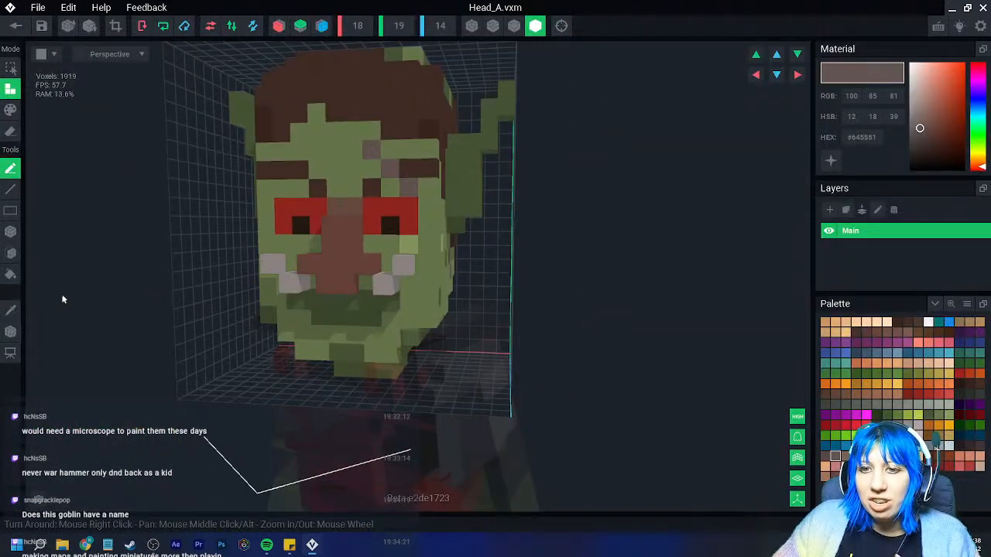
click(10, 332)
right_drag(154, 347, 357, 262)
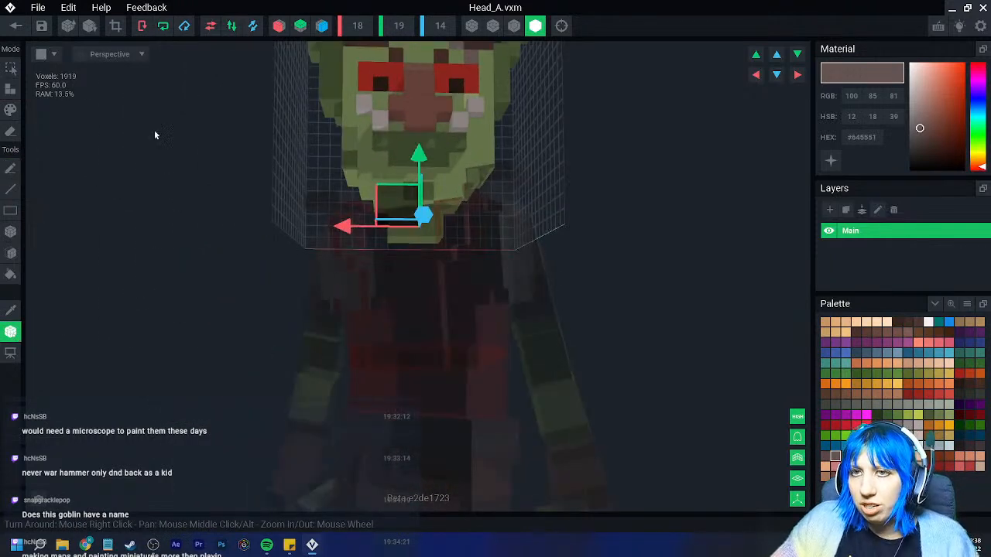
click(15, 25)
click(371, 197)
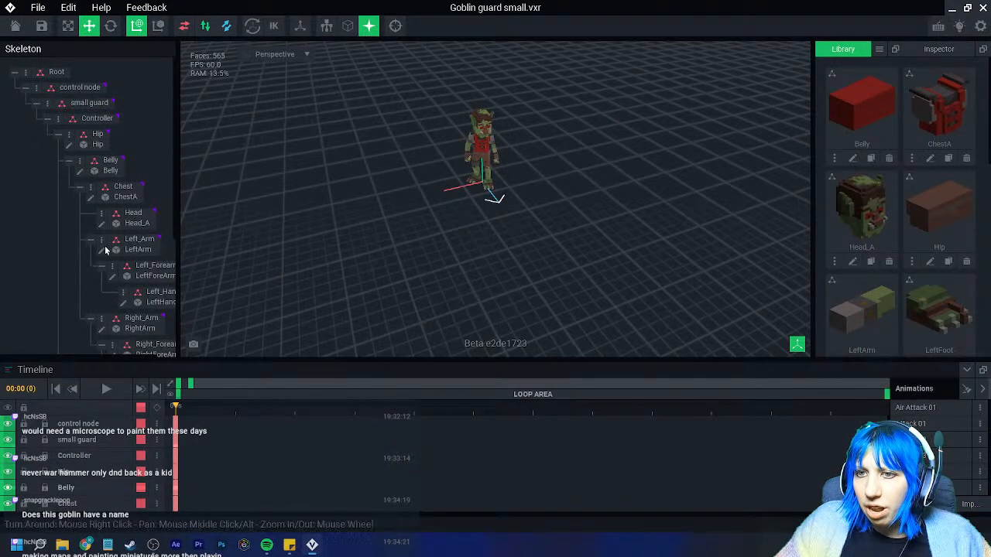
Open the head model, examine its pivot position with the Pivot tool, and return to the rig
double_click(128, 223)
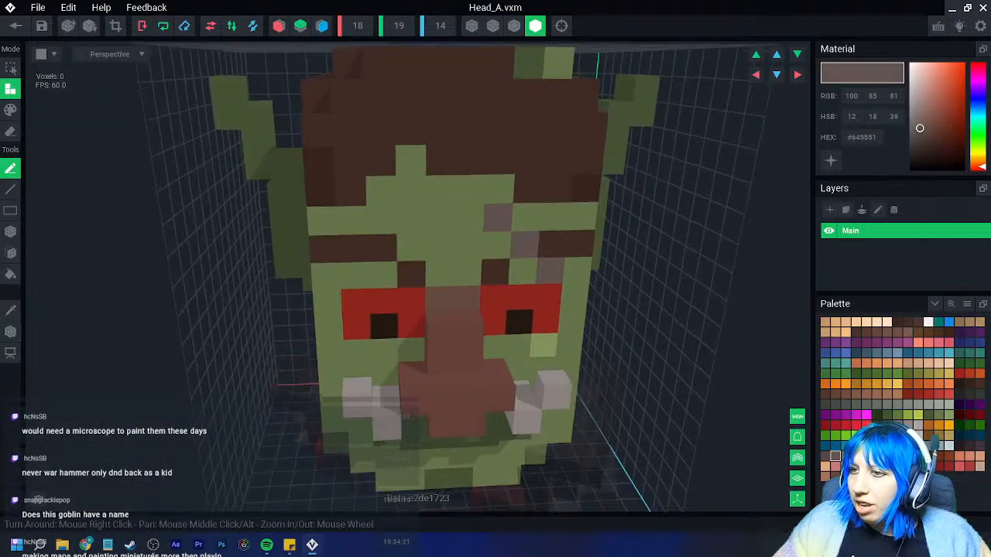
click(11, 332)
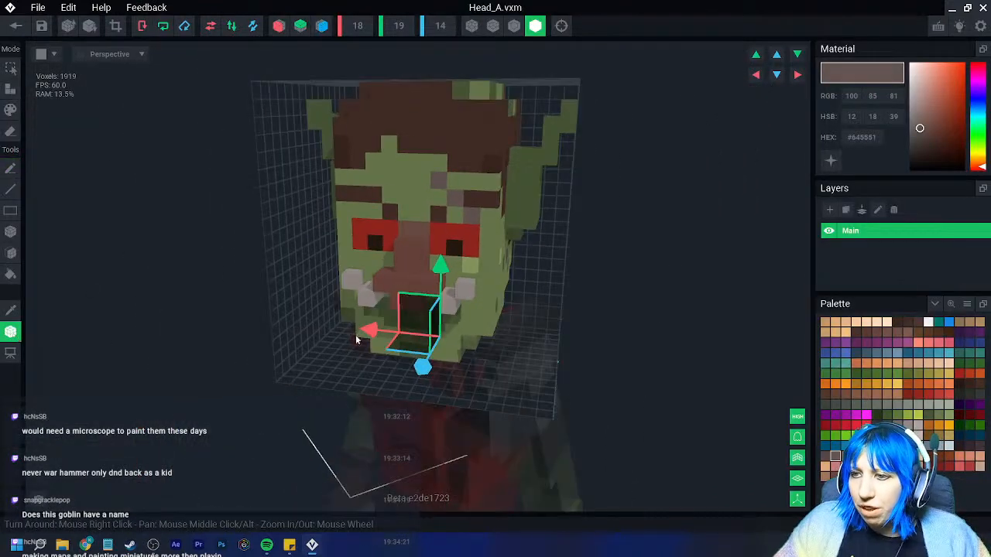
drag(371, 340, 370, 333)
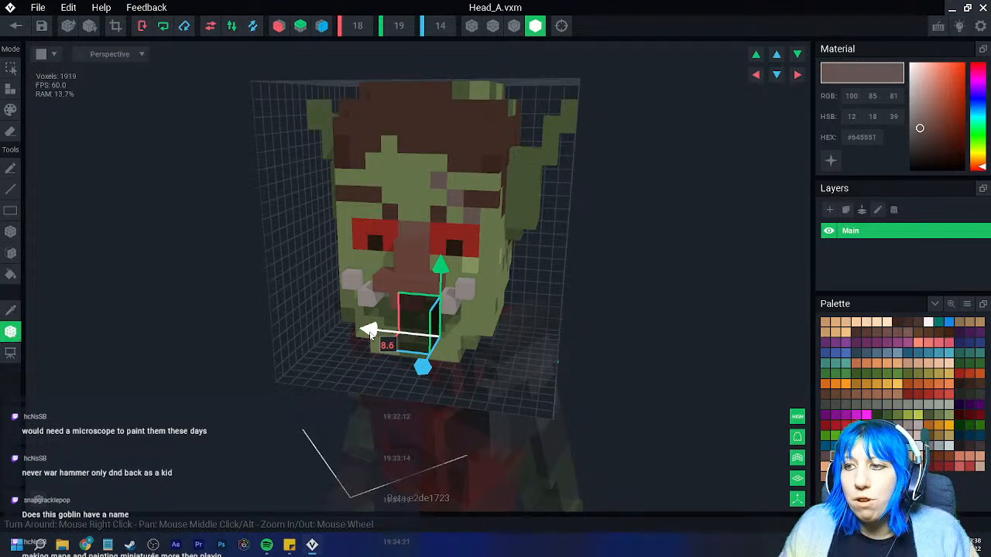
drag(376, 338, 657, 374)
scroll(540, 387, down, 3)
drag(543, 358, 348, 356)
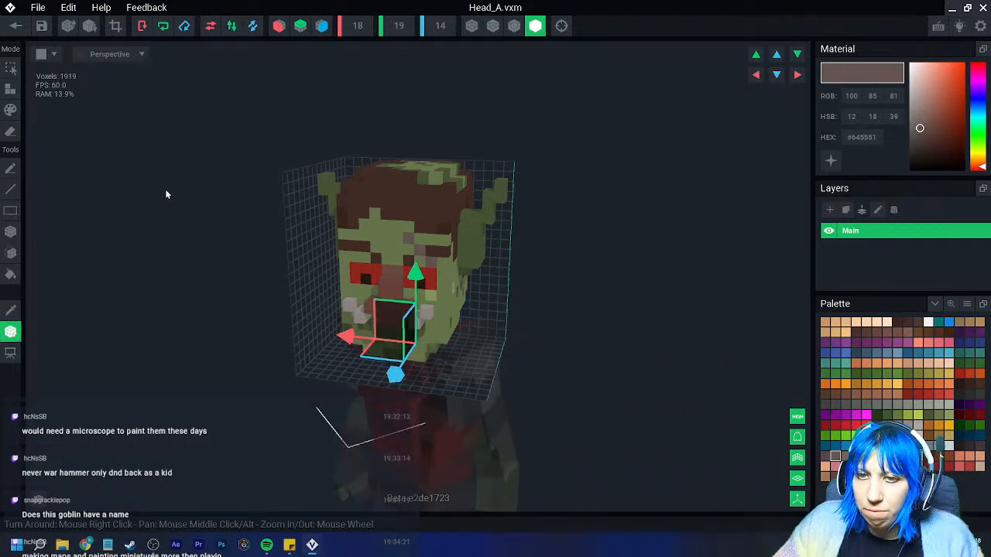
click(16, 26)
click(481, 206)
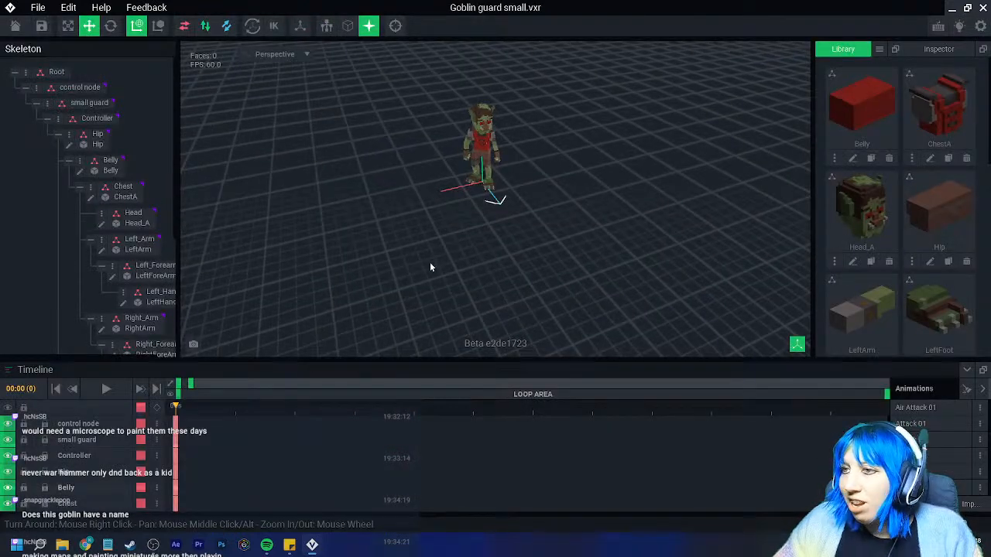
Inspect the goblin guard up close in the rig, checking how the head sits on the body
scroll(521, 130, up, 5)
right_drag(494, 211, 492, 191)
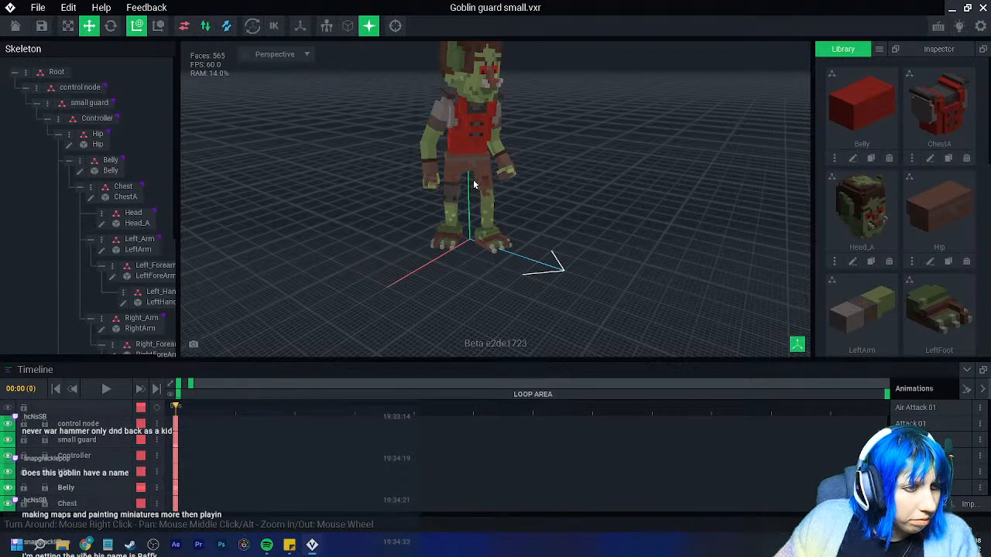
right_drag(411, 183, 358, 182)
click(358, 184)
click(364, 190)
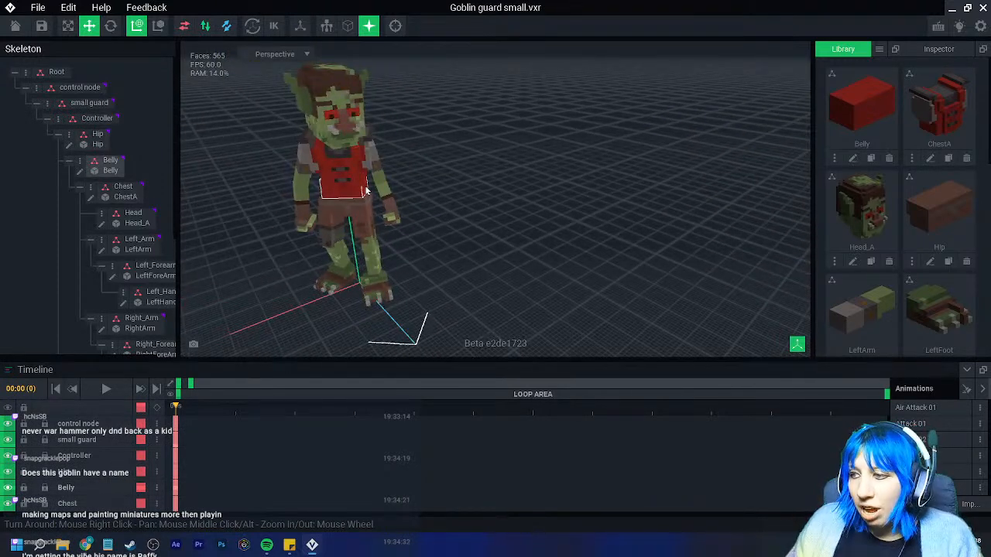
click(338, 123)
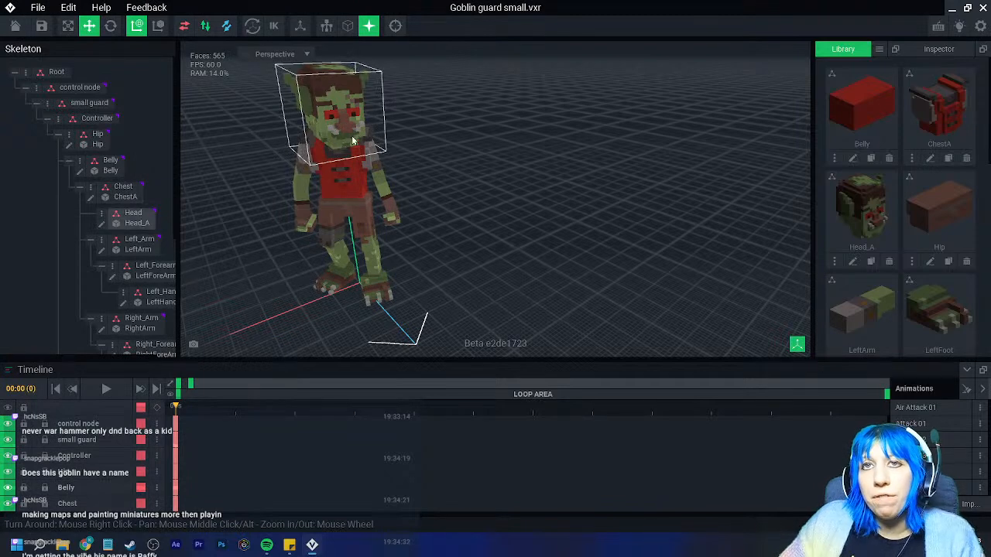
click(317, 153)
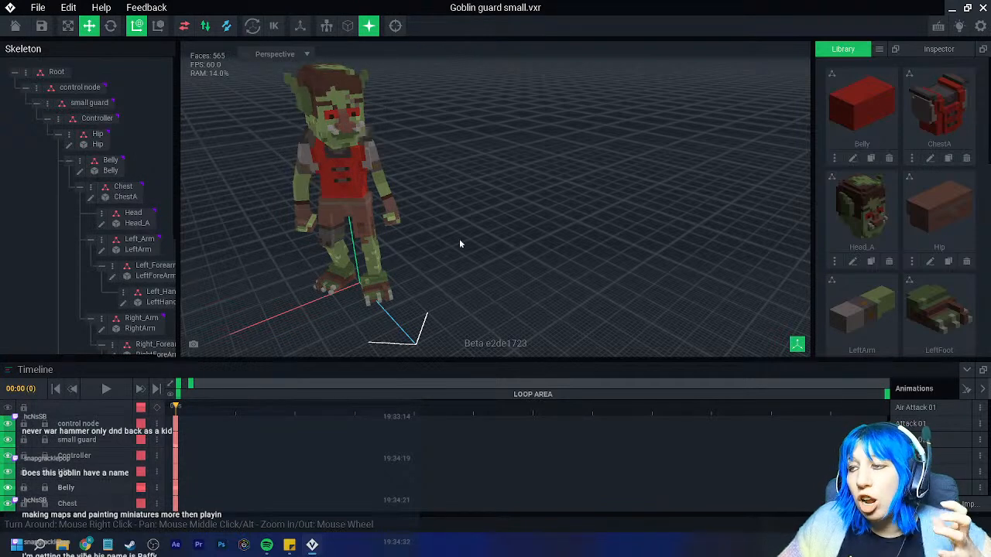
Preview the head in a running animation pose, then switch the rig to the Idle animation
click(929, 440)
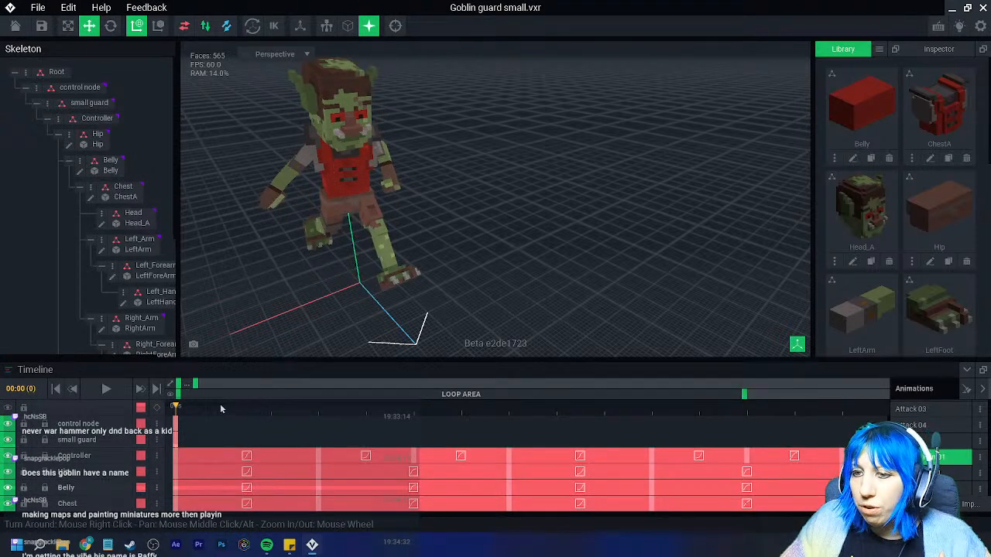
click(369, 124)
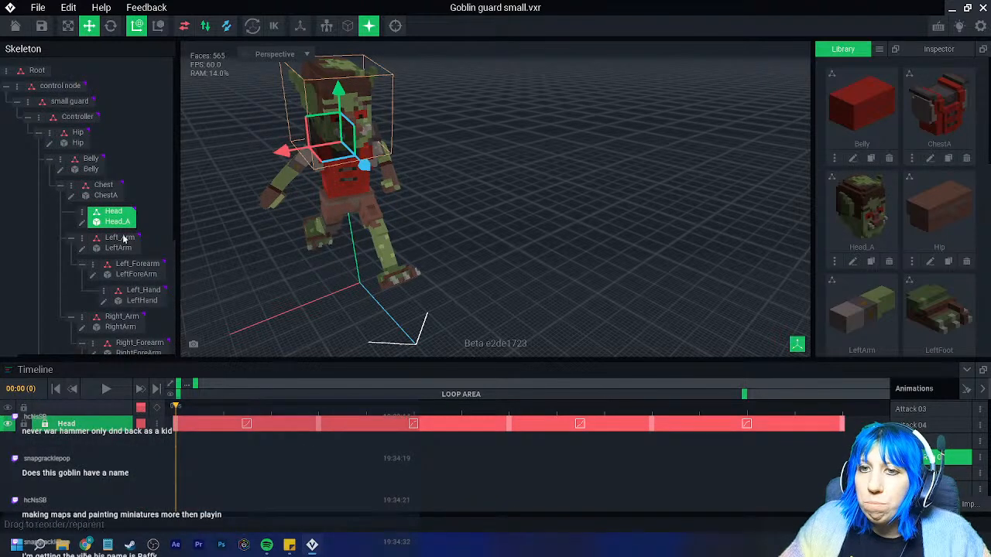
drag(186, 407, 177, 442)
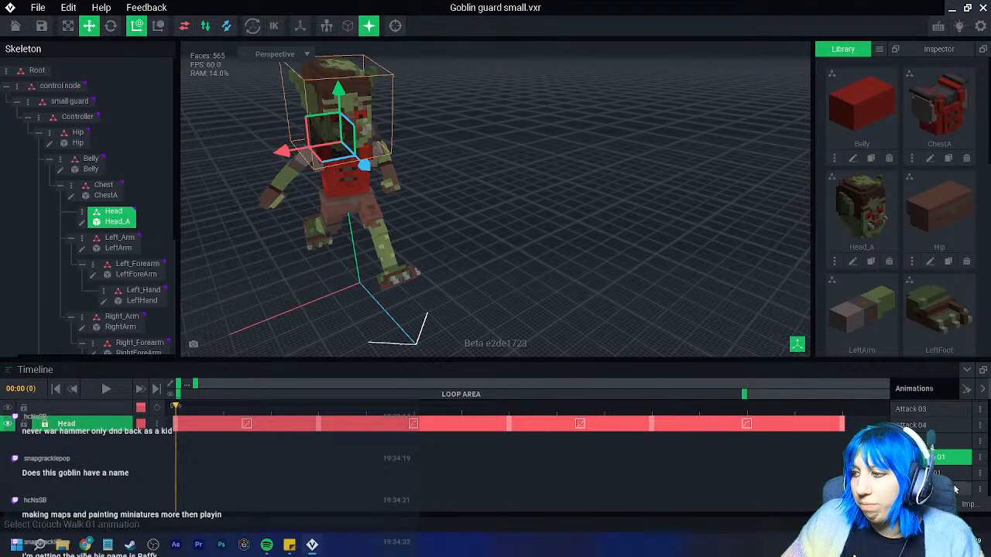
scroll(936, 458, down, 2)
click(920, 418)
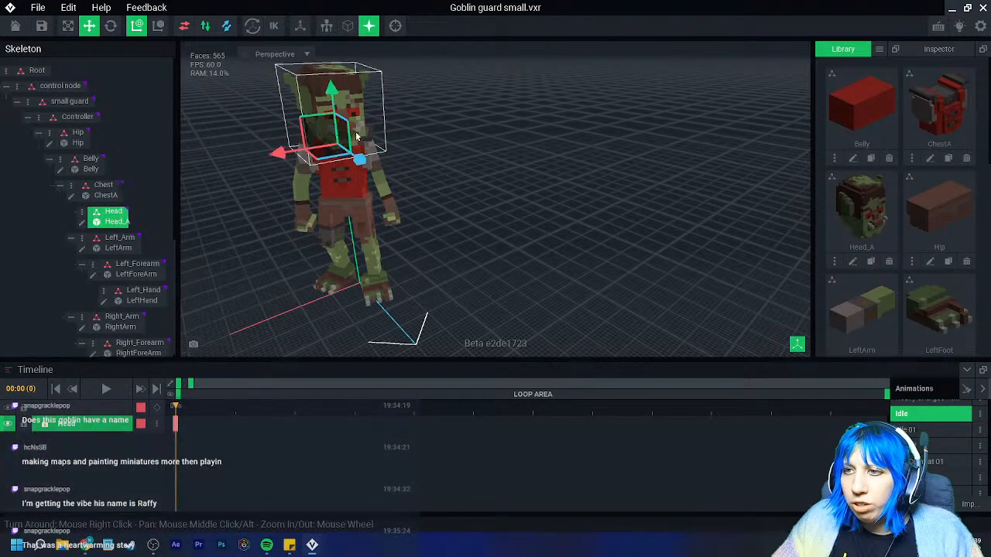
Reopen the head model from the Idle pose, check the pivot's sideways placement from the front, and return to the rig
click(81, 224)
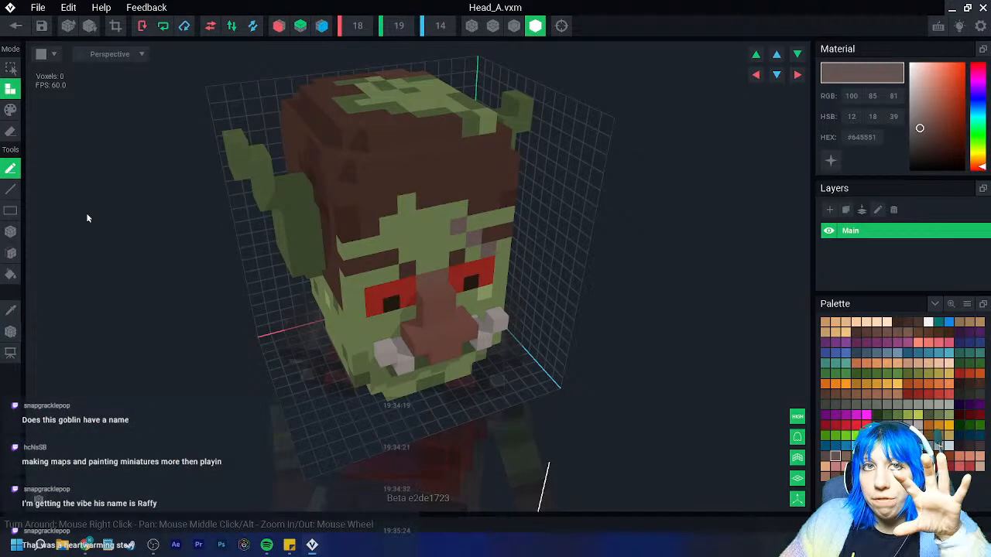
click(10, 331)
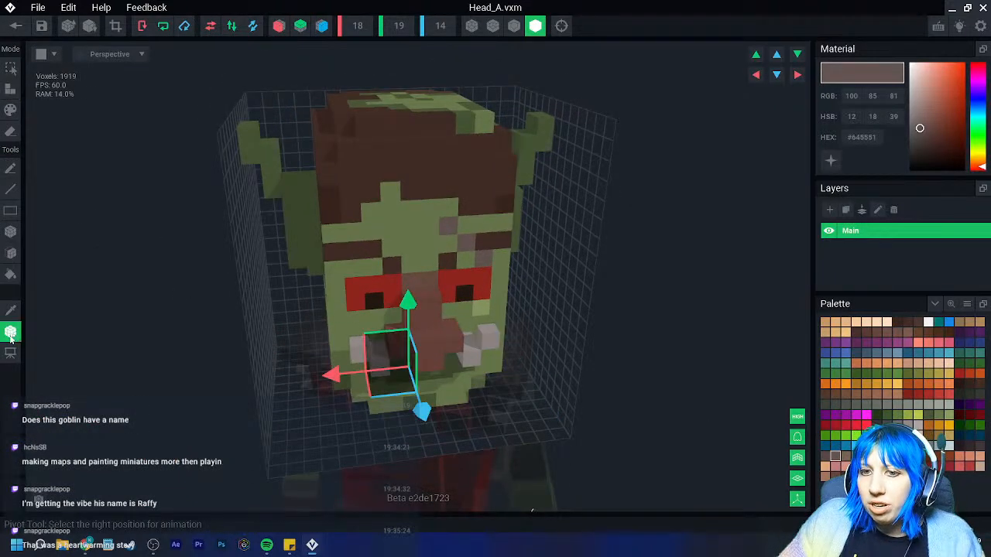
middle_drag(336, 387, 316, 348)
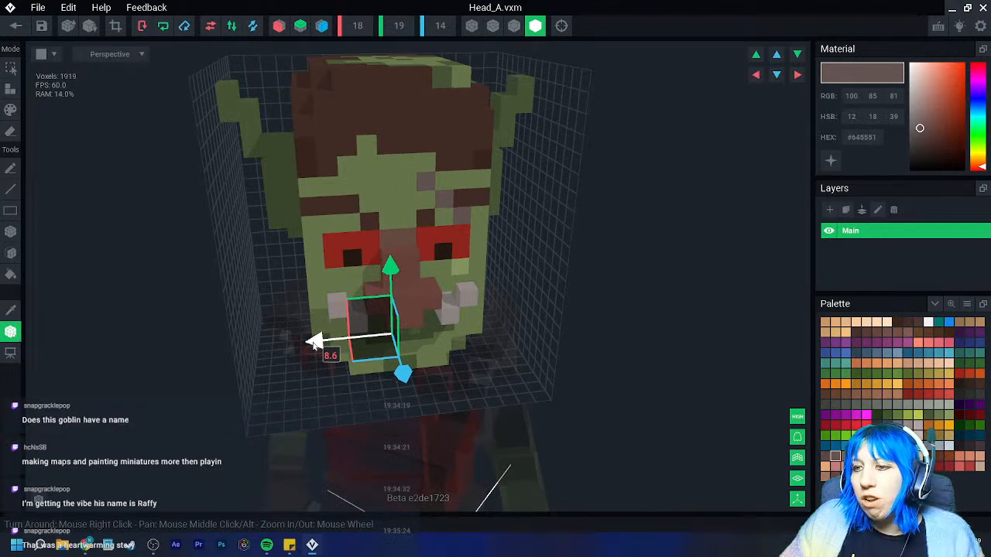
right_drag(336, 343, 354, 356)
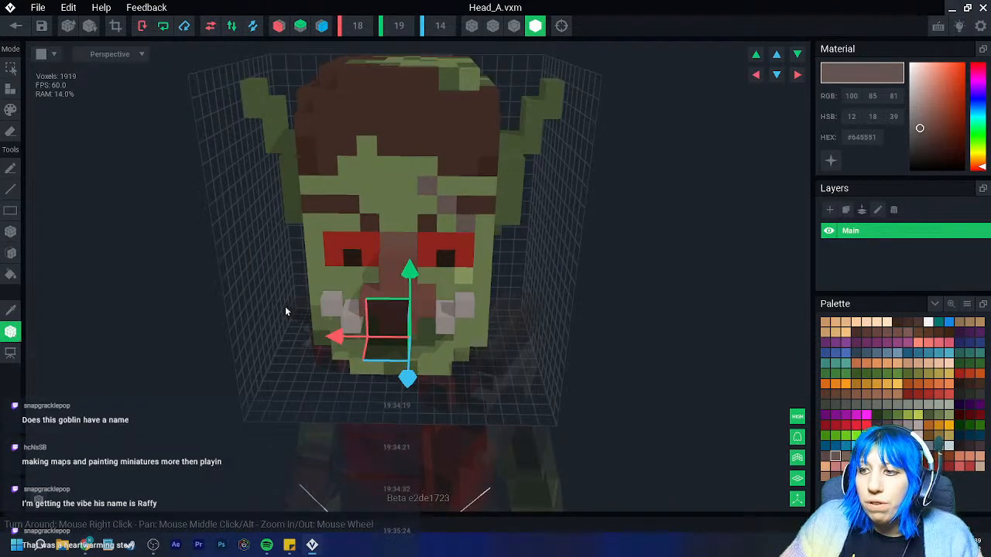
right_drag(449, 348, 410, 267)
scroll(410, 268, down, 2)
click(20, 28)
click(363, 200)
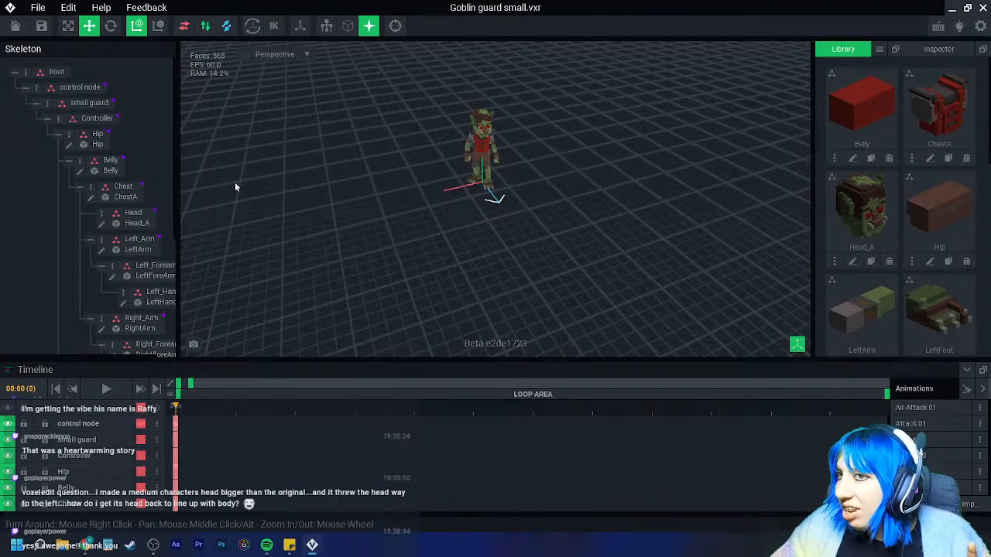
Set Light 1 to azimuth about -124.7° and altitude about 42.9°, and set Light 2's azimuth to about -85.5°
scroll(495, 155, up, 5)
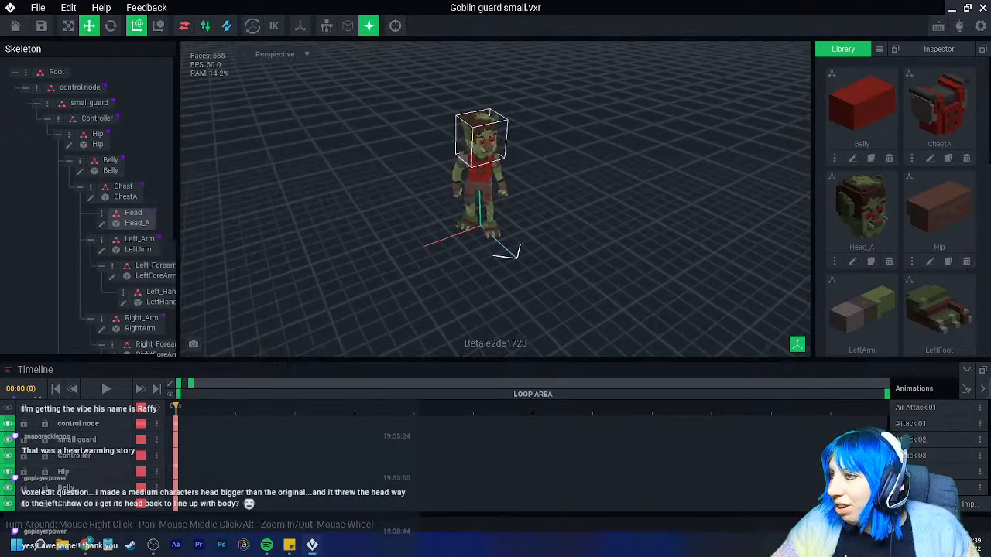
scroll(507, 166, up, 3)
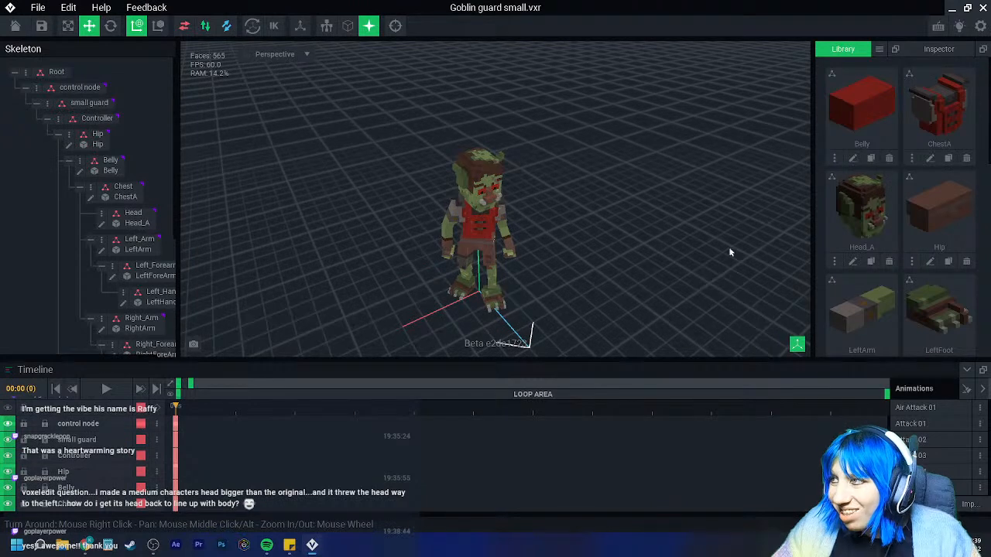
click(959, 26)
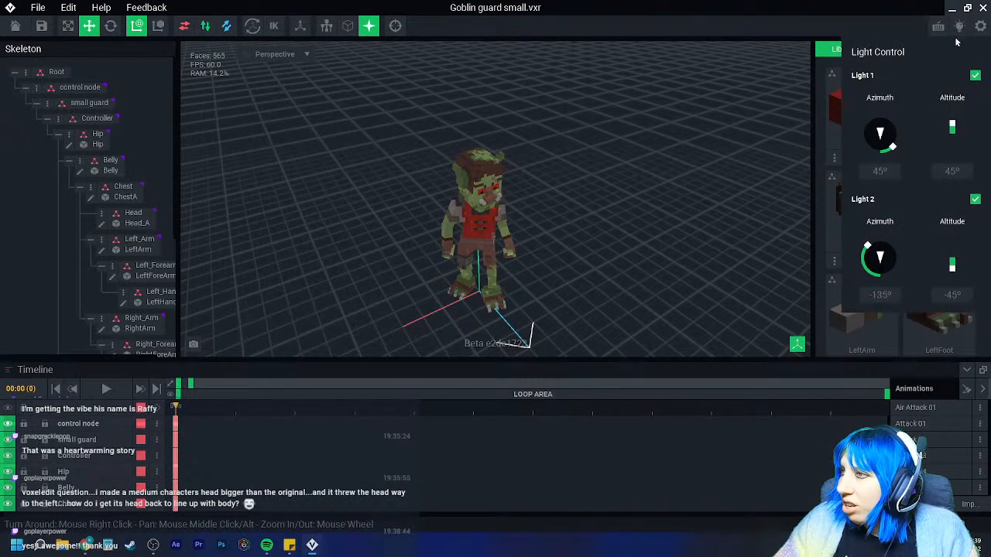
drag(893, 147, 868, 118)
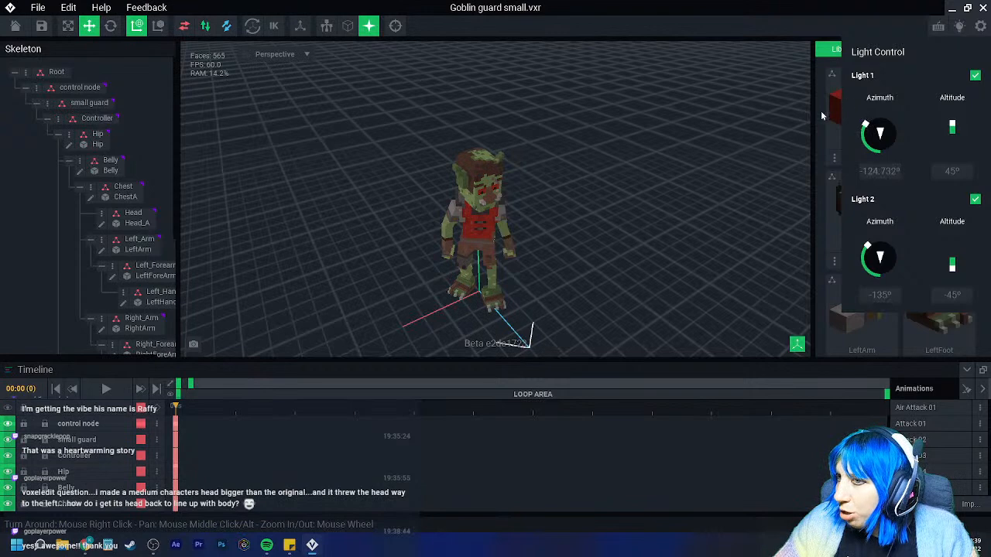
click(583, 225)
click(960, 25)
mouse_move(953, 126)
mouse_down()
mouse_move(953, 115)
mouse_move(953, 130)
mouse_up()
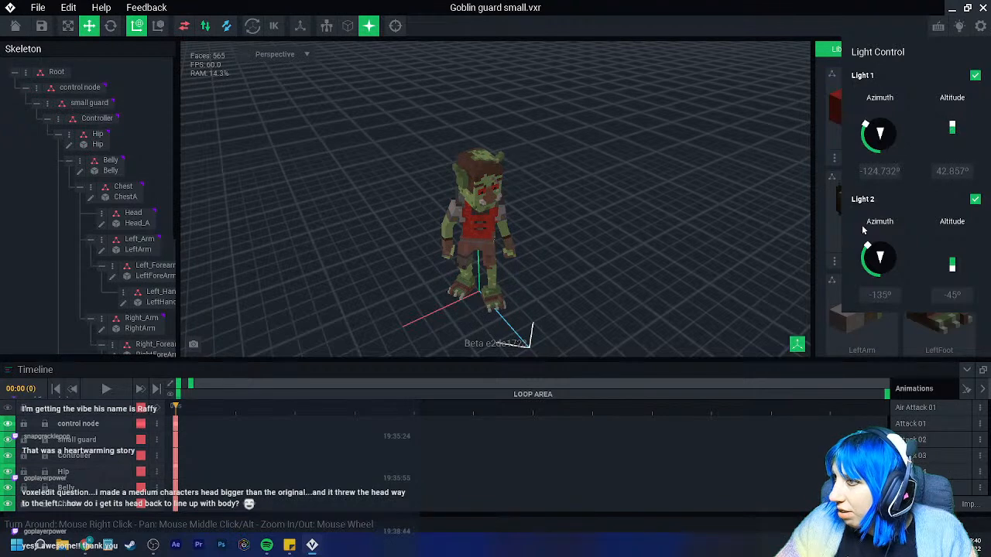
drag(867, 248, 862, 259)
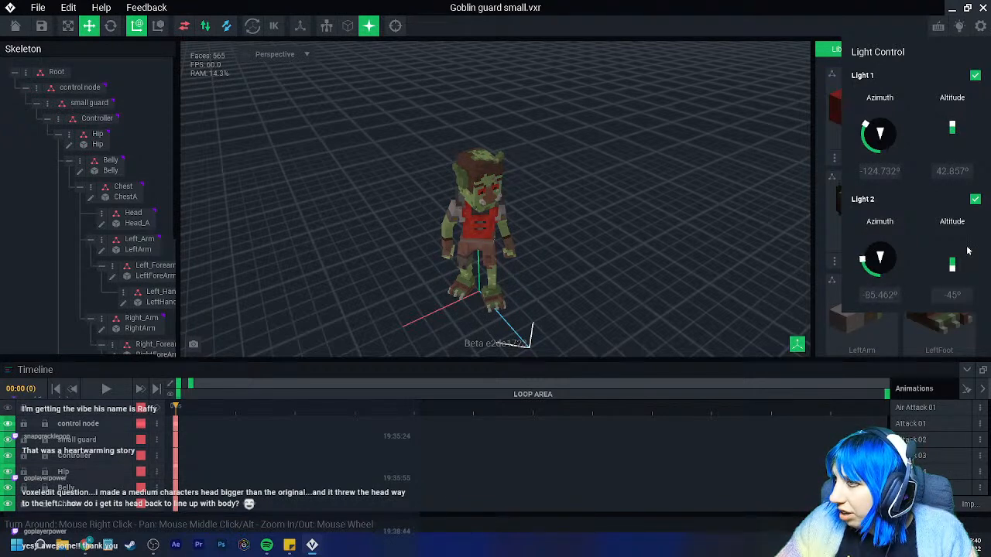
Turn Light 1 and Light 2 off and back on to compare the shading, then close the light controls
click(975, 75)
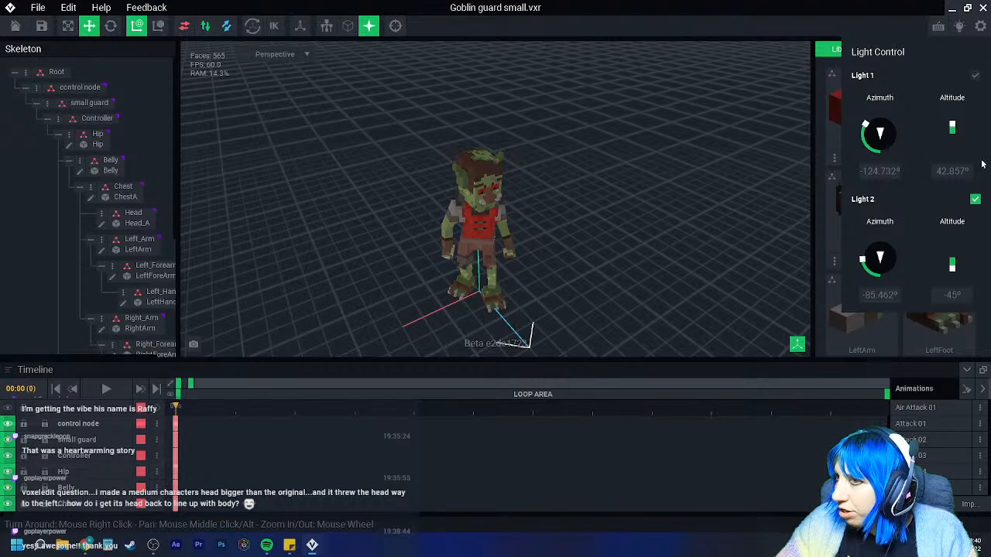
click(976, 199)
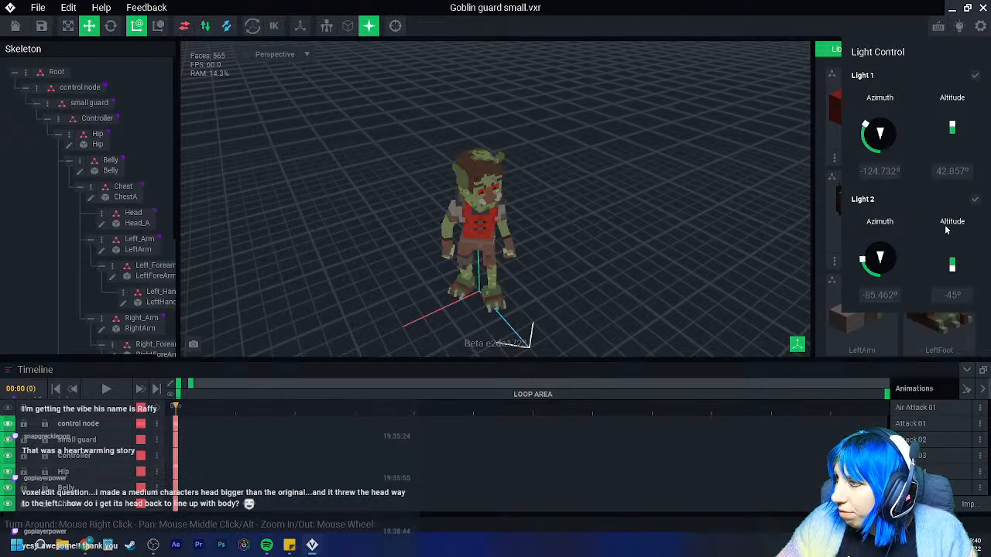
click(976, 201)
click(974, 76)
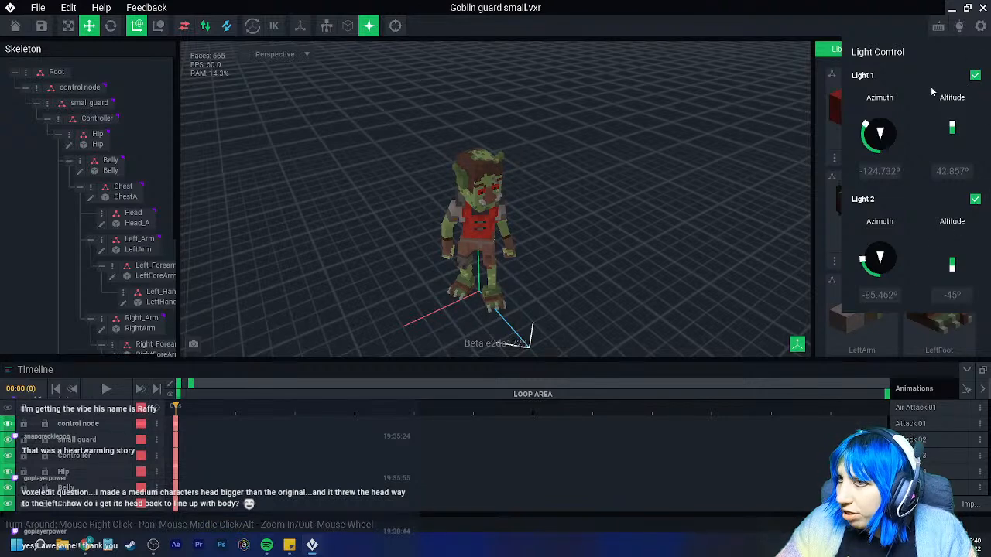
click(961, 28)
Examine the goblin guard from the front under the adjusted lighting
right_drag(596, 259, 592, 256)
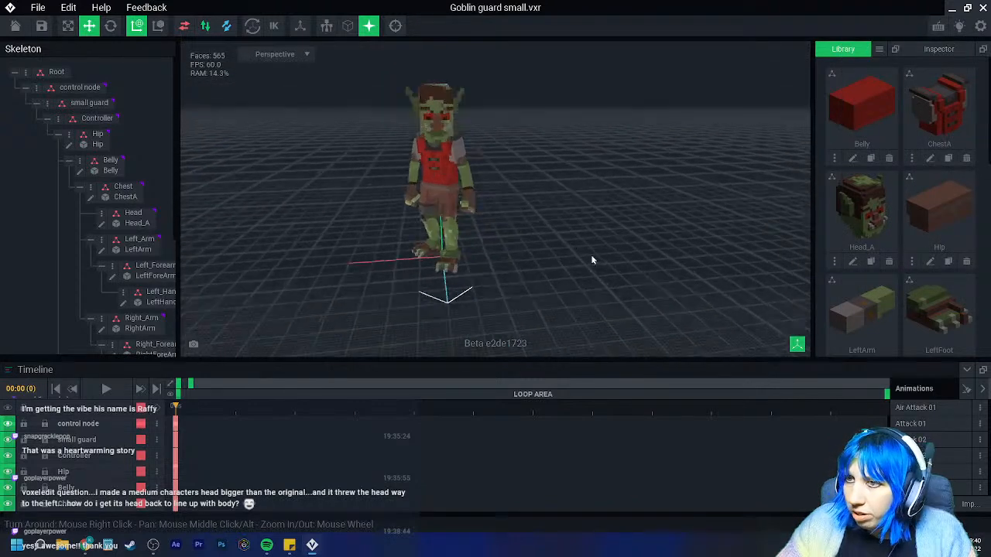
scroll(592, 261, up, 3)
scroll(591, 275, down, 2)
scroll(589, 278, up, 1)
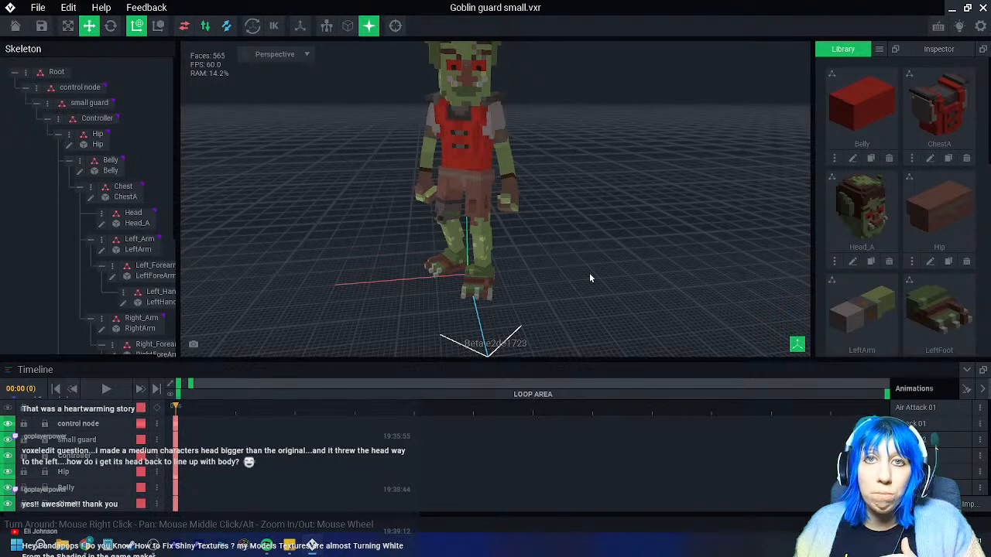
Open the goblin's left thigh model from the rig for voxel editing
scroll(540, 259, up, 5)
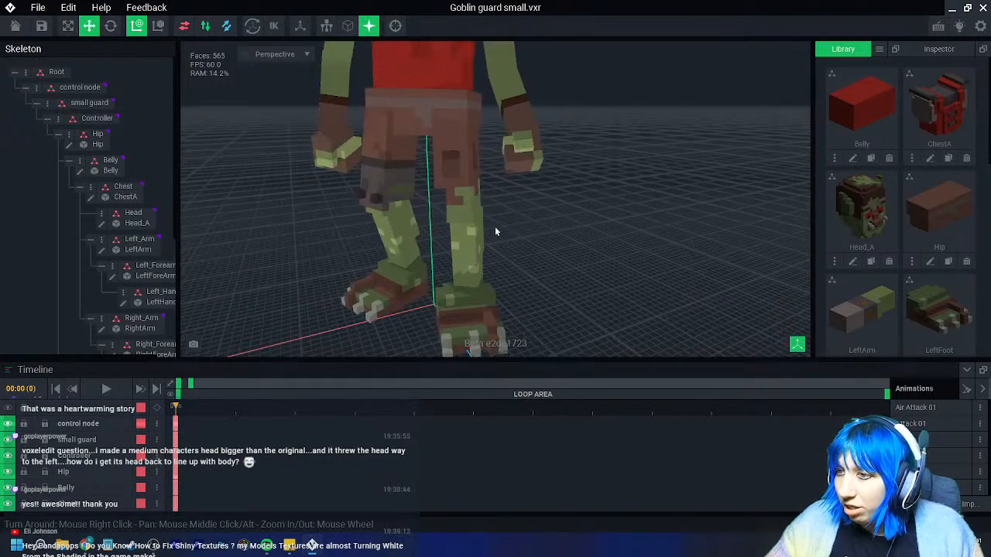
click(454, 188)
double_click(92, 293)
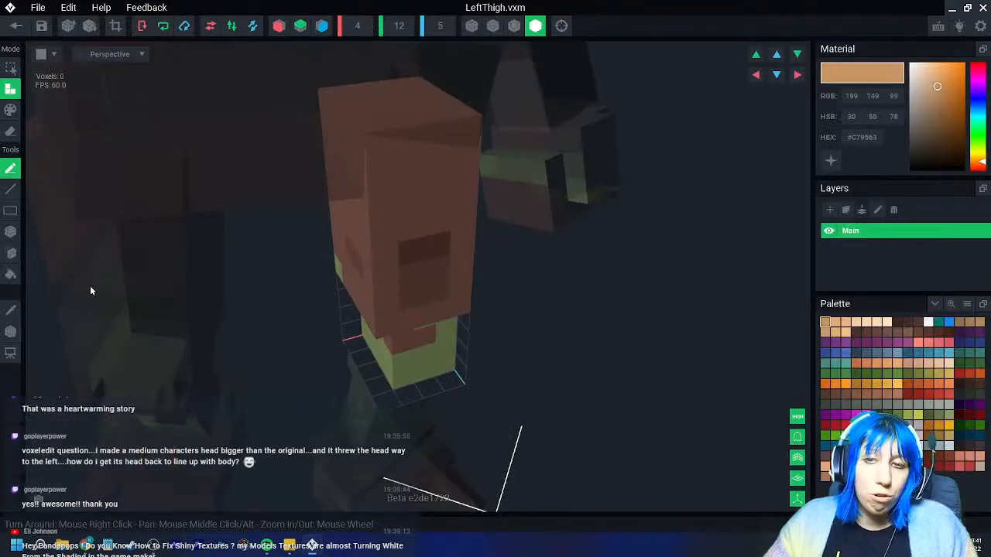
Set the left thigh's volume depth to 6, save the model and return to the rig
right_drag(172, 283, 205, 287)
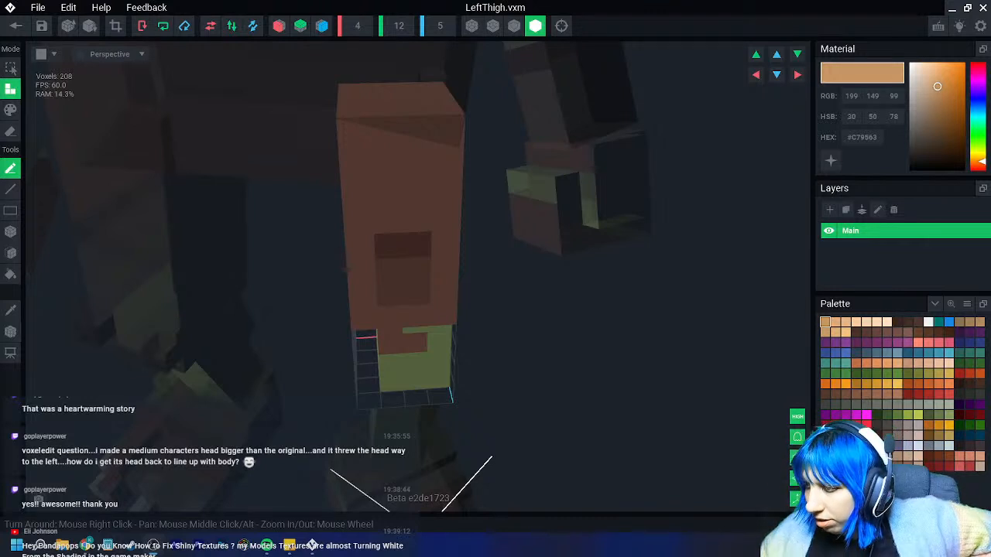
right_drag(442, 314, 388, 316)
right_drag(398, 282, 399, 279)
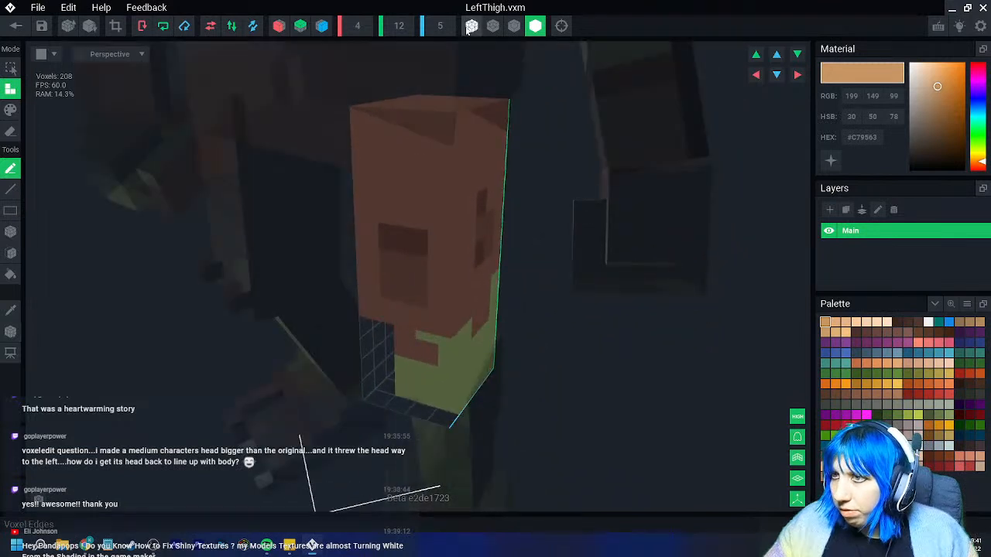
text(6)
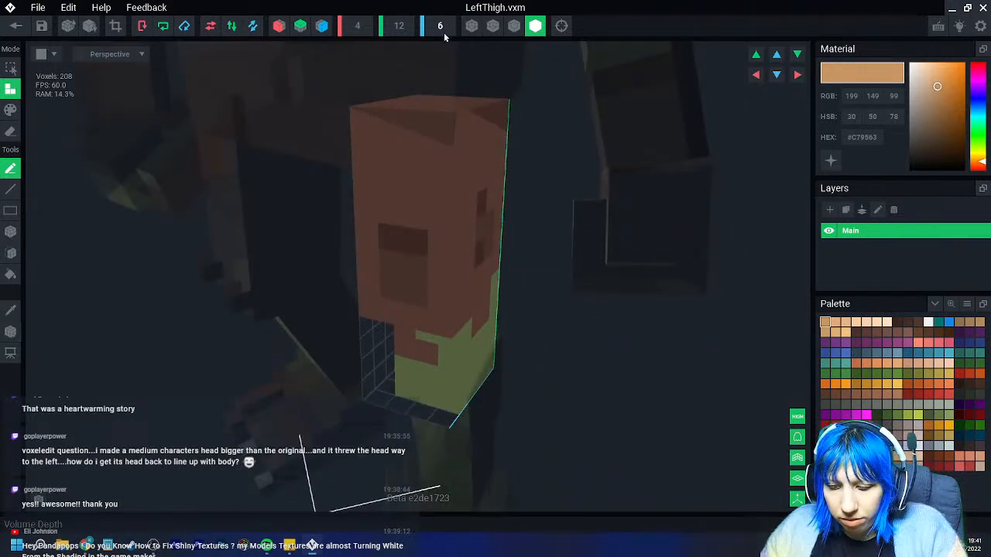
key(Return)
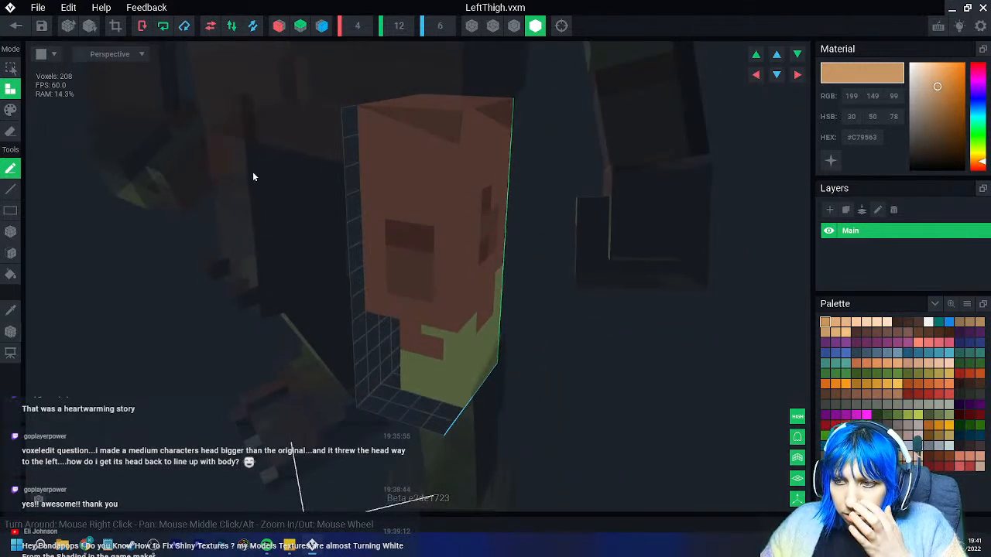
click(15, 25)
click(404, 206)
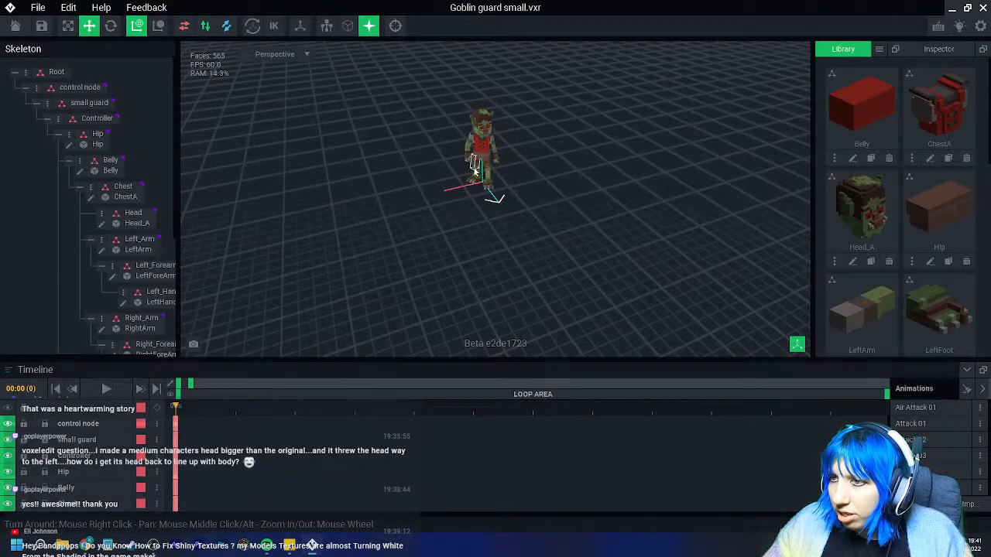
Open the right thigh model for editing and show its voxel edges, with the knee pad facing the view
click(472, 164)
click(80, 222)
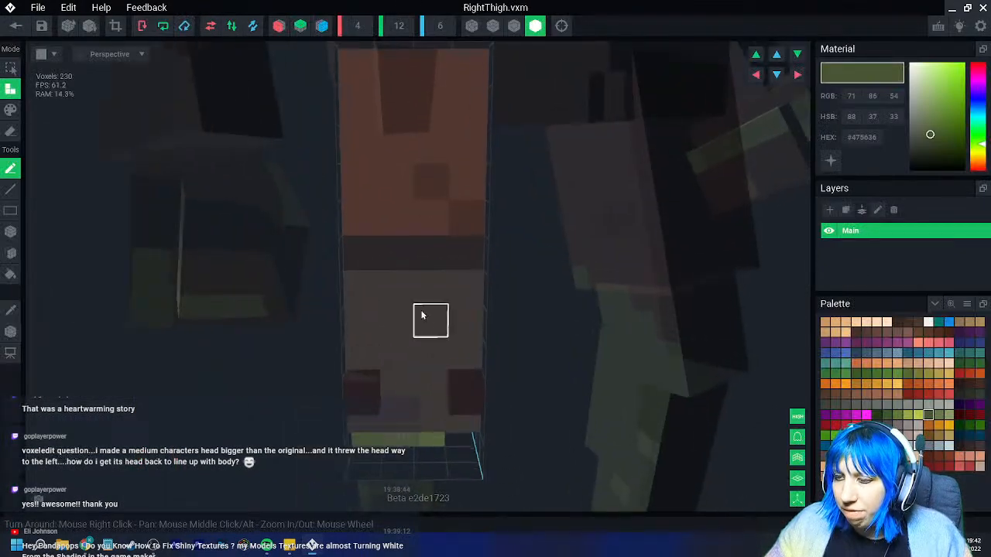
click(471, 26)
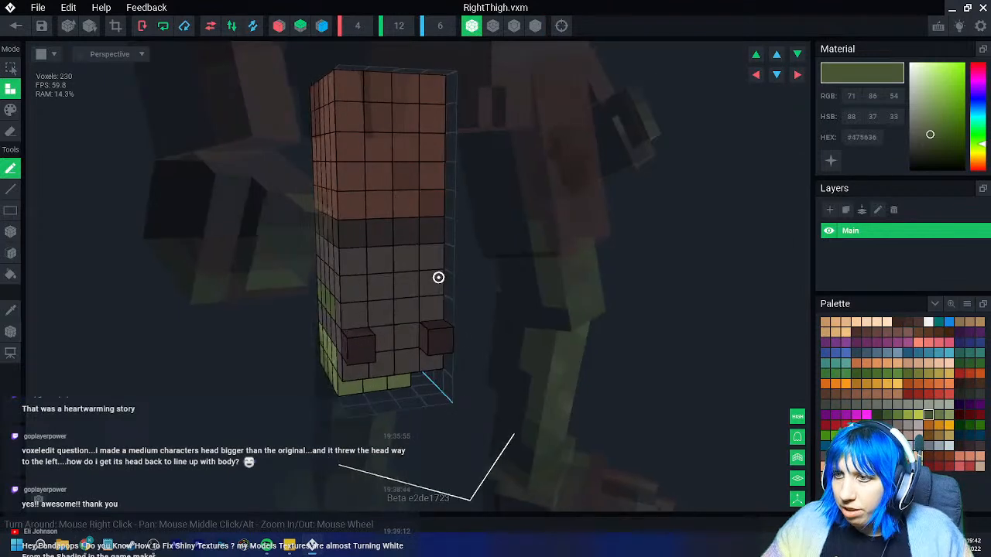
right_drag(438, 277, 511, 320)
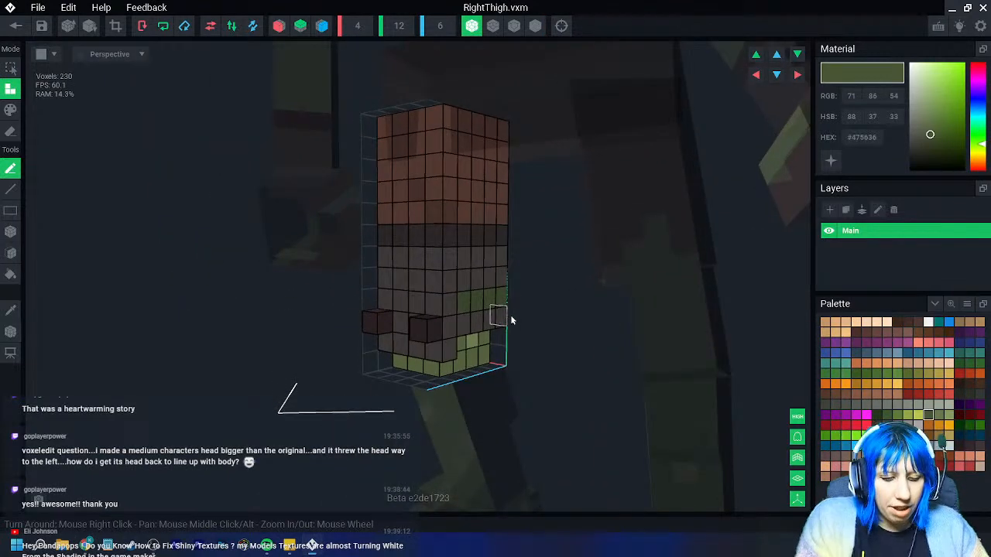
Capture a reference snip of the right thigh with Snipping Tool, open it, narrow its window and move it out of the way
key(super+shift+s)
drag(276, 152, 637, 457)
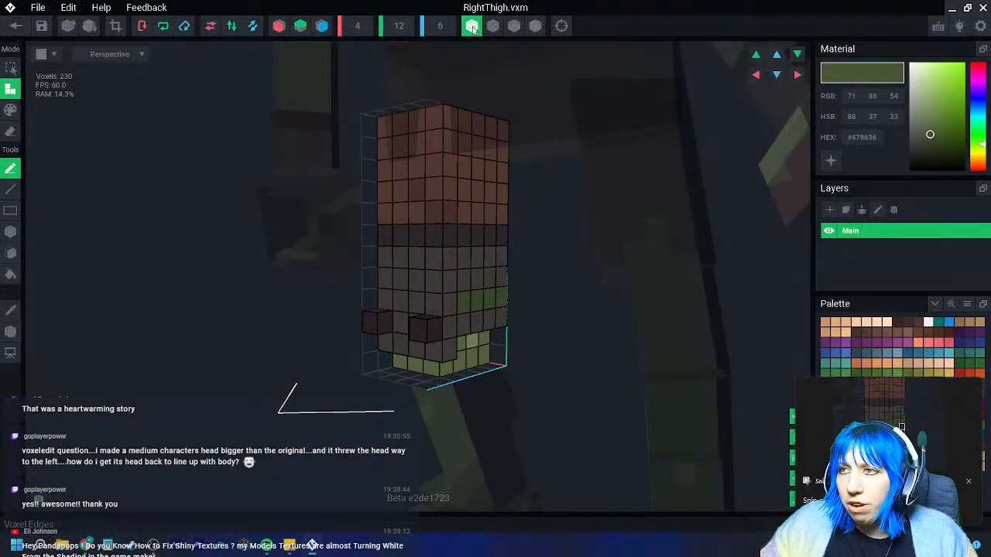
click(887, 410)
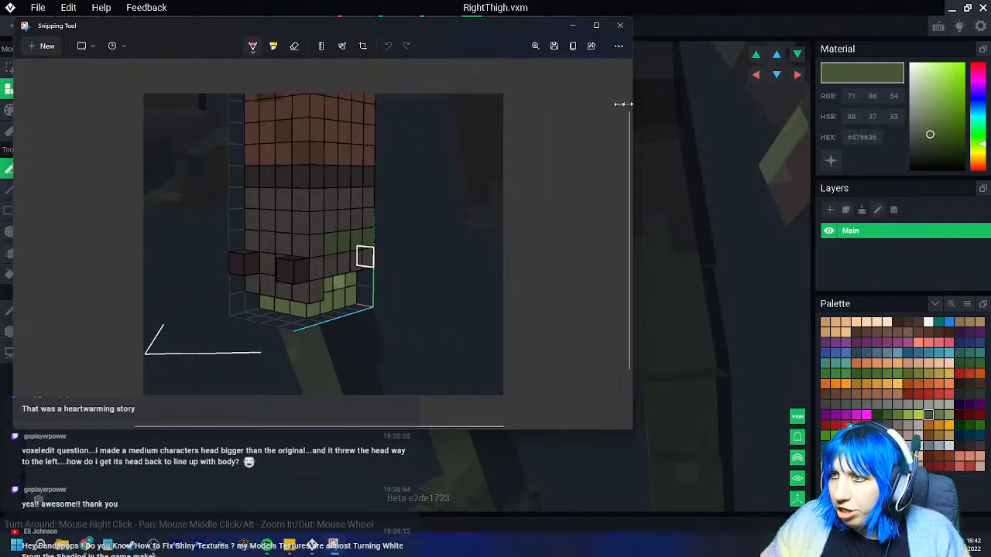
drag(632, 102, 505, 101)
drag(349, 31, 0, 85)
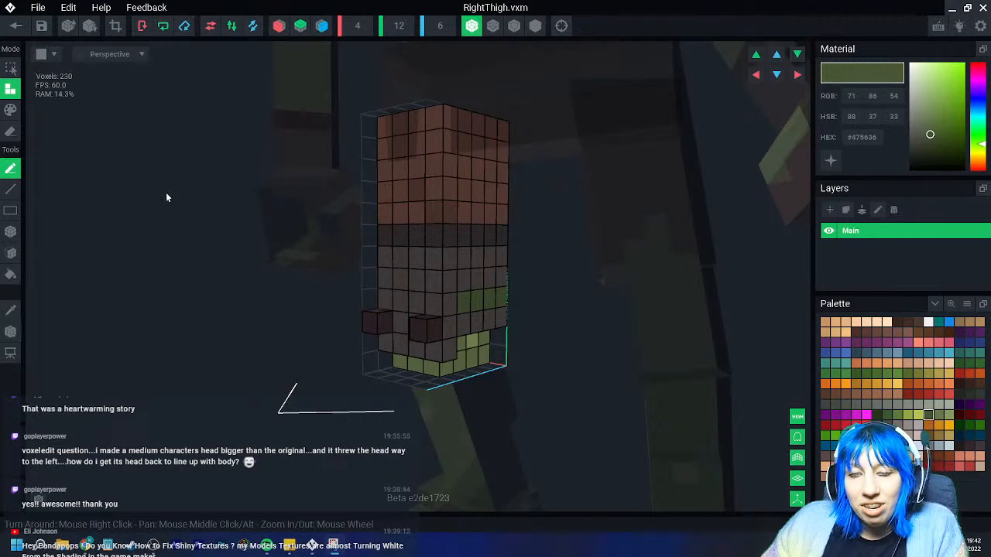
Sample the colours of the right knee pad's grey area, one of its dark studs and its upper dark band
right_drag(409, 319, 399, 300)
click(11, 311)
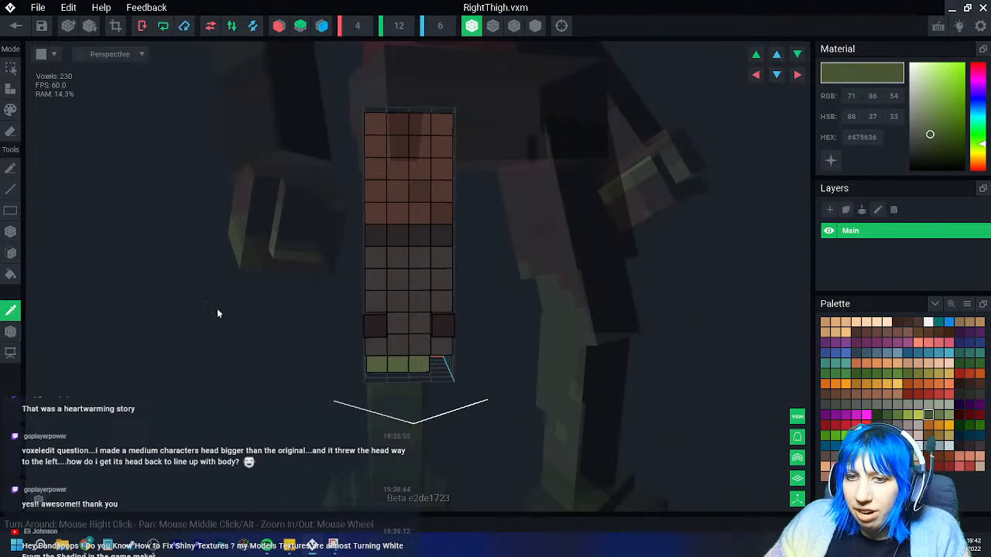
click(405, 286)
click(11, 311)
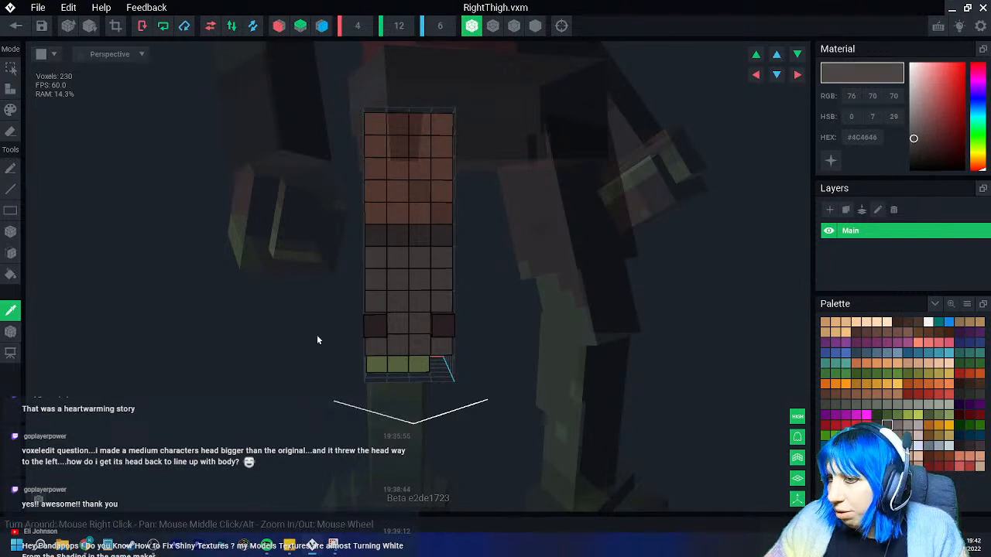
click(373, 326)
click(11, 311)
click(393, 246)
mouse_move(393, 246)
right_down()
mouse_move(379, 314)
mouse_move(392, 314)
right_up()
Save and close the right thigh model, and open the left thigh model with voxel edges shown
click(16, 26)
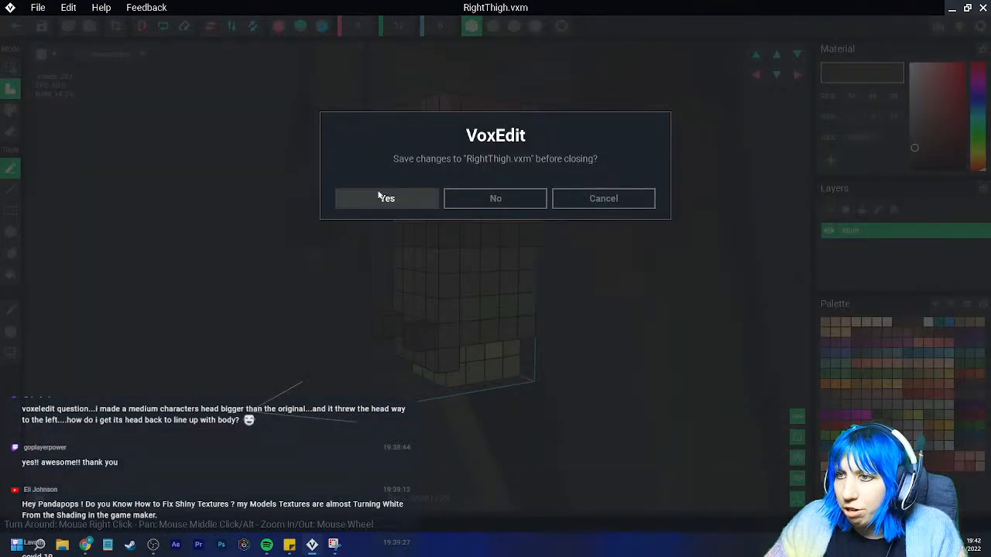
click(379, 198)
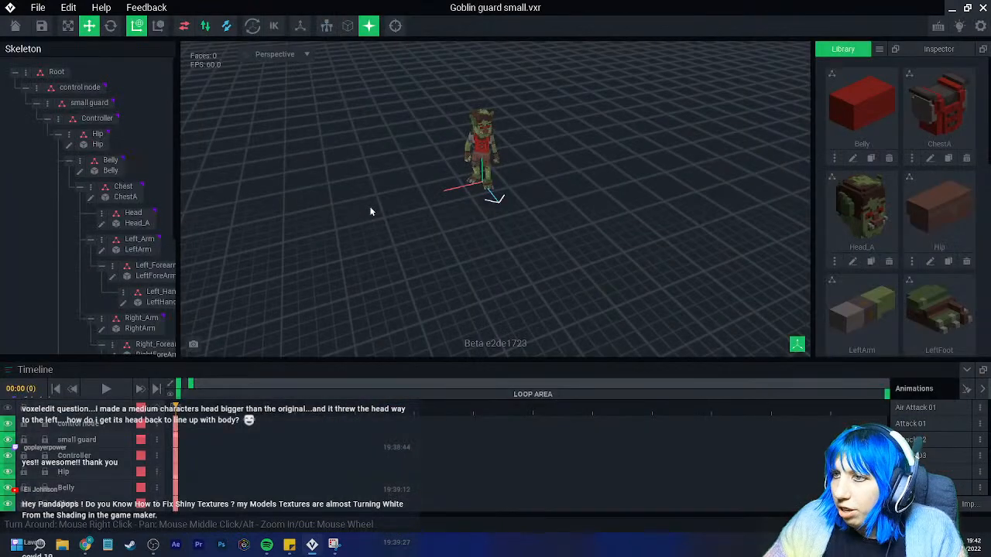
click(488, 167)
click(80, 297)
mouse_move(319, 287)
right_down()
mouse_move(533, 177)
mouse_move(535, 54)
right_up()
click(514, 27)
click(472, 28)
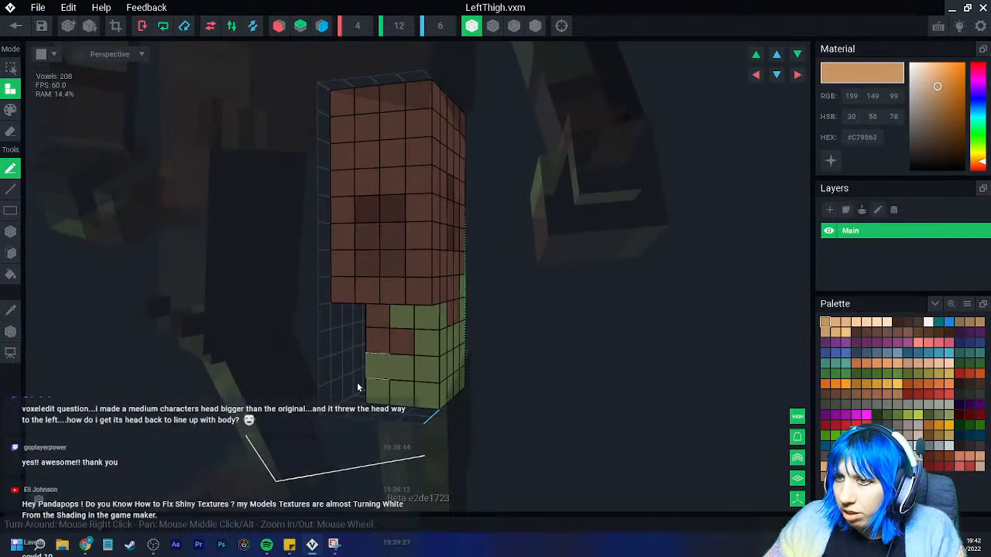
Choose the dark grey palette colour #4C4646 and the Box tool for building on the left thigh's front
right_drag(379, 346, 377, 394)
scroll(377, 392, up, 2)
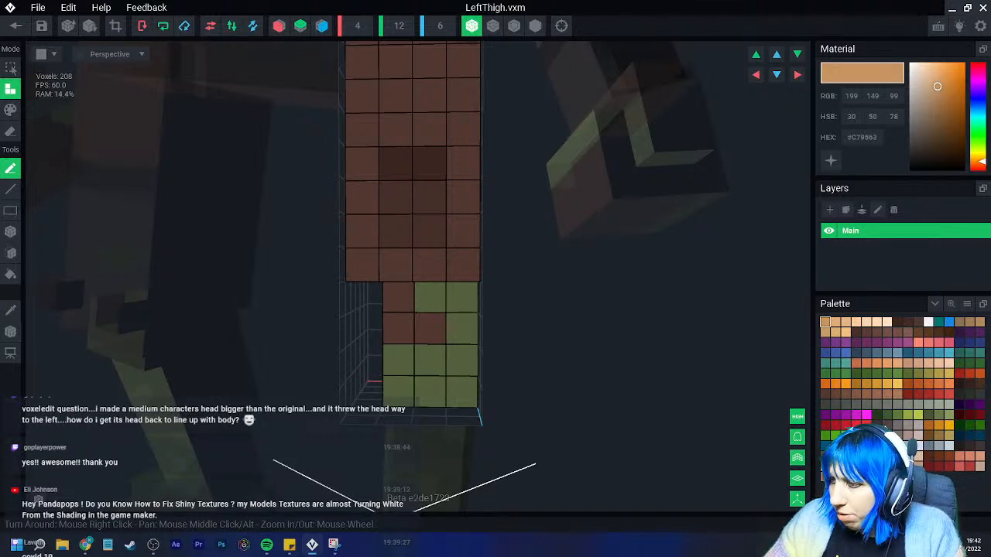
click(887, 425)
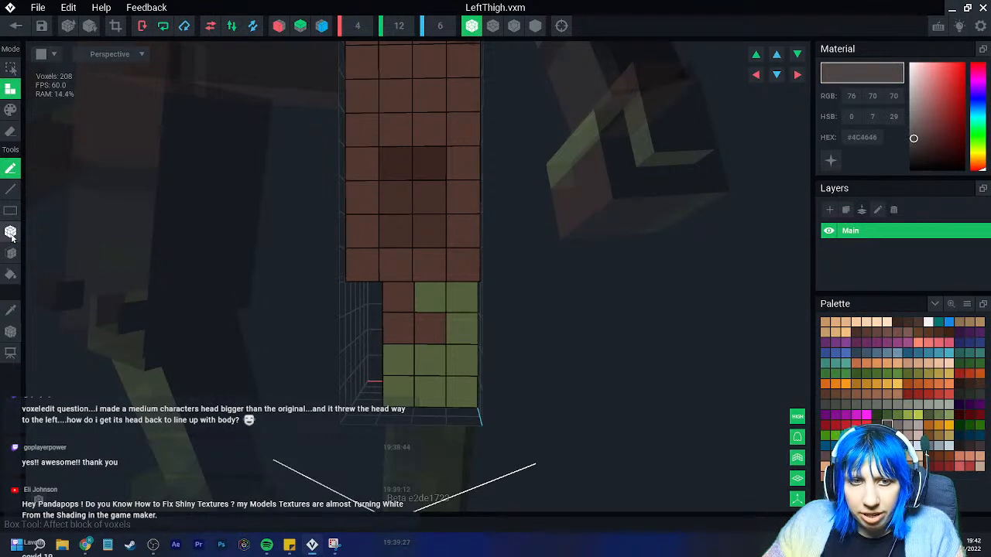
right_drag(195, 307, 369, 237)
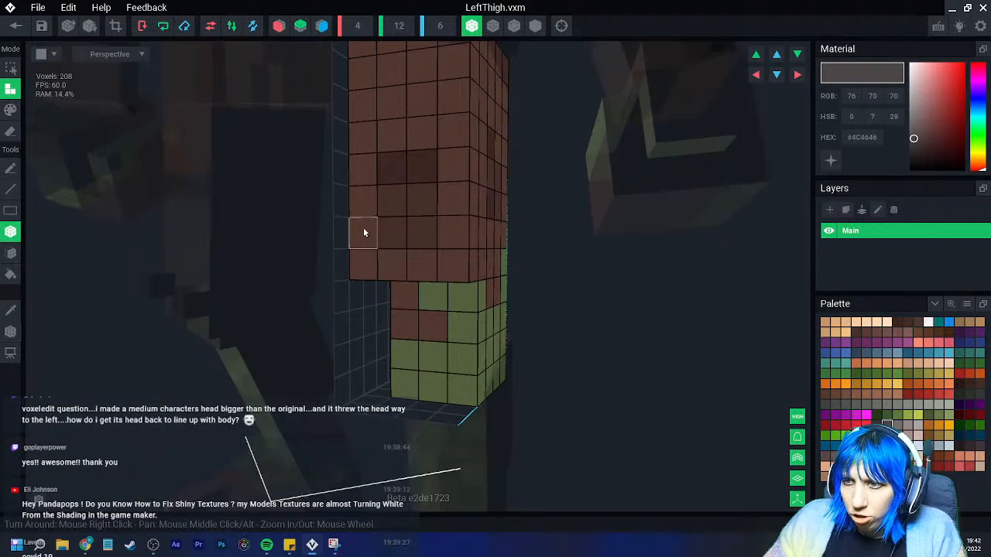
Add a grey block 4 voxels wide, 3 high and 1 deep over the lower trouser front, save and return to the rig
drag(364, 229, 453, 263)
right_drag(452, 262, 459, 295)
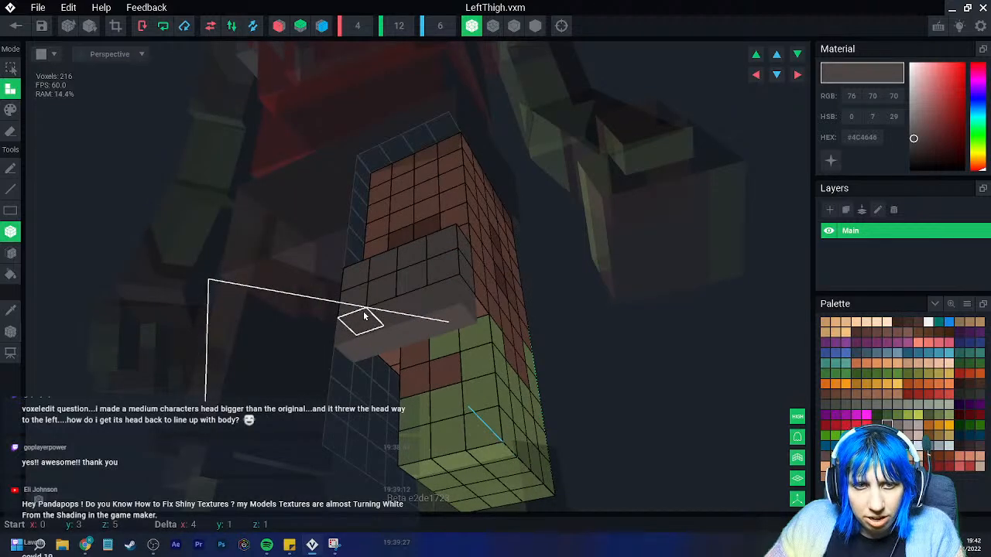
right_drag(378, 325, 377, 325)
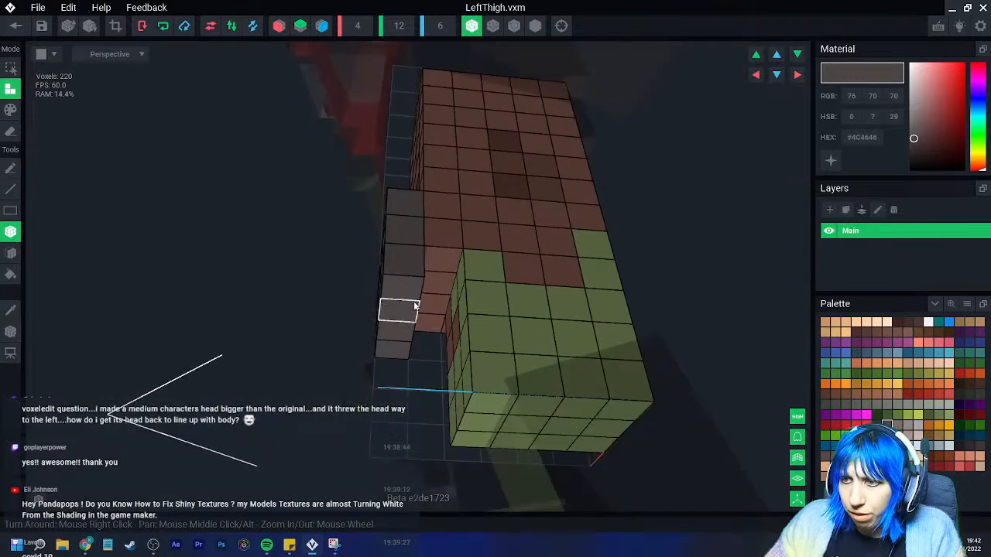
right_drag(444, 267, 380, 303)
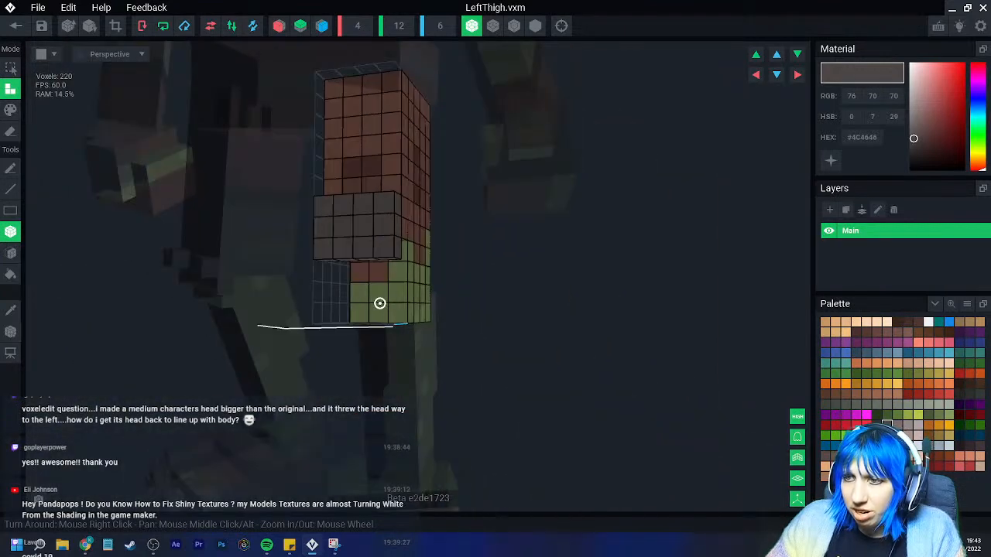
click(21, 27)
click(364, 197)
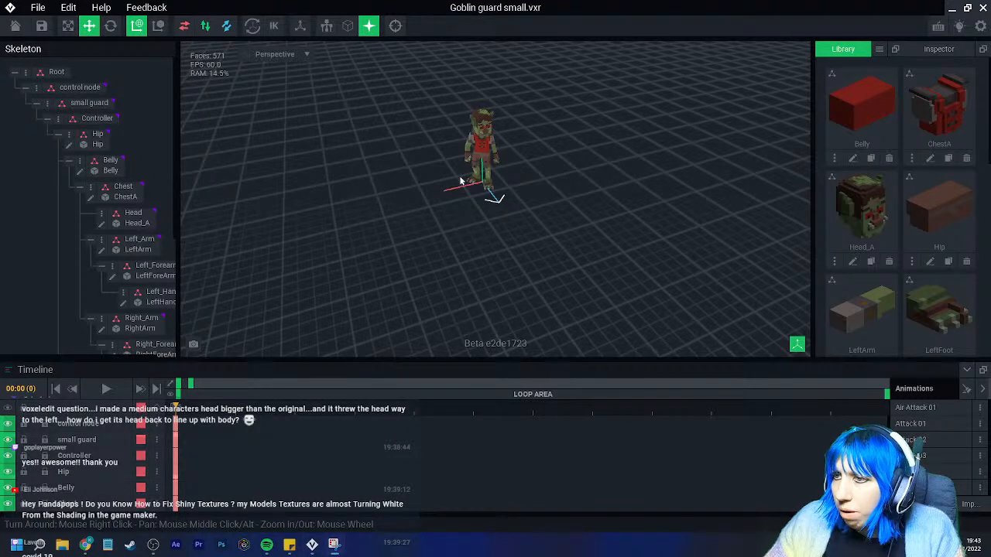
Reopen the left thigh with voxel edges shown and erase the grey block from the trouser front
click(487, 172)
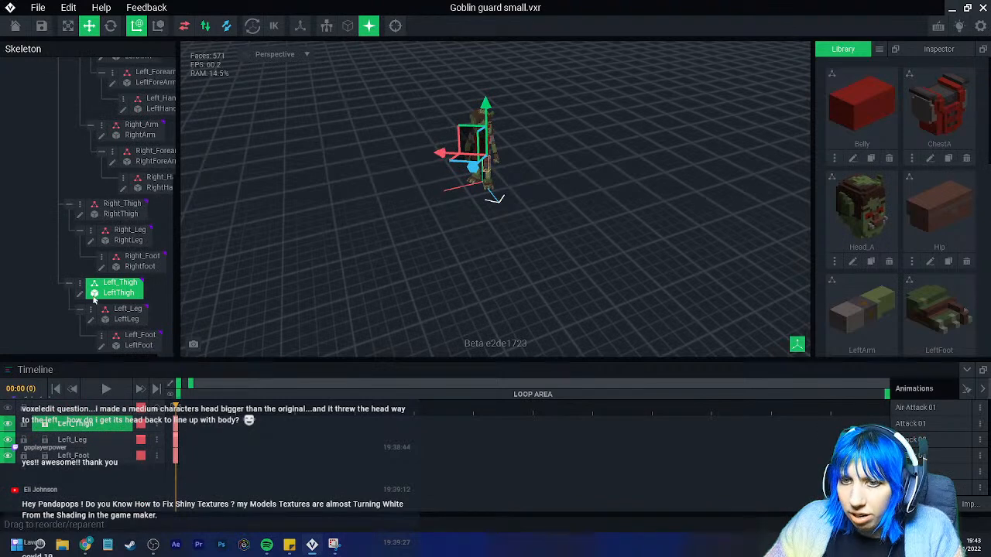
right_drag(465, 259, 411, 255)
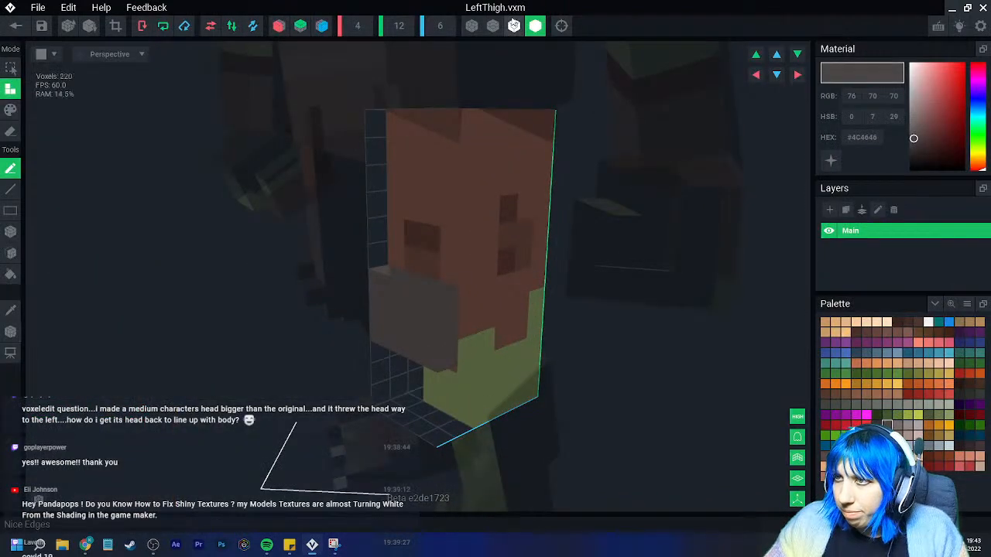
click(477, 27)
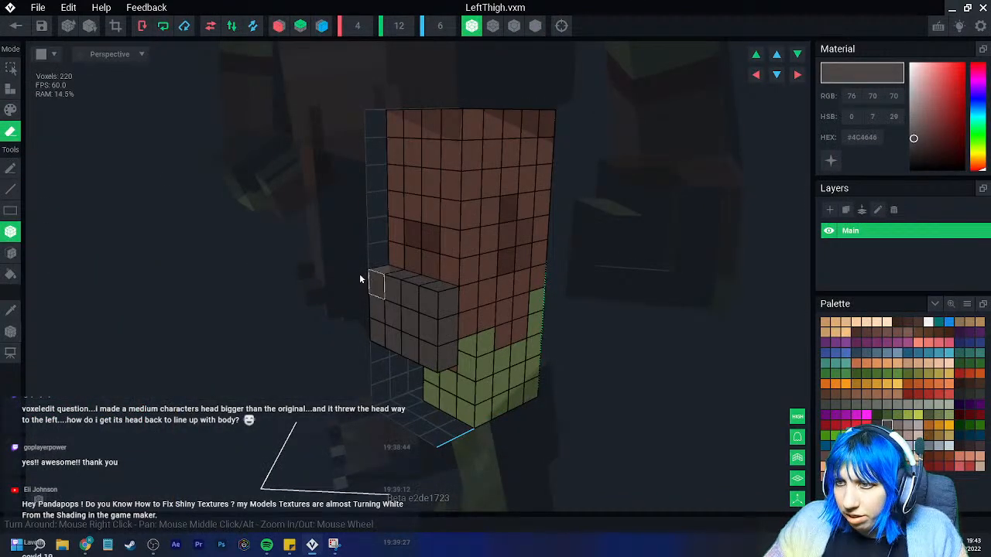
drag(407, 331, 446, 359)
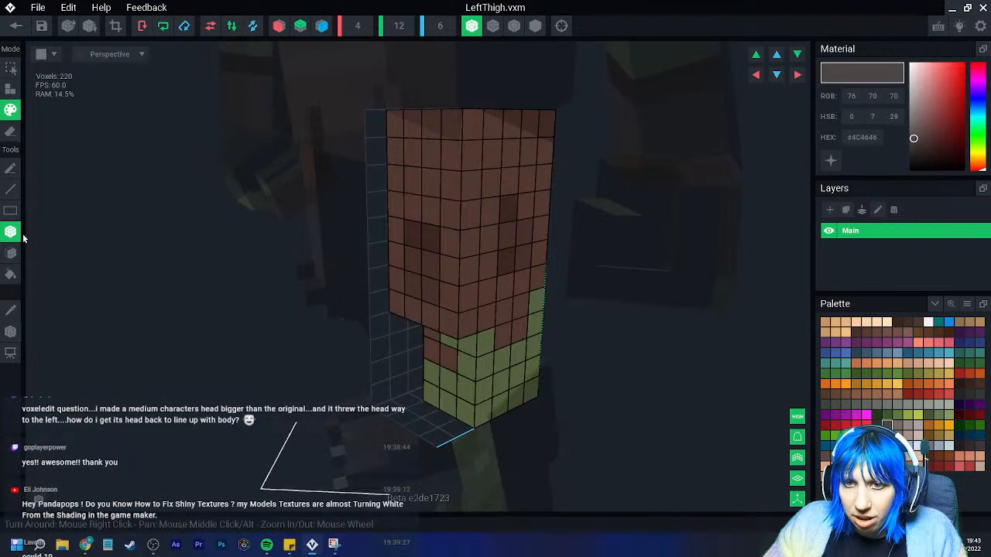
Add a grey knee patch 3 voxels high directly below the trouser front, extending it to 4 voxels wide
click(15, 93)
right_drag(370, 381, 437, 329)
drag(442, 319, 473, 370)
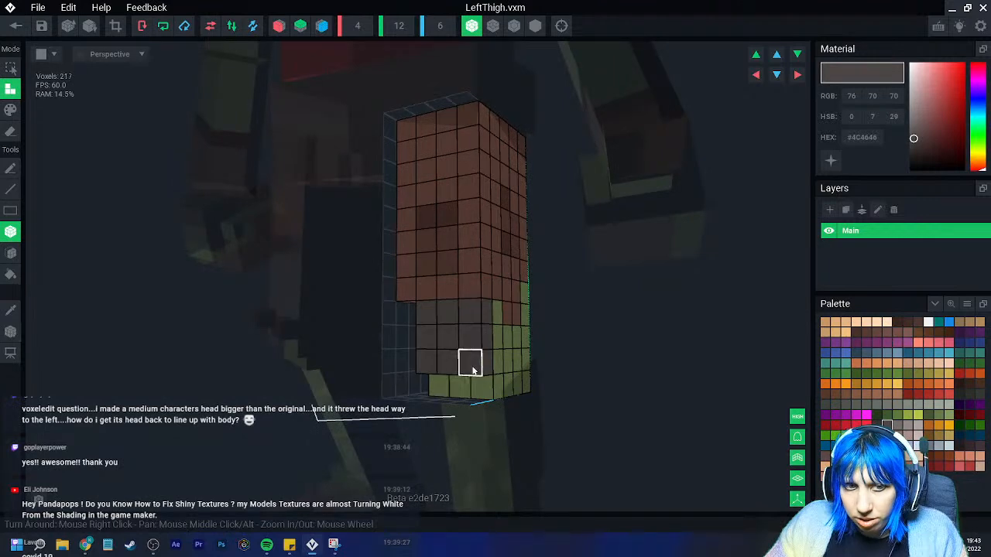
right_drag(474, 371, 476, 362)
scroll(476, 362, up, 3)
right_drag(463, 288, 410, 294)
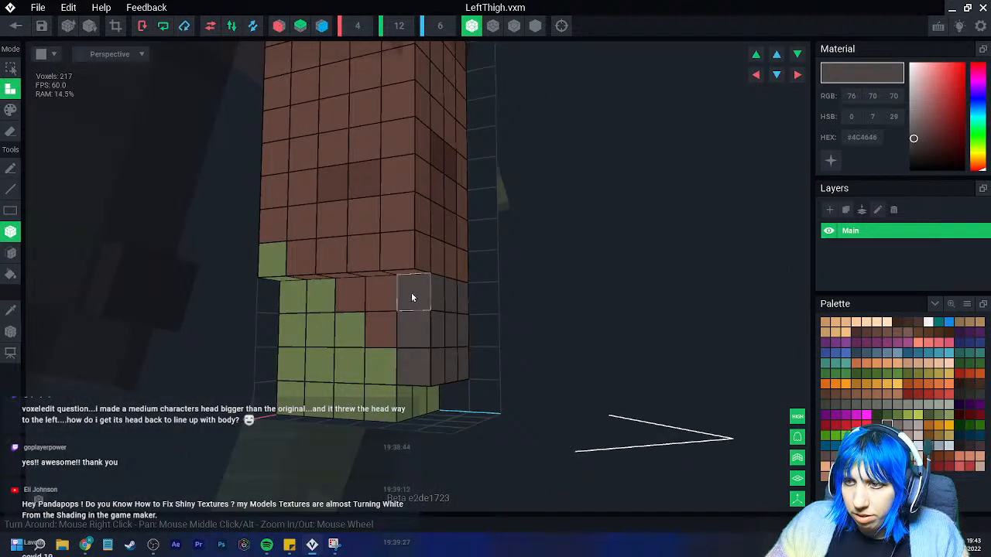
right_drag(394, 359, 79, 356)
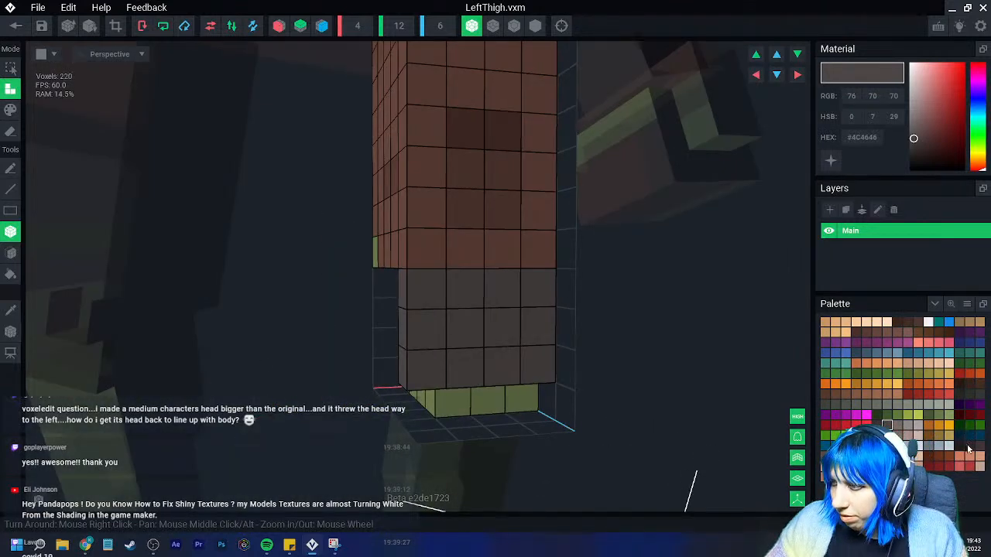
Add a dark stud voxel at each end of the knee patch's middle row and paint the two trouser rows above it #4C4646
right_drag(465, 368, 433, 332)
click(432, 332)
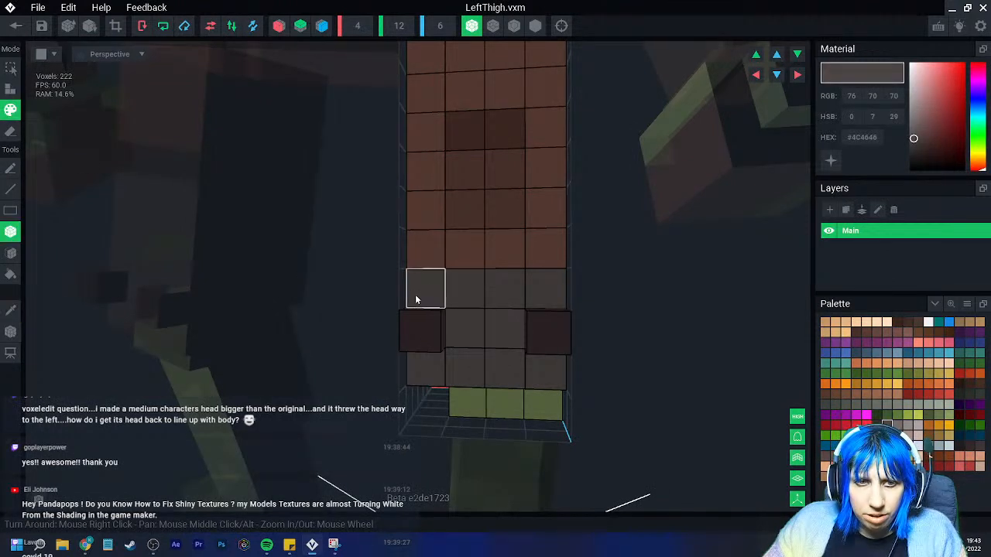
click(430, 258)
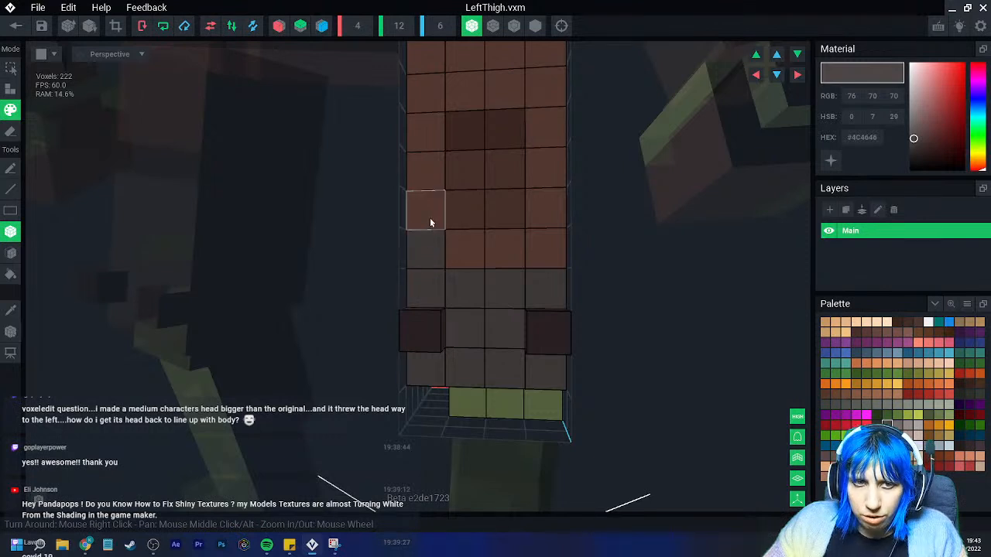
drag(464, 220, 546, 249)
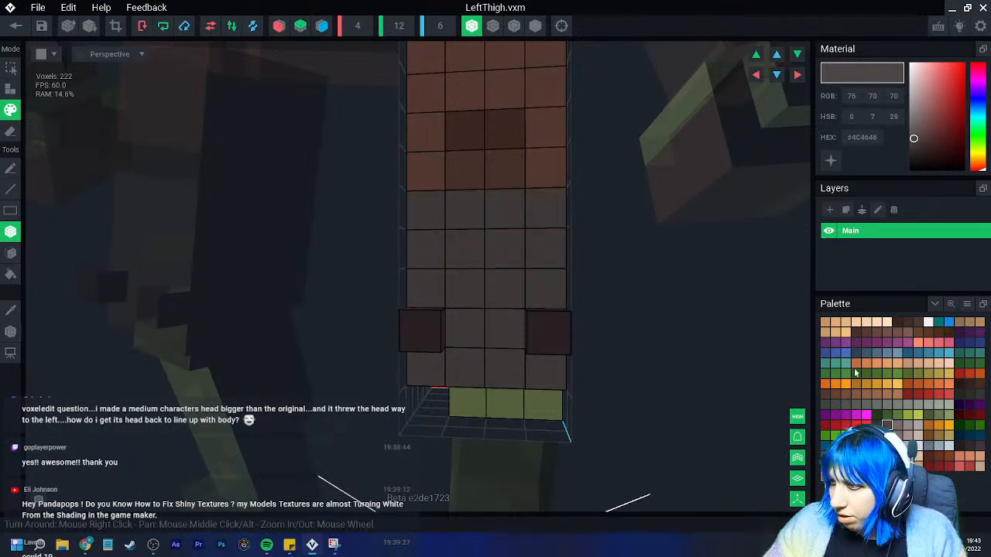
Paint a one-voxel-high #363131 band around the left thigh, directly above the two grey trouser rows
right_drag(546, 167, 369, 188)
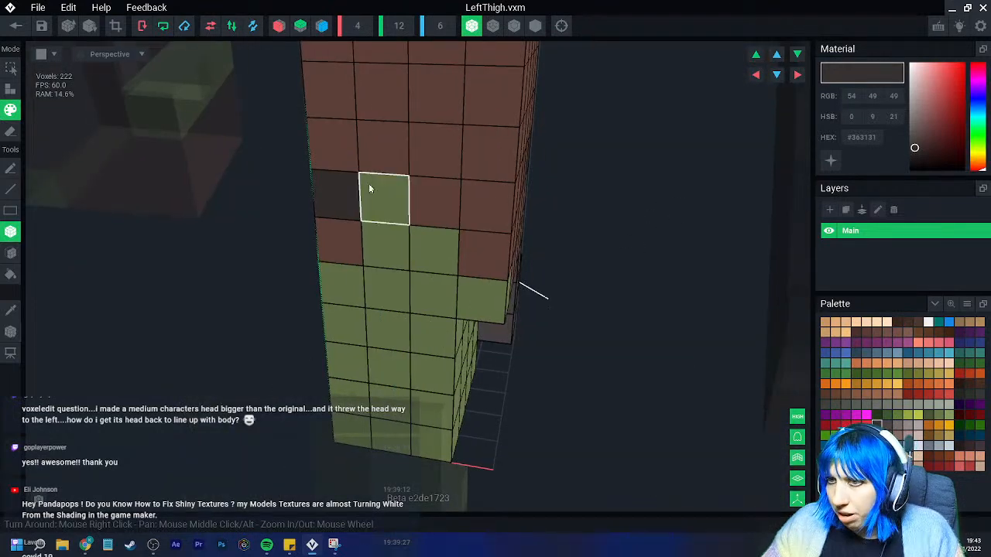
drag(370, 188, 480, 181)
right_drag(480, 181, 552, 223)
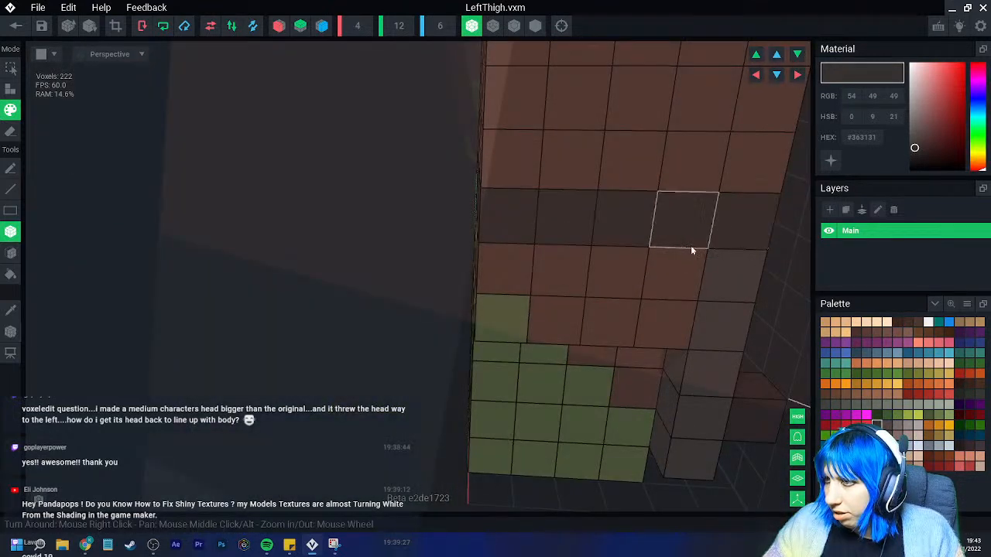
Extend the two grey rows around the thigh in #4C4646 and paint a one-voxel strap at stud height on the outer side and back
right_drag(699, 237, 589, 253)
right_drag(475, 264, 494, 233)
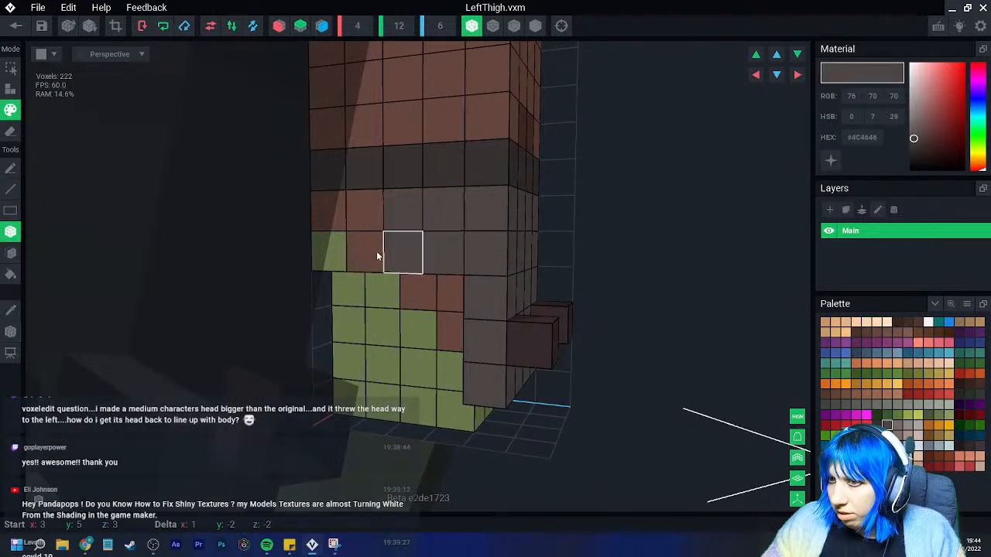
right_drag(327, 257, 345, 325)
right_drag(450, 302, 346, 257)
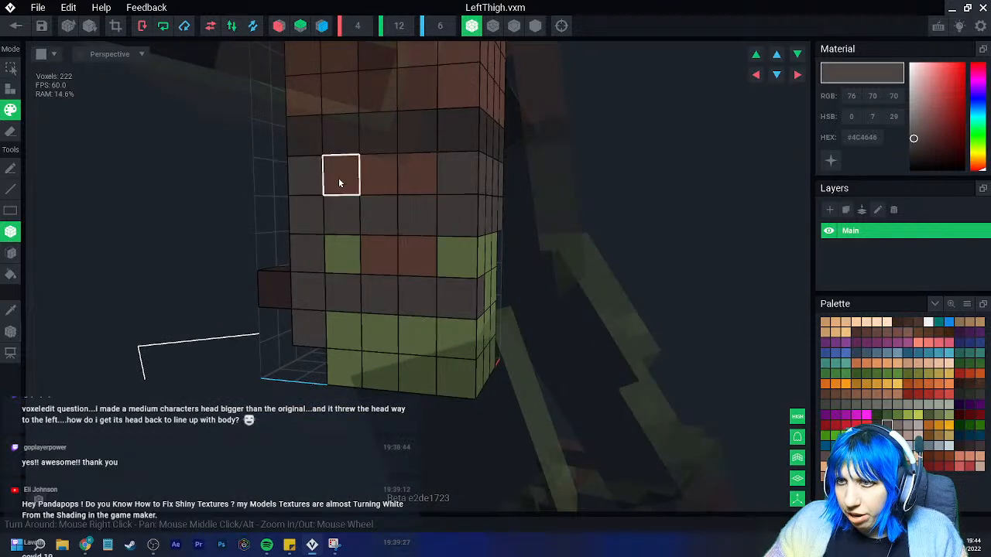
right_drag(450, 188, 456, 254)
right_drag(518, 315, 513, 308)
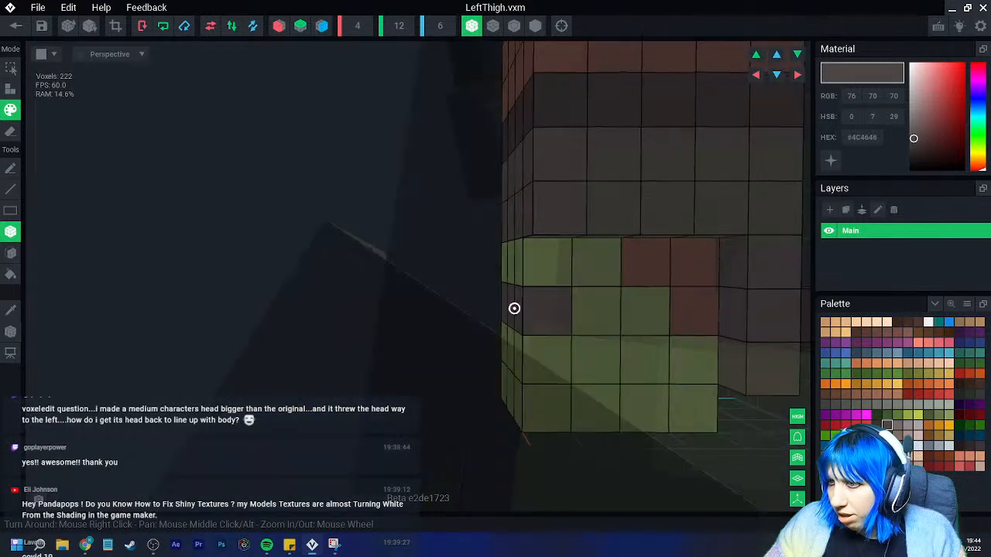
right_drag(641, 338, 472, 324)
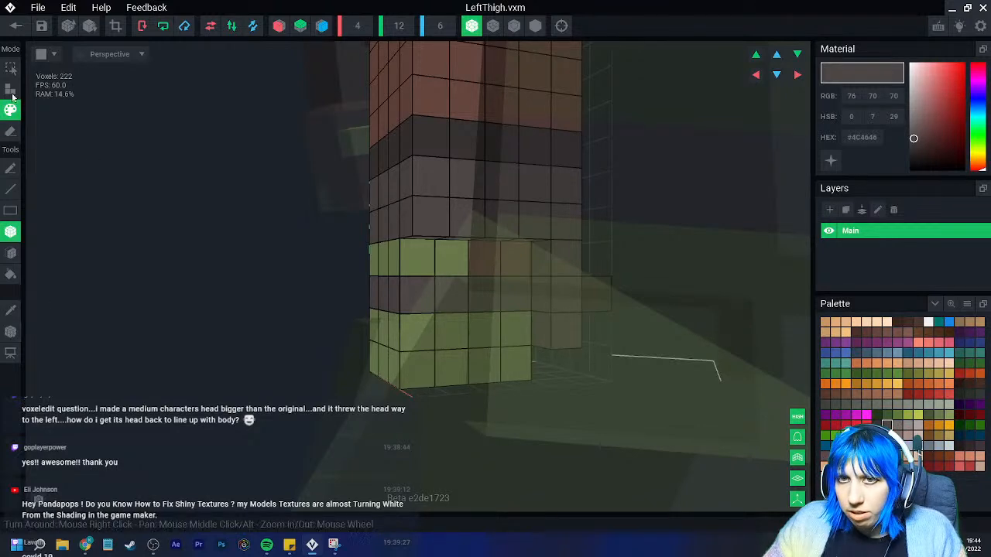
Attach a #4C4646 block 2 voxels high and 4 deep to the thigh's inner side at stud height
right_drag(483, 260, 531, 304)
click(445, 326)
right_drag(436, 314, 436, 314)
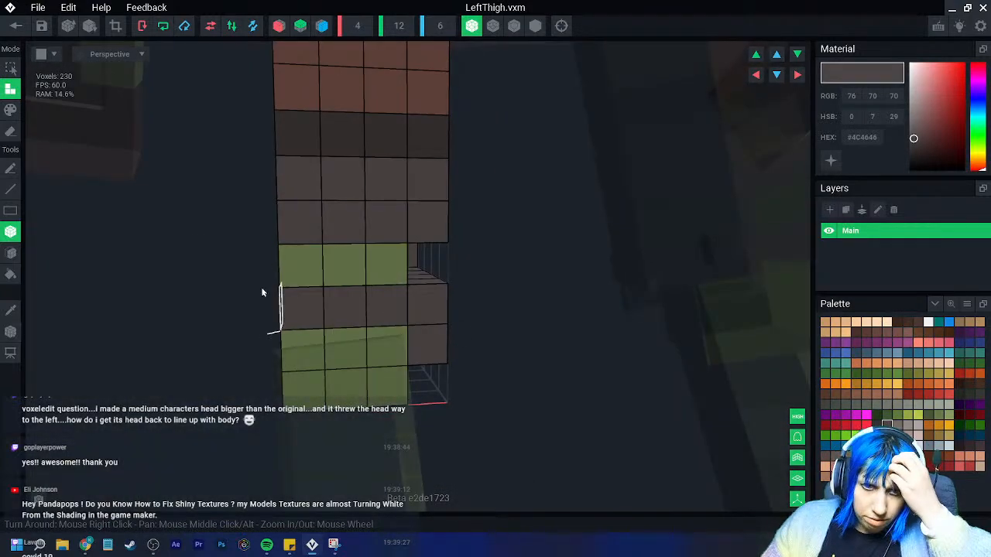
right_drag(378, 324, 377, 321)
right_drag(311, 317, 287, 312)
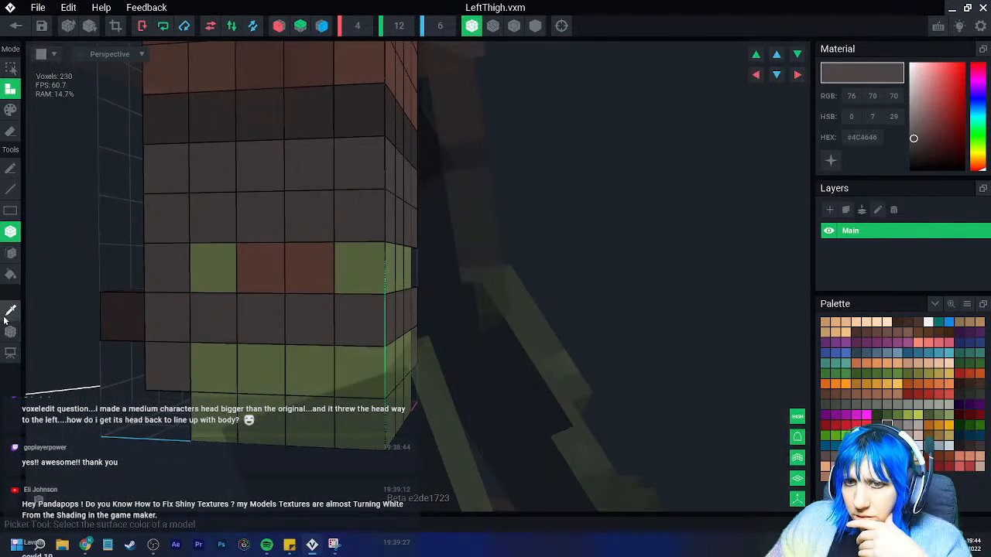
Fill the inner-side gap above the strap with four green voxels and paint the skin row around the thigh #475636
click(10, 311)
right_drag(327, 283, 328, 283)
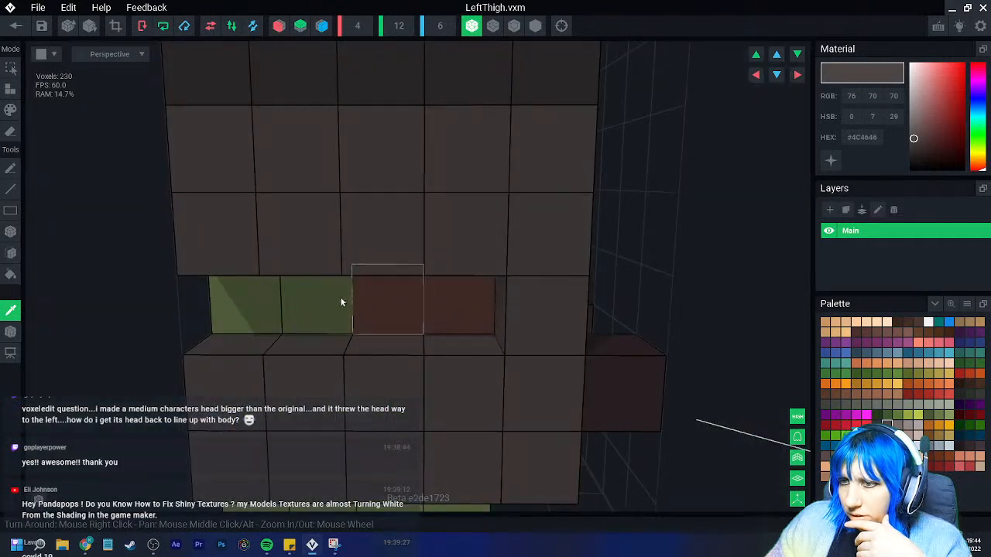
click(333, 299)
drag(216, 308, 447, 302)
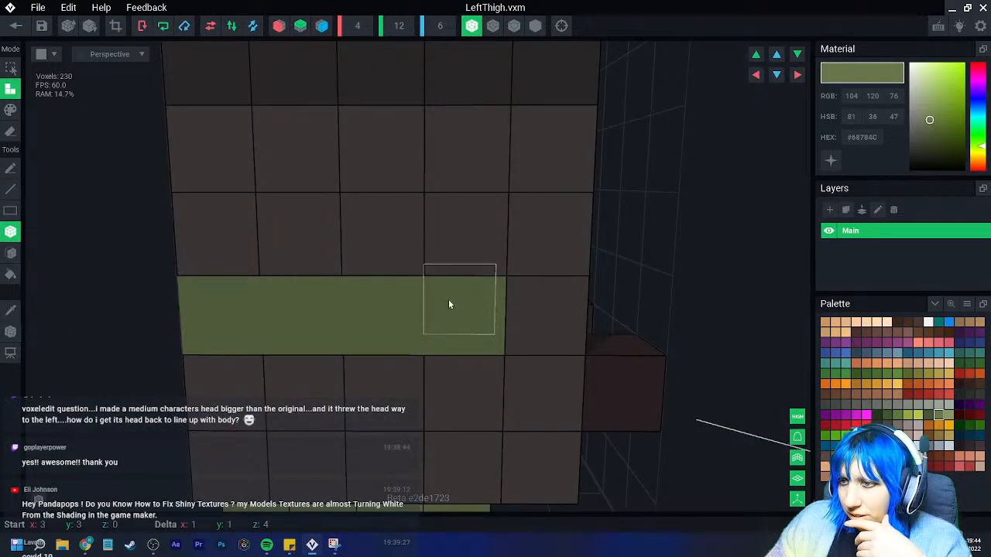
click(928, 416)
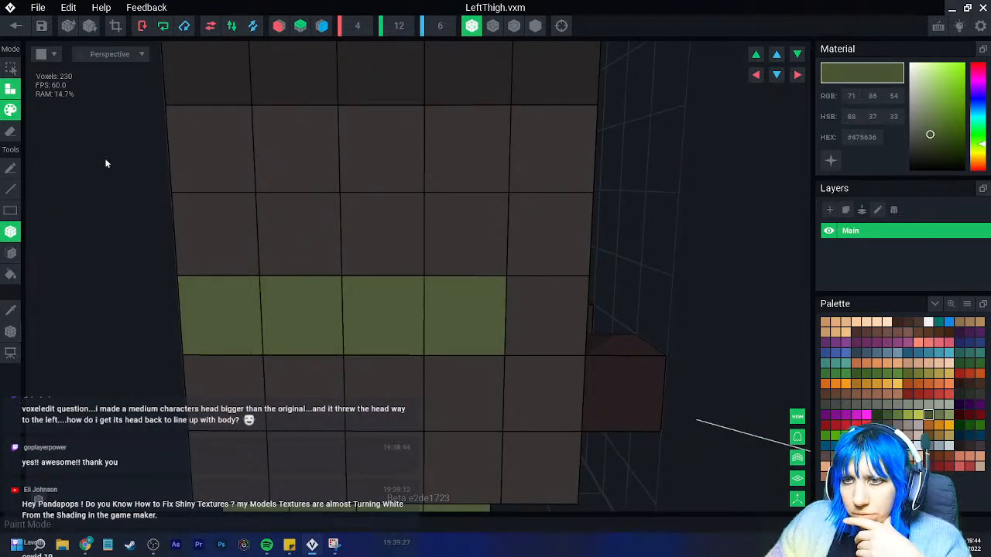
drag(442, 313, 243, 315)
right_drag(243, 314, 300, 323)
drag(255, 313, 139, 313)
mouse_move(120, 312)
right_down()
mouse_move(231, 312)
mouse_move(17, 332)
right_up()
click(135, 325)
click(228, 312)
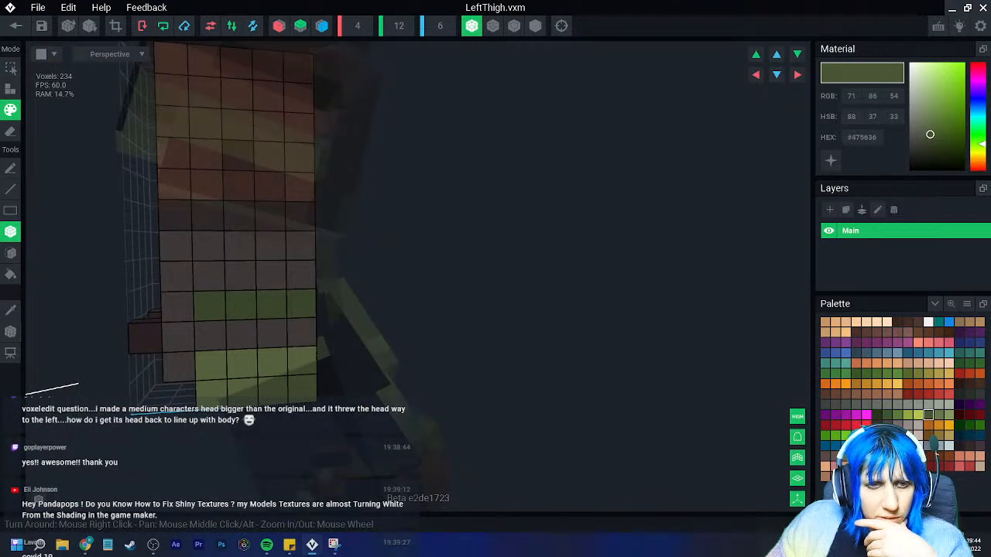
Save the left thigh, return to the rig and check both knees up close
mouse_move(248, 317)
right_down()
mouse_move(206, 348)
mouse_move(182, 349)
mouse_move(170, 333)
right_up()
click(11, 26)
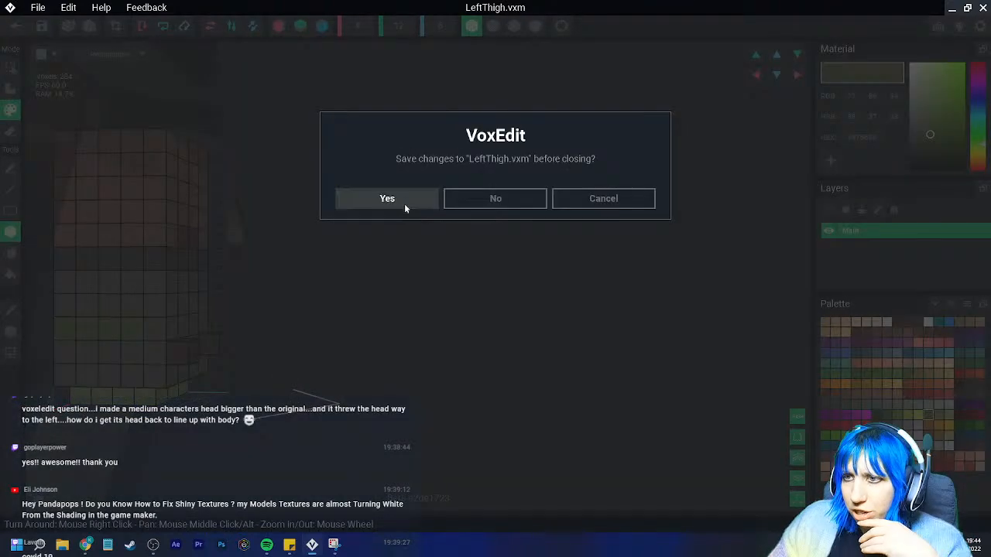
click(393, 203)
right_drag(321, 234, 508, 212)
scroll(362, 246, up, 4)
scroll(365, 246, up, 5)
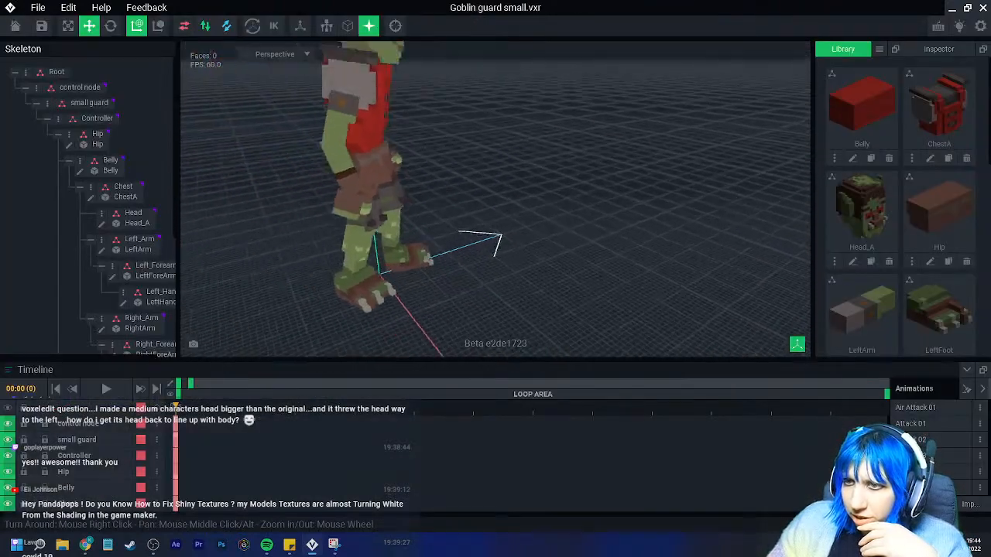
right_drag(387, 249, 384, 243)
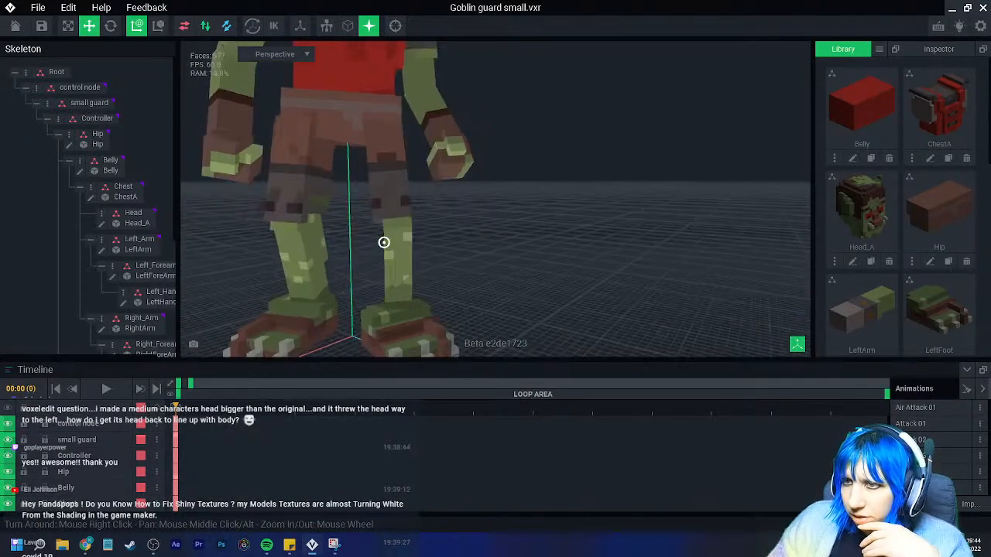
Reopen the left thigh model for editing from the skeleton
scroll(323, 246, up, 8)
right_drag(231, 227, 224, 194)
click(224, 195)
click(102, 291)
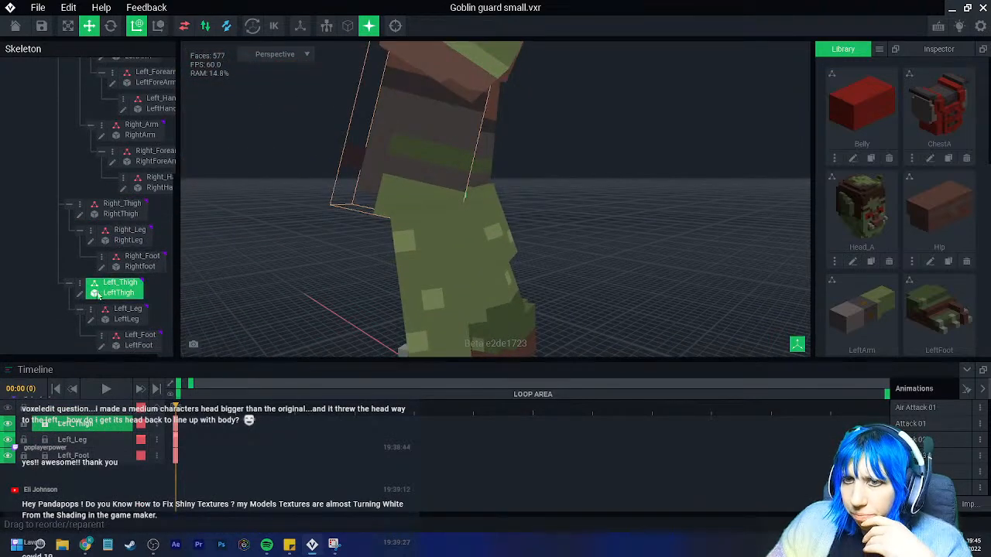
click(80, 296)
right_drag(428, 232, 427, 232)
scroll(406, 325, down, 5)
middle_drag(364, 342, 364, 342)
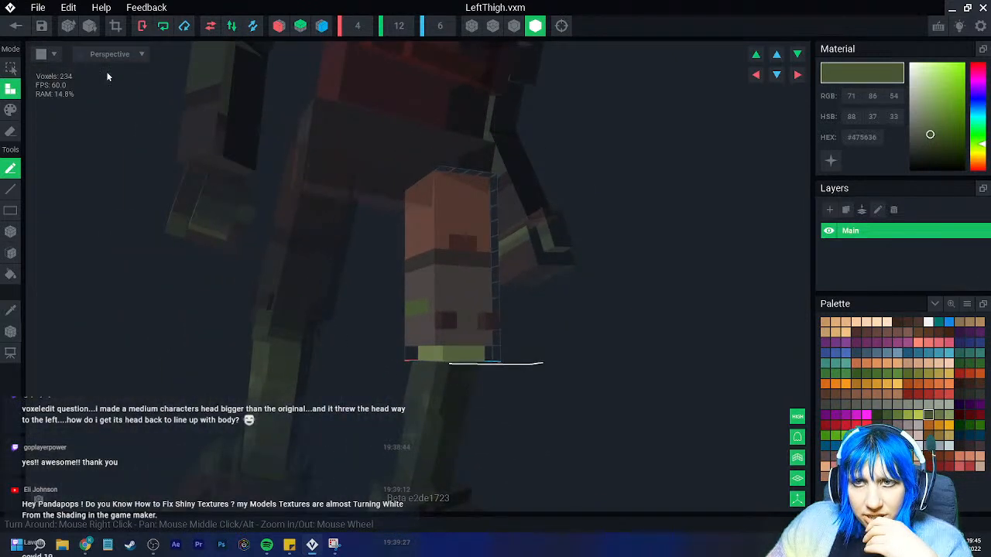
Erase the surplus voxels near the lower edge of the left knee pad, save the thigh and return to the rig
click(10, 132)
right_drag(423, 338, 424, 339)
right_drag(427, 232, 427, 232)
click(369, 358)
right_drag(404, 360, 404, 361)
click(15, 26)
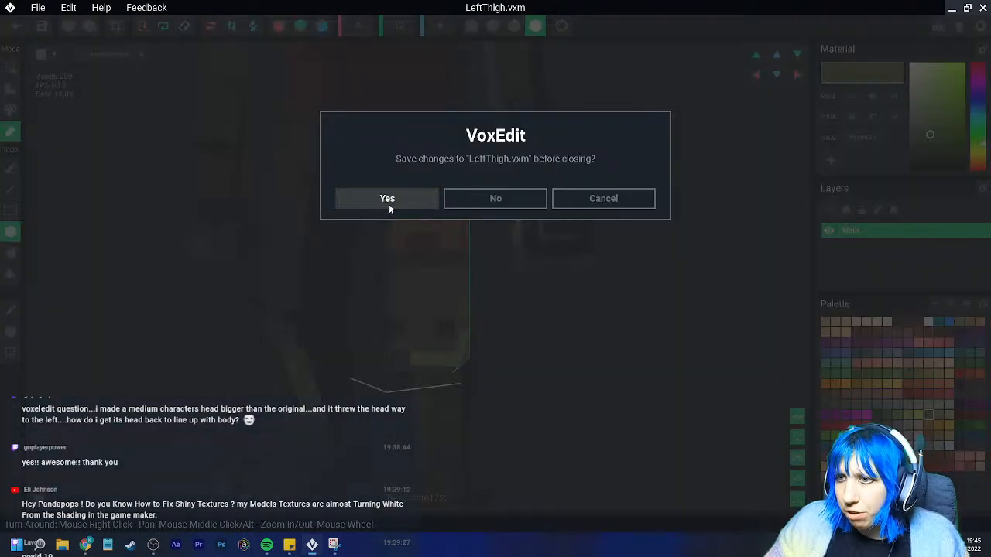
click(387, 201)
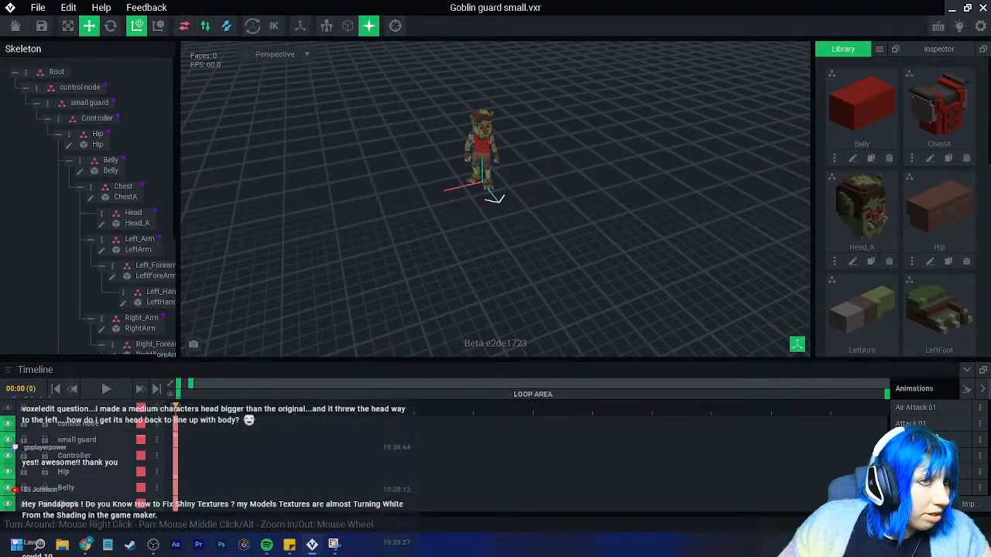
Examine the goblin's knee pads, legs and hip on the rig from several angles
scroll(421, 222, up, 10)
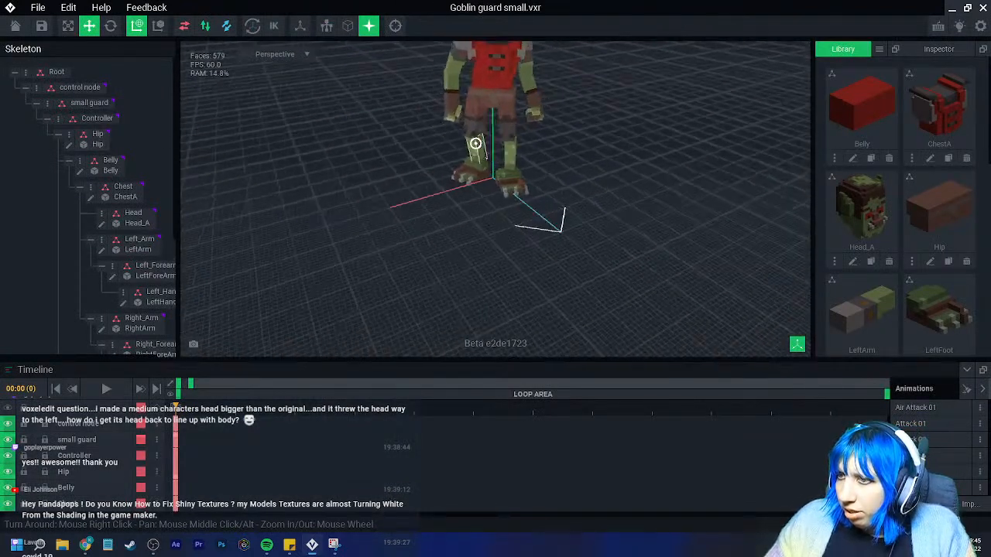
right_drag(474, 168, 498, 198)
middle_drag(497, 198, 478, 219)
right_drag(478, 219, 458, 222)
middle_drag(458, 221, 443, 259)
right_drag(442, 259, 433, 273)
scroll(436, 274, down, 4)
scroll(432, 272, up, 3)
right_drag(348, 210, 319, 223)
scroll(332, 193, up, 6)
Open the hip model for editing and bring its front into view
click(320, 223)
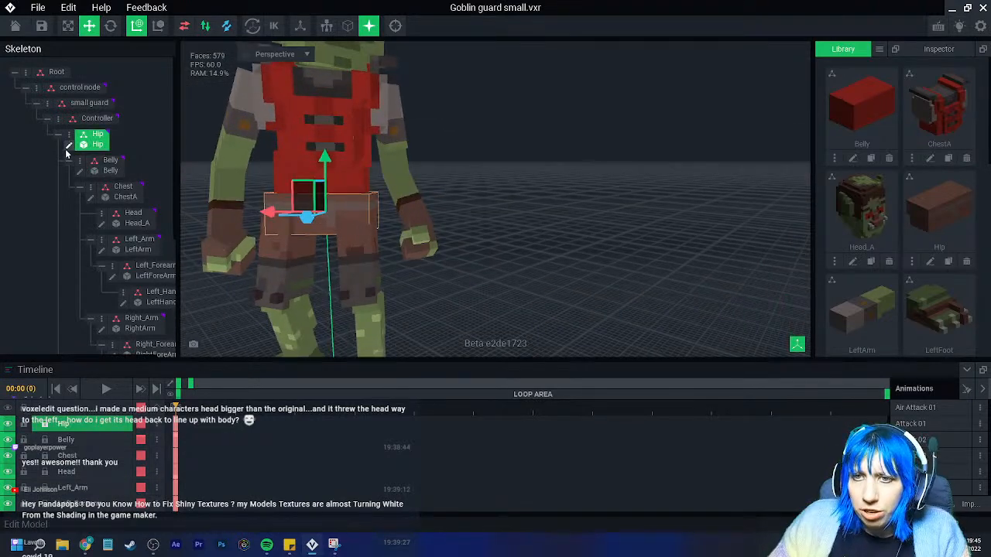
click(67, 147)
right_drag(487, 283, 465, 283)
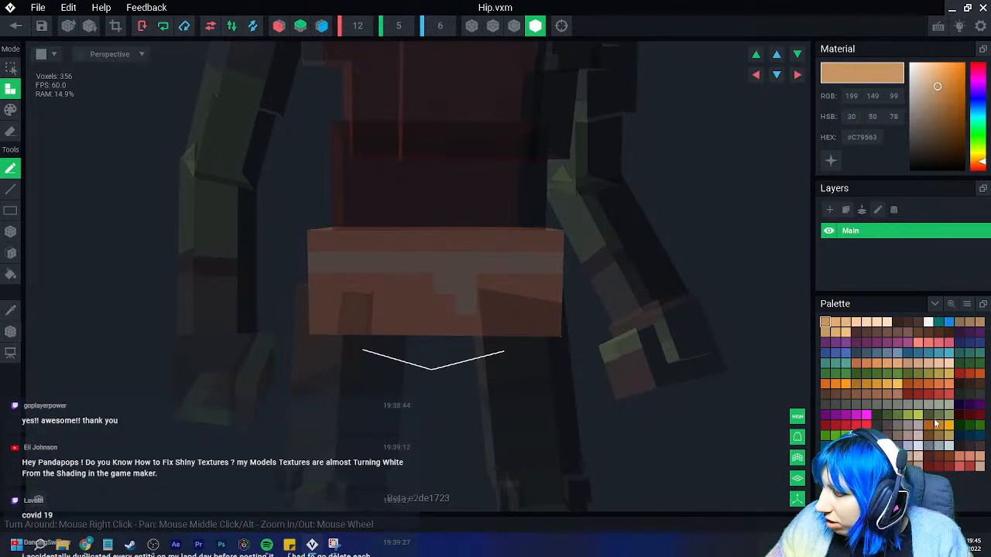
Try painting a freehand #5A342E stroke across the hip's top and front
click(937, 437)
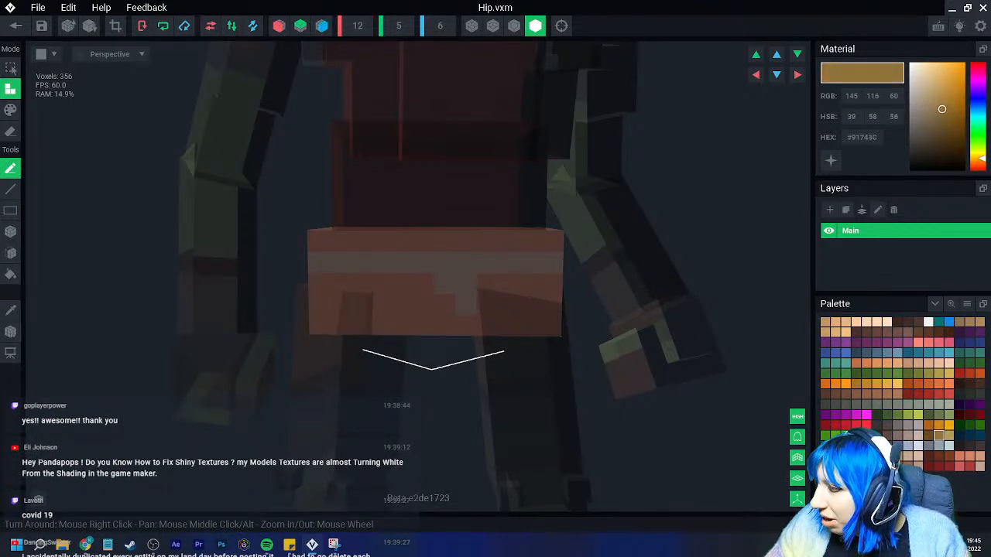
click(877, 456)
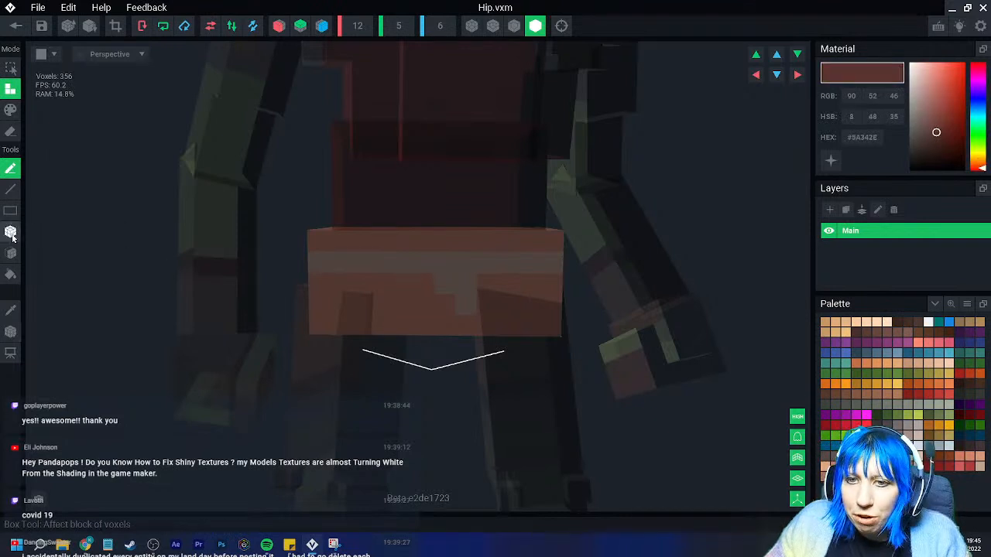
right_drag(191, 261, 344, 201)
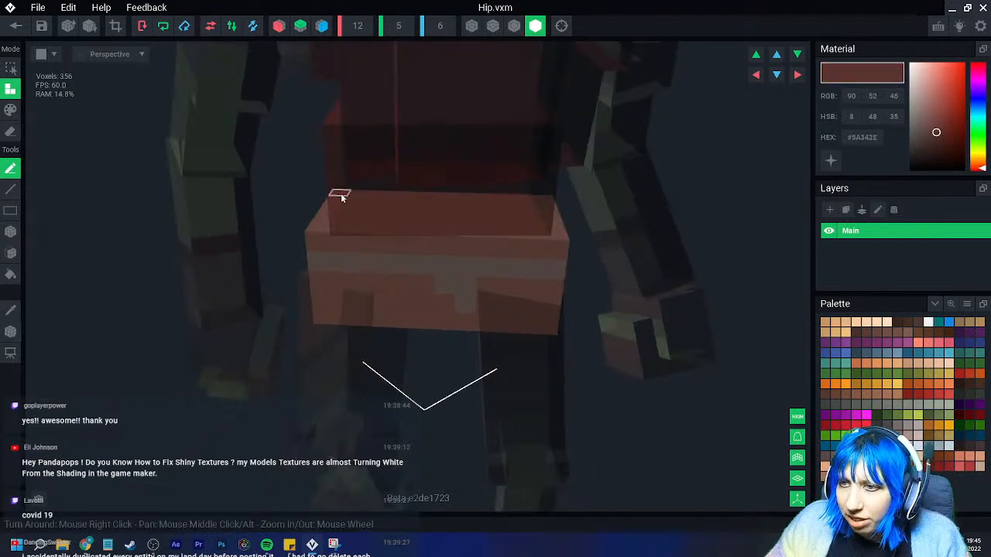
click(10, 110)
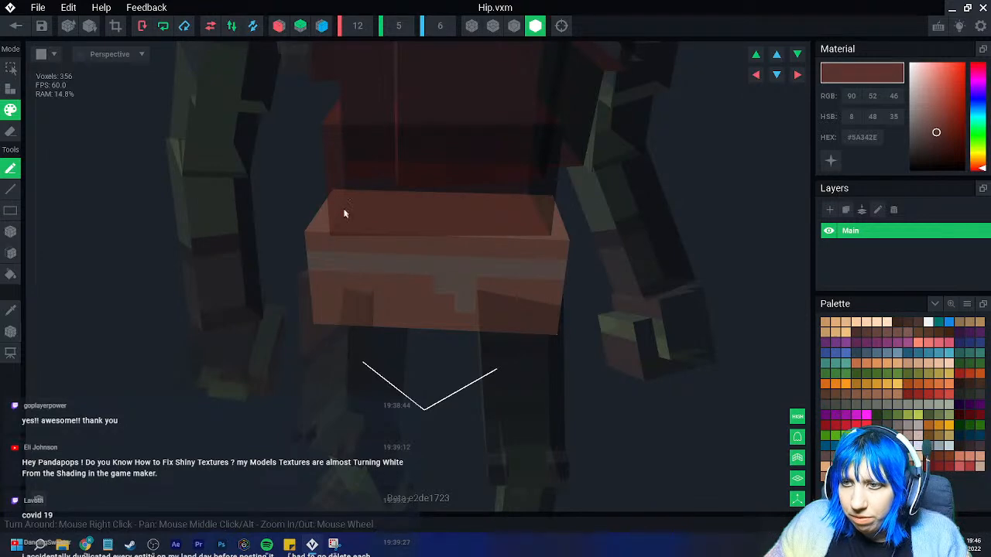
drag(342, 193, 509, 287)
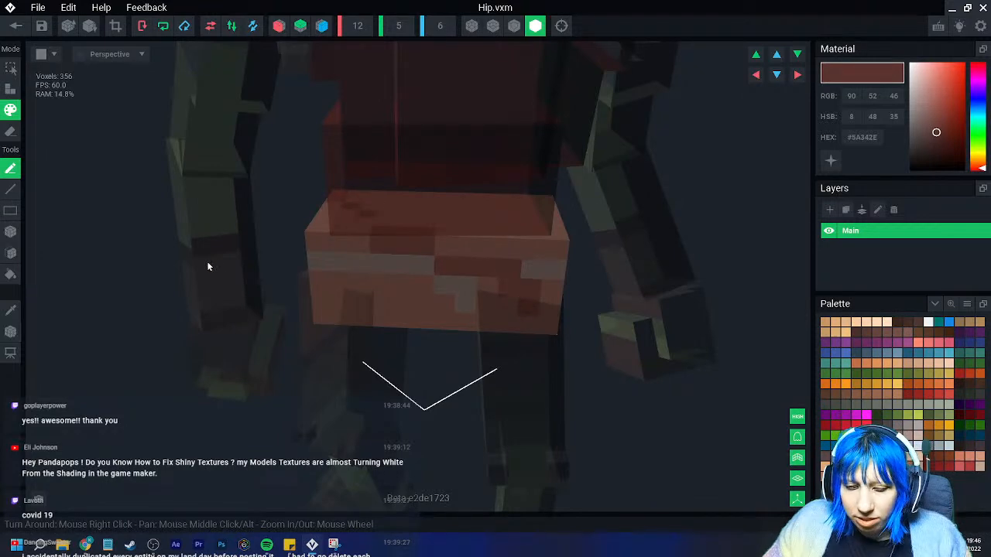
Paint over the light belt and buckle on all sides of the hip with brown #66463D
right_drag(420, 296, 479, 317)
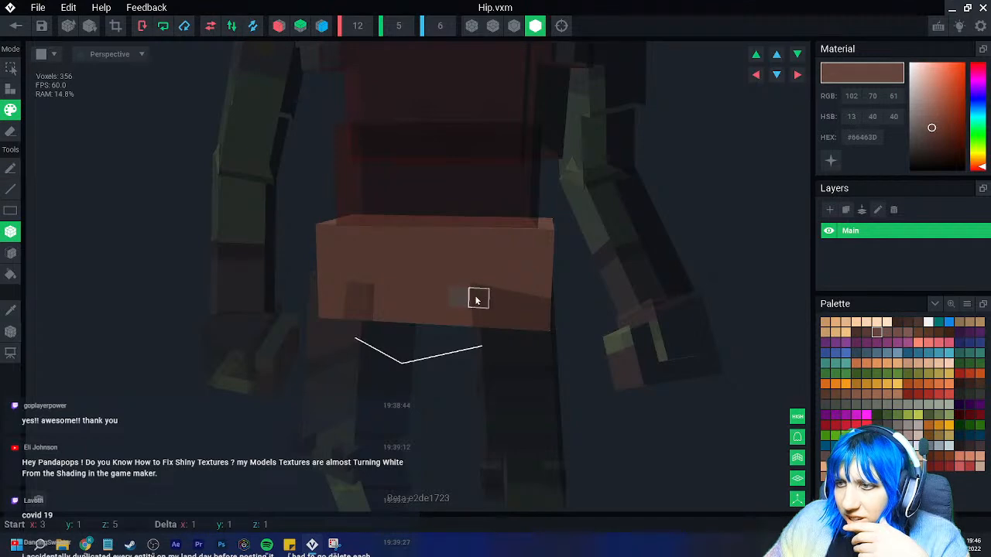
right_drag(573, 298, 465, 310)
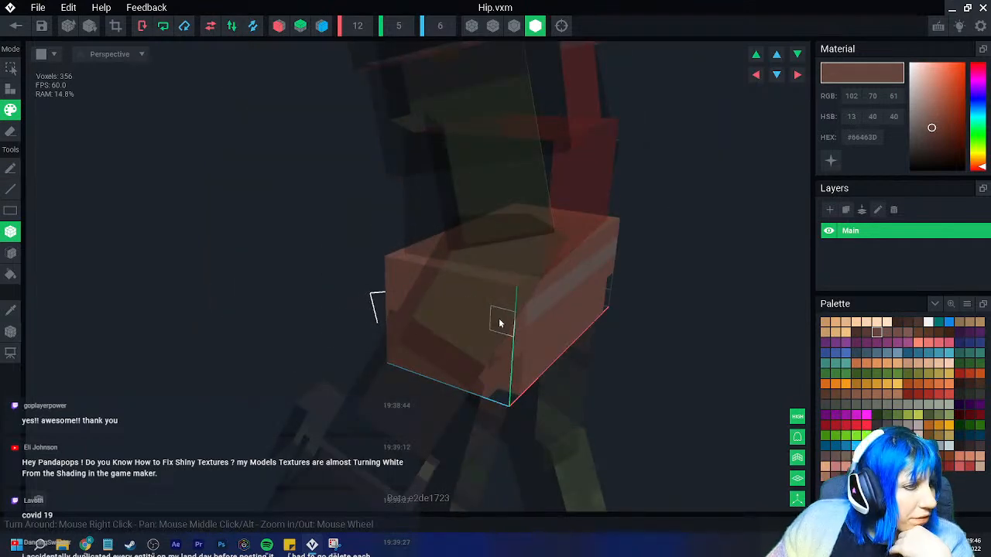
mouse_move(494, 313)
right_down()
mouse_move(507, 292)
mouse_move(457, 298)
right_up()
drag(529, 325, 664, 367)
right_drag(664, 368, 441, 268)
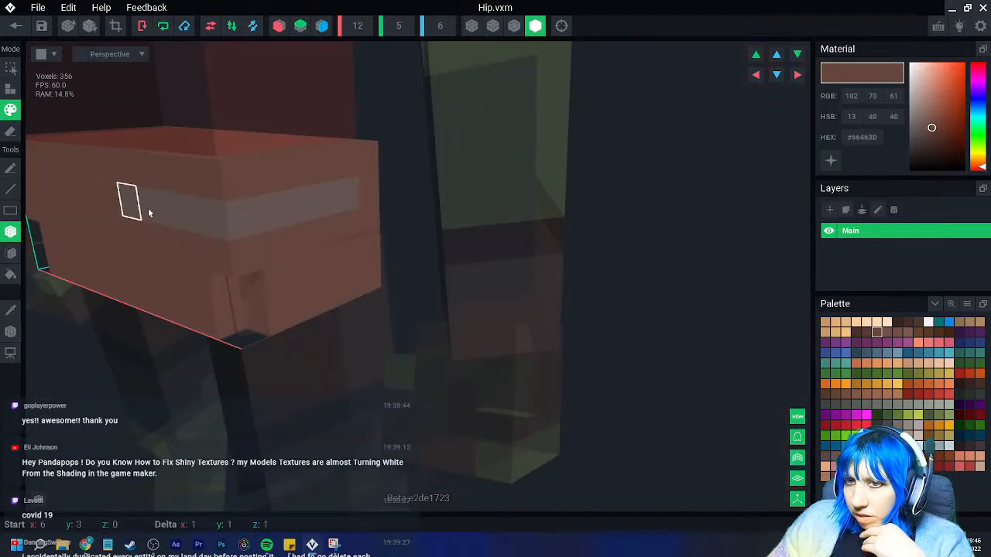
right_drag(349, 203, 631, 296)
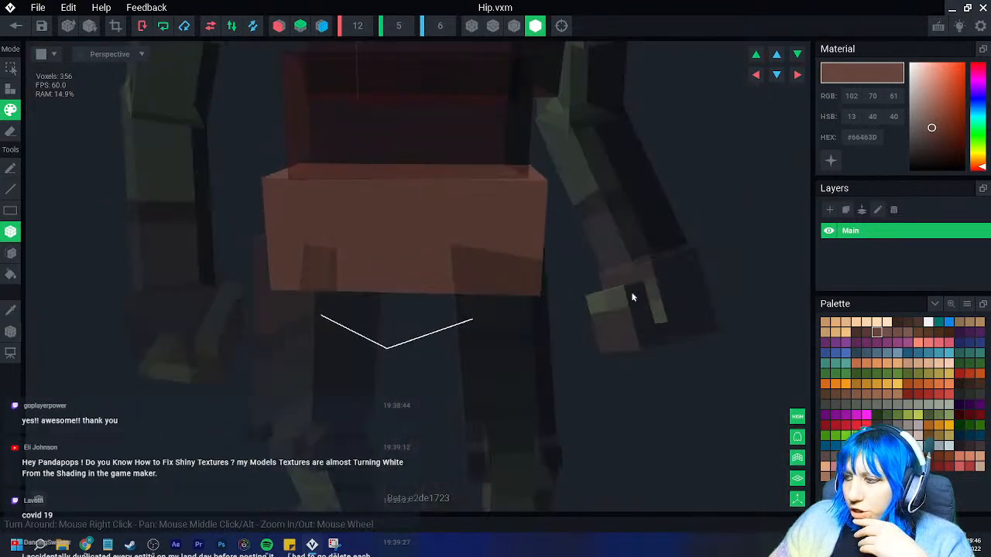
Paint a one-voxel grey #4C4646 belt around the hip's top edge on all sides, save the model and return to the rig
click(887, 424)
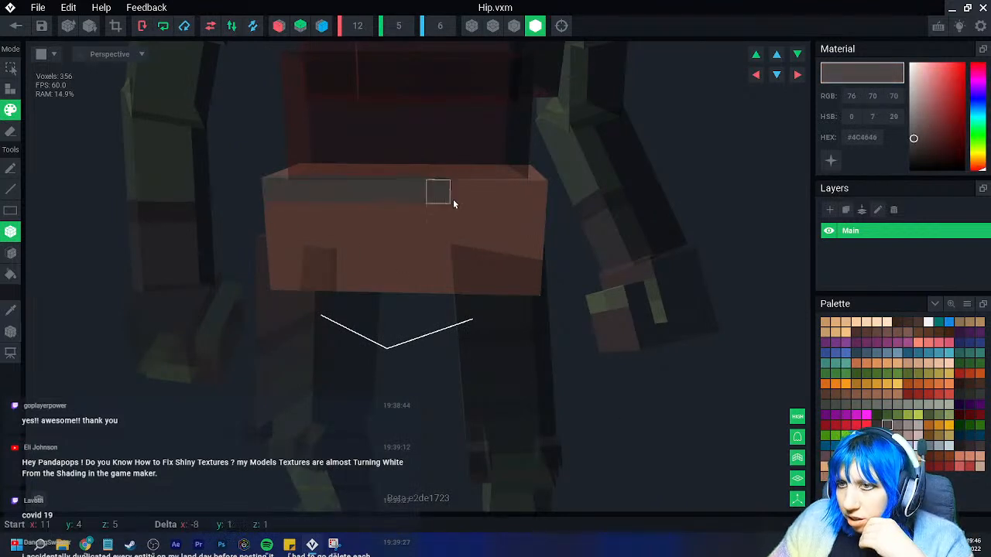
right_drag(536, 195, 515, 134)
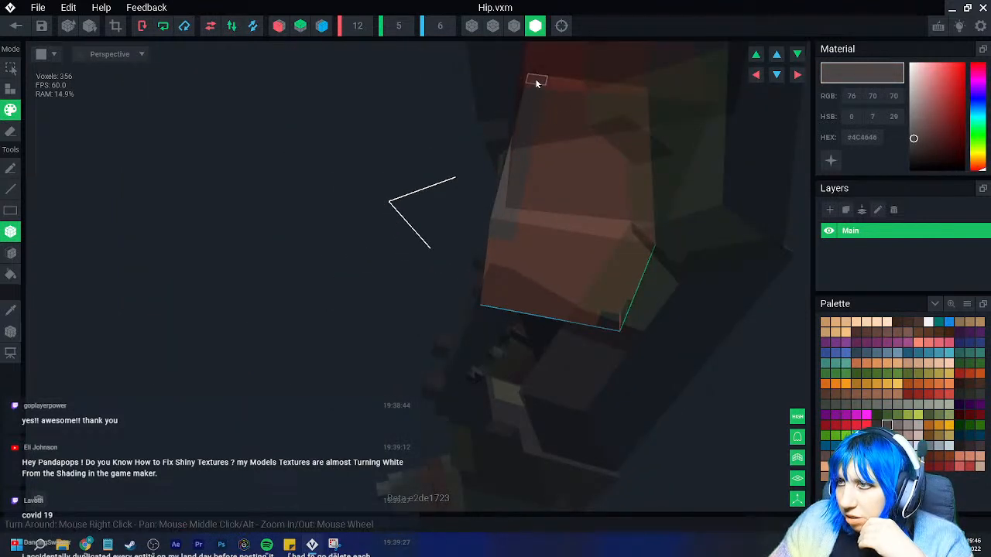
right_drag(638, 255, 551, 289)
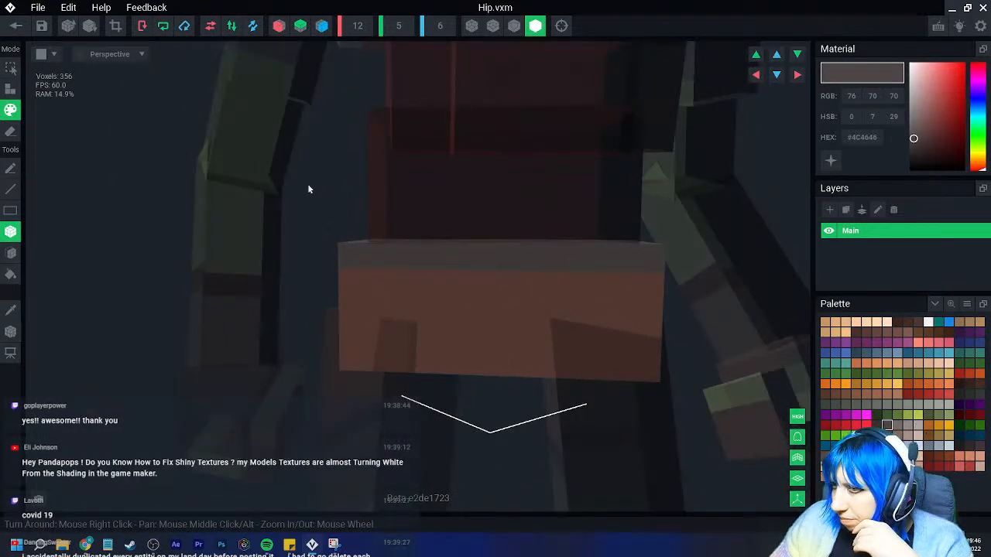
click(18, 26)
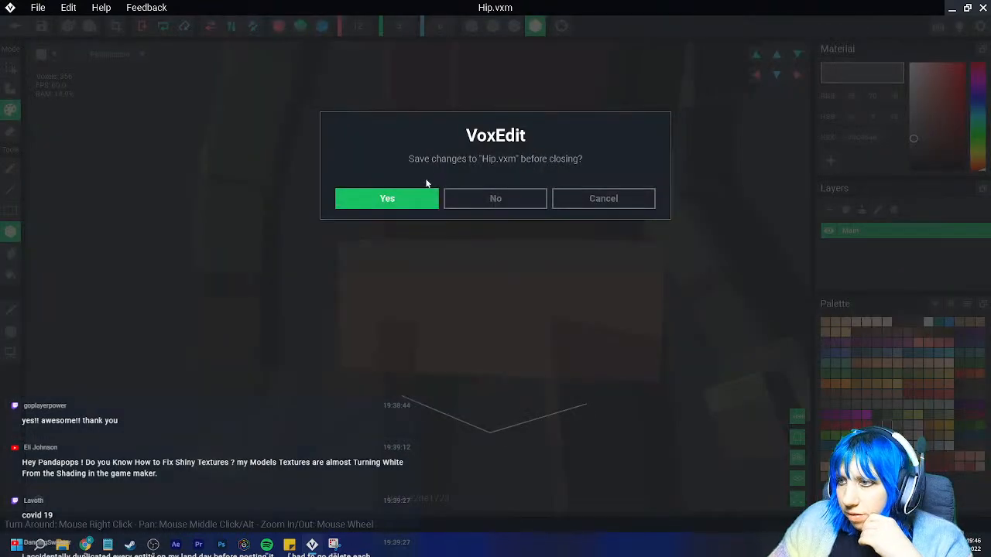
click(459, 203)
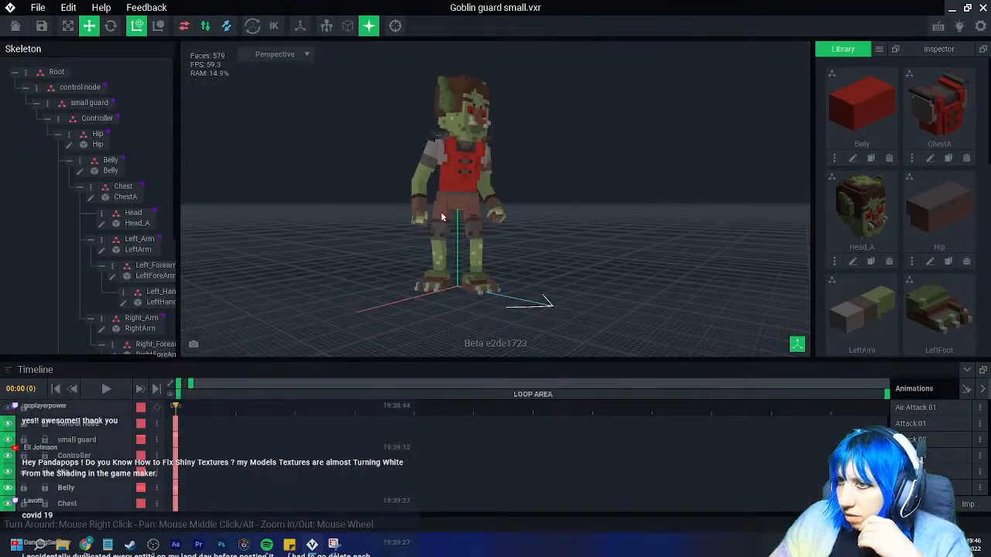
Paint a matching #4C4646 grey band one voxel high around the belly model's bottom edge on all sides, then save it
scroll(469, 217, up, 5)
click(396, 26)
scroll(505, 170, up, 2)
right_drag(505, 170, 483, 160)
scroll(480, 151, up, 4)
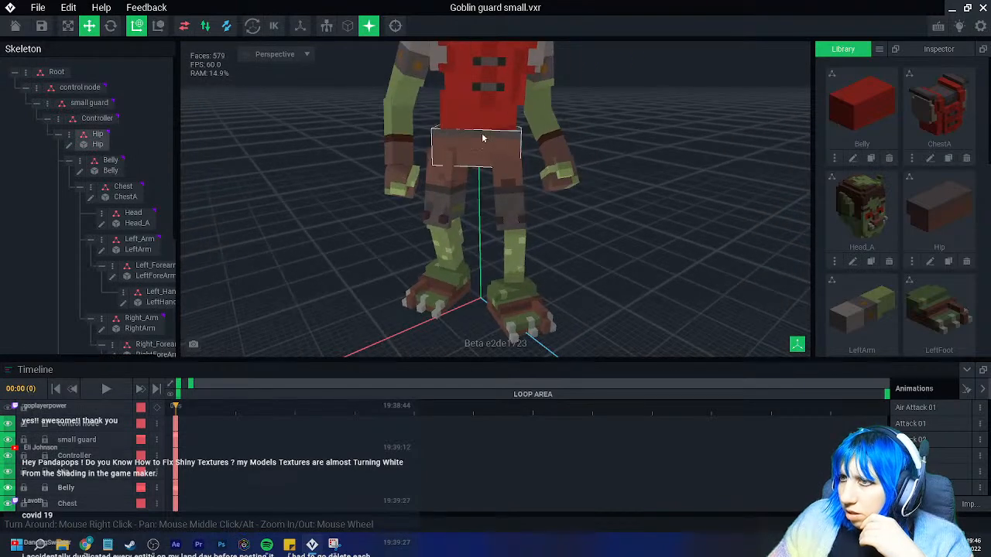
click(80, 172)
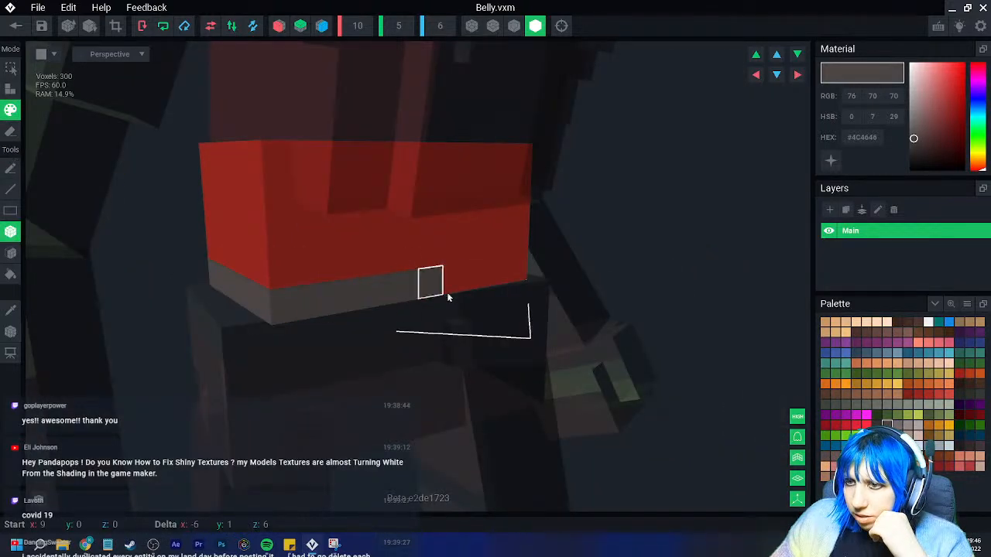
mouse_move(521, 280)
right_down()
mouse_move(510, 279)
mouse_move(525, 280)
right_up()
scroll(503, 283, down, 2)
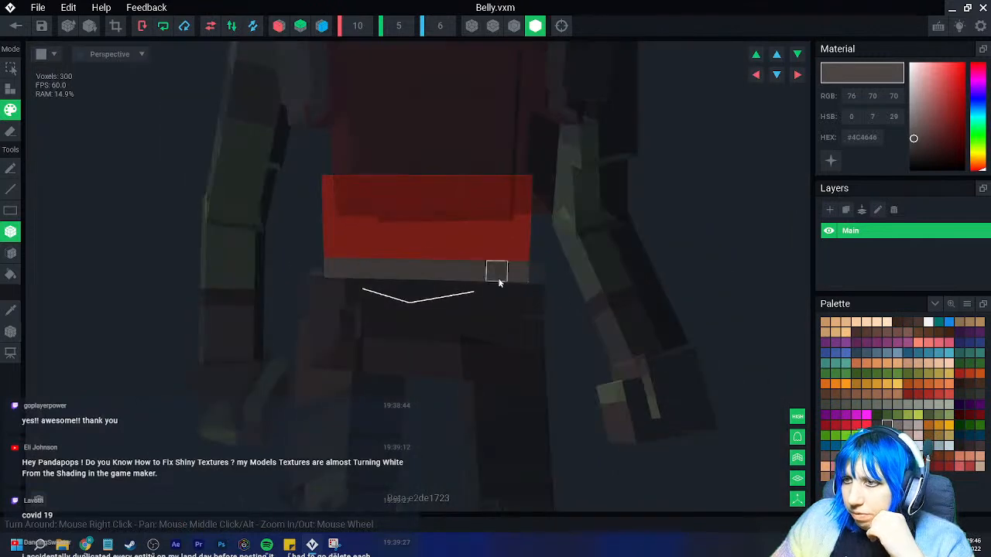
middle_drag(551, 234, 541, 286)
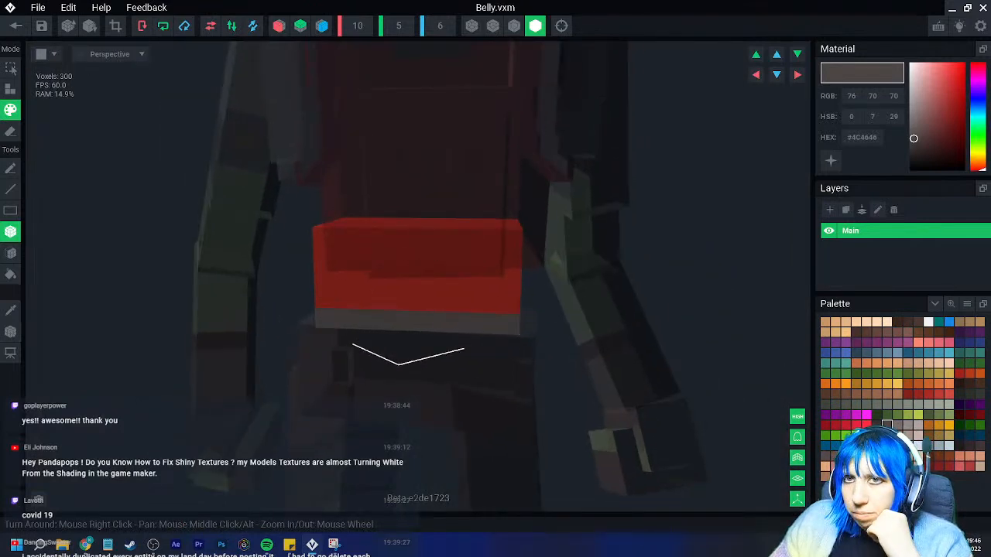
click(16, 27)
click(387, 198)
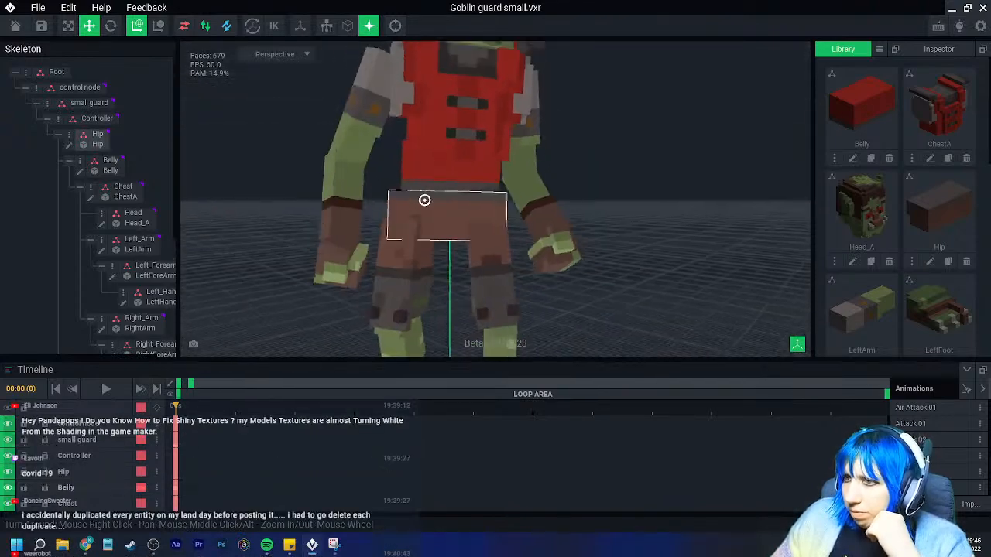
Select the Air Attack 01 animation and examine the goblin's pose from the front, from the legs up to the head
click(923, 410)
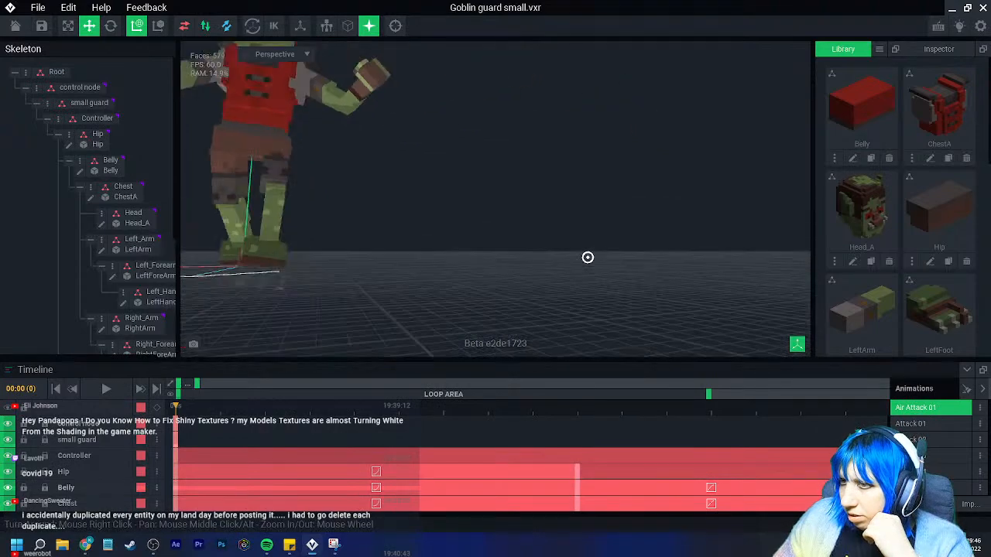
right_drag(429, 256, 421, 201)
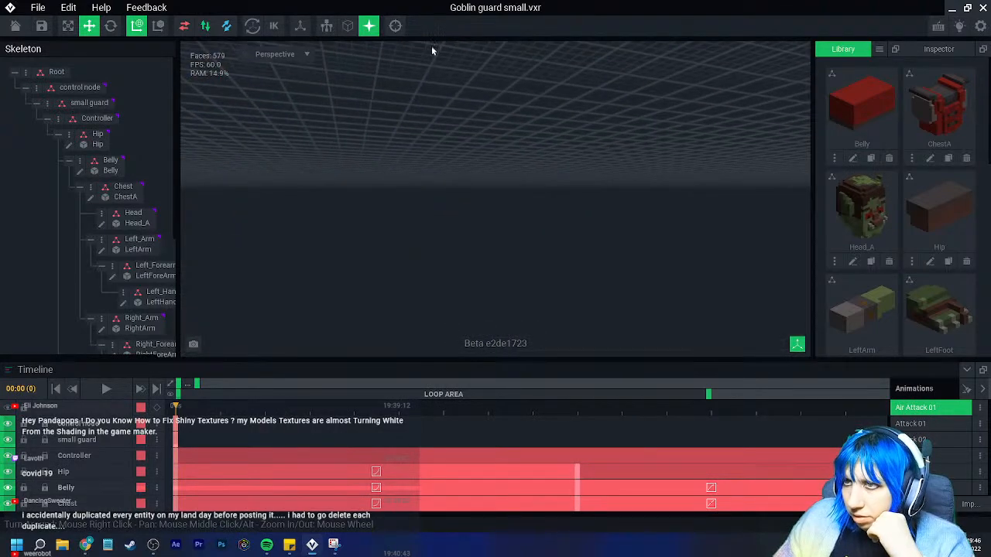
click(396, 27)
scroll(466, 167, up, 4)
scroll(465, 165, up, 3)
right_drag(462, 159, 456, 161)
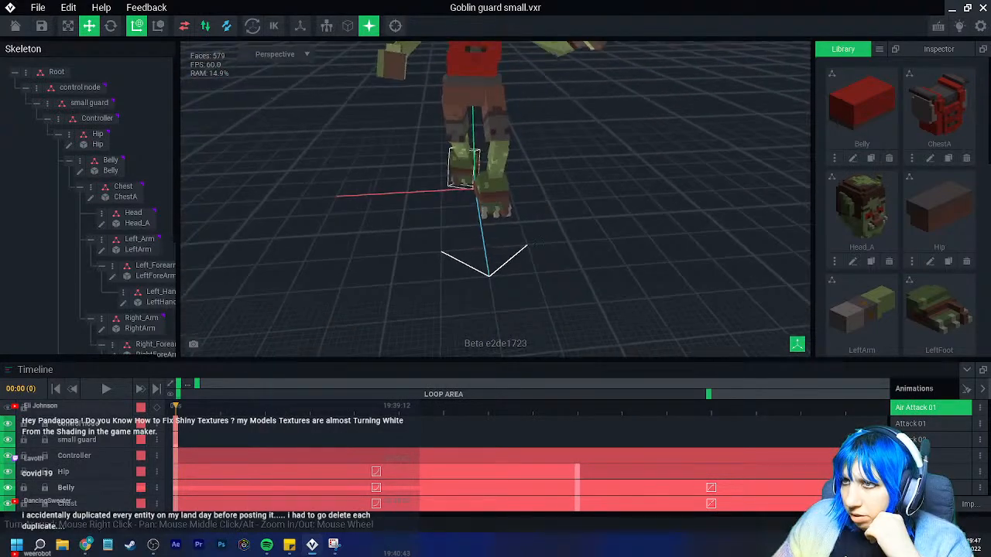
middle_drag(457, 139, 457, 177)
scroll(458, 168, up, 2)
scroll(458, 167, up, 4)
right_drag(447, 207, 453, 188)
Open the head model, move its pivot along the X axis to 9.0 and save the change
click(455, 97)
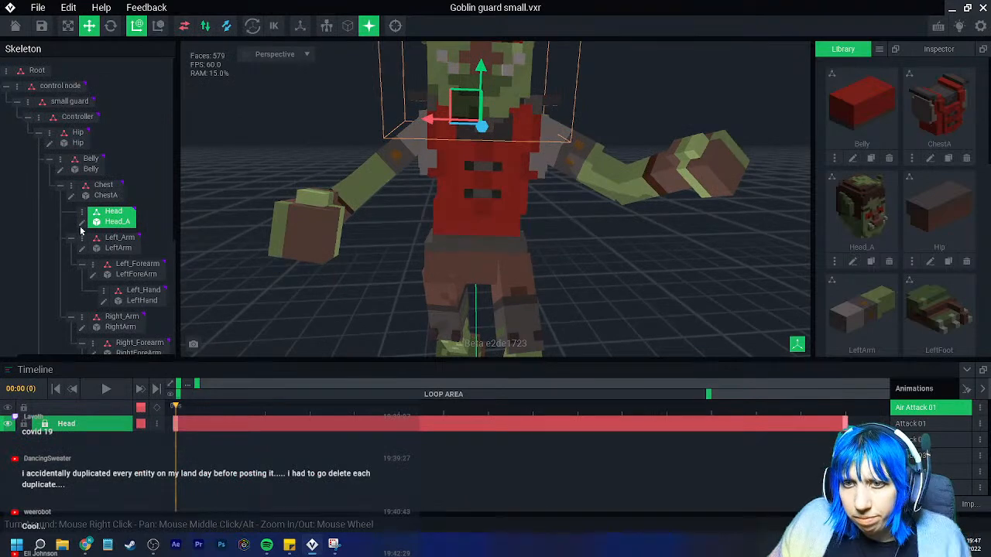
click(82, 223)
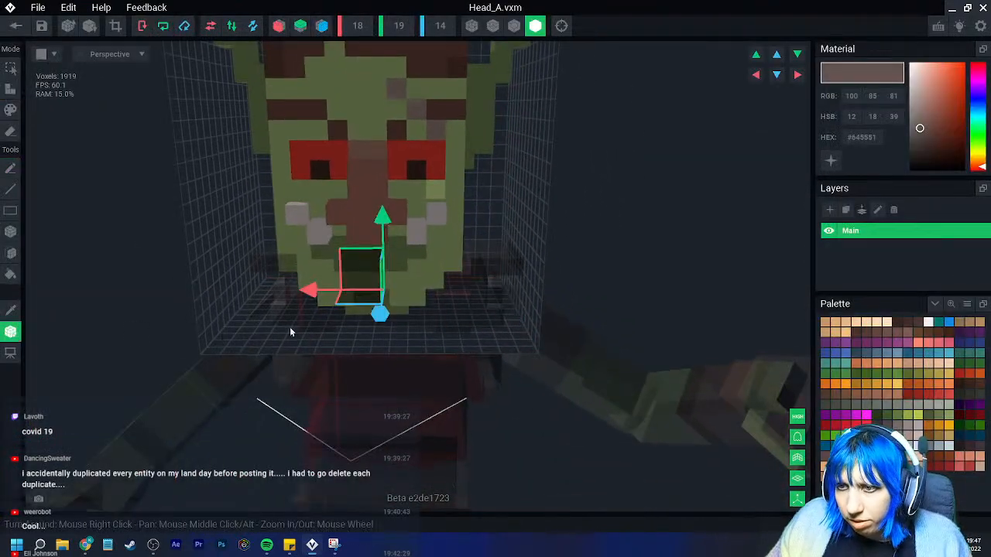
right_drag(277, 330, 295, 315)
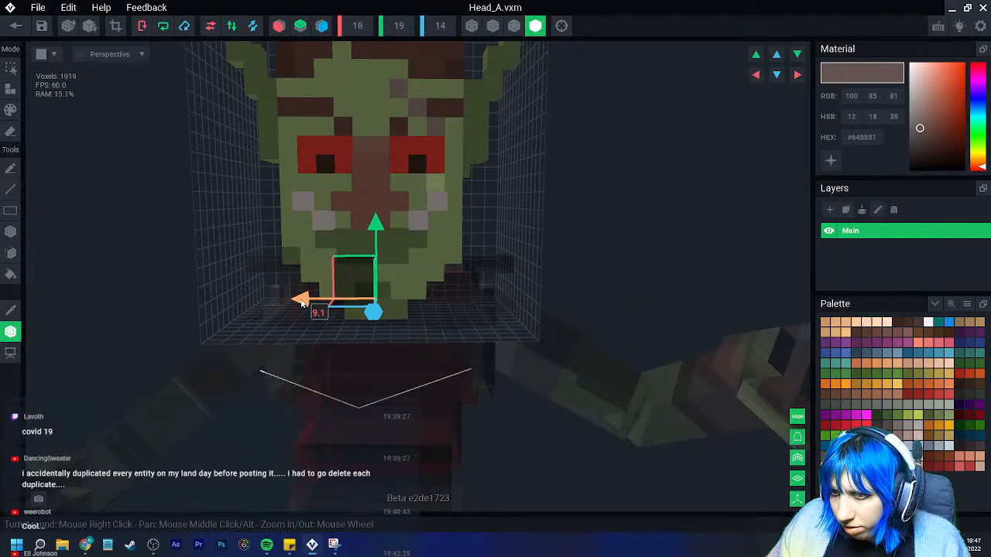
drag(302, 304, 310, 306)
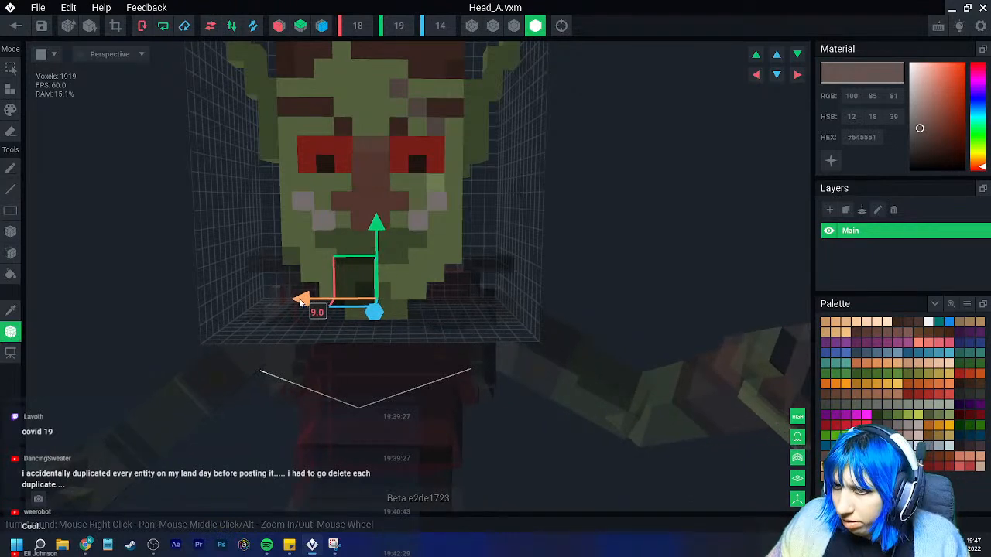
click(16, 26)
click(387, 197)
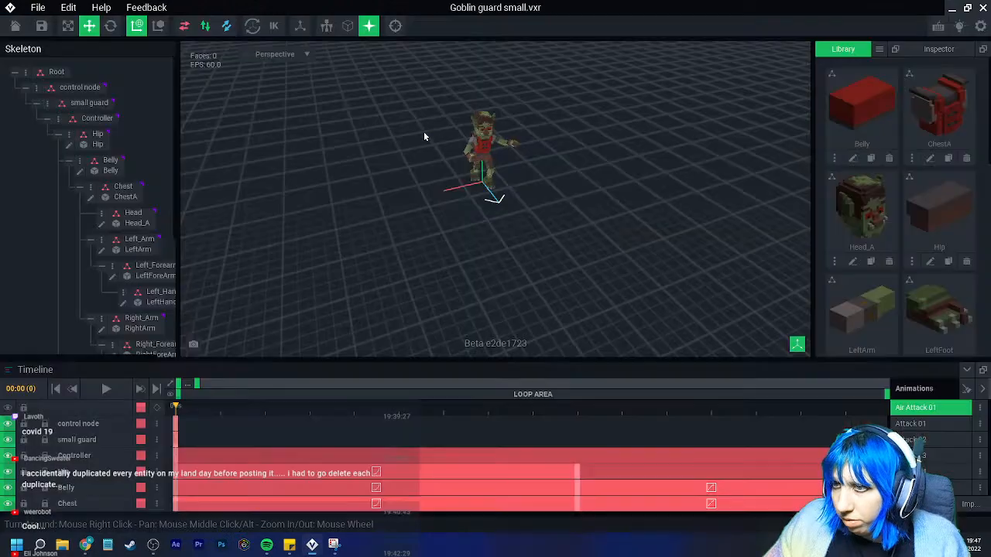
Check the goblin's head and belt on the rig, select the Eat 01 animation and inspect the neck from behind
middle_drag(455, 143, 458, 158)
right_drag(437, 167, 405, 179)
scroll(421, 179, up, 5)
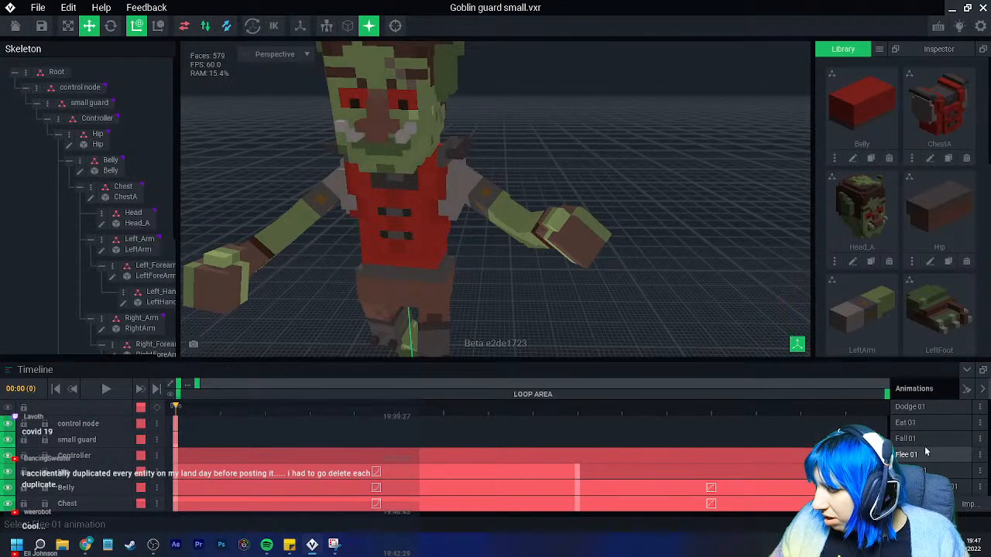
click(906, 423)
scroll(435, 236, up, 3)
right_drag(435, 236, 435, 236)
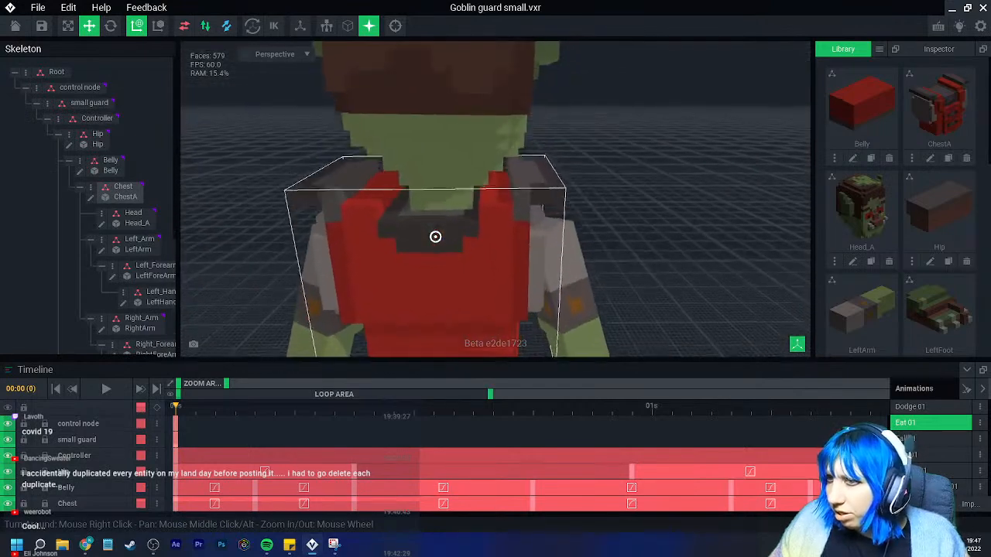
Reopen the head model, adjust its pivot along the X axis while viewing the neck from behind, and save it
click(422, 190)
click(84, 224)
right_drag(371, 292, 371, 292)
scroll(379, 302, up, 3)
middle_drag(386, 308, 422, 304)
right_drag(422, 304, 411, 299)
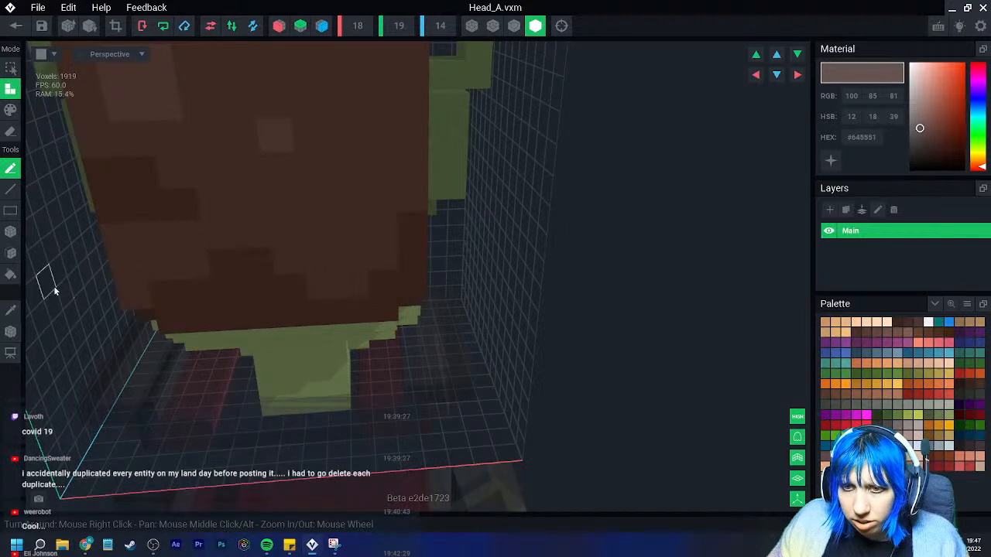
click(12, 331)
middle_drag(390, 374, 402, 306)
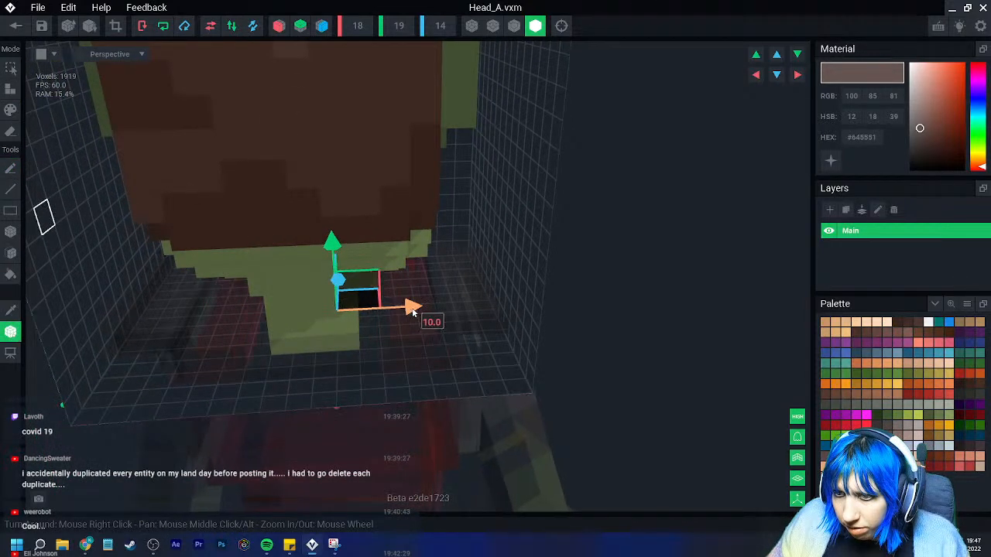
click(18, 28)
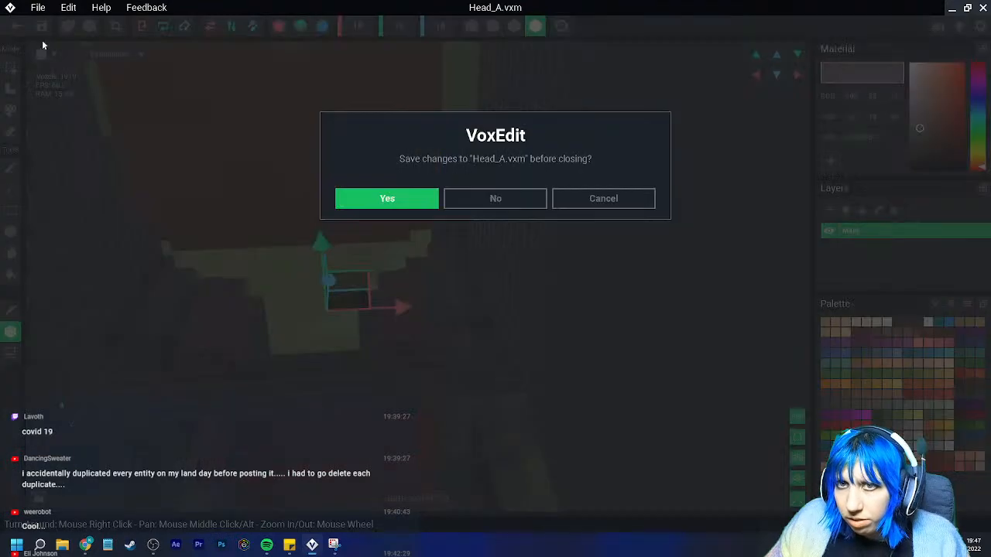
click(387, 199)
Erase a strip of voxels from the top of each shoulder pad in the ChestA model and save it
right_drag(411, 171, 354, 199)
scroll(314, 179, up, 3)
middle_drag(314, 179, 337, 255)
right_drag(334, 178, 333, 177)
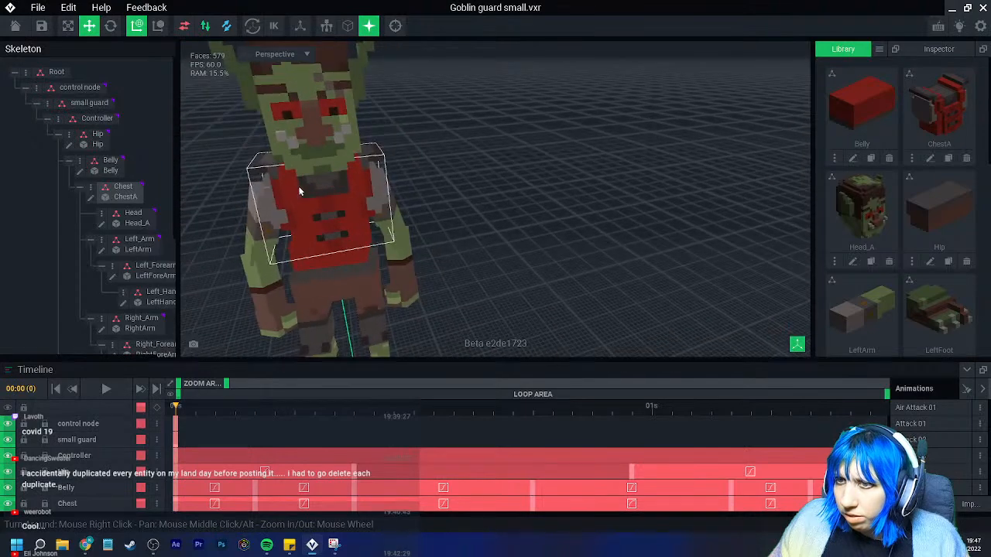
click(111, 197)
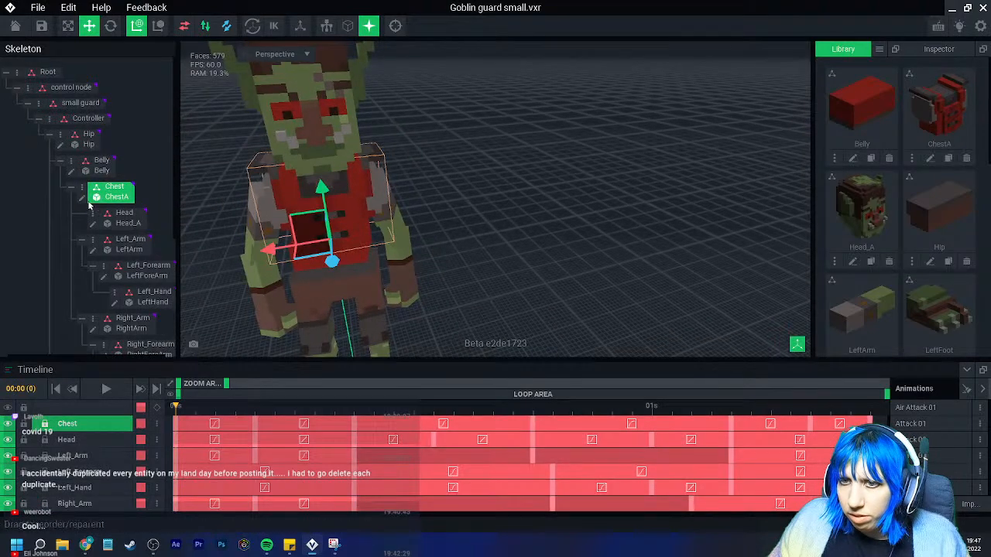
click(84, 198)
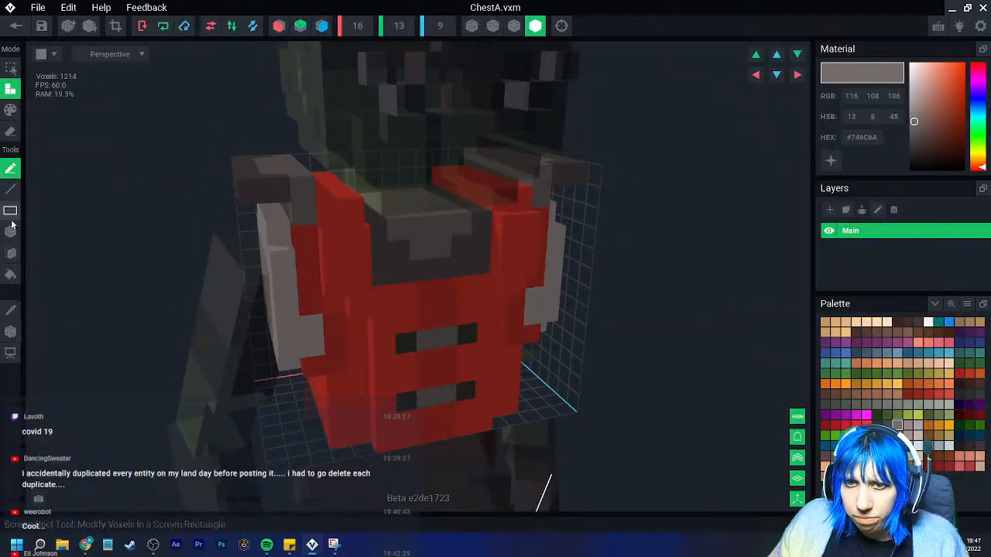
right_drag(76, 157, 155, 183)
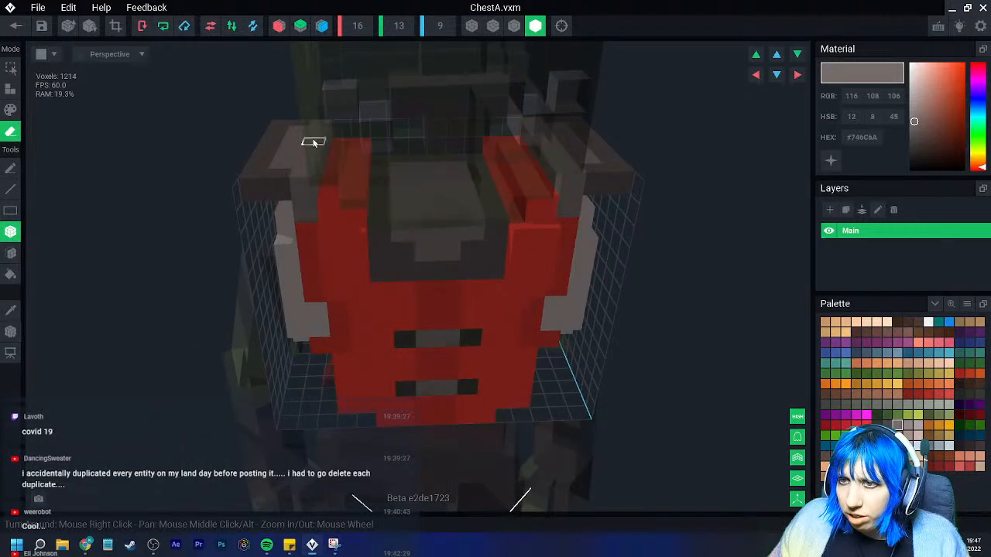
right_drag(525, 124, 381, 170)
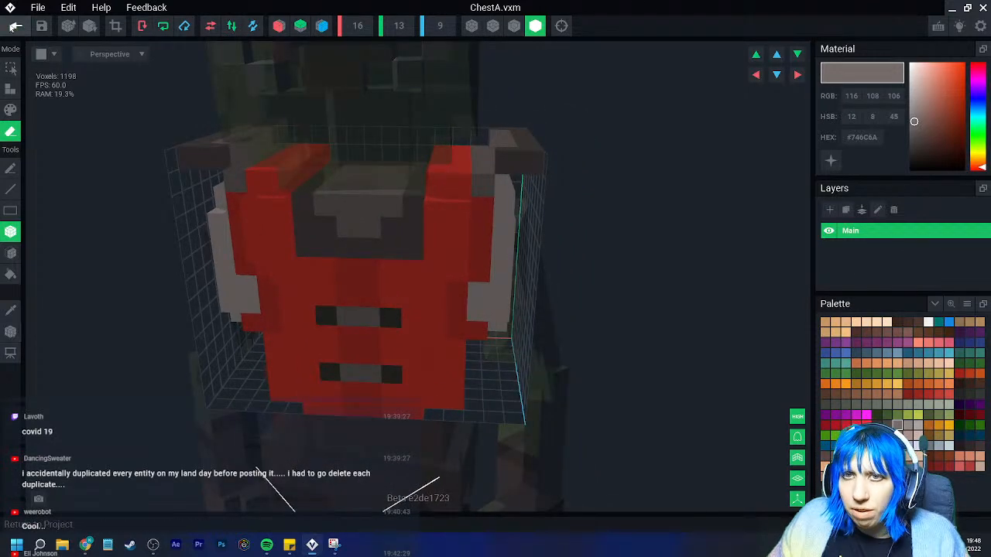
click(14, 27)
click(582, 200)
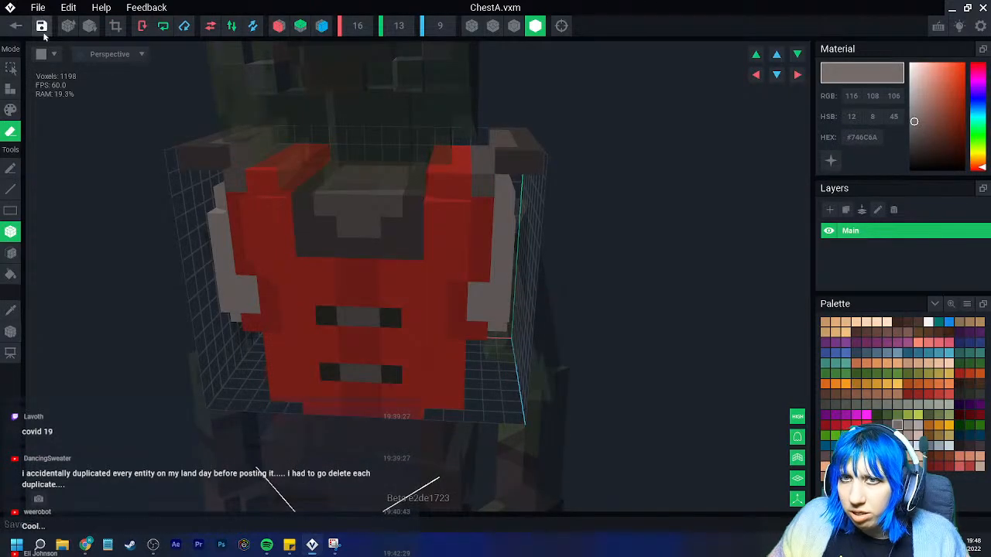
click(14, 27)
click(387, 198)
Open the belly model, adjust its pivot along the X axis and save the change
scroll(441, 174, up, 6)
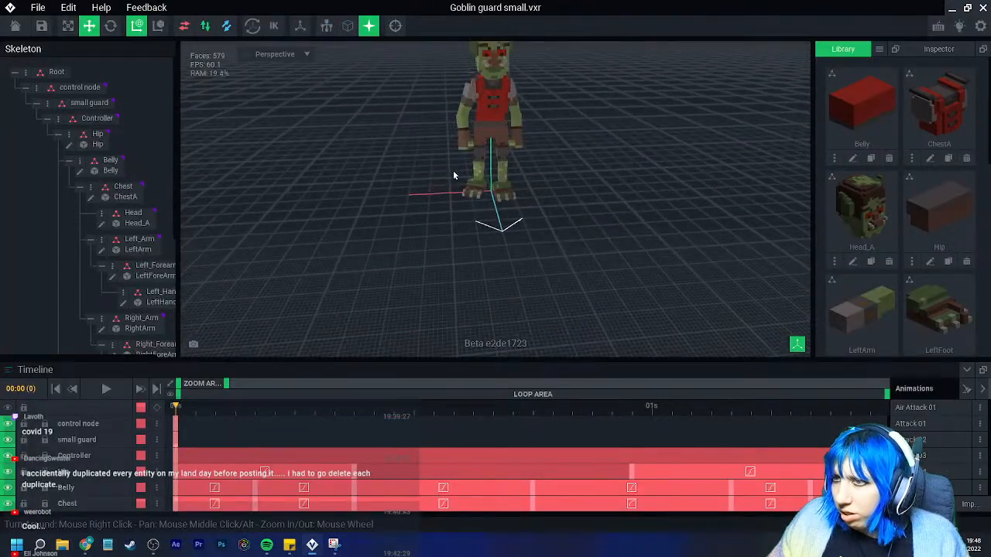
click(463, 122)
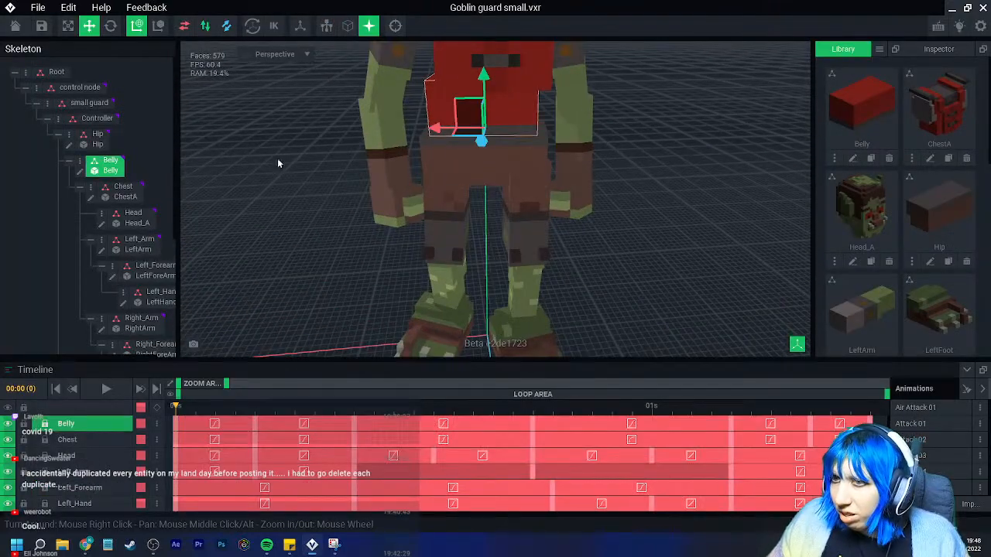
click(80, 171)
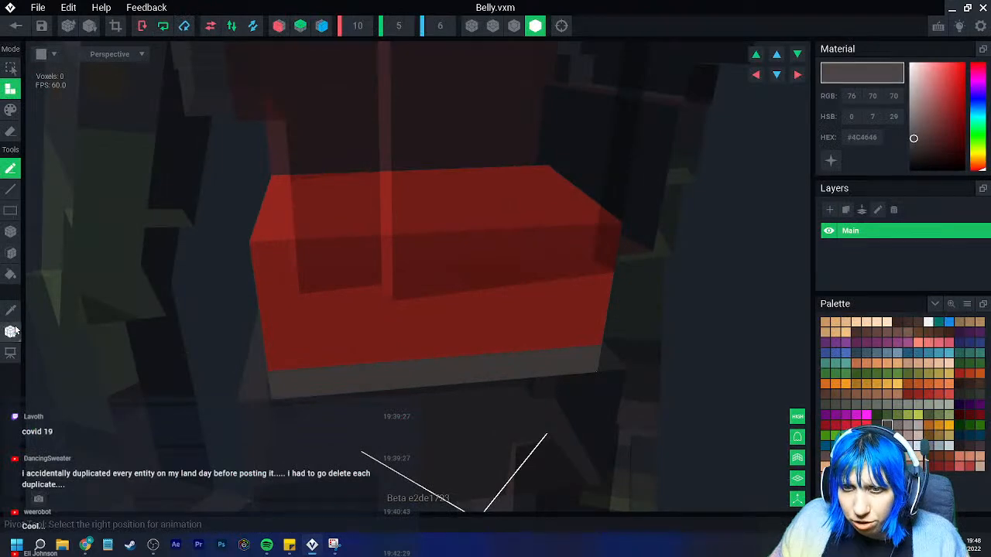
click(11, 331)
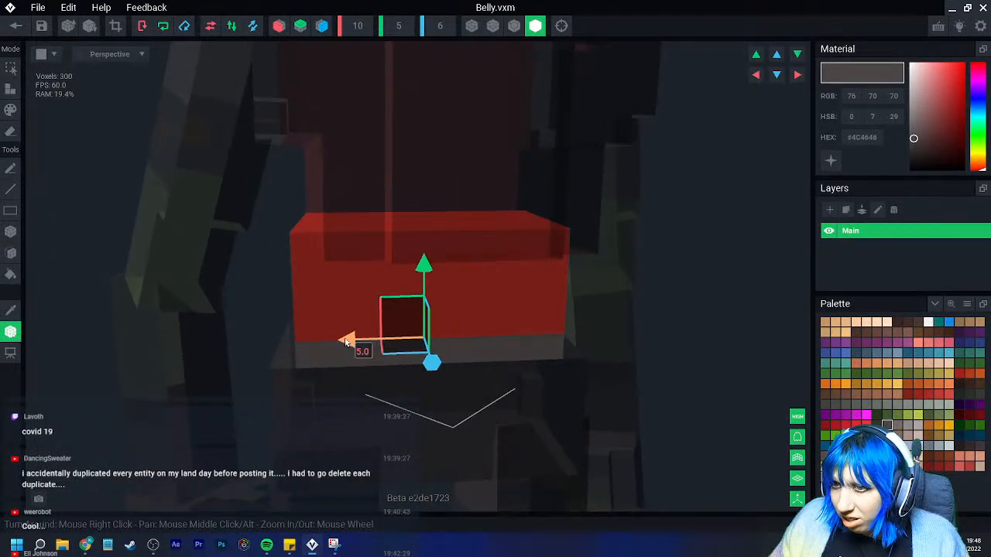
drag(346, 342, 341, 343)
click(17, 25)
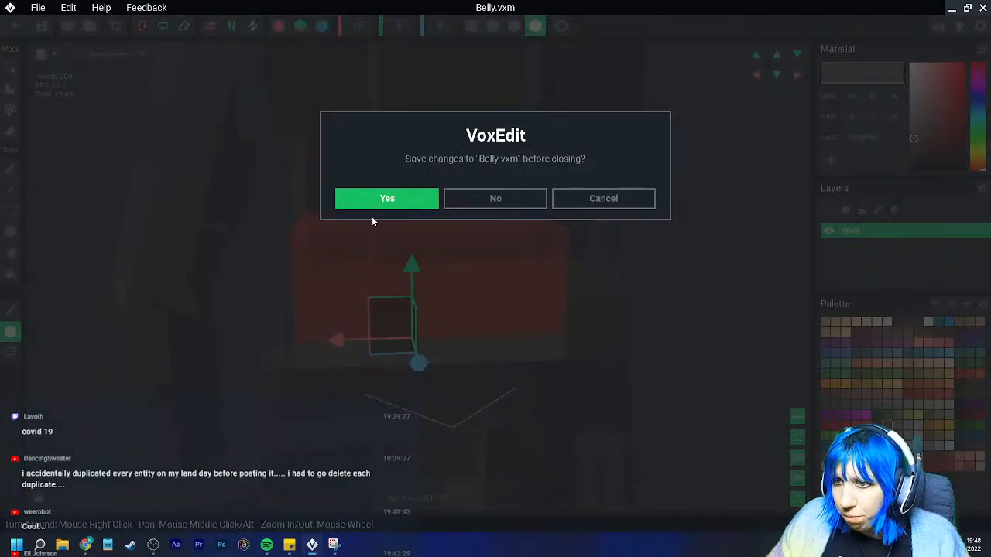
click(371, 196)
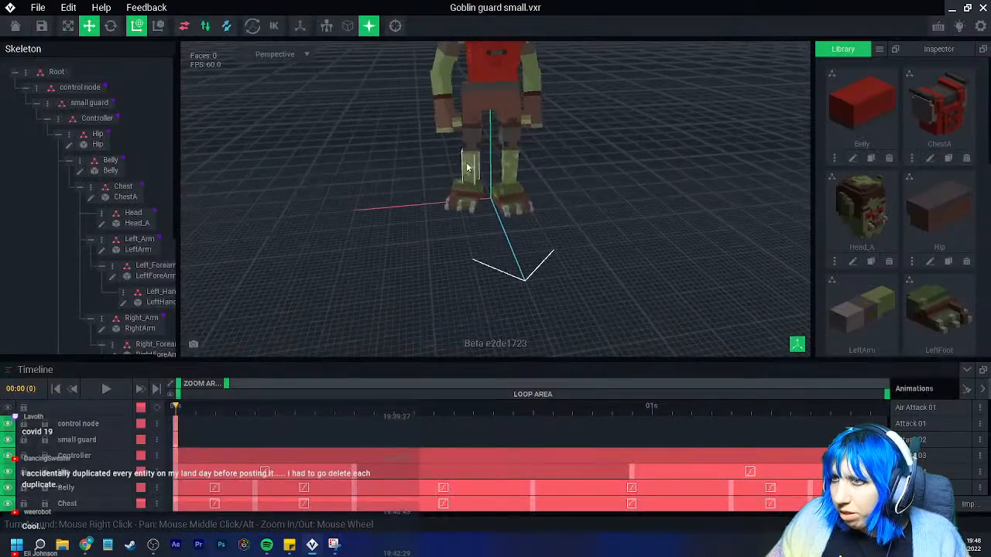
Open the Hip model, set its pivot to 6.5 along the X axis and save the change
click(465, 160)
click(482, 159)
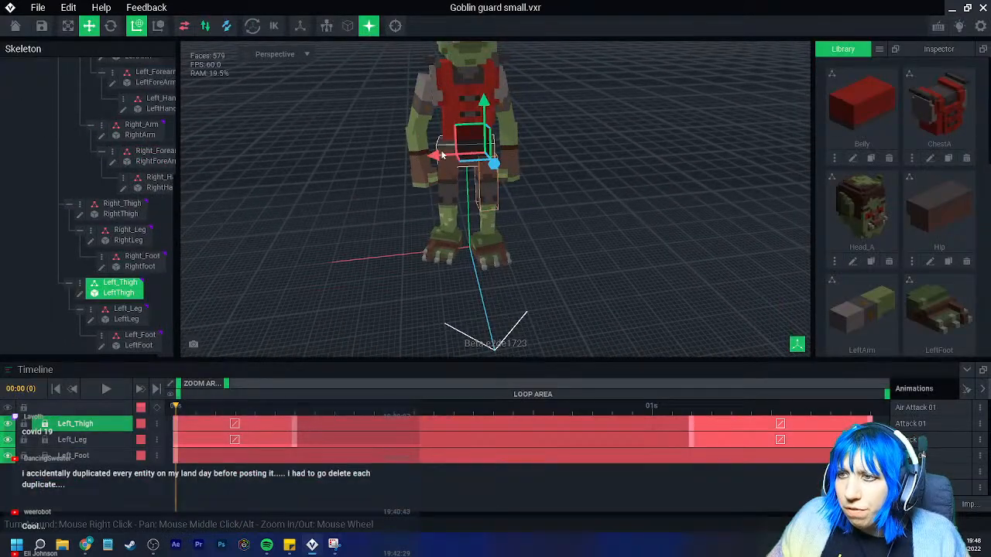
click(406, 156)
click(69, 146)
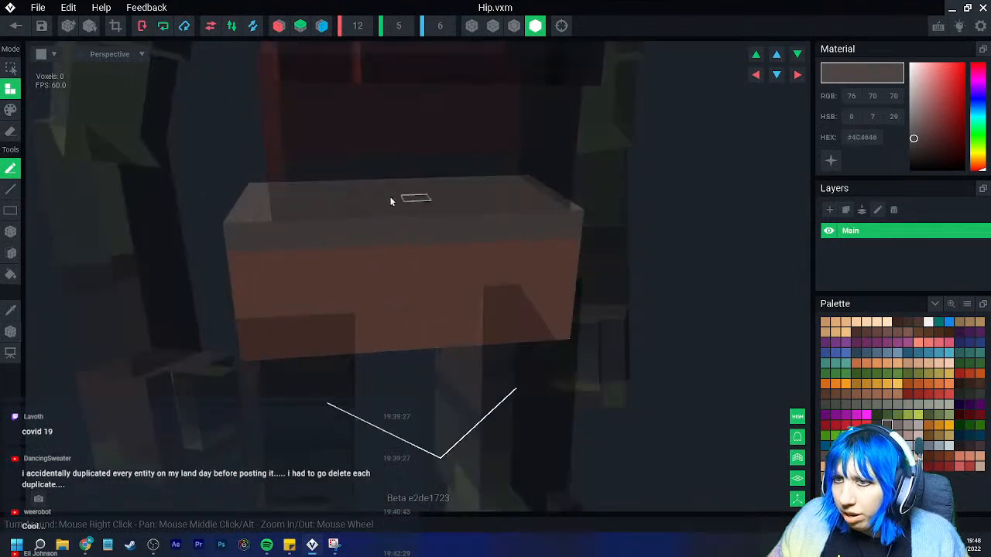
drag(325, 262, 314, 263)
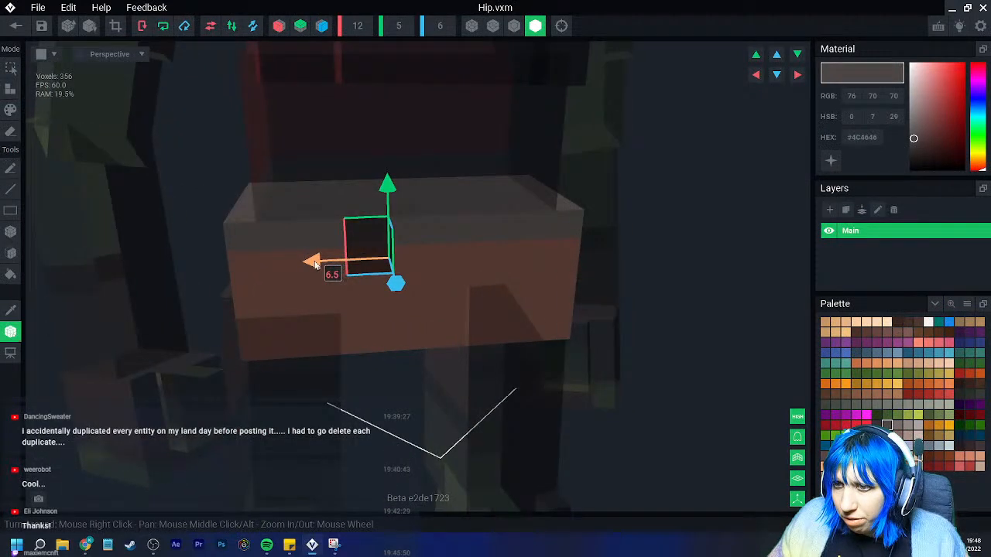
mouse_move(313, 264)
right_down()
mouse_move(323, 267)
mouse_move(305, 260)
right_up()
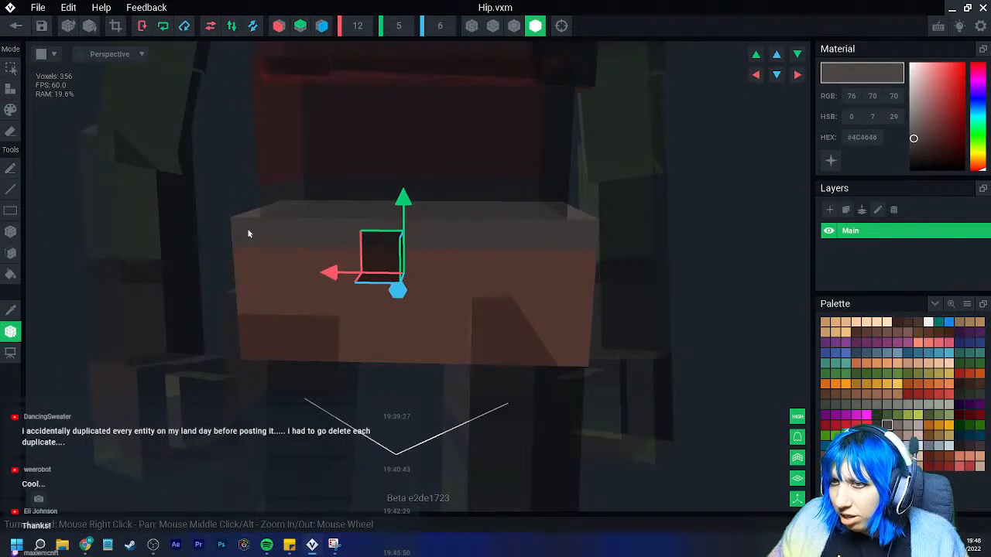
click(18, 28)
click(366, 199)
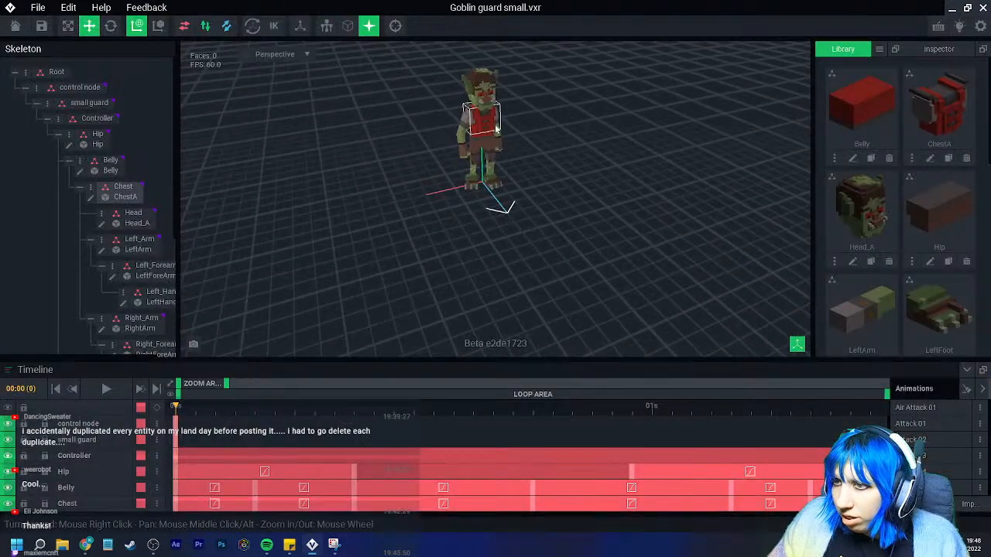
Inspect the goblin's hips, legs and full figure on the rig from several angles and distances
scroll(465, 166, up, 5)
scroll(449, 174, up, 5)
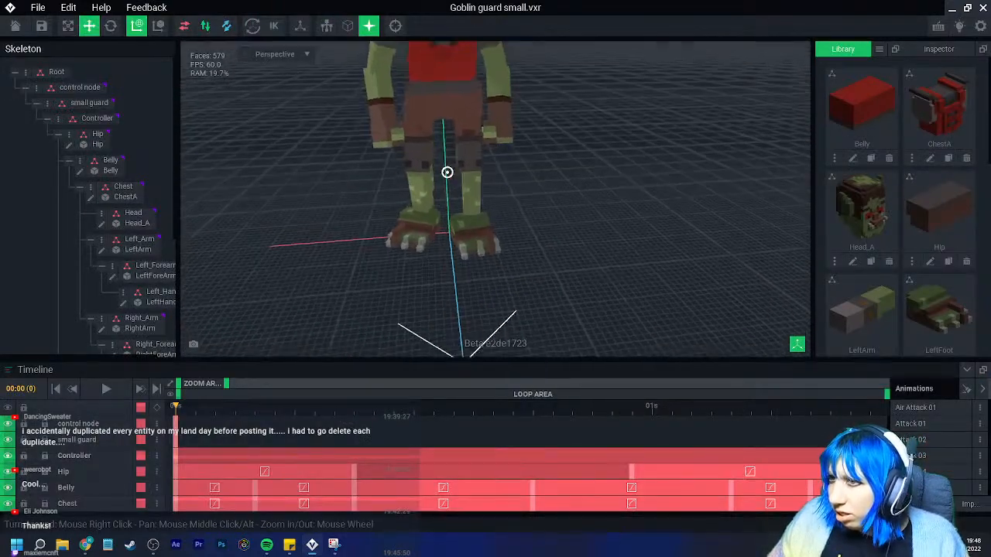
right_drag(449, 188, 471, 221)
scroll(459, 209, down, 3)
scroll(474, 226, down, 3)
right_drag(517, 279, 503, 297)
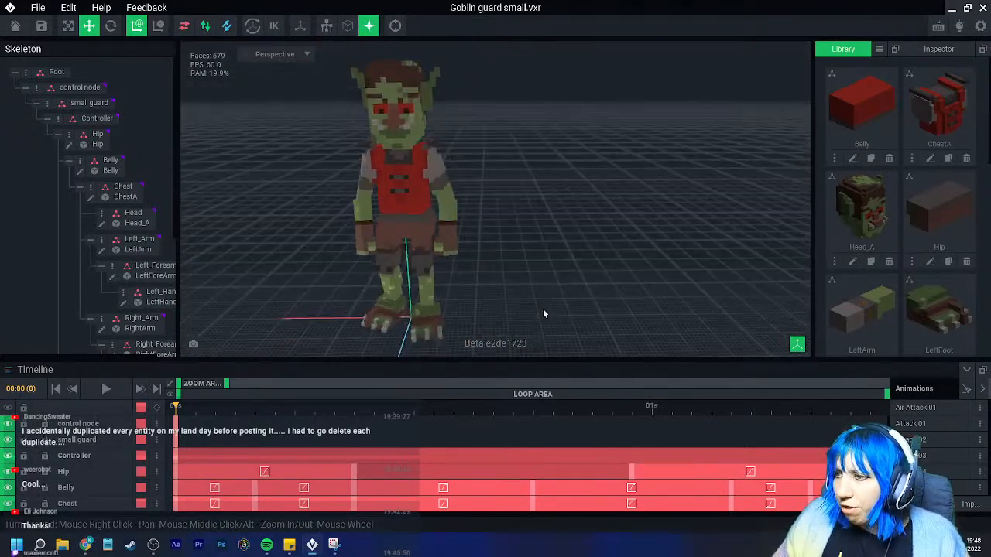
right_drag(516, 262, 452, 276)
scroll(488, 257, up, 3)
scroll(455, 249, down, 5)
scroll(460, 267, down, 3)
scroll(425, 270, up, 3)
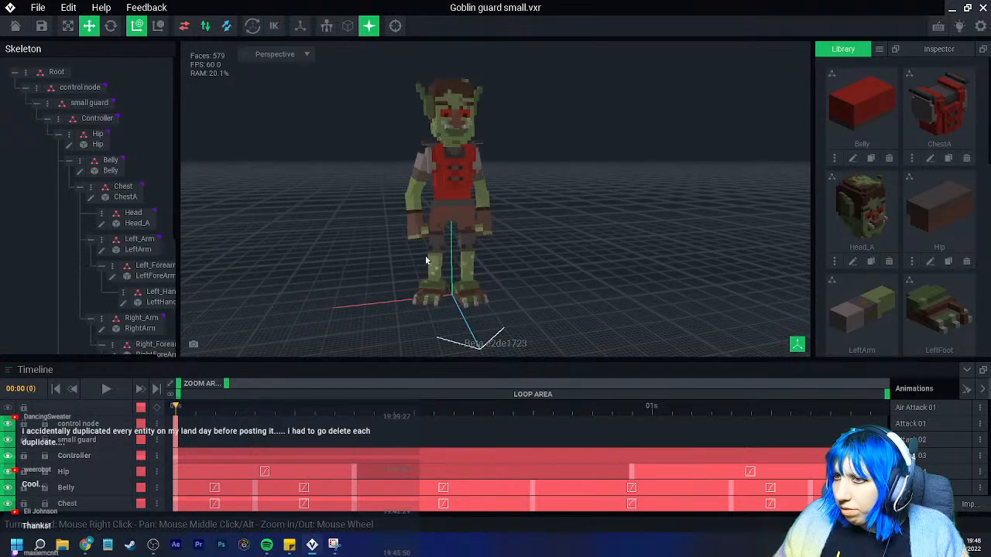
scroll(875, 208, down, 5)
scroll(875, 208, down, 2)
scroll(395, 244, up, 4)
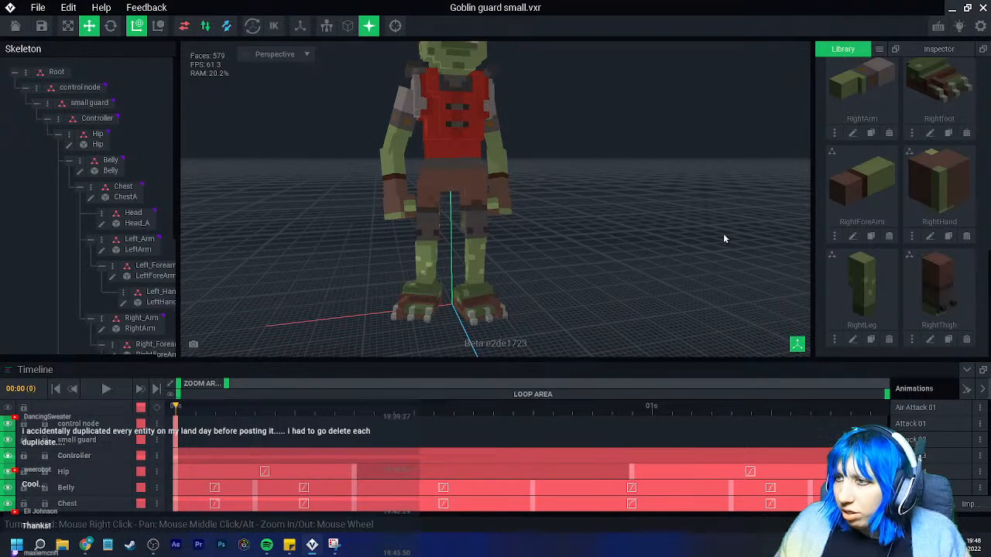
Open the LeftThigh model, adjust its pivot along the X axis to 2.3 and save the change
drag(856, 222, 410, 204)
scroll(889, 245, up, 3)
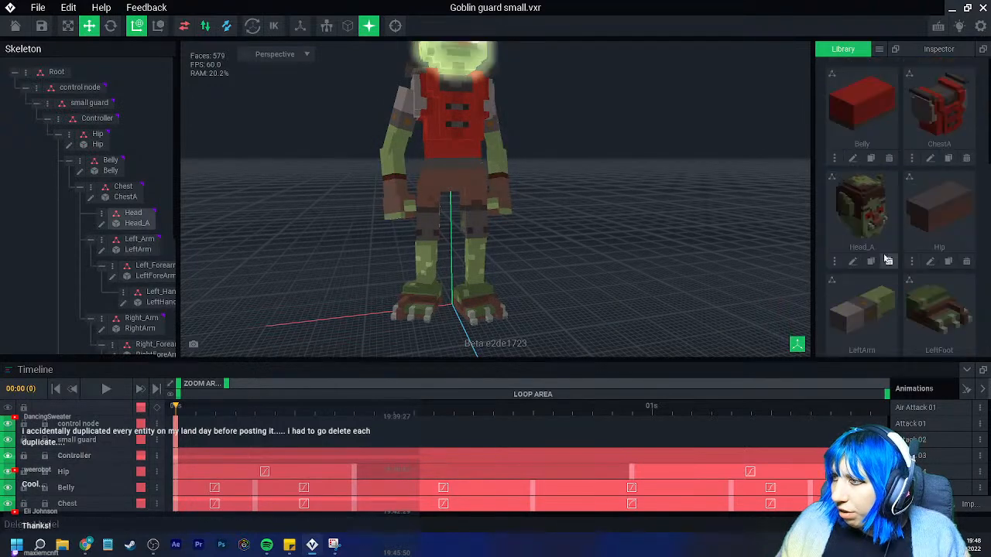
scroll(416, 269, down, 3)
right_drag(460, 245, 460, 247)
scroll(463, 286, up, 4)
scroll(463, 286, up, 3)
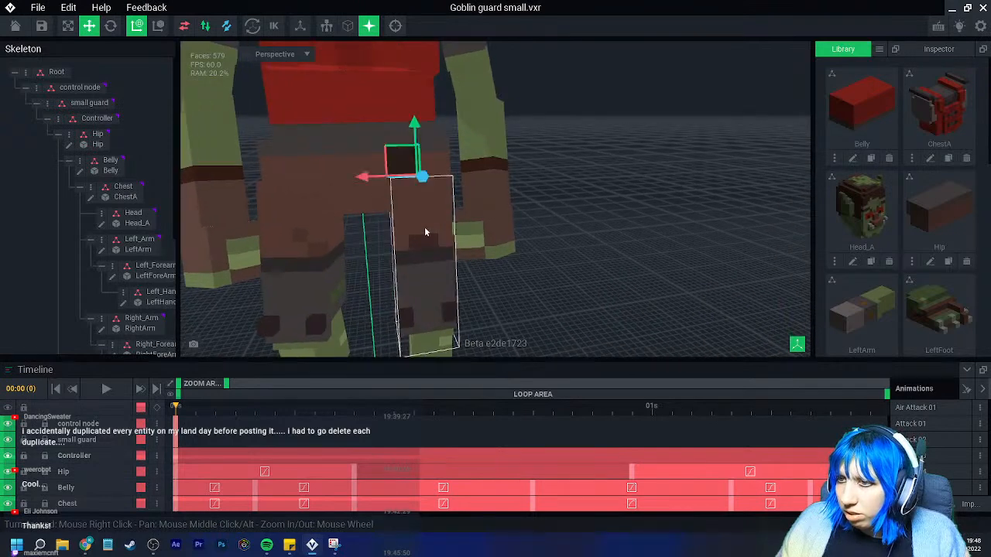
click(425, 226)
click(80, 295)
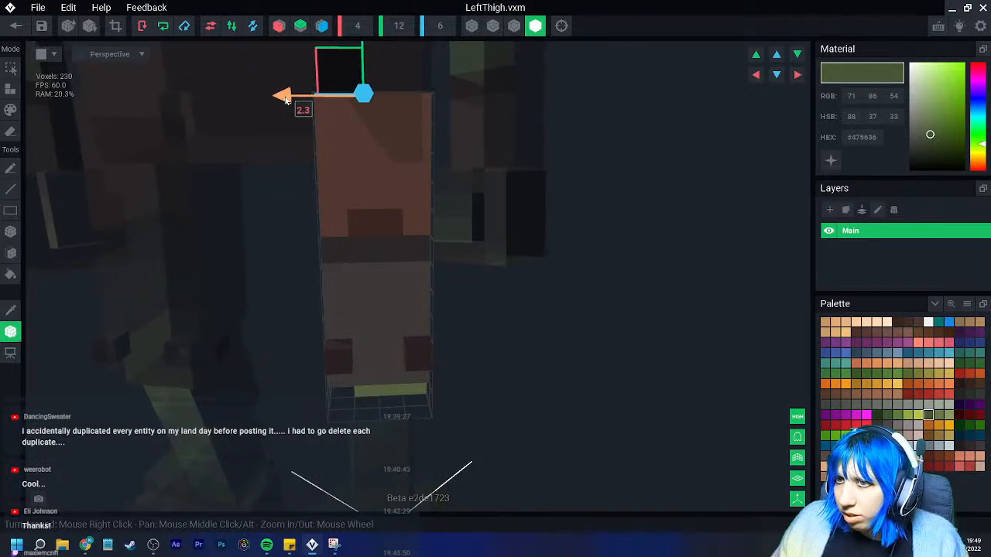
click(16, 25)
click(392, 195)
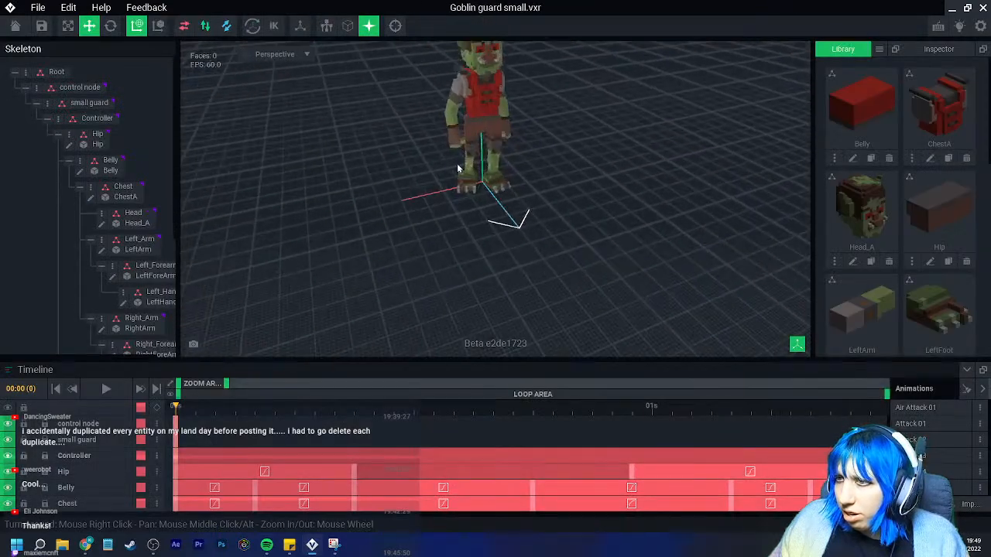
Examine the goblin's thighs, legs and whole body on the rig from the front and at an angle
scroll(469, 171, up, 4)
right_drag(463, 195, 463, 195)
middle_drag(463, 195, 484, 206)
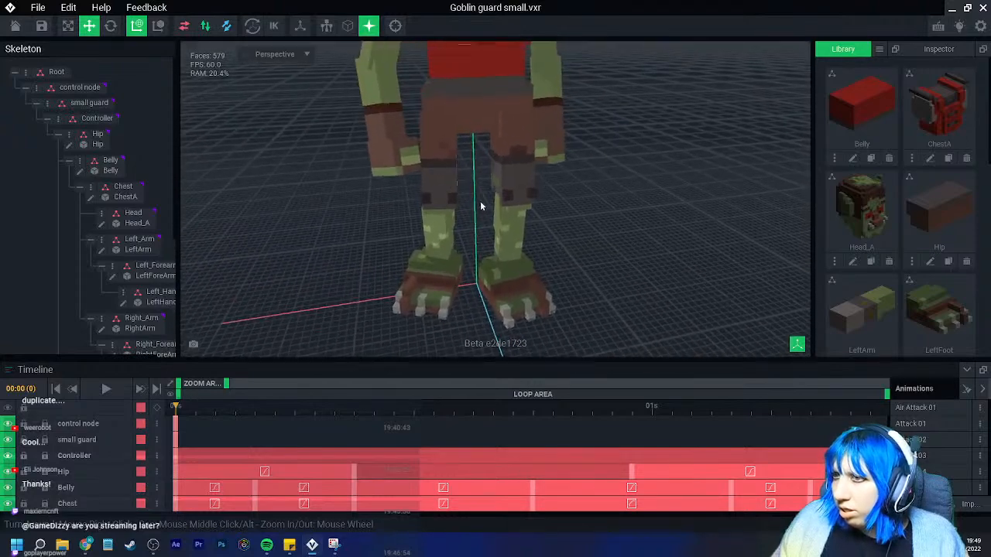
right_drag(485, 206, 564, 227)
middle_drag(575, 236, 531, 250)
scroll(531, 250, down, 3)
right_drag(511, 232, 511, 232)
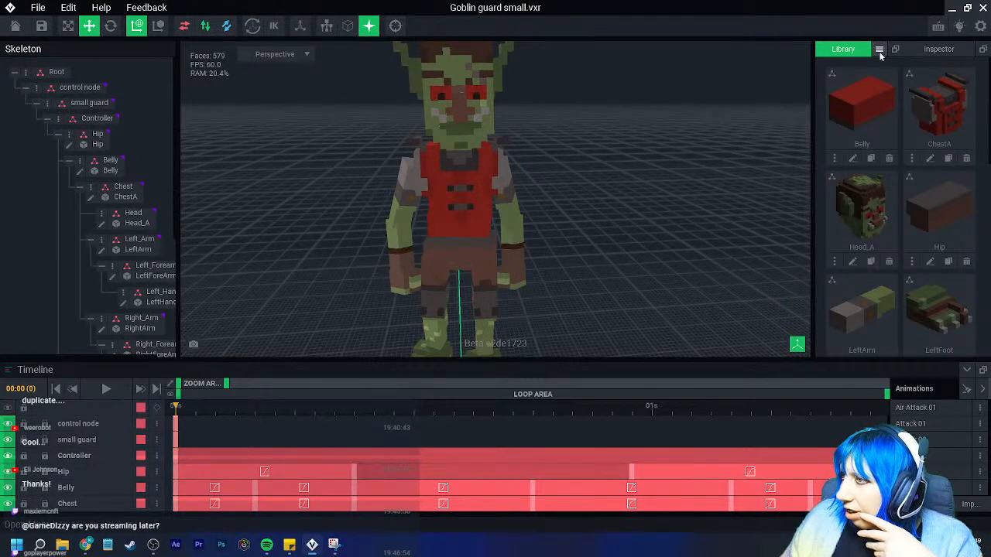
click(891, 73)
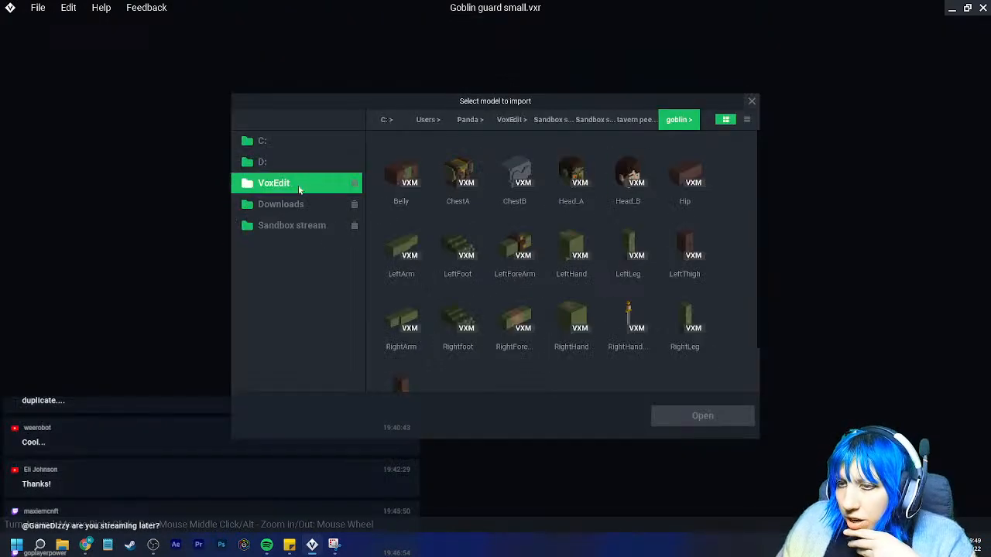
click(286, 224)
key(Escape)
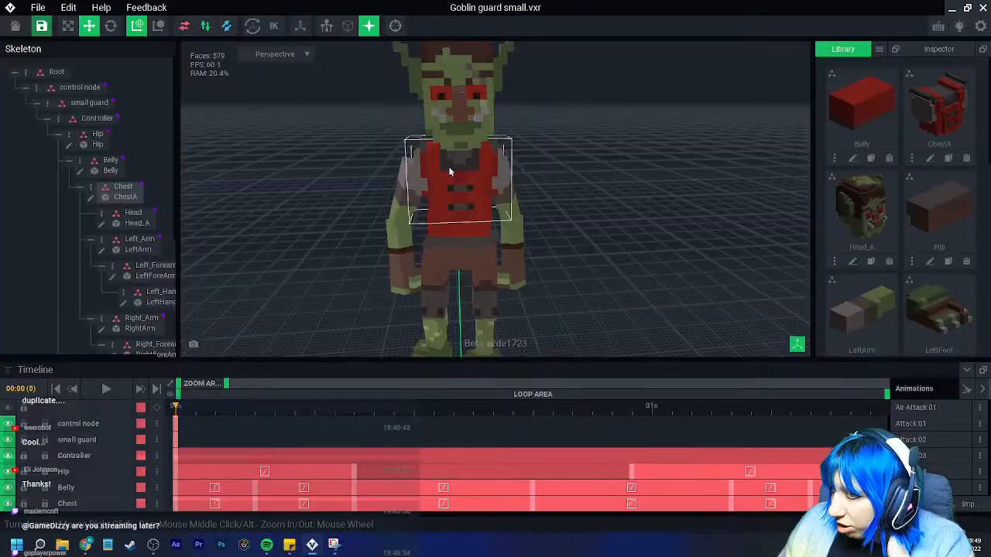
Import the weapon dagger VXM model into the library from the weapon folder inside the goblin castle's room items
click(880, 49)
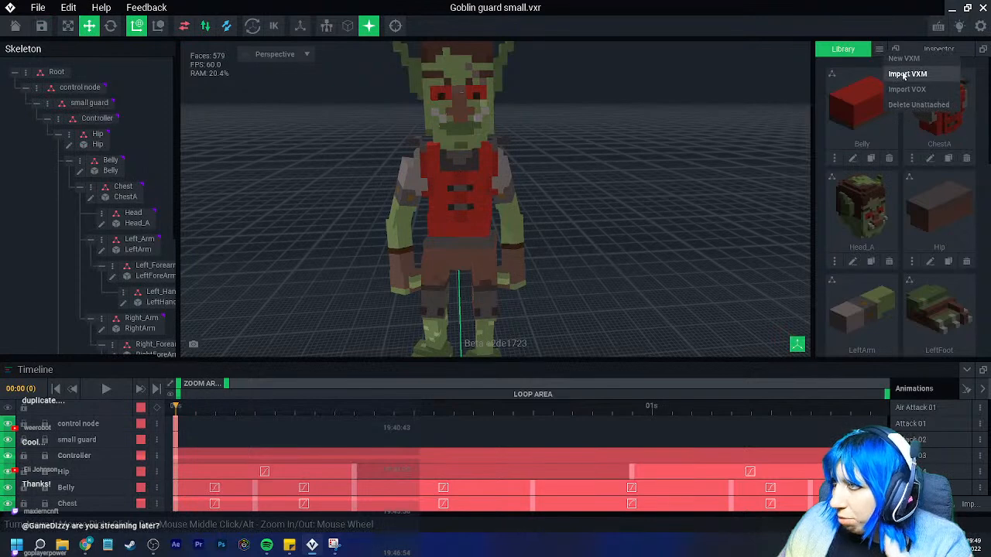
click(907, 74)
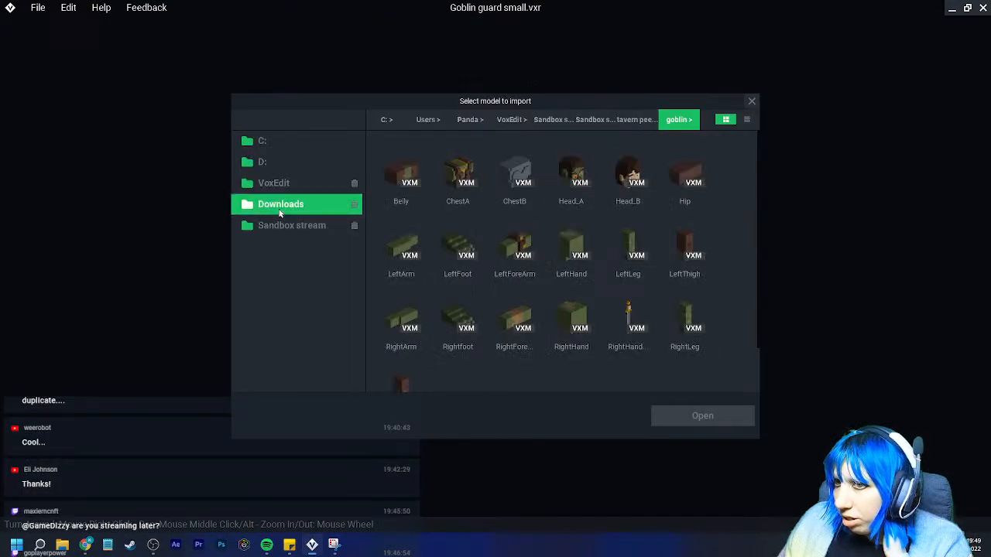
click(292, 230)
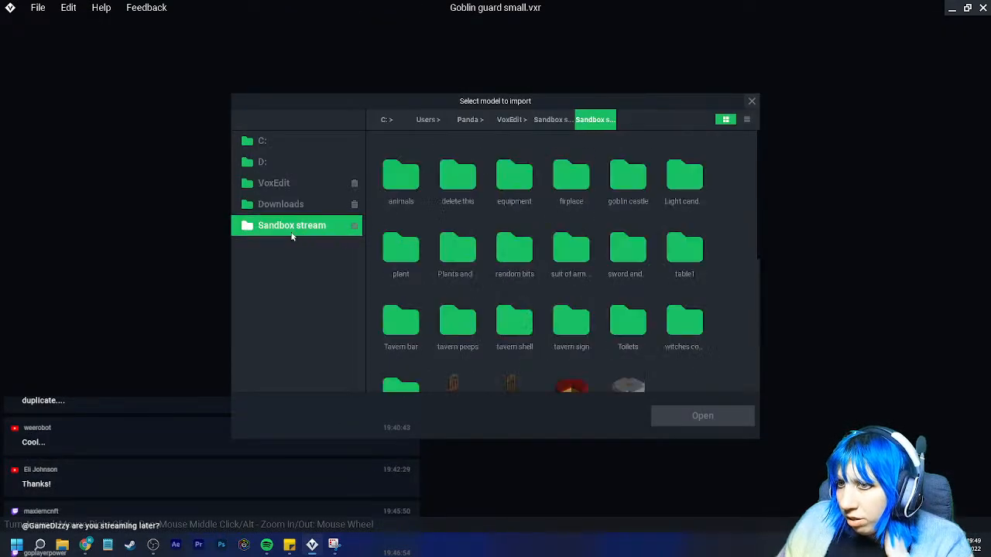
double_click(649, 186)
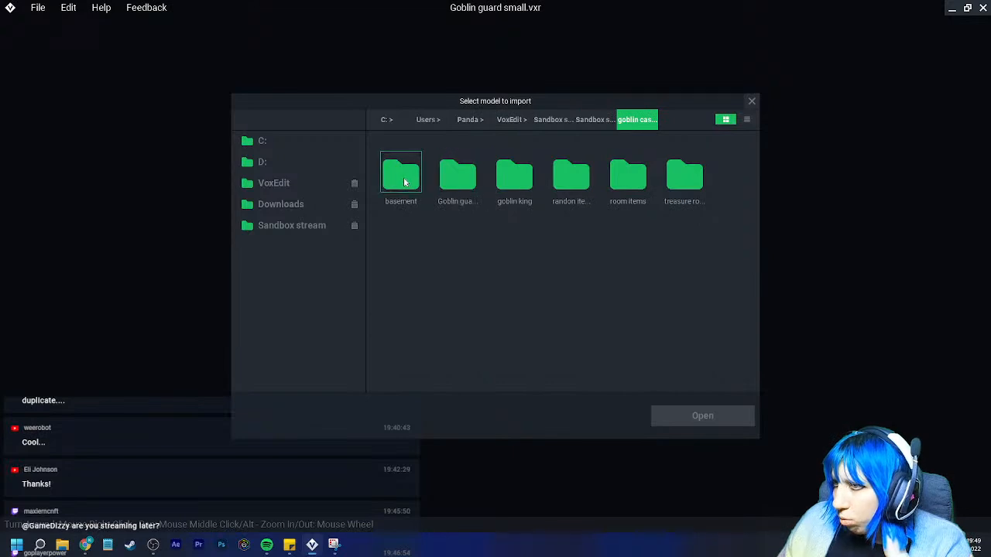
double_click(403, 182)
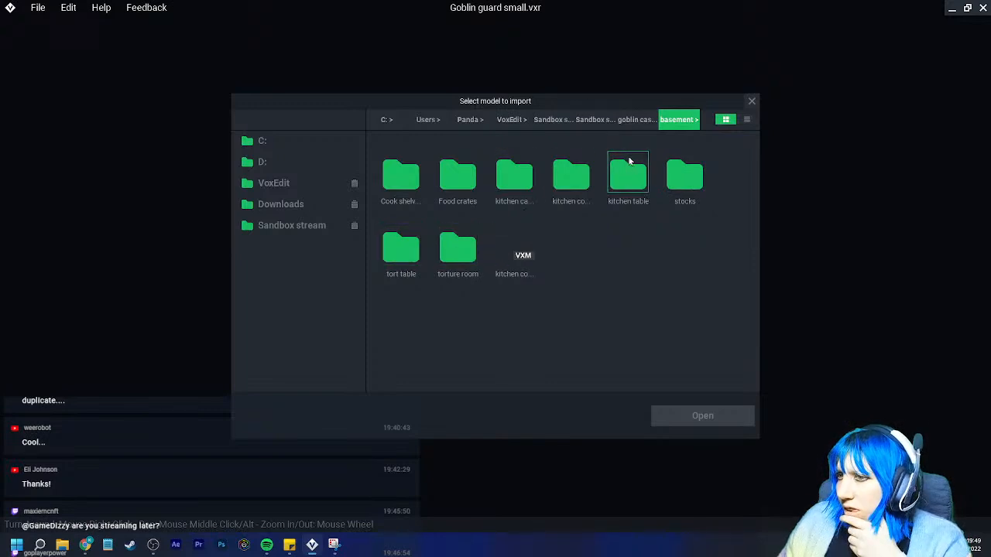
click(632, 127)
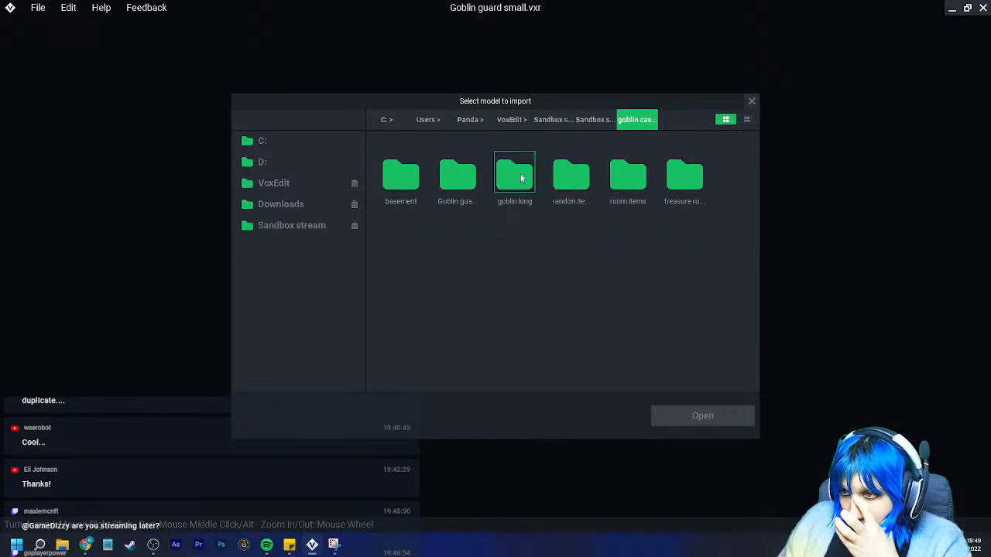
double_click(573, 180)
click(633, 120)
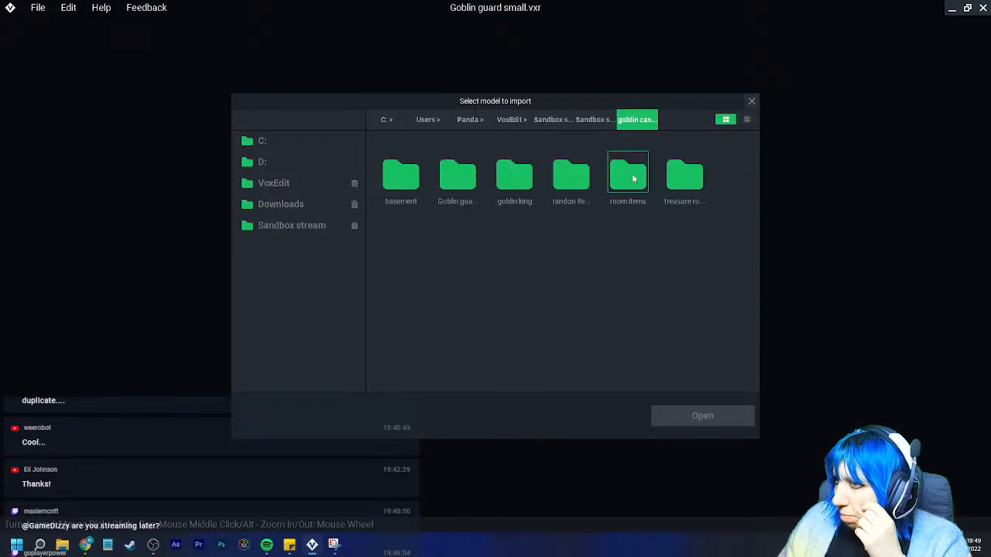
double_click(623, 178)
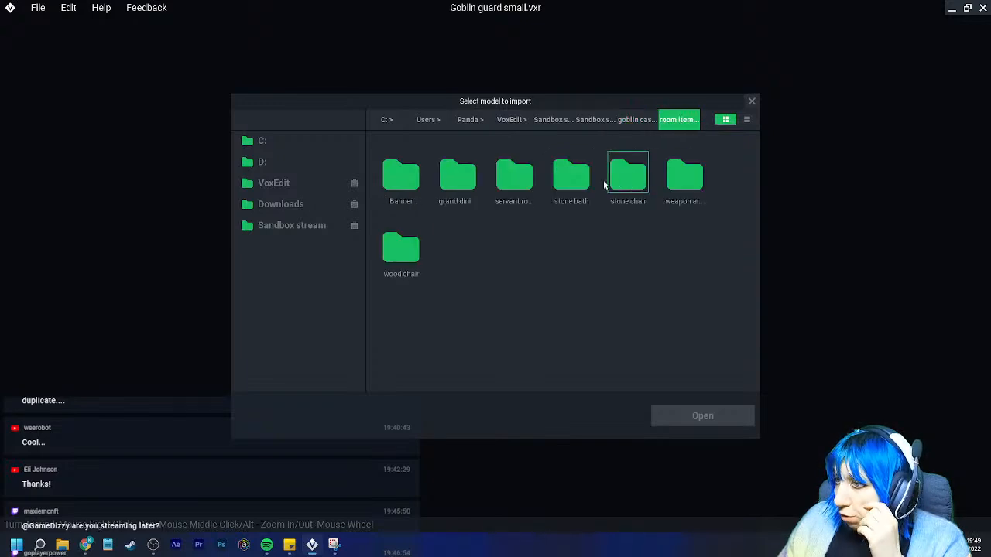
double_click(666, 183)
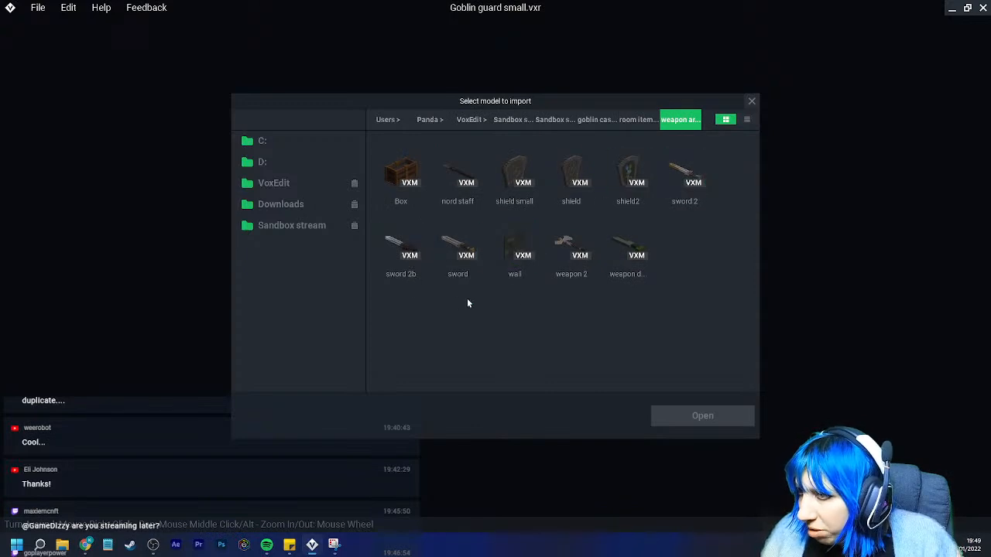
click(614, 271)
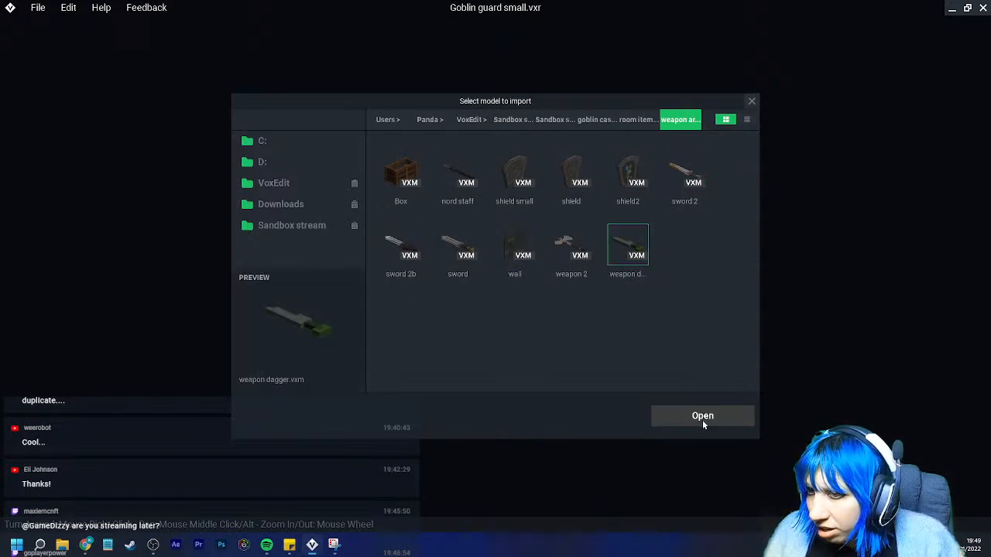
click(702, 416)
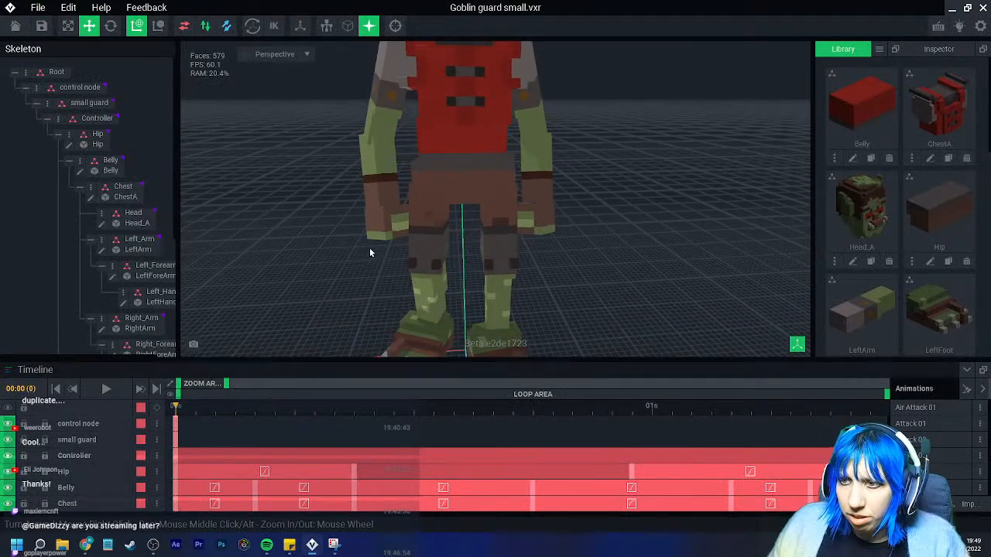
Create a child node named dagger under the Right_Hand node in the skeleton
click(378, 231)
click(102, 215)
click(147, 236)
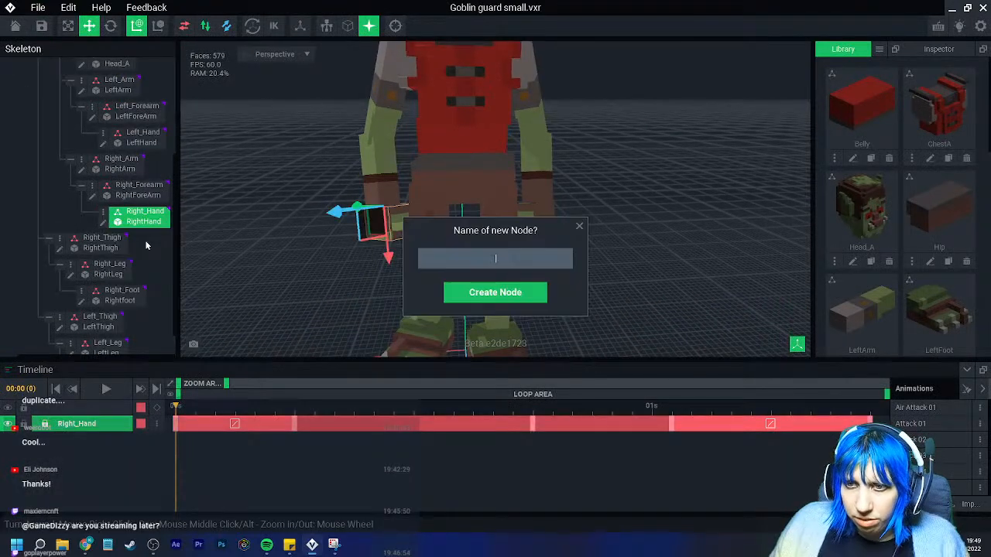
text(dag)
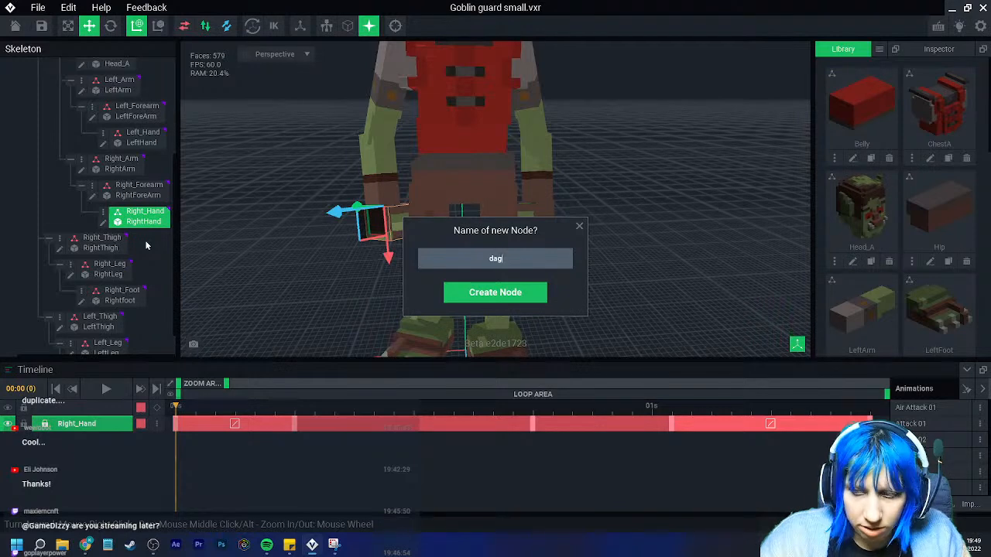
text(ger)
key(Return)
Attach the weapon dagger model from the library to the dagger node
scroll(918, 259, down, 3)
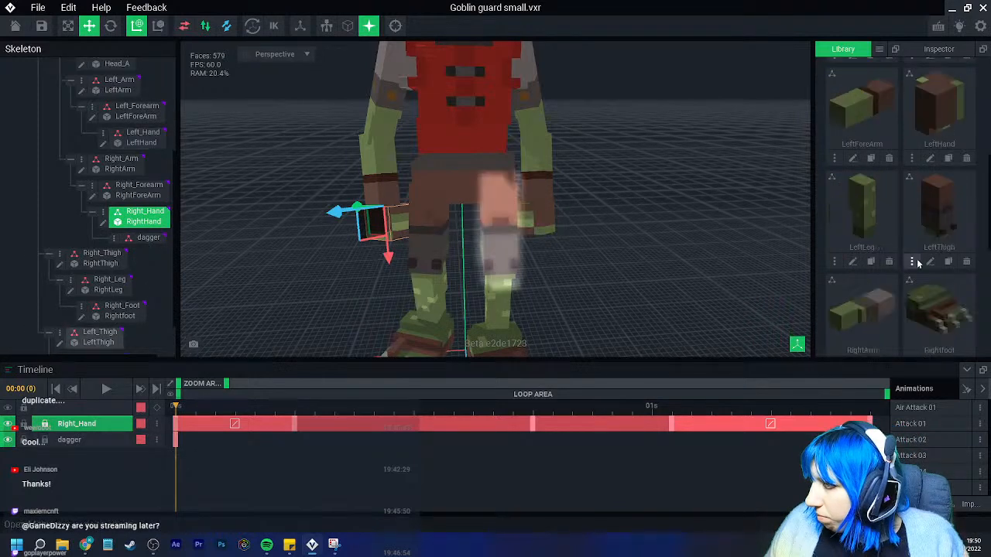
scroll(921, 271, down, 3)
drag(153, 246, 149, 240)
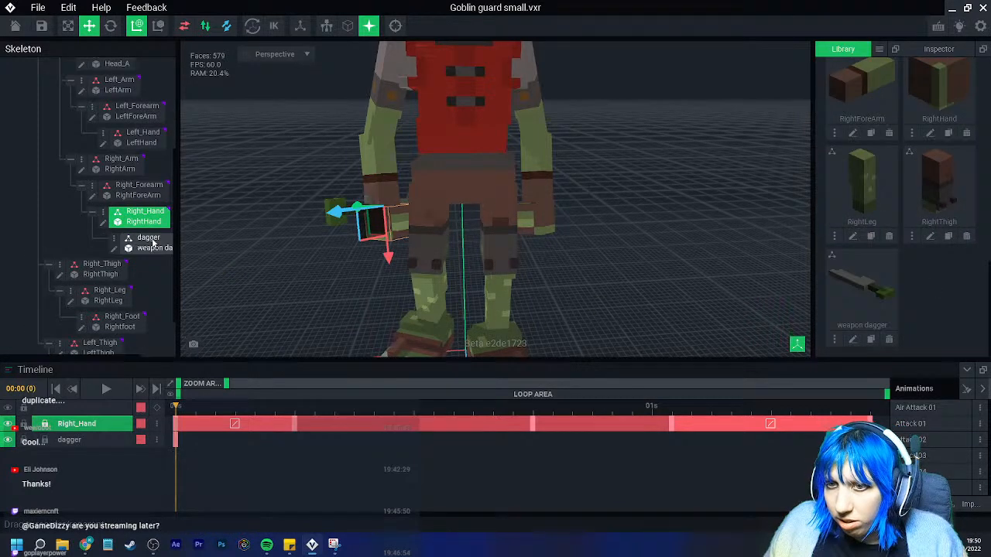
Move the dagger into the goblin's right hand so the fist holds it by the handle
mouse_move(282, 251)
right_down()
mouse_move(337, 257)
mouse_move(278, 247)
right_up()
scroll(337, 257, up, 3)
drag(304, 250, 329, 307)
mouse_move(341, 299)
right_down()
mouse_move(310, 289)
mouse_move(349, 288)
right_up()
right_drag(467, 314, 404, 301)
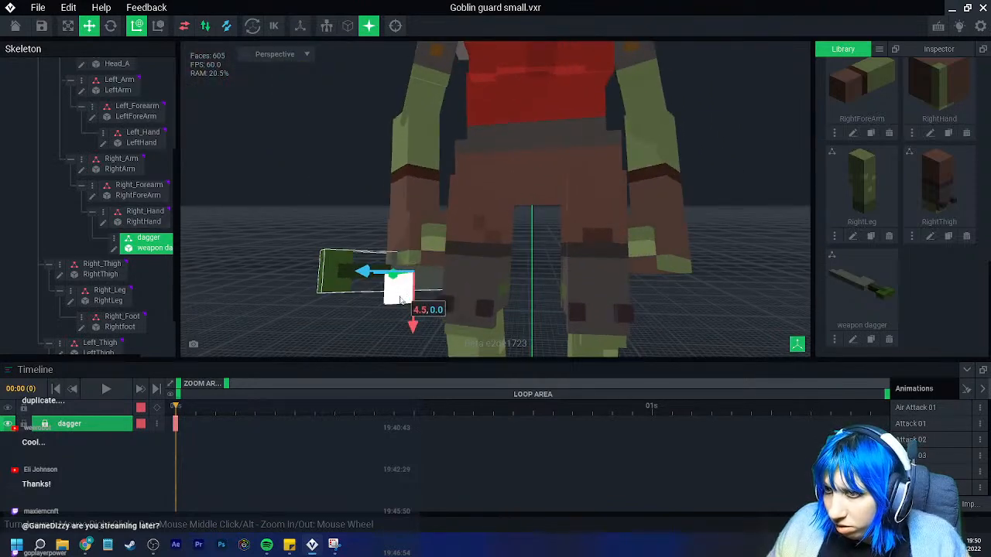
drag(394, 279, 408, 284)
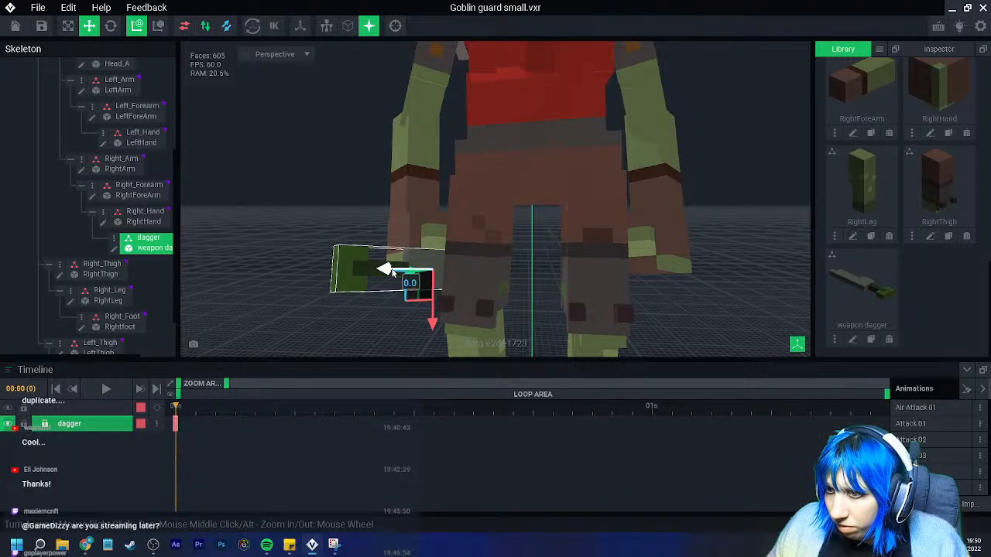
drag(394, 274, 445, 275)
drag(475, 321, 473, 314)
right_drag(443, 278, 463, 300)
Select the Attack 01 animation and check how the dagger sits in the right hand
click(952, 424)
click(360, 298)
right_drag(364, 295, 369, 298)
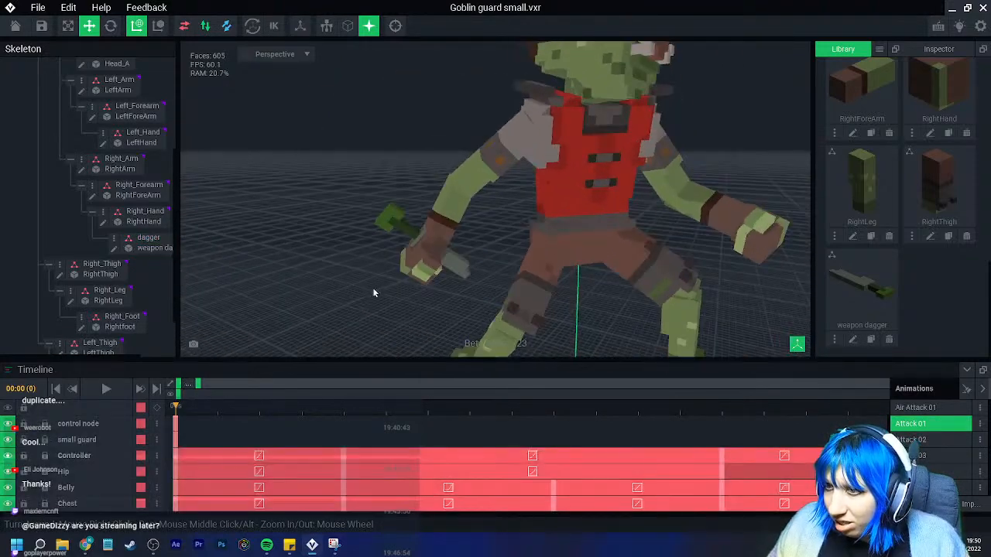
Reposition the dagger at frame 0 of Attack 01 so its grip sits inside the goblin's right fist
click(418, 246)
click(393, 220)
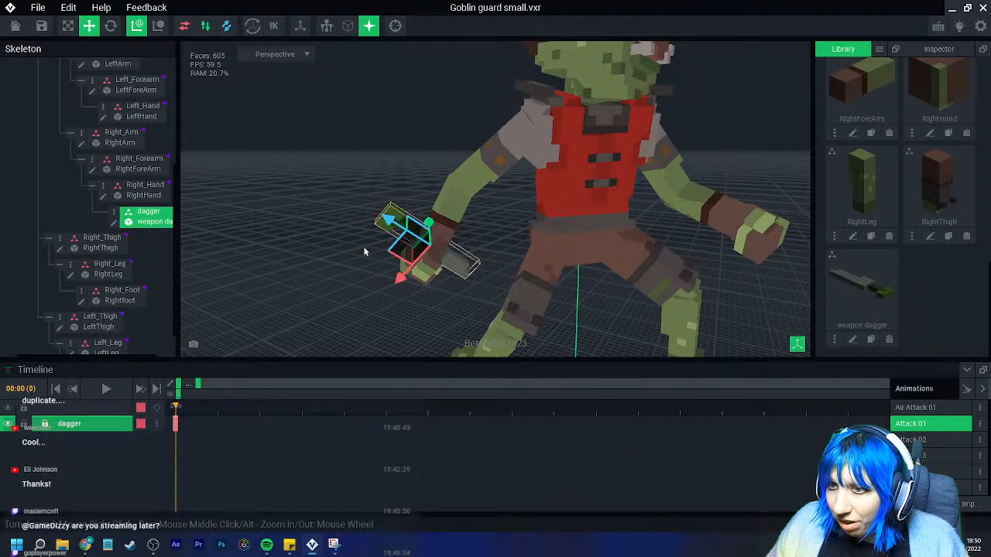
scroll(357, 303, up, 3)
right_drag(356, 303, 398, 267)
drag(508, 208, 516, 213)
right_drag(517, 214, 535, 263)
scroll(534, 256, up, 3)
drag(506, 267, 423, 308)
drag(436, 267, 509, 311)
middle_drag(527, 324, 529, 279)
drag(506, 333, 526, 310)
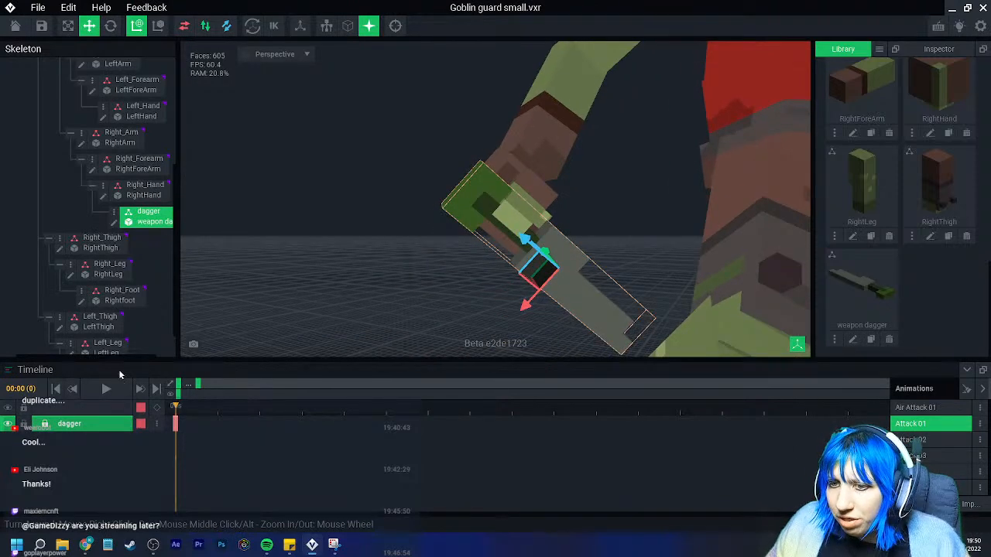
Play the Attack 01 animation and examine how the dagger moves with the right hand from several angles
click(109, 390)
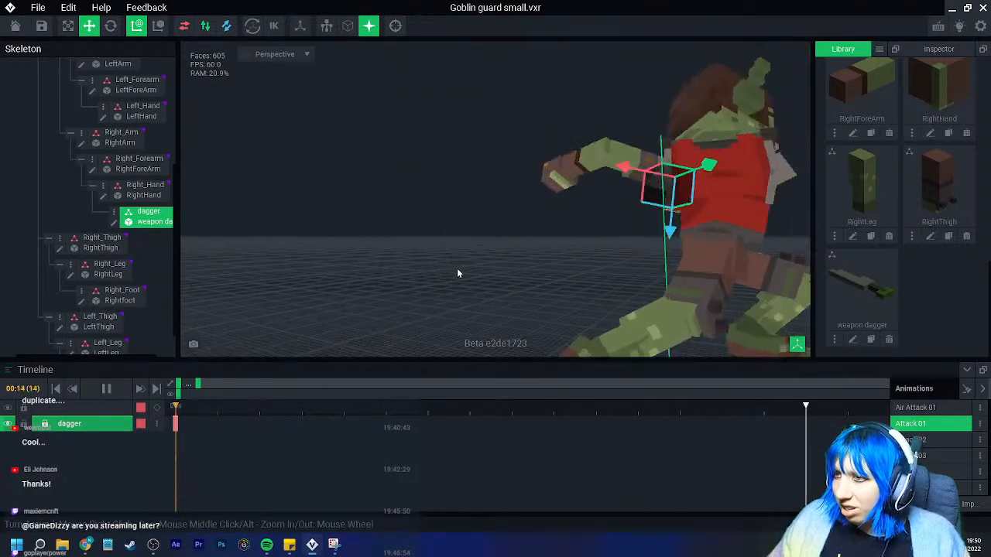
scroll(465, 274, down, 2)
right_drag(473, 281, 484, 282)
click(659, 239)
scroll(583, 282, down, 5)
middle_drag(583, 283, 581, 237)
right_drag(569, 281, 538, 285)
scroll(537, 285, up, 2)
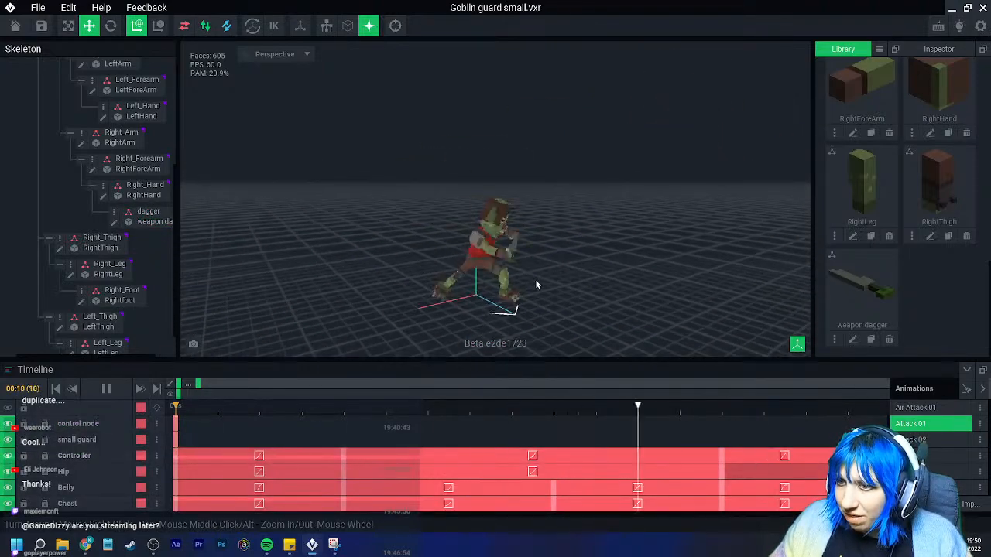
scroll(534, 284, up, 5)
click(107, 389)
Scrub through Attack 01 and examine the dagger's direction from the front around frame 2
drag(193, 416, 548, 425)
right_drag(472, 336, 396, 270)
scroll(396, 270, up, 2)
middle_drag(392, 236, 400, 273)
drag(555, 408, 260, 415)
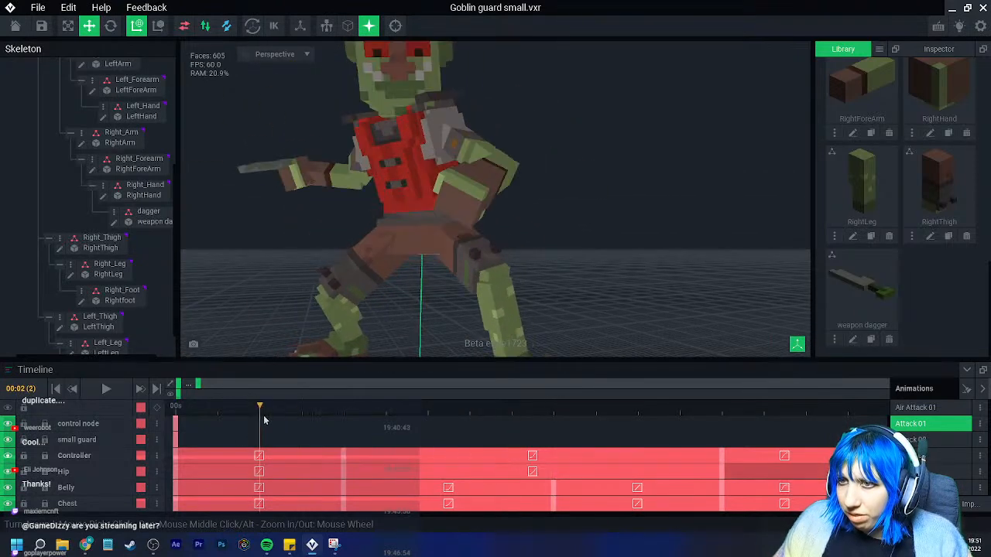
middle_drag(277, 200, 360, 229)
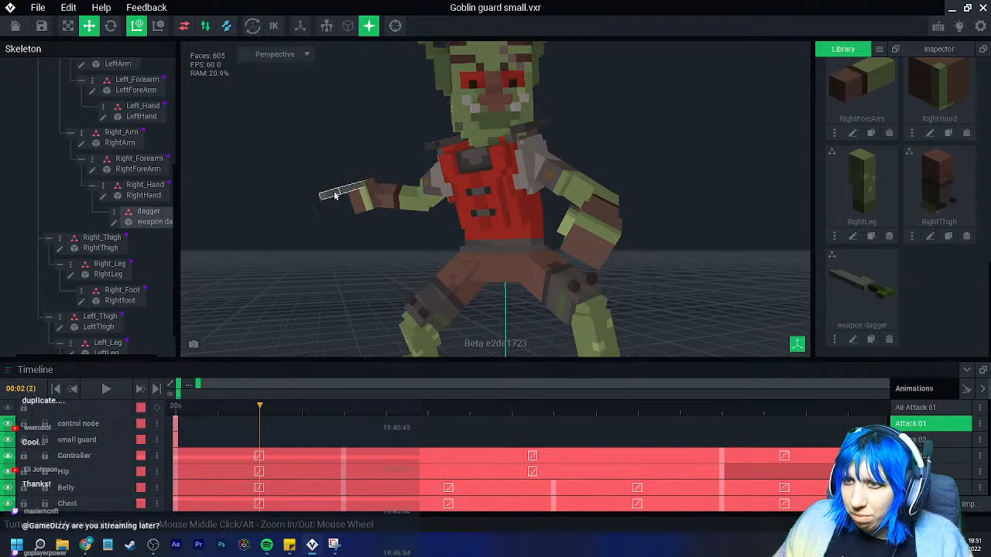
Rotate the dagger at frame 0 of Attack 01 so its blade points forward out of the right hand
click(332, 190)
drag(235, 420, 160, 423)
scroll(358, 269, up, 6)
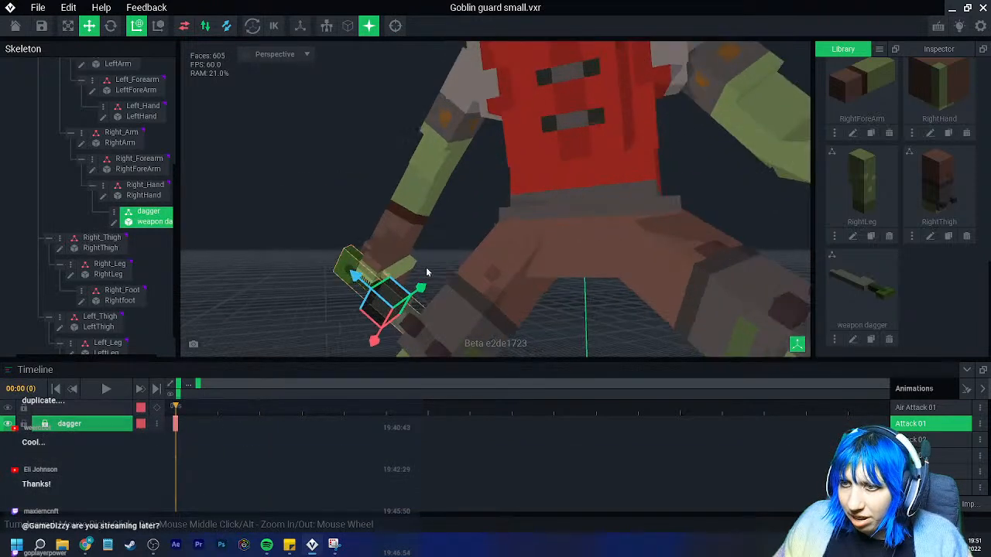
click(113, 27)
middle_drag(348, 284, 338, 205)
right_drag(336, 230, 352, 174)
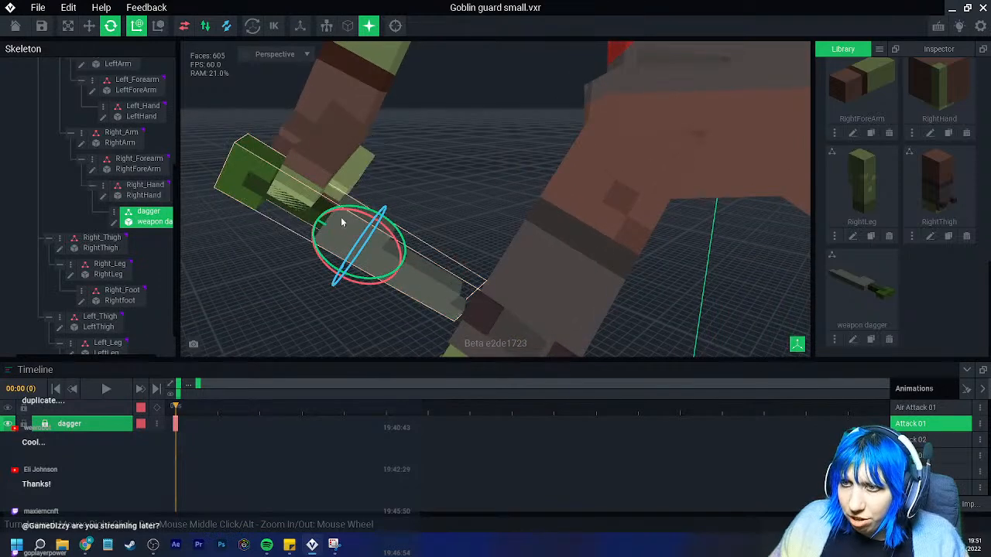
drag(345, 211, 437, 233)
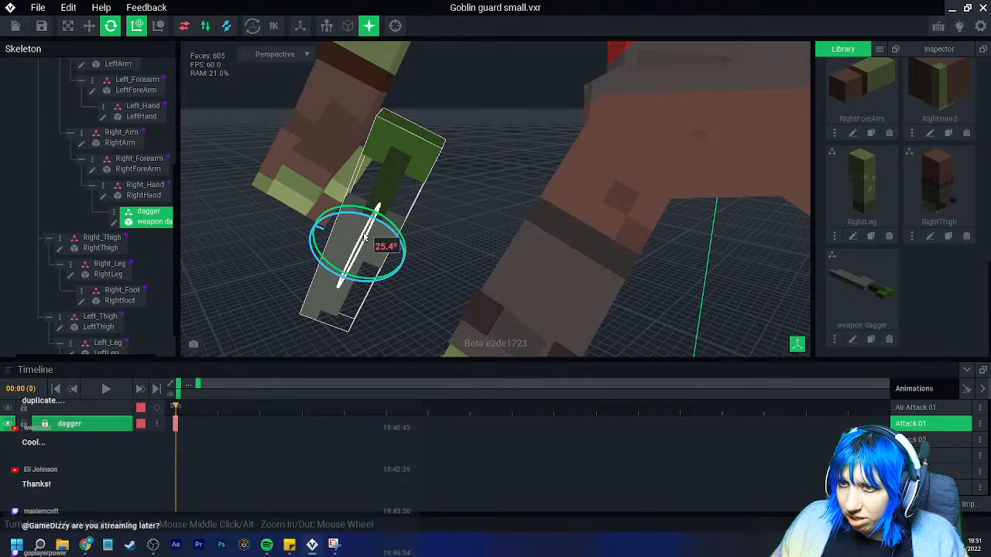
right_drag(395, 220, 358, 236)
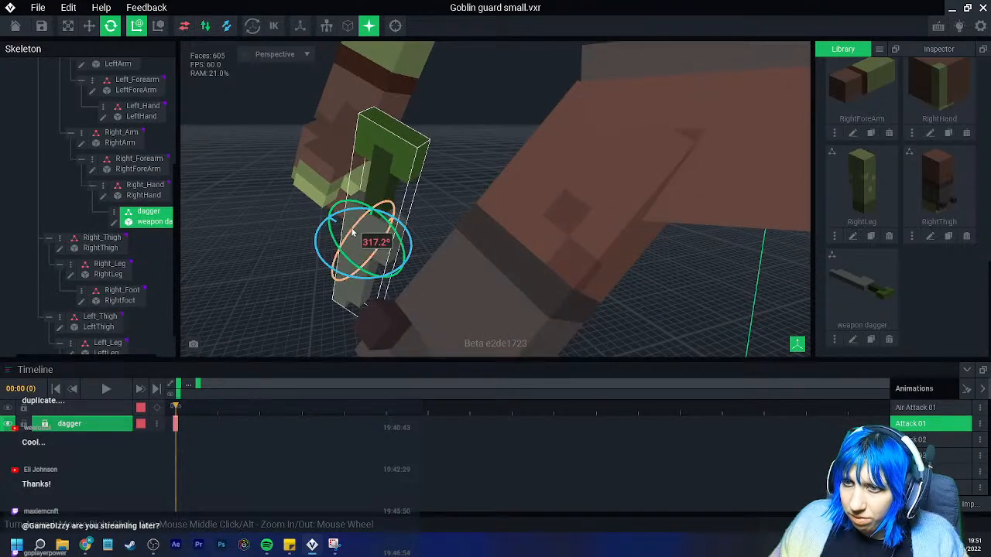
drag(352, 232, 393, 222)
right_drag(346, 216, 368, 206)
drag(389, 201, 454, 226)
right_drag(454, 226, 436, 236)
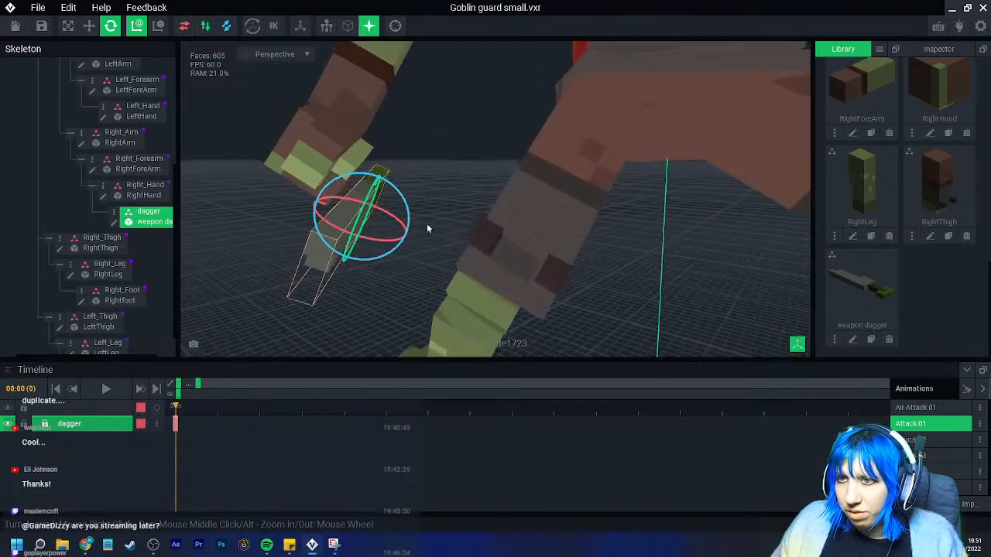
Move the rotated dagger back into the goblin's right hand so the handle lies in the palm
click(89, 26)
drag(380, 170, 389, 126)
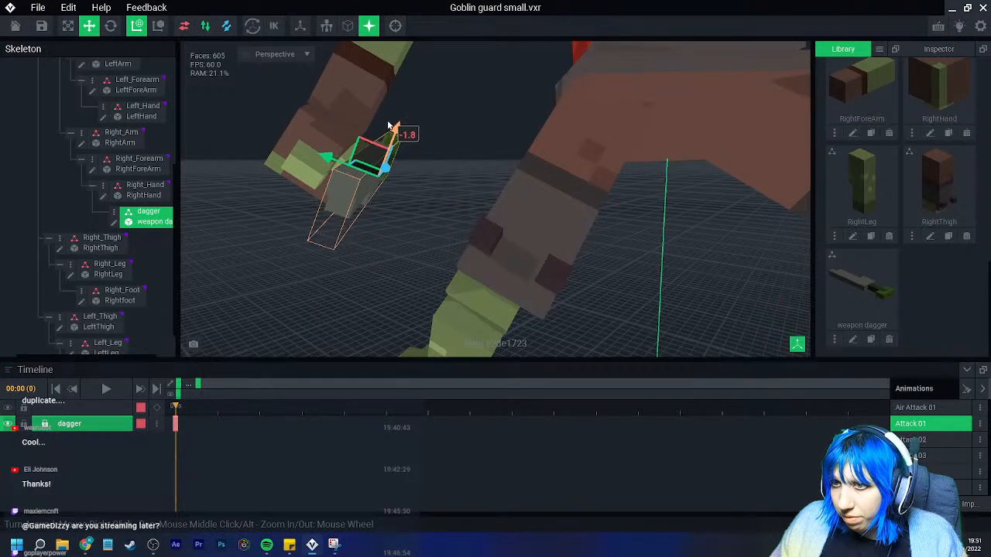
drag(339, 149, 301, 144)
right_drag(314, 163, 364, 184)
middle_drag(364, 183, 326, 219)
drag(387, 159, 395, 165)
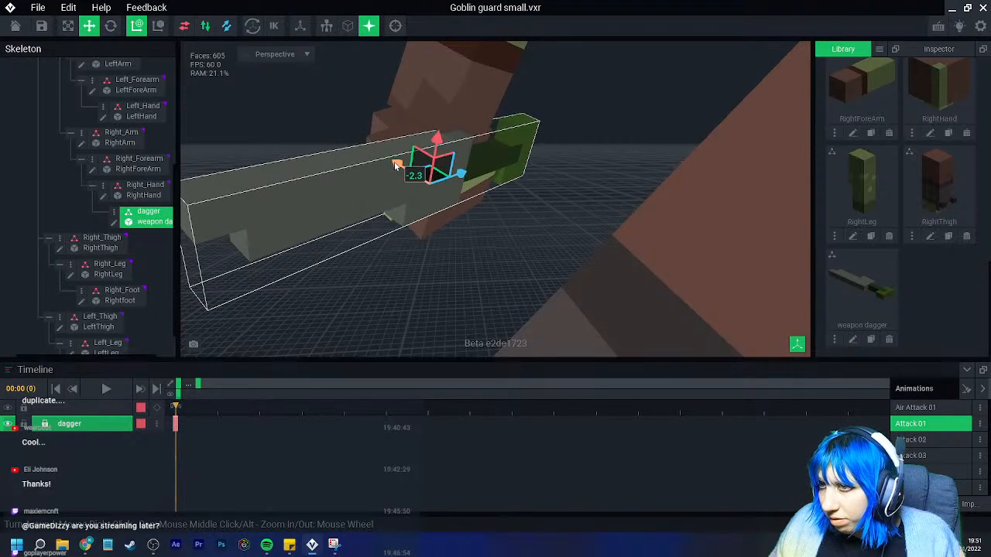
drag(457, 180, 446, 180)
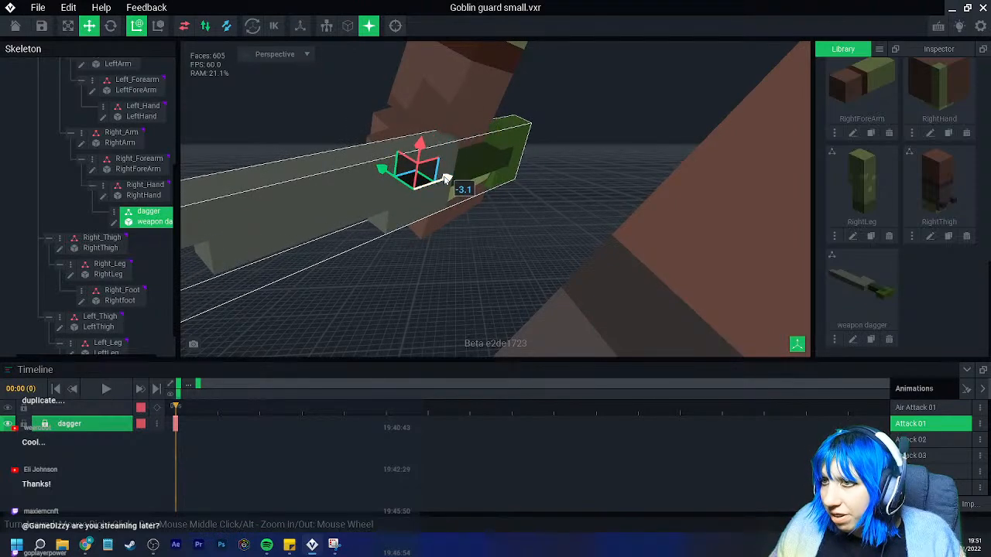
Slide the dagger along its length to about -6.9 so the blade extends clear of the right fist
scroll(475, 214, down, 3)
right_drag(386, 209, 425, 223)
scroll(425, 223, down, 6)
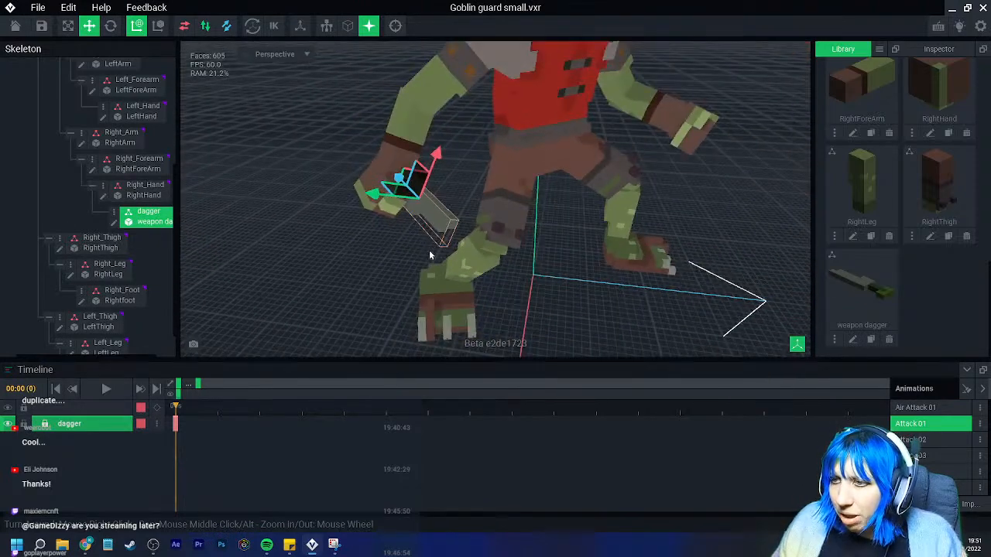
scroll(430, 253, down, 3)
scroll(455, 255, up, 8)
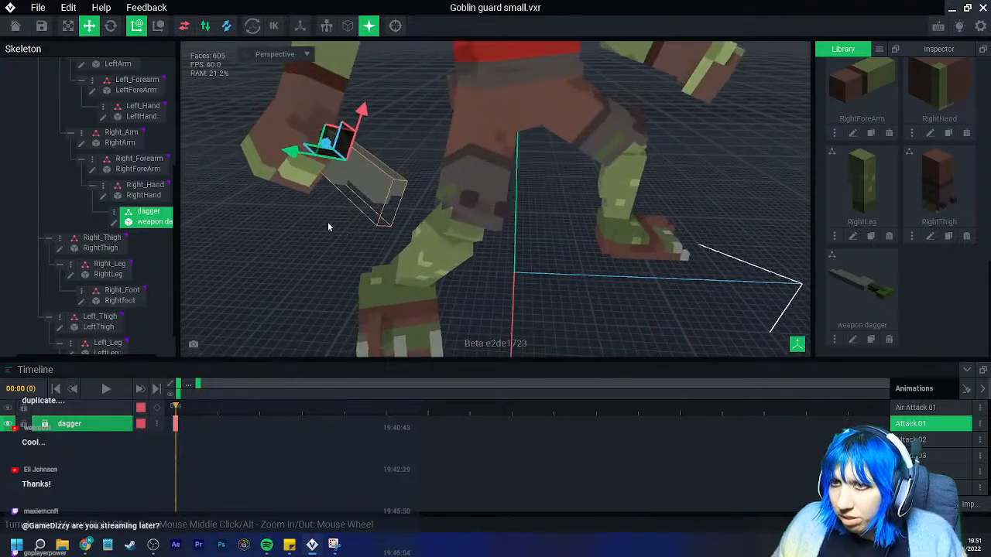
drag(325, 143, 348, 174)
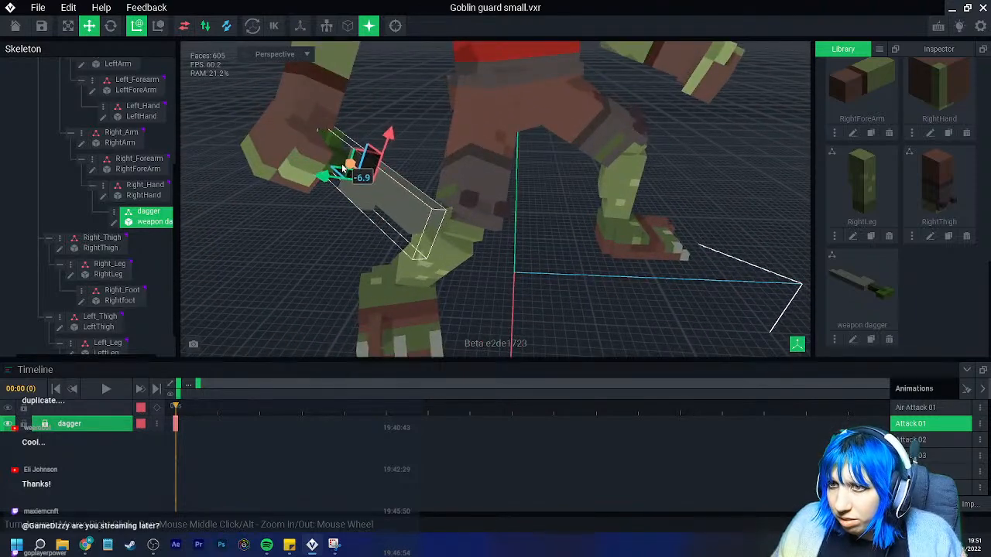
right_drag(343, 168, 222, 118)
right_drag(352, 197, 355, 140)
click(386, 140)
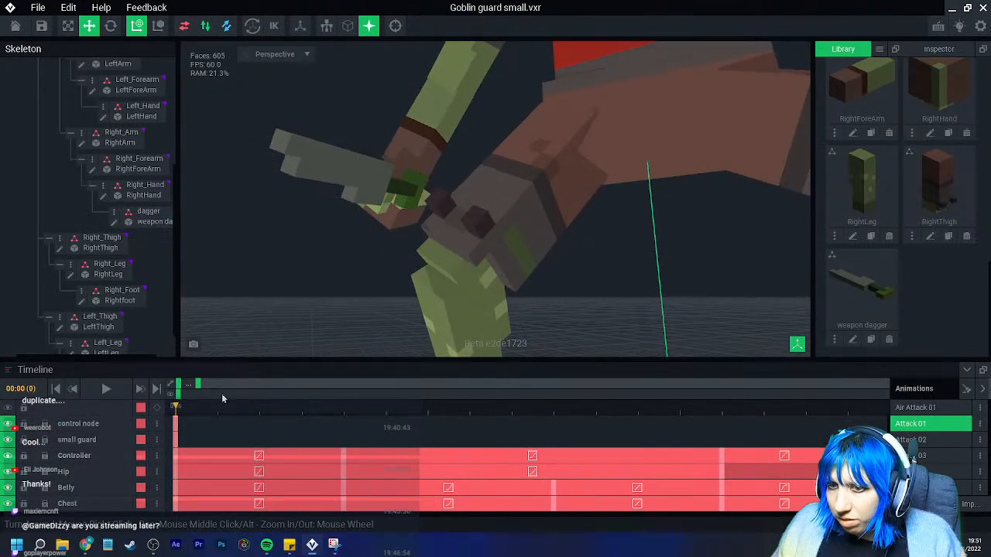
Scrub through the whole Attack 01 animation and check the dagger's grip against the full figure
drag(180, 408, 303, 411)
scroll(408, 184, down, 3)
mouse_move(407, 184)
middle_down()
mouse_move(457, 341)
mouse_move(426, 225)
mouse_move(394, 178)
middle_up()
click(395, 27)
scroll(428, 144, up, 2)
scroll(428, 143, up, 5)
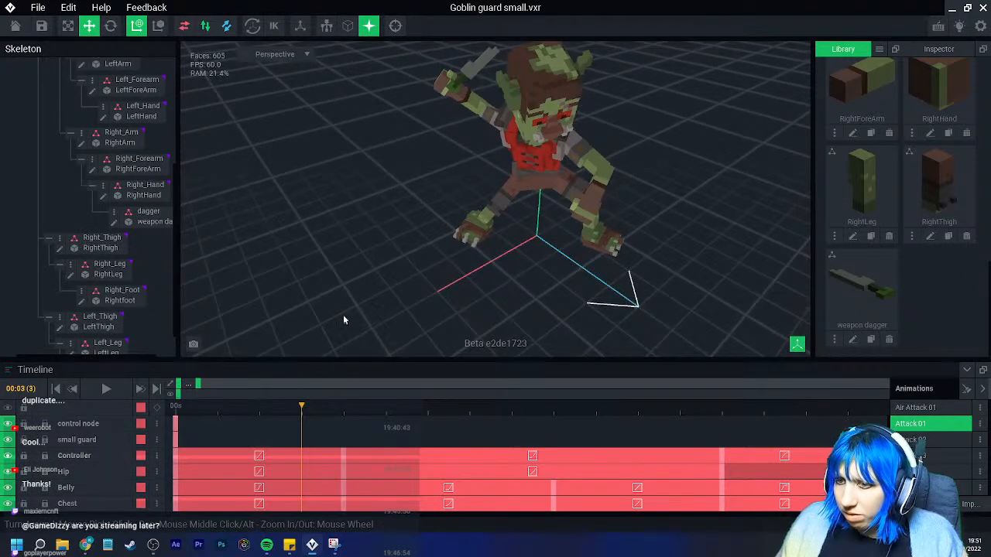
drag(296, 410, 777, 449)
drag(848, 449, 165, 471)
Copy the dagger's frame 0 keyframe from Attack 01 and paste it at frame 0 of Air Attack 01
click(465, 198)
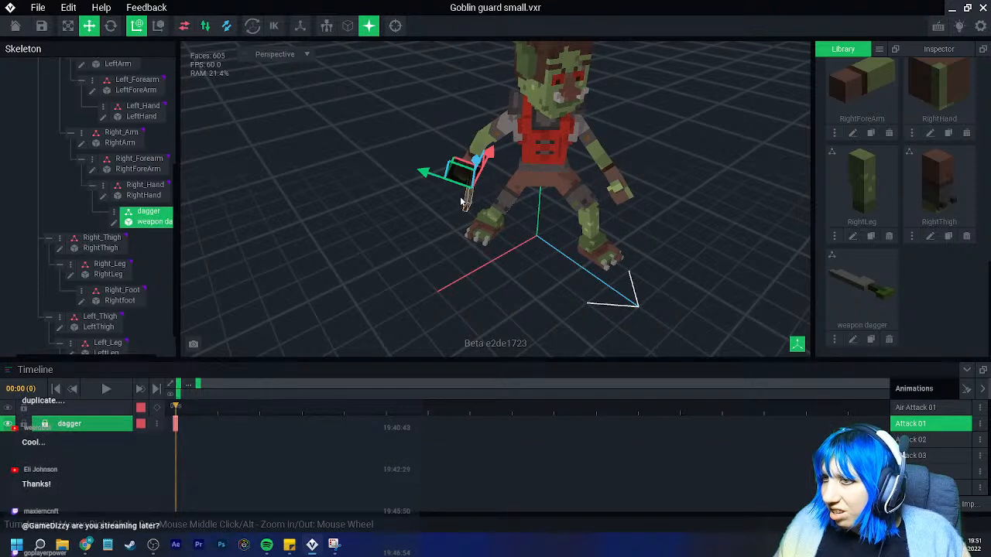
right_click(178, 423)
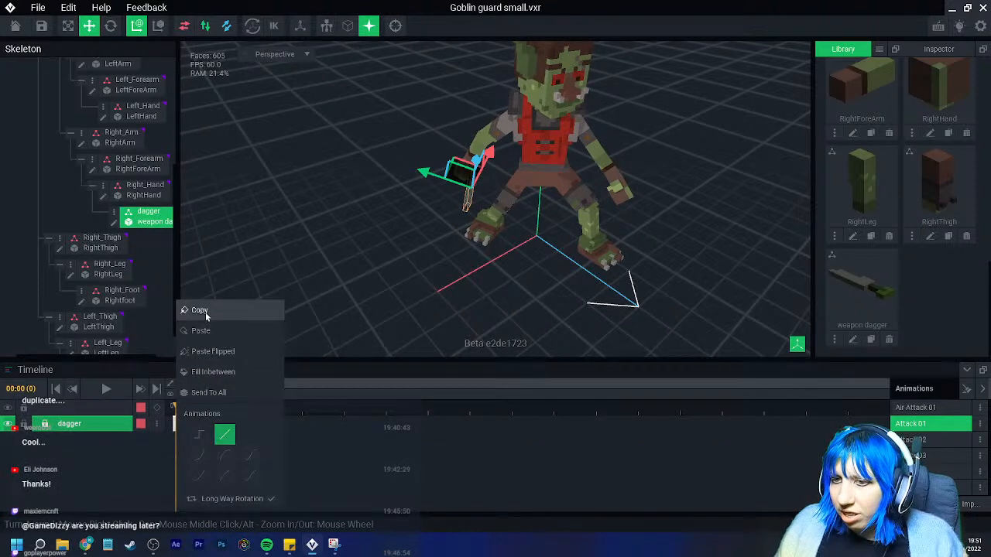
click(205, 312)
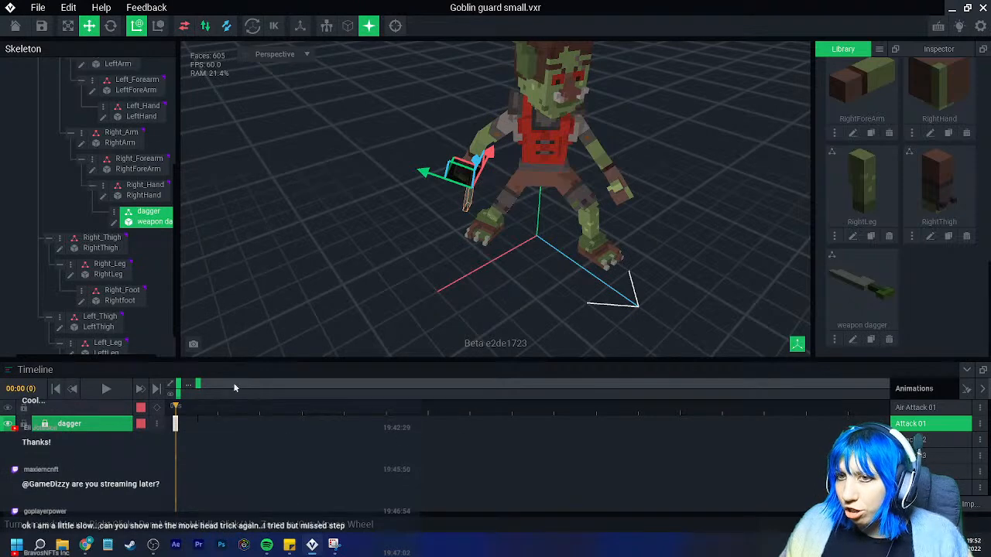
click(959, 408)
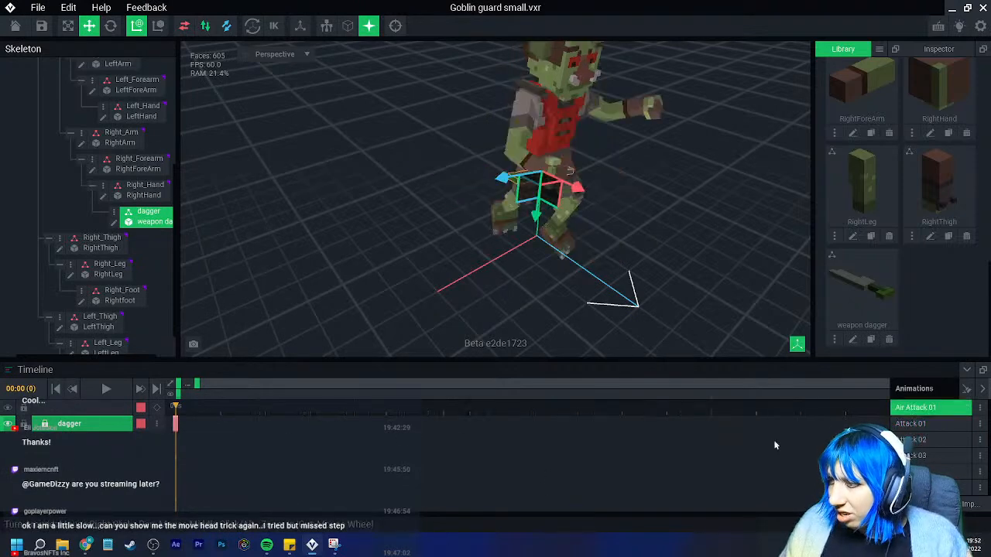
right_click(176, 424)
click(198, 330)
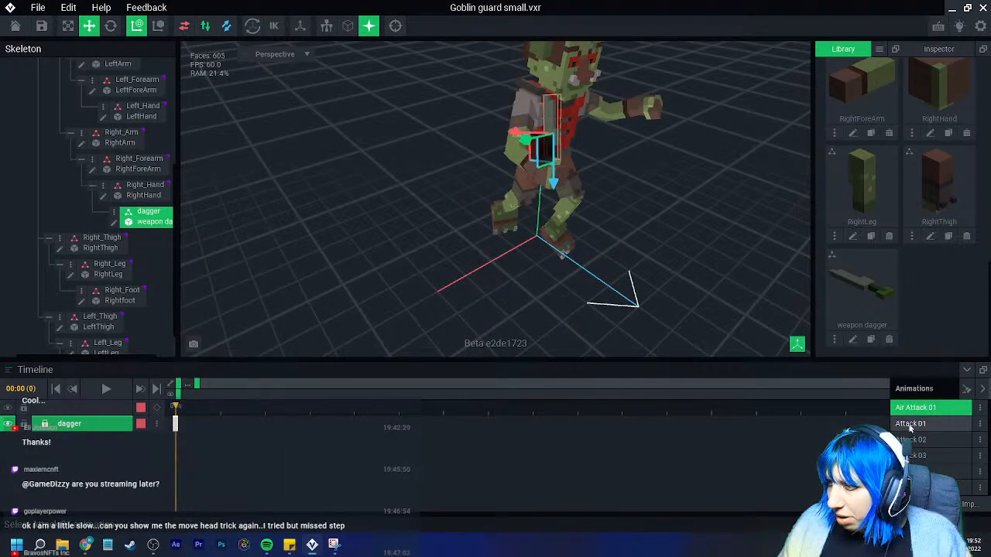
Paste the copied dagger keyframe at frame 0 of the Attack 02 and Attack 03 animations
click(911, 425)
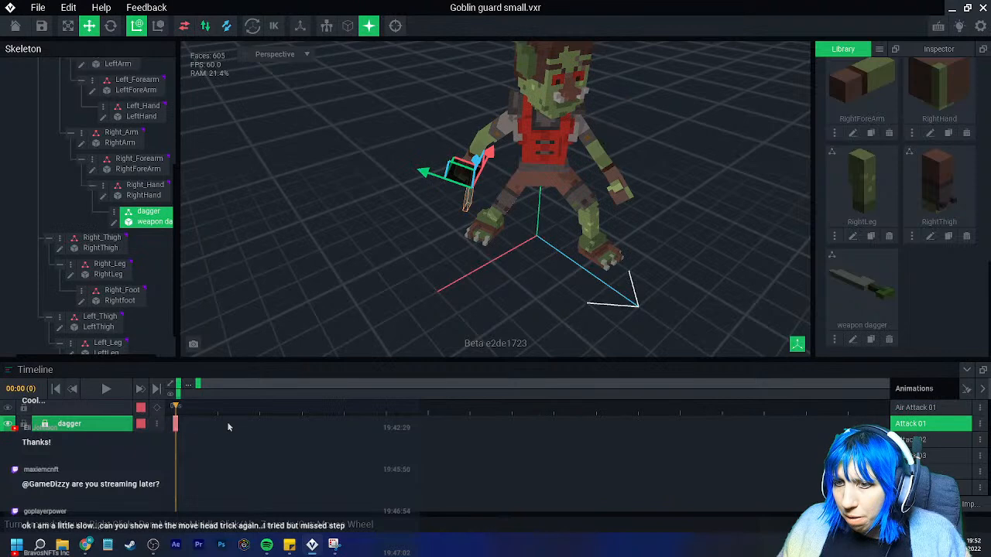
click(935, 441)
right_click(176, 423)
click(205, 331)
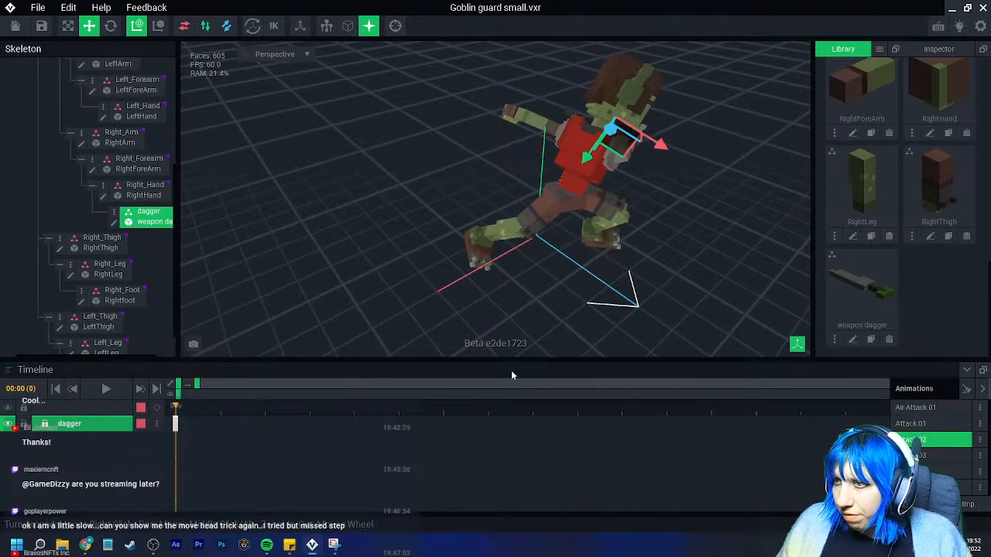
click(929, 456)
right_click(183, 418)
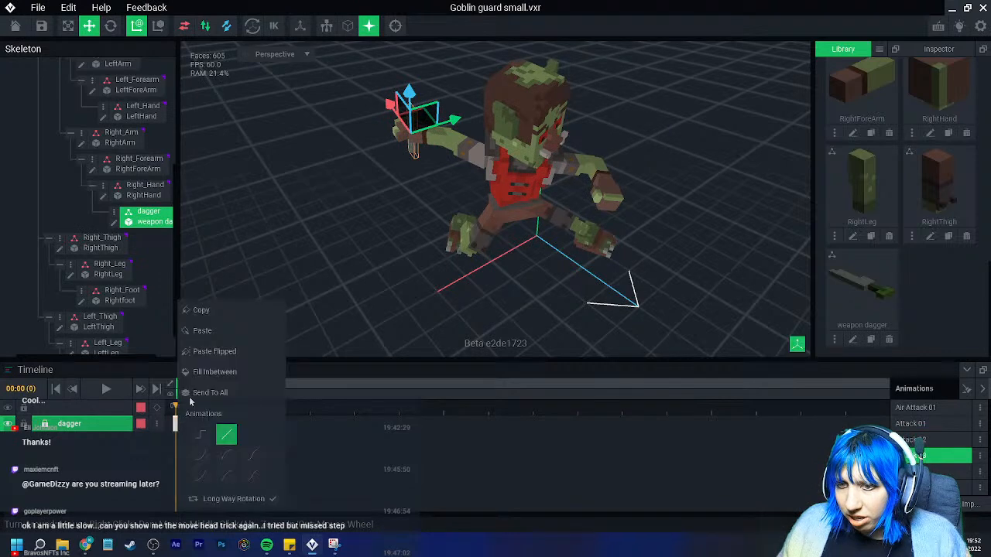
click(205, 332)
Paste the copied dagger keyframe at frame 0 of Attack 04 and of the animation listed right below it
click(929, 472)
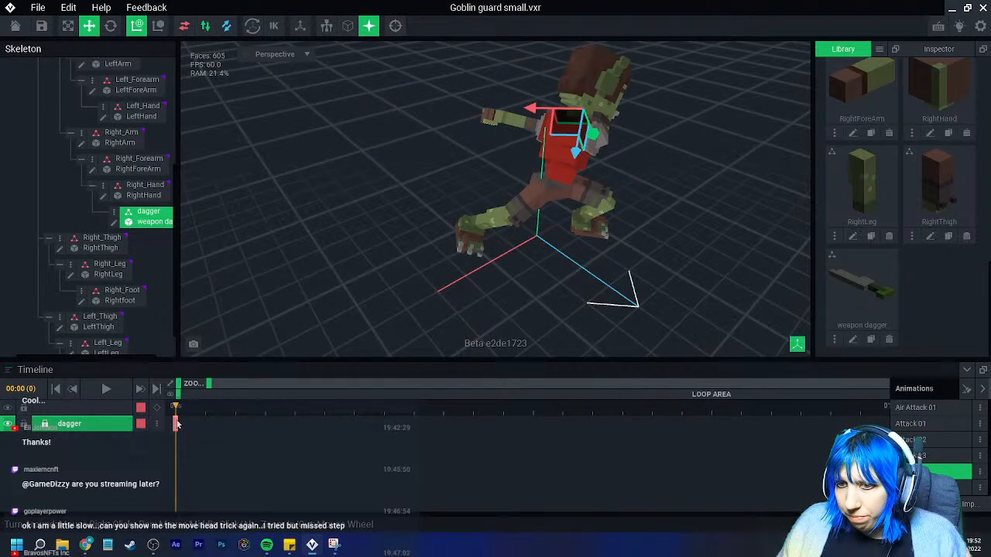
right_click(183, 418)
click(204, 331)
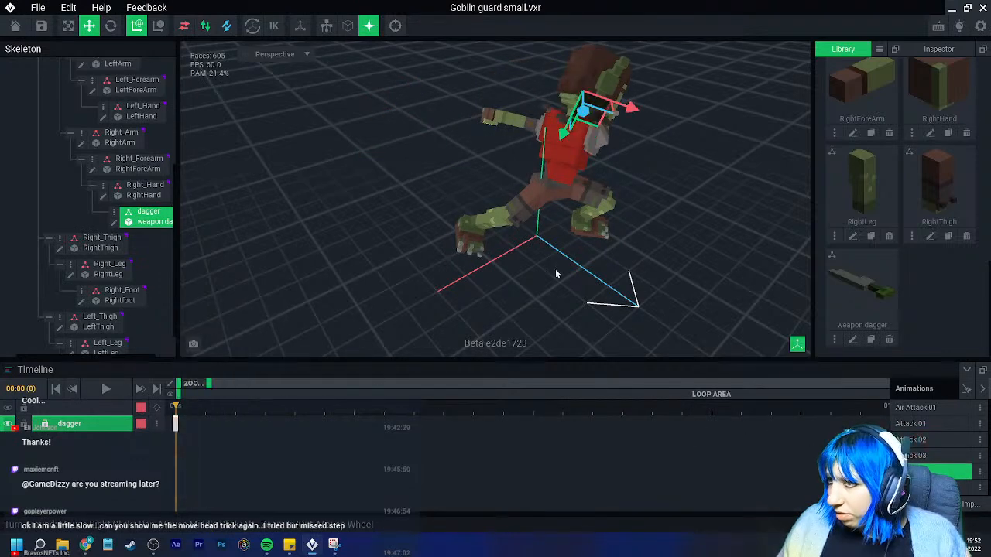
click(929, 488)
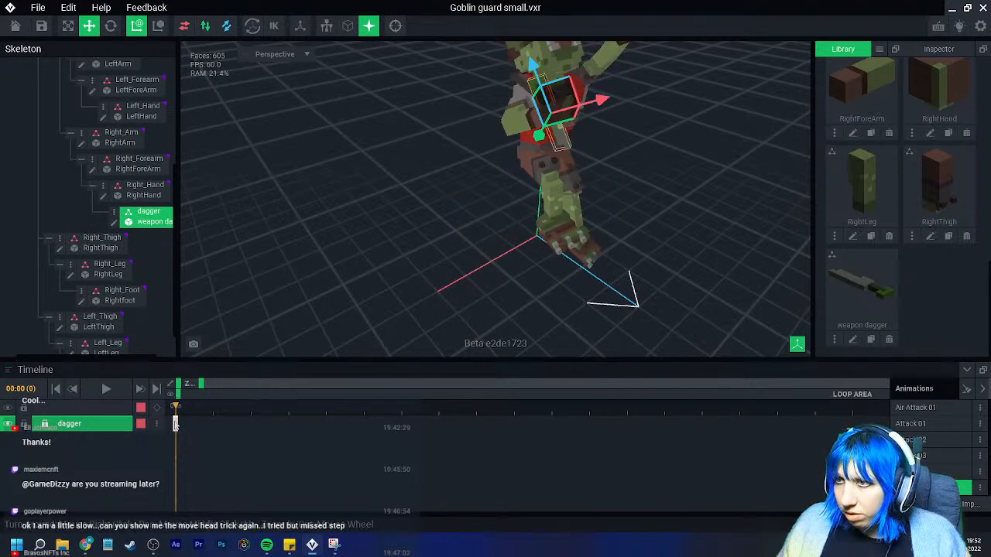
right_click(183, 418)
click(204, 331)
Scrub through the animation listed below Attack 04 and check how the dagger sits in the right hand
right_drag(378, 328, 471, 306)
click(443, 304)
scroll(464, 306, up, 6)
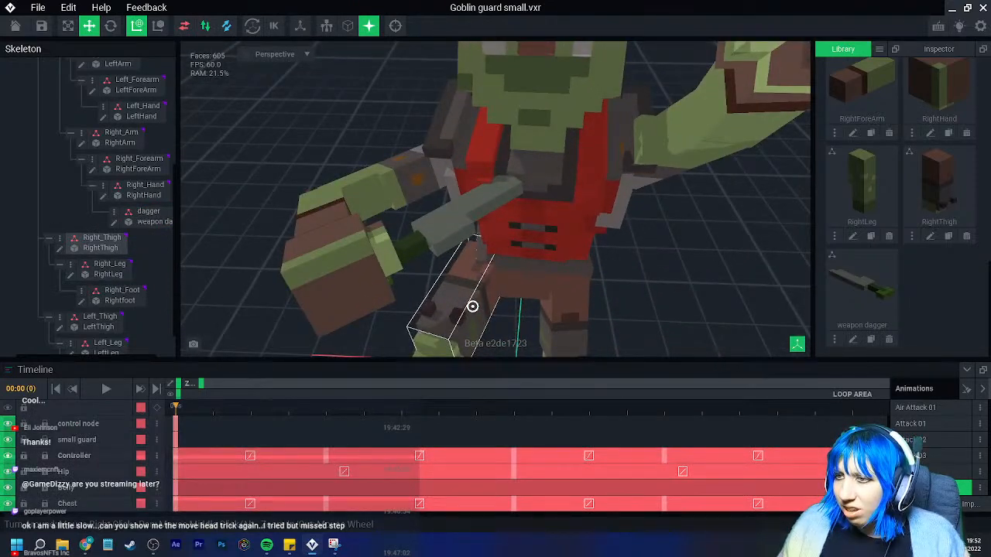
click(329, 421)
drag(328, 421, 176, 447)
Select the dagger in the Run 01 animation and paste the copied keyframe at frame 0
scroll(921, 457, down, 1)
click(921, 456)
right_click(174, 423)
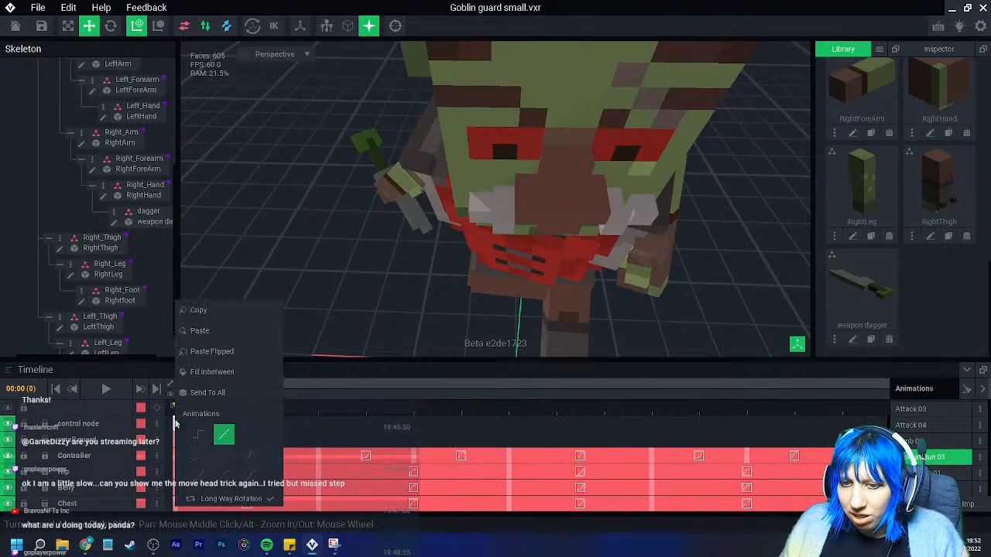
click(411, 214)
right_click(176, 426)
click(210, 351)
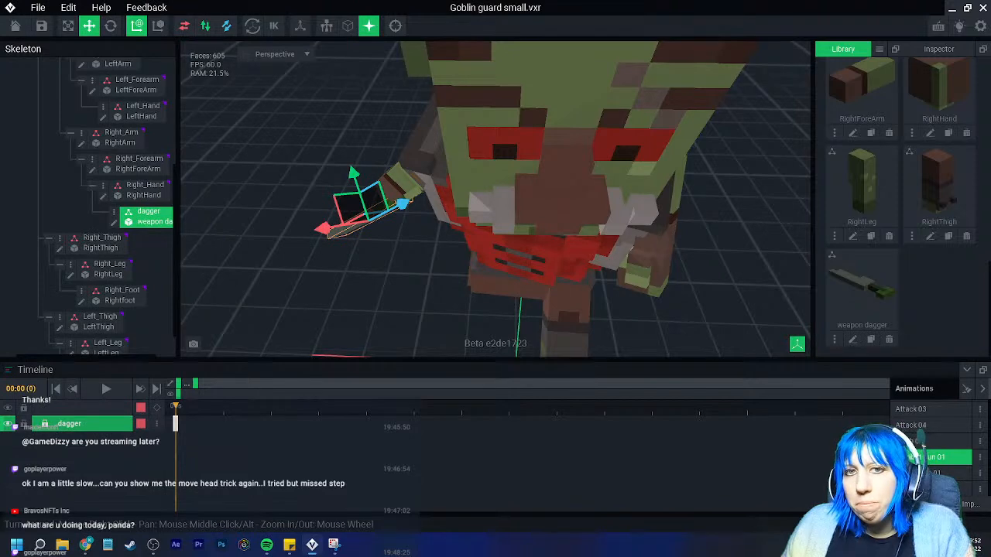
Paste the copied dagger keyframe at frame 0 of the Crouch Idle 01 and Crouch Walk 01 animations
scroll(506, 212, down, 3)
right_drag(507, 212, 529, 235)
right_drag(439, 268, 440, 268)
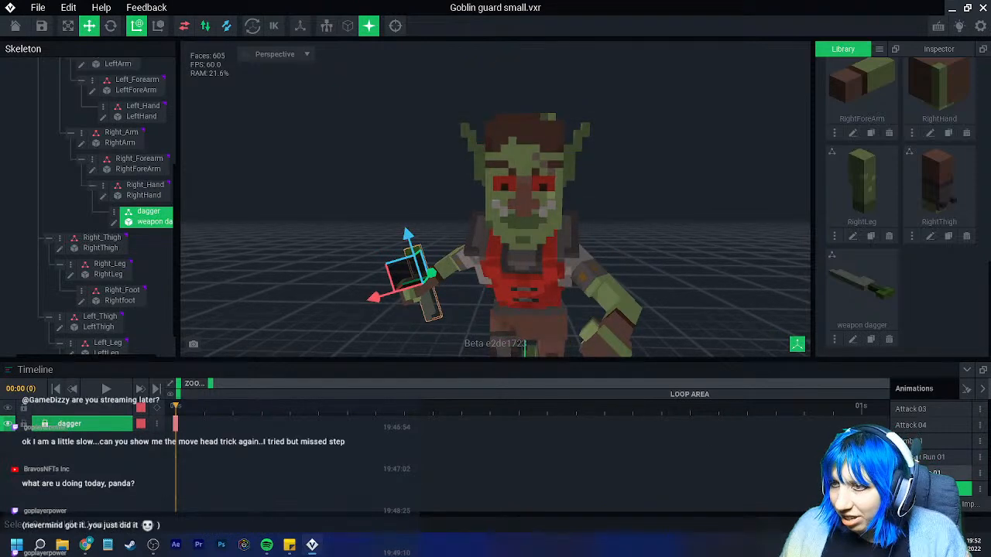
click(933, 473)
right_click(177, 426)
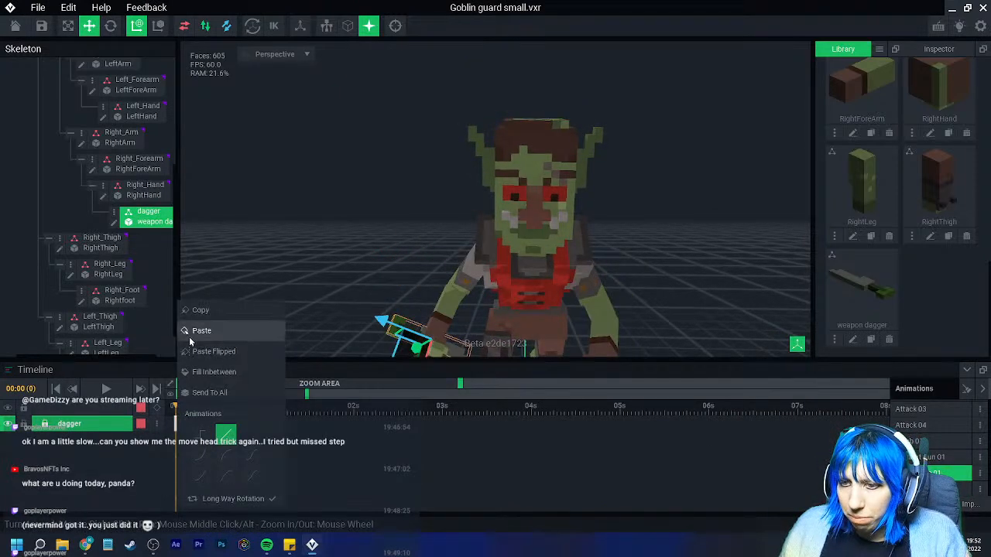
click(191, 336)
click(933, 488)
right_click(177, 424)
click(190, 334)
Paste the copied dagger keyframe at frame 0 of the Dance 01 and Dance 02 animations
scroll(937, 467, down, 1)
scroll(935, 468, down, 1)
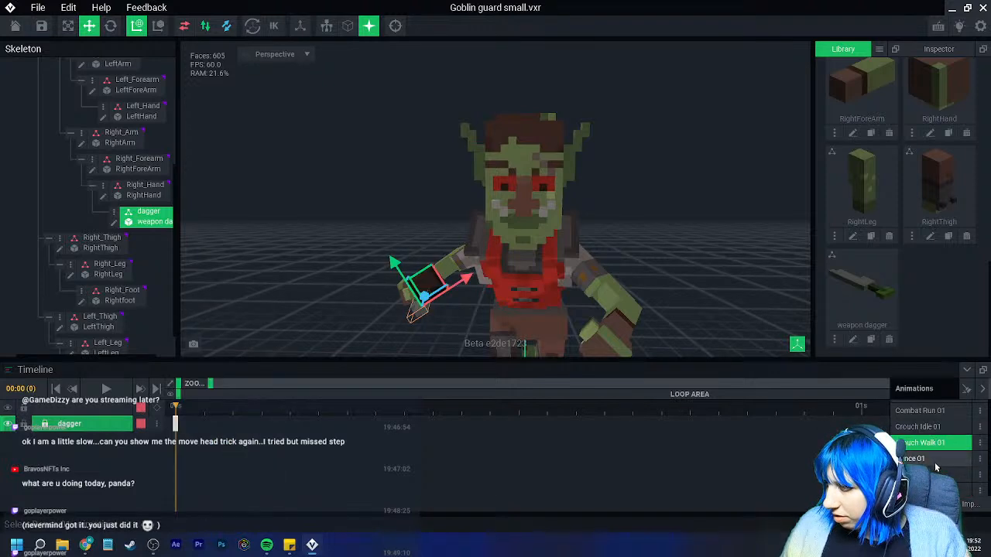
click(935, 464)
right_click(176, 425)
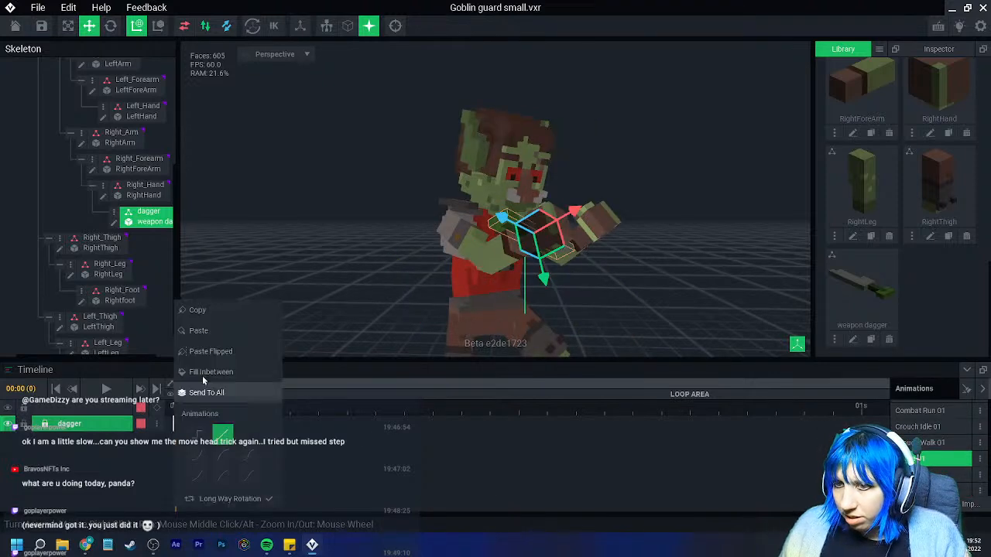
click(190, 331)
right_click(177, 424)
click(190, 335)
drag(176, 404, 166, 459)
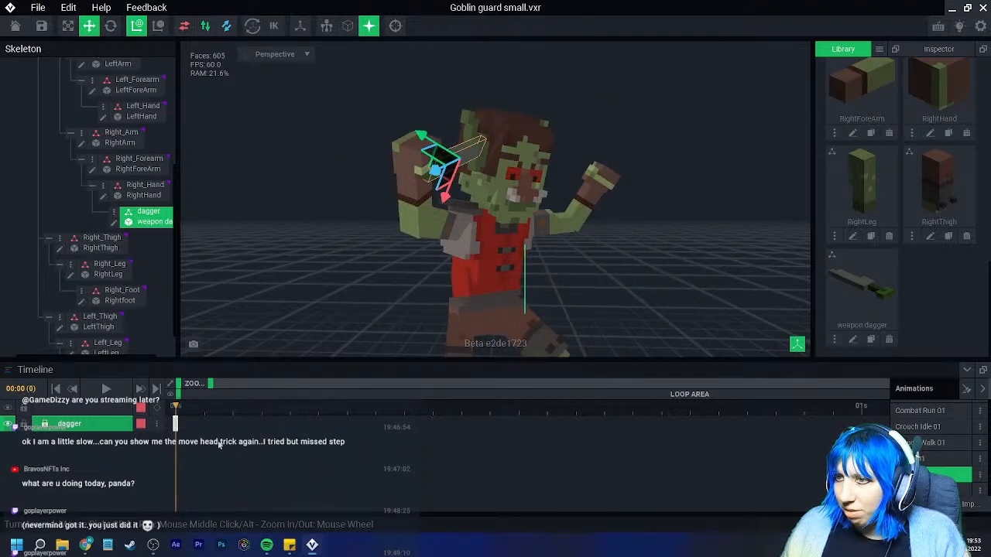
Paste the copied dagger keyframe at frame 0 of the Death 01 animation and play it back
click(928, 490)
right_click(177, 425)
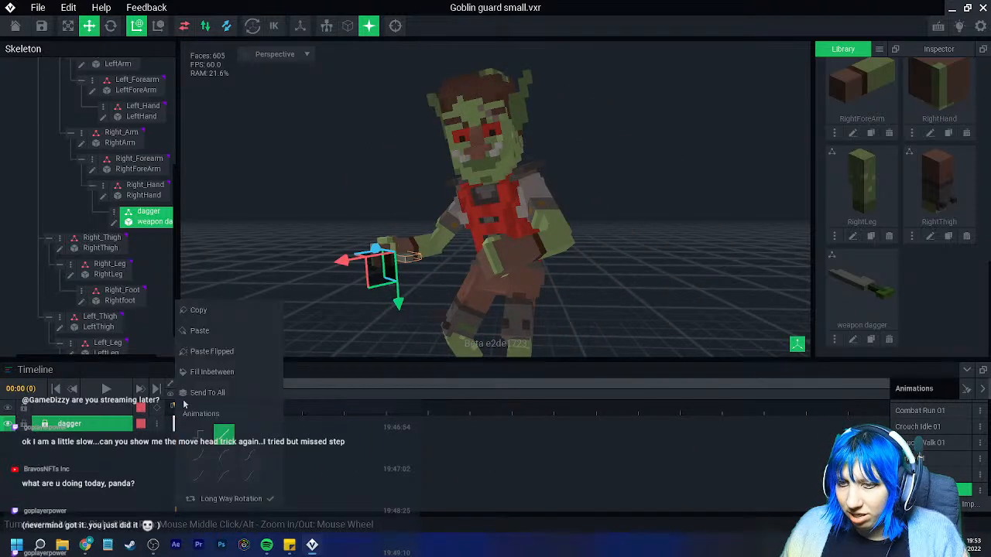
click(193, 331)
click(107, 389)
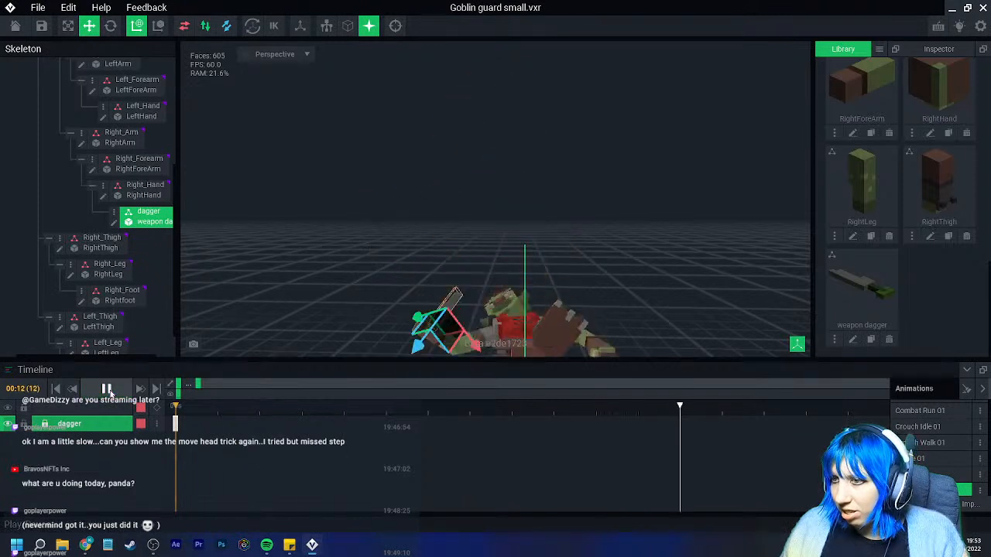
Paste the copied dagger keyframe over the first keyframe of the Death Pose 01 and Dodge 01 animations
scroll(927, 487, down, 1)
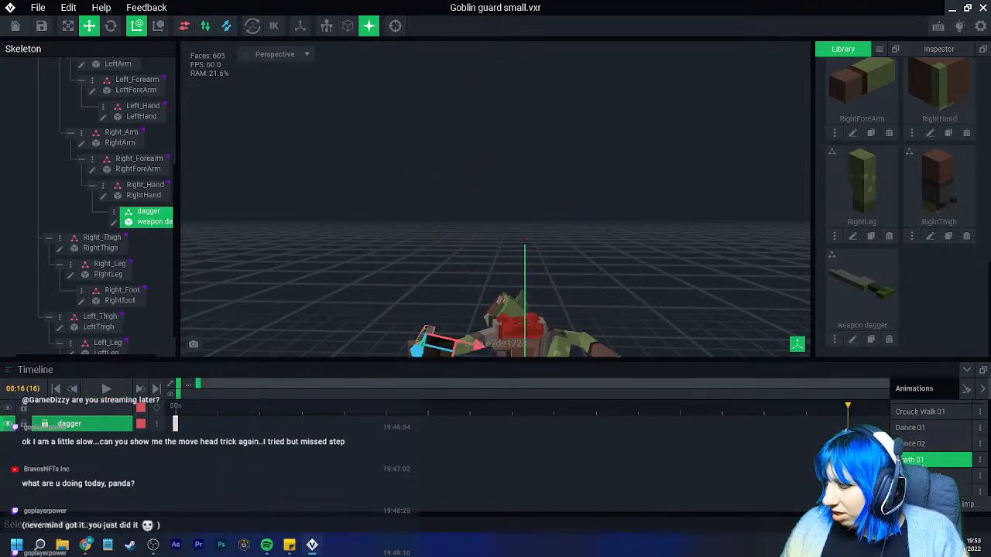
click(927, 468)
click(177, 425)
right_click(176, 426)
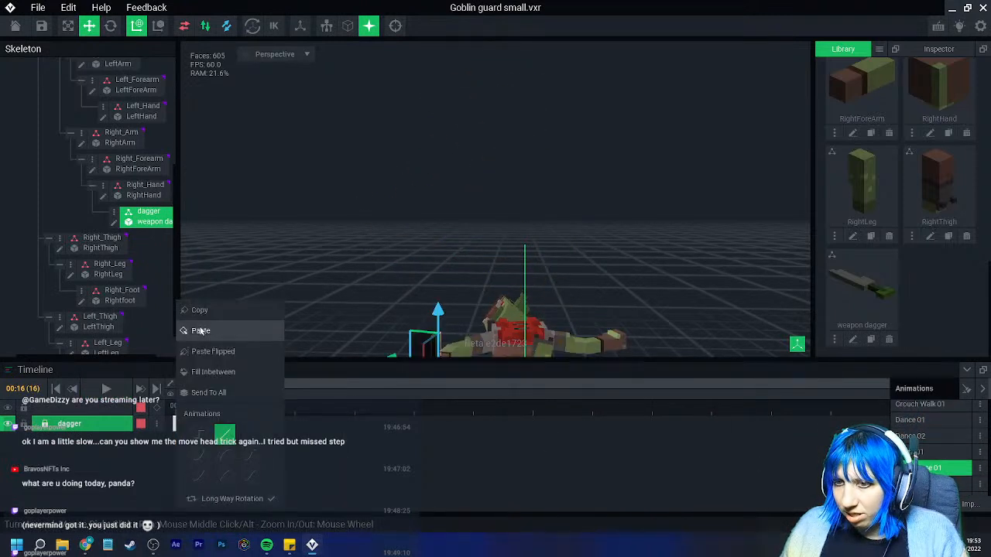
click(193, 330)
click(928, 484)
click(177, 424)
right_click(176, 423)
click(217, 330)
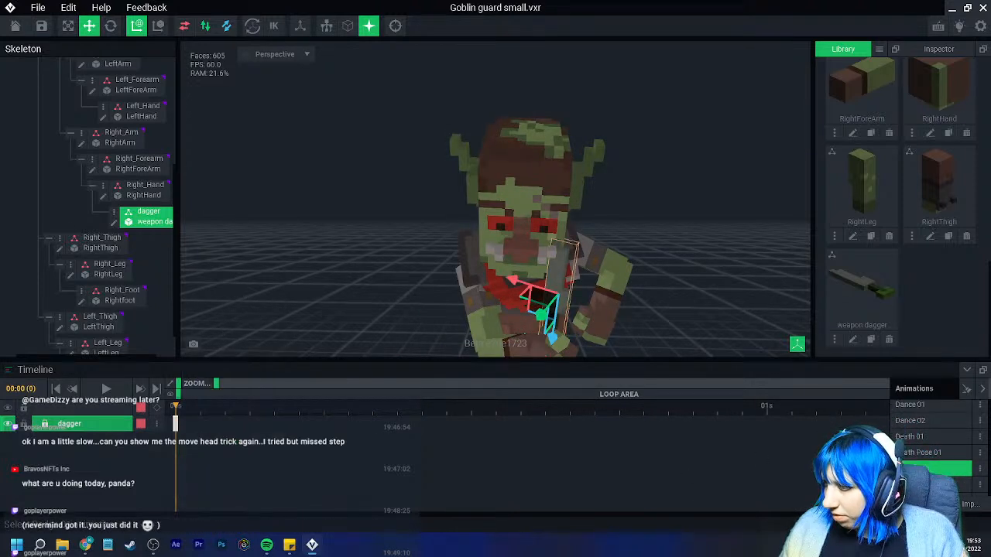
Paste the copied dagger keyframe at frame 0 of the Eat 01 and Fall 01 animations
scroll(928, 464, down, 1)
click(927, 454)
click(176, 425)
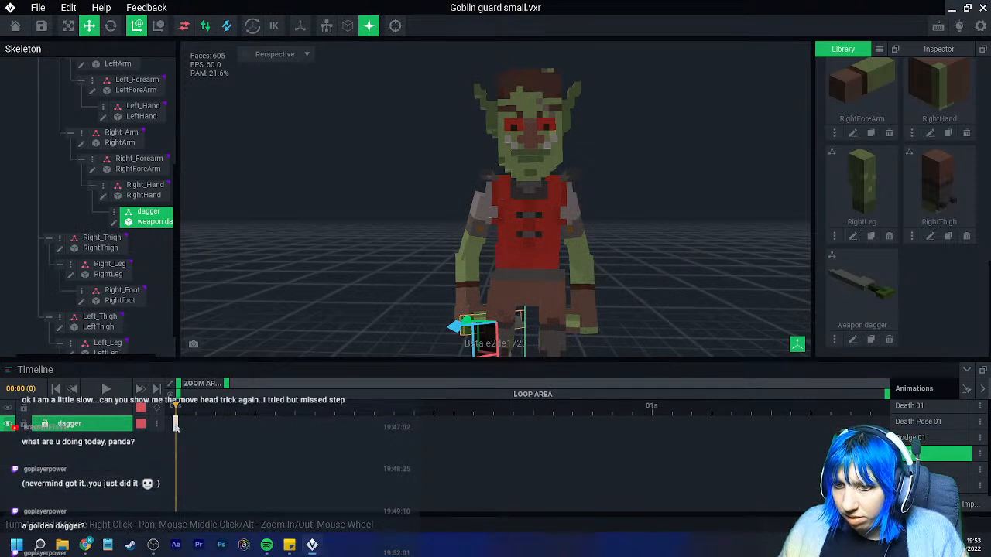
right_click(176, 425)
click(203, 331)
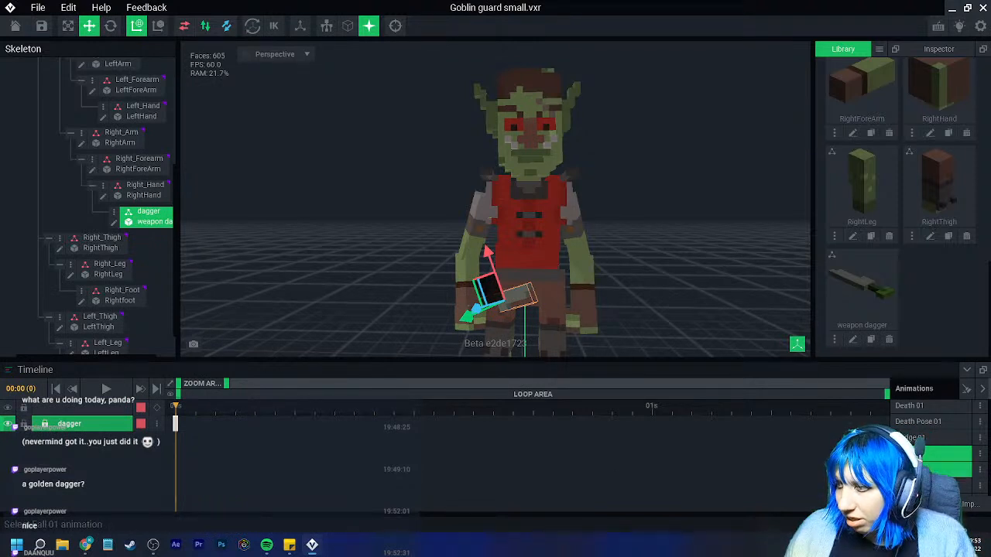
click(950, 469)
right_click(177, 426)
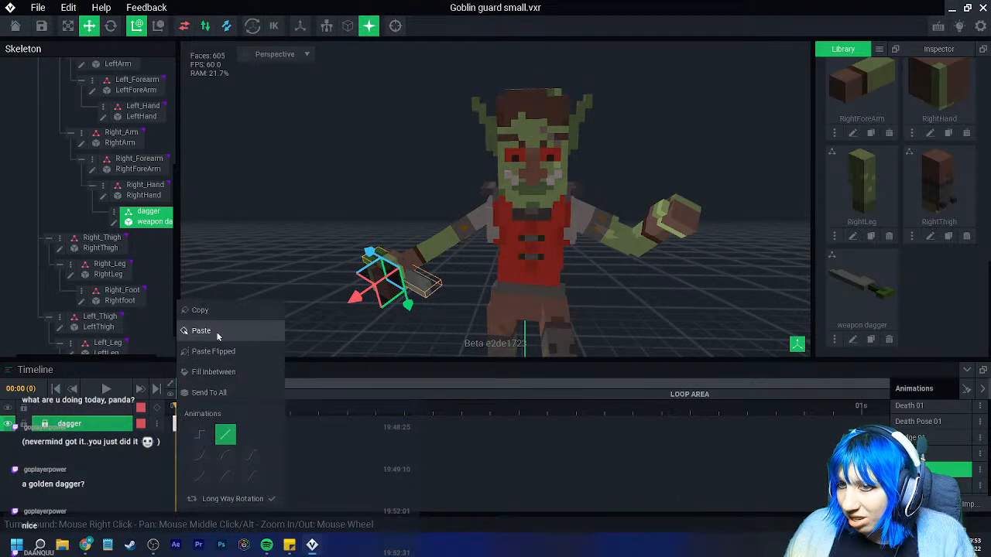
click(197, 331)
Paste the copied dagger keyframe at frame 0 of Flee 01 and of the animation listed right below it
right_click(177, 425)
click(203, 337)
scroll(951, 456, down, 3)
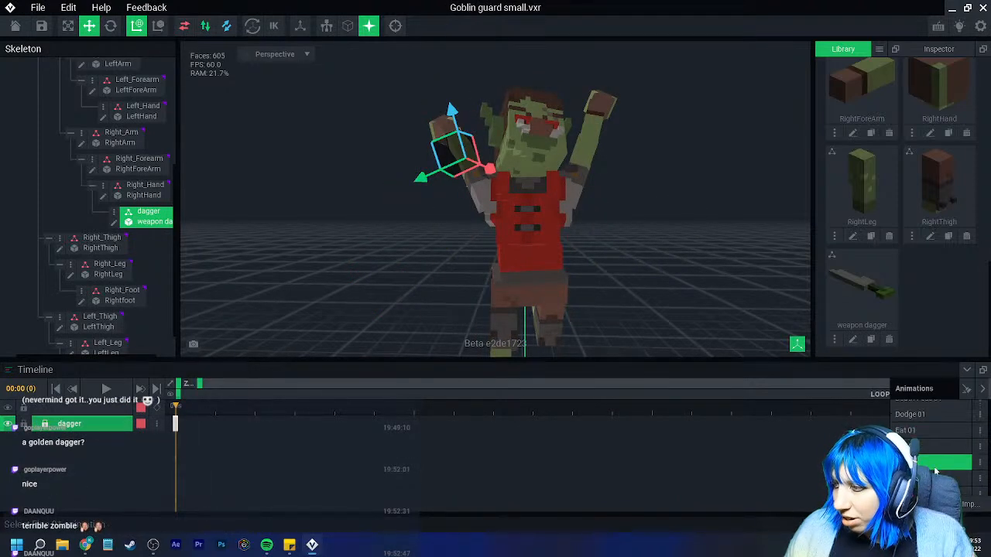
click(951, 448)
right_click(177, 426)
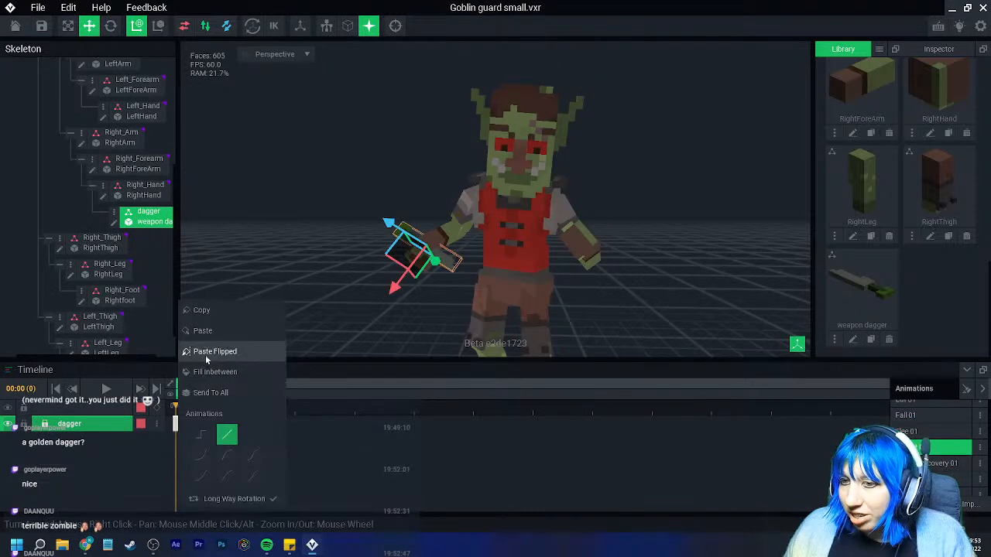
click(208, 335)
Send the dagger's frame 0 keyframe from the Recovery 01 animation to all animations, and check the dagger in the neighbouring ones
click(946, 463)
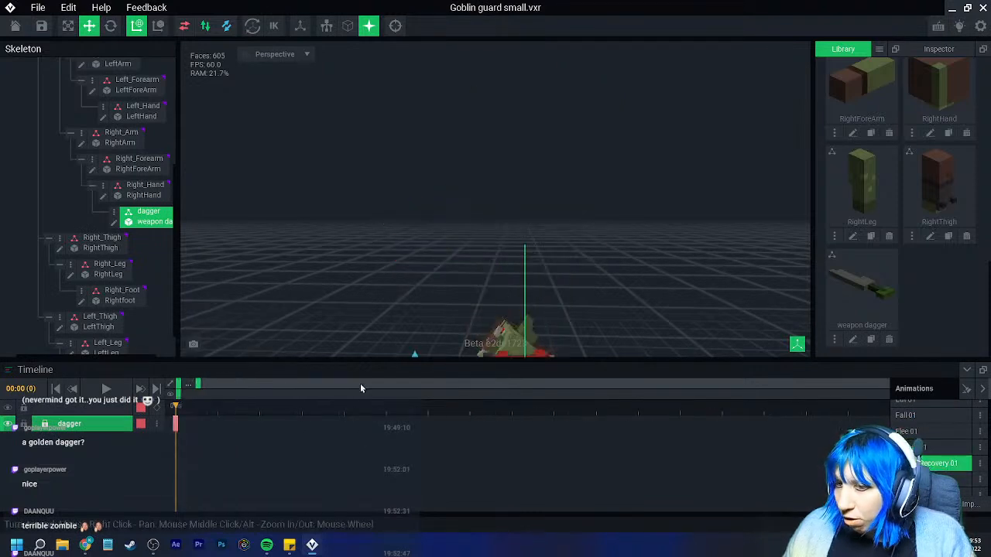
right_click(178, 425)
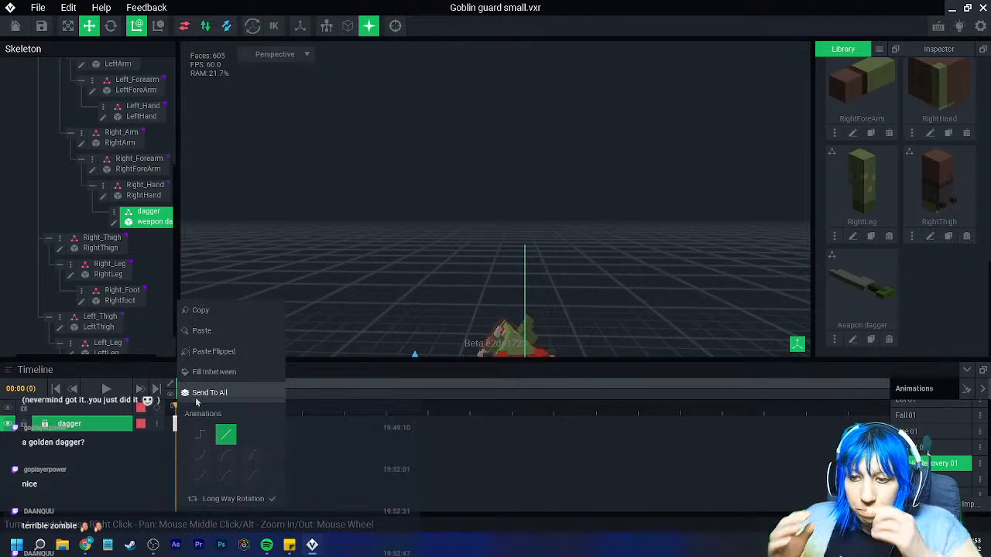
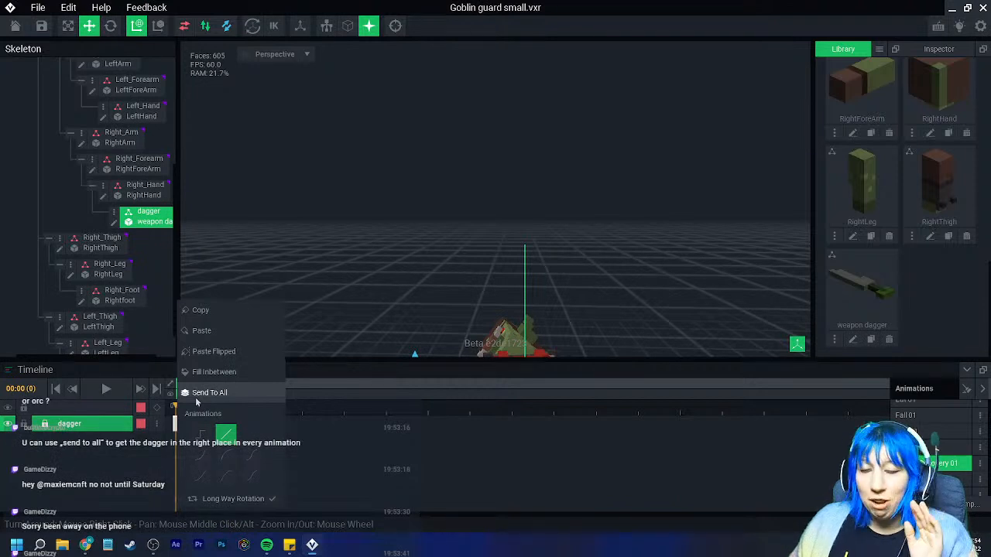
click(202, 393)
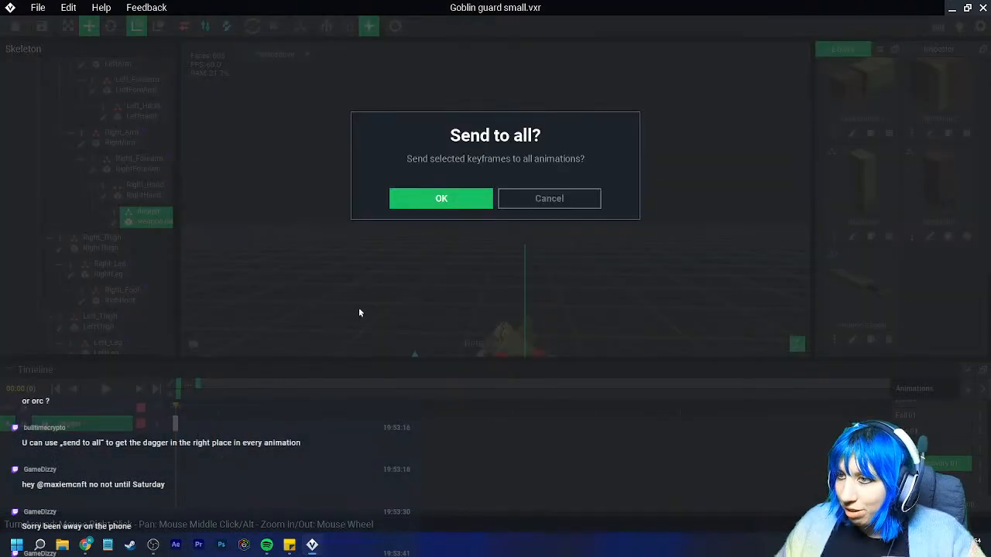
click(446, 203)
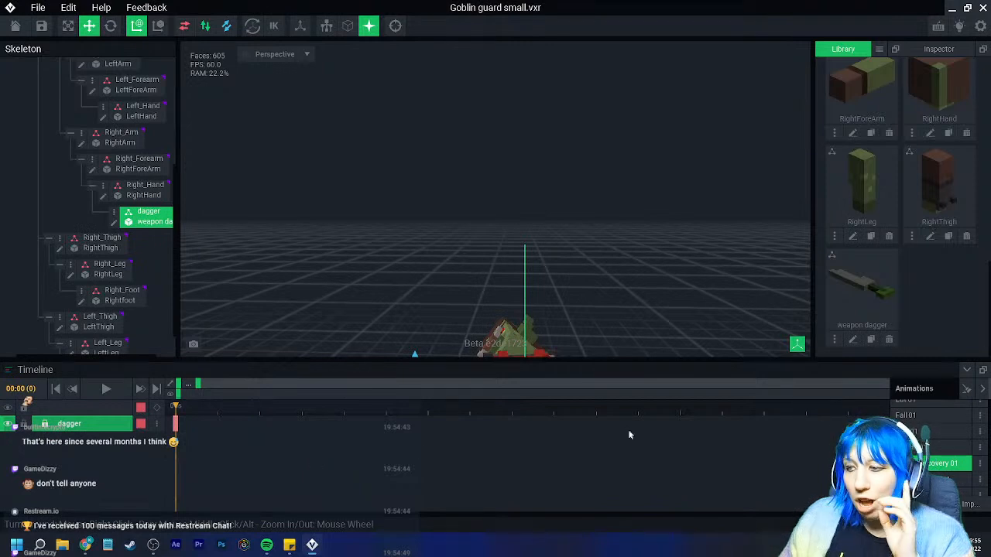
click(937, 479)
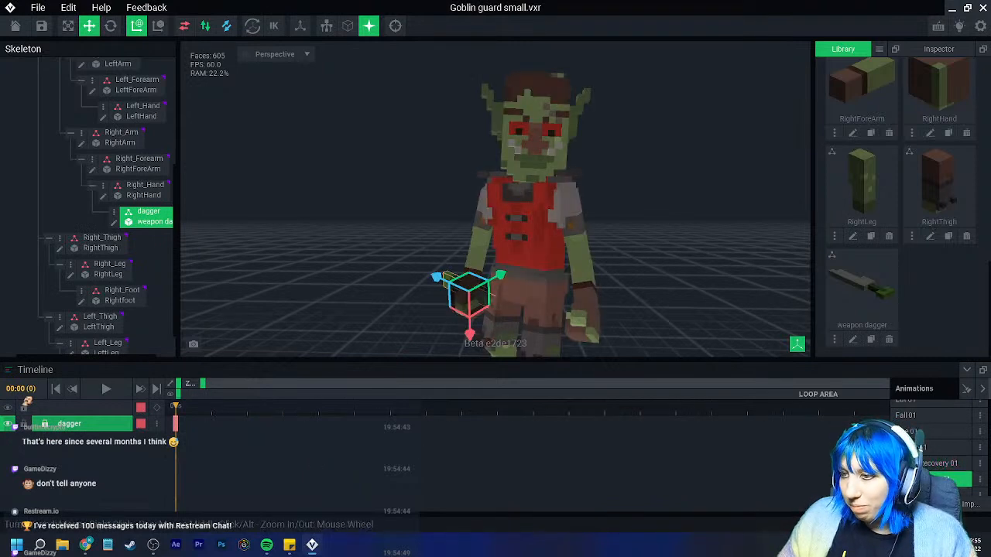
click(933, 447)
click(932, 432)
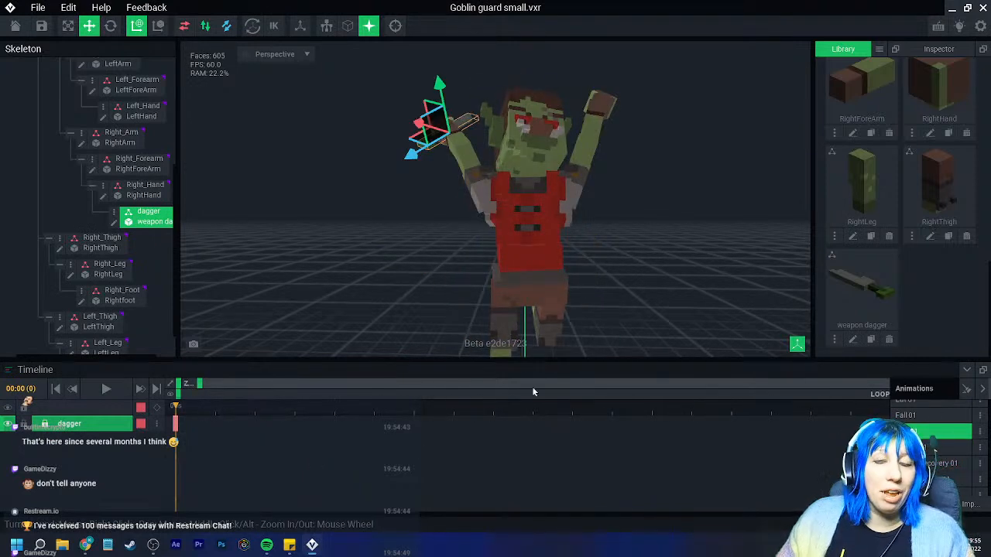
In Flee 01, copy the first-frame keyframes of the control node and small guard and paste them at frame 17
scroll(135, 208, up, 1)
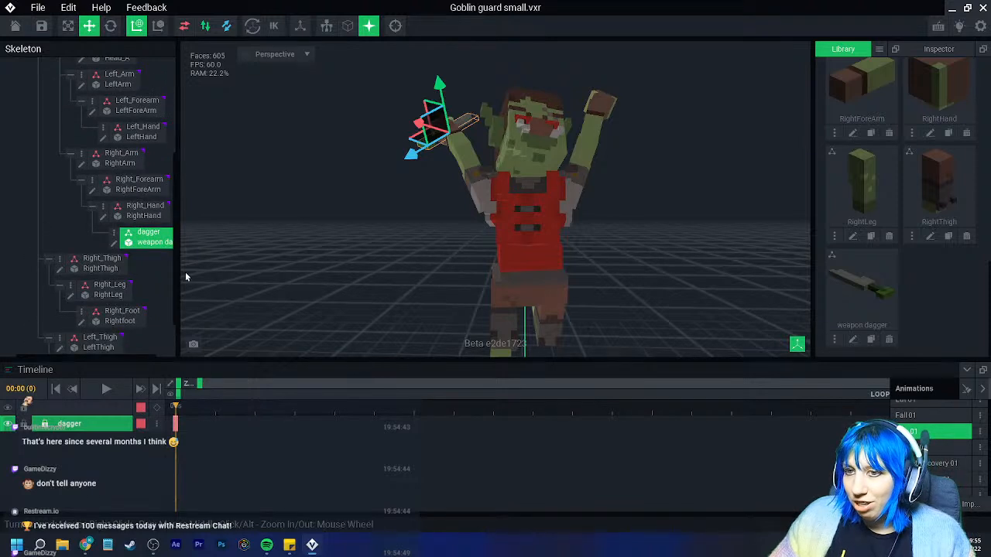
scroll(139, 243, up, 5)
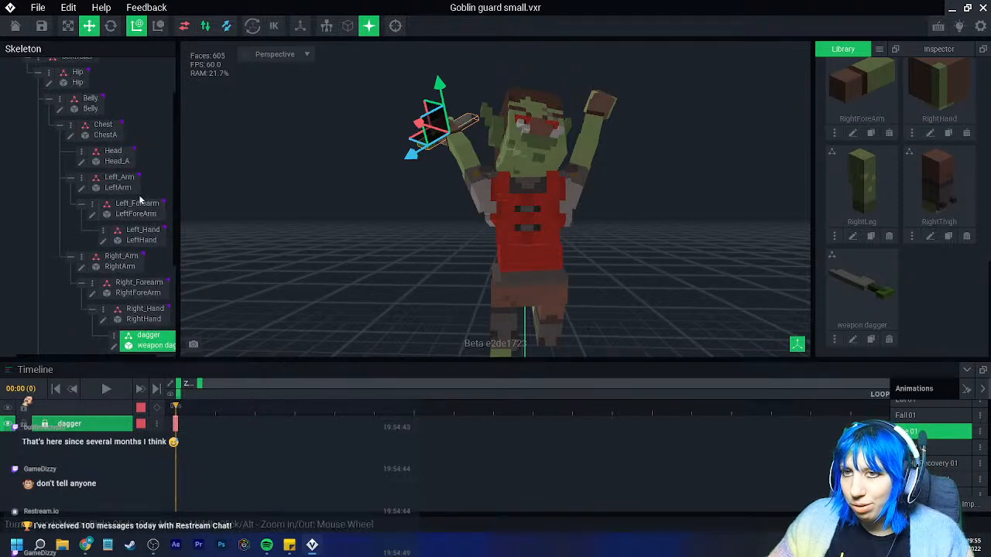
click(46, 87)
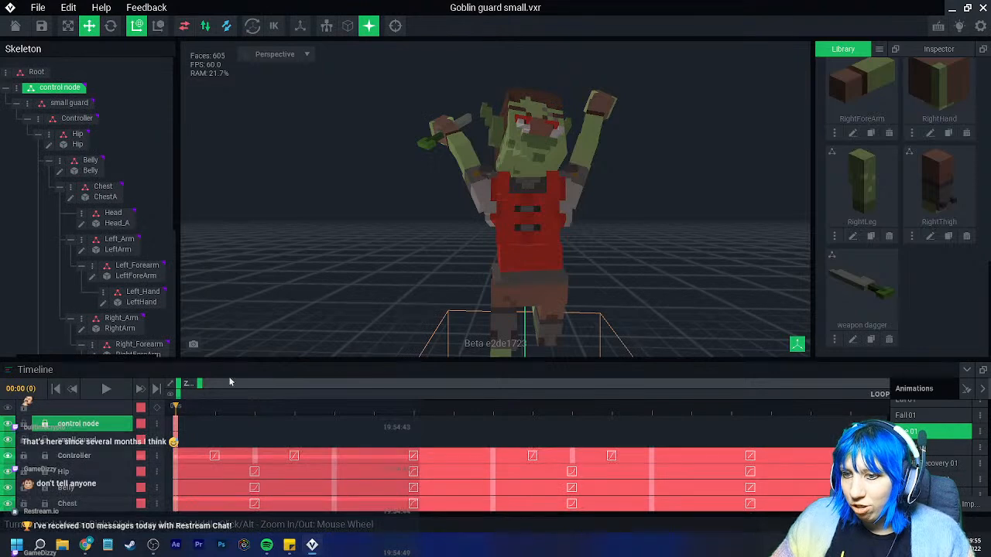
click(848, 414)
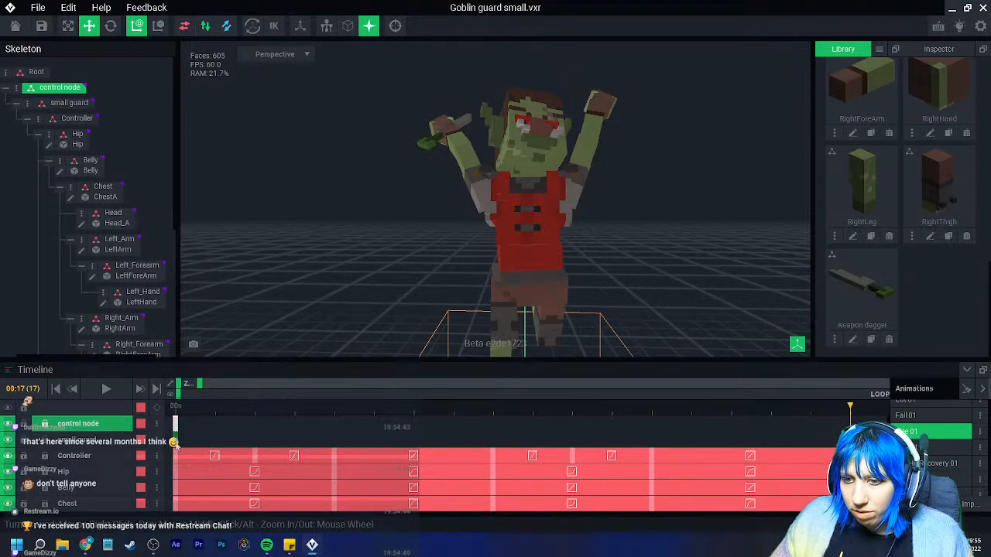
right_click(176, 441)
click(195, 326)
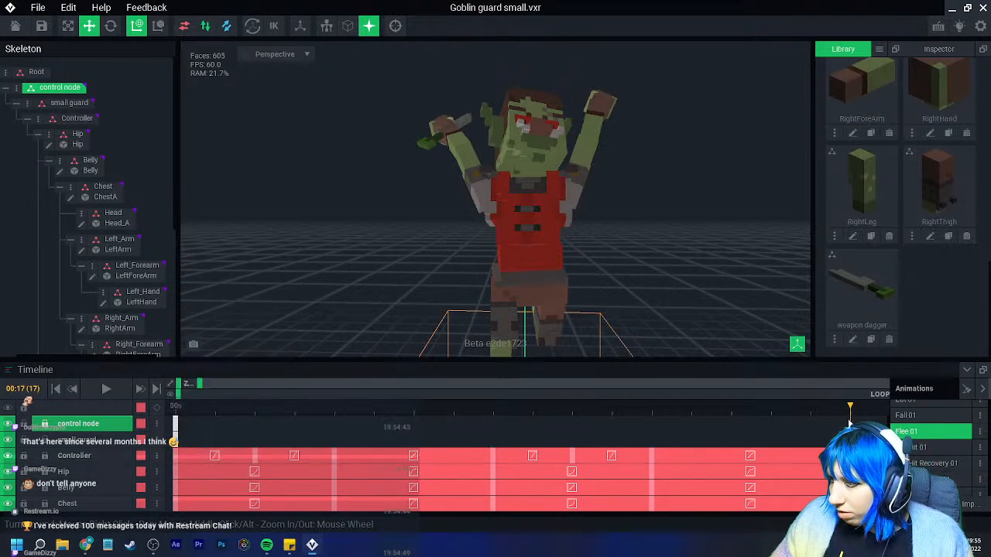
right_click(851, 425)
click(878, 331)
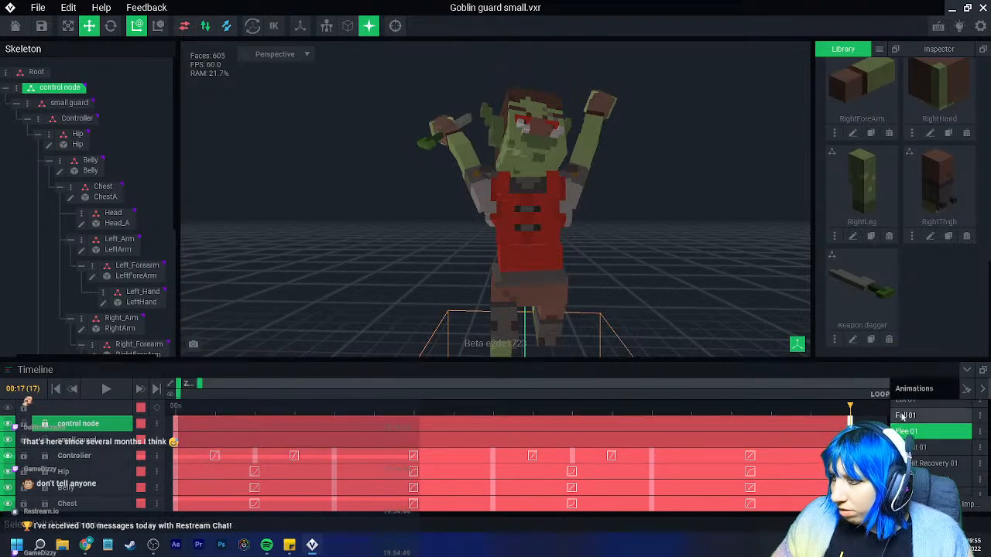
Paste the copied control node keyframes at frame 15 of the Air Attack 01 animation and send them to all animations
scroll(945, 445, up, 3)
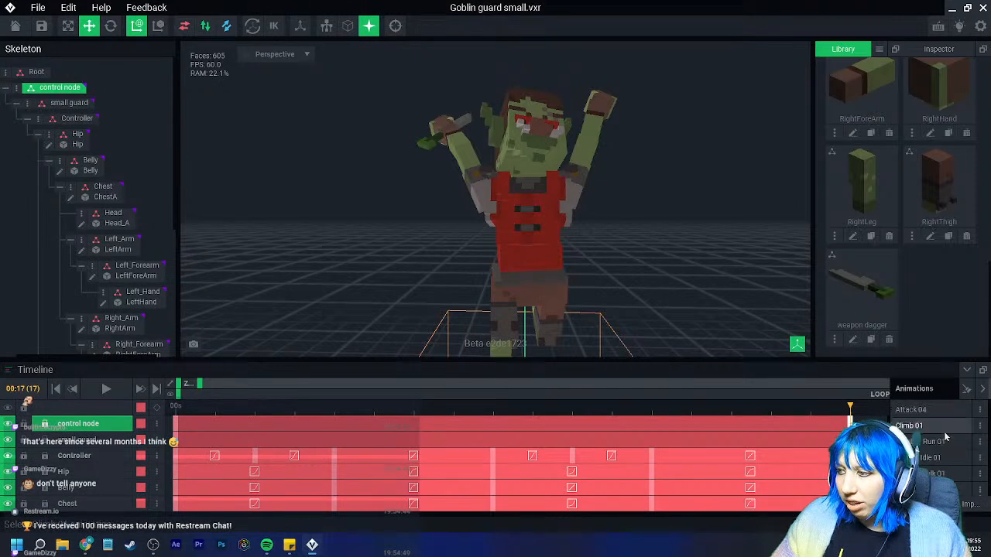
click(918, 407)
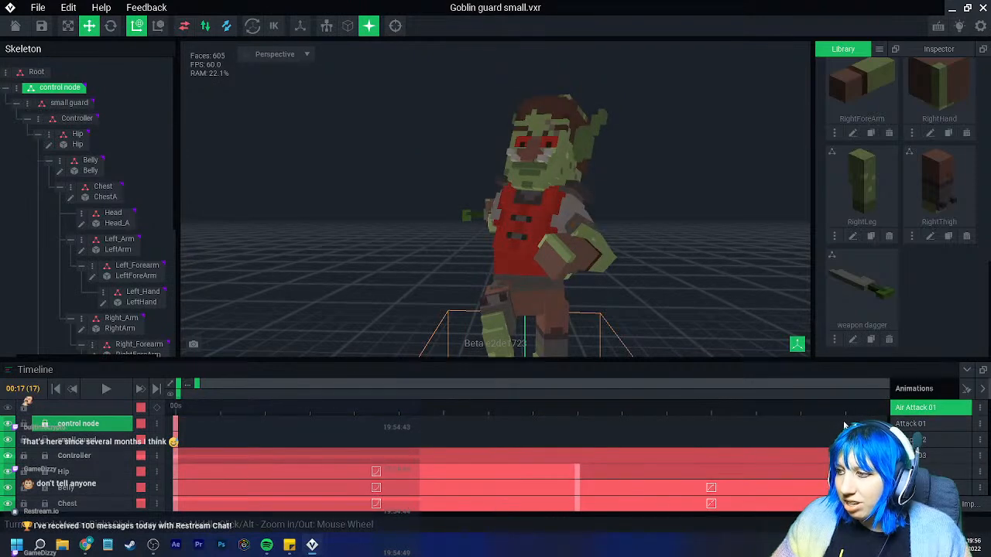
right_click(847, 423)
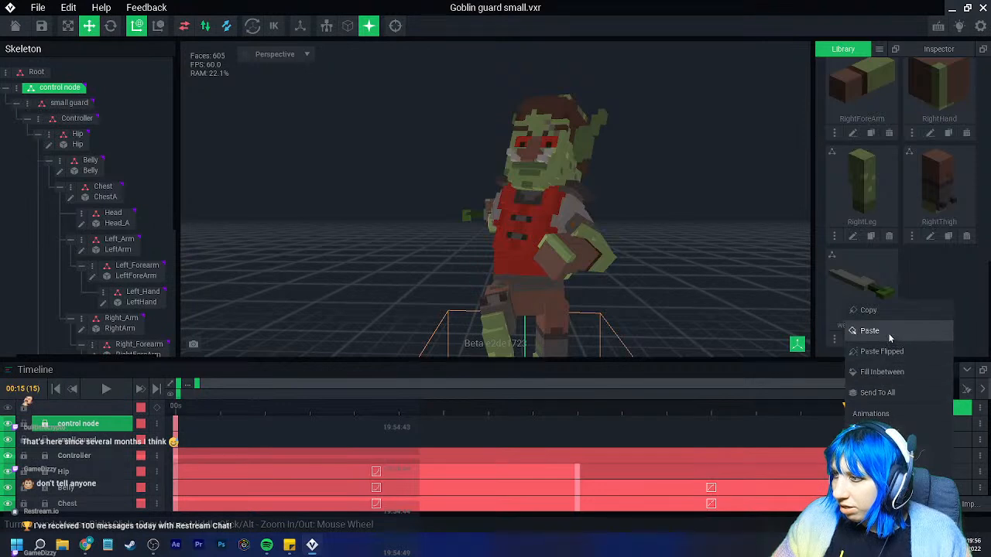
click(889, 333)
click(874, 393)
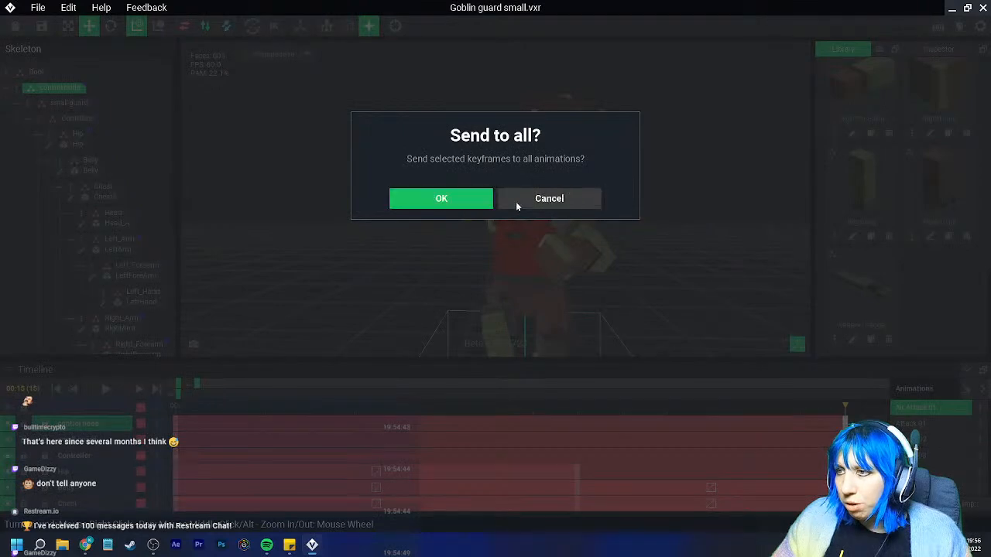
click(462, 201)
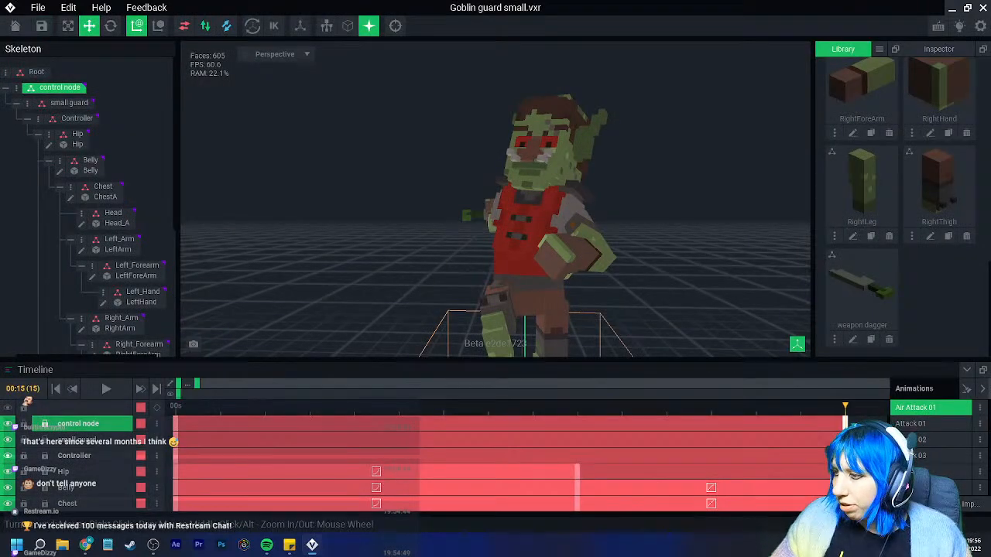
right_click(846, 423)
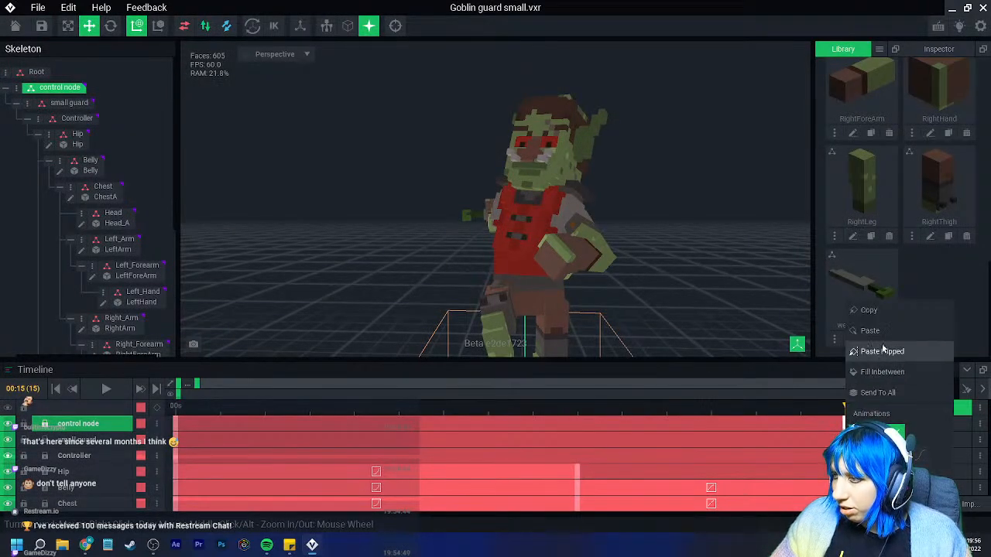
click(896, 391)
click(468, 200)
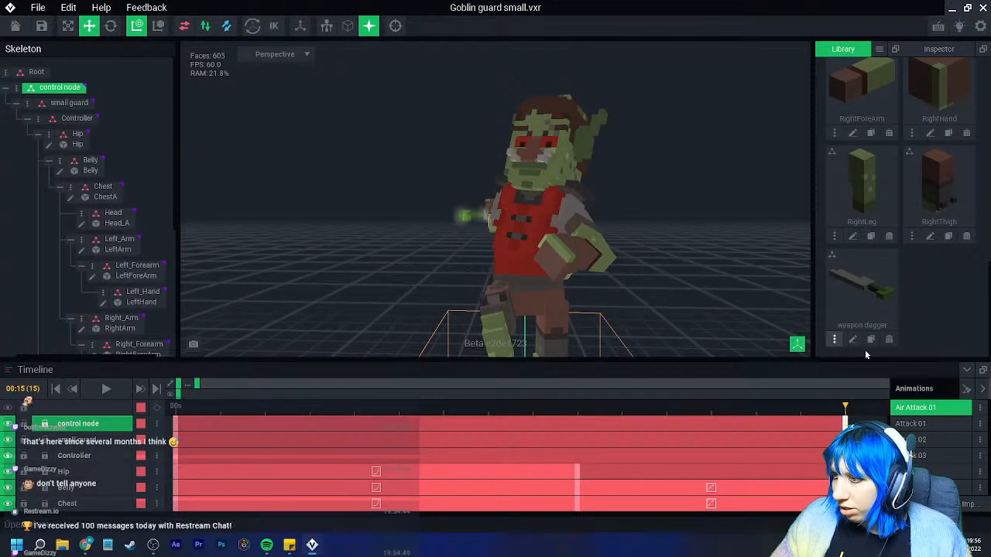
In Attack 01 and Attack 04, move the second keyframes of the control node and small guard to the end of the animation
click(807, 418)
drag(808, 421, 847, 422)
click(925, 440)
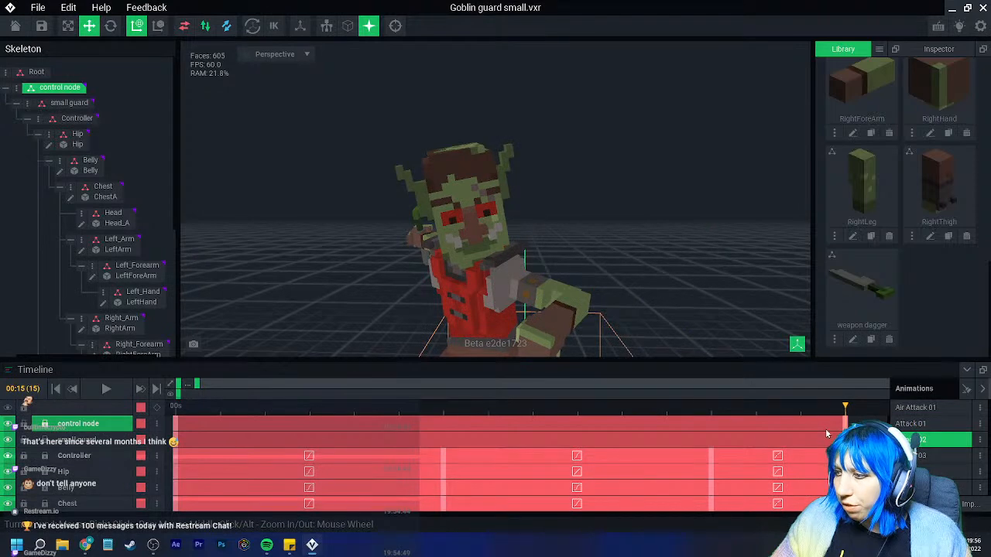
click(925, 456)
click(925, 471)
drag(622, 428, 860, 422)
drag(622, 441, 859, 440)
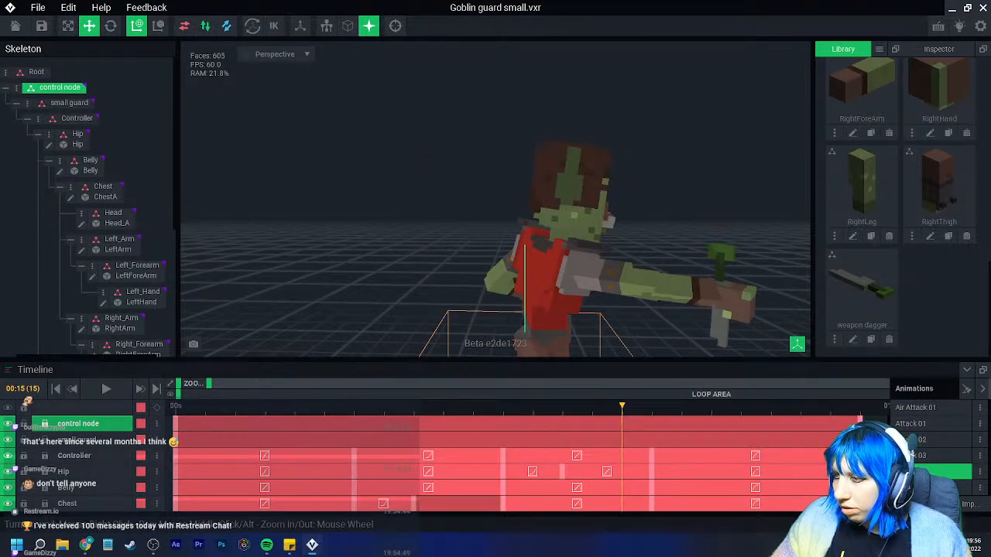
In Climb 01 and Crouch Idle 01, move the frame 15 keyframes of the control node and small guard towards the animation's end
click(925, 487)
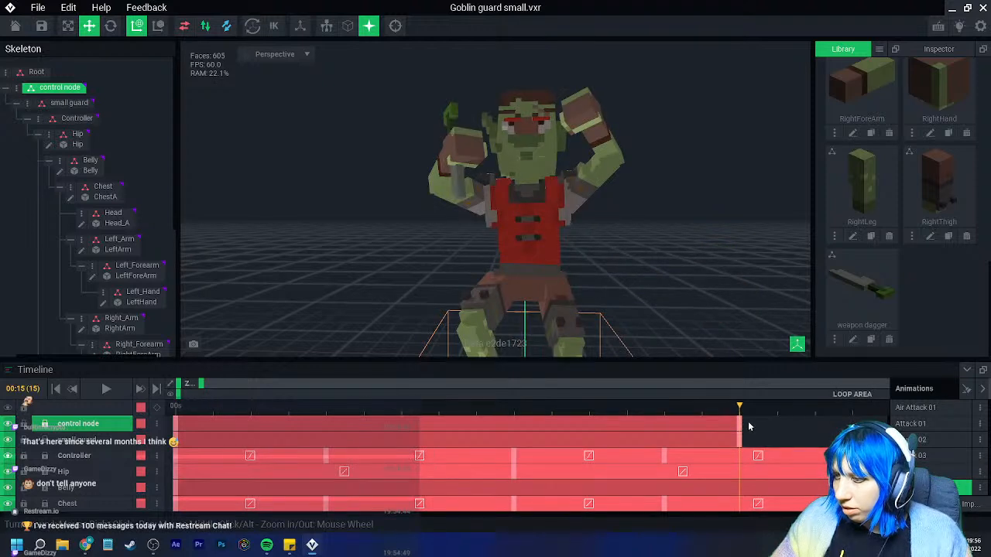
drag(741, 441, 814, 436)
scroll(931, 461, down, 1)
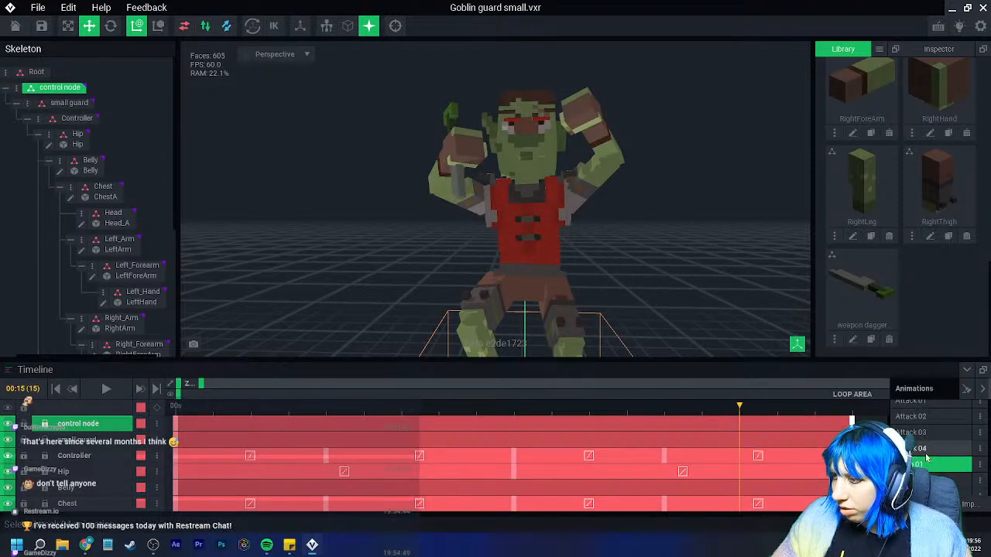
click(931, 478)
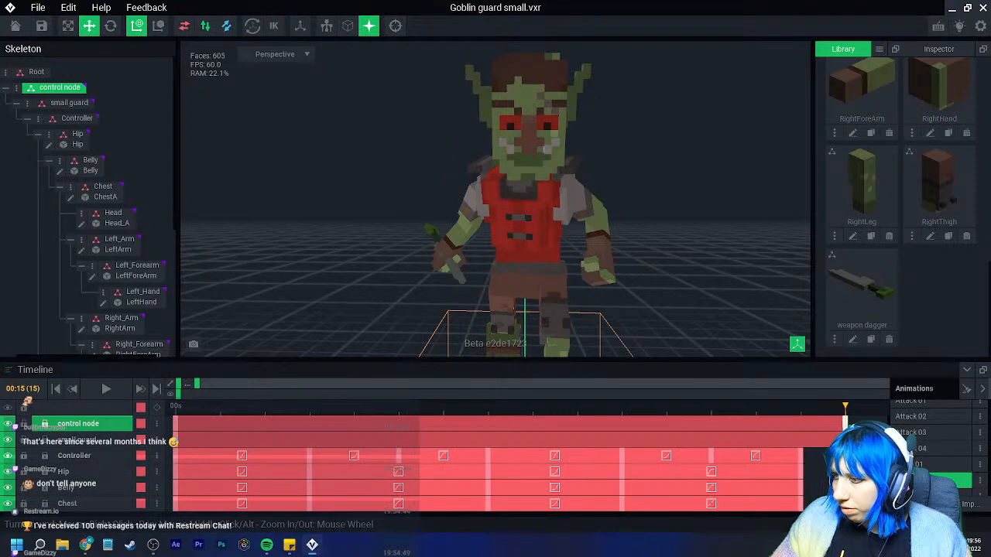
click(934, 473)
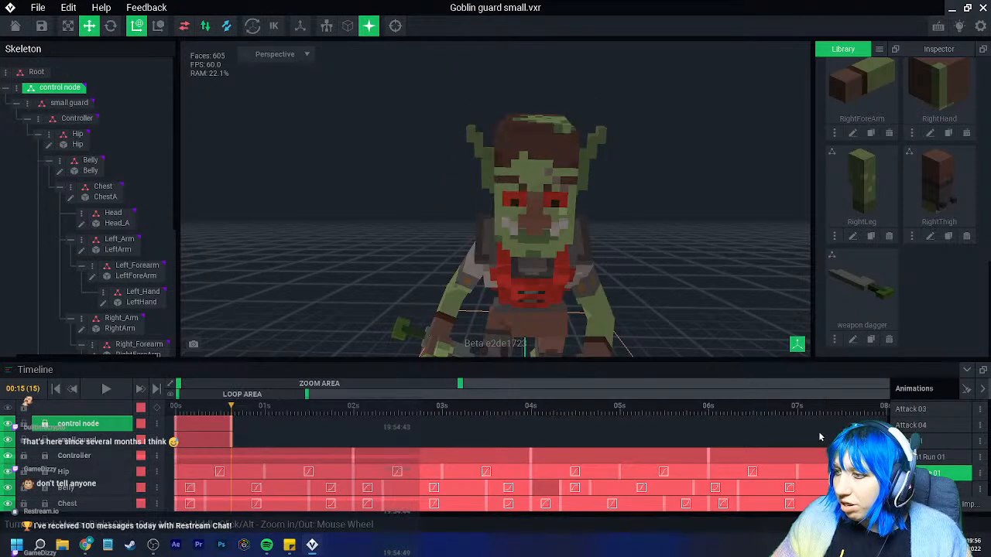
drag(459, 385, 522, 385)
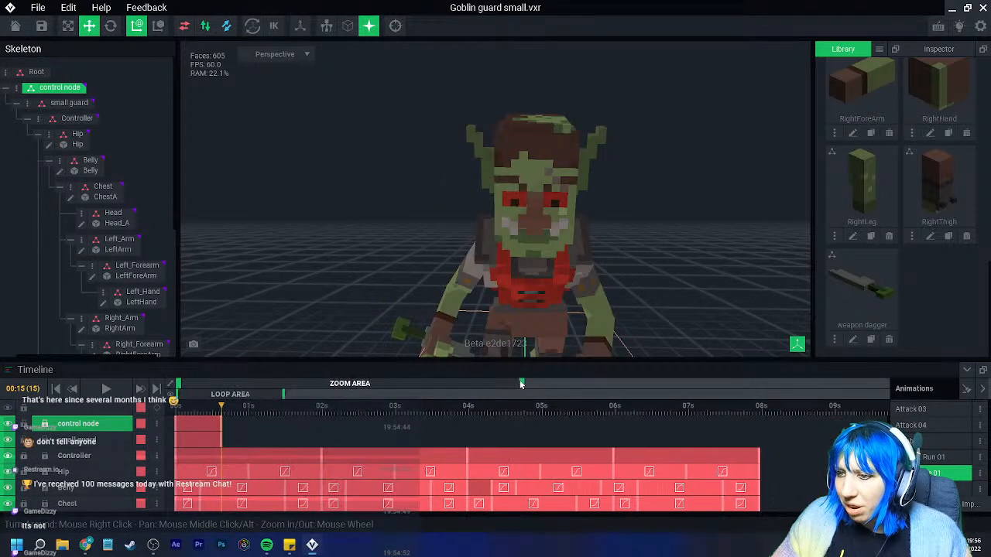
drag(283, 426, 748, 429)
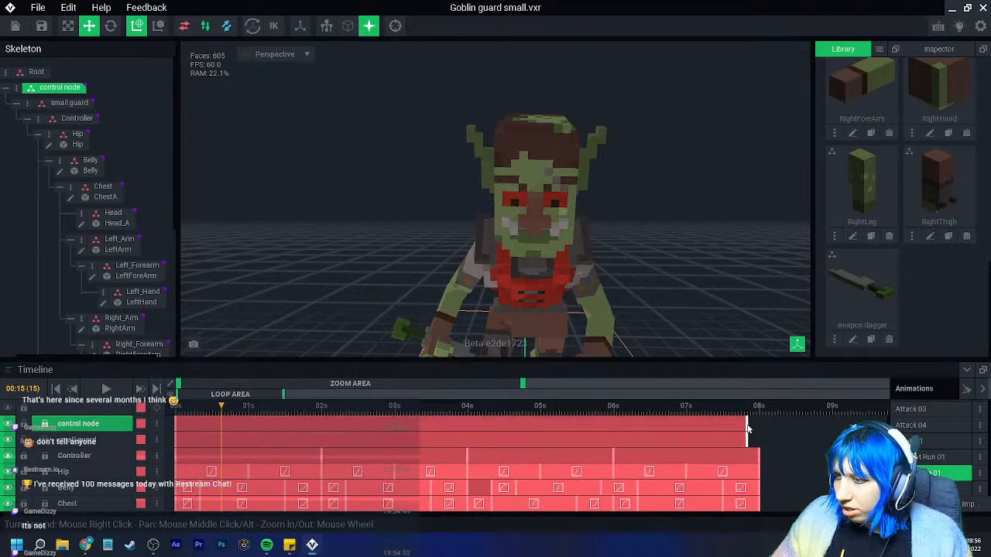
Move the control node and small guard end keyframes to the last frame in Crouch Walk 01 and the next animations through Death 01
scroll(938, 466, down, 1)
click(937, 467)
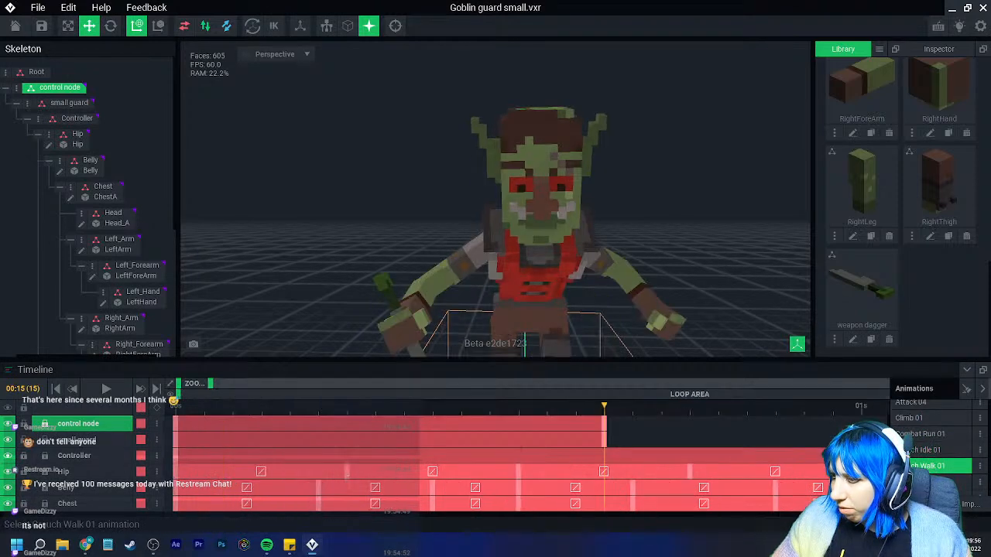
drag(603, 442, 861, 419)
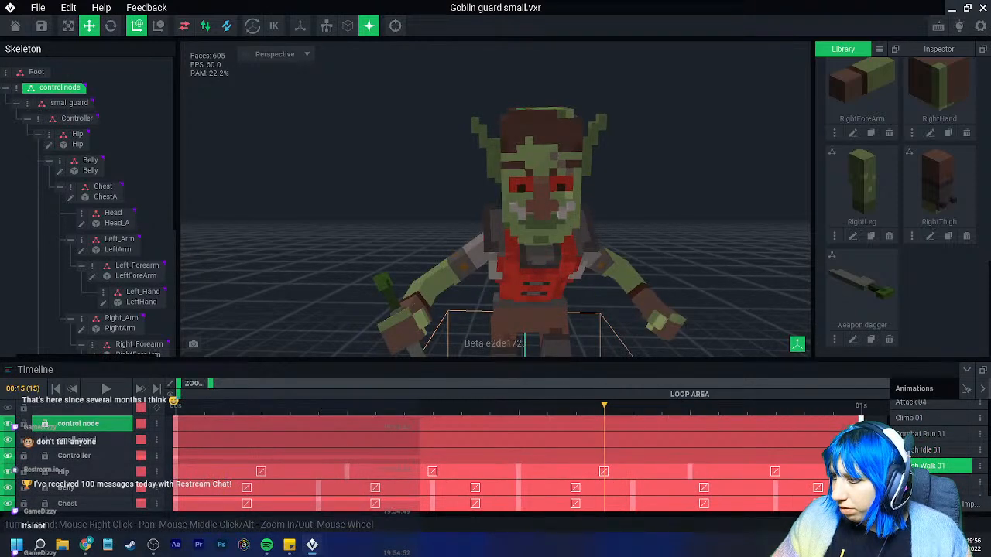
click(938, 481)
drag(605, 427, 833, 424)
click(936, 467)
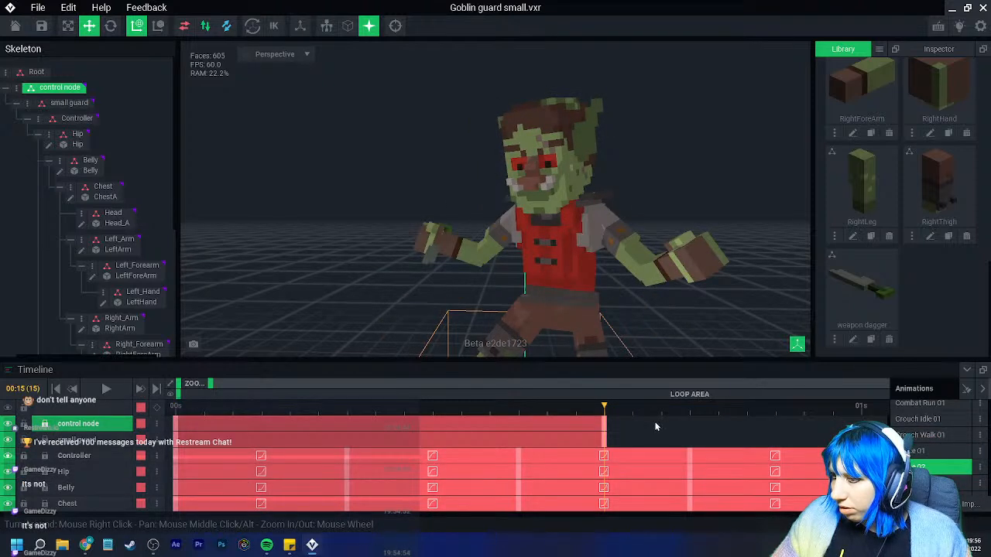
drag(605, 427, 805, 428)
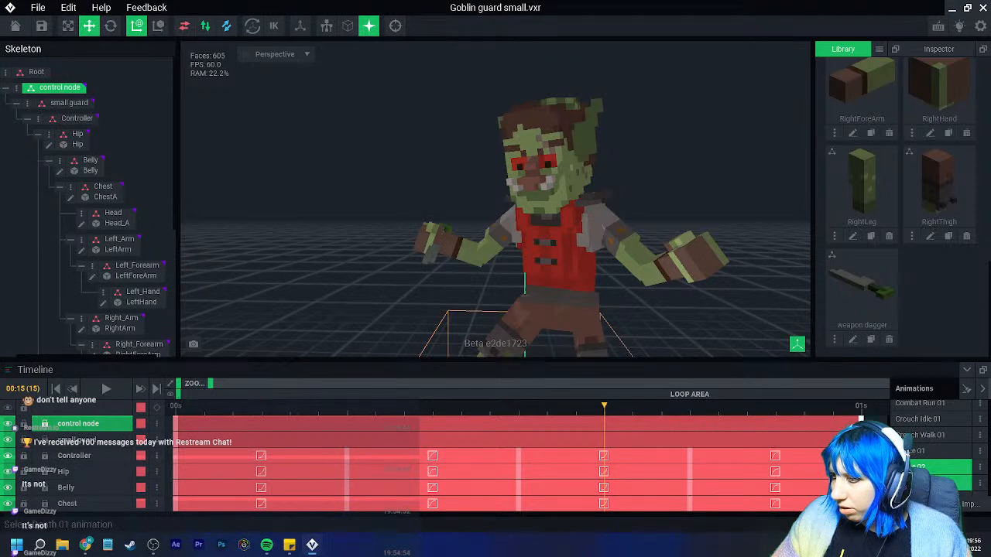
click(925, 483)
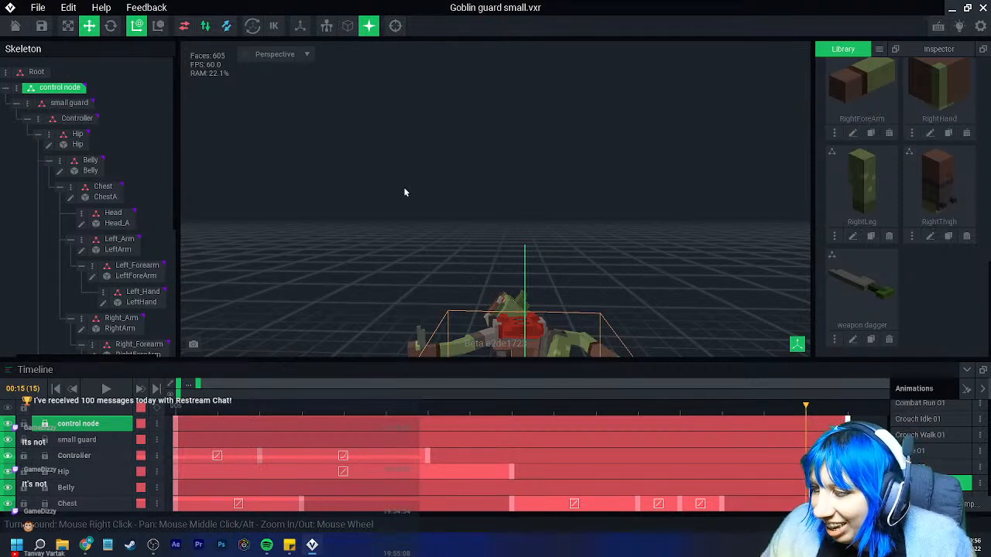
Select the dagger in Death 01, go to frame 0 and examine how it sits in the right hand
right_drag(453, 195, 449, 202)
click(397, 29)
scroll(432, 151, up, 4)
click(380, 207)
scroll(385, 206, up, 4)
right_drag(385, 206, 444, 225)
scroll(451, 229, up, 3)
scroll(528, 207, up, 2)
click(537, 186)
right_drag(484, 316, 741, 393)
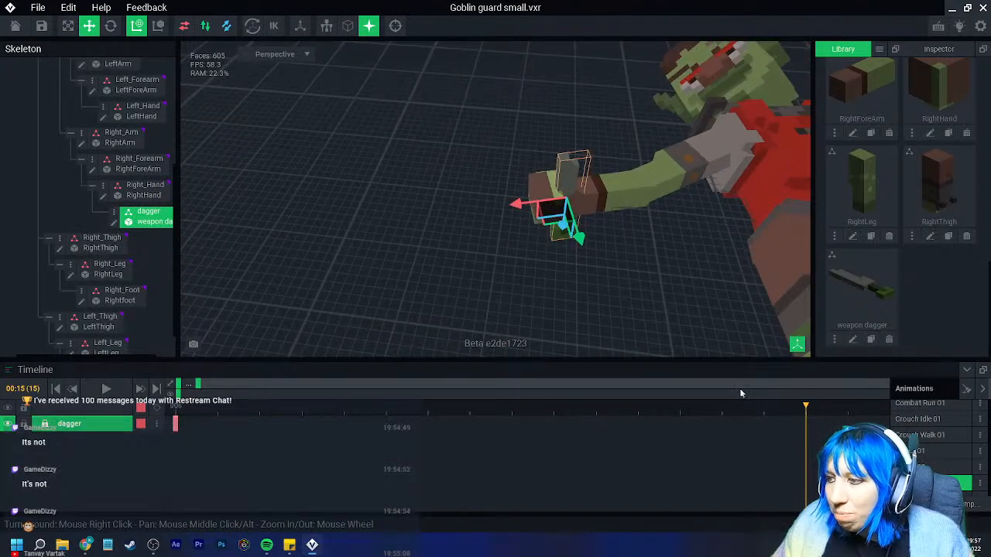
drag(814, 415, 183, 396)
scroll(451, 237, down, 6)
right_drag(481, 266, 531, 299)
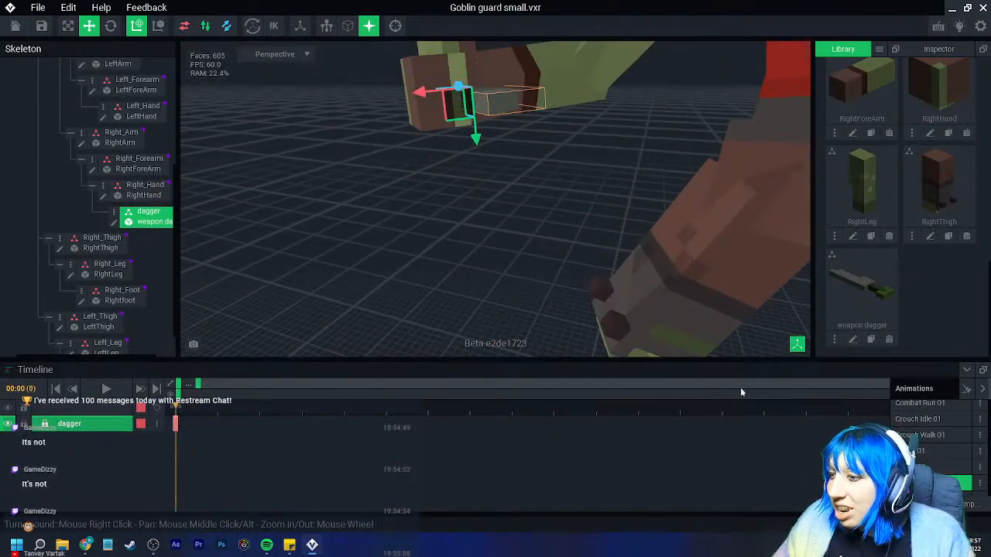
Examine the dagger's fit in the right hand in the animation right below Crouch Walk 01 and in Air Attack 01
click(920, 452)
scroll(602, 252, down, 3)
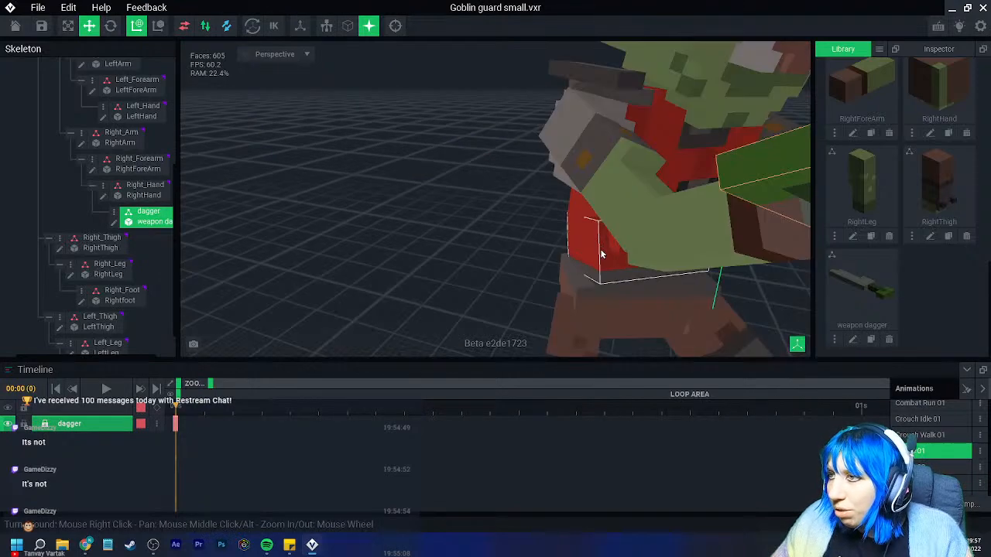
middle_drag(601, 253, 603, 258)
right_drag(603, 258, 581, 275)
scroll(942, 440, up, 5)
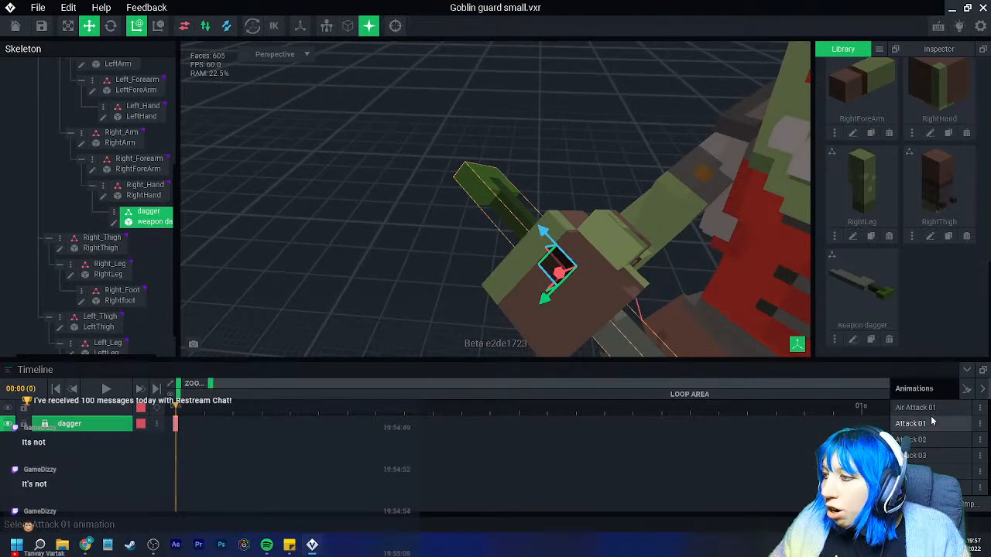
click(931, 407)
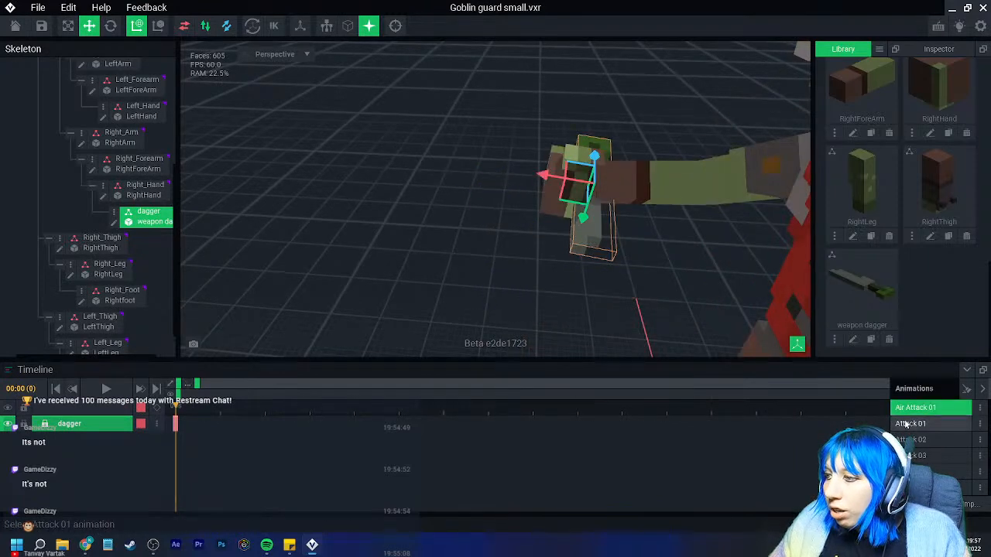
right_drag(579, 282, 383, 158)
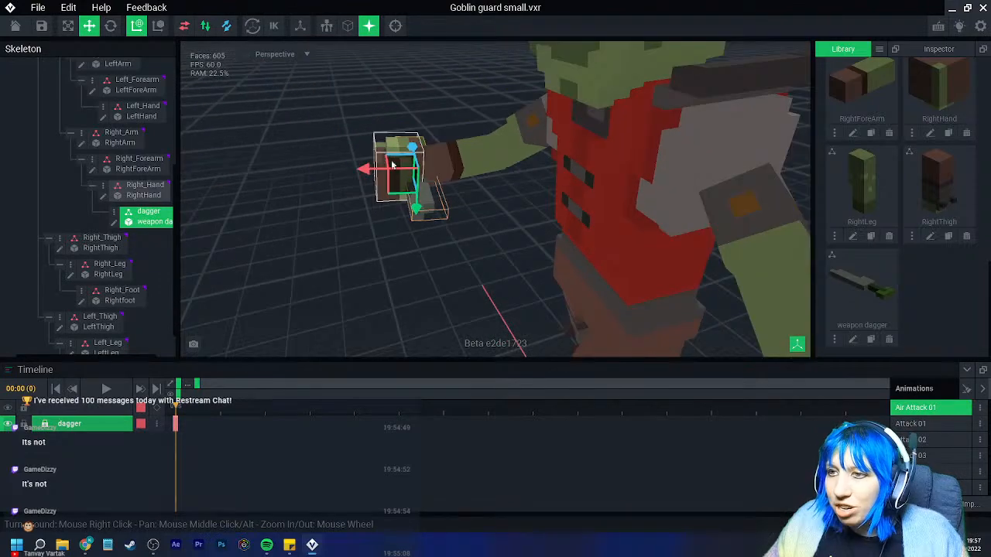
In Attack 01, rotate the dagger at frame 0 to turn its blade towards the opposite side of the right hand
click(912, 425)
right_drag(472, 256, 558, 224)
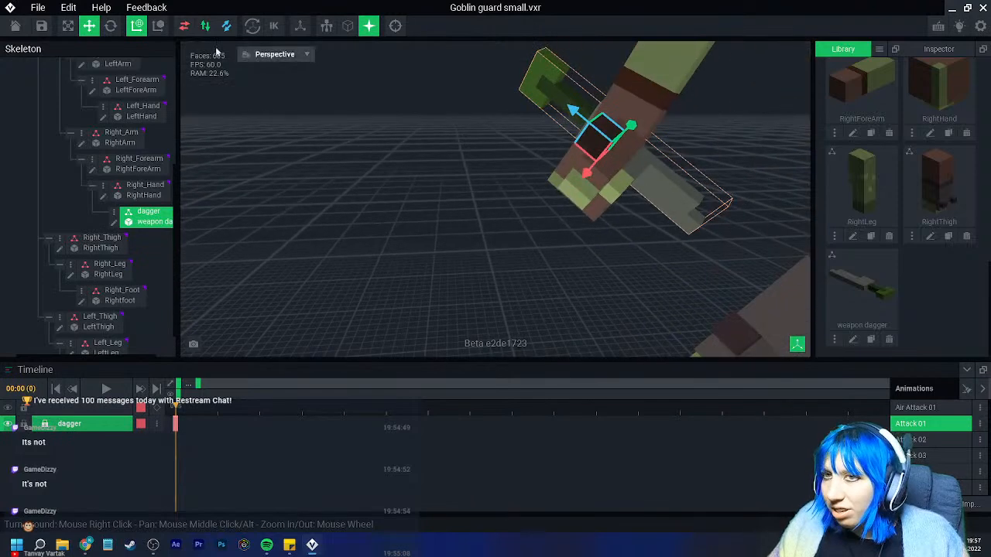
click(111, 25)
drag(569, 132, 422, 62)
drag(611, 99, 652, 245)
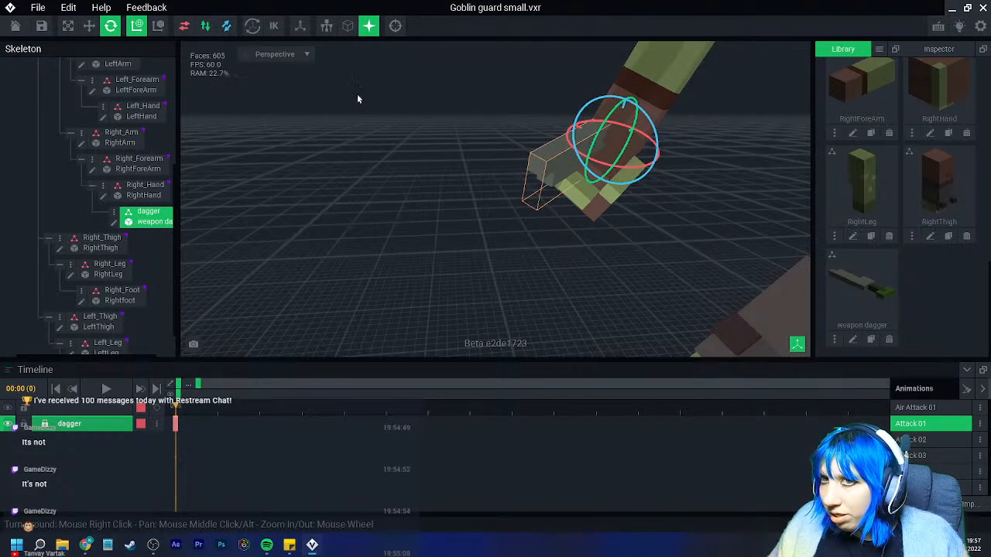
Move the dagger along its axes in Attack 01 to bring its handle closer to the right hand's grip
click(89, 29)
drag(573, 127, 596, 141)
click(653, 147)
click(624, 155)
drag(656, 116, 636, 174)
right_drag(642, 189, 658, 196)
drag(744, 196, 753, 207)
right_drag(576, 200, 531, 172)
Frame the dagger closely and fine-tune its rotation in Attack 01 to about 150°
click(398, 28)
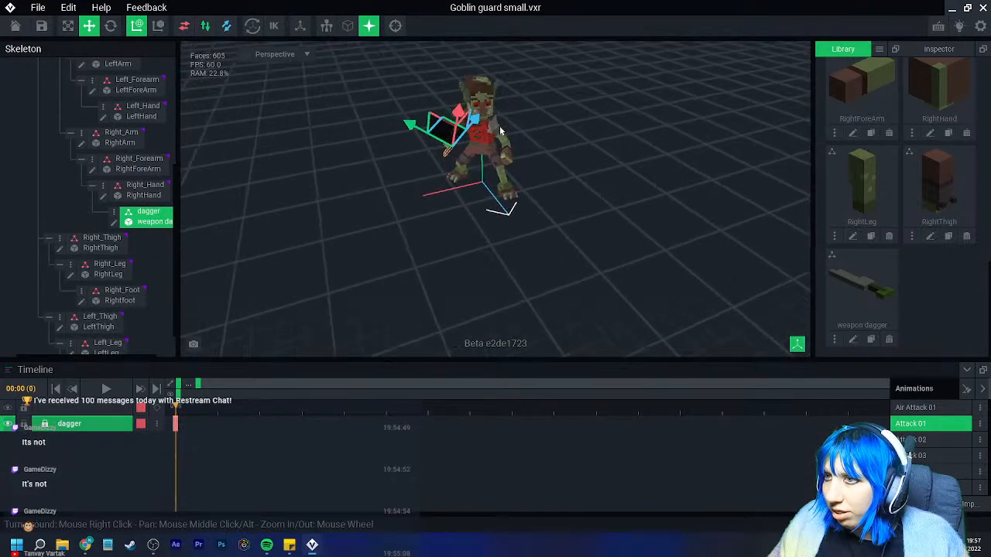
scroll(473, 148, up, 8)
middle_drag(414, 139, 459, 160)
scroll(460, 160, up, 4)
right_drag(460, 160, 441, 152)
click(111, 28)
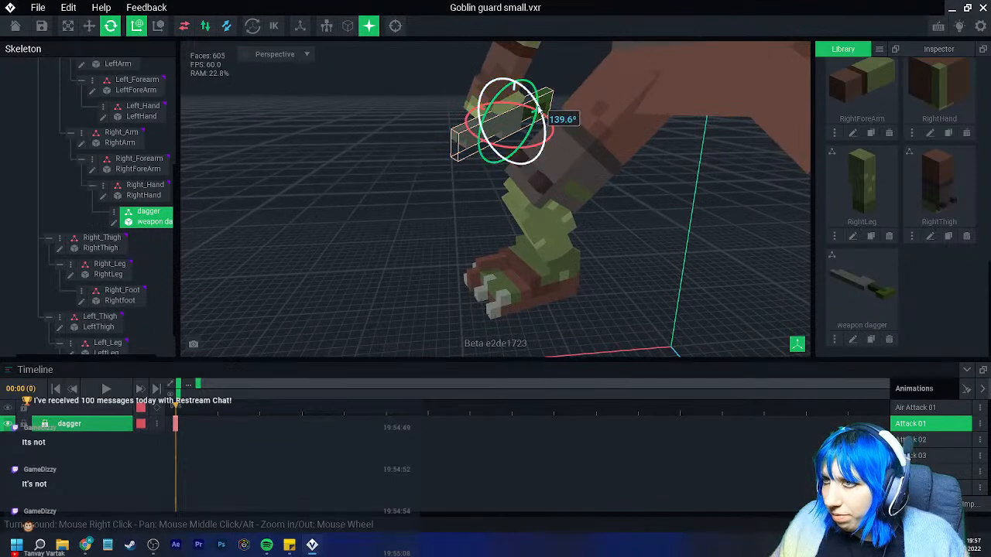
drag(531, 96, 531, 103)
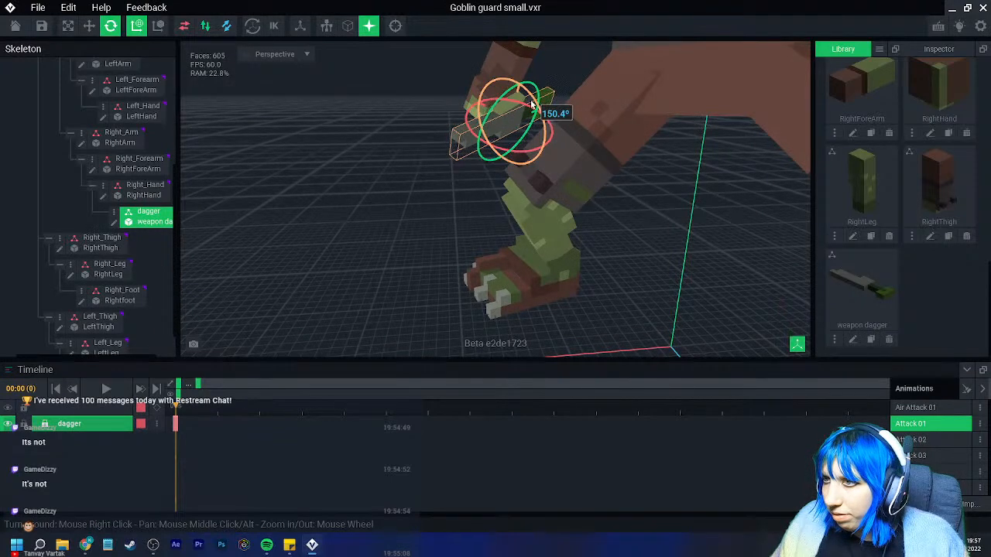
Shift the dagger in Attack 01 to seat its handle inside the right fist, and inspect the grip on the whole figure
click(89, 26)
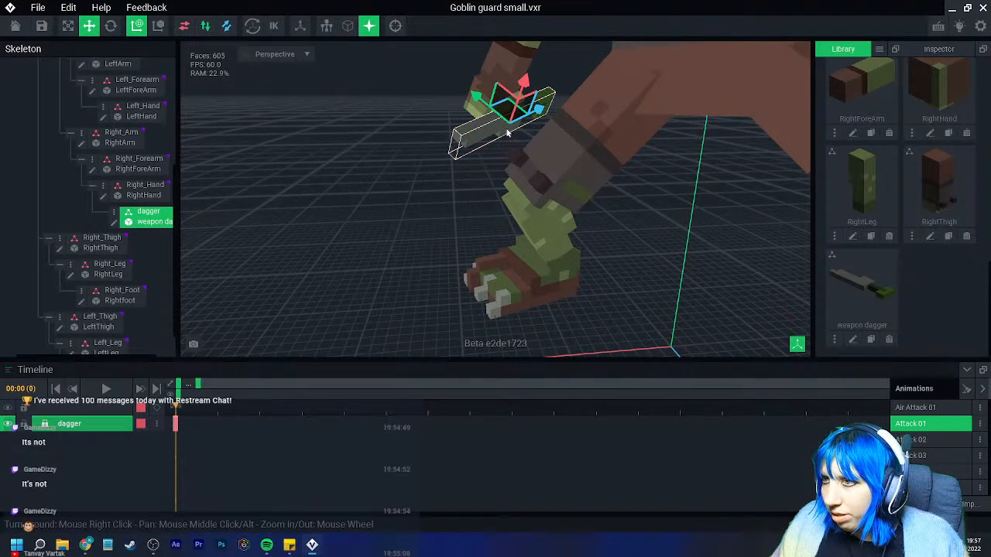
drag(538, 111, 505, 127)
scroll(507, 125, up, 5)
right_drag(507, 126, 512, 154)
drag(493, 137, 499, 118)
click(358, 87)
scroll(359, 87, down, 10)
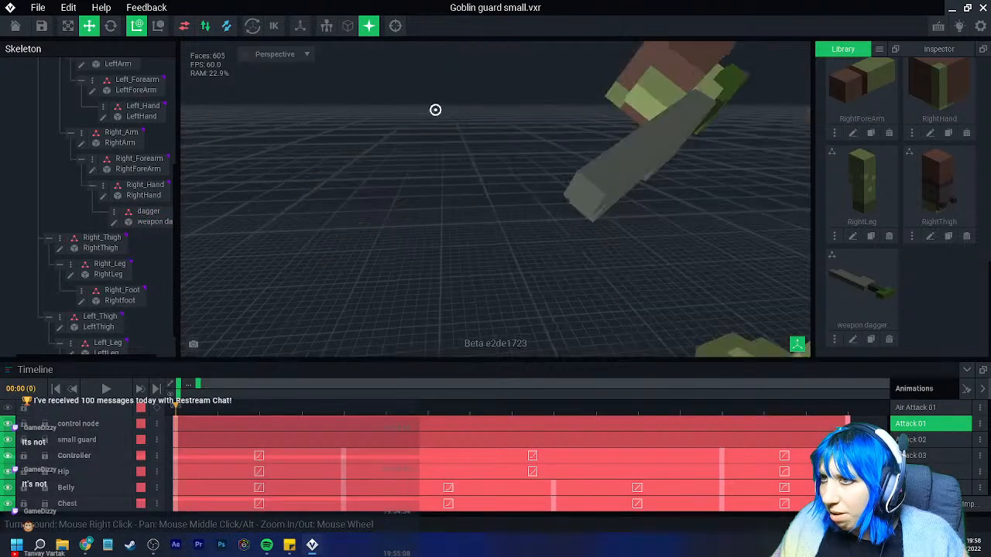
right_drag(445, 116, 458, 170)
scroll(460, 173, up, 5)
scroll(460, 170, down, 5)
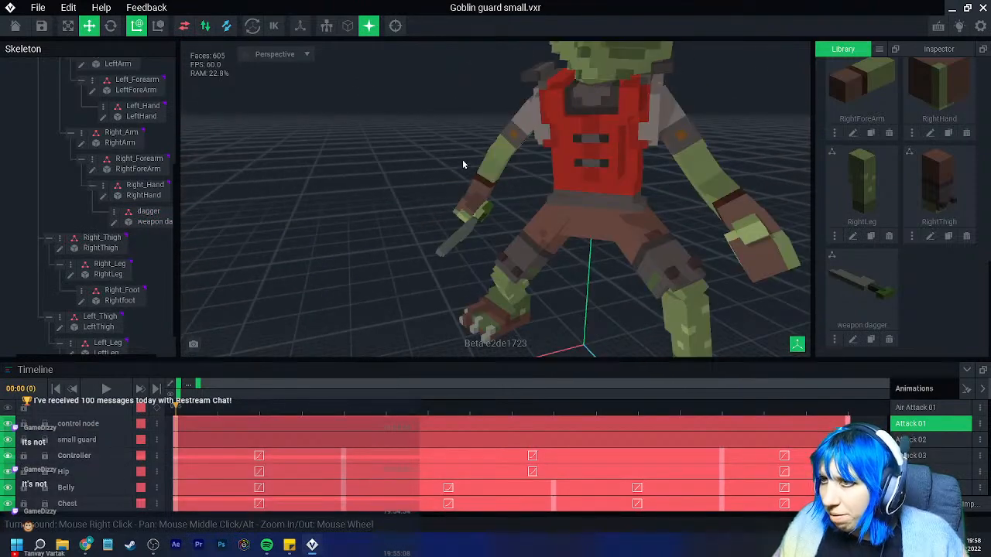
middle_drag(462, 163, 421, 100)
Copy the dagger's frame 0 keyframe from Attack 01 and paste it at frame 0 of Attack 02
mouse_move(173, 415)
mouse_down()
mouse_move(805, 419)
mouse_move(176, 416)
mouse_up()
click(419, 184)
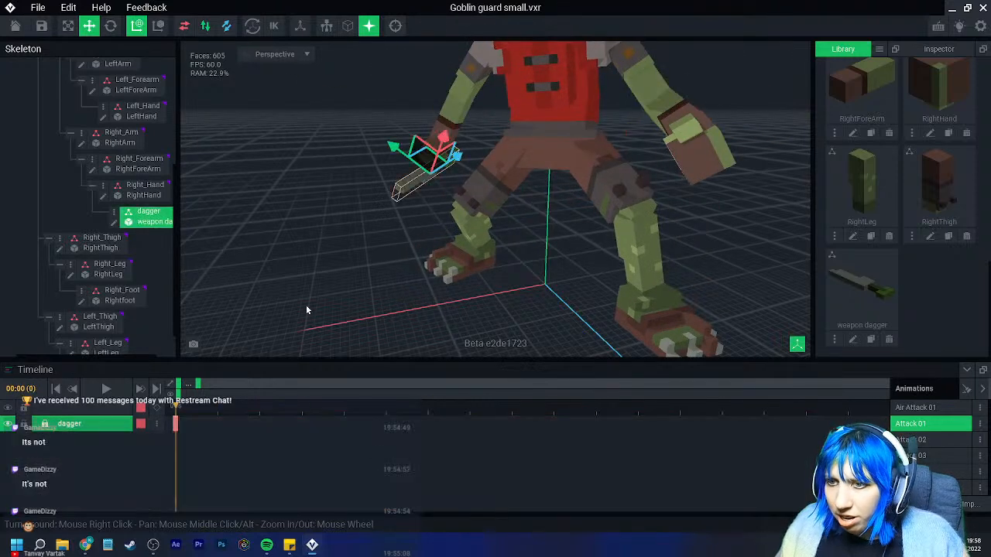
right_click(176, 424)
click(205, 312)
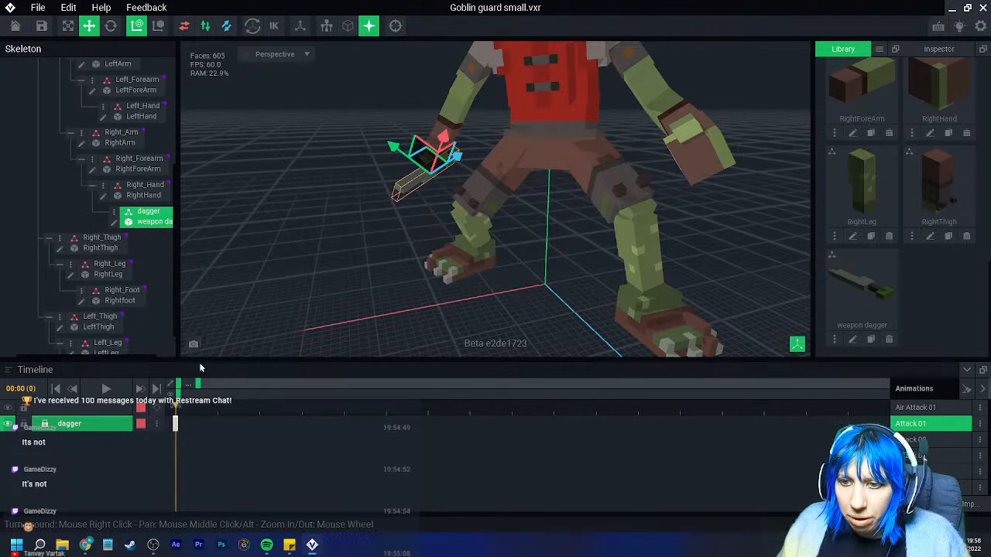
click(913, 440)
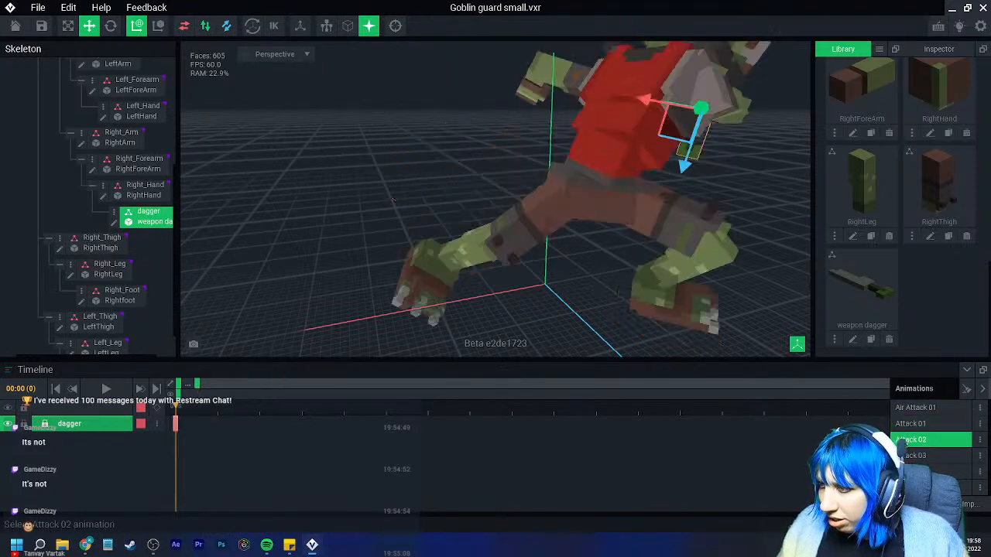
right_click(175, 423)
click(209, 351)
Send the dagger's frame 0 keyframe from Attack 02 to all animations
right_click(176, 423)
click(207, 393)
click(442, 198)
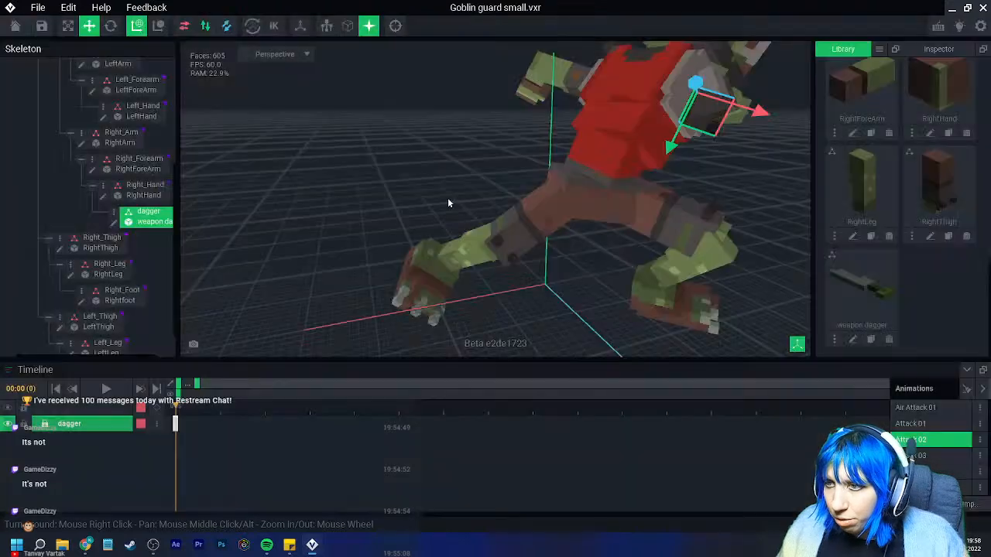
Check the dagger's orientation in the right hand across Air Attack 01, Attack 01 to Attack 04 and Climb 01
click(913, 407)
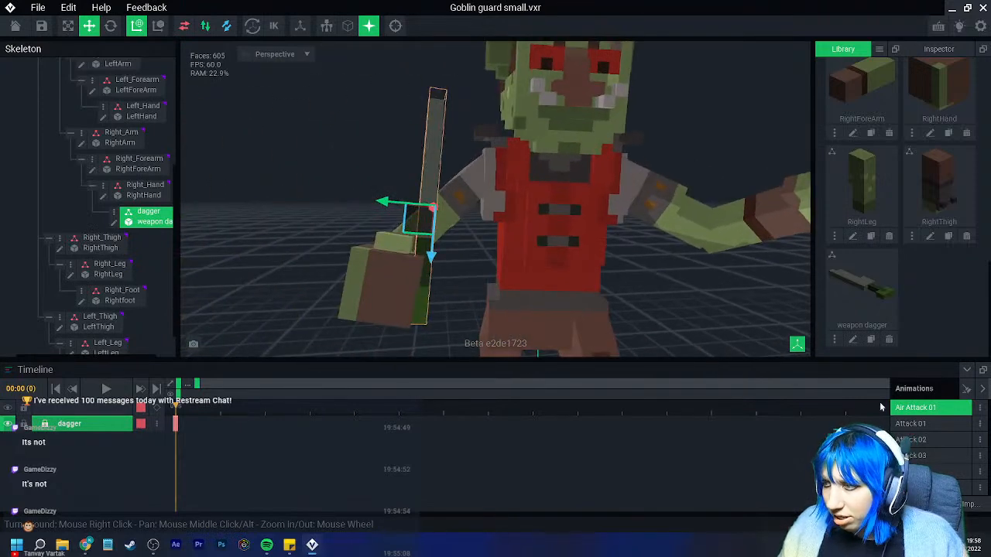
click(930, 427)
click(930, 444)
click(930, 459)
click(929, 488)
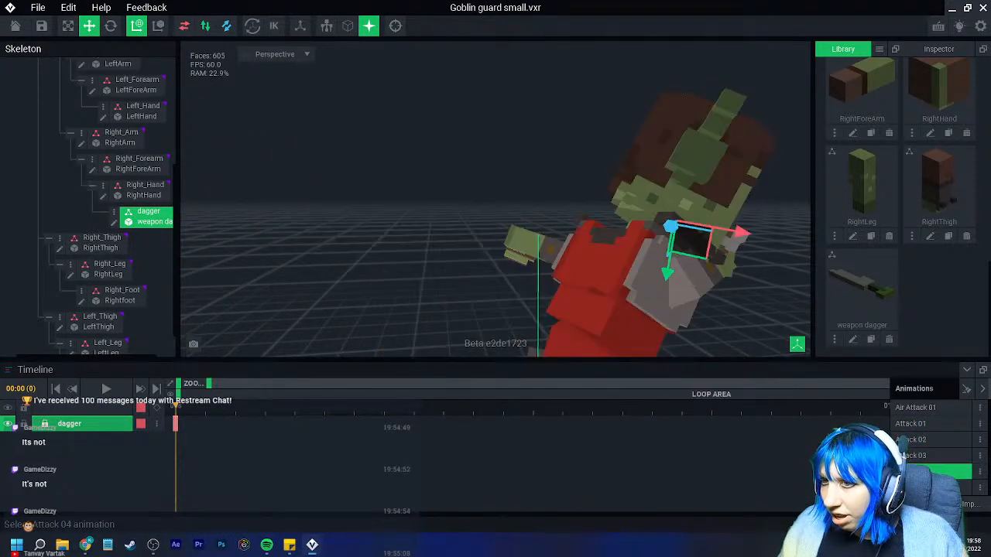
mouse_move(570, 261)
right_down()
mouse_move(565, 255)
mouse_move(568, 268)
right_up()
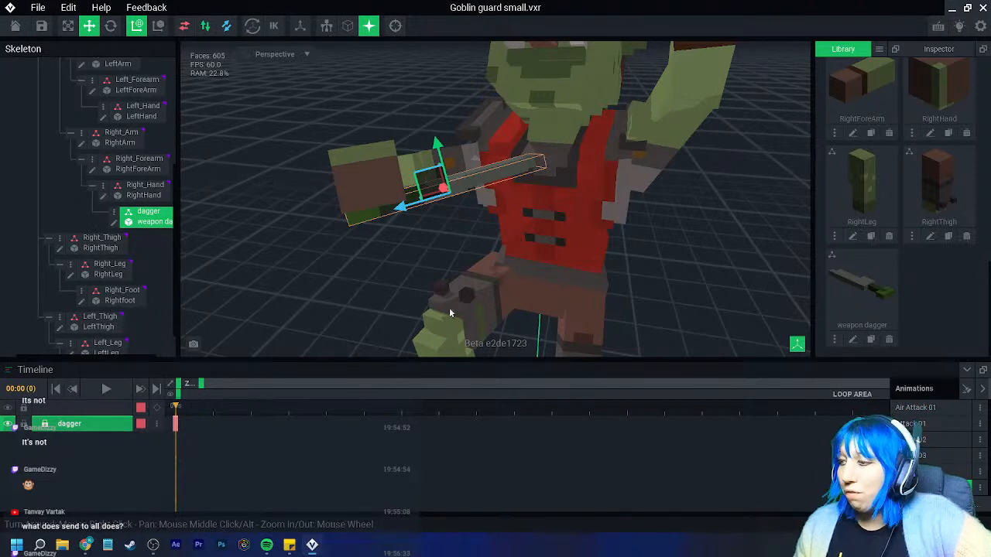
click(918, 408)
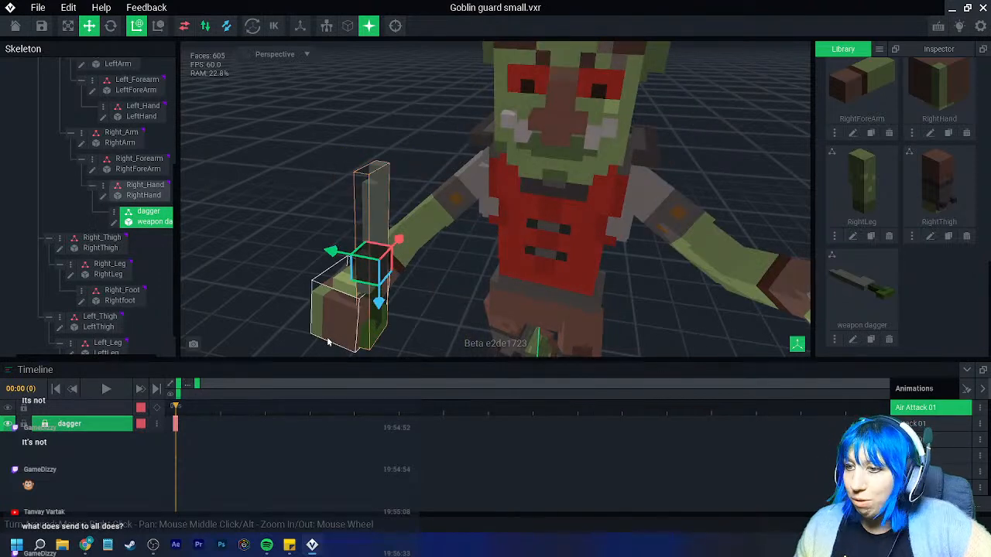
Copy the dagger's frame 0 keyframe in Air Attack 01 and paste it at frame 15, under the right hand's last keyframe
click(144, 188)
drag(196, 418, 352, 428)
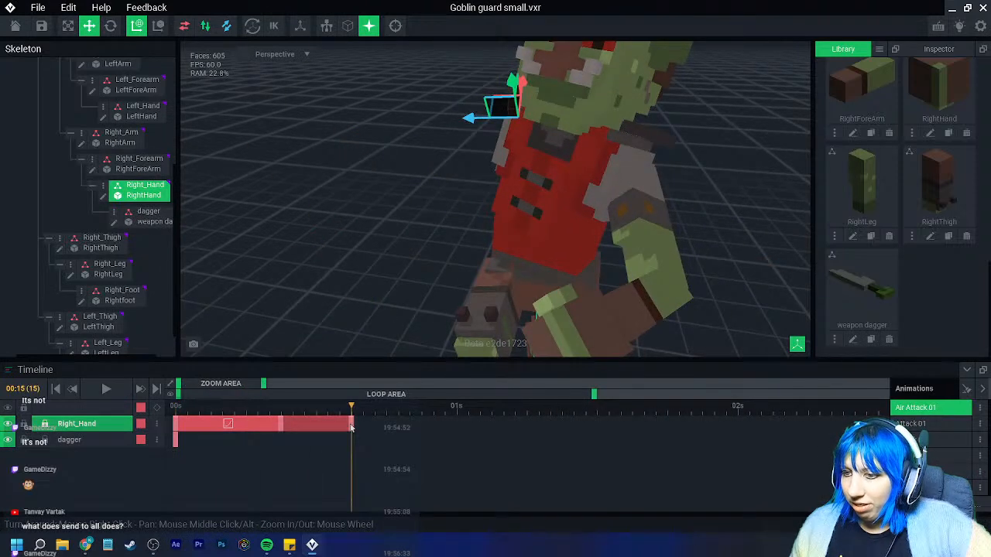
right_click(175, 440)
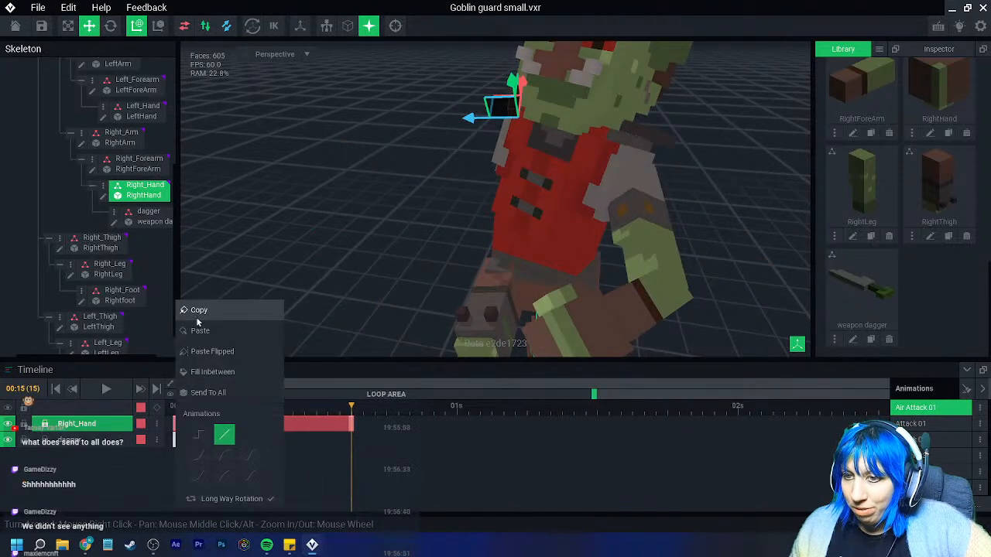
right_click(348, 438)
click(384, 333)
Paste the copied dagger keyframe at the right hand's last keyframe in Attack 01 and Attack 02
click(912, 423)
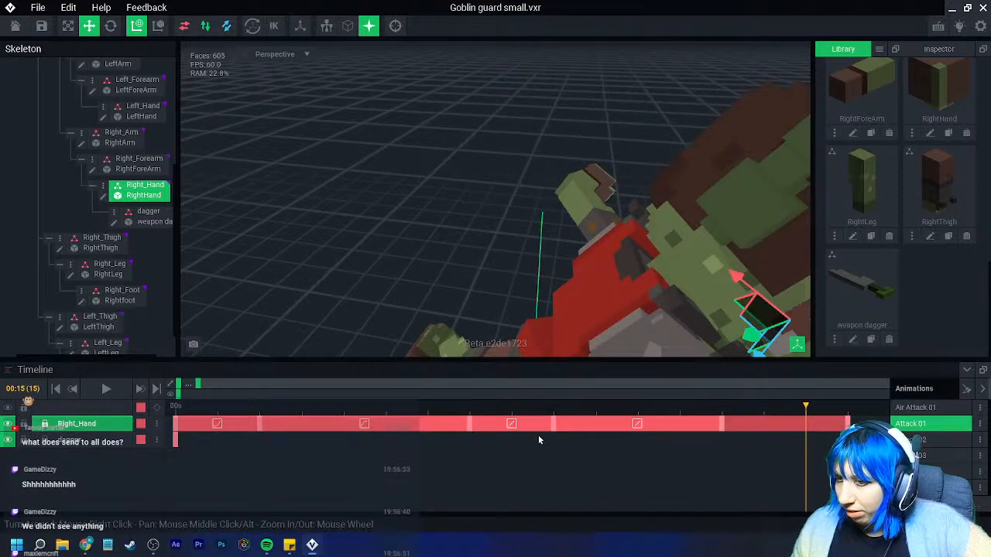
click(848, 416)
right_click(848, 438)
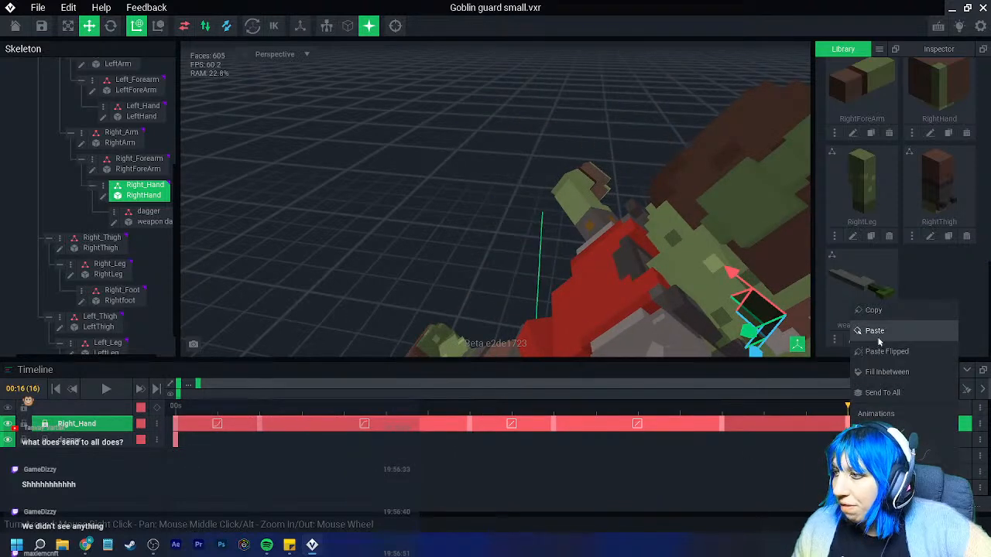
click(873, 332)
click(936, 440)
right_click(848, 439)
click(872, 334)
Paste the dagger keyframe at the end of the right hand's keyframes in Attack 03 and Attack 04
click(935, 456)
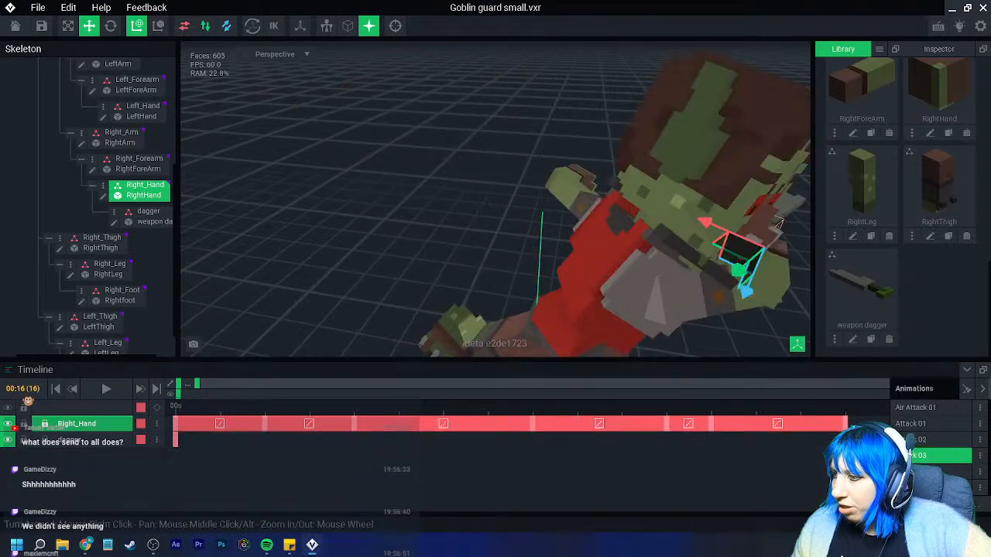
right_click(848, 439)
click(873, 333)
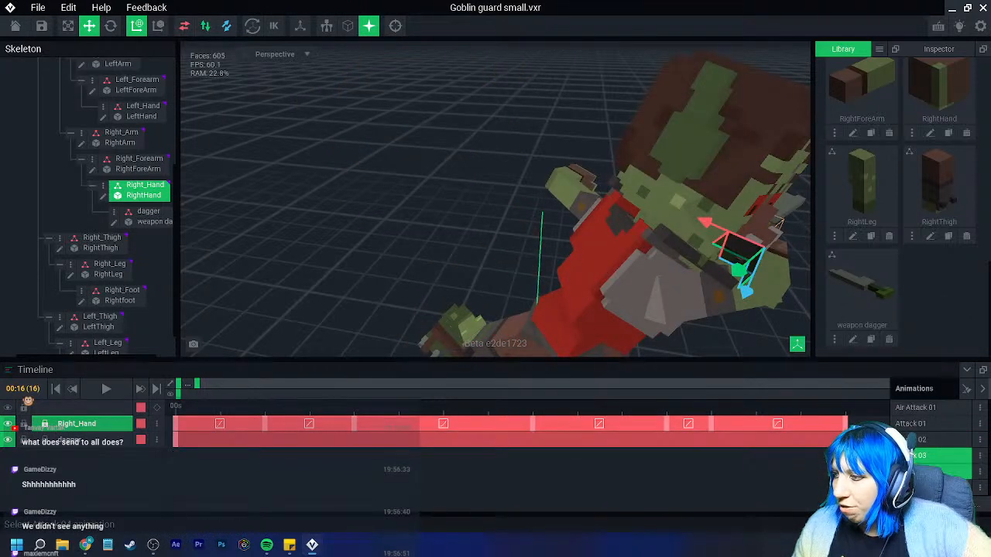
click(935, 472)
right_click(860, 439)
click(879, 333)
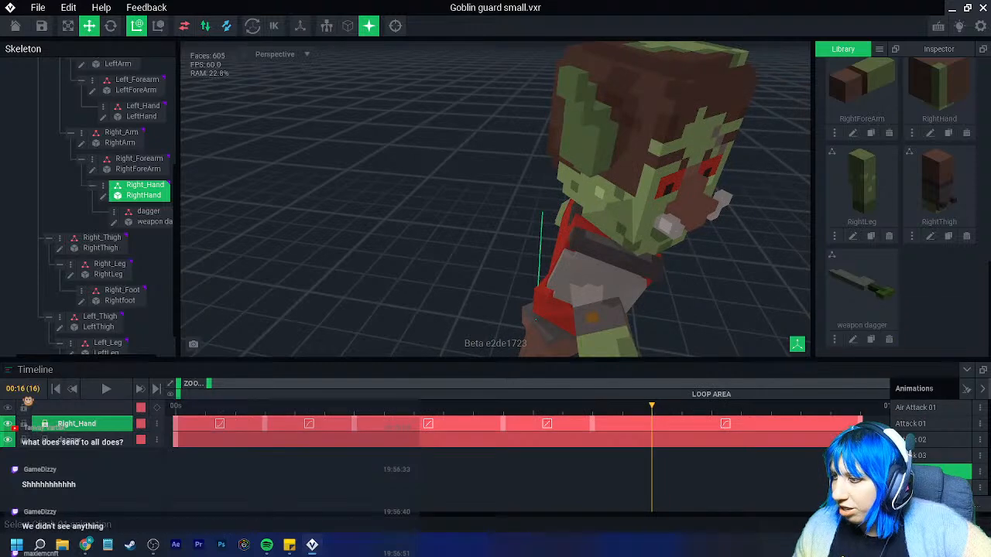
Paste the dagger keyframe at the end of the right hand's keyframes in Climb 01
click(935, 488)
right_click(852, 439)
click(875, 333)
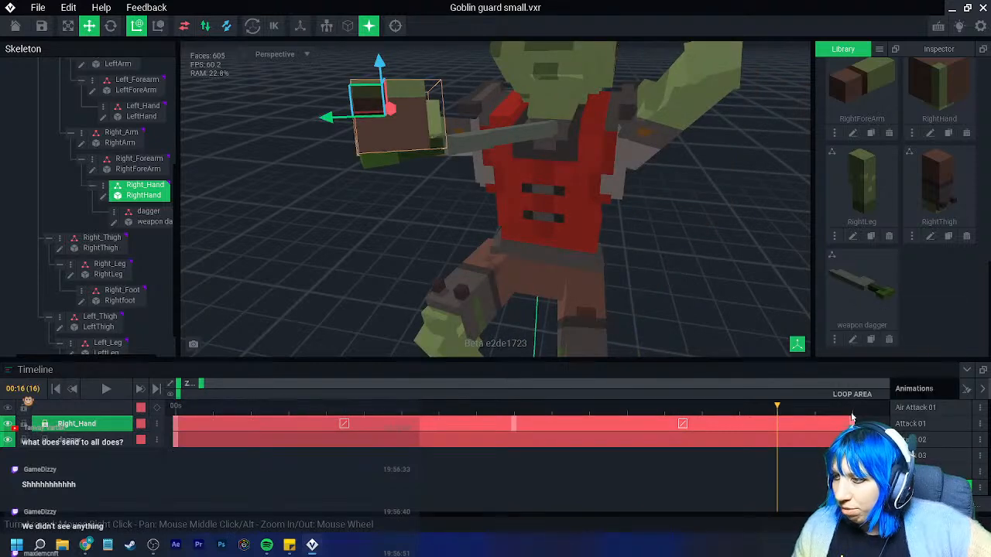
right_click(850, 426)
click(878, 357)
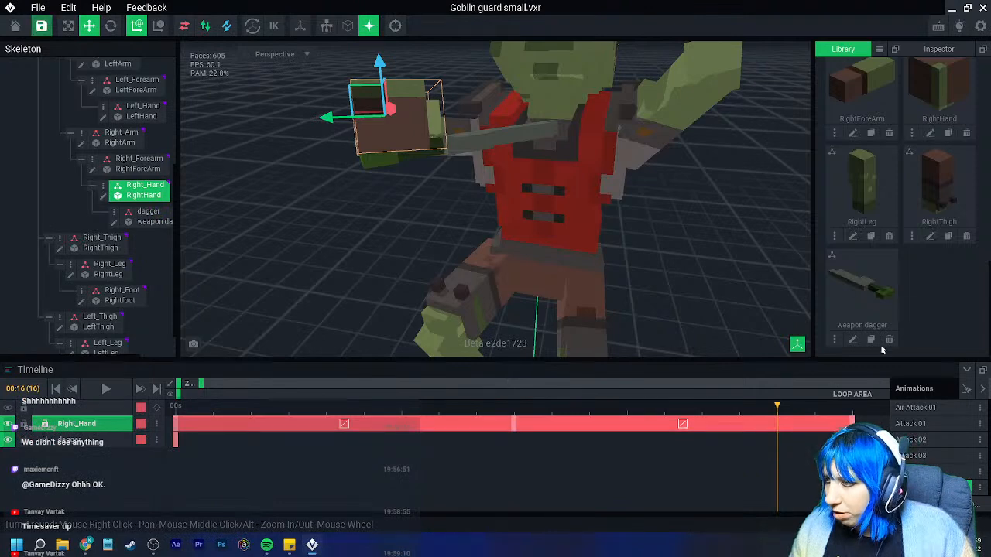
right_click(852, 425)
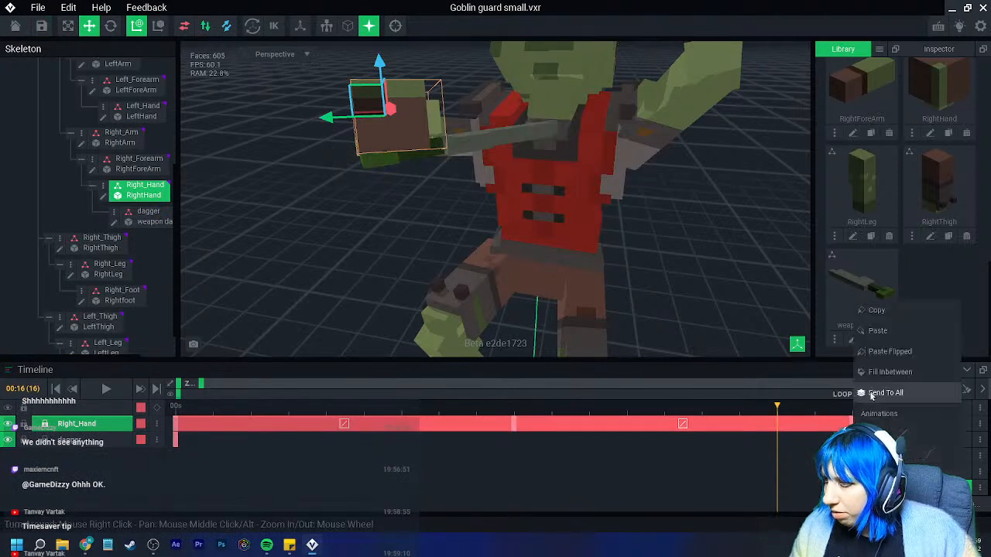
click(890, 351)
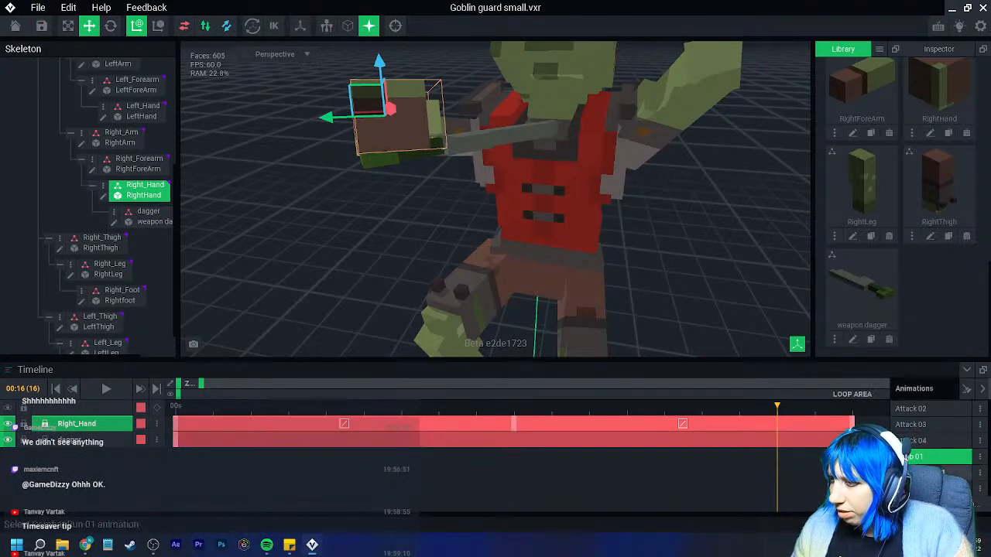
Paste the dagger keyframe at the end of Combat Run 01 and at frame 192 of Crouch Idle 01
click(921, 472)
right_click(844, 440)
click(884, 333)
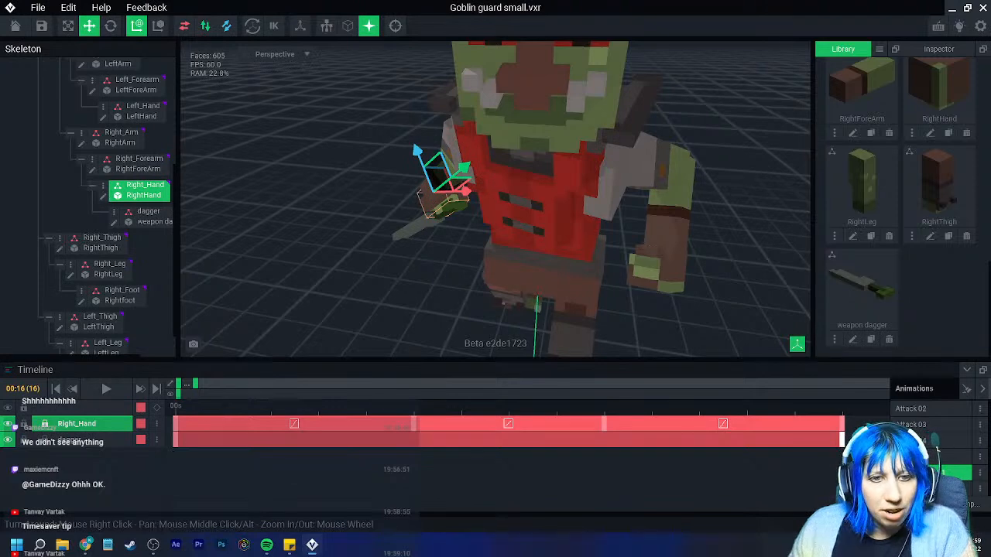
click(926, 488)
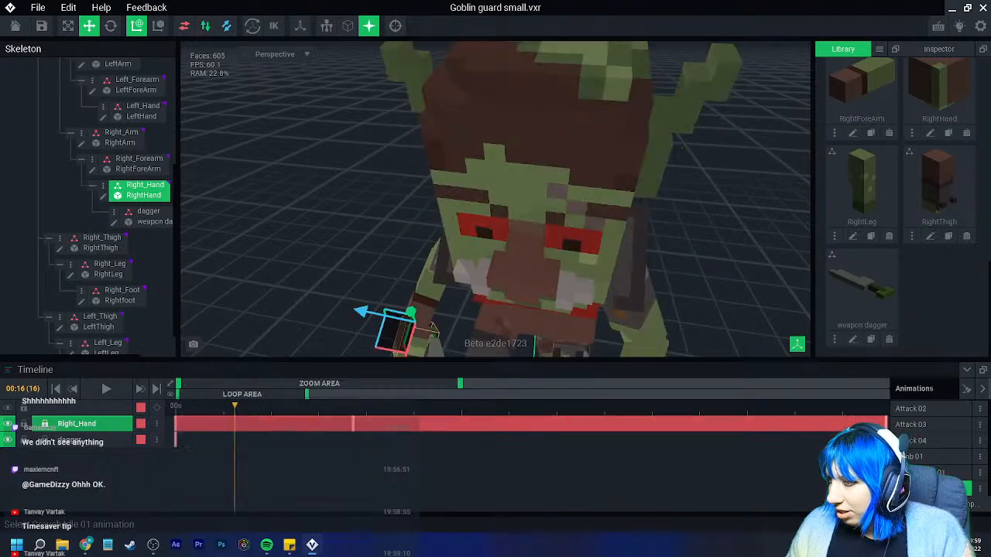
drag(459, 385, 488, 385)
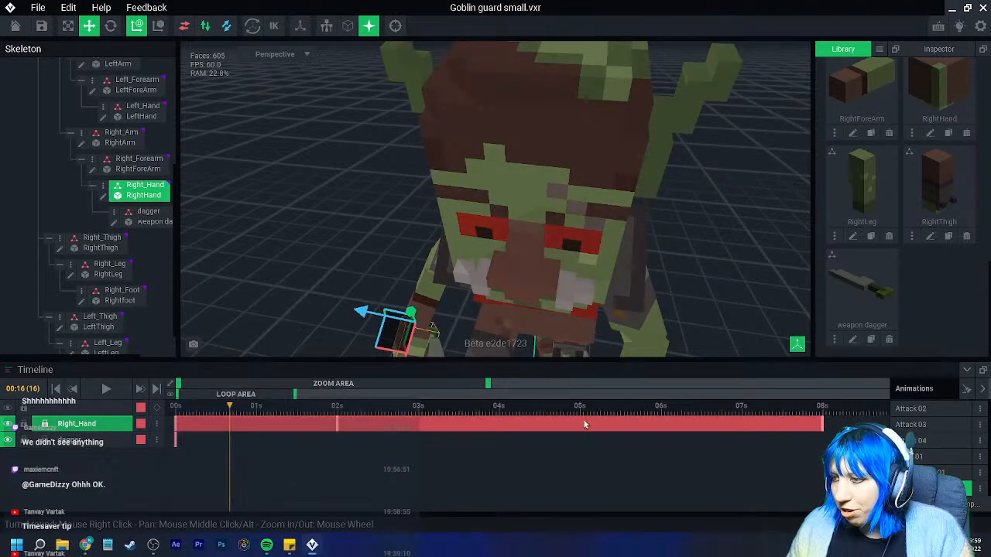
click(822, 410)
right_click(823, 440)
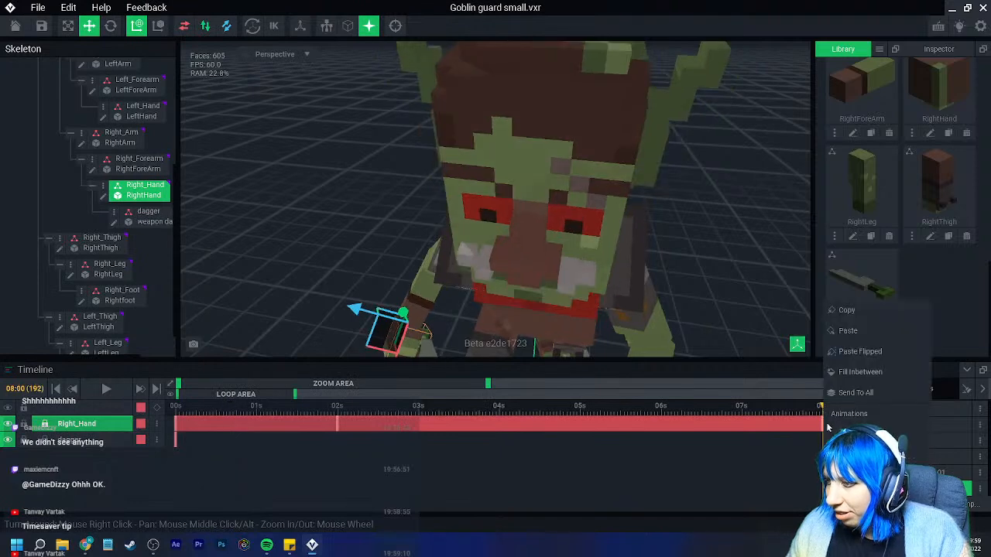
click(856, 331)
Paste the dagger keyframe at the right hand's last keyframe in Crouch Walk 01 and Dance 01
click(902, 466)
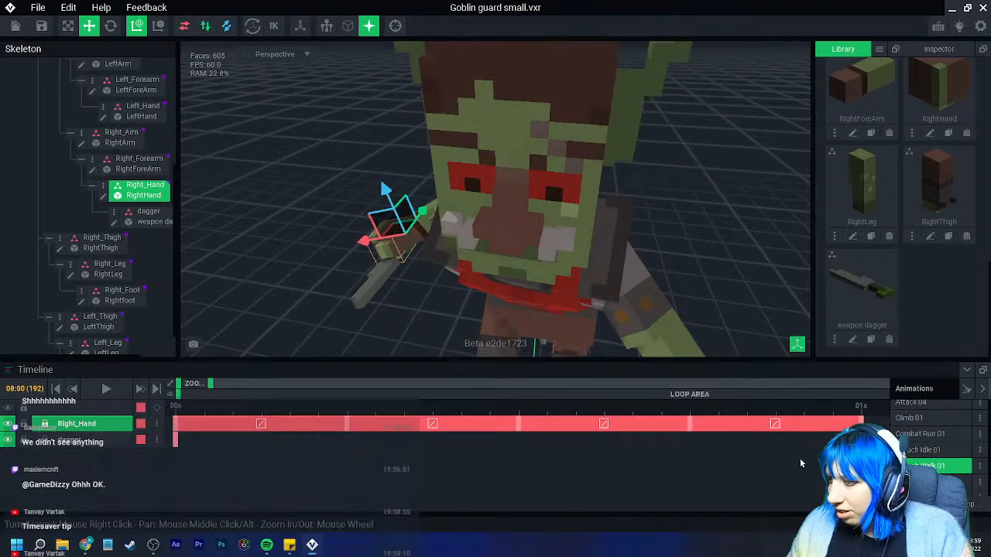
right_click(823, 440)
click(856, 331)
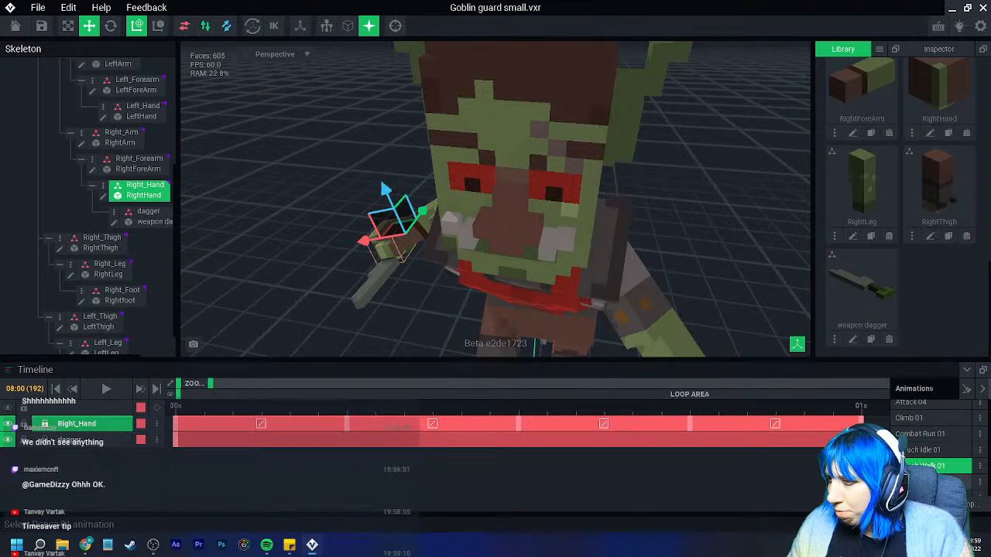
click(901, 481)
right_click(857, 440)
click(890, 331)
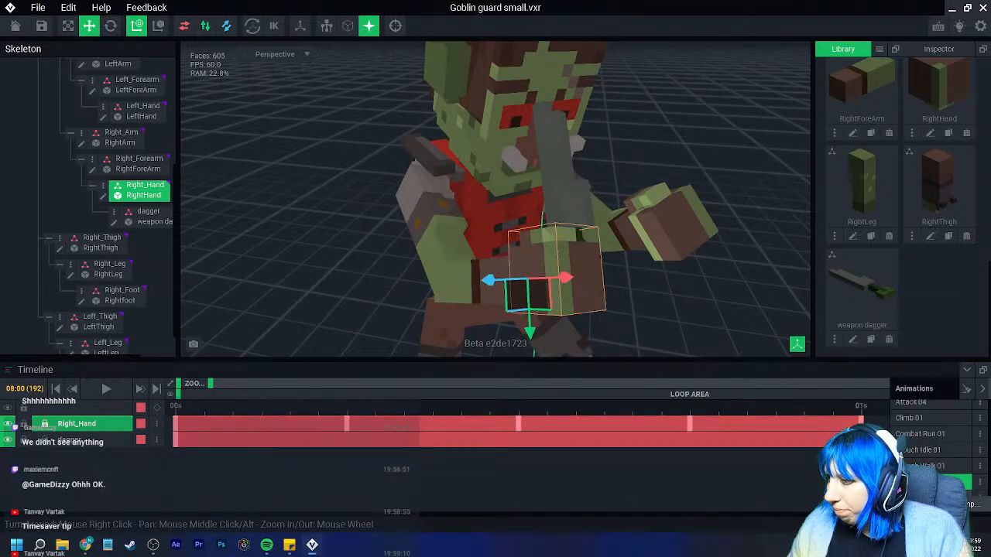
Paste the dagger keyframe at the right hand's last keyframe in Dance 02 and Death 01
scroll(902, 464, down, 2)
click(902, 460)
right_click(856, 439)
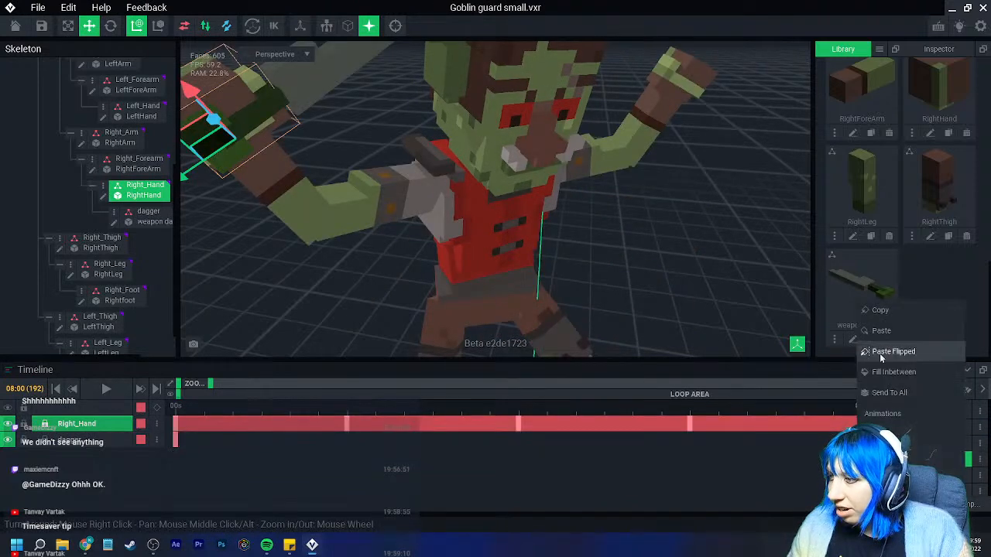
click(881, 331)
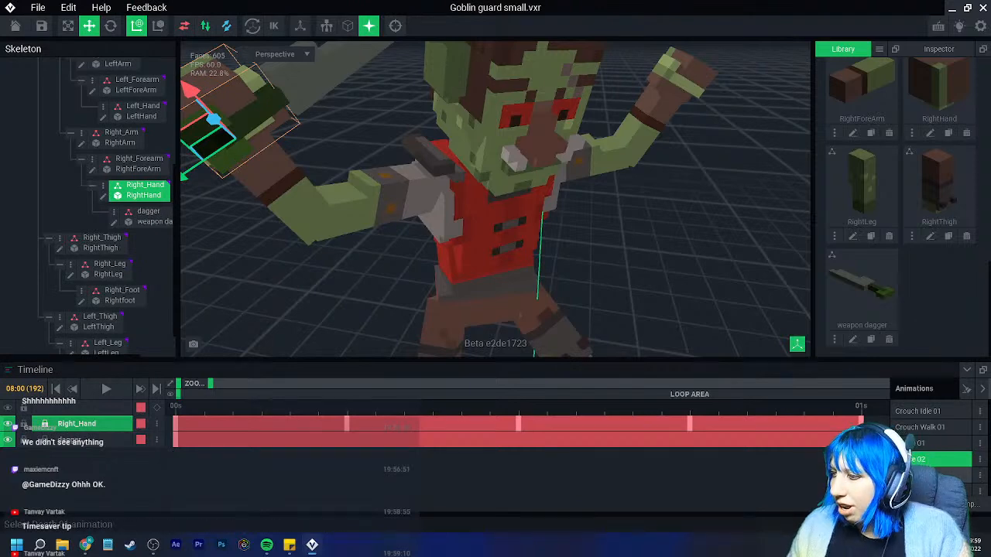
click(902, 475)
right_click(856, 440)
click(882, 332)
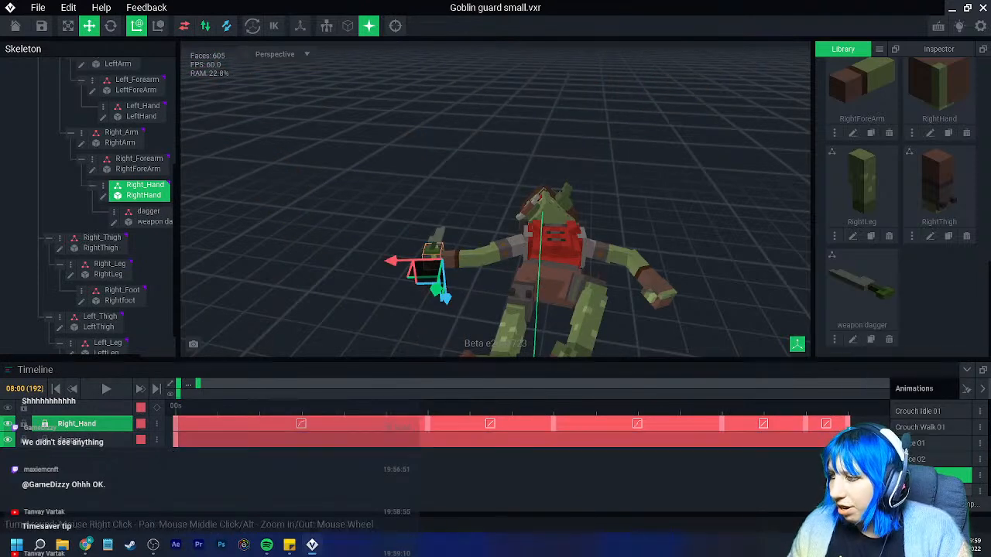
Extend the dagger's keyframes to the end of Death Pose 01 and Dodge 01 by pasting the copied keyframe
click(915, 504)
click(579, 227)
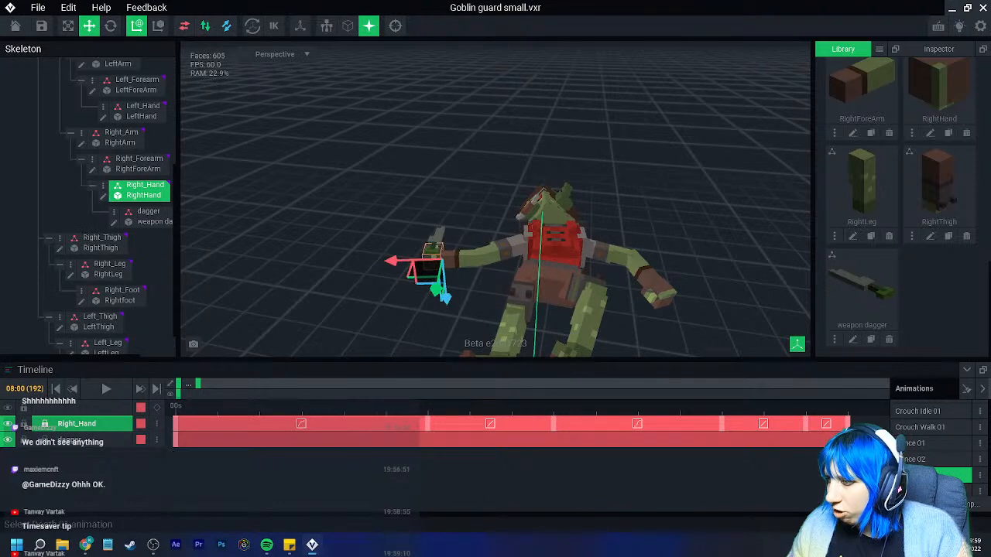
click(910, 491)
right_click(442, 447)
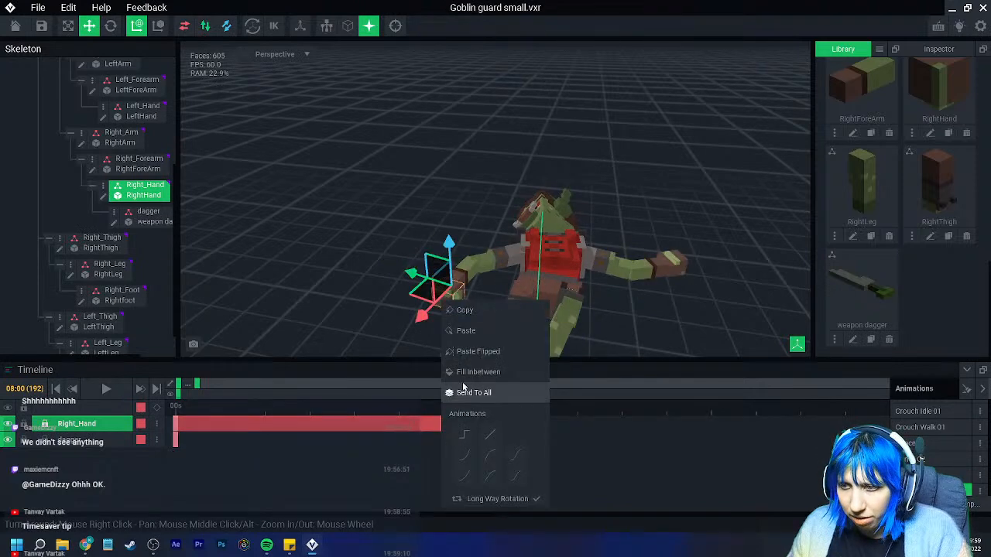
click(464, 332)
scroll(929, 449, down, 2)
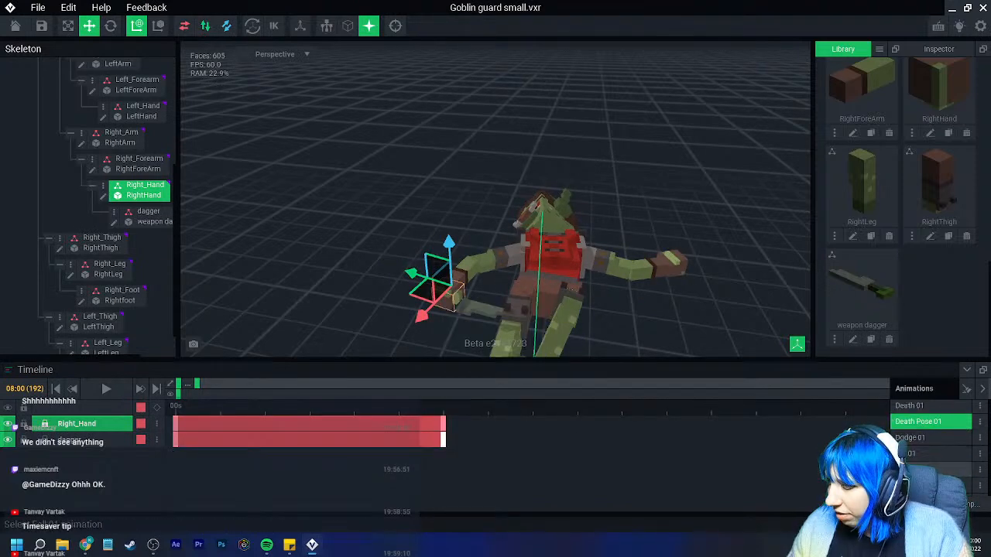
click(925, 439)
right_click(861, 439)
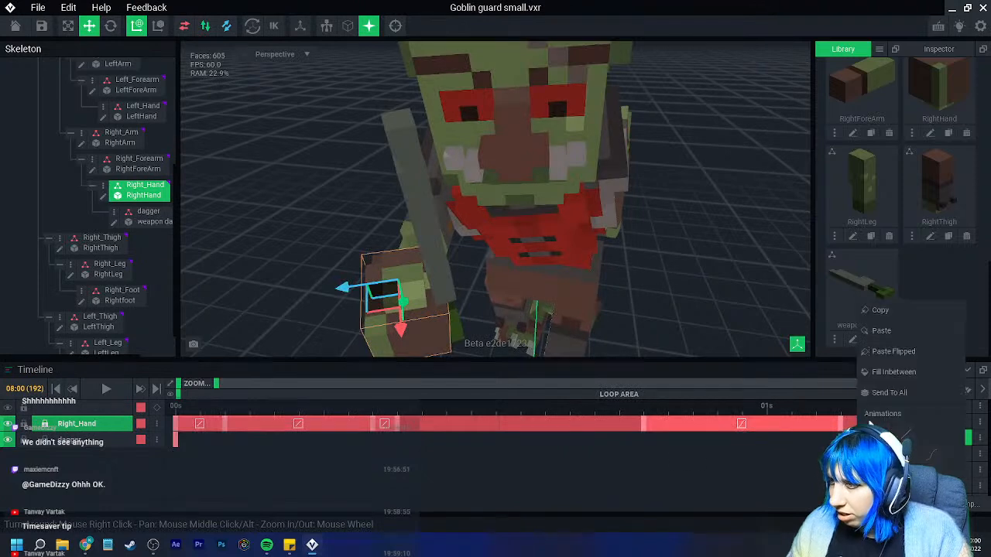
click(885, 328)
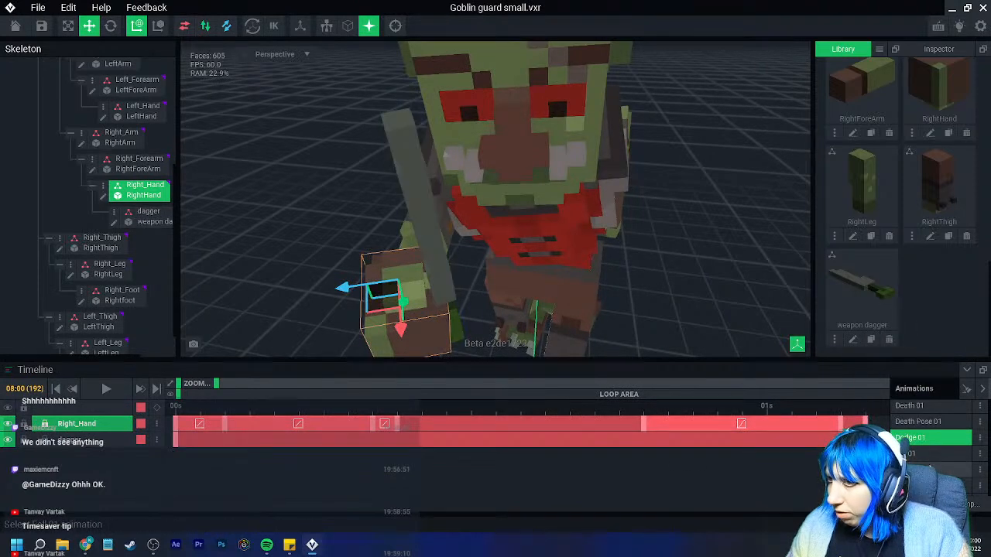
Paste the dagger keyframe at the right hand's last keyframe in Eat 01 and Fall 01
click(931, 454)
right_click(861, 438)
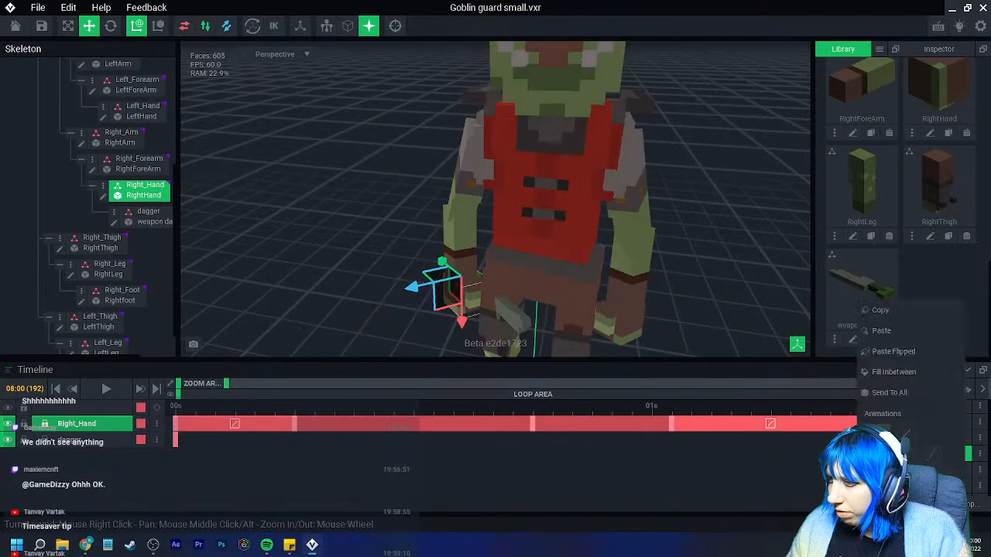
click(883, 328)
click(931, 470)
right_click(861, 438)
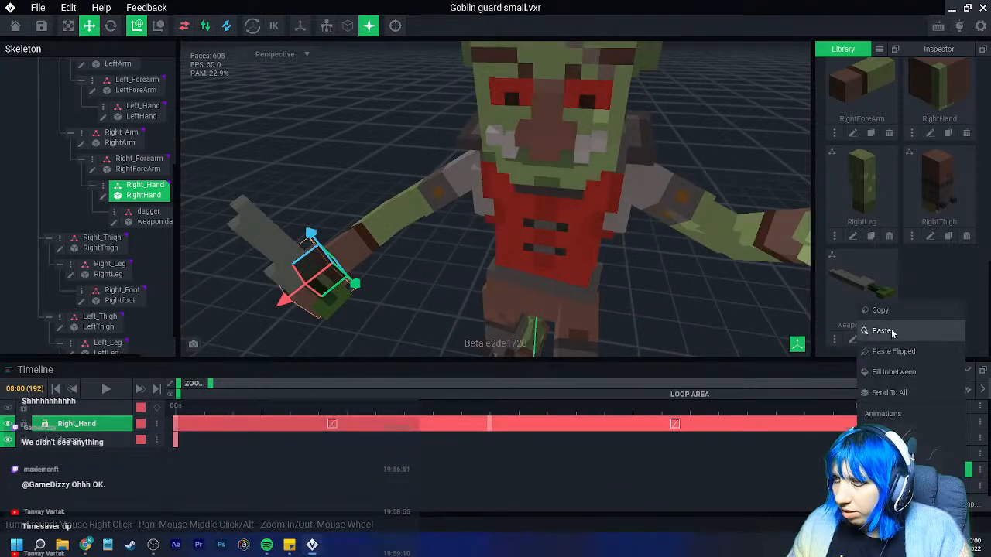
click(883, 330)
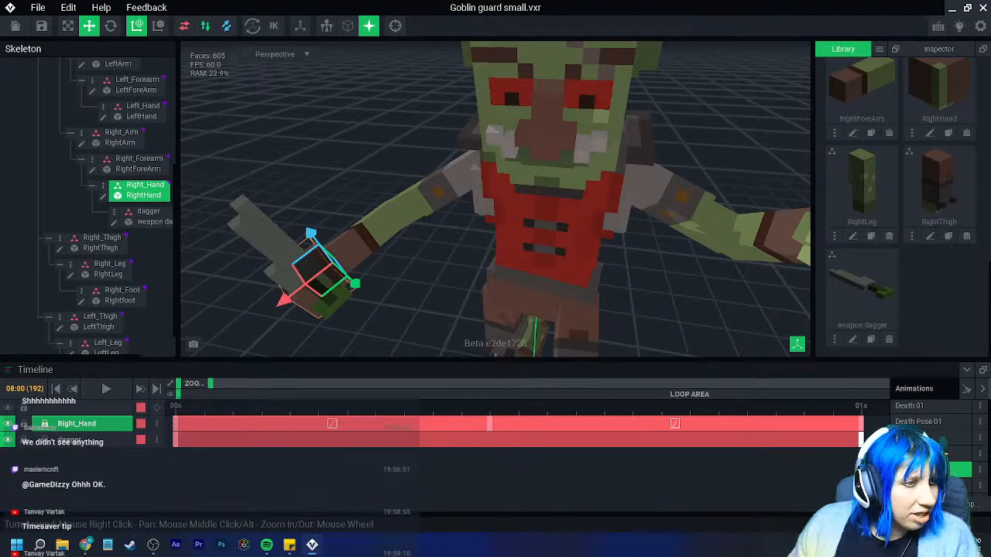
Paste the dagger keyframe at the end of the right hand's keyframes in Flee 01 and Get Hit 01
click(931, 485)
right_click(854, 439)
click(883, 352)
click(931, 471)
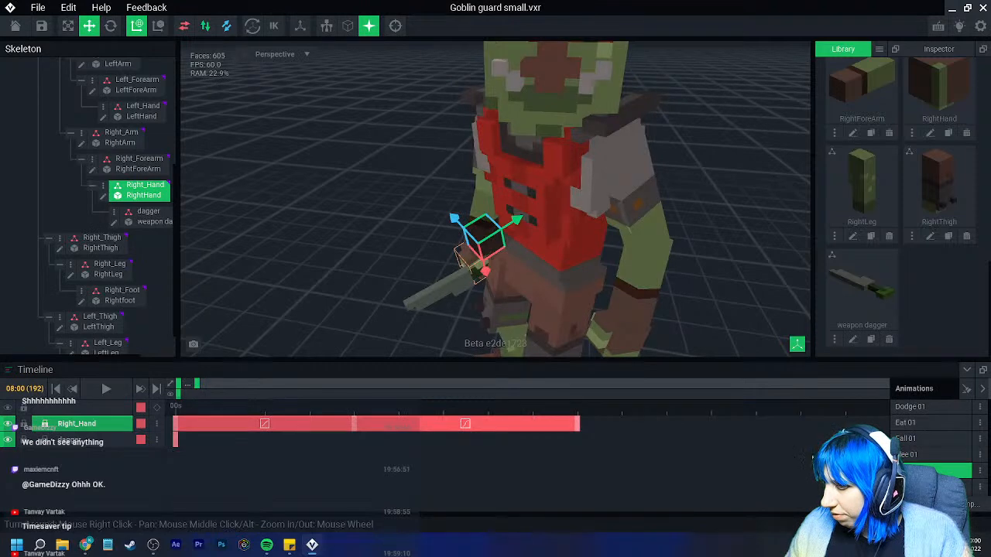
right_click(575, 442)
click(624, 348)
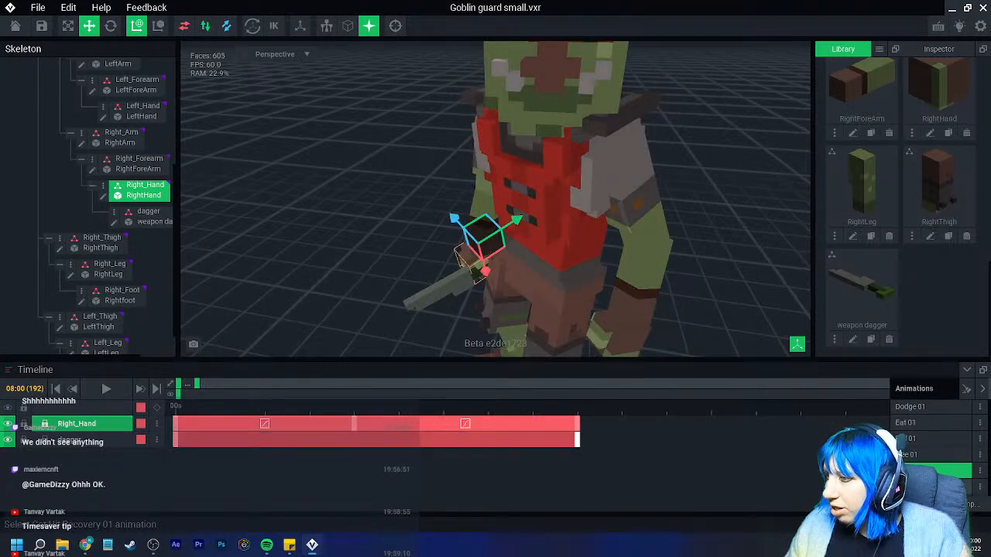
Paste the dagger keyframe at the right hand's last keyframe in Get Hit Recovery 01 and Get Hit Strong 01
click(931, 486)
right_click(847, 439)
click(889, 338)
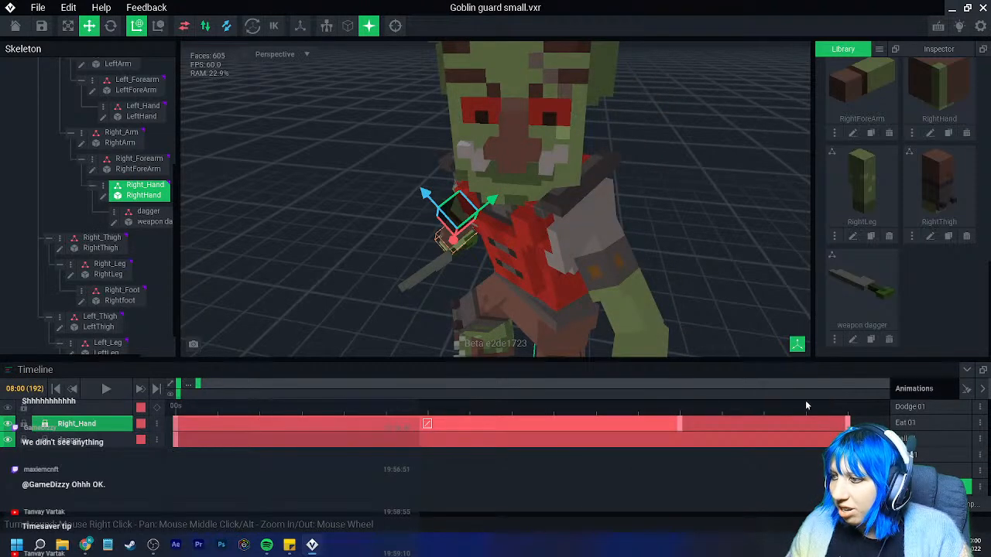
right_drag(535, 256, 619, 310)
scroll(930, 464, down, 1)
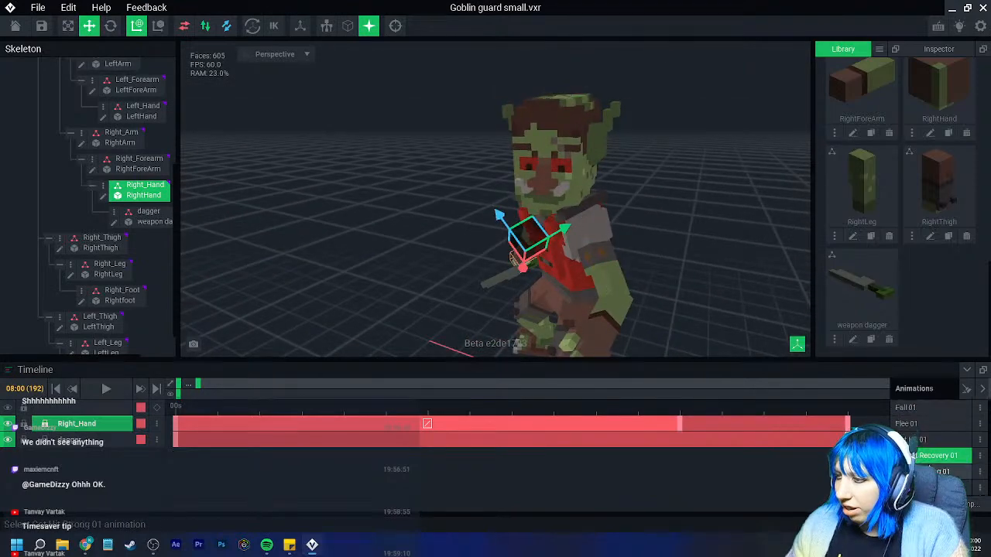
click(925, 456)
right_click(854, 440)
click(889, 336)
Paste the dagger keyframe at the end of the right hand's keyframes in Heavy Attack 01
click(925, 472)
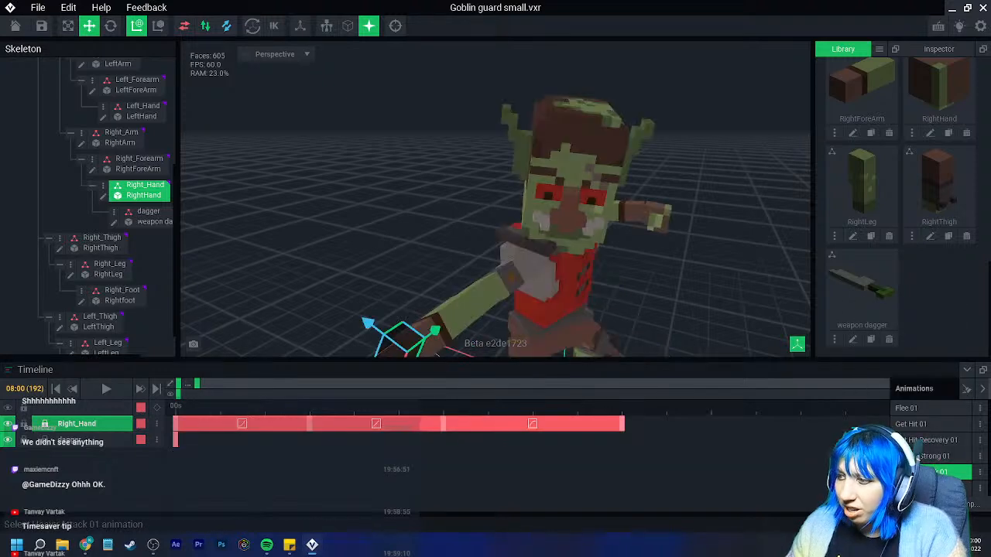
right_click(622, 438)
click(655, 331)
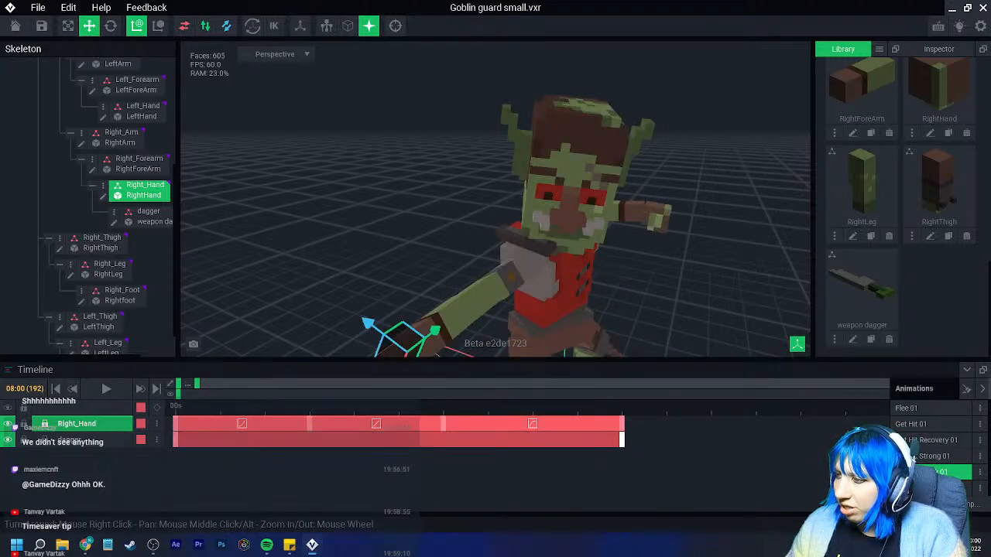
Paste the dagger keyframe at the right hand's last keyframe in Heavy Attack 02 and the first Heavy Attack Anti... animation
click(925, 489)
right_click(623, 440)
click(655, 330)
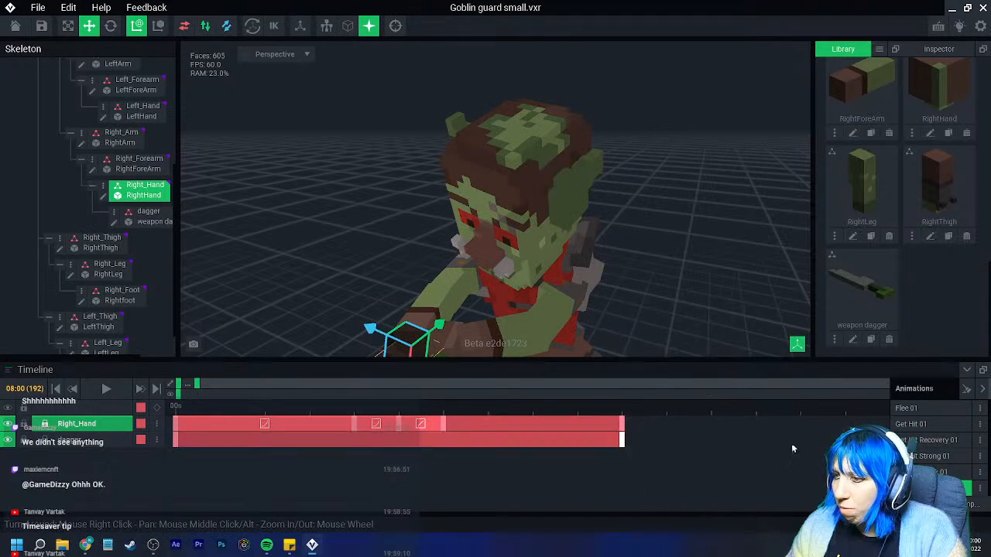
scroll(929, 457, down, 2)
click(930, 456)
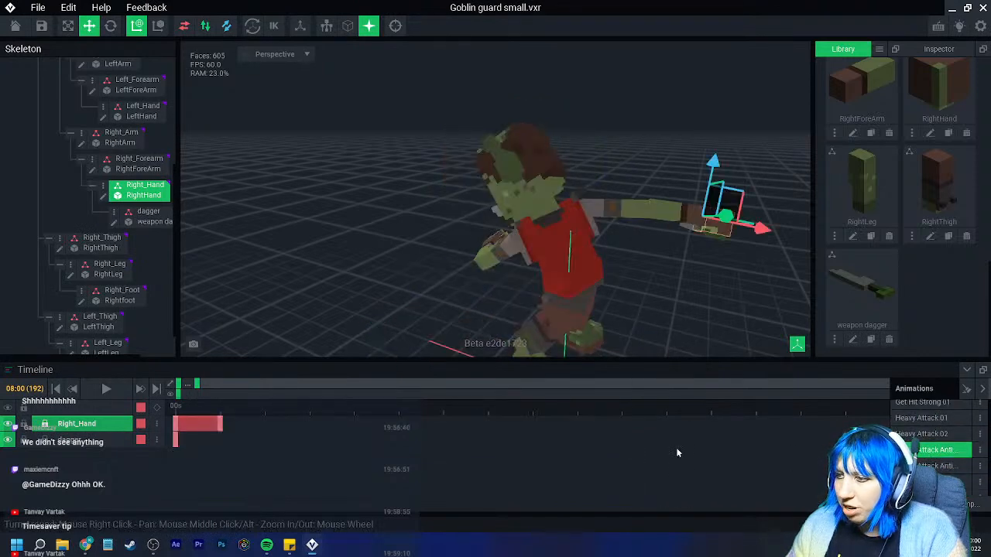
right_click(220, 436)
click(249, 341)
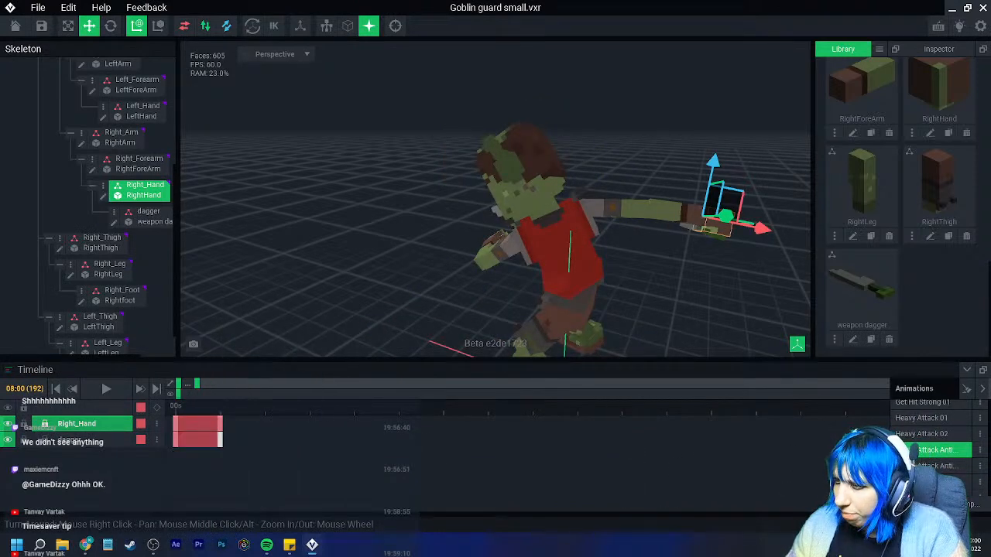
Paste the dagger keyframe at the right hand's last keyframe in the second Heavy Attack Anti... animation and Heavy Attack Holding 01
click(941, 465)
right_click(666, 441)
click(711, 333)
click(941, 481)
right_click(444, 441)
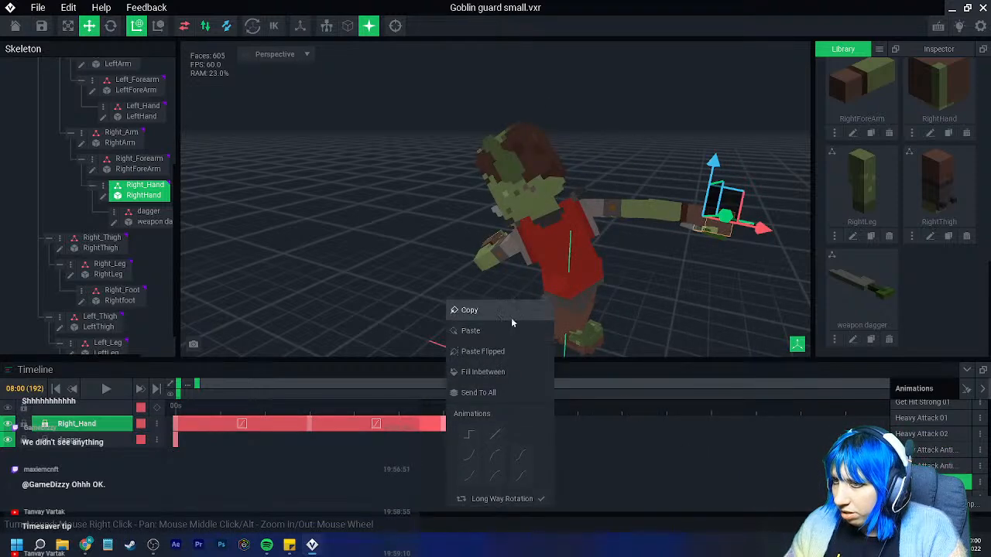
click(515, 320)
Paste the dagger keyframe at the right hand's last keyframe in Heavy Attack Holding 02 and Heavy Charged Attack 01
scroll(933, 464, down, 1)
click(933, 450)
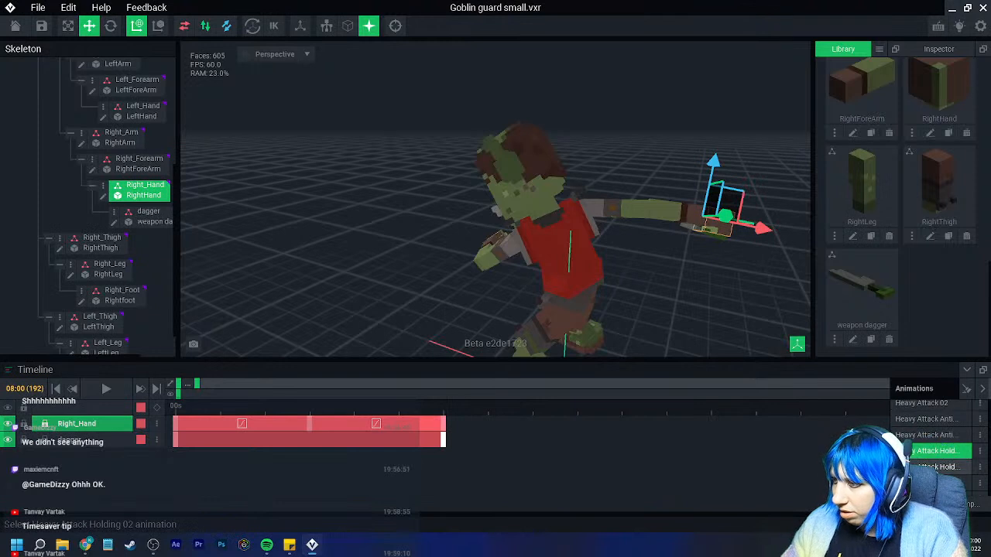
click(941, 467)
right_click(444, 442)
click(488, 325)
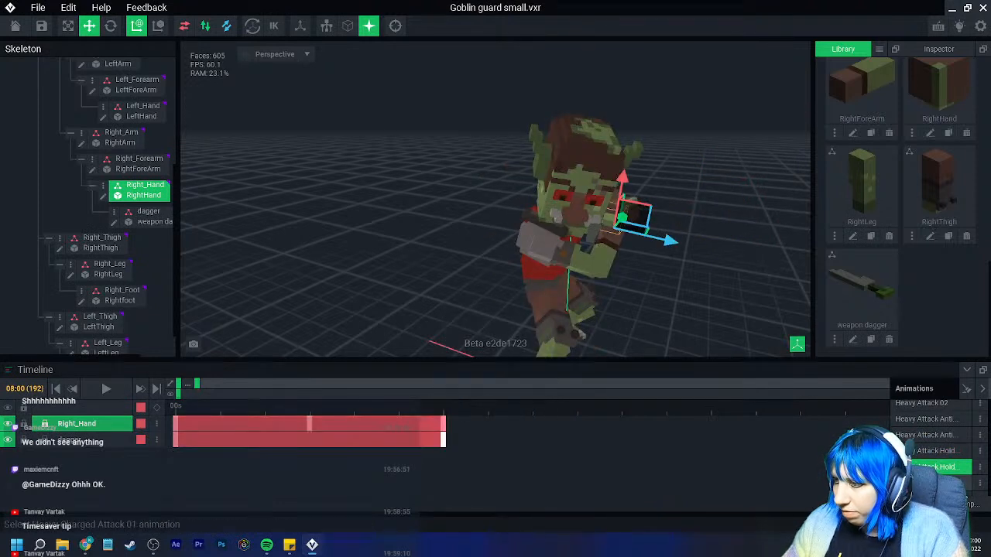
click(940, 483)
right_click(857, 440)
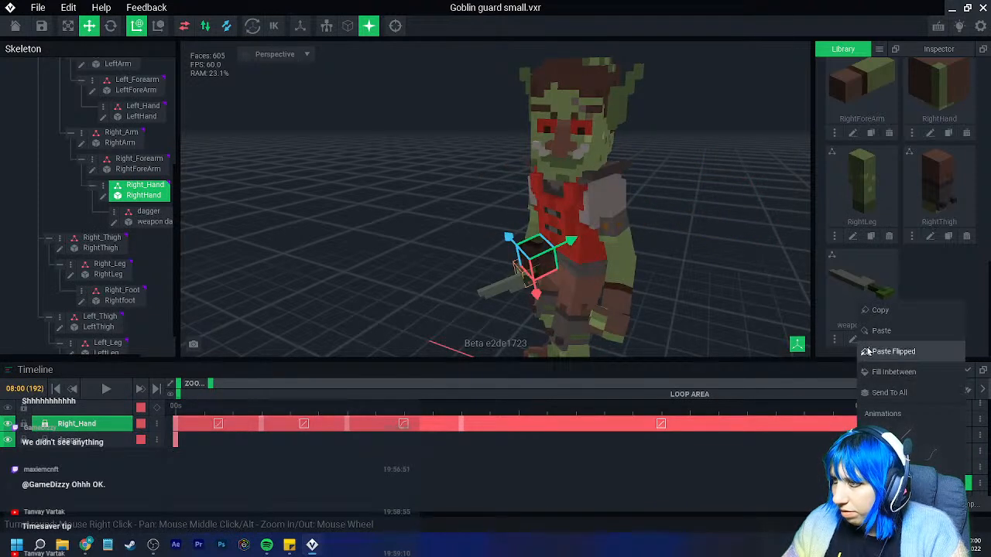
click(884, 330)
Paste the dagger keyframe at the end of the right hand's keyframes in Idle 01
scroll(940, 464, down, 1)
click(941, 476)
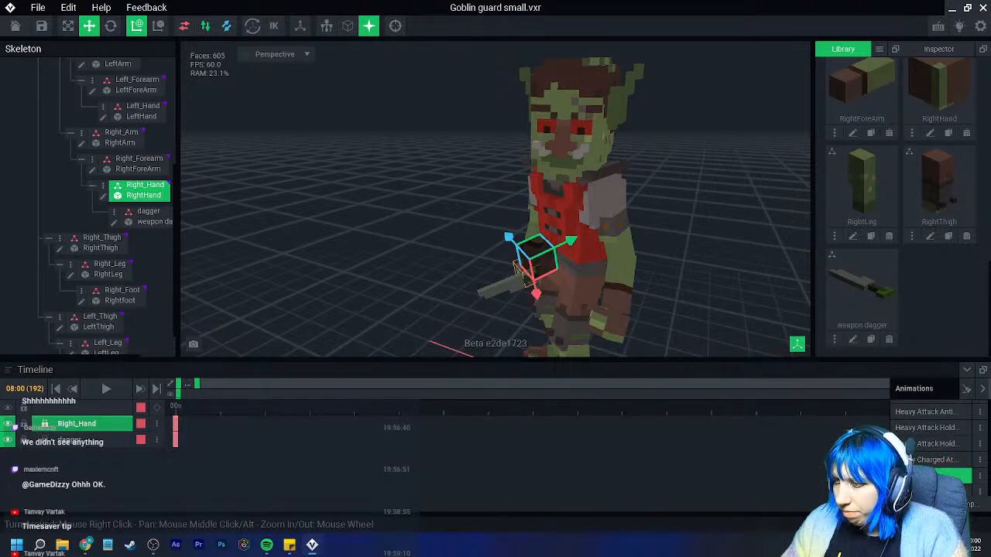
click(940, 492)
right_click(856, 441)
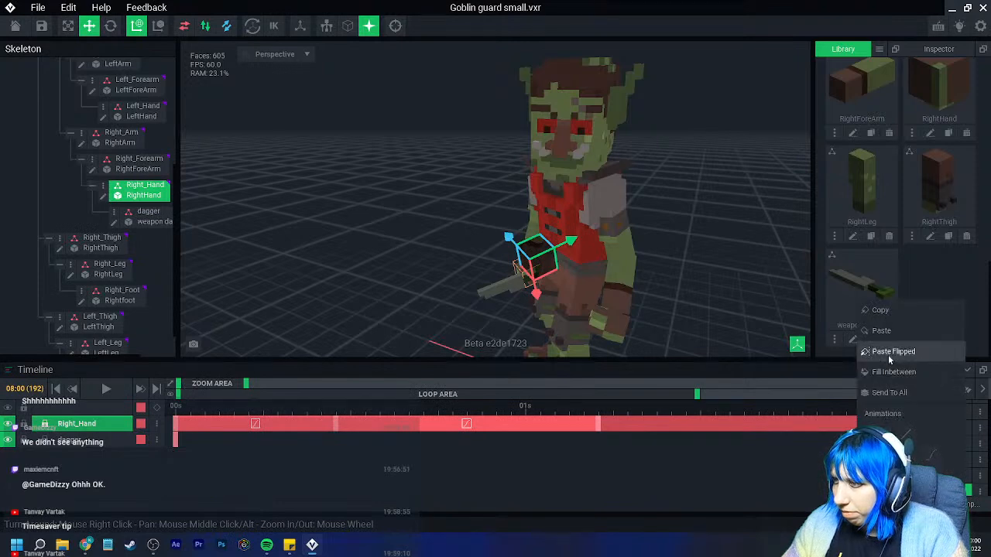
click(884, 330)
Delete the unnumbered Idle animation from the animation list
scroll(925, 463, down, 2)
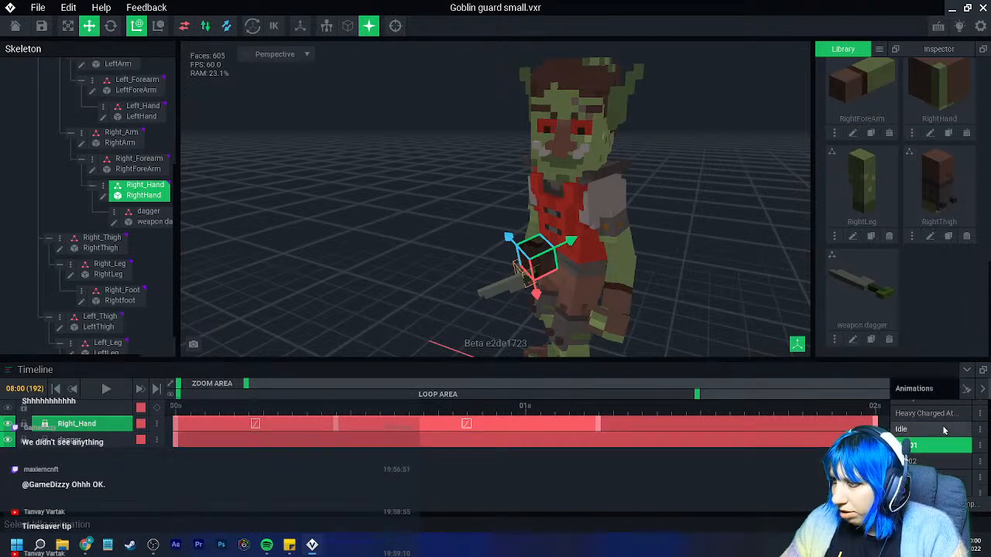
click(943, 430)
key(Delete)
click(461, 199)
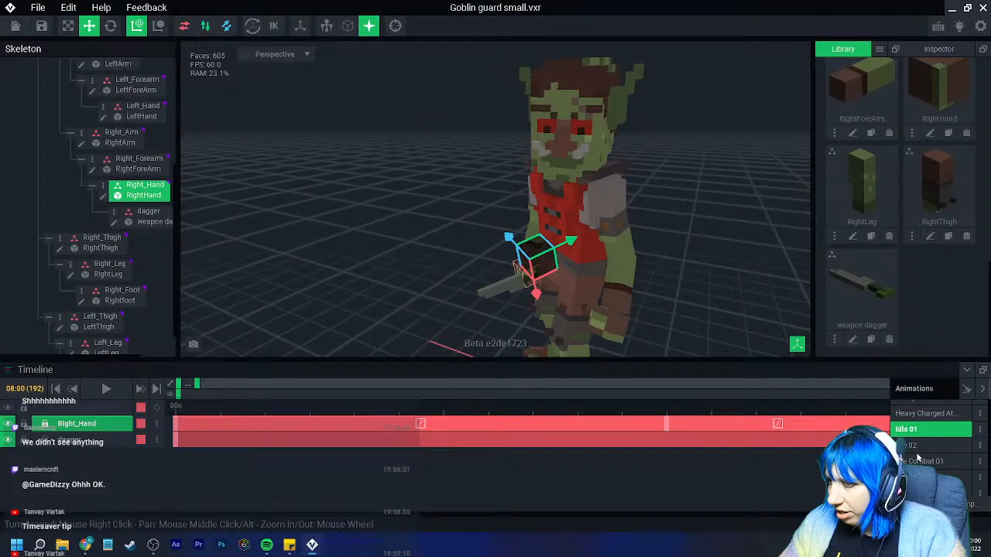
Paste the dagger keyframe in Idle 02 at the right hand's last keyframe, just past the 10-second mark
click(917, 447)
click(775, 407)
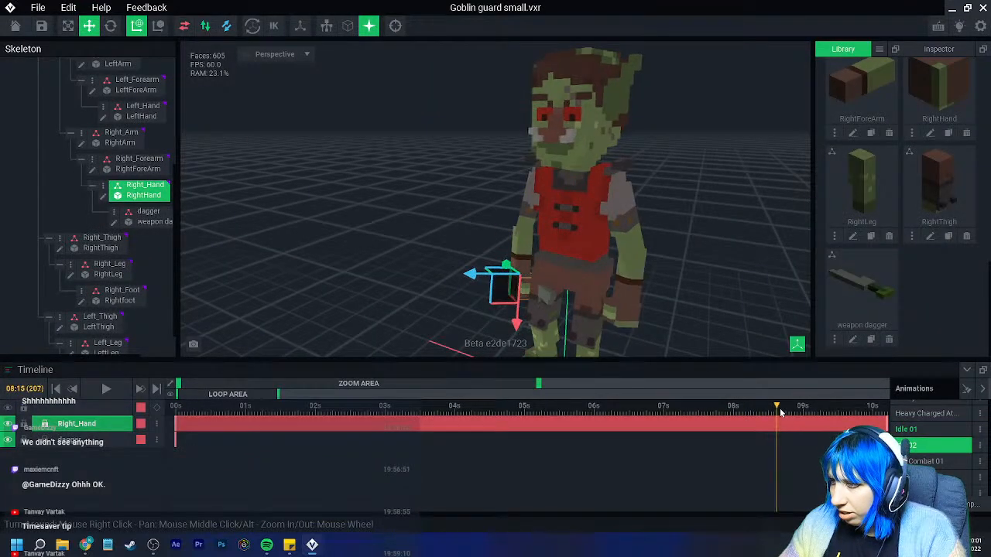
drag(776, 411, 883, 418)
drag(360, 385, 401, 387)
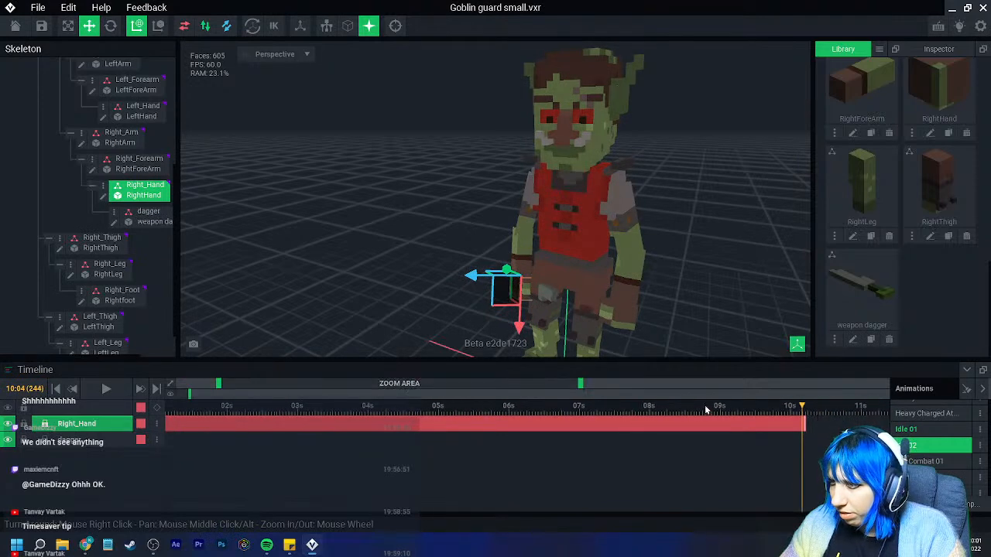
right_click(812, 430)
click(833, 333)
Paste the dagger keyframe at the right hand's last keyframe in Idle Combat 01 and Interact 01
click(933, 462)
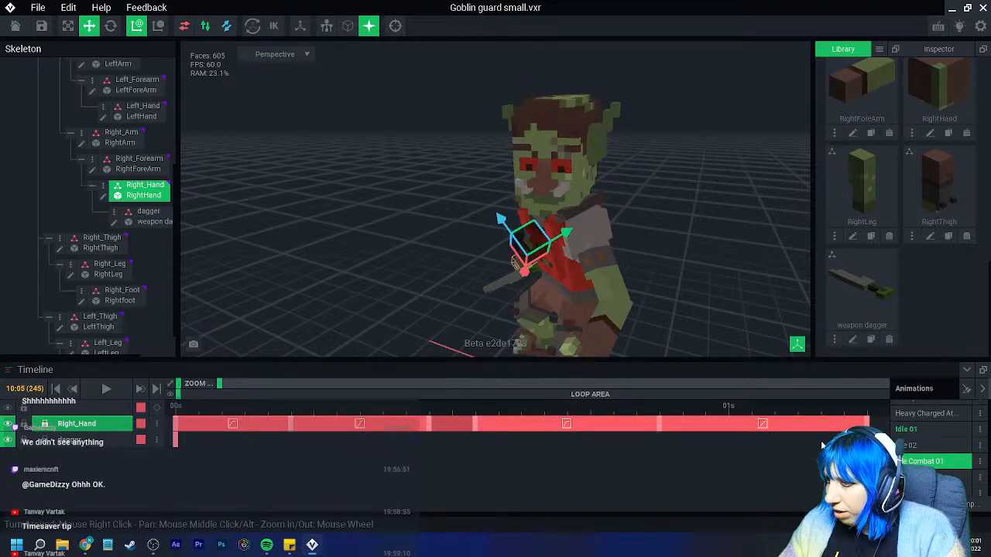
right_click(856, 439)
click(887, 334)
scroll(939, 460, down, 1)
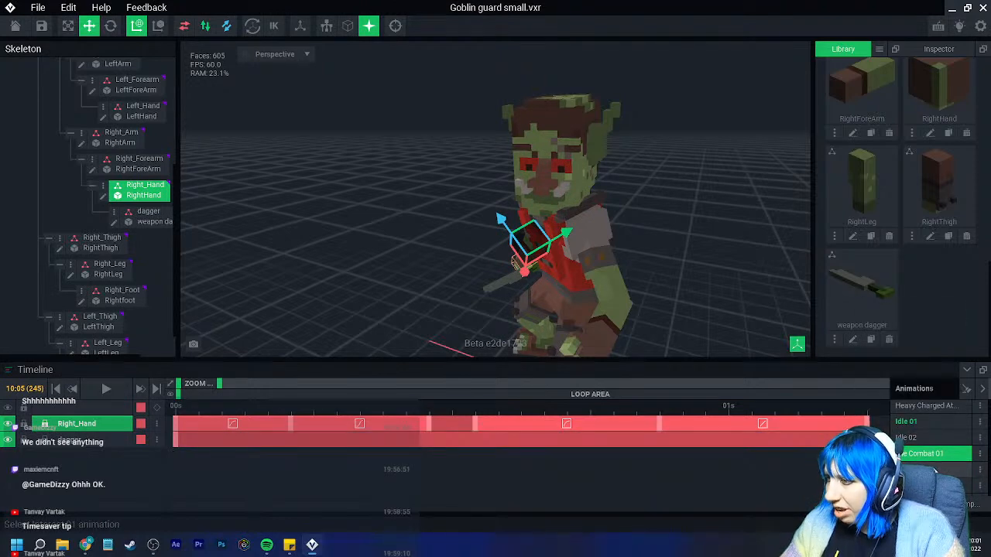
click(939, 470)
right_click(857, 439)
click(885, 332)
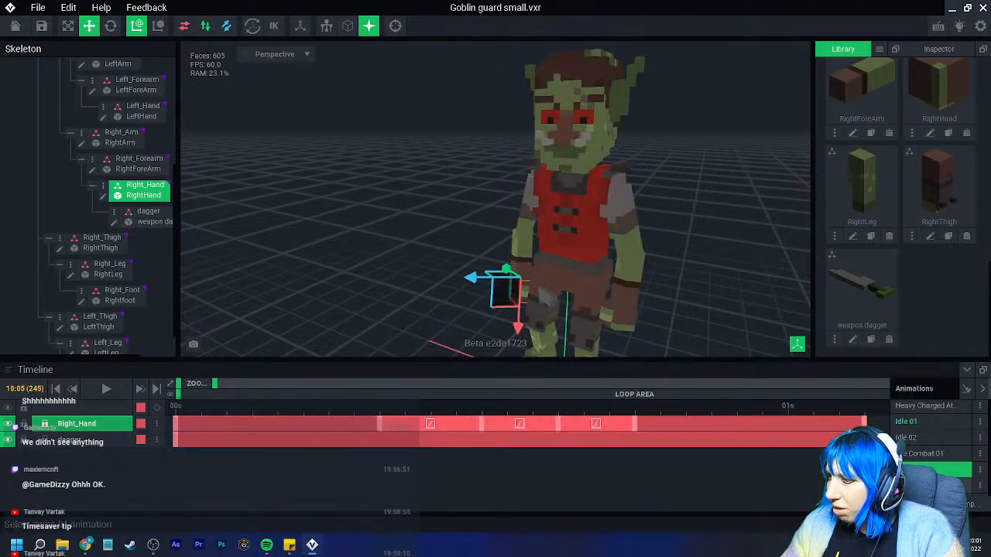
Paste the dagger keyframe at the right hand's last keyframe in Jump 01 and Land 01
click(939, 485)
right_click(854, 439)
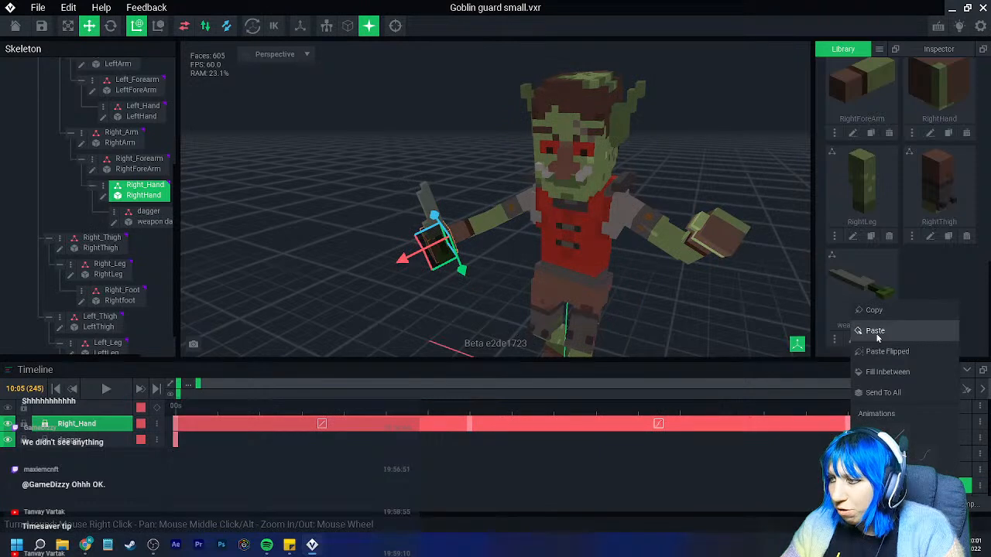
click(878, 333)
scroll(939, 477, down, 2)
click(939, 463)
right_click(755, 445)
click(787, 336)
Paste the dagger keyframe at the right hand's last keyframe in Parry 01 and Parry Get Hit 01
right_click(855, 441)
click(887, 342)
click(939, 493)
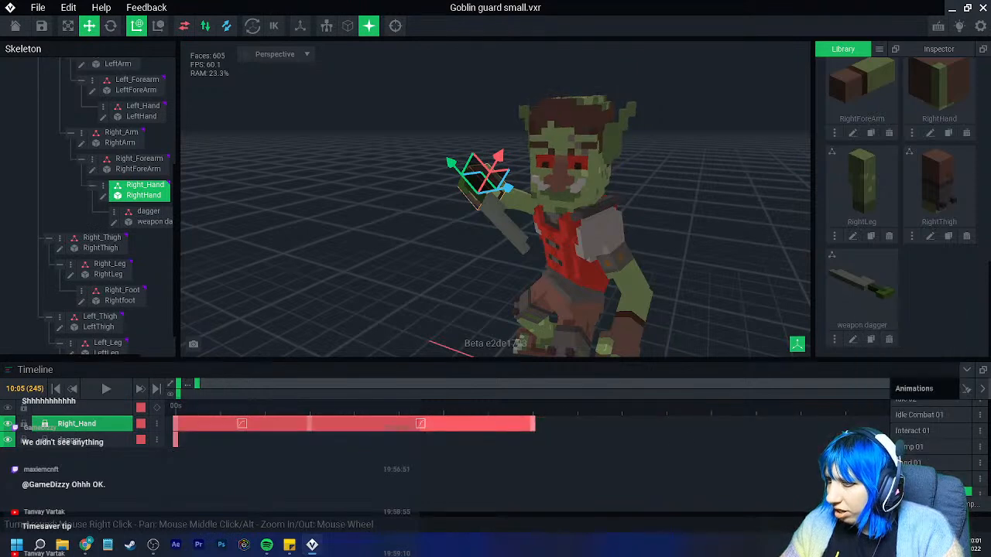
right_click(535, 447)
click(577, 337)
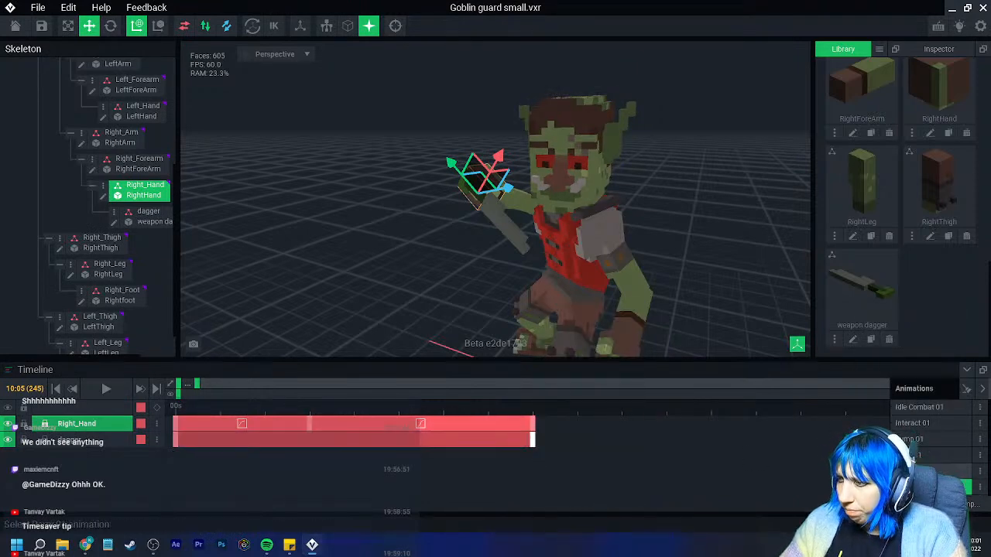
Paste the dagger keyframe at the right hand's last keyframe in Parry Shield 01 and Run 01
click(933, 457)
right_click(857, 442)
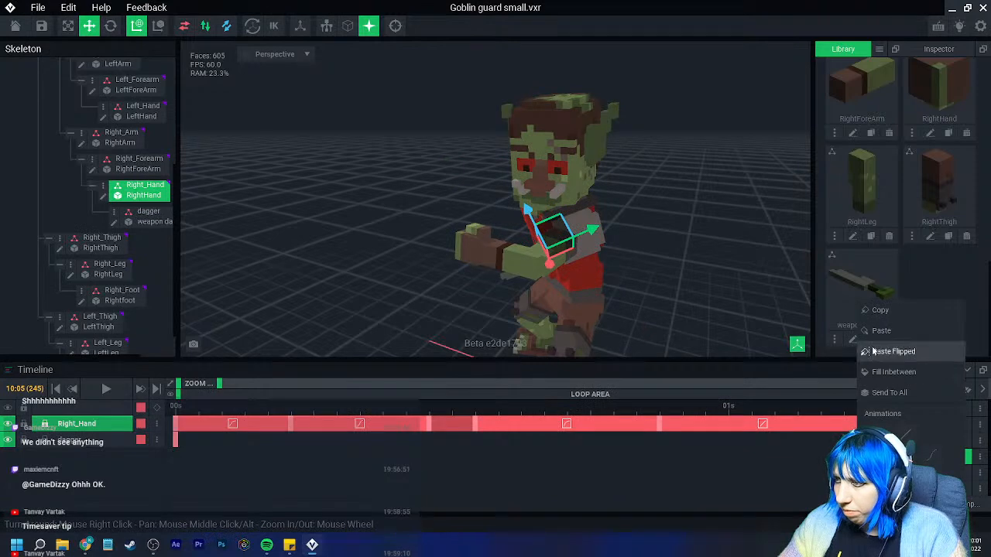
click(882, 335)
scroll(937, 463, down, 1)
click(939, 451)
right_click(804, 445)
click(822, 335)
Paste the dagger keyframe at the right hand's last keyframe in Salute 01 and Sprint 01
click(898, 466)
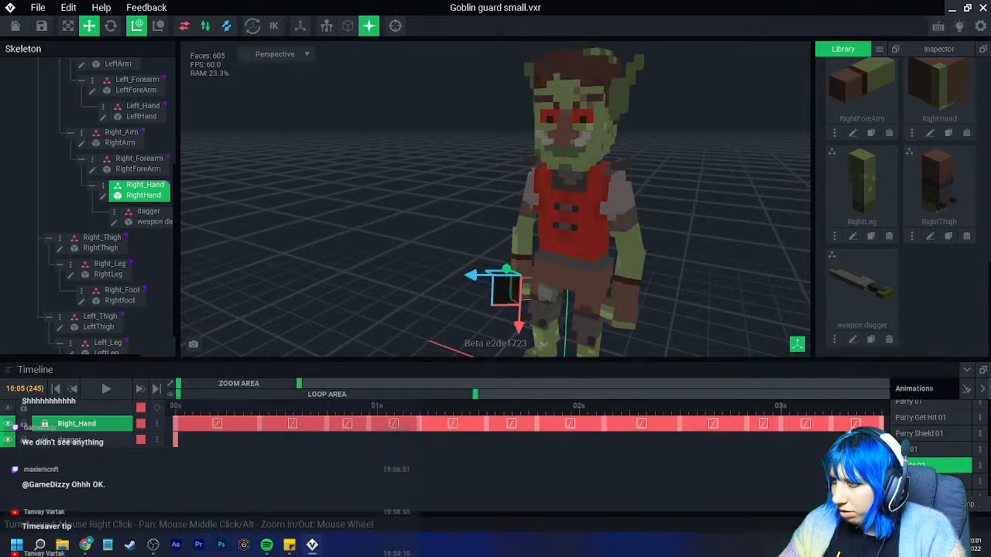
right_click(858, 442)
click(883, 333)
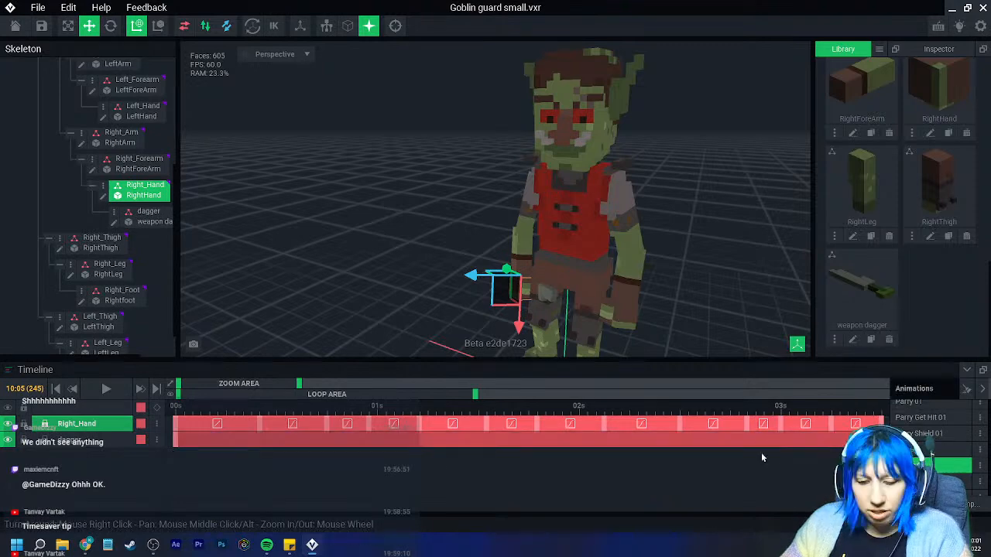
drag(299, 384, 309, 384)
click(907, 481)
right_click(714, 442)
click(745, 333)
Paste the dagger keyframe at the right hand's last keyframe in the T and Talk 01 animations
scroll(908, 466, down, 1)
click(907, 466)
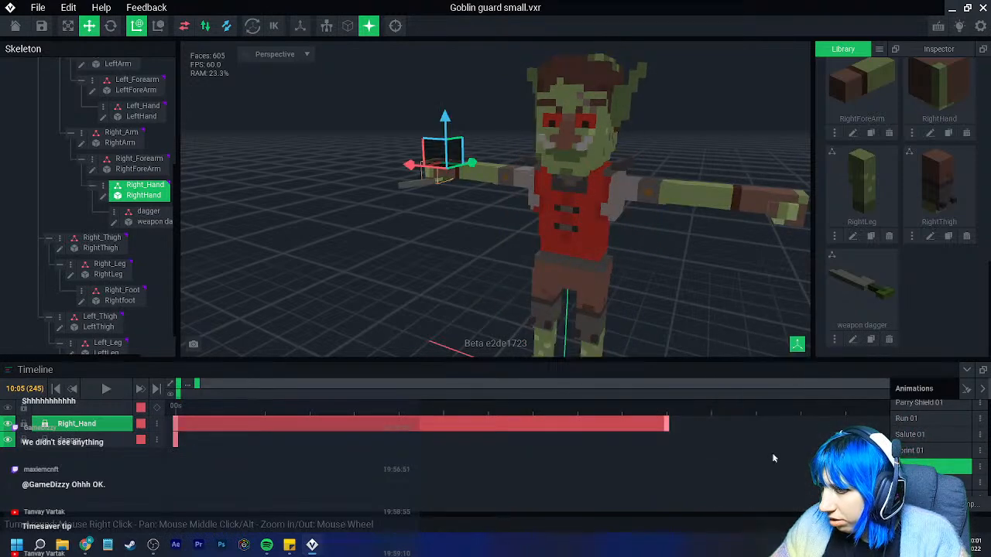
right_click(665, 446)
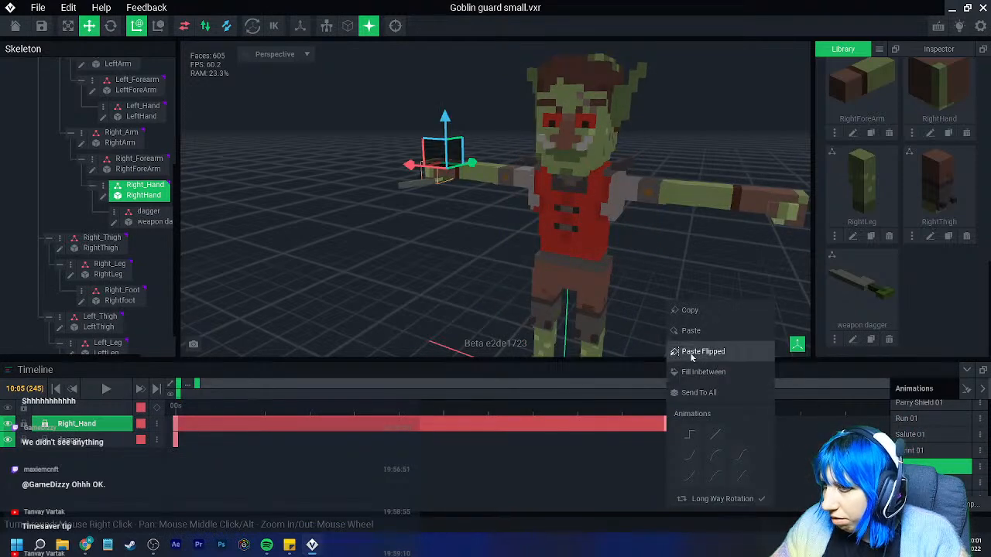
click(703, 340)
scroll(913, 456, down, 1)
click(903, 465)
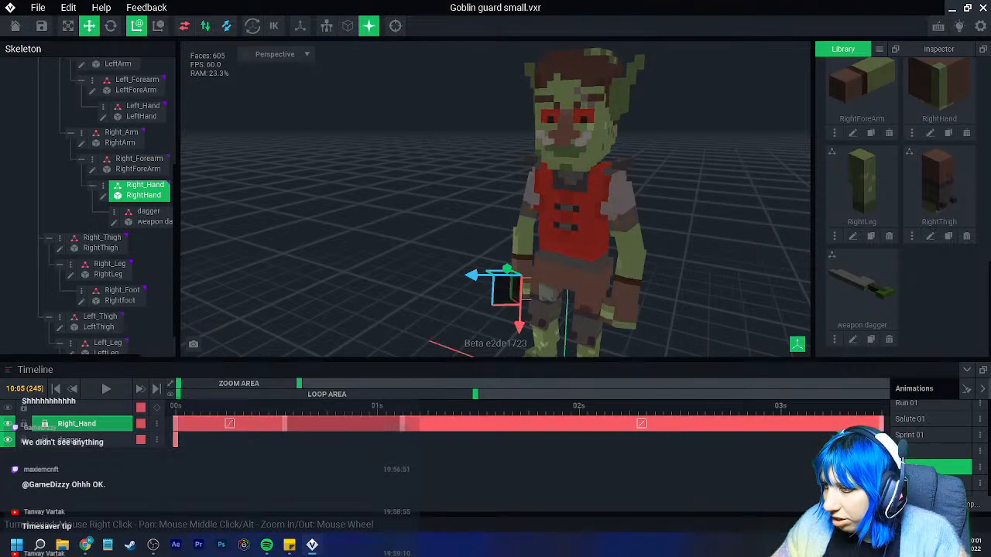
right_click(856, 443)
click(897, 335)
Paste the dagger keyframe at the end of the right hand's keyframes in Taunt 01 and Taunt 02
click(909, 483)
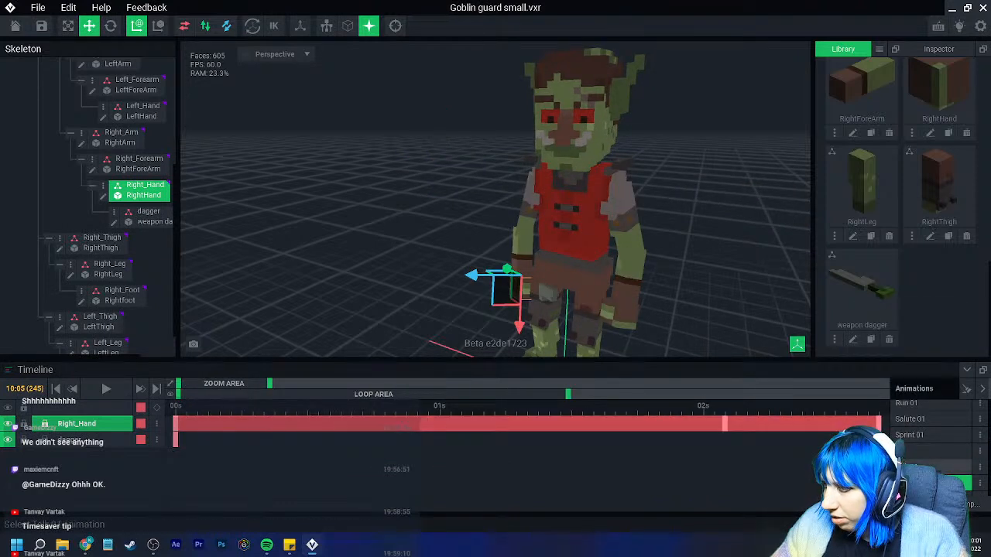
right_click(856, 442)
click(896, 333)
scroll(909, 464, down, 1)
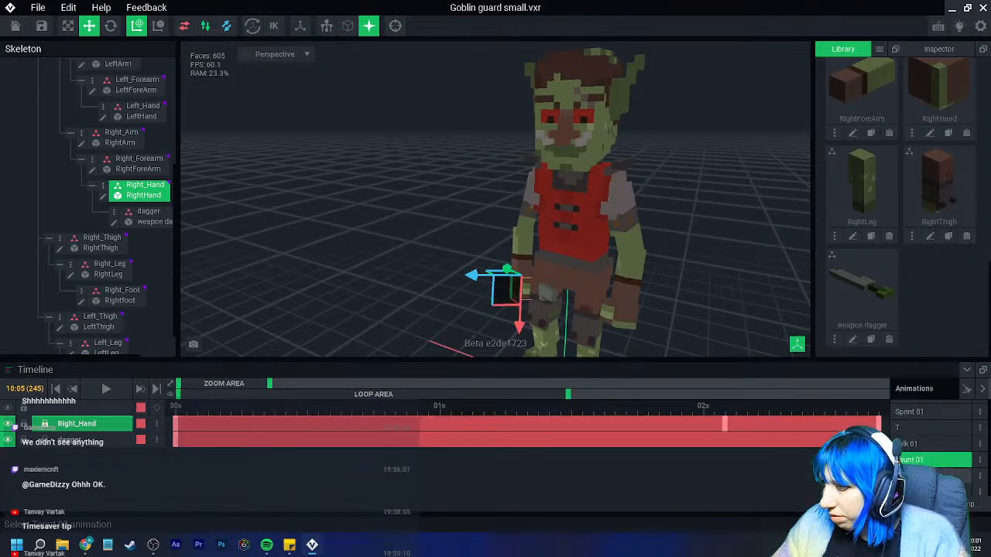
click(909, 476)
right_click(857, 441)
click(890, 348)
Delete the Taunt 03 animation and the animation listed directly after it
scroll(910, 464, down, 1)
click(936, 469)
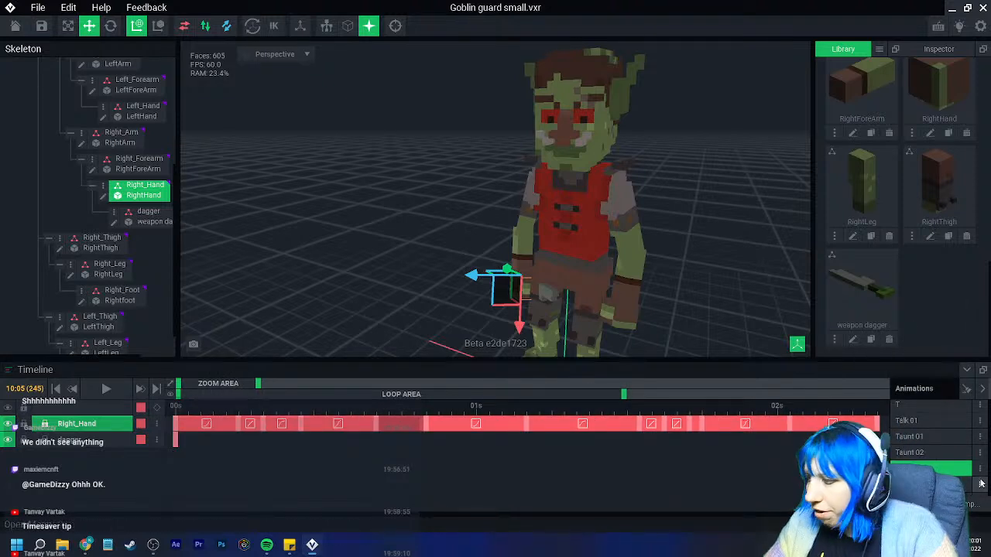
right_click(937, 469)
click(898, 462)
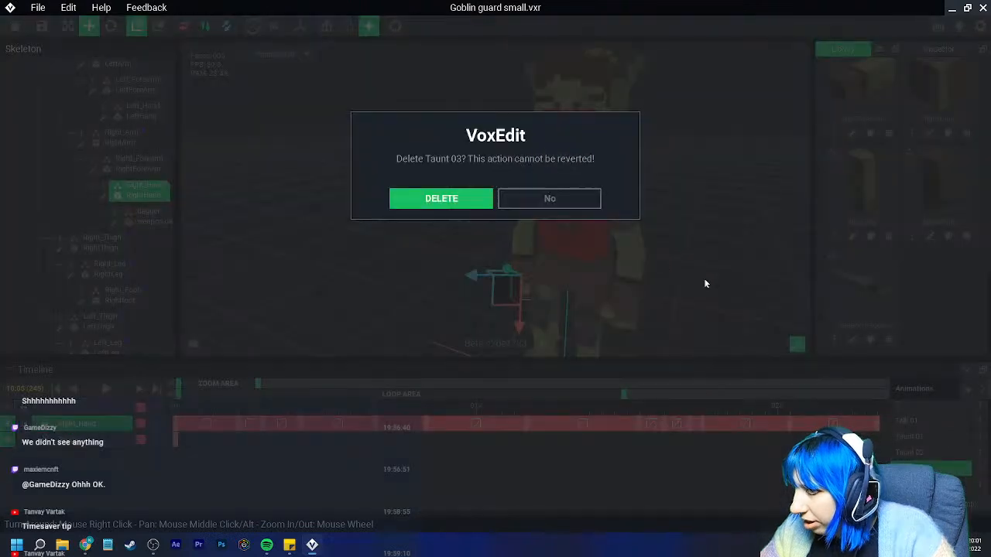
click(457, 203)
click(938, 468)
click(980, 469)
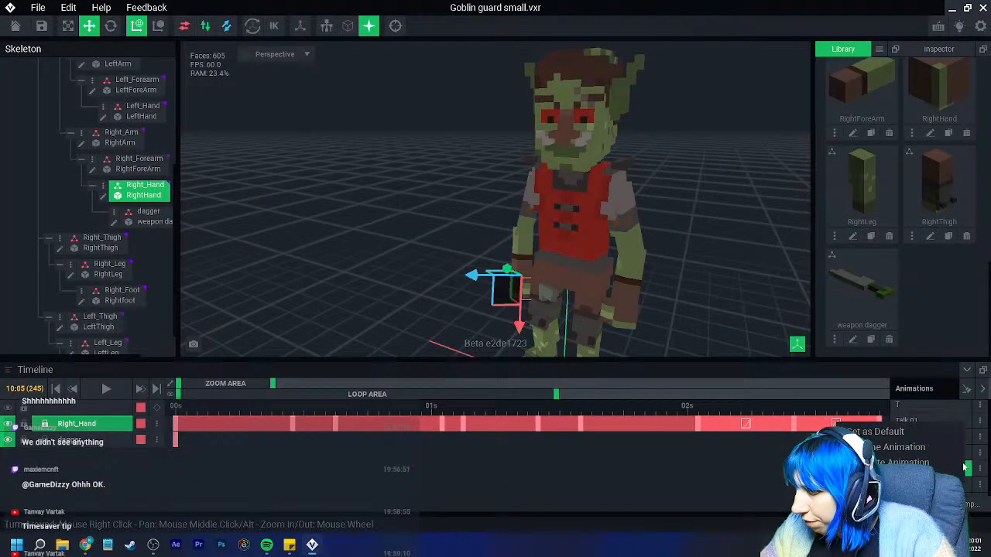
click(933, 469)
click(449, 200)
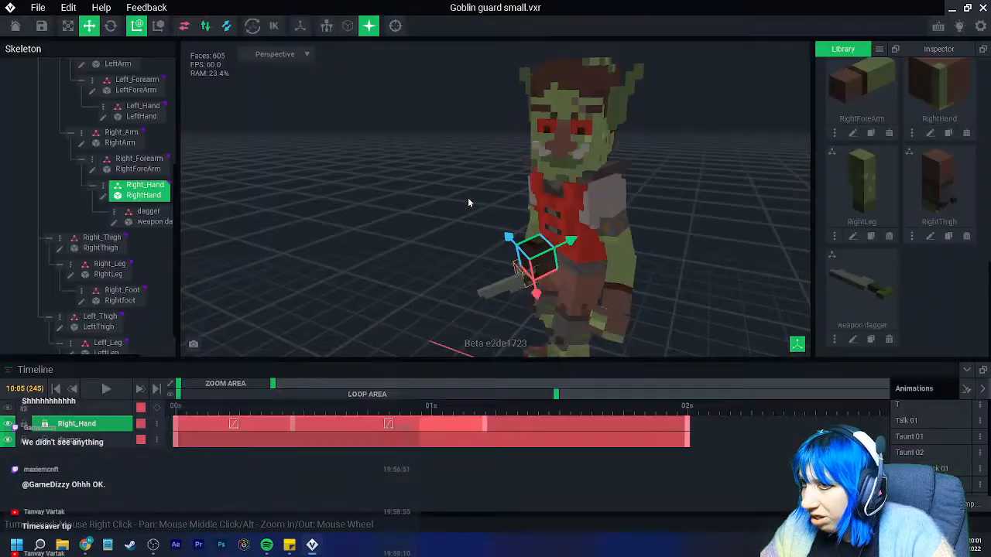
Paste the dagger keyframe at the right hand's last keyframe in Thrust Attack 01 and Thrust Recovery 01
scroll(921, 438, down, 2)
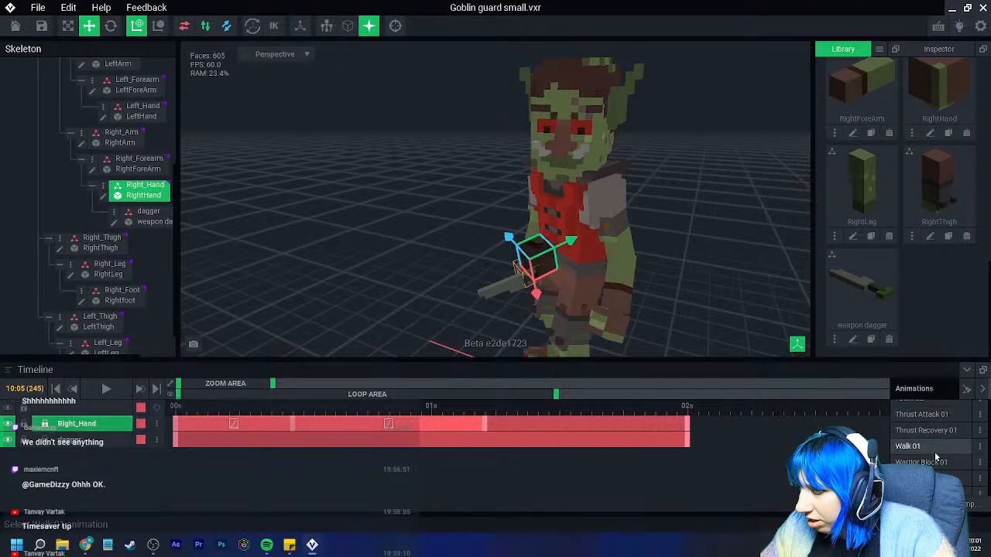
click(921, 429)
right_click(709, 440)
click(741, 332)
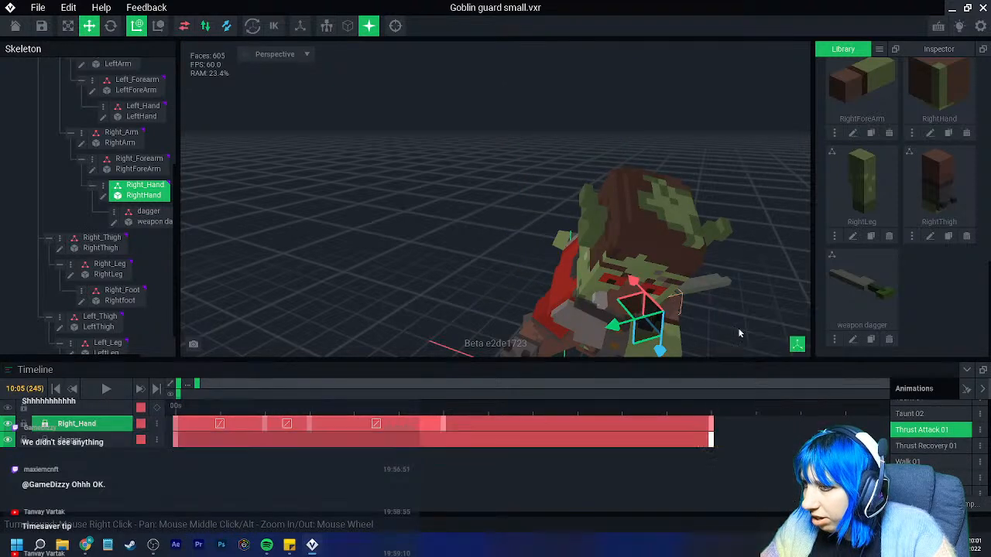
click(923, 447)
right_click(852, 424)
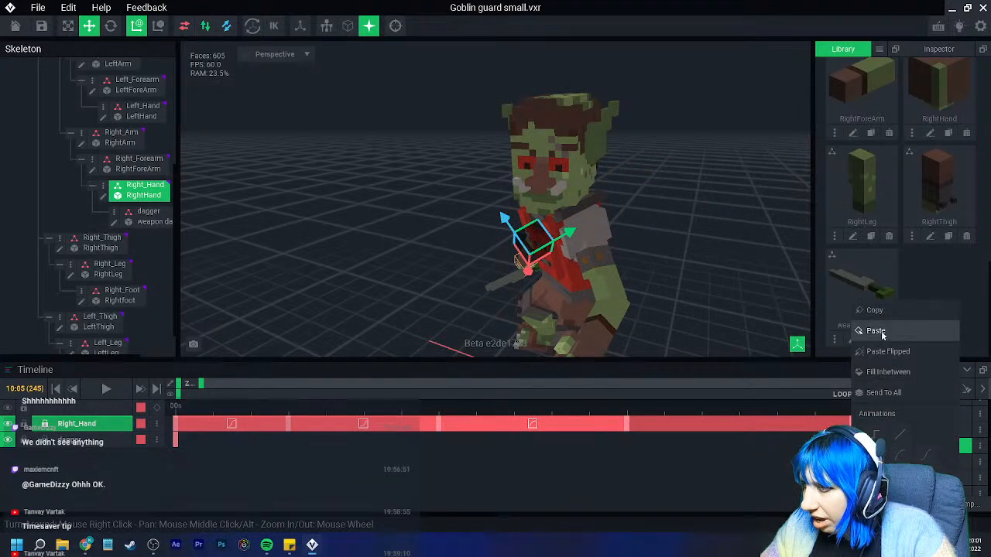
click(881, 332)
Paste the dagger keyframe at the right hand's last keyframe in Walk 01 and Warrior Block 01
click(914, 462)
right_click(859, 425)
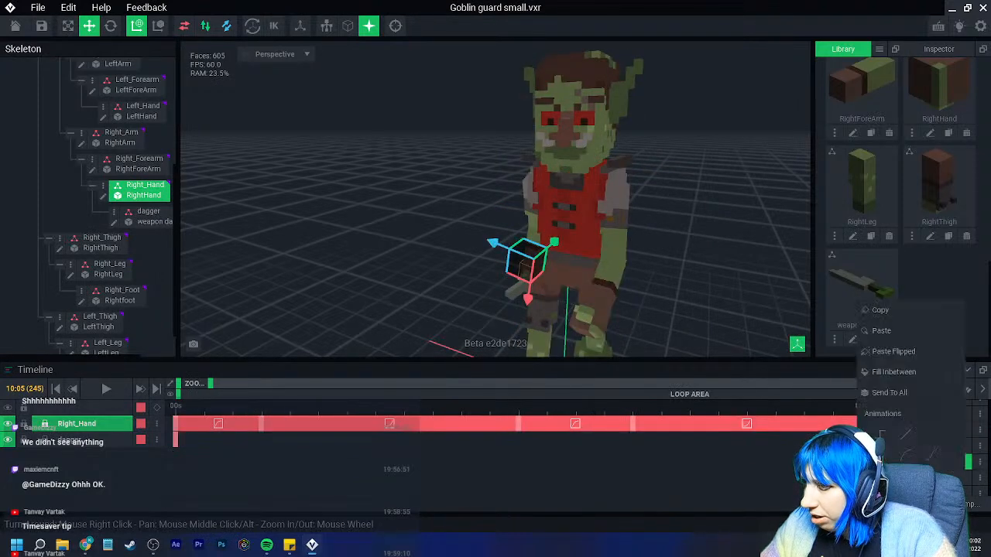
click(881, 330)
click(922, 463)
right_click(866, 424)
click(882, 331)
Paste the dagger keyframe at the right hand's last keyframe in Warrior Chase 01 and Warrior Detection 01
click(925, 478)
right_click(851, 425)
click(881, 332)
click(925, 480)
right_click(851, 424)
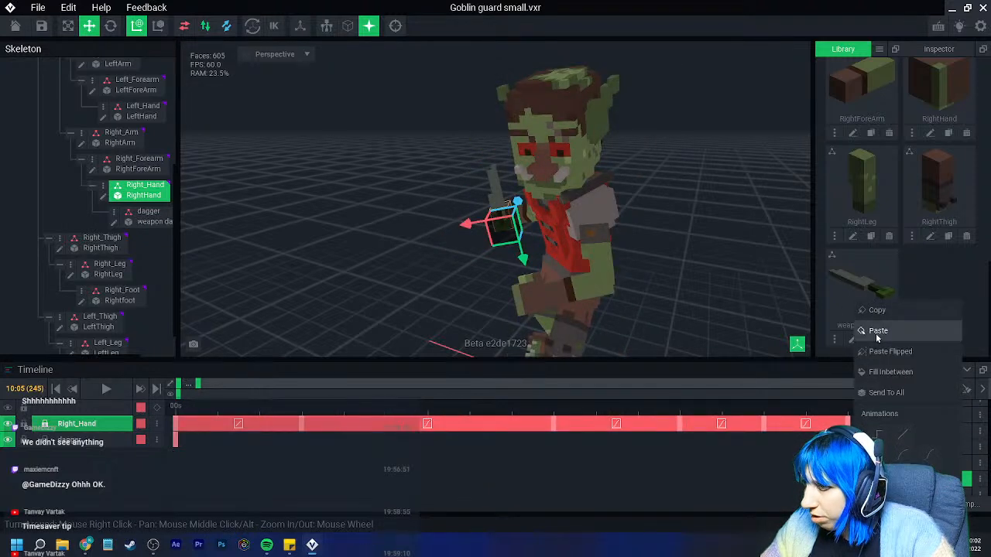
click(881, 332)
Paste the dagger keyframe at the right hand's last keyframe in the list's final three animations, starting with the Warrior Heavy Attack
click(925, 479)
right_click(851, 425)
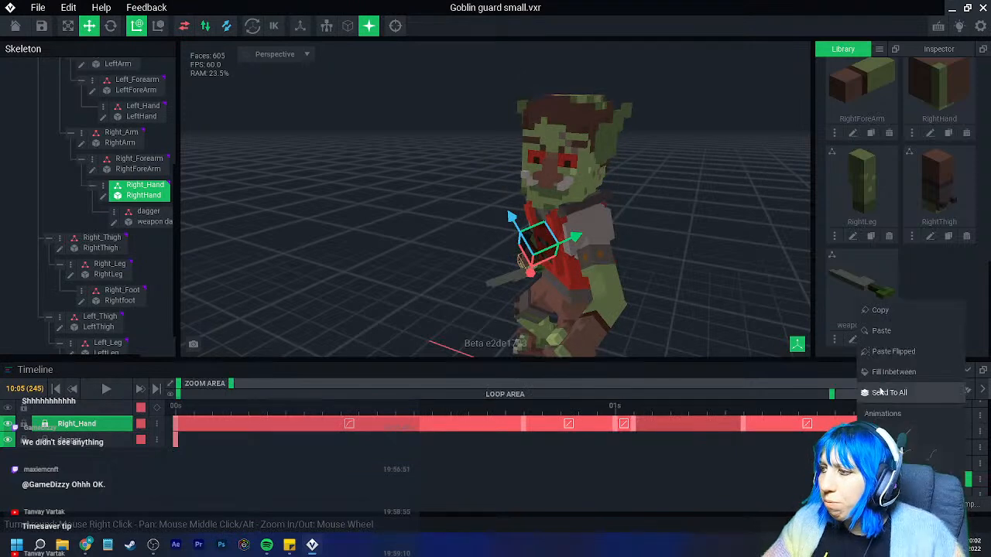
click(881, 350)
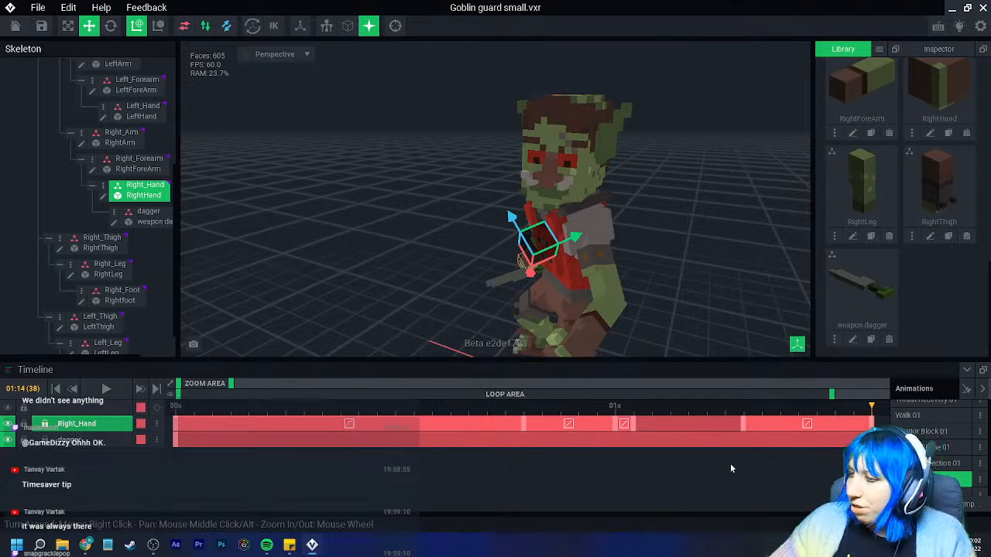
click(939, 472)
right_click(854, 439)
click(888, 336)
click(938, 489)
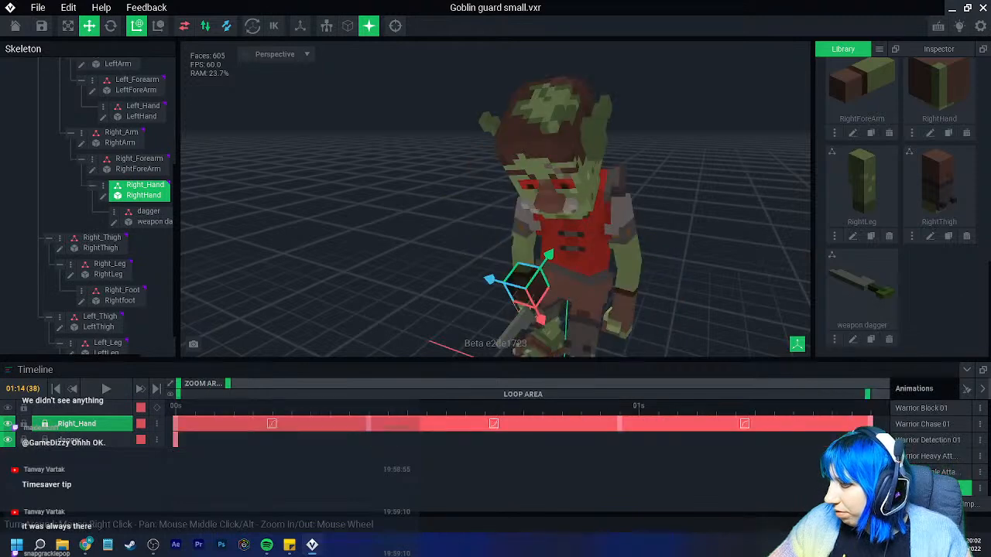
right_click(859, 439)
click(894, 333)
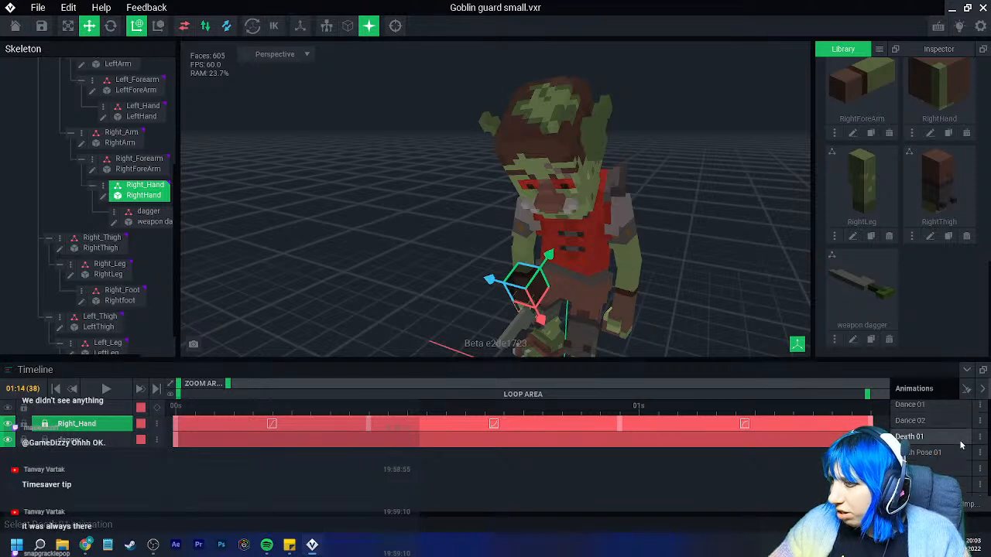
Open the Attack 03 animation and select the control node in the skeleton
click(950, 440)
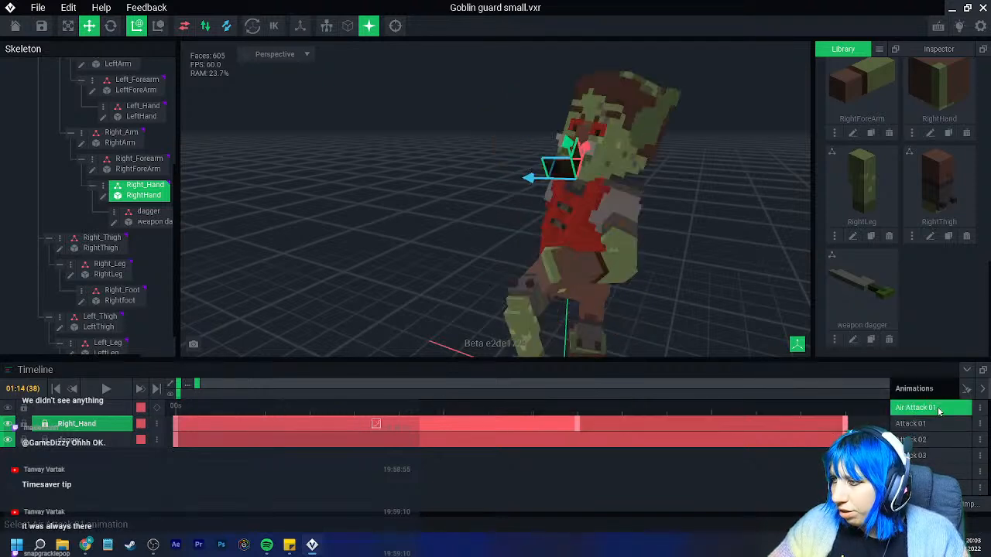
click(943, 457)
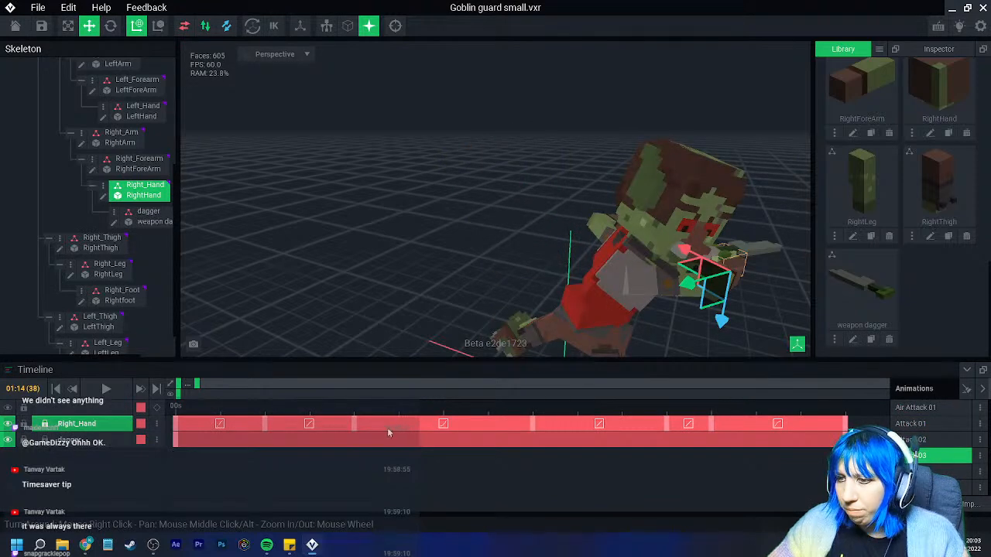
scroll(128, 158, up, 5)
click(79, 87)
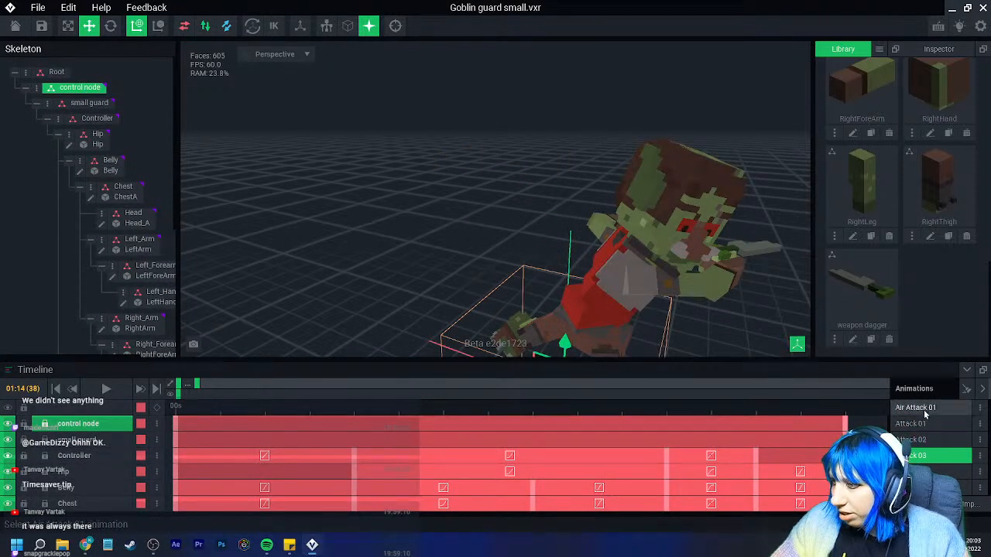
Check where the control node's keyframes end in each animation from Attack 01 through Death 01
click(928, 426)
click(927, 444)
click(927, 457)
click(926, 472)
click(927, 489)
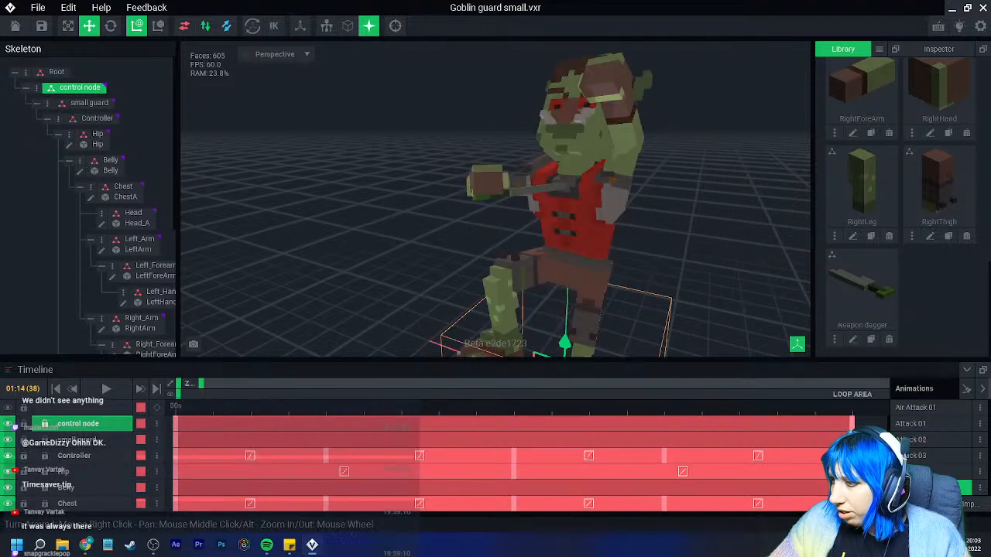
click(933, 480)
click(934, 496)
scroll(935, 483, down, 2)
click(938, 463)
click(938, 474)
click(938, 489)
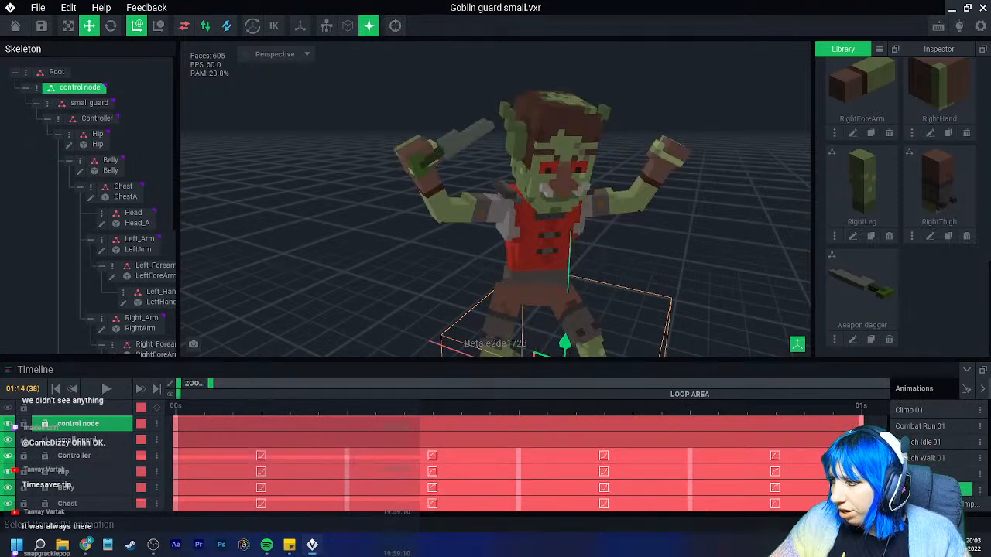
scroll(939, 488, down, 2)
click(939, 460)
In Death Pose 01, pull the end keyframes of control node and small guard back to the other parts' last keyframe
click(938, 475)
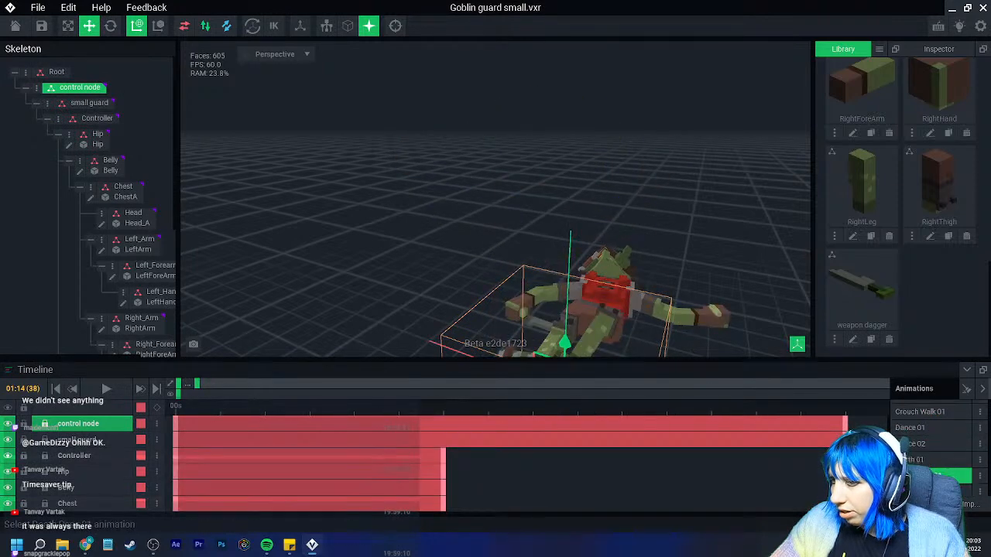
scroll(586, 461, down, 1)
scroll(585, 462, up, 2)
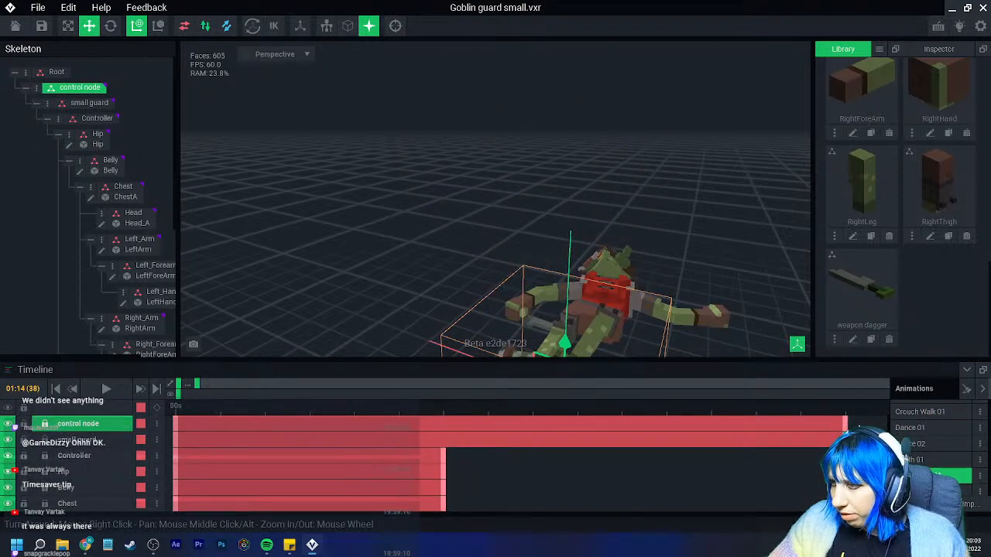
drag(846, 424, 462, 423)
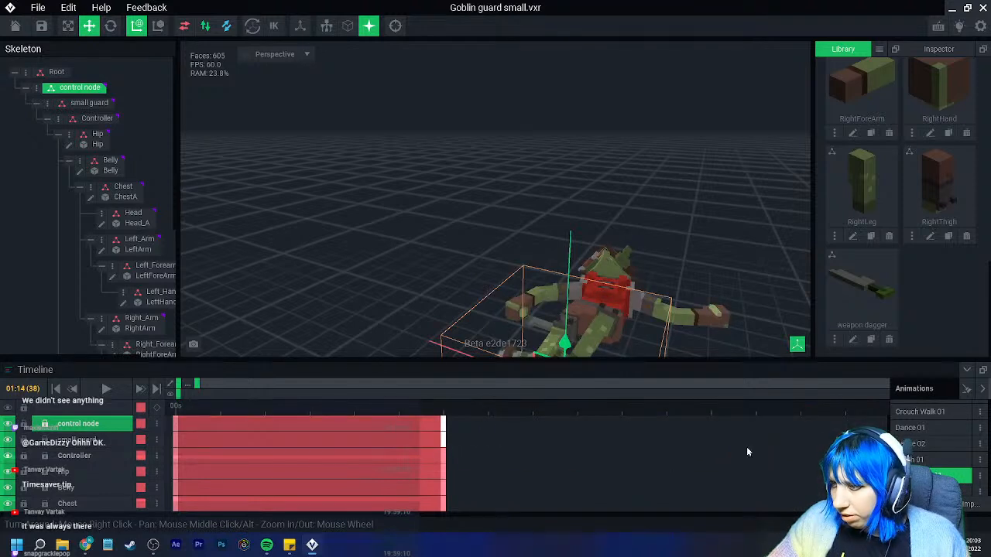
Extend the control node and small guard end keyframes to the animation's end in Dodge 01, Eat 01 and Fall 01
click(936, 491)
drag(544, 425, 865, 423)
click(933, 485)
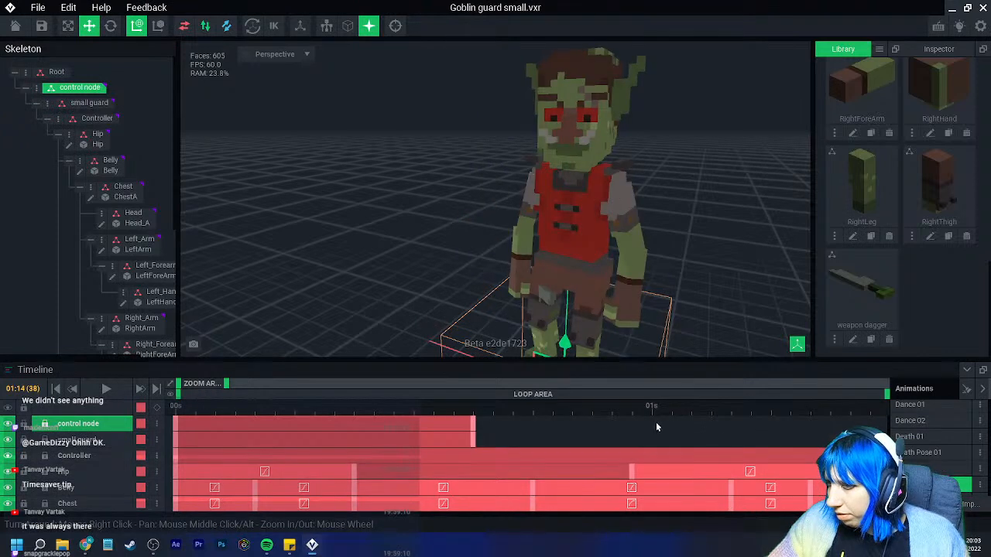
drag(472, 429, 856, 426)
scroll(946, 447, down, 1)
click(932, 456)
drag(602, 424, 861, 423)
scroll(922, 453, down, 1)
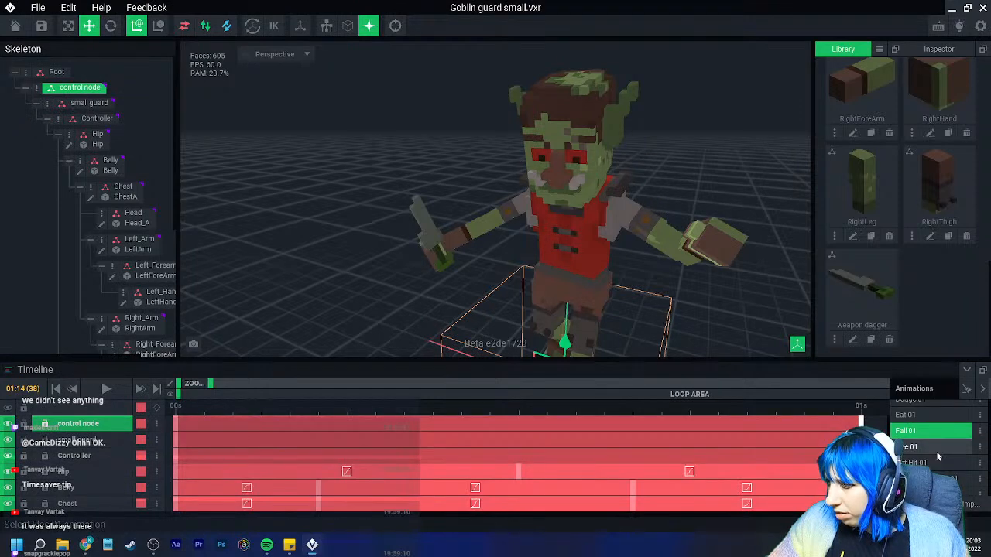
Align the control node and small guard end keyframes with the other parts' last keyframe in Get Hit 01 and check Get Hit Recovery 01
click(937, 449)
click(918, 462)
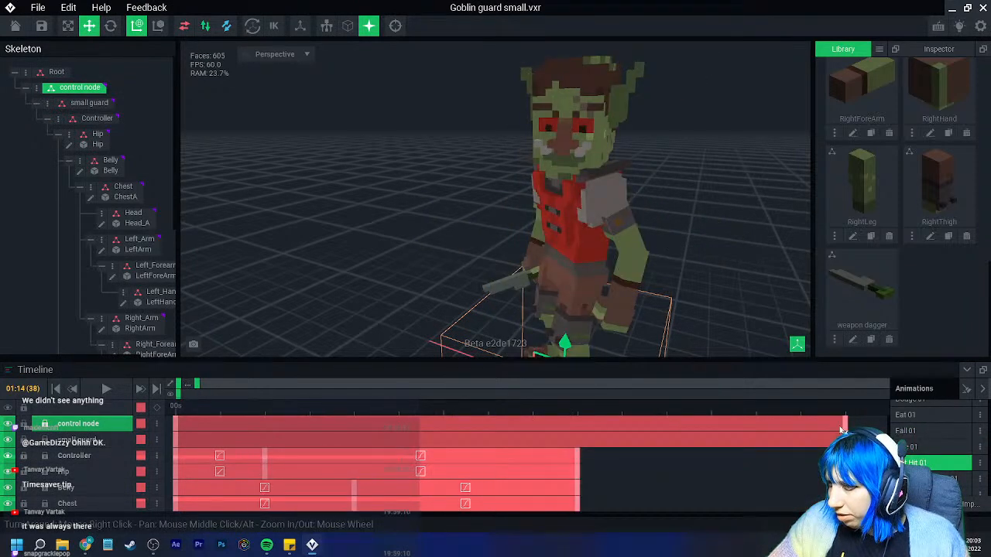
drag(846, 431, 582, 430)
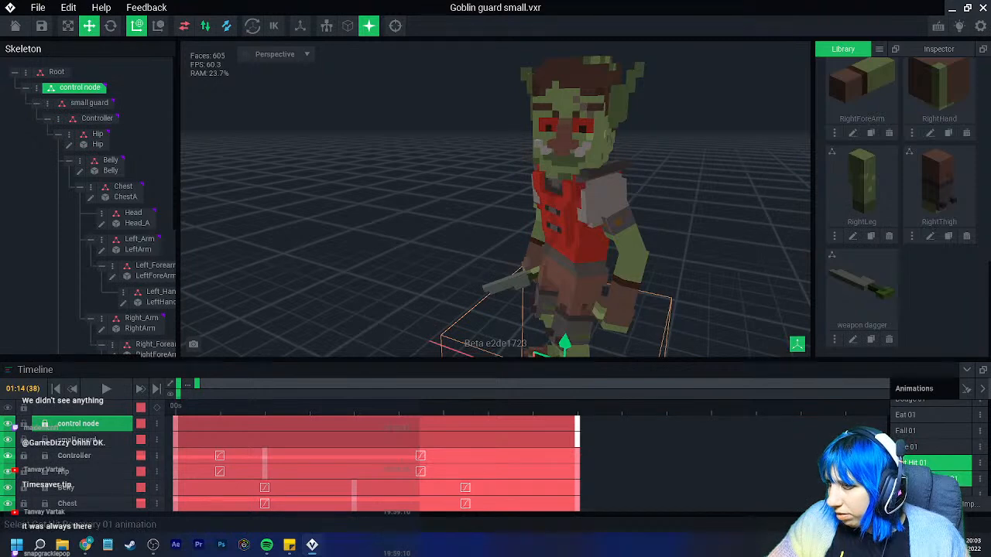
click(920, 478)
scroll(921, 457, down, 3)
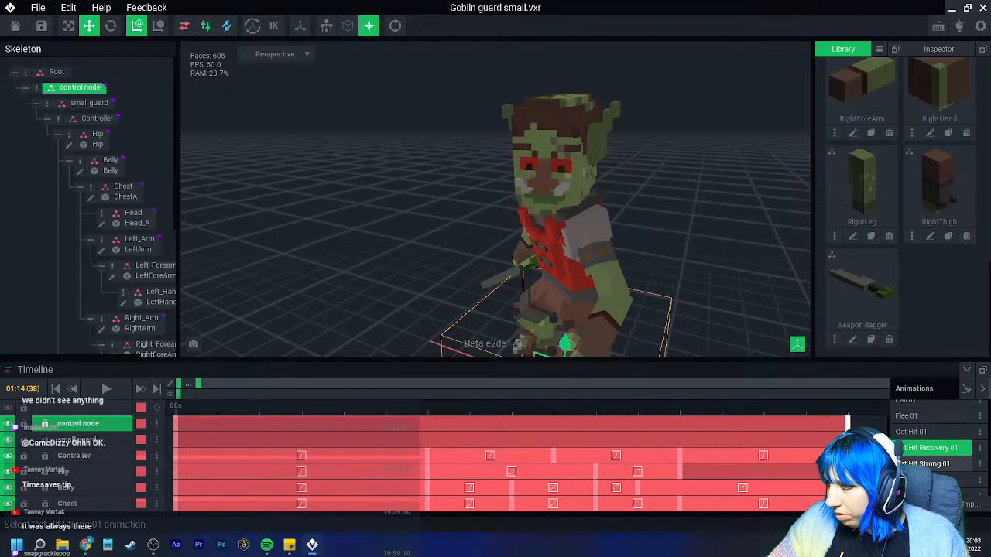
Pull the control node and small guard end keyframes back to the other parts' last keyframe in Heavy Attack 01 and Heavy Attack 02
click(922, 432)
drag(713, 433, 631, 436)
click(931, 451)
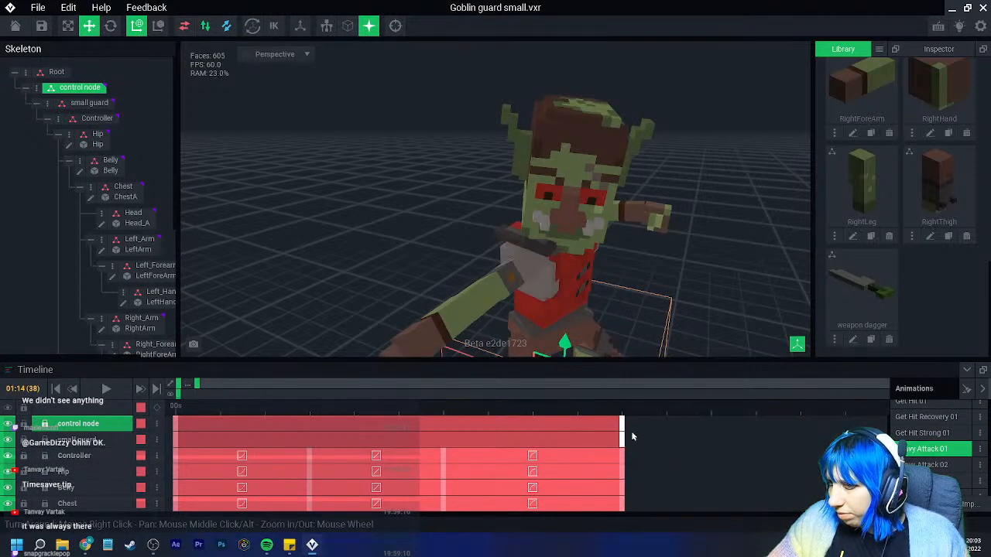
click(931, 466)
drag(846, 425, 624, 439)
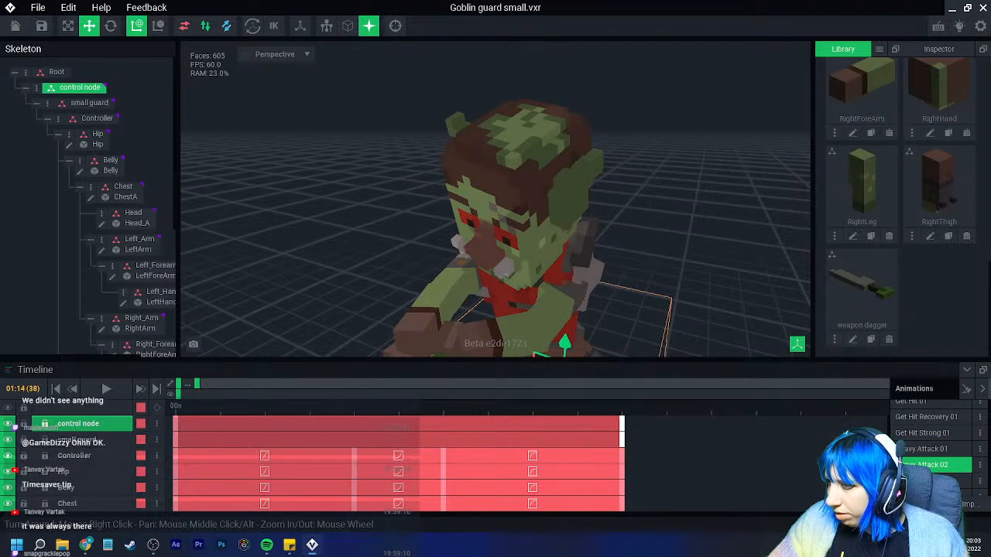
Match the control node and small guard end keyframes to the other parts' last keyframe in both Heavy Attack Anti... animations
click(931, 481)
drag(845, 424, 285, 428)
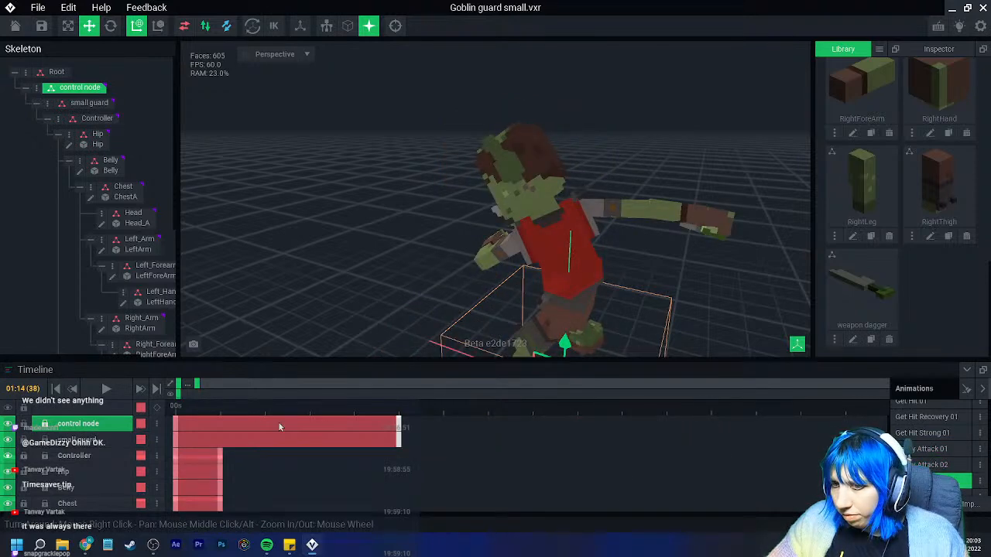
drag(399, 433, 222, 428)
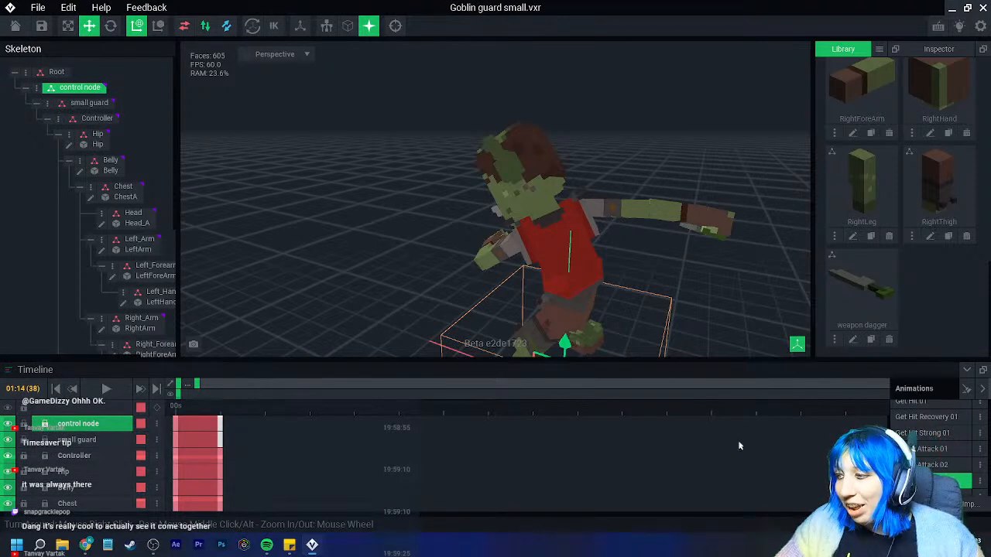
scroll(926, 451, down, 3)
click(929, 444)
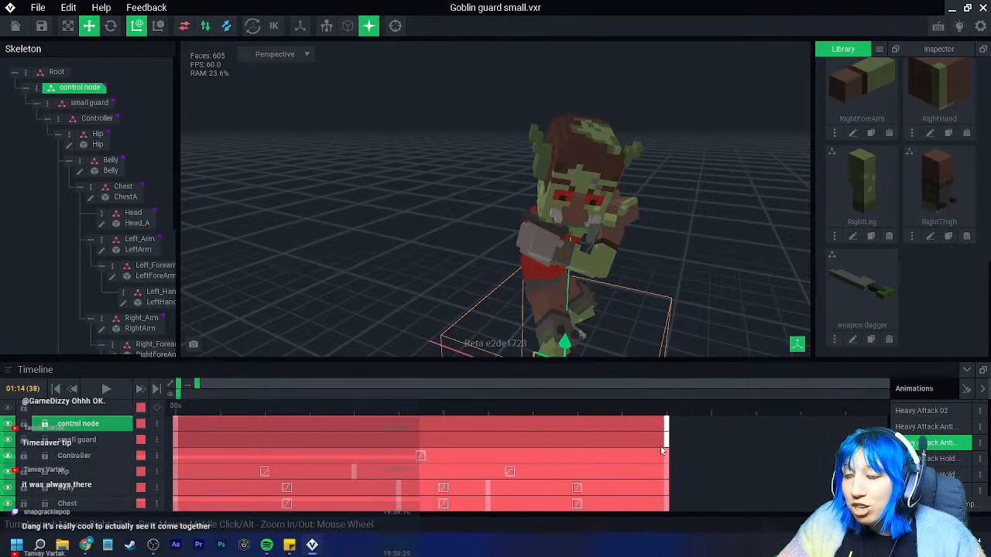
Match the control node and small guard end keyframes to the other parts' last keyframe in both Heavy Attack Hold... animations
click(941, 459)
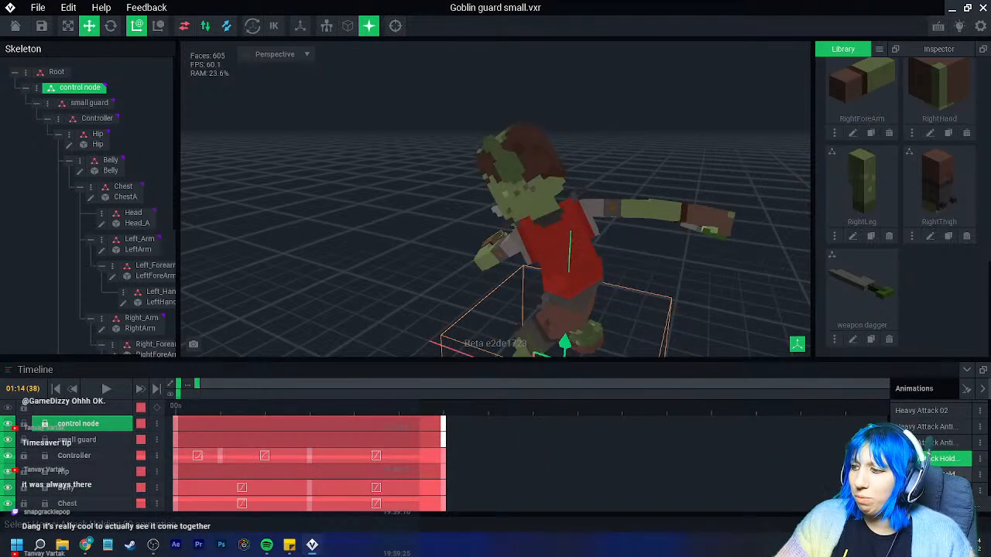
click(943, 474)
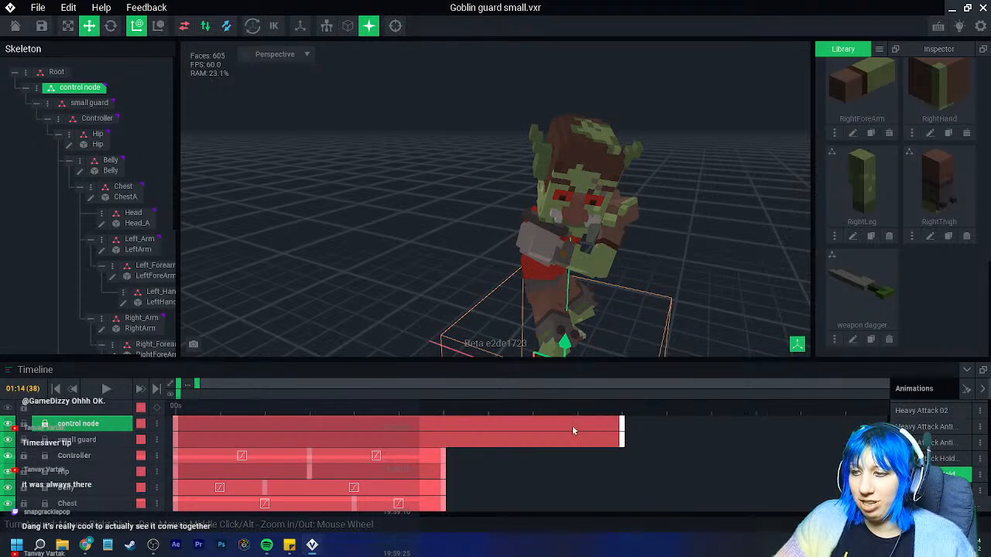
scroll(928, 439, down, 2)
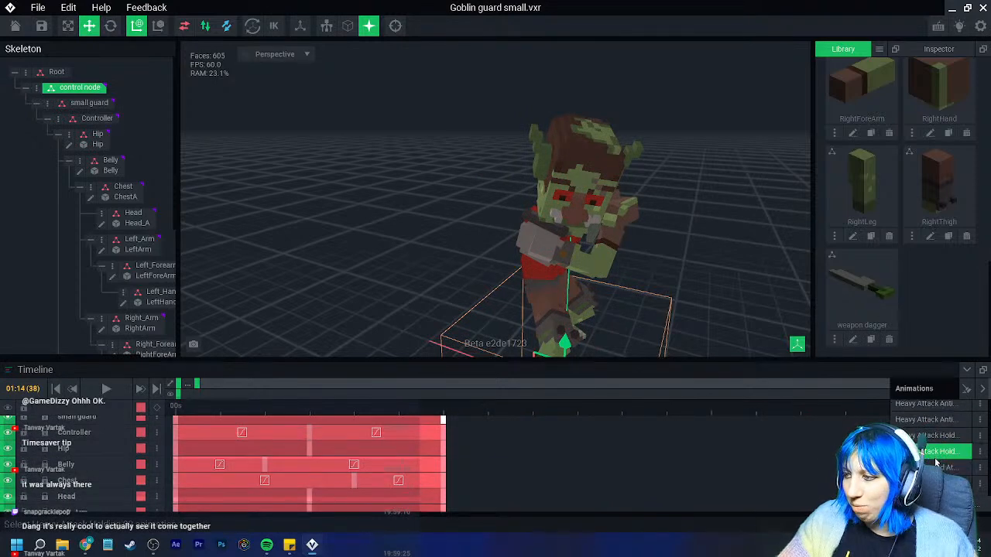
Extend the control node and small guard end keyframes to the animation's end in Heavy Charged At... and Idle 01
click(926, 447)
scroll(588, 439, up, 1)
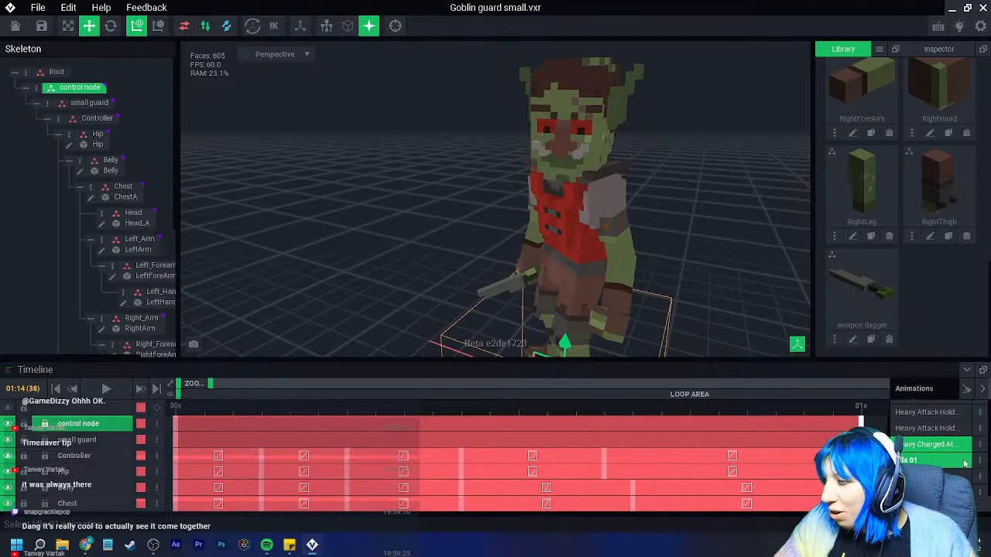
scroll(423, 425, down, 2)
drag(394, 425, 875, 425)
Extend the control node and small guard end keyframes in Idle 02 to the animation's end at 10:05
click(932, 475)
drag(255, 420, 882, 425)
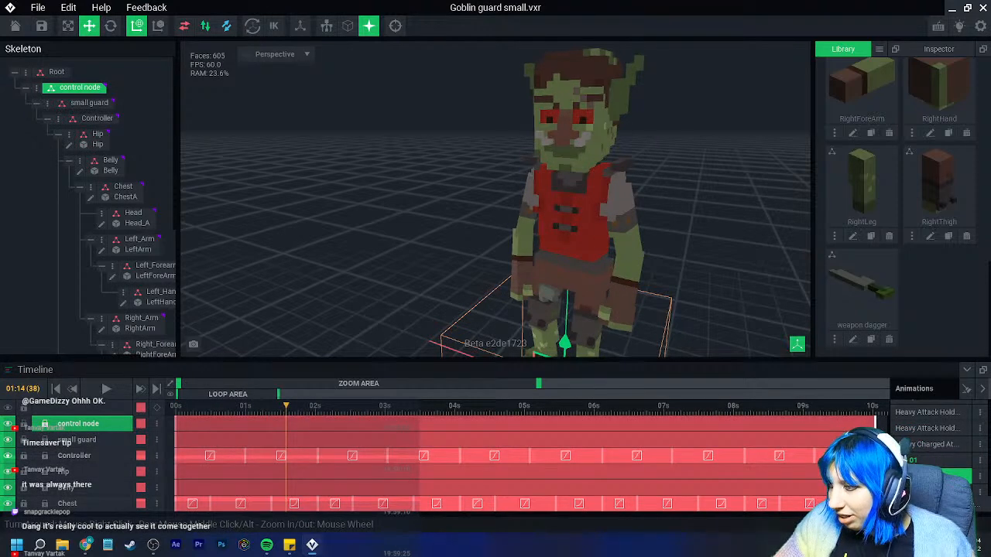
click(884, 409)
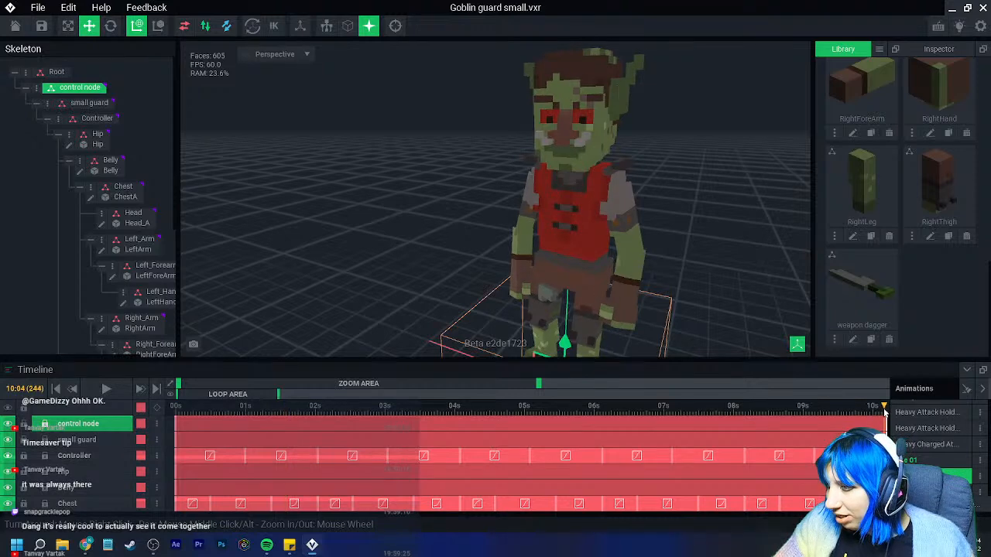
drag(458, 383, 475, 384)
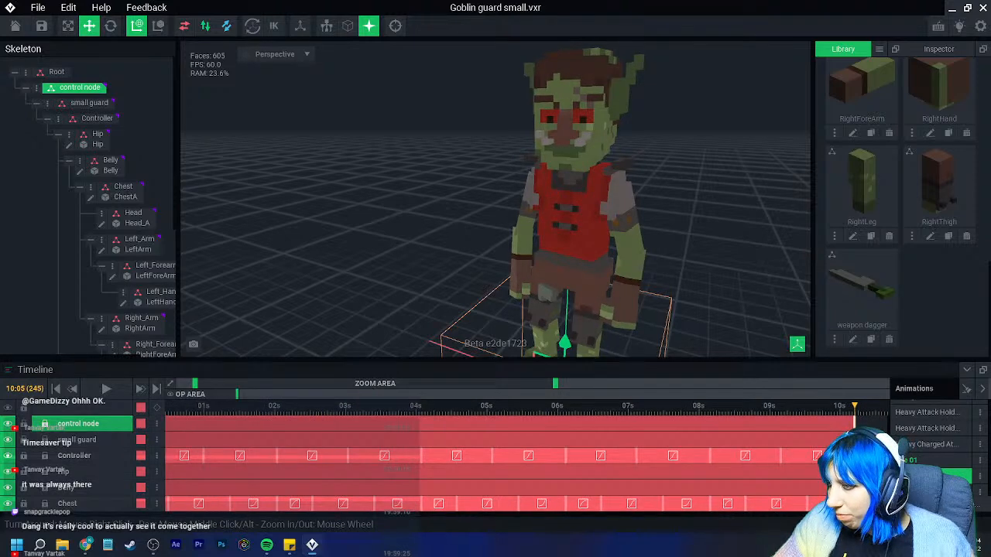
Extend the control node and small guard end keyframes to the animation's end in Idle Combat 01 and Interact 01
click(933, 492)
drag(545, 420, 875, 424)
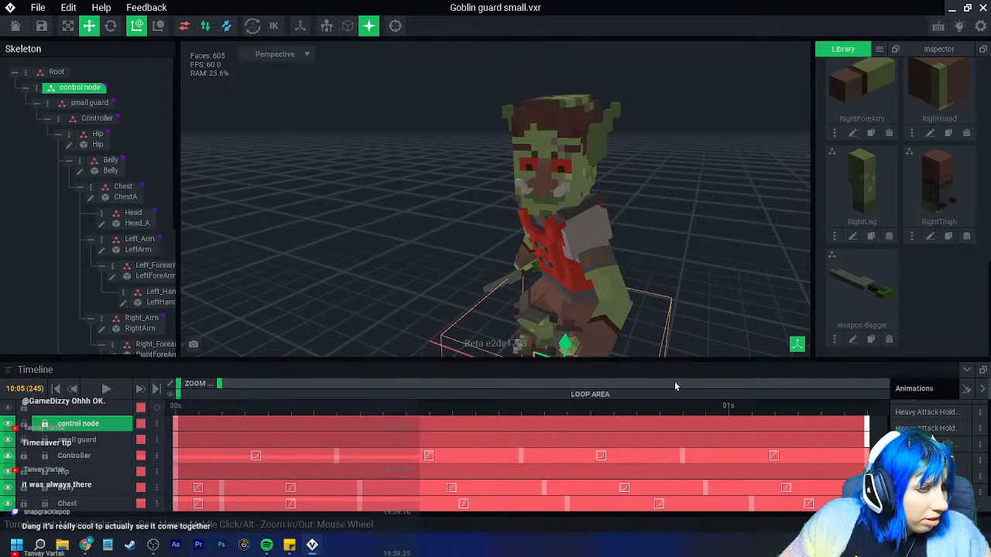
scroll(935, 449, down, 4)
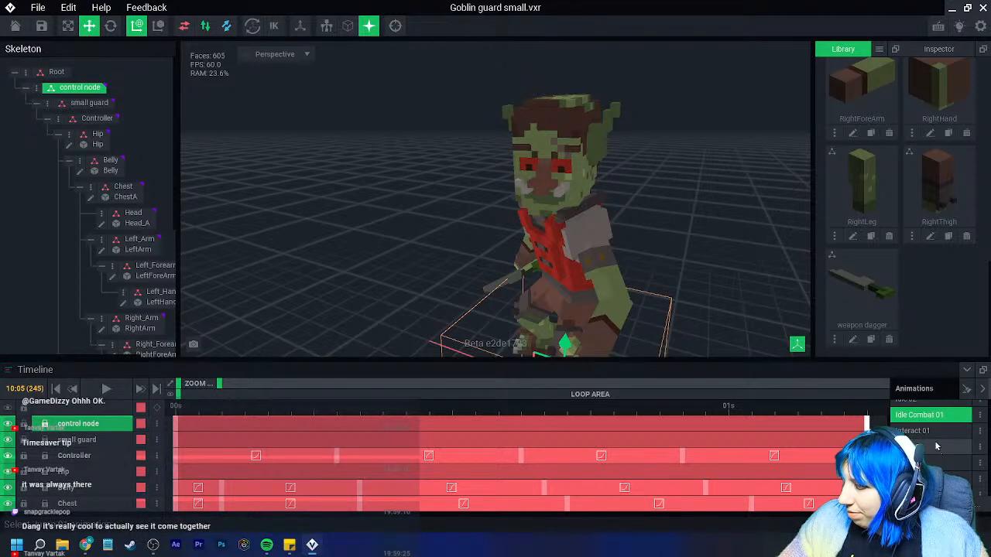
click(934, 432)
drag(559, 431, 640, 429)
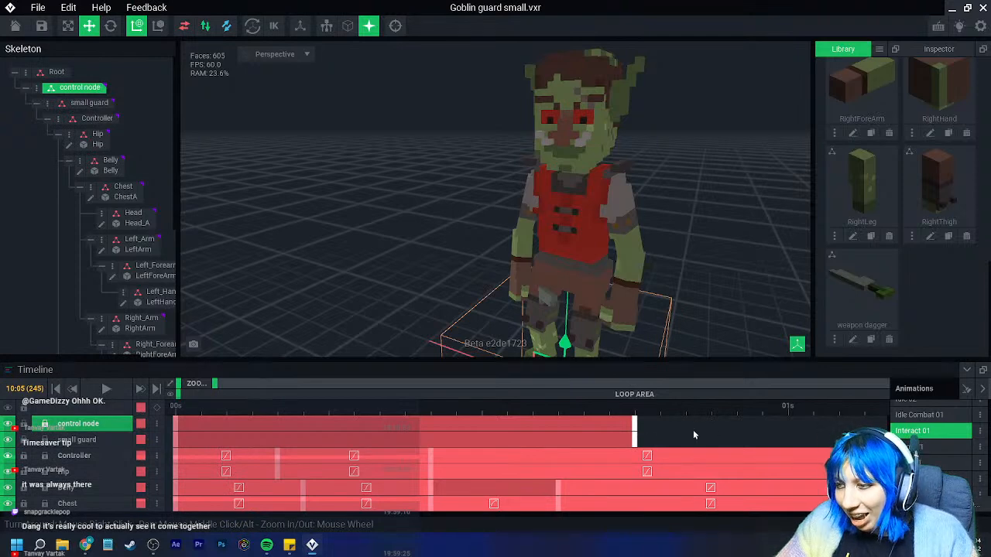
drag(645, 431, 829, 431)
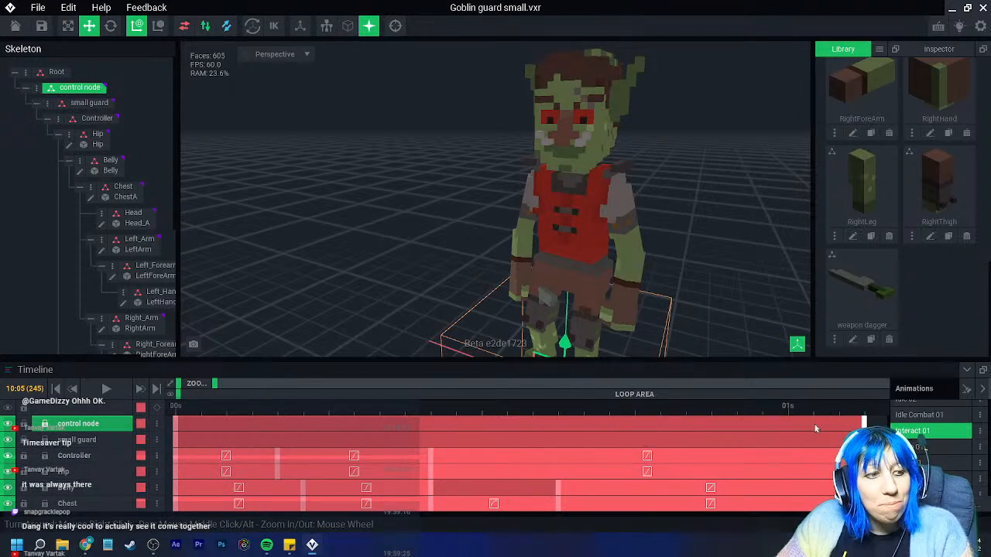
Extend the control node and small guard end keyframes to the animation's end in Jump 01 and Parry 01
click(940, 452)
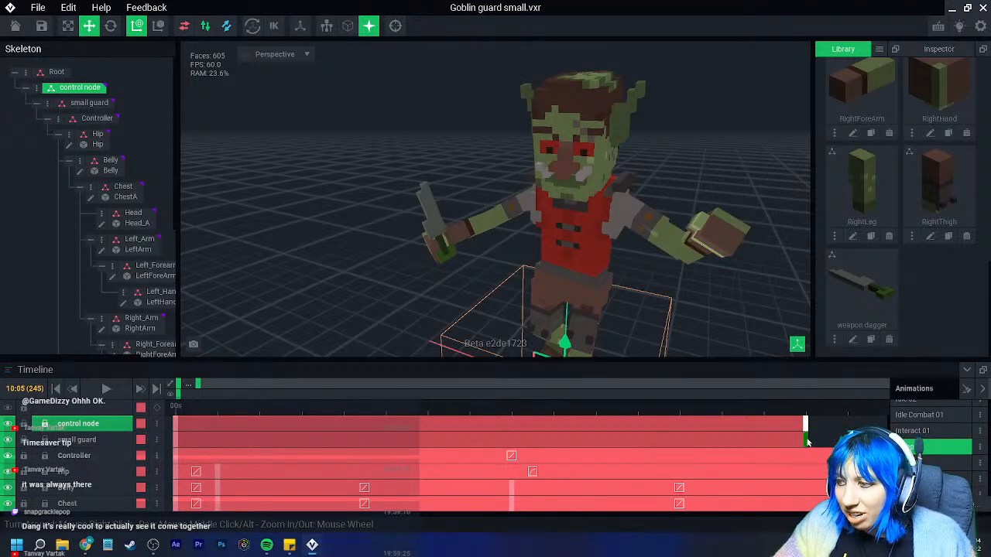
drag(809, 430, 850, 430)
click(939, 465)
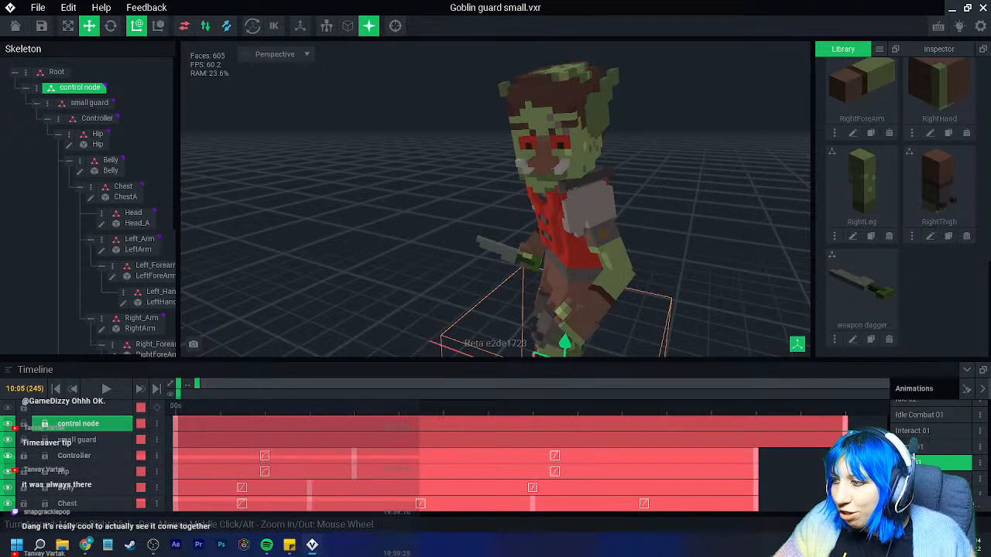
click(940, 479)
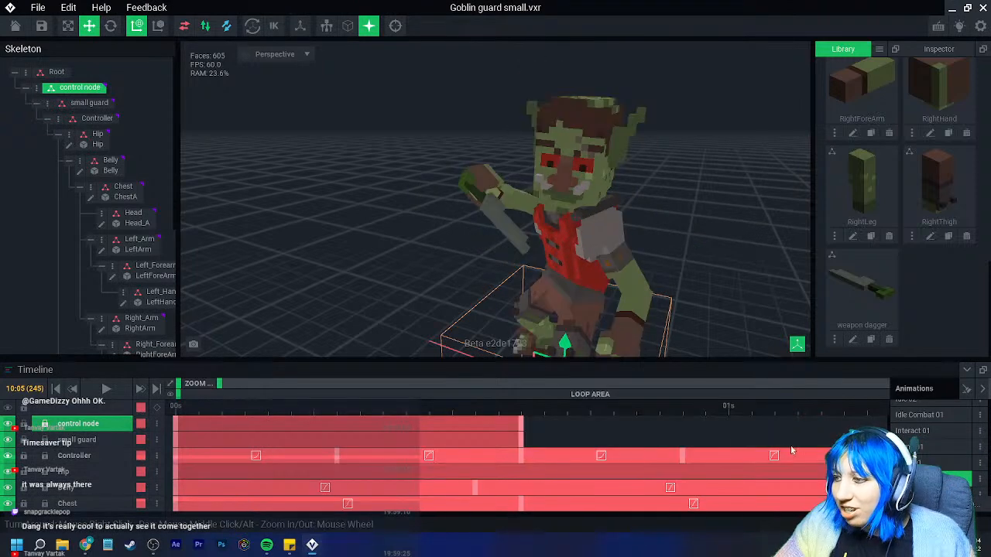
drag(524, 427, 866, 428)
Pull the control node and small guard end keyframes in Parry Get Hit 01 back to the other parts' last keyframe
click(940, 456)
click(845, 425)
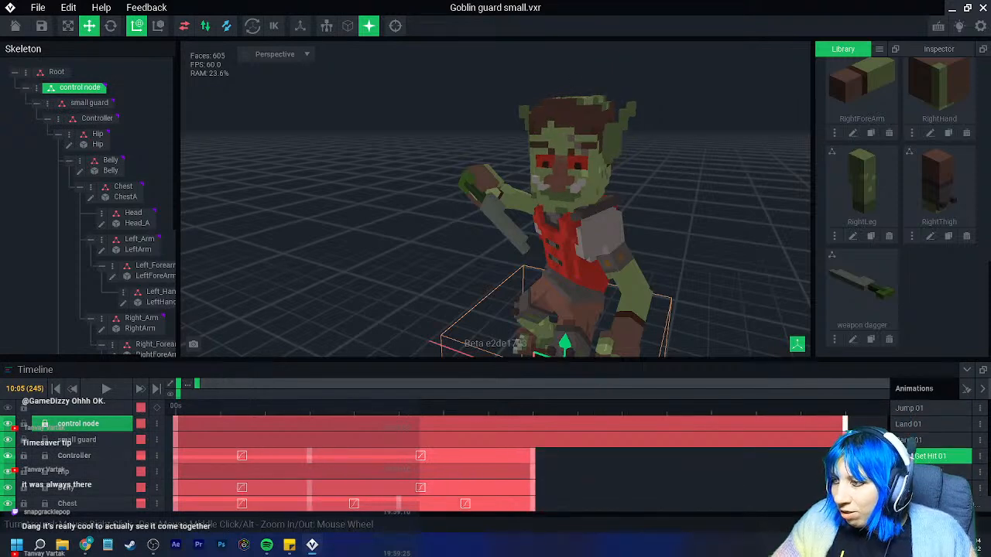
drag(845, 425, 532, 427)
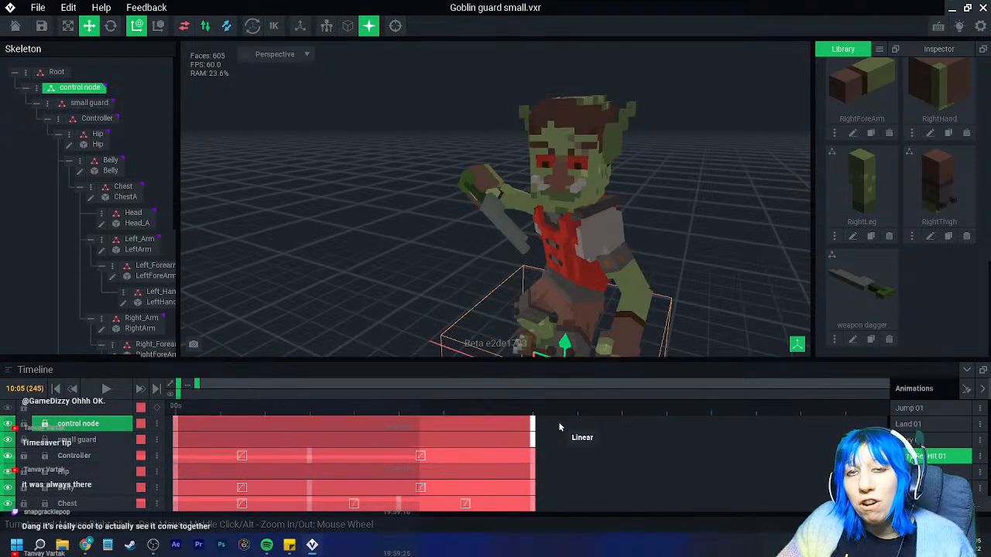
right_click(523, 428)
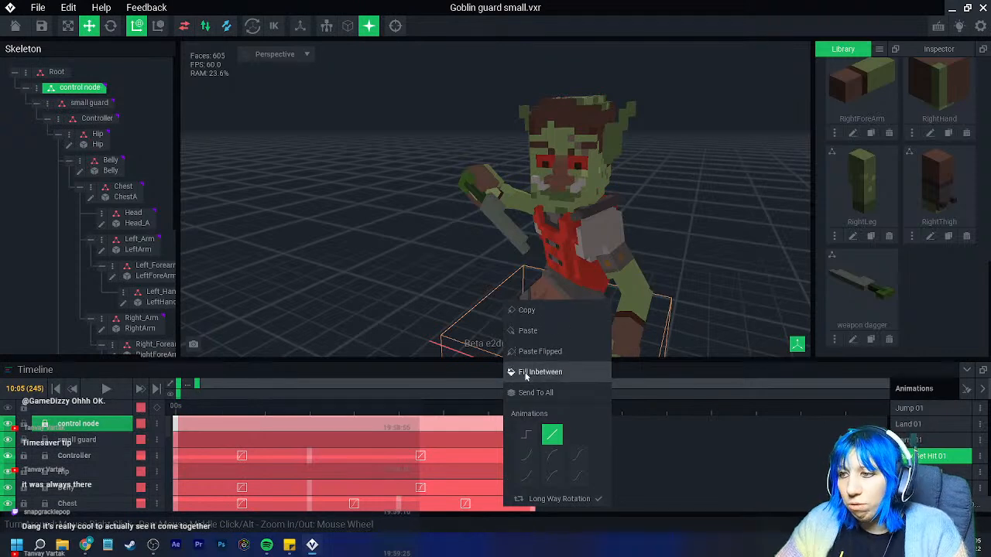
click(658, 439)
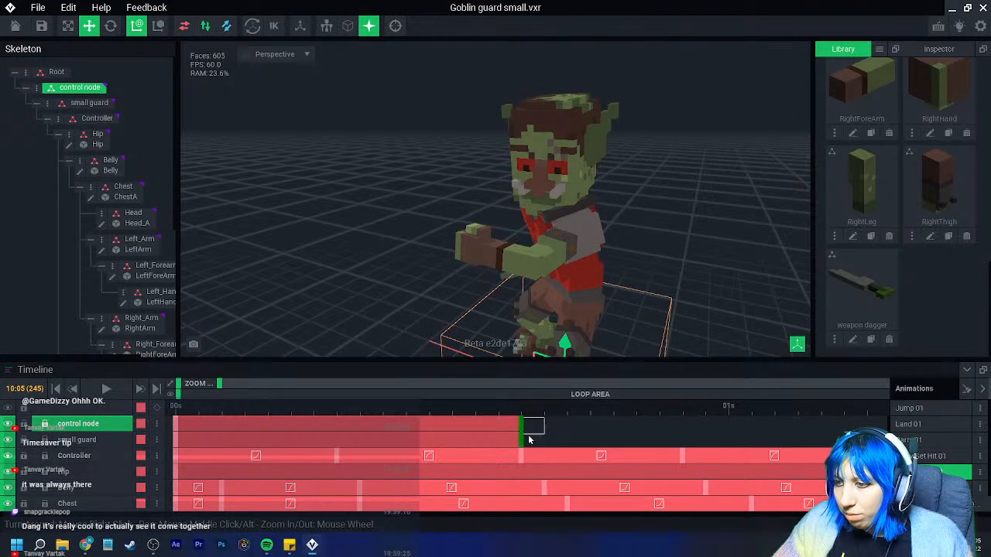
Extend the control node and small guard end keyframes to the end in Parry Shield 01 and the animation following Run 01
drag(533, 423, 861, 424)
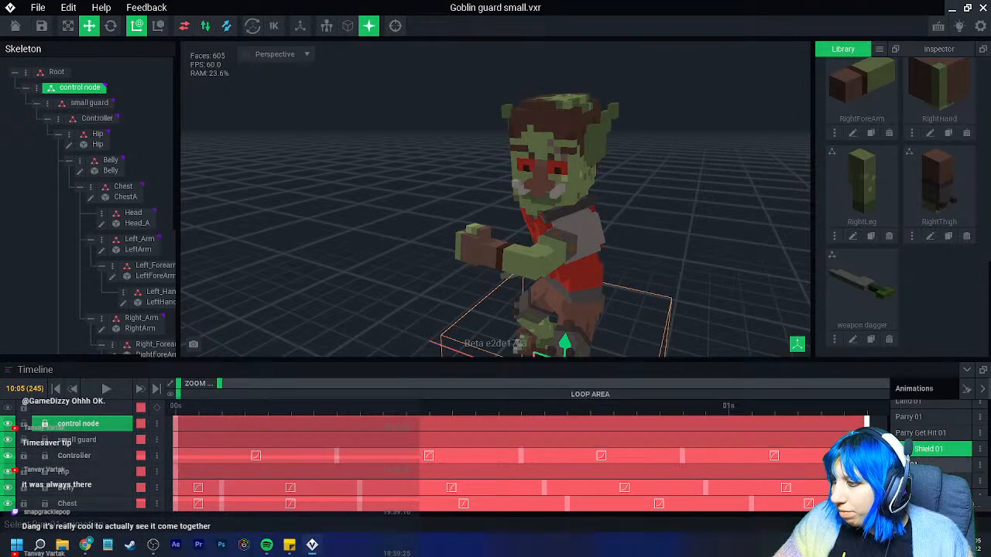
click(905, 464)
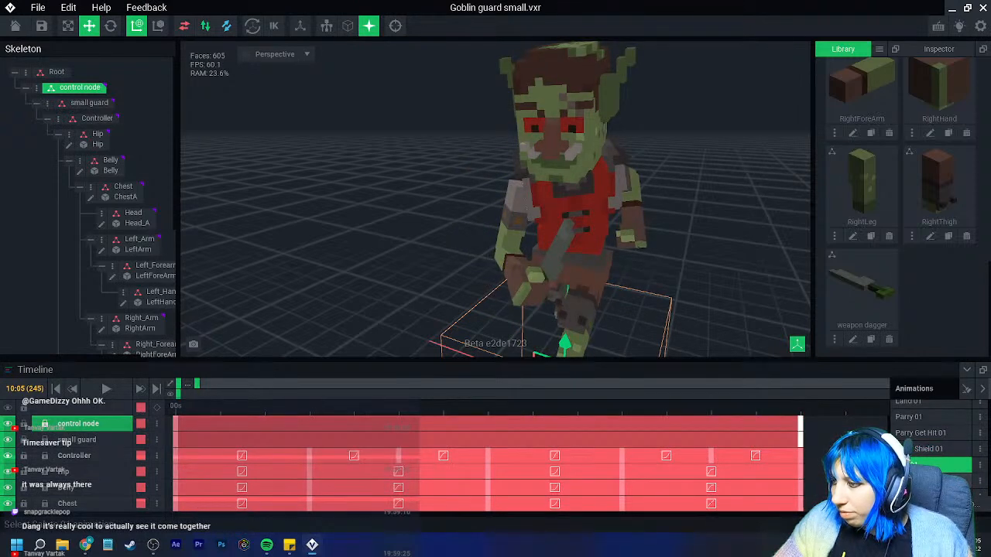
click(905, 481)
drag(301, 428, 881, 427)
Pull the control node and small guard end keyframes back to the other parts' last keyframe in Sprint 01 and T
scroll(914, 459, down, 1)
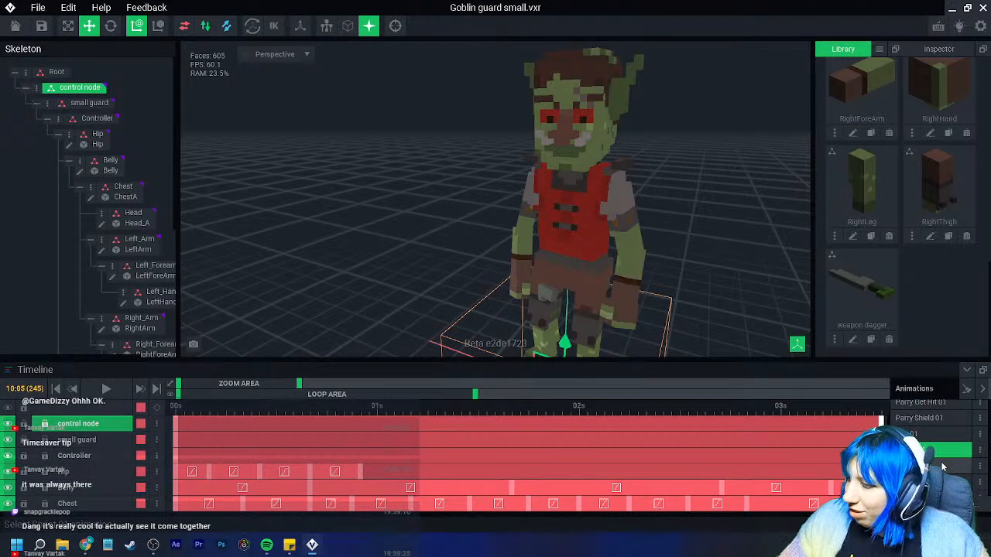
click(910, 458)
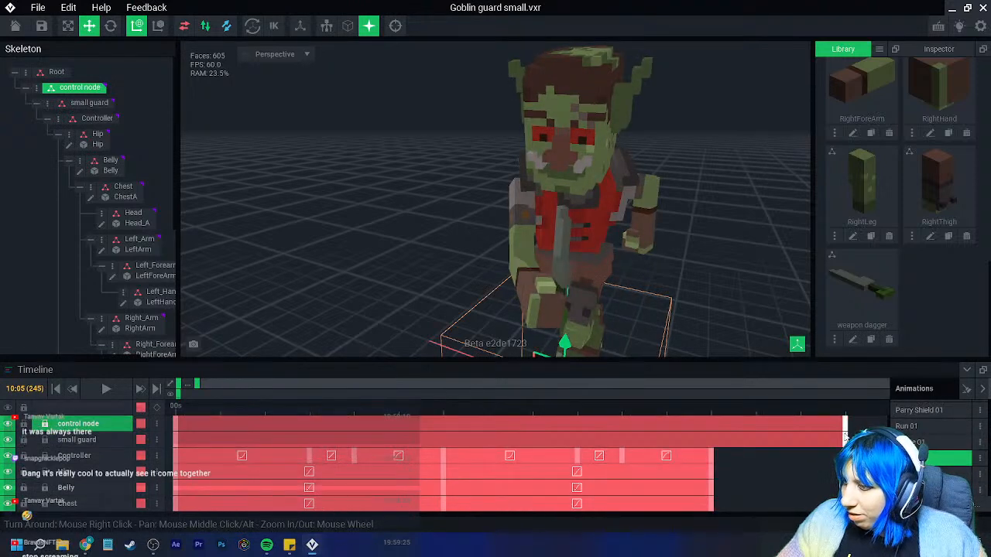
drag(845, 432, 745, 422)
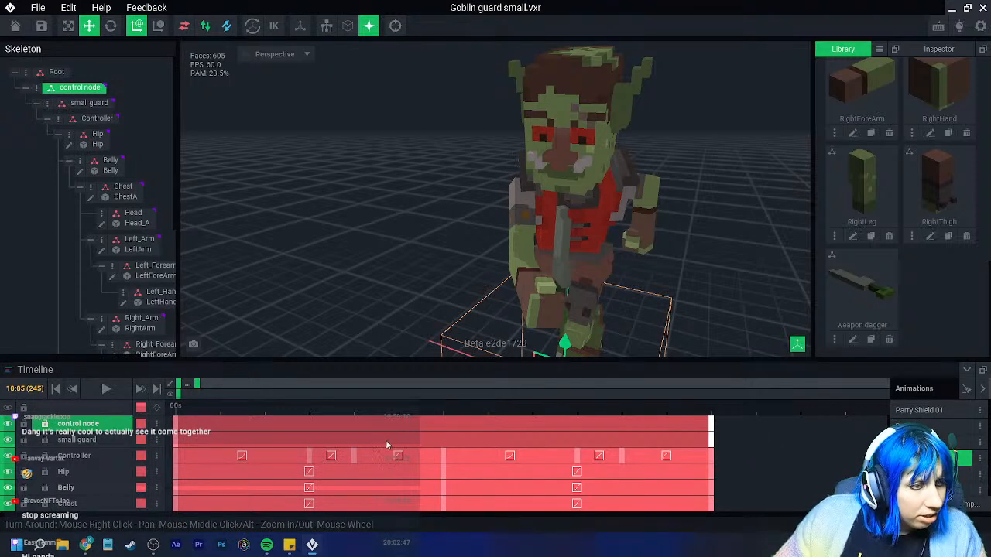
click(928, 474)
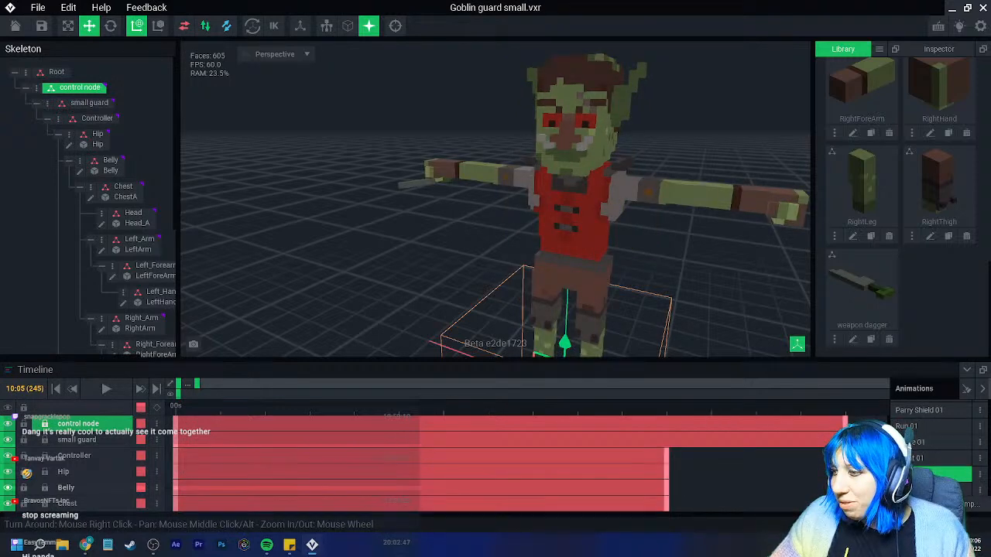
drag(845, 425, 666, 426)
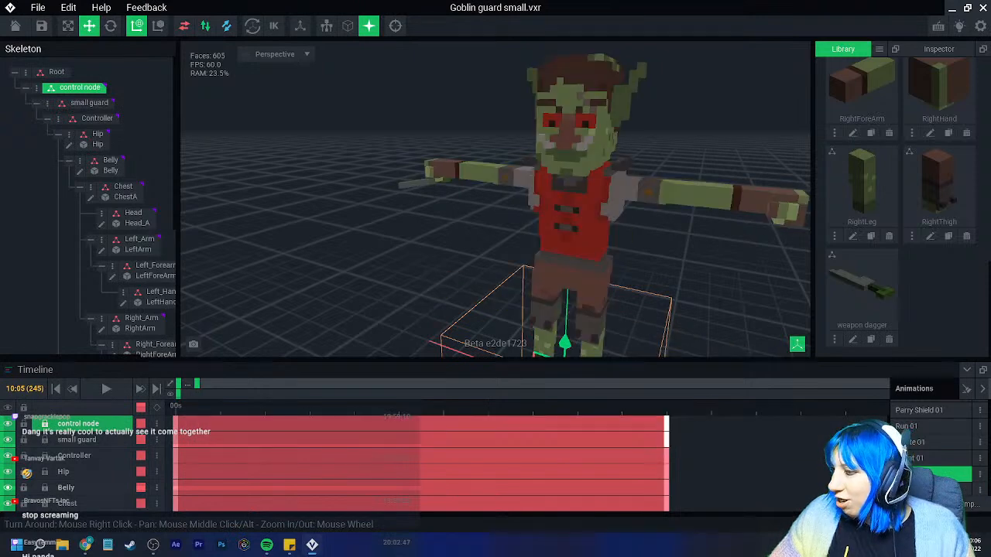
Extend the control node and small guard end keyframes to the end in the animation following T and in Taunt 01
click(929, 489)
click(302, 409)
drag(327, 422, 880, 422)
click(938, 453)
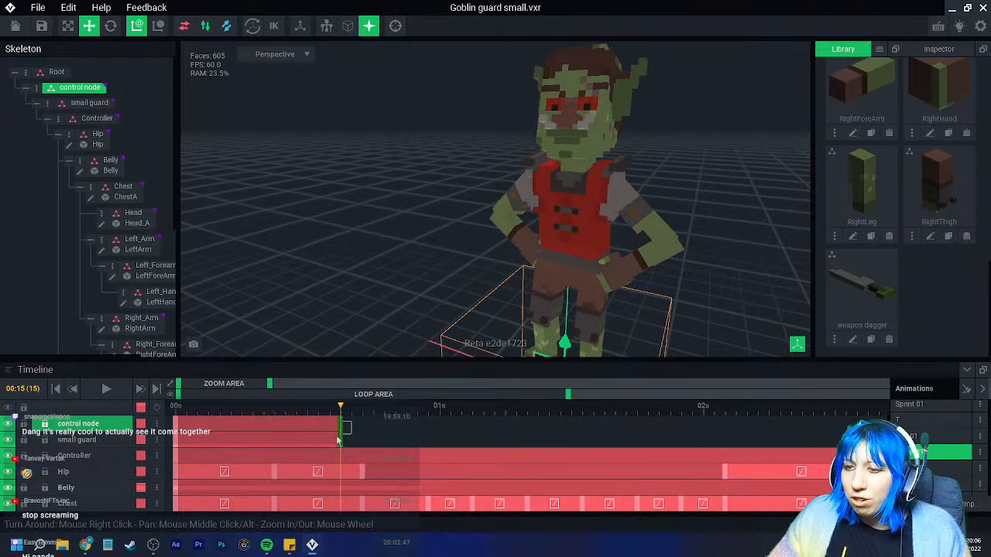
drag(340, 435, 880, 422)
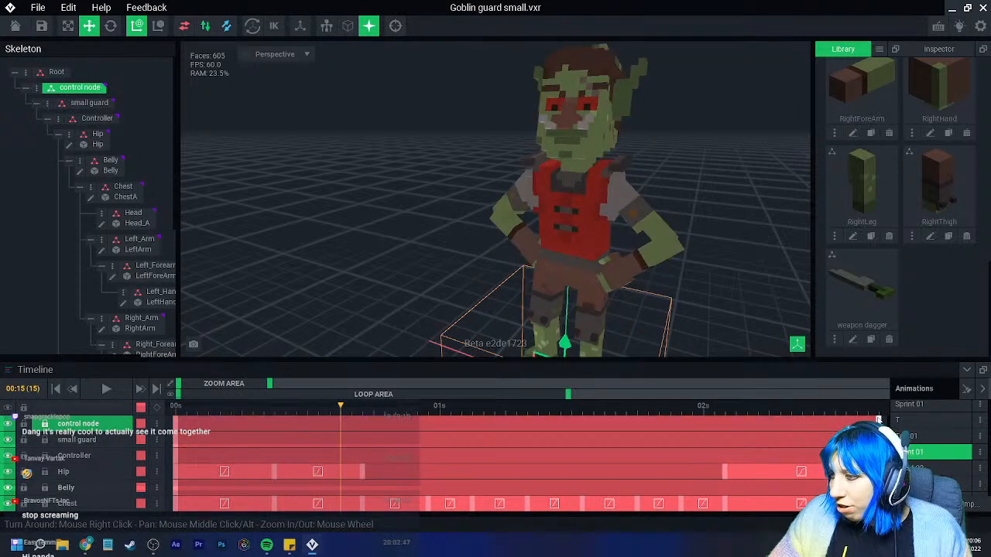
Extend the control node and small guard end keyframes to the end in Taunt 02, and shorten them to the other parts' last keyframe in Thrust Attack 01
click(909, 436)
drag(350, 435, 879, 424)
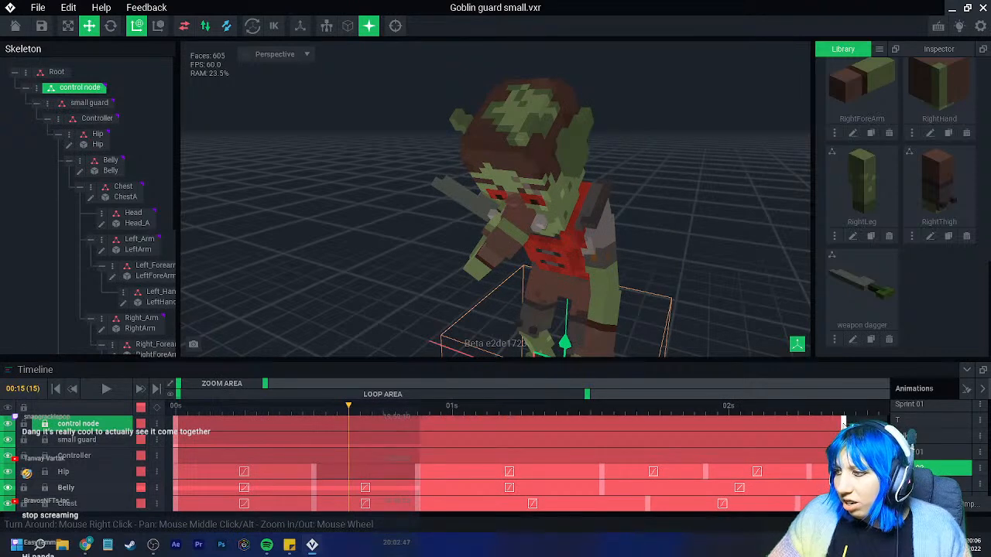
click(936, 484)
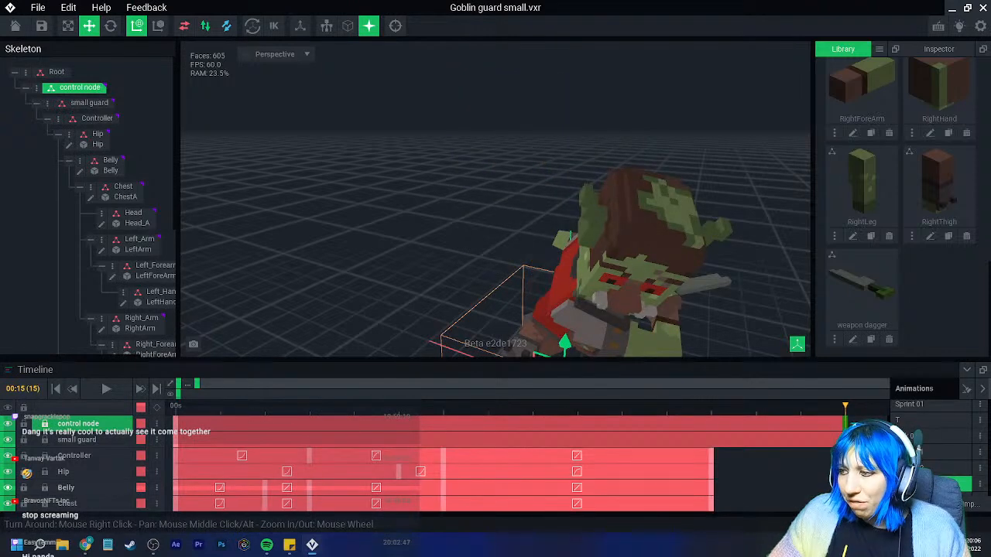
drag(845, 424, 715, 424)
Extend the control node and small guard end keyframes to the animation's end in Thrust Recovery 01 and Walk 01
scroll(951, 468, down, 3)
click(928, 440)
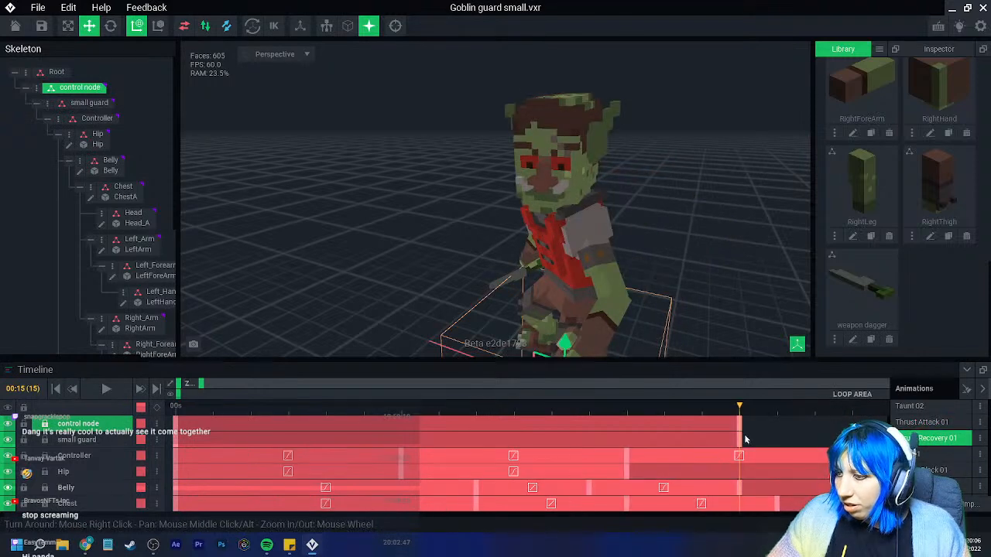
drag(738, 438, 852, 438)
click(937, 454)
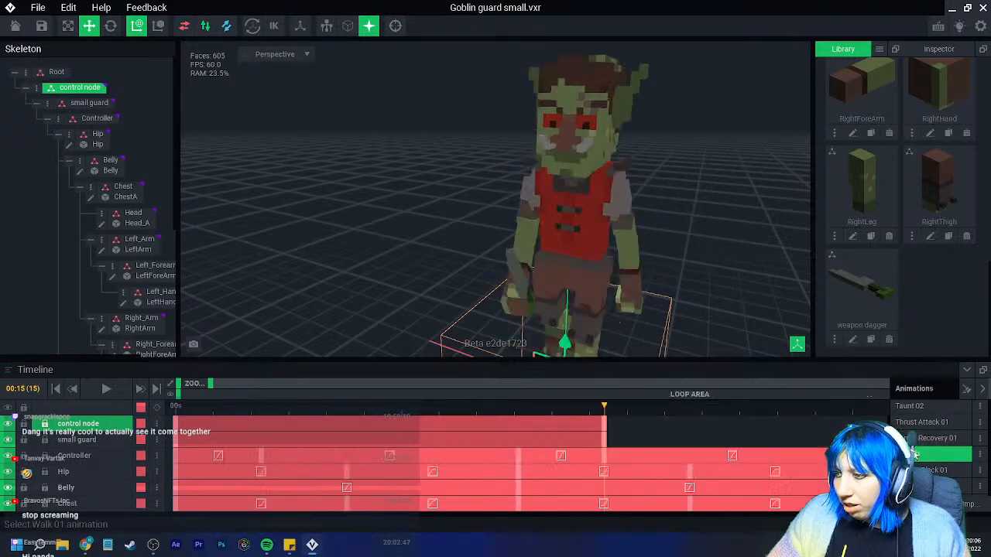
drag(606, 425, 860, 422)
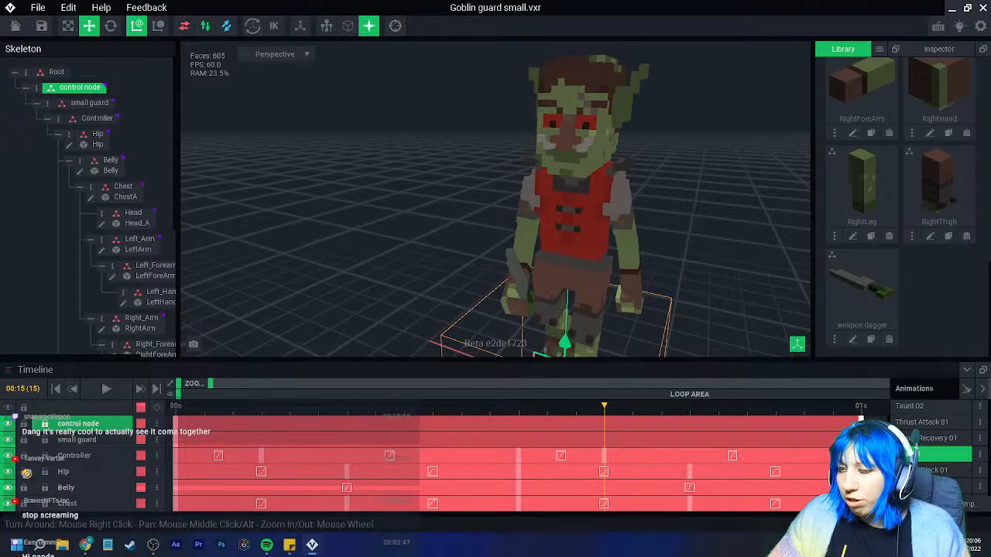
Extend the control node and small guard end keyframes to the animation's end in Warrior Block 01 and Warrior Chase 01
click(937, 470)
drag(522, 424, 879, 434)
click(937, 486)
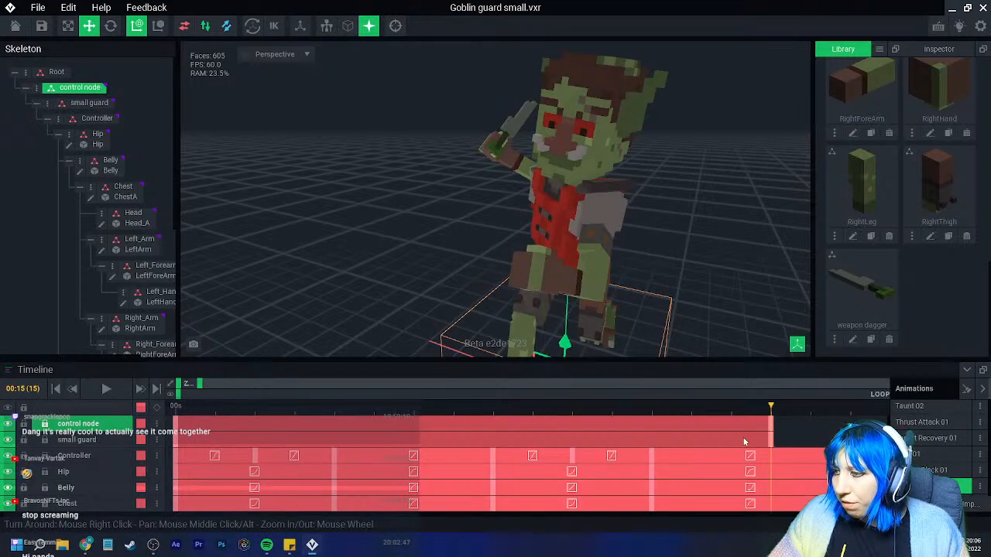
drag(771, 434, 876, 430)
Extend the control node and small guard end keyframes to the end in Warrior Detection 01 and Warrior Heavy Attack Sword 01
scroll(937, 464, down, 1)
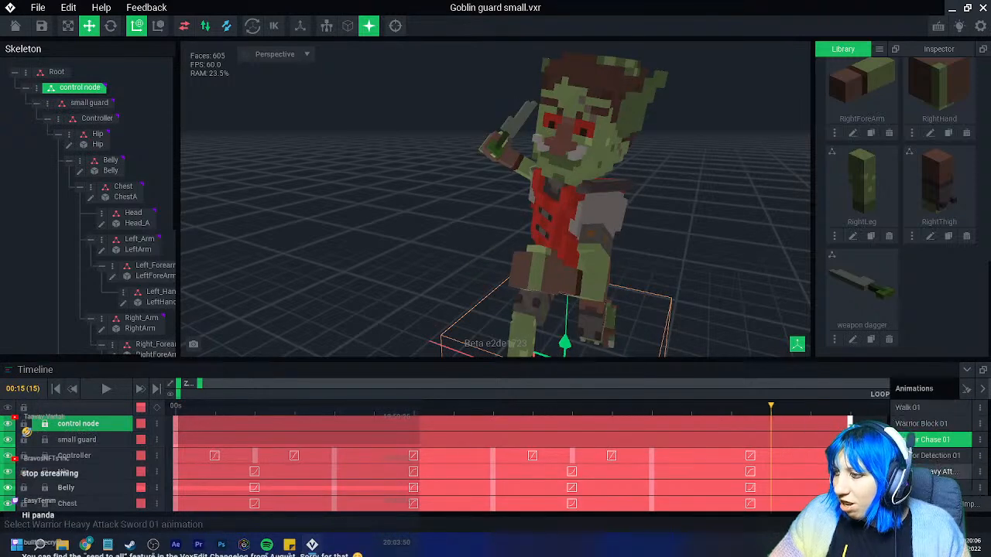
click(936, 456)
drag(806, 428, 848, 428)
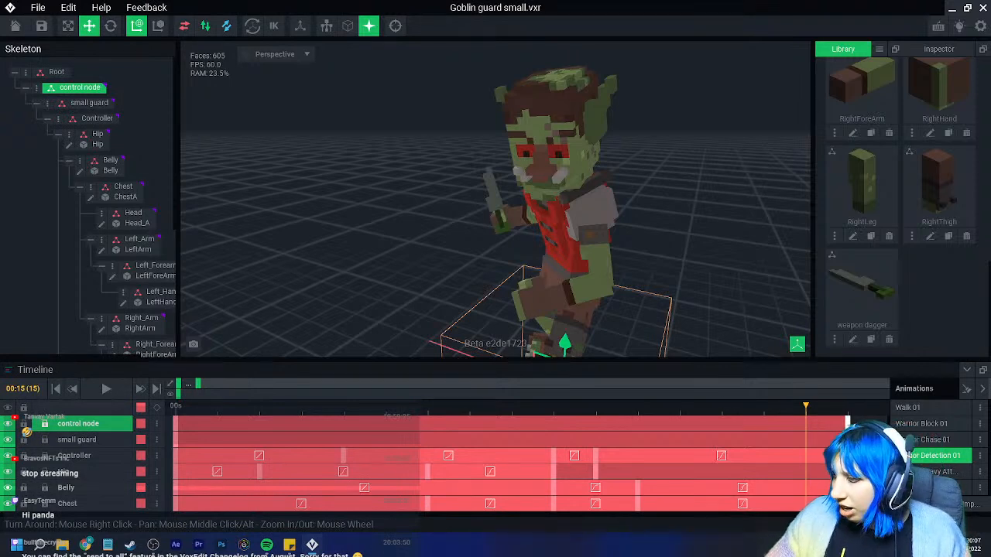
click(941, 472)
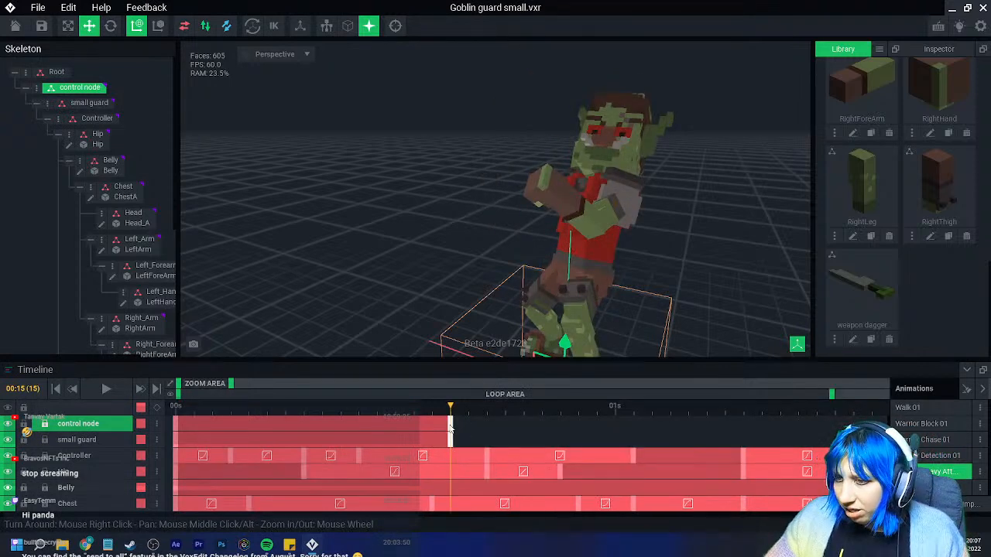
drag(813, 435, 874, 435)
Extend the control node and small guard end keyframes in Warrior Single Attack Sword 01 to the animation's end
click(941, 488)
click(710, 425)
drag(710, 435, 852, 435)
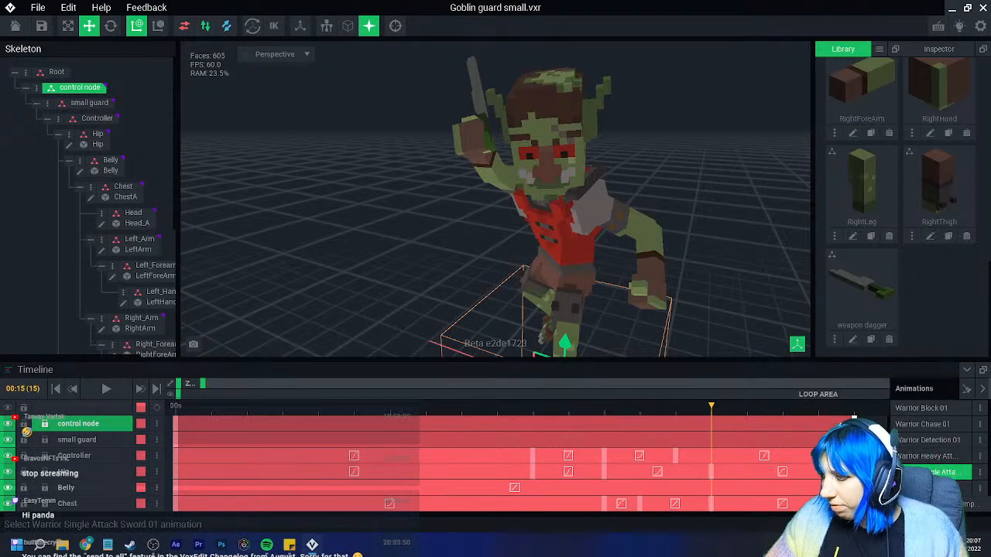
Preview the goblin's poses in the clip below Warrior Single Attack Sword 01 and in Warrior Detection 01, widening the timeline's zoom range
click(941, 503)
drag(466, 435, 851, 421)
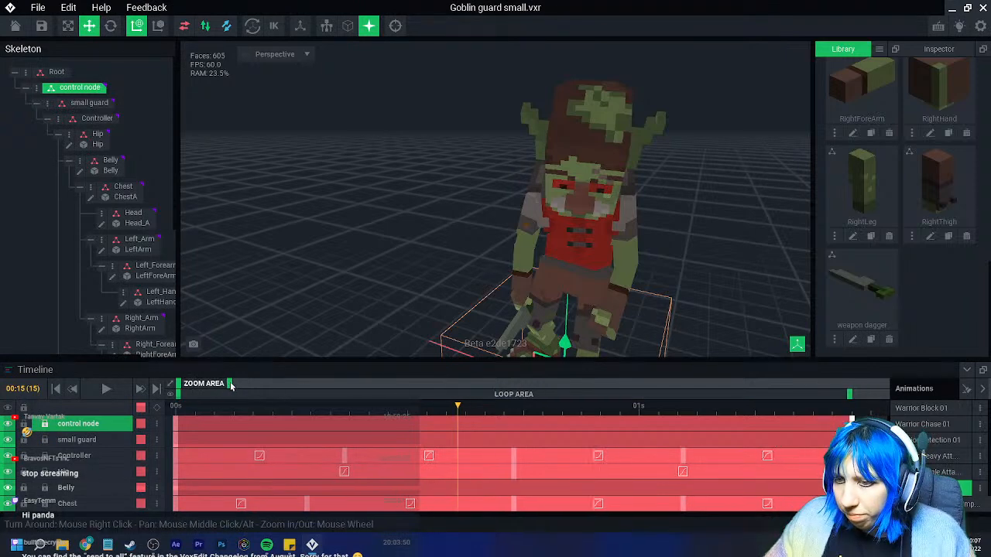
drag(229, 384, 399, 384)
scroll(573, 469, down, 3)
drag(885, 462, 881, 406)
click(943, 439)
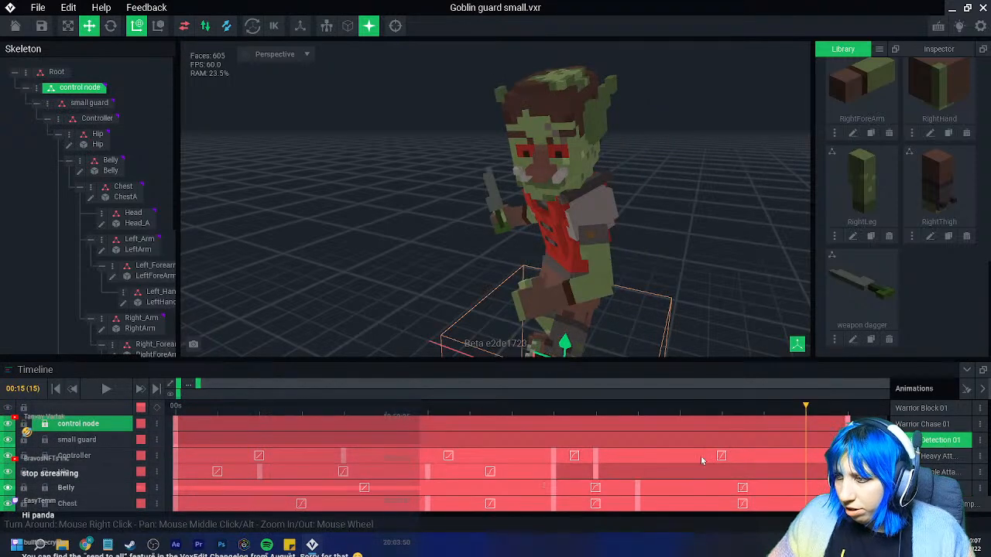
Look through the goblin's animation clips, loading Warrior Chase 01 and the Get Hit 01 clip below Parry 01
scroll(607, 476, down, 7)
scroll(957, 470, up, 1)
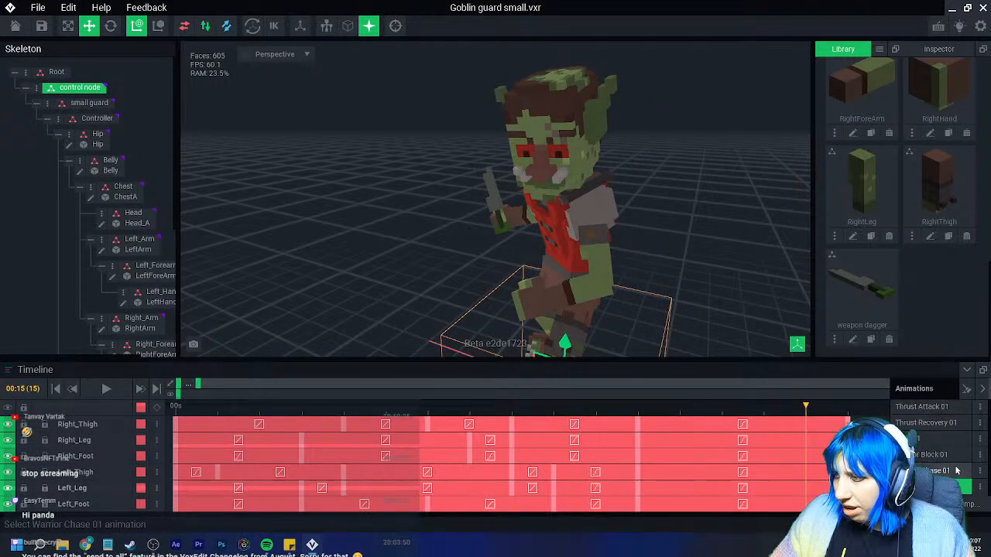
click(957, 470)
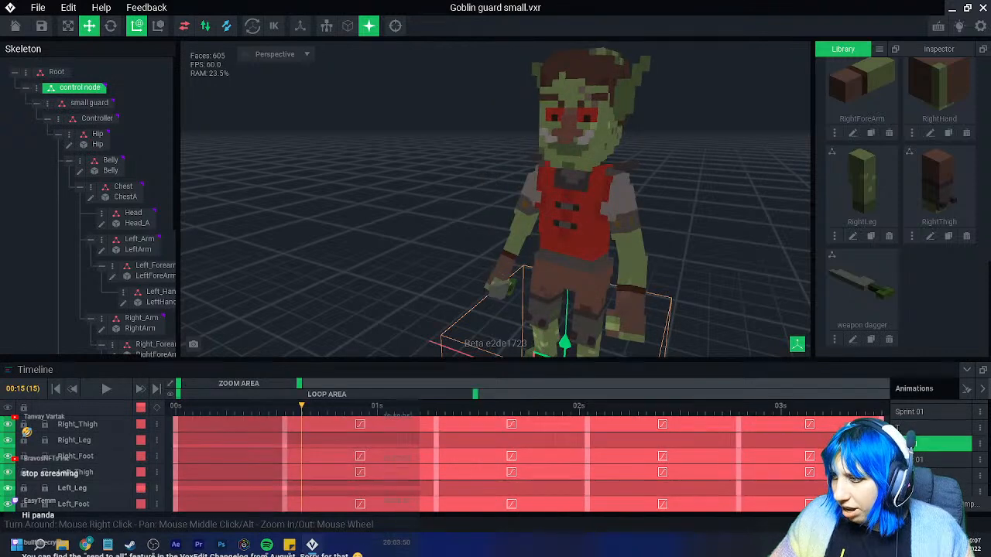
scroll(851, 468, up, 7)
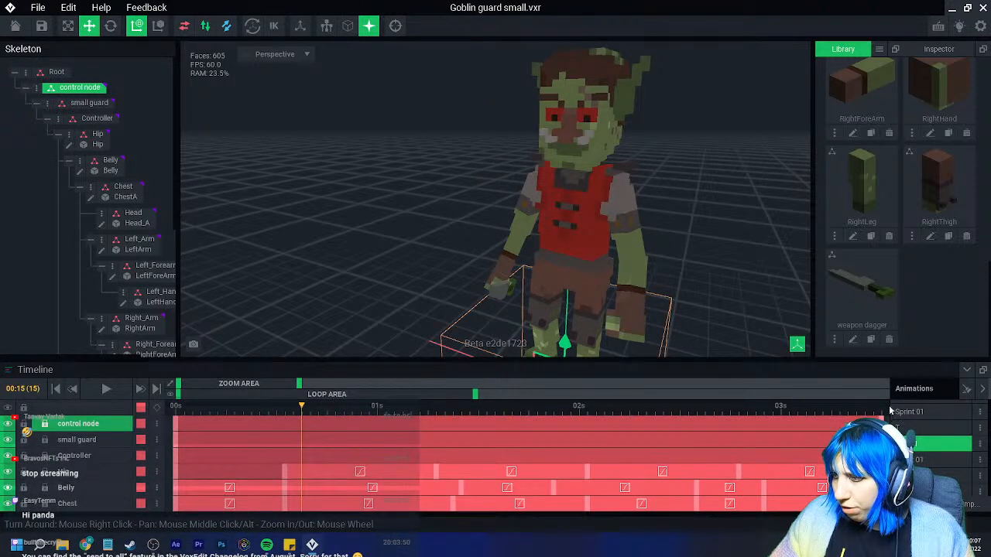
scroll(938, 433, up, 1)
scroll(938, 432, up, 1)
click(938, 432)
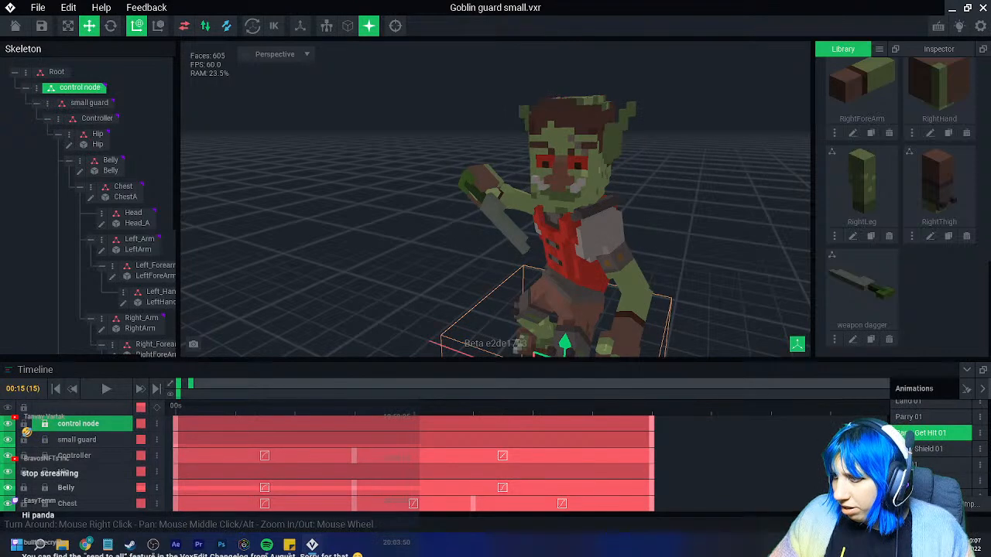
Preview the goblin's poses in further clips, including Interact 01 and the second Heavy Attack Anti clip
scroll(834, 464, down, 7)
scroll(935, 460, up, 3)
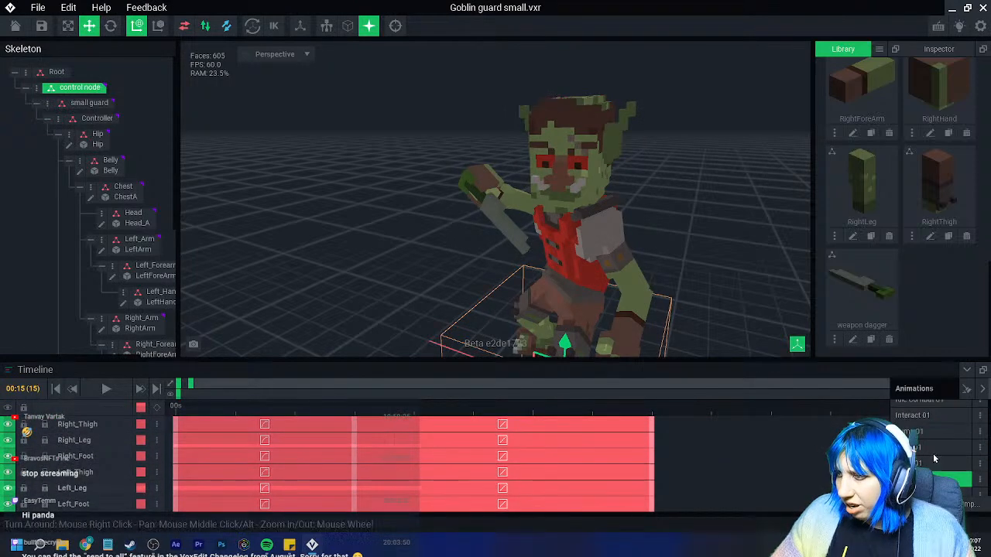
click(929, 447)
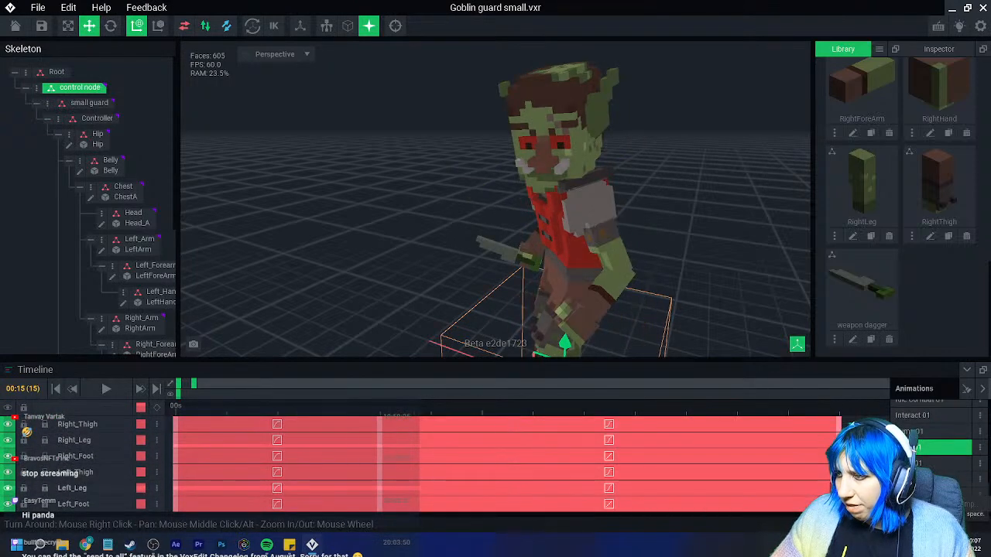
click(918, 418)
scroll(836, 465, down, 7)
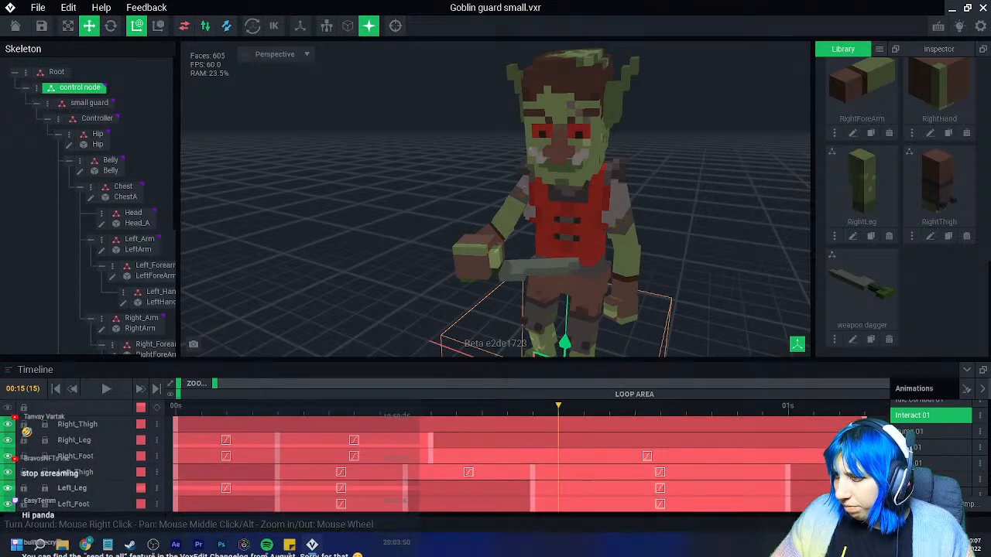
scroll(932, 449, up, 6)
click(932, 429)
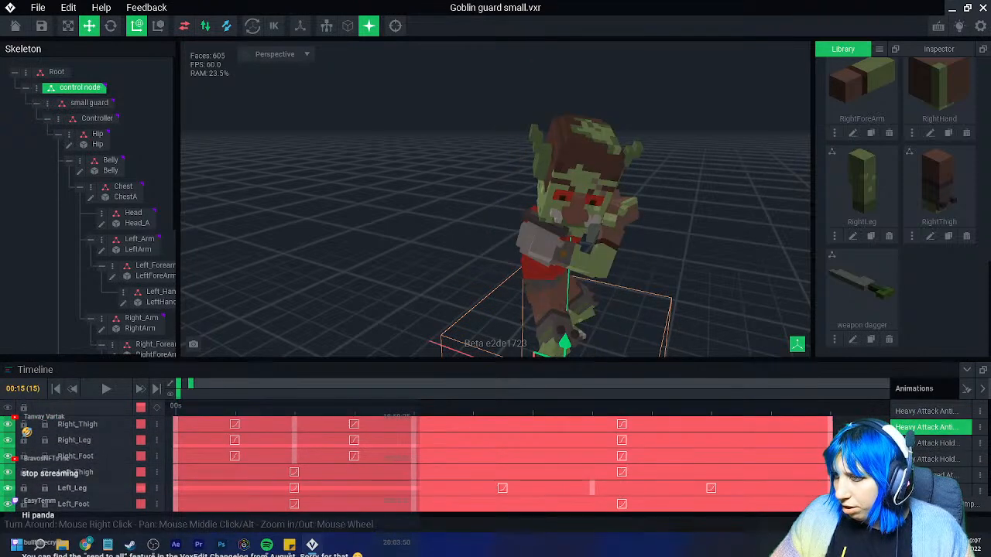
Load the calm standing clip a few entries below the Heavy Attack Hold clips and play it with the control node deselected
scroll(251, 419, up, 7)
scroll(252, 419, down, 7)
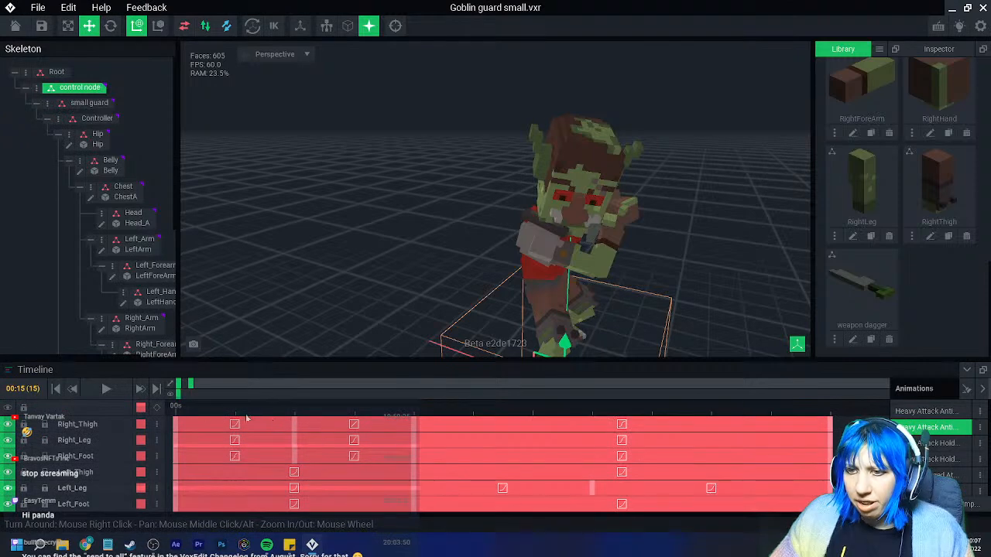
click(933, 490)
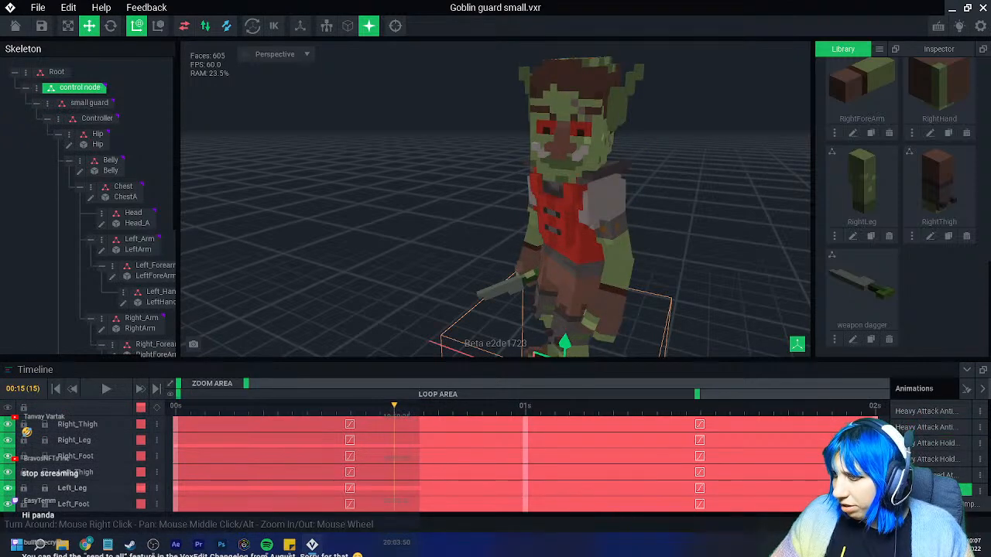
scroll(252, 449, up, 7)
click(506, 268)
right_drag(505, 268, 271, 310)
click(106, 389)
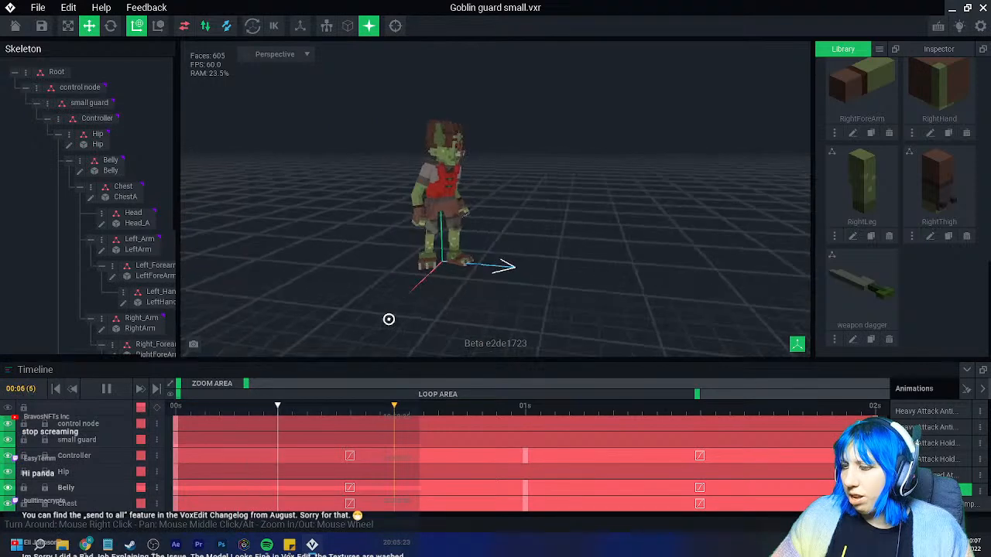
Save and close Goblin guard small.vxr, and reopen it in the Animator from the recent files
click(16, 27)
click(378, 197)
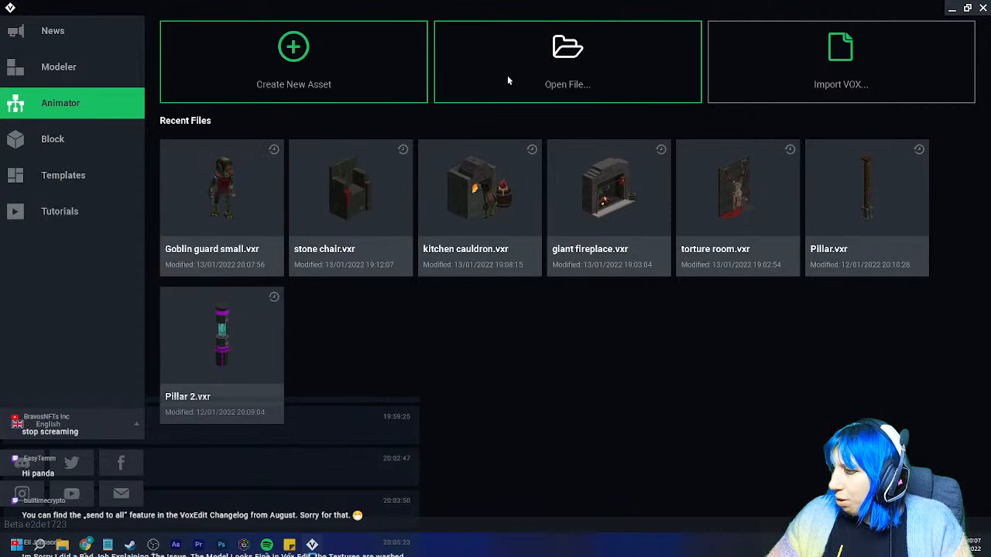
click(230, 209)
scroll(462, 195, up, 10)
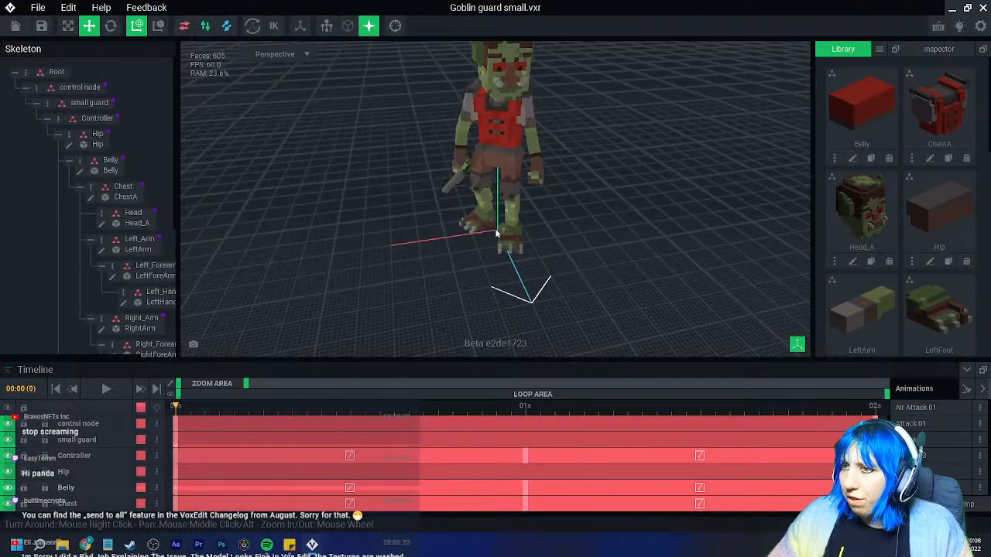
middle_drag(461, 261, 454, 267)
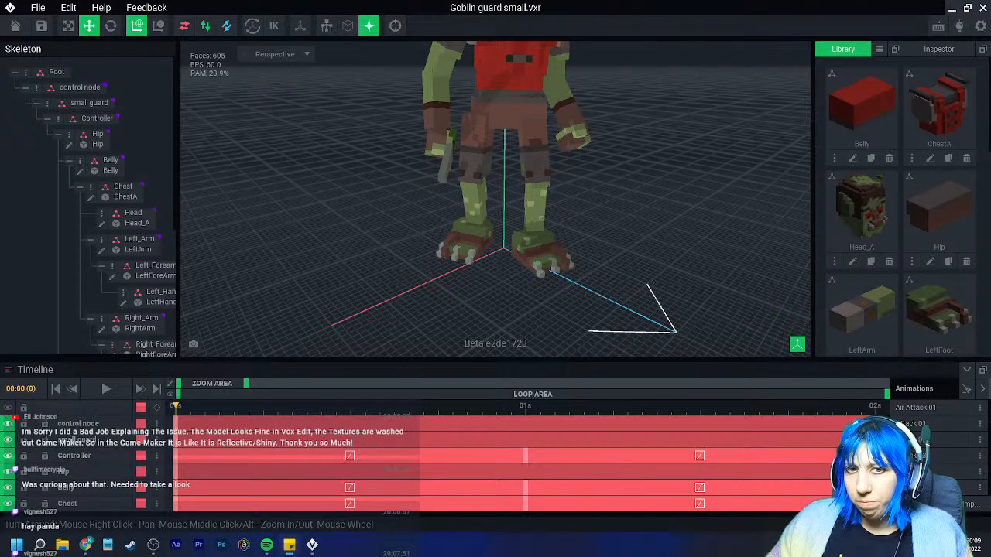
Save and close the goblin guard file, and open Cook shelves.vxr from the Cook shelves folder inside basement
click(15, 26)
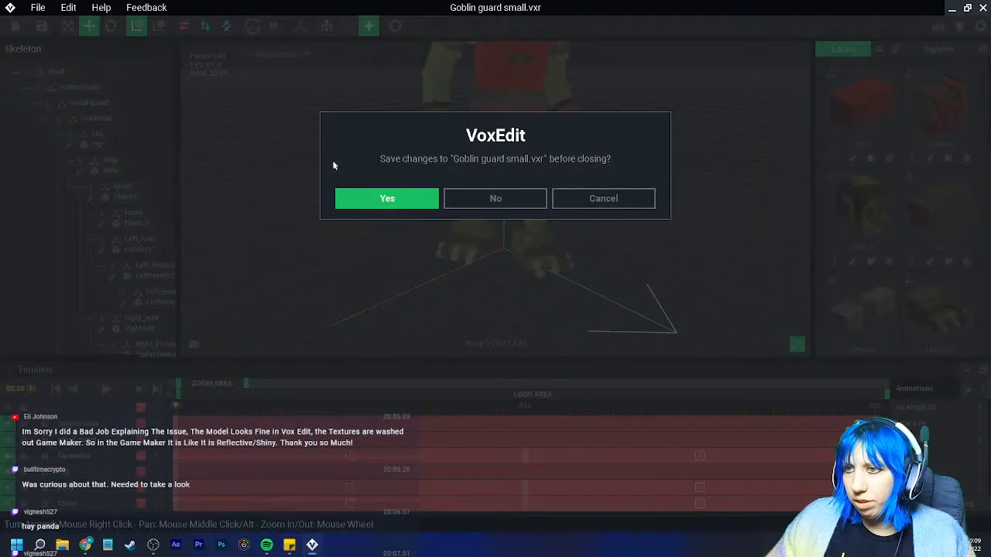
click(367, 200)
click(482, 66)
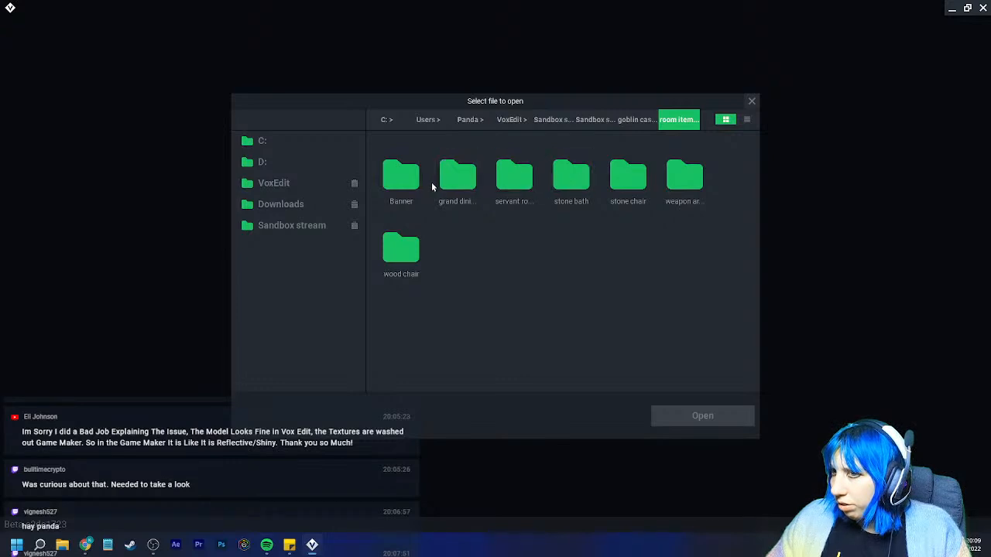
click(635, 119)
double_click(400, 175)
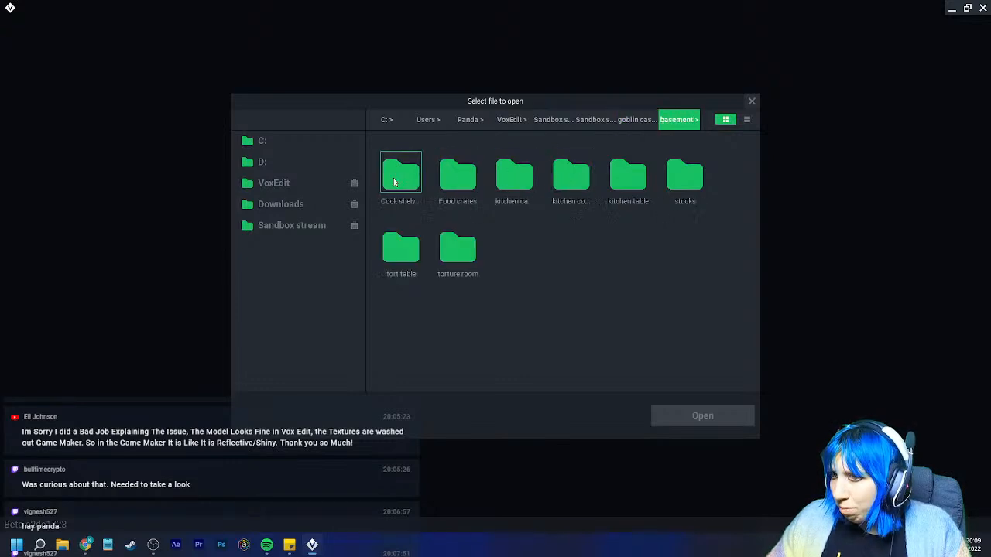
double_click(400, 176)
click(400, 177)
click(686, 425)
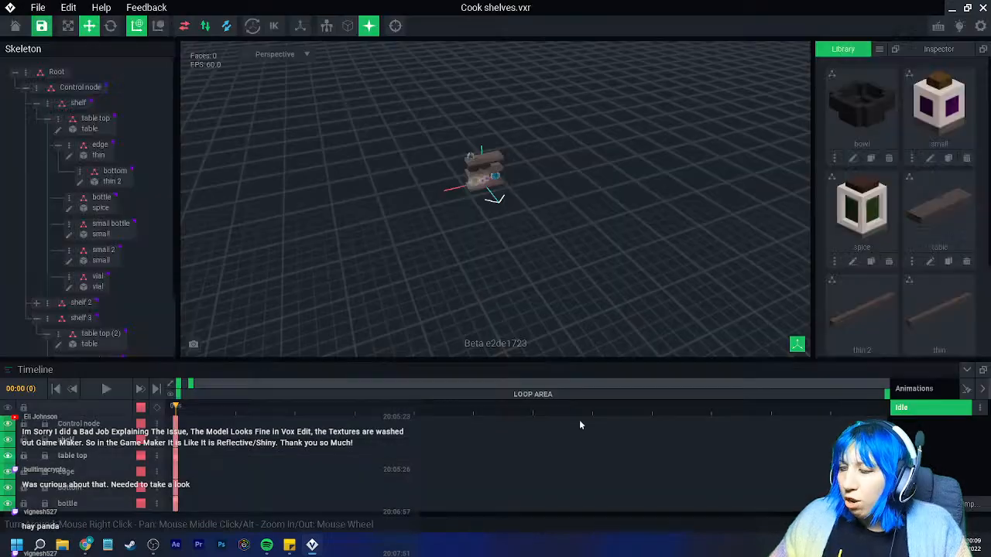
Examine the cook shelves model up close from the front, the side and underneath, including its bottles
scroll(498, 197, up, 3)
right_drag(498, 198, 435, 227)
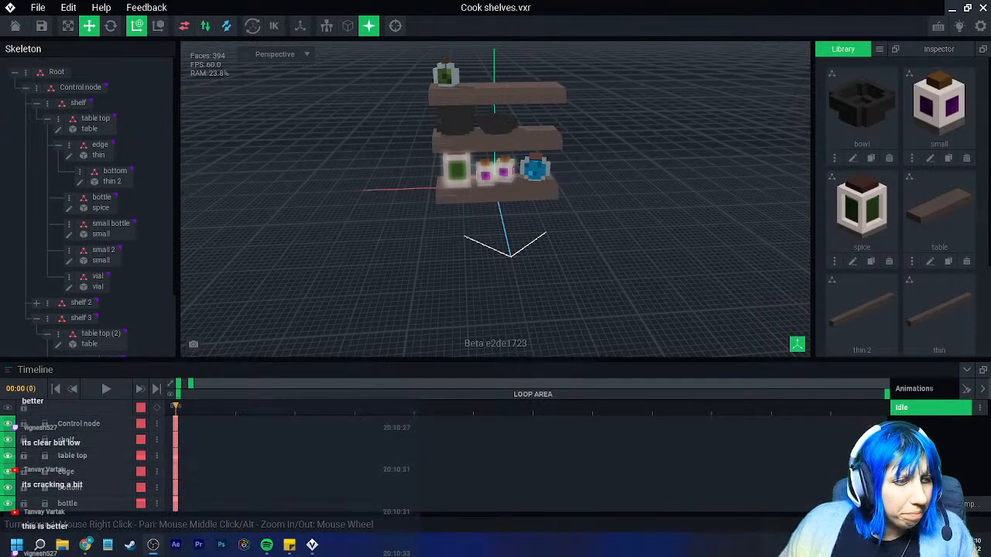
right_drag(457, 128, 514, 130)
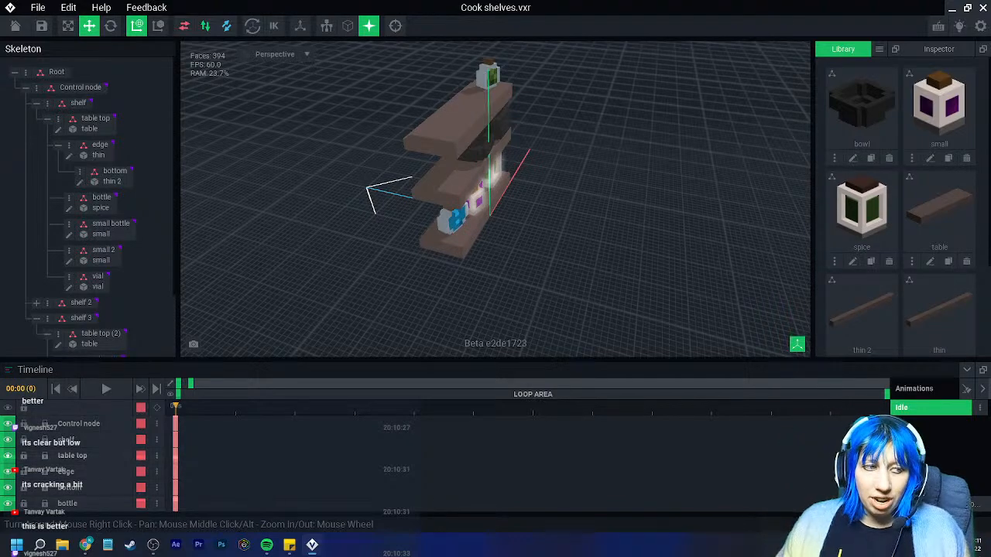
scroll(462, 193, up, 5)
right_drag(385, 183, 434, 233)
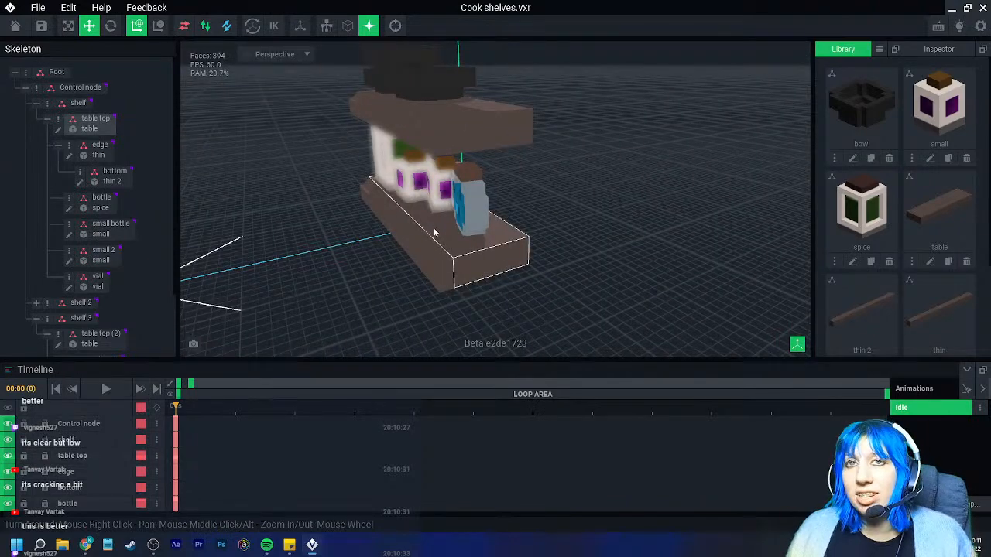
right_drag(410, 221, 440, 266)
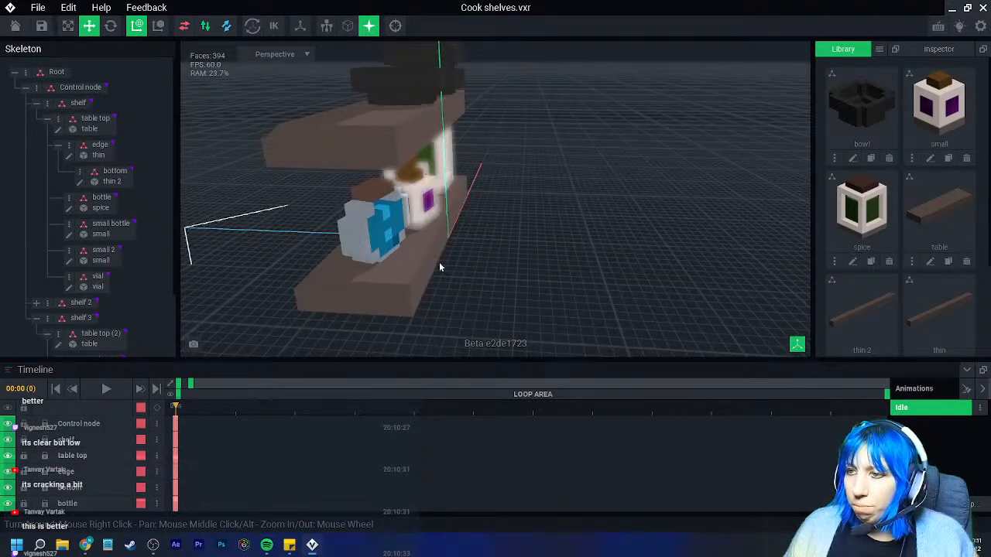
scroll(445, 250, up, 6)
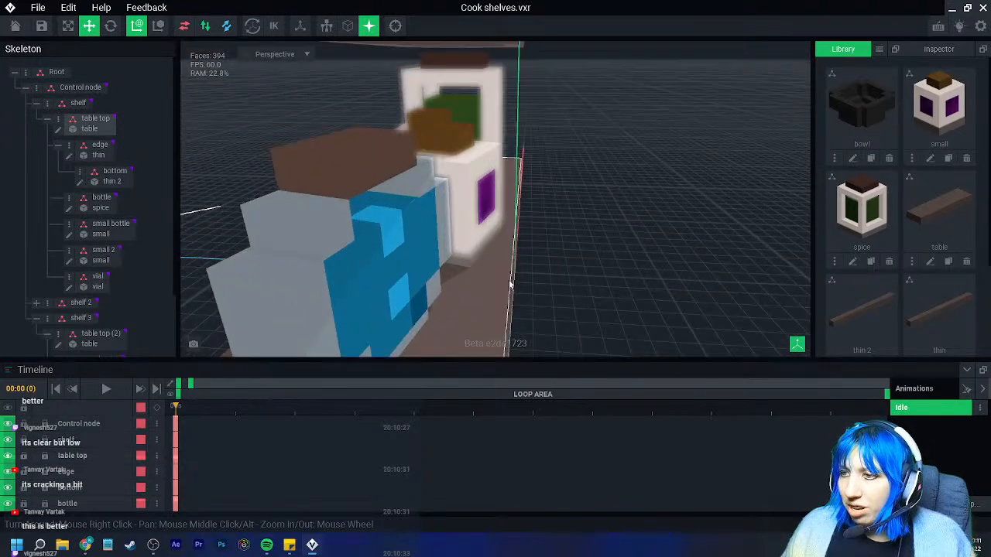
right_drag(425, 245, 446, 225)
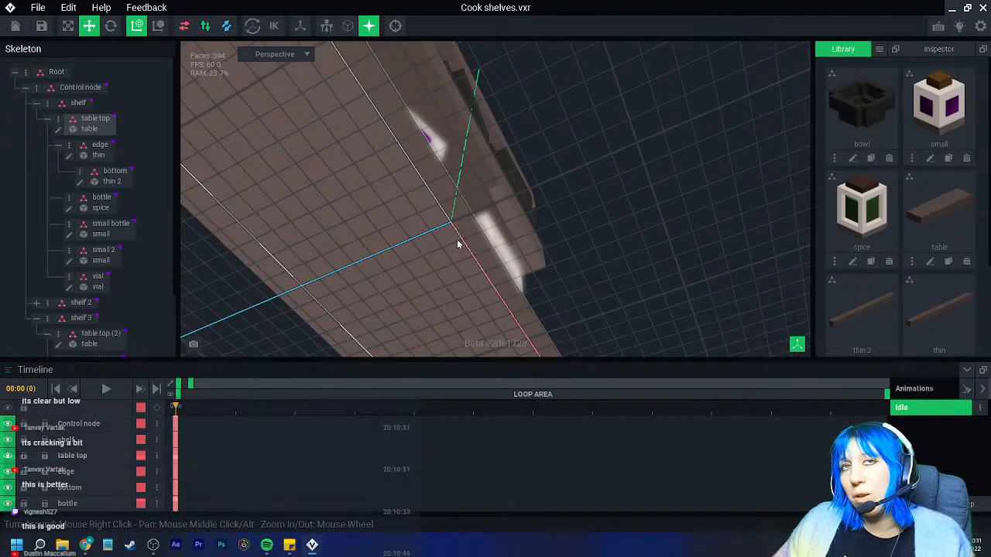
right_drag(458, 244, 450, 245)
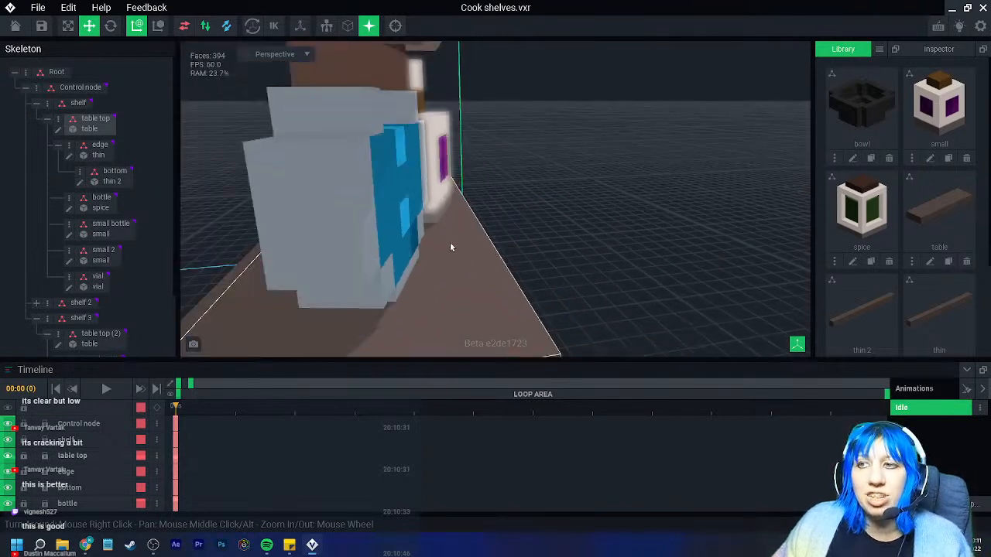
scroll(451, 247, down, 2)
scroll(452, 256, down, 1)
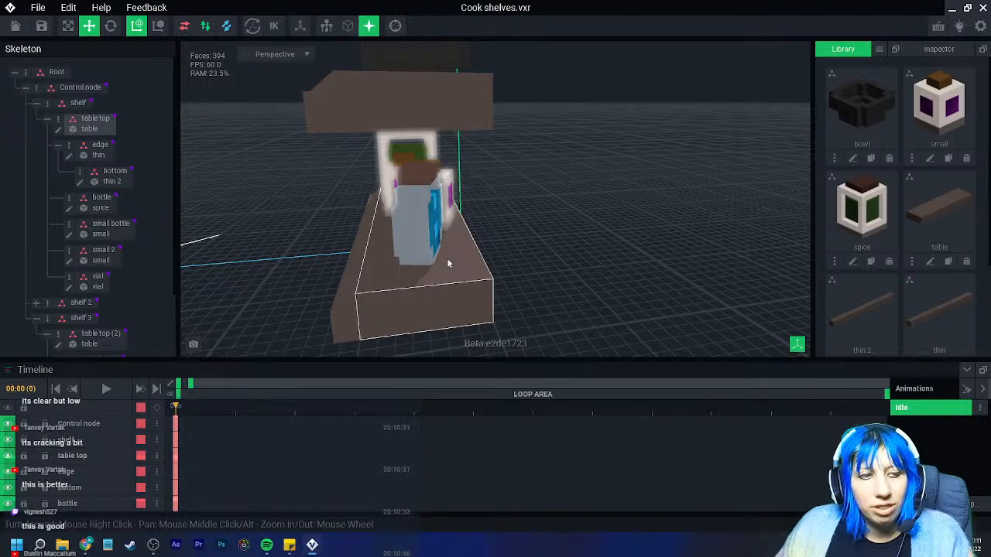
Inspect the vial and the angled edge piece along the front of the lowest shelf at eye level
click(435, 245)
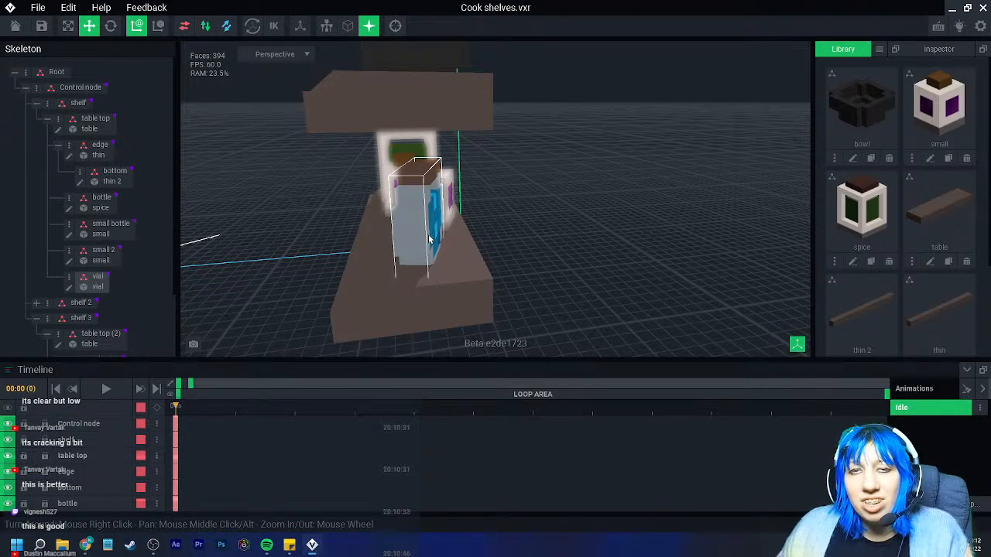
scroll(394, 230, down, 3)
right_drag(407, 243, 273, 296)
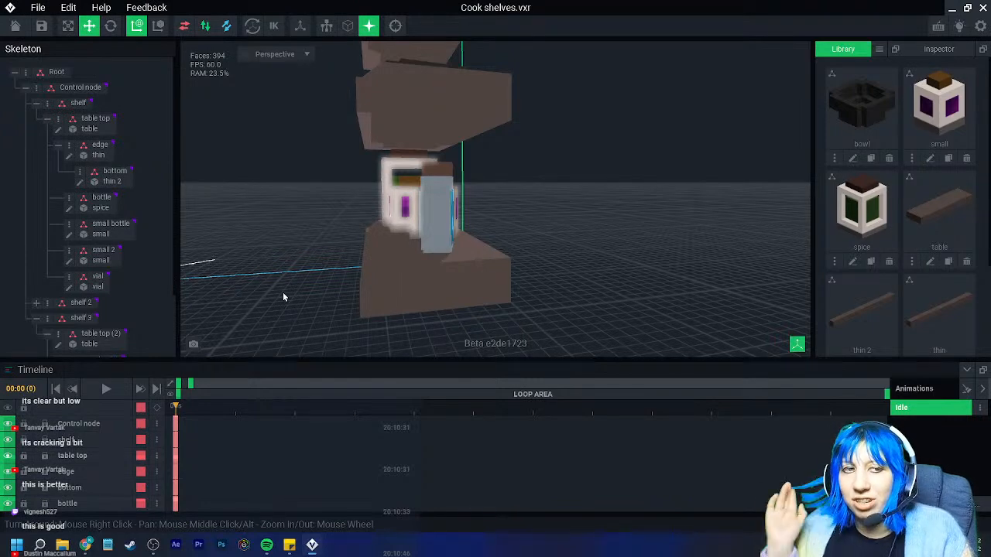
right_drag(394, 281, 400, 277)
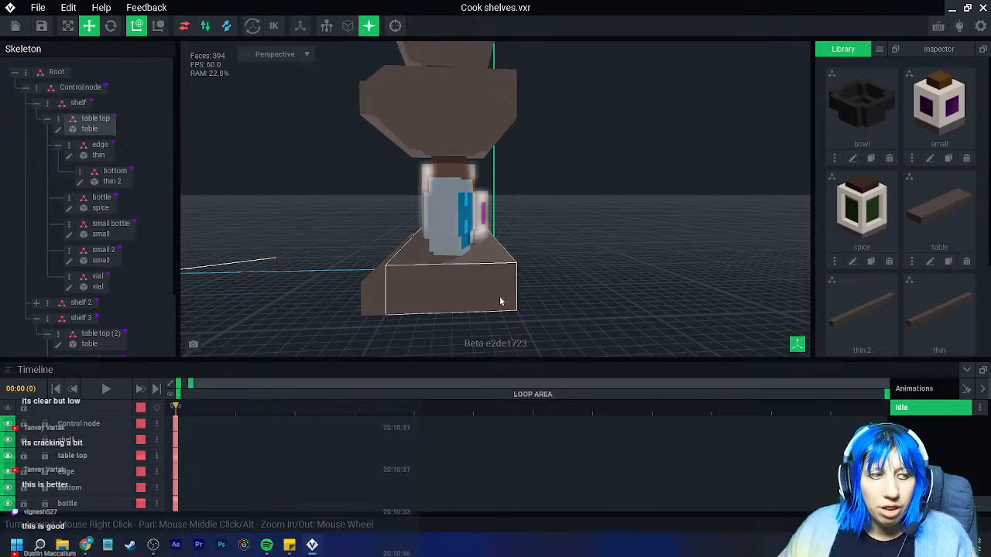
right_drag(511, 294, 359, 240)
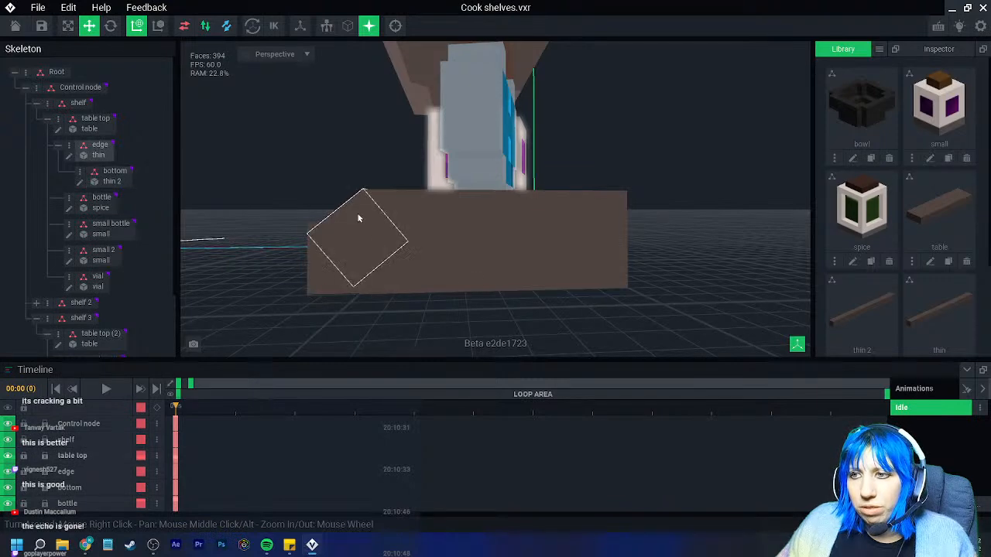
right_drag(427, 294, 429, 296)
scroll(427, 294, down, 2)
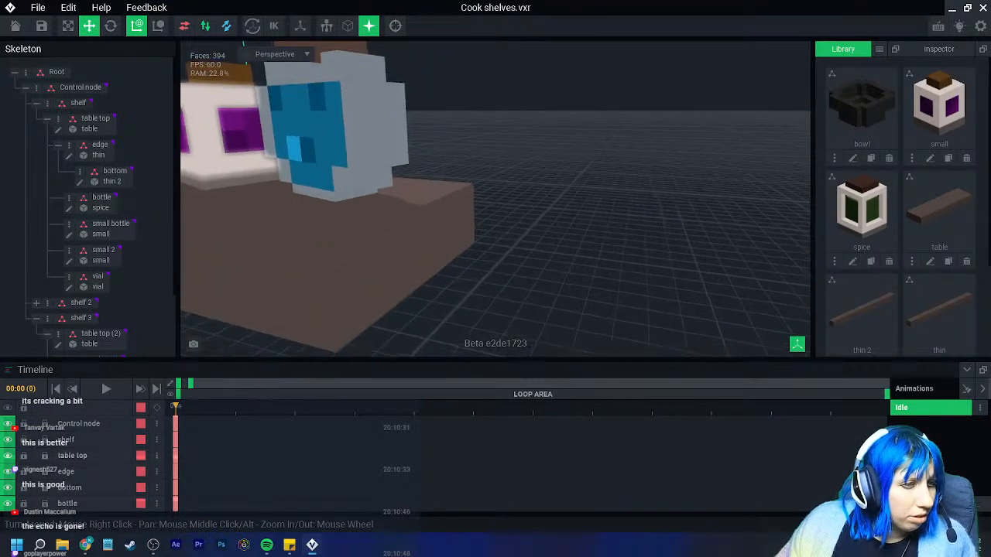
Examine the row of bottles on the lowest shelf, the bowls and the upper shelves from the front and above
middle_drag(426, 294, 503, 352)
scroll(426, 290, down, 2)
right_drag(427, 289, 489, 275)
scroll(490, 275, down, 4)
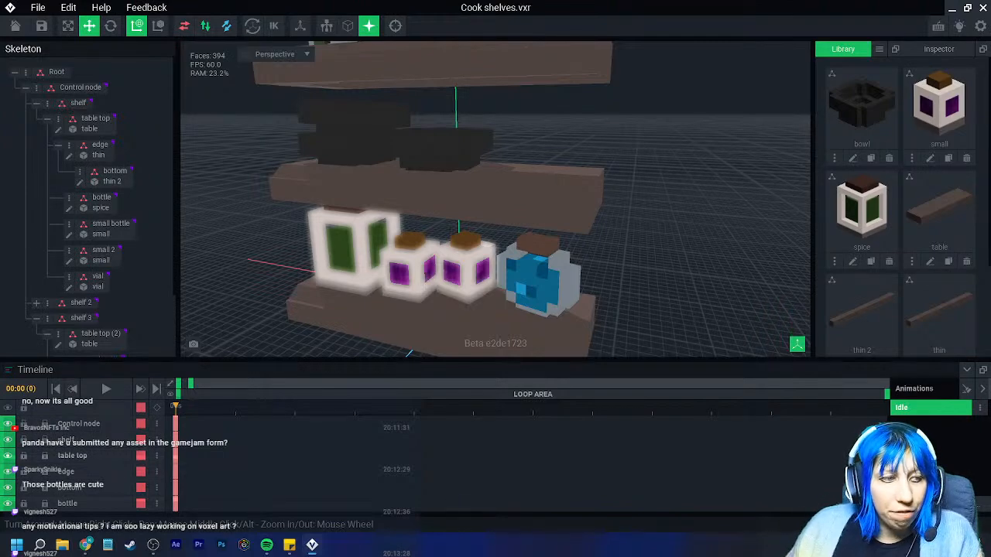
right_drag(333, 256, 426, 290)
middle_drag(403, 186, 401, 268)
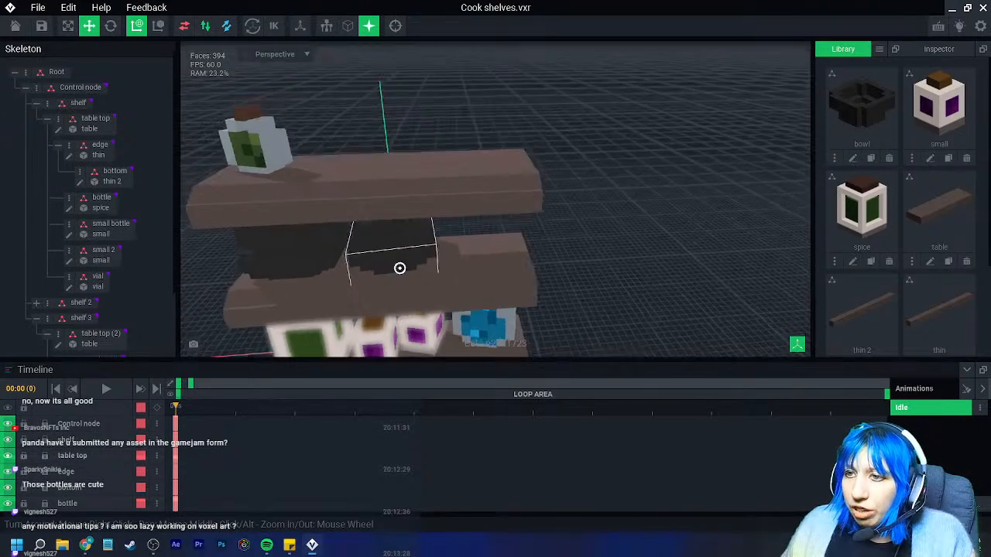
Shift the angled edge piece of the top shelf outward to about 3.9
scroll(400, 268, up, 2)
right_drag(408, 266, 314, 301)
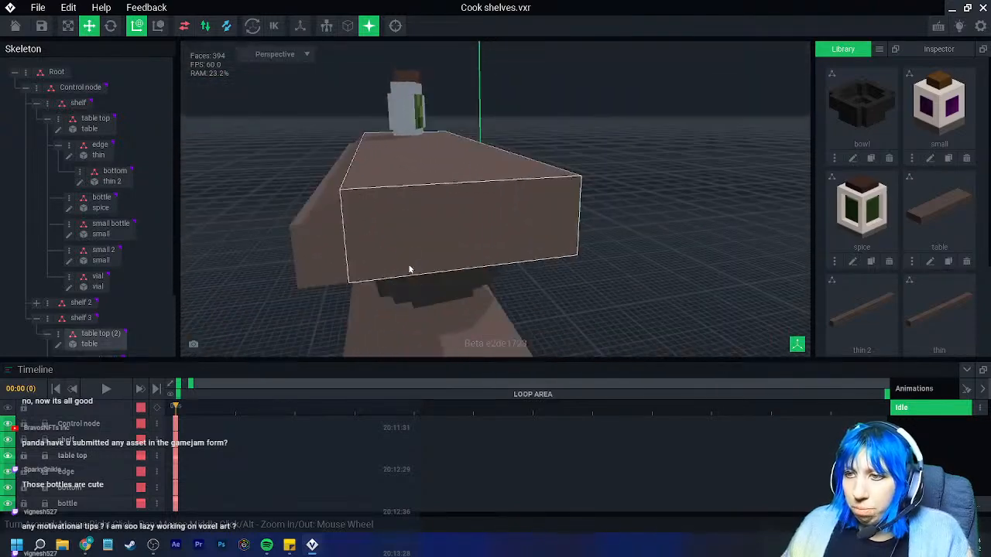
middle_drag(313, 298, 325, 283)
scroll(302, 243, up, 2)
right_drag(325, 283, 358, 235)
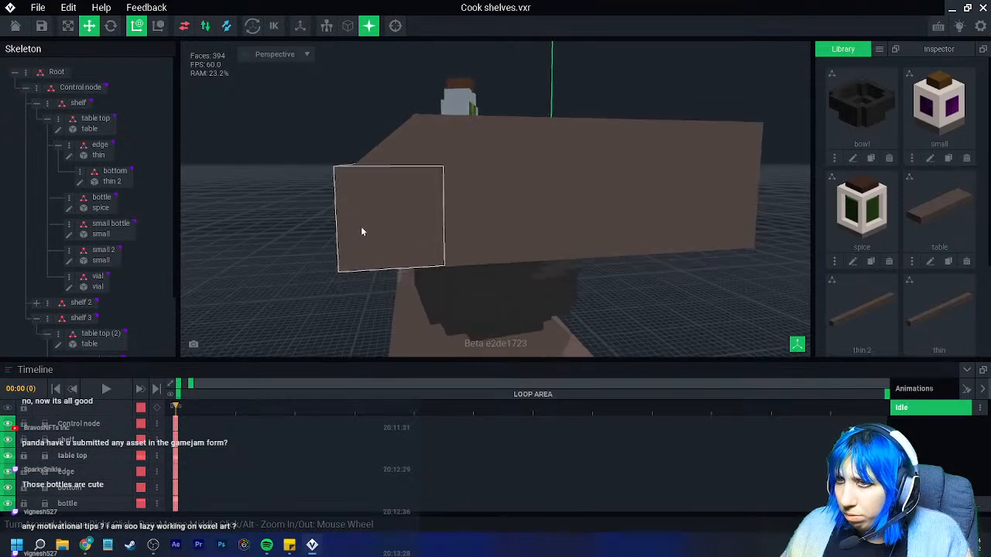
click(358, 233)
mouse_move(350, 199)
mouse_down()
mouse_move(363, 199)
mouse_move(351, 203)
mouse_up()
click(378, 158)
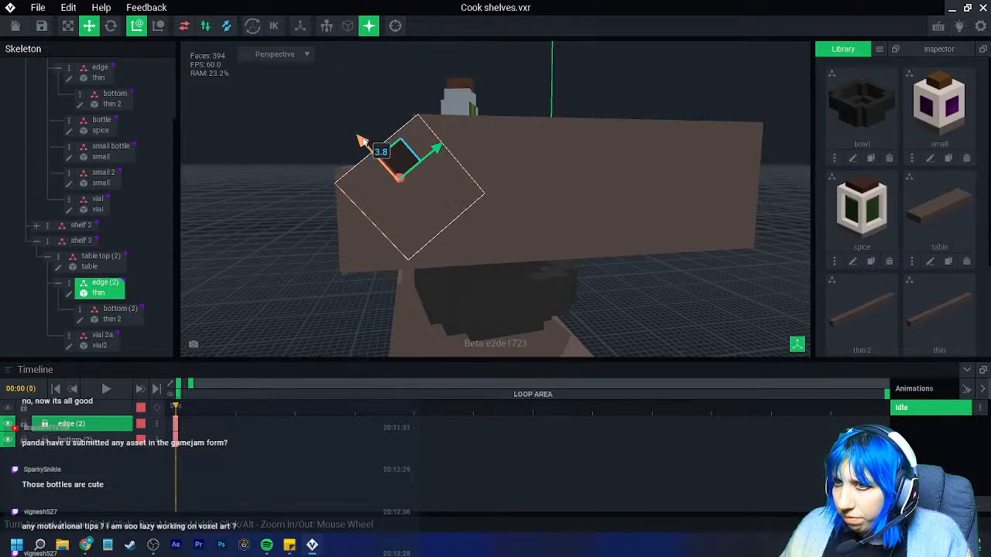
click(352, 216)
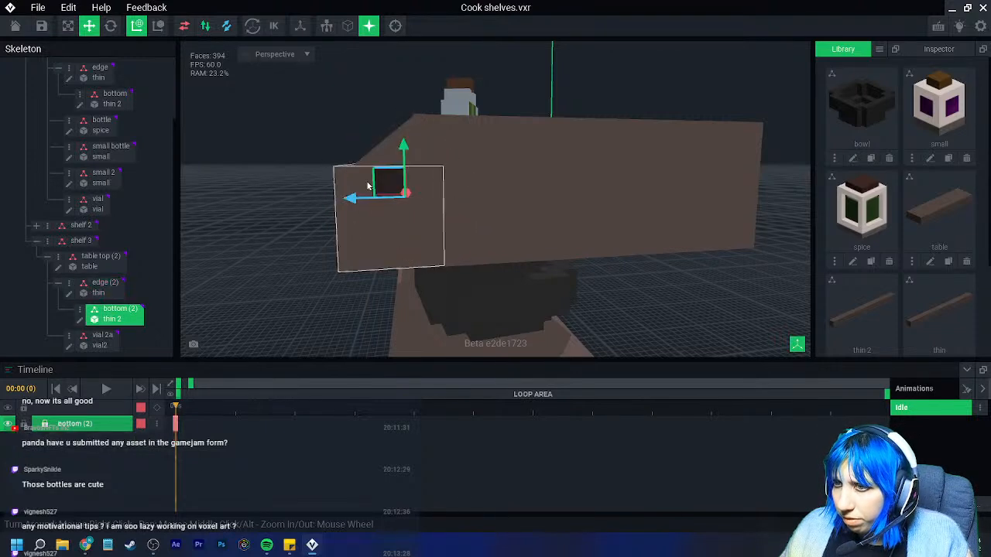
click(391, 133)
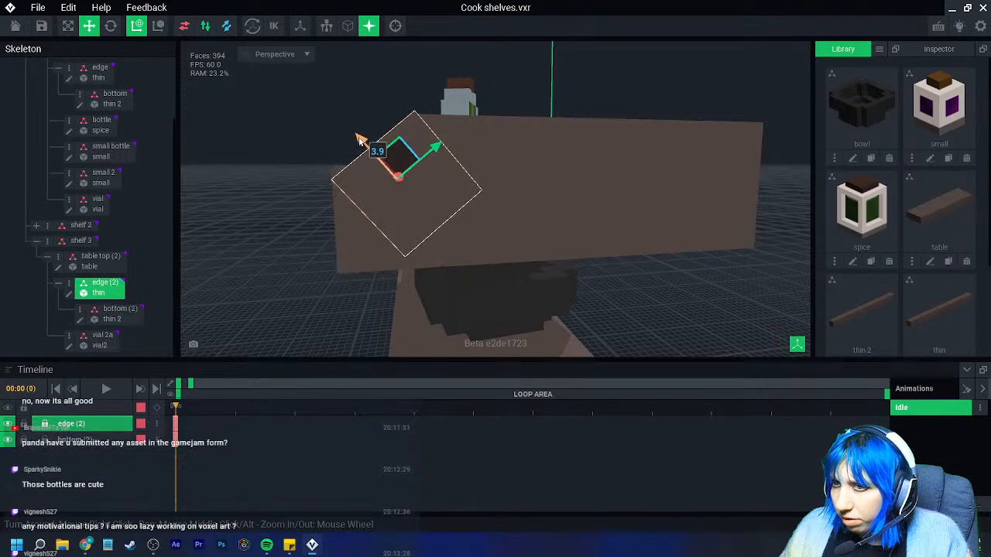
Try setting the thin lower edge piece of the top shelf to about -1.1 vertically and nudging the angled edge piece again
click(345, 186)
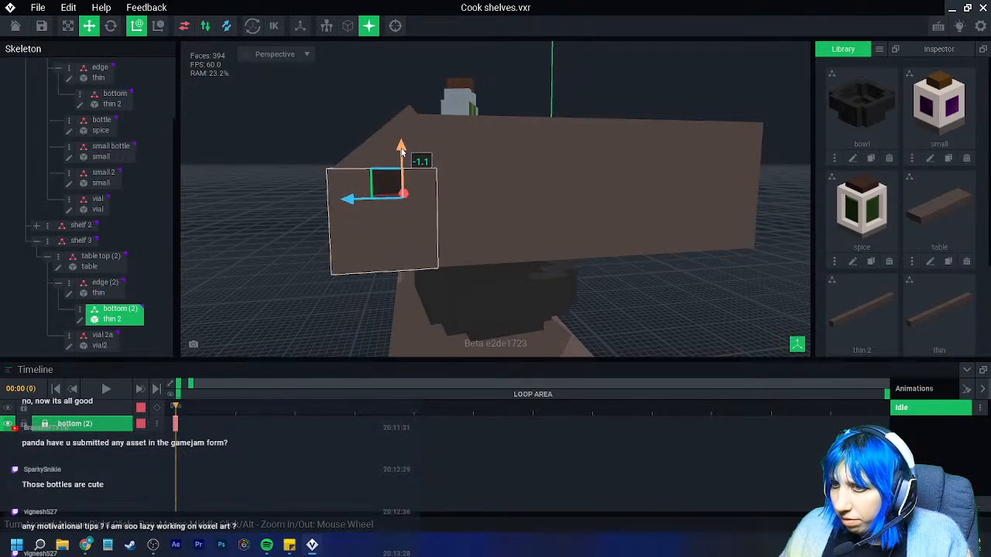
mouse_move(360, 208)
mouse_down()
mouse_move(370, 210)
mouse_move(361, 209)
mouse_up()
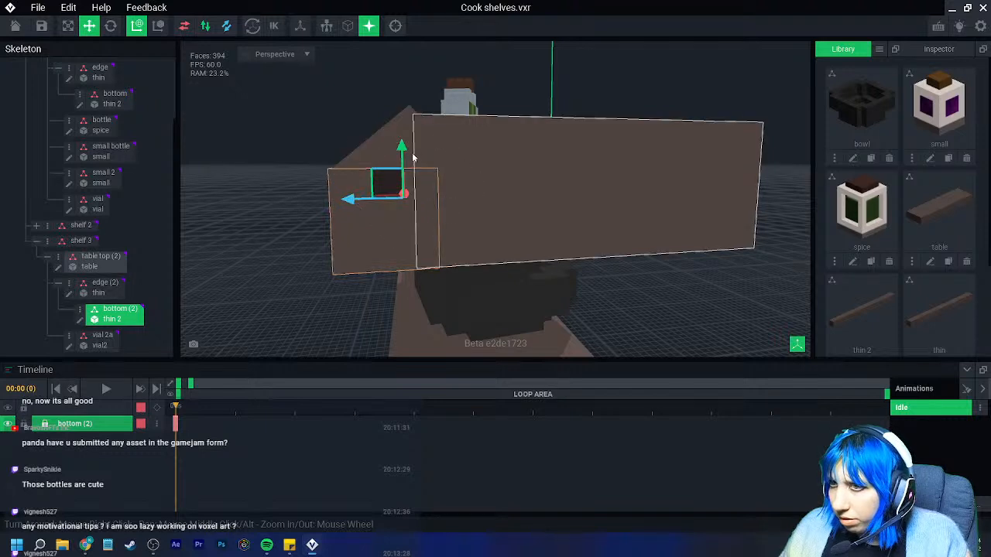
click(363, 149)
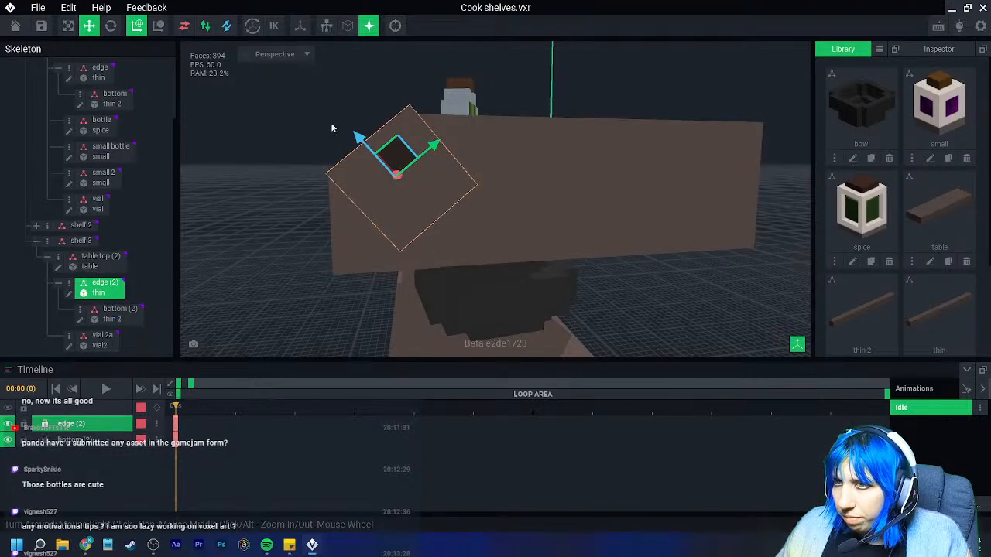
drag(362, 141, 369, 149)
click(292, 168)
right_drag(291, 170, 336, 209)
middle_drag(336, 209, 331, 202)
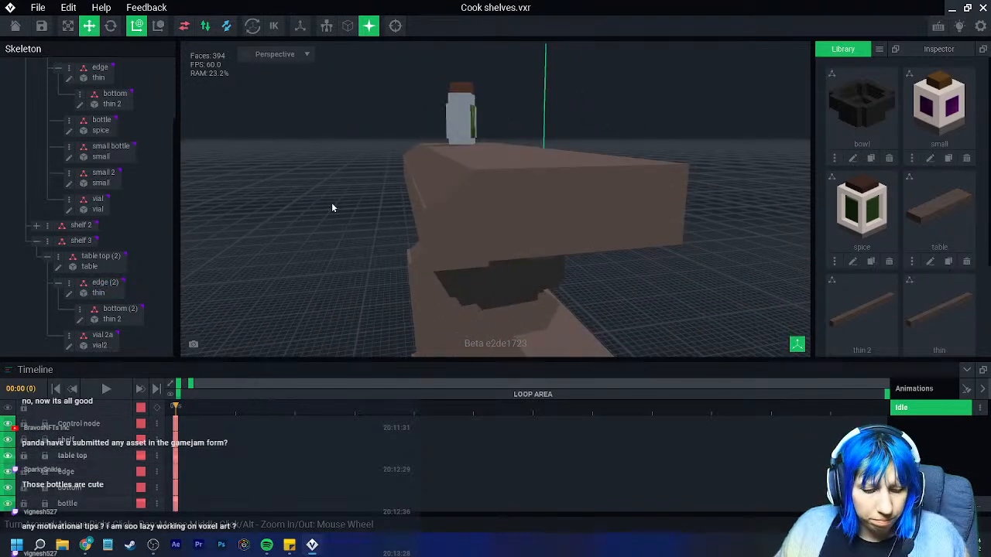
Undo the last three position changes to the top shelf's edge pieces
key(ctrl+z)
key(ctrl+z)
key(ctrl+z)
click(315, 229)
Duplicate the green vial on the top shelf as a node named "vial 2b"
right_drag(324, 234, 333, 239)
middle_drag(397, 254, 405, 227)
middle_drag(400, 175, 396, 236)
right_drag(396, 236, 418, 246)
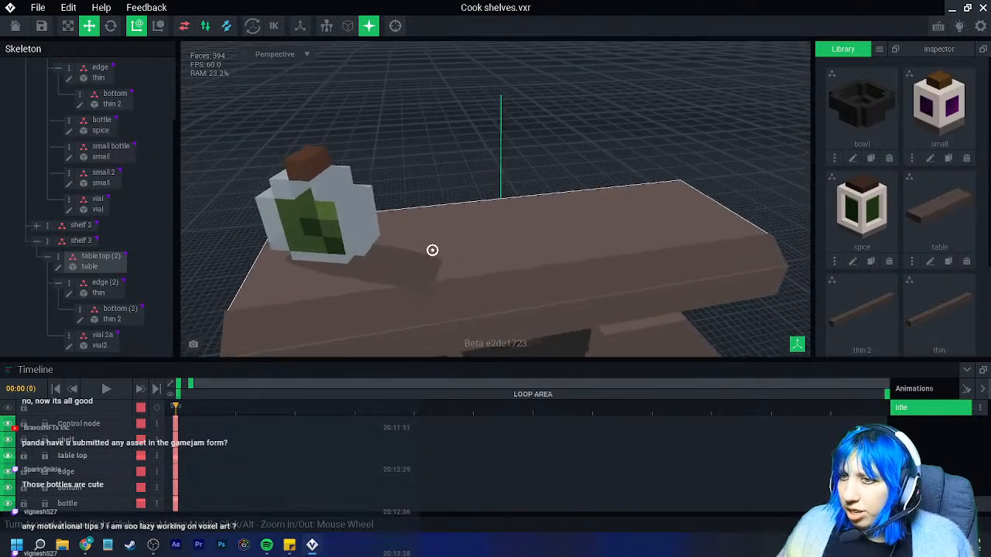
click(305, 233)
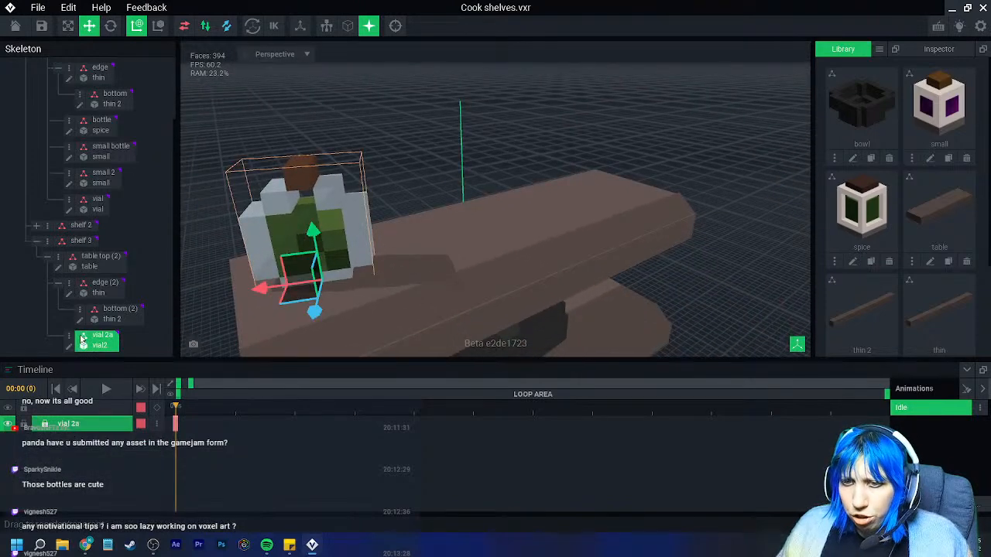
right_click(74, 338)
click(108, 409)
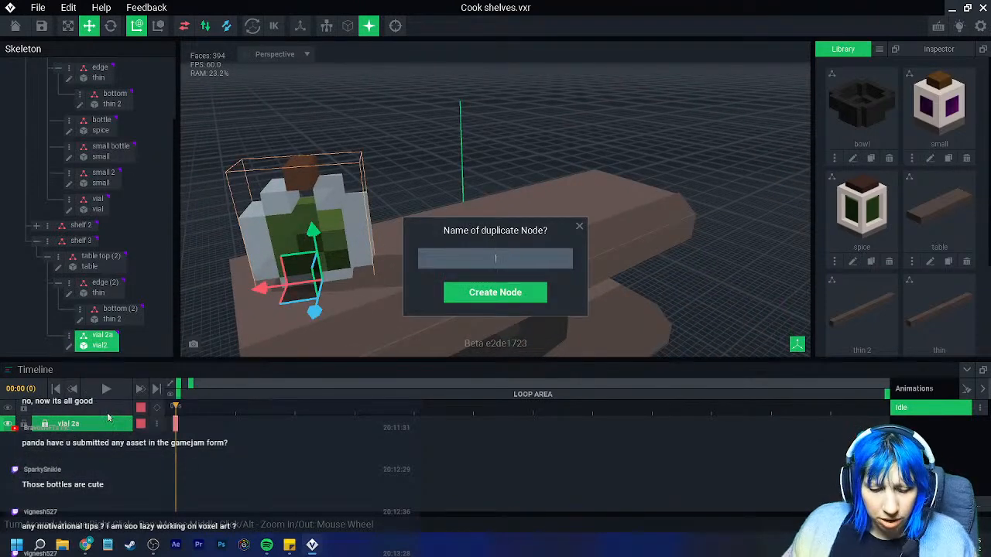
text(vial)
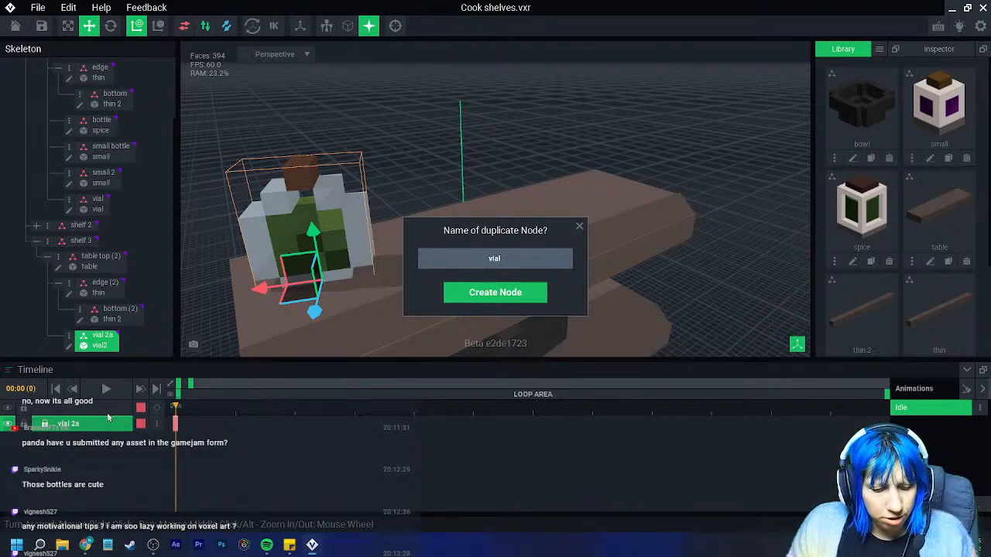
text( 2b)
key(Return)
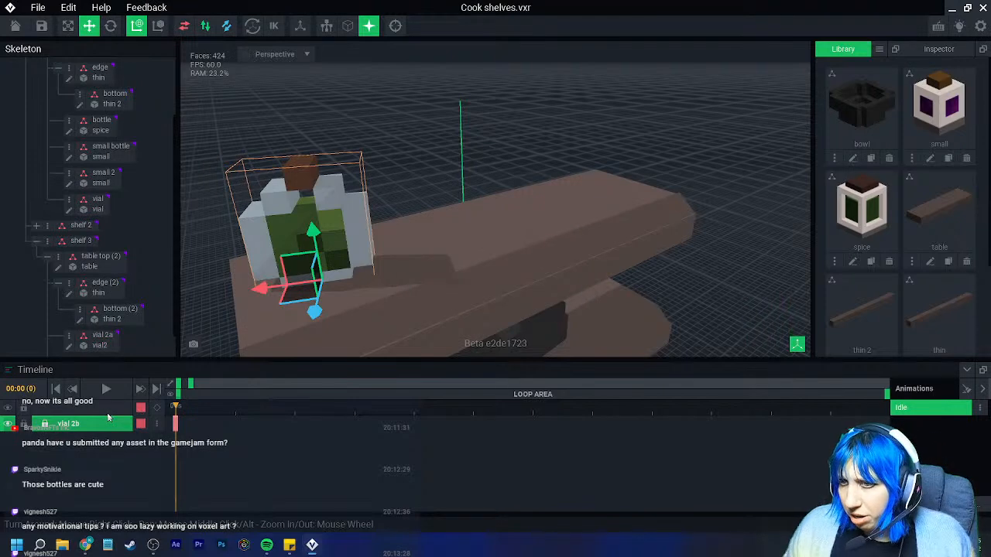
Place the duplicated vial beside the first one on the top shelf, rotate it slightly and nudge it into position
drag(256, 292, 394, 271)
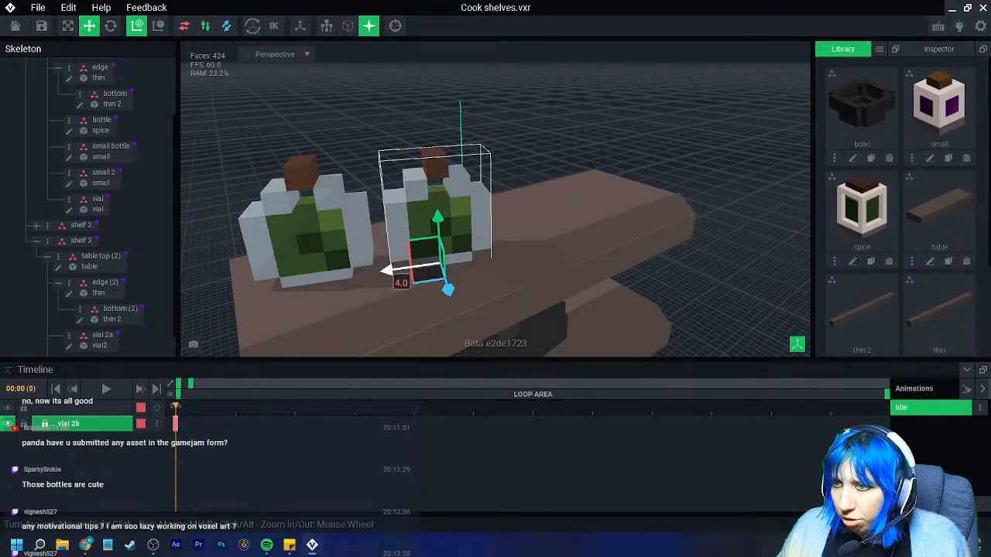
right_drag(393, 271, 440, 263)
click(111, 27)
drag(423, 244, 458, 251)
click(89, 27)
drag(438, 207, 422, 203)
click(482, 182)
Fine-tune the positions of the two green vials on the top shelf and check the whole shelf unit
right_drag(472, 186, 414, 201)
click(401, 202)
drag(346, 223, 333, 226)
click(474, 206)
drag(429, 246, 424, 249)
click(573, 194)
right_drag(573, 193, 569, 194)
scroll(557, 231, down, 5)
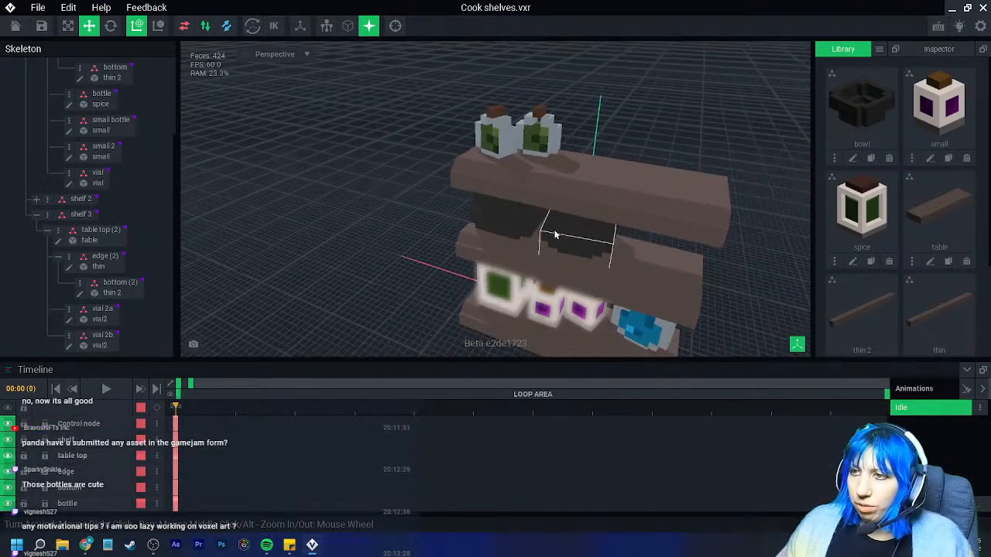
right_drag(604, 239, 562, 290)
scroll(562, 280, down, 5)
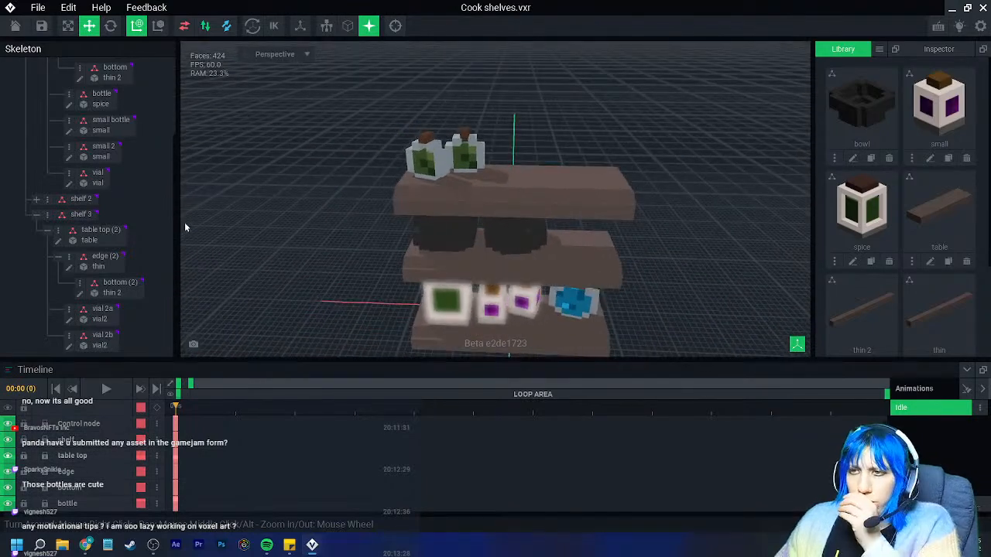
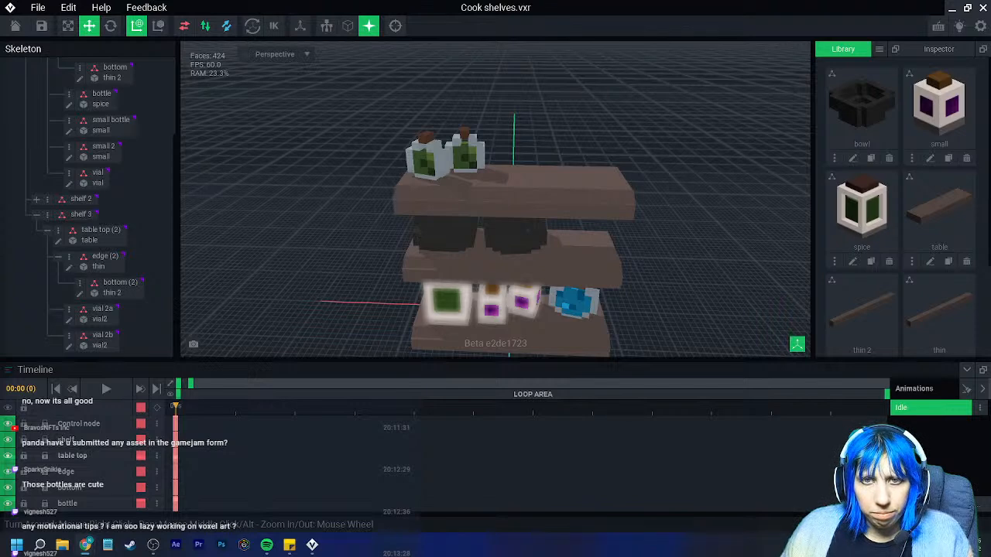
Create a new model named "pot" in the library
right_drag(475, 226, 477, 238)
middle_drag(477, 238, 409, 220)
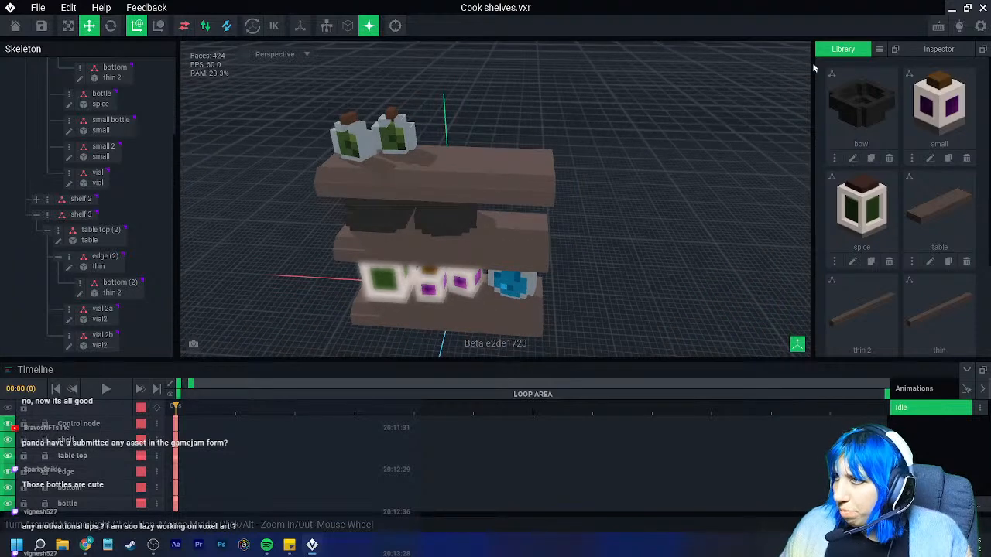
click(888, 55)
click(904, 61)
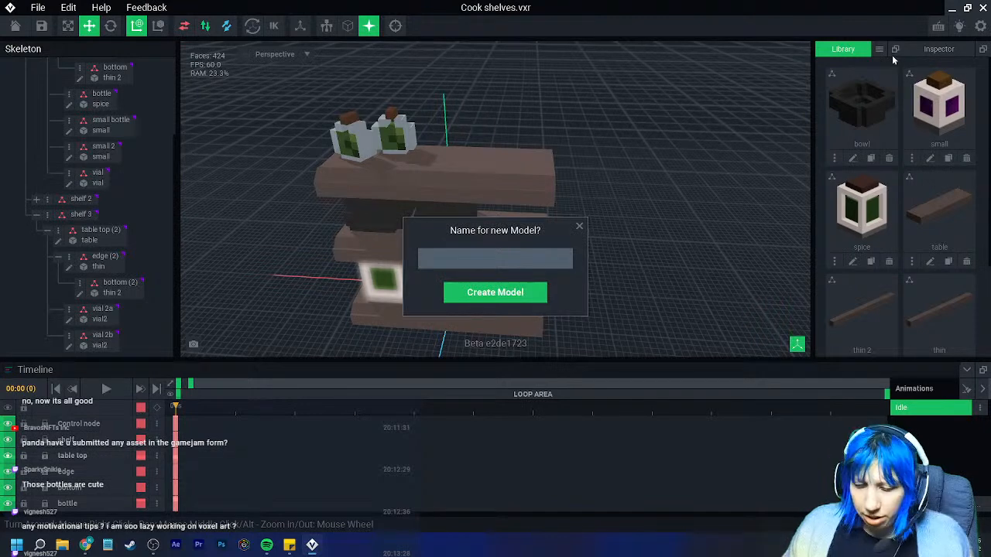
text(pot)
key(Return)
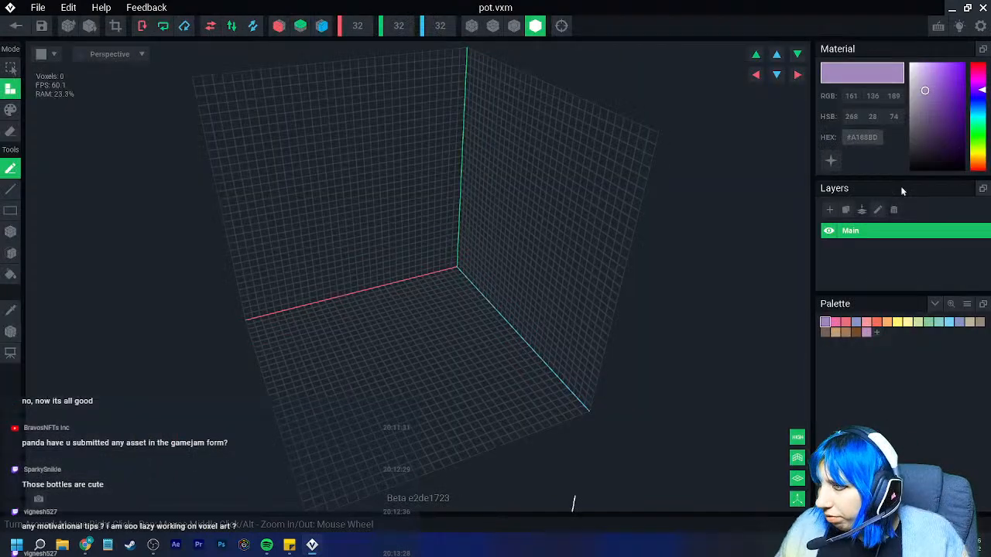
Load the PNG colour palette from the VE_PAL folder in Downloads
click(967, 303)
click(960, 337)
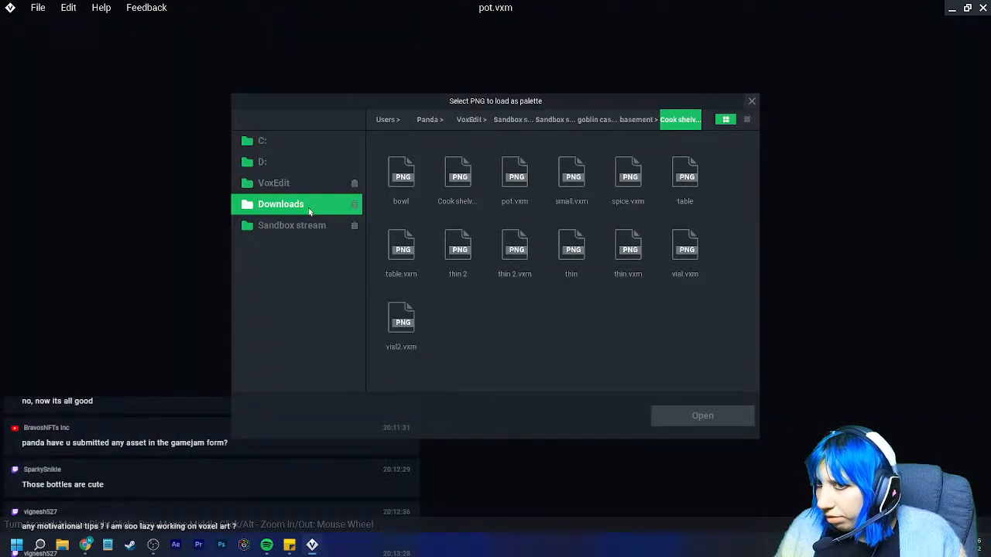
click(280, 203)
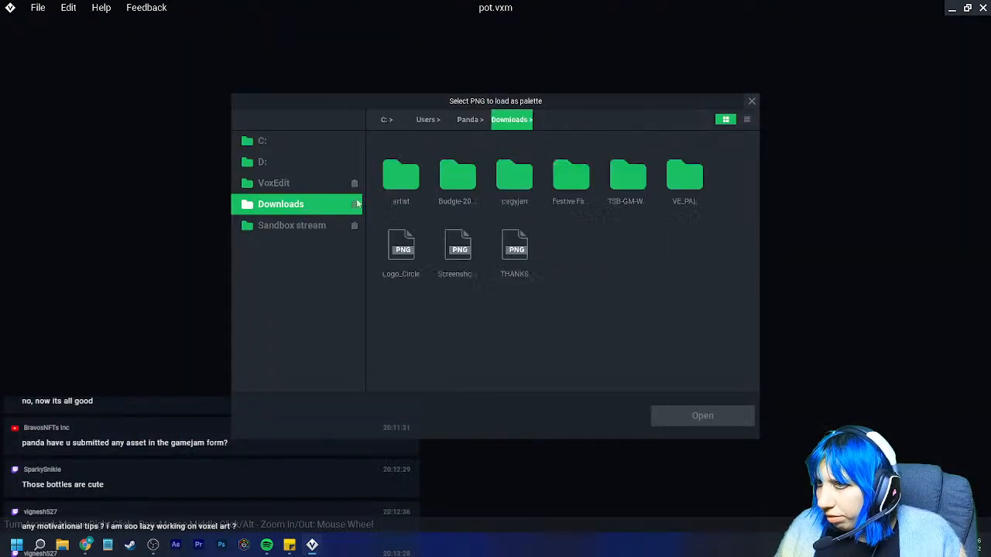
double_click(684, 176)
click(507, 186)
click(694, 414)
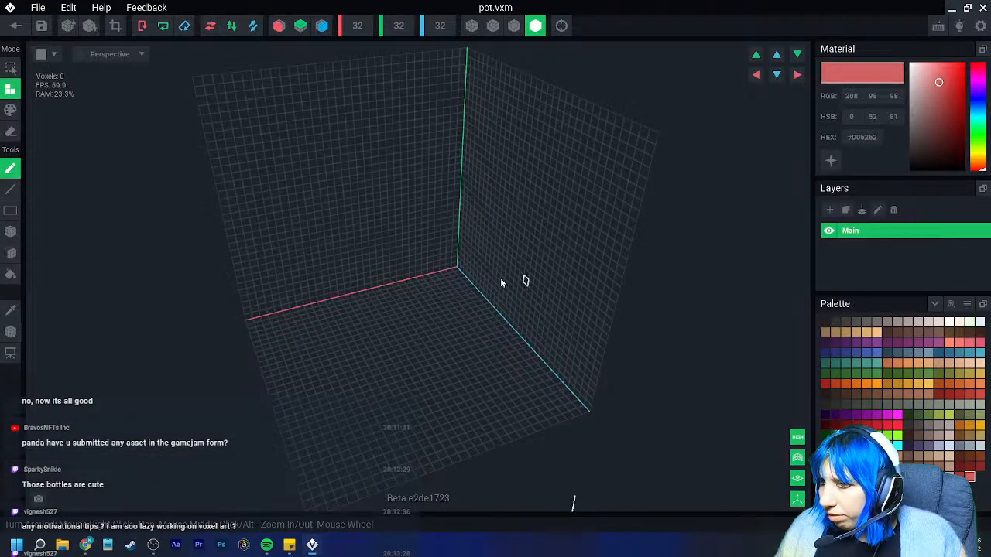
Draw a 4 by 4 voxel base in brown #583823 at the floor's centre using symmetry on the red and blue axes
click(322, 26)
right_drag(336, 172, 410, 232)
scroll(426, 291, up, 5)
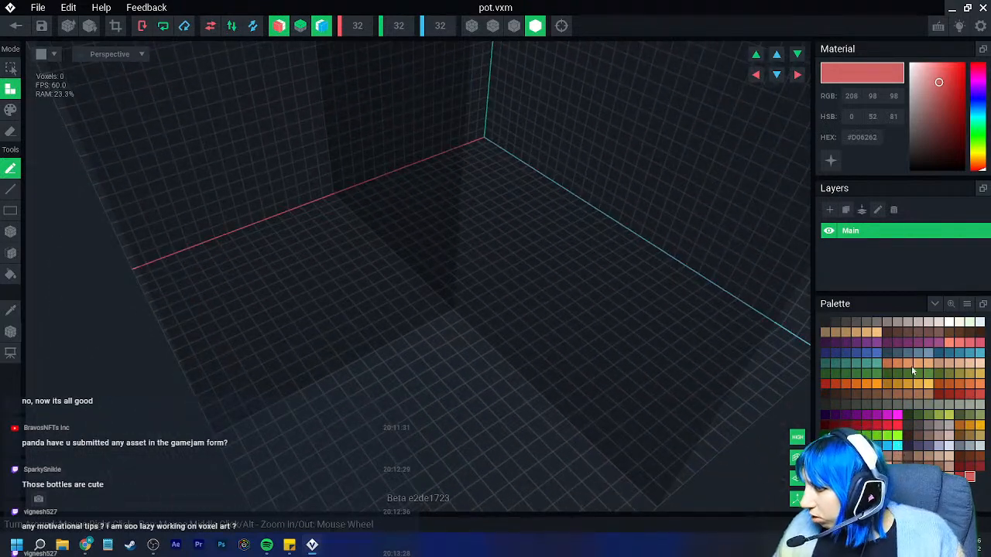
click(909, 436)
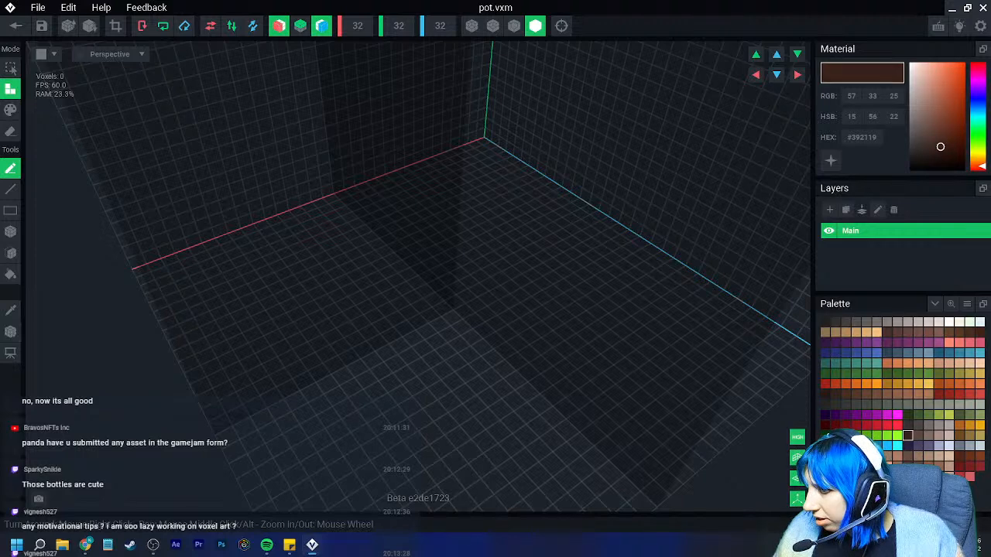
click(960, 333)
mouse_move(453, 311)
mouse_down()
mouse_move(445, 323)
mouse_move(453, 327)
mouse_up()
right_drag(454, 328, 444, 326)
click(444, 332)
click(321, 27)
click(281, 27)
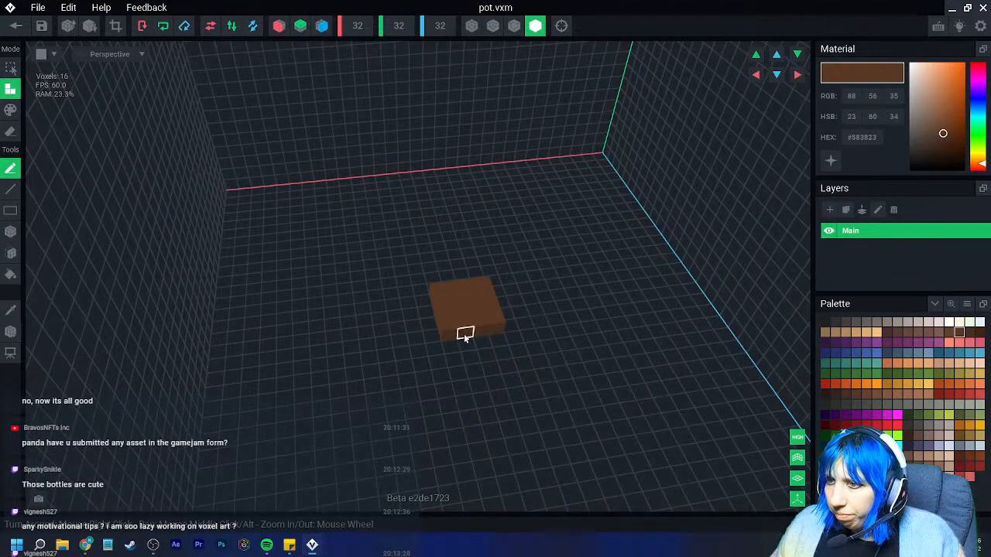
Try to build up voxels on top of the base with the pen tool, and undo them
scroll(452, 320, up, 2)
scroll(452, 320, up, 1)
drag(439, 263, 451, 325)
right_drag(452, 325, 480, 311)
drag(488, 268, 521, 313)
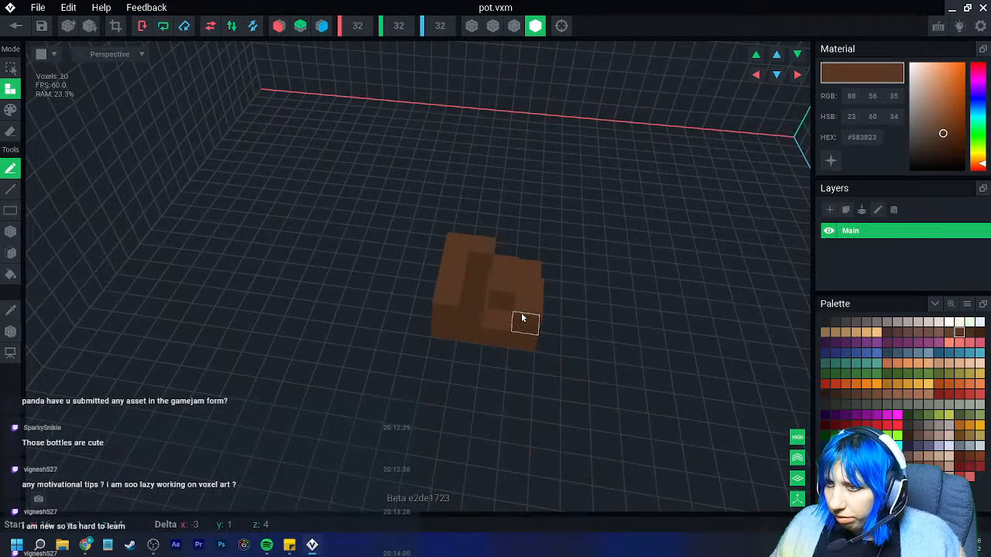
click(11, 233)
key(ctrl+z)
key(ctrl+z)
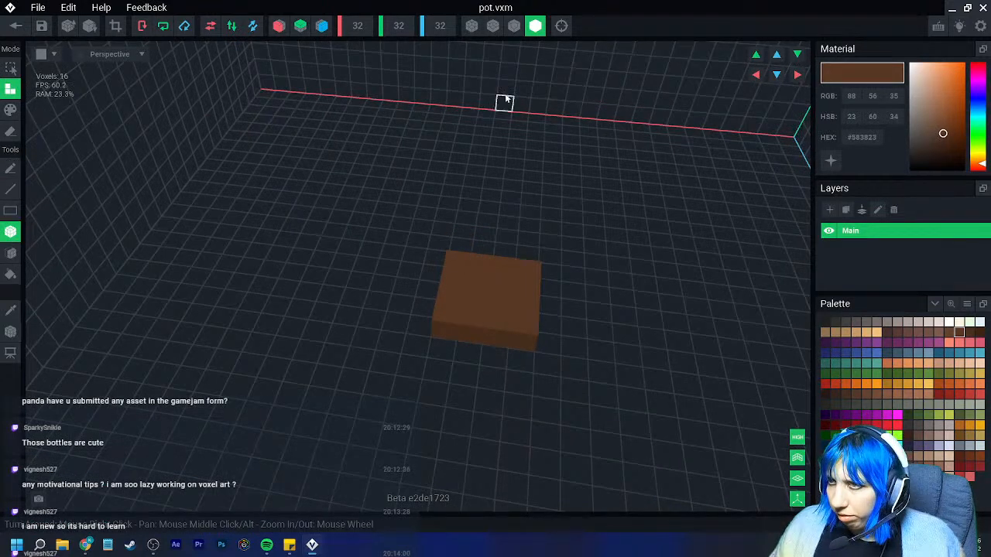
Show voxel outlines, raise the base into a solid block four voxels tall and start a one-voxel rim around its upper edge
click(513, 30)
mouse_move(456, 265)
mouse_down()
mouse_move(517, 312)
mouse_move(453, 246)
mouse_move(519, 296)
mouse_move(463, 227)
mouse_move(533, 279)
mouse_up()
right_drag(532, 278, 469, 297)
drag(469, 298, 534, 290)
right_drag(533, 290, 504, 299)
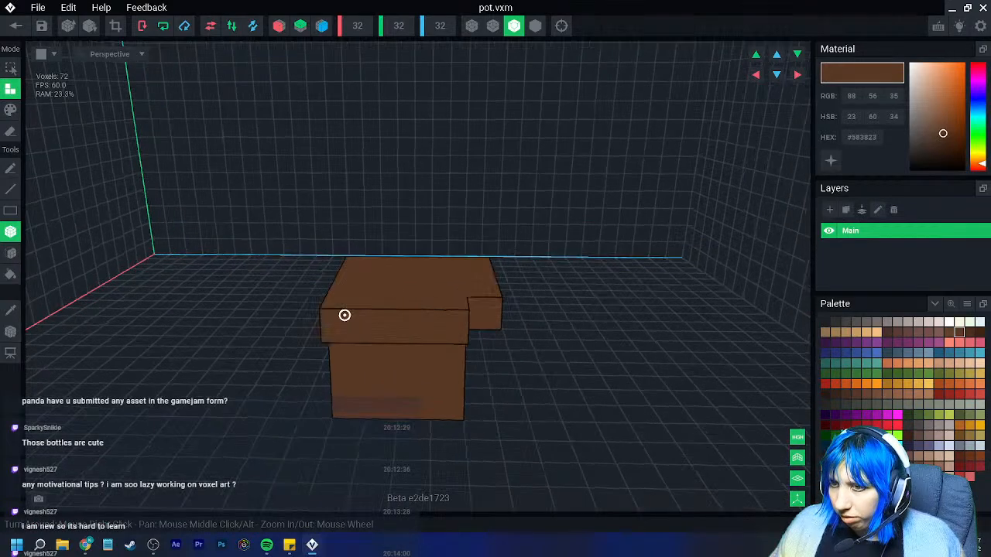
Add four-voxel strips along the remaining upper sides of the block to complete the rim
right_drag(339, 328, 274, 342)
drag(286, 352, 183, 384)
right_drag(182, 384, 322, 349)
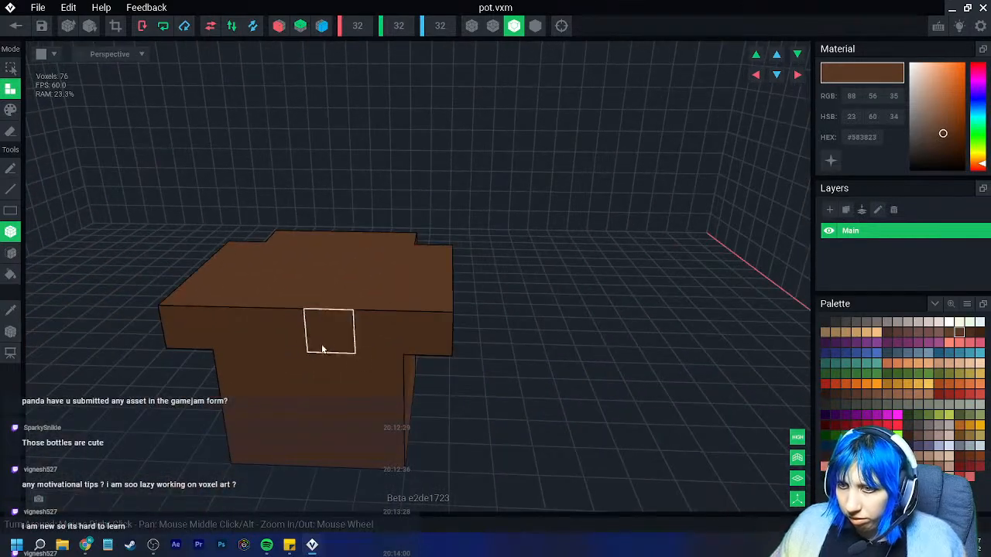
drag(253, 341, 375, 351)
right_drag(375, 351, 457, 374)
Paint the 4 by 4 centre of the pot's top surface in darker brown #4B2E1B
middle_drag(495, 374, 376, 341)
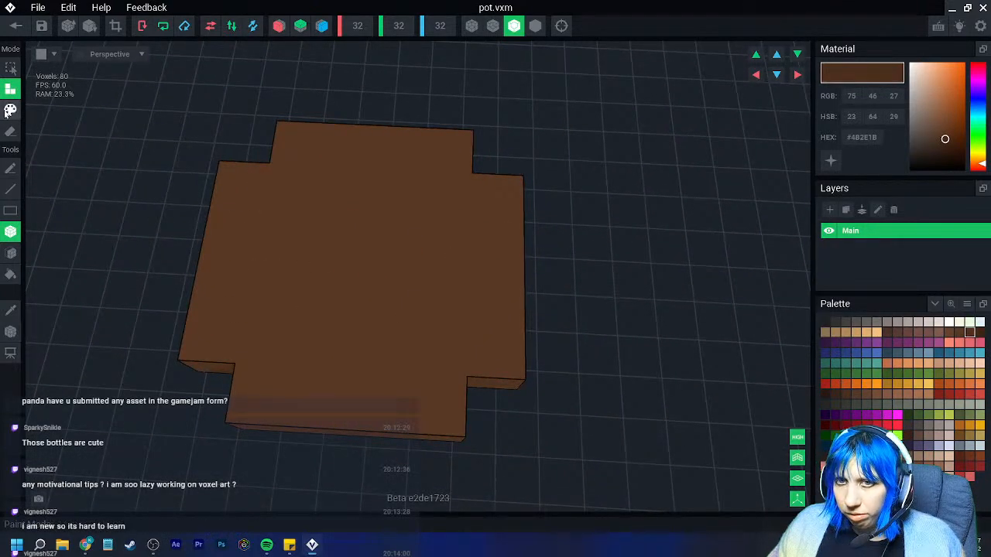
mouse_move(284, 197)
mouse_down()
mouse_move(412, 326)
mouse_move(428, 329)
mouse_up()
mouse_move(428, 330)
right_down()
mouse_move(449, 248)
mouse_move(438, 349)
mouse_move(436, 329)
right_up()
middle_drag(437, 329, 415, 249)
scroll(351, 248, down, 2)
Sample the rim's brown #583823 and extend the rim downward by one voxel on all four sides using the face tool
click(15, 313)
click(343, 258)
click(10, 254)
click(11, 88)
click(385, 257)
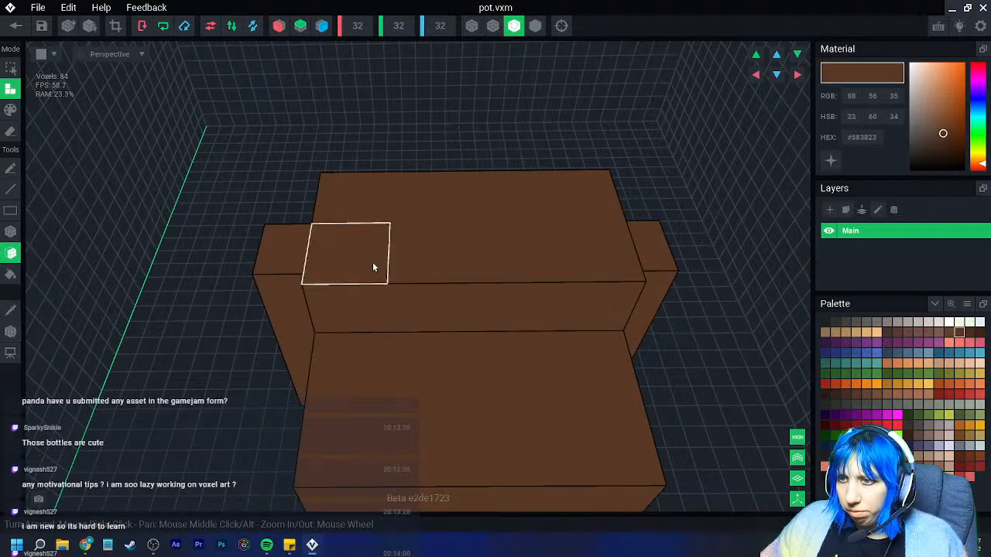
click(642, 304)
click(308, 295)
Trim the pot model's volume to its voxels and return to the cook shelves scene
right_drag(314, 325, 436, 251)
right_drag(427, 157, 313, 204)
right_drag(198, 235, 295, 247)
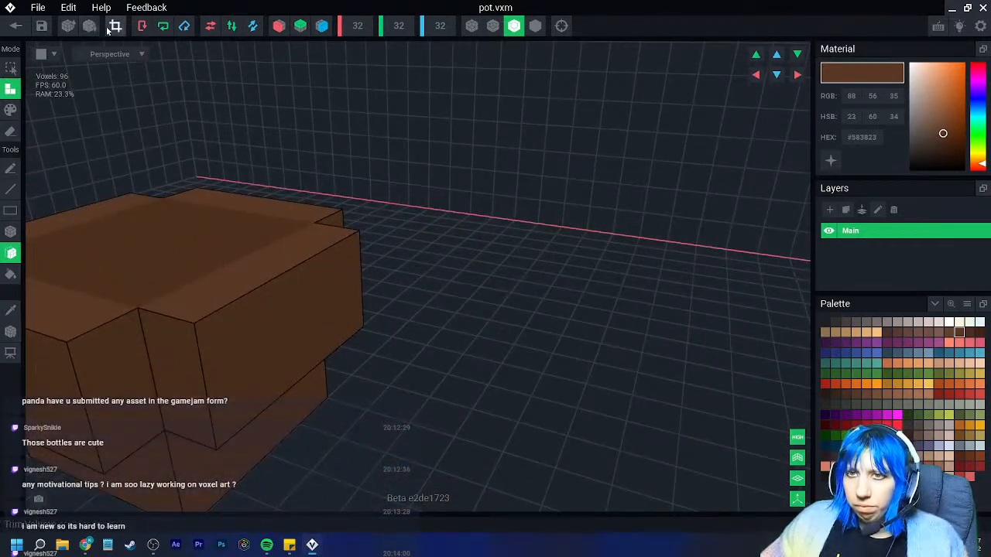
click(114, 27)
click(10, 333)
right_click(10, 336)
click(38, 345)
click(16, 26)
click(389, 198)
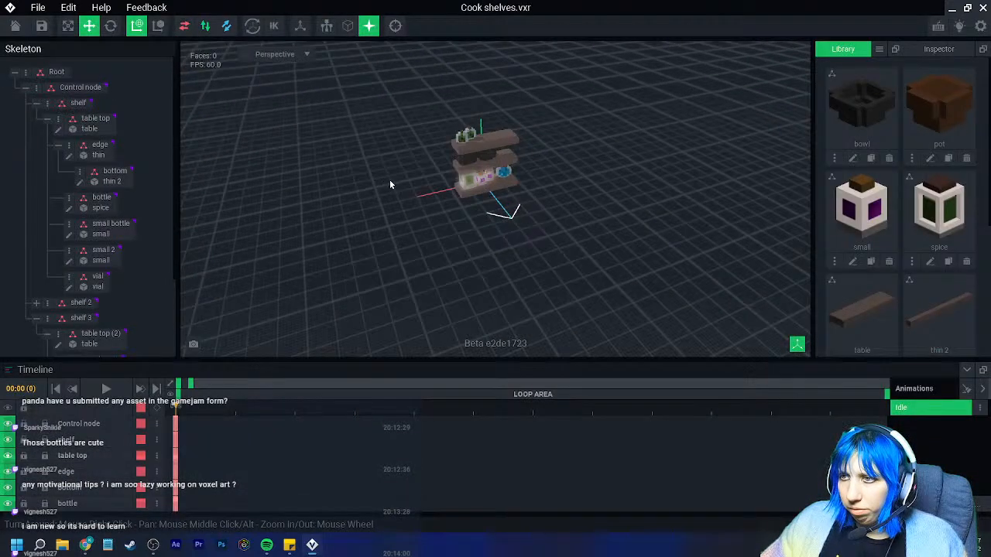
Create a child node named "pot" under the shelf 3 node in the skeleton
click(342, 194)
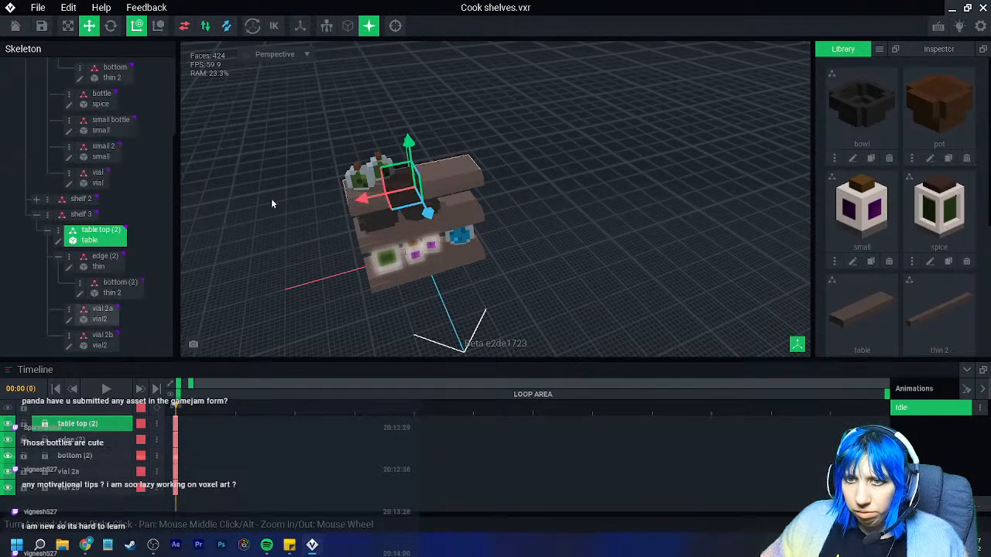
click(75, 217)
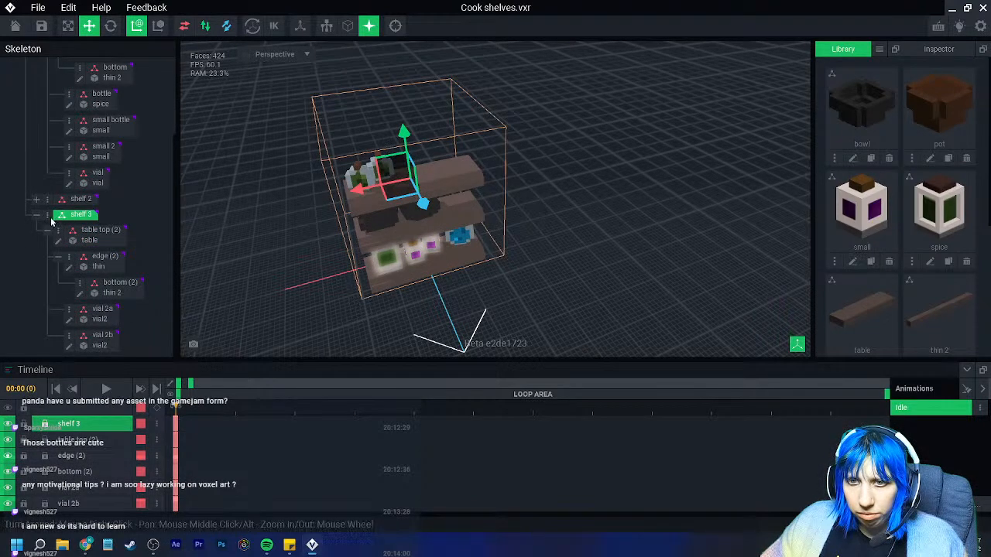
click(47, 214)
click(94, 243)
text(po)
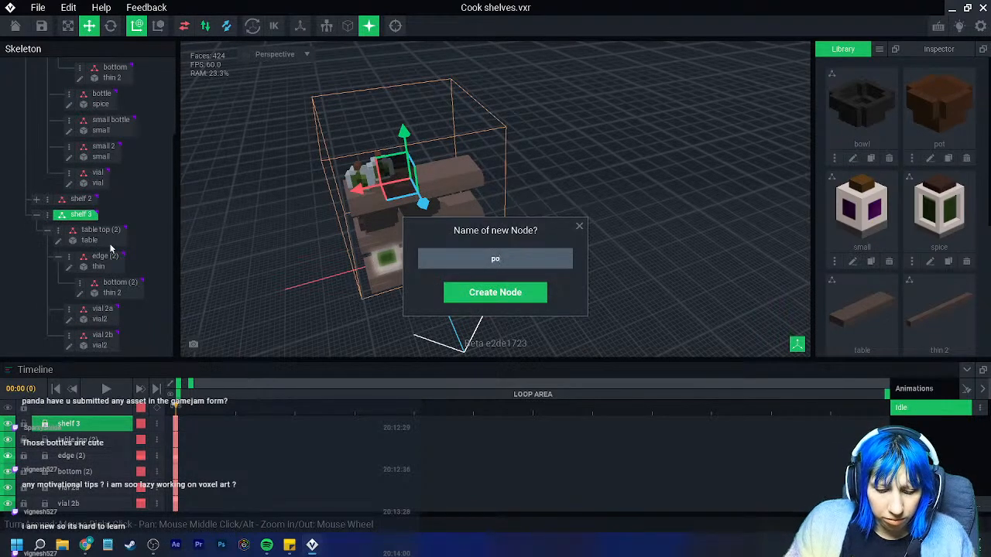
text(t)
key(Return)
Assign the pot model from the library to the new pot node and collapse the table top (2) branch
drag(945, 110, 932, 155)
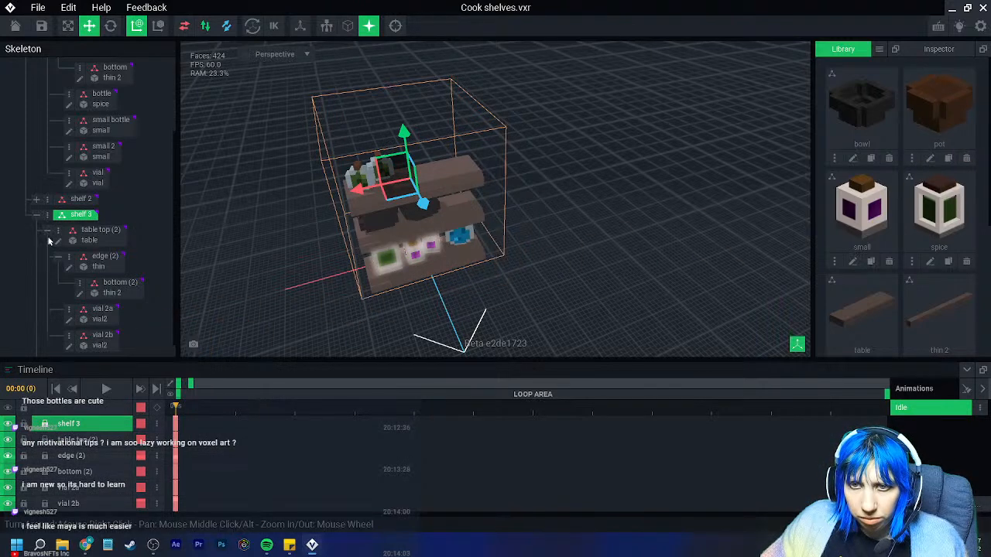
click(47, 230)
drag(939, 108, 88, 263)
click(91, 265)
Move the pot so it stands on the top shelf, at the end opposite the two green vials
scroll(300, 218, up, 6)
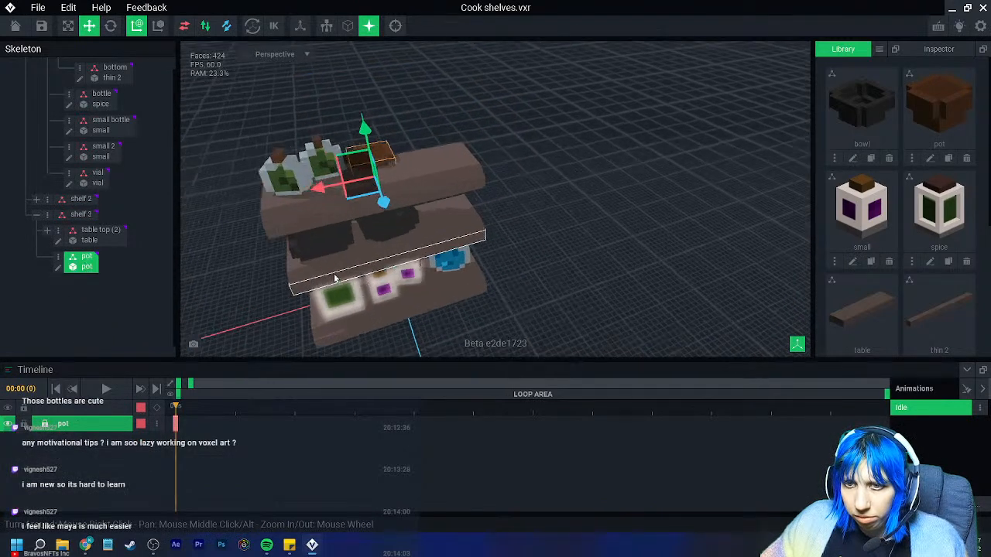
drag(314, 162, 315, 162)
drag(315, 124, 301, 106)
drag(325, 177, 380, 171)
Examine the bottles, bowls and pot on the three shelves up close for the overall arrangement
click(528, 203)
right_drag(528, 203, 522, 150)
middle_drag(448, 266, 496, 272)
scroll(414, 277, up, 4)
scroll(415, 277, down, 2)
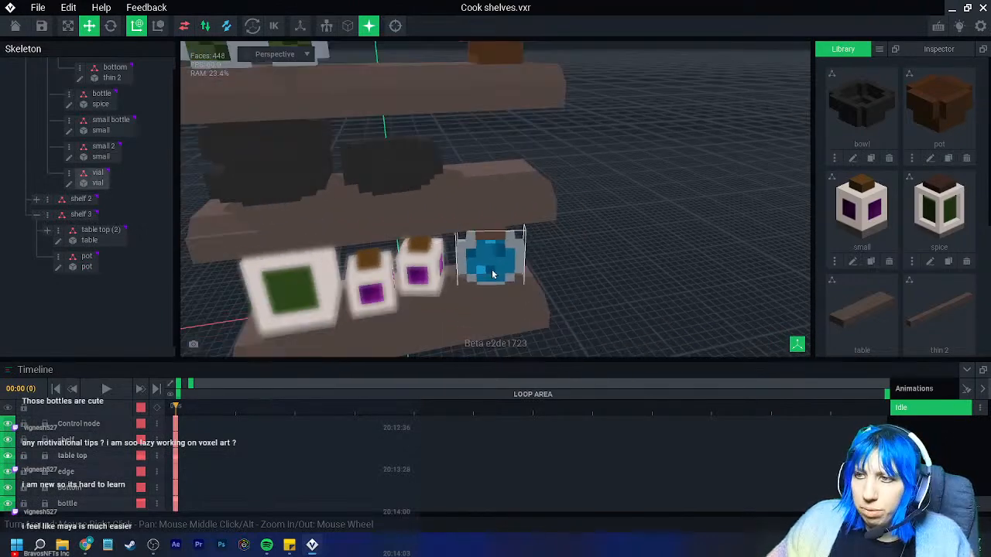
right_drag(495, 272, 486, 271)
scroll(404, 295, up, 2)
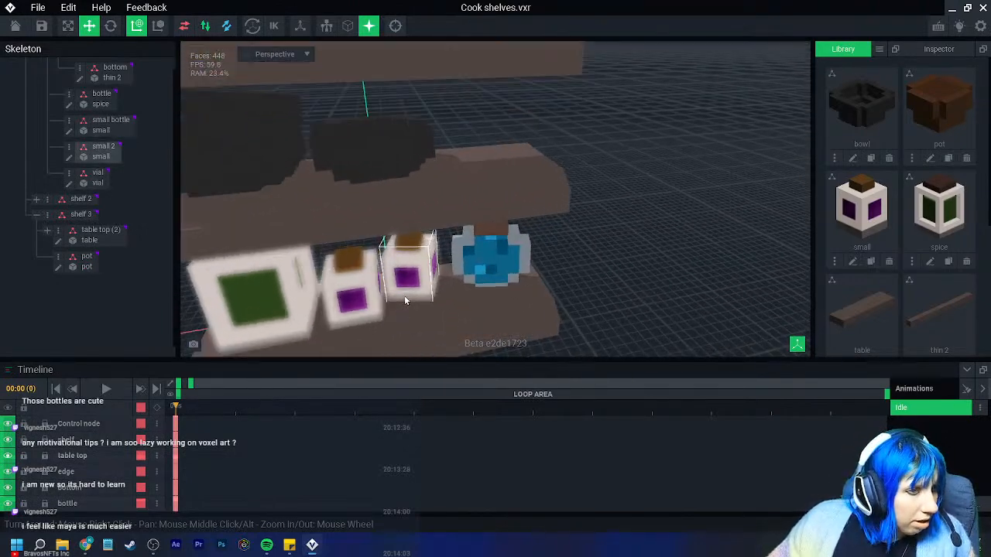
scroll(404, 295, up, 2)
scroll(404, 295, down, 6)
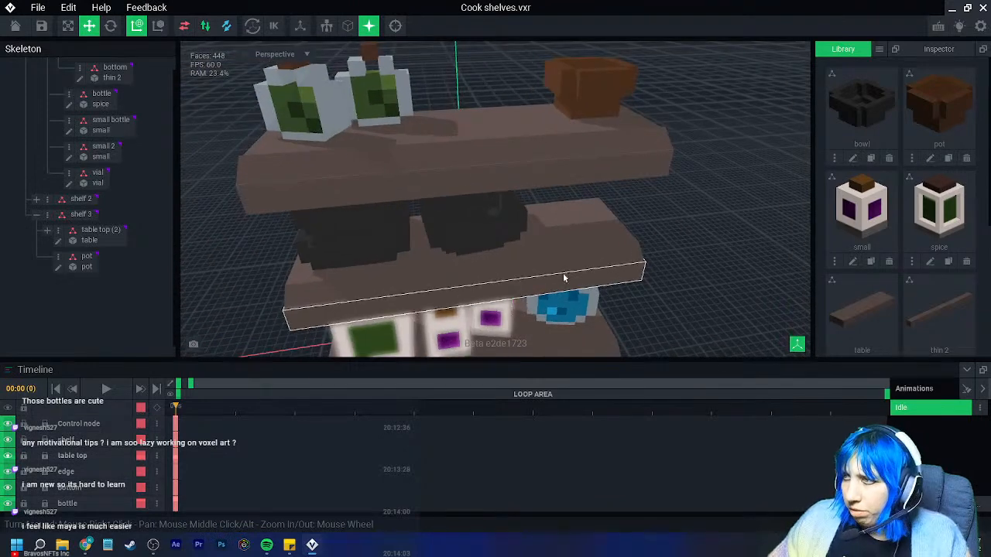
Import the candle.vxm model into the library from the finished table folder inside table1 in Sandbox stream
click(880, 50)
click(905, 73)
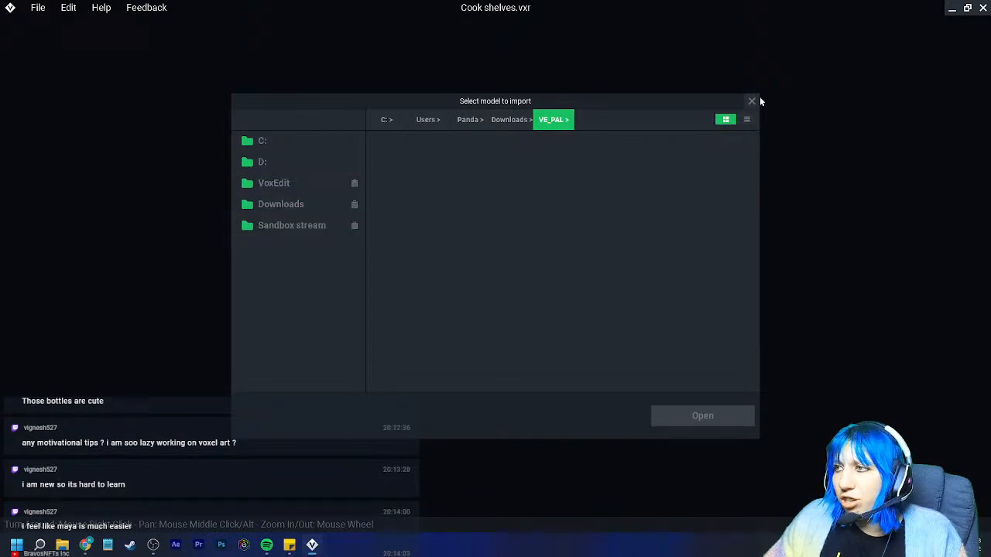
click(313, 227)
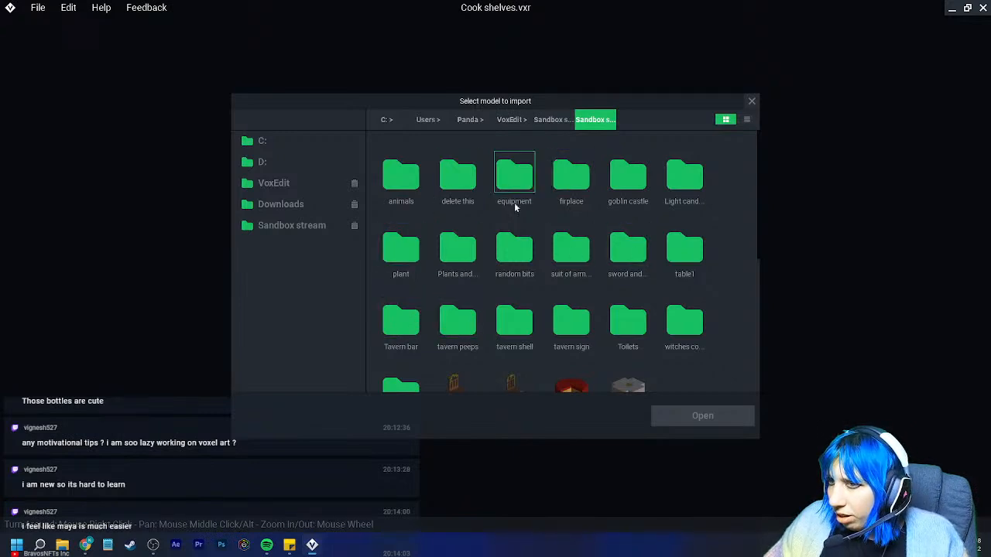
double_click(678, 272)
double_click(403, 182)
click(401, 174)
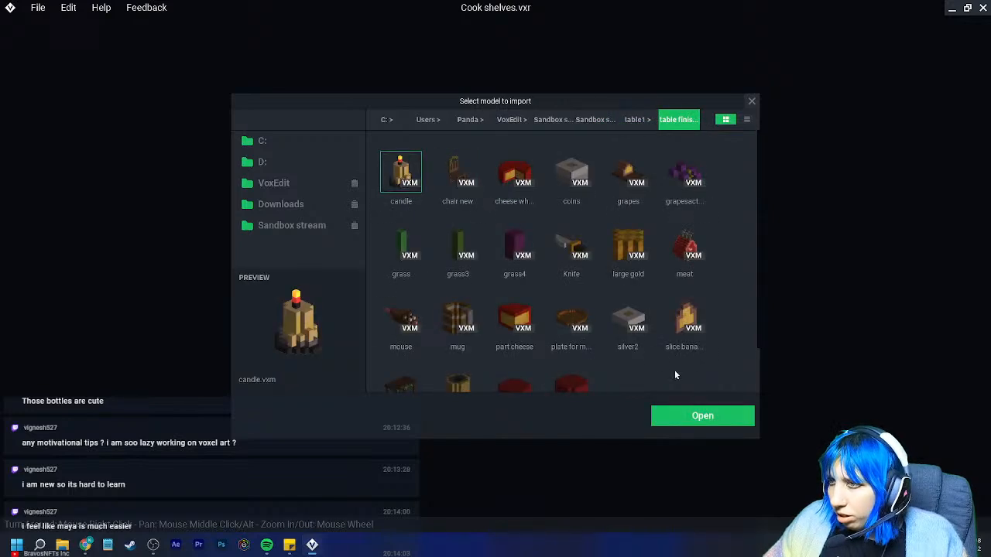
click(701, 415)
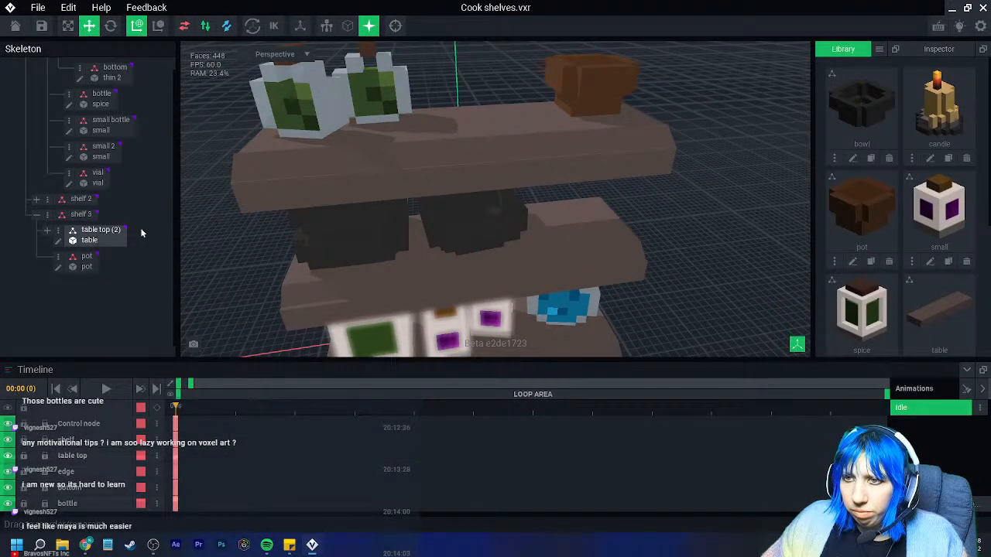
Create a child node named "candle" under table top (2)
click(480, 126)
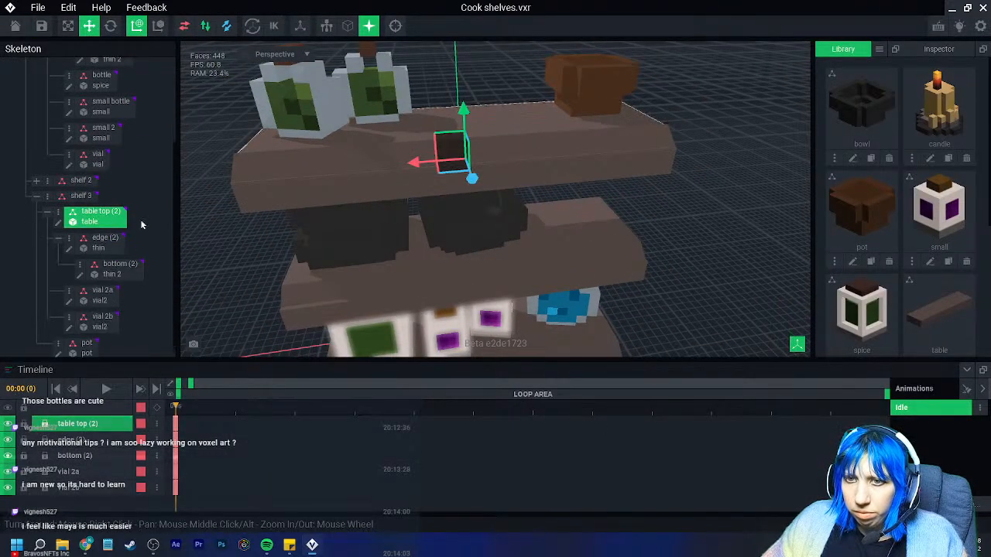
right_click(59, 217)
click(95, 241)
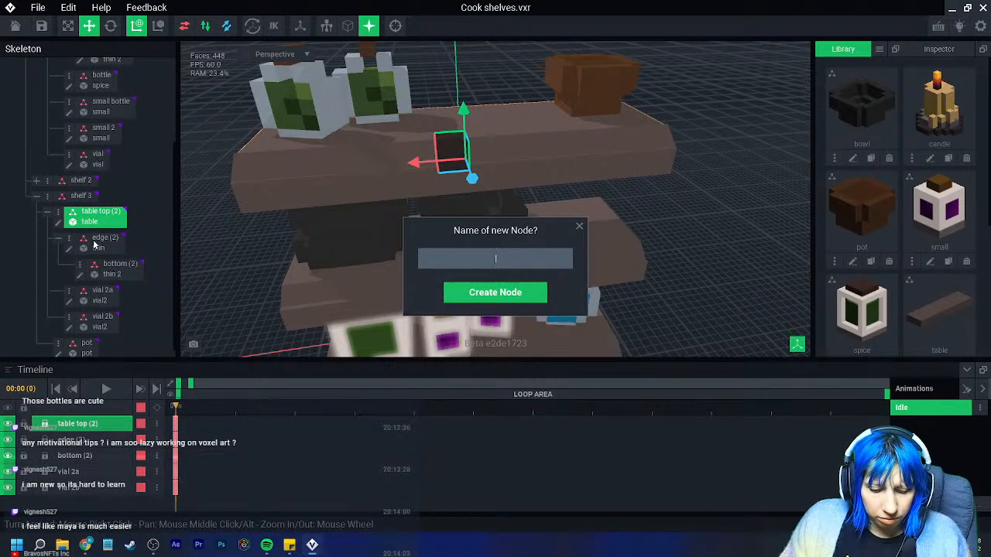
key(Return)
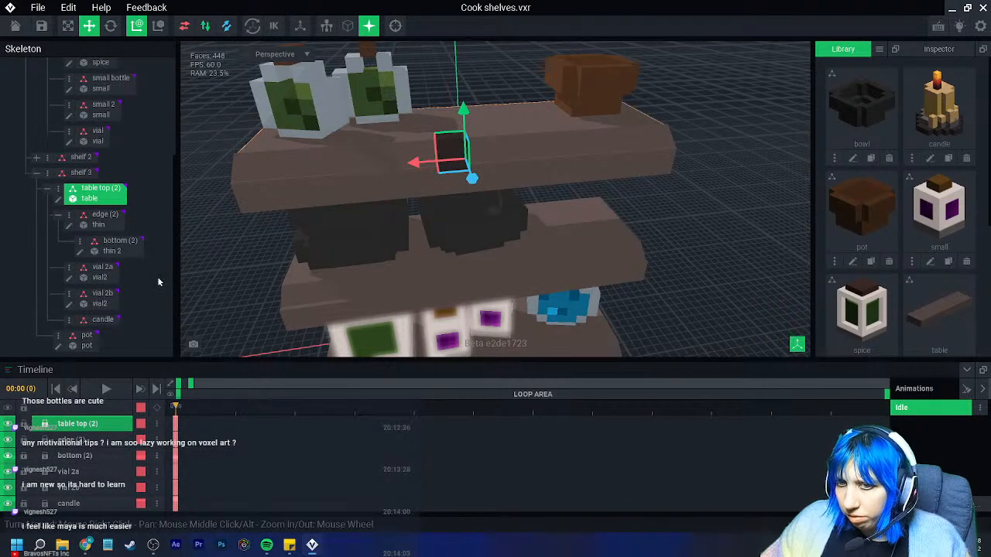
Assign the candle model to the candle node and raise it on the top shelf
drag(962, 116, 103, 320)
click(105, 321)
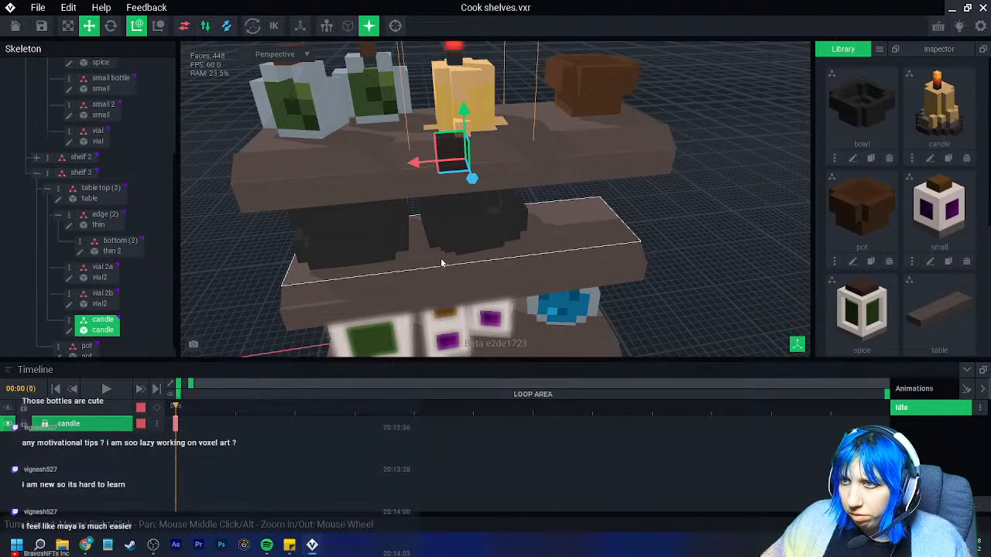
middle_drag(442, 261, 431, 300)
drag(452, 151, 454, 113)
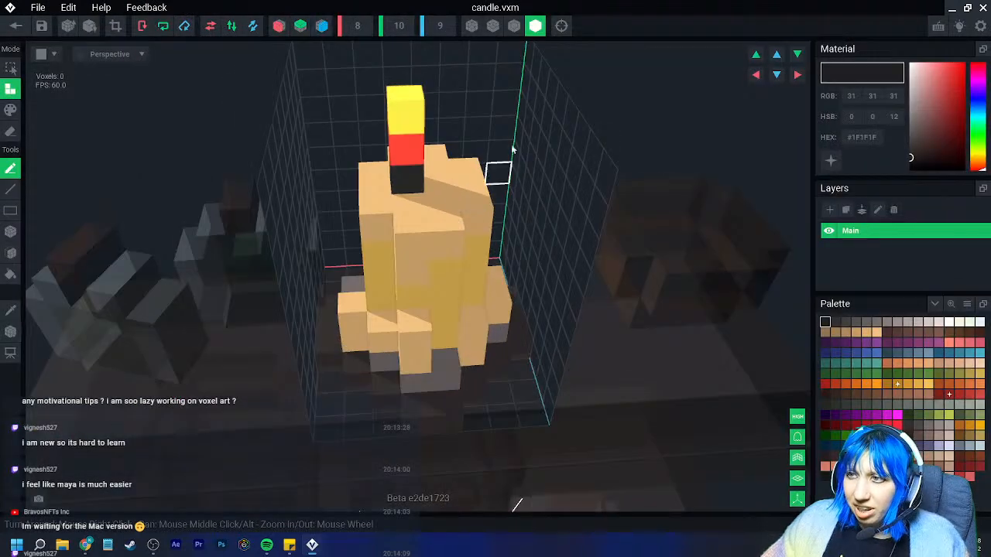
Show voxel edges on the candle model and erase the yellow and red flame voxels above the wick
click(514, 28)
click(11, 131)
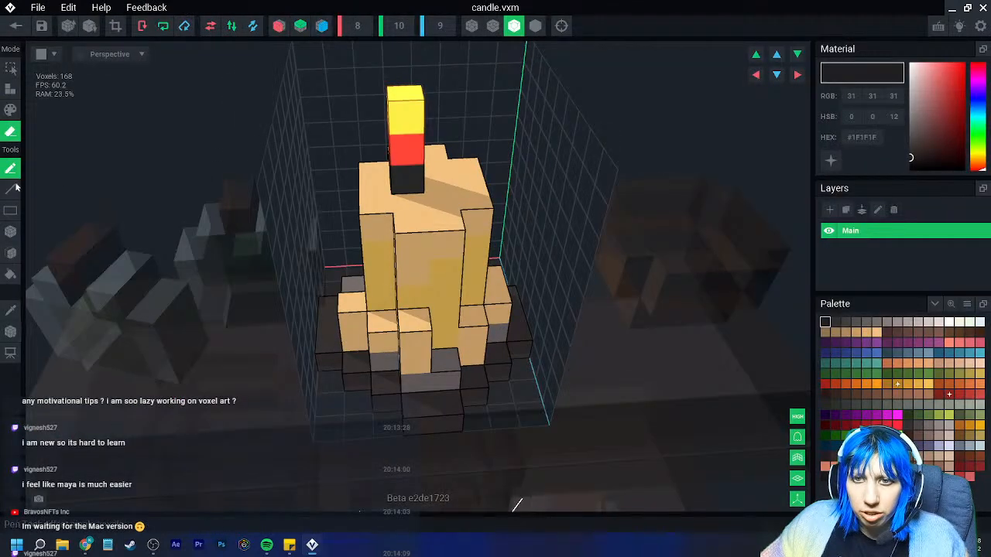
click(406, 104)
right_drag(423, 229, 415, 353)
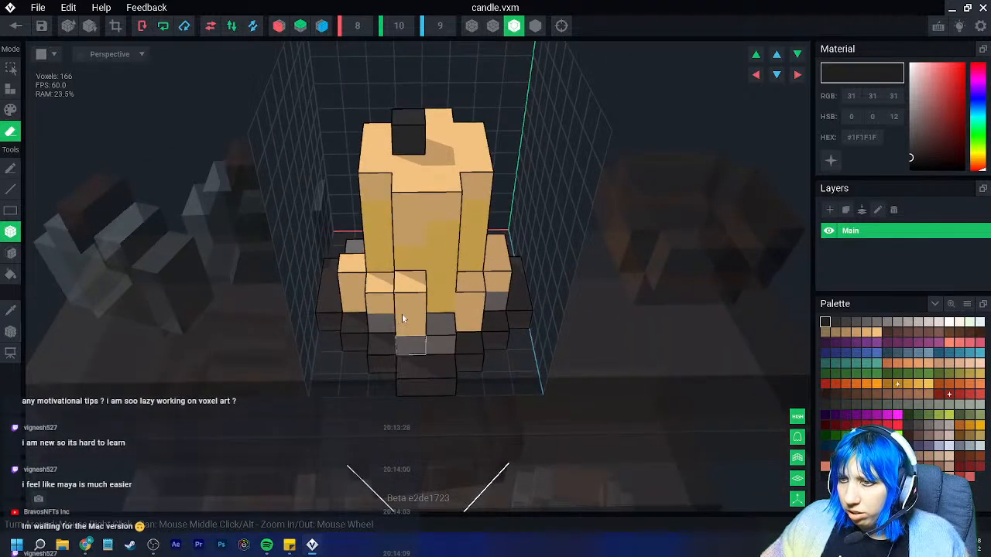
Enable X and Z mirroring and erase the outer ring of voxels around the candle's base
click(281, 28)
click(321, 28)
click(418, 381)
click(353, 345)
drag(330, 325, 328, 282)
mouse_move(341, 306)
right_down()
mouse_move(367, 334)
mouse_move(357, 306)
right_up()
click(352, 299)
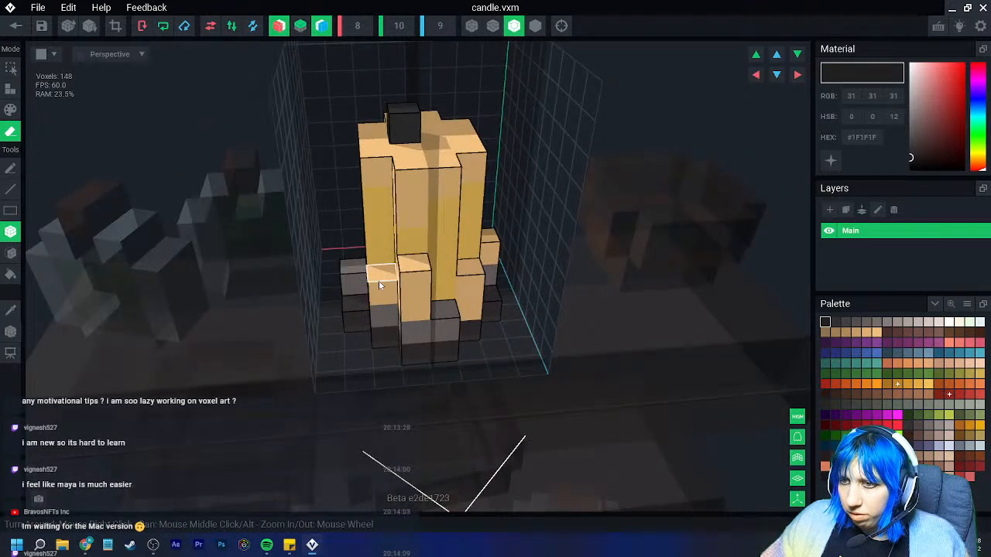
Erase the black wick, the wax drip beside it and the uppermost wax layers of the candle
click(381, 280)
right_drag(411, 286, 430, 303)
drag(403, 116, 398, 141)
click(387, 153)
click(385, 156)
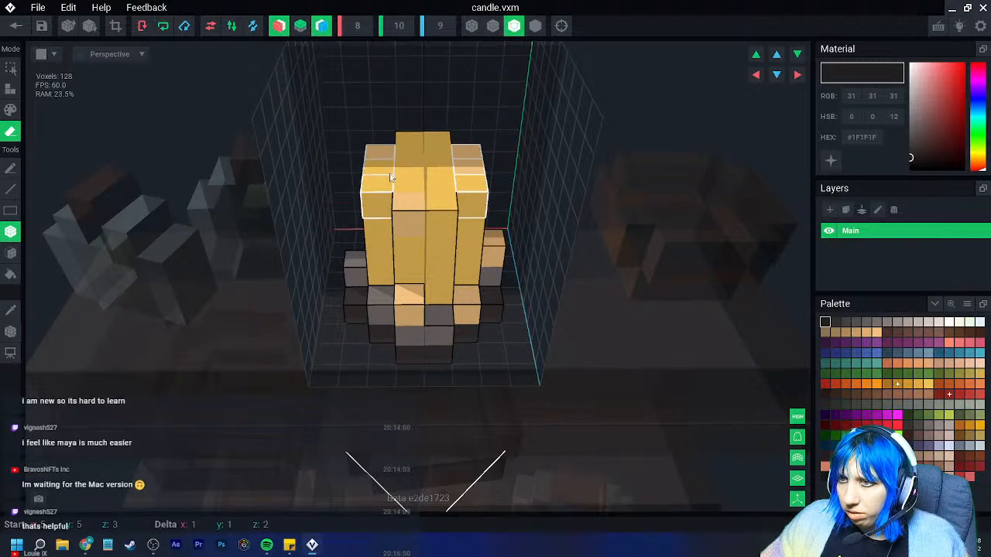
click(386, 155)
click(403, 139)
Erase further wax voxels to shorten the candle into a stepped stub, undoing the last erase
mouse_move(403, 139)
right_down()
mouse_move(426, 225)
mouse_move(425, 312)
mouse_move(398, 266)
mouse_move(363, 259)
mouse_move(367, 251)
mouse_move(411, 306)
mouse_move(401, 353)
mouse_move(374, 344)
mouse_move(339, 354)
mouse_move(331, 323)
mouse_move(350, 361)
mouse_move(363, 364)
mouse_move(224, 333)
right_up()
click(418, 312)
click(400, 249)
click(385, 244)
click(414, 310)
click(401, 354)
click(400, 362)
click(316, 352)
click(361, 333)
key(ctrl+z)
scroll(364, 364, up, 3)
Sample the light wax colour #F2C17E and paint the grey voxel layer above the dark base with it
click(14, 312)
right_drag(495, 329, 425, 300)
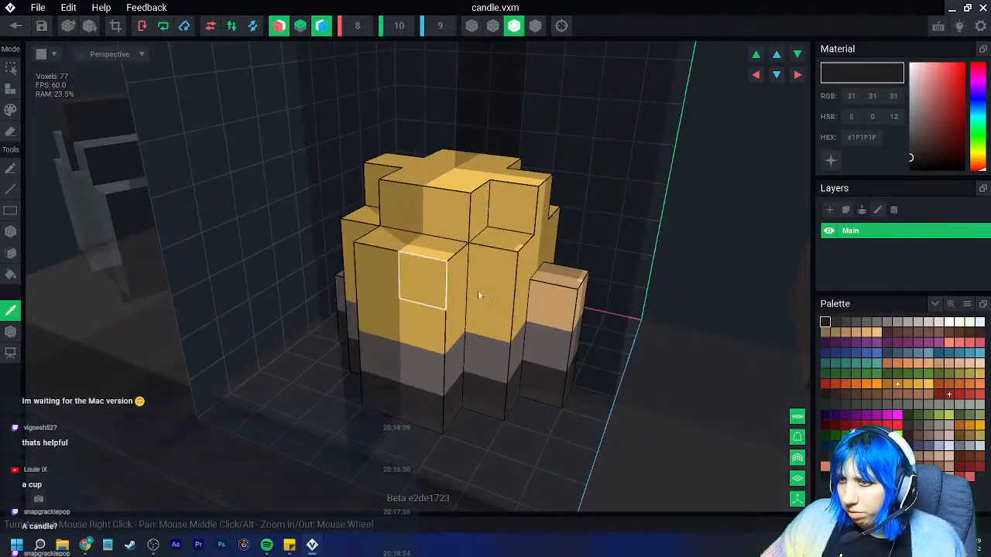
click(551, 304)
click(11, 110)
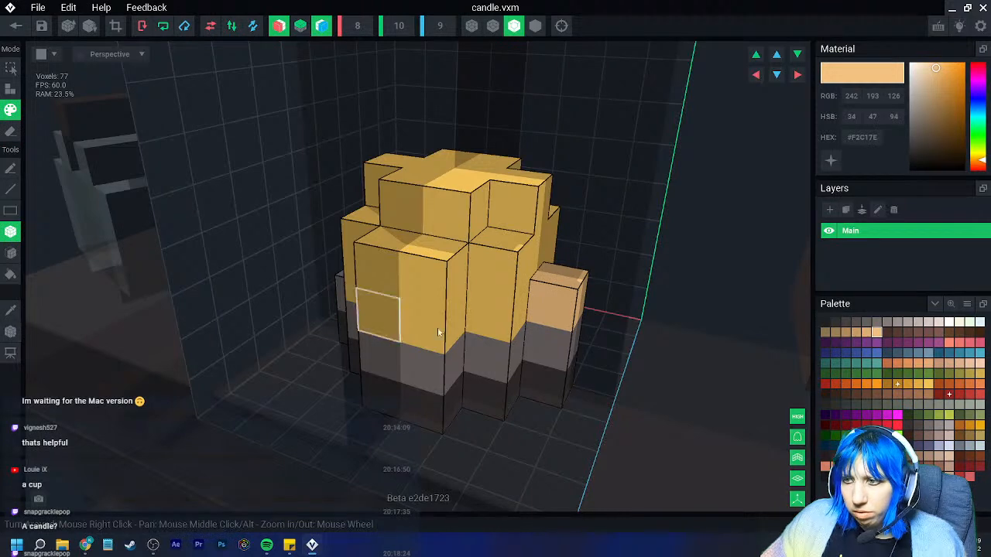
click(496, 352)
click(542, 342)
click(457, 345)
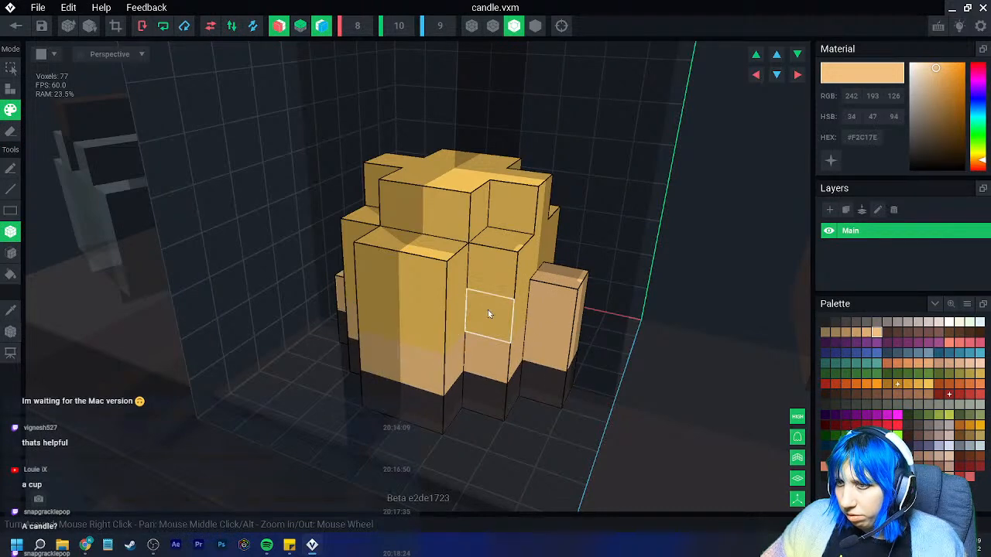
Paint the candle's intermediate side columns in the light wax colour and turn off the X and Z mirroring
right_drag(488, 312, 487, 319)
click(321, 28)
click(280, 28)
right_drag(300, 93, 393, 122)
right_drag(574, 199, 538, 219)
right_drag(436, 239, 829, 377)
Add a single glowing #BE8528 voxel on top of the candle as its flame
click(836, 324)
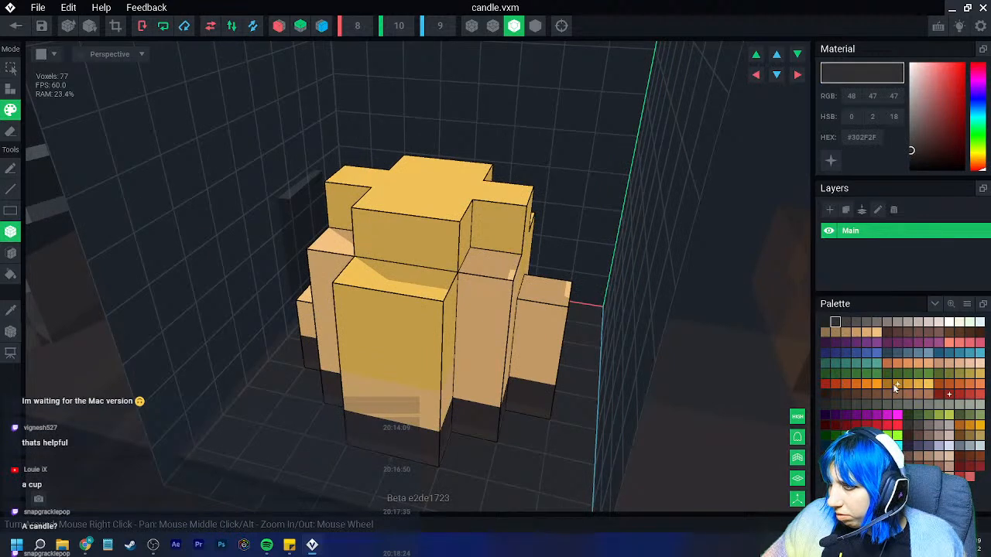
click(896, 385)
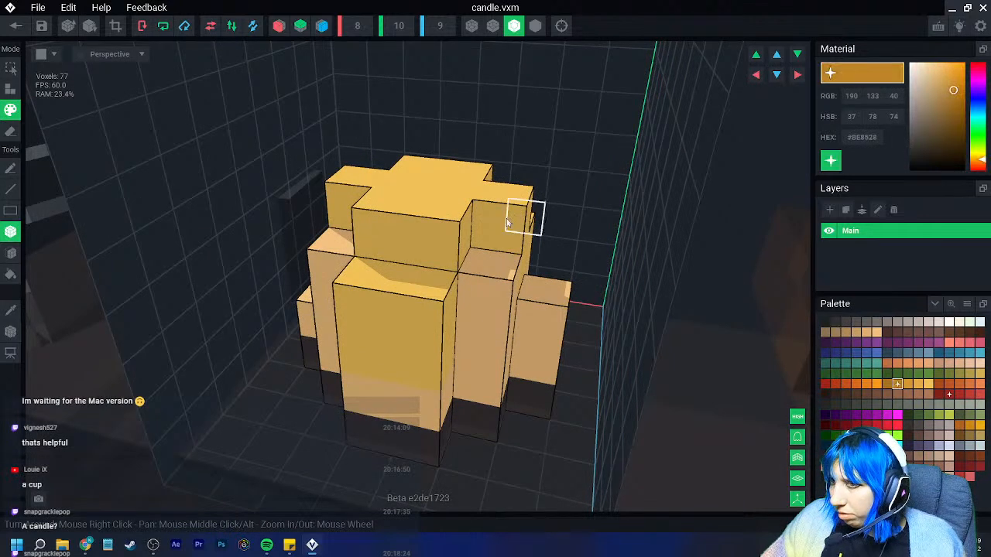
click(10, 88)
click(424, 184)
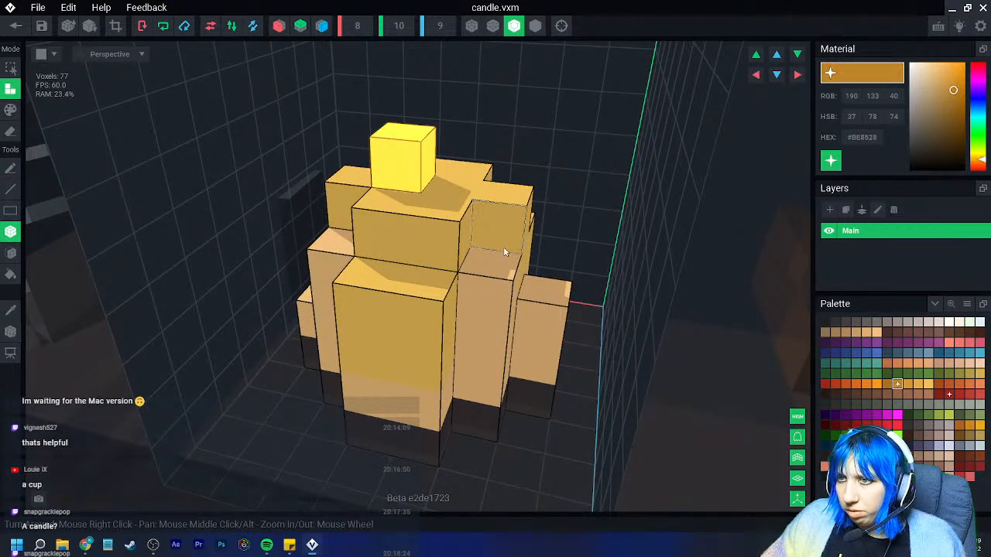
Trim the candle model's volume to its voxels and set its pivot at the centre of the base
click(115, 26)
scroll(344, 234, down, 6)
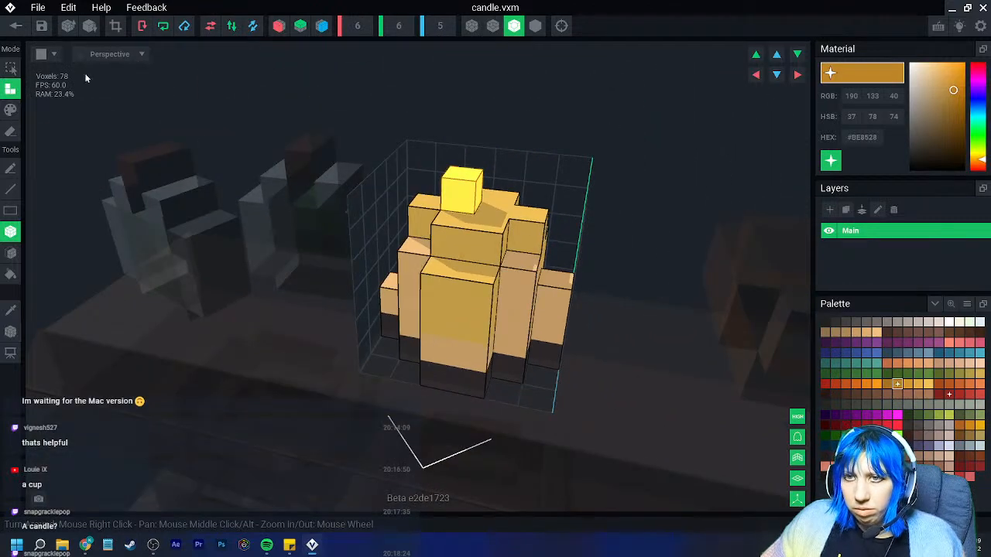
click(12, 334)
click(47, 342)
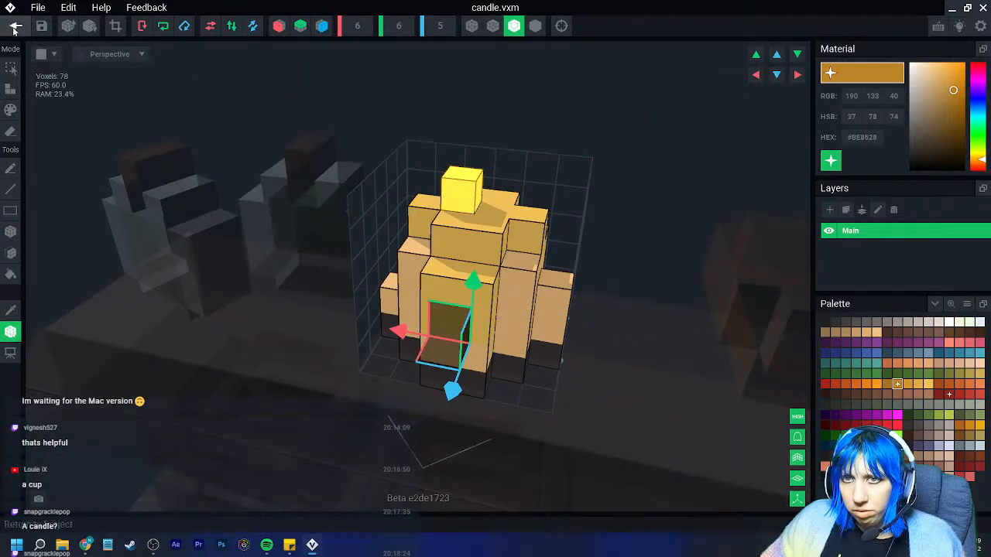
Return to the cook shelves scene and shift the candle along the top shelf slightly towards the pot
click(16, 28)
middle_drag(482, 182, 482, 195)
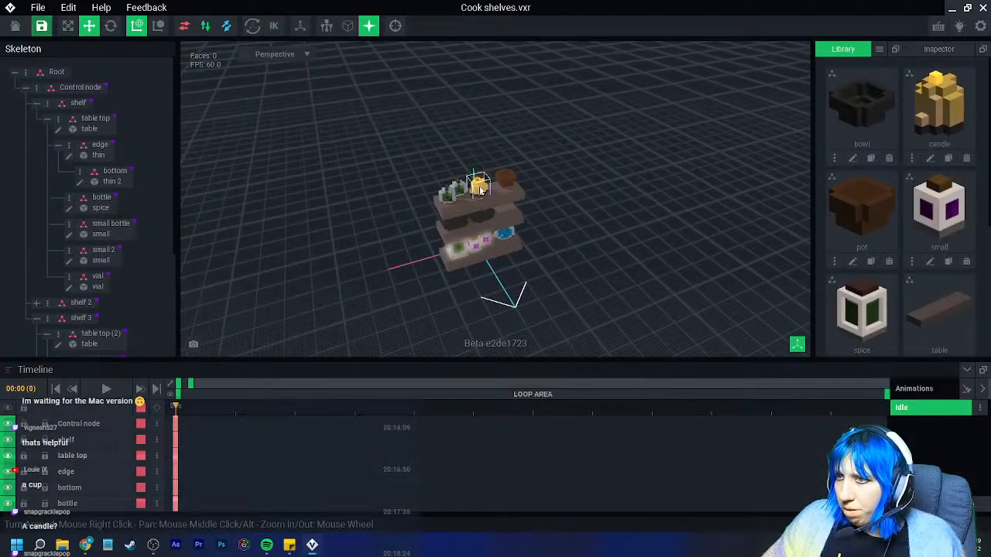
scroll(484, 203, up, 8)
mouse_move(485, 210)
right_down()
mouse_move(487, 219)
mouse_move(497, 214)
right_up()
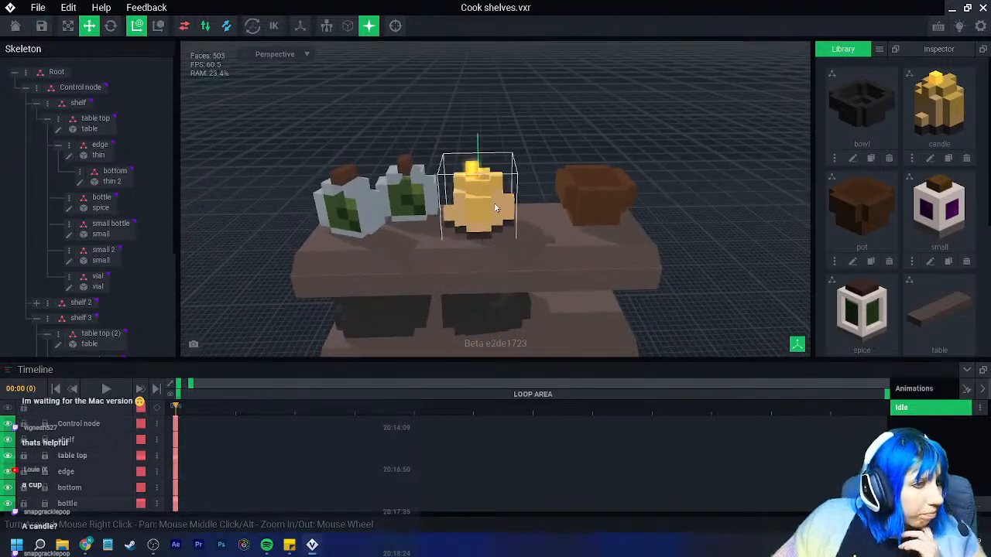
scroll(496, 209, up, 2)
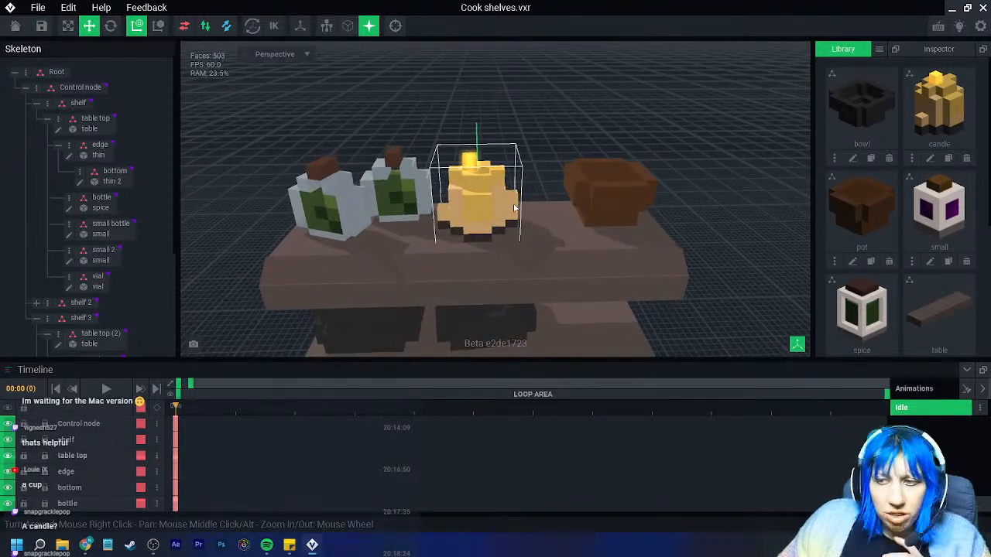
click(512, 211)
drag(426, 231, 445, 234)
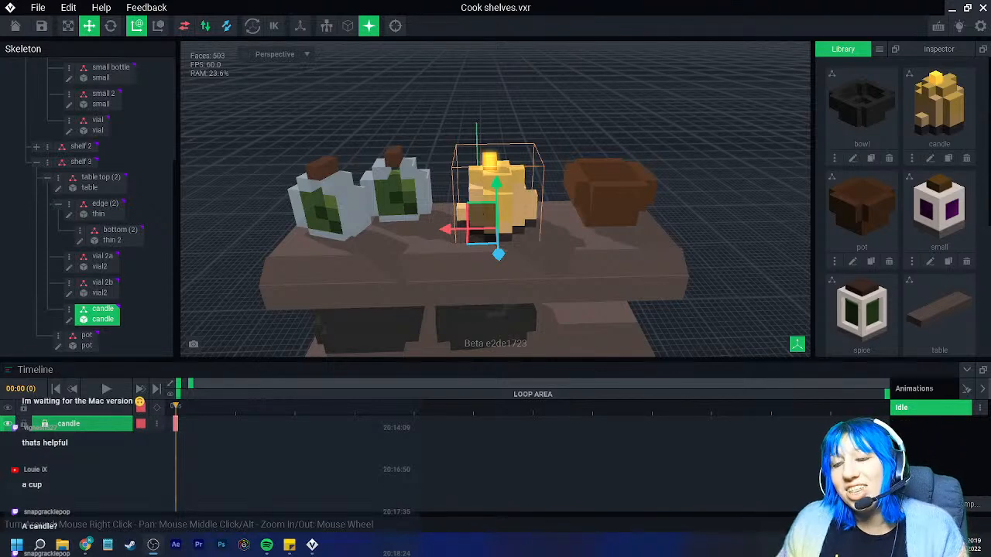
Save and close the cook shelves, then open the side table asset from the servant folder in goblin castle's room items
click(15, 26)
click(379, 197)
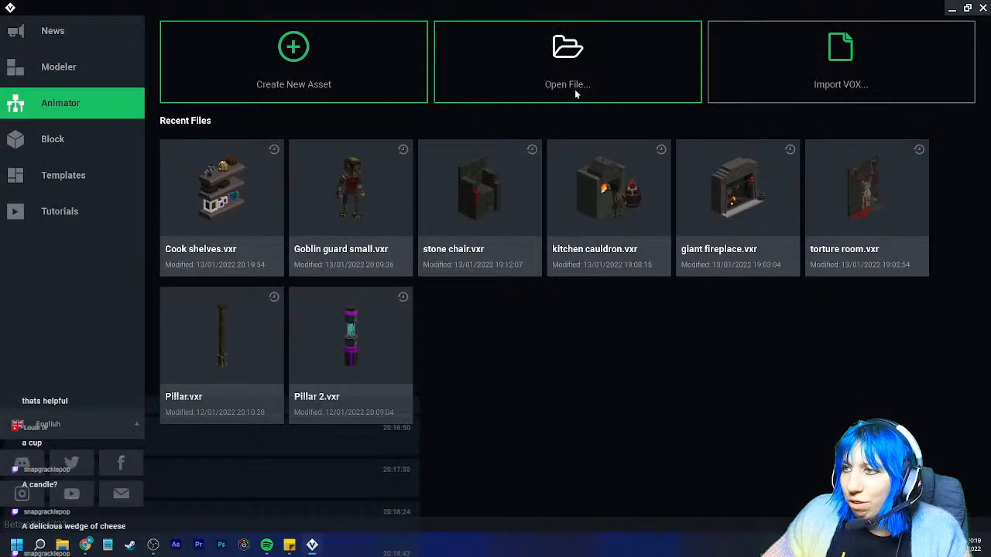
click(534, 92)
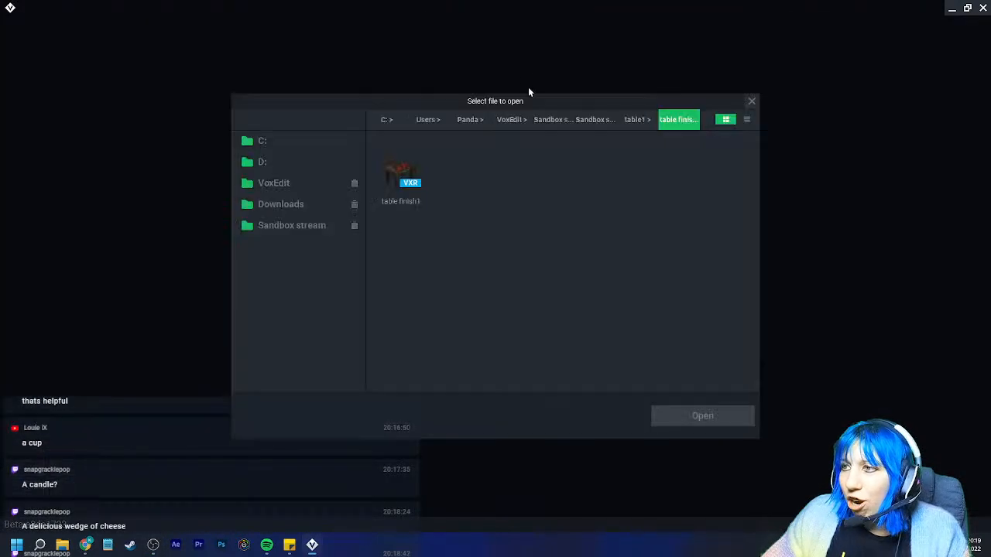
click(596, 120)
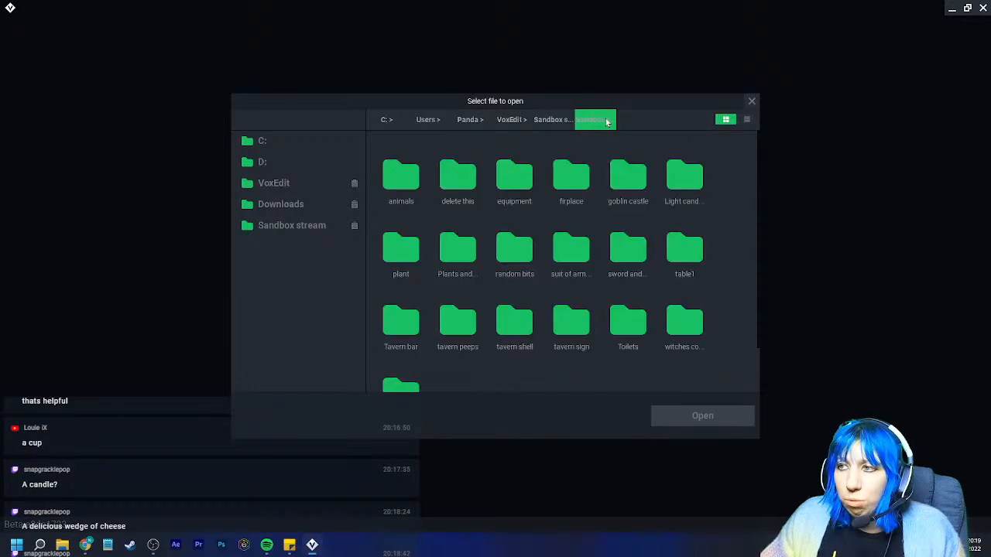
double_click(604, 187)
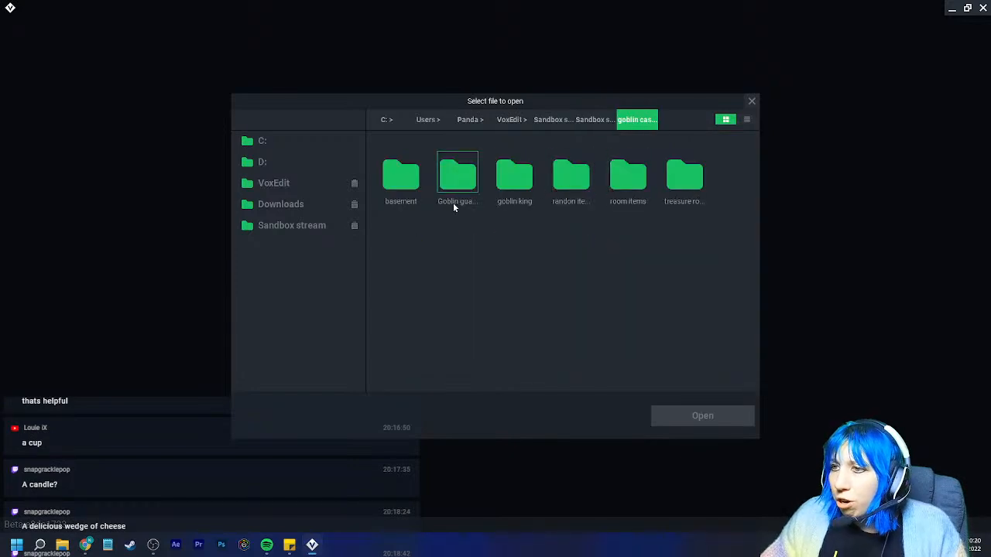
double_click(614, 191)
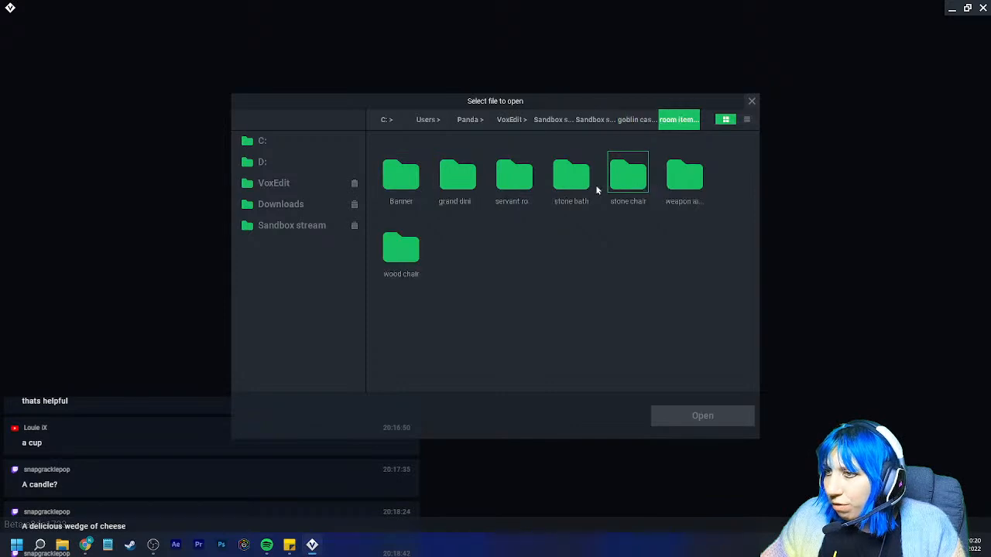
double_click(513, 176)
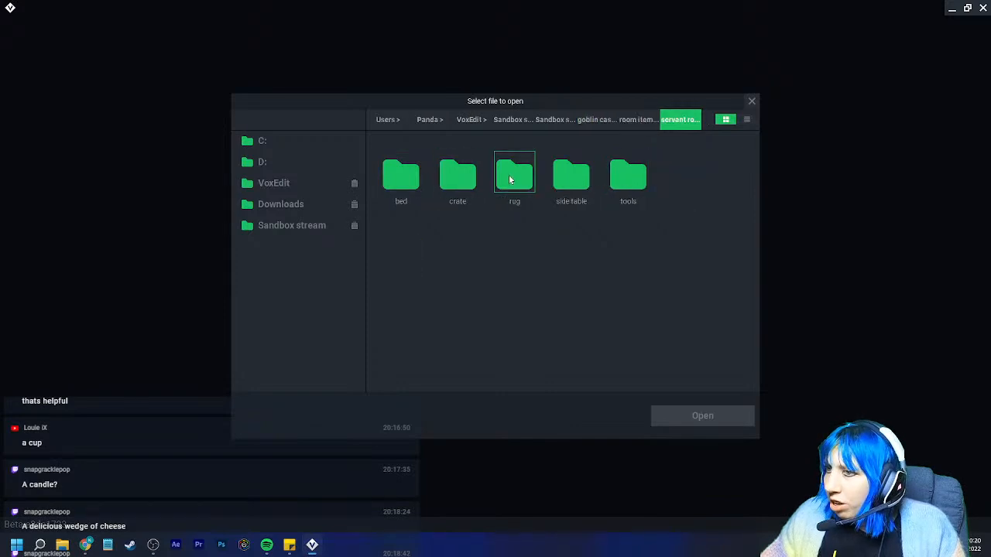
double_click(571, 177)
click(400, 173)
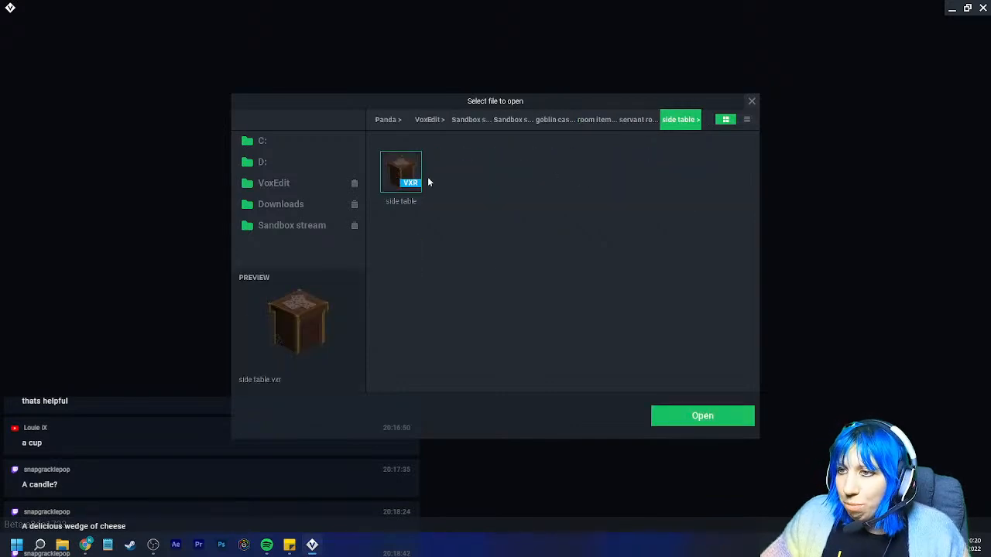
click(702, 416)
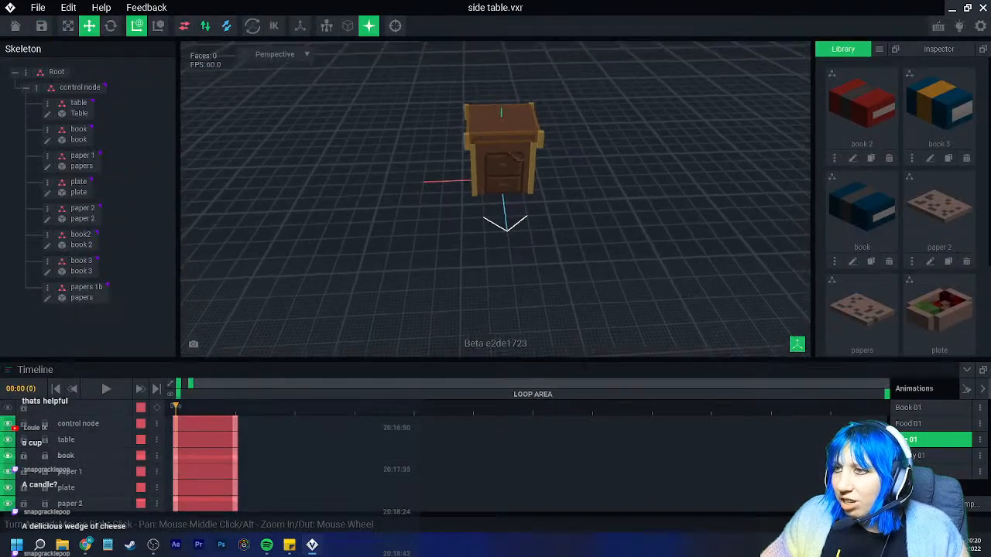
Examine the props on the side table in its Book 01, Food 01 and remaining animations
click(915, 408)
scroll(504, 208, up, 5)
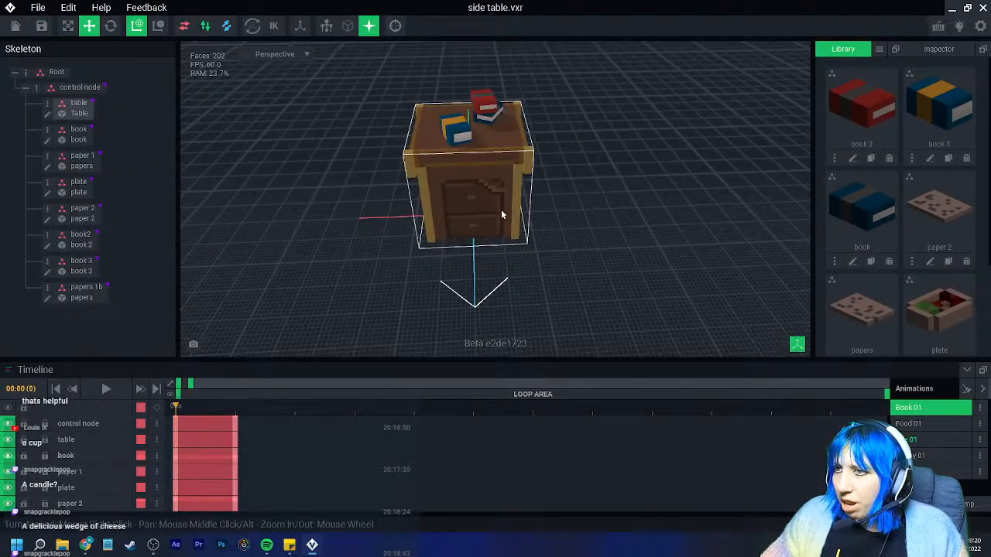
right_drag(491, 239, 535, 225)
click(914, 424)
scroll(524, 256, up, 4)
click(934, 457)
right_drag(656, 328, 602, 297)
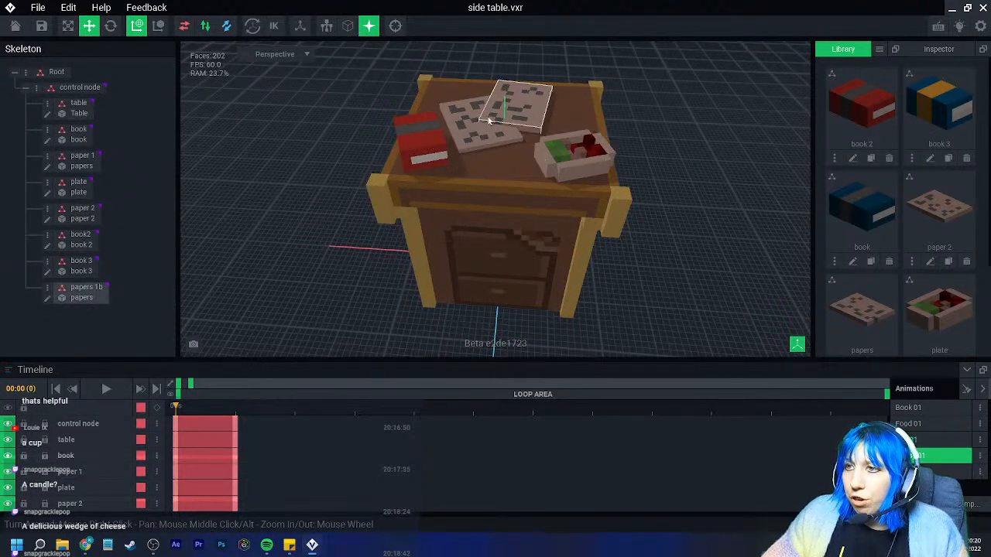
click(944, 471)
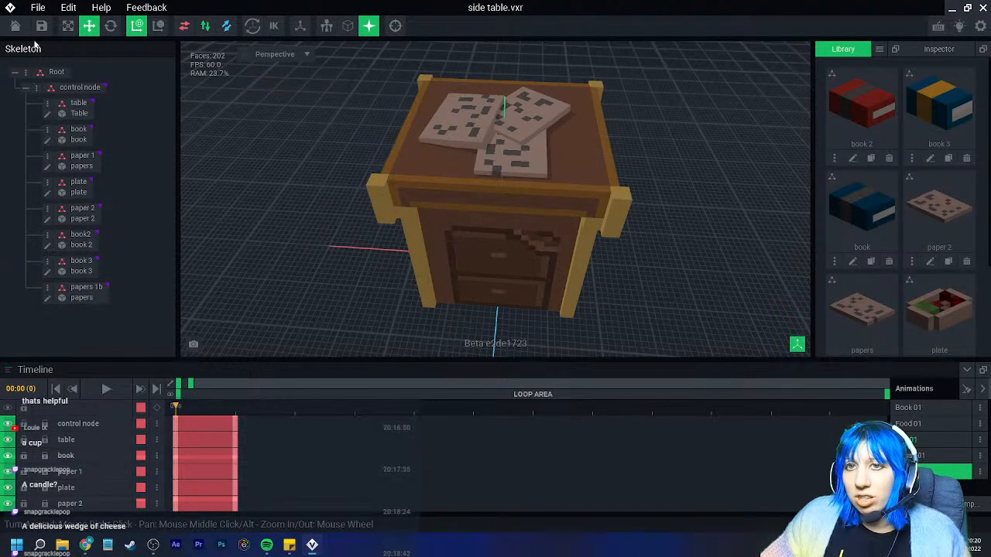
Save and close the side table, then open the crate asset from the neighbouring crate folder
click(16, 26)
click(377, 198)
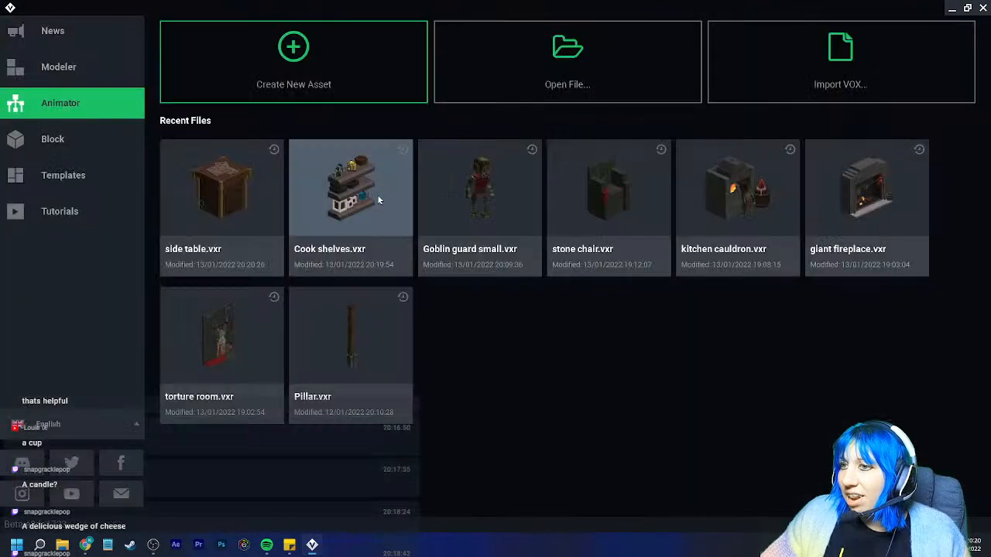
click(636, 77)
double_click(457, 177)
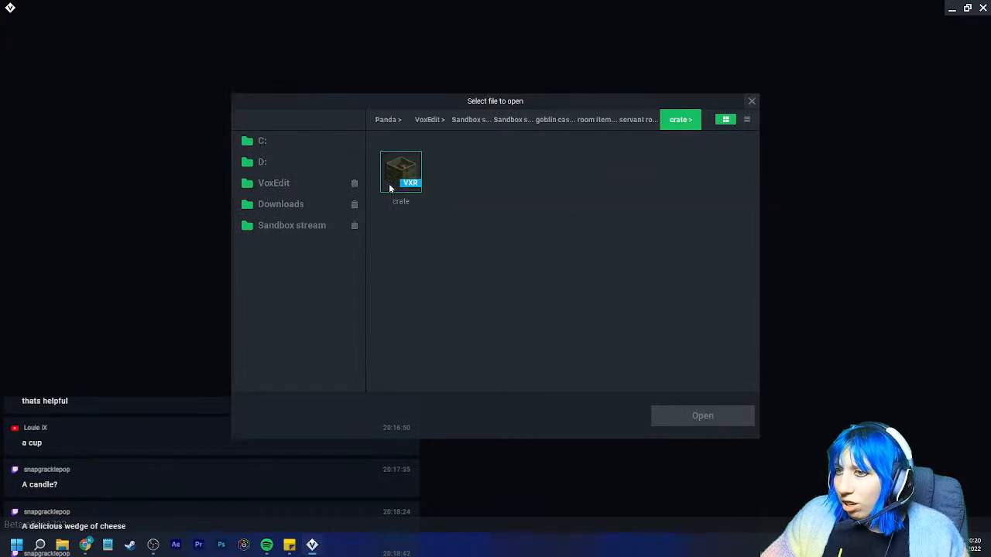
click(391, 184)
click(695, 418)
Examine the items inside the crate from above and from several sides
scroll(545, 205, up, 5)
right_drag(546, 203, 540, 158)
scroll(540, 197, up, 2)
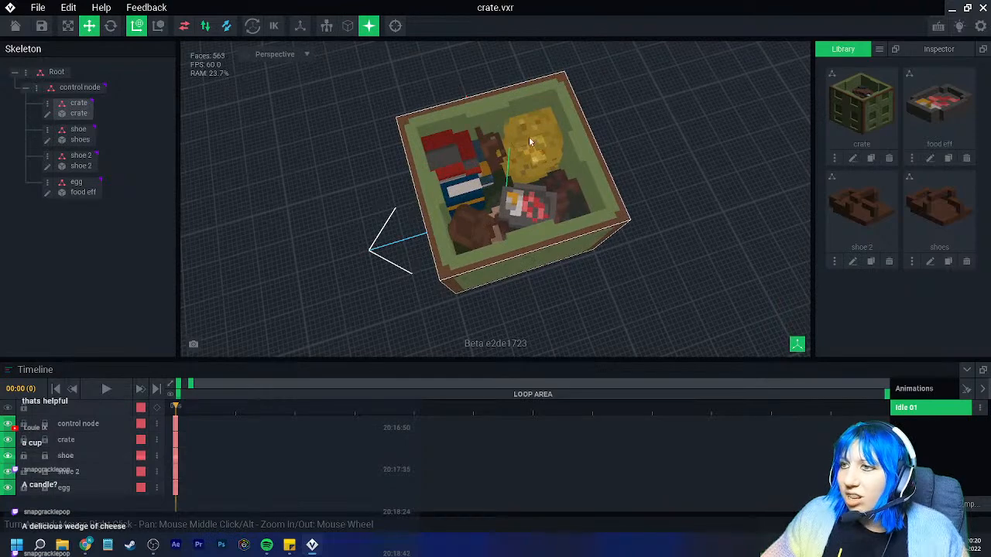
scroll(541, 162, up, 4)
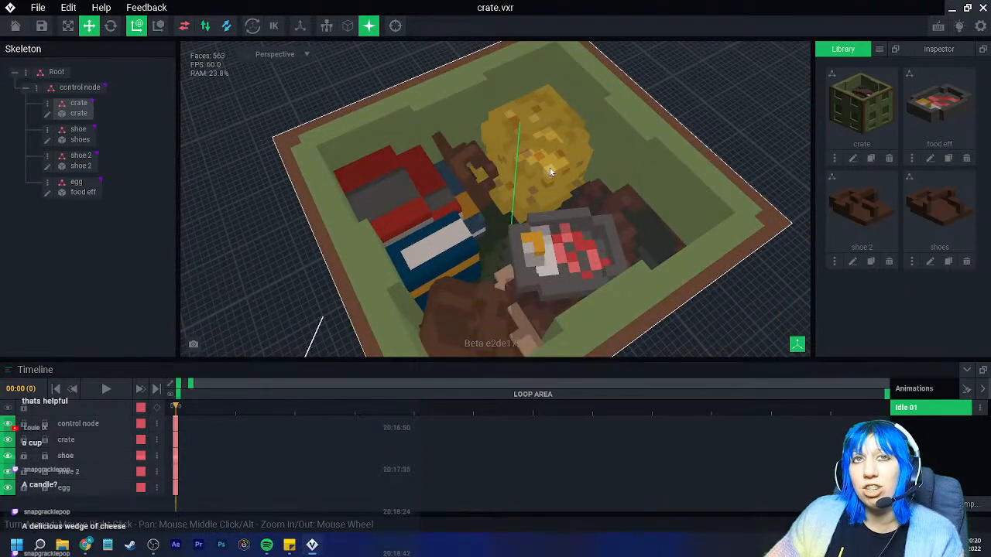
right_drag(549, 172, 500, 146)
right_drag(574, 119, 504, 112)
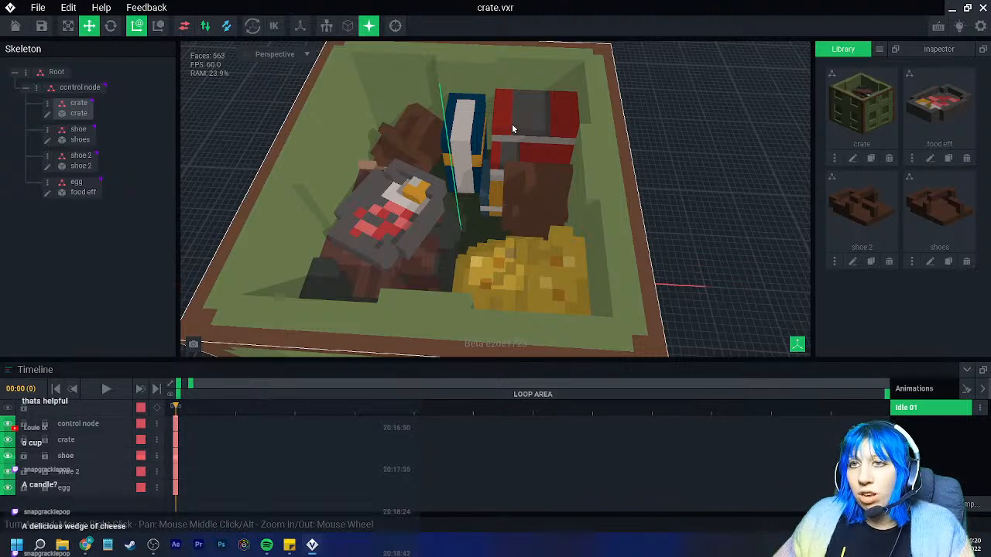
Save and close the crate, then reopen Cook shelves.vxr from the recent files
click(16, 27)
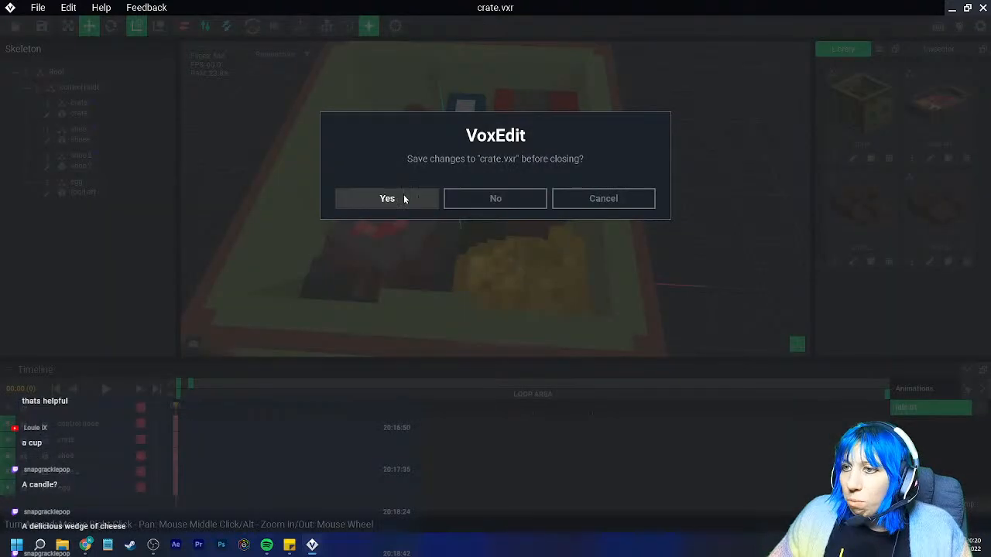
click(403, 199)
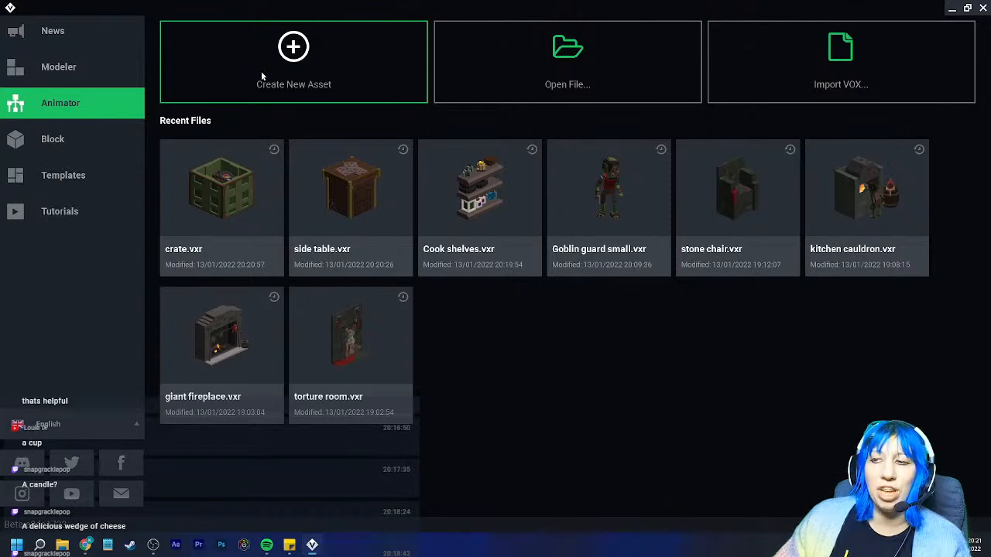
click(512, 210)
Create a new voxel model named cup in the cook shelves library
scroll(475, 205, up, 3)
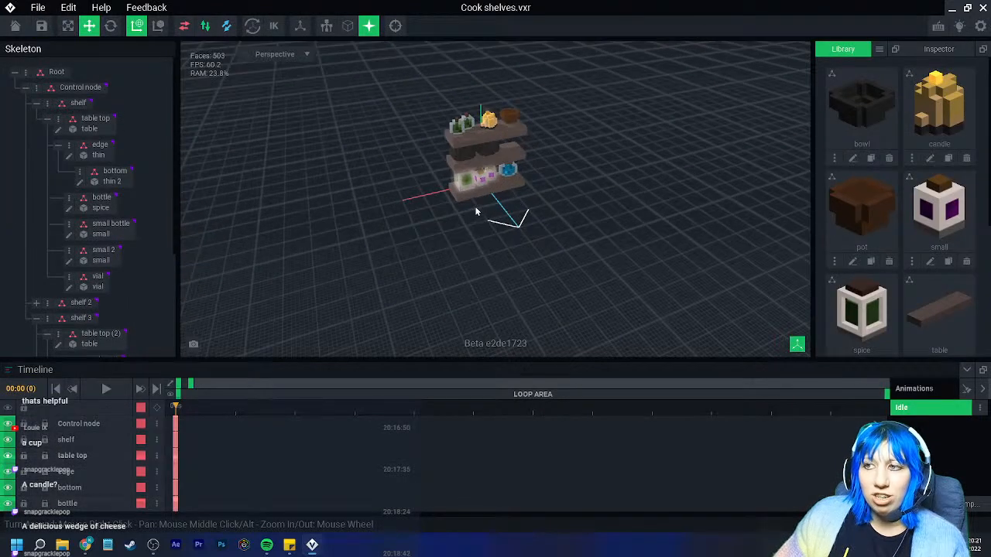
right_drag(473, 207, 438, 247)
scroll(460, 213, up, 3)
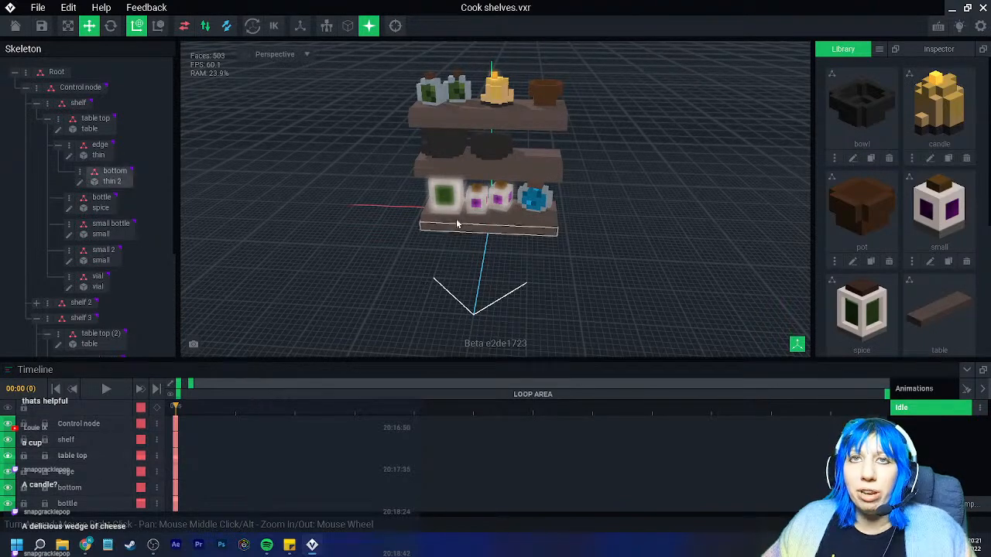
scroll(512, 159, up, 3)
middle_drag(514, 162, 481, 186)
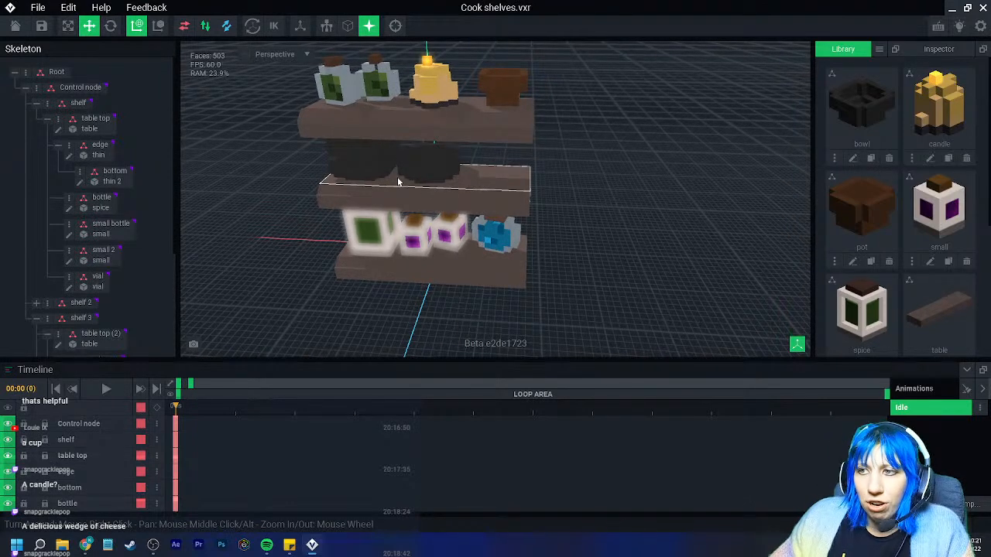
right_drag(397, 181, 499, 349)
click(880, 49)
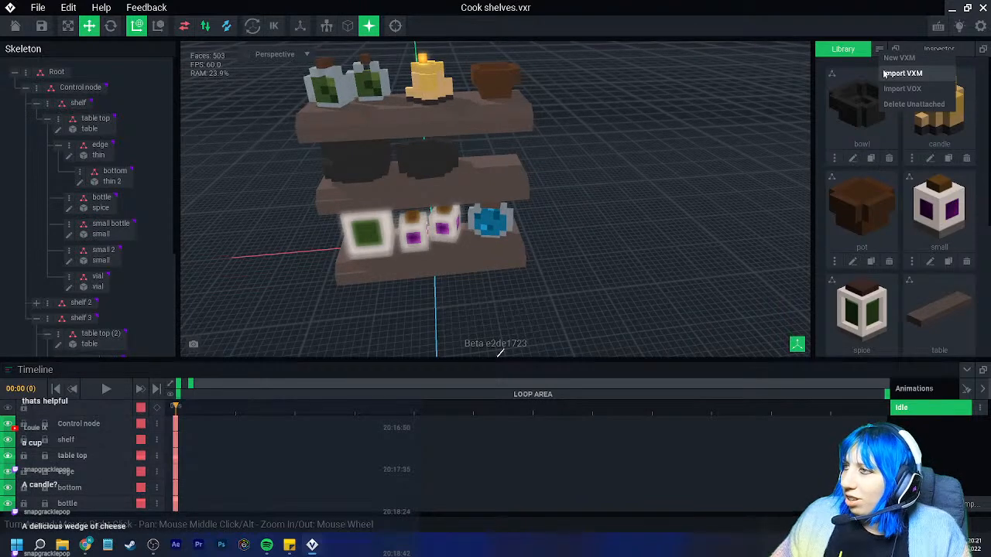
click(899, 57)
text(cup)
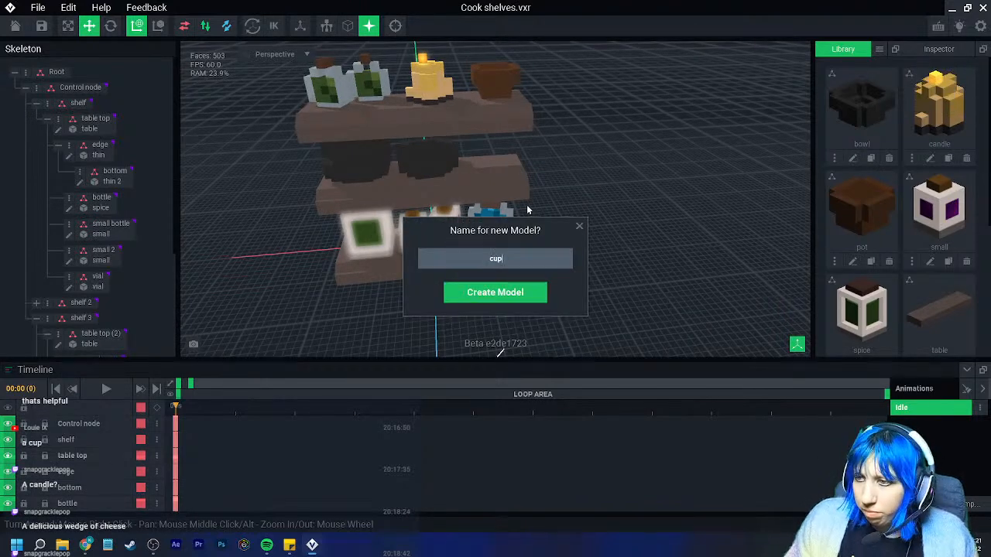
key(Return)
Load the VE - the sandbox extended palette from the VE_PAL folder in Downloads
click(967, 303)
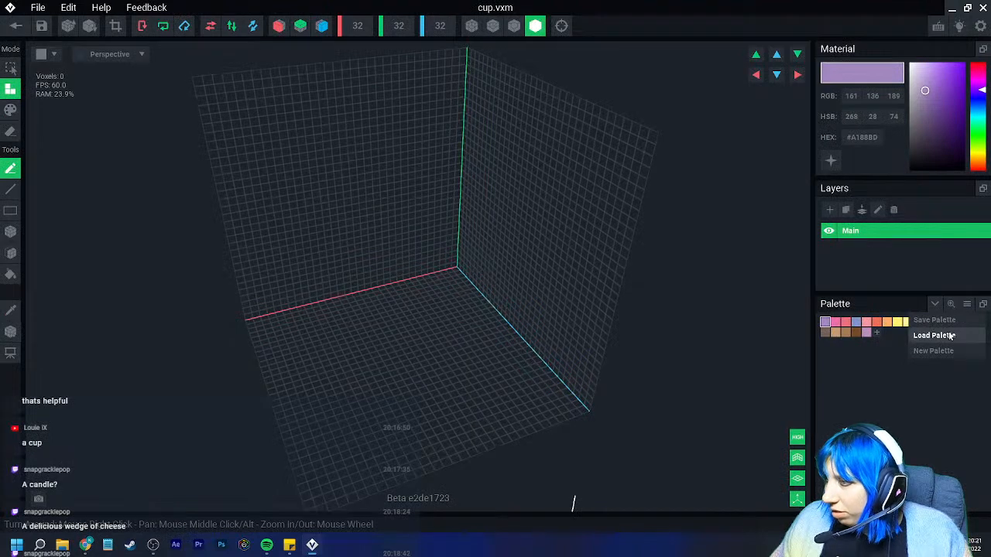
click(950, 335)
click(280, 204)
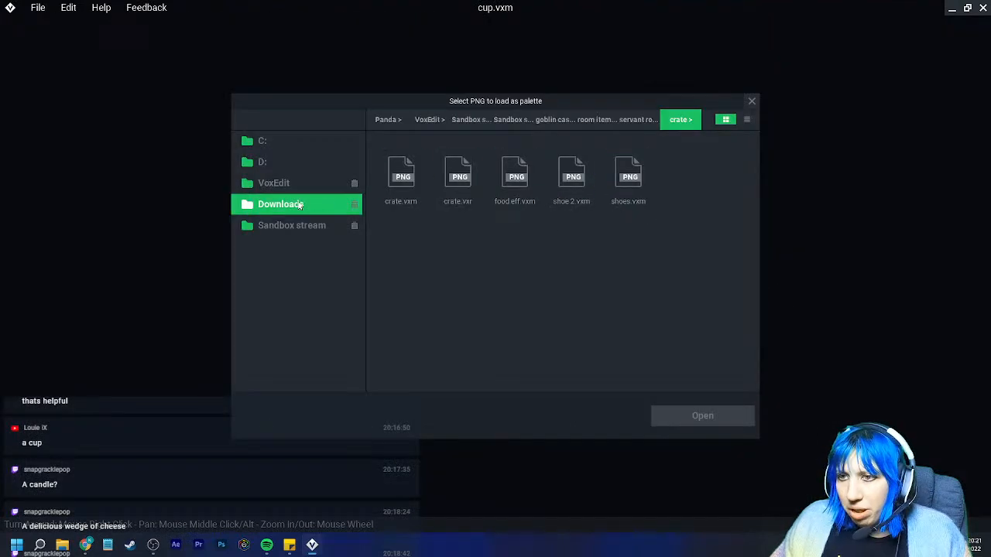
double_click(685, 172)
click(500, 199)
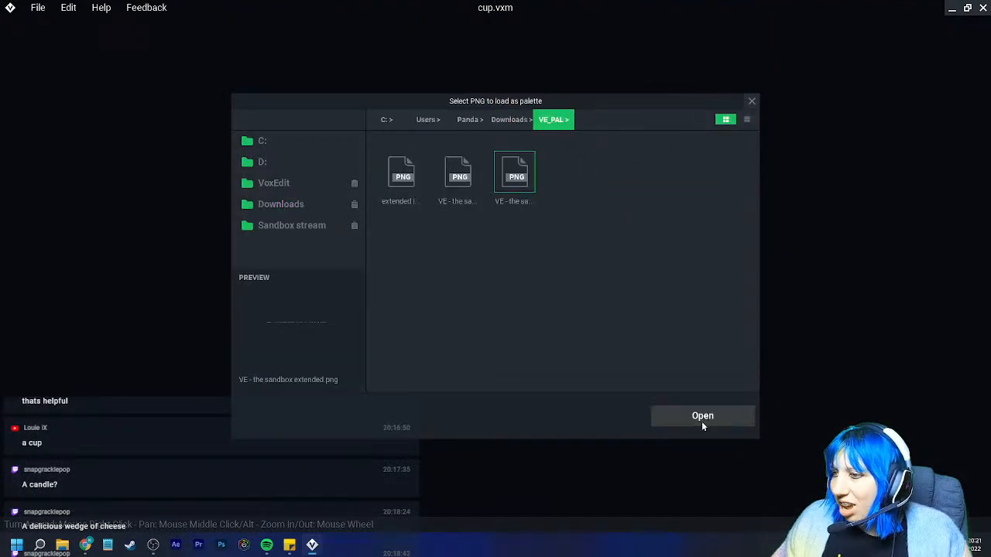
click(702, 416)
Turn on X and Z mirroring and draw a small cross-shaped #4F534C base at the centre of the floor
click(319, 28)
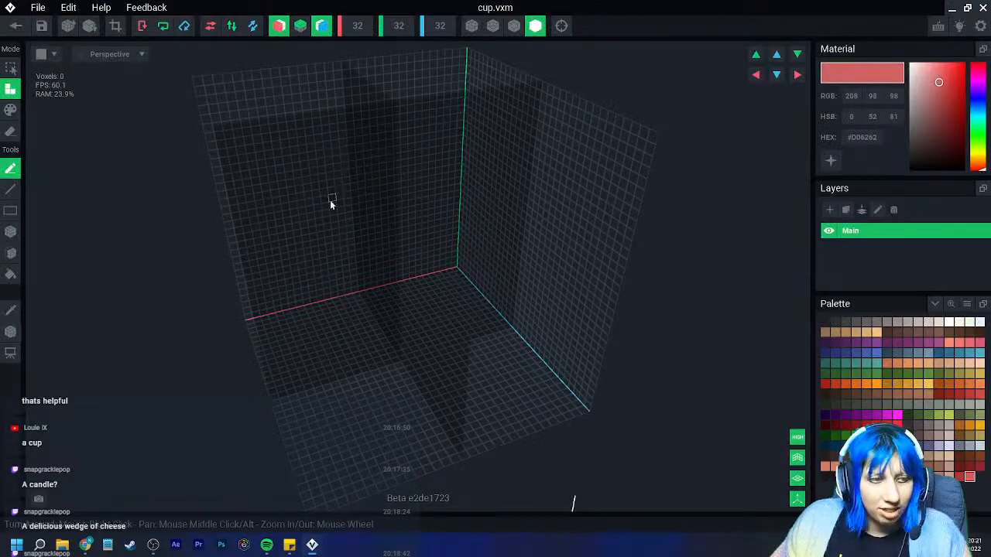
scroll(387, 263, up, 3)
middle_drag(399, 367, 410, 293)
scroll(410, 288, up, 2)
right_drag(409, 288, 408, 283)
scroll(408, 282, up, 3)
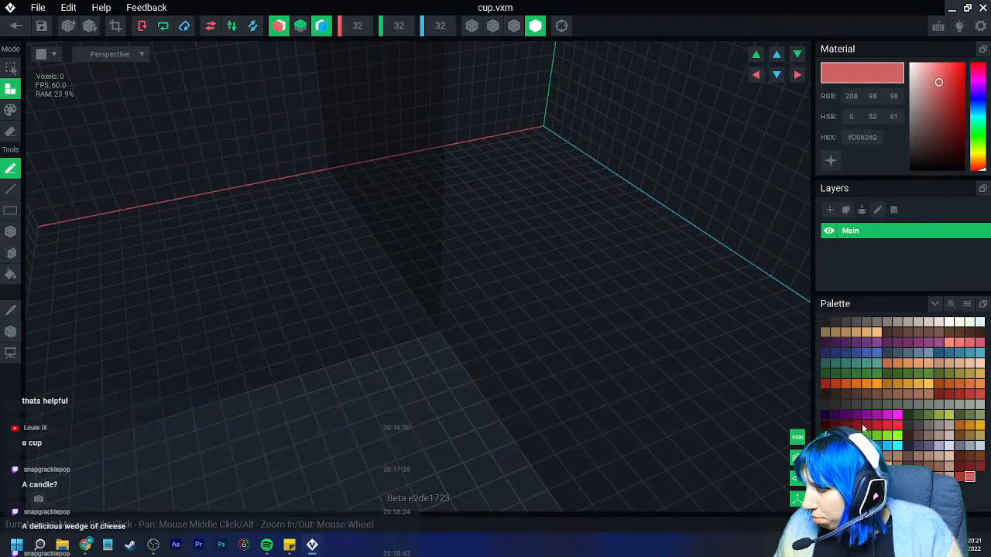
click(866, 466)
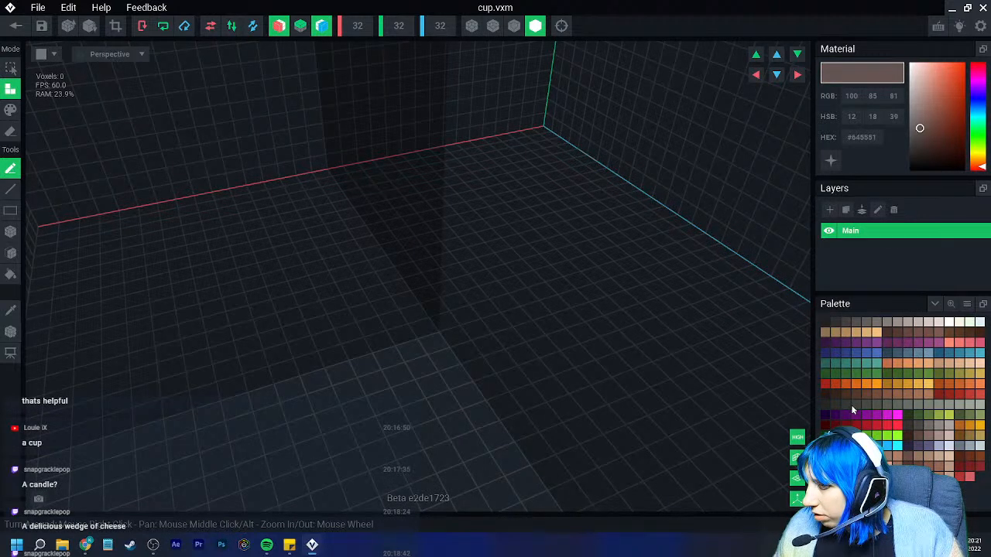
click(877, 405)
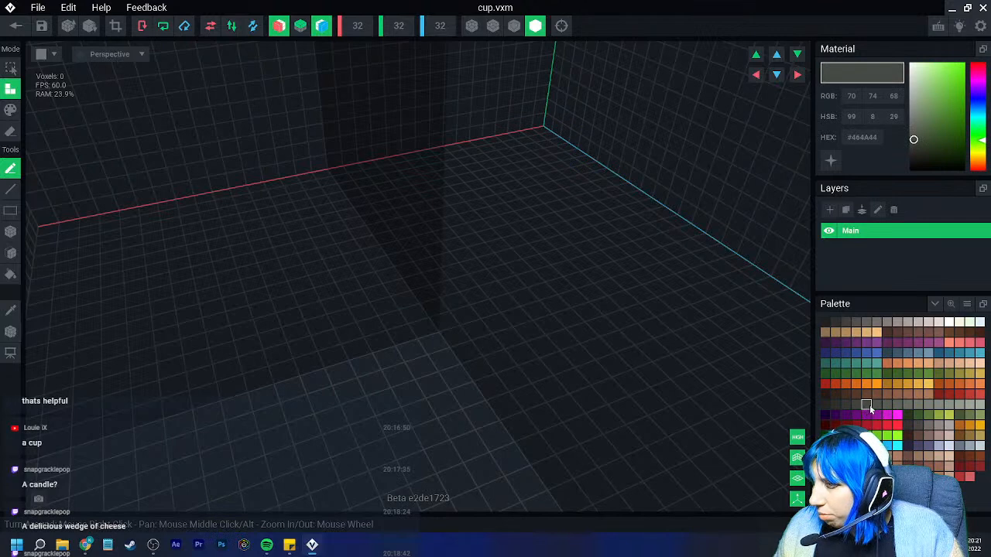
click(430, 344)
click(444, 351)
click(412, 346)
right_drag(409, 346, 424, 362)
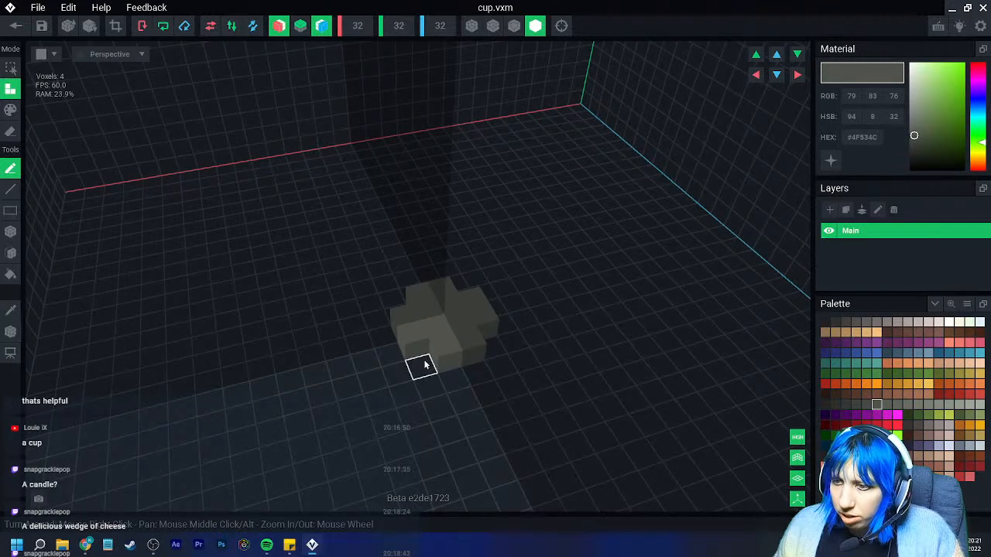
Show the outlined shading, extrude the cross-shaped base upward and fill its corners out to a square block
click(11, 263)
drag(394, 315, 449, 286)
mouse_move(449, 286)
right_down()
mouse_move(488, 294)
mouse_move(435, 279)
mouse_move(511, 317)
right_up()
click(323, 28)
click(514, 27)
click(323, 28)
scroll(488, 294, up, 4)
middle_drag(511, 318, 485, 253)
click(438, 318)
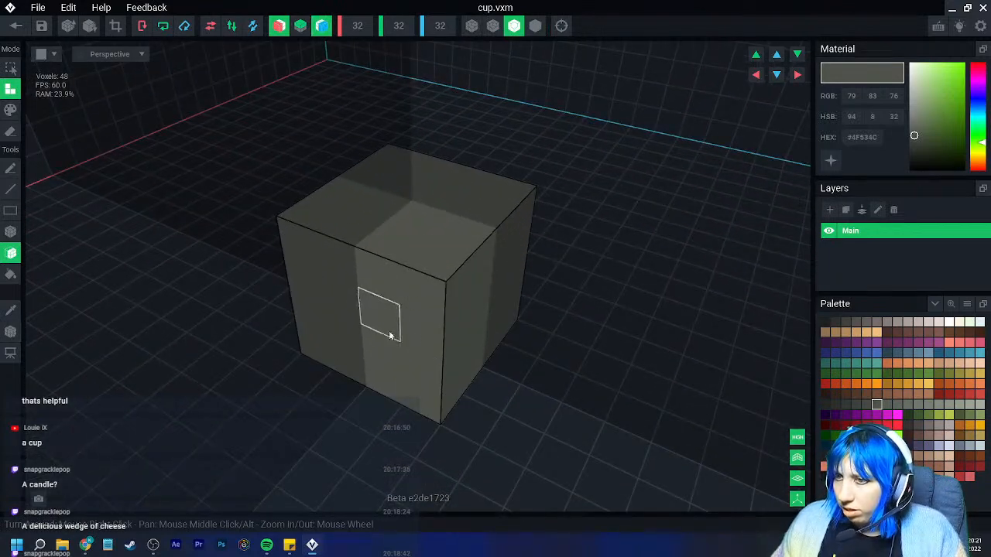
Add mirrored full-height columns in the middle of two opposite sides of the block
click(11, 231)
drag(342, 272, 361, 375)
right_drag(361, 375, 405, 361)
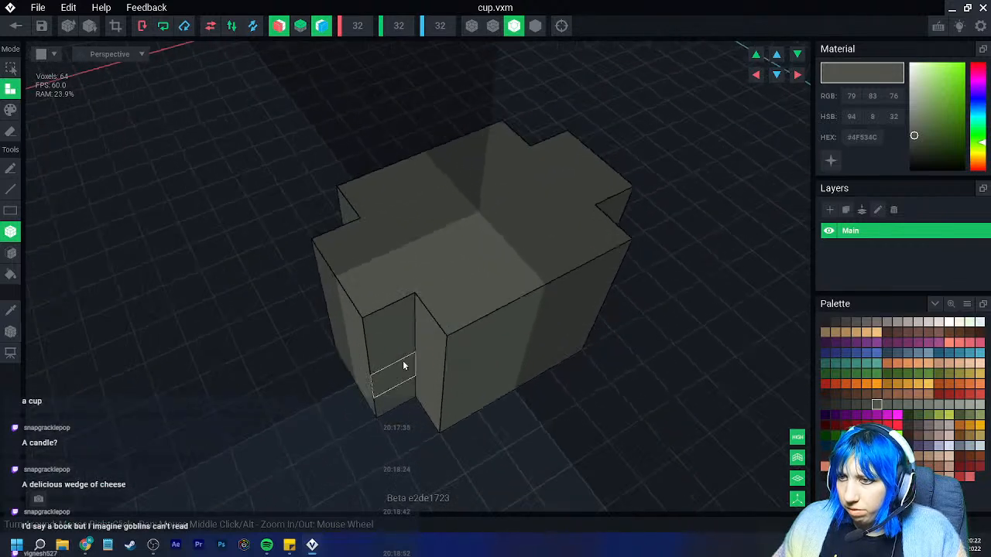
Erase the block's four corner columns and the protruding side columns, leaving a compact cross-shaped cup body
click(12, 134)
drag(457, 330, 458, 420)
right_drag(459, 421, 399, 362)
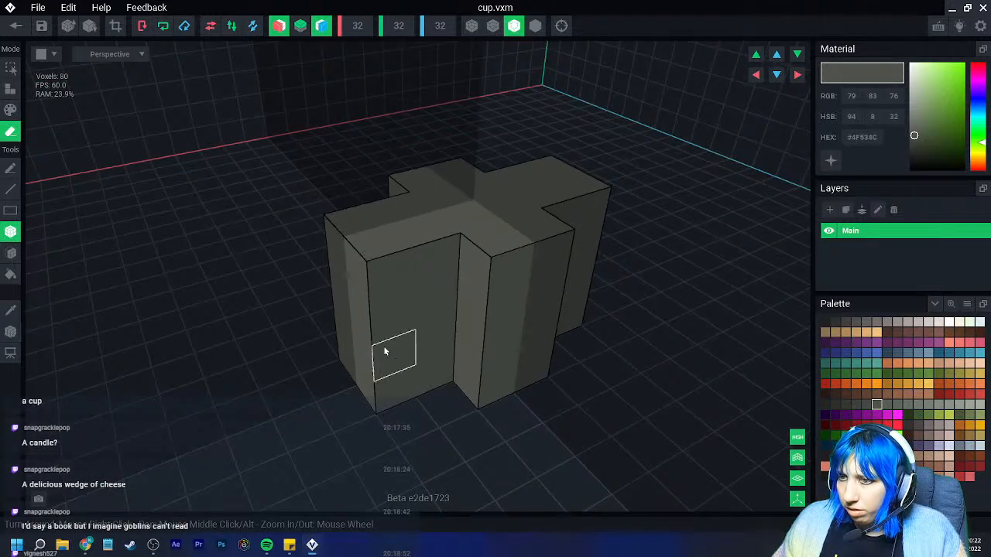
drag(376, 302, 394, 394)
mouse_move(393, 394)
right_down()
mouse_move(421, 398)
mouse_move(292, 338)
right_up()
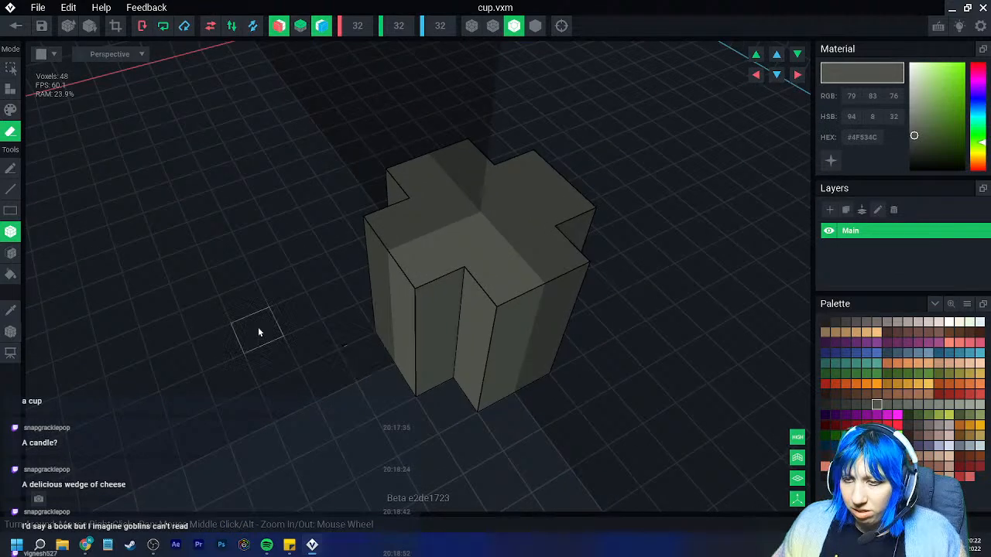
Undo the last erasures on the cup body to restore the removed side columns
key(ctrl+z)
key(ctrl+z)
mouse_move(427, 371)
right_down()
mouse_move(422, 364)
mouse_move(440, 374)
mouse_move(405, 390)
right_up()
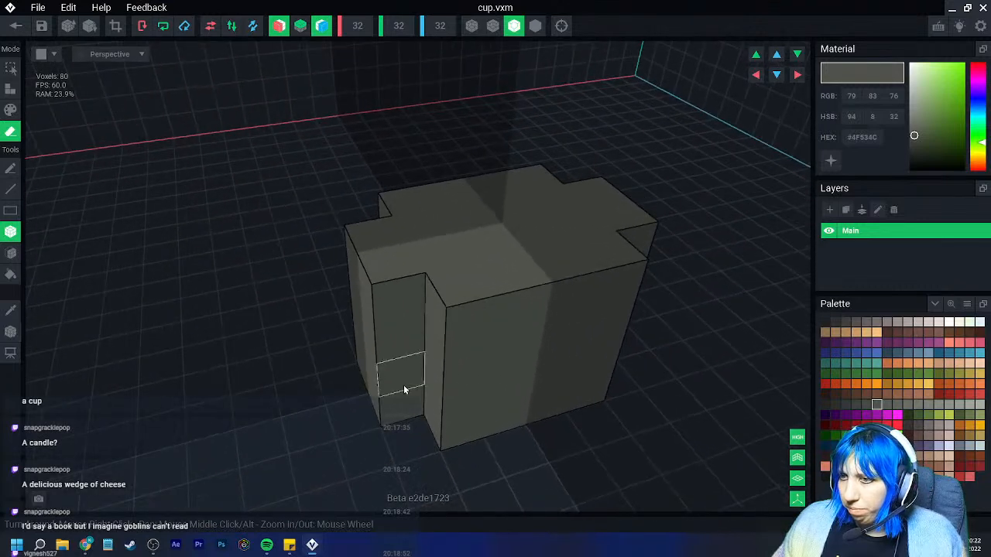
Turn off X and Z mirroring and attach a two-voxel-wide #60655D handle block to one side of the cup
click(896, 407)
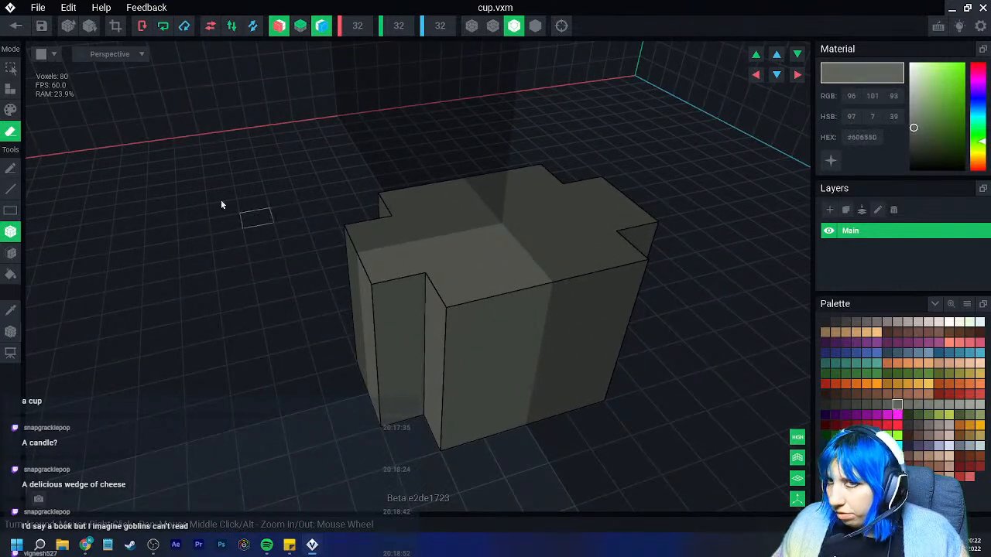
click(10, 89)
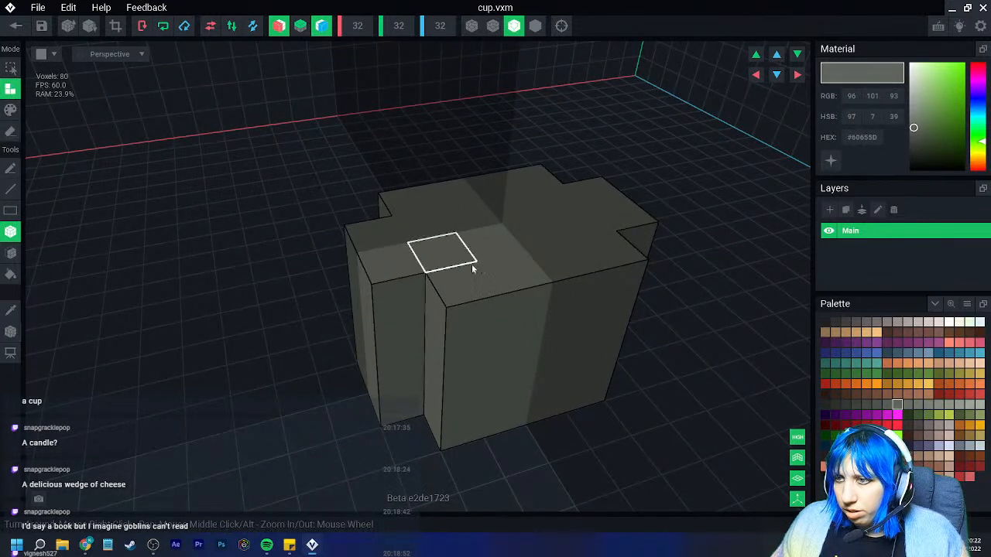
click(279, 25)
mouse_move(528, 271)
mouse_down()
mouse_move(534, 282)
mouse_move(565, 275)
mouse_up()
mouse_move(564, 274)
right_down()
mouse_move(551, 282)
mouse_move(586, 285)
mouse_move(582, 323)
right_up()
click(536, 273)
click(586, 260)
click(635, 332)
click(593, 389)
right_drag(660, 422, 656, 444)
middle_drag(657, 445, 591, 365)
mouse_move(542, 334)
right_down()
mouse_move(529, 325)
mouse_move(511, 338)
mouse_move(500, 333)
right_up()
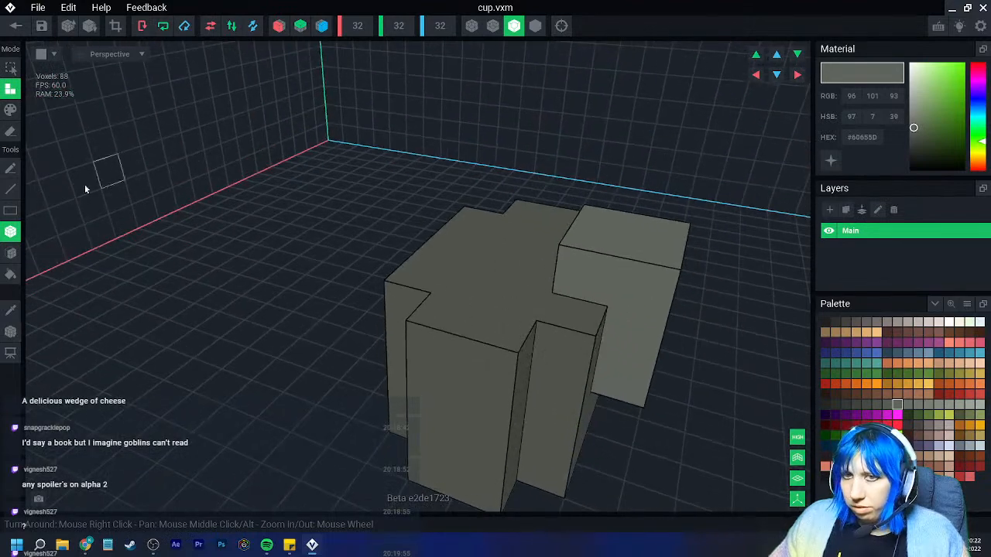
Erase voxels from the handle block, keeping a small two-voxel-wide stub at the cup's rim
click(10, 131)
click(682, 244)
click(673, 265)
right_drag(676, 348, 650, 349)
scroll(648, 349, down, 2)
middle_drag(648, 349, 574, 313)
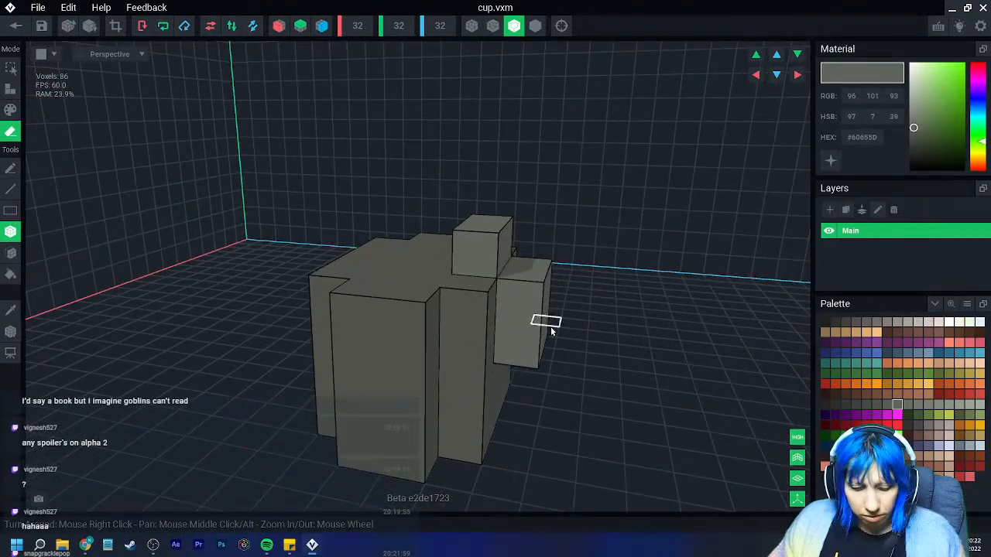
key(ctrl+z)
right_drag(549, 358, 548, 360)
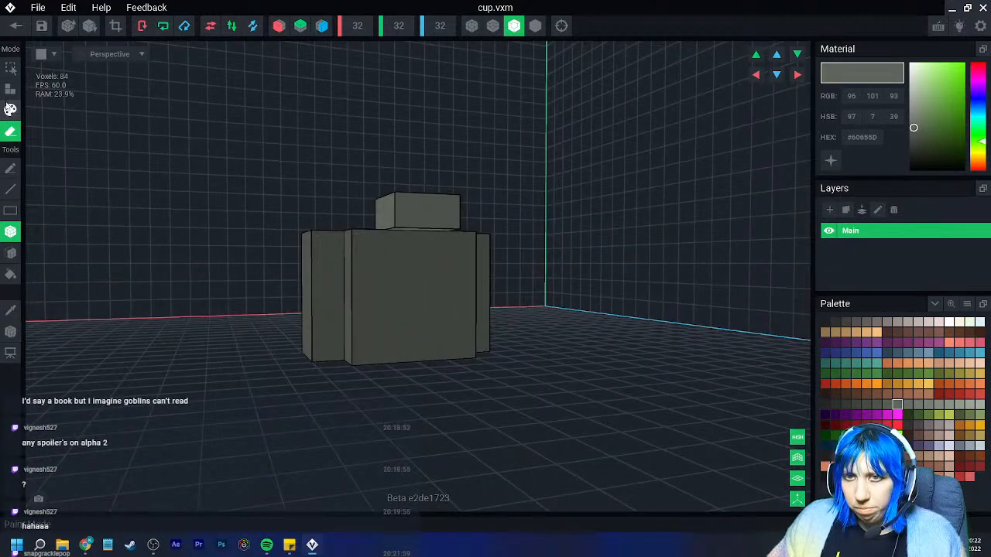
Attach voxels outward and downward from the stub to form an open handle reaching back toward the cup's lower side
click(11, 88)
click(439, 214)
right_drag(439, 215, 420, 242)
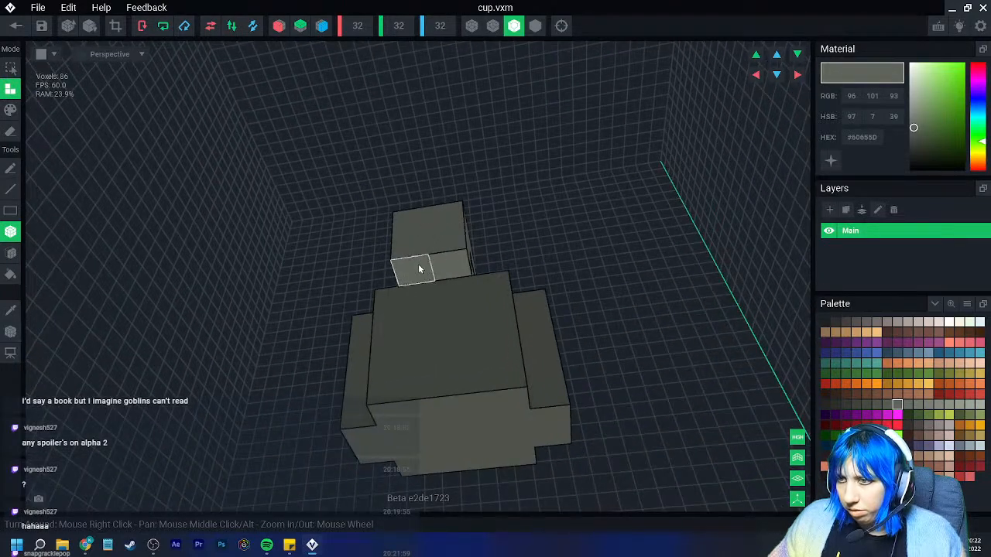
click(419, 265)
click(451, 266)
right_drag(436, 286, 410, 310)
click(465, 309)
click(426, 311)
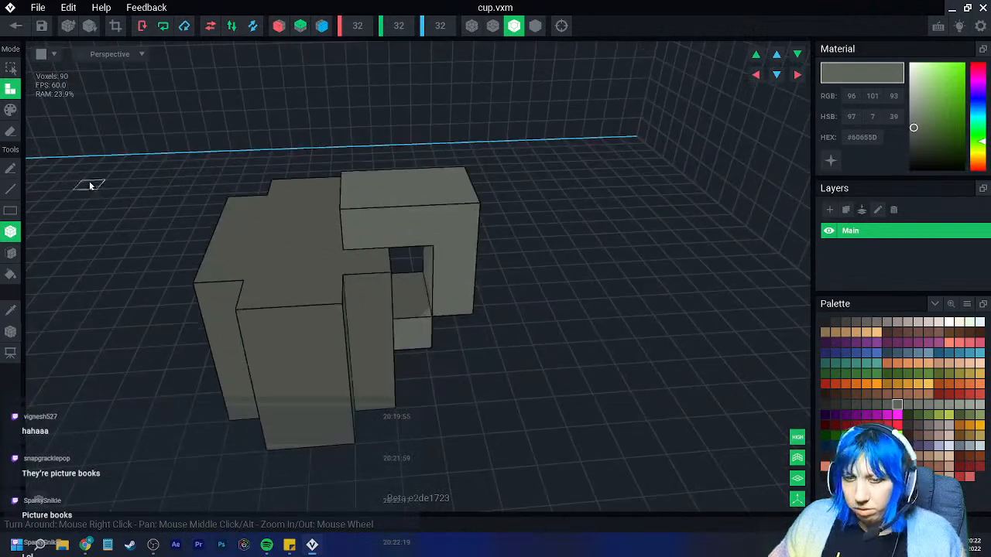
Erase the handle's outer top corner and hollow out the inside of the cup
click(10, 132)
click(451, 193)
mouse_move(446, 186)
right_down()
mouse_move(441, 207)
mouse_move(374, 270)
mouse_move(359, 238)
right_up()
click(328, 114)
right_drag(335, 196, 218, 223)
right_drag(130, 239, 54, 281)
right_drag(339, 190, 324, 156)
drag(322, 142, 373, 228)
drag(328, 152, 391, 267)
Crop the canvas to the cup's size and set its pivot to the floor
right_drag(391, 267, 57, 95)
click(121, 26)
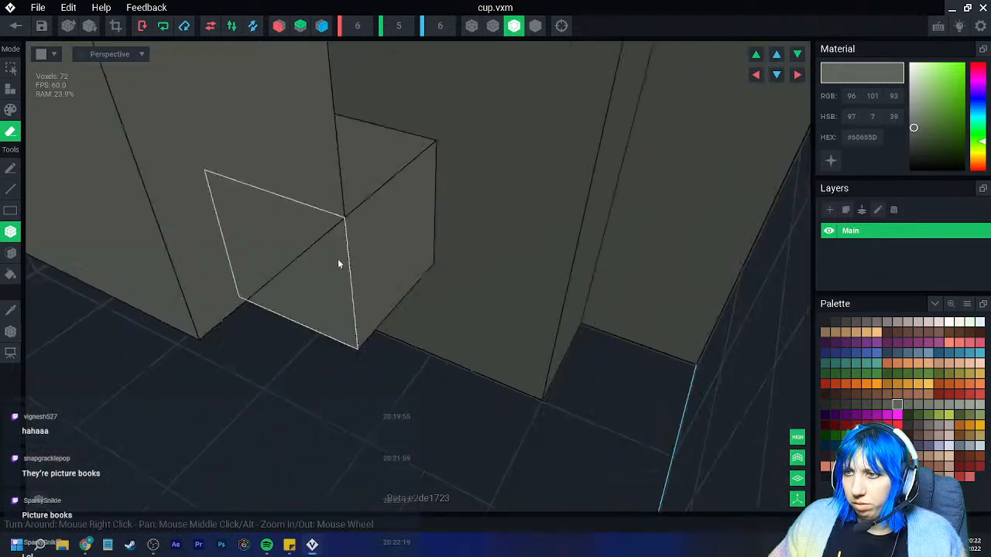
right_drag(369, 279, 82, 178)
click(11, 331)
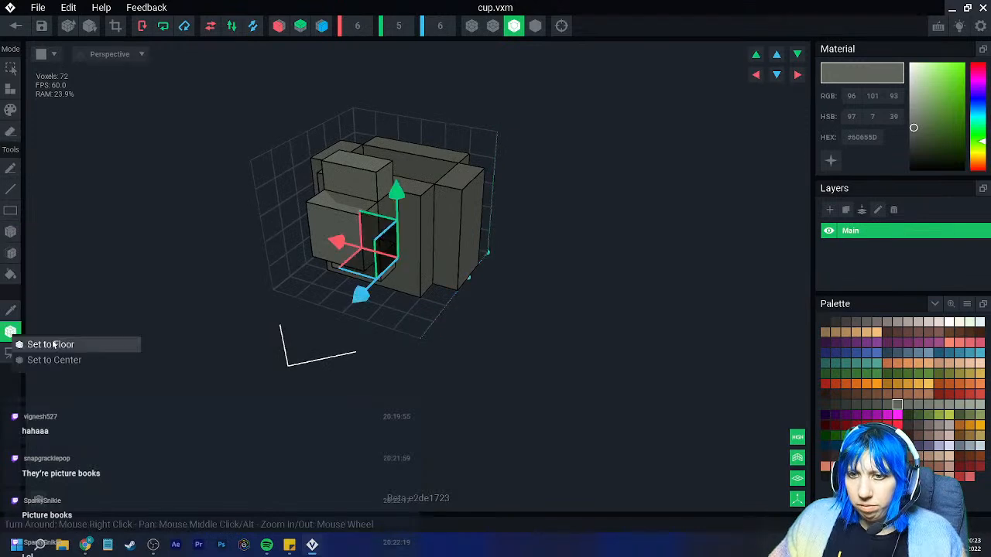
Return to the cook shelves with the cup saved and create a node named cup under table top (1)
click(16, 26)
click(388, 198)
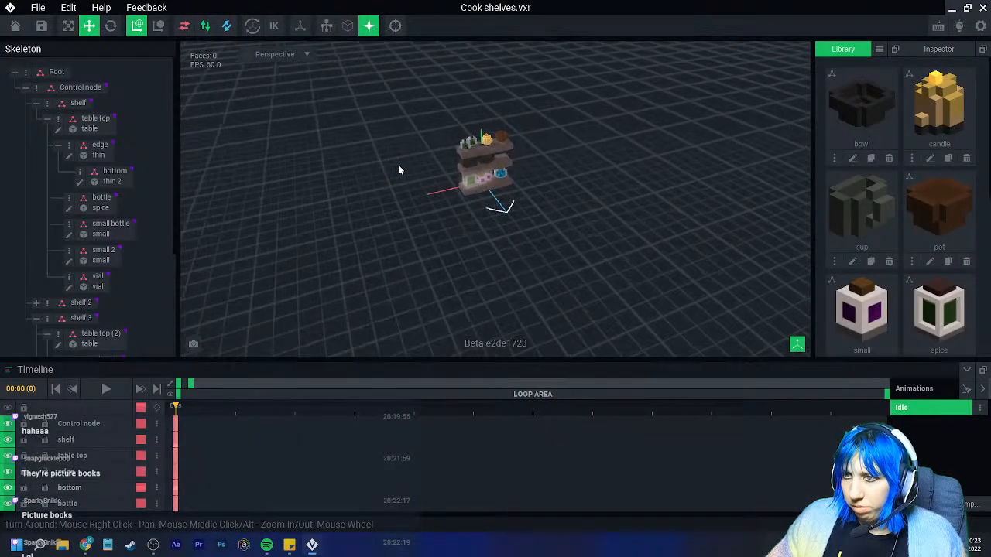
click(96, 211)
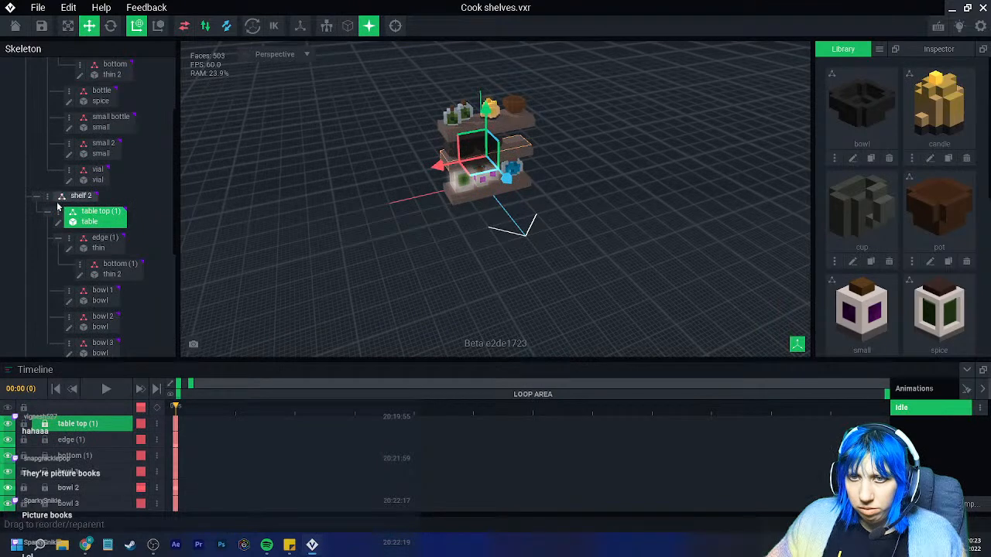
right_click(64, 214)
click(116, 240)
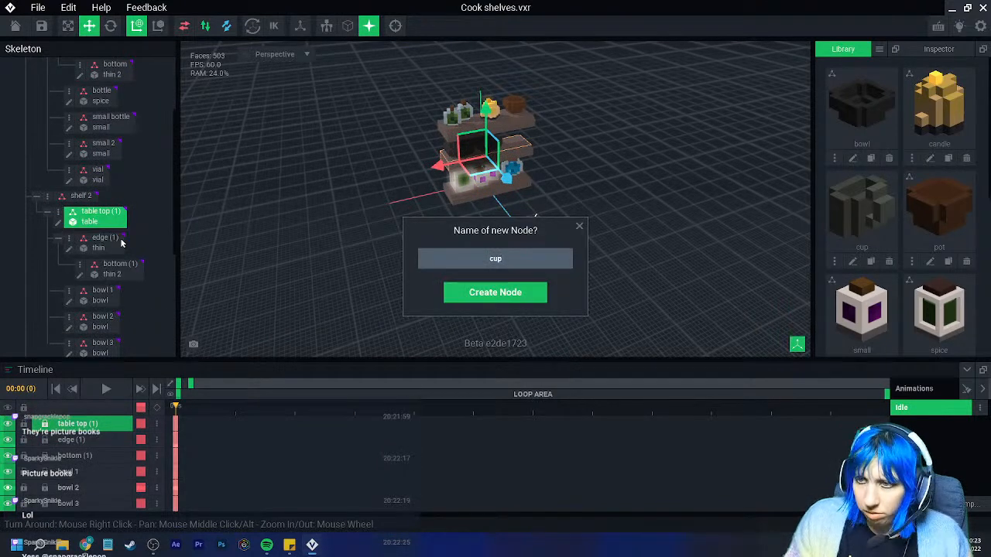
key(Return)
scroll(146, 269, down, 2)
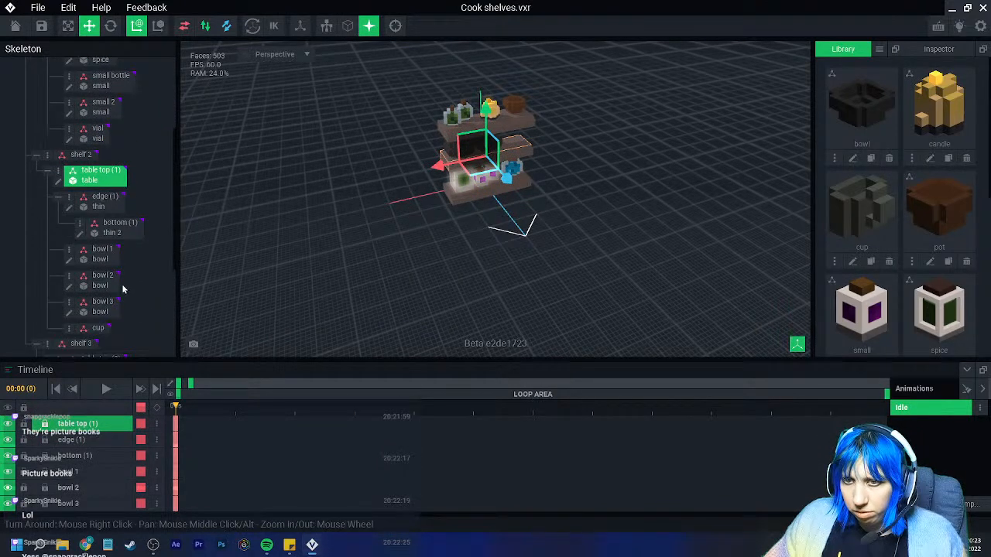
Attach the cup model to the new cup node and move it to the free end of the middle shelf
drag(861, 209, 97, 291)
click(99, 292)
scroll(534, 181, up, 8)
middle_drag(534, 151, 420, 202)
scroll(420, 202, up, 5)
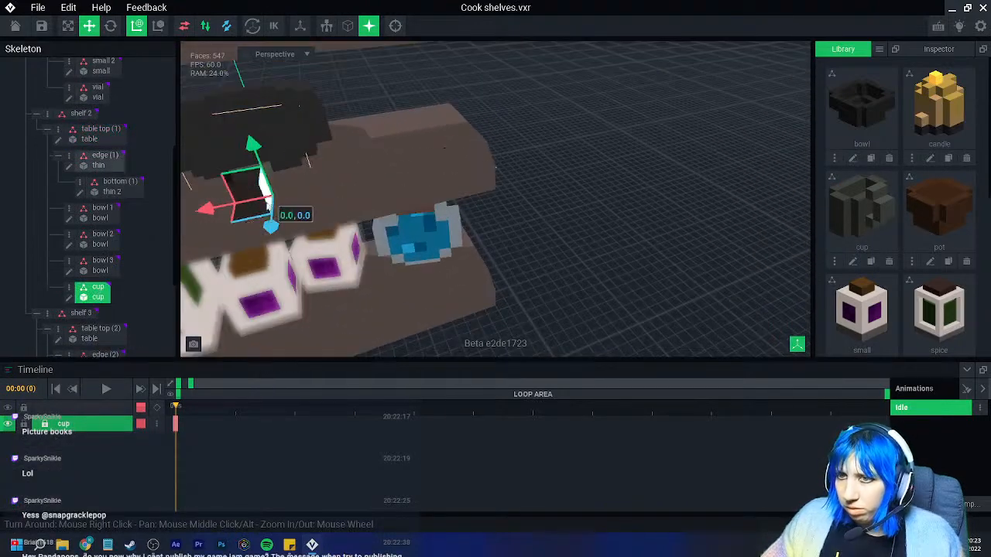
drag(209, 208, 364, 180)
drag(409, 122, 406, 74)
right_drag(416, 105, 434, 108)
drag(463, 140, 459, 138)
right_drag(459, 139, 425, 133)
Rotate the cup on the middle shelf so its handle points toward the shelf's end
click(114, 28)
drag(444, 148, 505, 140)
click(524, 138)
right_drag(497, 162, 487, 178)
click(432, 156)
Open the cup model for editing and paint darker #464A44 shading voxels on its body
click(69, 222)
right_drag(337, 337, 404, 299)
click(11, 310)
click(287, 309)
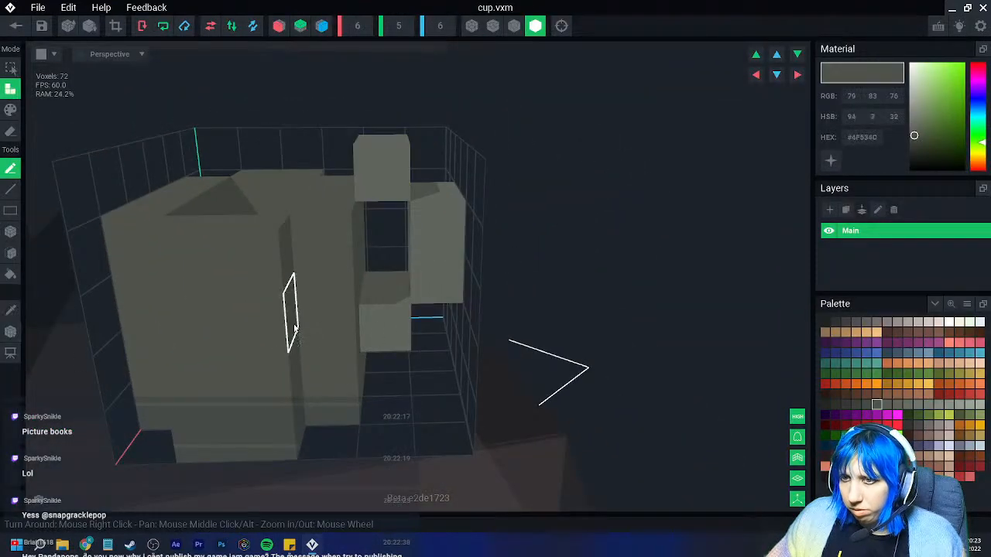
click(11, 110)
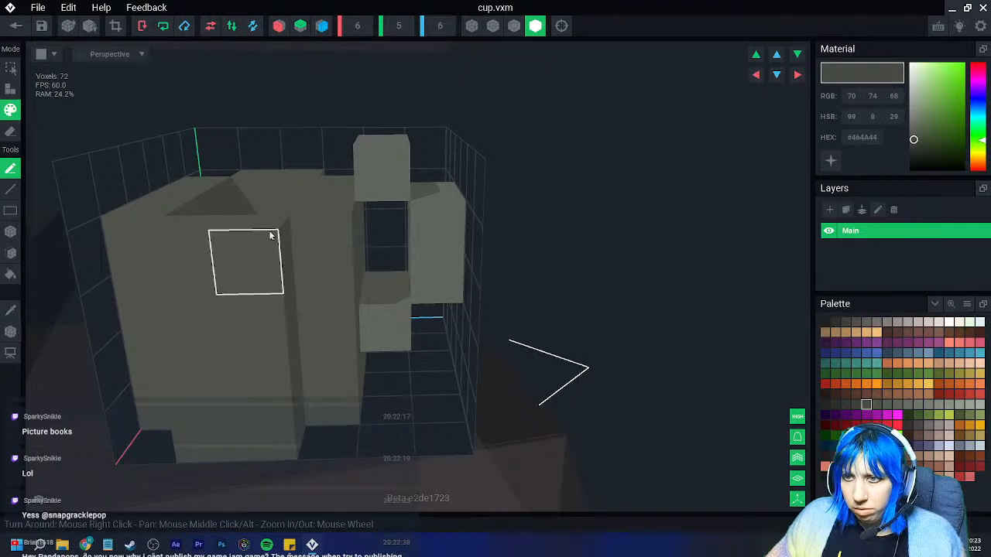
right_drag(194, 238, 180, 241)
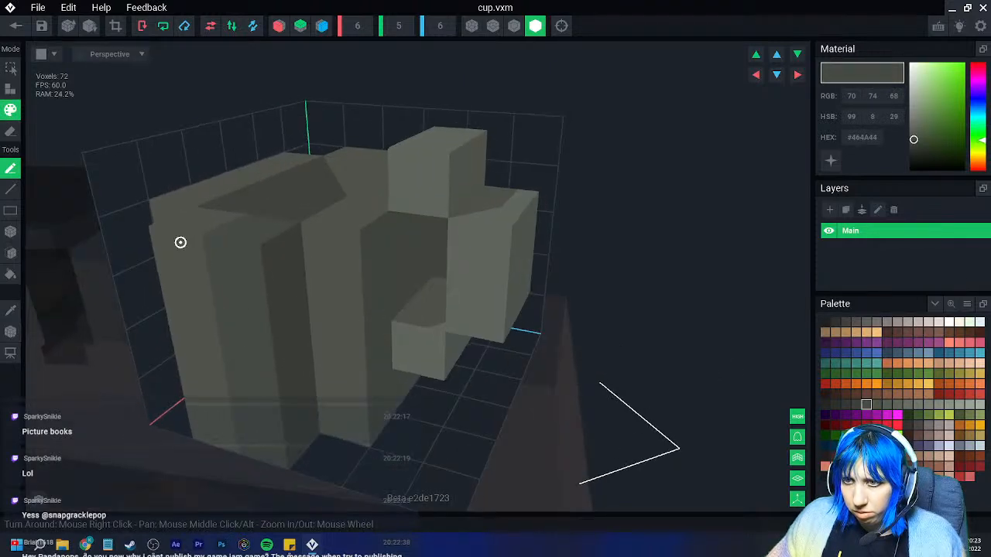
right_drag(370, 234, 450, 124)
mouse_move(450, 124)
mouse_down()
mouse_move(591, 239)
mouse_move(628, 389)
mouse_up()
right_drag(650, 281, 480, 268)
mouse_move(685, 299)
right_down()
mouse_move(624, 246)
mouse_move(567, 263)
right_up()
mouse_move(577, 291)
mouse_down()
mouse_move(597, 401)
mouse_move(571, 432)
mouse_up()
right_drag(571, 432, 454, 305)
Save the cup, return to the cook shelves and inspect the items on them
key(alt+F4)
click(386, 198)
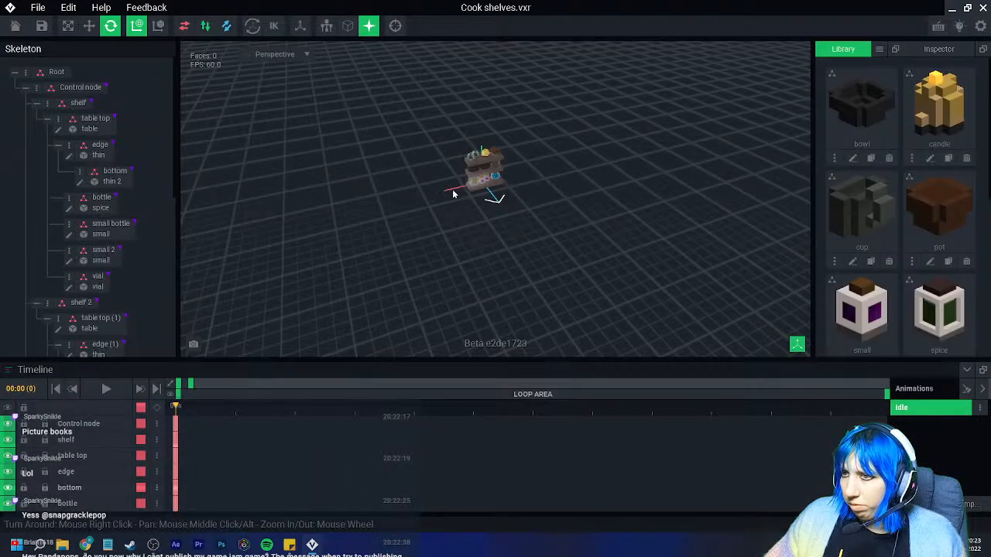
scroll(504, 239, up, 7)
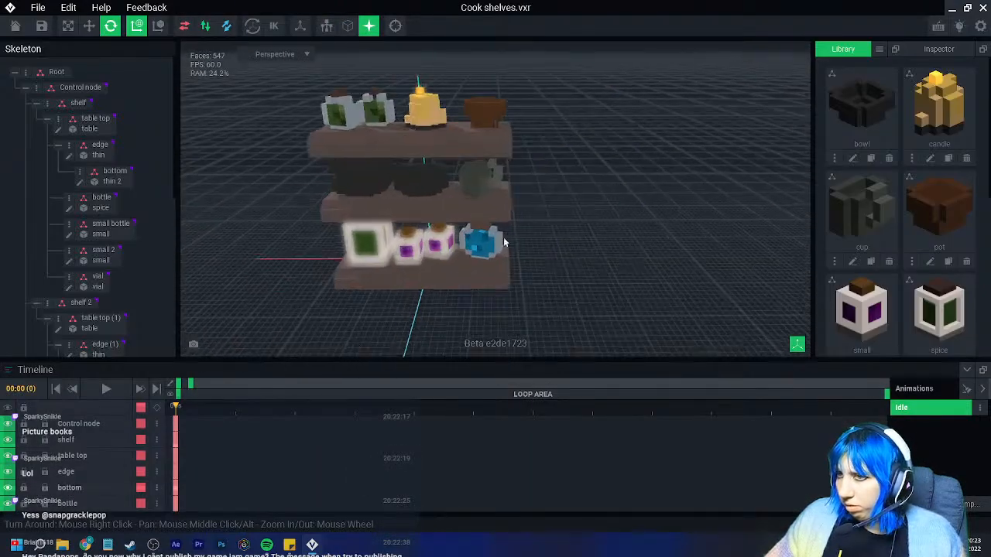
right_drag(504, 240, 522, 259)
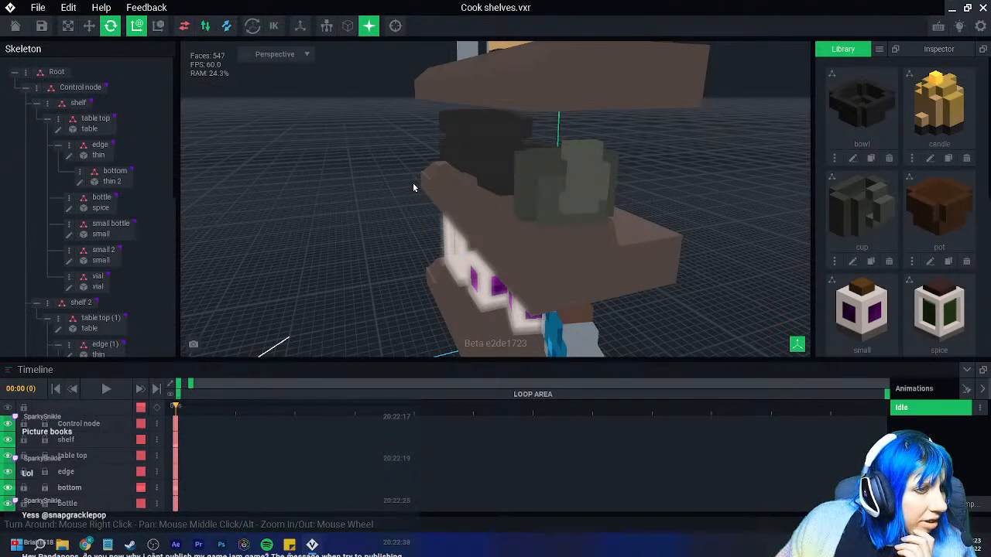
mouse_move(610, 178)
right_down()
mouse_move(629, 185)
mouse_move(615, 167)
right_up()
scroll(615, 168, up, 6)
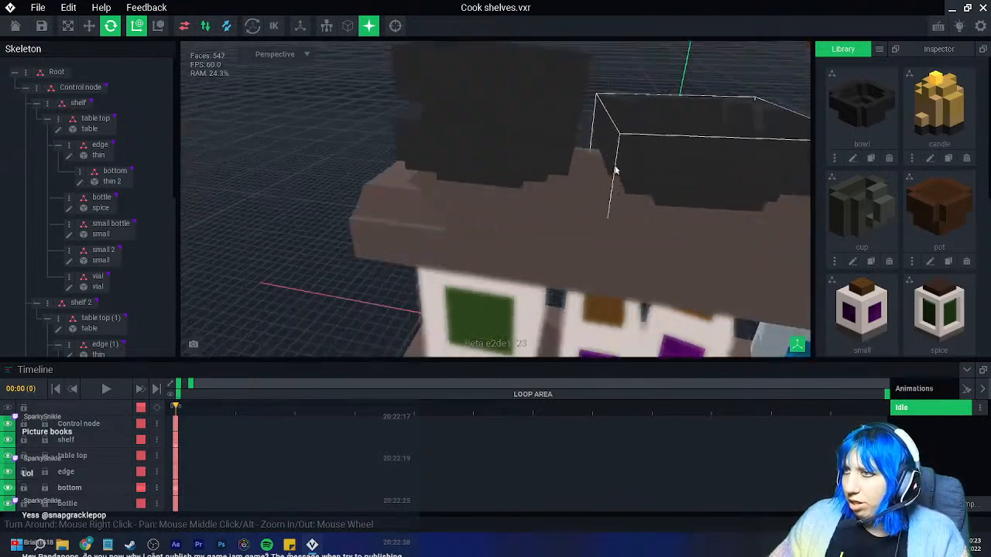
middle_drag(614, 167, 612, 255)
scroll(626, 199, down, 5)
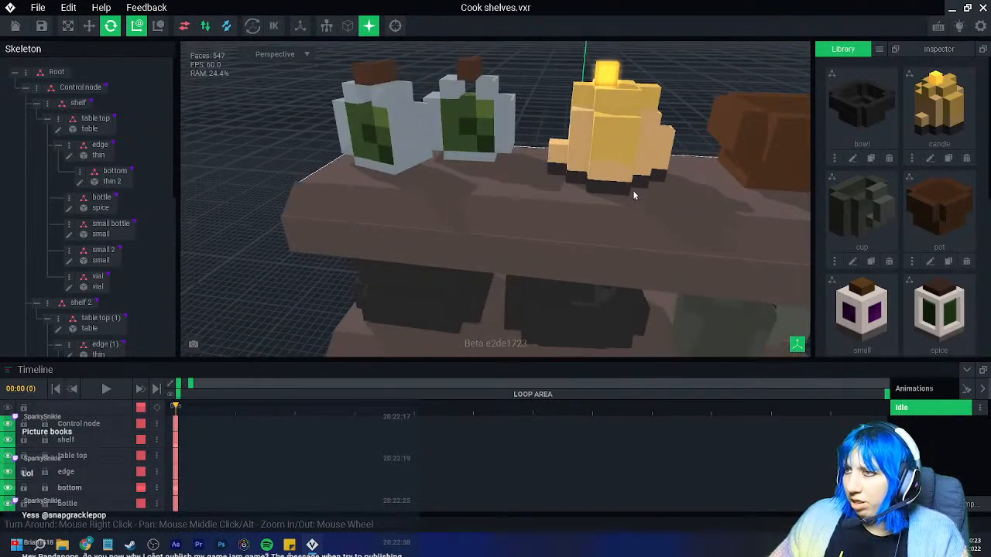
Move the candle slightly along the top shelf toward the pot
click(622, 149)
click(89, 25)
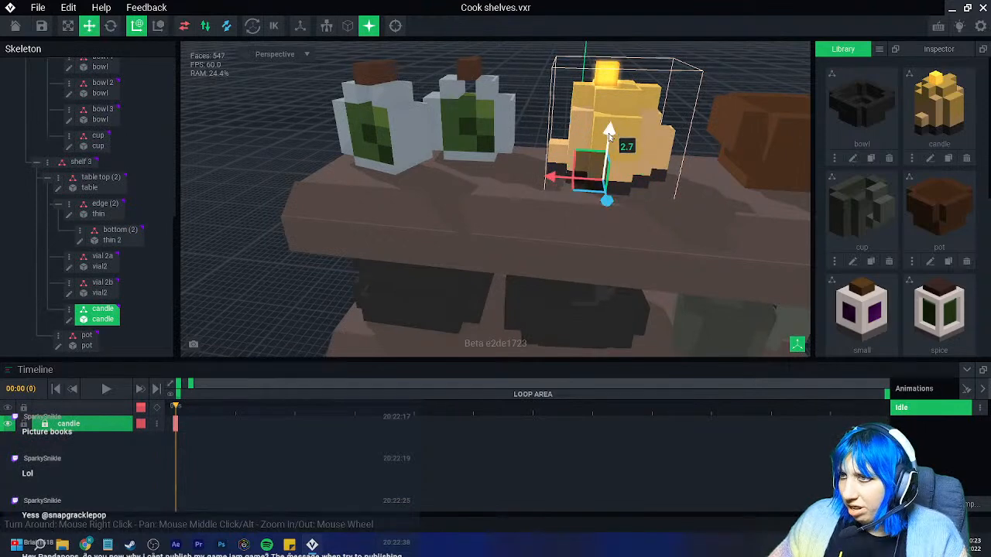
drag(551, 175, 566, 178)
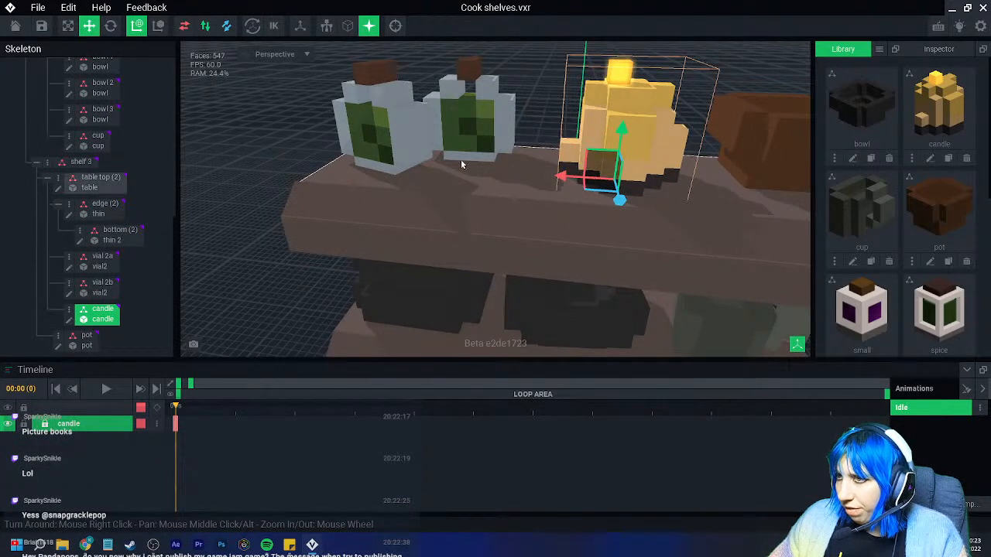
click(520, 145)
Clone the small bottle model as small 2 and open the copy for editing
scroll(551, 263, down, 3)
middle_drag(701, 304, 597, 289)
mouse_move(546, 197)
right_down()
mouse_move(535, 201)
mouse_move(550, 182)
right_up()
scroll(551, 182, up, 1)
scroll(550, 181, down, 4)
right_drag(539, 234, 538, 239)
click(539, 305)
scroll(875, 233, down, 2)
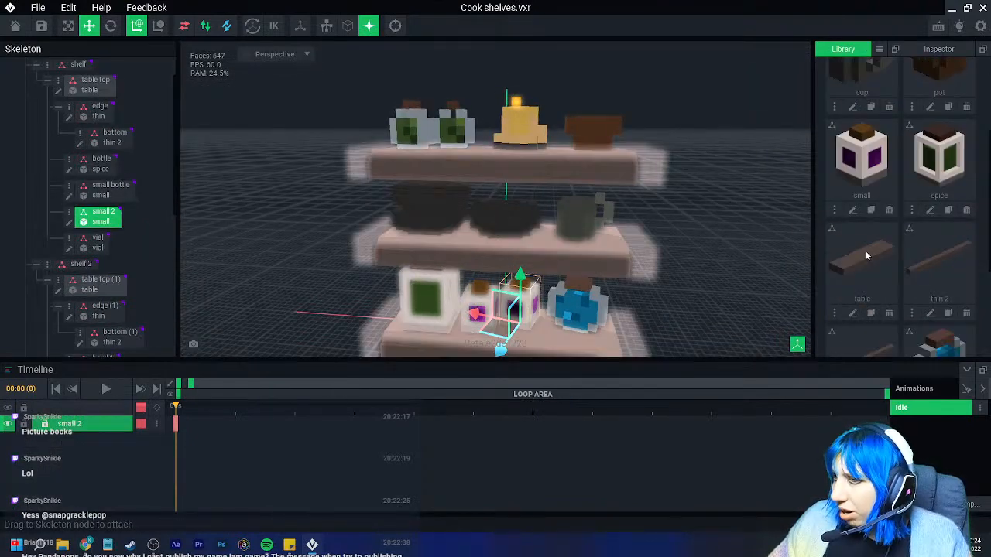
click(871, 210)
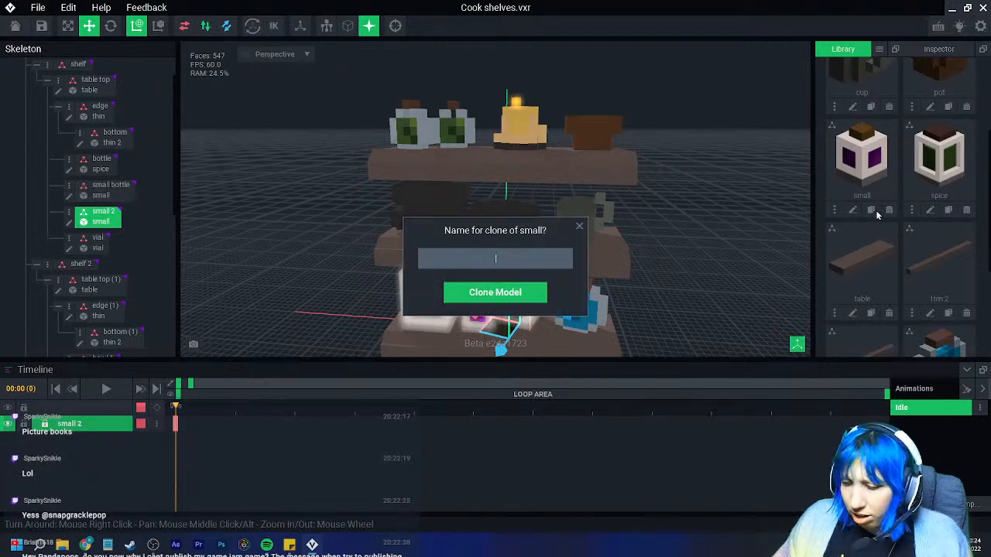
text(small 2)
key(Return)
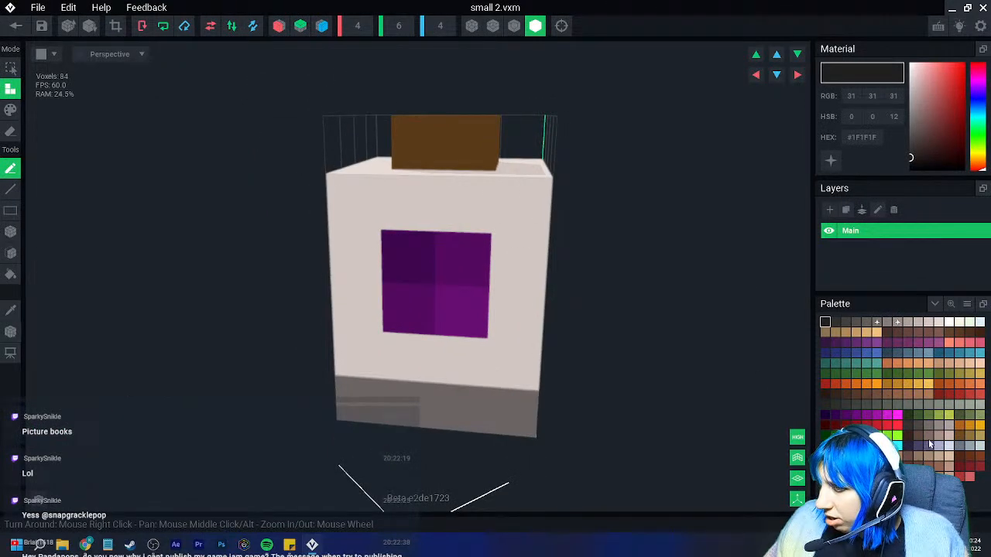
Paint the four voxels of the bottle's front label with the grey-blue #6D7685
click(931, 323)
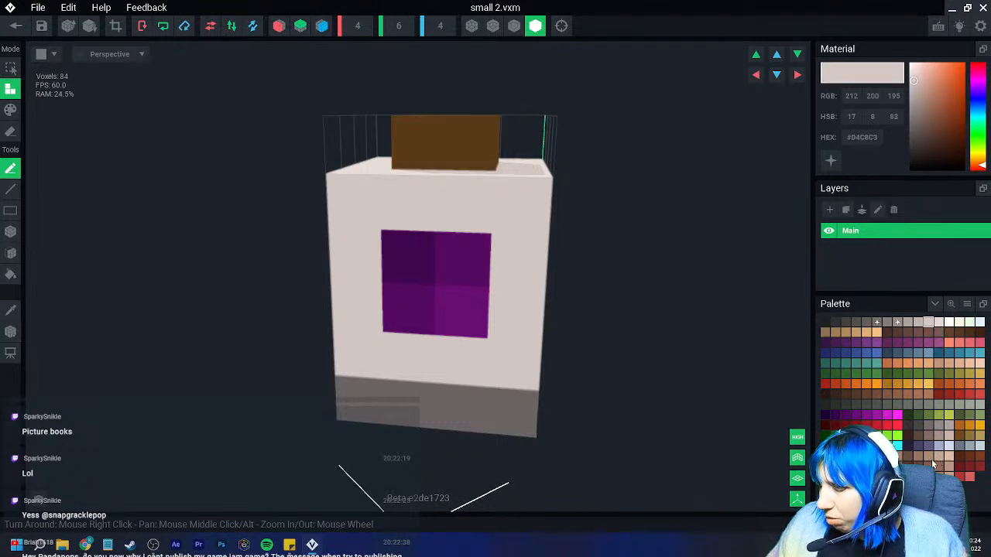
click(960, 446)
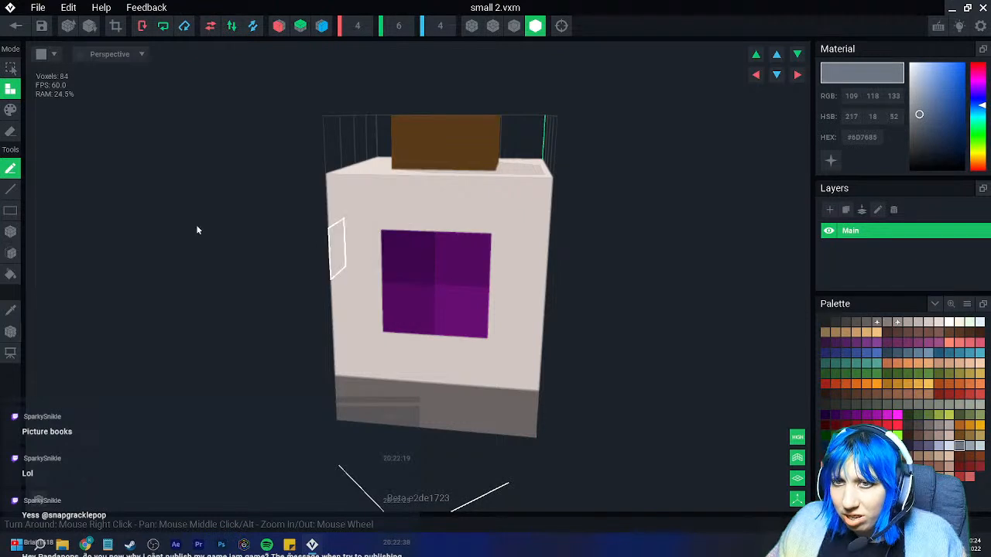
key(p)
click(417, 276)
click(415, 308)
click(457, 309)
click(460, 270)
mouse_move(461, 270)
right_down()
mouse_move(577, 338)
mouse_move(528, 341)
right_up()
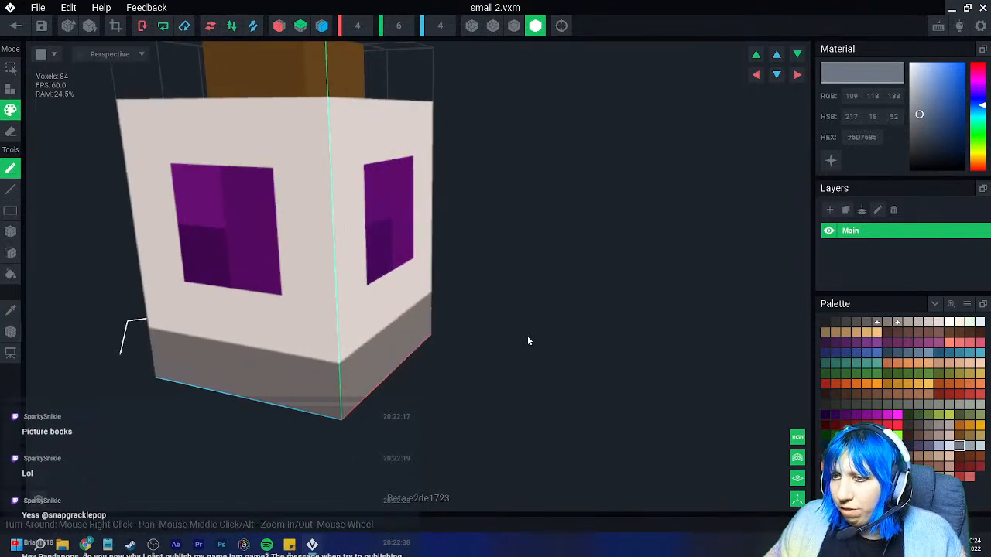
Paint the four purple label voxels on another side of the bottle golden brown
click(970, 436)
click(223, 224)
drag(230, 226, 254, 273)
mouse_move(254, 273)
right_down()
mouse_move(232, 267)
mouse_move(228, 280)
mouse_move(257, 289)
mouse_move(240, 288)
right_up()
click(219, 269)
Paint the label squares around the bottle dark brown #452E22
click(845, 394)
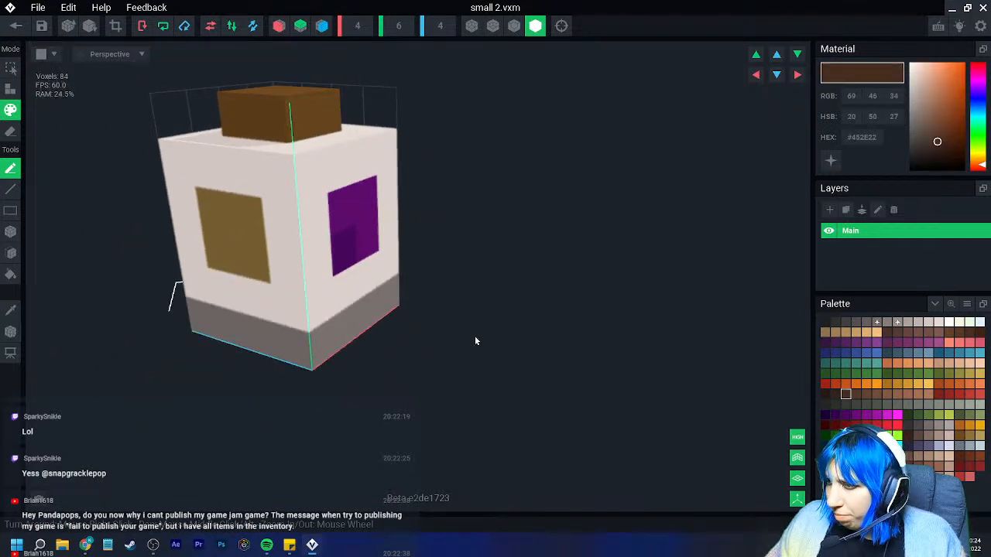
drag(215, 210, 247, 258)
right_drag(245, 247, 363, 219)
mouse_move(363, 218)
mouse_down()
mouse_move(390, 243)
mouse_move(397, 220)
mouse_up()
right_drag(399, 223, 377, 229)
drag(446, 225, 453, 271)
right_drag(486, 262, 492, 260)
drag(586, 245, 643, 301)
Vary the brown labels with lighter #634332 voxels and a darker #35231B voxel
click(867, 394)
click(651, 252)
right_drag(597, 291, 597, 294)
drag(597, 295, 530, 343)
mouse_move(530, 343)
right_down()
mouse_move(454, 332)
mouse_move(509, 266)
right_up()
scroll(465, 321, down, 3)
right_drag(457, 320, 459, 356)
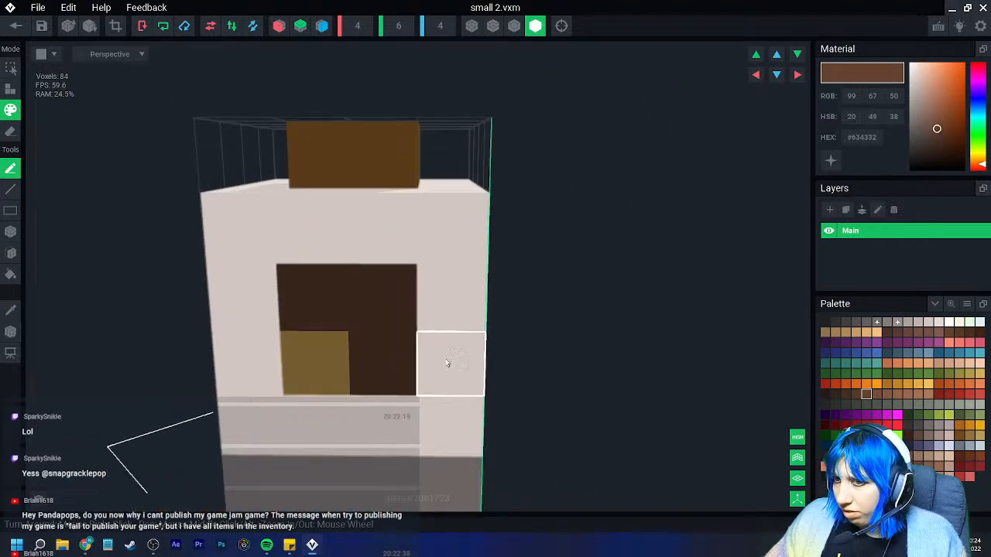
click(834, 396)
click(331, 357)
scroll(406, 403, down, 5)
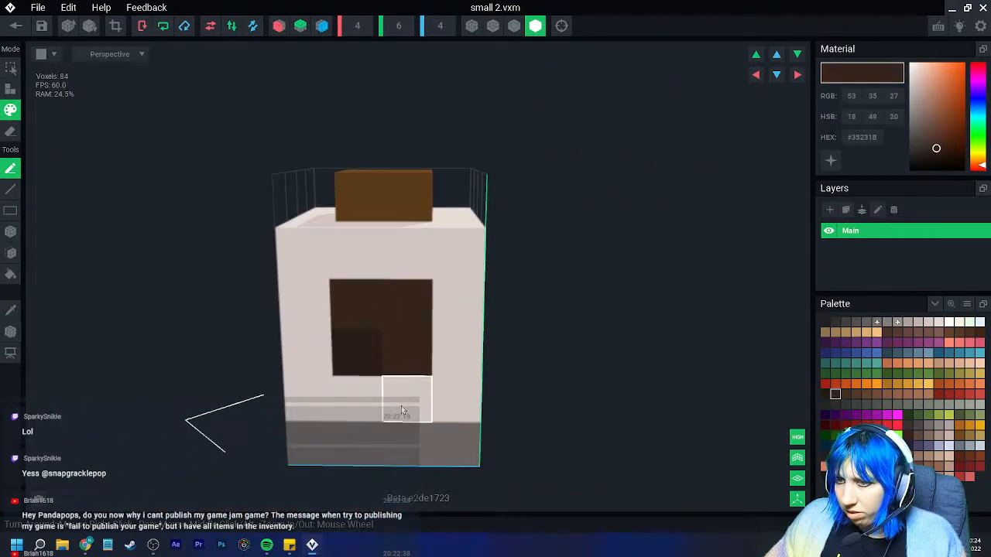
Paint the small bottle's base grey #847D7A below the brown labels
mouse_move(413, 425)
right_down()
mouse_move(474, 320)
mouse_move(443, 391)
right_up()
scroll(437, 417, down, 3)
scroll(561, 403, up, 5)
right_drag(570, 388, 542, 363)
scroll(575, 377, up, 2)
scroll(543, 365, down, 4)
click(14, 314)
click(526, 302)
click(887, 323)
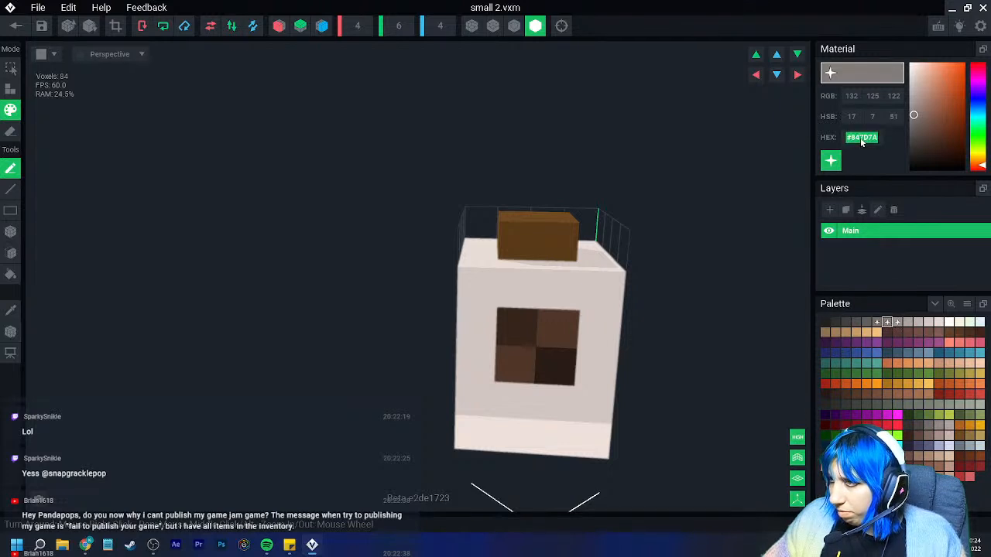
click(826, 323)
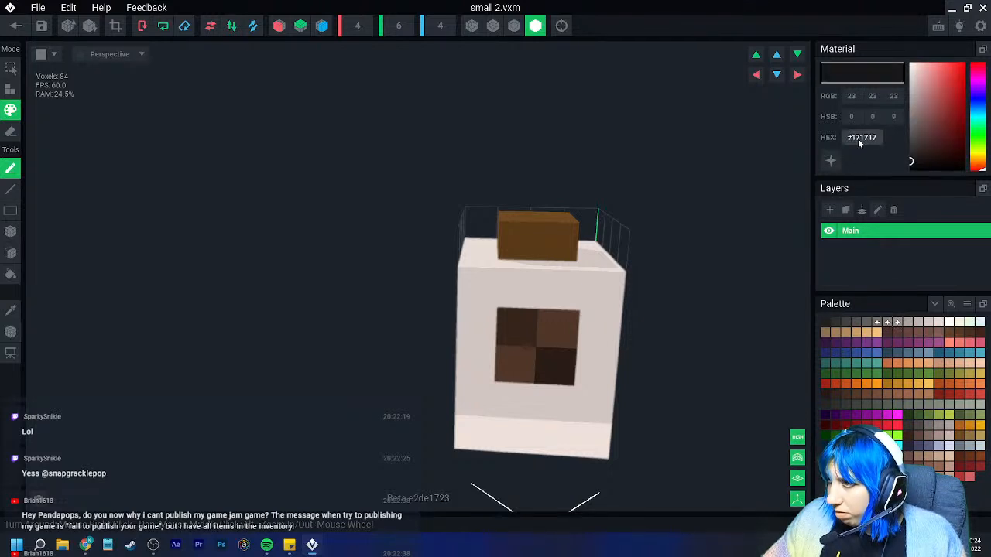
click(891, 165)
right_drag(434, 341, 372, 248)
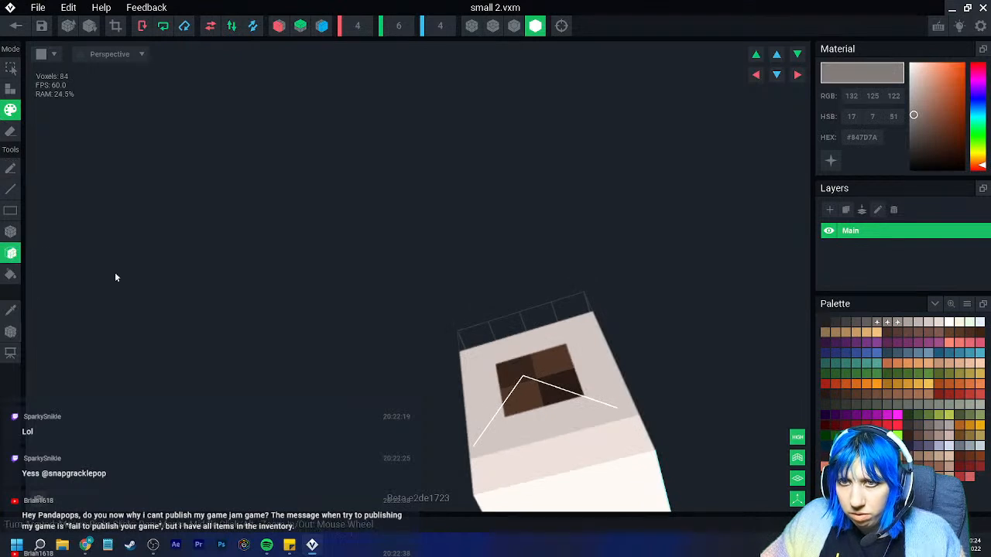
click(583, 487)
mouse_move(589, 474)
right_down()
mouse_move(593, 465)
mouse_move(576, 454)
right_up()
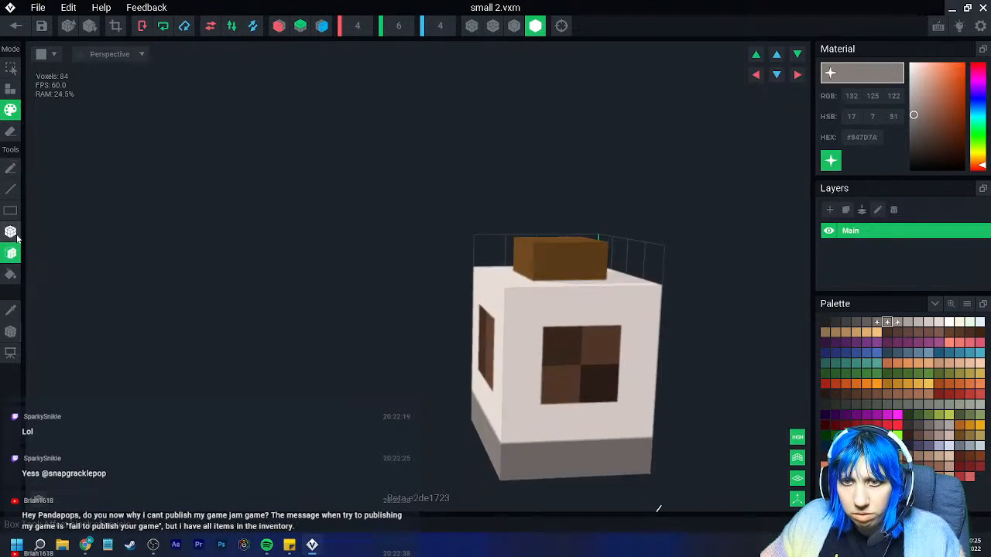
Check the recoloured bottle from all sides and return to the Cook shelves model
right_drag(524, 347, 626, 381)
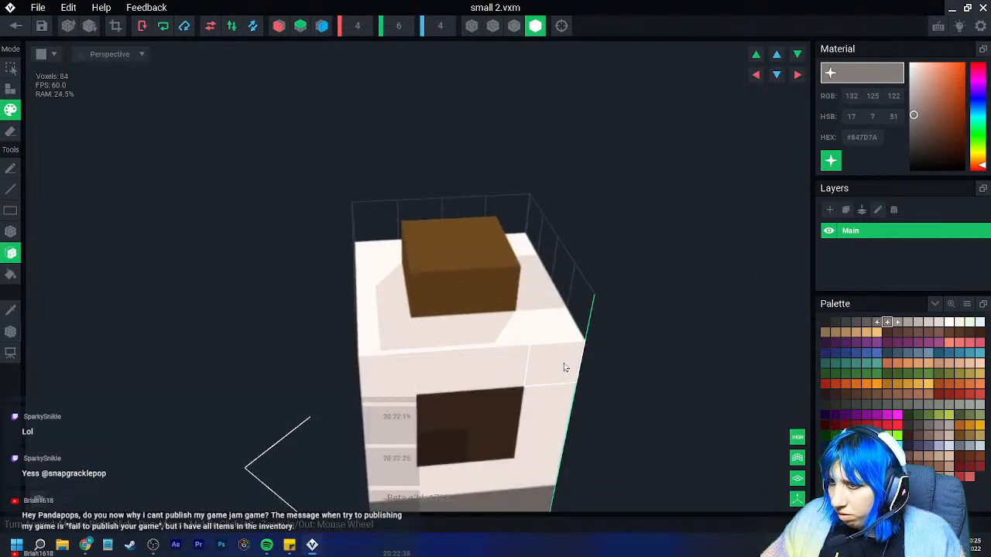
right_drag(564, 367, 496, 345)
right_drag(559, 414, 545, 399)
right_drag(606, 469, 619, 446)
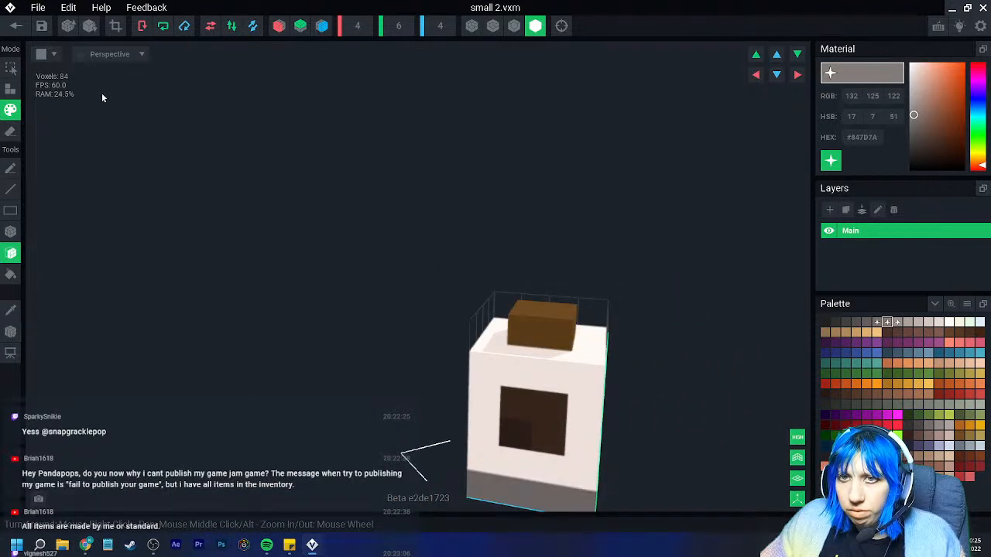
click(15, 25)
click(387, 200)
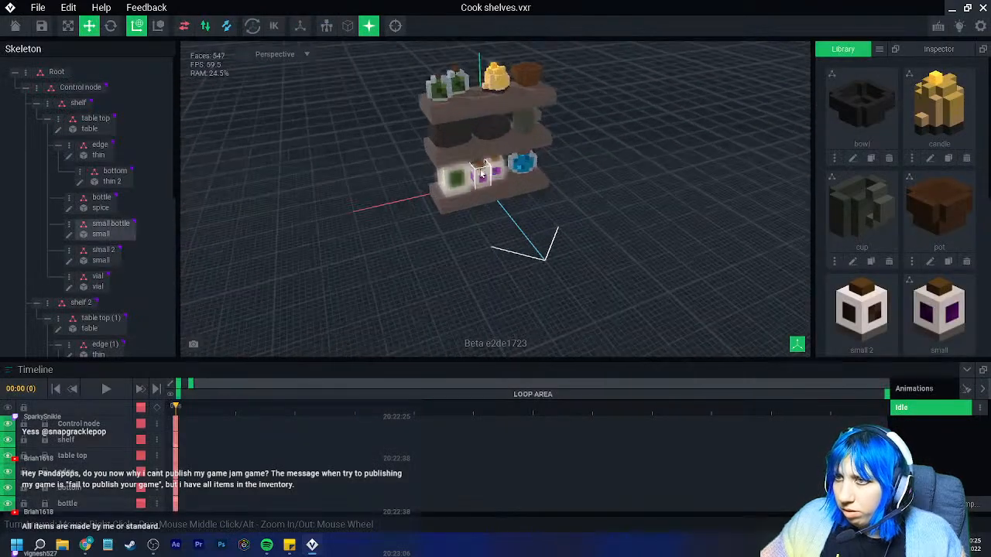
Create a child node named small 2b under the top shelf's table top (2) node
scroll(481, 173, up, 3)
right_drag(481, 164, 470, 149)
middle_drag(471, 148, 459, 192)
right_drag(460, 192, 460, 192)
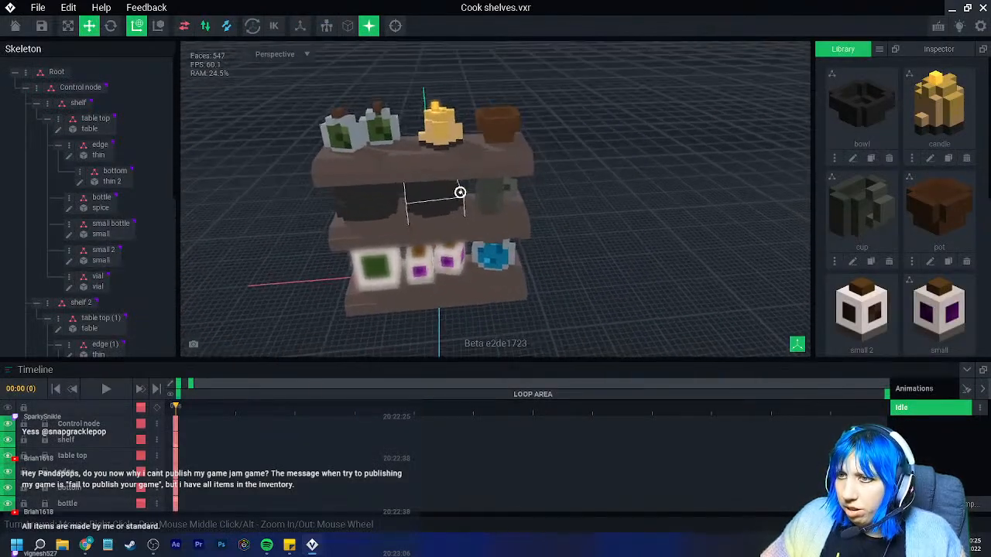
click(406, 147)
right_click(62, 213)
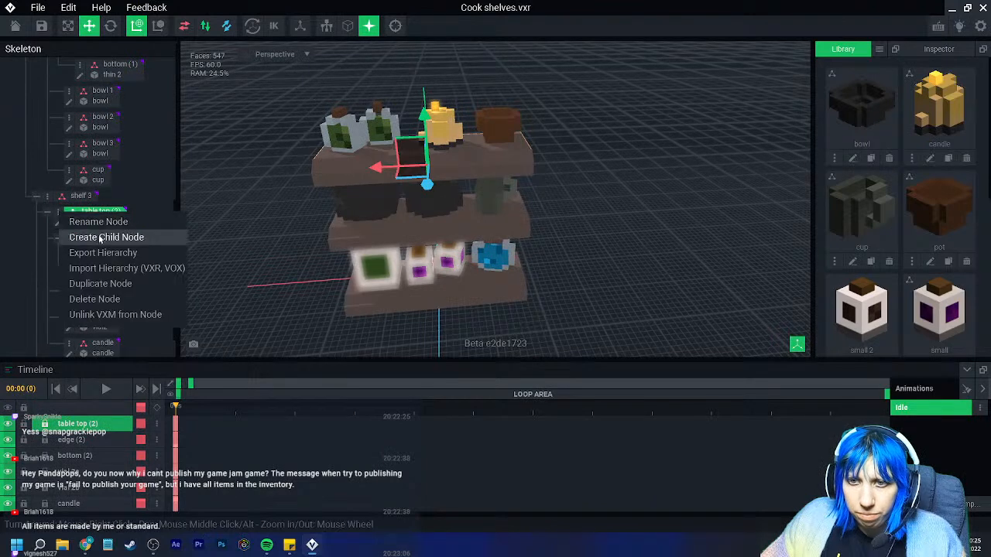
click(101, 242)
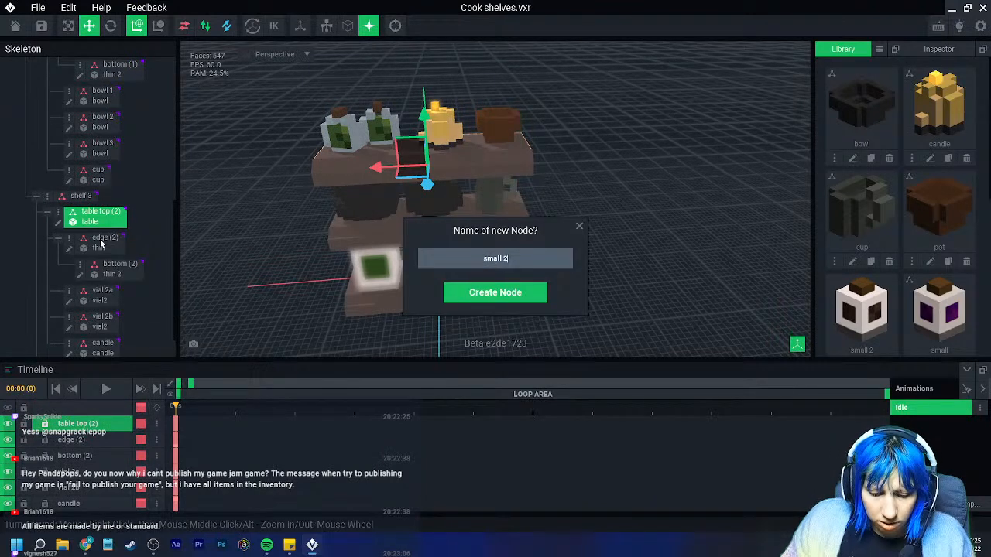
key(Return)
Assign the brown-label small 2 model from the library to the small 2b node
scroll(841, 267, down, 2)
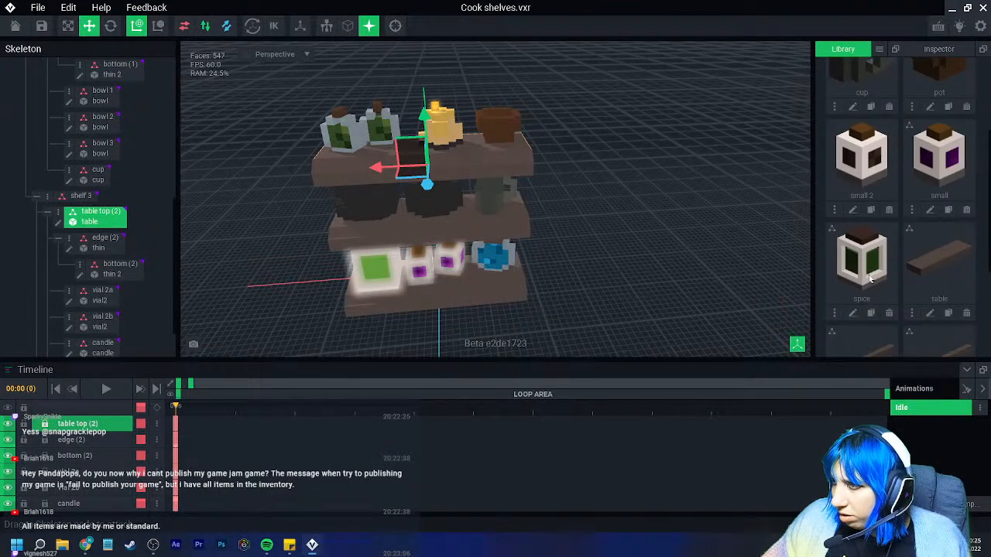
scroll(161, 237, down, 2)
drag(862, 155, 103, 320)
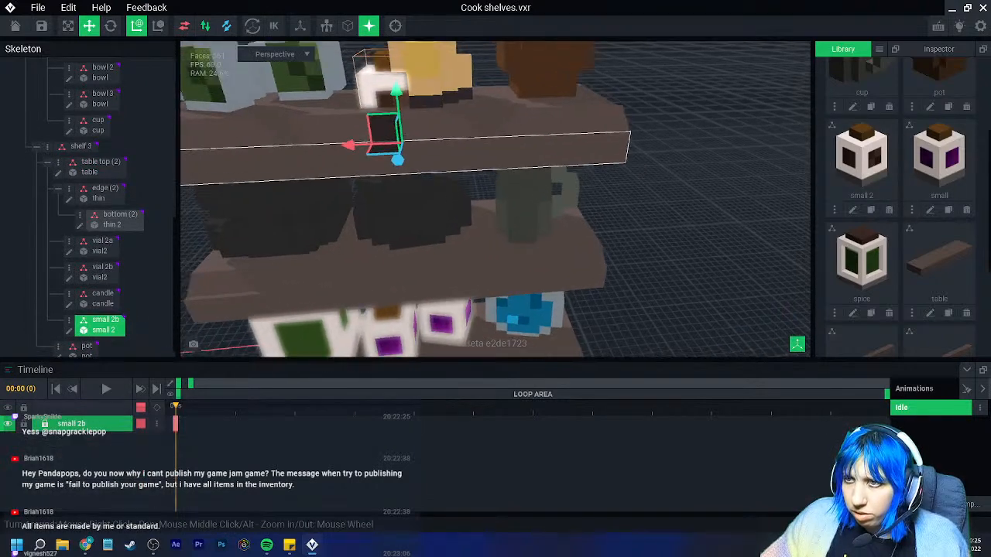
Position the brown-label bottle on the top shelf between the green vials and the candle, shifting the candle slightly towards the pot
drag(475, 162, 471, 134)
drag(425, 184, 373, 187)
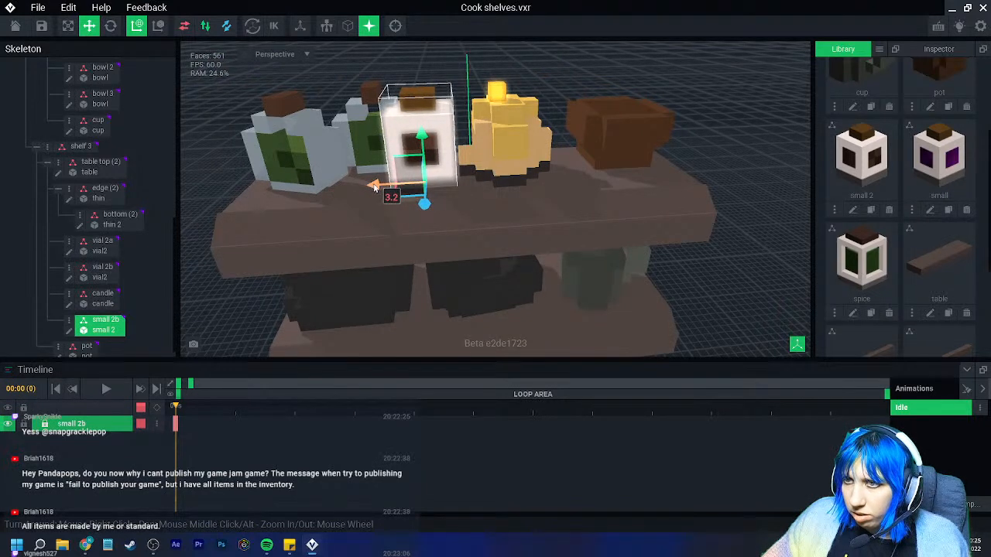
click(464, 177)
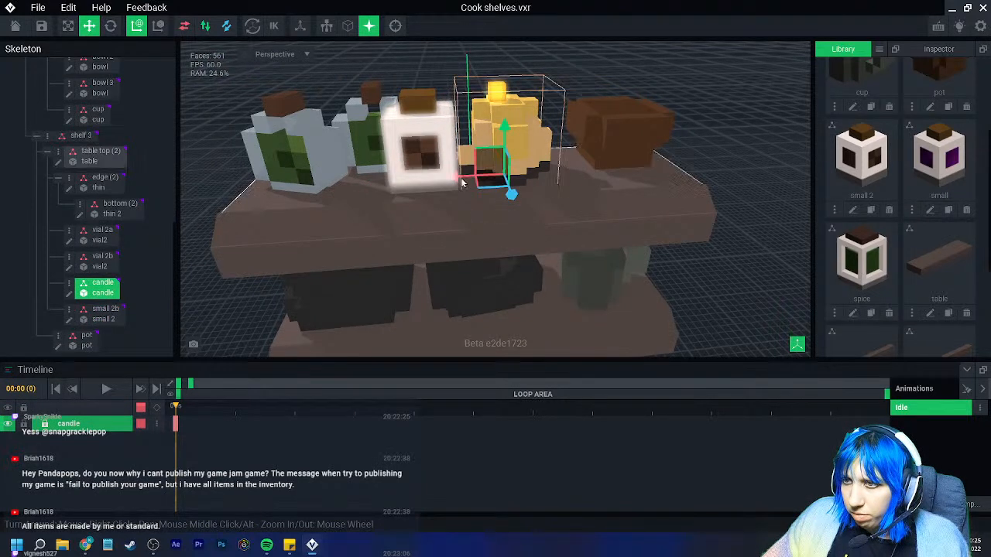
click(442, 184)
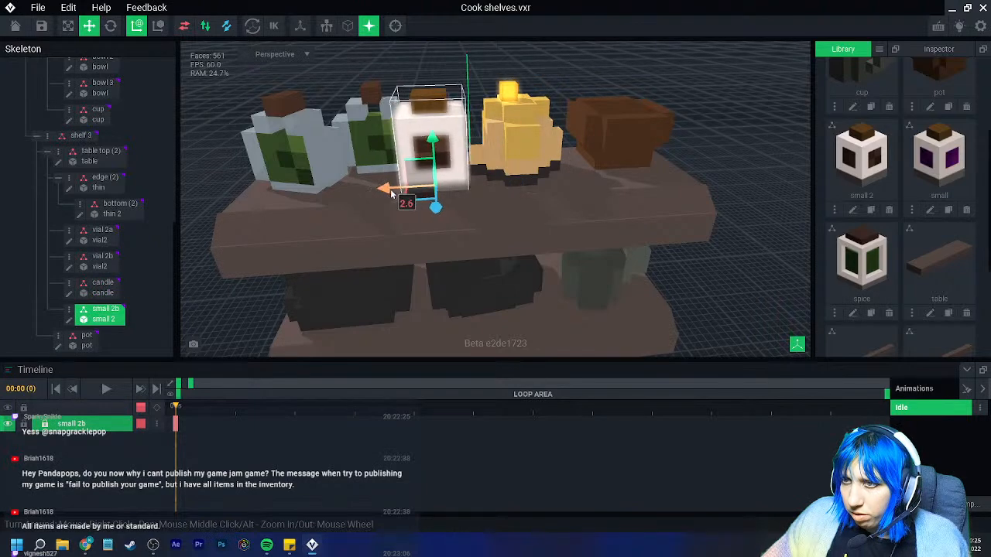
Rotate the brown-label bottle slightly about its vertical axis on the top shelf
click(111, 26)
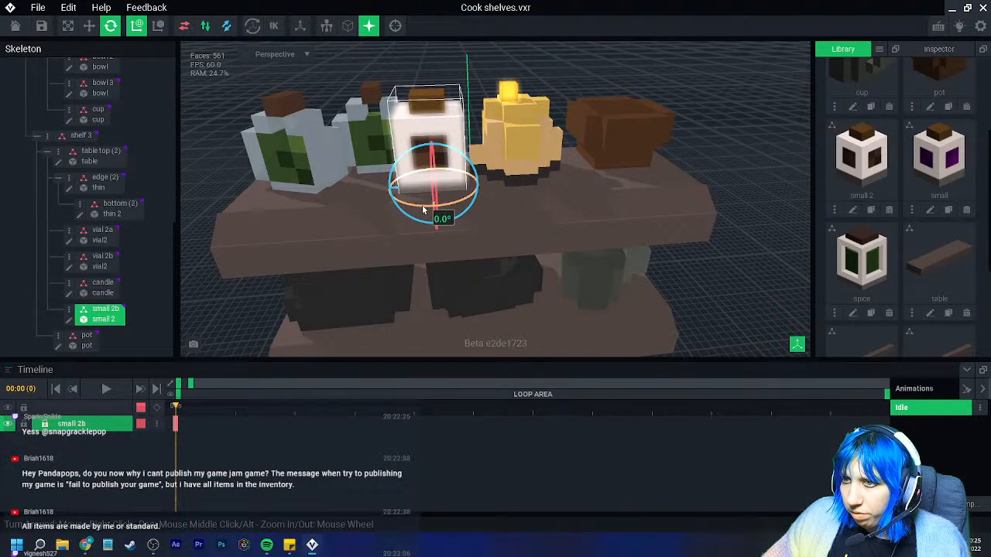
click(476, 116)
scroll(502, 241, down, 5)
right_drag(503, 241, 546, 238)
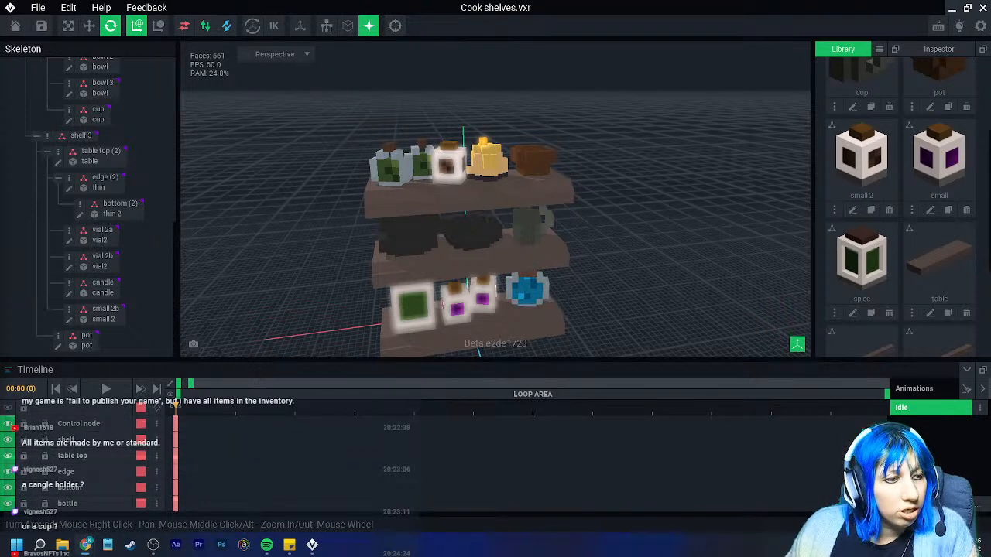
Examine the arrangement of items on all three shelves from the front and from the shelf ends
right_drag(409, 274, 491, 284)
scroll(490, 284, down, 2)
right_drag(603, 302, 600, 294)
scroll(599, 294, up, 5)
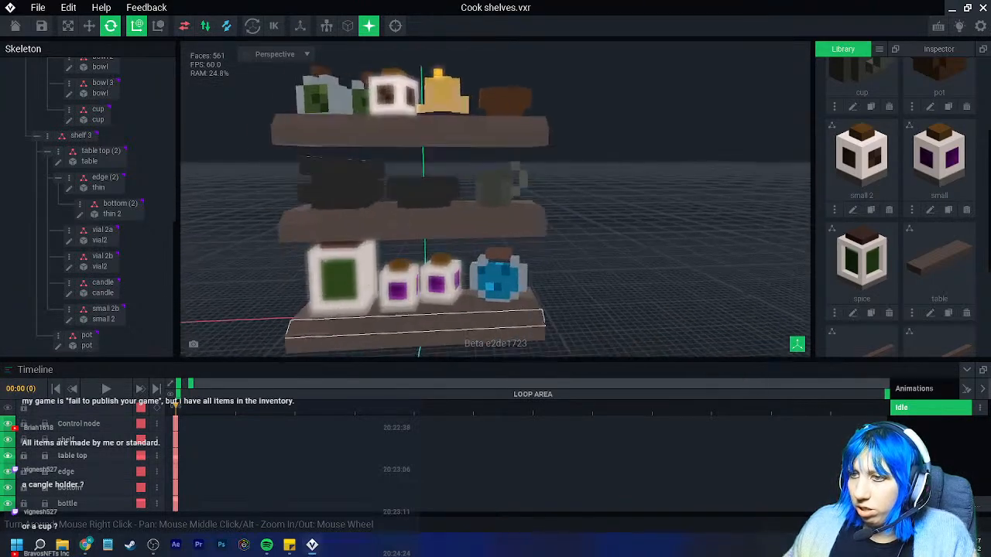
scroll(508, 315, down, 3)
right_drag(513, 284, 557, 312)
scroll(507, 292, up, 4)
middle_drag(558, 312, 496, 292)
right_drag(495, 290, 490, 294)
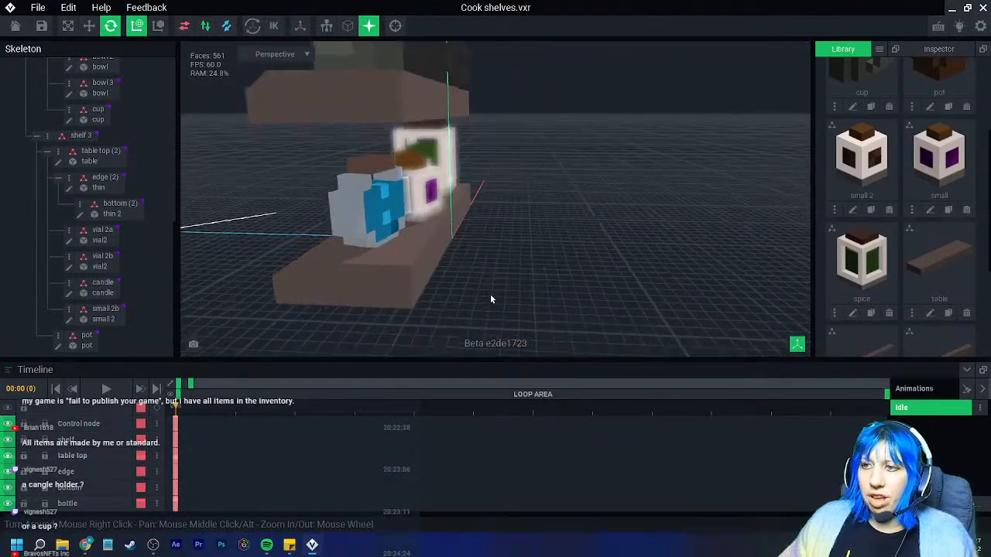
scroll(491, 296, down, 3)
middle_drag(491, 296, 499, 321)
right_drag(498, 319, 509, 314)
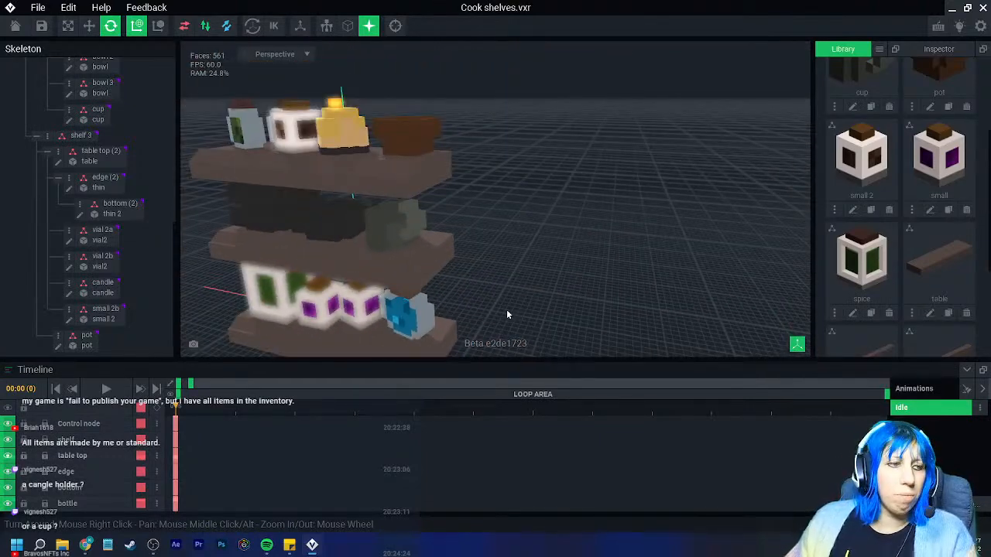
right_drag(378, 198, 395, 241)
middle_drag(396, 241, 398, 230)
right_drag(398, 230, 351, 218)
scroll(378, 258, up, 3)
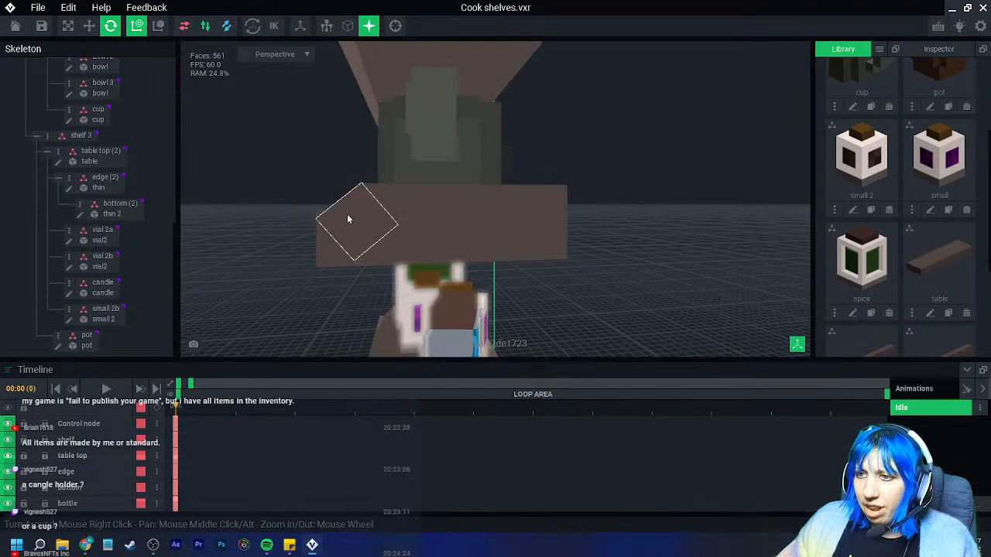
Save the Cook shelves file with the new bottle in place
right_drag(421, 199, 432, 302)
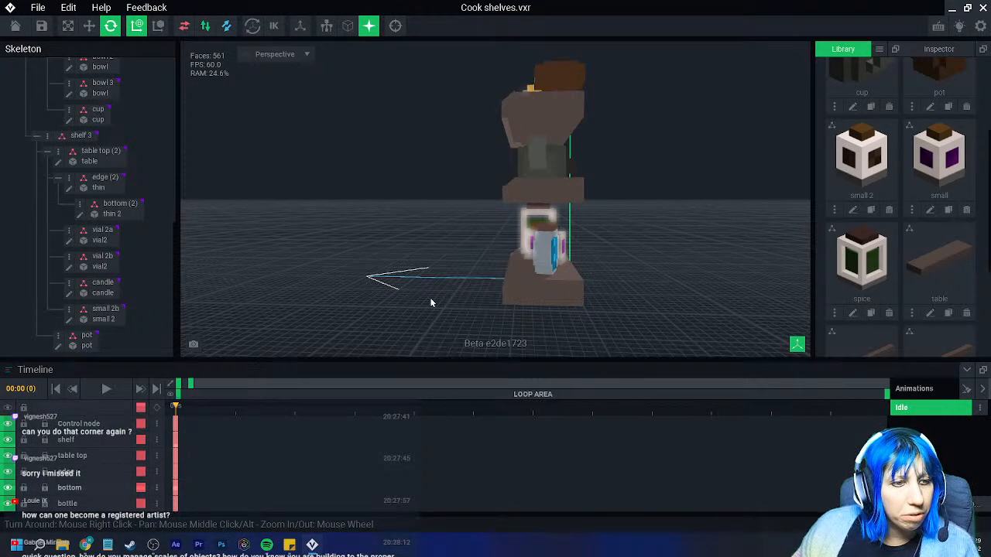
key(ctrl+s)
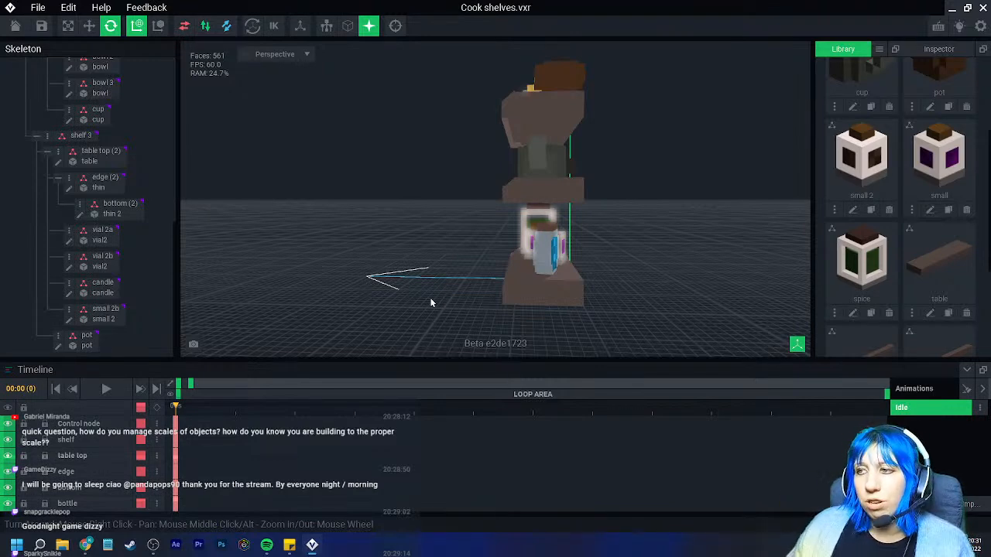
Examine the shelf ends, the blue vial's shelf and the underside relative to the origin axes
right_drag(475, 257, 366, 232)
scroll(518, 219, up, 4)
click(350, 236)
drag(357, 220, 350, 259)
click(375, 285)
right_drag(499, 274, 519, 273)
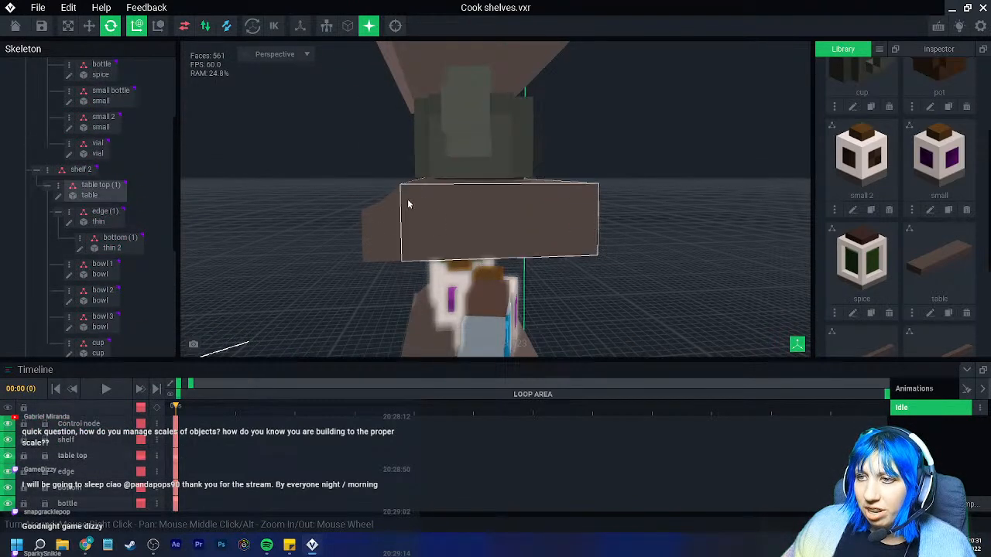
scroll(446, 280, down, 4)
middle_drag(446, 285, 402, 200)
mouse_move(520, 284)
right_down()
mouse_move(510, 287)
mouse_move(515, 280)
right_up()
scroll(520, 303, up, 3)
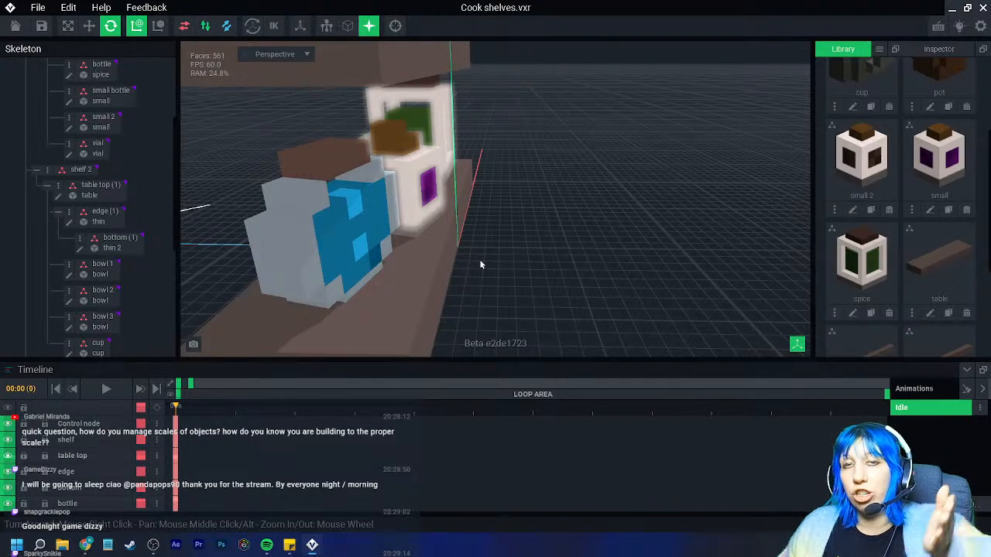
scroll(472, 267, up, 8)
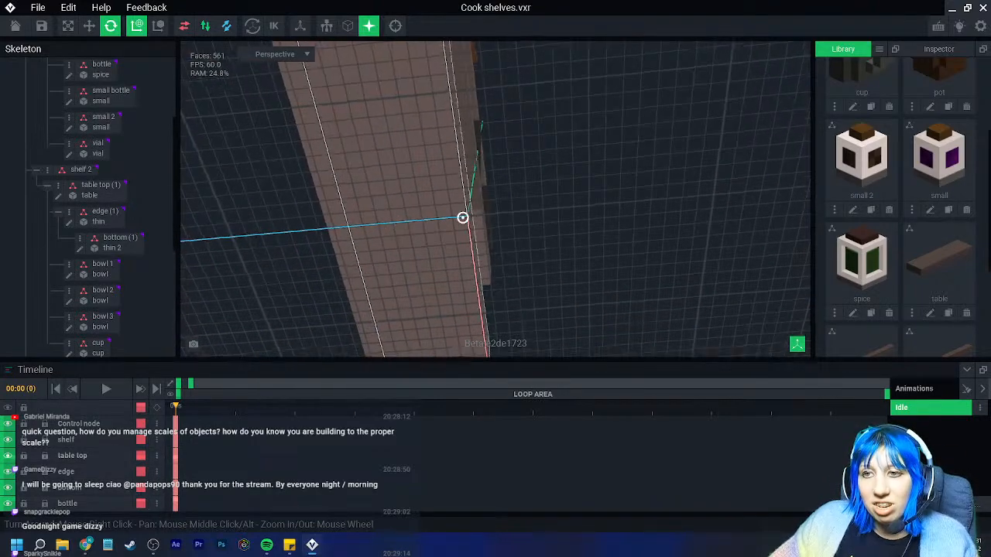
scroll(462, 217, down, 8)
scroll(116, 159, up, 2)
scroll(116, 159, up, 2)
Select the Control node with the Move tool to inspect its pivot against the bottom shelf's back edge
click(80, 87)
click(91, 27)
right_drag(474, 290, 496, 174)
drag(462, 259, 463, 259)
right_drag(476, 259, 463, 260)
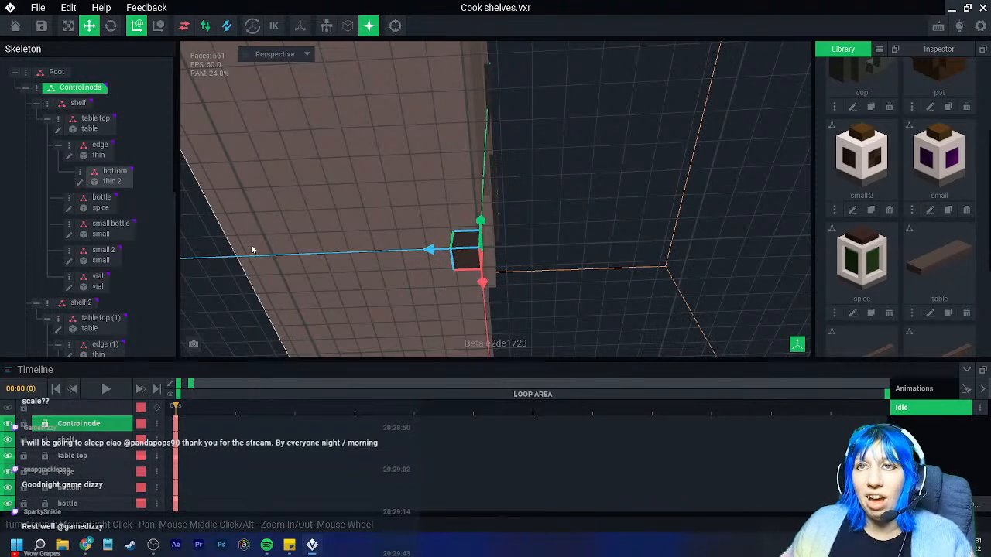
click(25, 74)
click(76, 86)
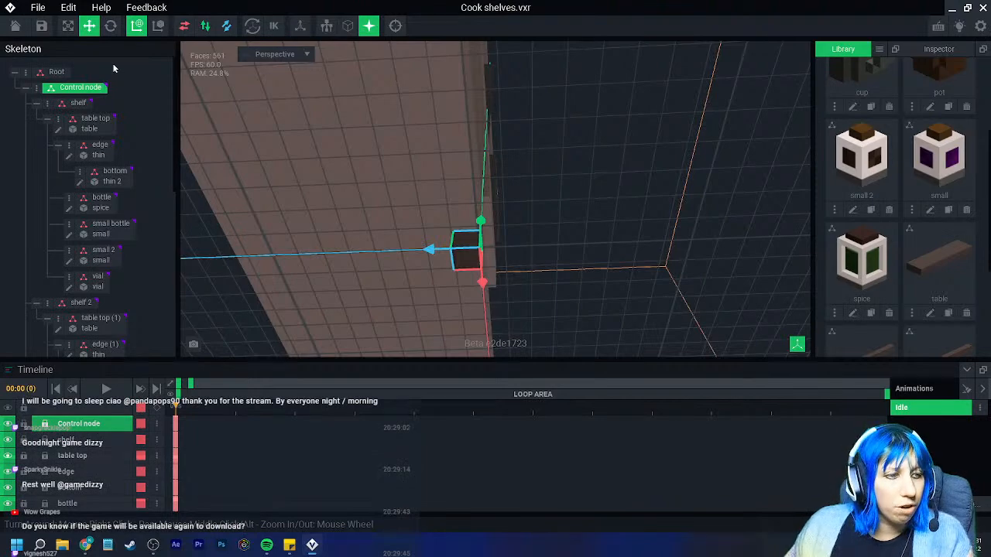
Save the finished Cook shelves file and return to the start screen's recent files
right_drag(542, 133, 544, 279)
scroll(565, 199, down, 4)
scroll(545, 278, down, 3)
click(543, 277)
middle_drag(512, 257, 517, 267)
scroll(464, 256, down, 3)
middle_drag(411, 242, 425, 265)
scroll(423, 266, down, 4)
right_drag(407, 269, 379, 265)
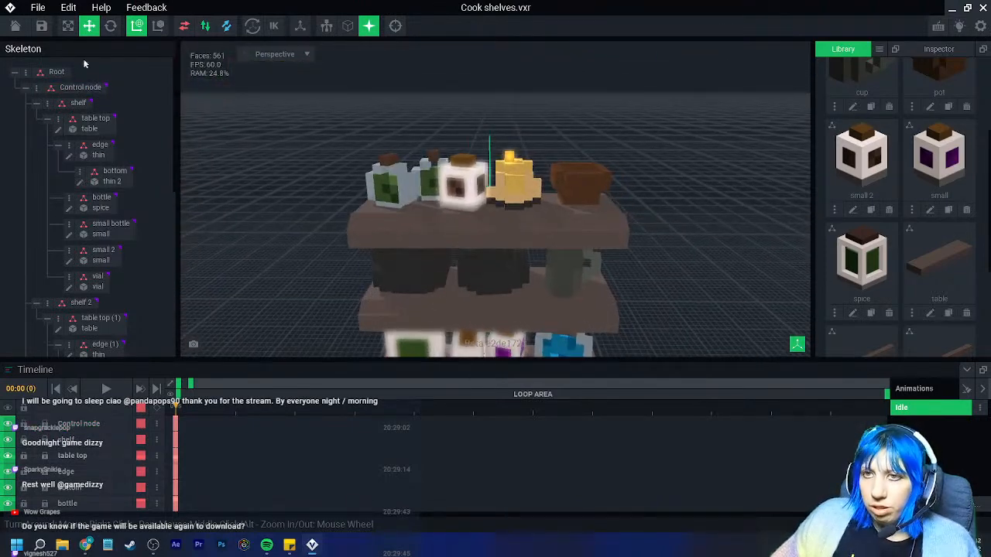
click(40, 29)
click(16, 28)
click(339, 194)
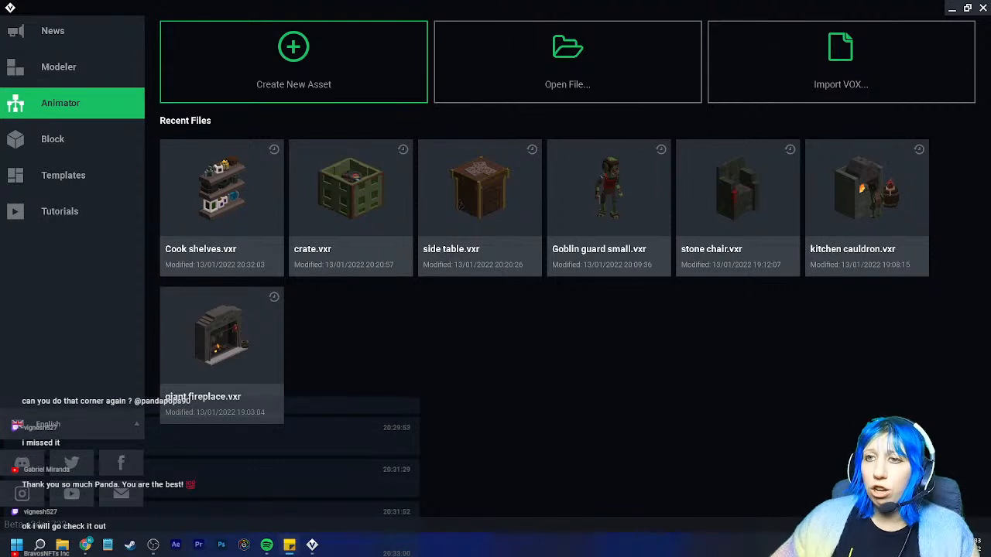
Reopen Cook shelves.vxr and select its Control node
click(217, 231)
click(79, 88)
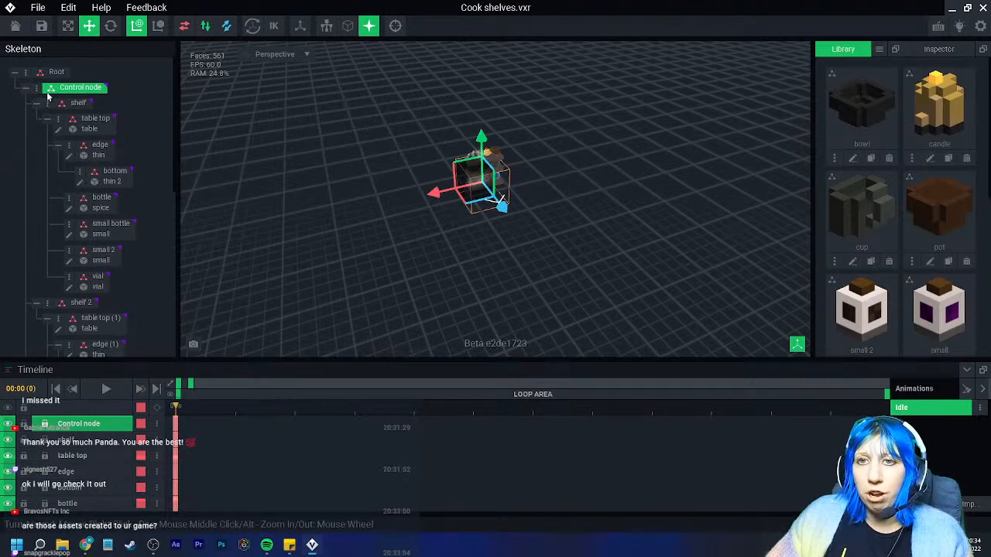
right_click(48, 89)
click(113, 80)
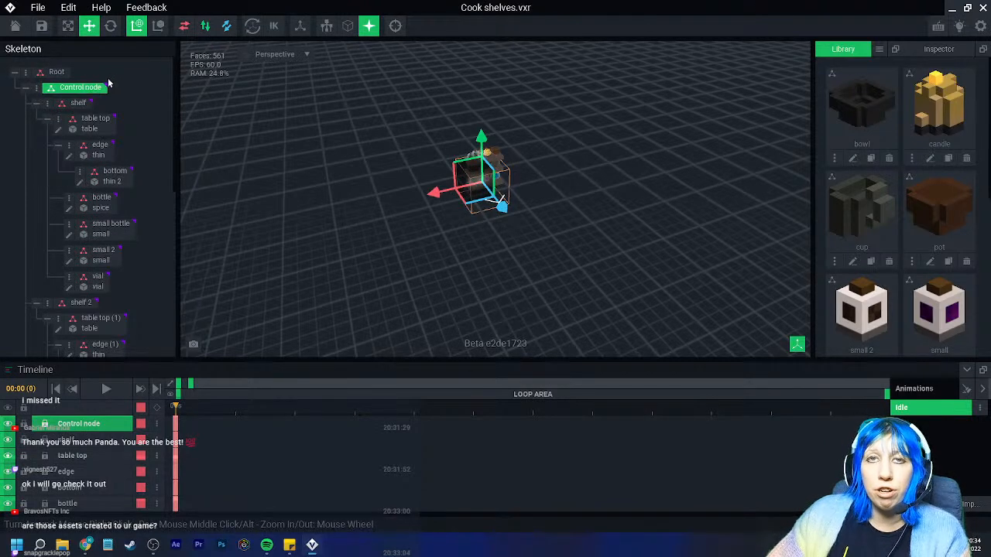
Select the shelf node and examine the bottom shelf group within its bounding box
click(86, 107)
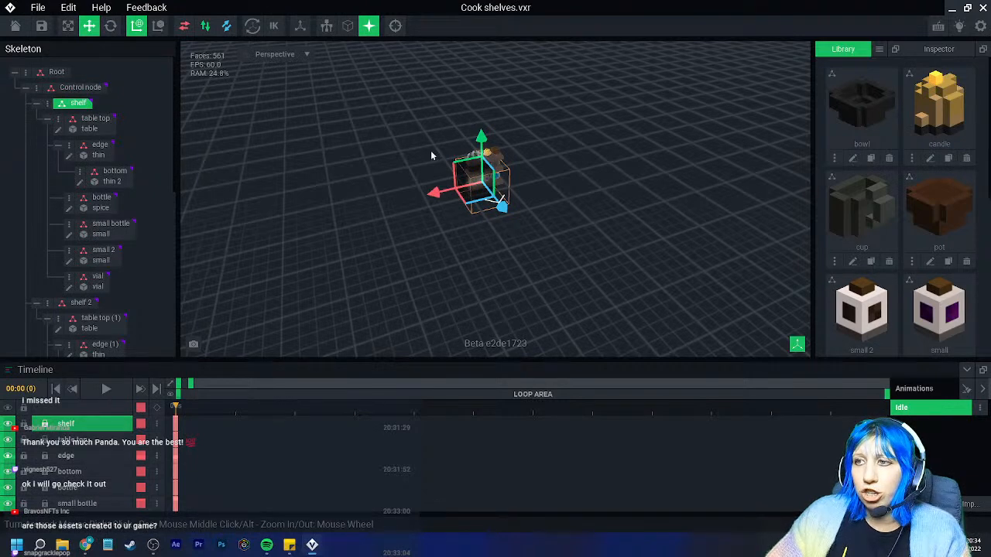
scroll(412, 200, up, 6)
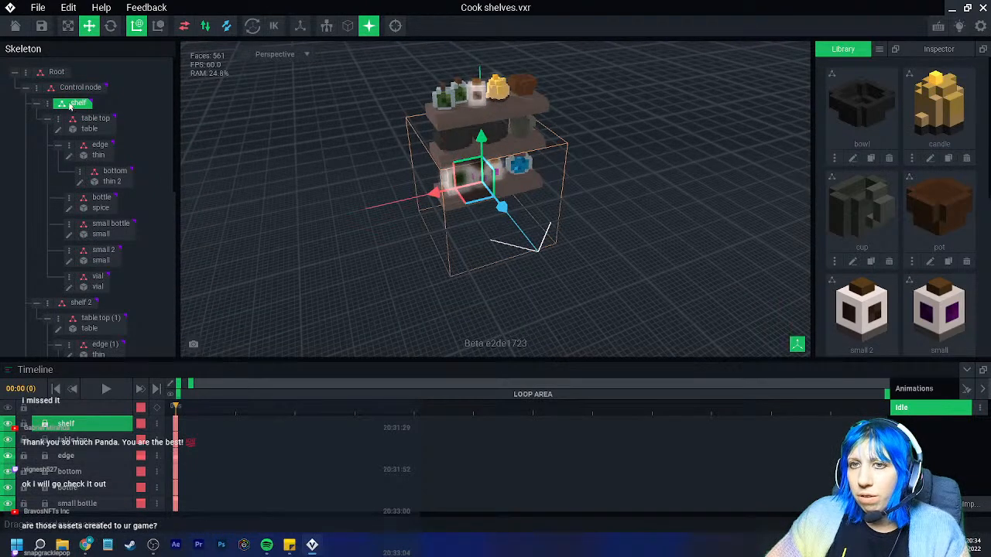
scroll(394, 219, up, 6)
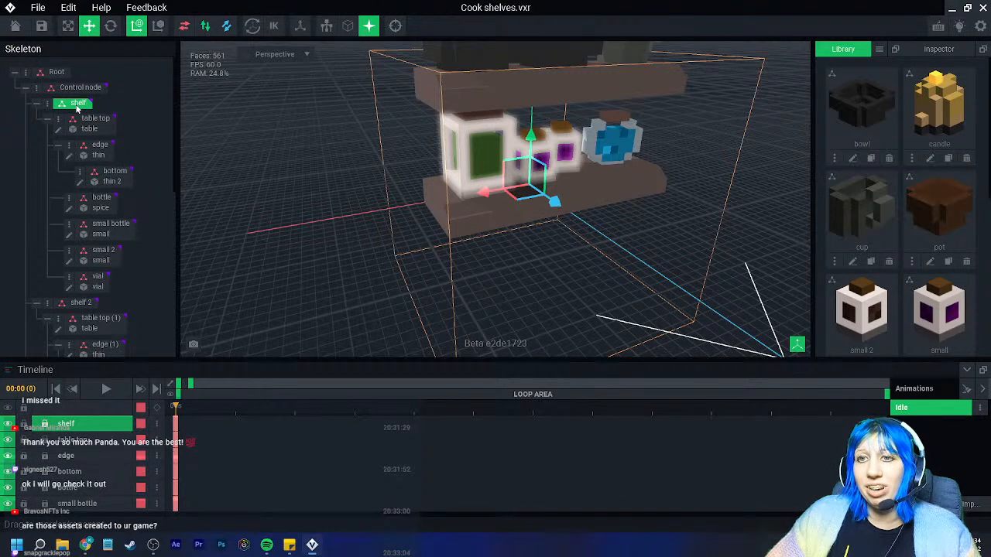
Inspect the table top, edge and bottom nodes beneath the shelf node, then check the shelf node's available operations
click(91, 119)
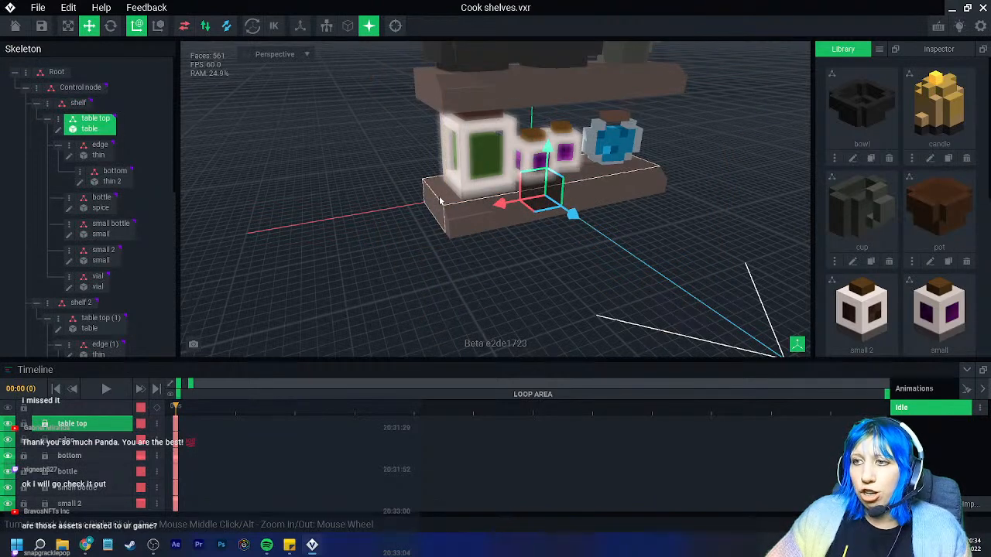
click(109, 149)
click(112, 175)
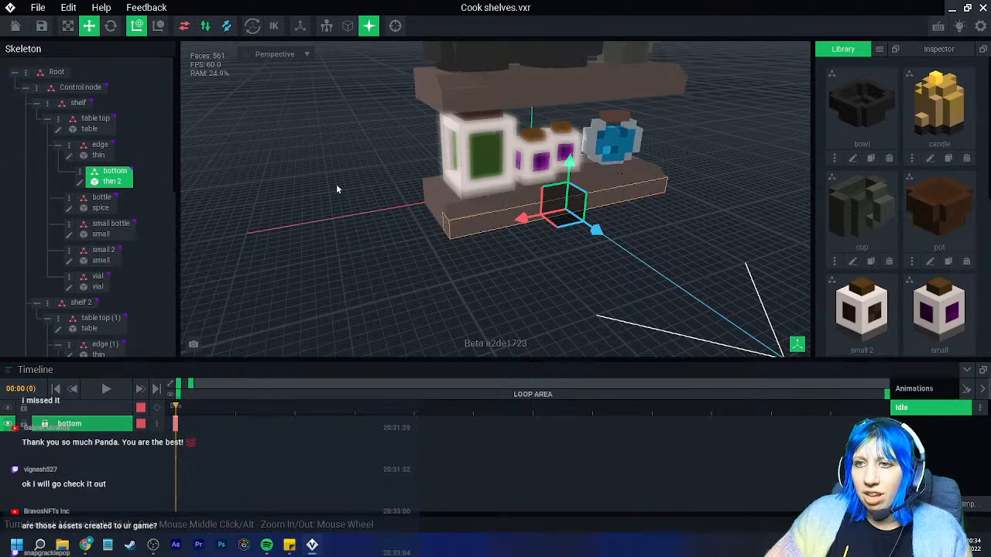
click(77, 102)
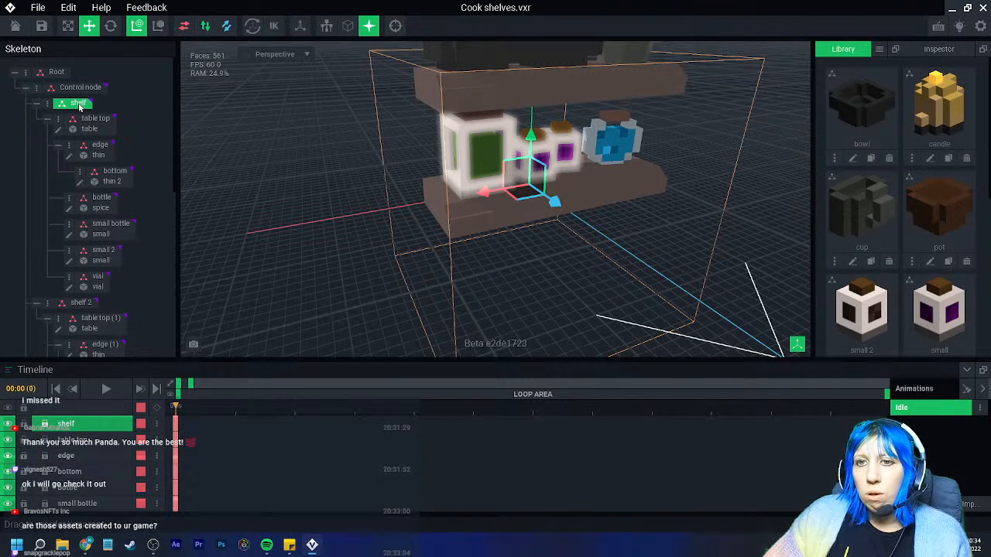
right_click(48, 106)
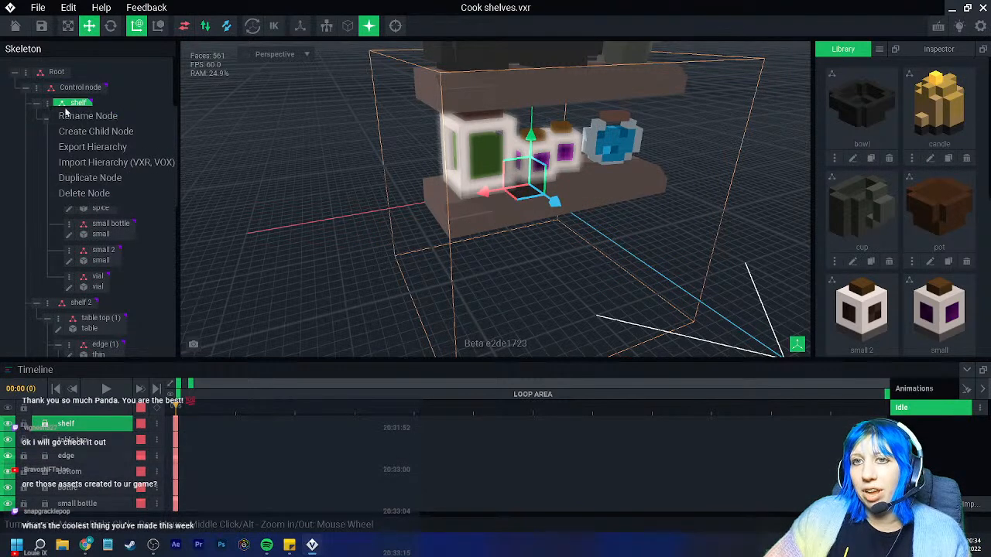
click(158, 101)
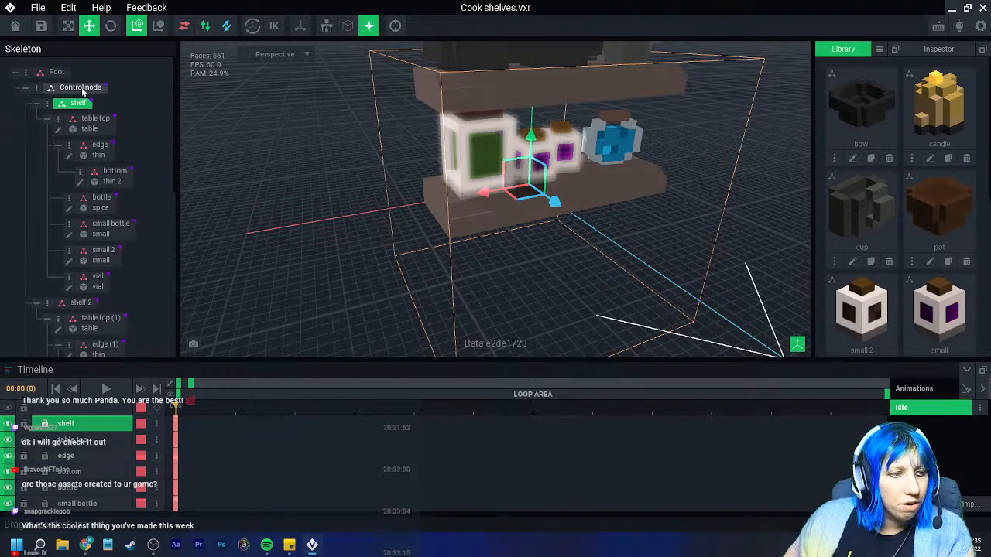
Deselect the shelf node, view all three cook shelves from the front, and leave the asset for the start screen
right_drag(517, 182, 465, 186)
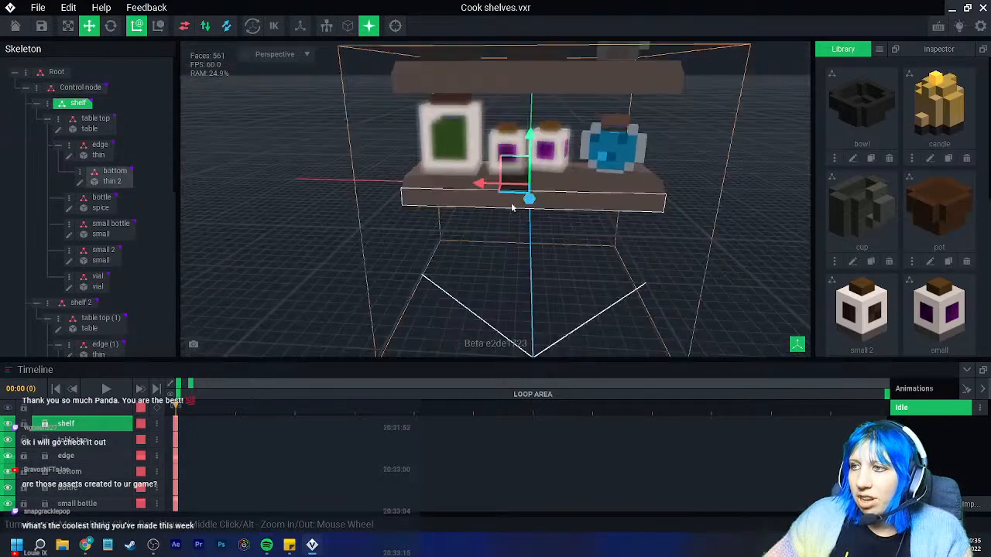
scroll(604, 223, down, 4)
click(603, 222)
right_drag(603, 223, 480, 203)
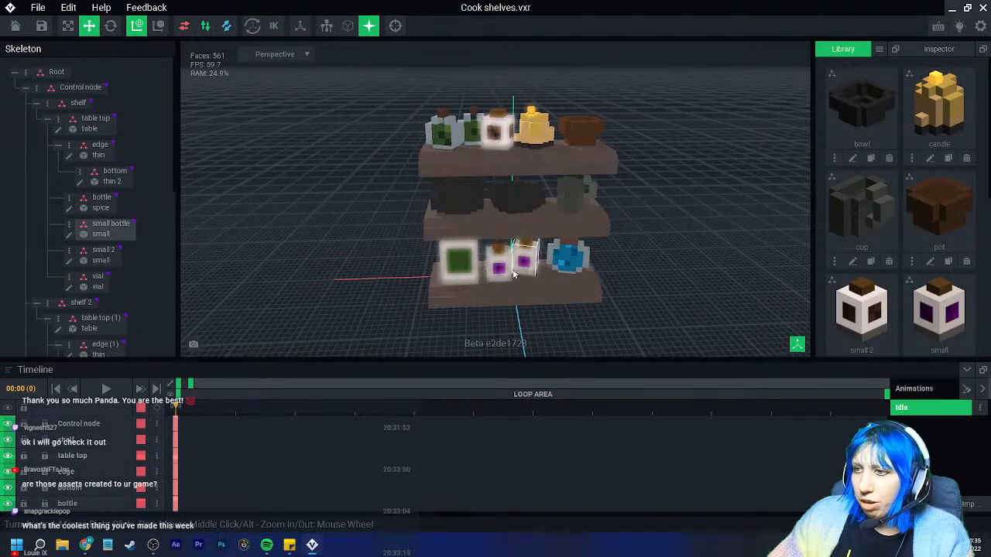
click(16, 26)
click(378, 196)
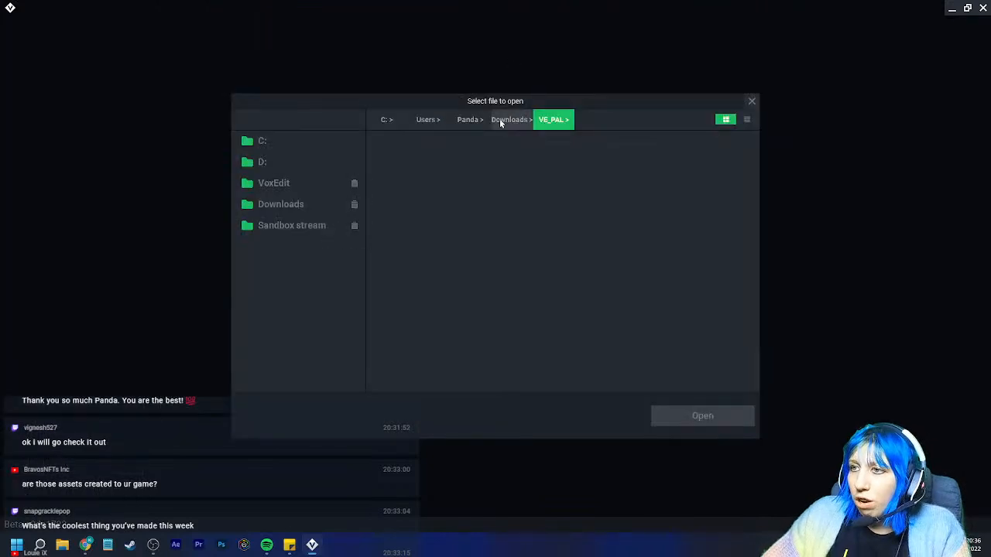
Browse the VoxEdit and assignment folders for a file to open, and cancel without opening one
click(296, 187)
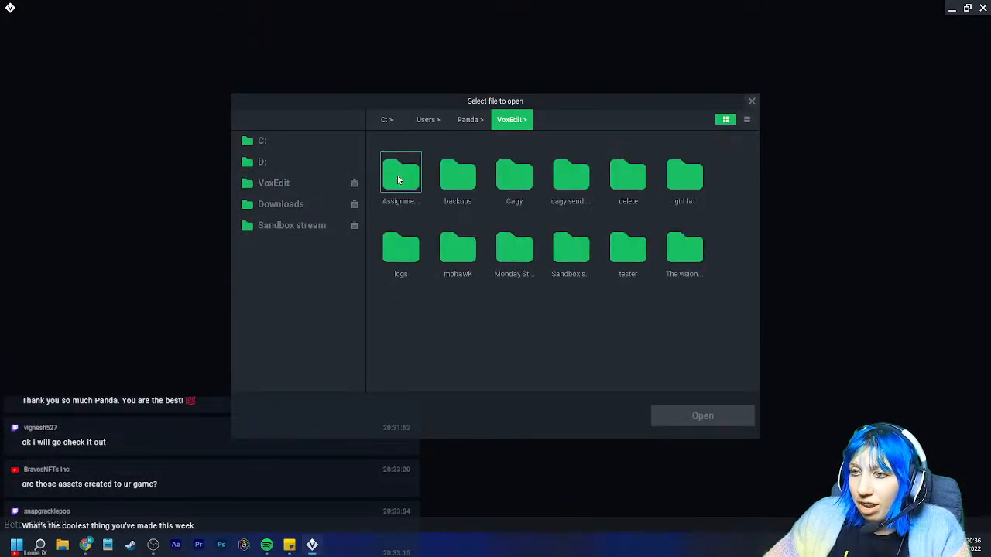
double_click(400, 178)
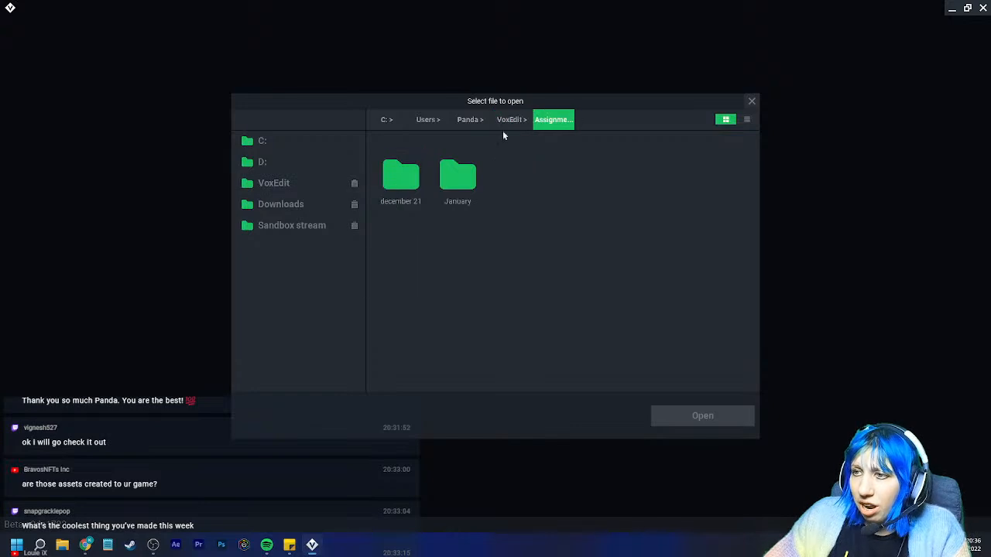
click(521, 120)
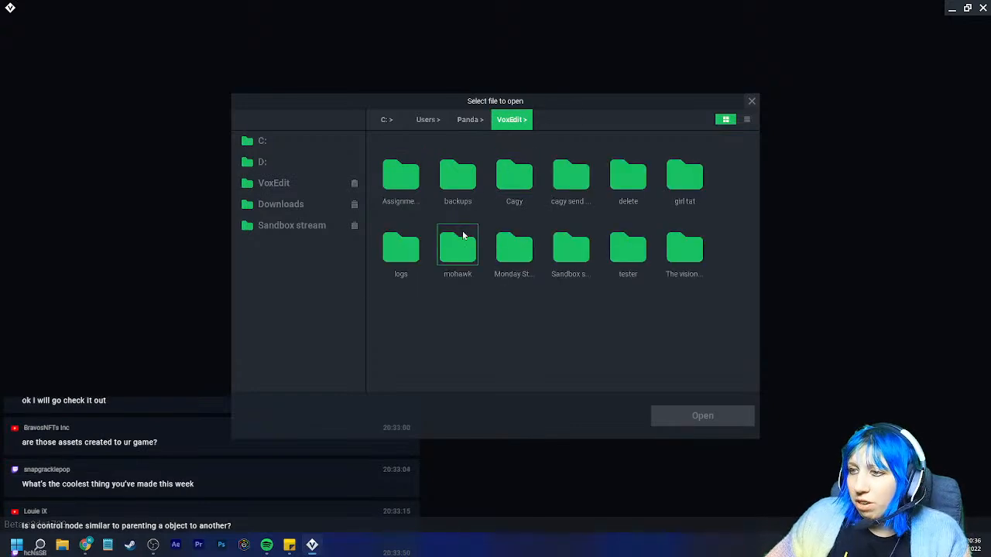
click(751, 101)
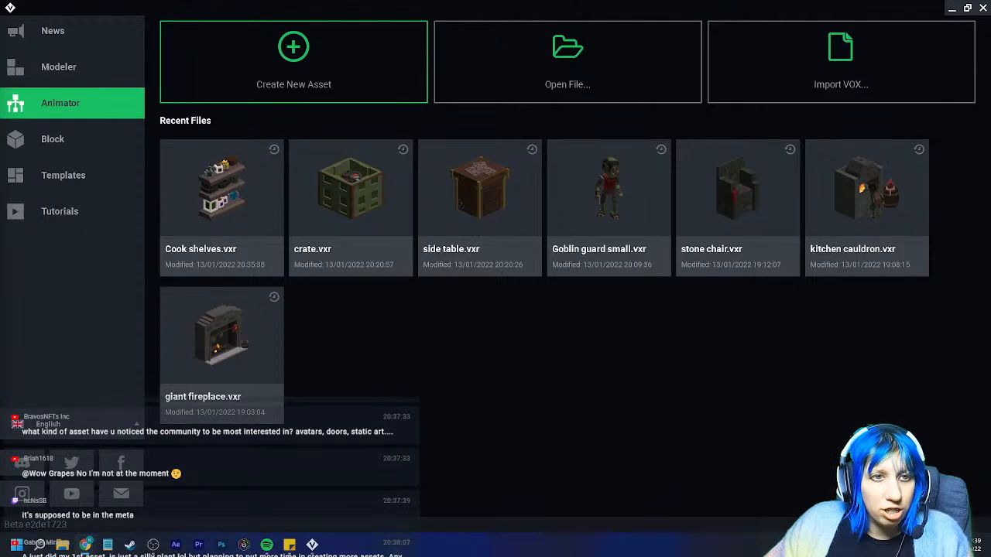
Switch to The Sandbox website in the browser, open the account inventory and search it for "well"
drag(990, 10, 433, 2)
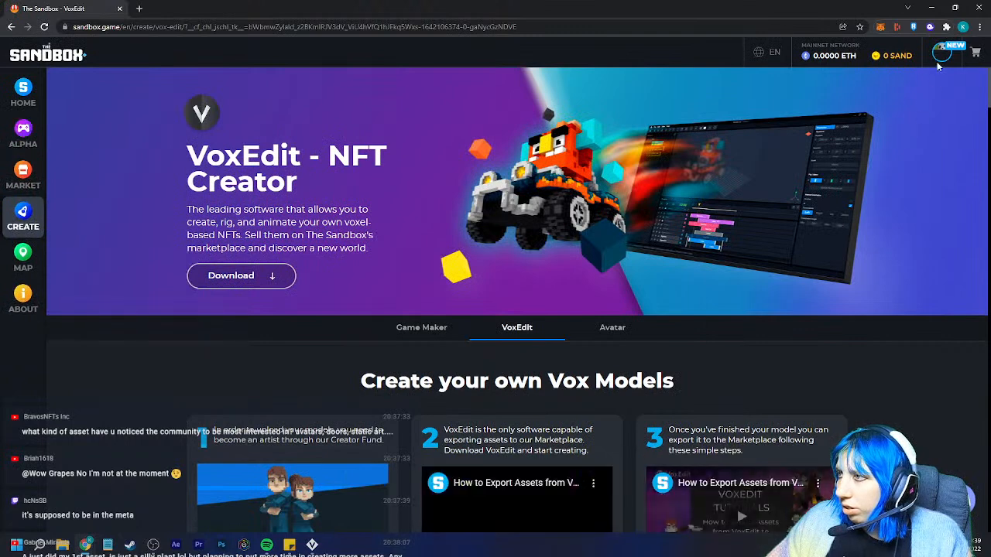
click(940, 55)
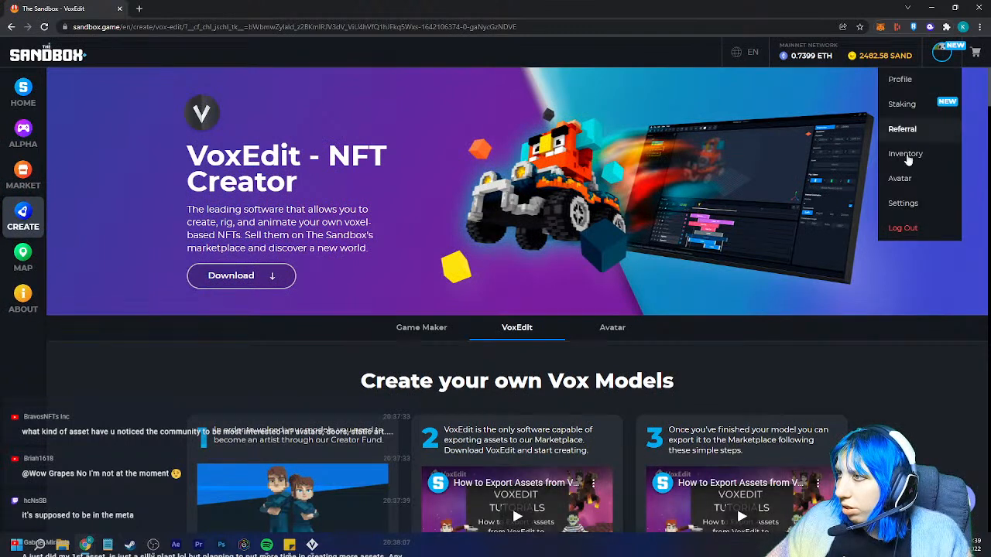
click(908, 153)
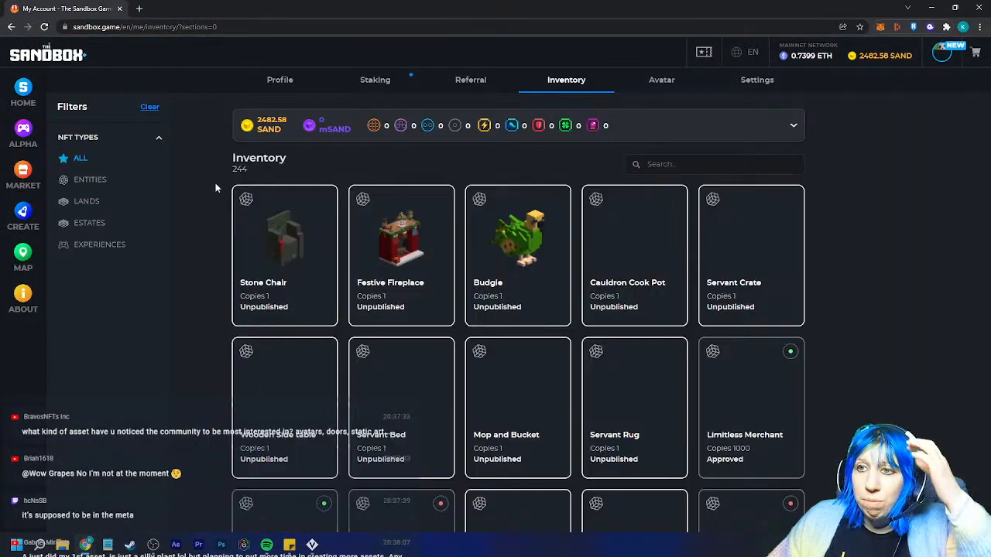
click(655, 164)
text(well)
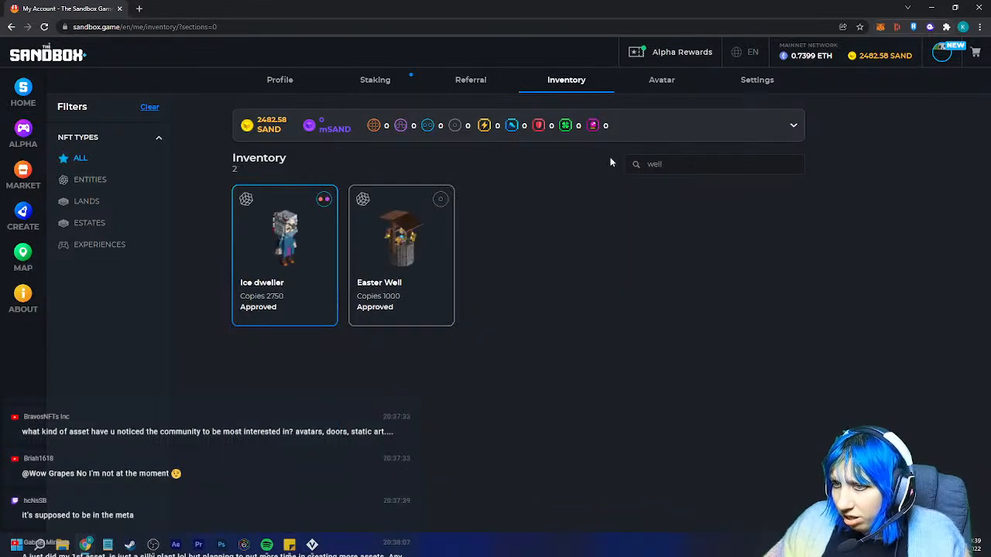
View the Easter Well asset page, reload it, return to the inventory and close the browser
click(387, 237)
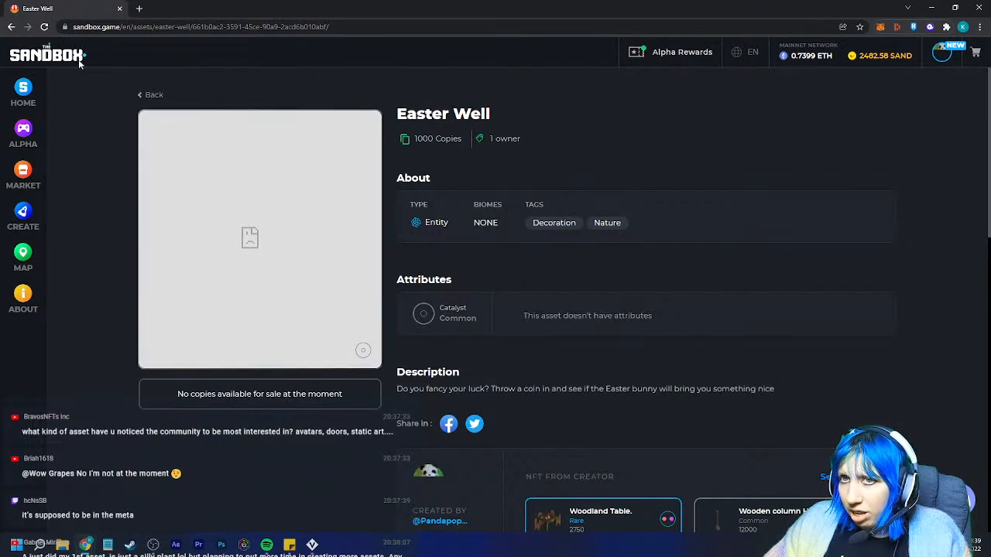
click(44, 28)
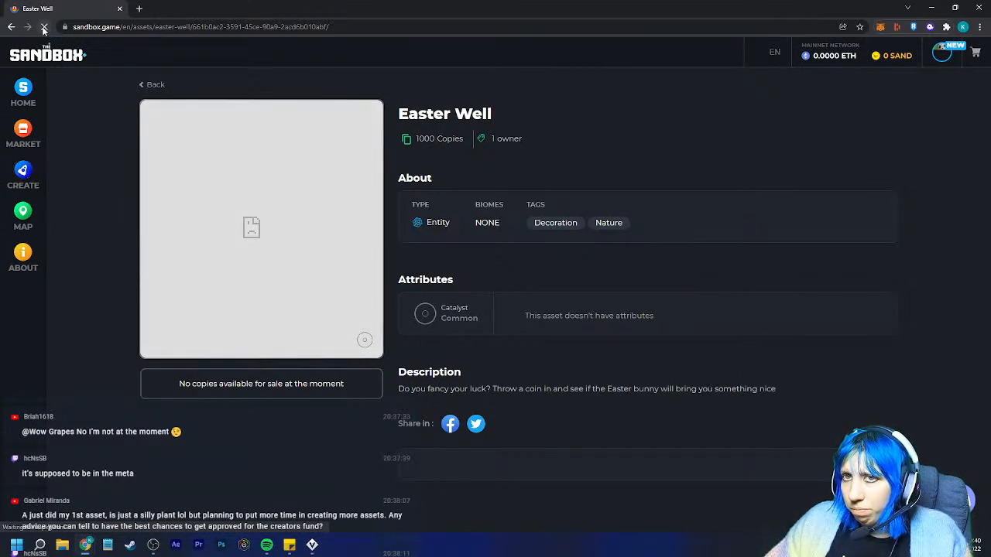
drag(209, 9, 0, 3)
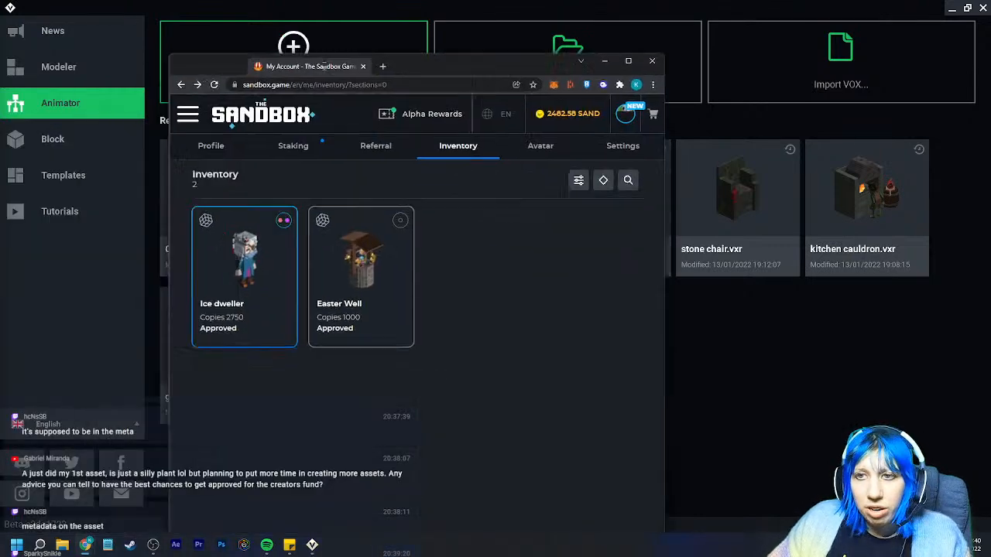
drag(422, 65, 426, 1)
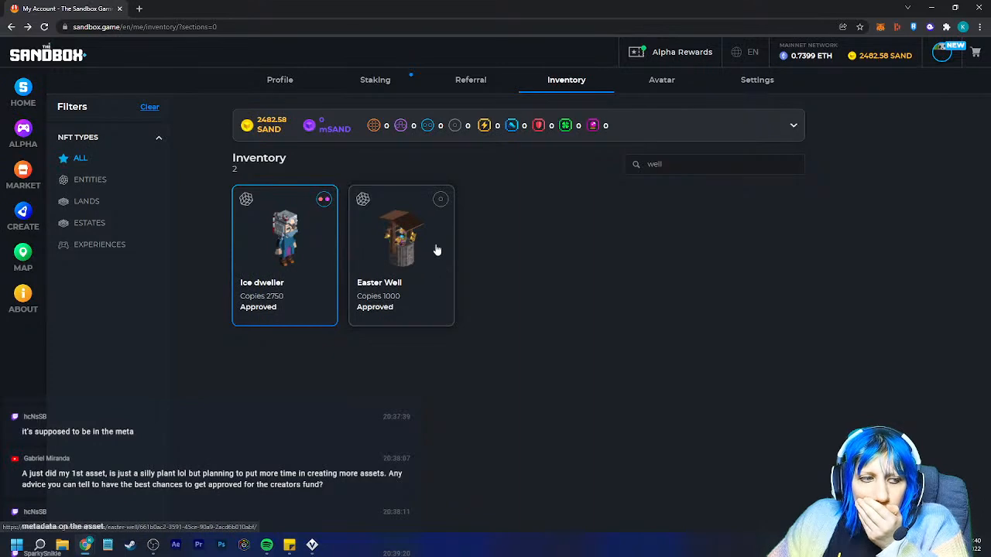
click(979, 6)
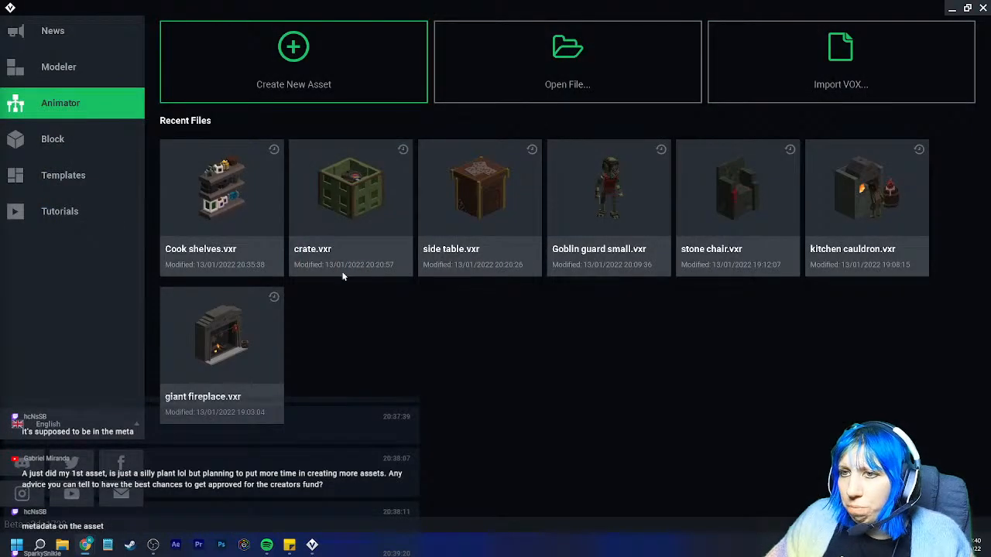
Create a new animator asset named Well in the random bits folder of Sandbox stream
click(315, 68)
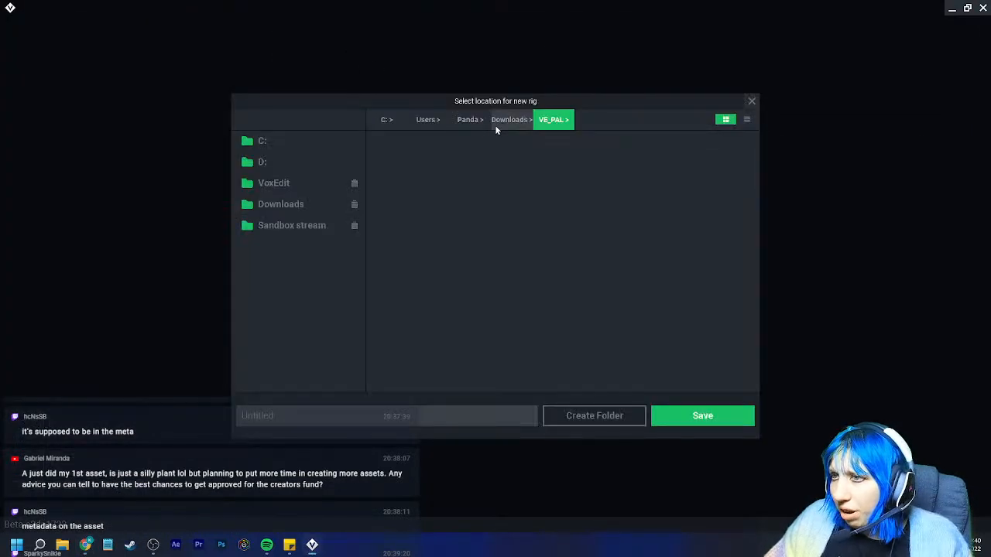
click(304, 226)
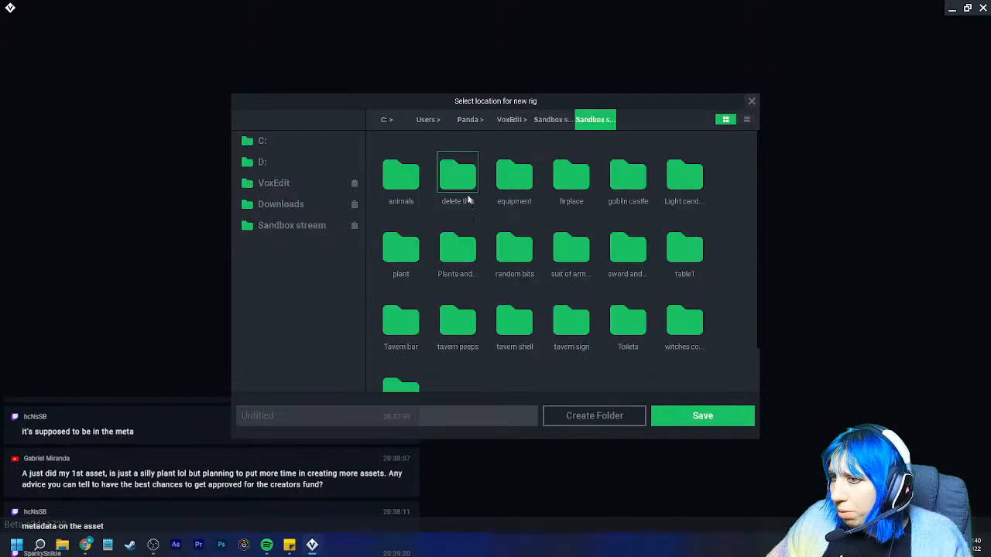
double_click(520, 253)
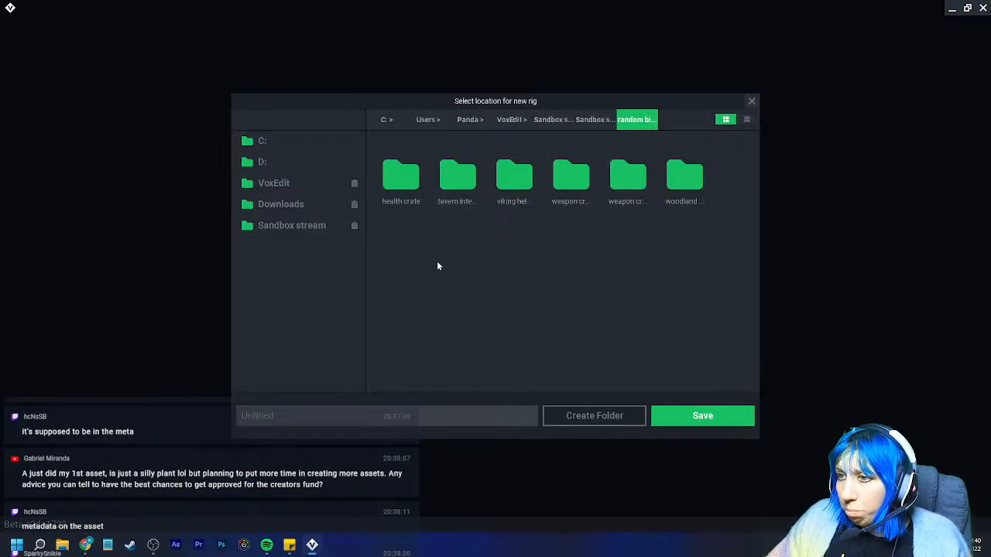
click(421, 422)
text(Well)
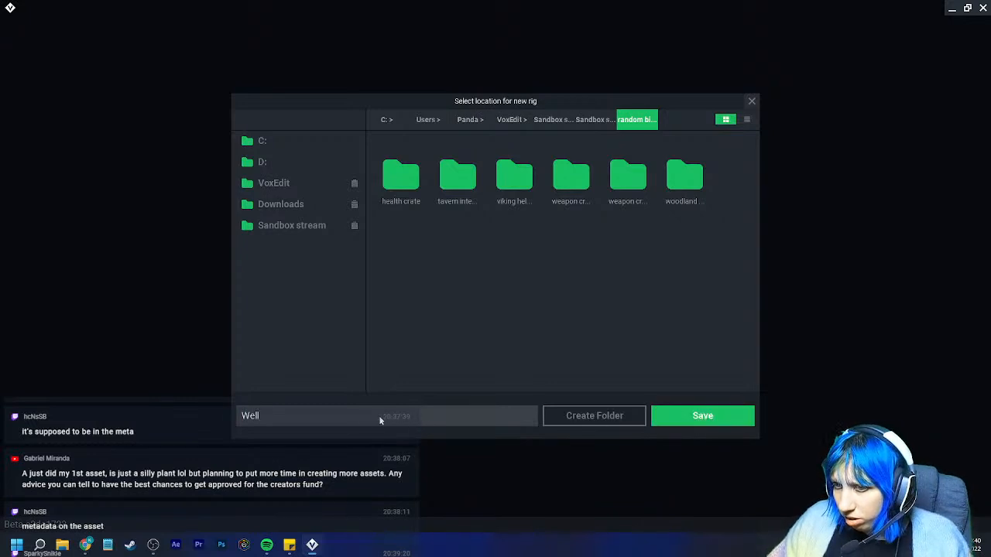
click(699, 419)
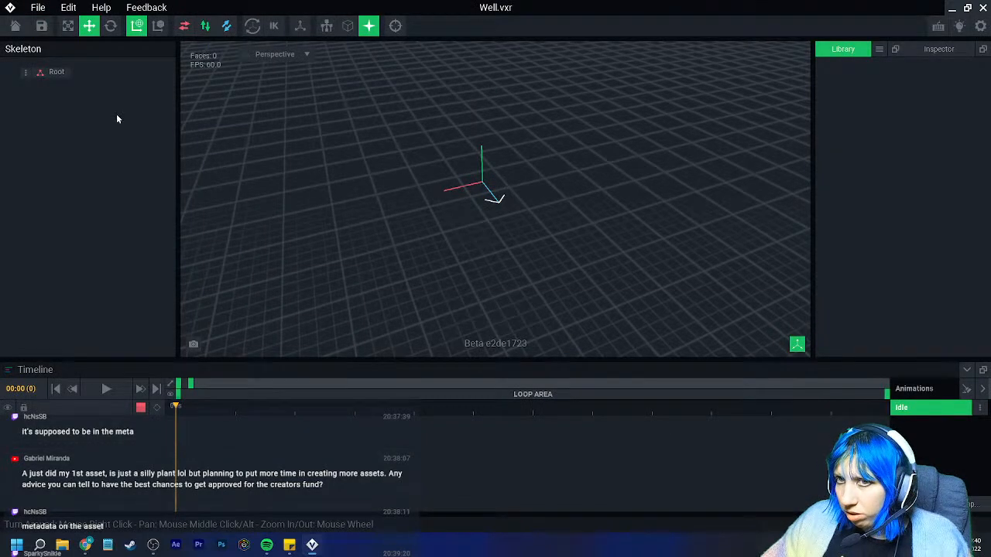
Create a child node named "control node" under the Root node
click(25, 72)
click(87, 86)
text(control node)
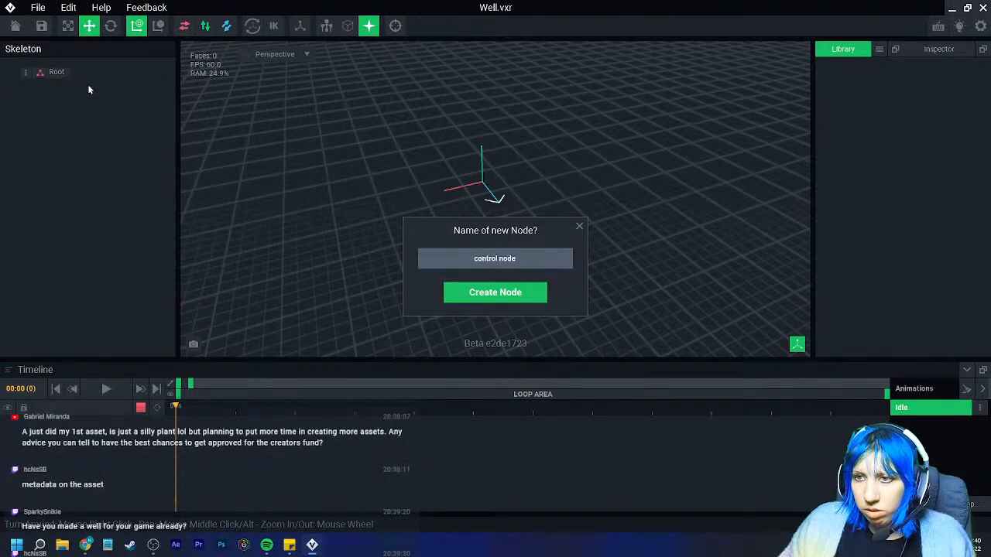
click(508, 294)
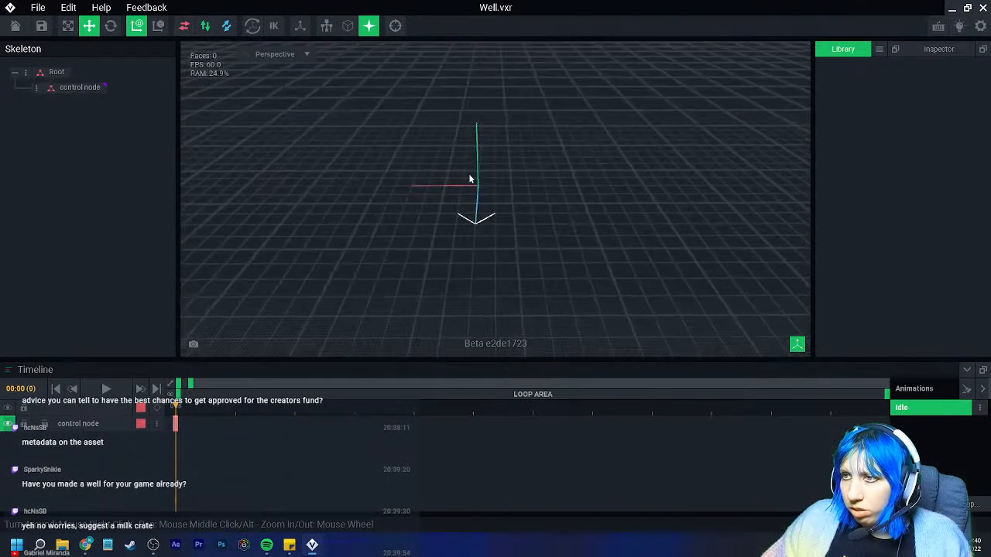
Create a new library model named Well and open it for modeling
click(880, 49)
click(899, 56)
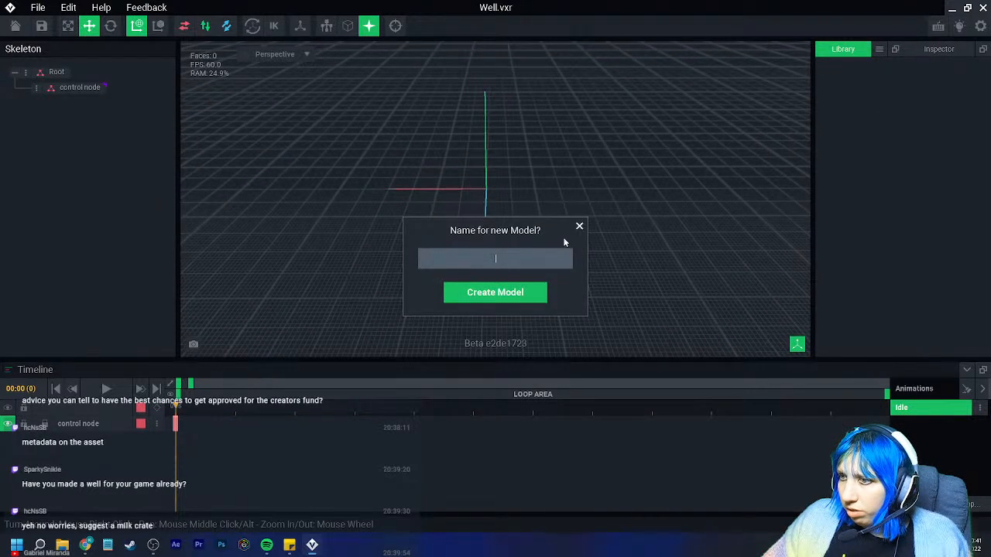
text(Well)
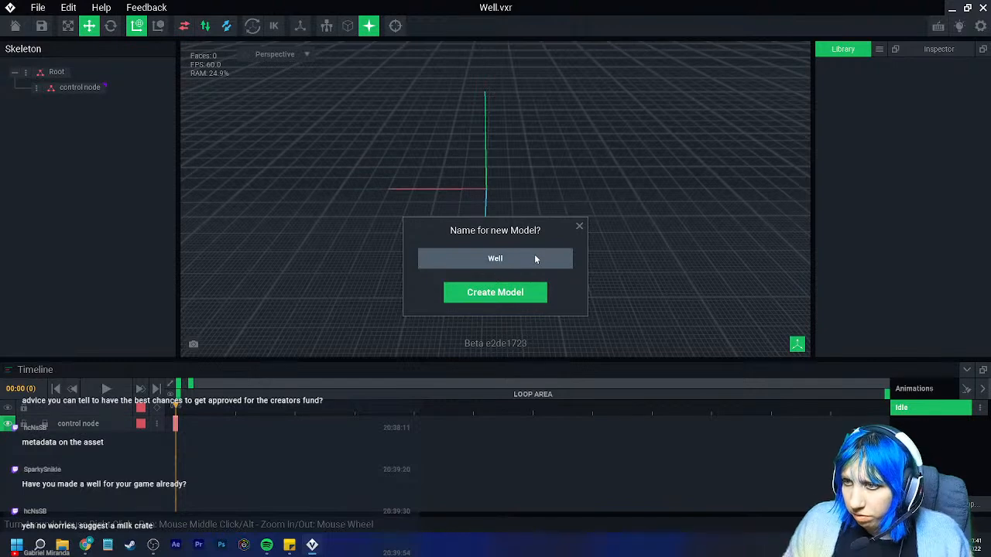
key(Return)
Load the palette "VE - the sandbox extended.png" from the VE_PAL folder in Downloads and set the voxel display mode
click(966, 303)
click(937, 334)
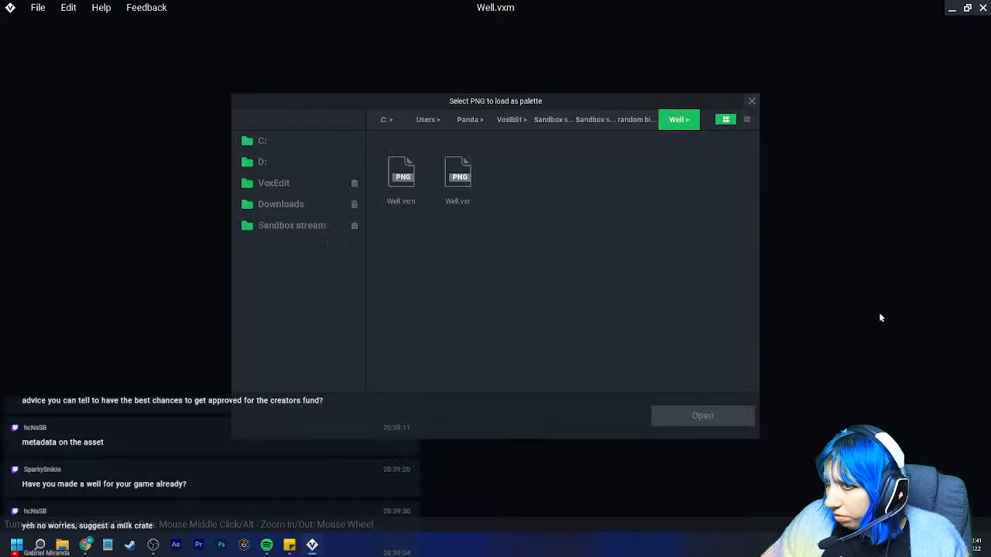
click(300, 185)
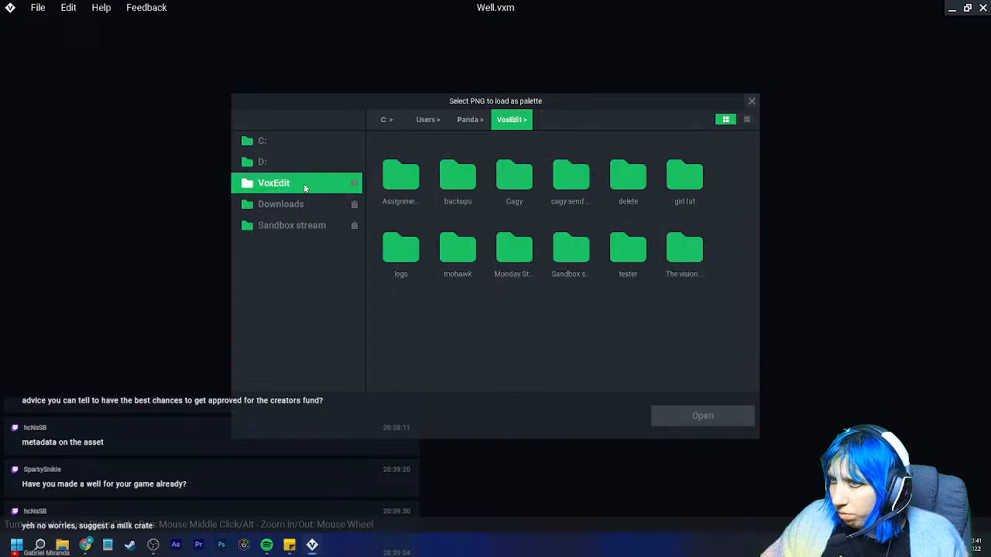
click(292, 225)
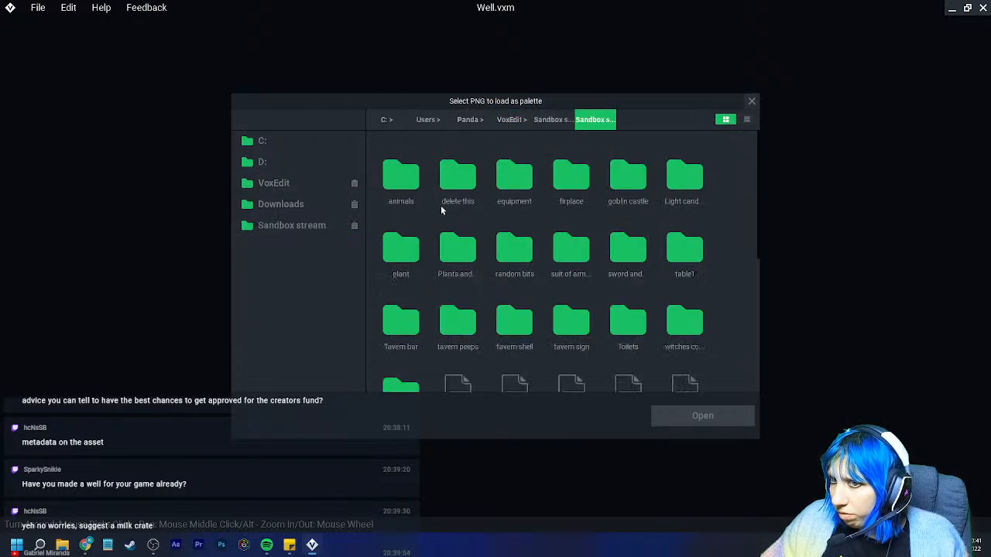
click(291, 204)
double_click(684, 186)
click(520, 203)
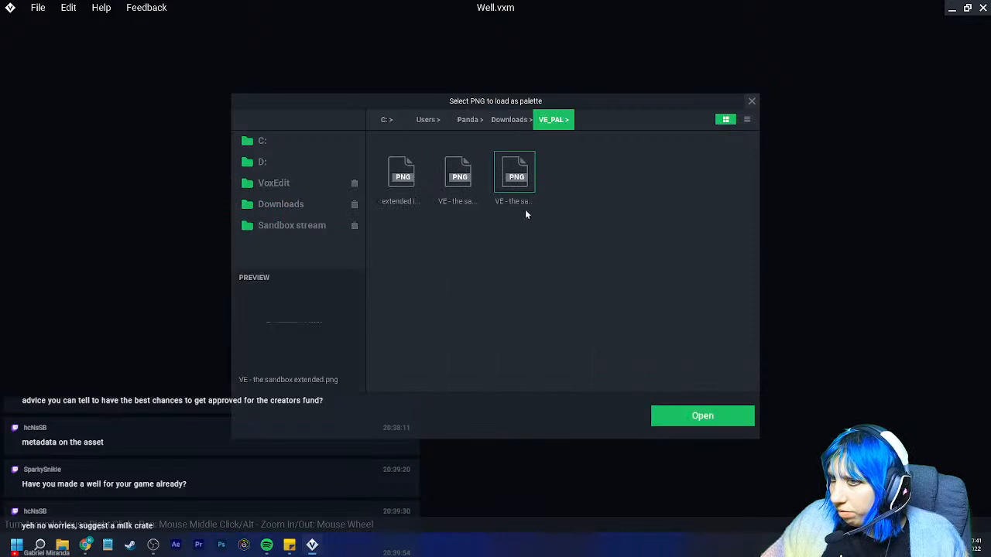
click(703, 416)
click(515, 25)
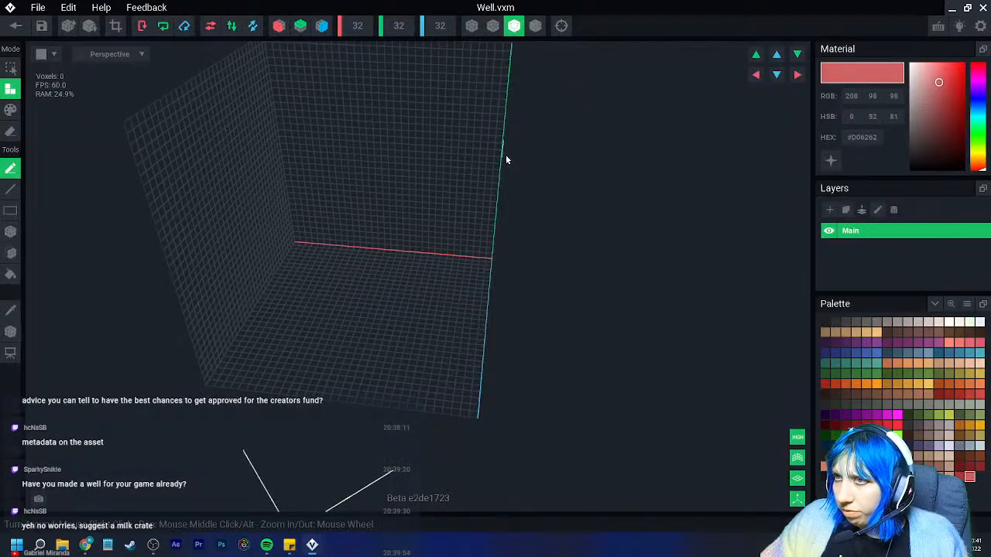
Set the Well model's X width and Z depth to 50 voxels each
click(372, 28)
text(50)
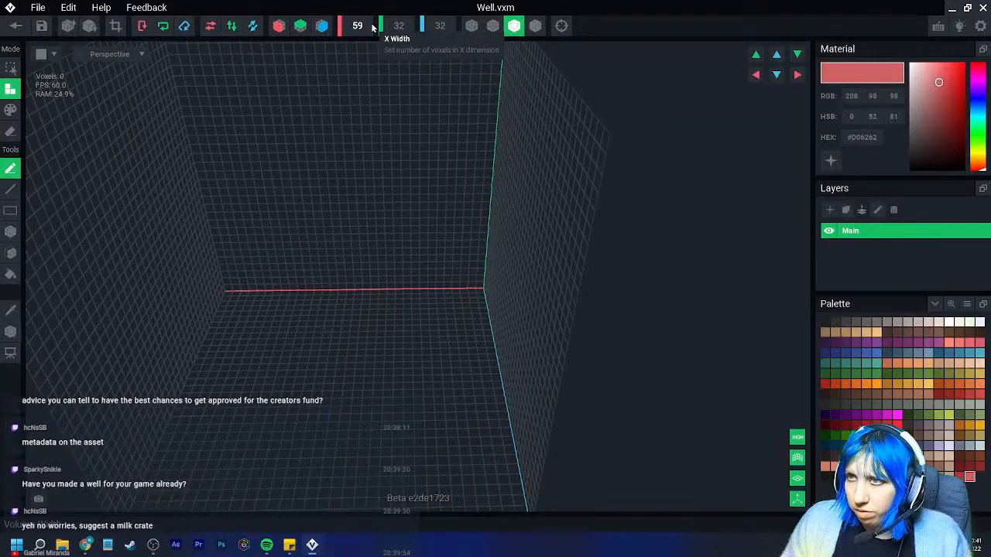
key(Return)
click(440, 27)
text(50)
key(Return)
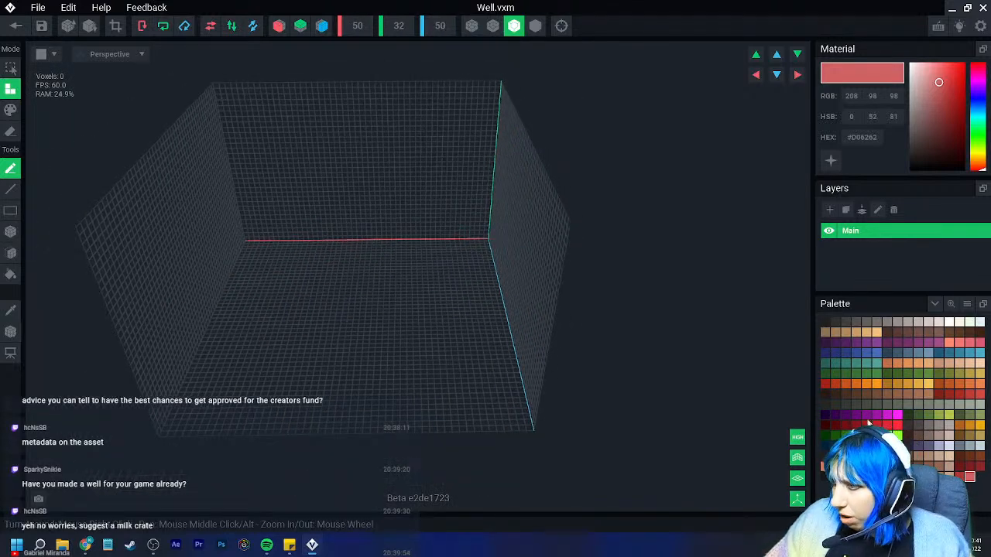
With X and Z symmetry on, draw a flat #4F534C box slab about 24 voxels wide at the middle of the floor's back edge
click(877, 404)
right_drag(678, 363, 170, 244)
click(7, 238)
scroll(360, 258, up, 2)
click(280, 29)
click(321, 26)
right_drag(314, 183, 321, 274)
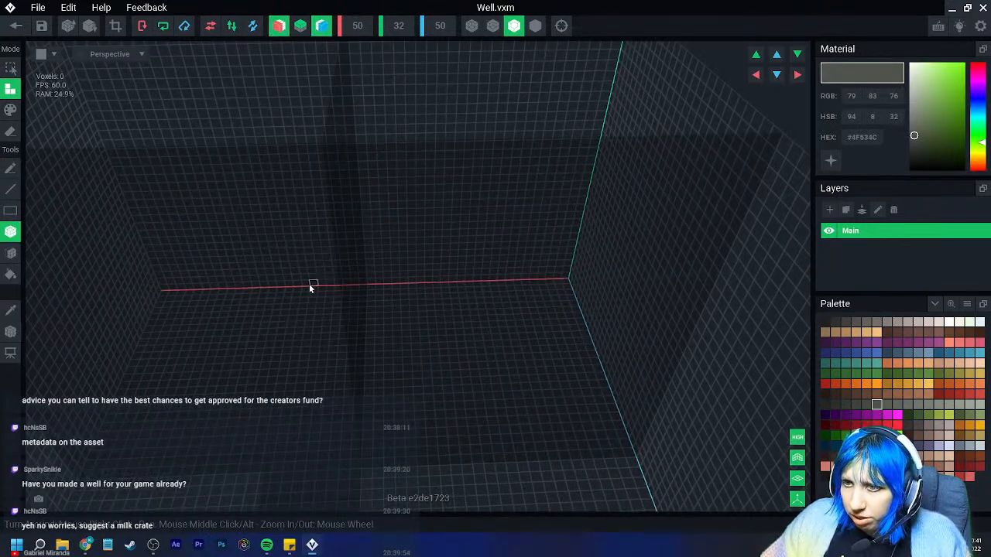
drag(270, 290, 364, 336)
right_drag(364, 336, 343, 294)
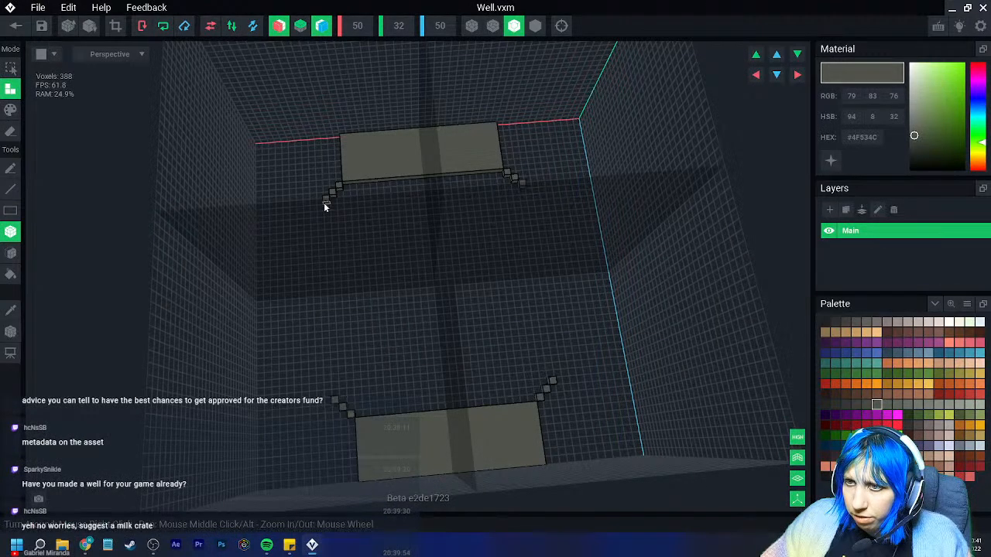
Extend the diagonal guide voxels from the slab corners and draw a matching mirrored slab along the floor's remaining side edges
drag(321, 205, 306, 220)
click(288, 238)
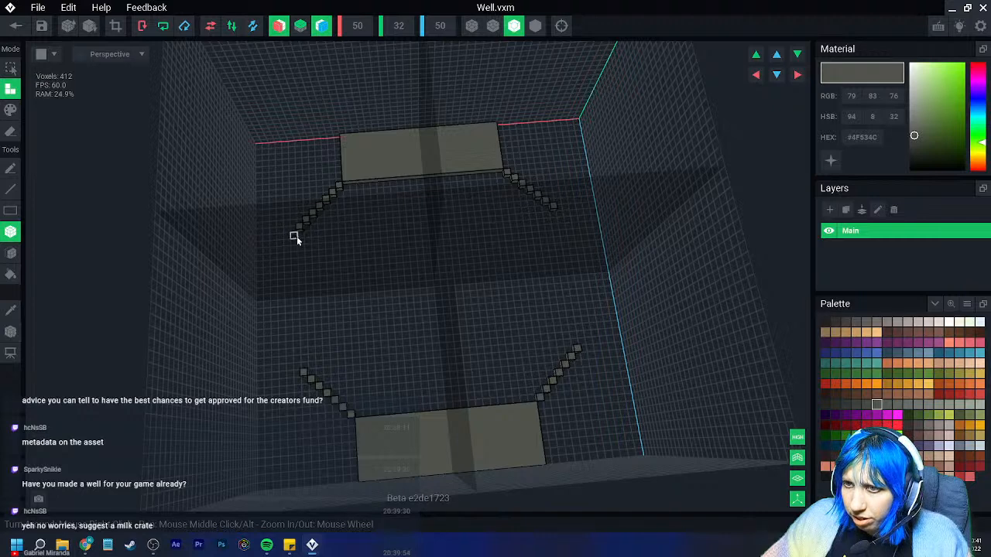
drag(299, 227, 251, 370)
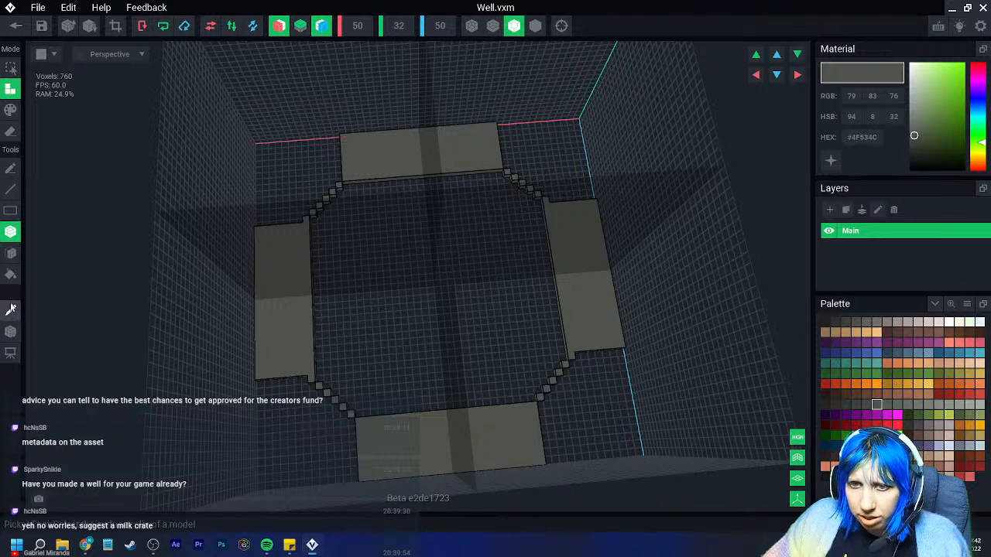
click(11, 253)
click(310, 382)
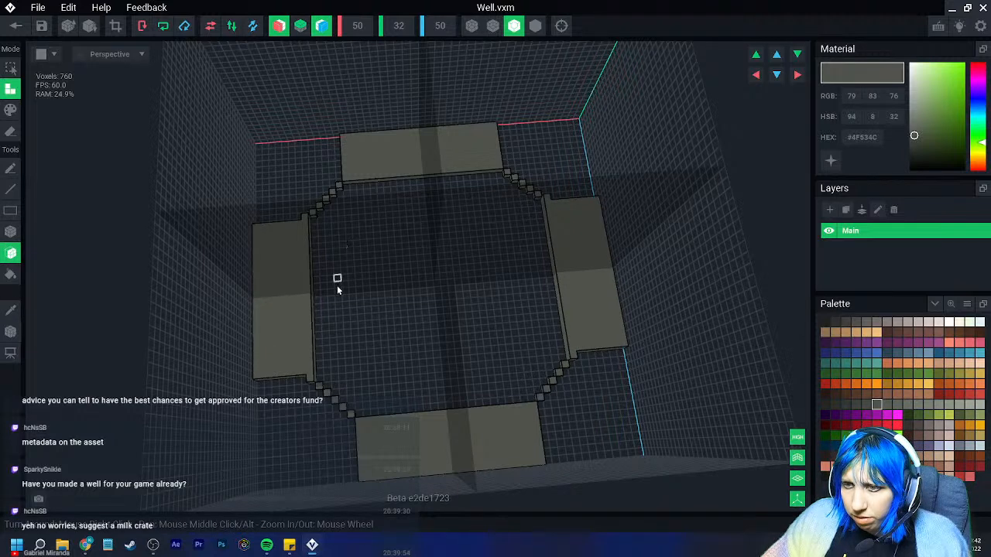
key(ctrl+z)
Erase the diagonal guide voxels between the four slabs
click(12, 131)
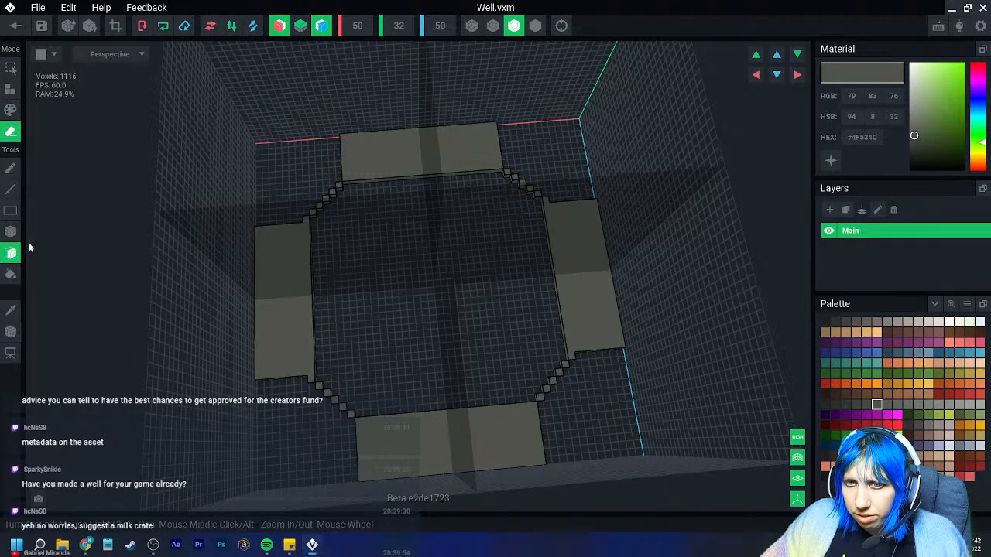
click(13, 235)
click(313, 380)
click(319, 386)
click(326, 394)
click(335, 401)
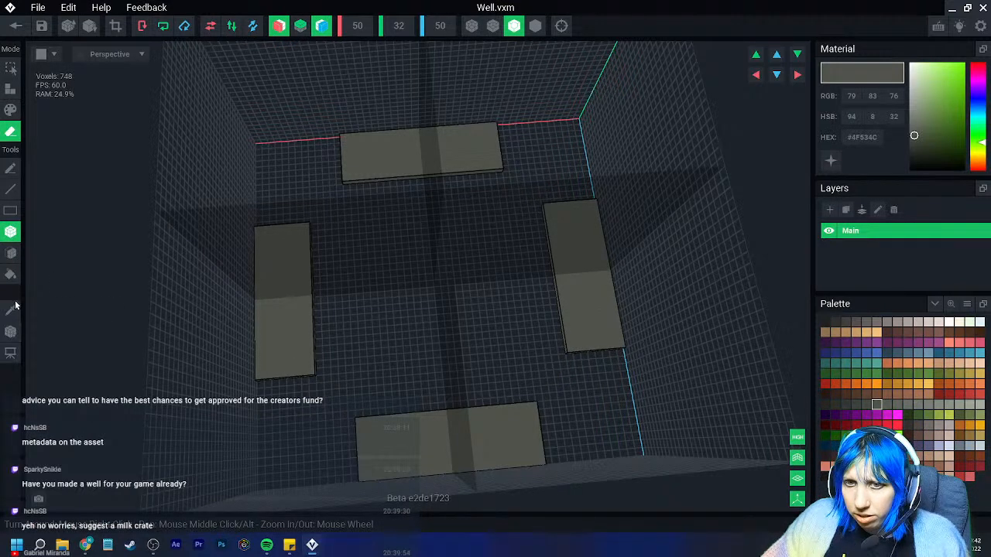
click(10, 253)
click(280, 294)
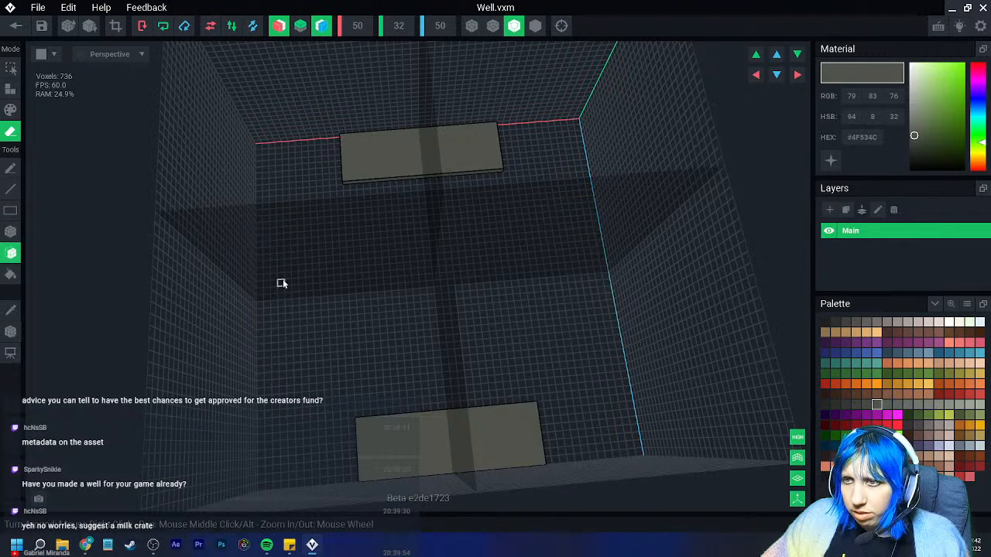
key(ctrl+z)
Extrude the four floor slabs upward into walls reaching the full 32-voxel height
click(10, 89)
mouse_move(278, 294)
mouse_down()
mouse_move(272, 255)
mouse_move(247, 237)
mouse_up()
drag(404, 149, 393, 76)
scroll(402, 86, down, 3)
right_drag(414, 101, 355, 155)
drag(356, 155, 353, 88)
drag(250, 228, 229, 204)
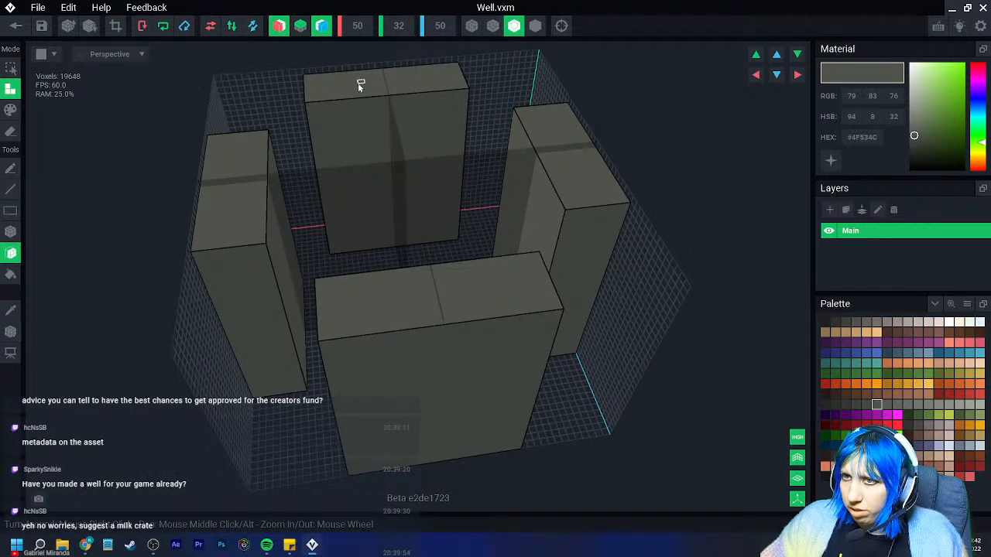
click(357, 87)
click(237, 170)
Crop the Well model's volume to its voxels, save it and return to the animator
click(116, 26)
right_drag(225, 81, 332, 219)
click(17, 30)
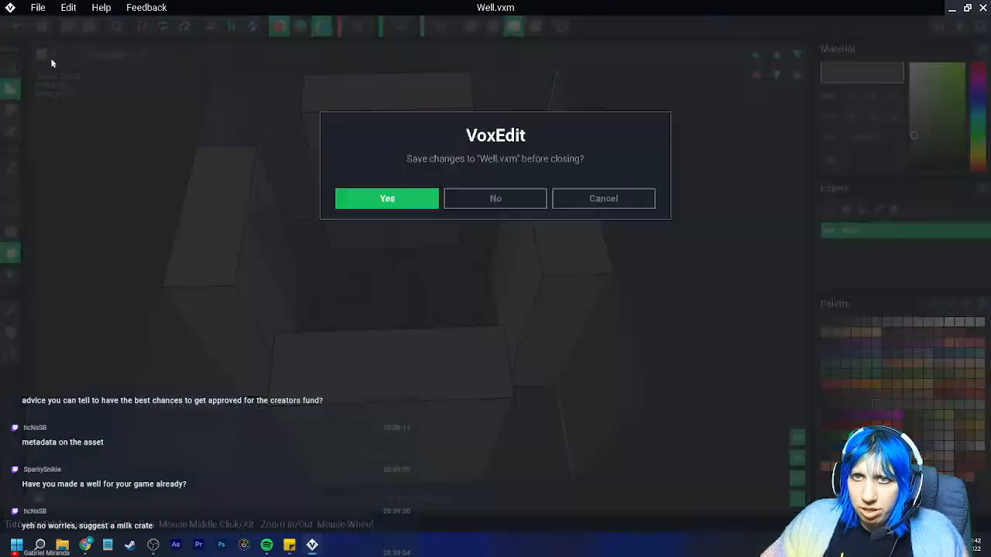
click(387, 198)
Create a child node named "main" under the control node and attach the Well model to it
right_click(36, 91)
click(80, 115)
text(main)
key(Return)
drag(875, 113, 91, 117)
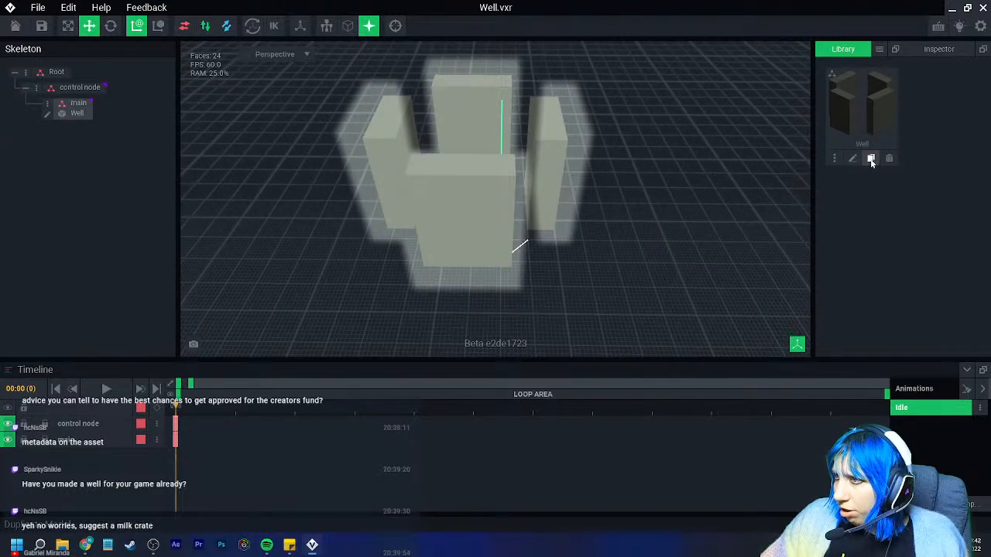
Clone the Well model as "well 2 a" and open the clone for modeling
click(871, 159)
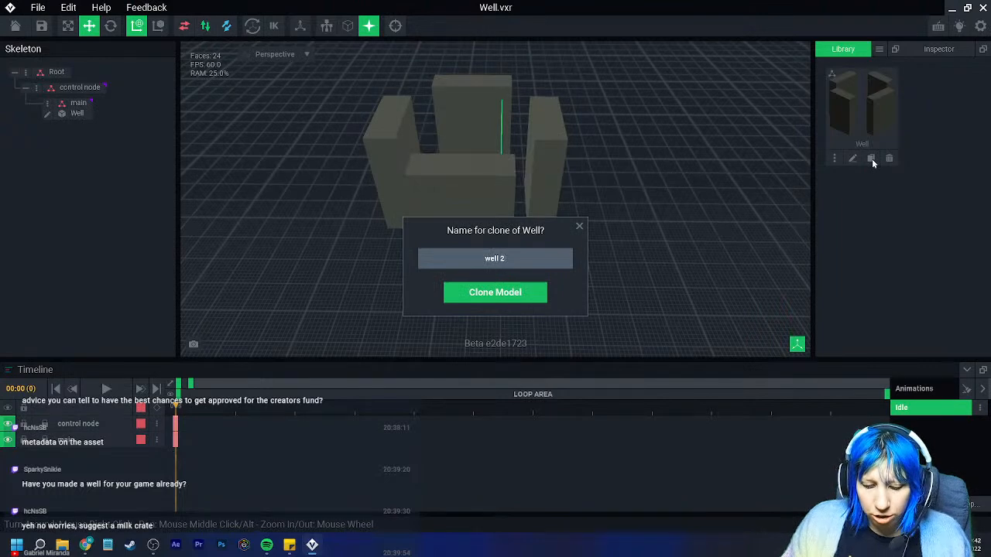
text(well 2 a)
key(Return)
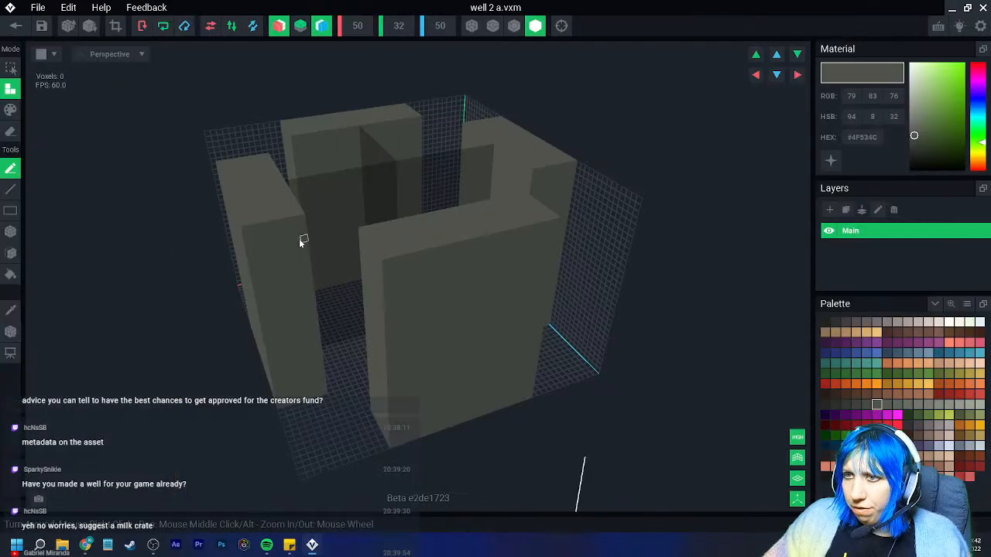
Erase the two X-side walls of well 2 a, crop its volume to the remaining walls and save it
right_drag(301, 241, 259, 267)
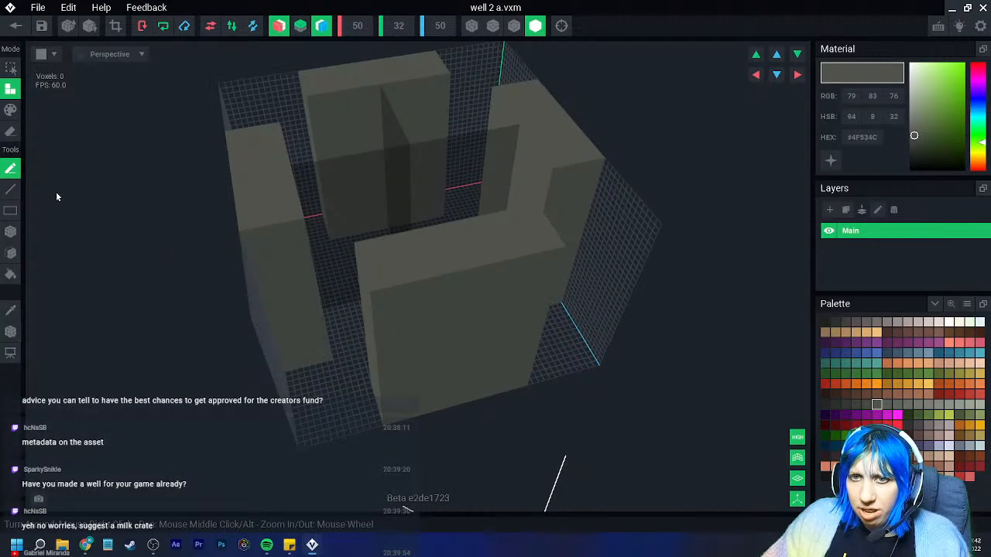
click(10, 132)
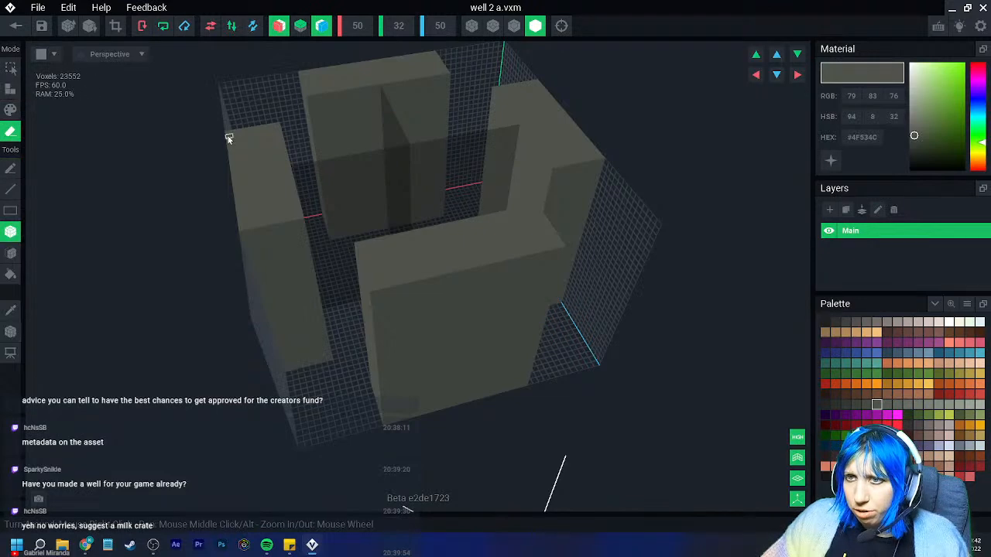
drag(229, 136, 331, 364)
click(118, 28)
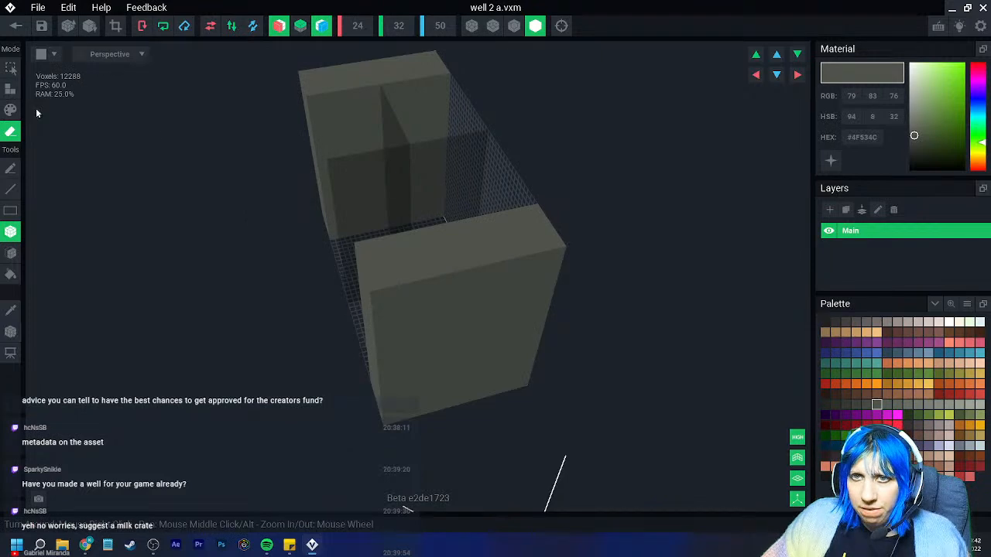
click(15, 26)
click(356, 205)
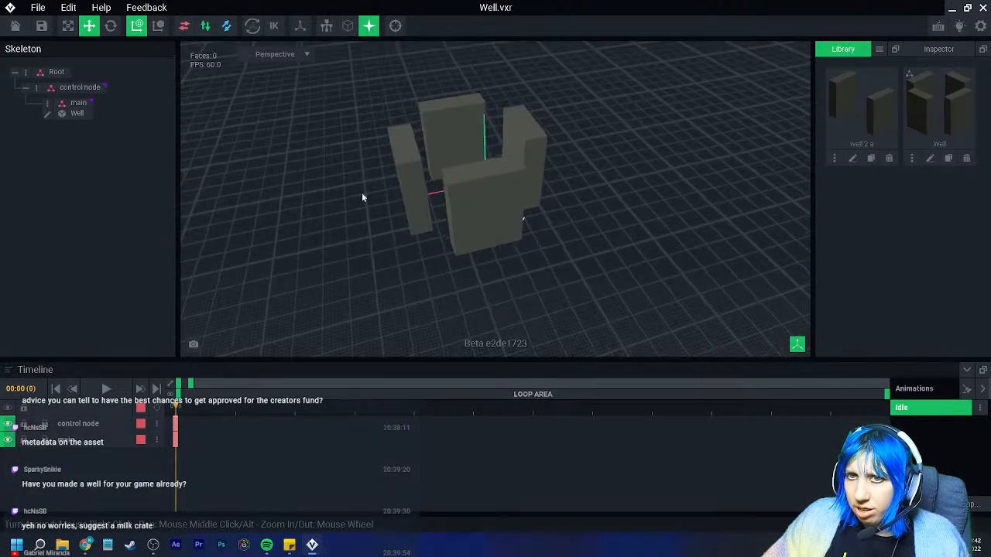
Create a child node named "side 1a" under main and attach the well 2 a model to it
right_click(46, 102)
click(88, 133)
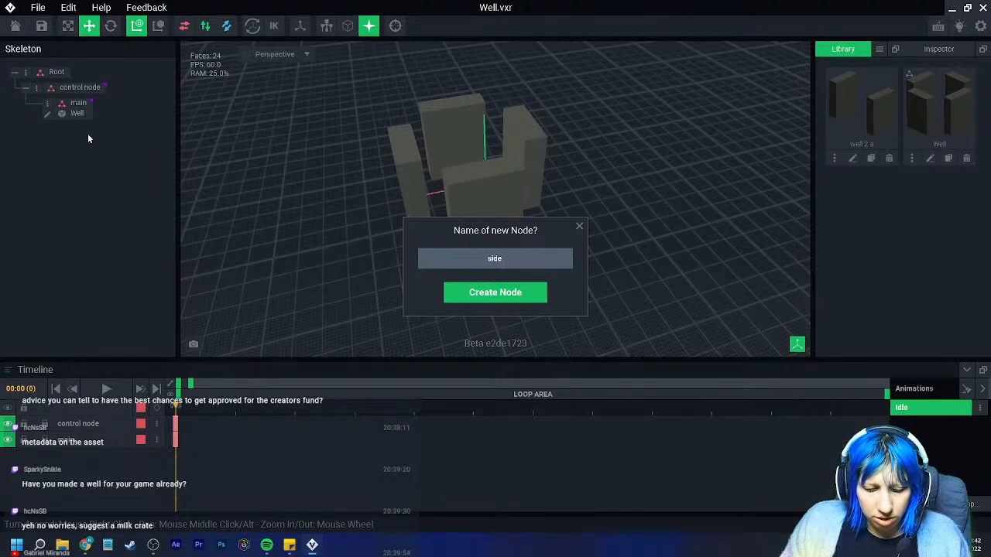
text(side 1a)
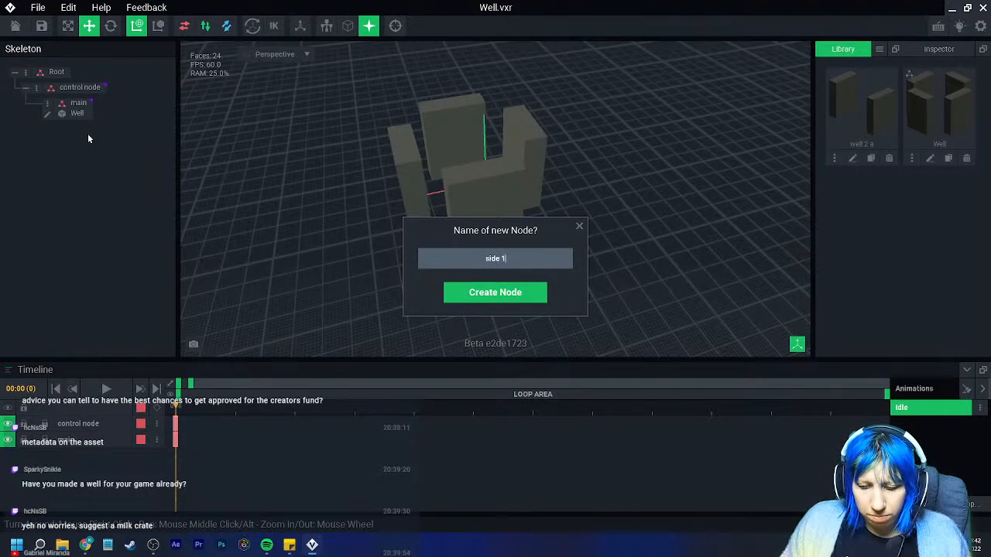
key(Return)
drag(861, 108, 92, 129)
Try to rotate the side 1a node about its vertical axis
click(111, 26)
right_drag(476, 205, 544, 227)
scroll(495, 232, up, 3)
drag(522, 242, 478, 230)
mouse_move(477, 230)
right_down()
mouse_move(522, 219)
mouse_move(516, 246)
mouse_move(483, 234)
right_up()
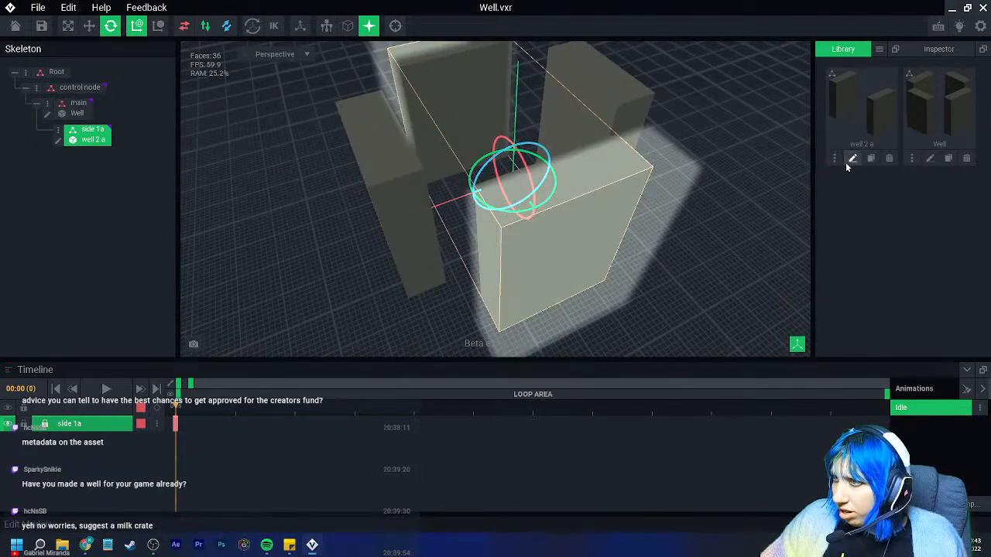
Set the pivot of the well 2 a model to the floor and save the model
click(853, 159)
click(11, 332)
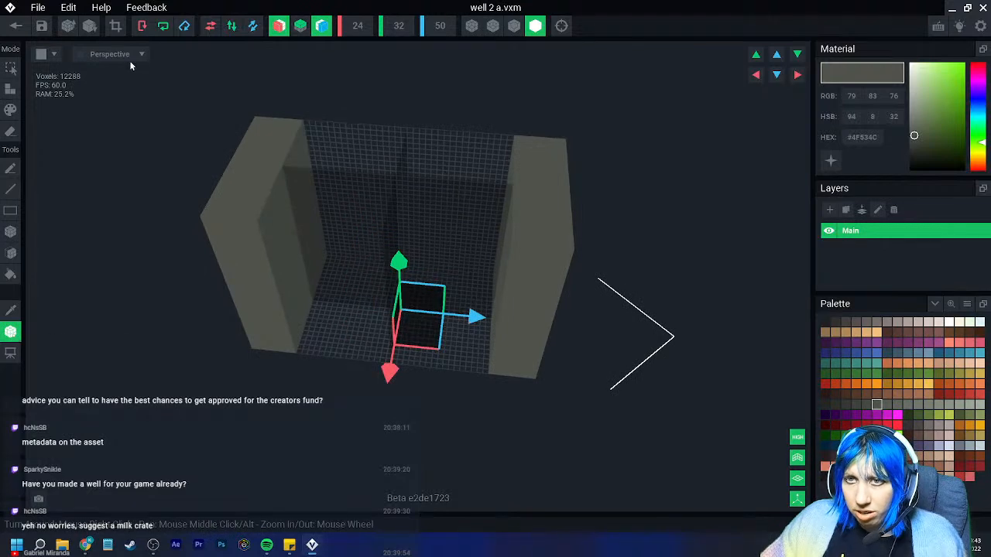
click(15, 25)
click(387, 196)
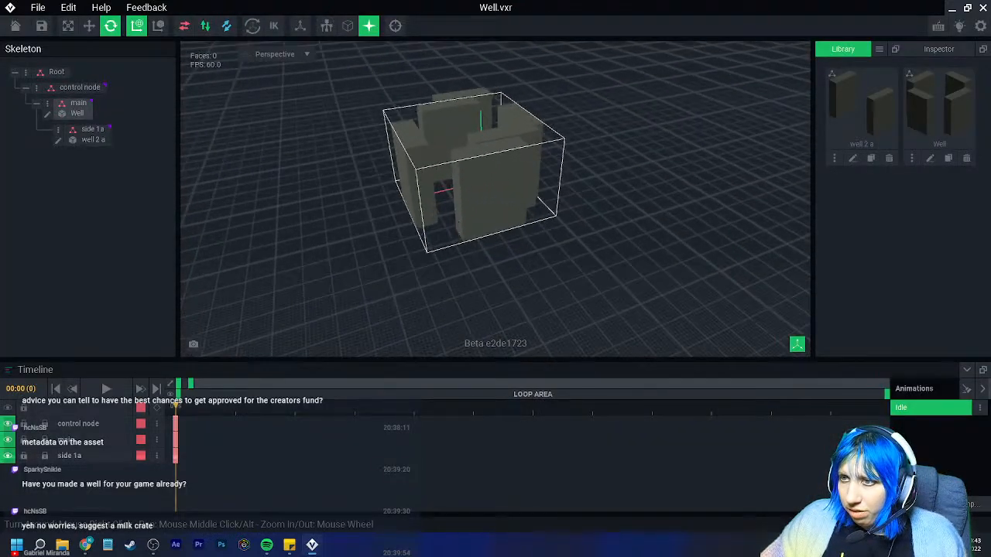
Set the pivot of the Well model to the floor and save the model
click(478, 107)
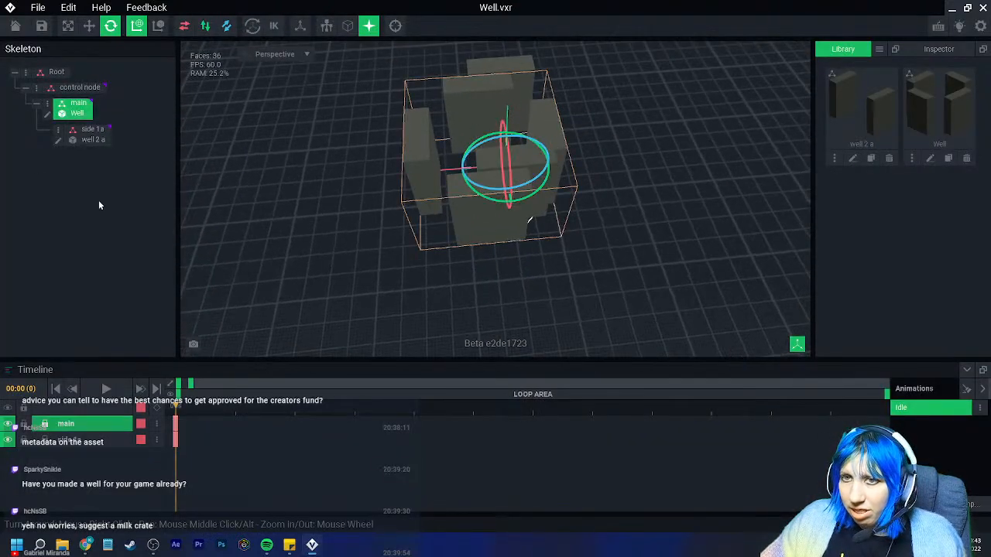
click(48, 116)
click(10, 332)
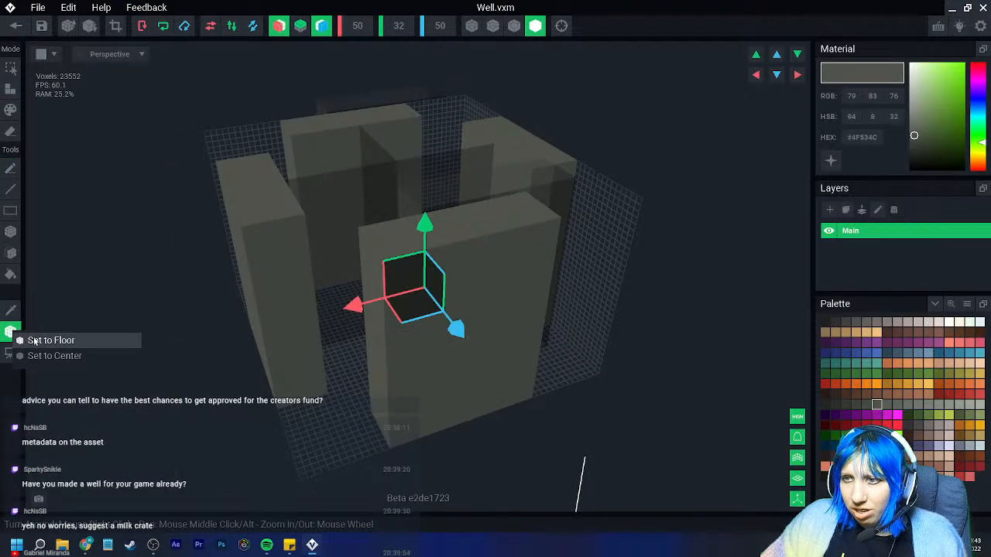
click(34, 341)
click(15, 26)
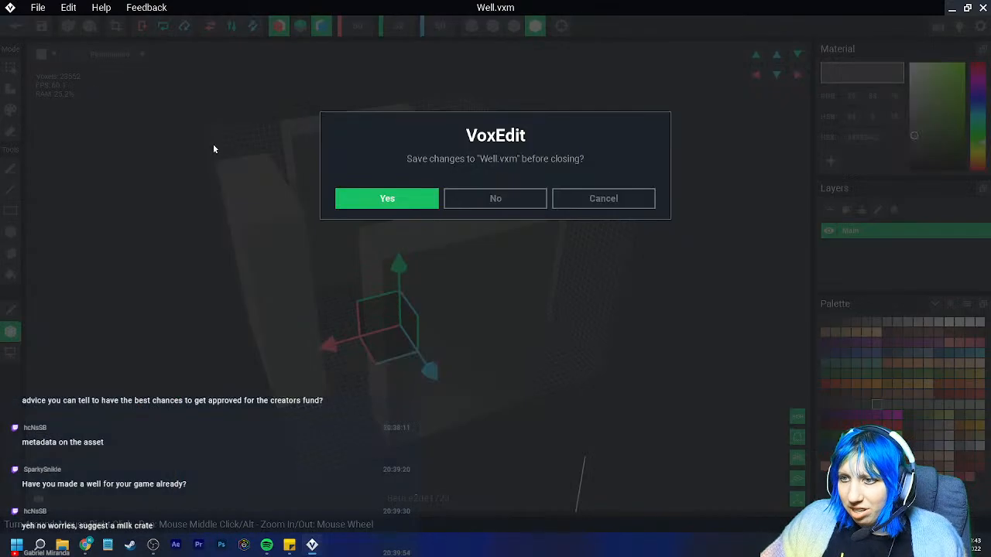
click(387, 198)
Rotate the side 1a node about the vertical axis so its walls fill one pair of diagonal gaps
right_drag(534, 151, 487, 248)
click(480, 200)
drag(486, 248, 464, 255)
click(590, 258)
right_drag(590, 257, 534, 258)
scroll(548, 246, up, 3)
Duplicate the side 1a node with the name "well 1b"
click(433, 232)
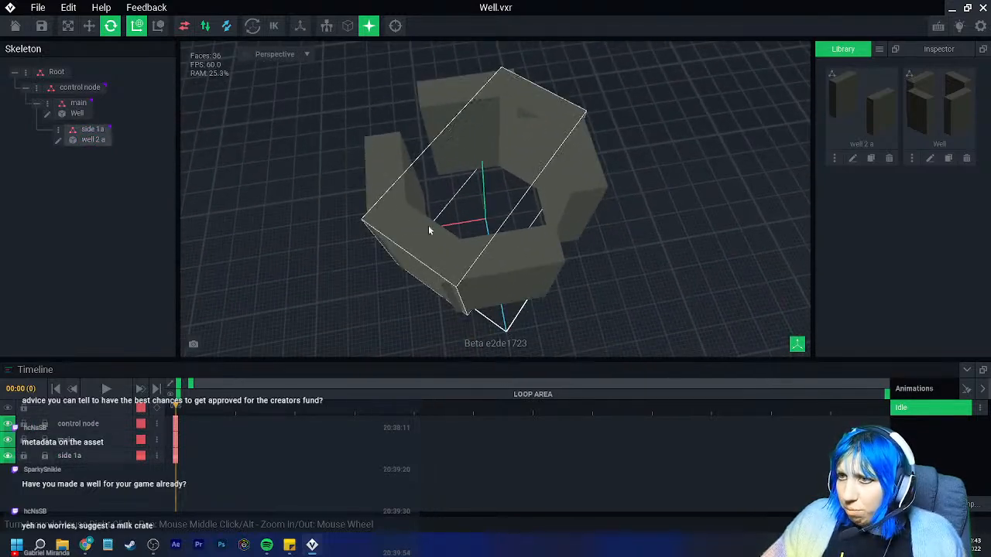
click(433, 236)
right_click(61, 131)
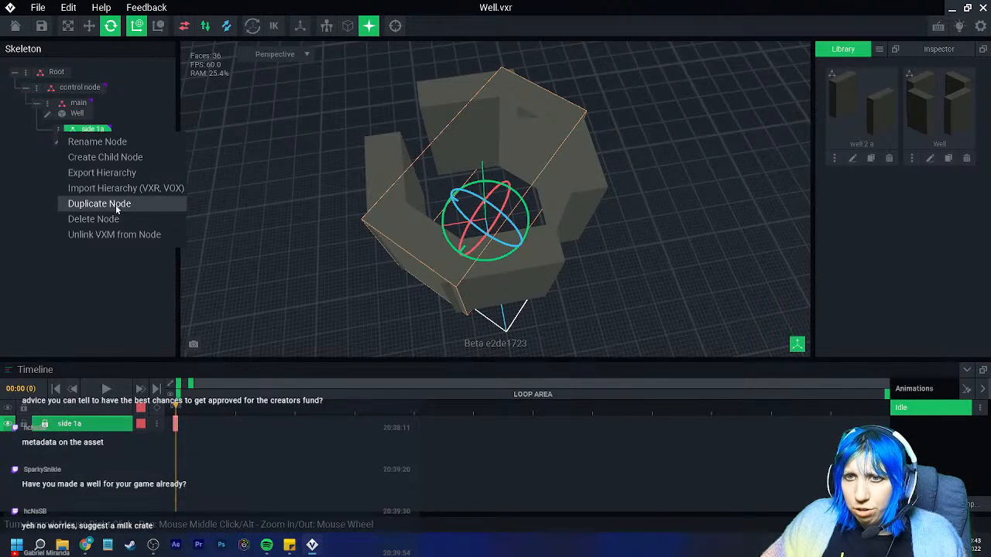
click(99, 203)
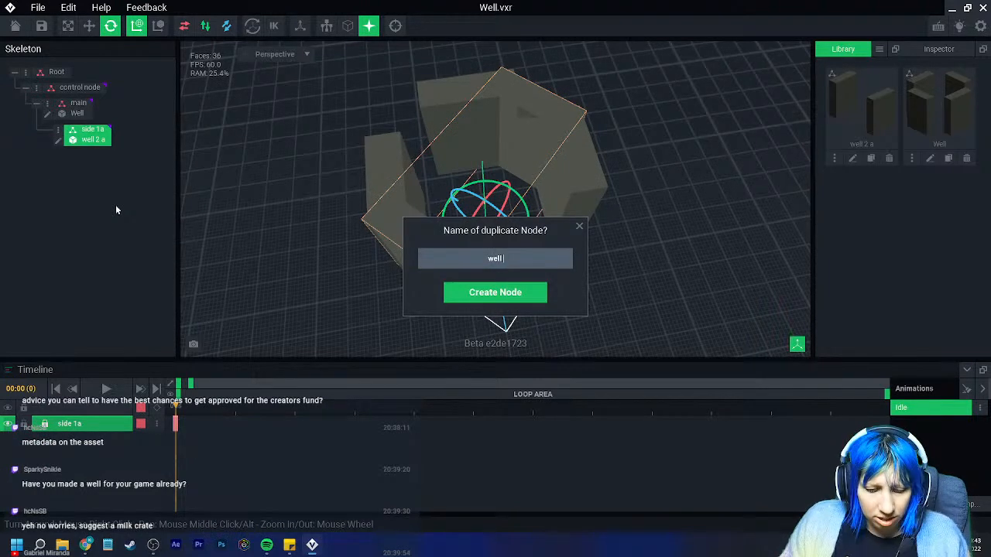
text(well 1b)
key(Return)
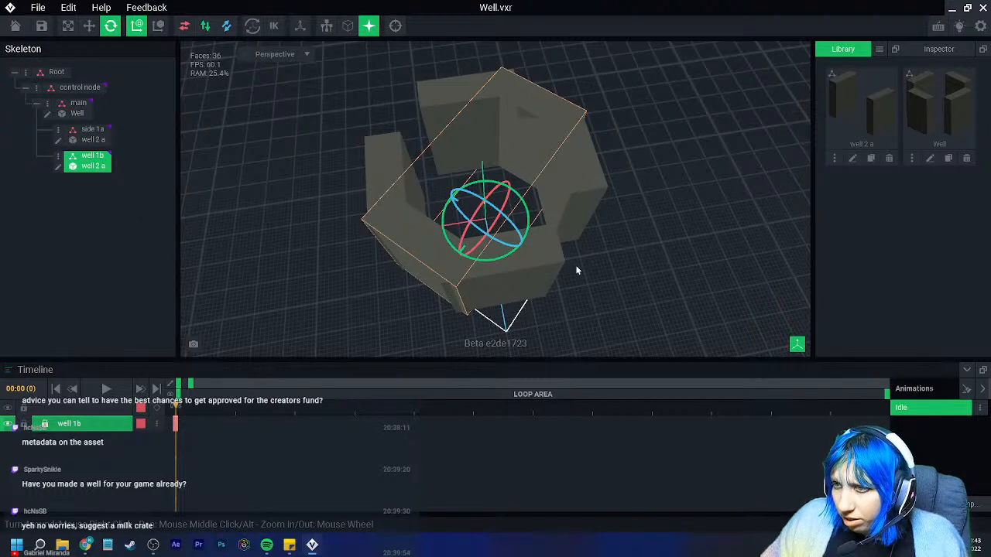
Rotate the well 1b node about the vertical axis so its walls close the remaining diagonal gaps of the octagon
drag(499, 259, 404, 248)
click(626, 262)
right_drag(626, 262, 593, 229)
click(593, 229)
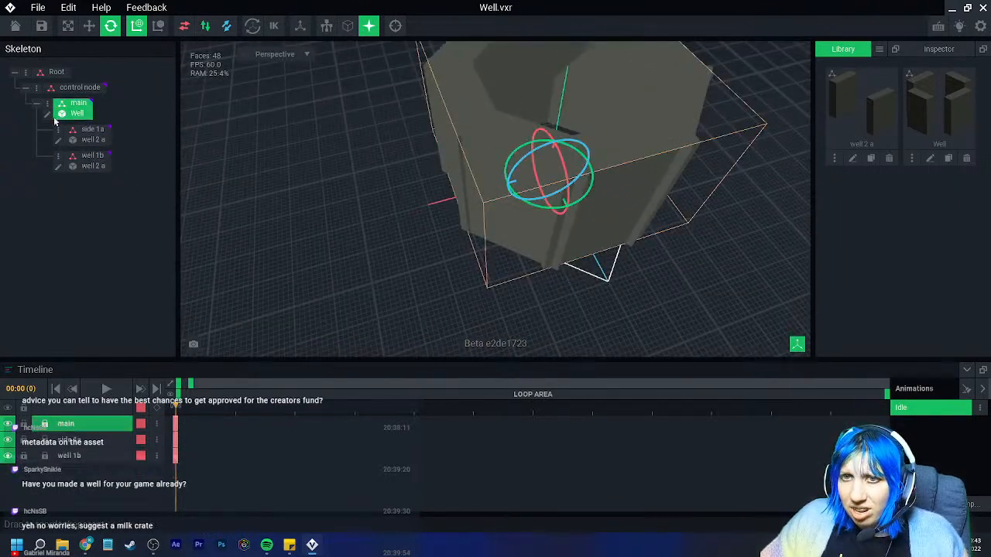
Open the well 2 a model and erase one voxel layer from both X end faces of its walls
click(524, 226)
click(58, 142)
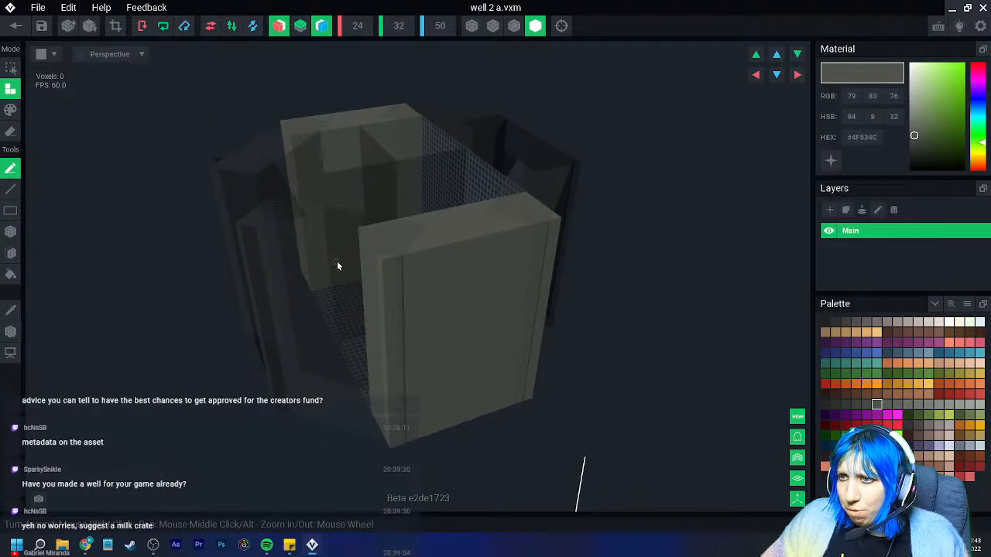
mouse_move(338, 265)
right_down()
mouse_move(589, 217)
mouse_move(519, 218)
right_up()
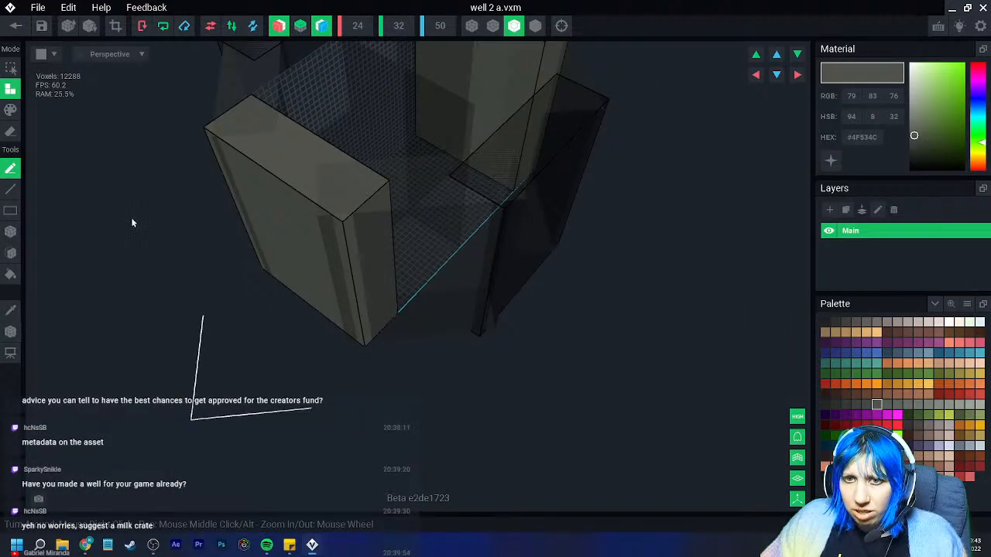
click(11, 253)
click(10, 132)
mouse_move(441, 202)
right_down()
mouse_move(331, 223)
mouse_move(336, 274)
mouse_move(71, 76)
right_up()
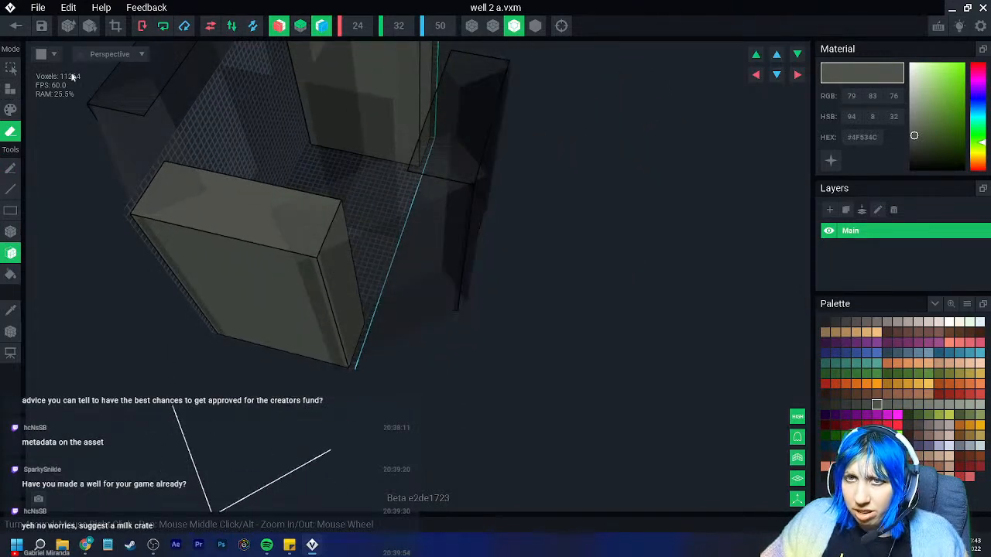
Save the changes to the well 2 a model and return to the well assembly
click(16, 26)
click(380, 202)
scroll(473, 289, up, 3)
mouse_move(444, 244)
right_down()
mouse_move(473, 289)
mouse_move(447, 252)
mouse_move(288, 209)
right_up()
Open the main node's Well model, erase one voxel layer from the end faces of one wall pair, and save it
click(492, 256)
click(48, 114)
click(10, 252)
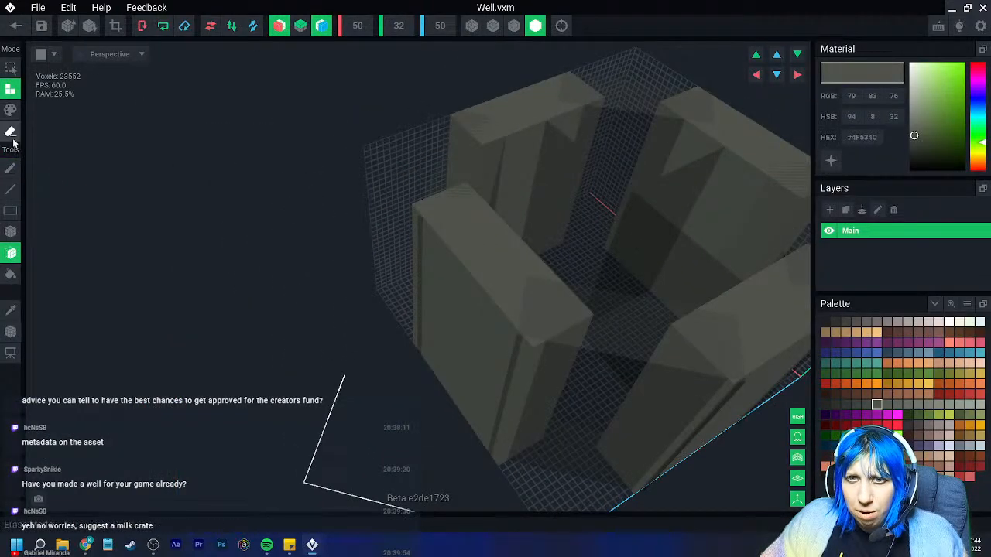
click(10, 132)
right_drag(534, 387, 271, 391)
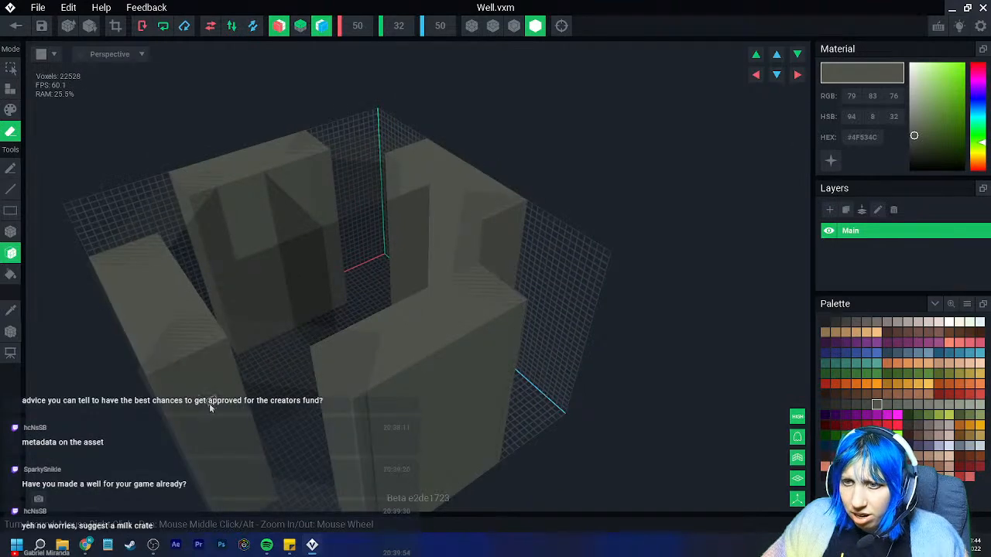
click(16, 26)
click(412, 198)
Examine the octagon's corner joints from the side and from above
right_drag(466, 210, 512, 239)
scroll(530, 253, up, 5)
middle_drag(512, 239, 512, 268)
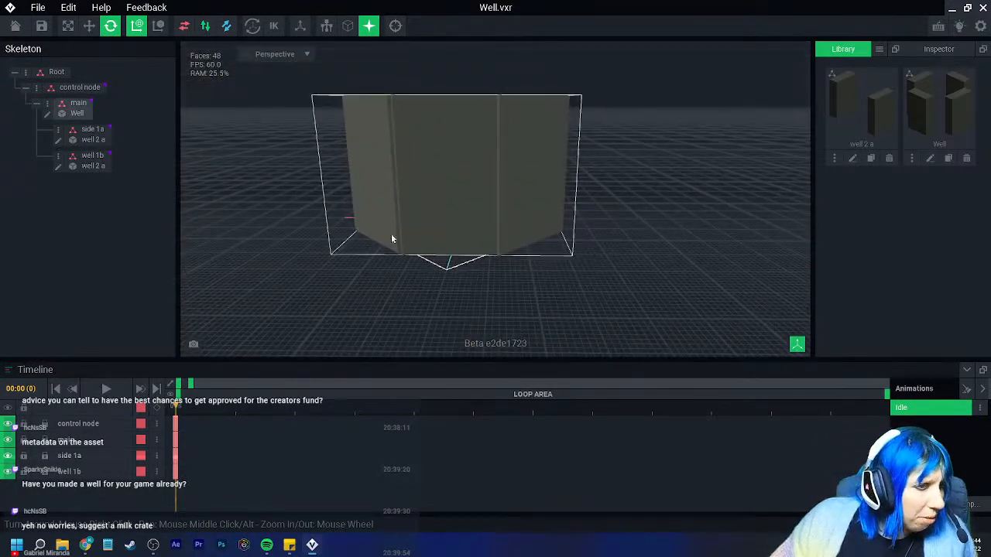
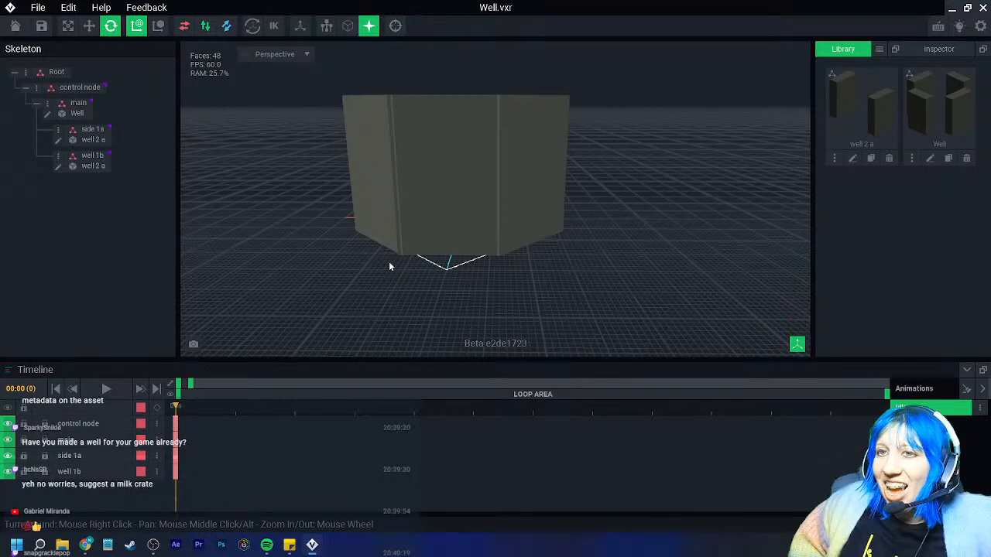
right_drag(458, 256, 488, 266)
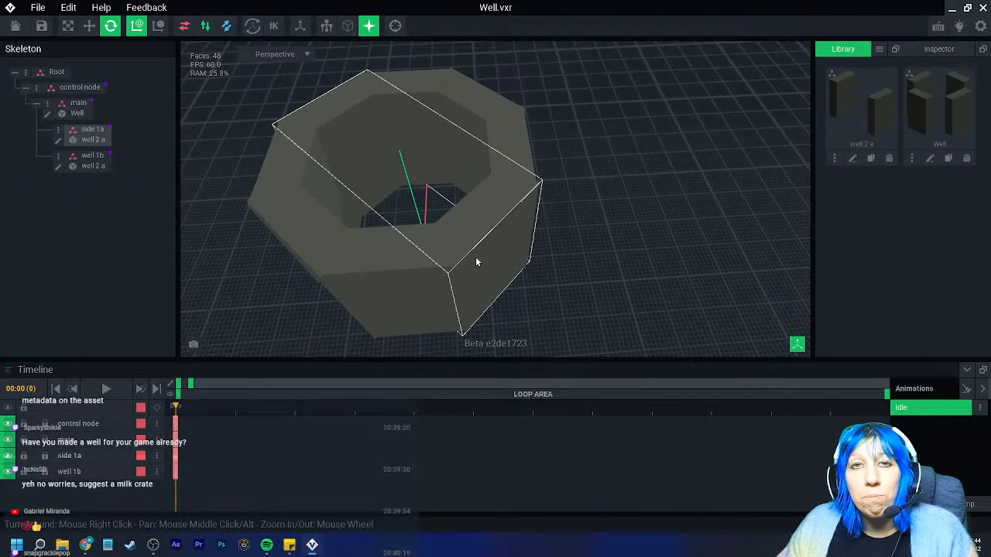
click(422, 146)
right_drag(383, 184, 404, 262)
right_drag(504, 325, 475, 161)
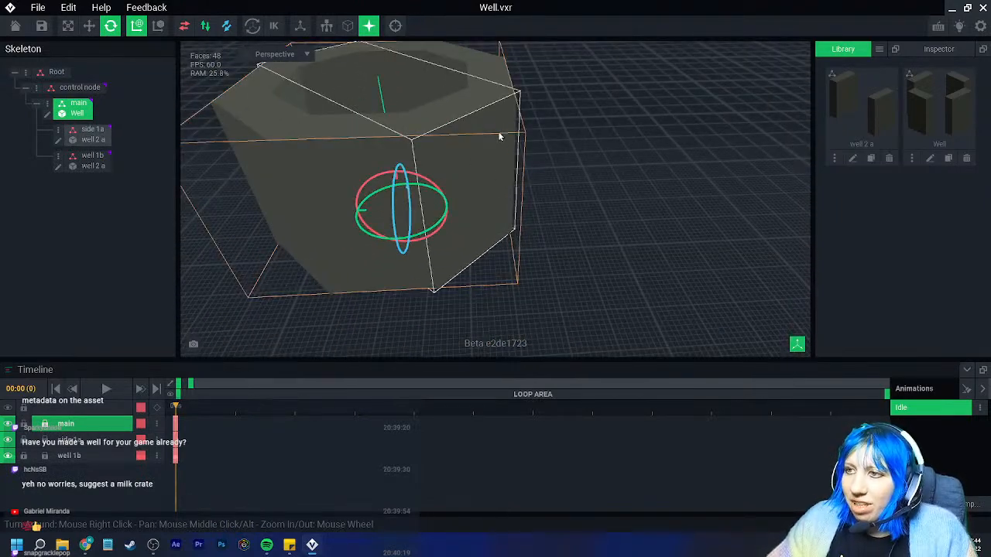
Replace the main node's model with the well 2 a model from the library, keeping the node's orientation
right_drag(476, 274, 437, 226)
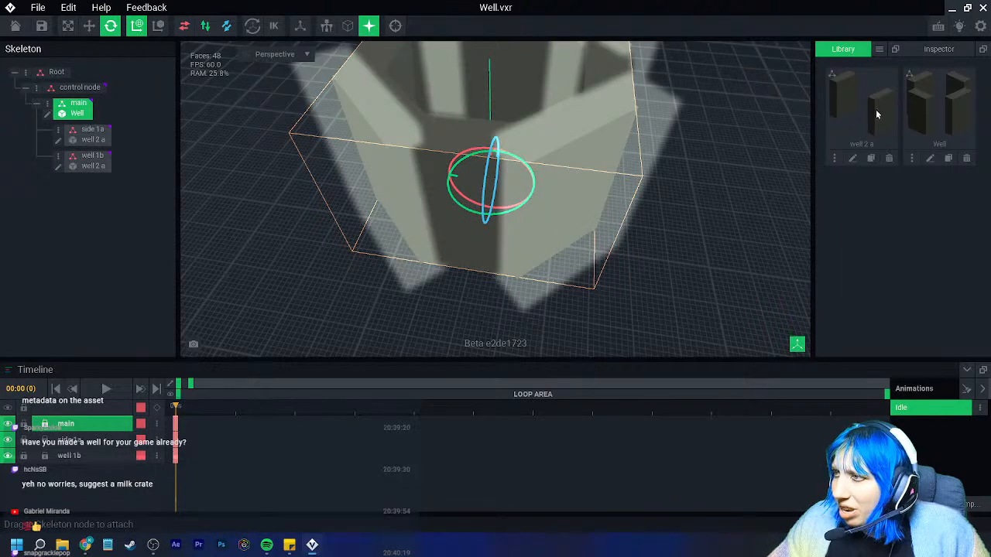
drag(865, 121, 81, 113)
middle_drag(444, 267, 427, 331)
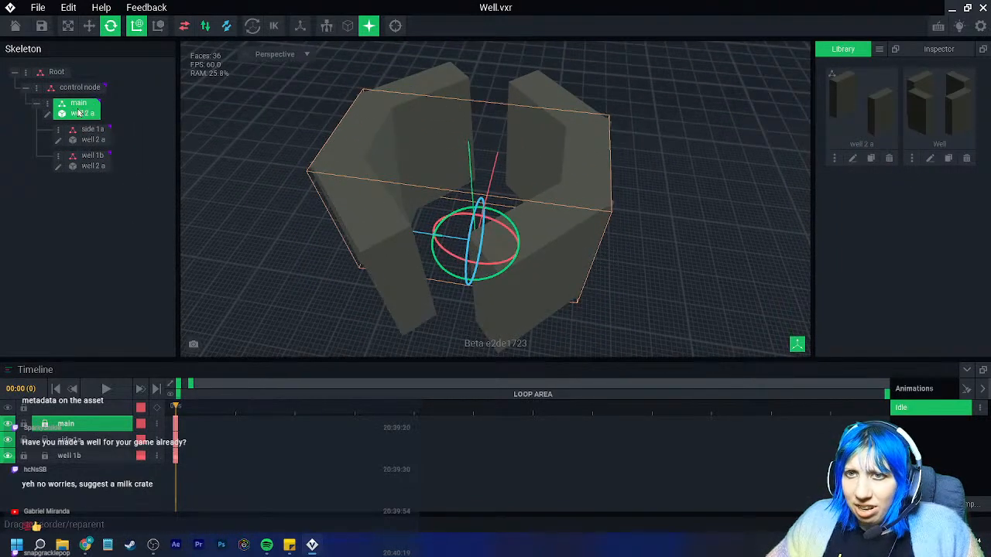
mouse_move(488, 283)
mouse_down()
mouse_move(444, 286)
mouse_move(505, 275)
mouse_up()
key(ctrl+z)
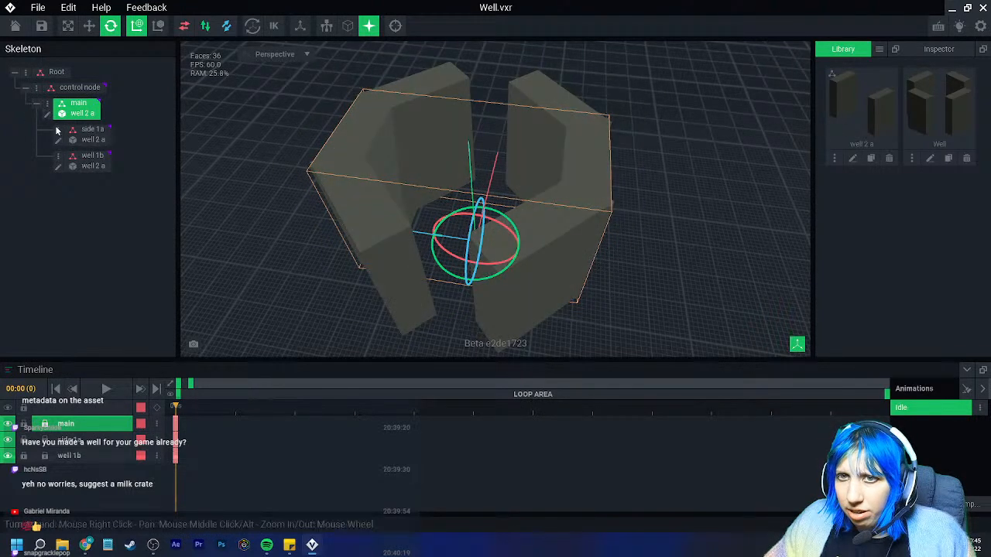
Duplicate the well 1b node as "well 2c" and rotate it about the vertical axis to close the octagon's open gaps
click(90, 155)
right_click(67, 158)
click(98, 230)
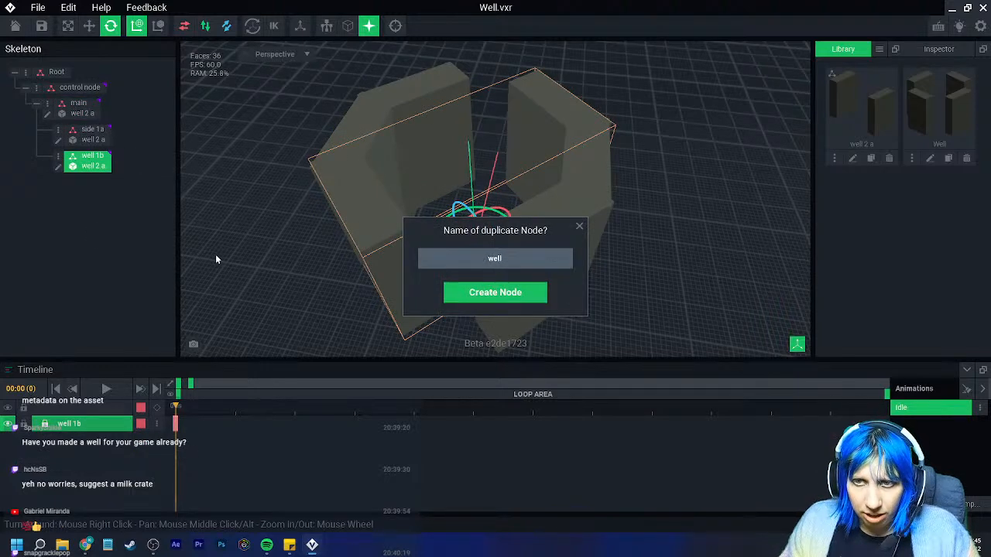
text(well 2c)
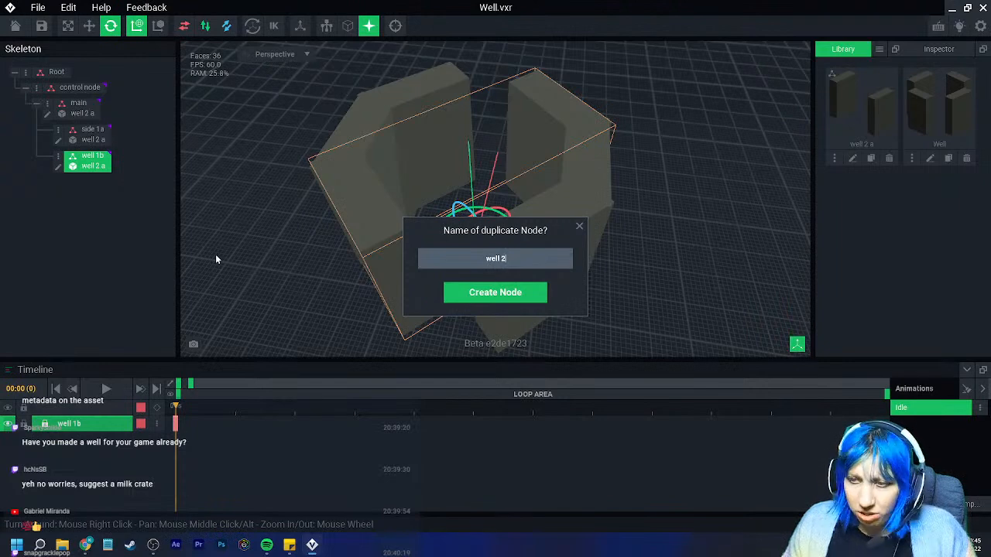
key(Return)
drag(468, 282, 420, 179)
click(719, 236)
Examine how the four wall pairs meet at the octagon's corners
scroll(593, 258, up, 10)
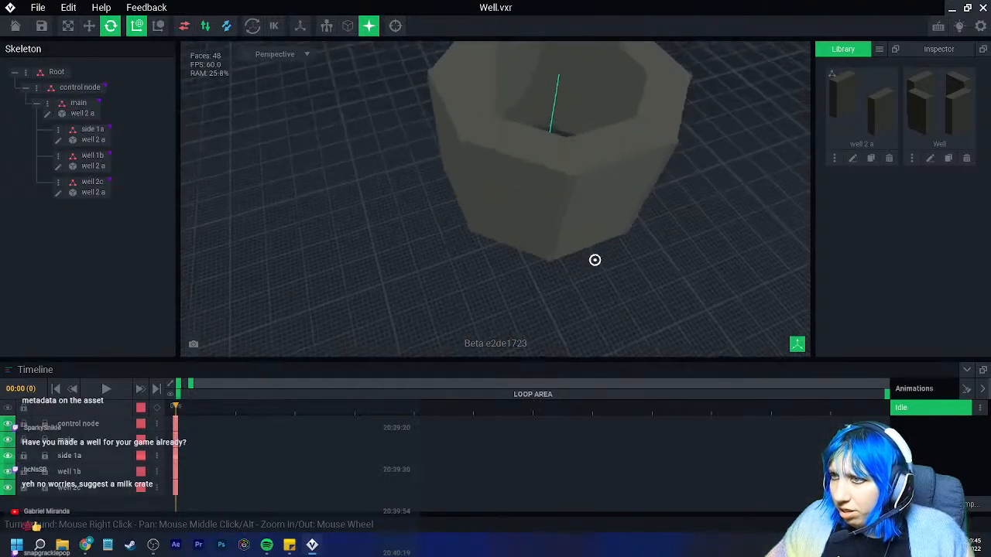
right_drag(593, 263, 594, 299)
right_drag(506, 266, 556, 252)
scroll(525, 275, up, 3)
scroll(524, 275, down, 5)
click(521, 219)
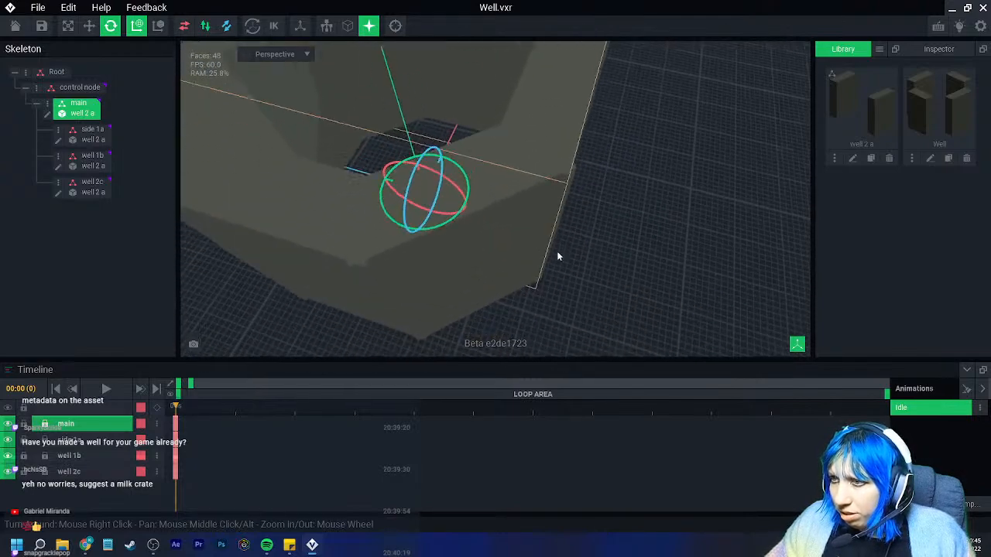
Open the side 1a node's well 2 a model, erase one voxel layer from the outer wall faces, and save it
click(465, 260)
scroll(457, 295, down, 3)
mouse_move(458, 297)
right_down()
mouse_move(478, 296)
mouse_move(462, 285)
right_up()
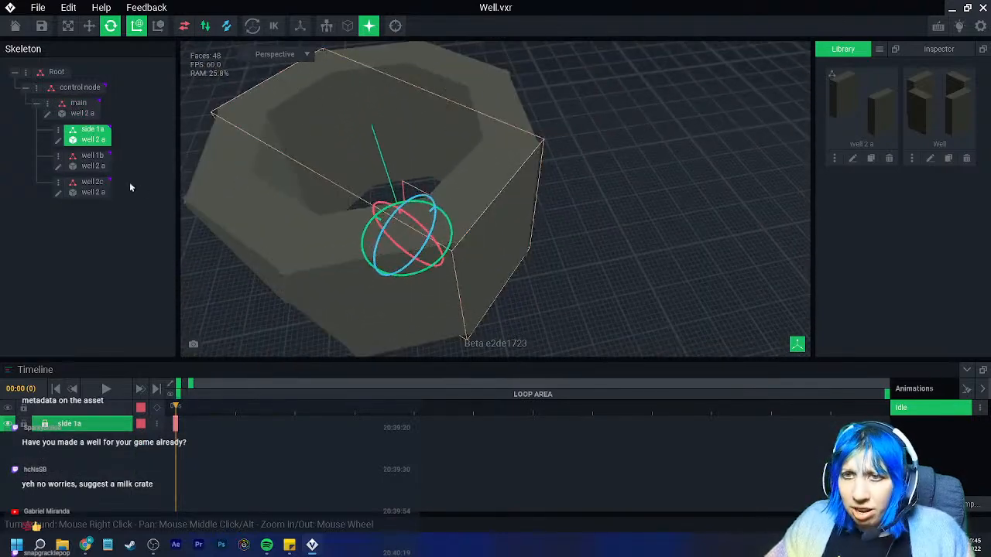
click(58, 141)
click(10, 131)
click(11, 254)
mouse_move(456, 330)
right_down()
mouse_move(469, 352)
mouse_move(463, 348)
right_up()
click(460, 345)
click(15, 25)
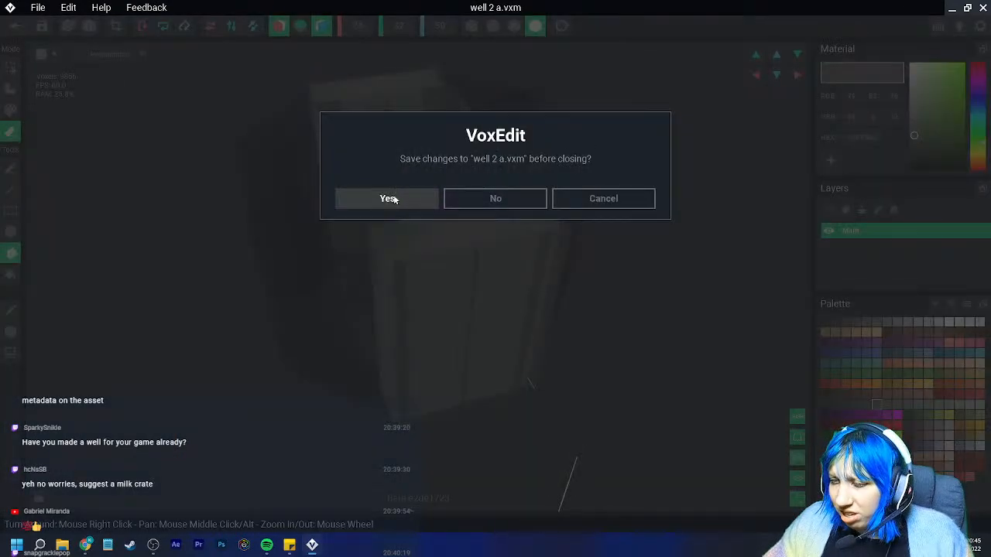
click(389, 198)
Reopen well 2 a from the main node, add one voxel layer back onto the outer wall faces, and save it
right_drag(471, 199, 495, 213)
scroll(495, 214, up, 3)
click(497, 187)
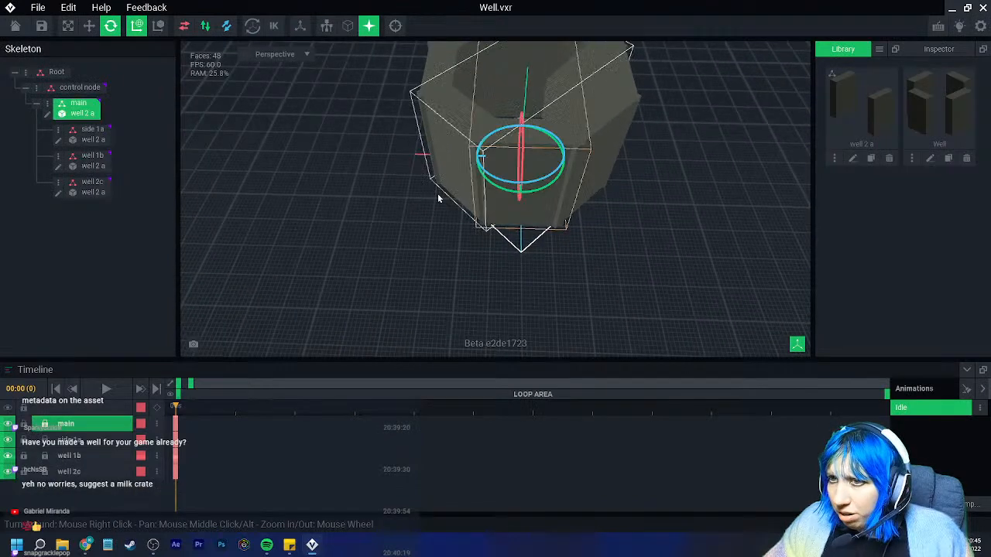
click(48, 114)
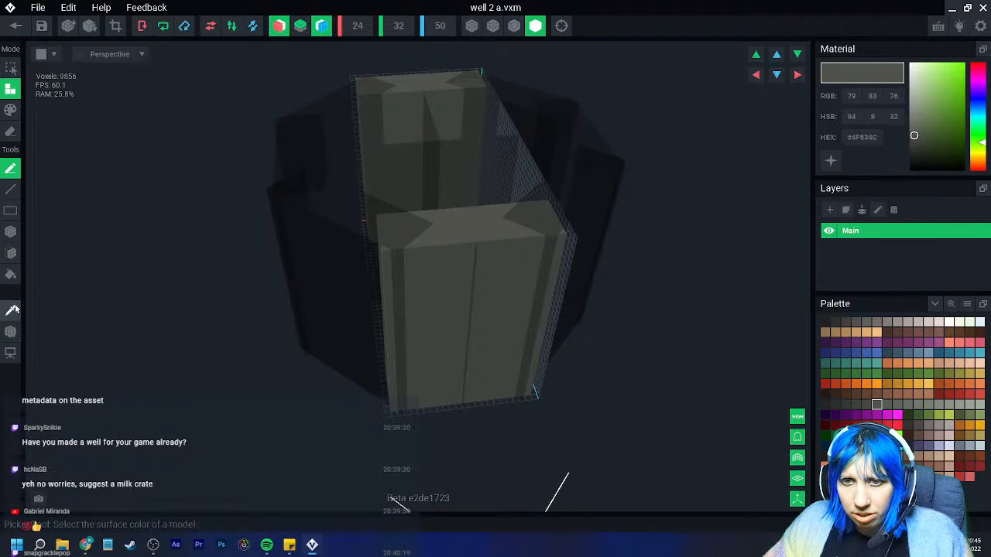
click(11, 253)
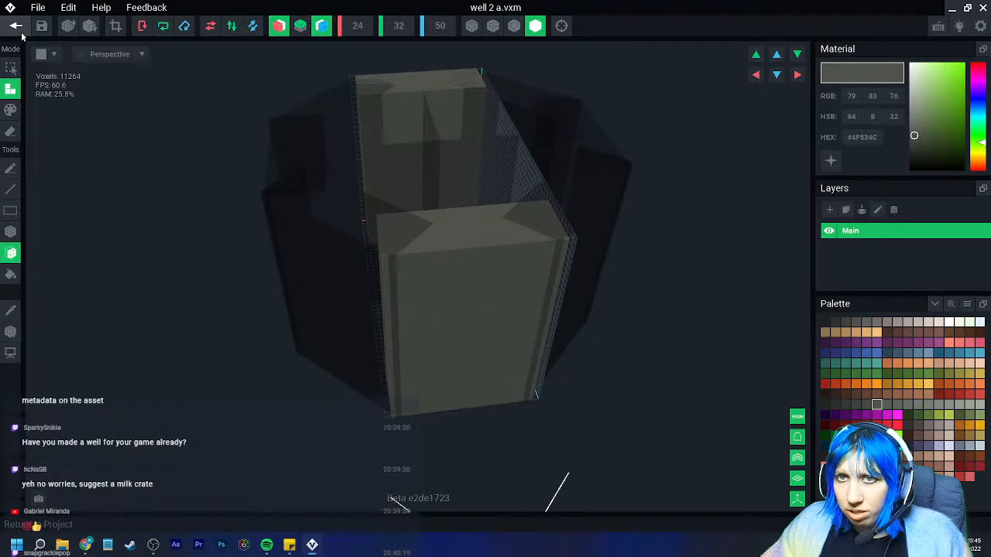
click(17, 27)
click(423, 199)
Inspect the rebuilt octagon's outer edges and top for overlaps between neighbouring walls
scroll(463, 216, up, 5)
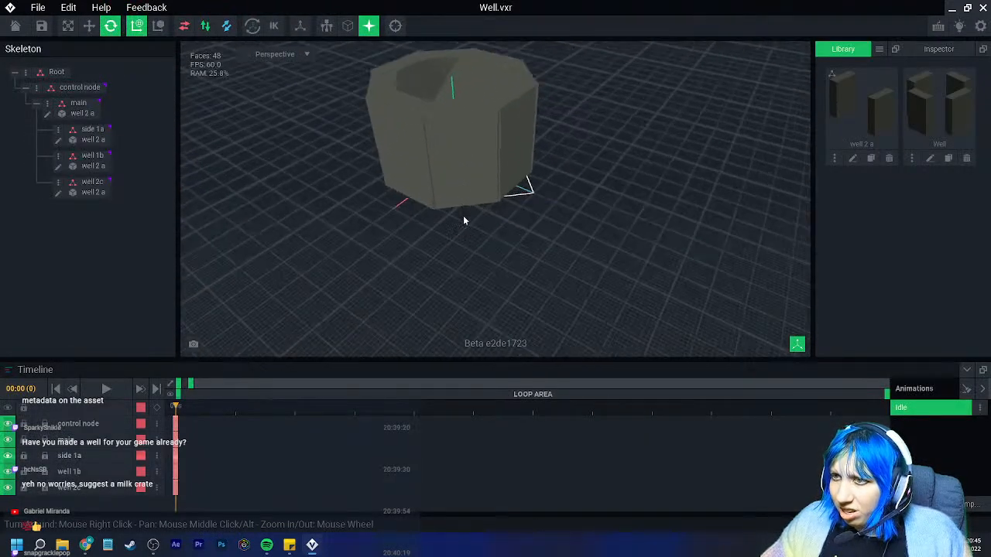
right_drag(465, 219, 679, 287)
click(679, 288)
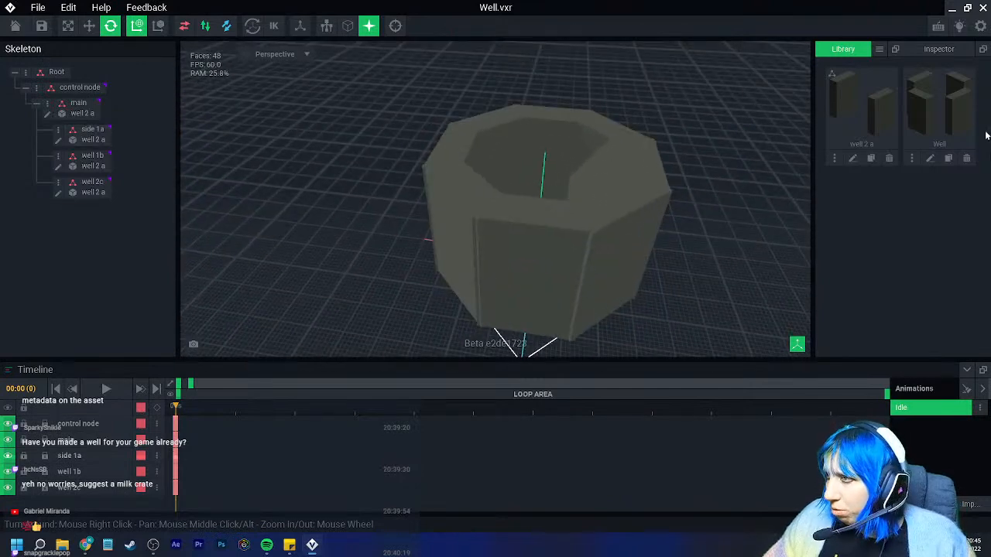
drag(960, 120, 559, 126)
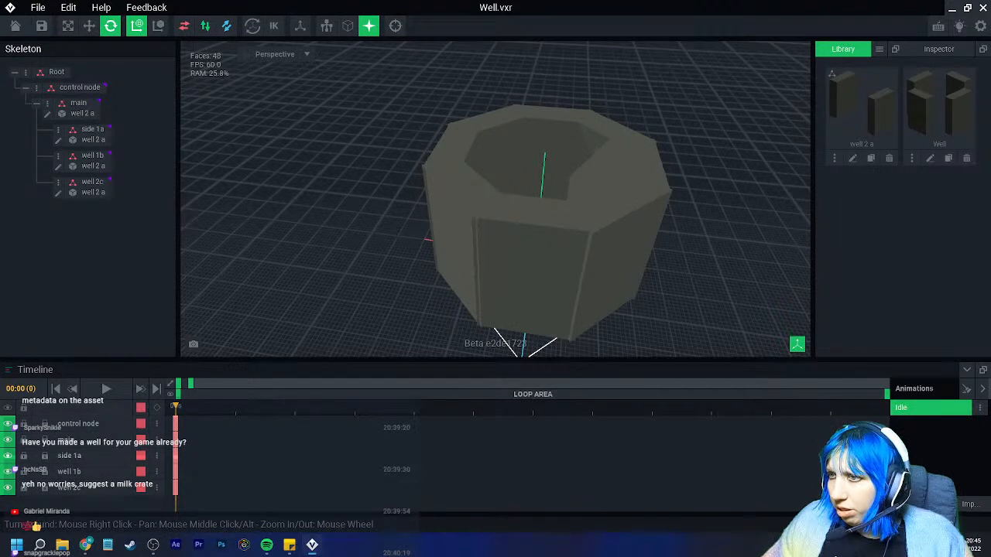
right_drag(413, 232, 449, 268)
click(600, 246)
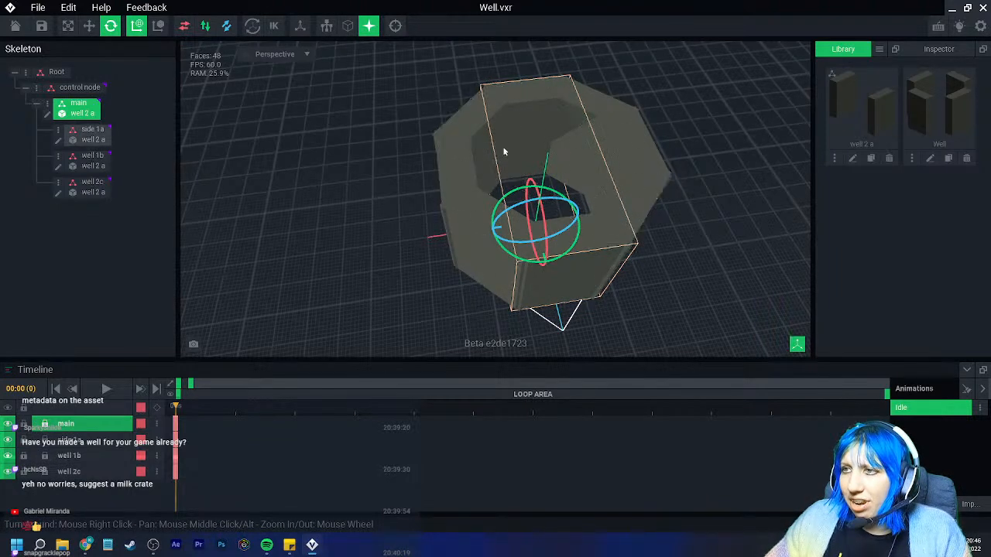
click(692, 97)
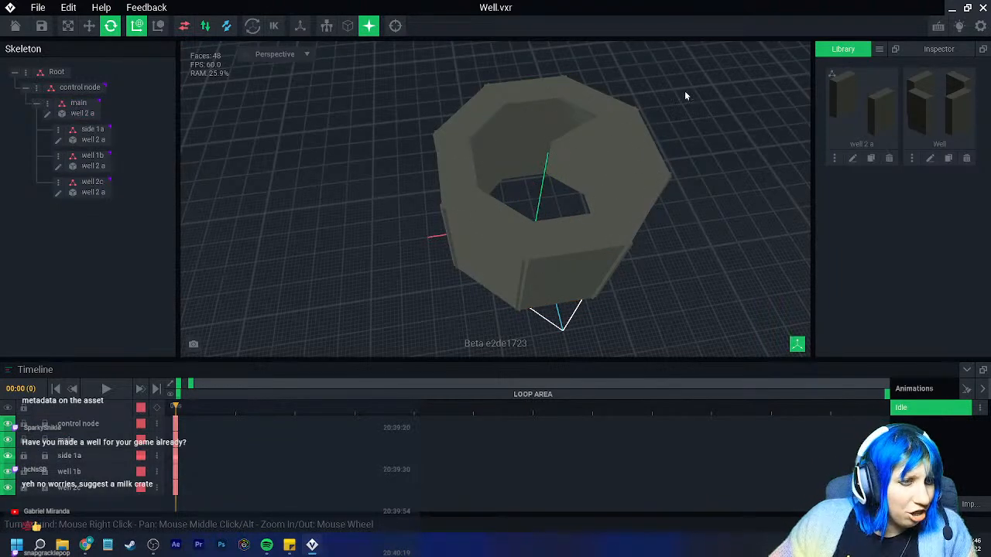
right_drag(524, 219, 565, 261)
right_drag(566, 261, 458, 256)
Open the main node's well 2 a model, erase one voxel layer from both X end faces of its walls, and save it
click(348, 252)
click(47, 116)
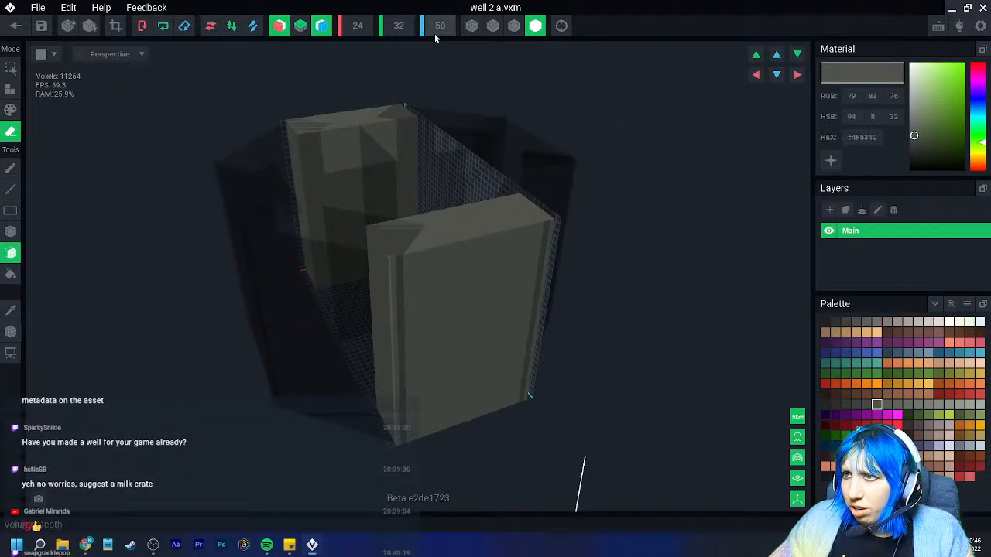
right_drag(463, 210, 484, 216)
right_drag(479, 337, 261, 227)
click(13, 26)
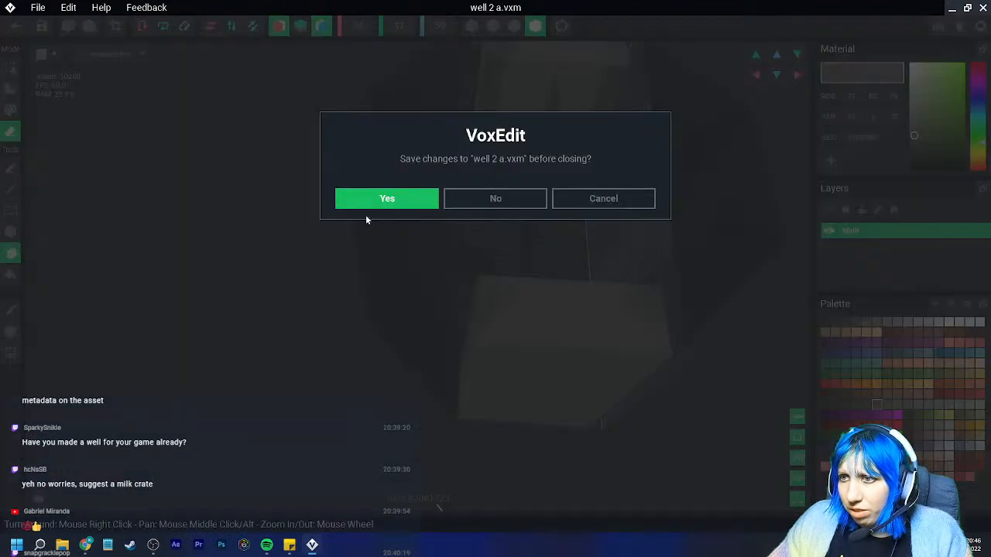
click(391, 198)
Check the octagon's corners up close from the side and from above for gaps between the walls
scroll(452, 225, up, 10)
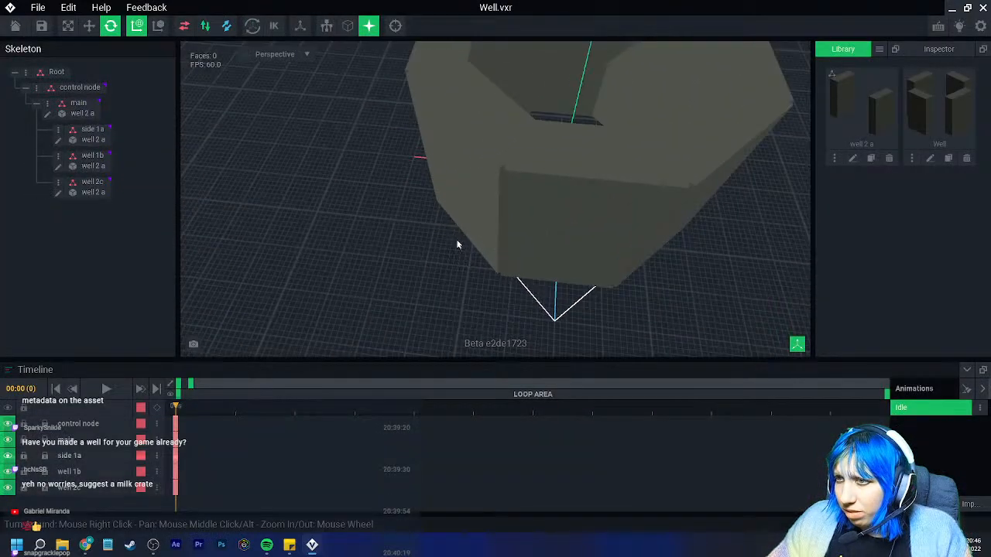
right_drag(452, 239, 521, 260)
scroll(596, 263, up, 4)
scroll(526, 254, down, 7)
scroll(522, 262, up, 4)
middle_drag(517, 298, 511, 263)
scroll(503, 269, down, 1)
right_drag(503, 269, 505, 318)
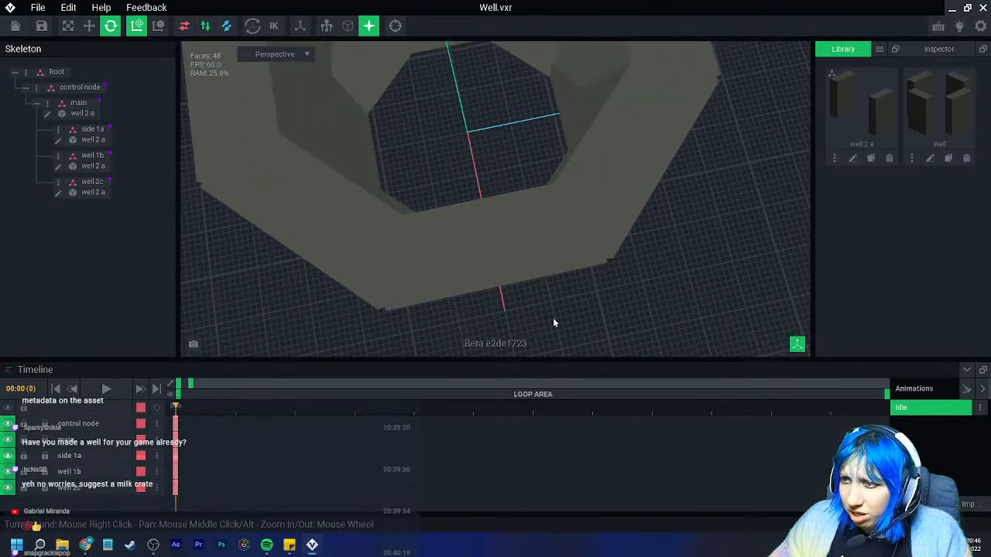
Open the well 2c node's well 2 a model and add one voxel layer onto both X end faces of its walls
click(503, 272)
click(60, 194)
right_drag(387, 269, 162, 257)
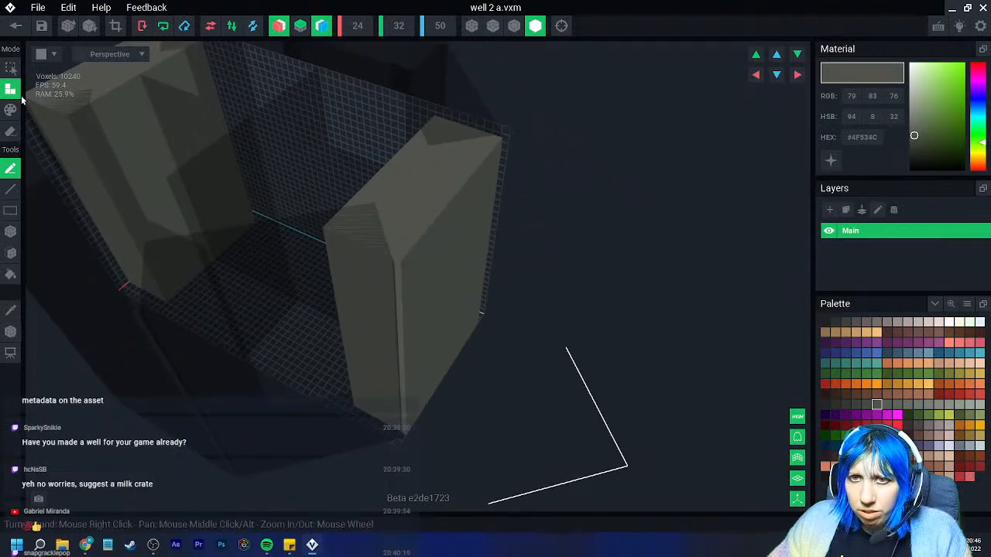
click(10, 309)
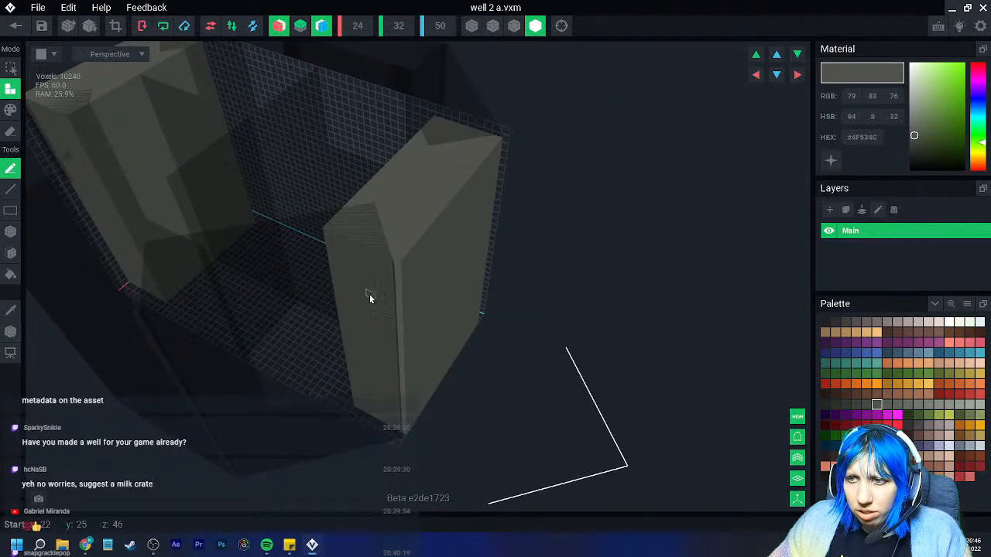
click(16, 256)
click(359, 265)
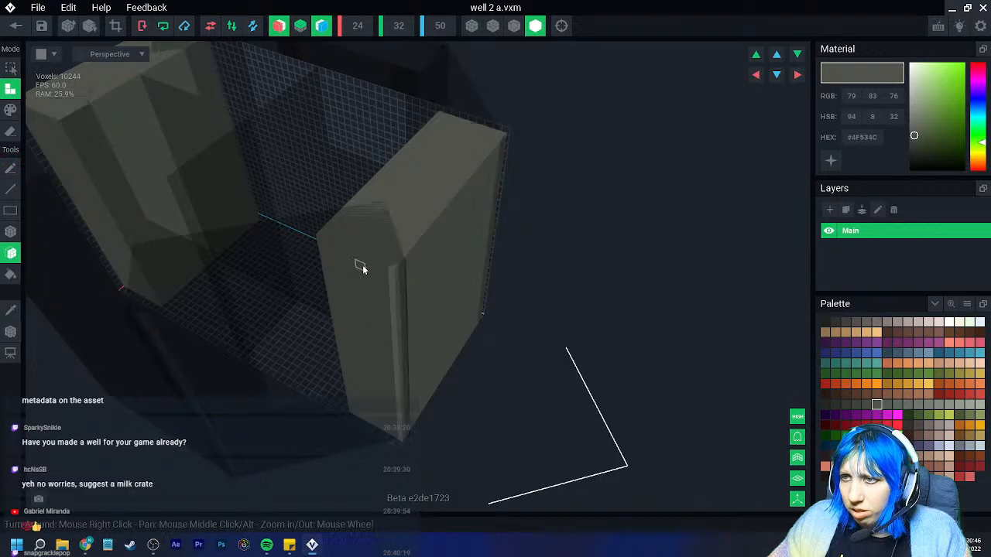
Limit mirroring to the Z axis, erase one voxel layer from a single X end face of each wall, and save the model
click(321, 27)
click(282, 28)
mouse_move(301, 48)
right_down()
mouse_move(326, 100)
mouse_move(313, 54)
right_up()
click(322, 27)
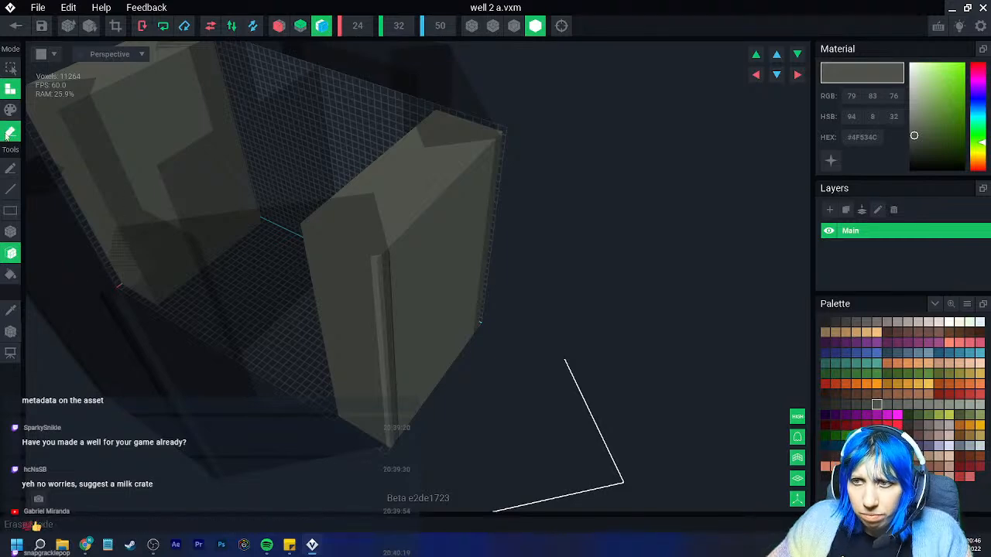
click(336, 318)
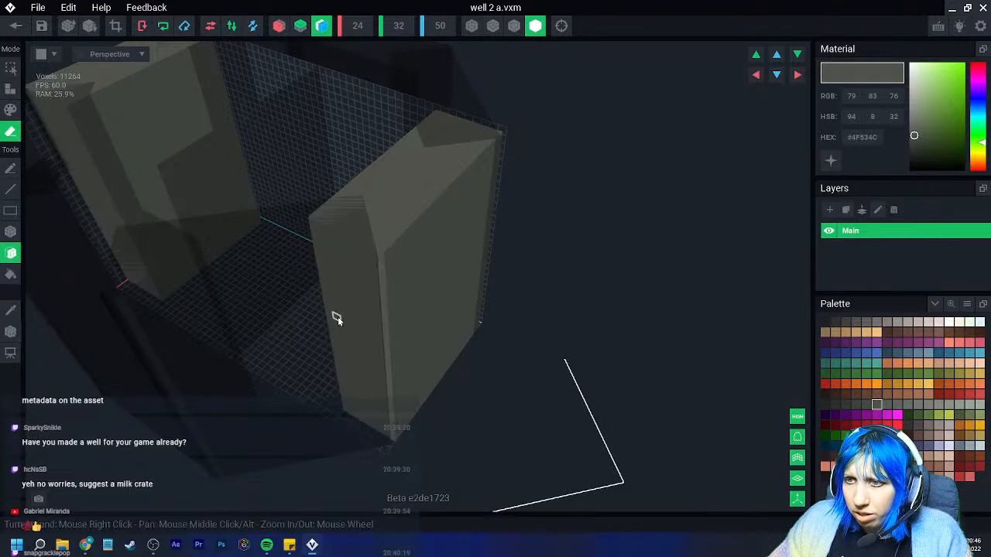
click(19, 28)
click(401, 208)
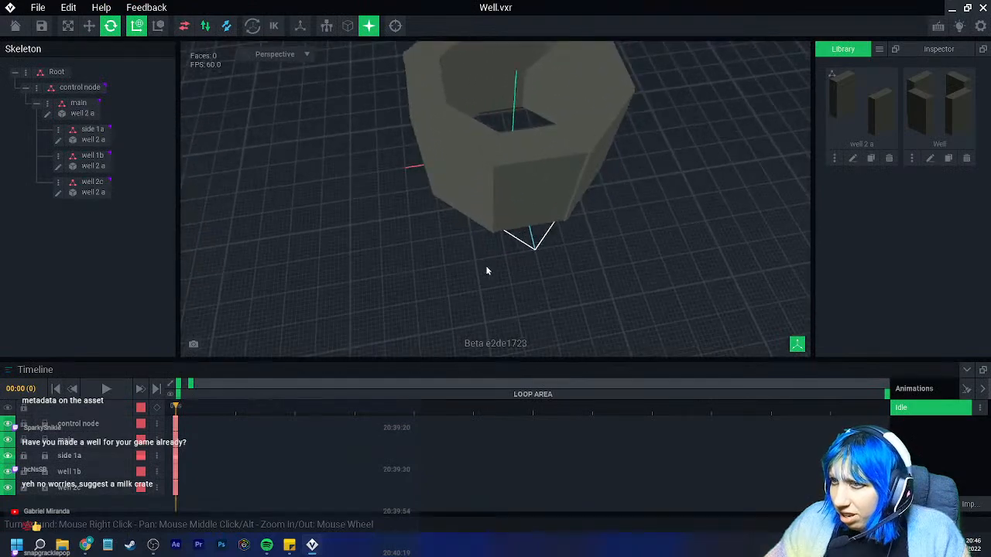
Move the well 2c node about 0.3 along the X axis to align its walls with the neighbouring ones
right_drag(486, 267, 472, 274)
right_drag(596, 311, 539, 254)
click(540, 255)
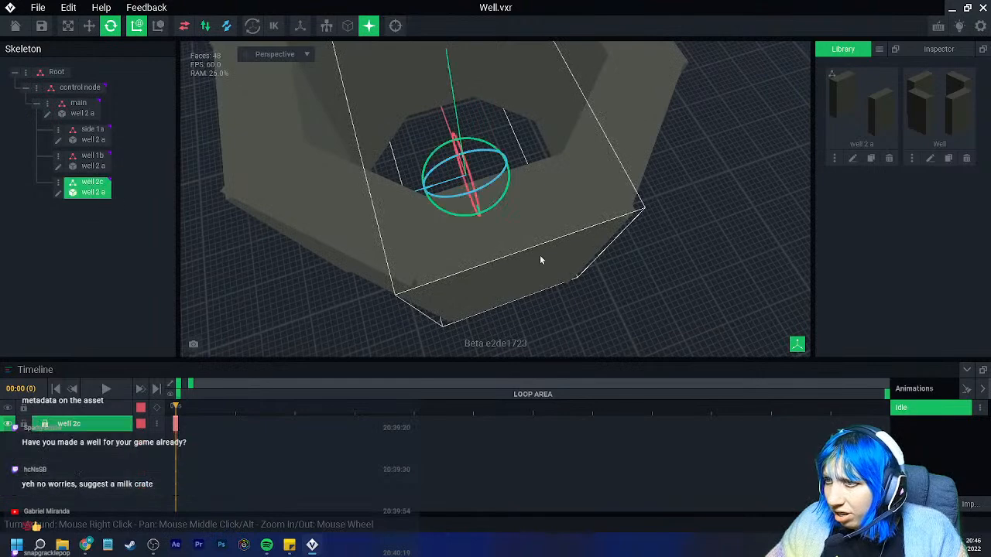
click(90, 27)
drag(416, 191, 416, 192)
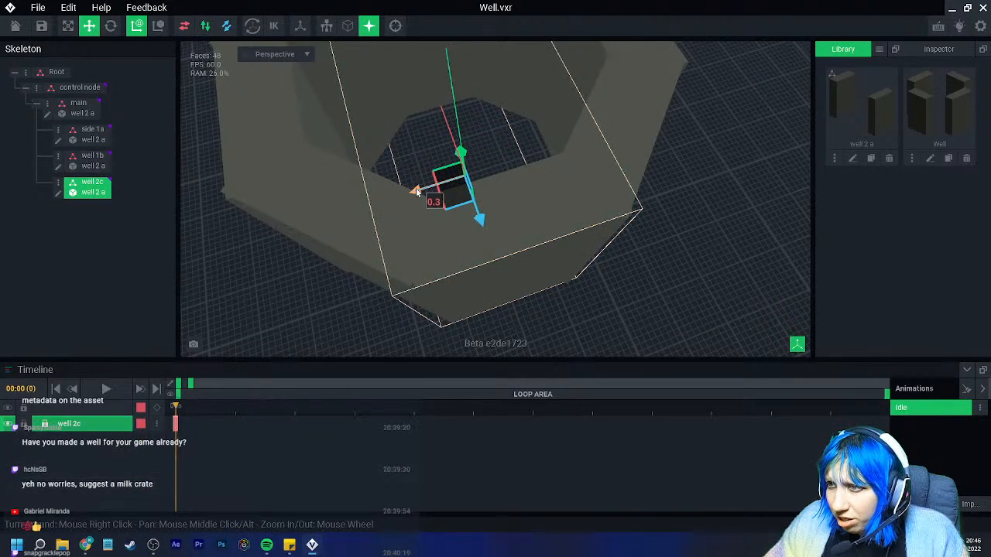
Move the main node about 0.4 along the X axis to align its walls with the neighbouring ones
right_drag(530, 257, 580, 250)
click(544, 240)
drag(581, 126, 585, 129)
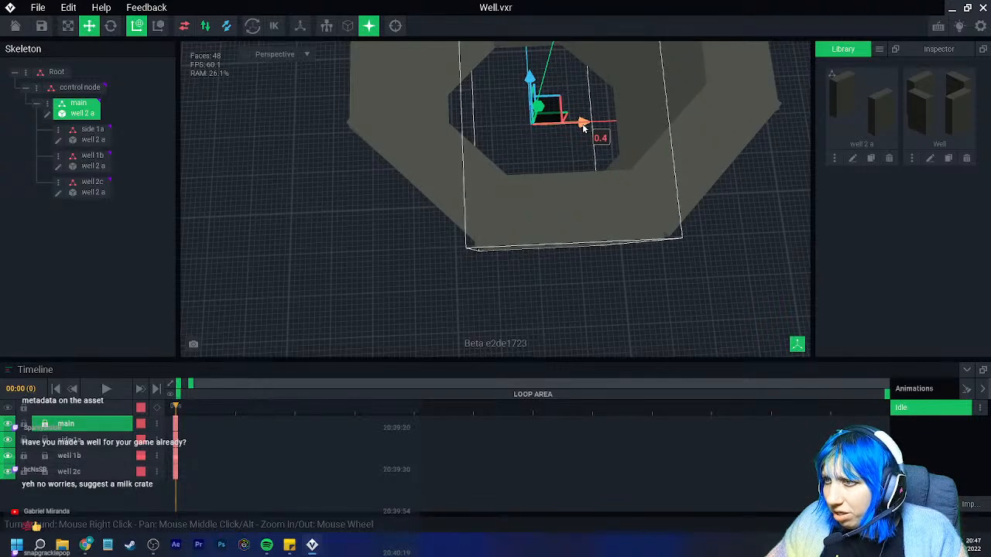
drag(585, 129, 585, 129)
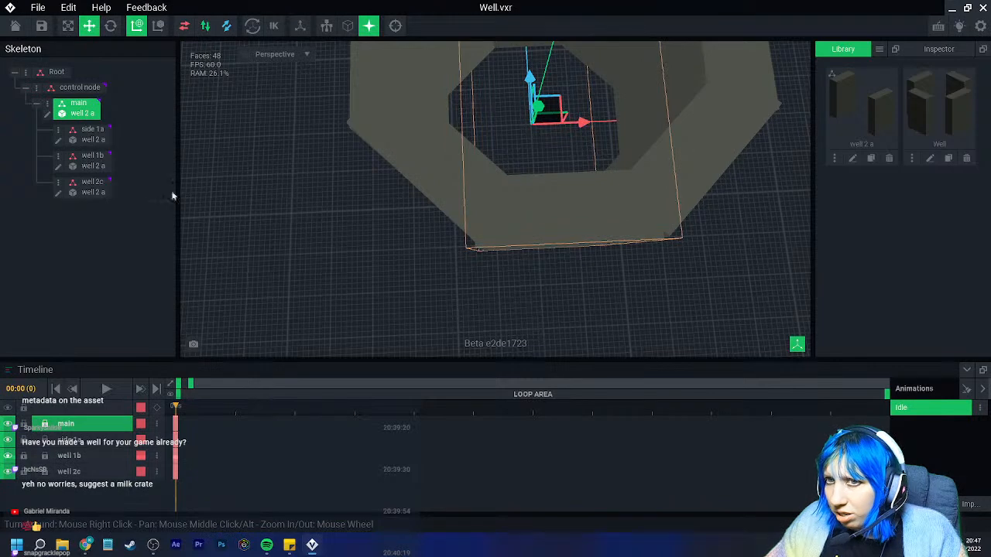
click(47, 104)
click(54, 308)
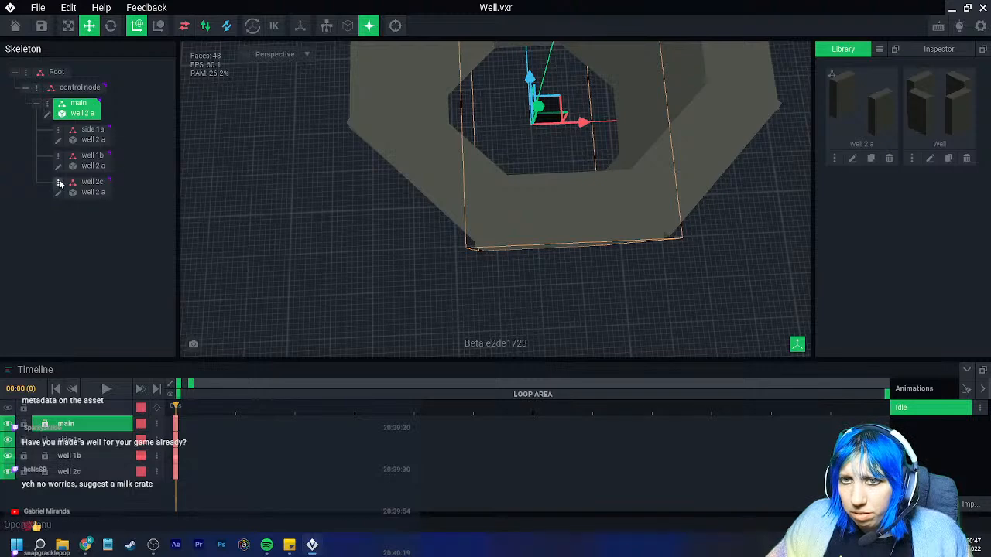
click(48, 104)
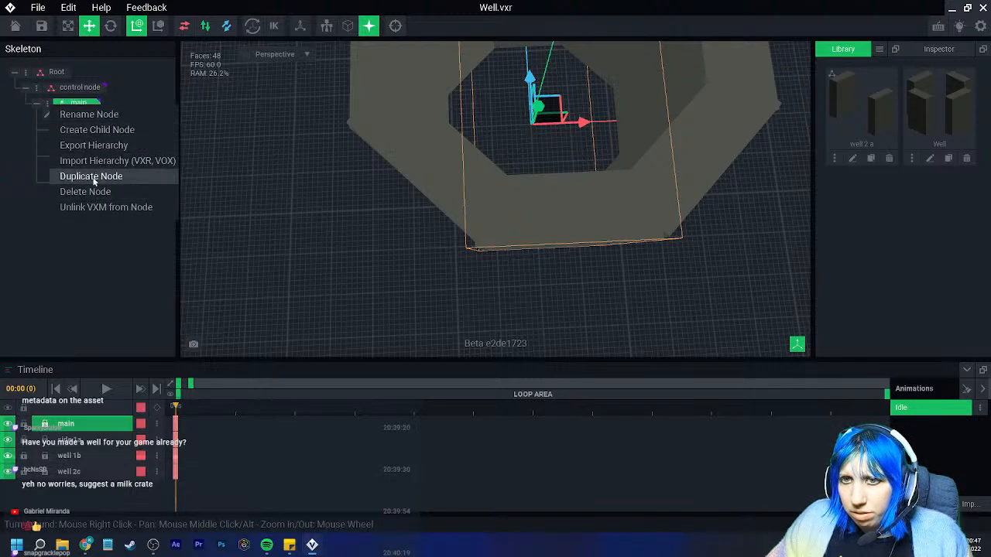
click(80, 283)
Move the well 1b node about 0.3 along the X axis, with a further nudge of about 0.1
right_drag(489, 206, 513, 231)
click(599, 208)
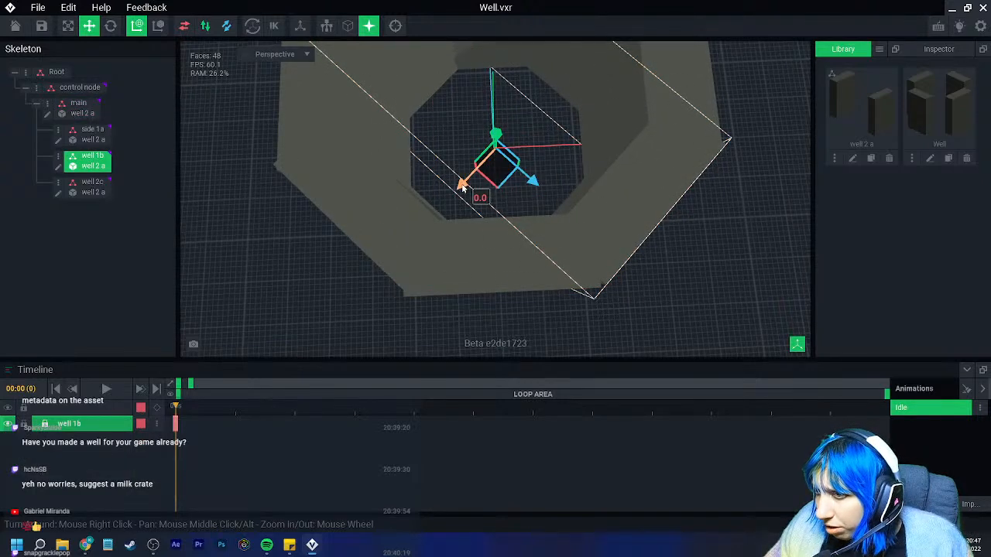
drag(461, 186, 460, 187)
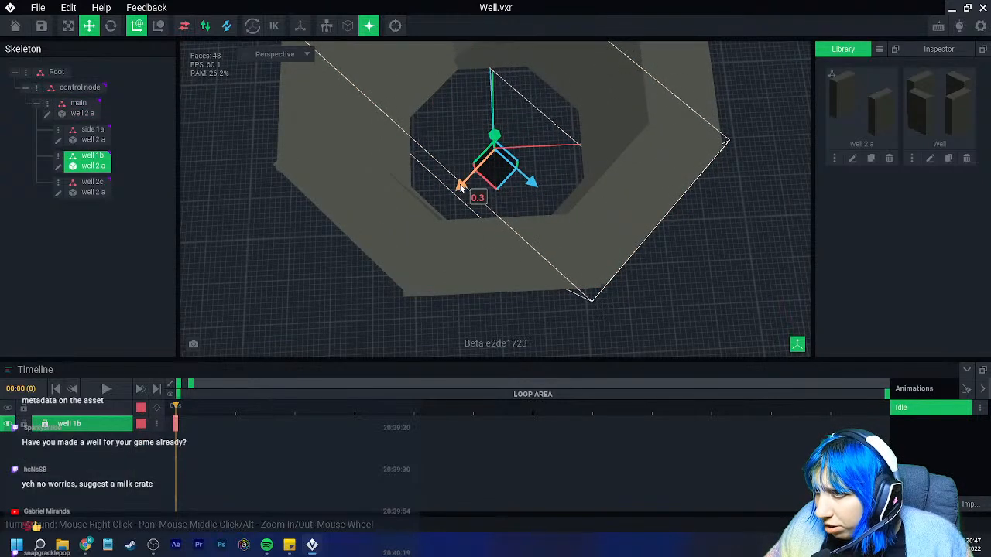
click(507, 297)
mouse_move(458, 232)
right_down()
mouse_move(473, 215)
mouse_move(475, 225)
right_up()
click(475, 232)
right_drag(308, 192, 613, 178)
click(612, 177)
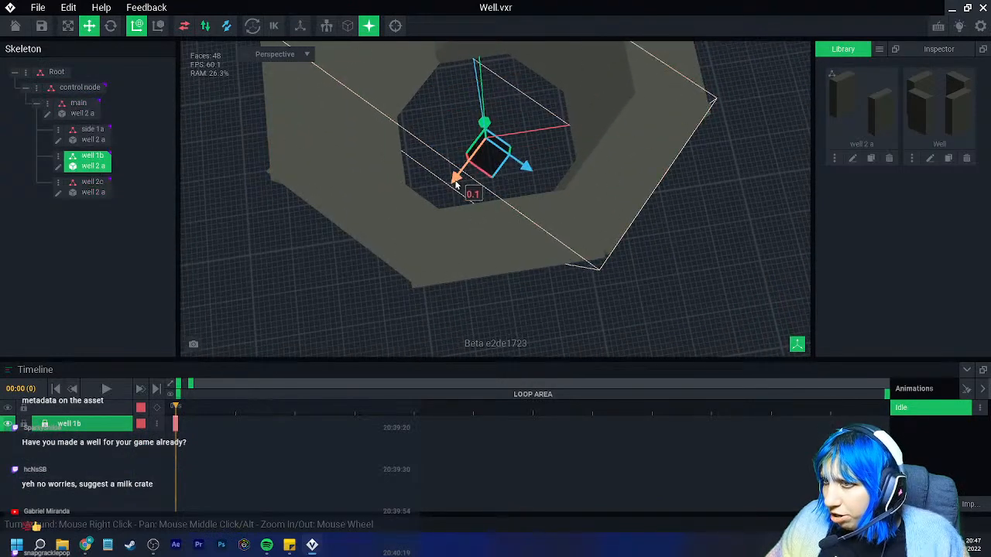
Inspect the octagon's corners around the side 1a walls from several angles for gaps or overlaps
right_drag(460, 188, 534, 234)
click(546, 312)
mouse_move(548, 313)
right_down()
mouse_move(566, 322)
mouse_move(557, 307)
mouse_move(580, 300)
mouse_move(558, 307)
mouse_move(567, 309)
right_up()
click(555, 237)
click(493, 289)
right_drag(457, 287, 520, 274)
right_drag(422, 289, 411, 286)
click(412, 286)
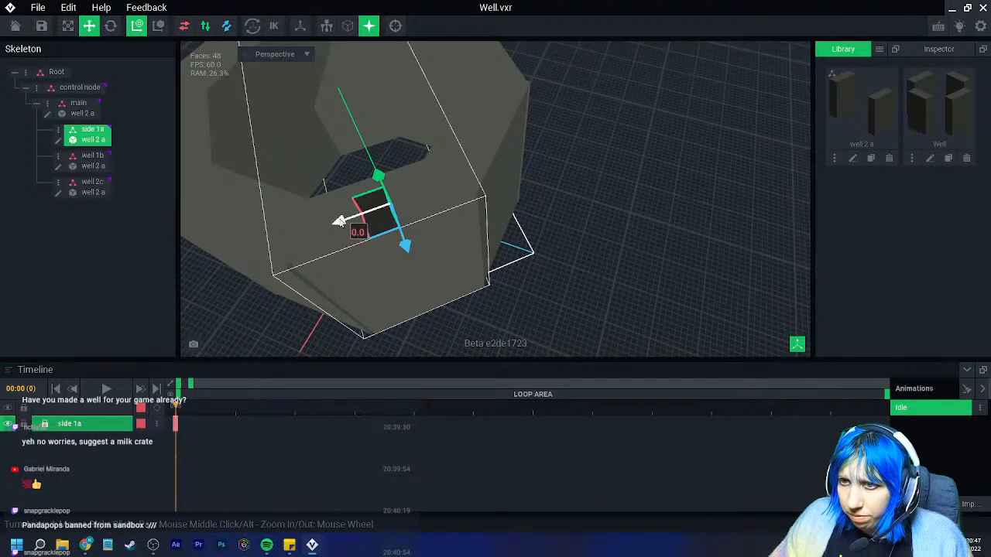
click(488, 275)
right_drag(489, 275, 456, 291)
right_drag(499, 115, 539, 245)
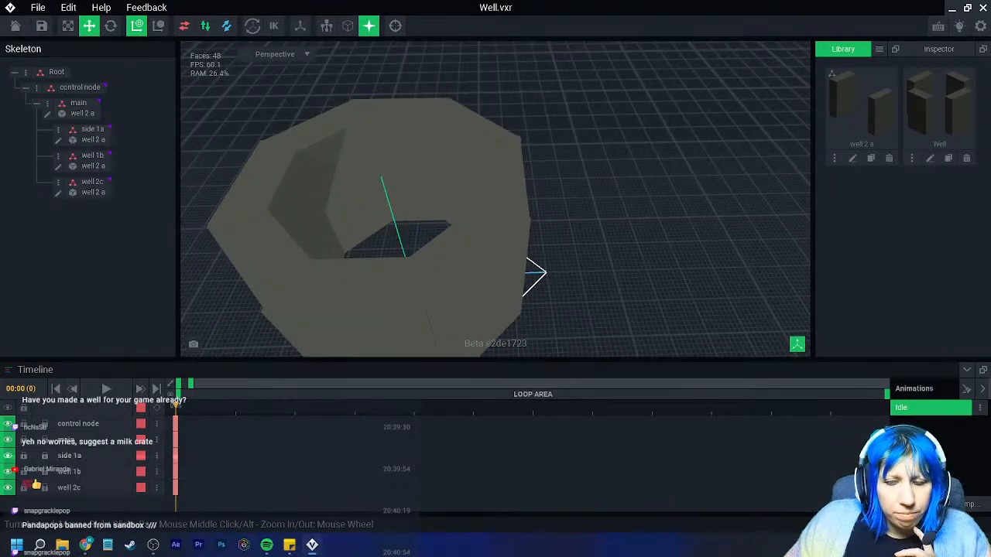
Open the side 1a node's model, box-paint a rectangular stone block in #464A44 on the wall's outer face, and save
mouse_move(423, 263)
right_down()
mouse_move(263, 278)
mouse_move(453, 280)
mouse_move(442, 250)
mouse_move(432, 266)
right_up()
click(432, 266)
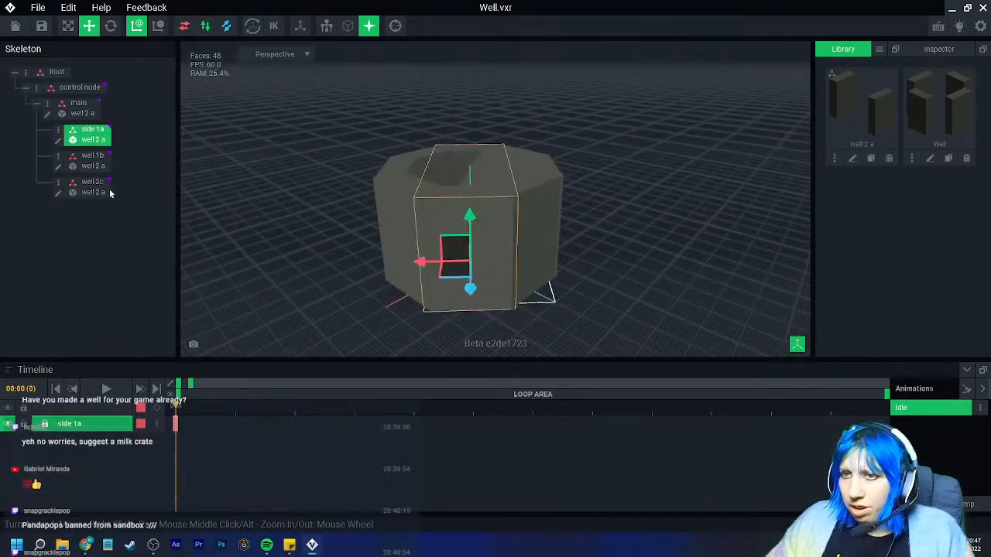
click(59, 142)
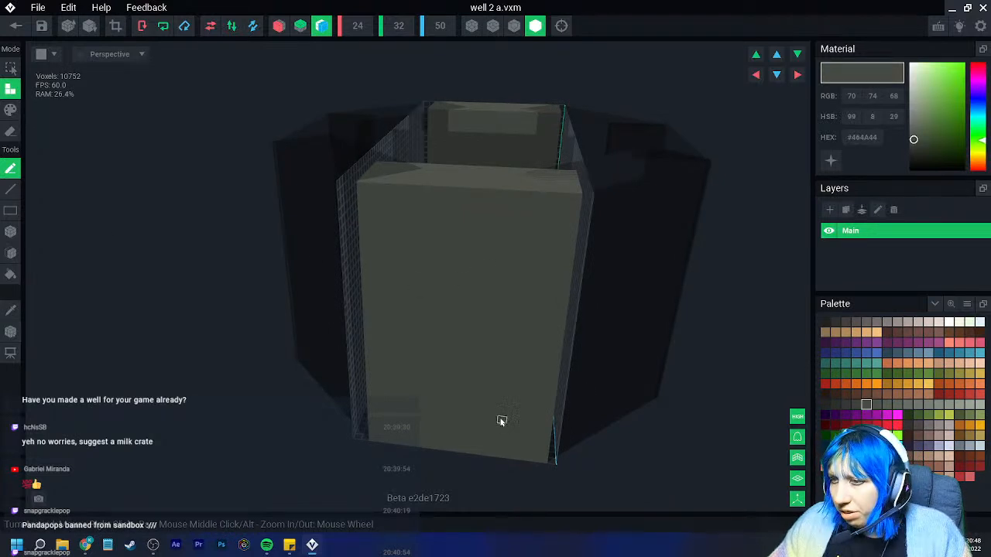
click(11, 232)
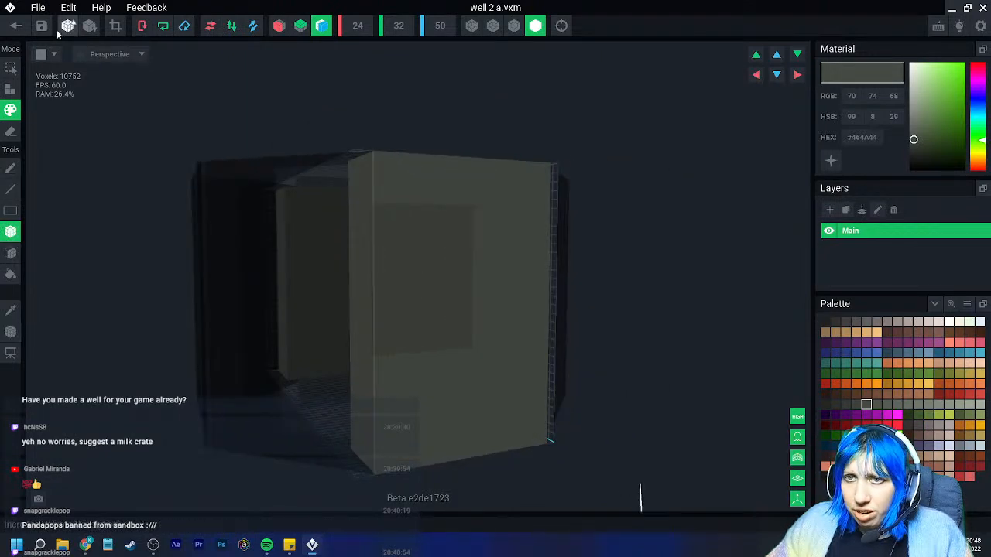
click(16, 26)
click(387, 199)
Reopen the well 2 a model and shrink the stone block by box-painting its right and bottom edges in wall colour #4F534C
scroll(472, 247, up, 6)
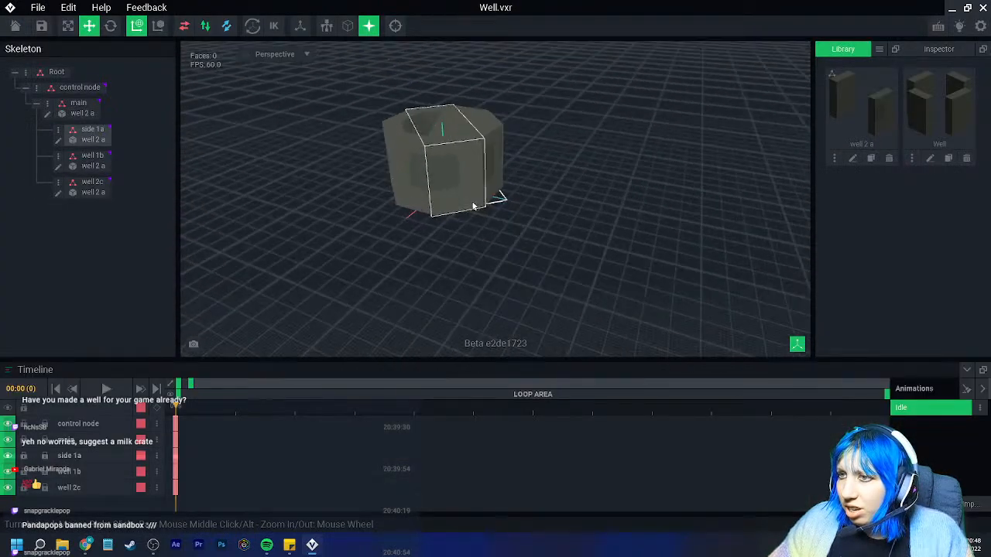
right_drag(408, 245, 412, 244)
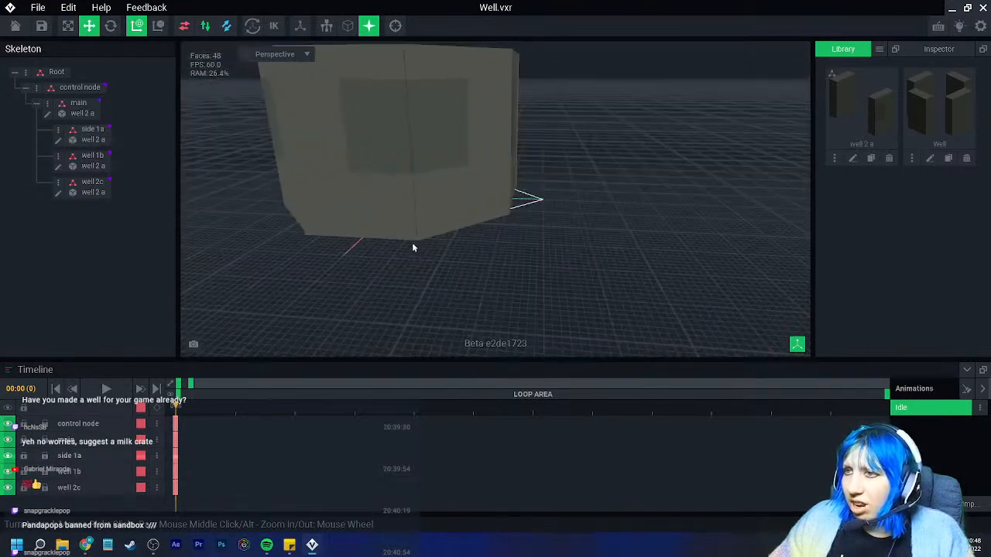
middle_drag(412, 243, 409, 267)
right_drag(409, 267, 446, 207)
double_click(446, 207)
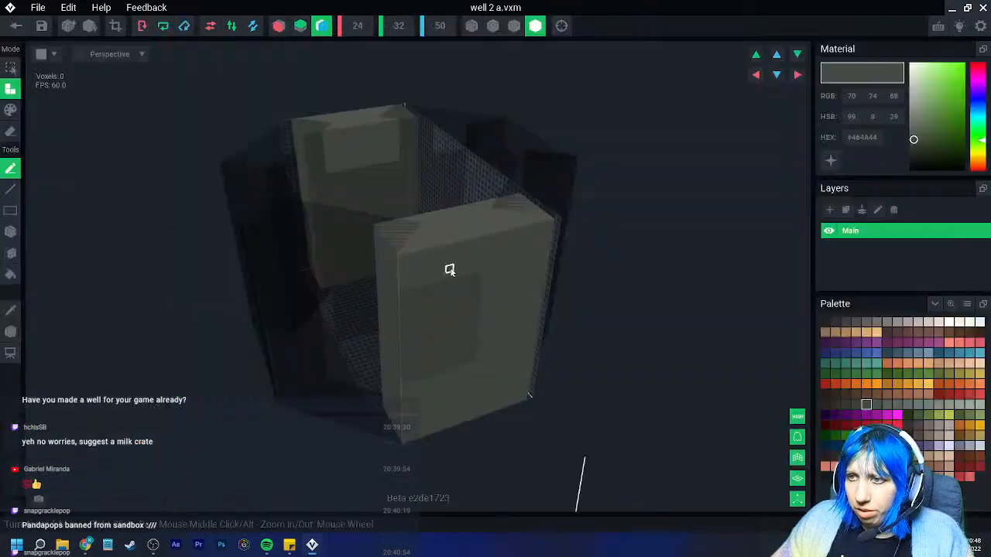
right_drag(412, 280, 401, 269)
scroll(399, 269, up, 2)
click(10, 310)
click(329, 407)
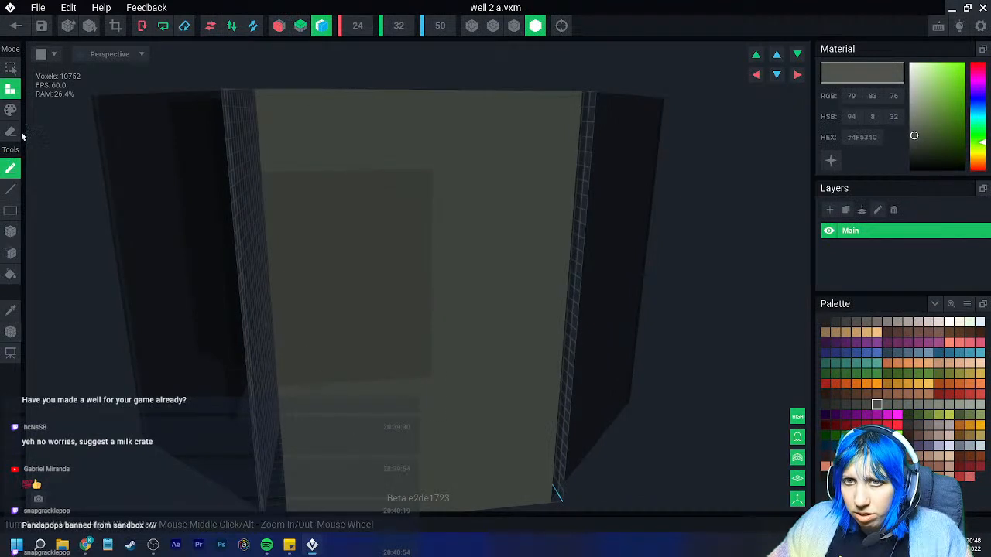
click(10, 110)
click(11, 231)
drag(280, 354, 398, 385)
drag(353, 360, 400, 367)
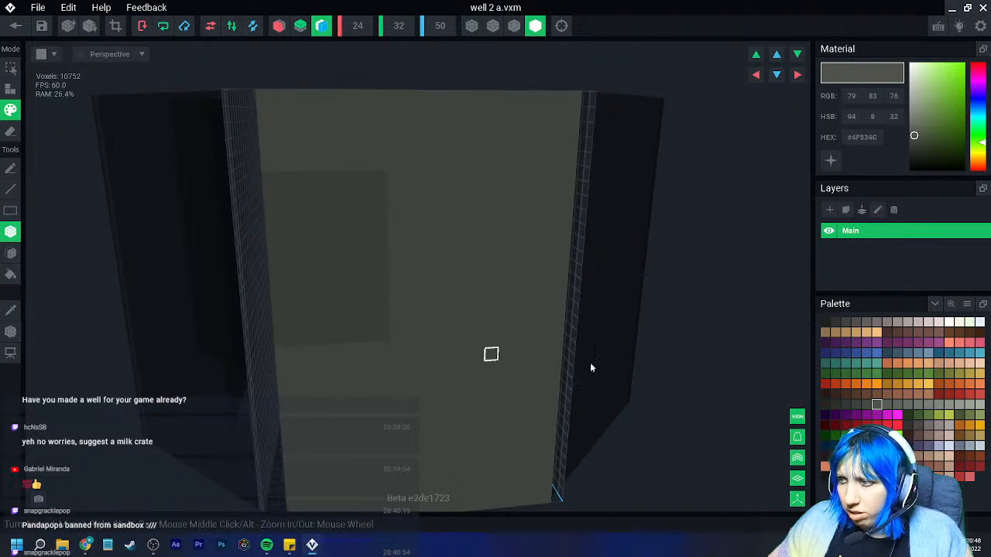
Paint #3E413C shadow lines along the stone block's right and bottom edges, wrapping the bottom line onto the wall's end face
click(866, 404)
click(856, 404)
mouse_move(391, 172)
mouse_down()
mouse_move(410, 336)
mouse_move(395, 348)
mouse_move(293, 354)
mouse_up()
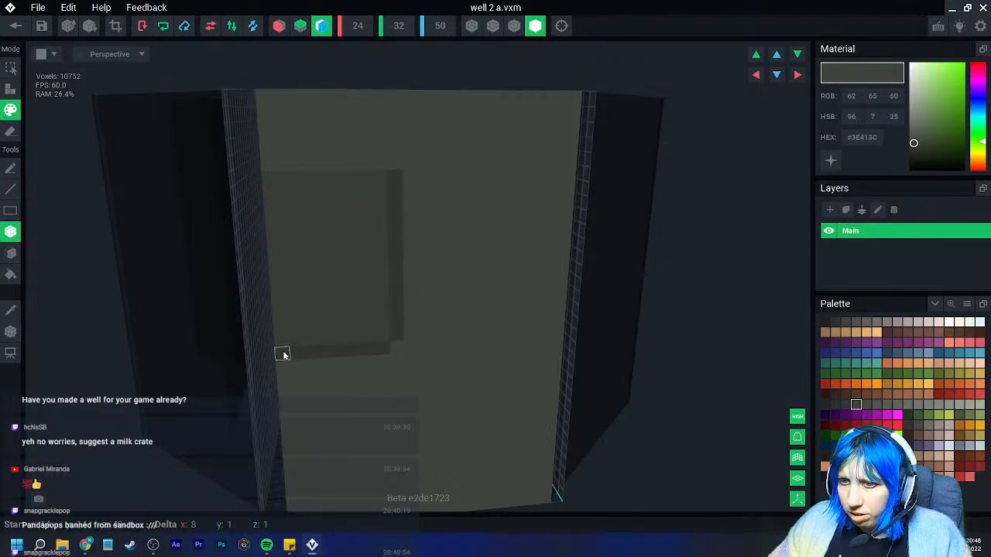
right_drag(310, 366, 354, 370)
click(265, 370)
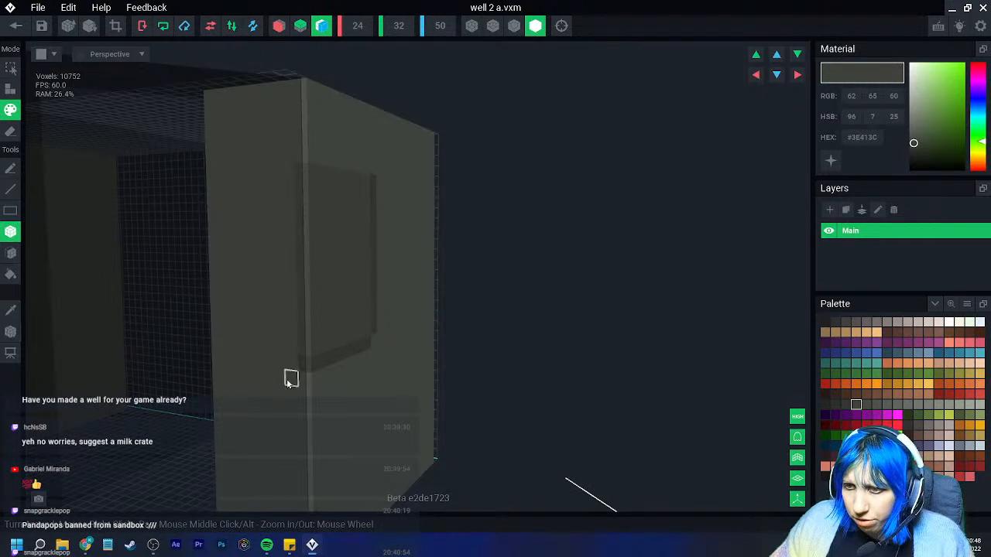
Paint a second stone block in #464A44 across the upper right part of the wall's outer face
click(284, 212)
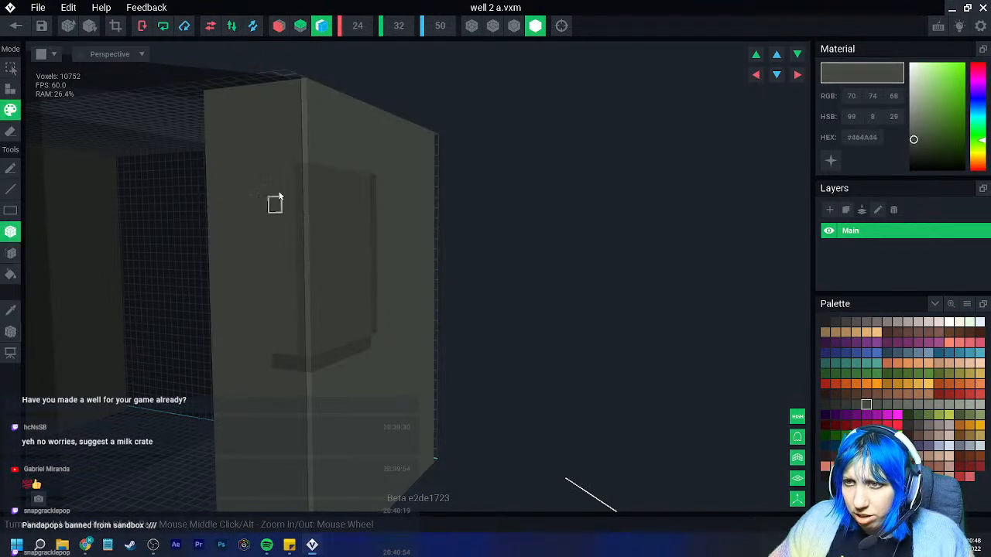
right_drag(224, 258, 369, 312)
middle_drag(382, 186, 351, 269)
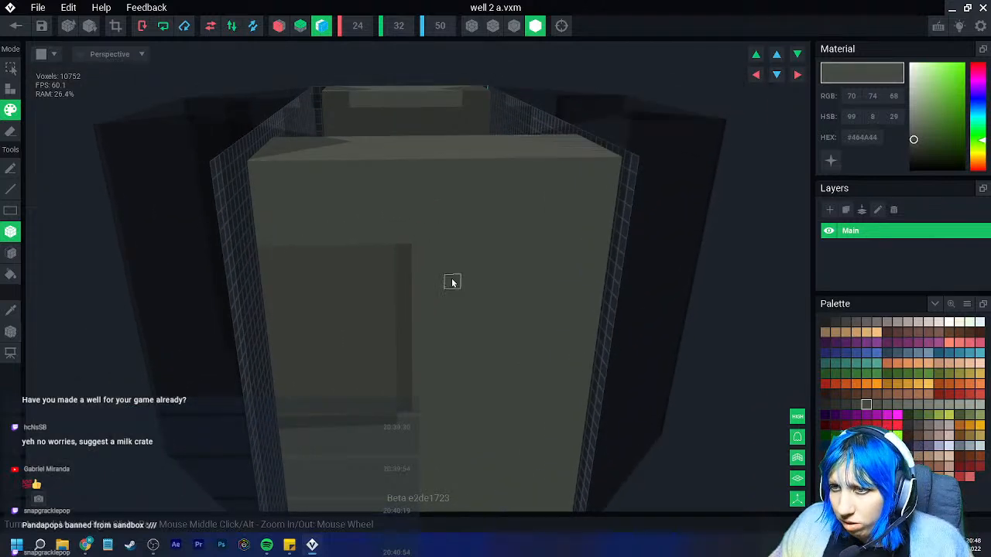
middle_drag(451, 311, 404, 140)
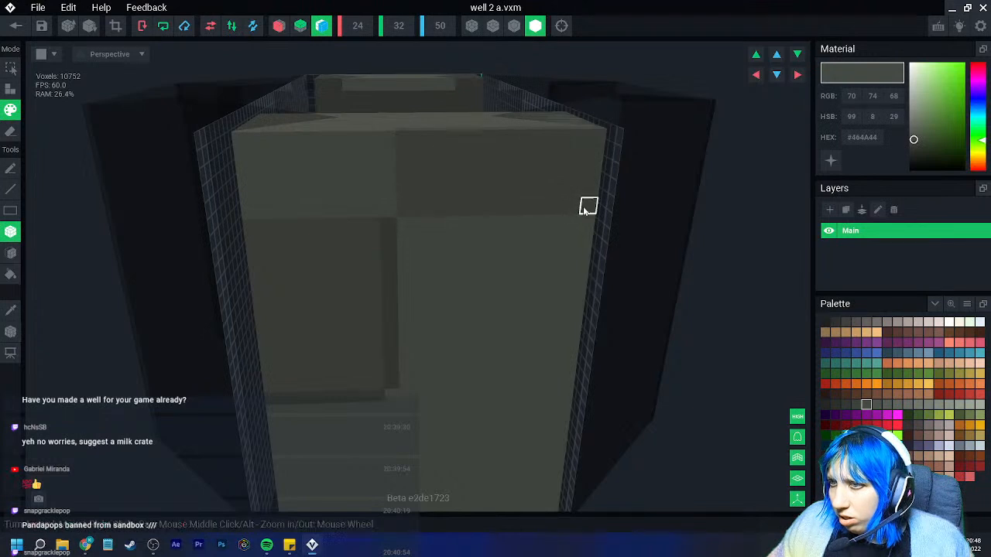
Paint #3E413C shadow lines beneath and left of the upper block, continue the vertical one over the wall top, and save the model
right_drag(588, 207, 483, 243)
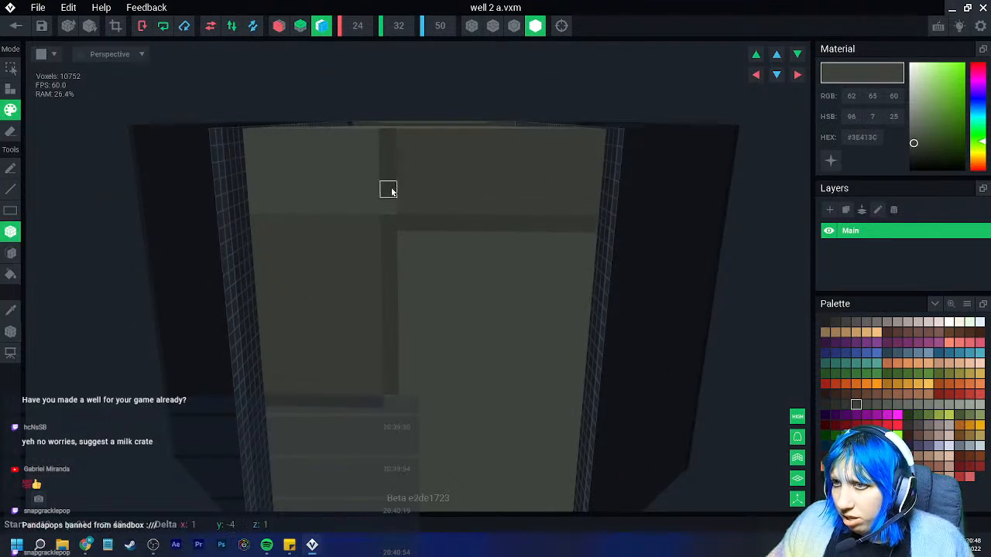
right_drag(389, 207, 396, 102)
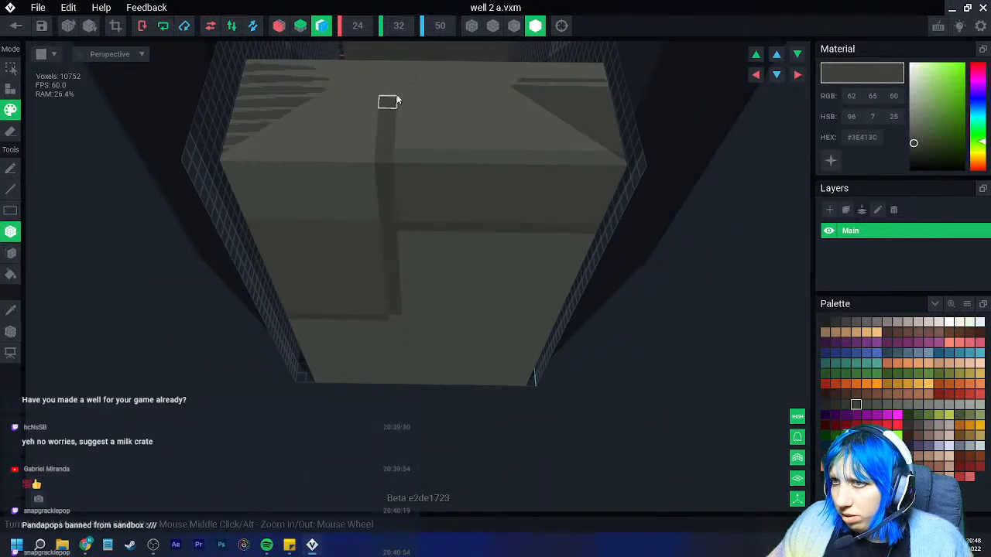
click(16, 26)
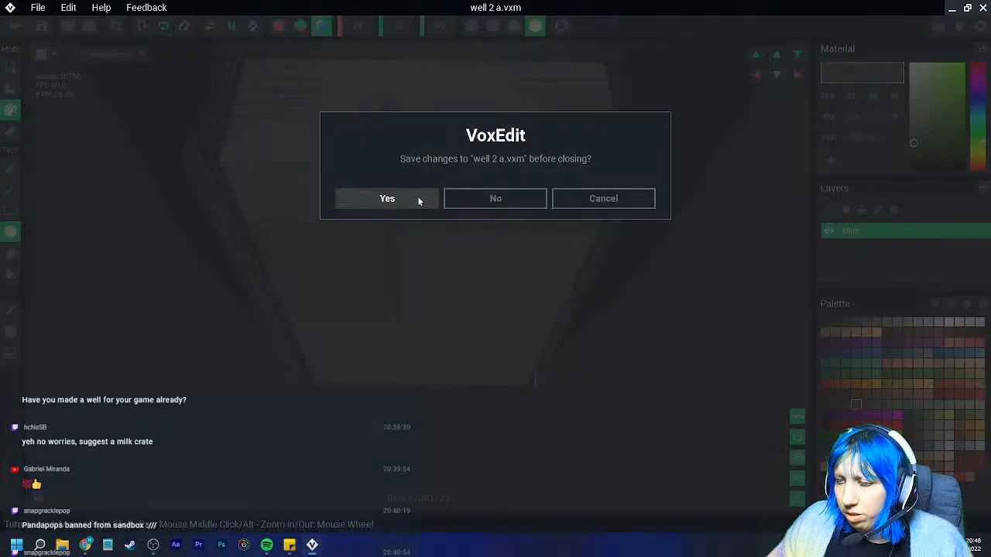
click(415, 197)
Reopen the side 1a node's model, paint a 3 by 11 voxel block in #464A44 at the wall's right edge, and save
right_drag(487, 267, 478, 255)
click(483, 176)
right_drag(480, 172, 481, 173)
scroll(480, 168, up, 2)
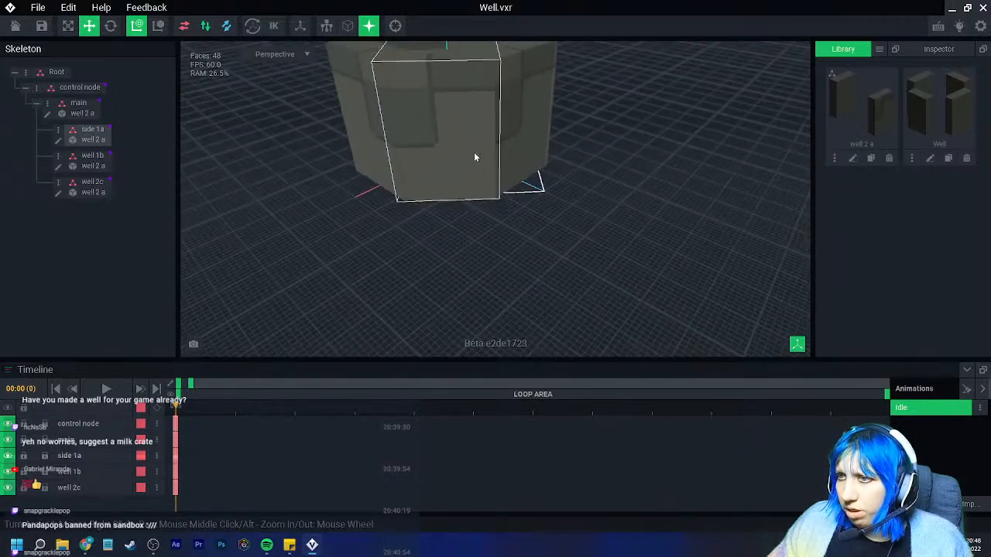
click(478, 160)
click(58, 143)
right_drag(422, 191, 422, 190)
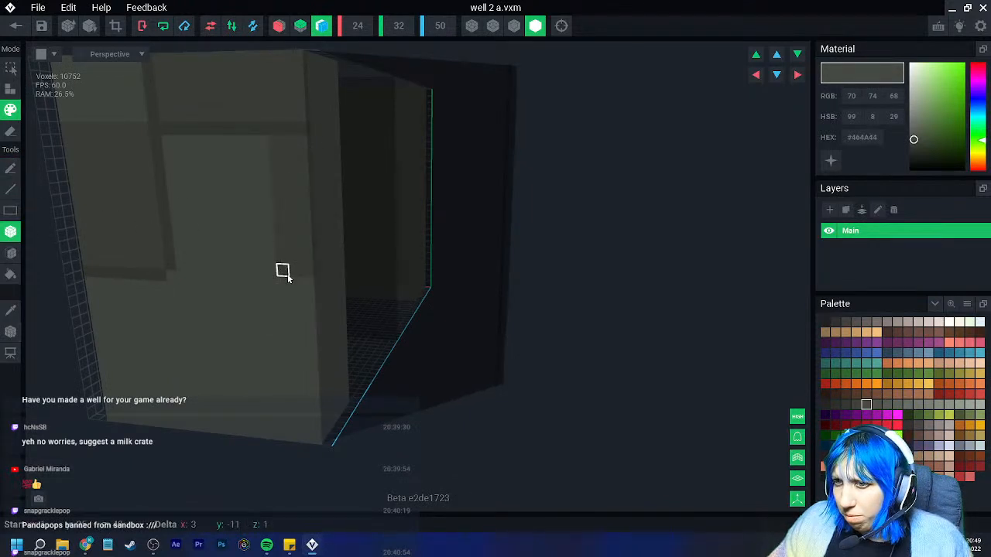
click(15, 29)
click(361, 194)
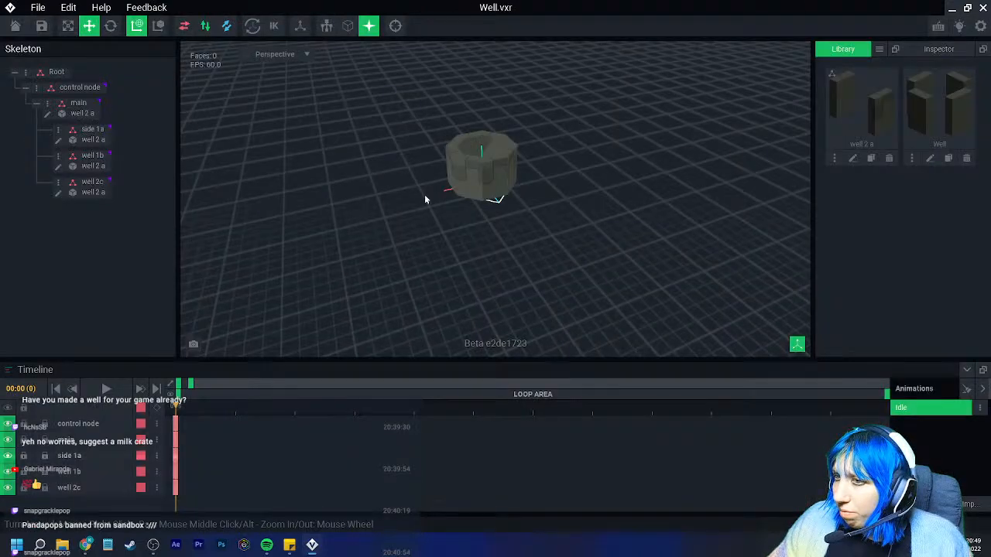
Examine how the painted stone pattern continues around the octagon's sides and rim
scroll(511, 234, up, 5)
right_drag(502, 231, 501, 231)
right_drag(593, 171, 593, 176)
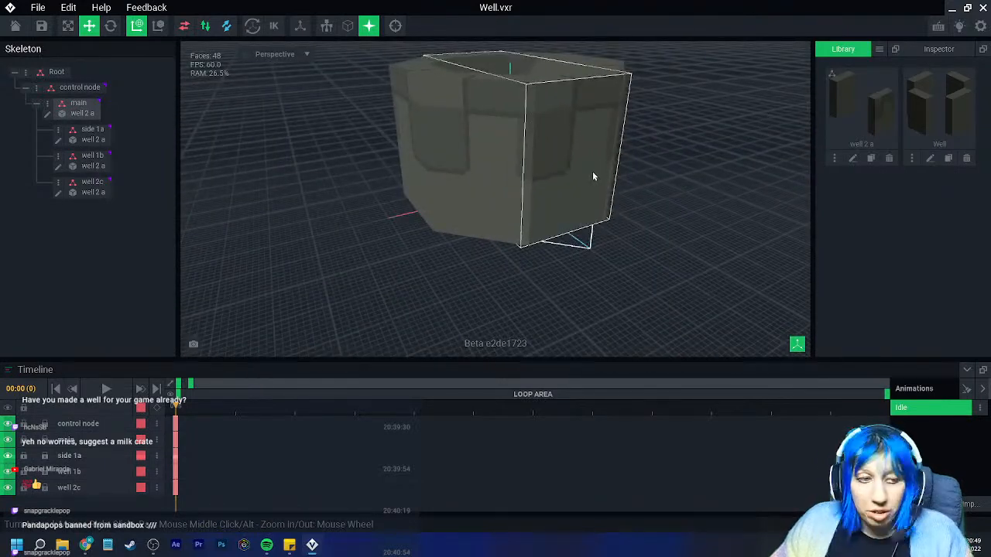
right_drag(533, 230, 529, 265)
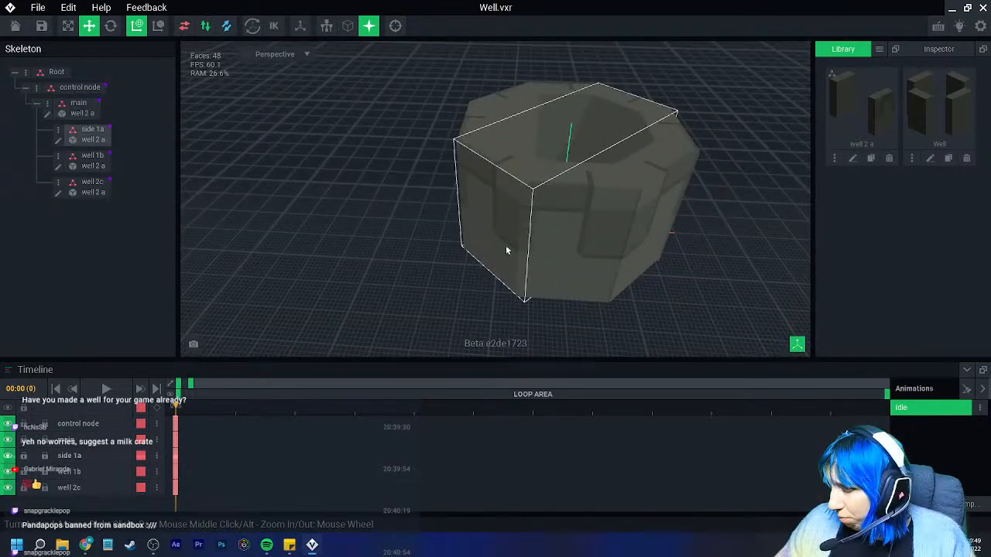
scroll(518, 248, up, 3)
scroll(542, 255, up, 3)
scroll(581, 300, down, 4)
right_drag(628, 297, 533, 294)
Open the well 1b node's model, sample #3E413C, and box-paint shadow lines along the left and bottom edges of the right-hand block
click(427, 200)
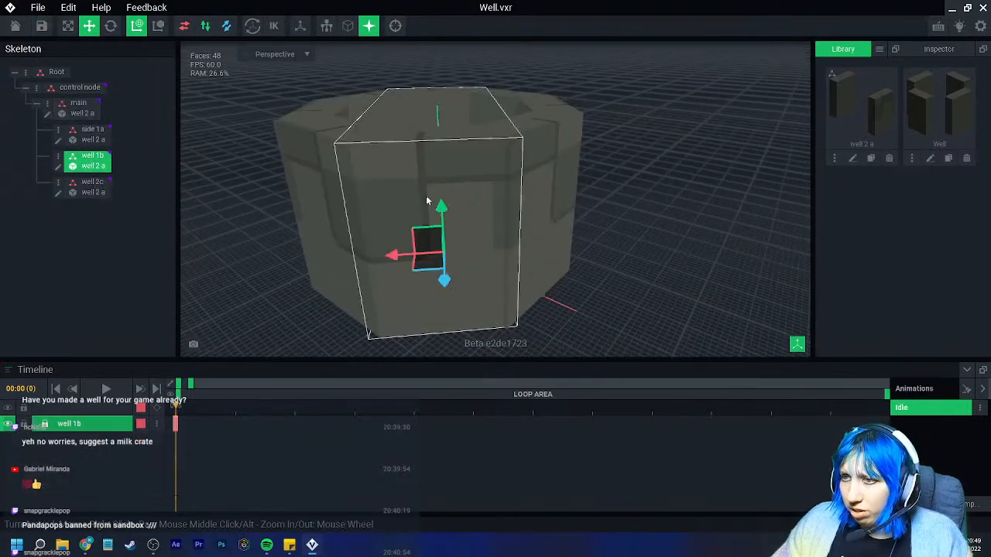
click(58, 165)
click(13, 314)
click(468, 241)
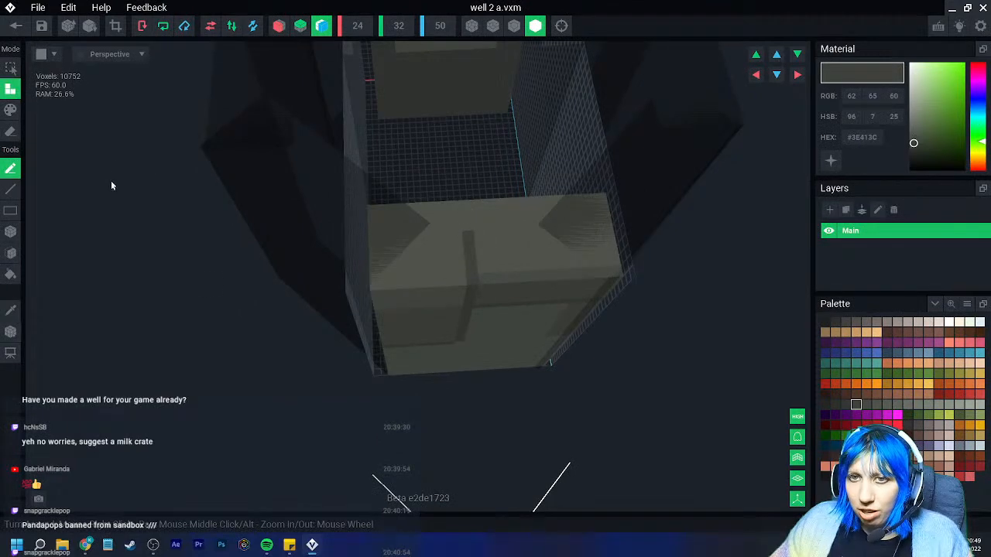
click(10, 110)
click(10, 233)
right_drag(462, 240, 538, 320)
mouse_move(539, 320)
mouse_down()
mouse_move(510, 319)
mouse_move(504, 227)
mouse_move(499, 313)
mouse_up()
Paint a small stepped chip in #353834 around the lower right corner of the wall's large left-hand stone block
click(846, 404)
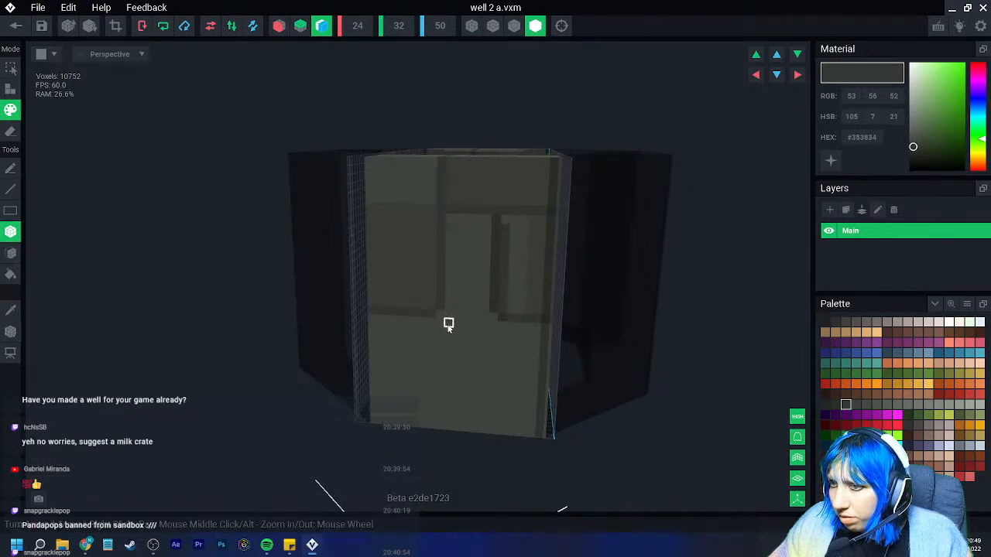
drag(402, 328, 438, 328)
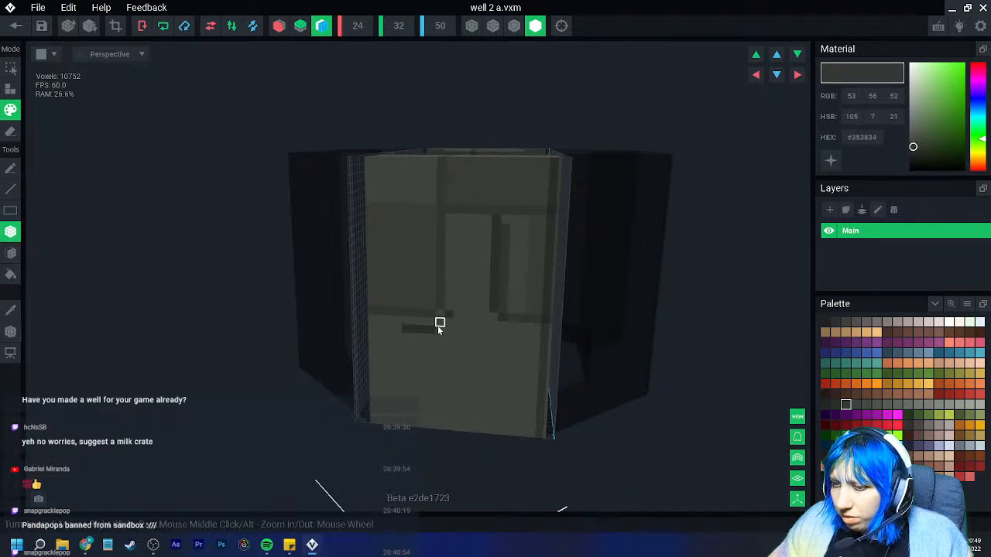
scroll(440, 324, up, 5)
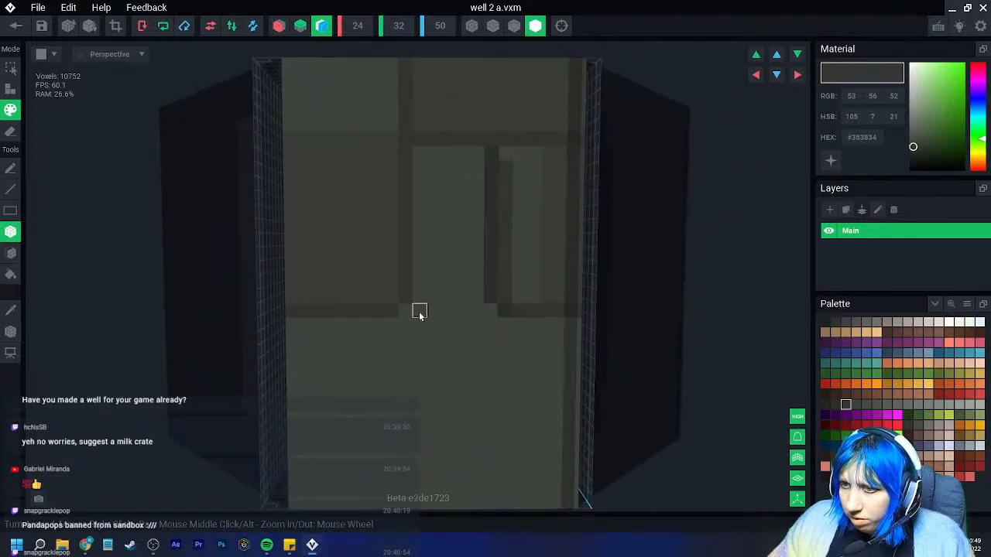
click(377, 325)
click(419, 298)
click(391, 326)
click(405, 326)
click(418, 312)
click(379, 339)
click(406, 338)
click(419, 326)
click(392, 339)
click(422, 338)
Box-paint the wall's right-hand stone block in #3E413C
click(855, 404)
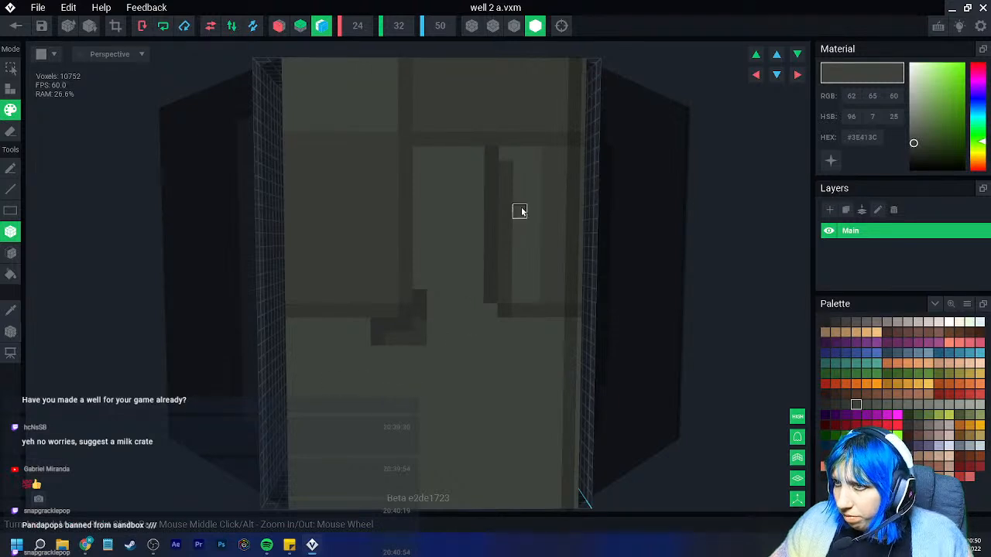
mouse_move(505, 152)
mouse_down()
mouse_move(546, 295)
mouse_move(559, 298)
mouse_up()
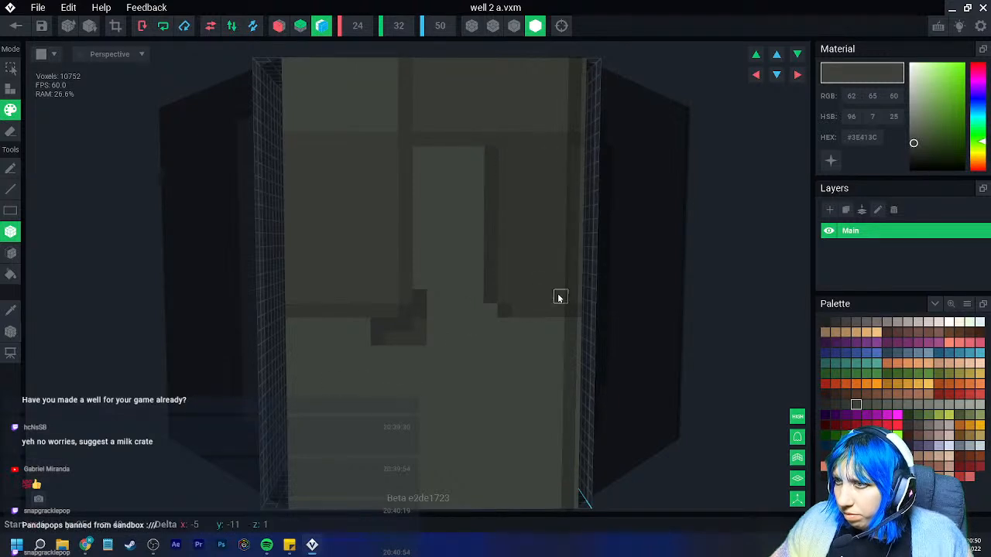
right_drag(573, 294, 580, 261)
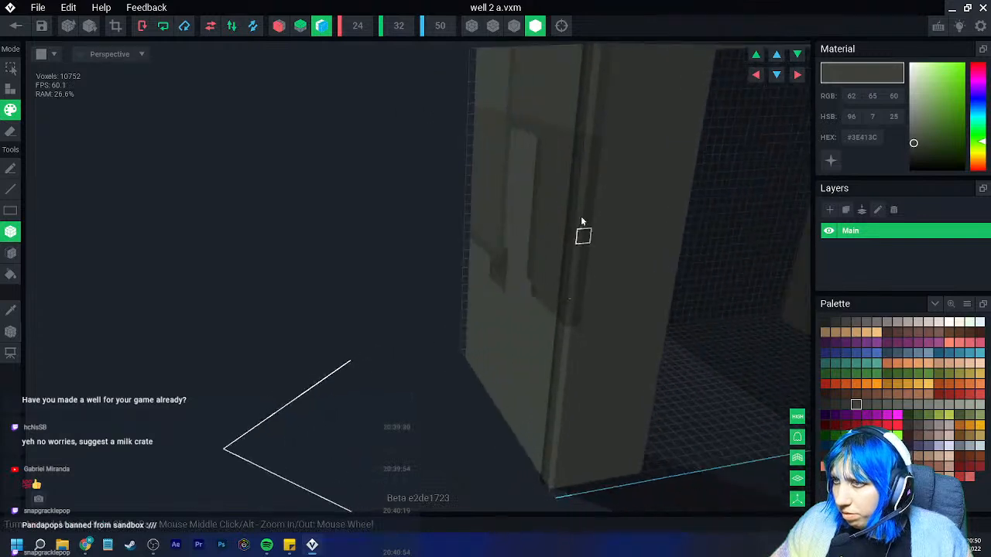
right_drag(577, 311, 523, 346)
scroll(523, 346, up, 5)
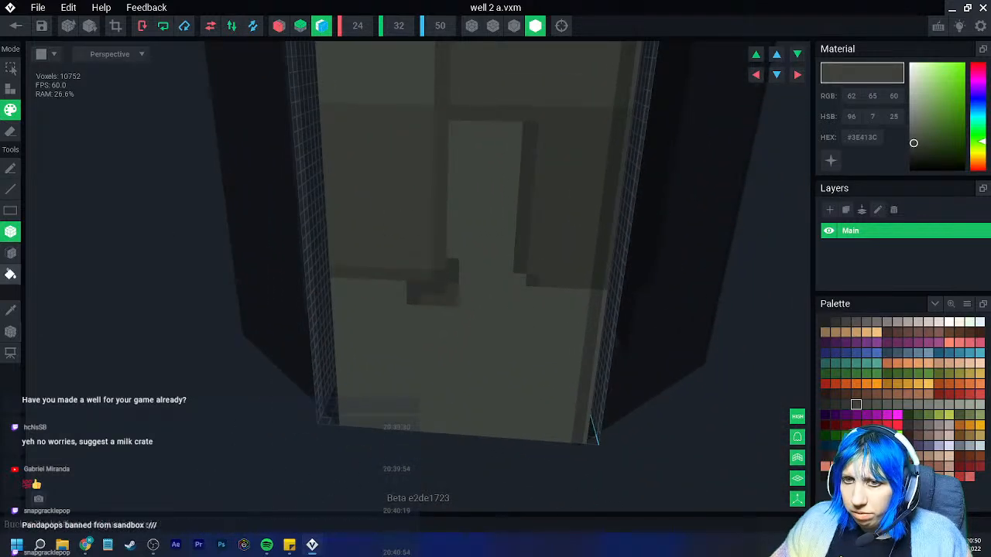
Sample #464A44 from the left-hand block and box-paint the right-hand block with it, covering both the front face and the angled side
click(12, 310)
click(387, 172)
drag(541, 131, 612, 266)
right_drag(612, 266, 570, 271)
drag(615, 147, 635, 291)
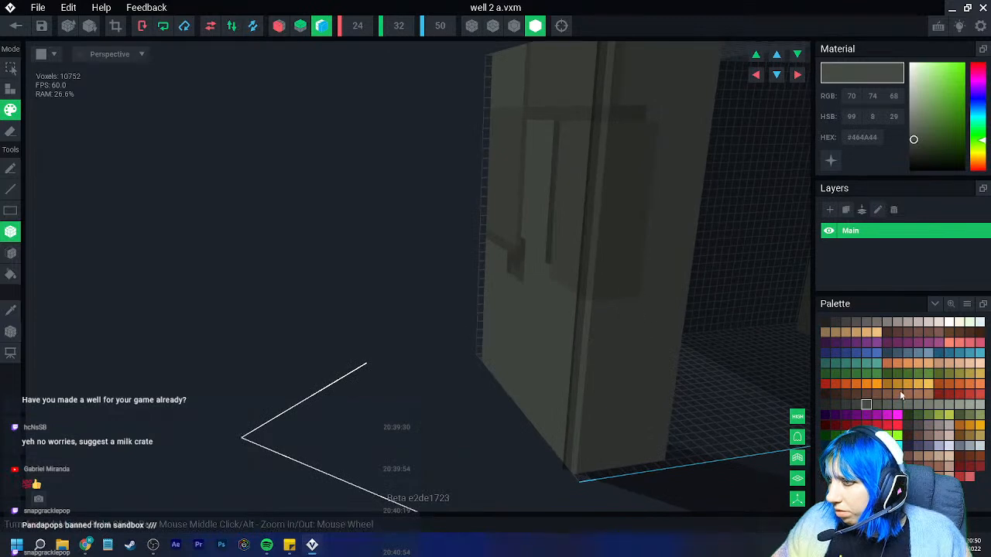
Box-paint a #3E413C shadow line beneath the right-hand block and save the model
click(856, 404)
right_drag(530, 283, 574, 284)
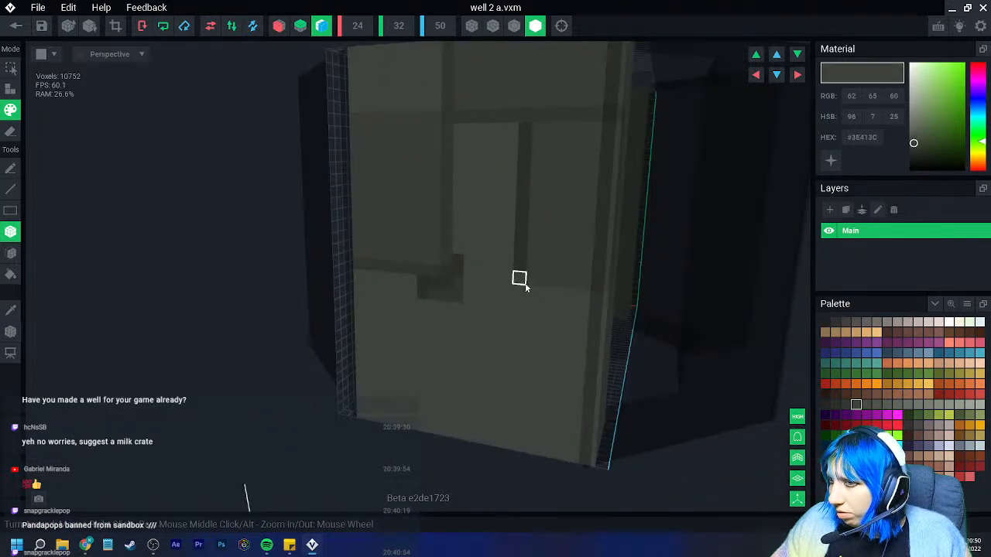
drag(544, 305, 575, 299)
right_drag(601, 301, 511, 338)
click(16, 26)
click(387, 197)
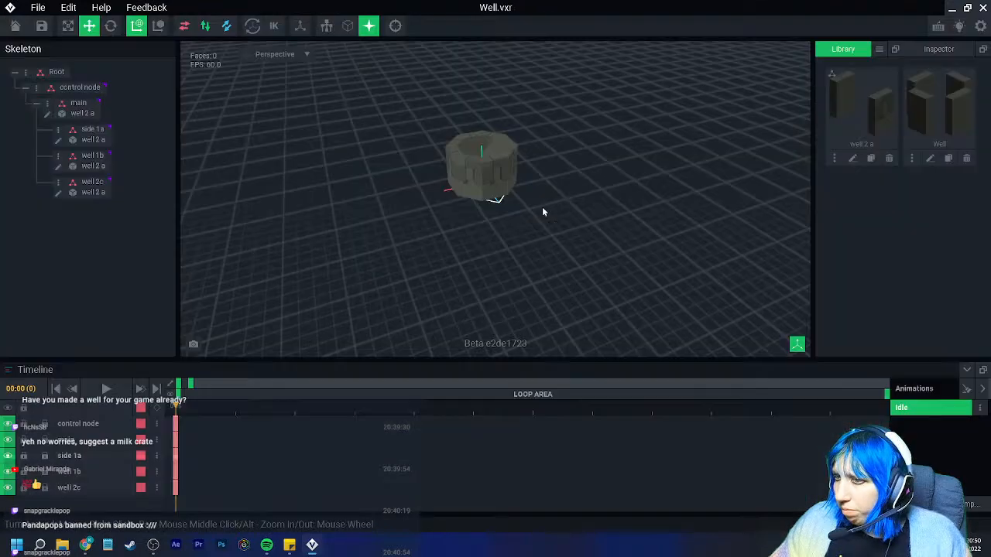
Reopen the side 1a node's model and paint over the misaligned shadow line beneath the right-hand block with #4F534C
scroll(526, 236, up, 3)
right_drag(487, 239, 438, 237)
scroll(465, 246, down, 3)
scroll(476, 244, up, 8)
click(438, 238)
click(58, 140)
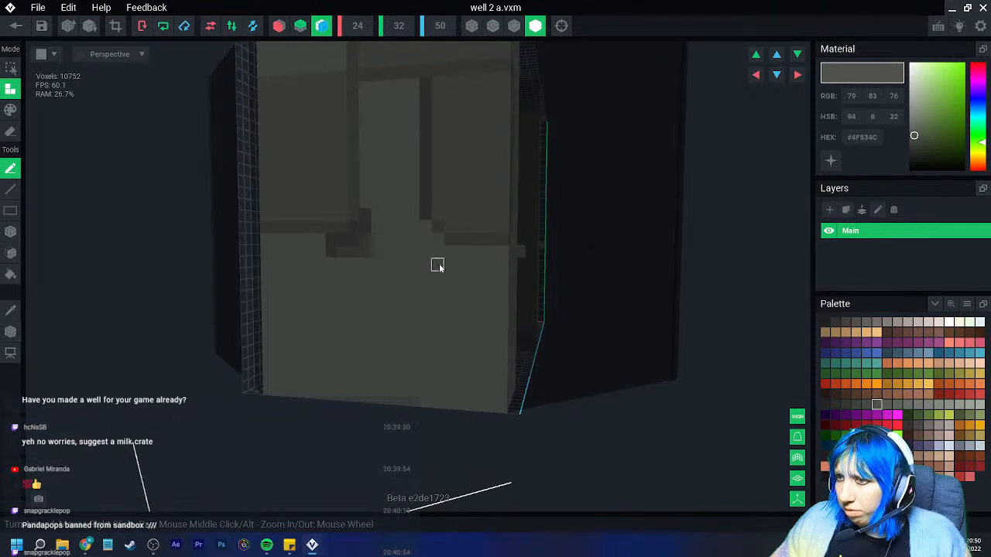
click(10, 109)
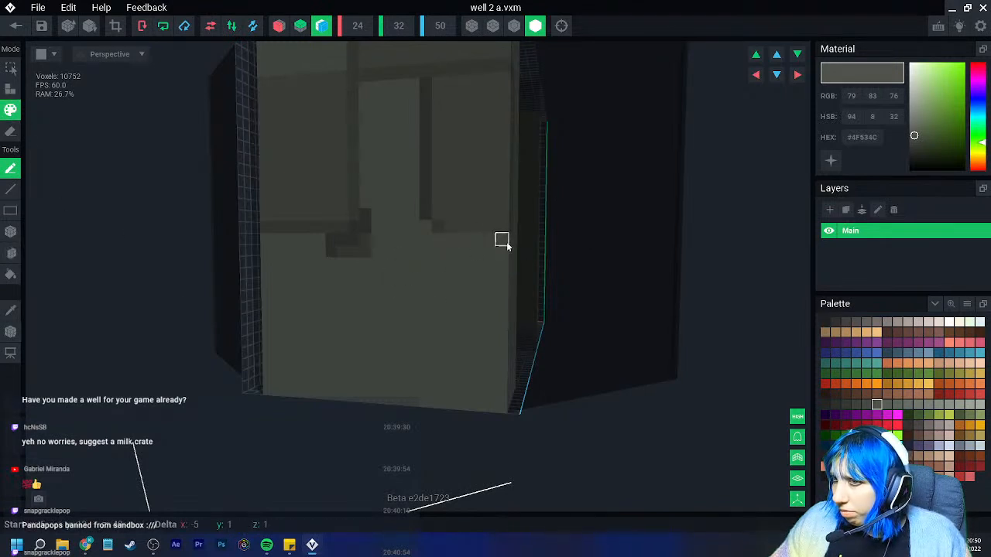
Sample #3E413C, repaint the right-hand block's bottom shadow line one voxel row higher, and save the model
click(11, 311)
click(438, 226)
right_drag(509, 225, 401, 249)
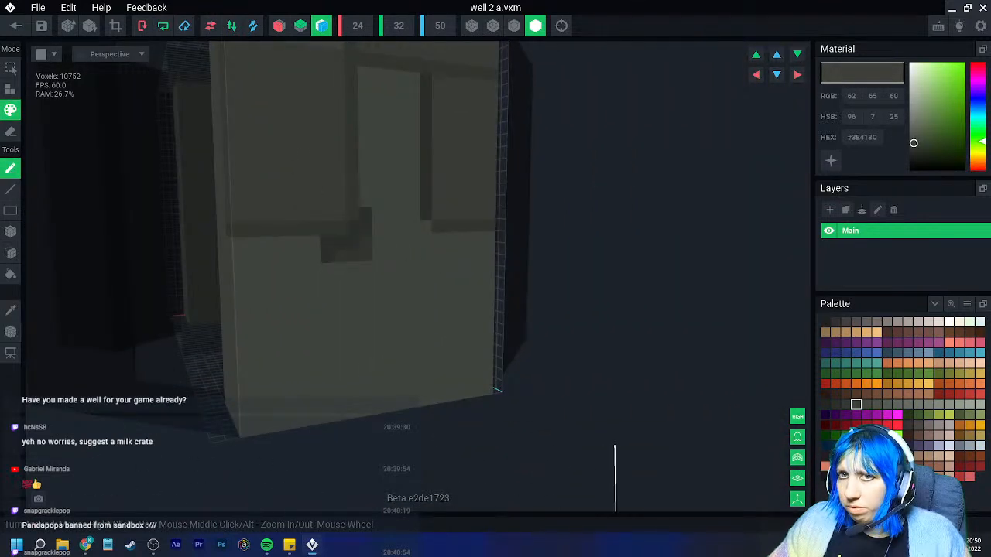
click(16, 25)
click(374, 196)
Clone the well 2 a model in the library under the name well 2b
right_drag(450, 229, 436, 208)
scroll(472, 230, up, 2)
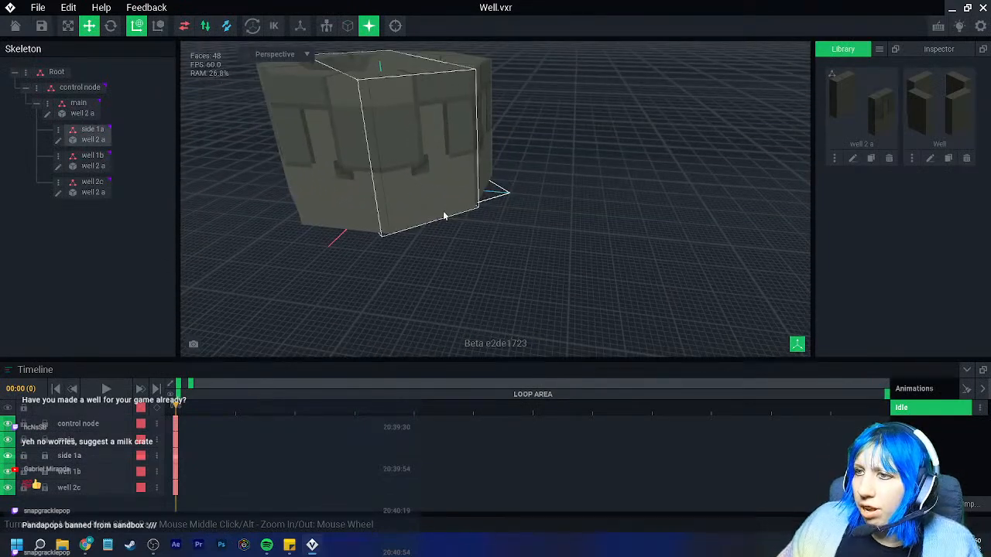
scroll(445, 212, up, 5)
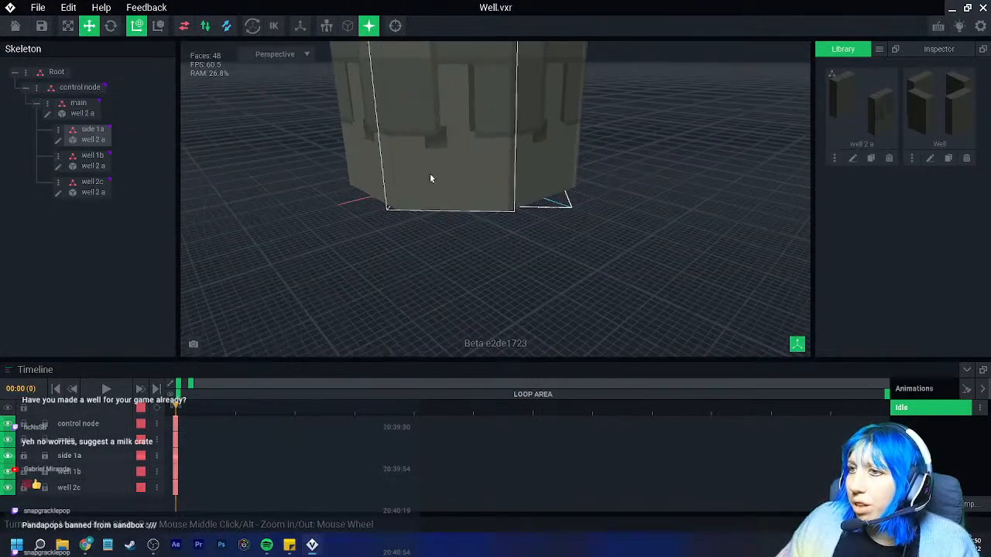
right_drag(453, 141, 417, 273)
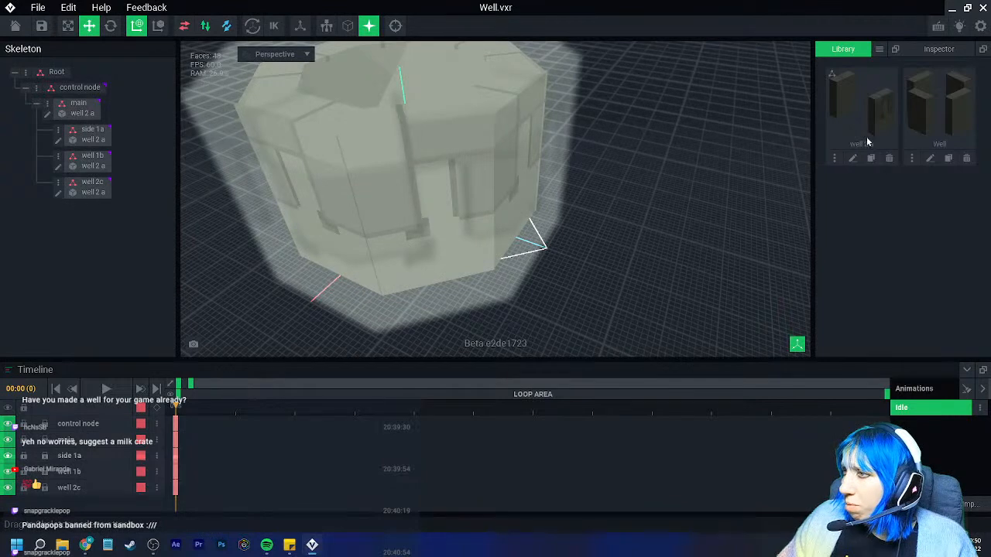
click(871, 159)
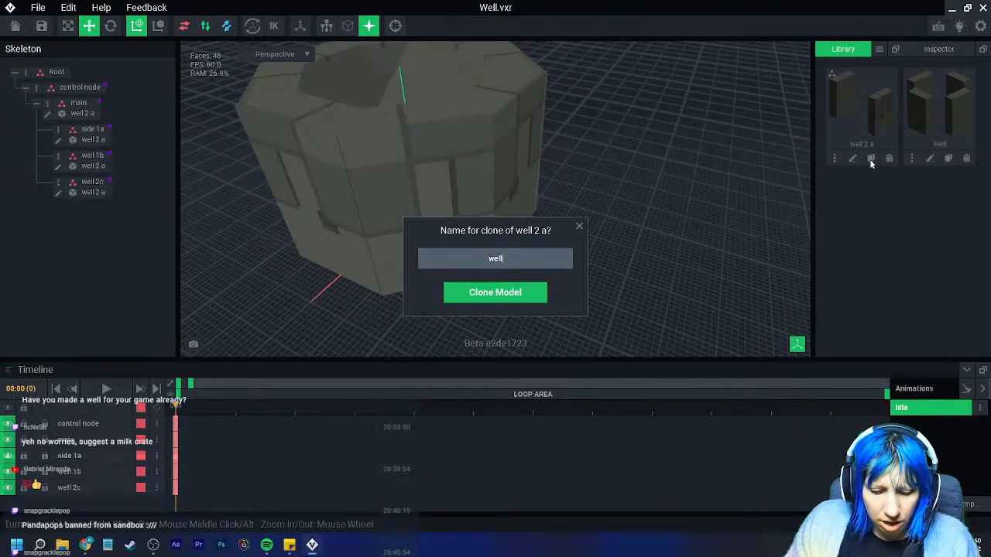
key(Return)
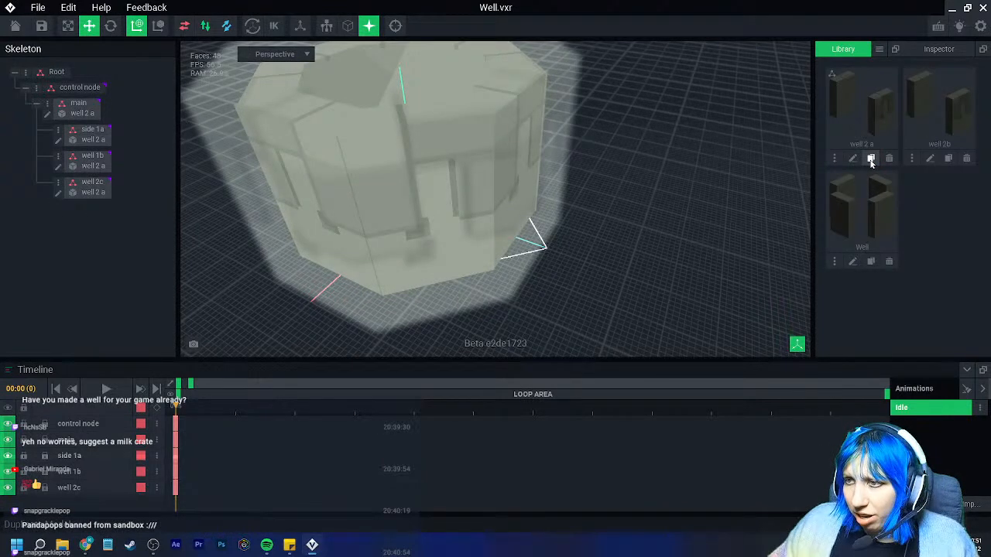
Replace the main node's model with well 2b
middle_drag(502, 194, 470, 217)
click(471, 217)
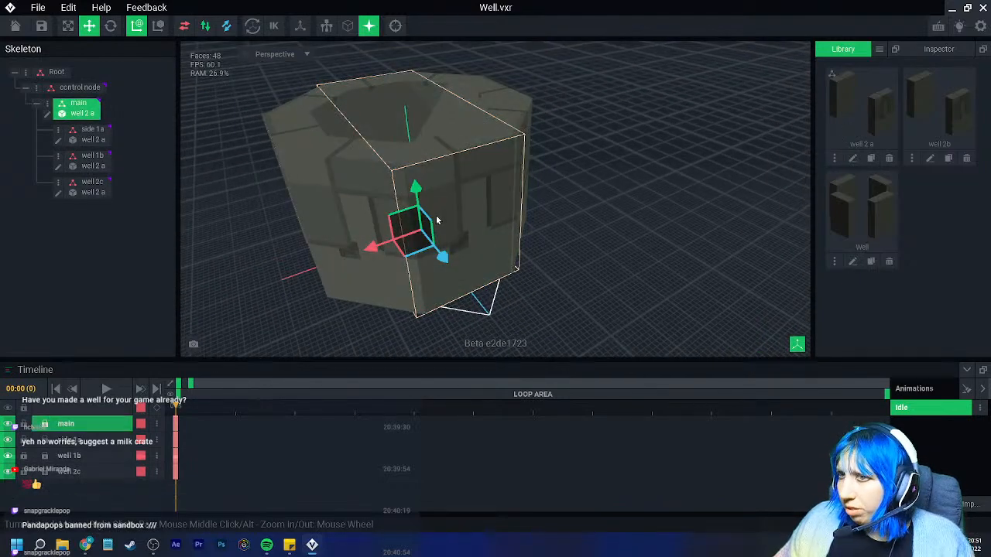
right_drag(473, 226, 459, 224)
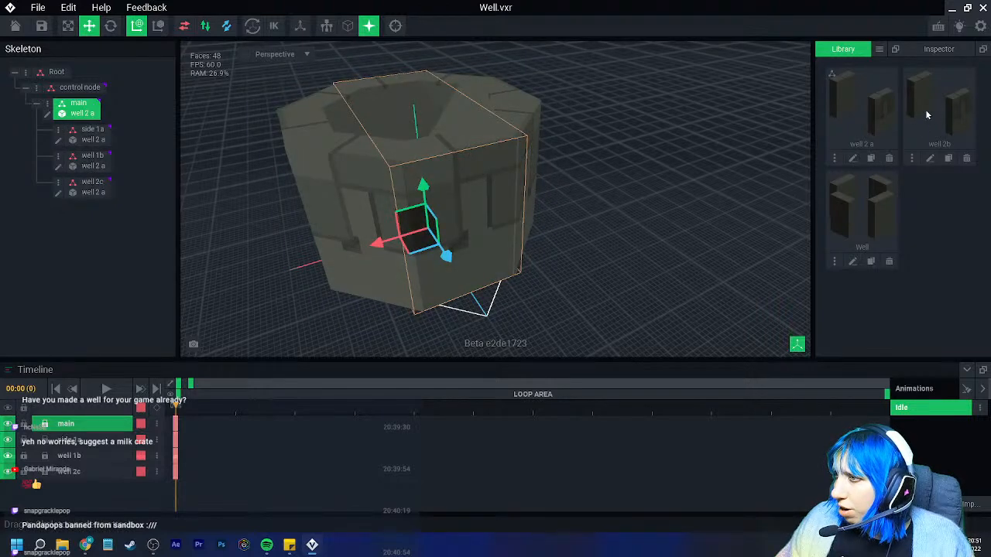
drag(946, 120, 89, 115)
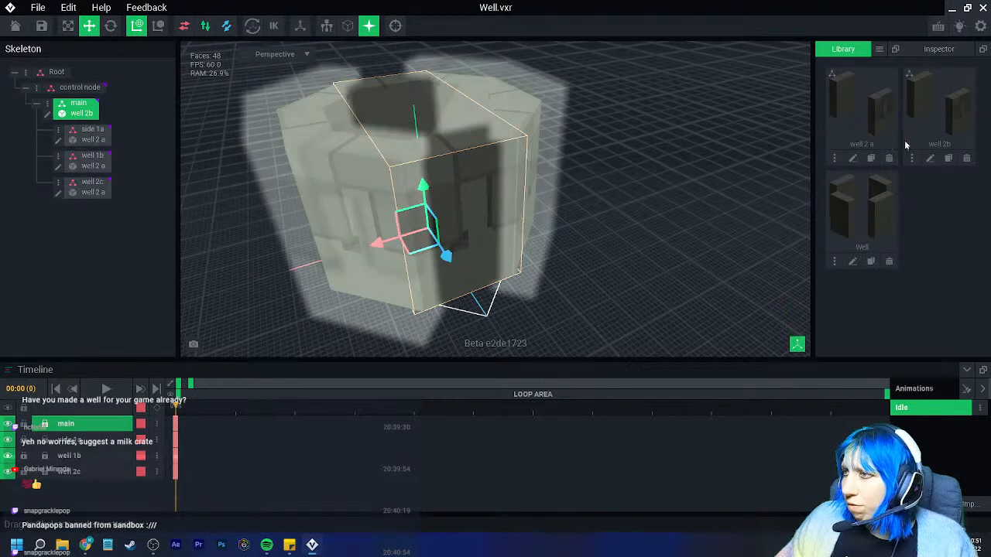
Open the main node's well 2b model, paint over the dark chip below the left-hand block with #4F534C, and save
click(48, 115)
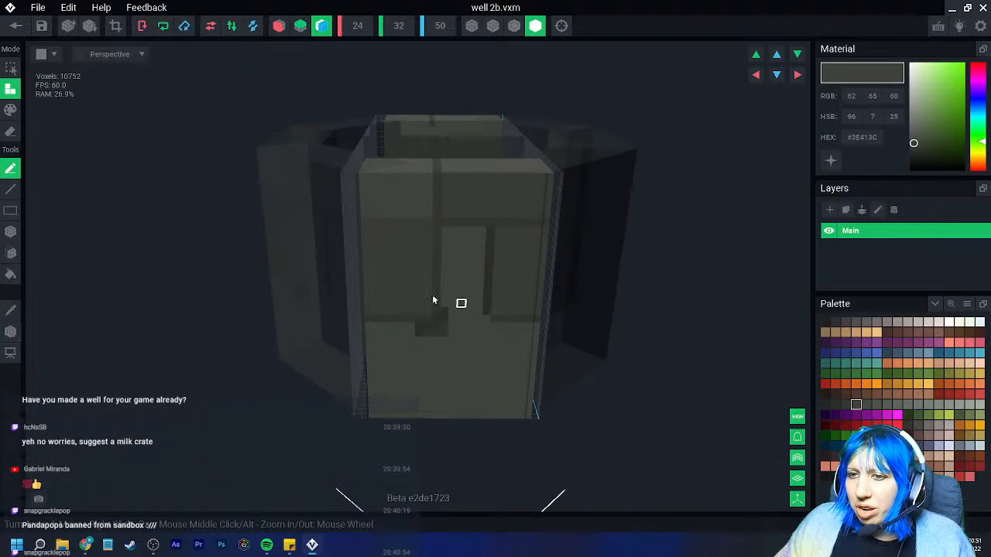
click(11, 312)
click(467, 357)
click(10, 111)
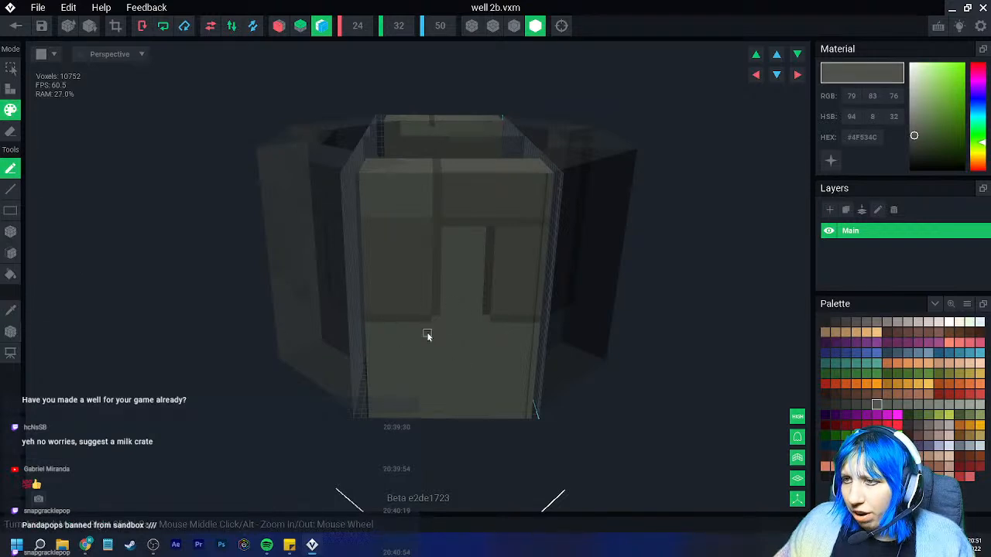
click(15, 25)
click(383, 199)
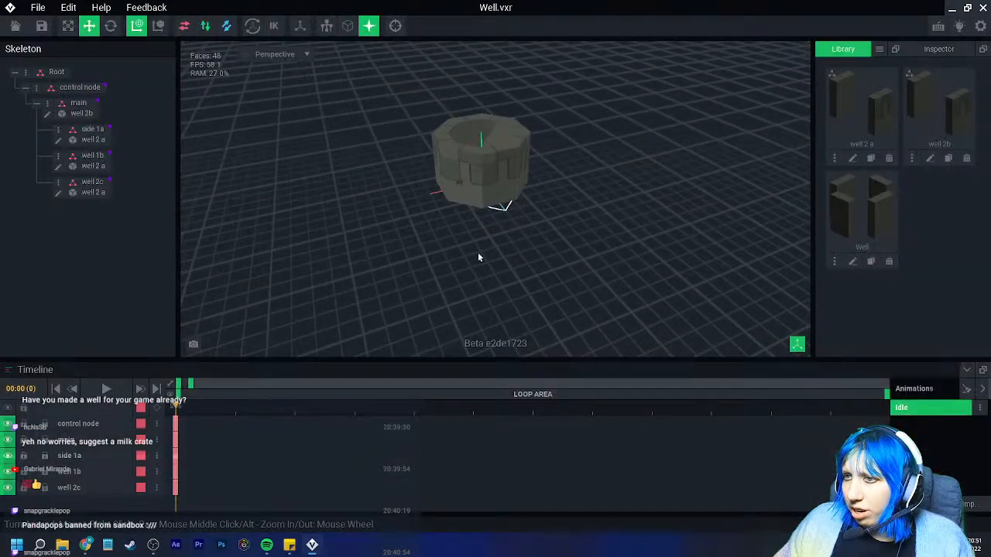
Replace the well 2c node's model with well 2b
scroll(518, 172, up, 4)
right_drag(527, 164, 526, 164)
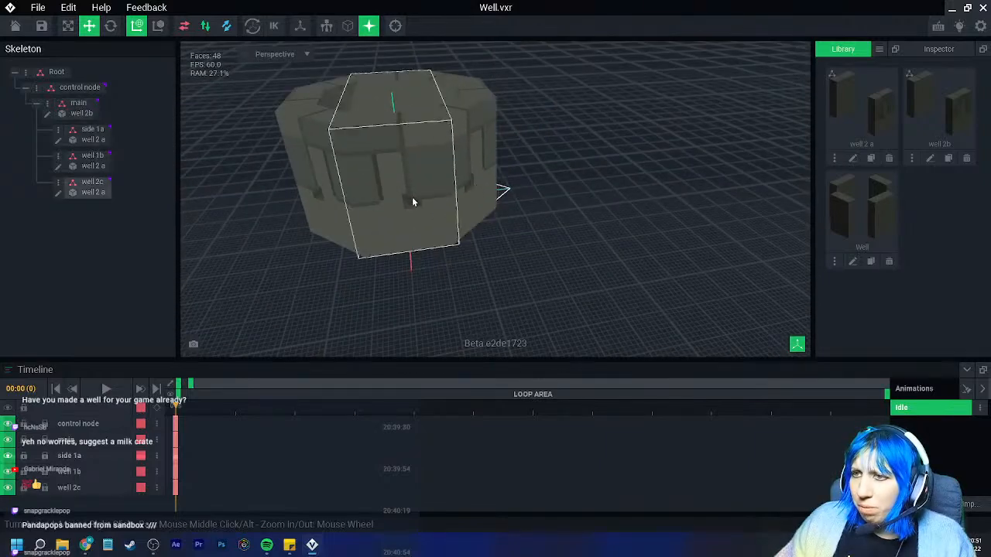
click(409, 203)
drag(936, 129, 90, 190)
Examine how the two wall variants alternate around the octagonal well
right_drag(422, 281, 423, 281)
scroll(480, 303, down, 3)
right_drag(558, 321, 557, 321)
right_drag(467, 289, 508, 281)
click(516, 281)
scroll(504, 281, down, 3)
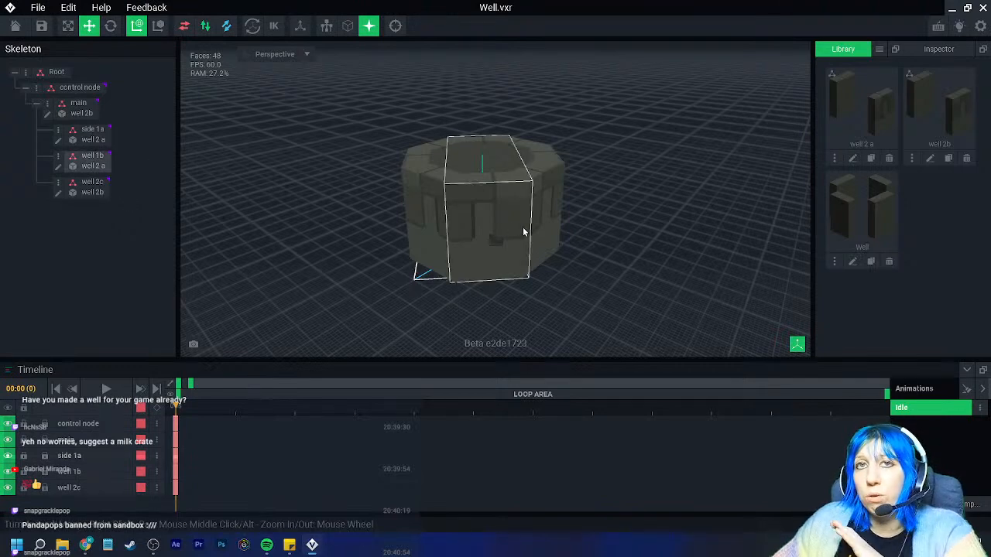
Paint the top rim band of the main part's well 2b model grey #686D65 as a box and save the model
right_drag(504, 238, 491, 231)
scroll(468, 261, up, 3)
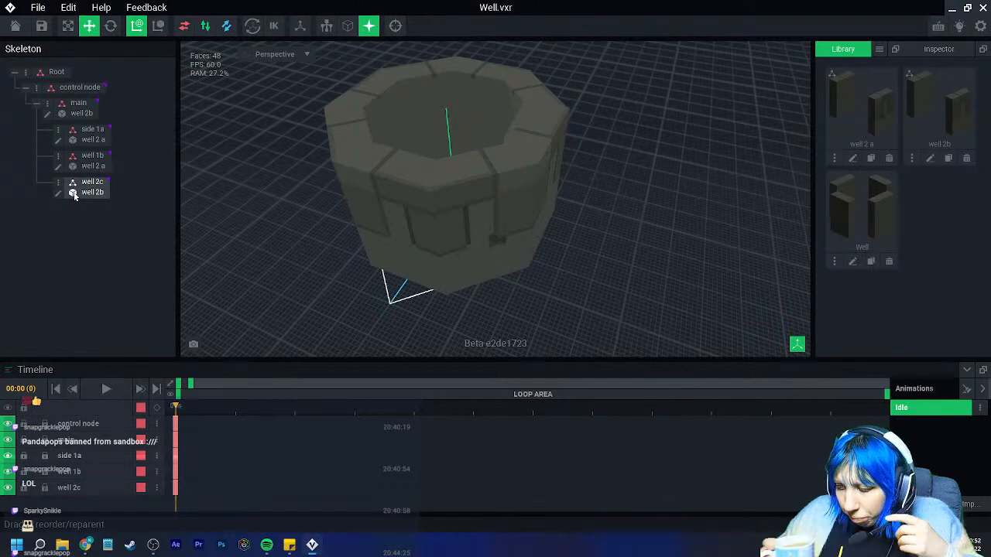
right_drag(418, 278, 438, 221)
click(78, 103)
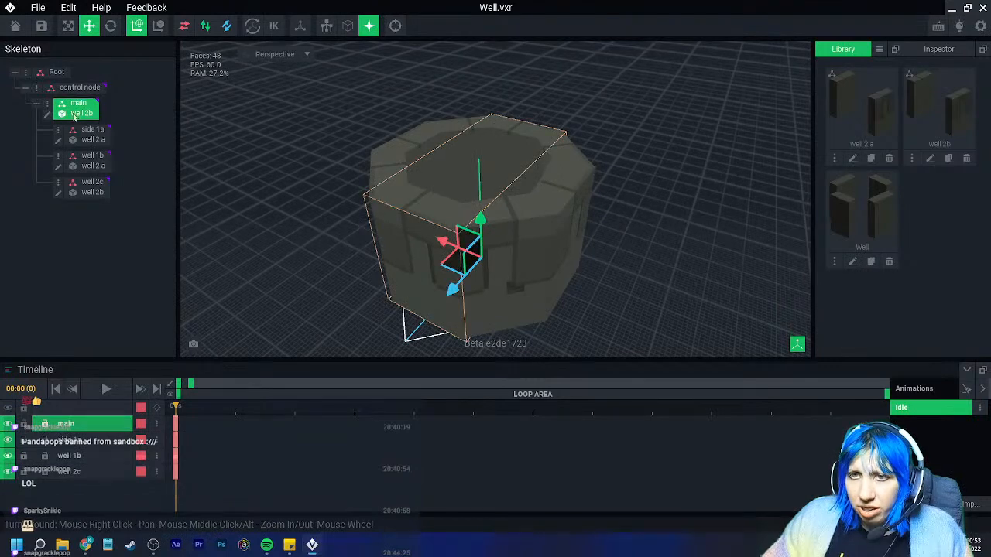
click(46, 113)
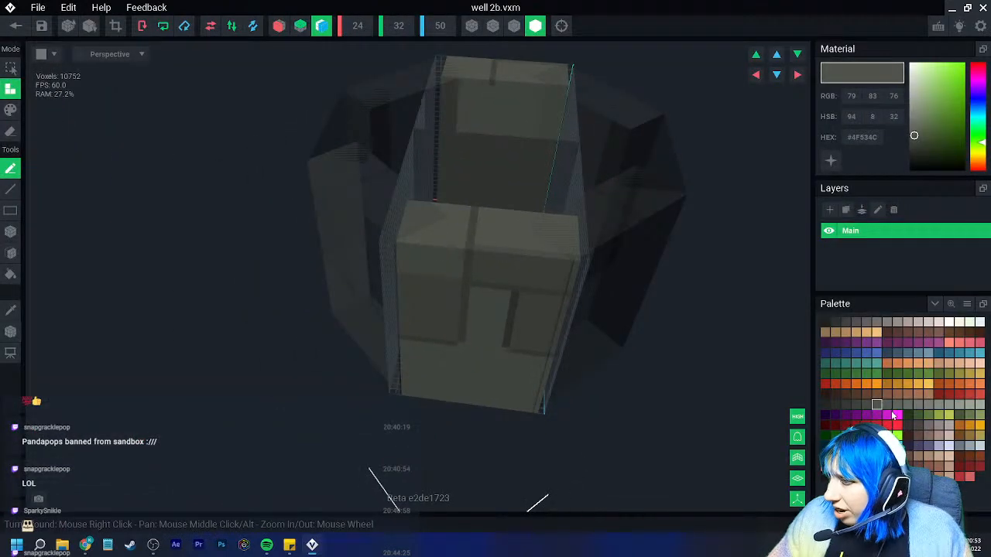
click(906, 405)
click(11, 110)
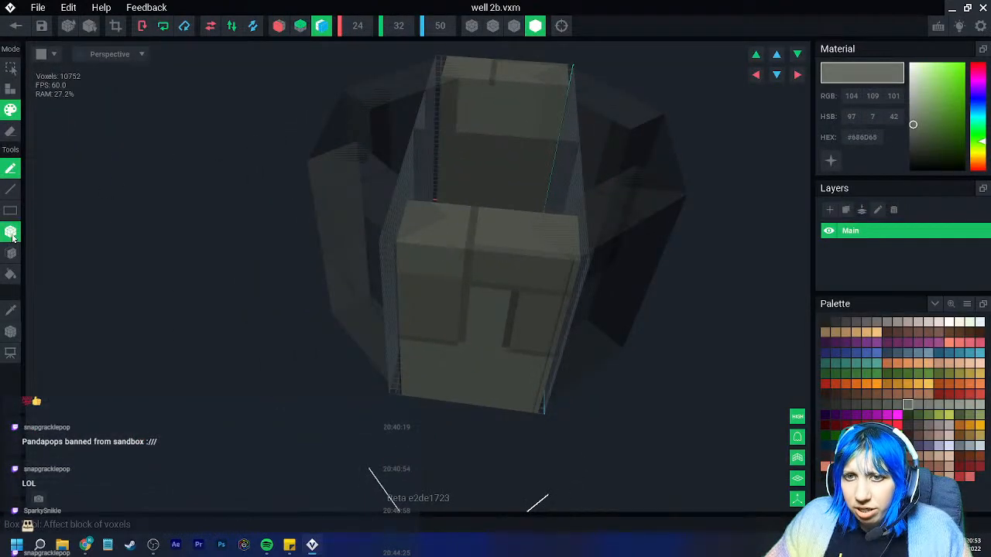
click(11, 232)
drag(416, 209, 576, 272)
mouse_move(576, 272)
right_down()
mouse_move(560, 287)
mouse_move(567, 301)
right_up()
click(15, 27)
click(385, 198)
Examine the repainted rim on the assembled well and check the well 2b model on its own
scroll(465, 199, up, 5)
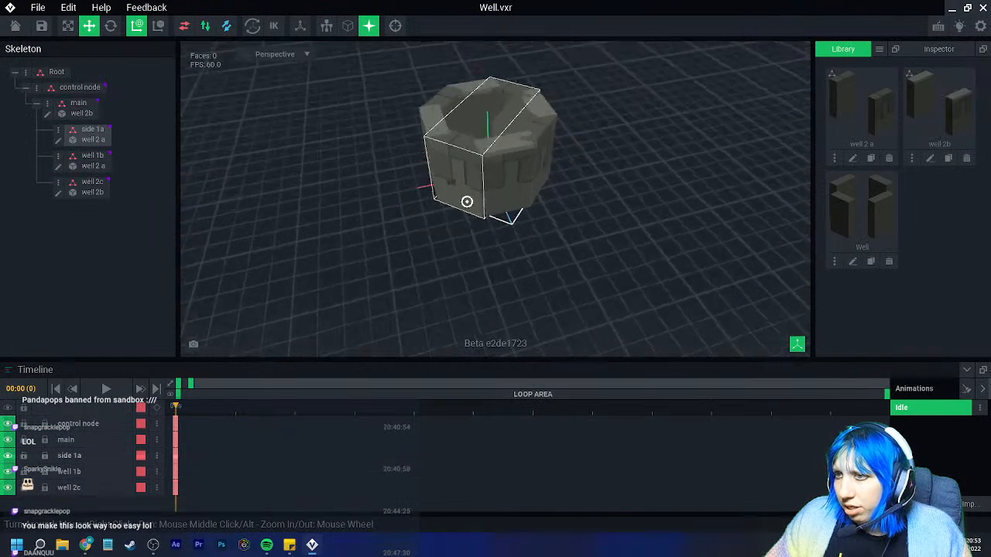
right_drag(465, 199, 480, 198)
scroll(469, 227, up, 3)
right_drag(354, 215, 398, 222)
right_drag(434, 255, 433, 235)
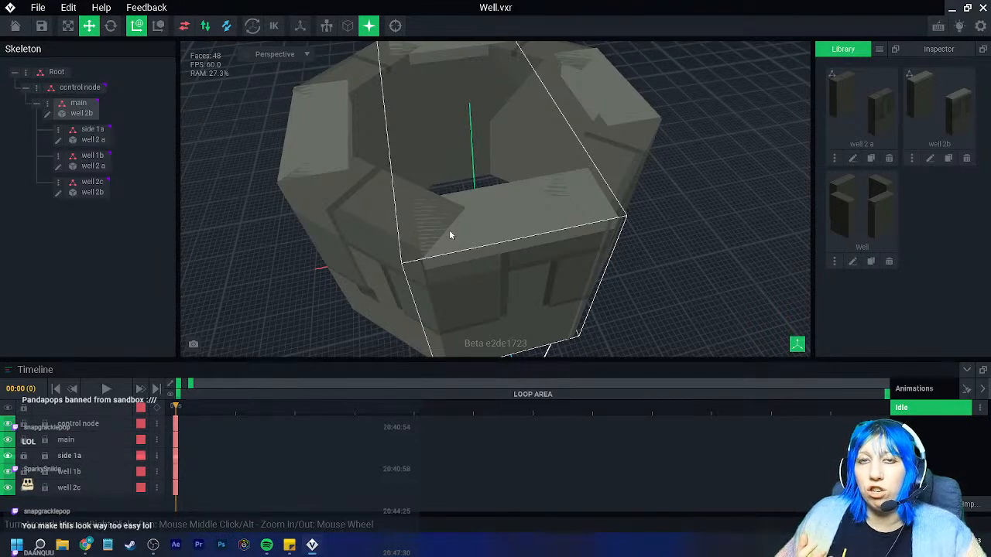
right_drag(449, 235, 399, 246)
click(453, 243)
click(46, 115)
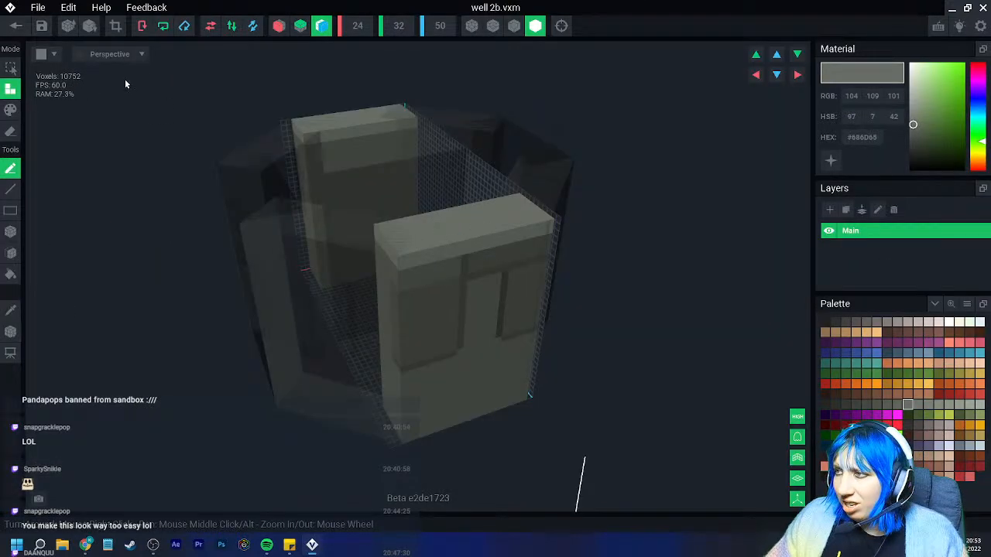
click(16, 26)
click(372, 206)
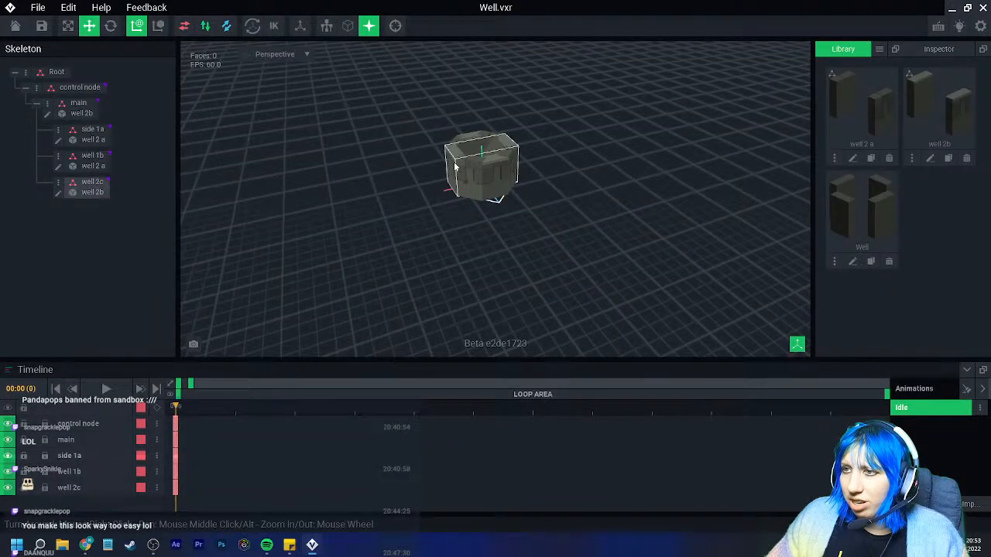
Paint the top rim band of side 1a's well 2 a model grey #686D65 as a box and save the model
click(468, 166)
click(58, 141)
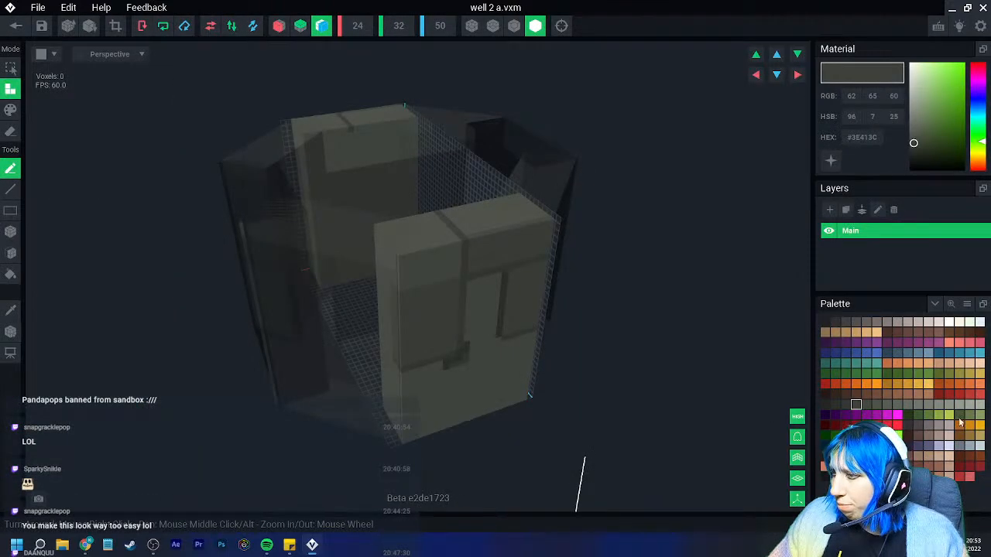
click(907, 404)
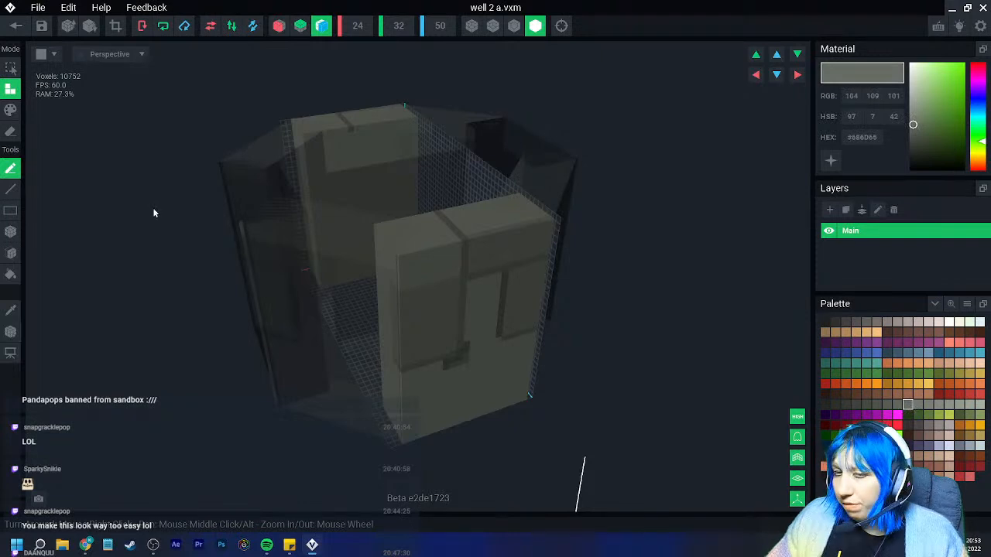
click(8, 111)
click(10, 232)
right_drag(534, 239, 462, 292)
drag(401, 213, 569, 270)
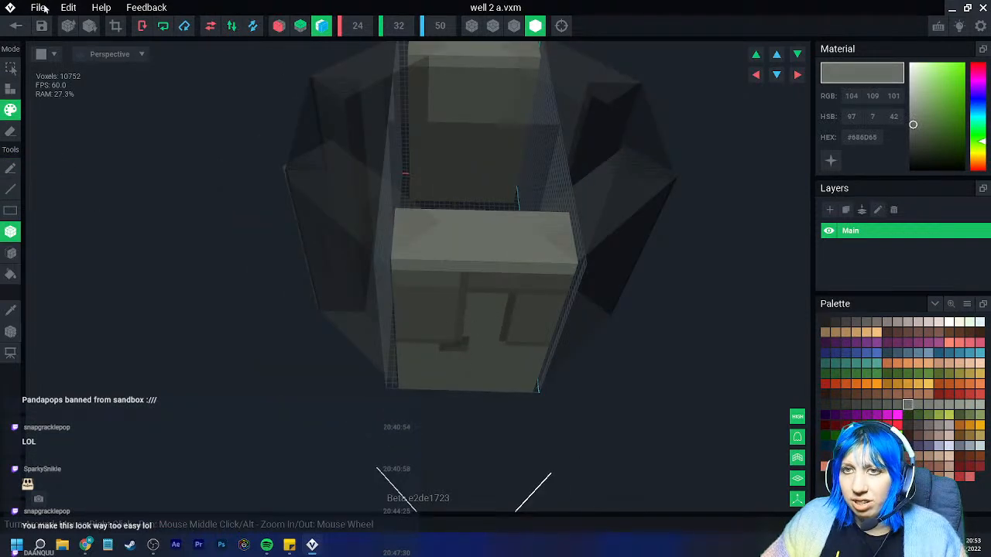
click(17, 27)
click(387, 197)
Recolour the top face and rim edge of the main part's well 2b model warm grey #645F5C
scroll(514, 205, up, 5)
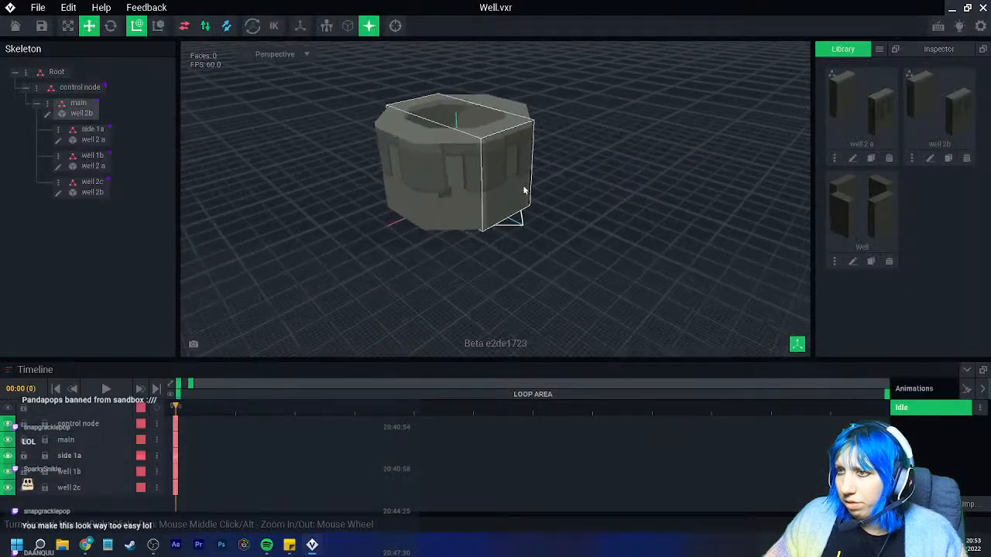
scroll(491, 199, up, 3)
right_drag(485, 201, 571, 255)
click(522, 223)
right_drag(520, 223, 507, 247)
click(505, 246)
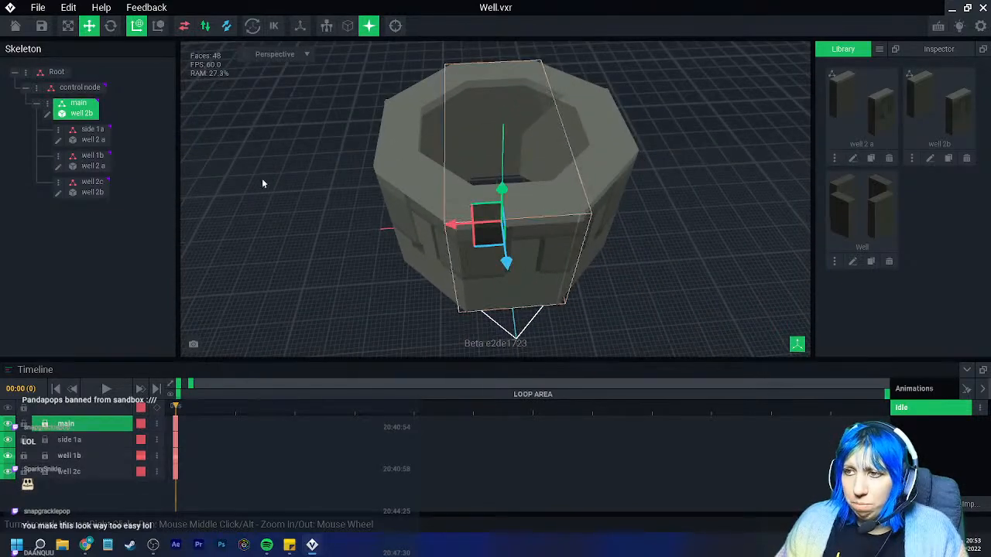
click(48, 115)
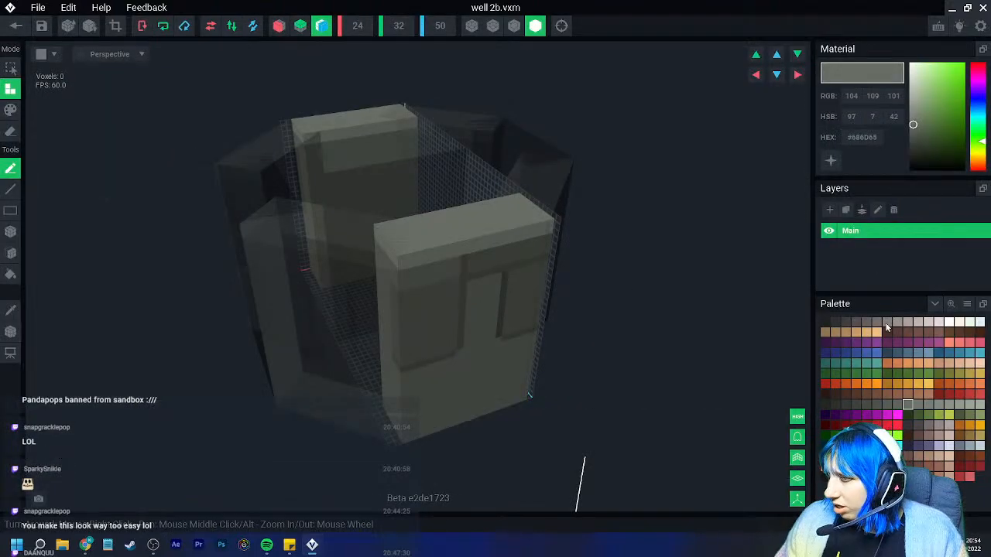
click(10, 109)
click(10, 231)
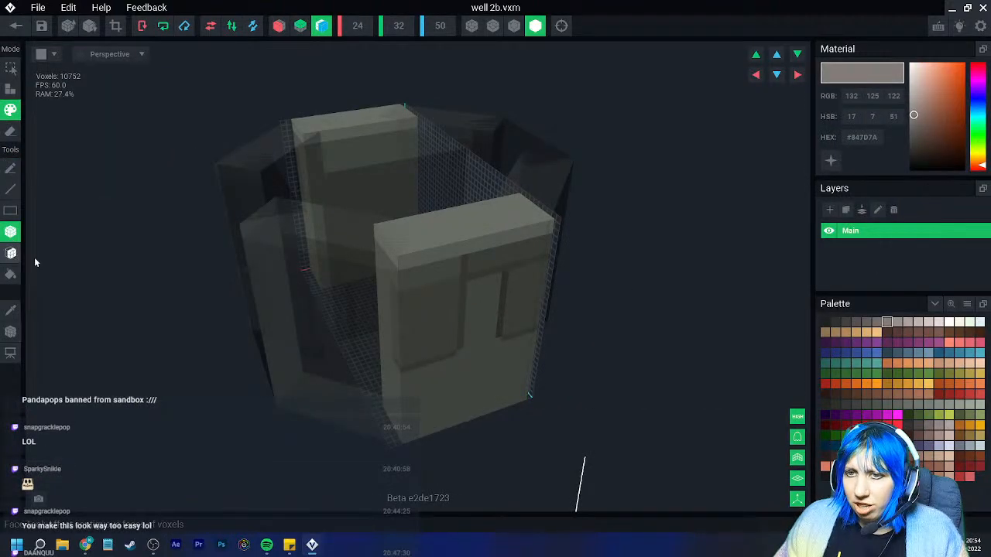
click(866, 322)
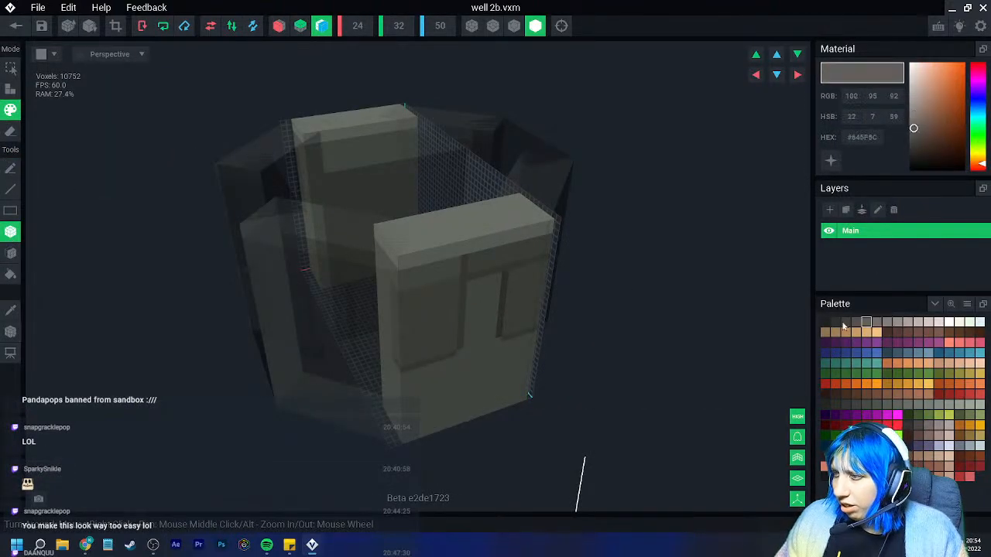
click(10, 253)
click(408, 231)
click(435, 259)
right_drag(391, 253, 710, 382)
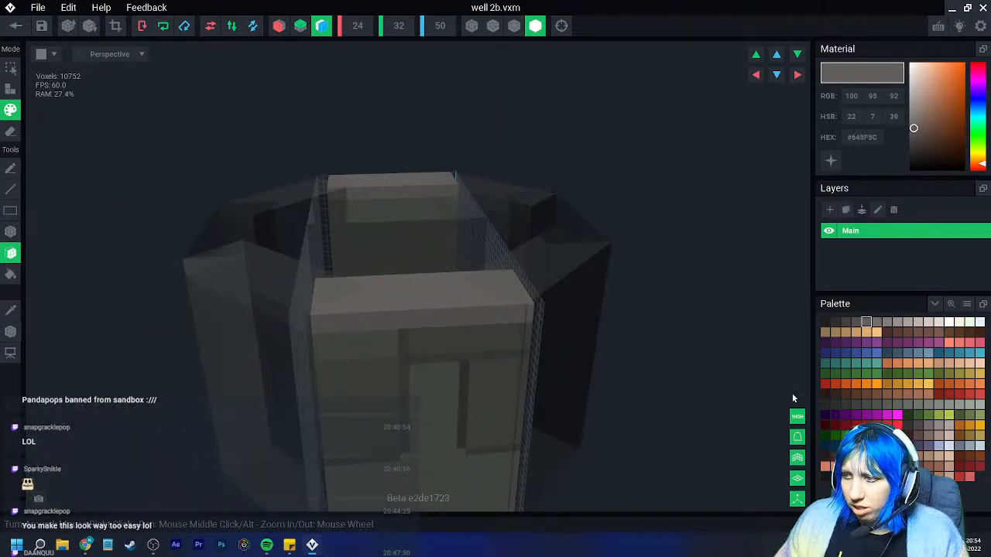
Fill the wall area below the rim of well 2b with the lighter warm grey #746E6B
click(876, 322)
right_drag(455, 166, 387, 394)
right_drag(329, 245, 411, 426)
click(10, 274)
click(404, 372)
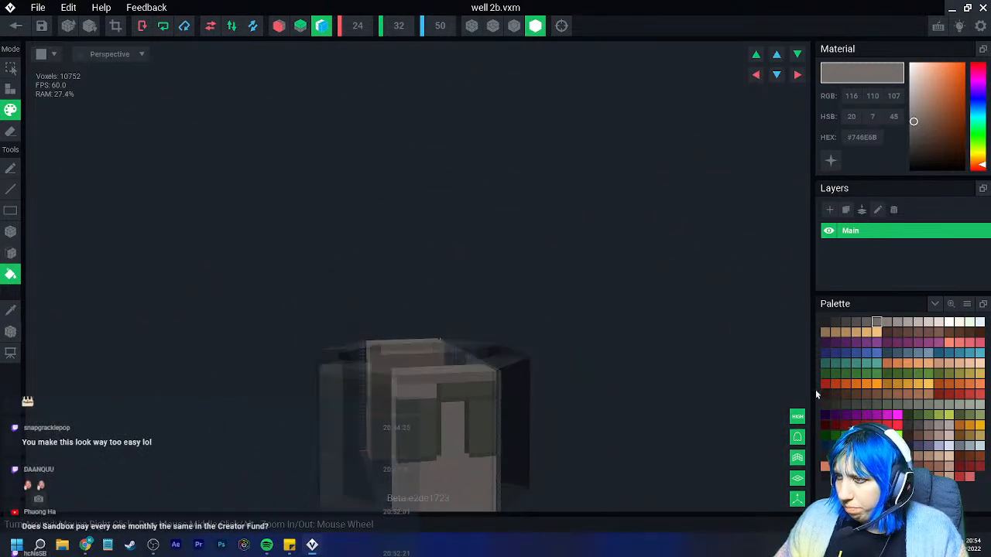
Fill the top rim of well 2b with darker grey #534F4E and save the model
click(854, 323)
right_drag(465, 333, 436, 398)
click(451, 367)
click(15, 26)
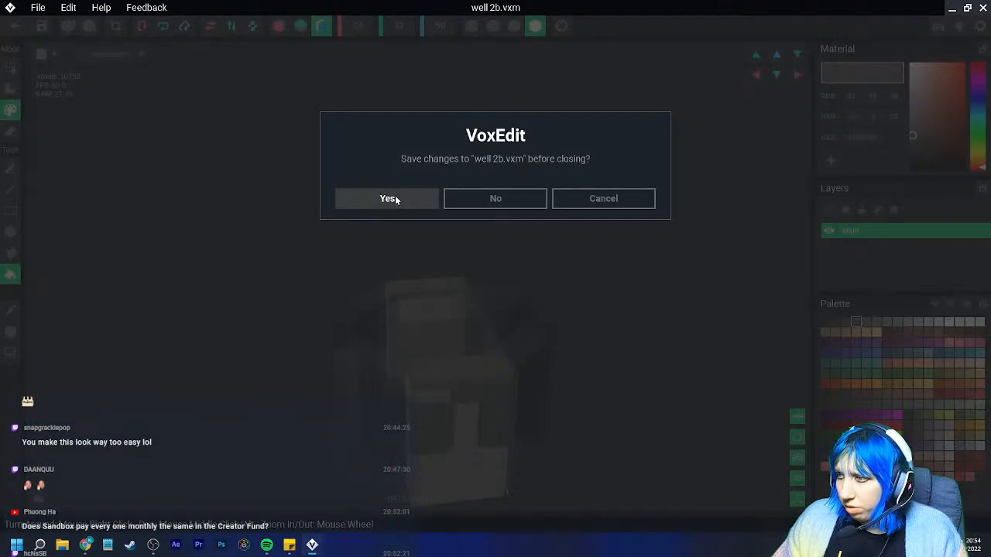
click(391, 199)
Paint the top face and rim edge of side 1a's well 2 a model dark grey #534F4E
click(85, 132)
click(58, 142)
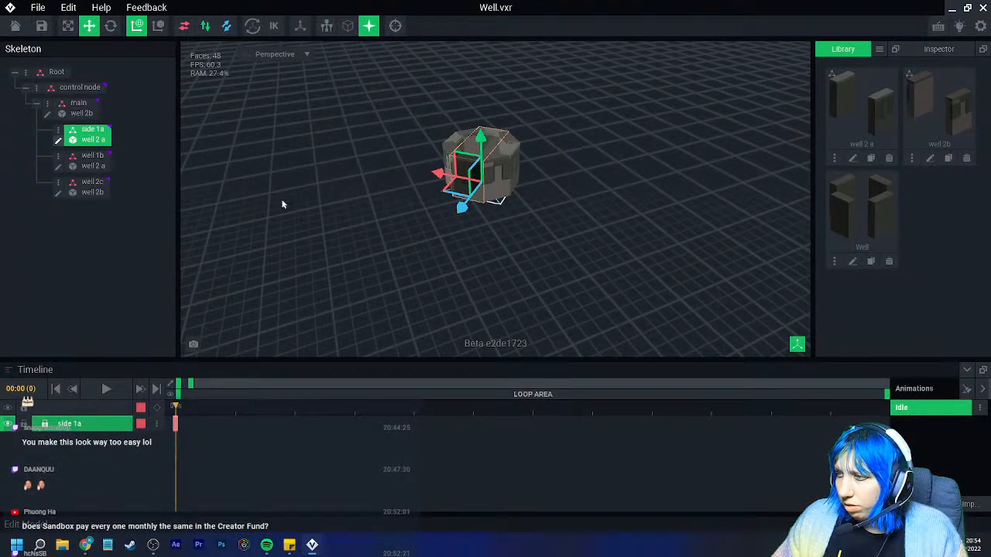
click(848, 323)
click(856, 323)
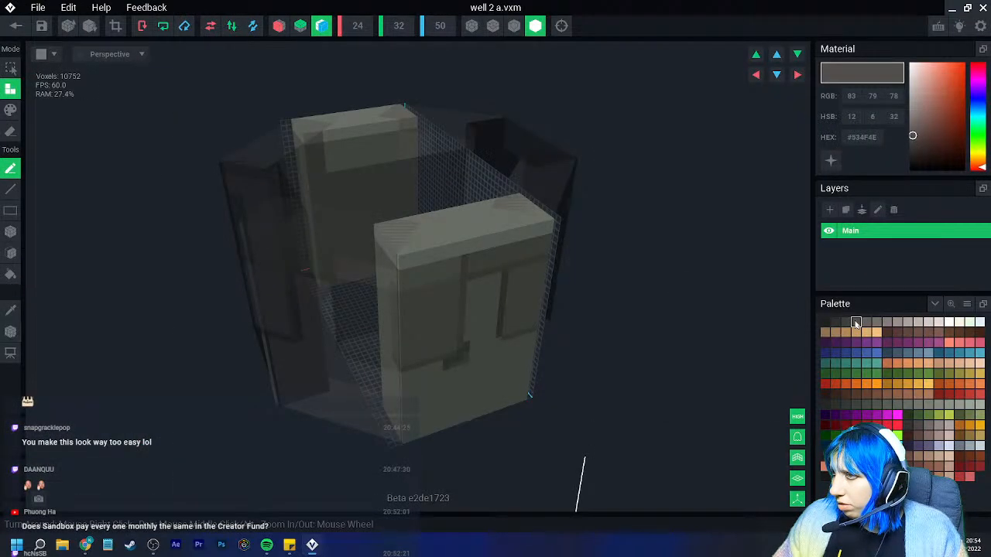
click(10, 110)
click(11, 253)
click(442, 237)
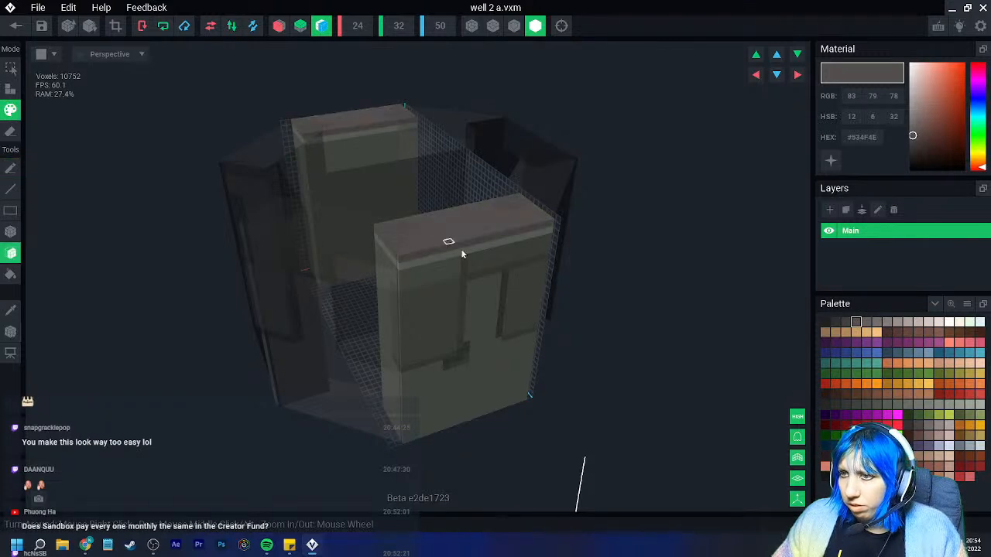
click(11, 274)
click(419, 258)
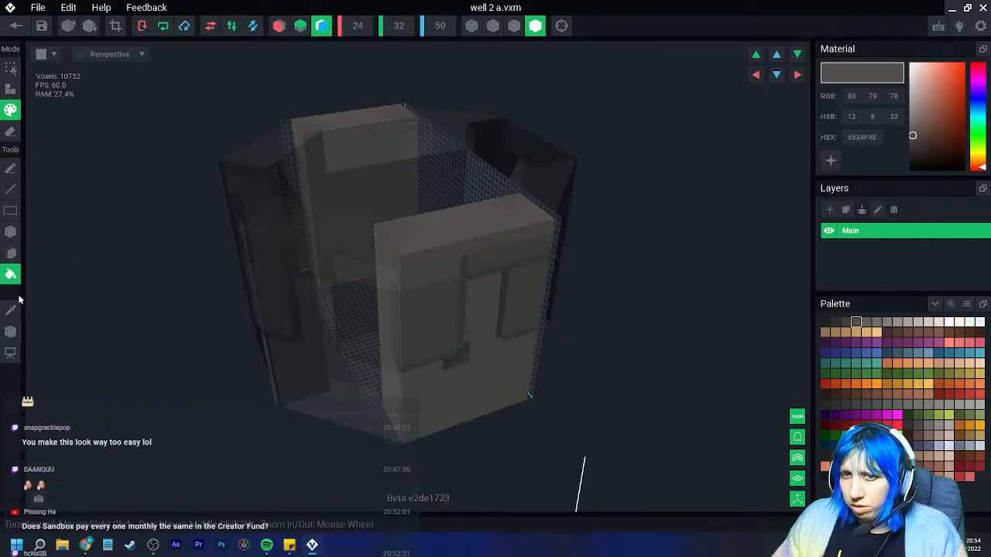
Fill the wall and the strip beneath the rim of well 2 a with warm grey #746E6B and save the model
click(866, 322)
click(876, 323)
click(489, 350)
click(532, 246)
right_drag(506, 315, 504, 315)
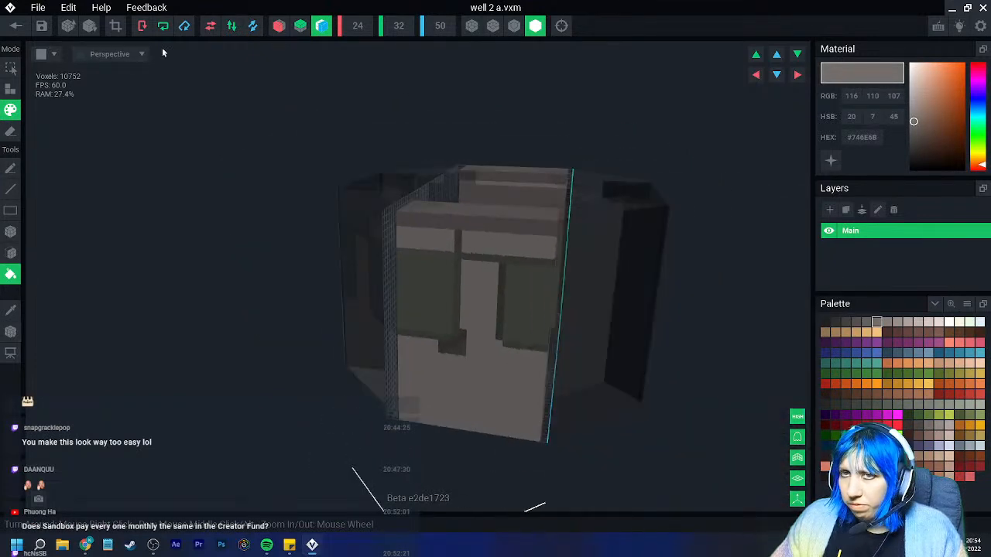
click(16, 26)
click(389, 204)
Fill the top rim of well 2c's well 2b model with the darker grey #423F3E
scroll(474, 204, up, 4)
right_drag(478, 211, 473, 212)
right_drag(531, 221, 533, 222)
scroll(533, 222, up, 4)
right_drag(430, 256, 431, 255)
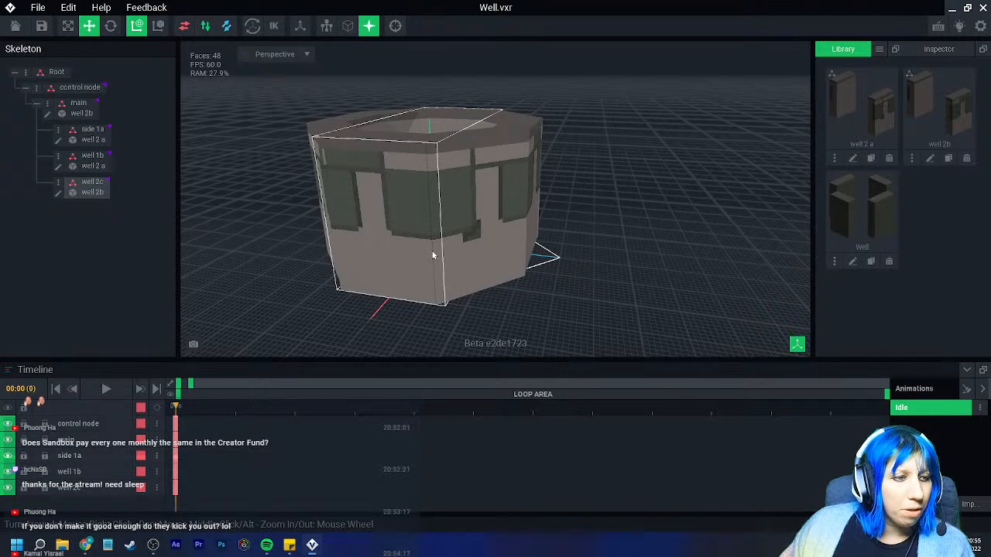
mouse_move(433, 256)
right_down()
mouse_move(417, 229)
mouse_move(451, 261)
mouse_move(479, 267)
right_up()
click(417, 227)
click(59, 195)
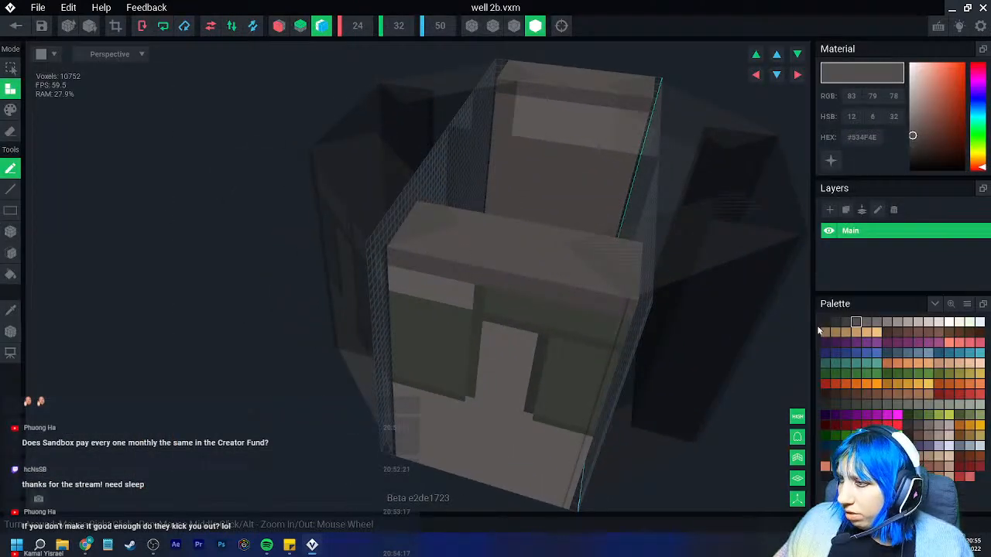
click(825, 325)
click(10, 109)
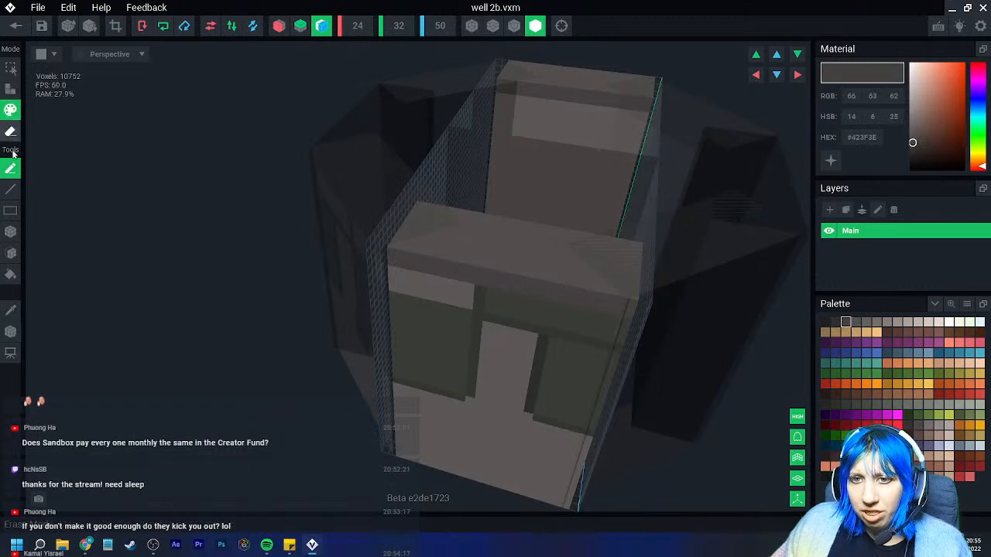
click(10, 274)
click(511, 285)
Paint a narrow #302F2F joint line across the rim of well 2b as a box and save the model
right_drag(510, 284, 601, 357)
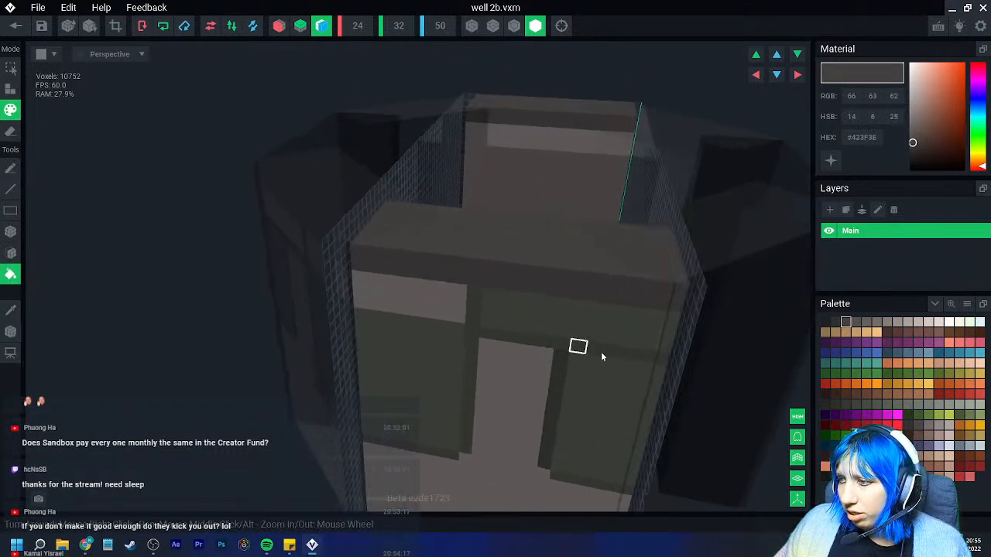
click(835, 324)
click(10, 231)
mouse_move(418, 259)
right_down()
mouse_move(426, 290)
mouse_move(432, 272)
right_up()
drag(471, 318, 497, 209)
right_drag(497, 213, 495, 246)
click(15, 26)
click(390, 195)
Fill the top rim of side 1a's well 2 a model with dark grey #423F3E
right_drag(390, 195, 455, 162)
click(455, 162)
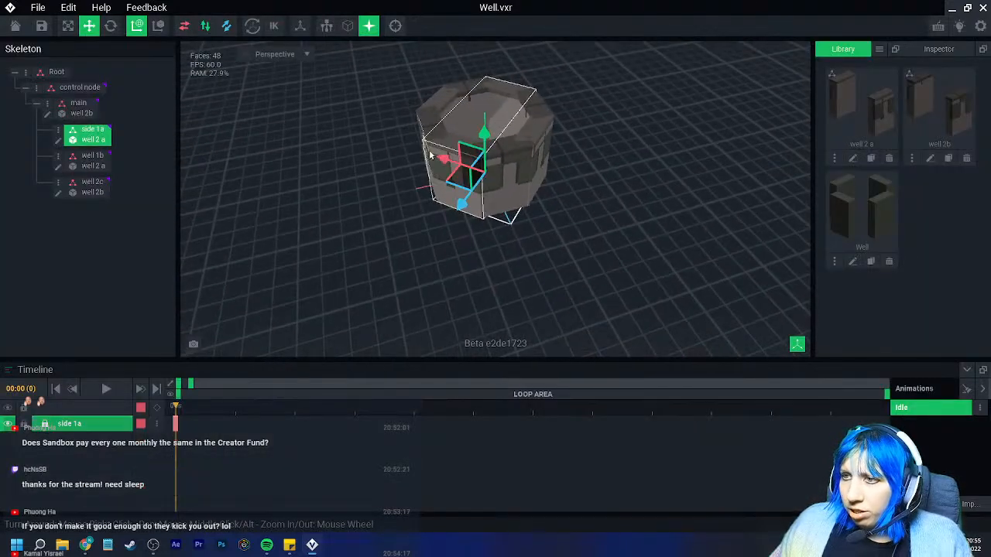
click(58, 140)
click(845, 322)
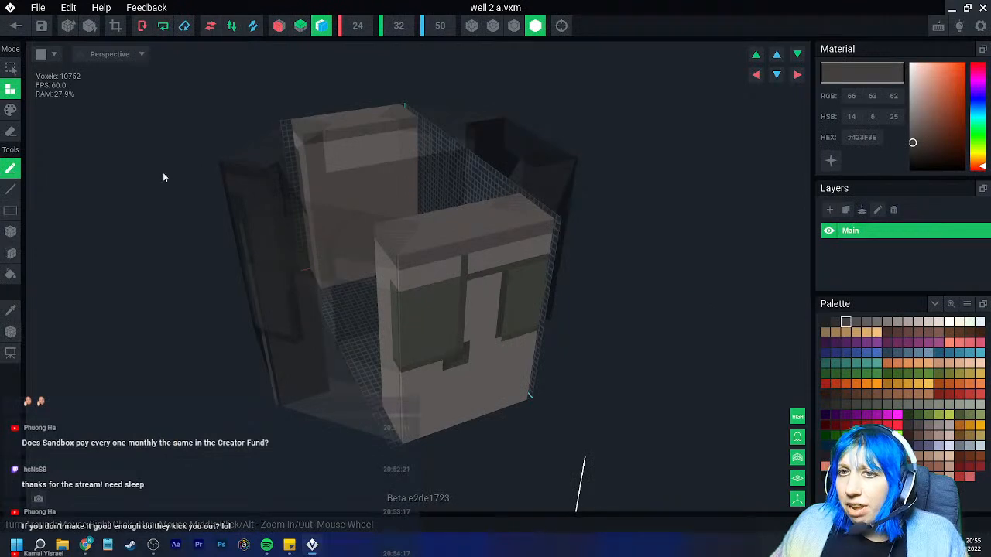
click(10, 109)
click(10, 274)
click(401, 247)
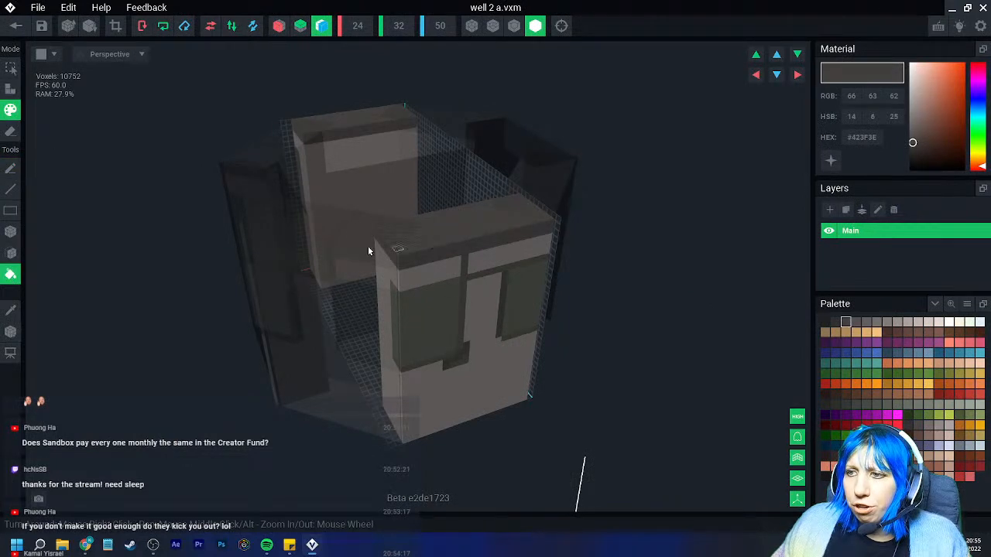
Paint a narrow #302F2F joint line across the rim of well 2 a, in line with the brick gap, and save the model
click(836, 323)
click(11, 231)
right_drag(350, 257, 461, 280)
drag(469, 285, 468, 227)
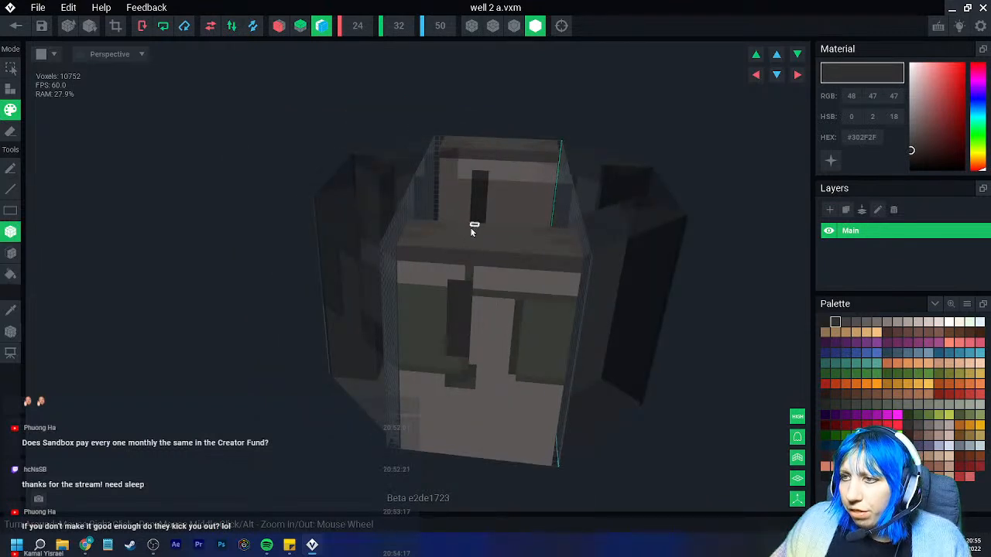
key(ctrl+z)
right_drag(480, 257, 480, 274)
drag(463, 282, 466, 186)
right_drag(497, 274, 469, 240)
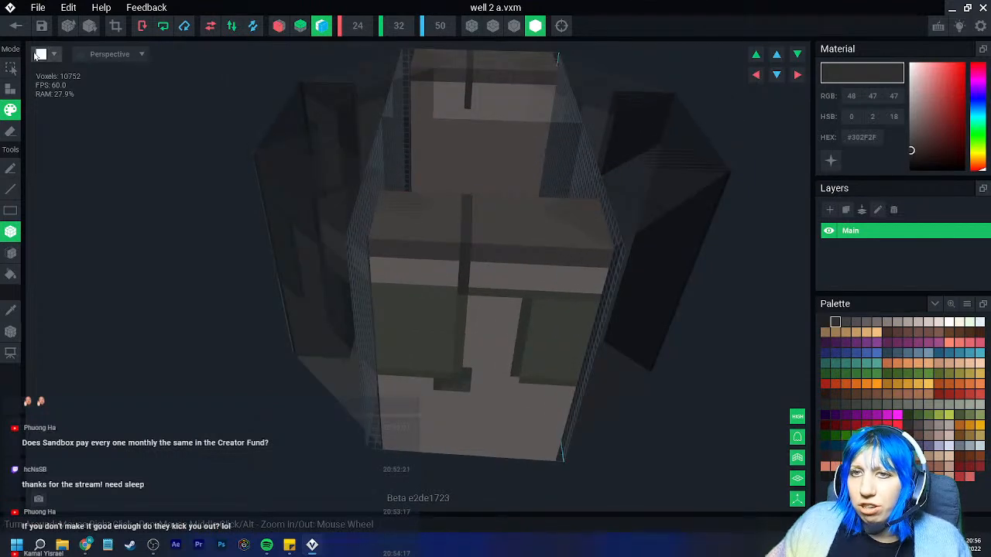
click(38, 55)
click(383, 195)
Open side 1a's well 2 a model for editing and fill its light wall with the warm grey #645F5C
scroll(499, 267, up, 5)
right_drag(467, 277, 467, 276)
click(475, 292)
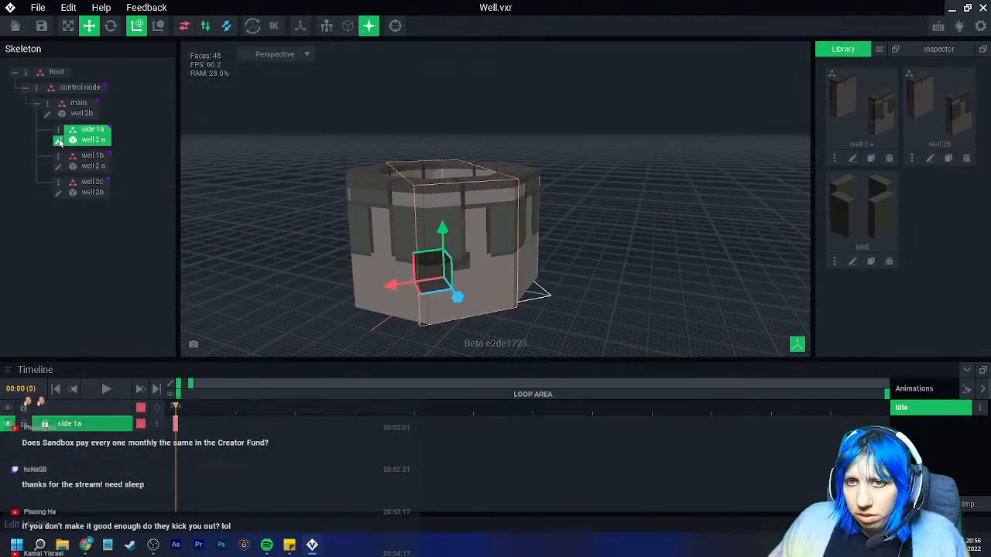
click(58, 141)
right_drag(437, 240, 456, 263)
middle_drag(456, 263, 431, 220)
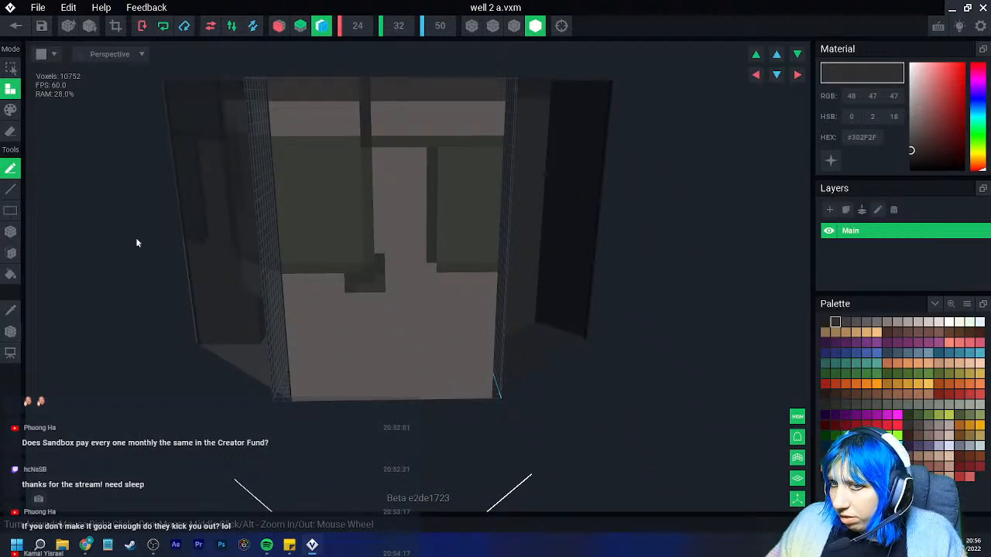
click(10, 311)
click(439, 343)
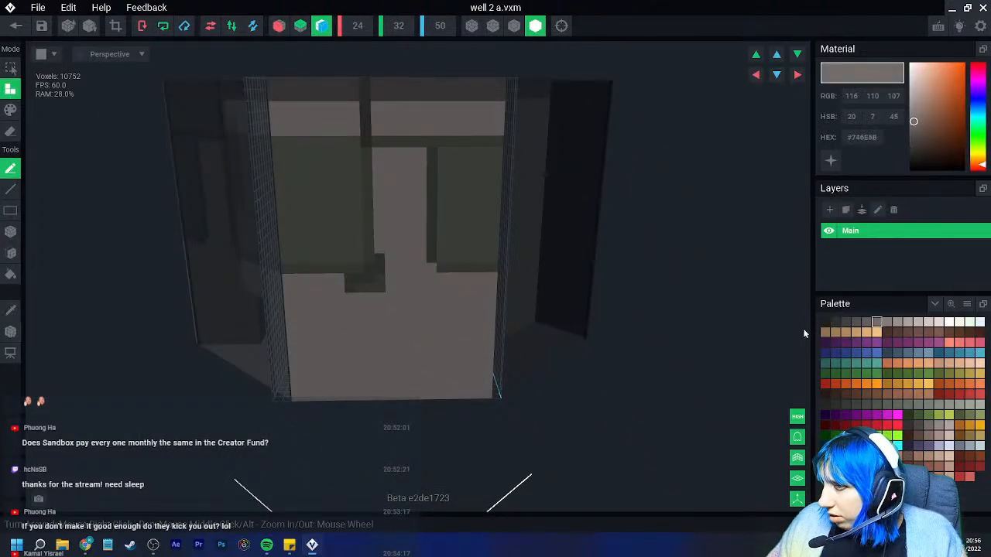
click(866, 322)
click(10, 110)
click(10, 274)
click(380, 342)
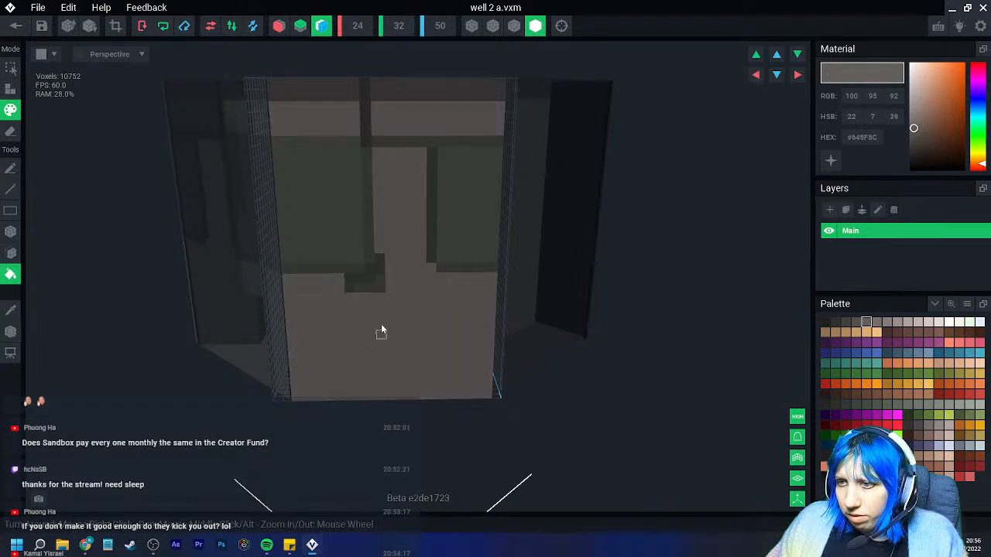
Fill the green stones on the wall of well 2 a with #534F4E
click(856, 322)
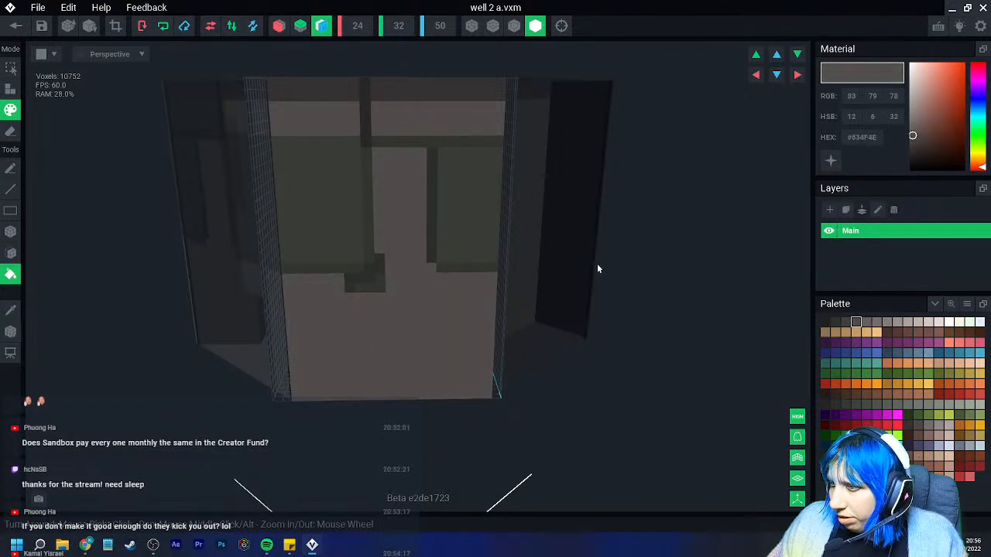
click(420, 207)
key(ctrl+z)
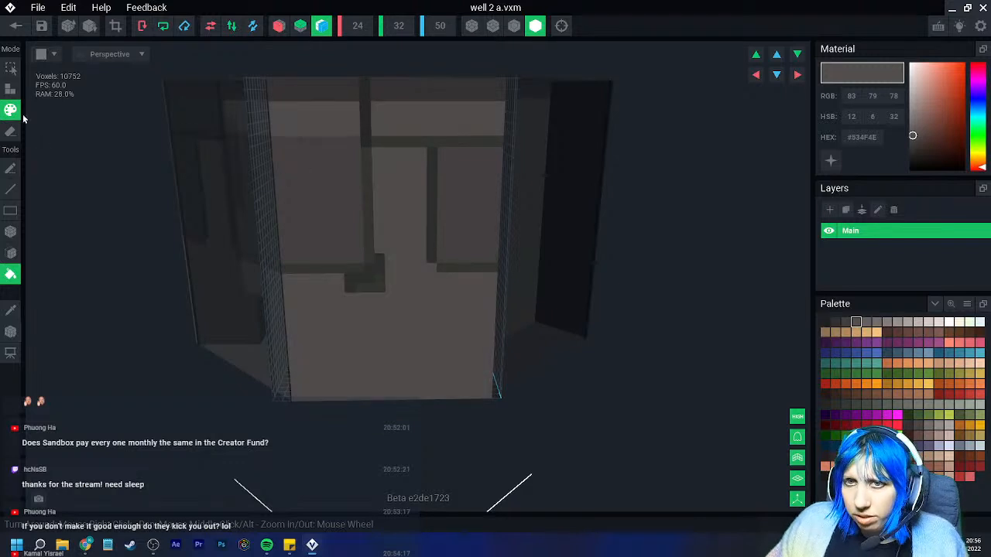
Paint the vertical joint and the adjoining lower horizontal joint on well 2 a's wall in #302F2F as boxes
click(11, 232)
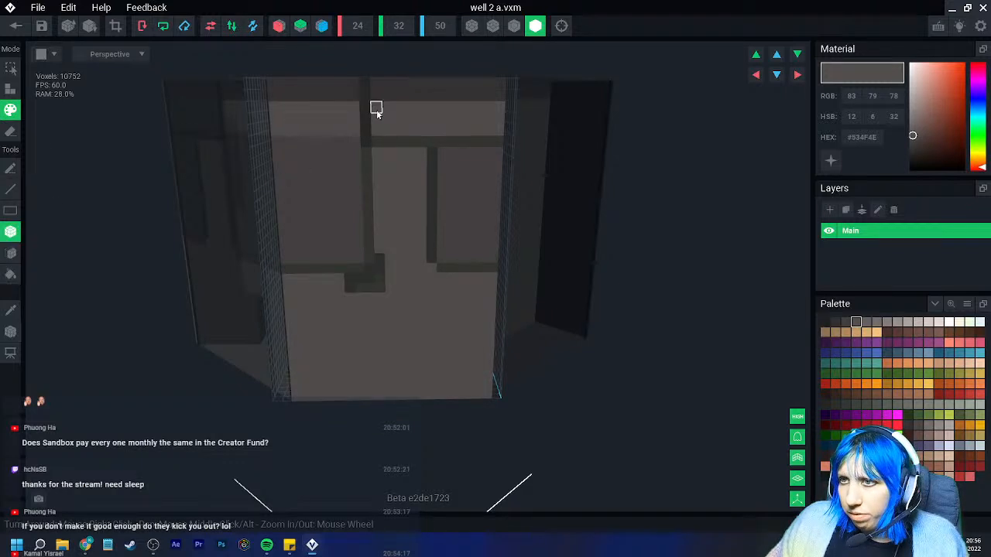
right_drag(469, 149, 457, 197)
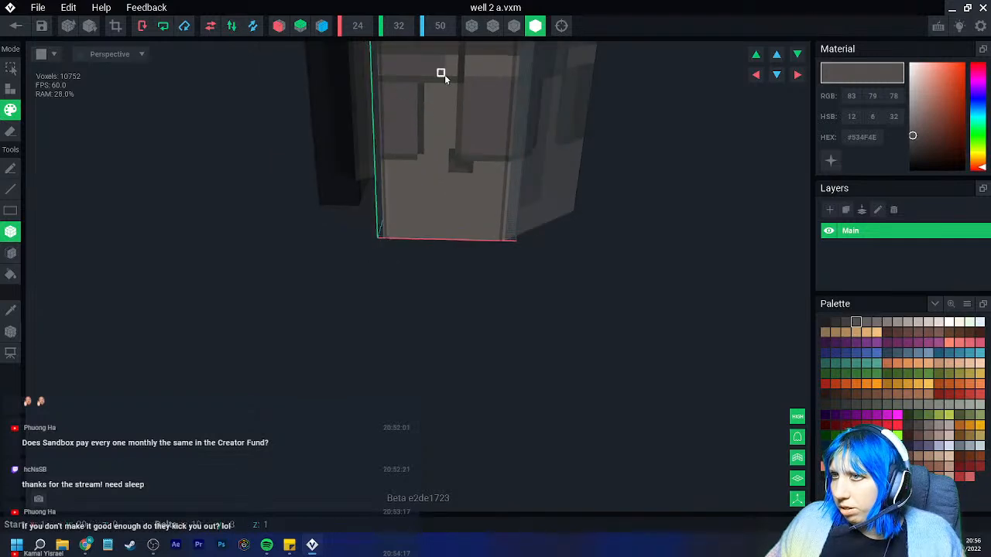
right_drag(453, 77, 325, 111)
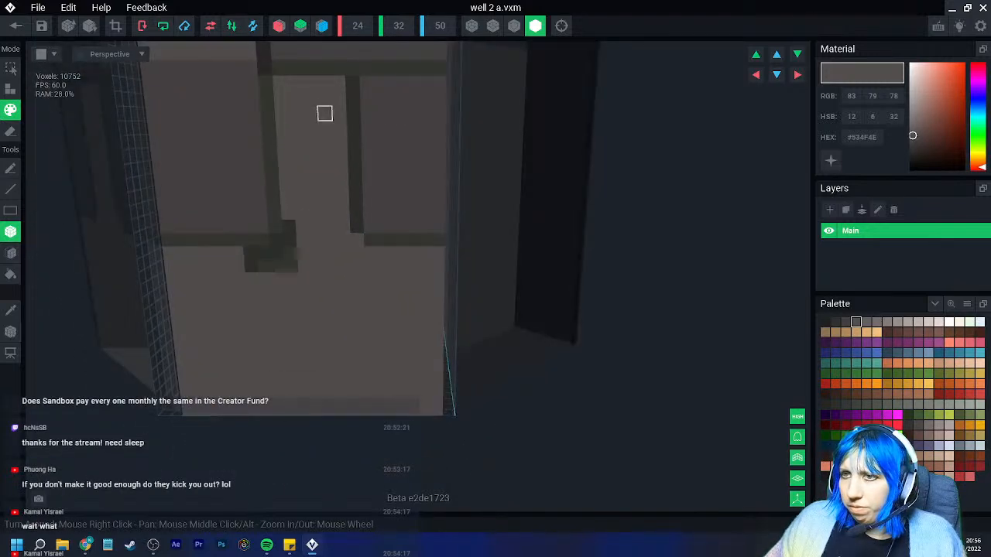
click(11, 309)
click(263, 85)
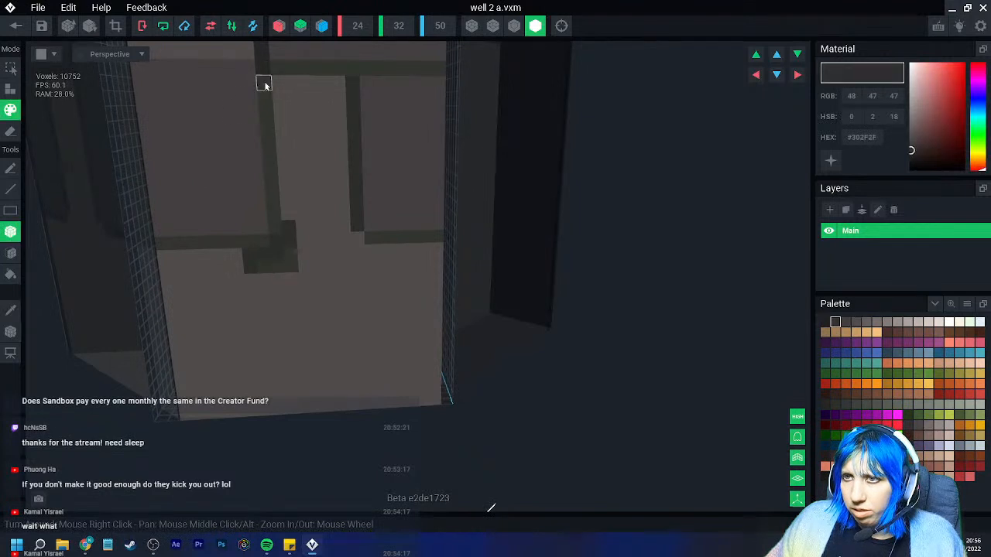
click(267, 55)
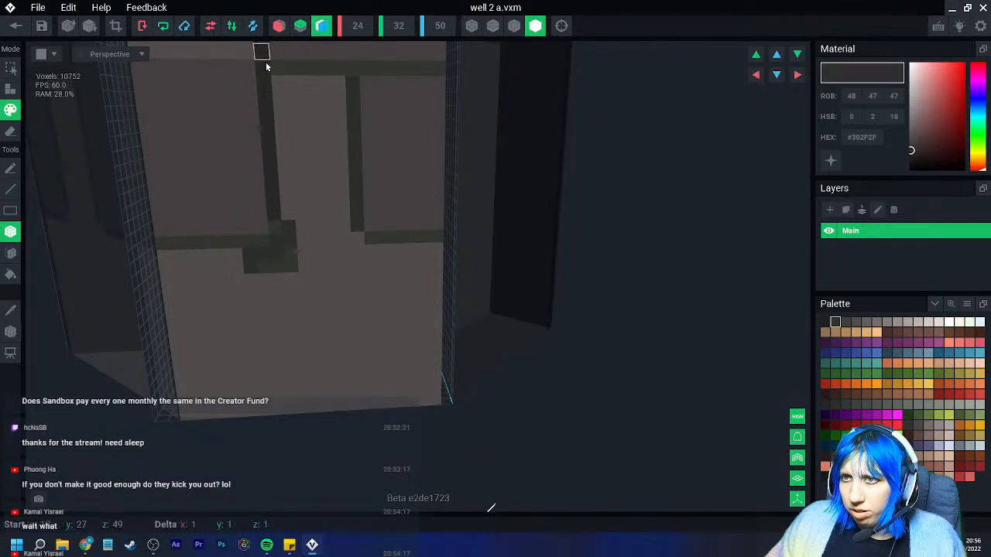
drag(276, 227, 275, 228)
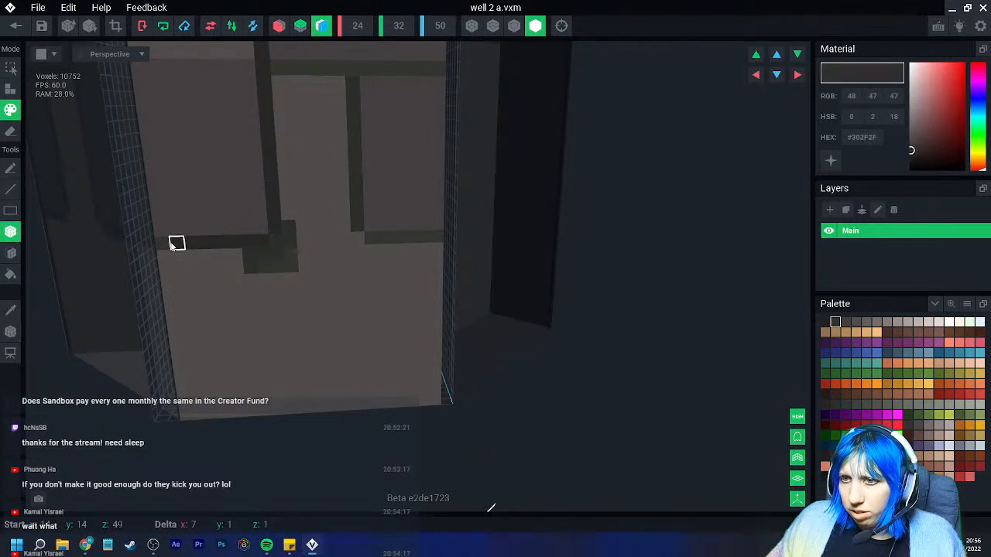
drag(177, 244, 175, 245)
Paint the small patch where the vertical and lower horizontal joints meet in #242623 and save well 2 a
click(825, 406)
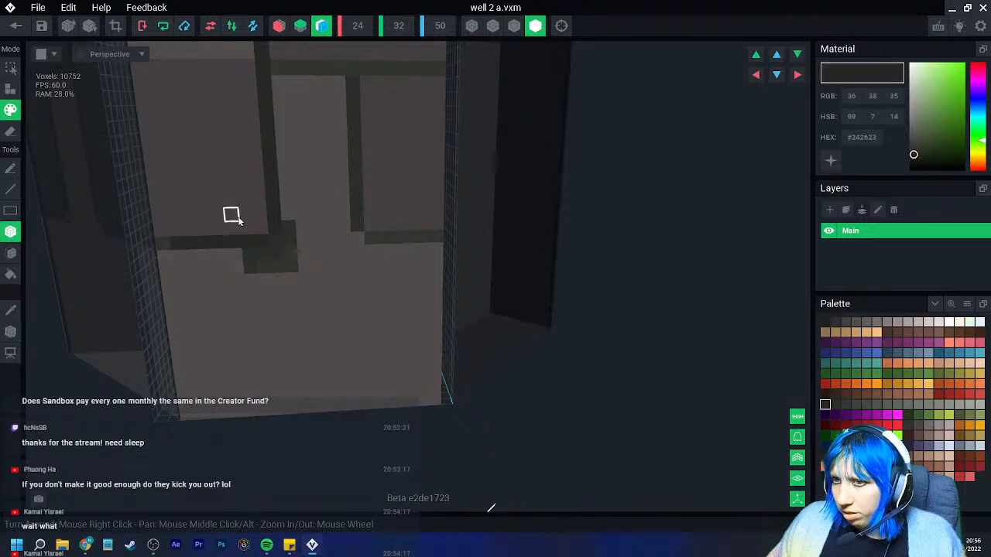
drag(286, 230, 287, 241)
mouse_move(279, 243)
mouse_down()
mouse_move(251, 267)
mouse_move(250, 256)
mouse_up()
middle_drag(282, 114, 271, 175)
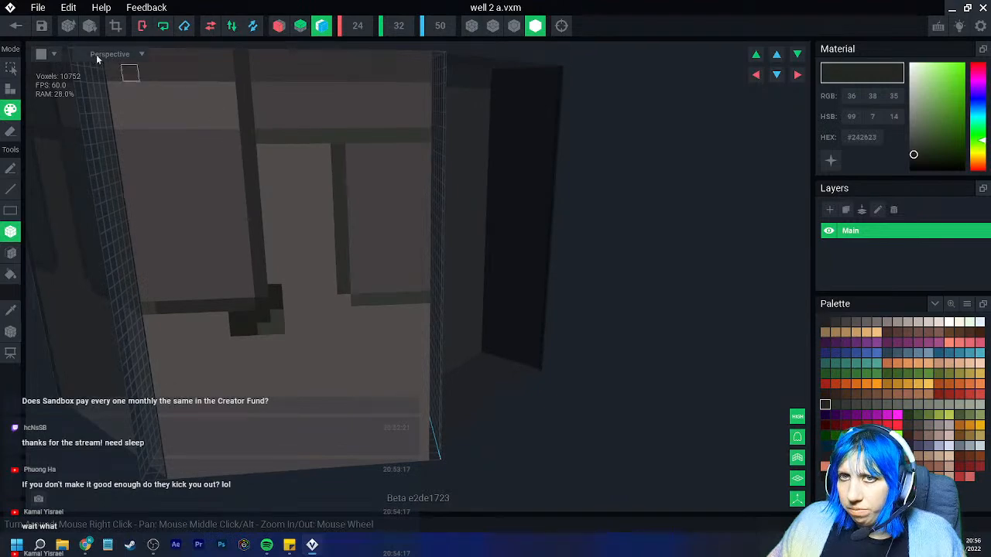
click(16, 25)
click(370, 195)
Open well 2c's well 2b model for editing and fill its light wall with the warm grey #645F5C
scroll(442, 159, up, 4)
right_drag(445, 161, 452, 172)
click(385, 251)
click(59, 193)
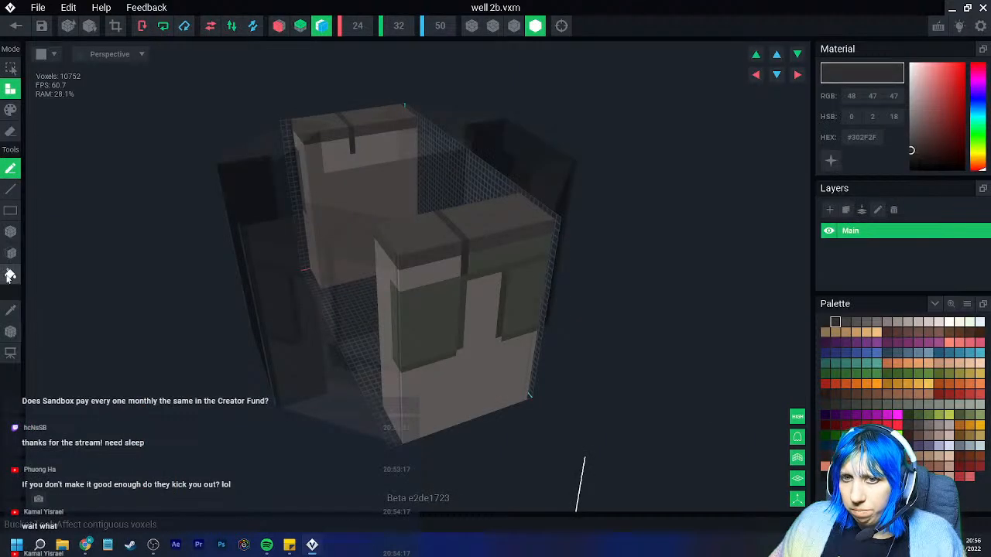
click(875, 322)
click(866, 322)
click(10, 110)
click(10, 274)
click(465, 391)
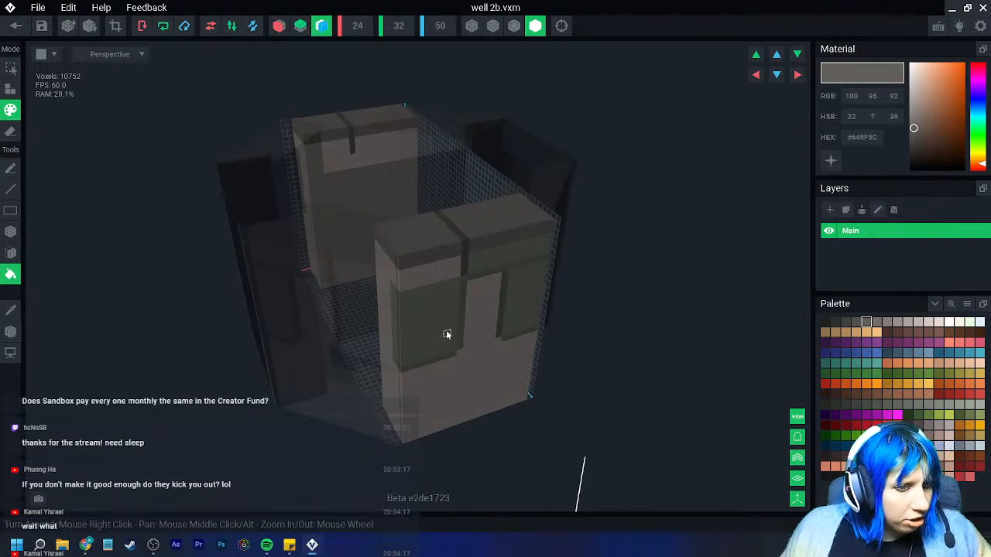
Fill the green stones on well 2b's wall with #534F4E, and close the model and the Well project, saving both
right_drag(476, 340, 491, 338)
scroll(491, 339, up, 2)
click(856, 322)
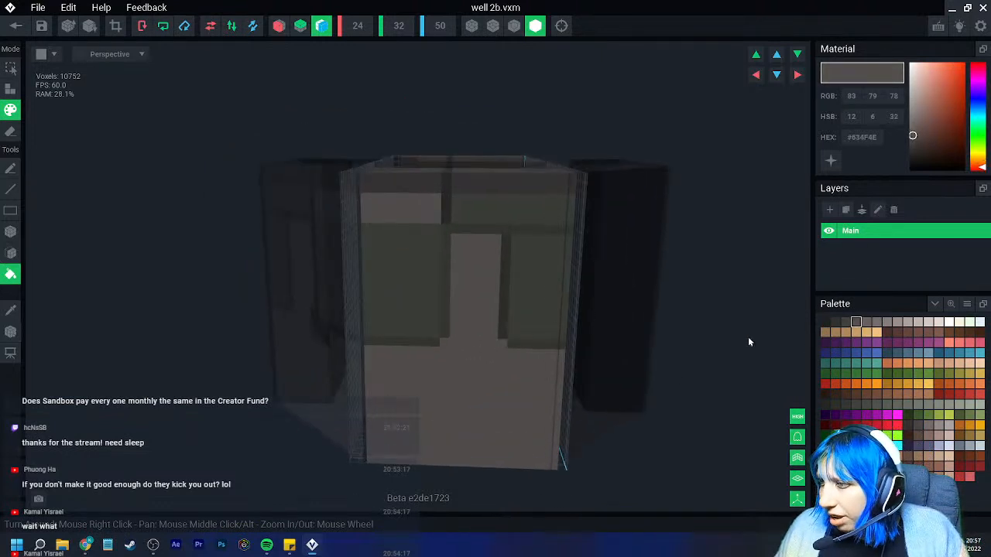
click(877, 324)
click(867, 323)
click(857, 324)
click(499, 210)
click(420, 249)
click(16, 26)
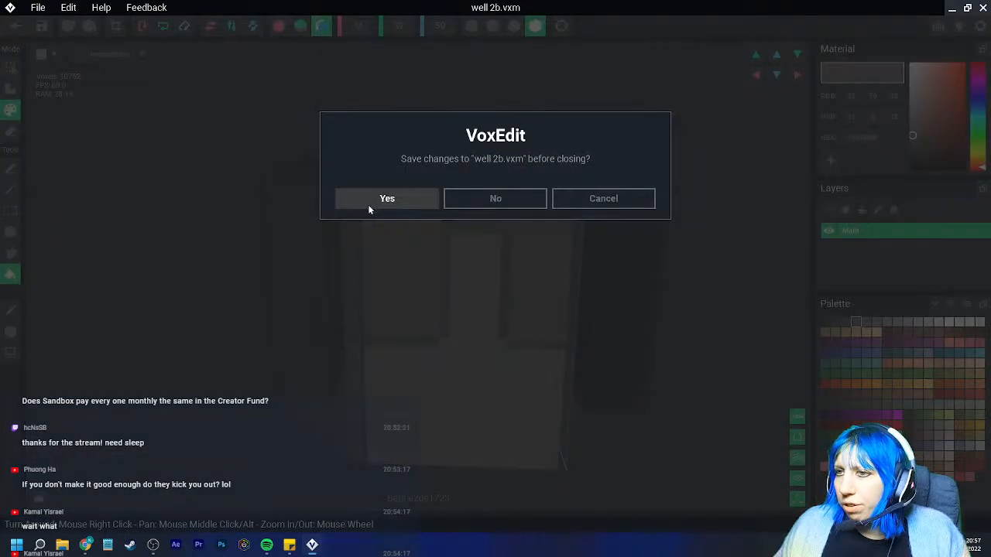
click(367, 204)
click(16, 26)
click(361, 198)
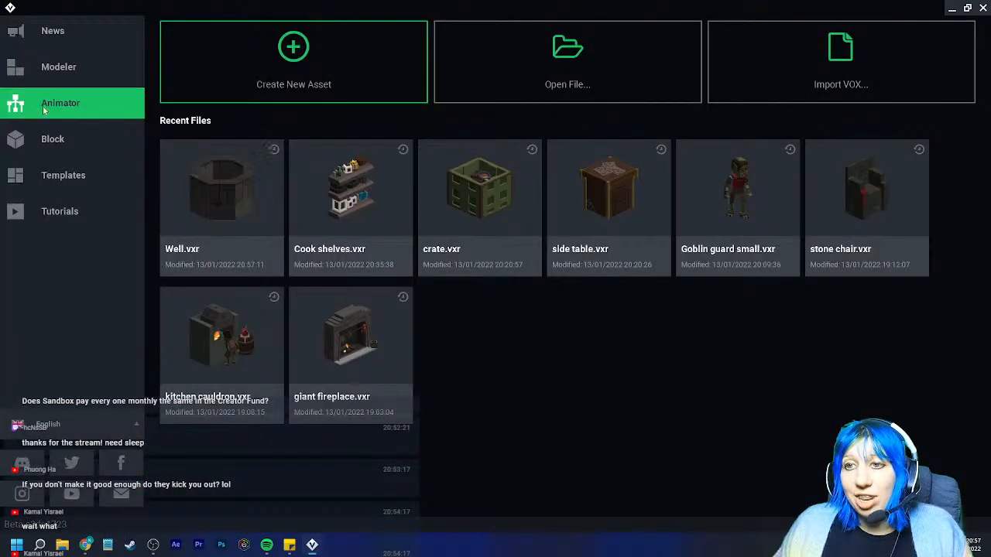
Look through the asset templates and reopen the recent Well.vxr project
click(94, 185)
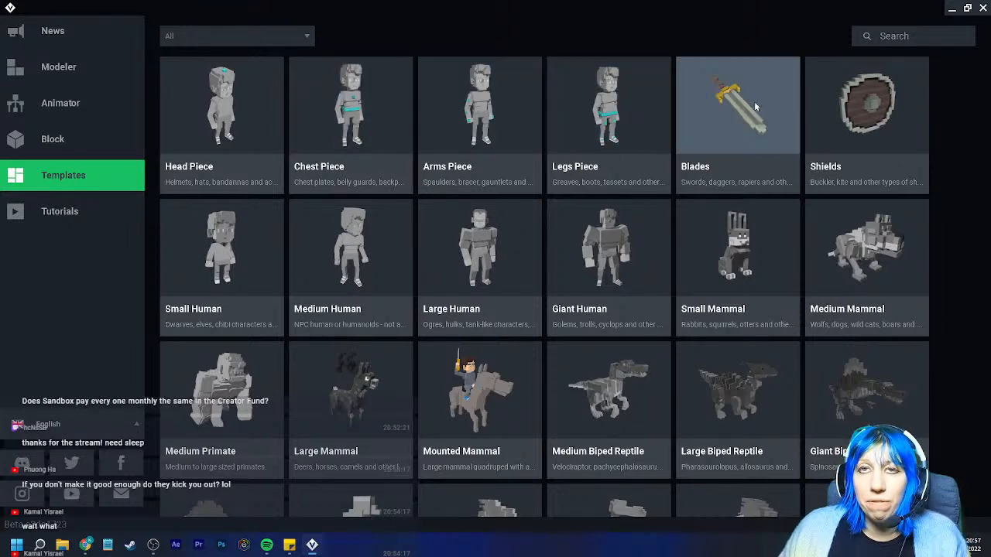
click(77, 68)
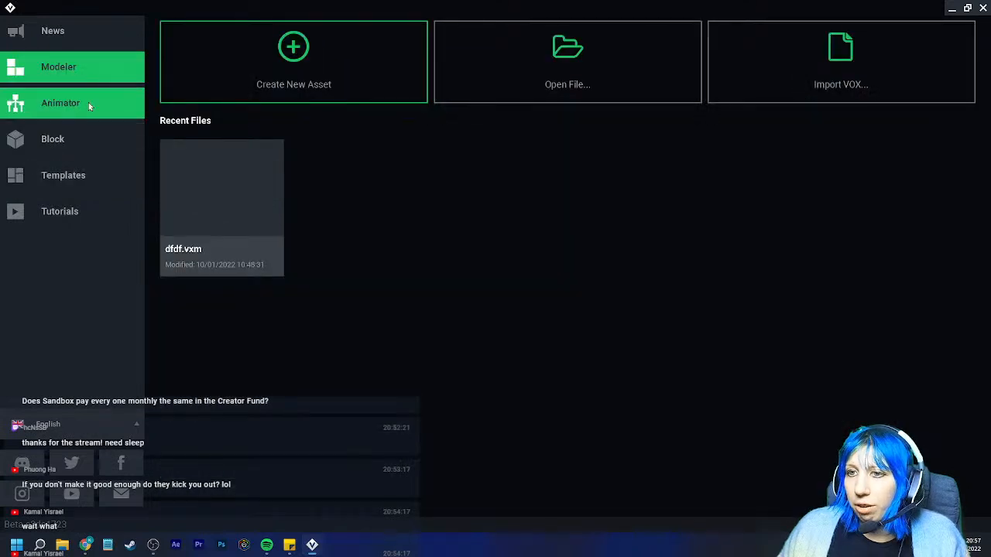
click(88, 107)
click(275, 207)
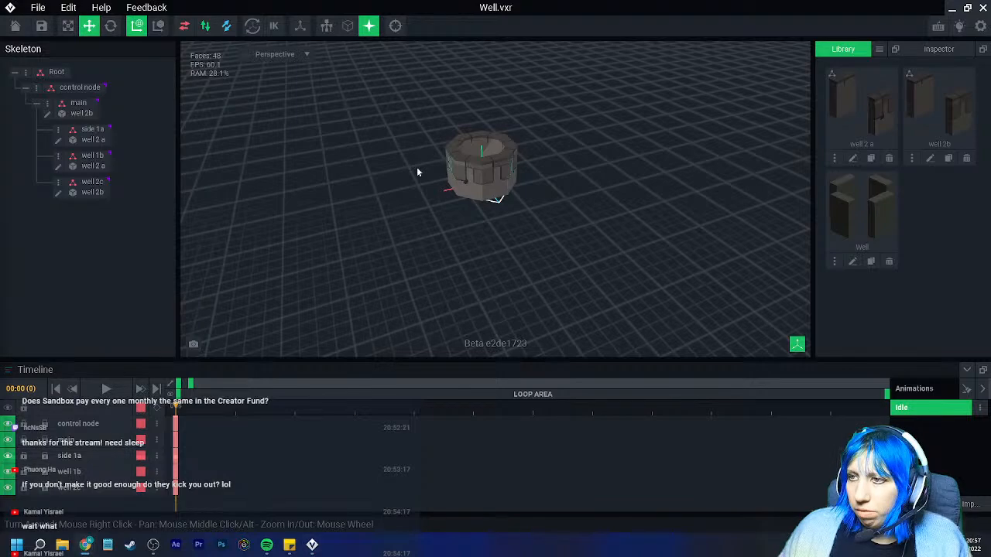
Open well 2c's well 2b model and paint the upper horizontal joint on its wall in #302F2F, sampled from the rim joint
scroll(518, 190, up, 5)
right_drag(474, 248, 511, 281)
click(397, 180)
click(58, 193)
scroll(464, 269, up, 4)
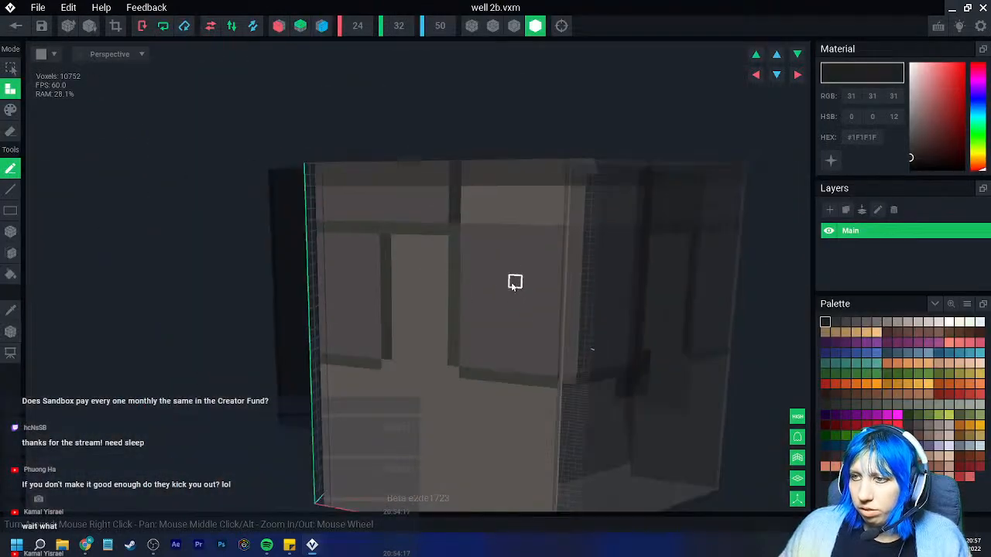
click(15, 311)
click(453, 207)
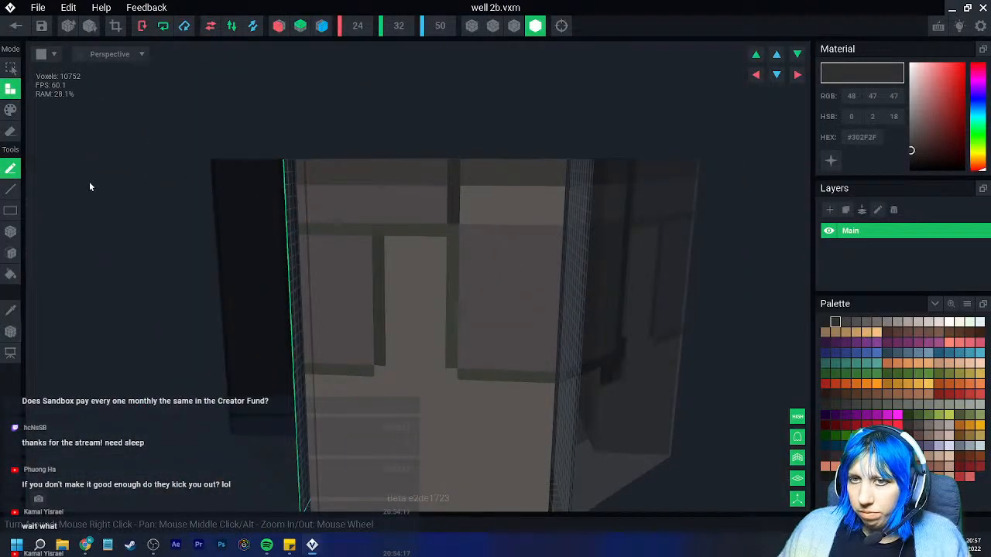
click(11, 111)
drag(303, 227, 435, 223)
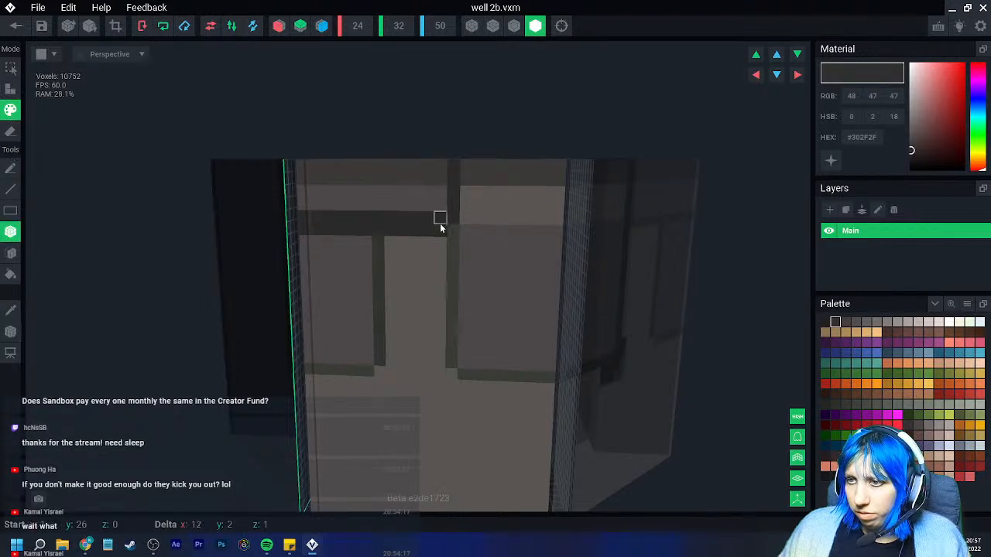
Paint the remaining green vertical and lower horizontal joints on well 2b's wall in #302F2F
drag(453, 363, 488, 380)
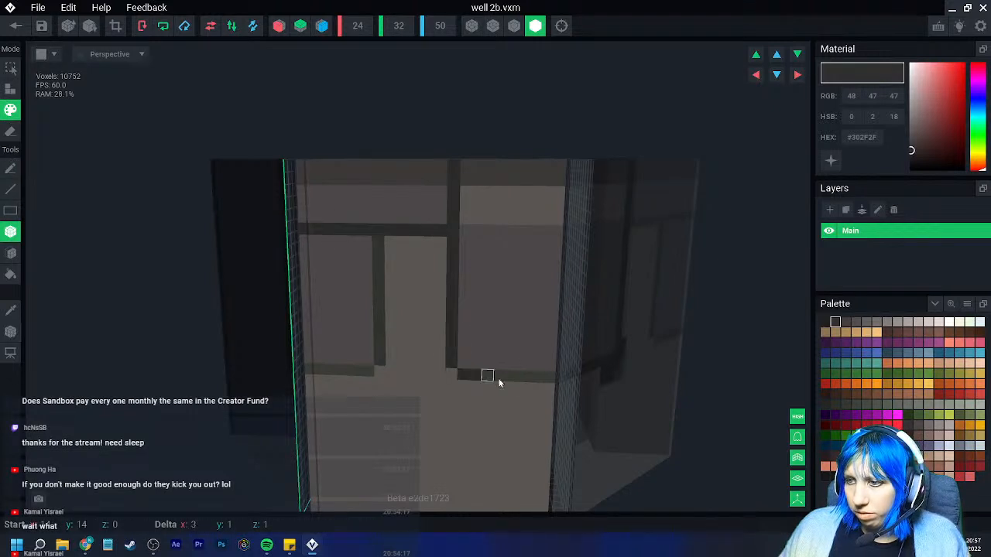
drag(555, 380, 551, 378)
mouse_move(380, 243)
mouse_down()
mouse_move(394, 361)
mouse_move(311, 373)
mouse_up()
Paint a stepped patch under the left lower joint and a large rectangular stone on the lower wall in #423F3E
mouse_move(352, 378)
right_down()
mouse_move(405, 400)
mouse_move(270, 307)
right_up()
click(11, 310)
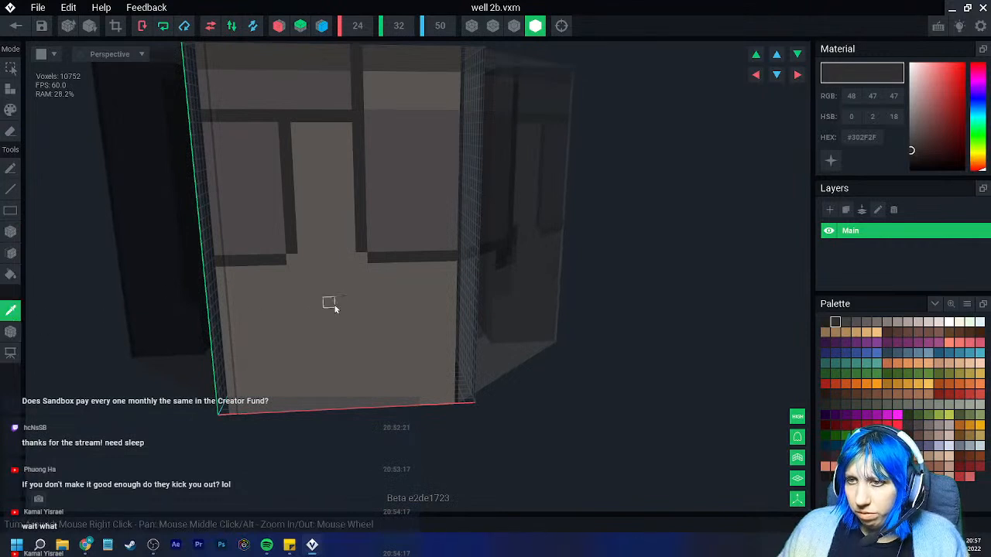
click(254, 226)
click(846, 322)
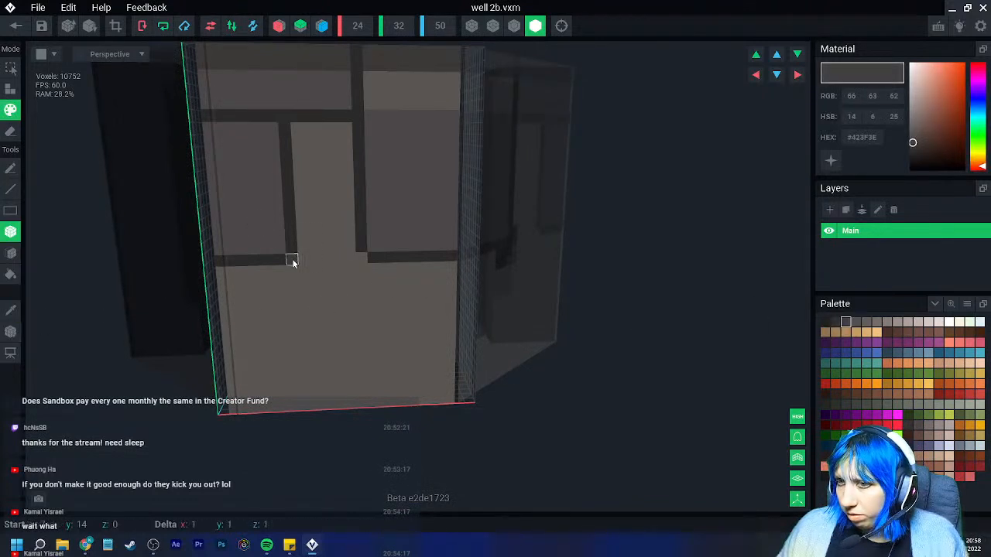
mouse_move(270, 273)
mouse_down()
mouse_move(303, 274)
mouse_move(297, 281)
mouse_move(388, 341)
mouse_move(427, 349)
mouse_move(417, 360)
mouse_up()
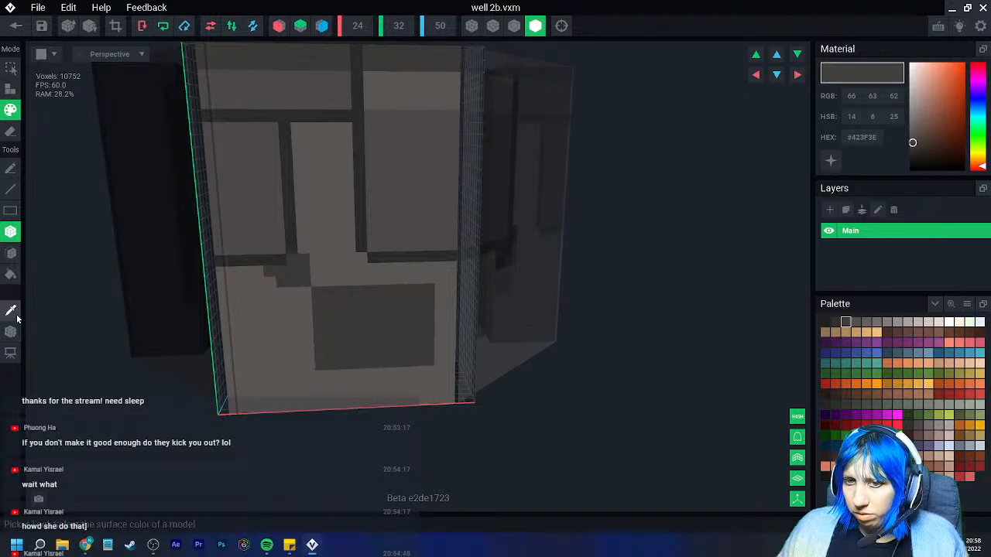
Paint a stepped #534F4E patch above the large rectangular stone and recolour the narrow middle stone #423F3E
click(856, 322)
mouse_move(315, 284)
mouse_down()
mouse_move(420, 290)
mouse_move(431, 281)
mouse_move(316, 273)
mouse_move(329, 260)
mouse_up()
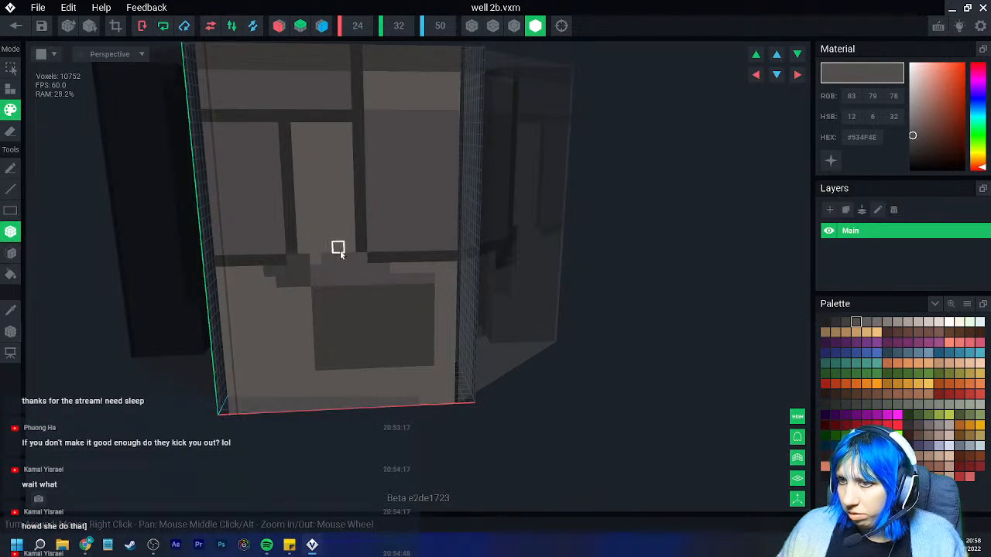
click(14, 310)
click(292, 271)
drag(297, 129, 336, 259)
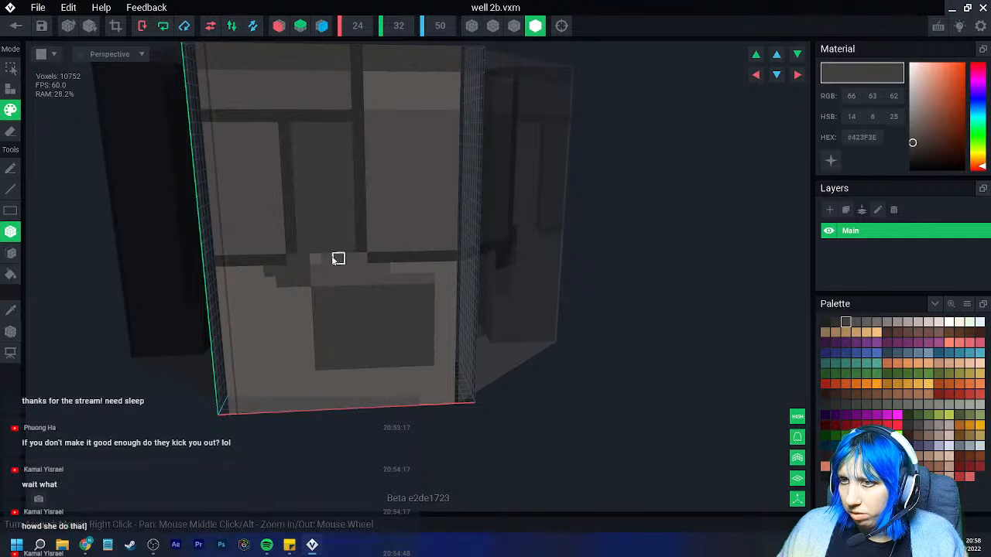
Paint a small #302F2F notch at the middle stone's upper left corner and #534F4E voxels at its lower right corner
click(11, 310)
click(284, 143)
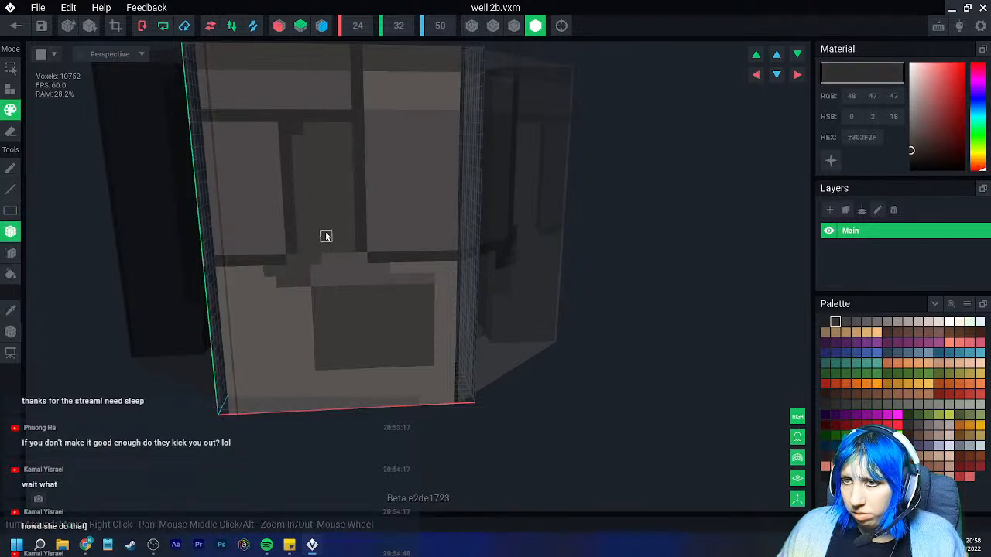
click(13, 309)
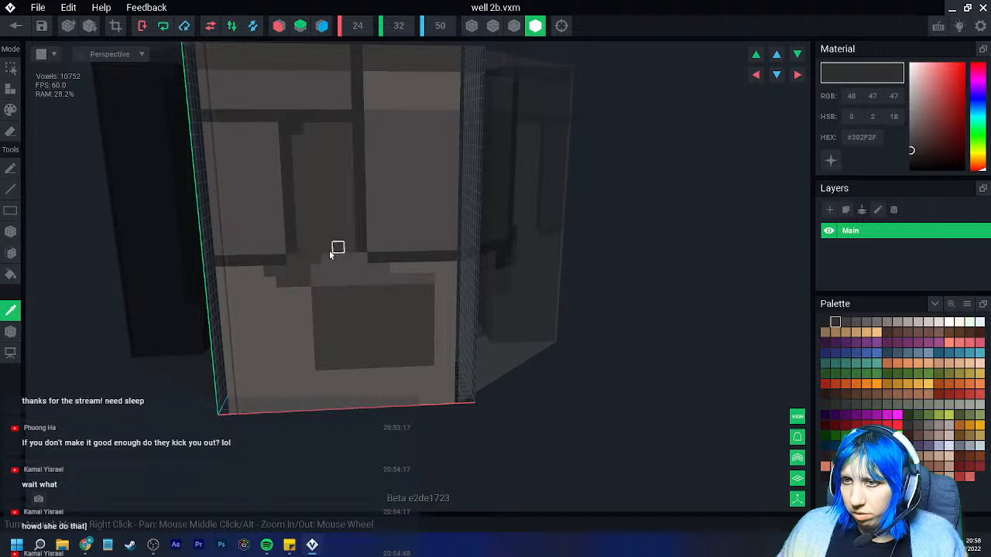
click(351, 269)
drag(351, 246, 349, 225)
scroll(371, 296, down, 4)
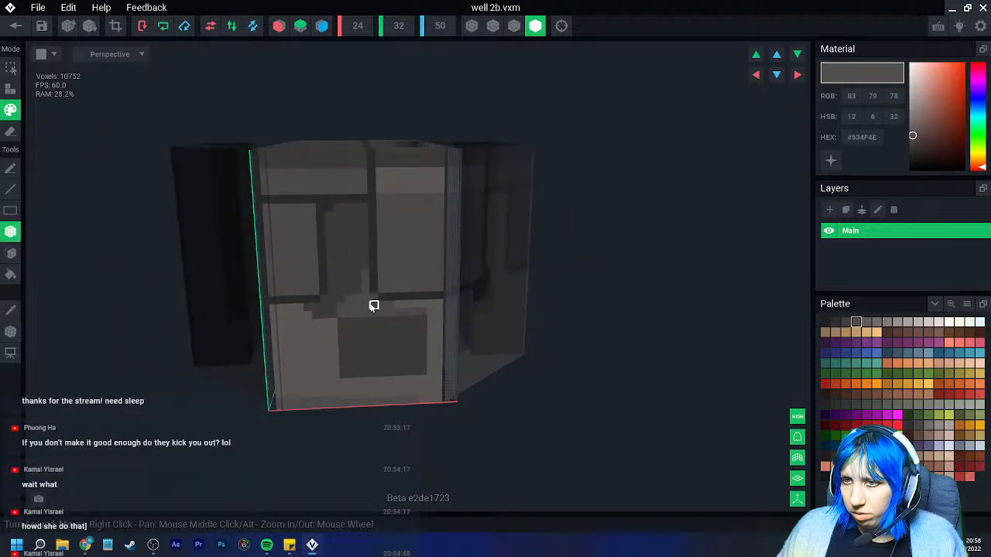
scroll(384, 361, up, 3)
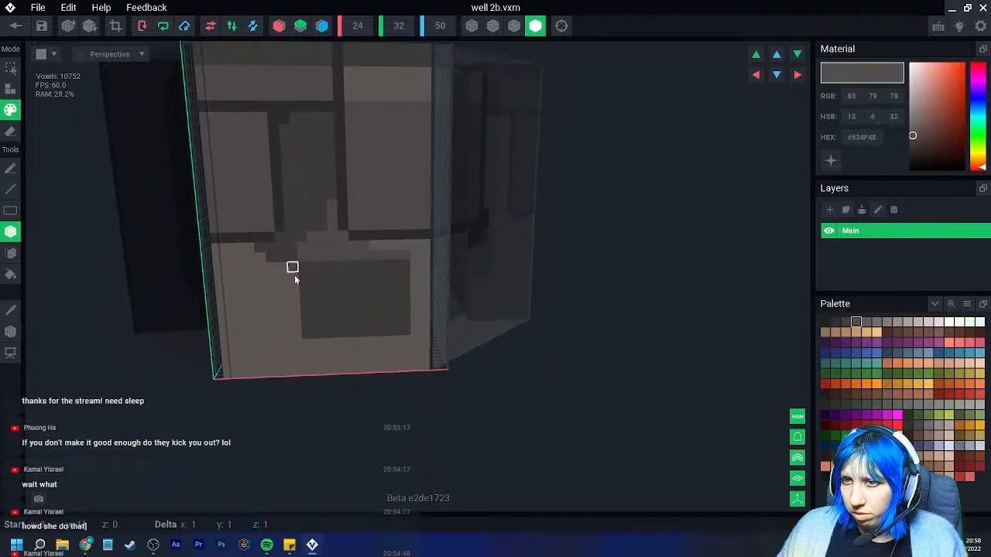
Paint a #534F4E strip down the left edge of the large rectangular stone, and save and close well 2b
drag(297, 336, 296, 337)
click(16, 26)
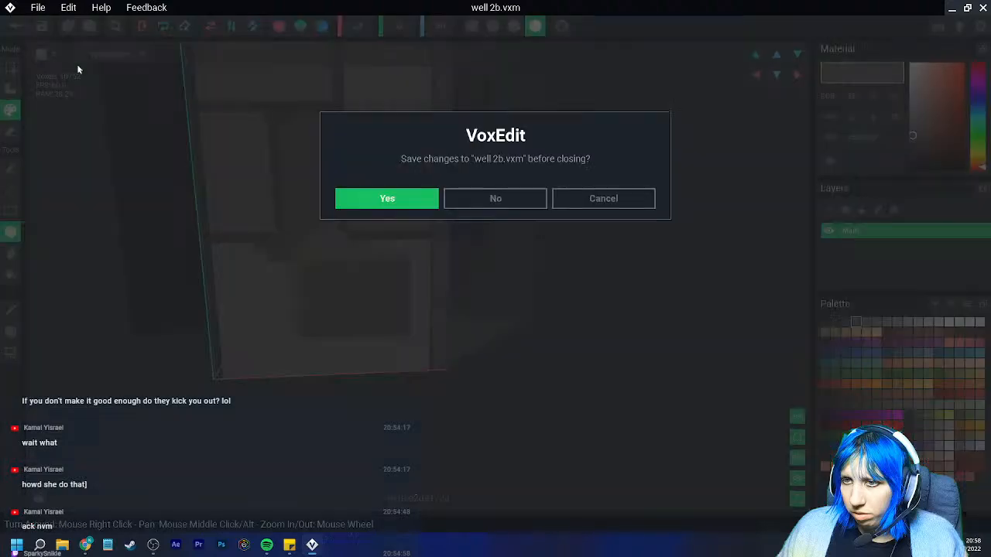
click(381, 198)
Reopen well 2b for editing through the well 2c node of the assembled well
right_drag(469, 205, 525, 214)
scroll(435, 241, up, 5)
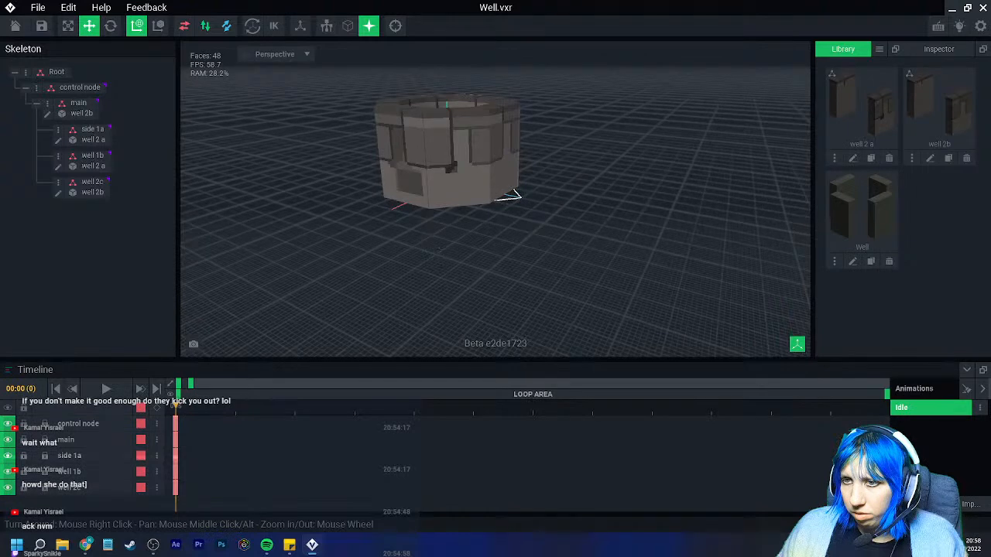
click(361, 188)
click(60, 195)
right_drag(373, 245, 407, 266)
scroll(408, 266, up, 6)
scroll(407, 265, down, 5)
scroll(407, 266, up, 2)
scroll(484, 303, up, 2)
middle_drag(484, 302, 456, 302)
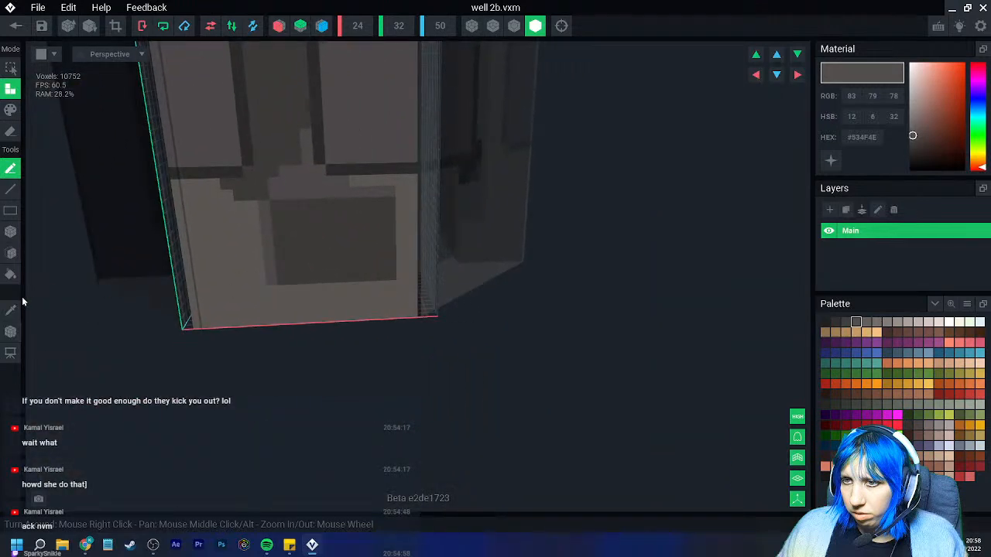
Enable symmetry on the Z axis only for well 2b
scroll(324, 305, down, 4)
right_drag(323, 306, 369, 255)
click(281, 29)
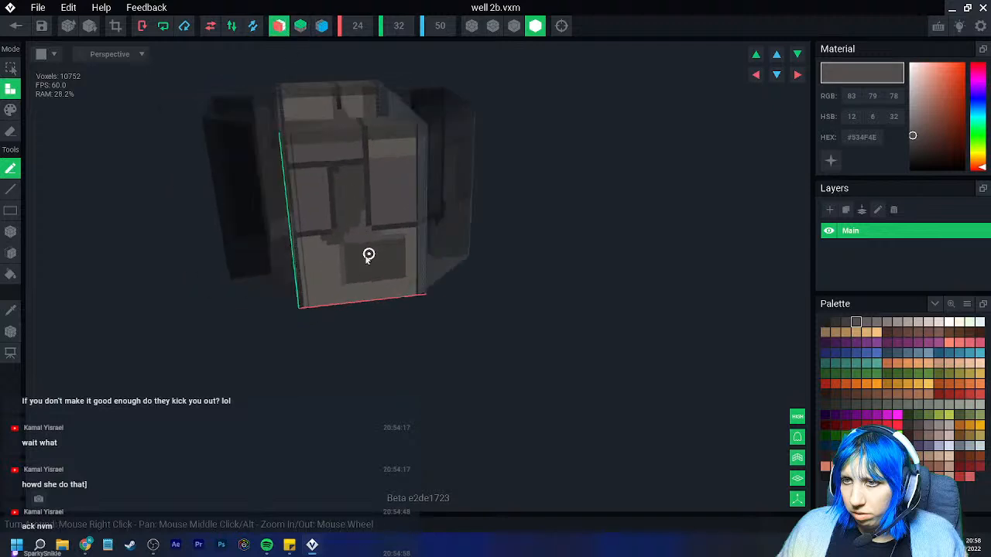
scroll(370, 254, up, 3)
click(320, 28)
middle_drag(321, 259, 254, 223)
scroll(252, 222, up, 3)
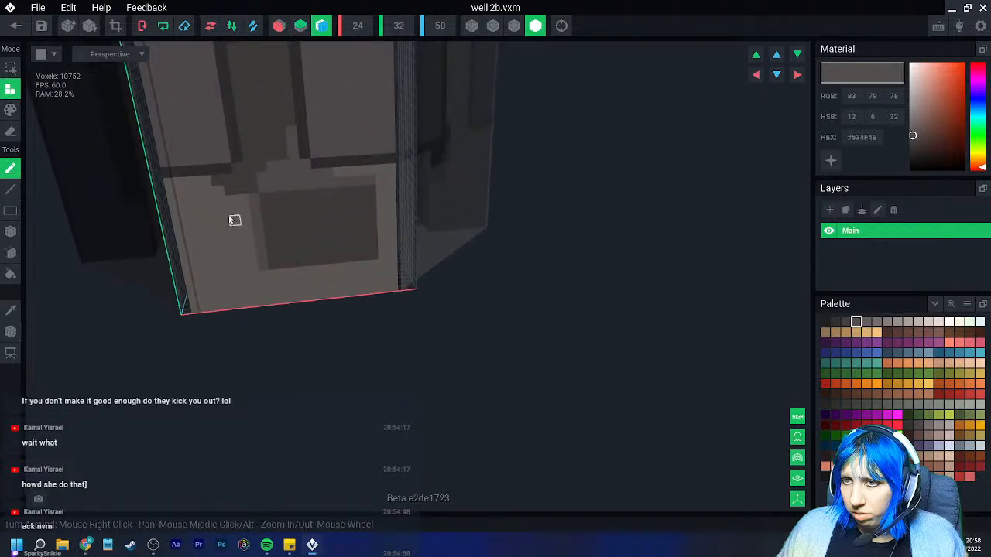
Switch to painting whole faces and crop well 2b's volume to 21 × 32 × 50
click(11, 311)
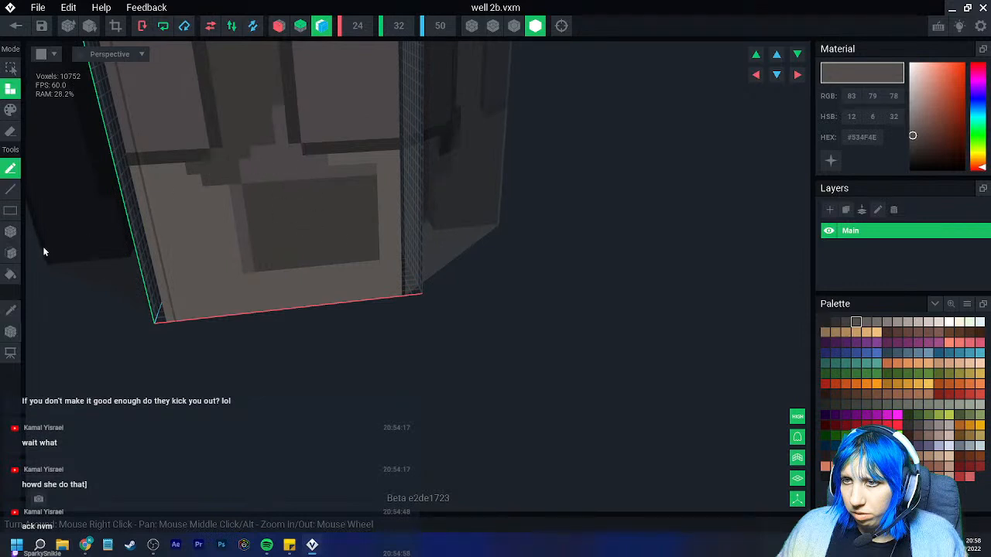
click(11, 252)
click(11, 109)
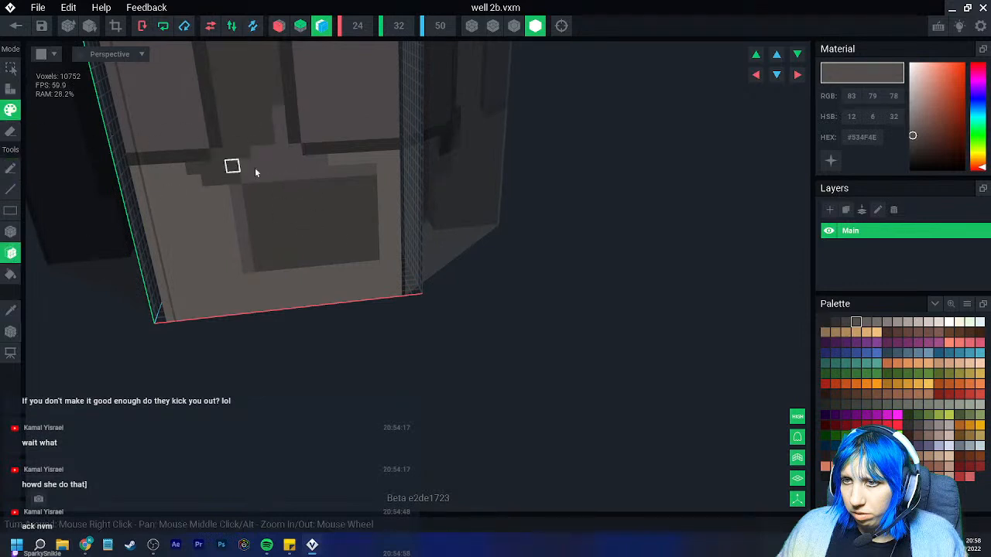
click(115, 26)
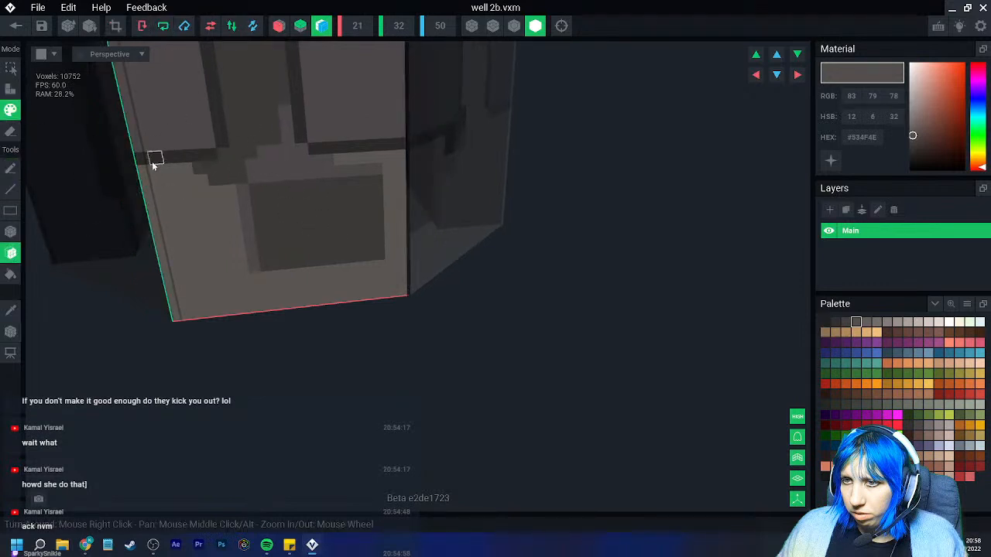
Sample #423F3E and #302F2F from the wall and repaint the matching stone and joint faces with Z symmetry on
click(11, 310)
click(240, 107)
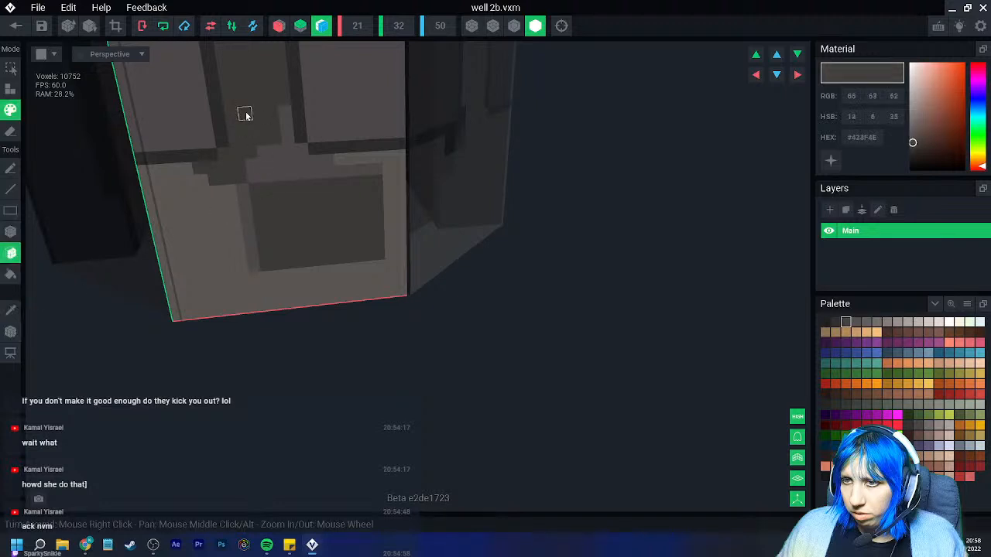
right_drag(199, 84, 317, 249)
click(11, 310)
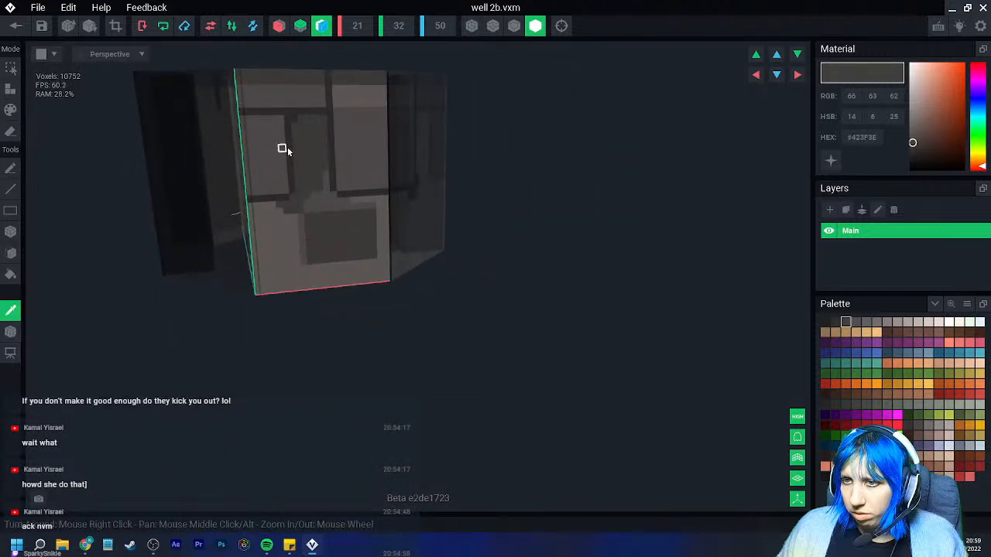
click(288, 143)
right_drag(376, 170, 340, 189)
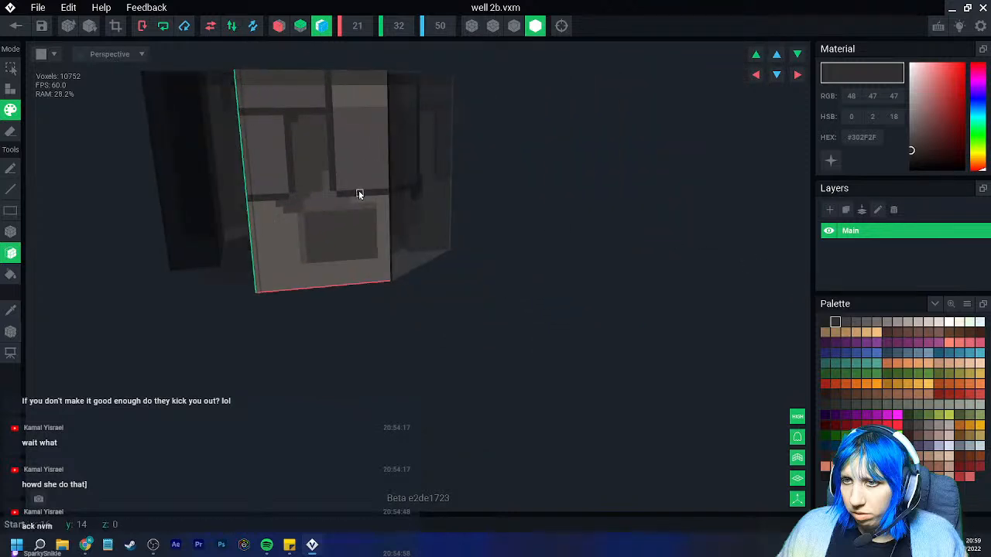
scroll(326, 216, up, 3)
Repaint the remaining #423F3E and #534F4E wall patches with Z symmetry on, and save and close well 2b
click(11, 311)
click(290, 289)
mouse_move(264, 287)
right_down()
mouse_move(407, 250)
mouse_move(374, 168)
mouse_move(405, 280)
right_up()
click(11, 311)
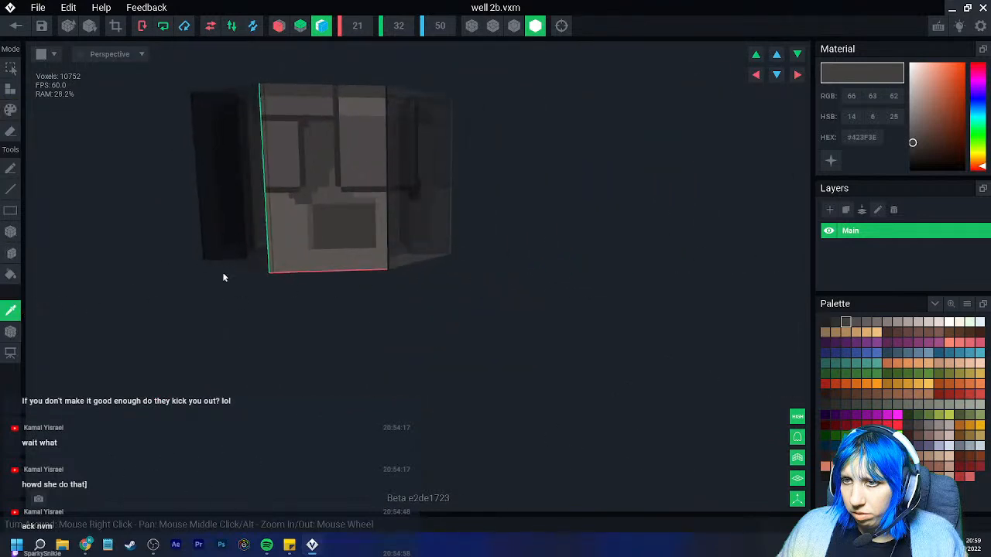
click(312, 228)
click(17, 27)
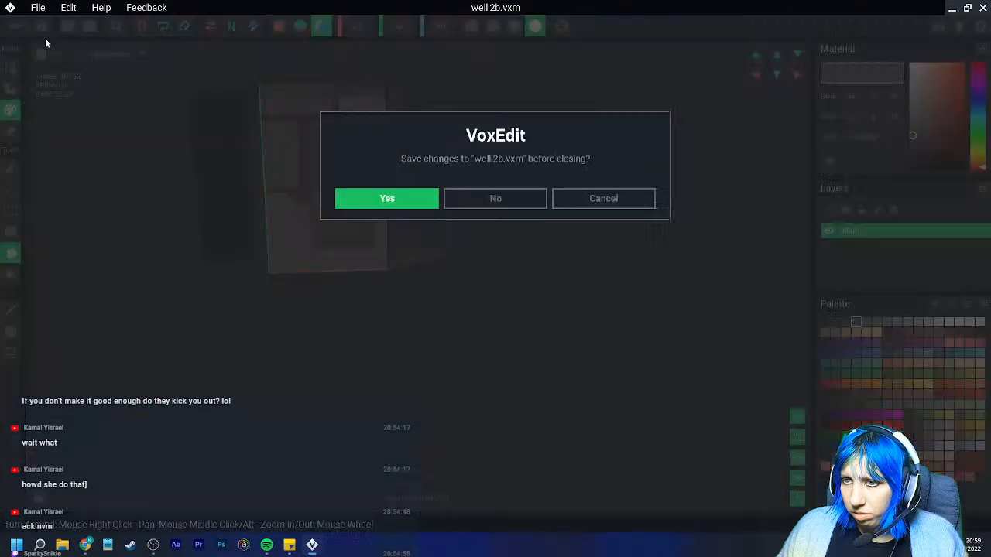
click(377, 199)
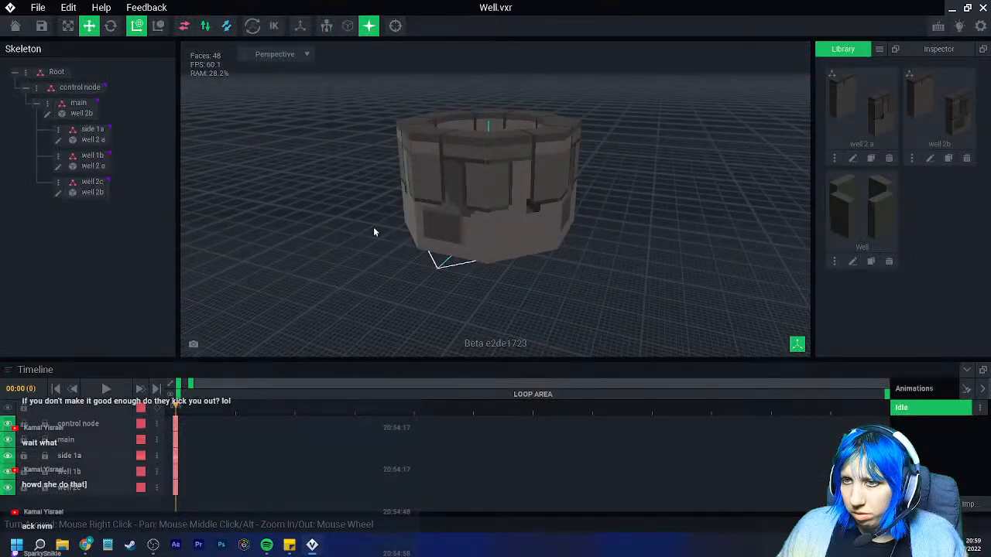
Reopen well 2b and build a box-shaped floor between its two walls in the inner wall's #645F5C
right_drag(294, 207, 533, 239)
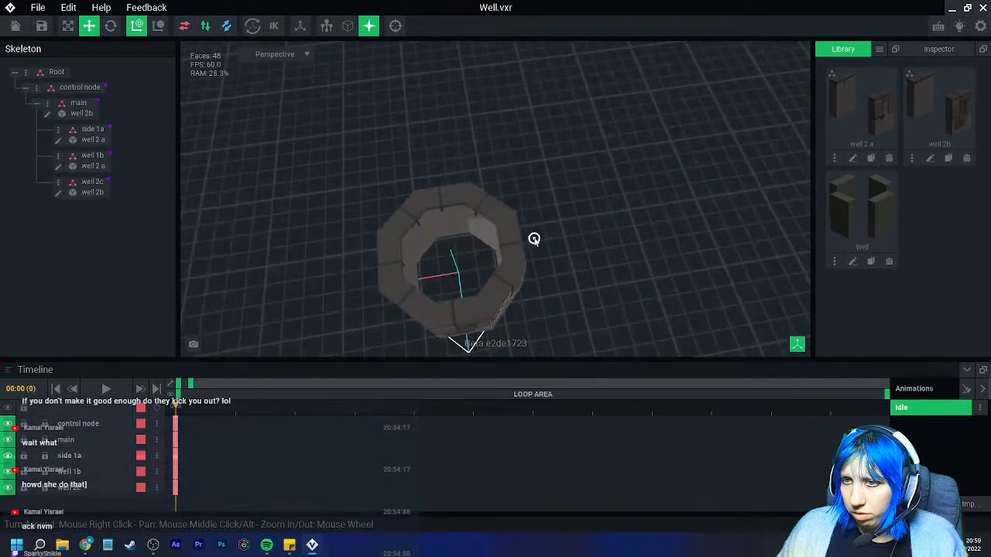
click(459, 213)
click(47, 113)
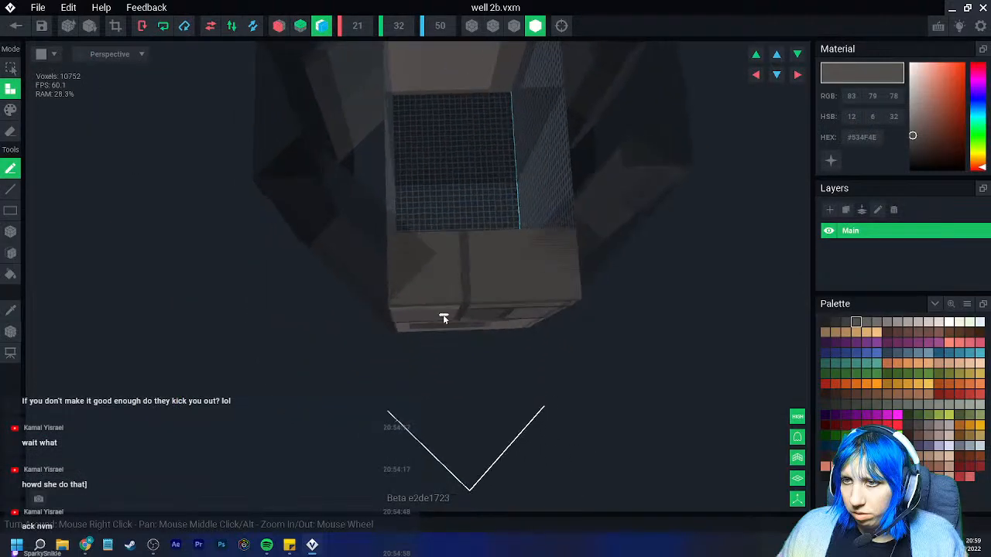
right_drag(448, 315, 372, 310)
scroll(371, 310, up, 3)
middle_drag(310, 256, 213, 319)
click(13, 310)
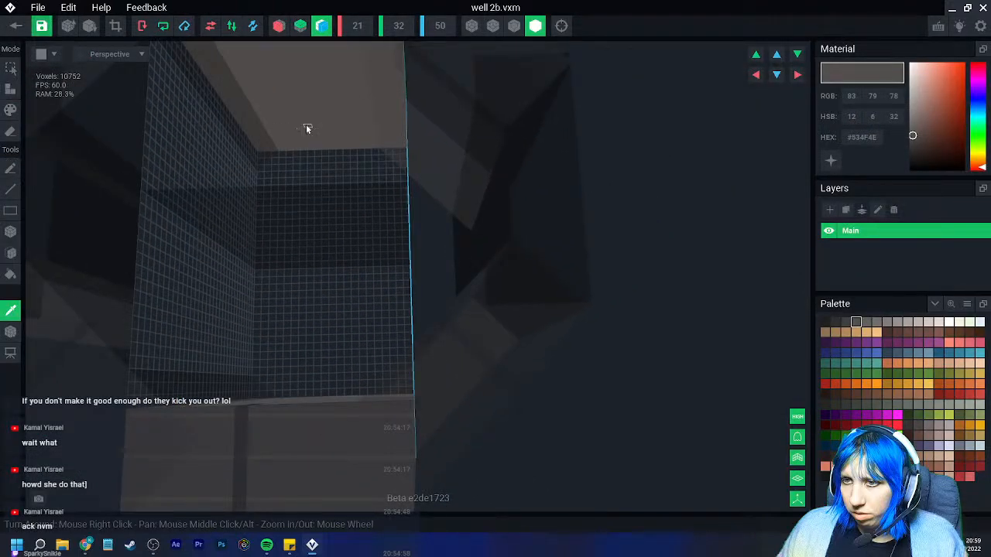
click(306, 124)
key(f)
right_drag(281, 210, 292, 179)
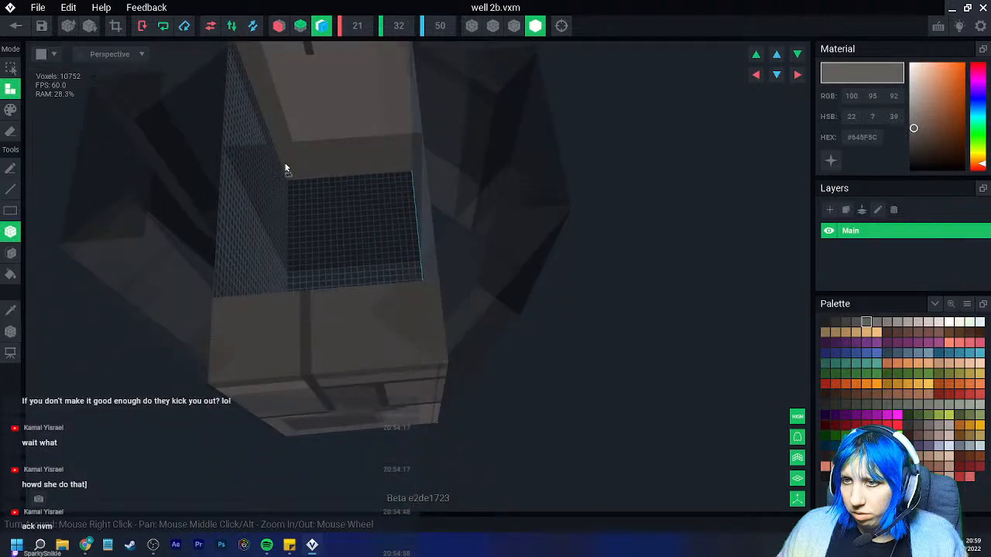
drag(276, 126, 392, 269)
Box-paint well 2b's new floor #534F4E, and save and close the model
right_drag(393, 260, 716, 288)
click(856, 322)
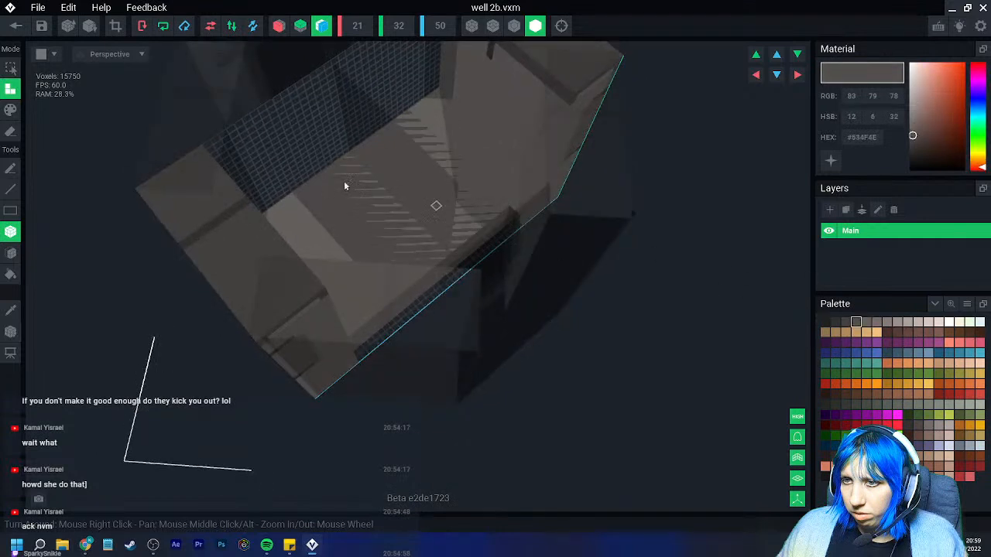
click(10, 110)
right_drag(361, 155, 386, 74)
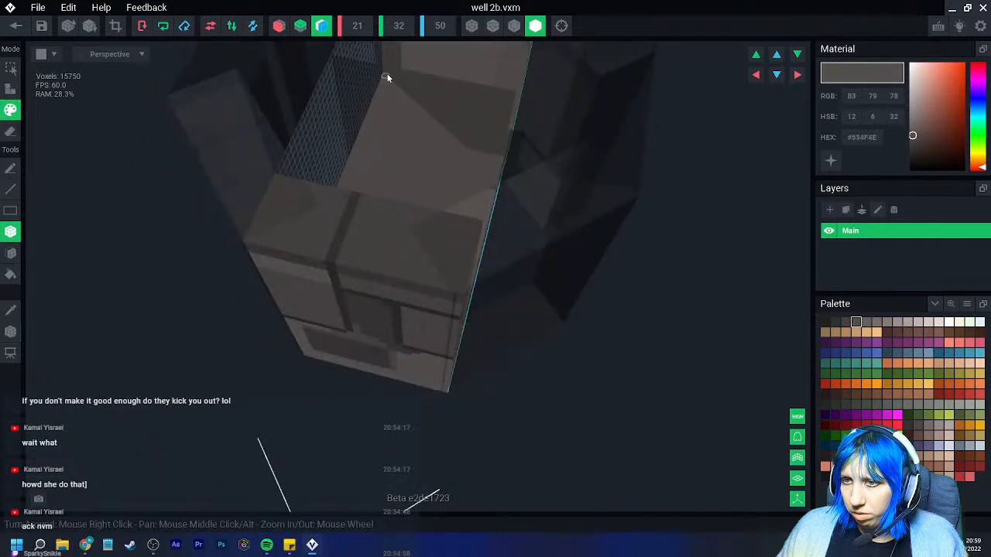
drag(433, 162, 487, 185)
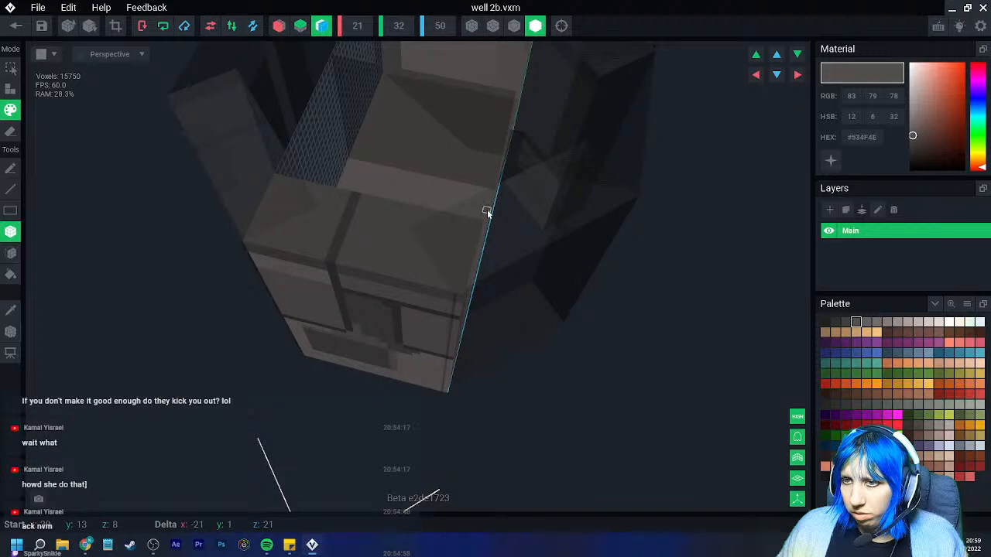
click(15, 26)
click(367, 200)
Open well 2 a and build a box-shaped #645F5C floor between its two walls
right_drag(464, 162, 514, 194)
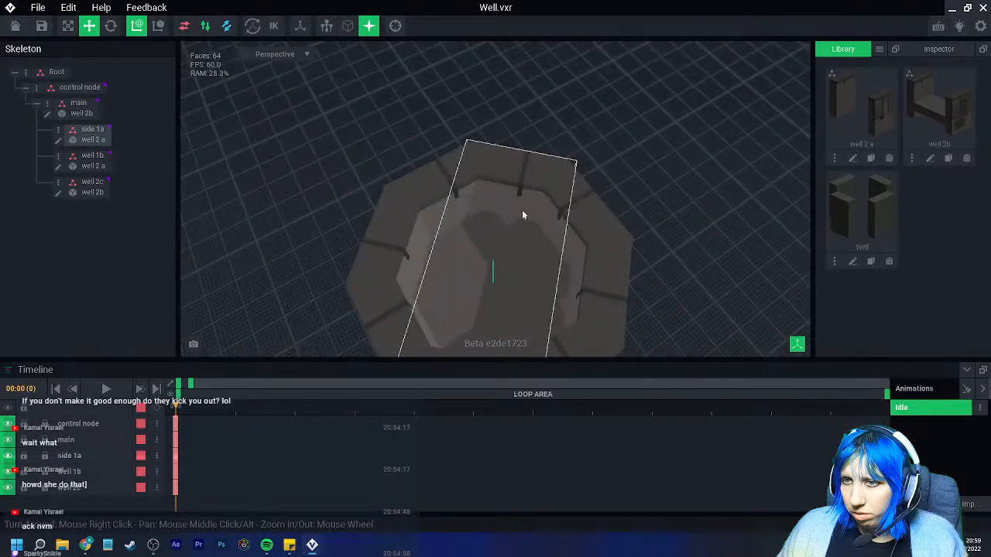
click(509, 196)
click(57, 141)
mouse_move(529, 250)
right_down()
mouse_move(537, 240)
mouse_move(534, 263)
right_up()
scroll(534, 263, up, 2)
click(11, 312)
click(483, 161)
click(10, 111)
click(11, 231)
click(11, 89)
drag(389, 156, 485, 301)
Crop well 2 a's volume to its voxels, inspect the new floor, and save and close the model
right_drag(500, 298, 459, 277)
click(124, 29)
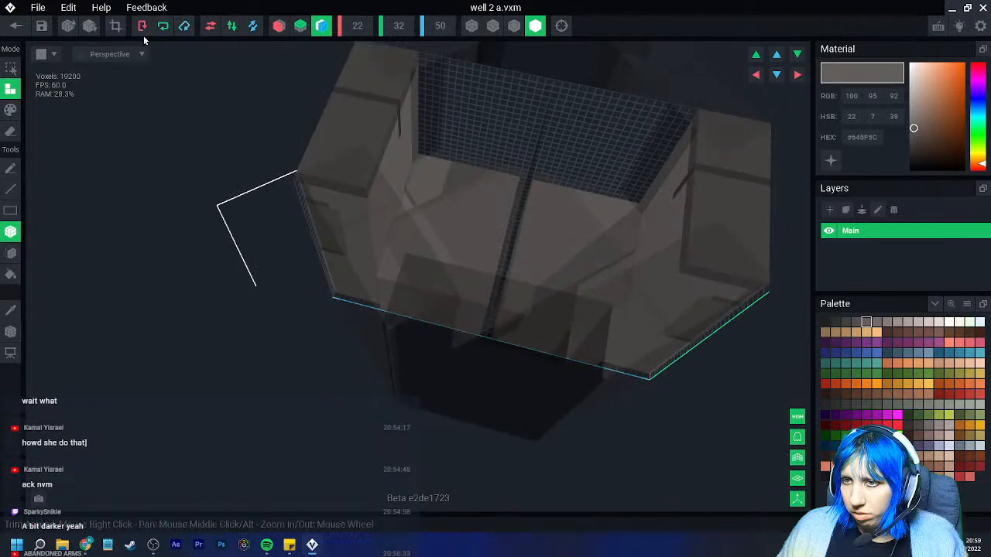
scroll(584, 239, up, 3)
right_drag(584, 238, 159, 237)
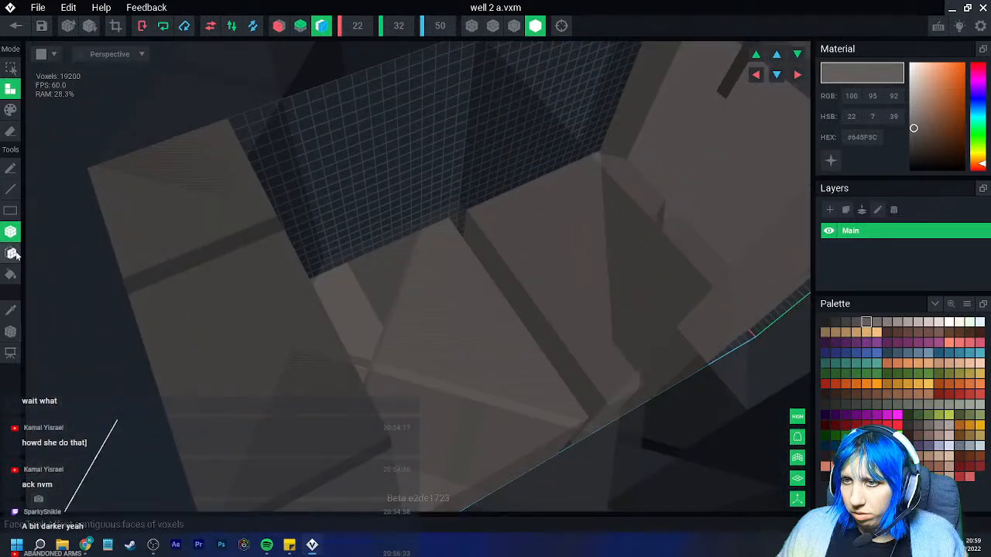
click(15, 25)
click(371, 200)
Reopen well 2 a, raise its floor by adding layers of voxels over the whole floor face, and save and close it
scroll(476, 200, up, 8)
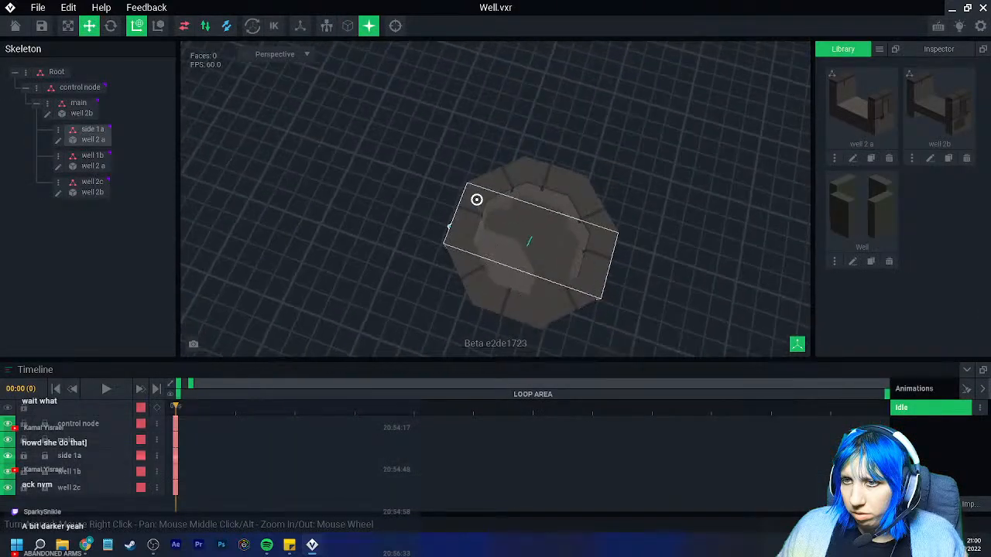
right_drag(453, 189, 422, 168)
scroll(463, 211, up, 3)
click(422, 169)
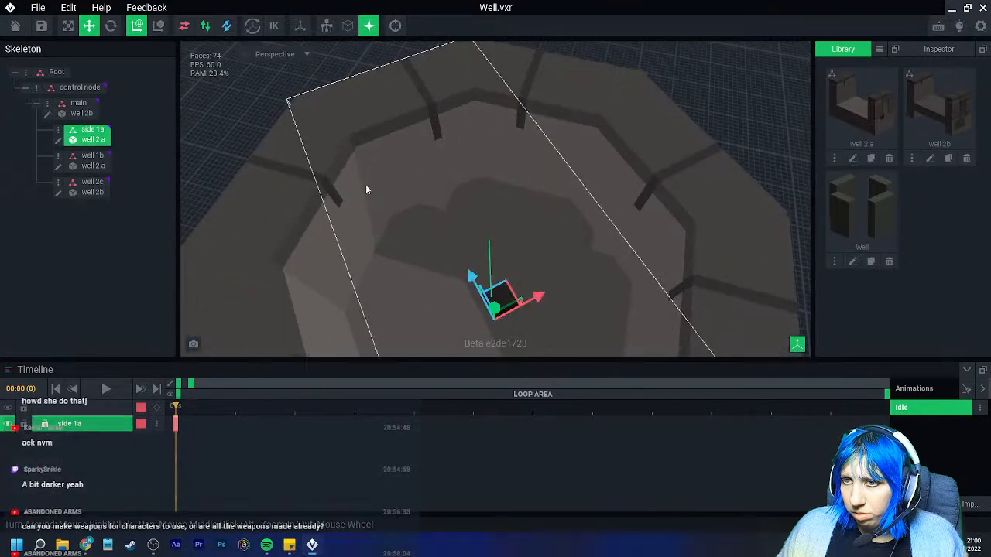
right_drag(425, 253, 229, 232)
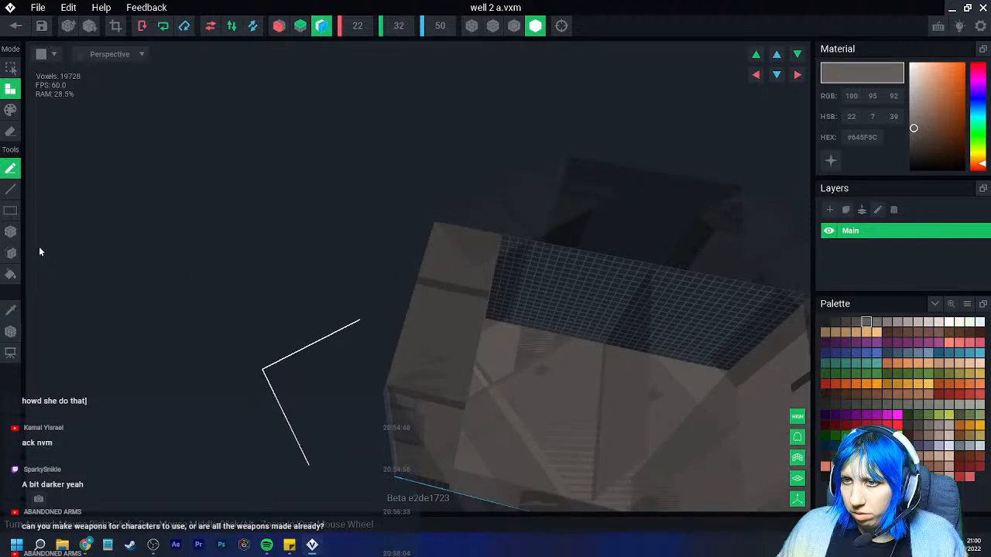
click(10, 252)
click(556, 407)
drag(557, 406, 476, 355)
click(16, 27)
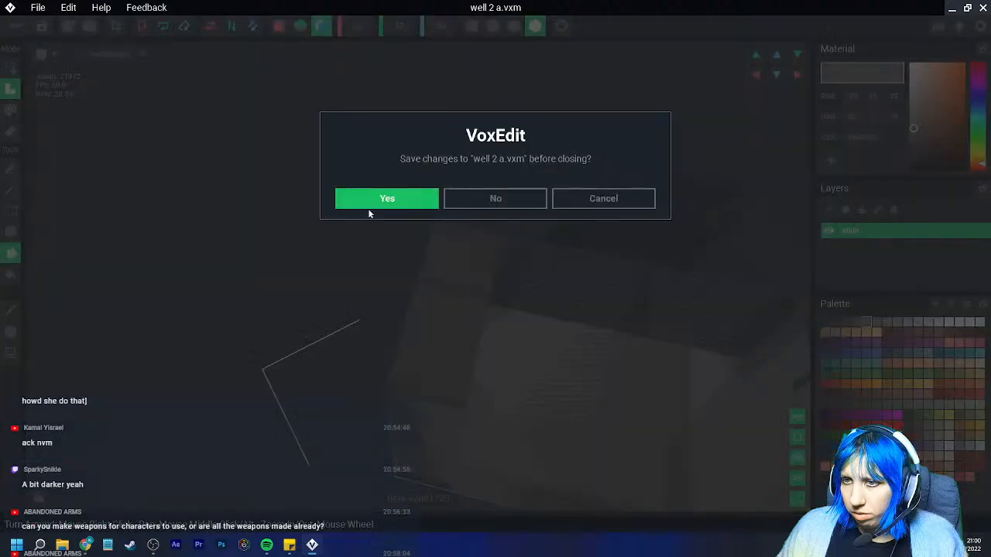
click(380, 203)
Open well 2b and raise its floor by extruding the whole floor face upwards in several layers
scroll(575, 237, up, 4)
mouse_move(565, 235)
right_down()
mouse_move(496, 228)
mouse_move(447, 286)
mouse_move(457, 261)
mouse_move(341, 243)
mouse_move(386, 234)
mouse_move(358, 277)
right_up()
scroll(455, 282, up, 4)
click(340, 226)
click(46, 116)
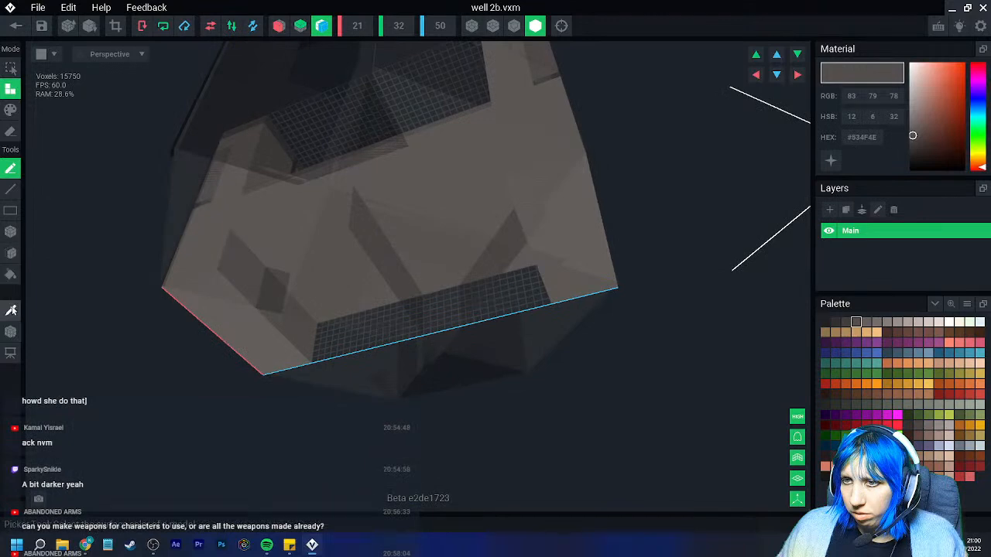
alt+click(305, 232)
drag(343, 269, 337, 289)
right_drag(338, 290, 374, 308)
click(339, 310)
Box-paint the full surface of well 2b's raised floor #534F4E, save and close it, and check the assembled well
click(855, 323)
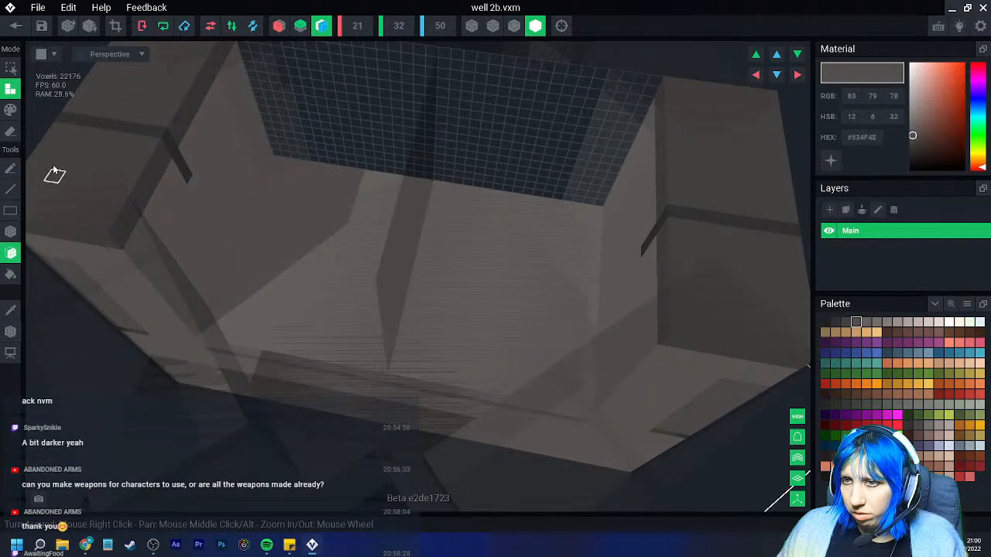
click(10, 231)
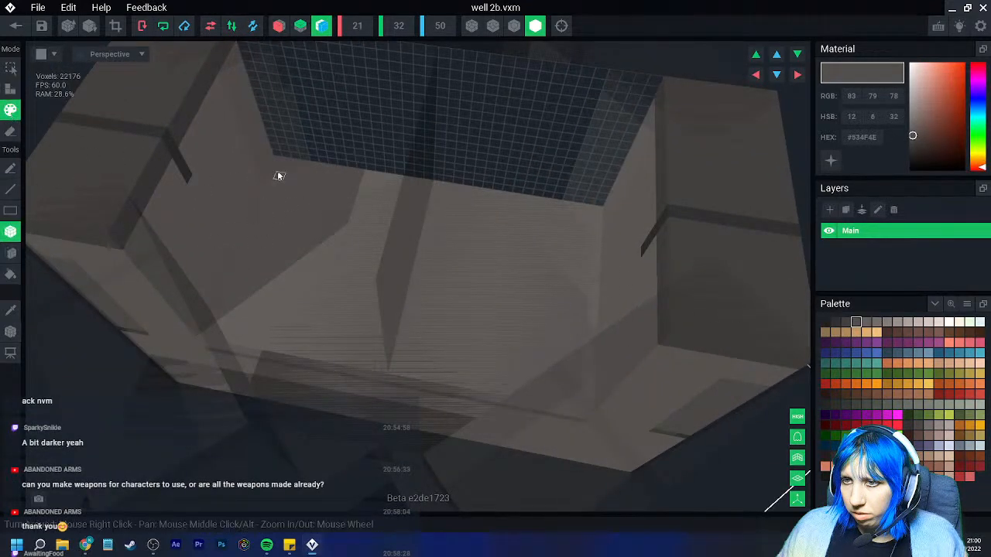
drag(279, 164, 480, 385)
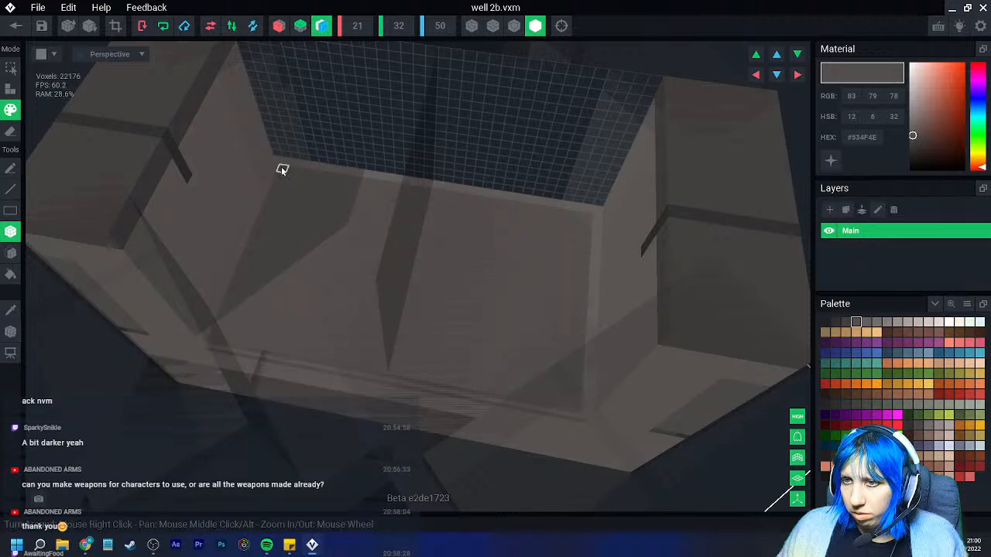
drag(278, 161, 511, 392)
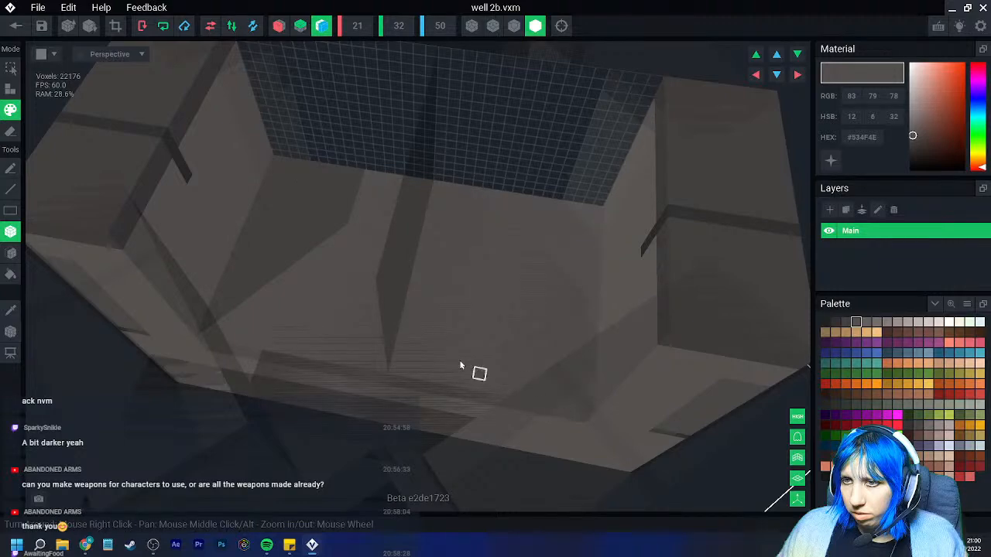
click(16, 26)
click(391, 193)
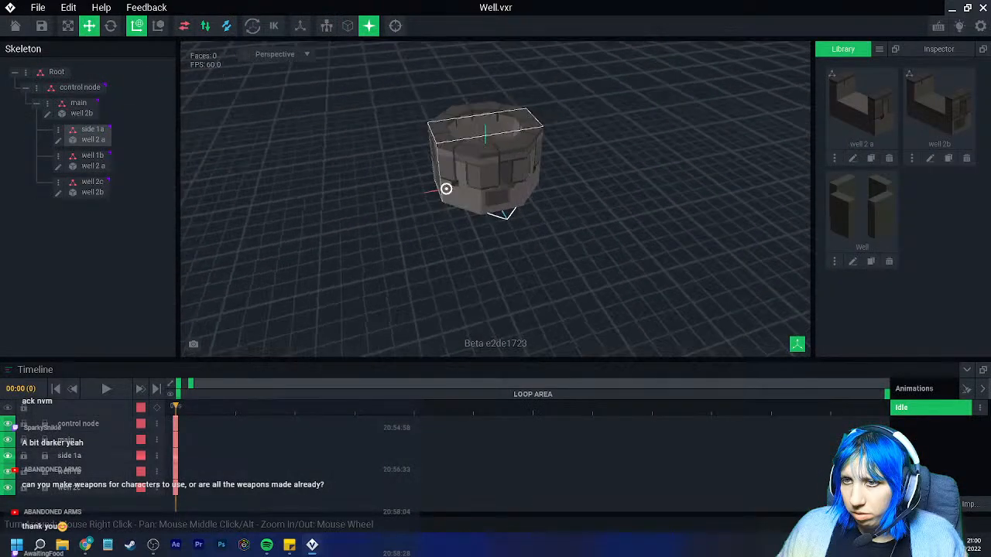
right_drag(464, 158, 438, 189)
scroll(442, 201, up, 5)
middle_drag(442, 201, 399, 197)
right_drag(398, 200, 451, 188)
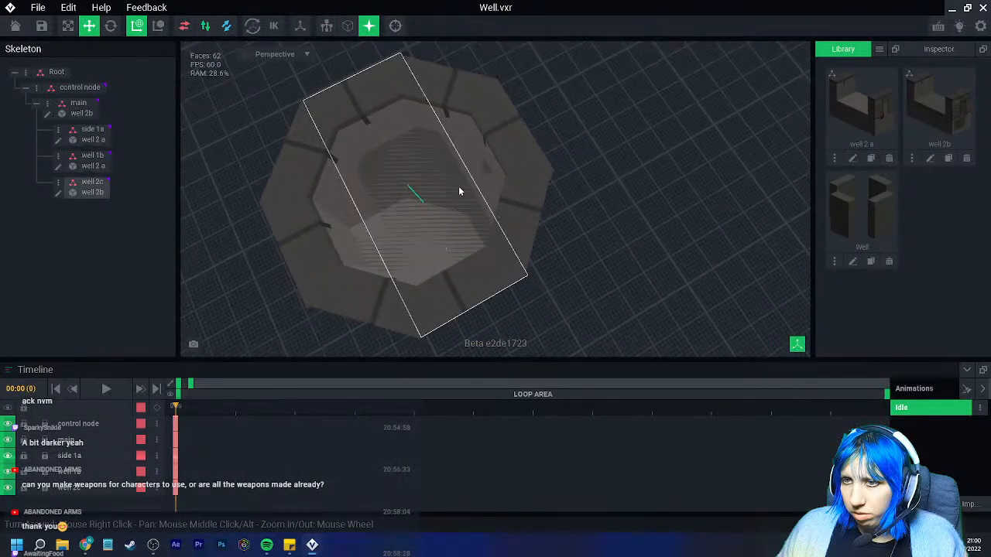
Open well 2 a from side 1a, face-paint its raised floor #534F4E, and save and close it
click(485, 193)
click(58, 144)
mouse_move(285, 193)
right_down()
mouse_move(568, 253)
mouse_move(465, 259)
right_up()
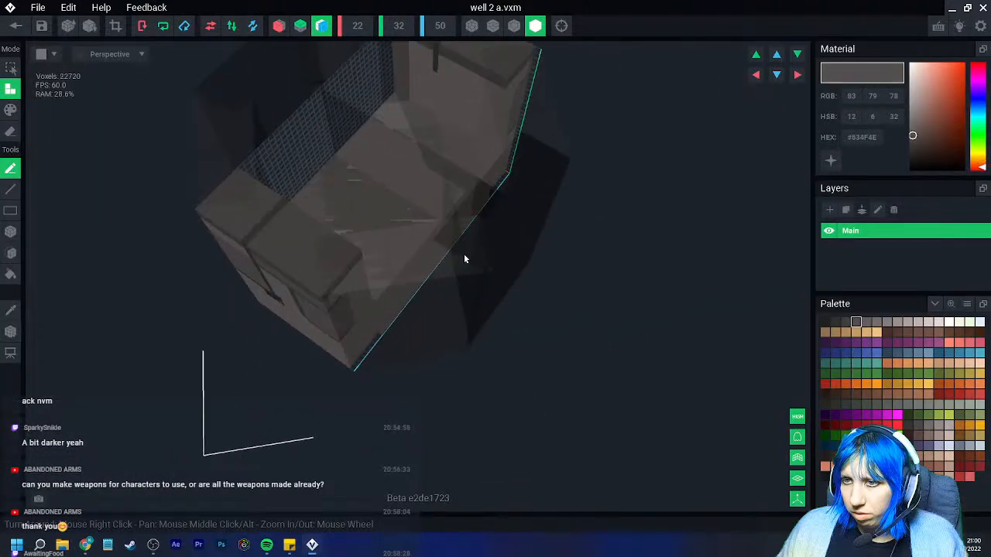
click(11, 252)
click(11, 109)
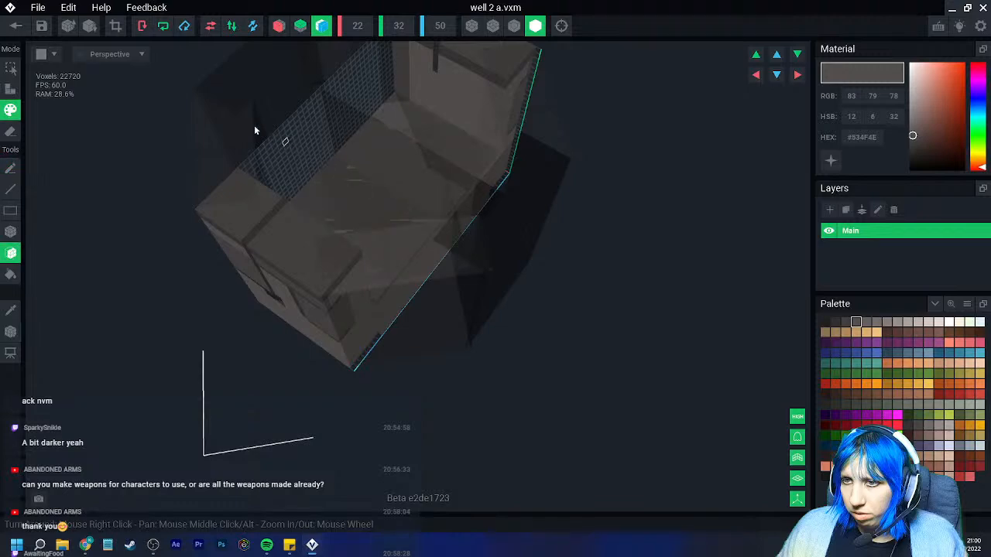
click(15, 25)
click(401, 202)
Inspect the assembled well's outer stonework, then open well 2b from the main node and save and close it
right_drag(403, 208, 617, 261)
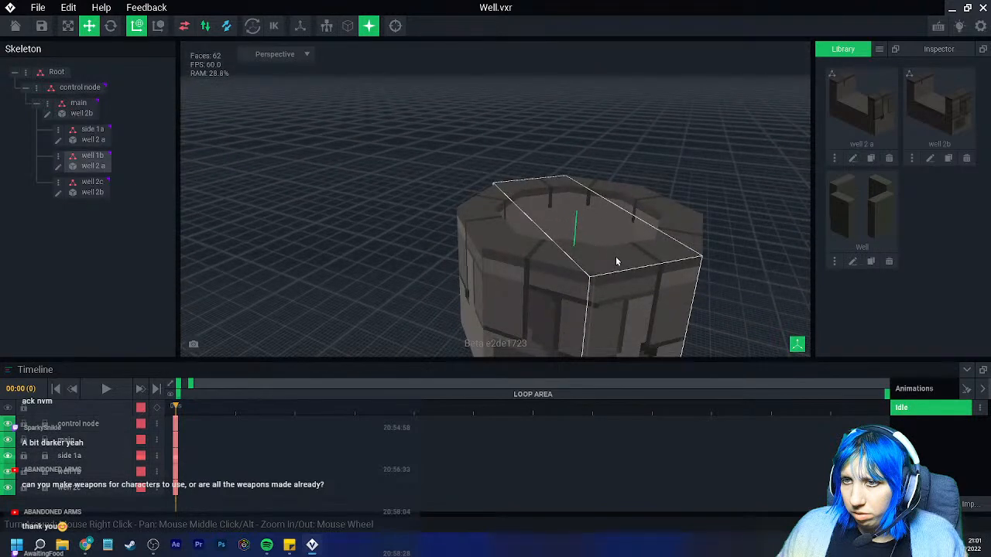
right_drag(827, 312, 571, 250)
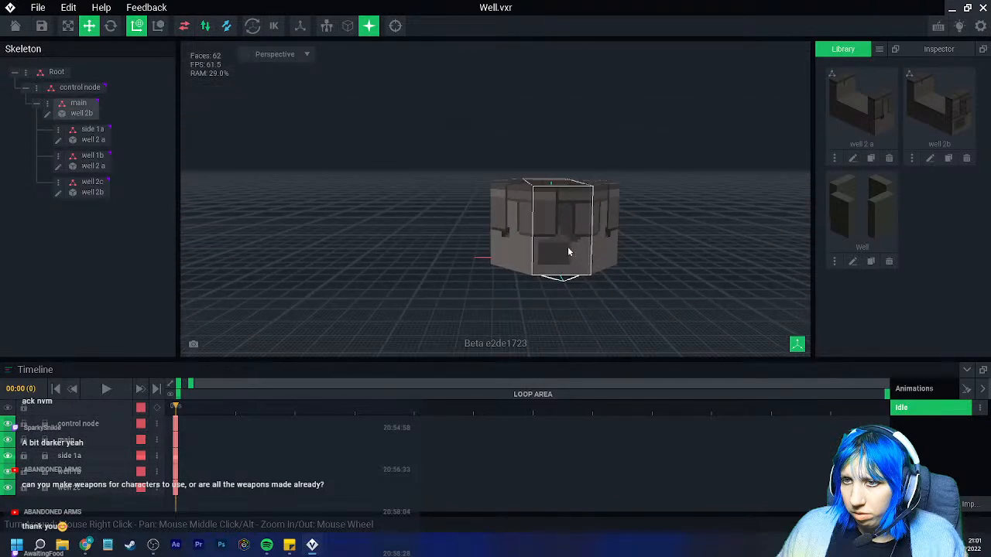
click(568, 246)
double_click(83, 116)
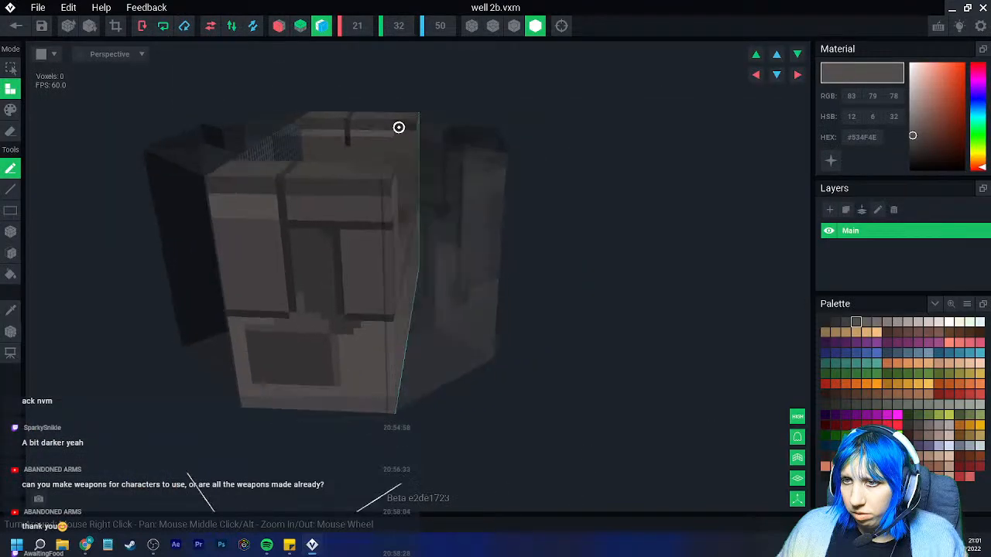
click(16, 26)
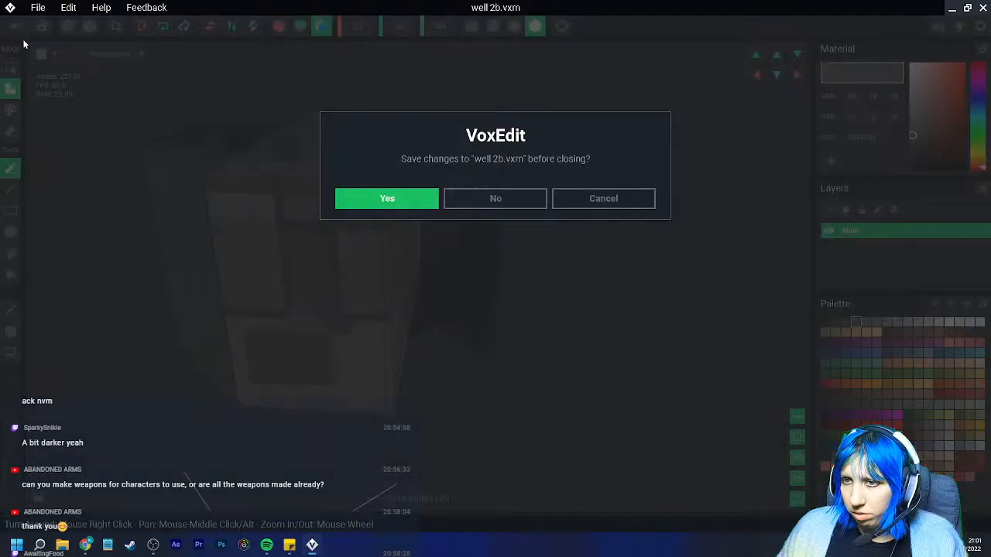
click(385, 199)
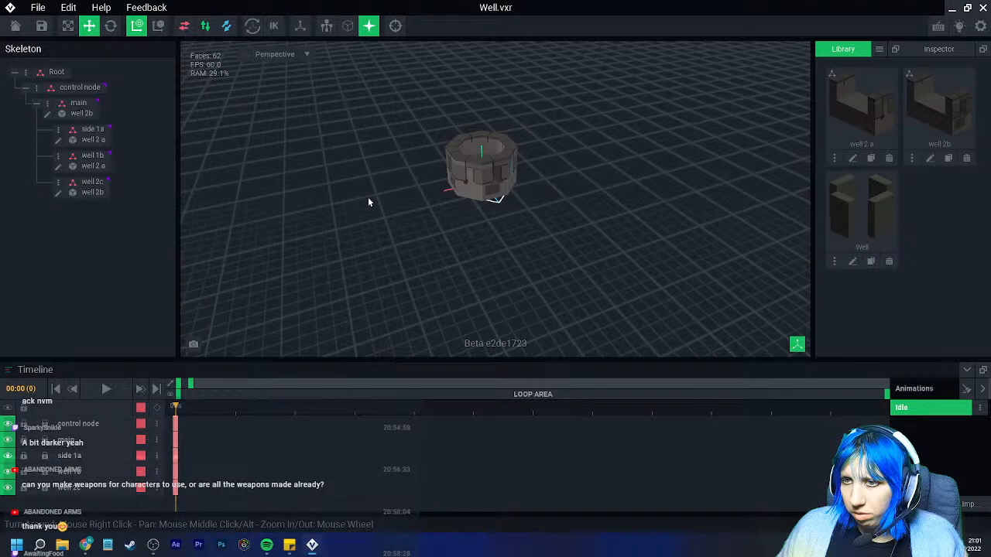
Examine the well's inner floor, open well 2b from well 2c to check its floor surface, and save and close it
click(494, 141)
scroll(487, 171, up, 5)
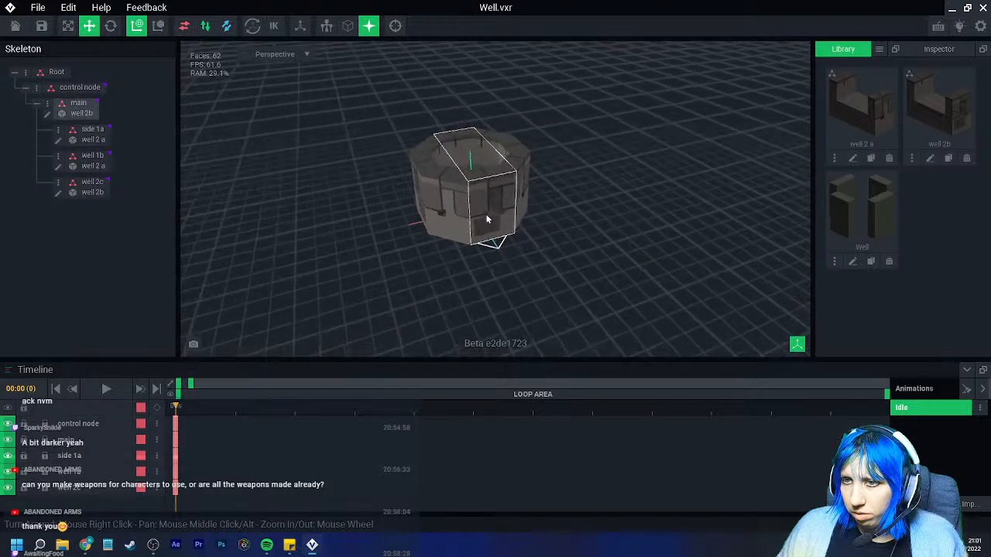
scroll(491, 208, up, 5)
right_drag(473, 214, 487, 183)
click(92, 192)
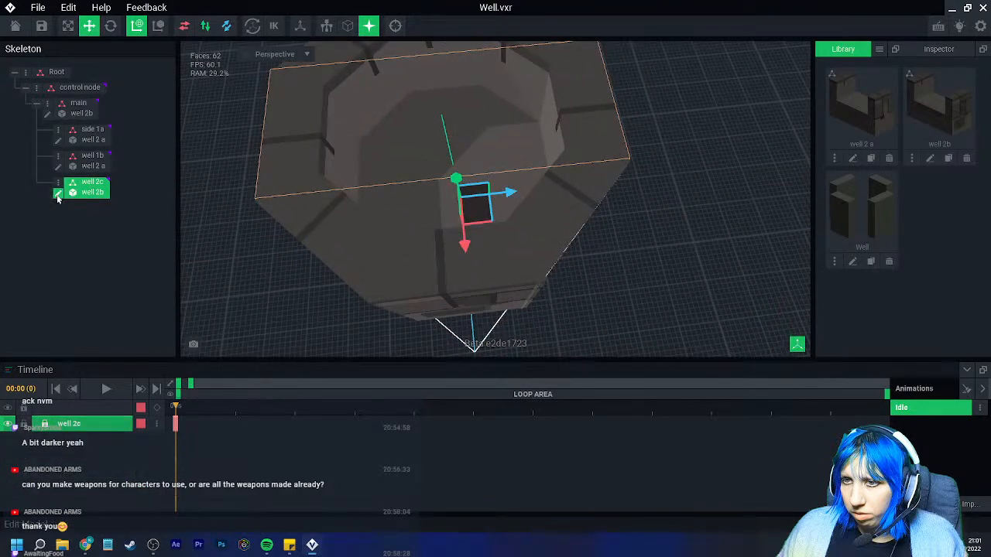
click(58, 192)
right_drag(436, 208, 425, 231)
scroll(337, 208, up, 3)
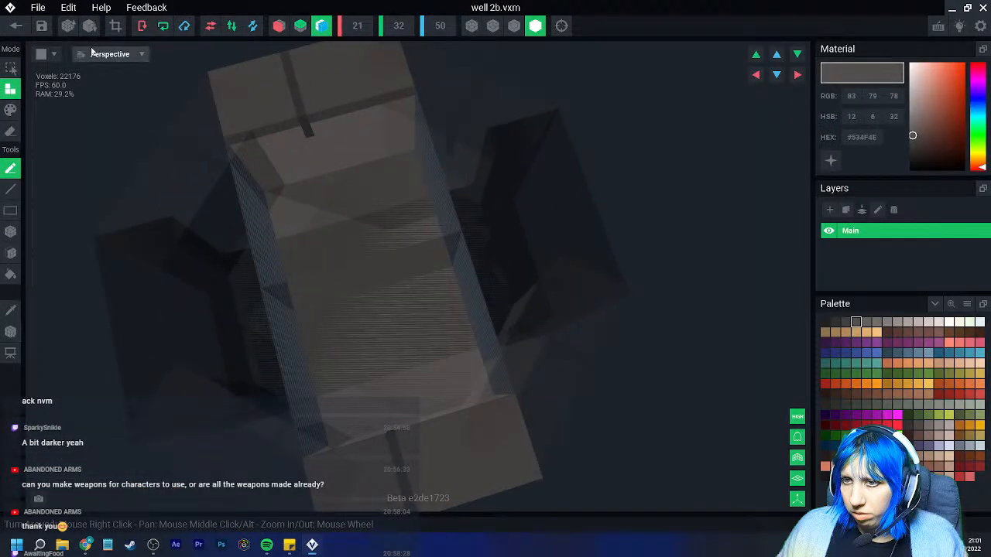
click(16, 26)
click(408, 197)
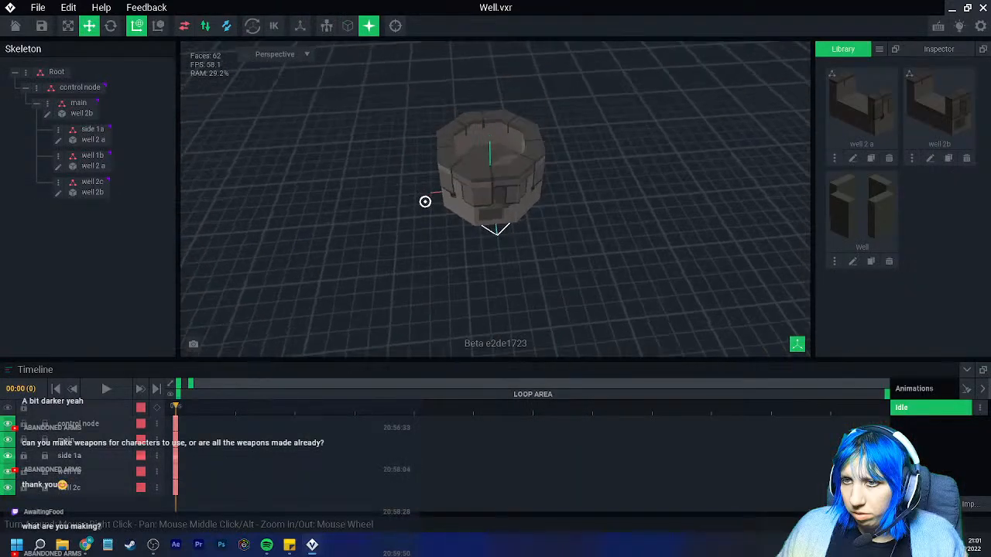
Inspect the side wall's joints and open well 2 a from the side 1a node for editing
scroll(425, 201, up, 6)
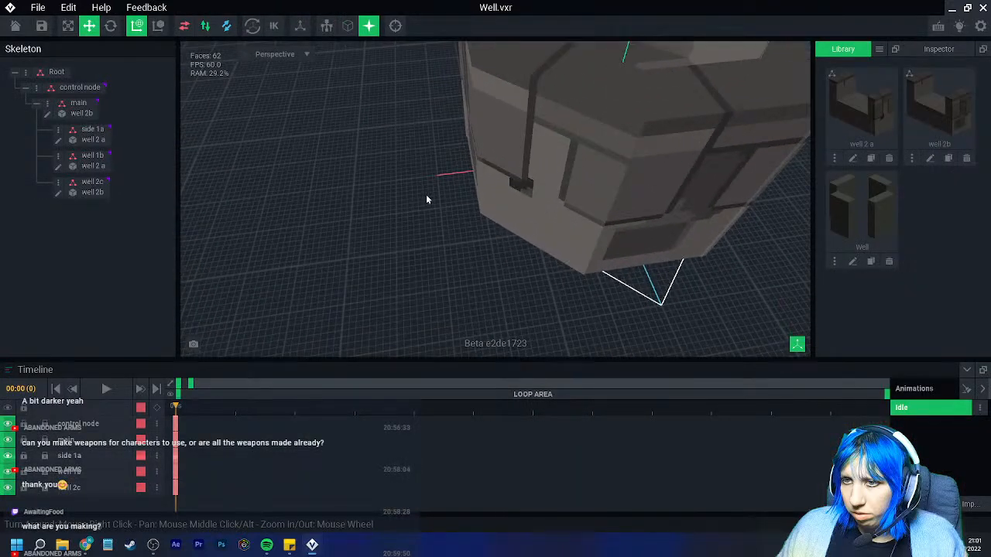
click(504, 181)
right_drag(504, 181, 570, 183)
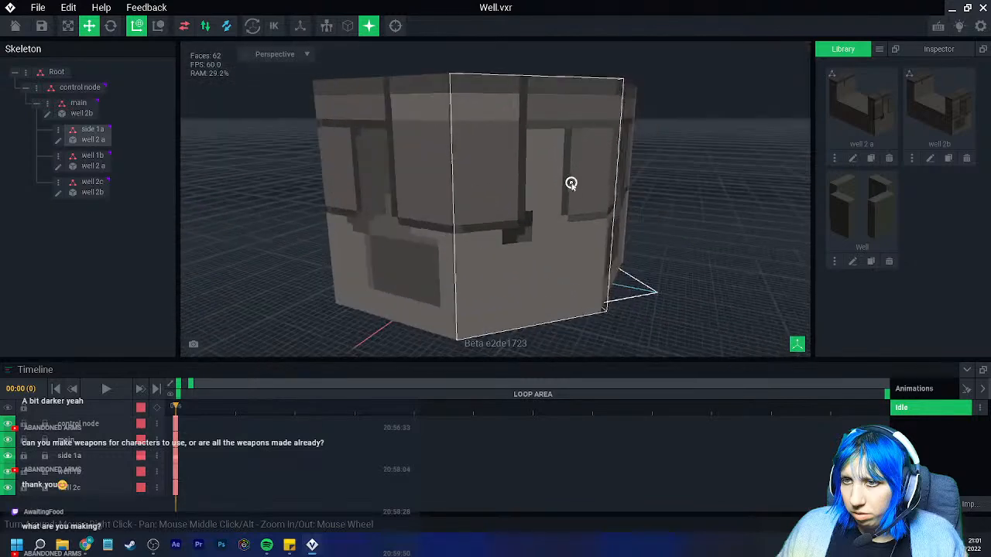
click(558, 193)
click(58, 141)
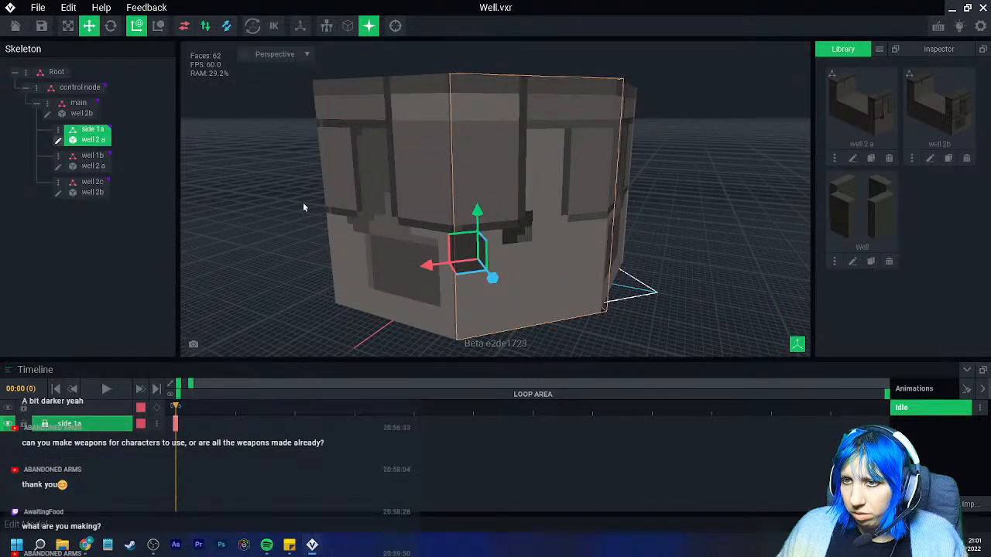
right_drag(453, 226, 475, 225)
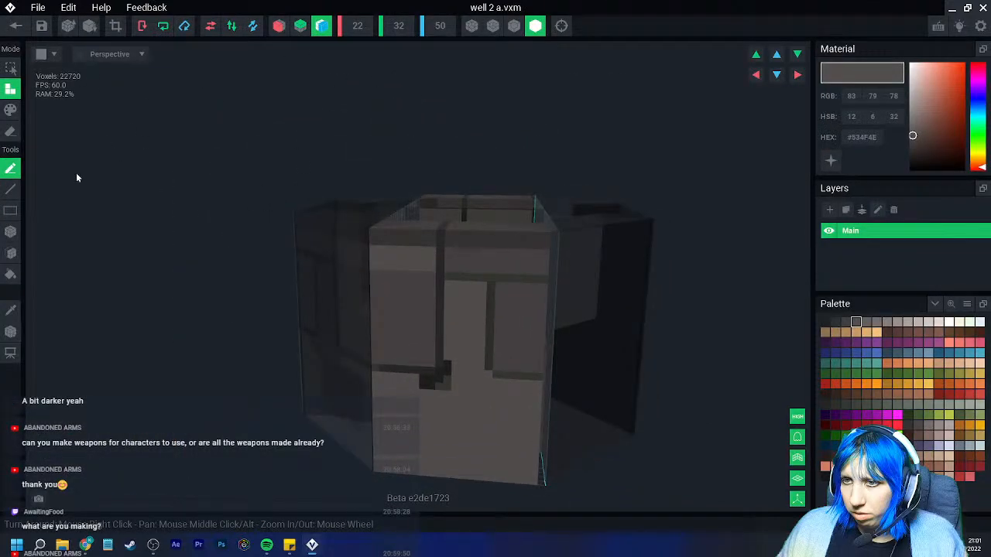
Pick the joint colour #302F2F and box-paint the greenish joints on well 2 a's outer wall with it
click(11, 308)
click(438, 274)
click(10, 110)
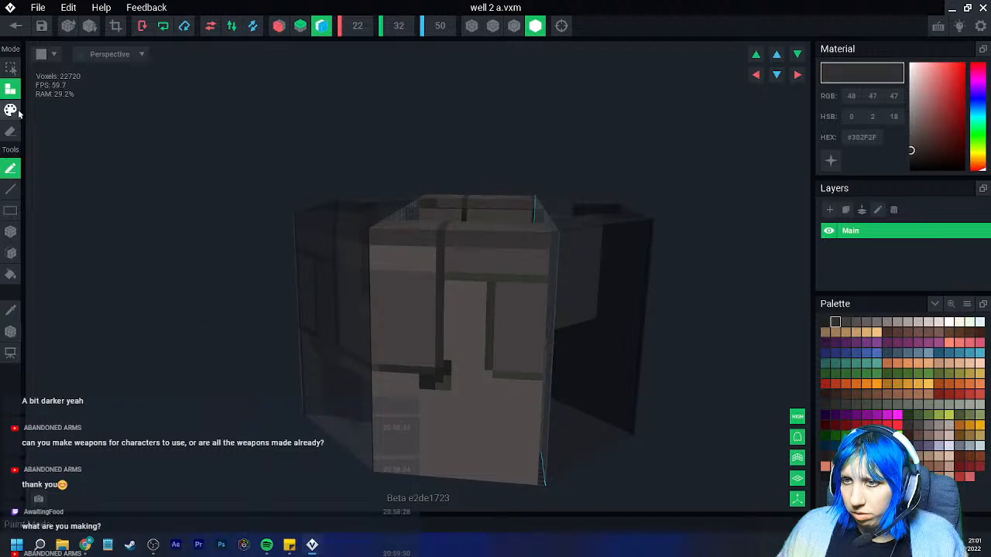
click(10, 232)
drag(446, 279, 543, 281)
right_drag(543, 281, 537, 281)
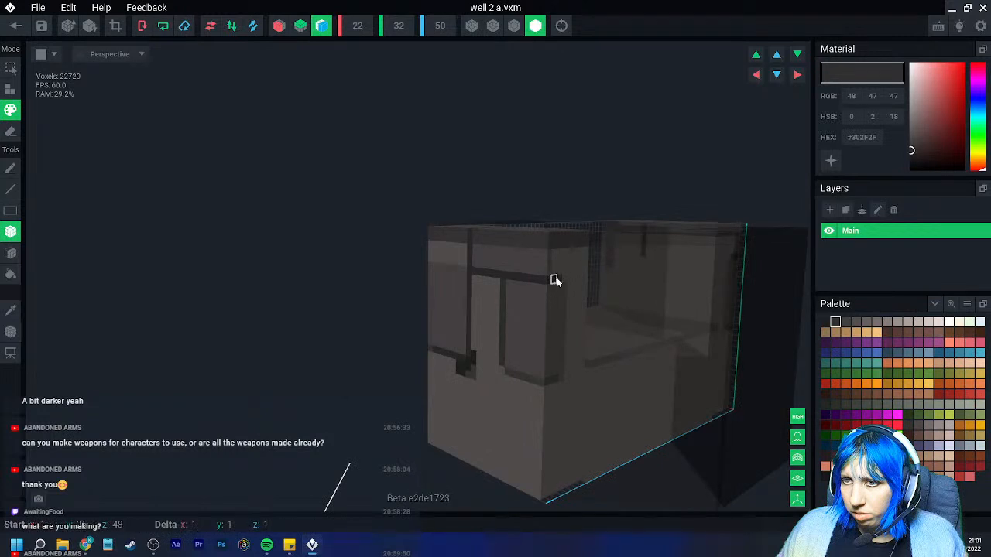
right_drag(514, 336, 496, 247)
scroll(491, 224, up, 2)
mouse_move(478, 168)
mouse_down()
mouse_move(480, 297)
mouse_move(574, 315)
mouse_up()
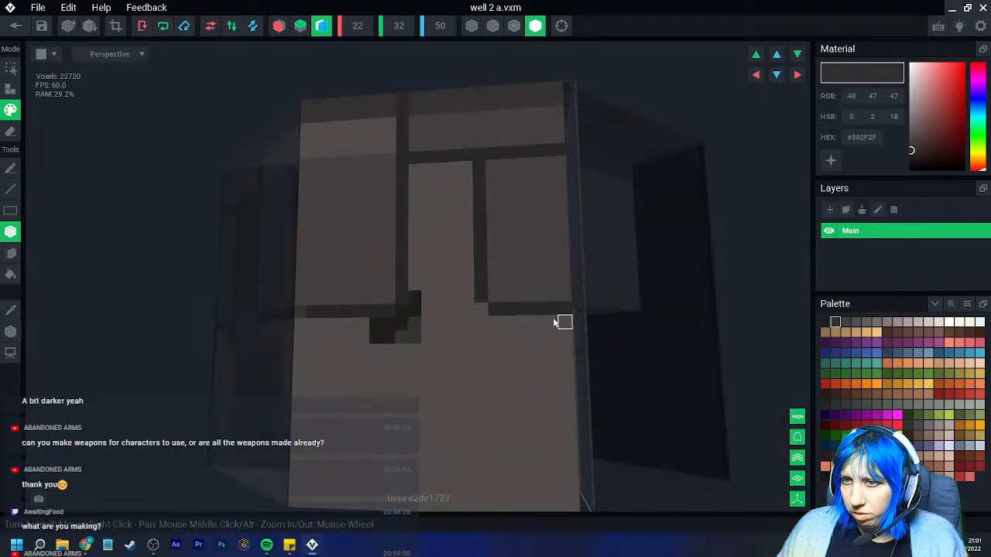
right_drag(481, 364, 423, 350)
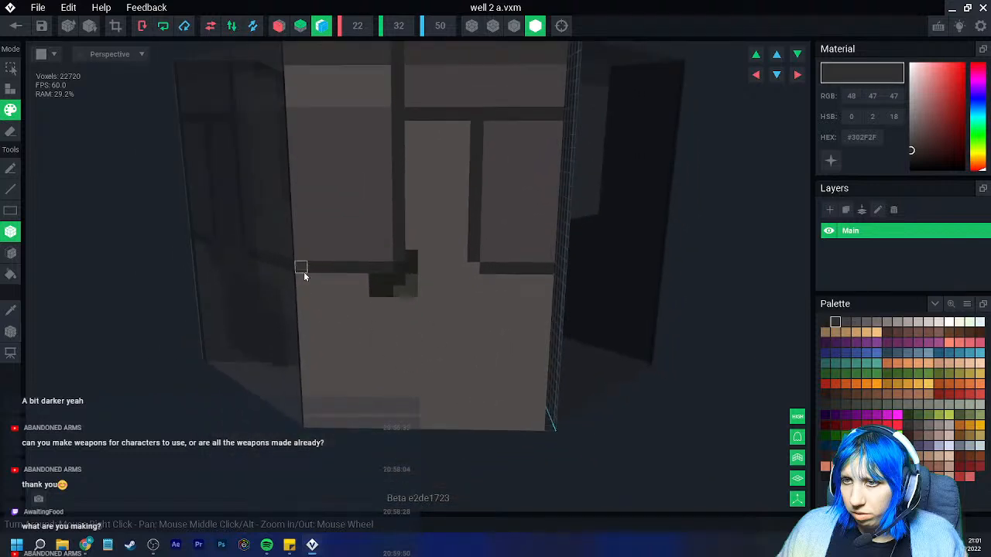
Repaint the greenish notch at the lower joint corner in dark greys and extend it along the horizontal joint
scroll(425, 353, up, 2)
middle_drag(418, 365, 380, 319)
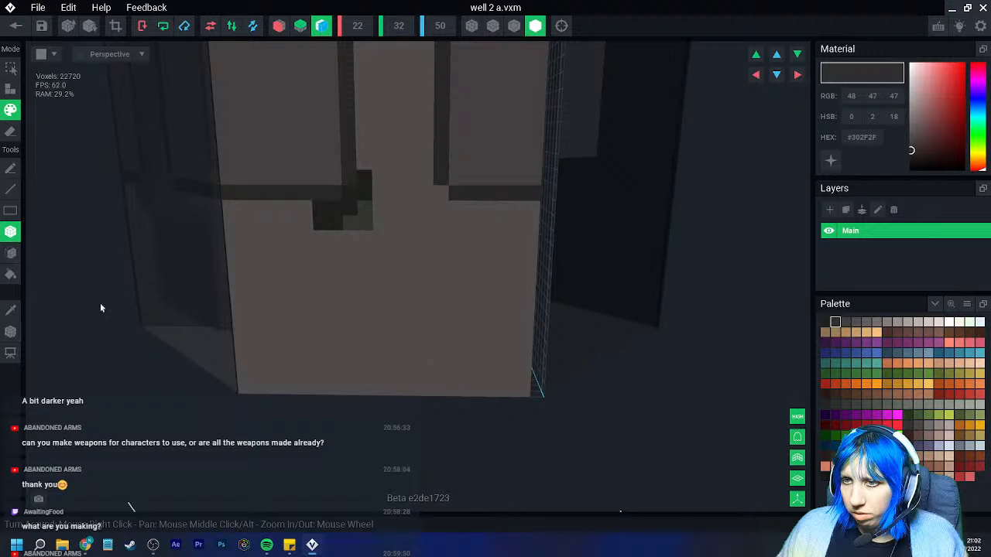
alt+click(335, 225)
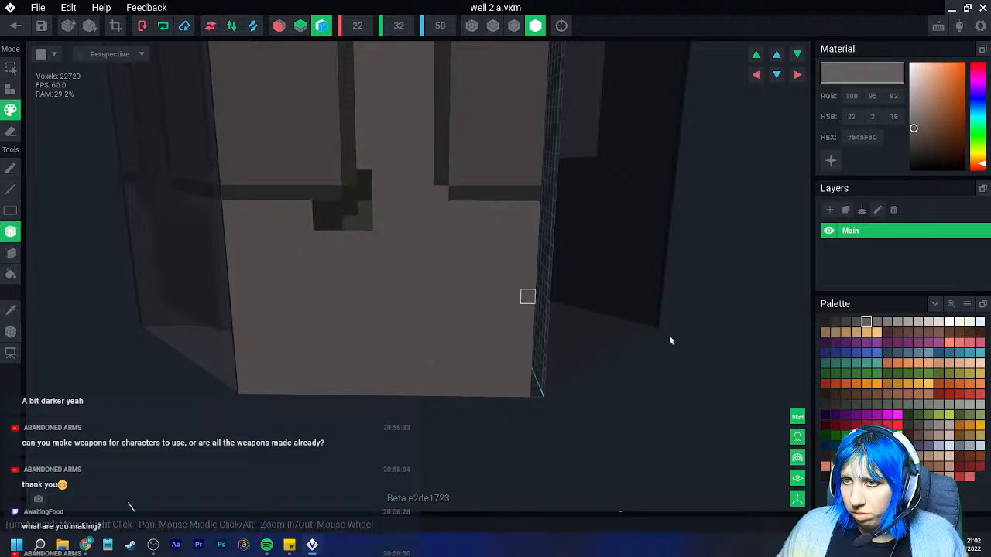
click(857, 324)
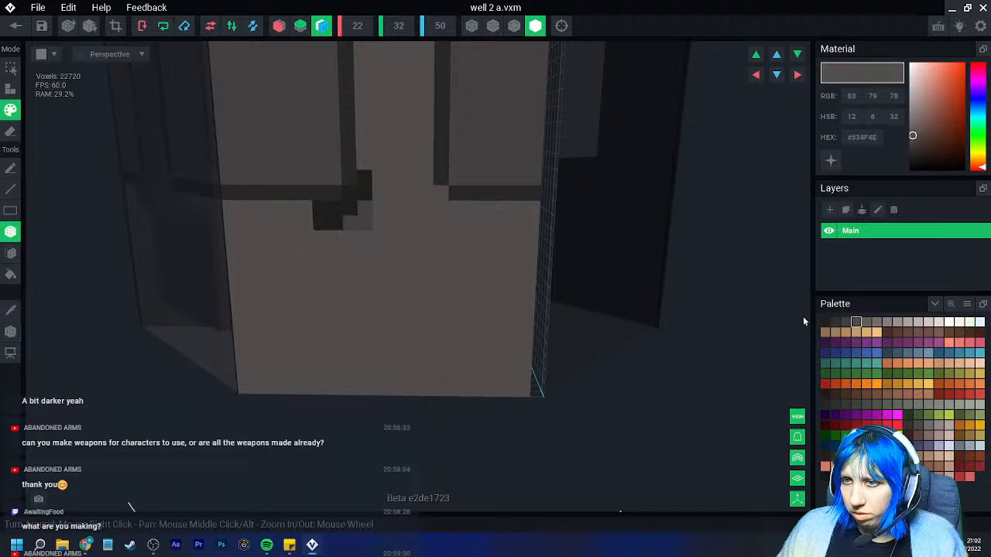
click(847, 323)
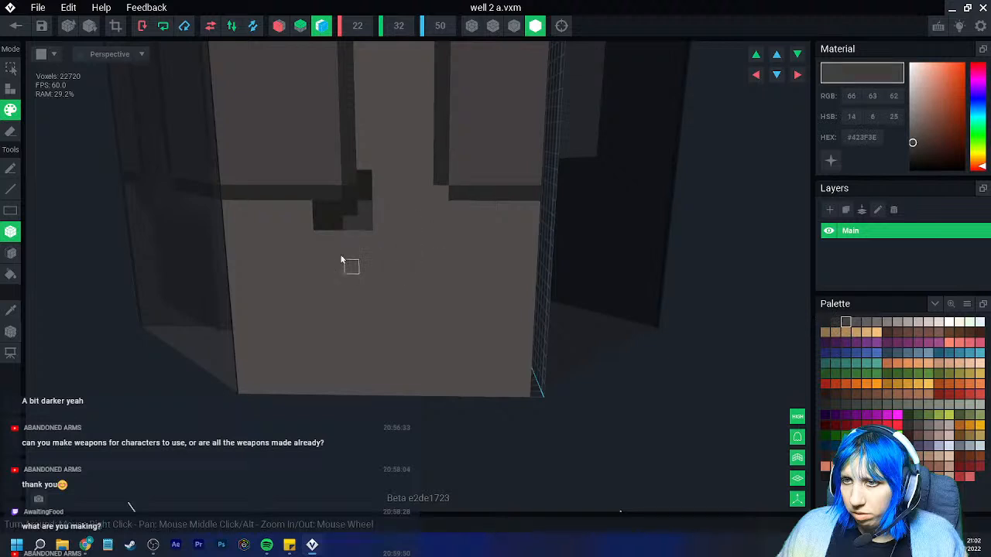
click(835, 323)
drag(365, 223, 351, 223)
click(365, 210)
scroll(381, 287, down, 3)
scroll(372, 294, down, 2)
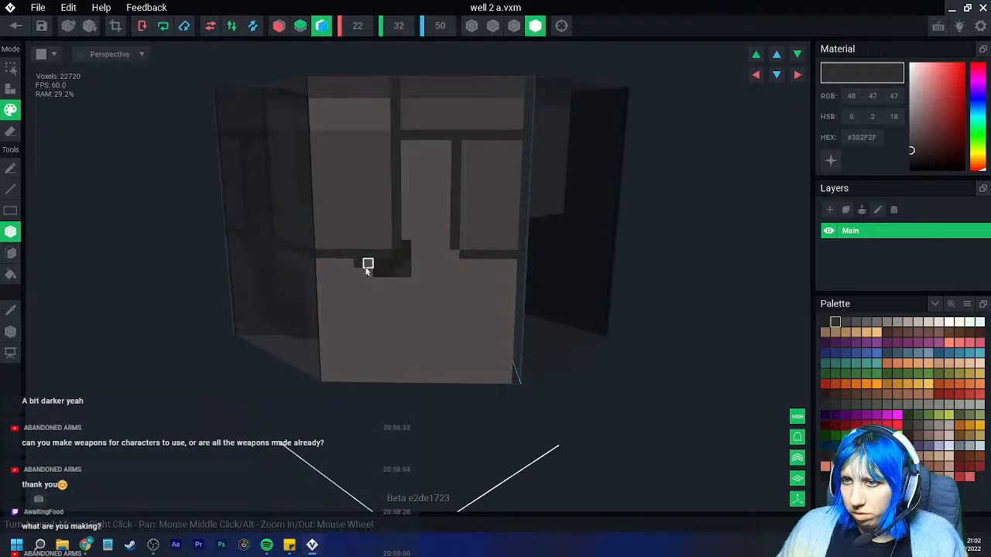
Box-paint a stepped #302F2F joint from the notch to the right-hand stone's joint, shading its lower corner with #1F1F1F and #423F3E
scroll(425, 336, up, 2)
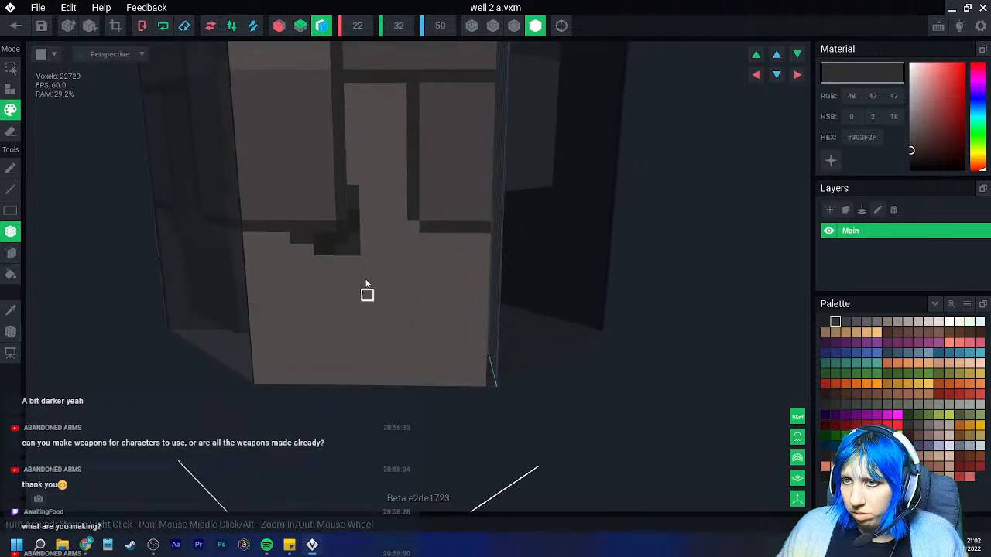
mouse_move(369, 262)
mouse_down()
mouse_move(393, 279)
mouse_move(449, 283)
mouse_move(451, 251)
mouse_move(463, 252)
mouse_move(461, 299)
mouse_up()
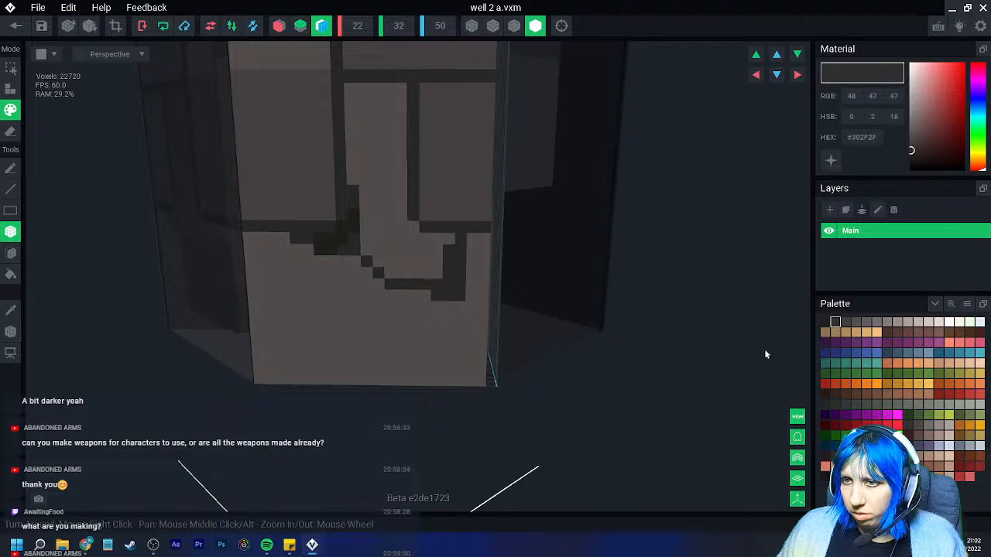
click(826, 322)
click(438, 301)
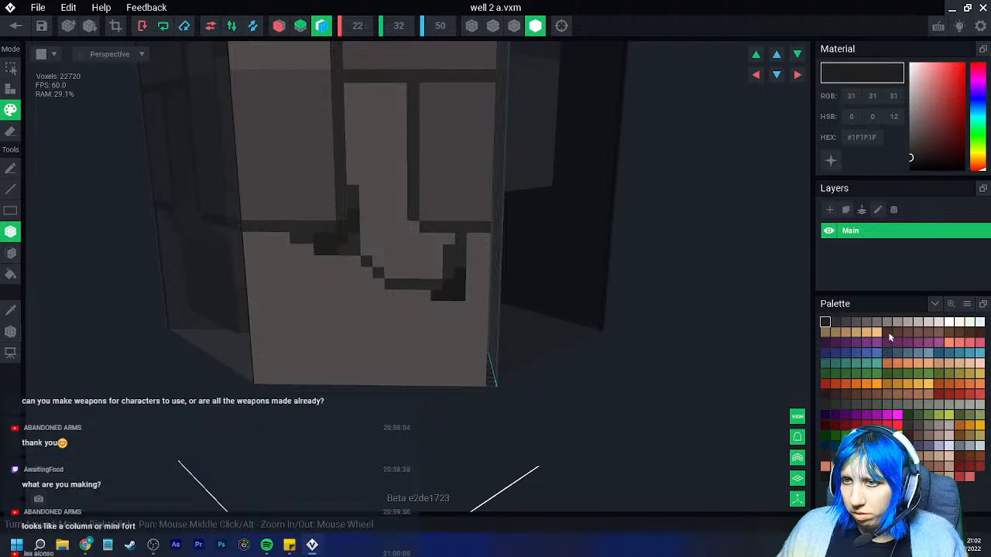
click(845, 324)
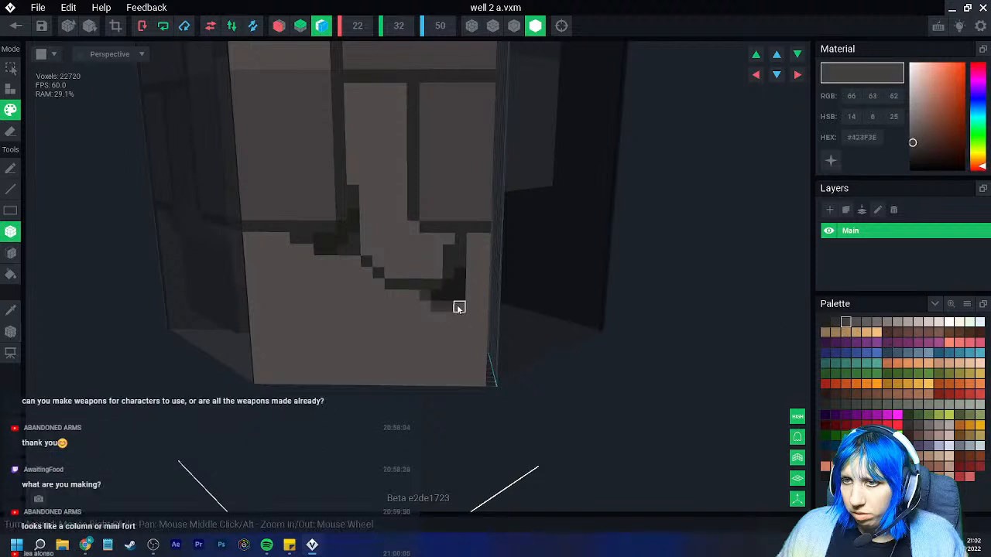
click(471, 297)
Box-paint a #423F3E stone block in the wall's lower-left corner and border its top and right edges with #534F4E
middle_drag(405, 331, 409, 252)
scroll(385, 320, up, 1)
middle_drag(157, 258, 141, 282)
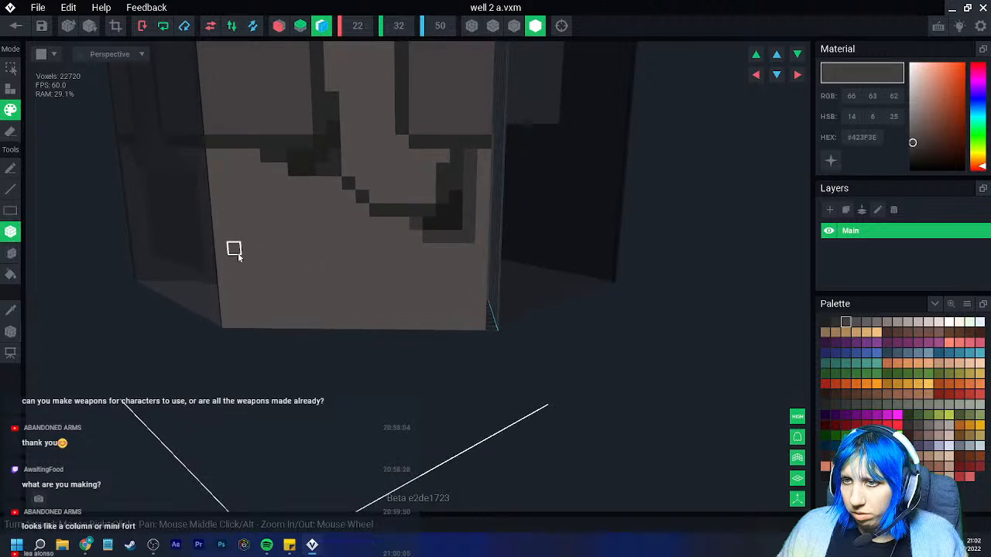
drag(220, 236, 305, 330)
scroll(291, 305, down, 2)
right_drag(290, 303, 297, 297)
scroll(297, 297, up, 2)
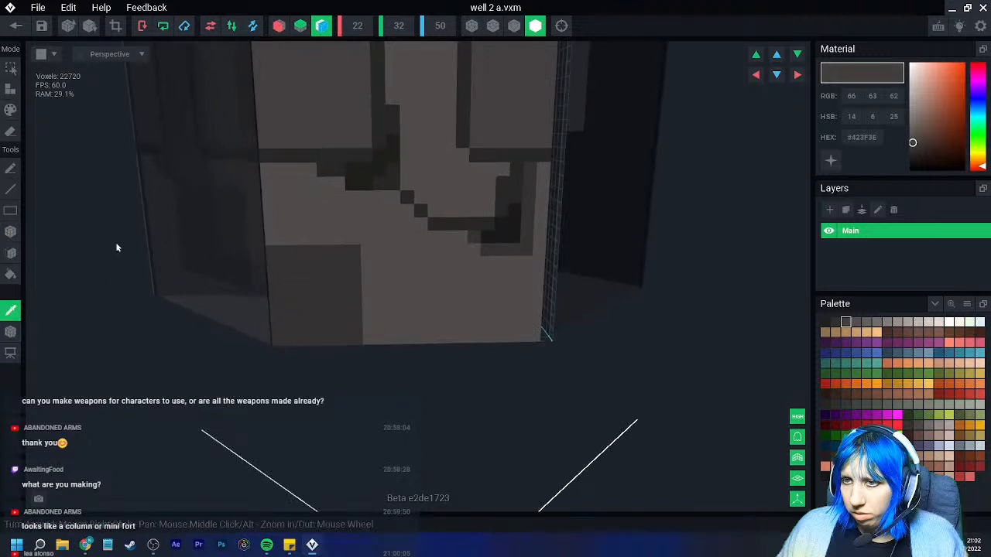
click(287, 229)
drag(366, 238, 379, 338)
Sample the new stone block's colour, switch the paint colour to #302F2F, and save and close well 2 a
click(13, 311)
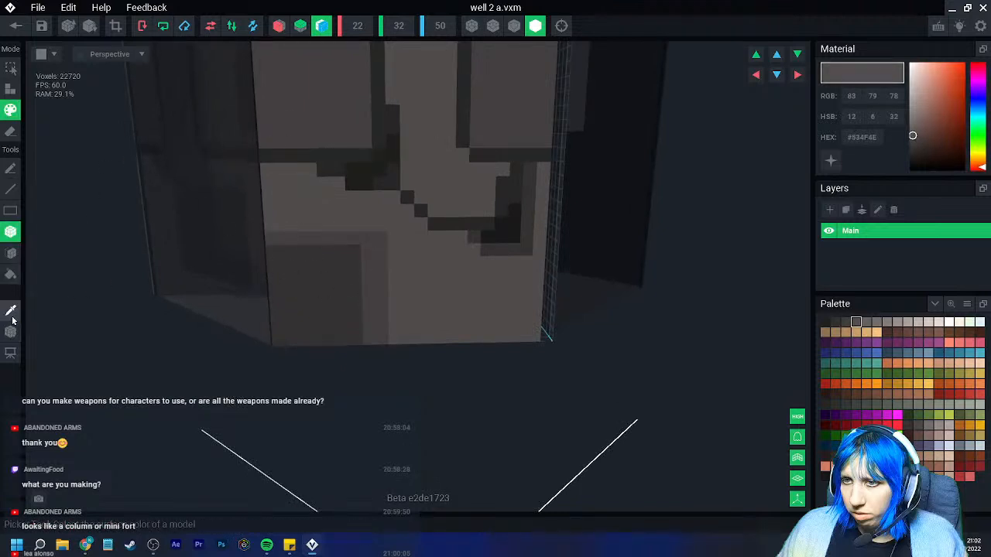
click(354, 265)
click(835, 324)
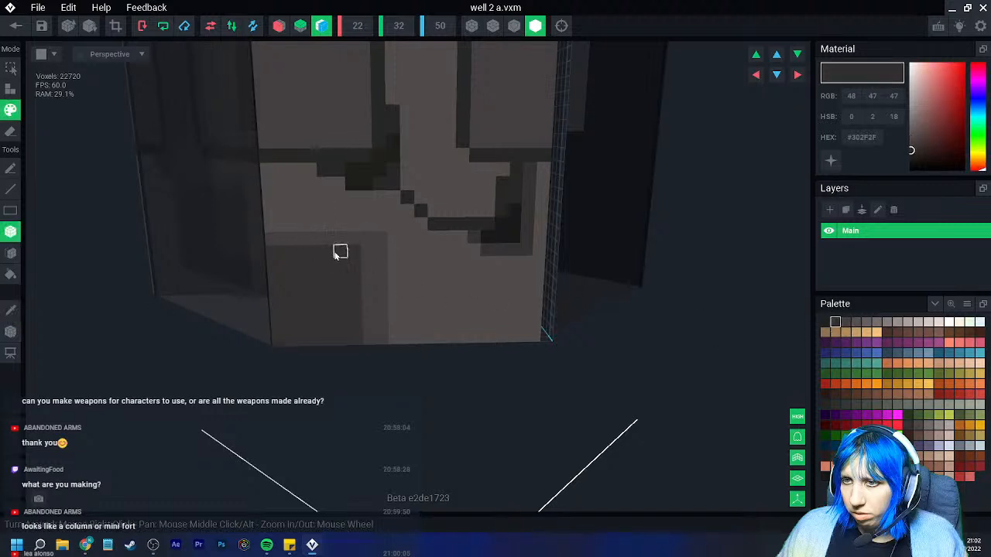
click(16, 25)
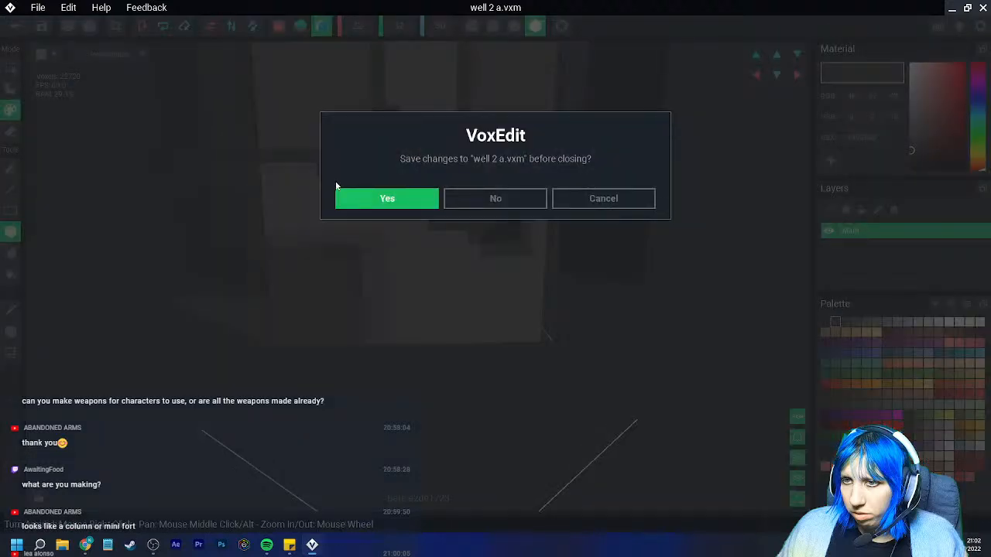
click(422, 197)
Open the well 2c node's well 2b model, examine its outer wall up close, and save and close it
scroll(480, 247, up, 6)
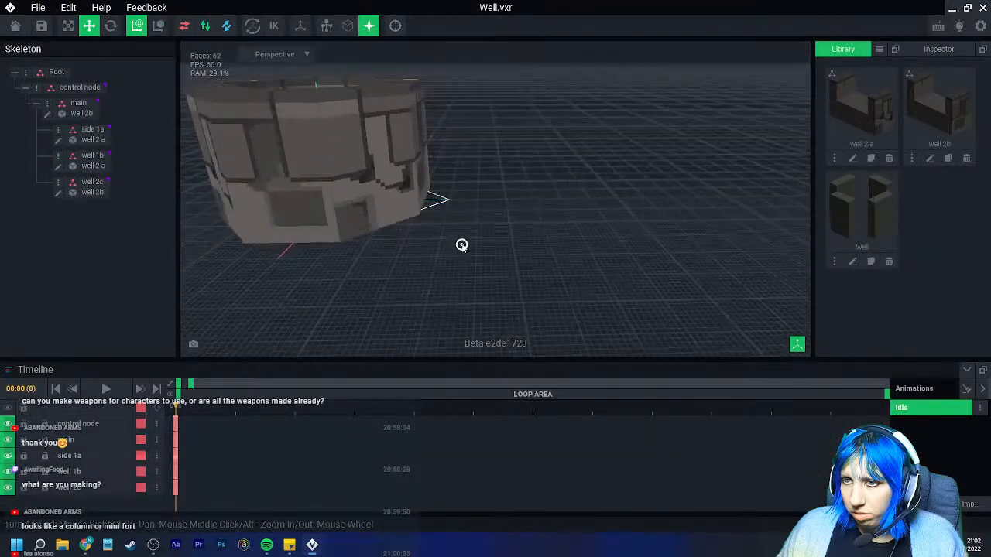
click(80, 181)
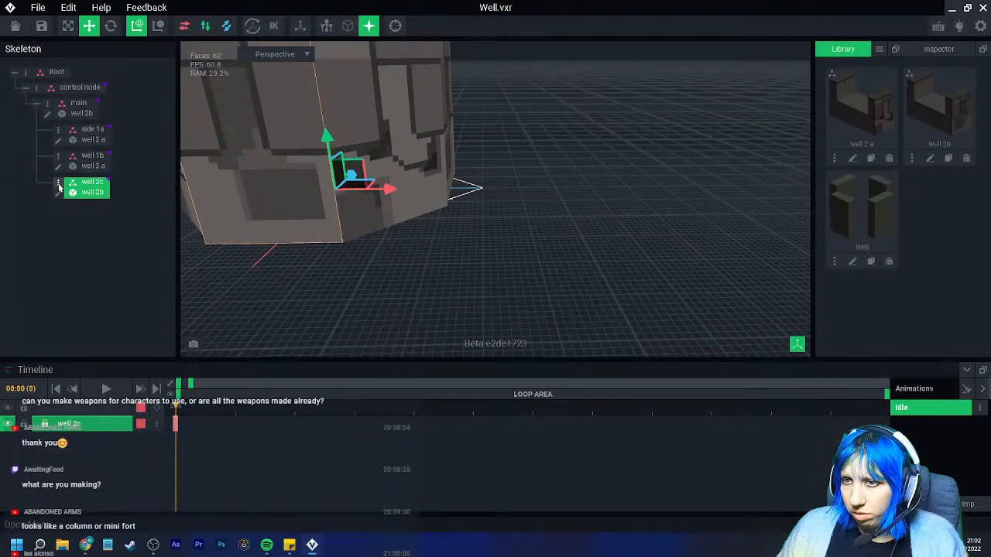
click(58, 184)
click(28, 205)
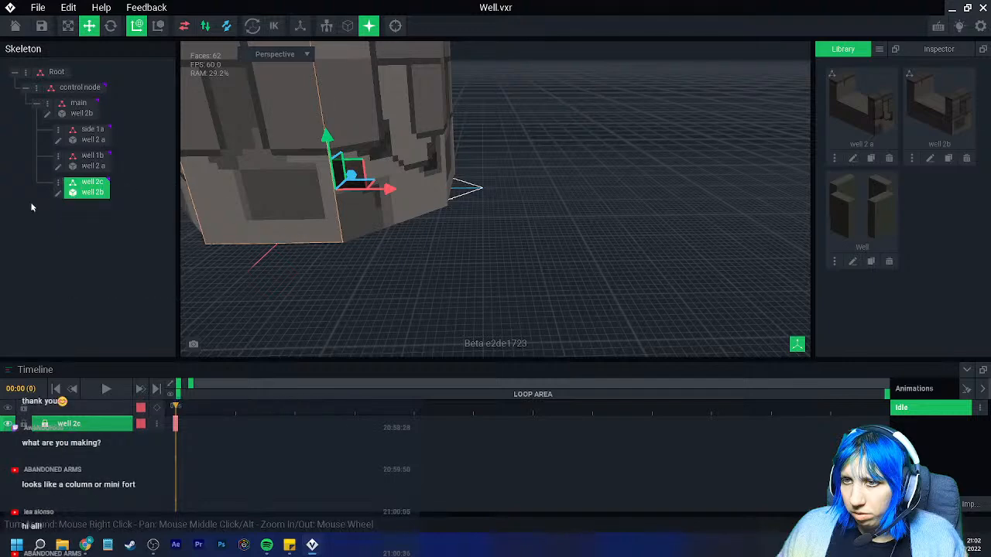
click(58, 194)
scroll(358, 268, up, 5)
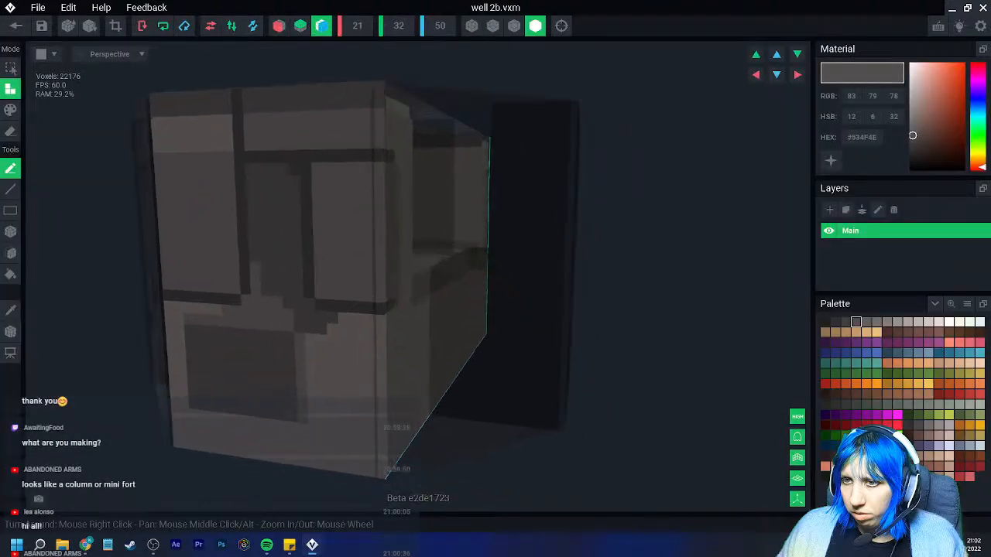
right_drag(325, 320, 308, 348)
scroll(301, 345, up, 2)
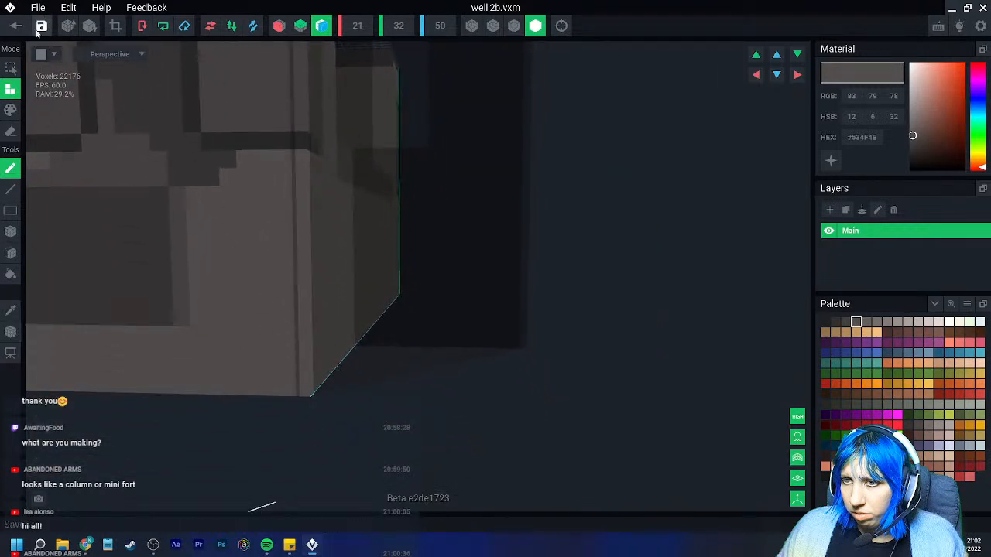
click(16, 25)
click(389, 199)
scroll(436, 271, up, 2)
right_drag(458, 235, 458, 235)
scroll(437, 255, up, 4)
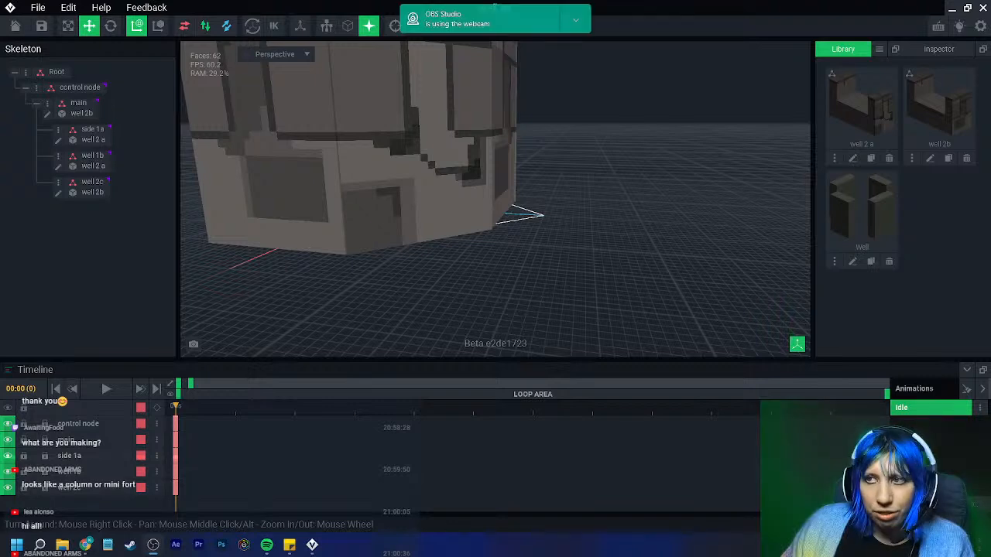
Switch to Camera Hub, set the Elgato Facecam's ISO to 327, close it, and return to VoxEdit
right_click(557, 28)
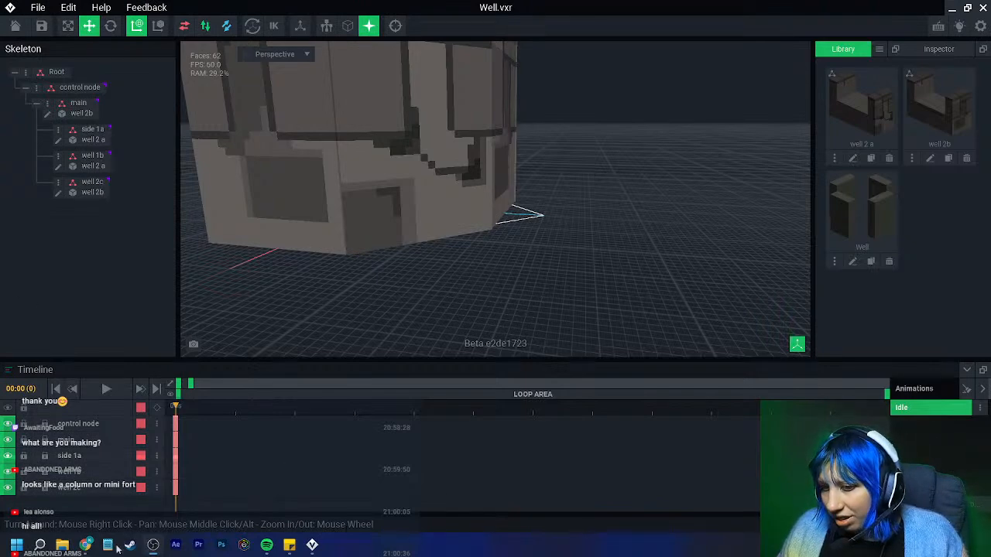
click(951, 7)
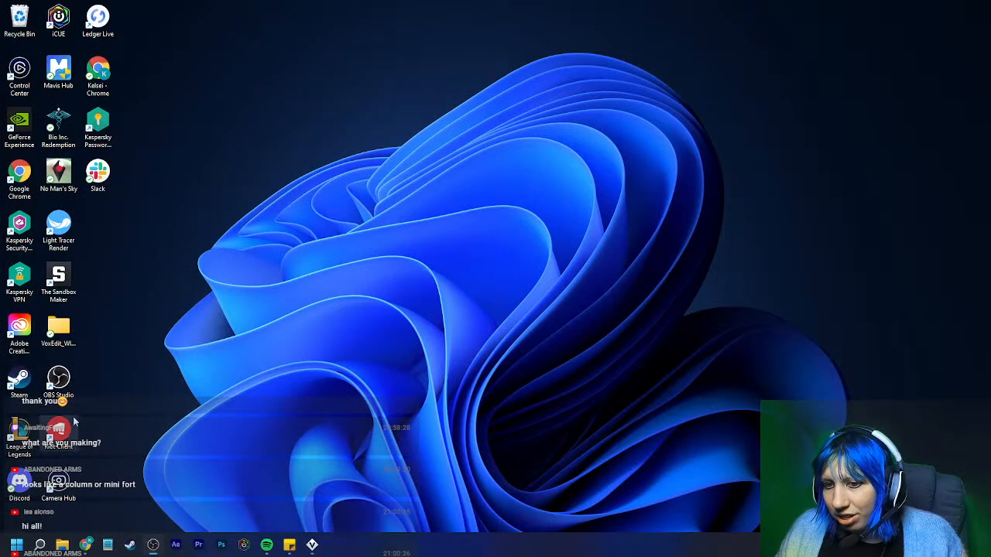
double_click(58, 484)
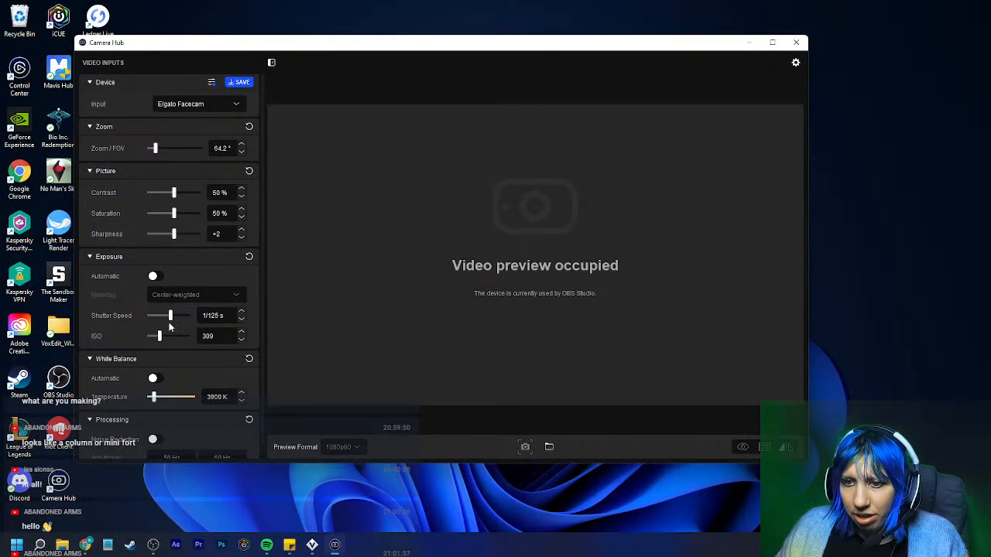
drag(161, 337, 161, 337)
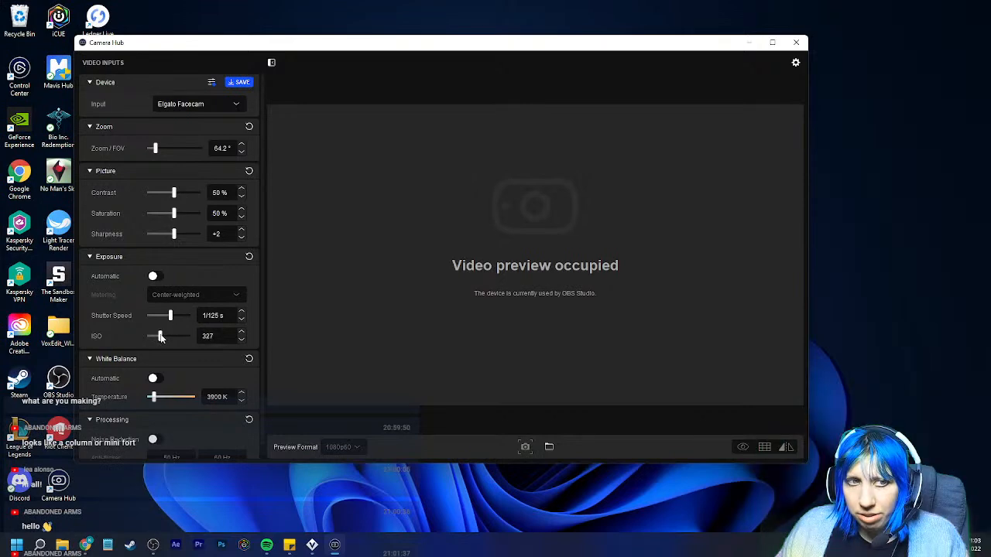
click(795, 43)
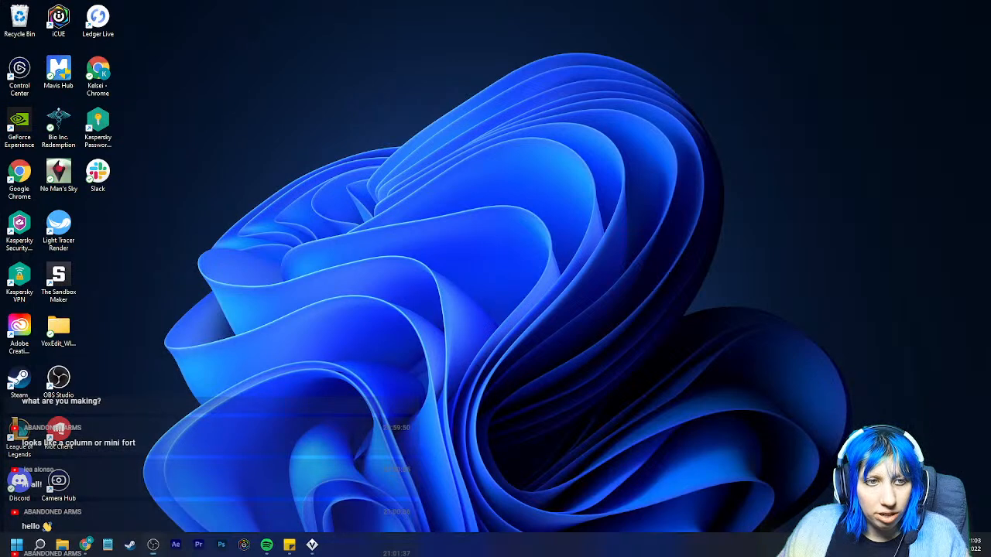
click(312, 545)
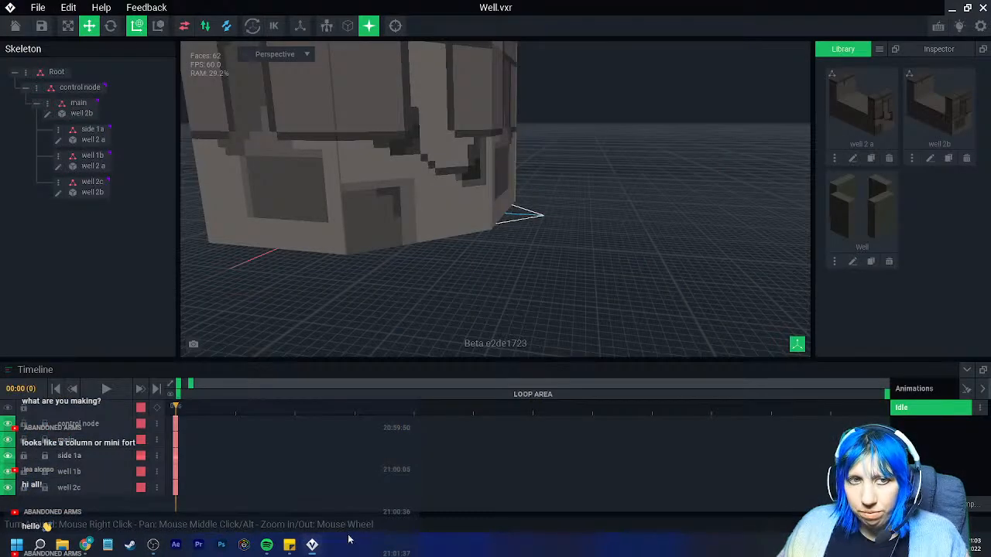
Open side 1a's well 2 a model, sample the lower-left stone's border colour #534F4E, and save and close the model
click(348, 229)
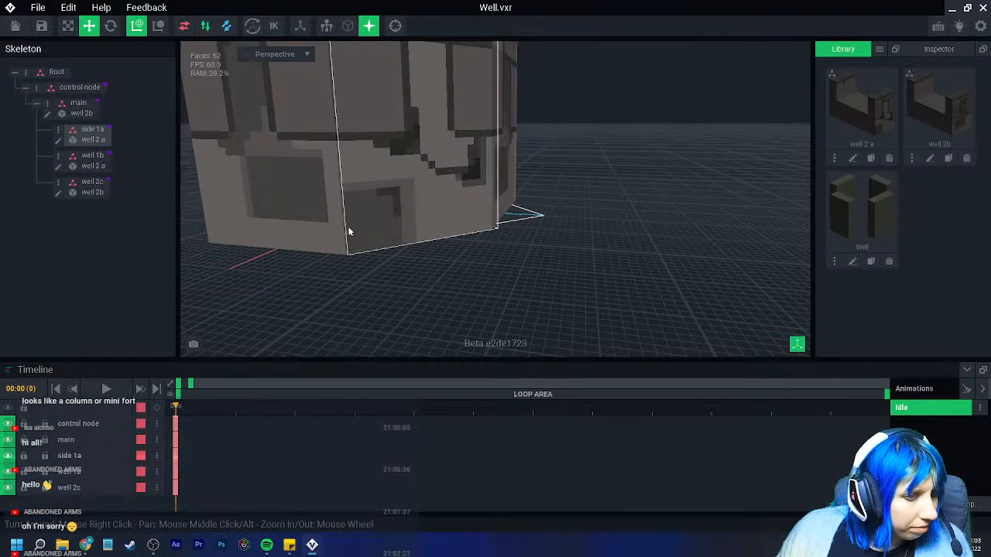
click(343, 231)
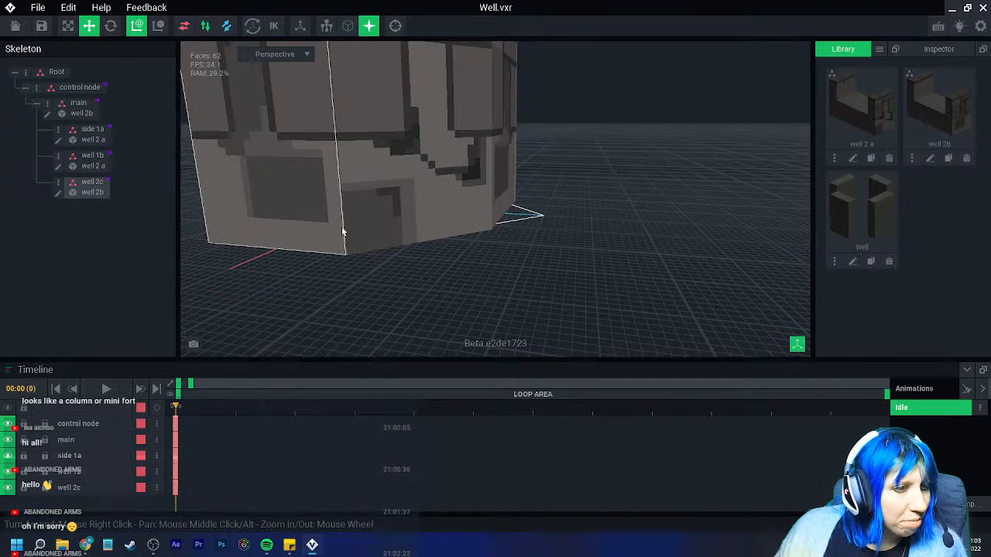
right_drag(334, 180, 354, 221)
click(302, 226)
click(377, 230)
click(58, 141)
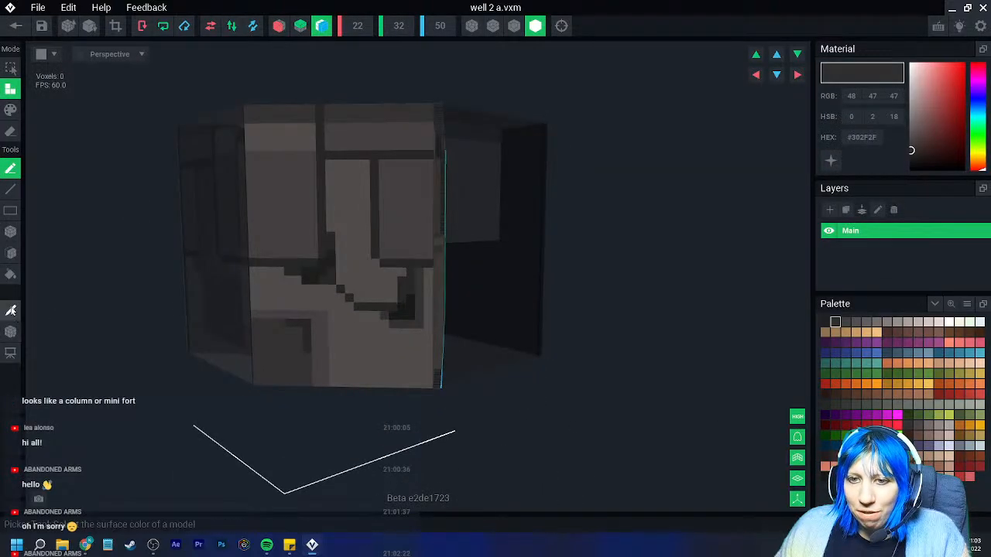
click(11, 310)
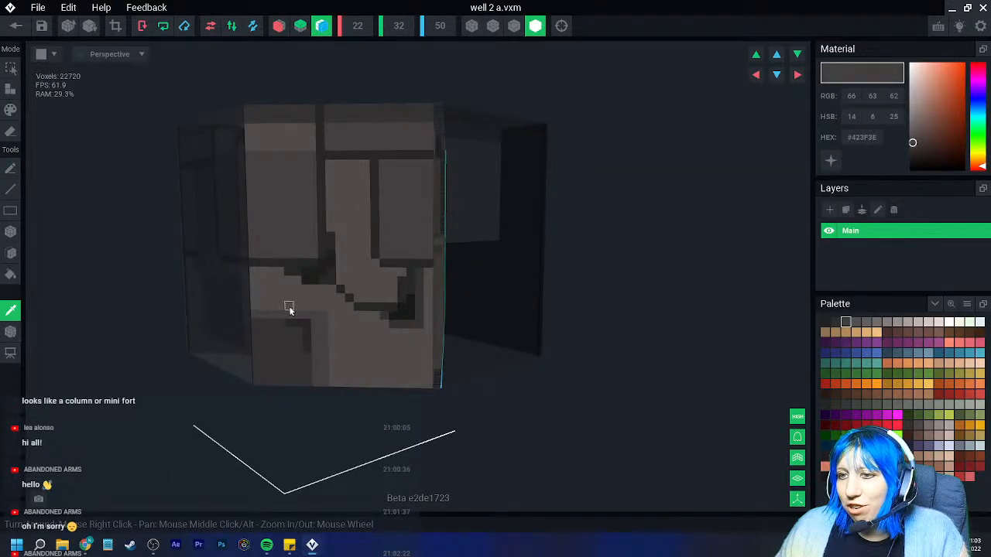
click(274, 314)
click(16, 26)
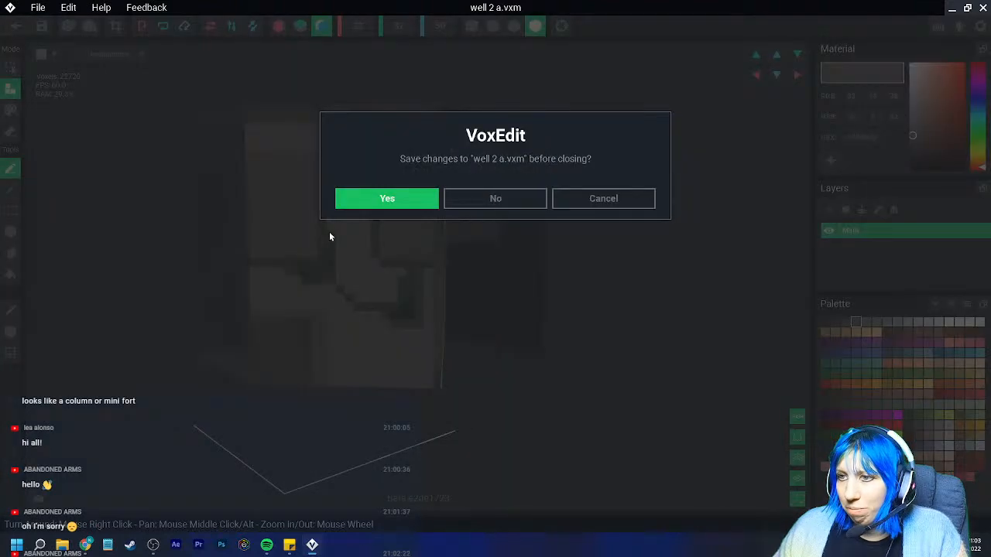
click(395, 199)
Open main's well 2b model and box-paint the lower-right part of its dark stone block #645F5C to form an L shape
scroll(465, 228, up, 3)
click(474, 182)
scroll(480, 244, up, 4)
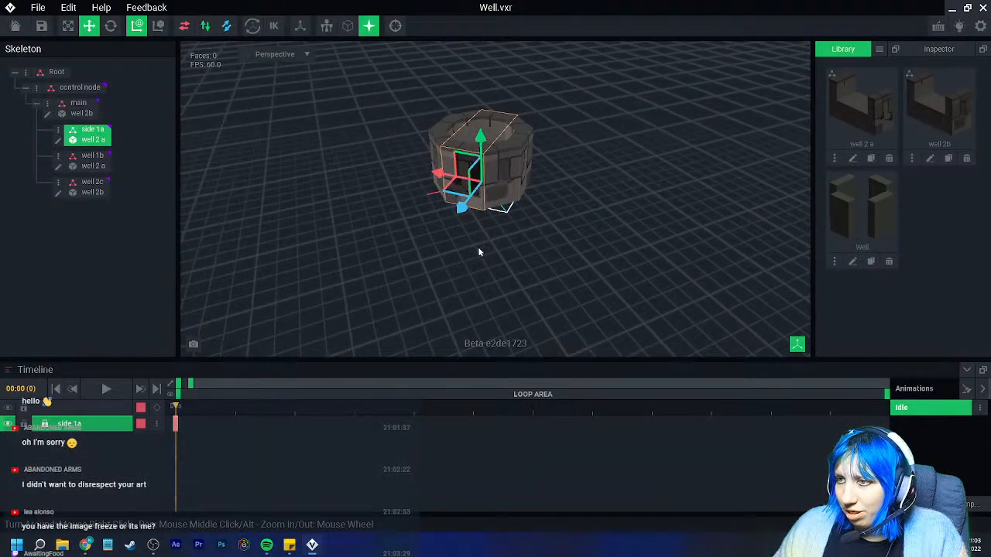
click(527, 184)
click(48, 114)
mouse_move(469, 262)
right_down()
mouse_move(481, 262)
mouse_move(394, 361)
right_up()
scroll(394, 361, up, 3)
key(i)
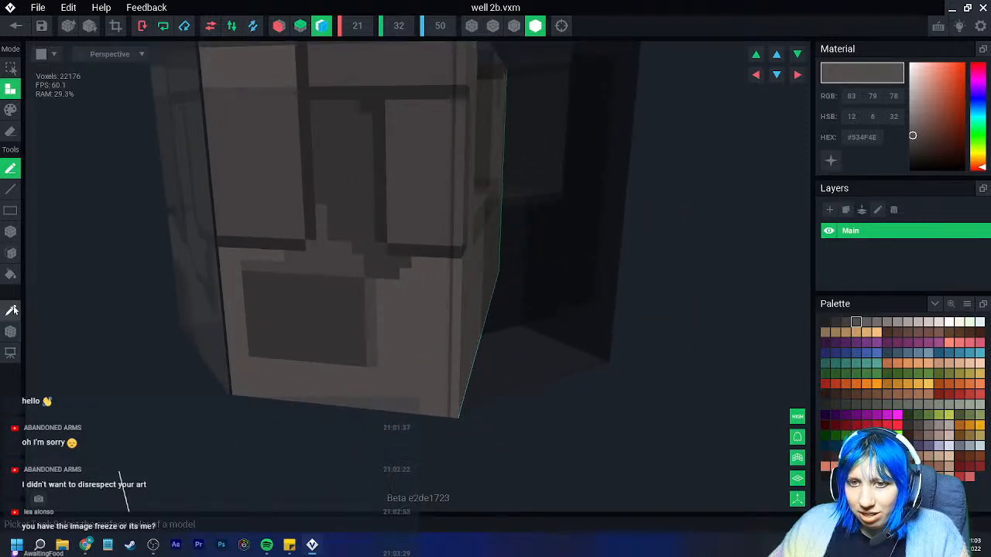
click(394, 332)
click(348, 358)
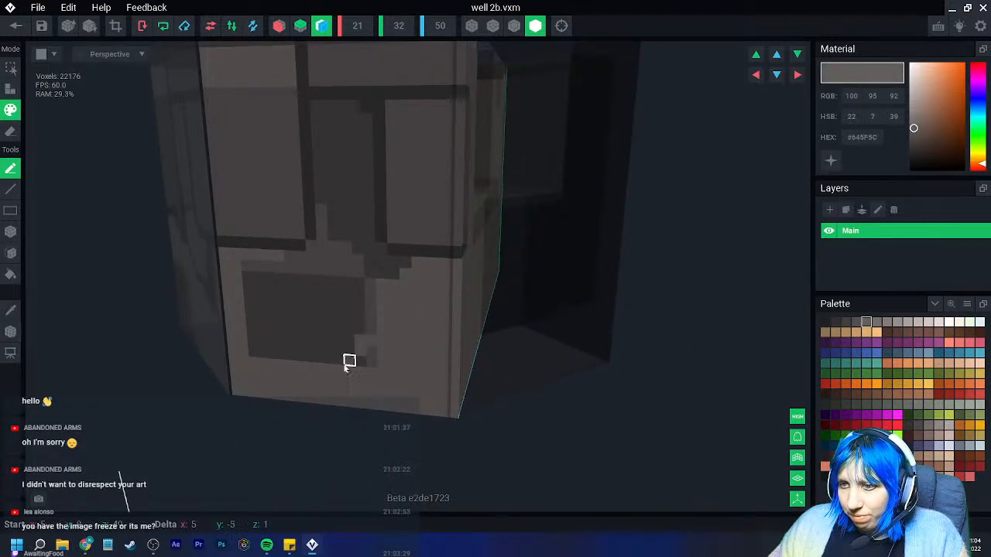
click(11, 232)
mouse_move(372, 308)
mouse_down()
mouse_move(352, 337)
mouse_move(303, 367)
mouse_up()
Box-paint a #423F3E block in the wall's lower-right corner, border its top and left with #534F4E, and save and close well 2b
click(11, 310)
click(258, 297)
right_drag(259, 297, 445, 410)
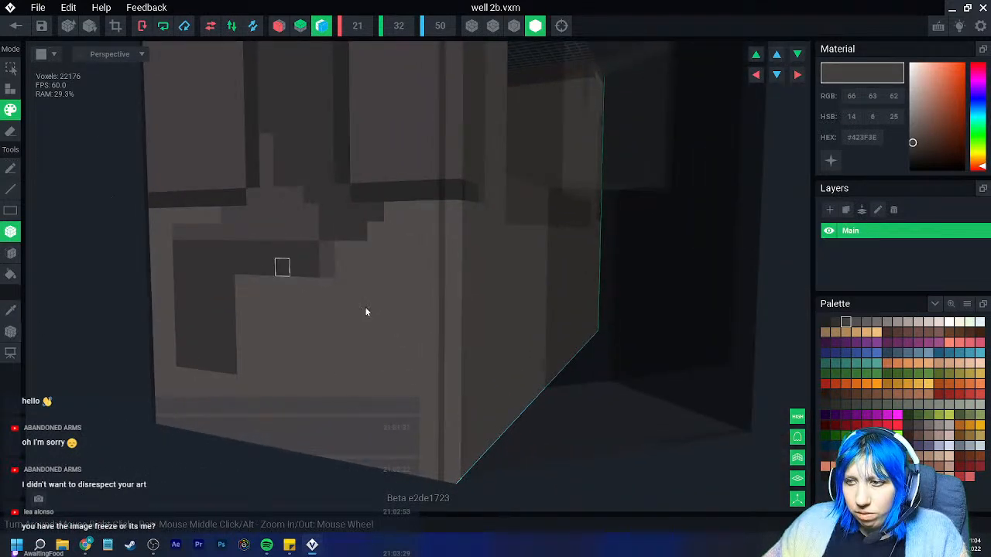
mouse_move(455, 339)
mouse_down()
mouse_move(390, 442)
mouse_move(338, 464)
mouse_up()
click(856, 323)
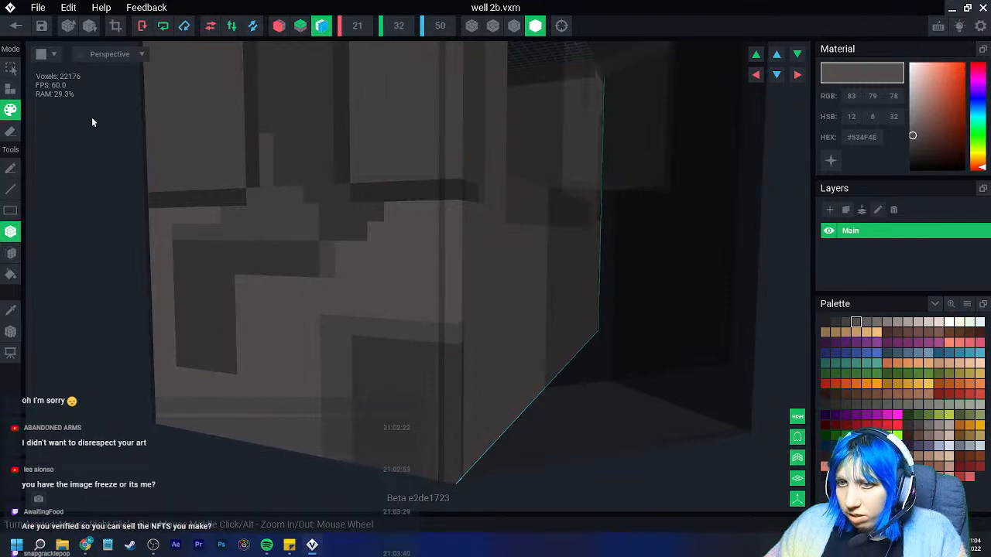
click(16, 26)
click(372, 199)
Reopen well 2b from the well 2c node, sample the light stone colour #645F5C, and set up box painting
right_drag(421, 269, 474, 238)
scroll(471, 241, up, 3)
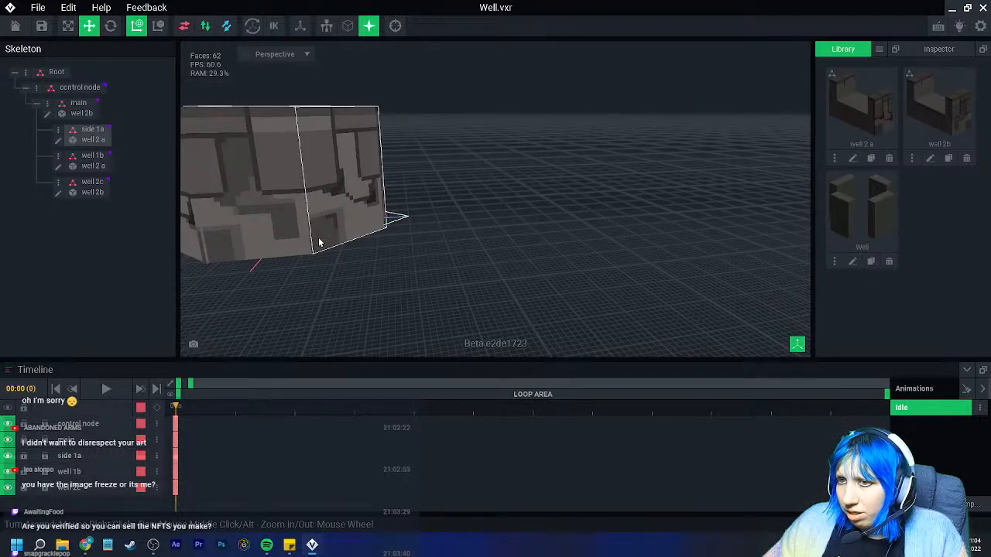
middle_drag(318, 241, 349, 244)
right_drag(333, 260, 390, 262)
click(383, 263)
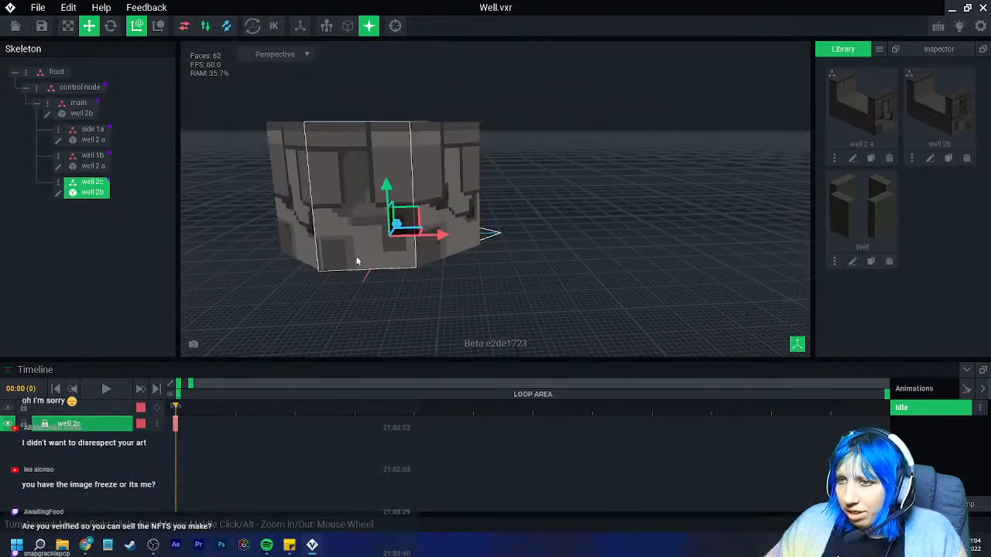
click(58, 192)
right_drag(376, 298, 392, 302)
middle_drag(391, 302, 367, 348)
click(10, 310)
click(279, 288)
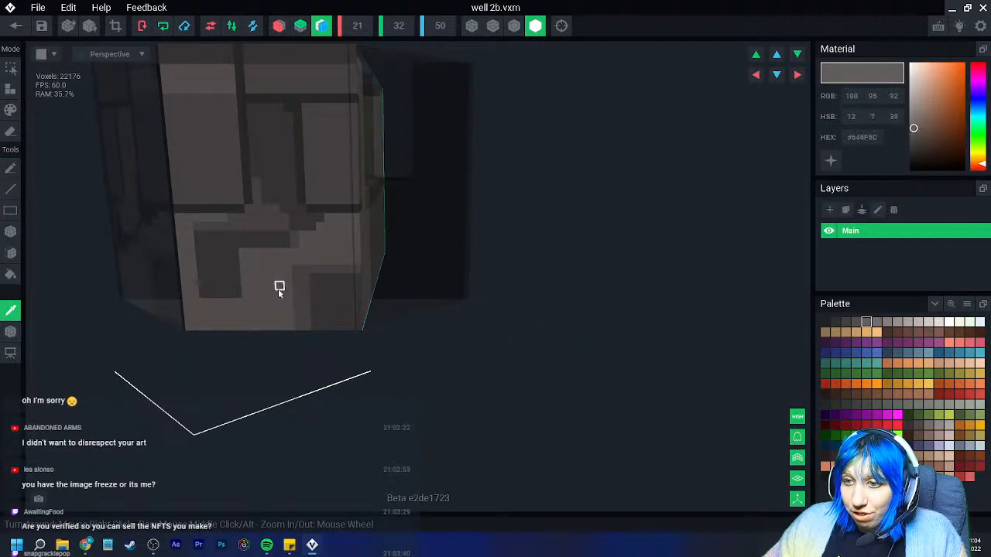
click(10, 110)
click(10, 231)
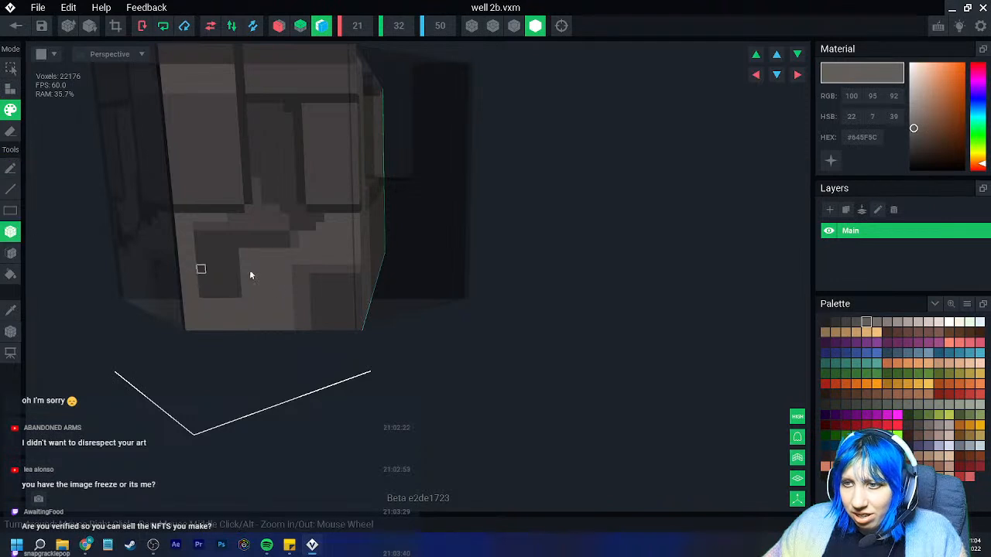
Box-paint a #423F3E stone block in the lower-left corner of well 2b's other outer wall, covering the corner edge
right_drag(240, 289, 214, 303)
scroll(214, 303, up, 2)
middle_drag(151, 287, 217, 275)
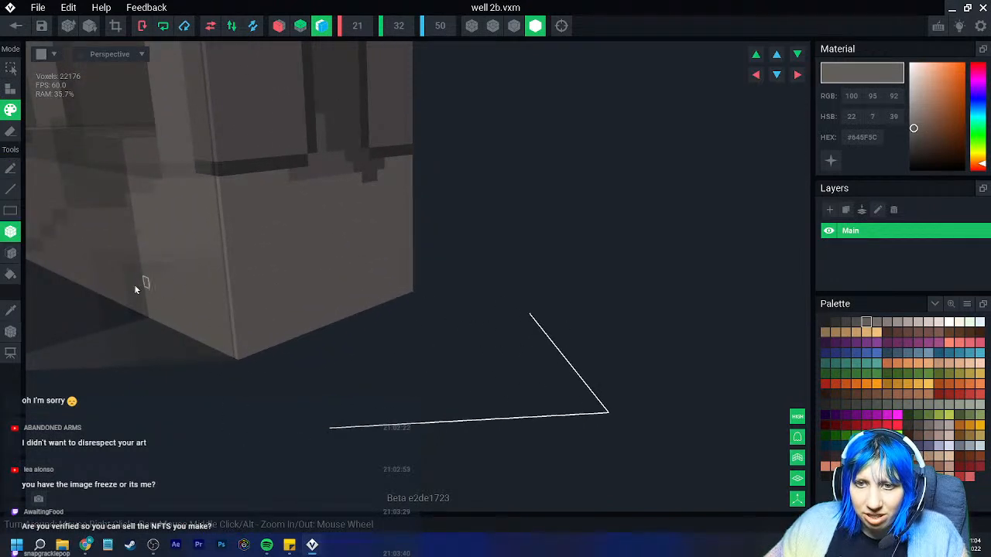
click(847, 325)
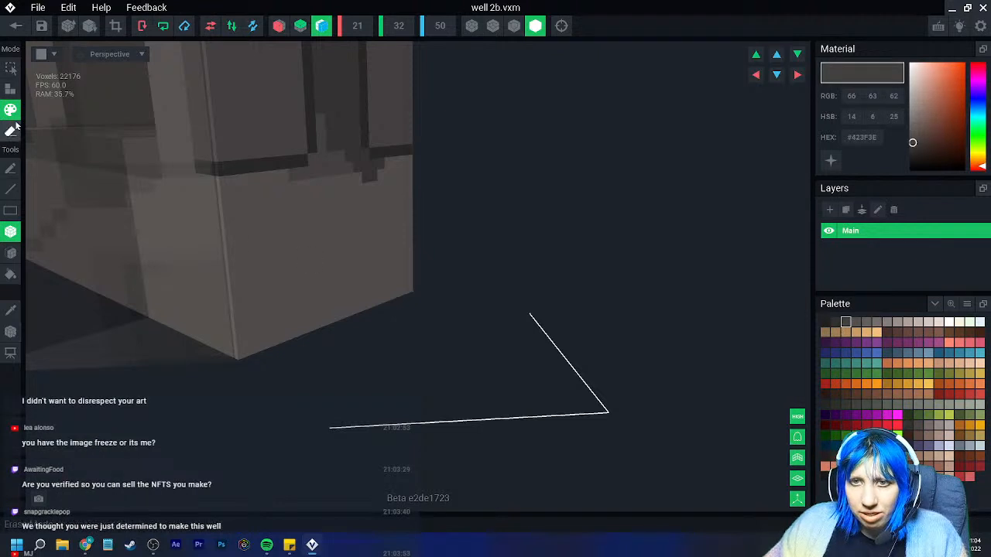
drag(238, 270, 285, 340)
right_drag(261, 322, 246, 283)
drag(230, 262, 230, 304)
right_drag(231, 352, 263, 293)
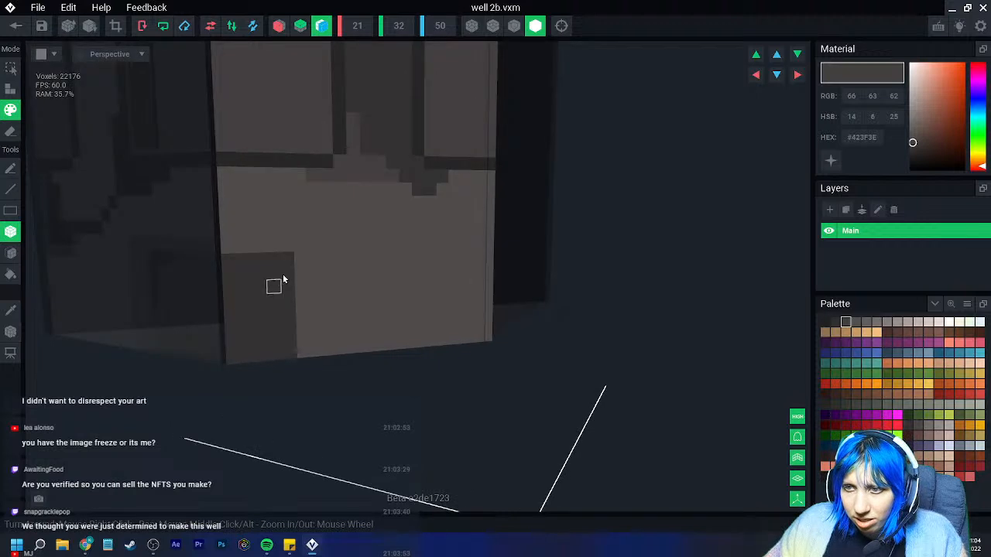
Border the new corner block's top and right edges with #534F4E, and save and close well 2b
click(856, 324)
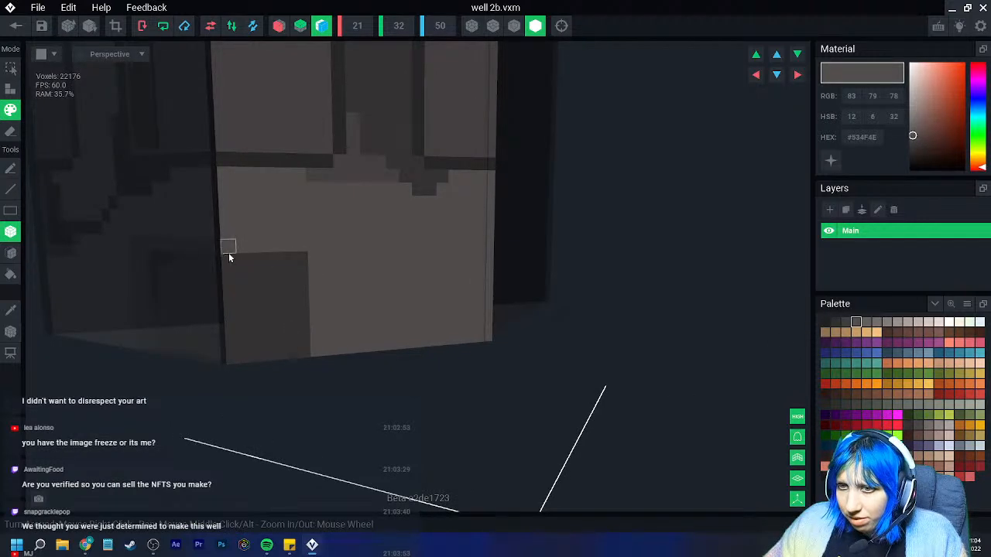
mouse_move(300, 245)
mouse_down()
mouse_move(314, 297)
mouse_move(307, 349)
mouse_up()
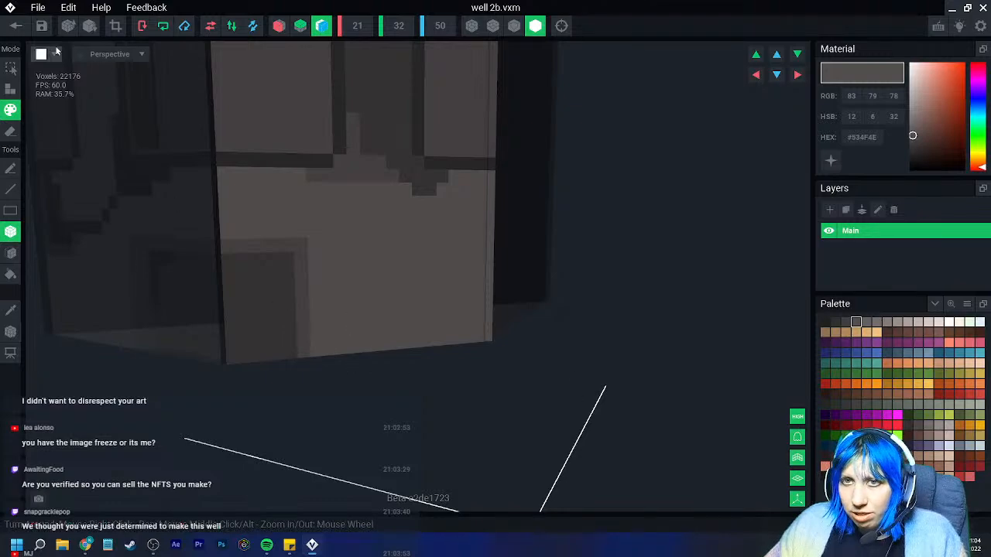
click(16, 25)
click(418, 196)
Open side 1a's well 2 a model and box-paint a #423F3E stone block in the wall's lower-right corner
right_drag(480, 213, 546, 222)
scroll(445, 267, up, 5)
scroll(534, 221, up, 1)
click(475, 224)
click(58, 141)
right_drag(431, 238, 430, 238)
middle_drag(431, 238, 411, 328)
scroll(411, 328, up, 2)
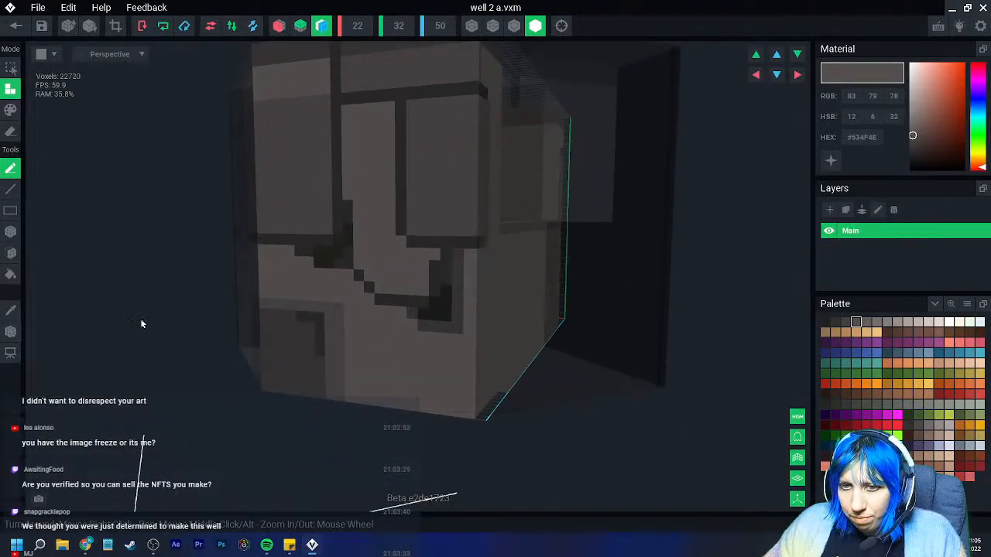
click(11, 110)
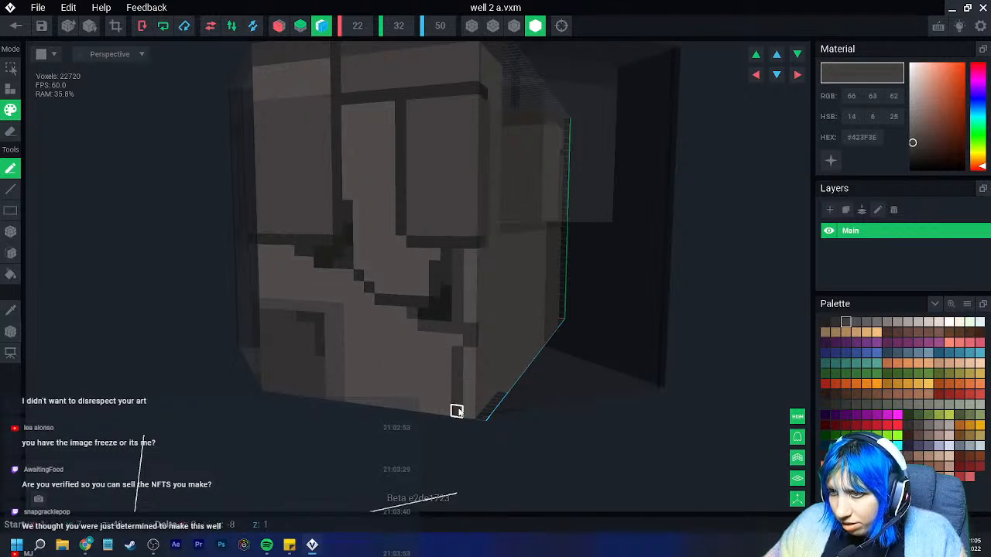
click(11, 231)
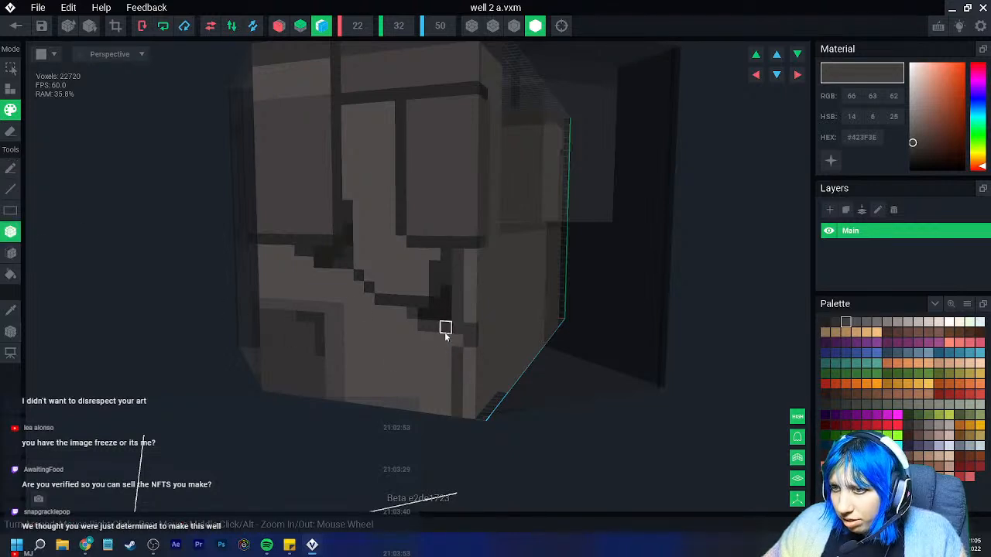
right_drag(467, 411, 424, 358)
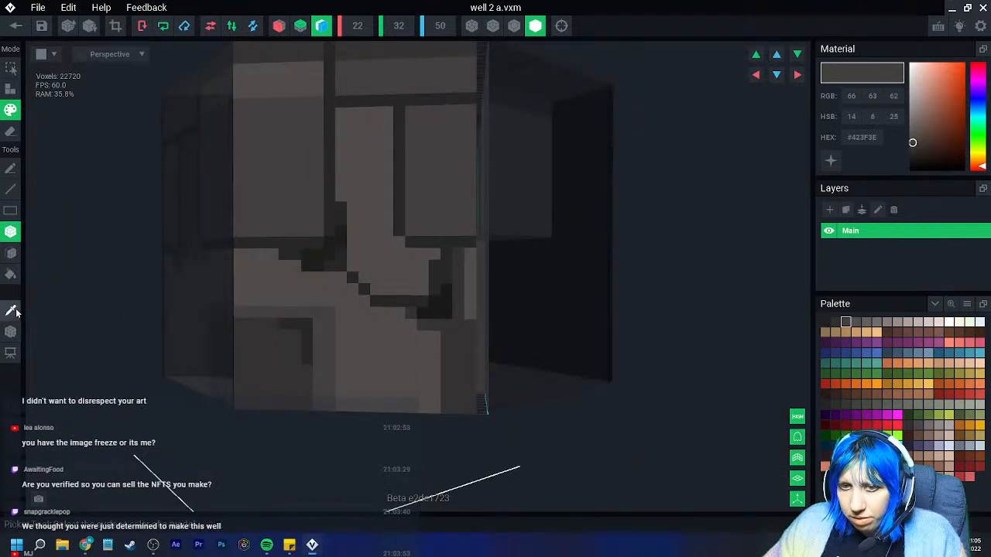
Border the corner block's left edge with #534F4E, widen the block with #423F3E, and save and close well 2 a
alt+click(430, 333)
drag(424, 333, 409, 394)
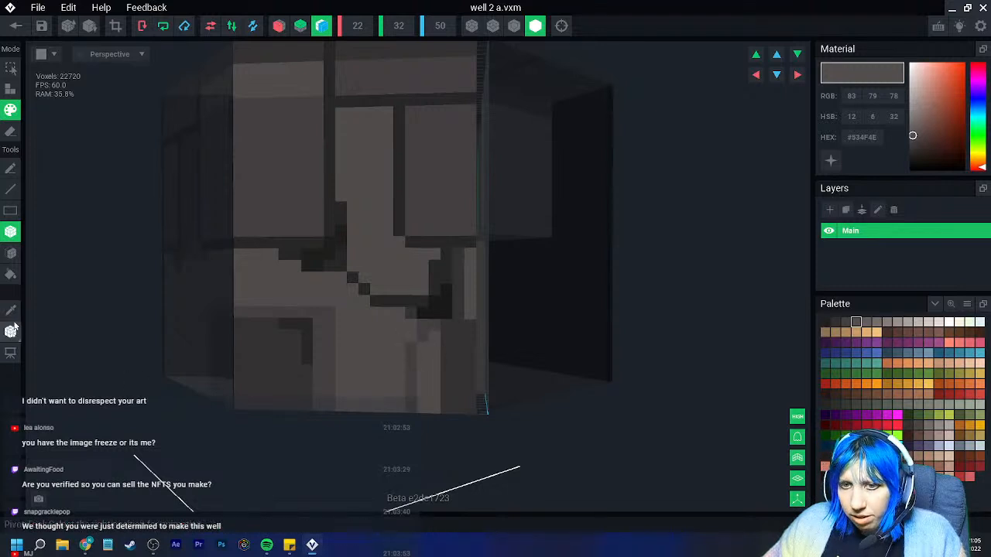
alt+click(426, 352)
drag(434, 341, 433, 409)
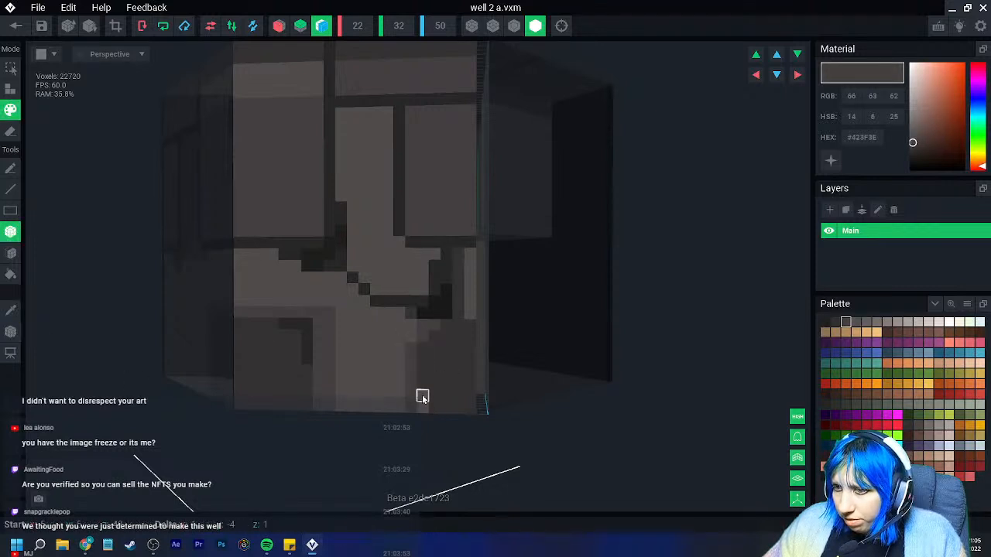
click(15, 26)
click(385, 197)
Reopen well 2 a from side 1a, touch up the corner block's border with #534F4E, and save and close it
scroll(435, 274, up, 8)
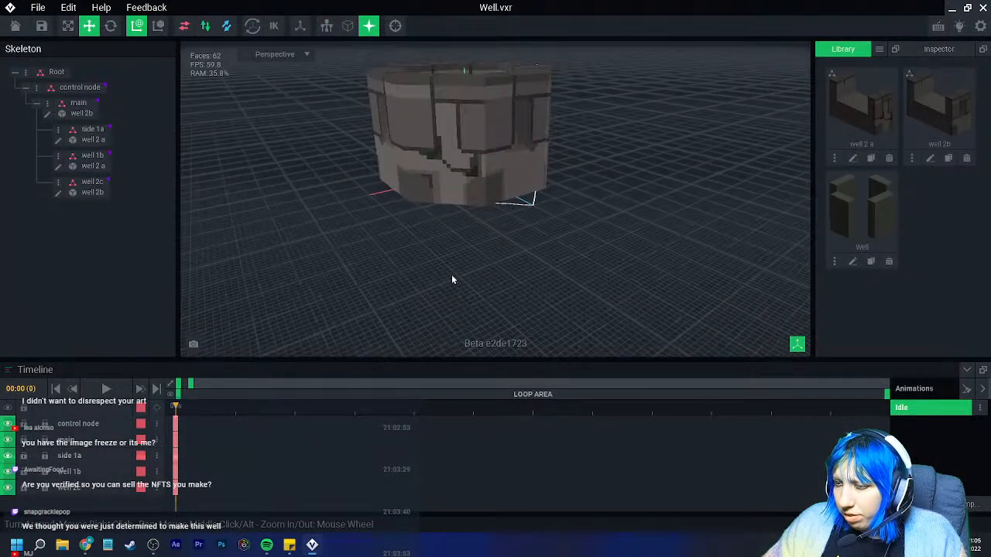
scroll(488, 240, up, 8)
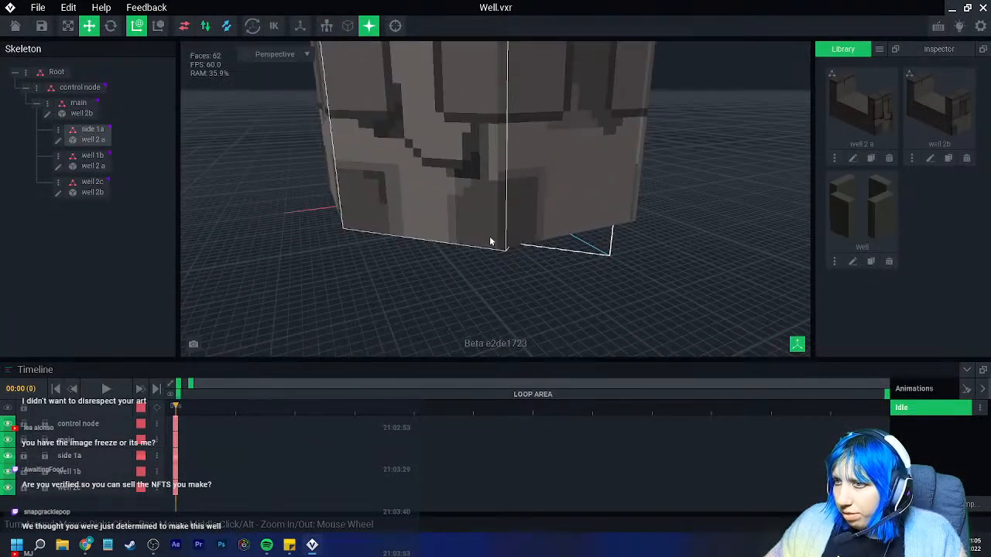
click(549, 195)
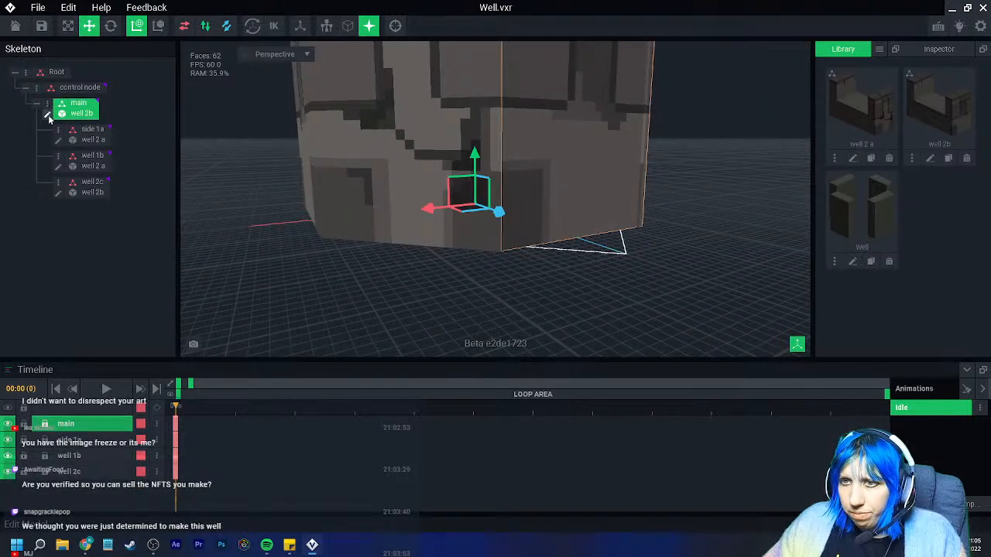
click(464, 298)
mouse_move(464, 298)
right_down()
mouse_move(454, 293)
mouse_move(466, 289)
right_up()
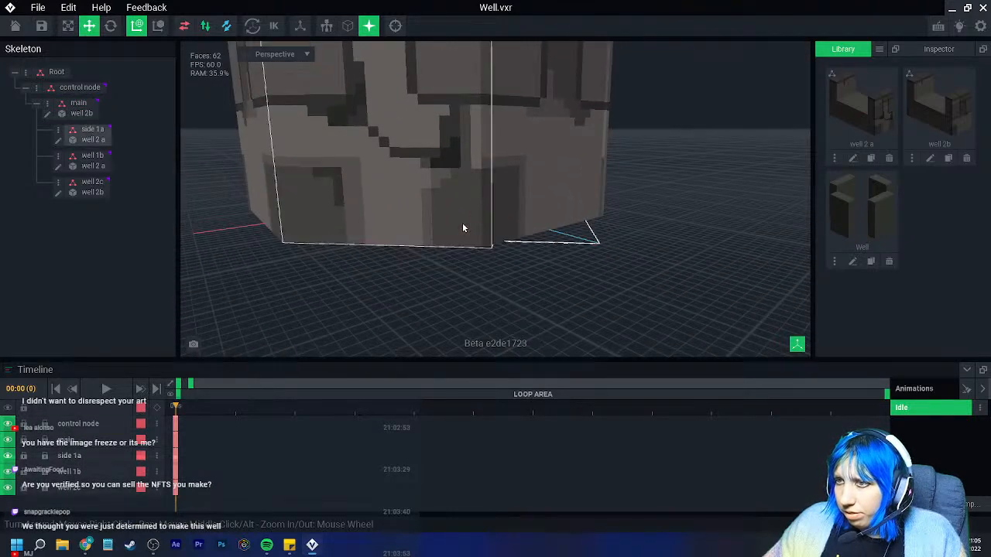
click(415, 201)
click(58, 142)
right_drag(398, 250, 398, 251)
click(11, 310)
click(418, 290)
click(11, 109)
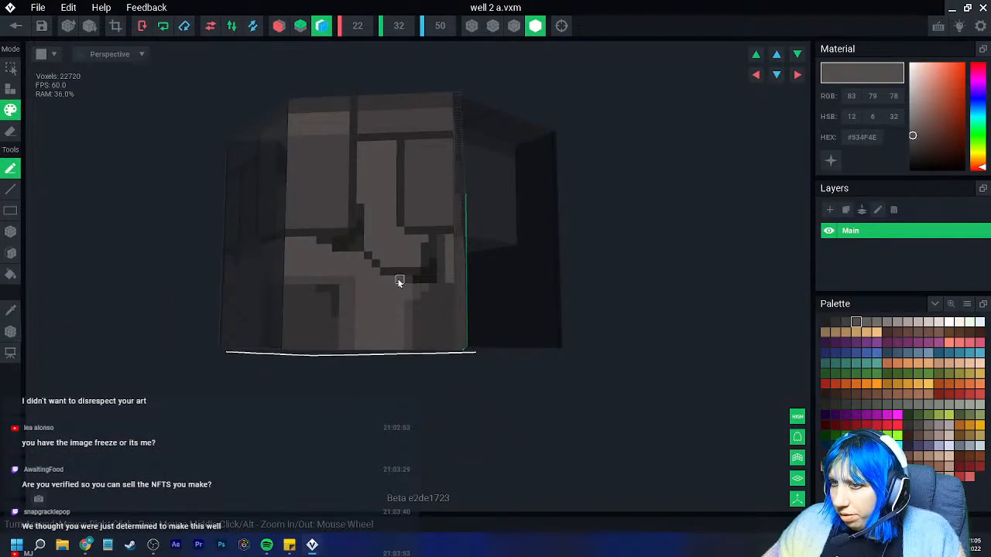
click(16, 25)
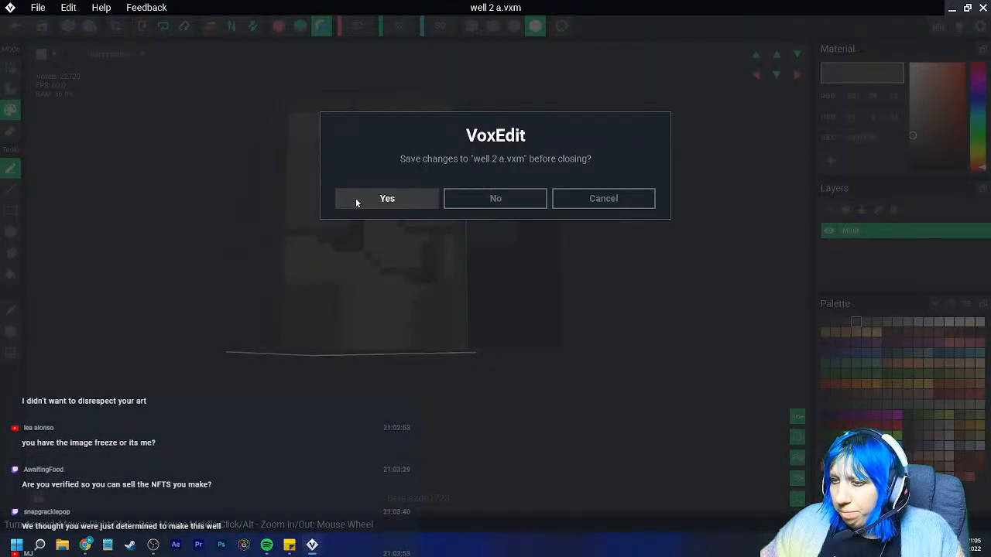
click(353, 199)
Inspect the corner blocks around the assembled well, and save and close Well.vxr
scroll(463, 248, up, 10)
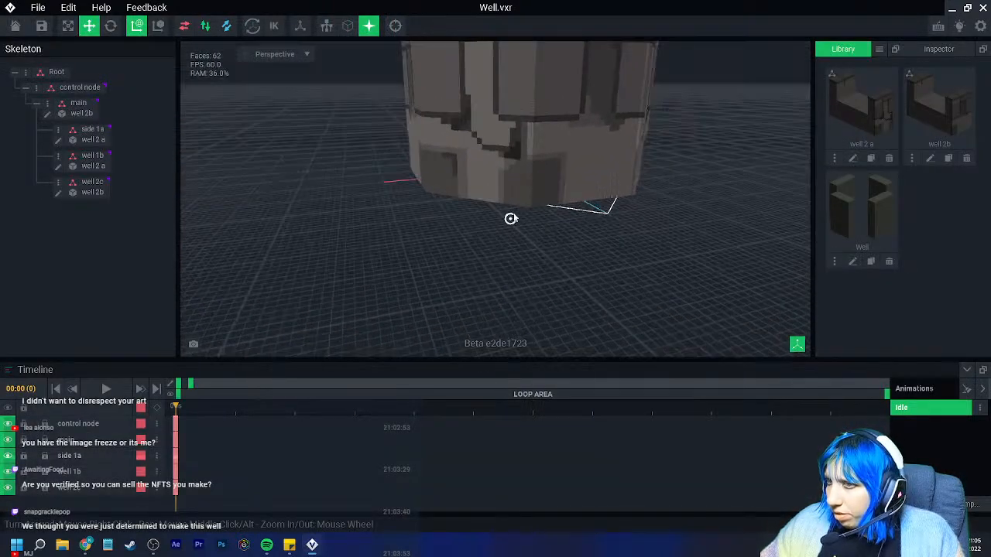
scroll(560, 222, up, 2)
right_drag(560, 220, 573, 252)
scroll(580, 251, down, 4)
scroll(448, 223, up, 3)
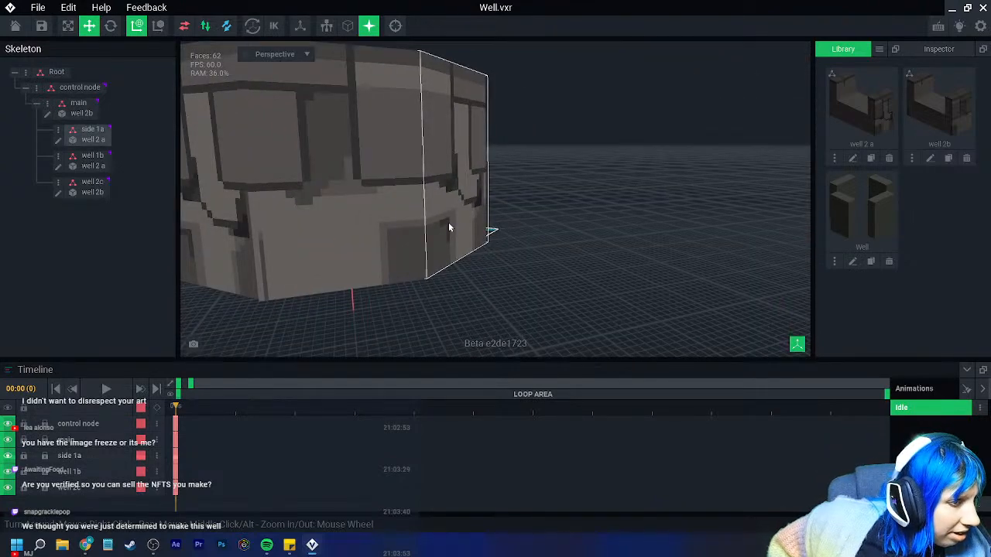
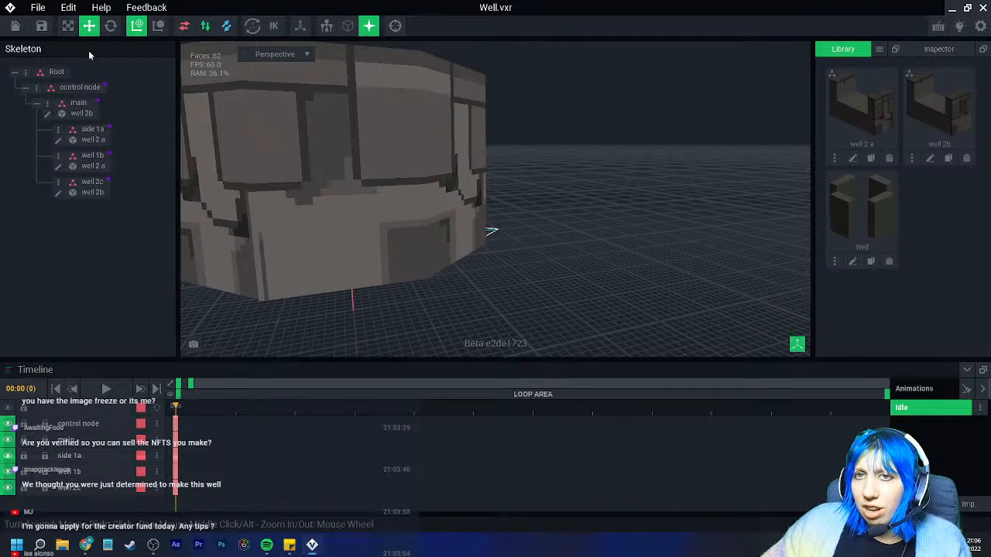
click(15, 27)
click(385, 198)
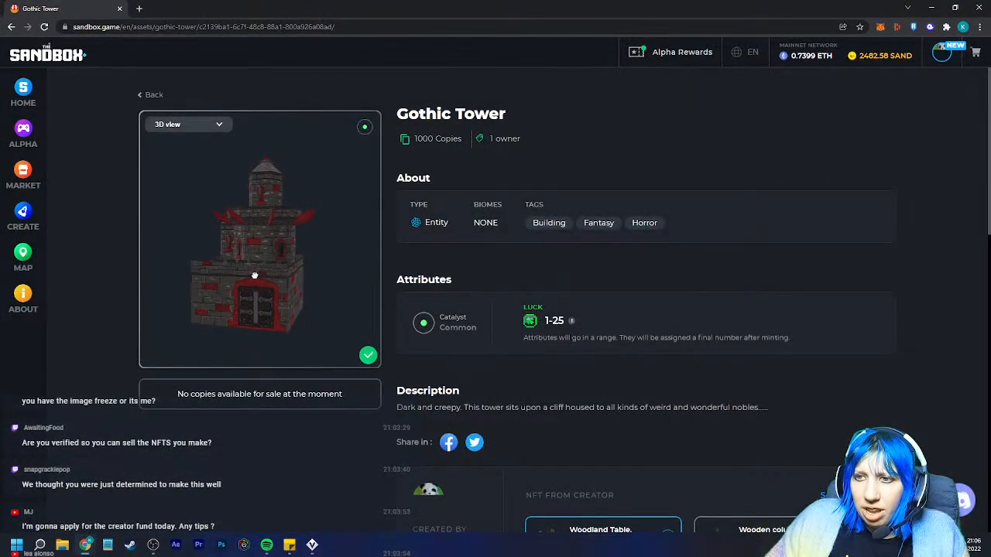
Examine the Gothic Tower asset's 3D model up close and from several sides
drag(275, 311, 298, 309)
scroll(285, 296, up, 10)
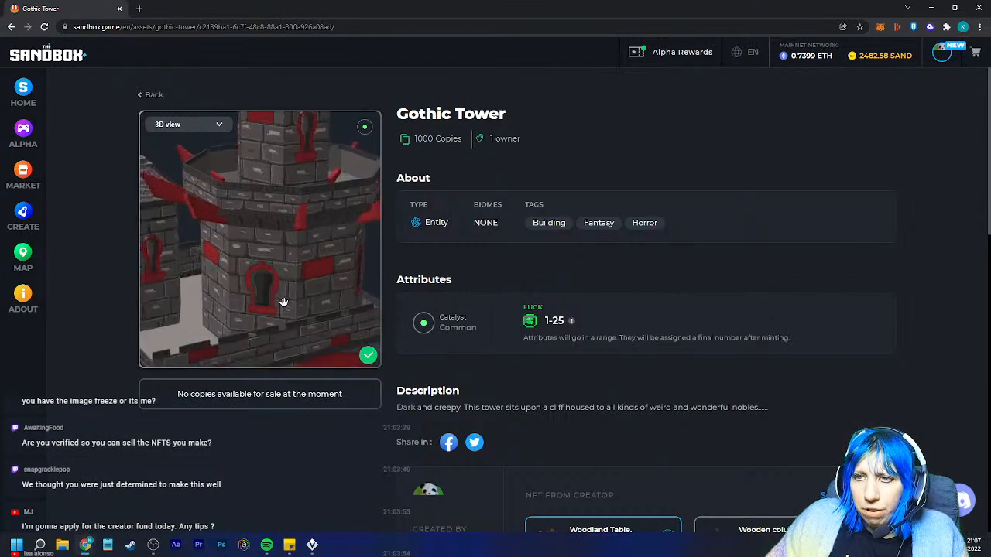
drag(293, 270, 199, 299)
drag(277, 297, 252, 326)
scroll(253, 319, down, 6)
scroll(259, 290, up, 6)
scroll(279, 284, down, 6)
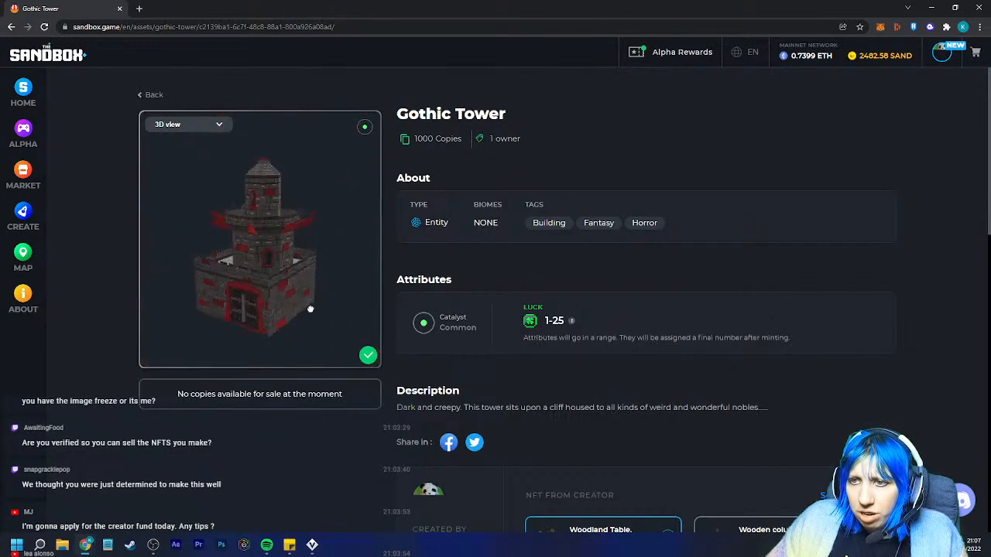
scroll(280, 180, up, 5)
scroll(266, 195, down, 3)
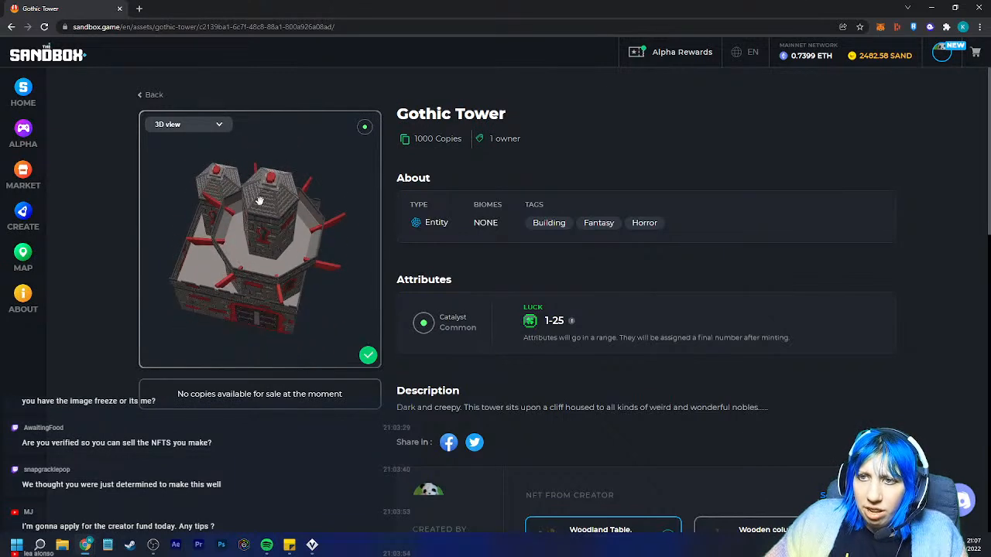
drag(279, 147, 267, 154)
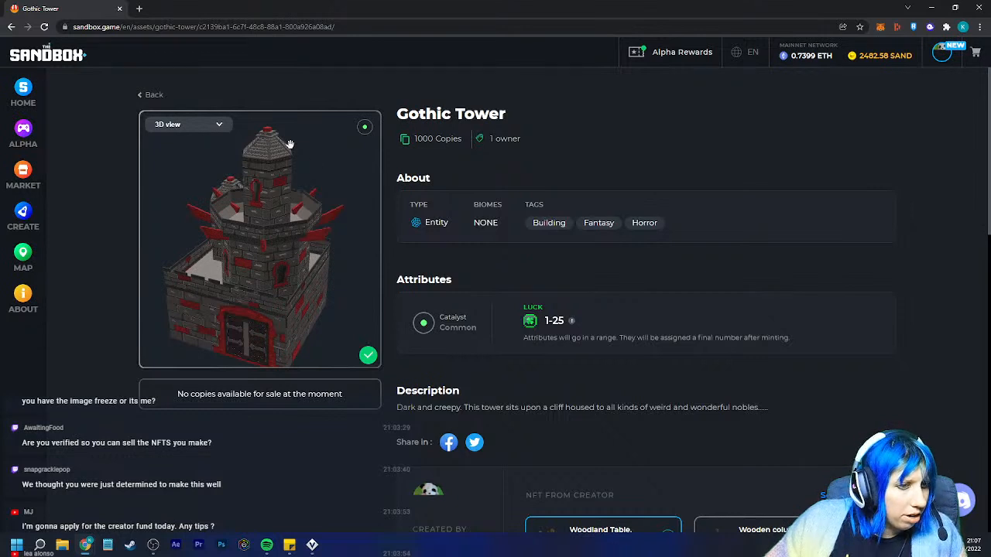
drag(289, 189, 306, 180)
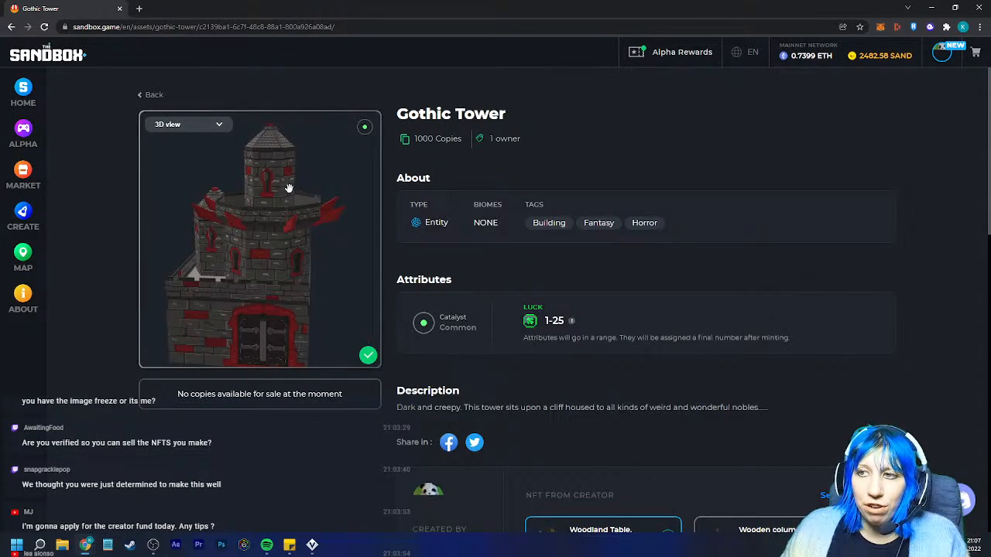
mouse_move(272, 201)
mouse_down()
mouse_move(246, 193)
mouse_move(294, 193)
mouse_move(271, 197)
mouse_move(284, 200)
mouse_up()
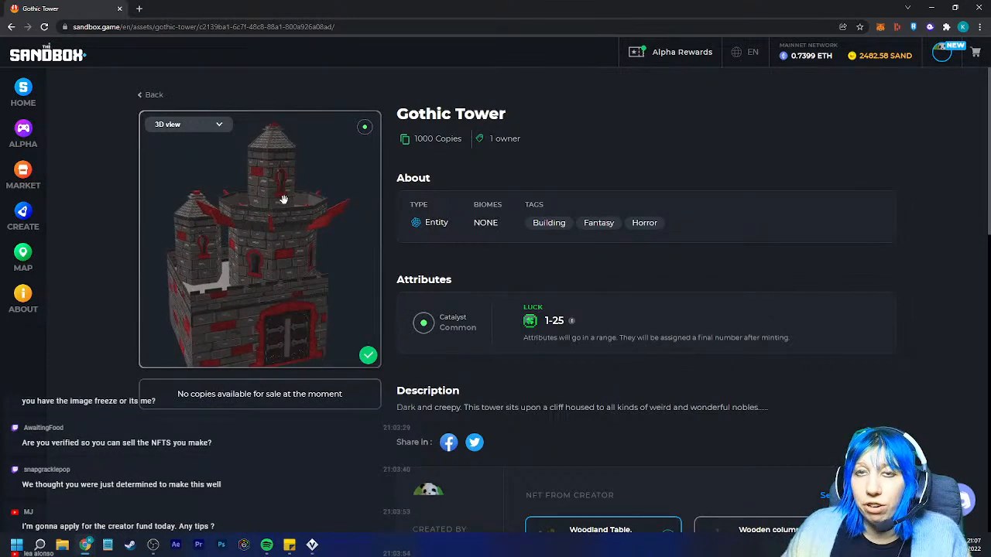
mouse_move(281, 194)
mouse_down()
mouse_move(290, 203)
mouse_move(340, 203)
mouse_move(269, 200)
mouse_up()
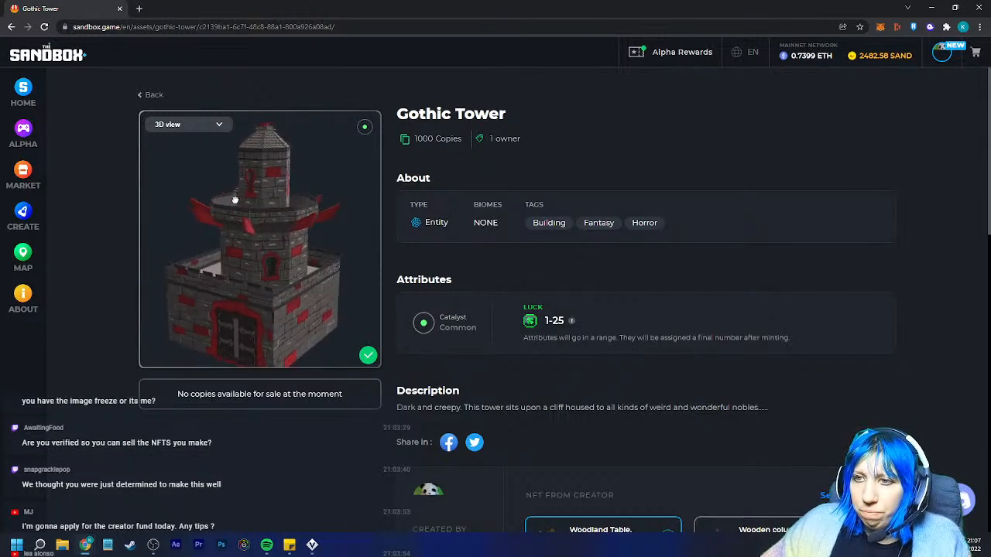
Return to the inventory and filter the entities by Published status
click(156, 96)
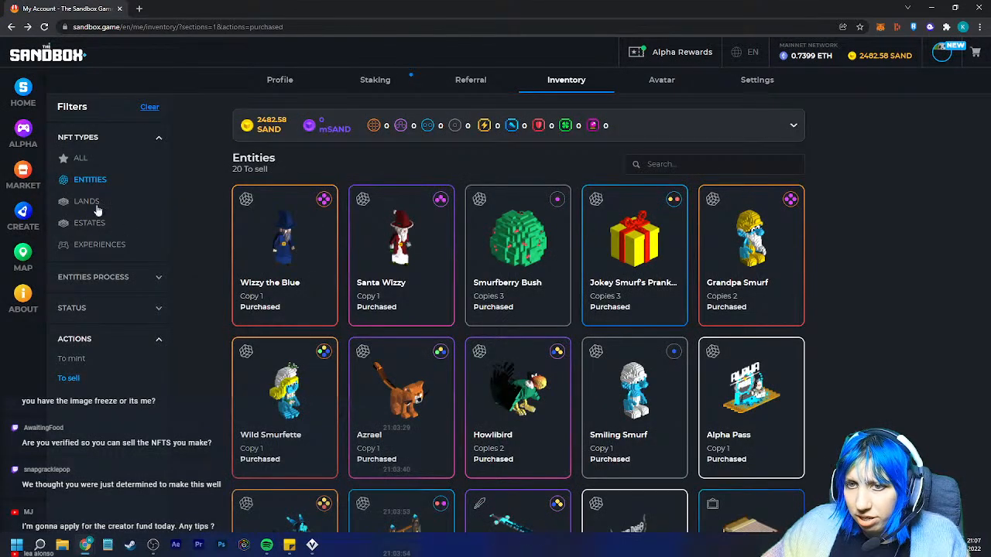
click(106, 307)
click(87, 349)
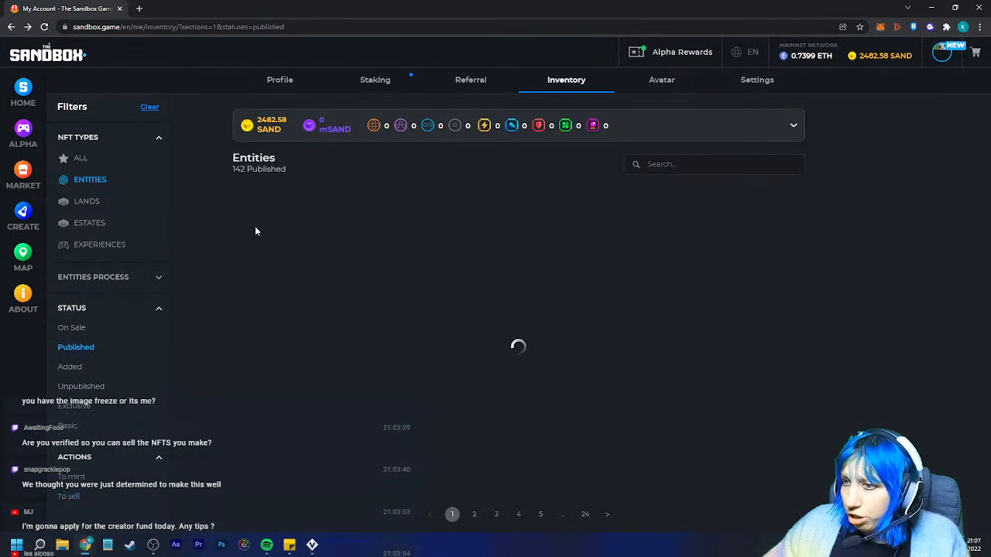
scroll(563, 385, down, 3)
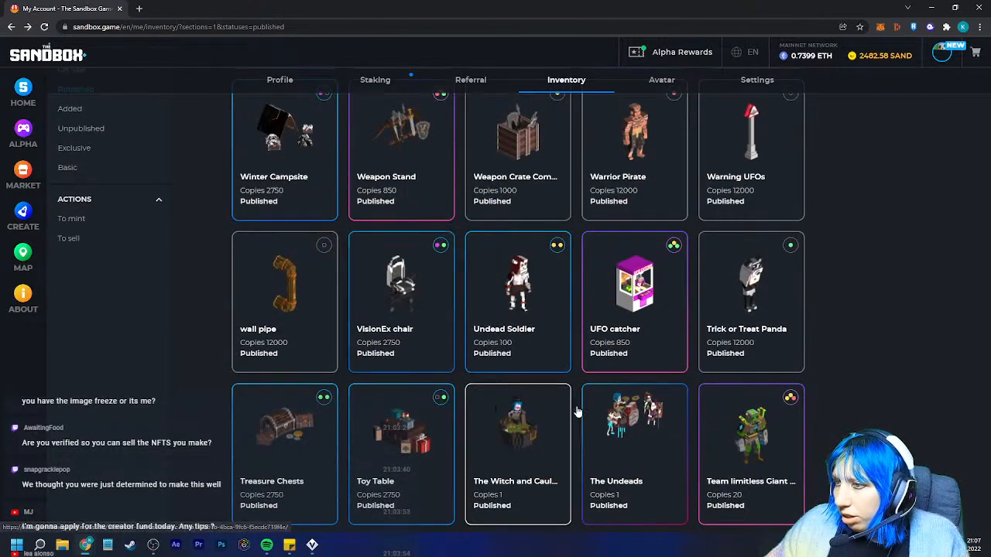
Open the UFO catcher asset, play its Grabbing win animation and examine the claw up close
click(631, 302)
drag(371, 232, 256, 223)
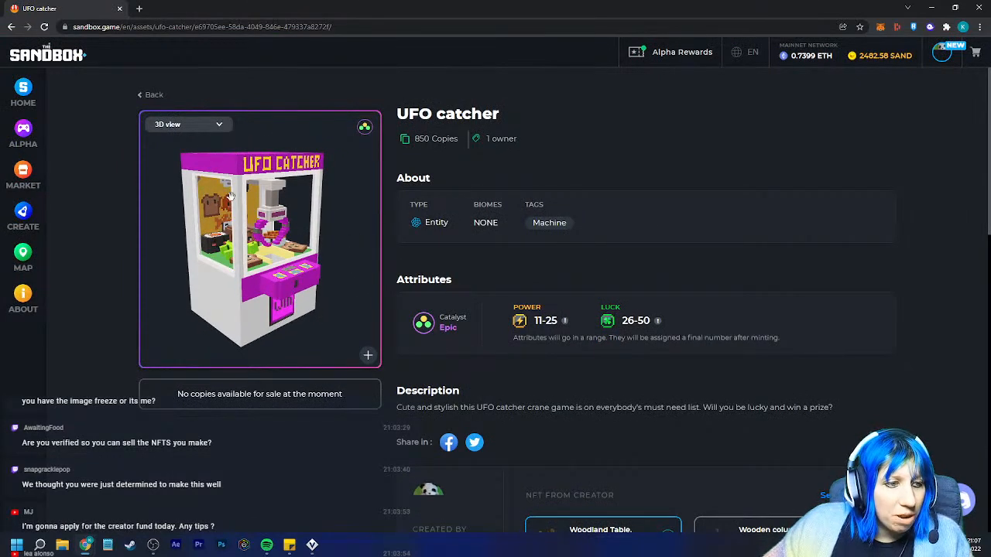
click(179, 126)
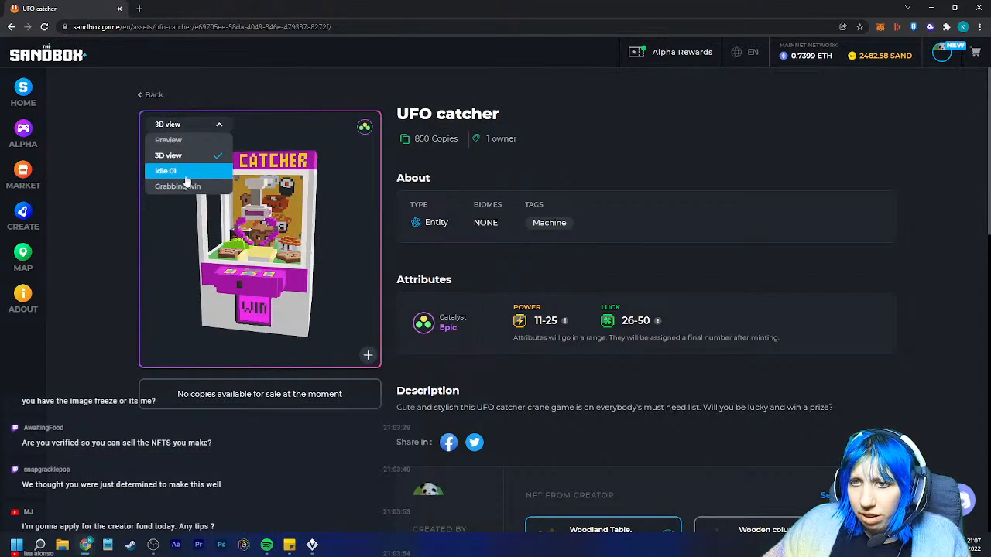
click(185, 185)
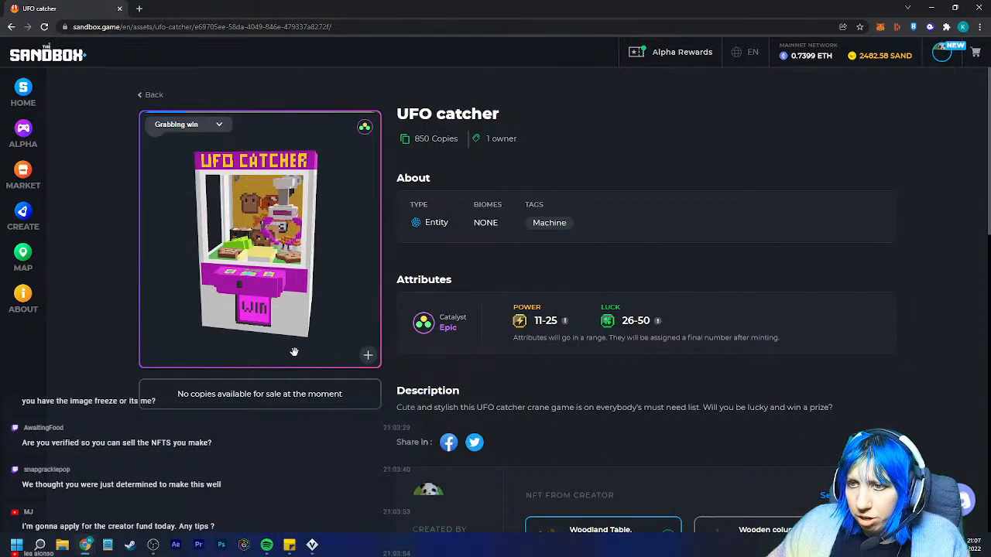
scroll(293, 348, up, 5)
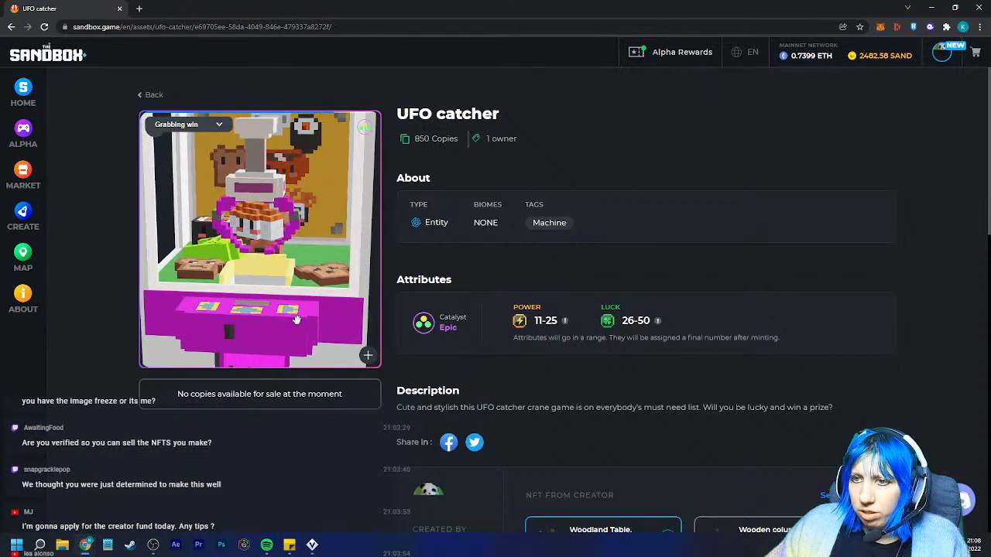
Return to the published entities and browse through pages 3 and 4 of the inventory
click(143, 96)
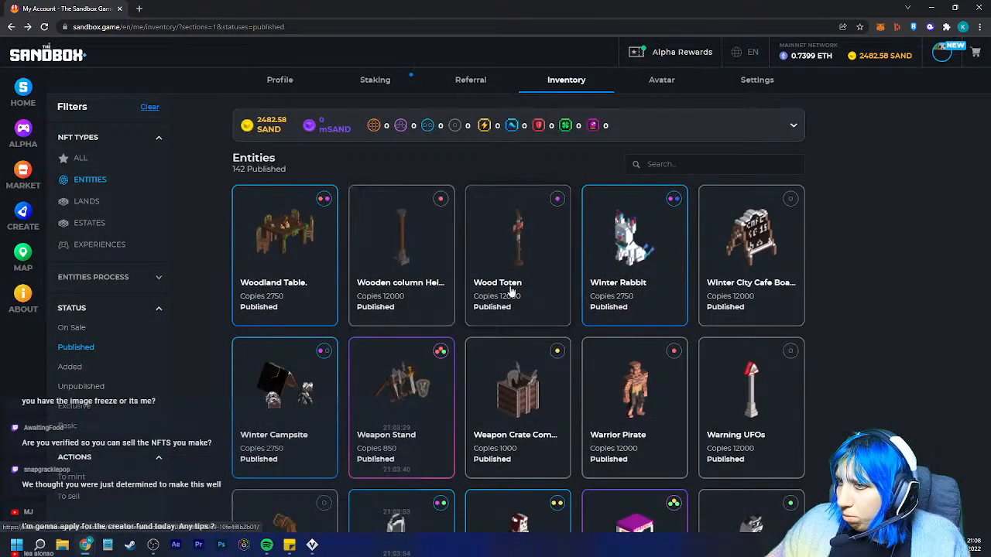
scroll(546, 292, down, 1)
scroll(546, 292, down, 5)
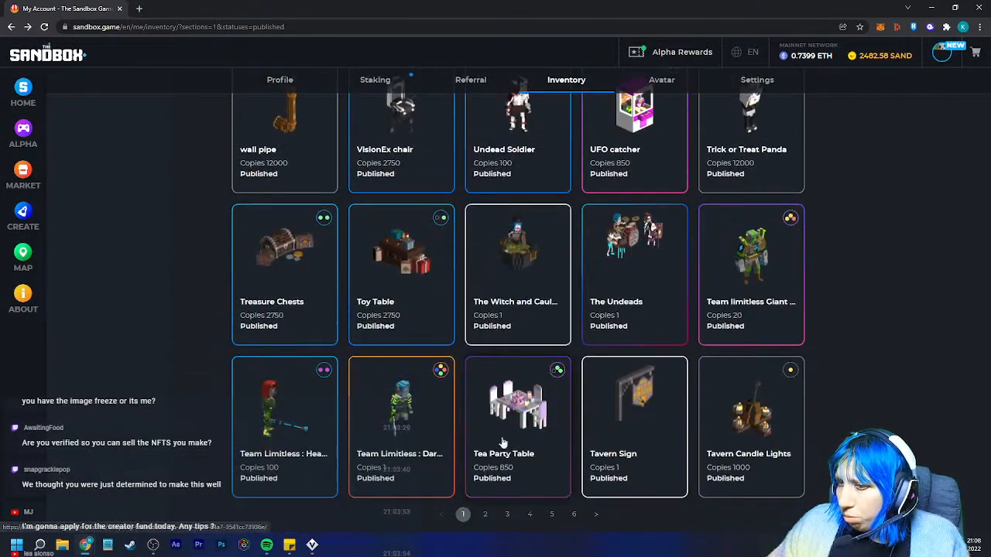
click(507, 515)
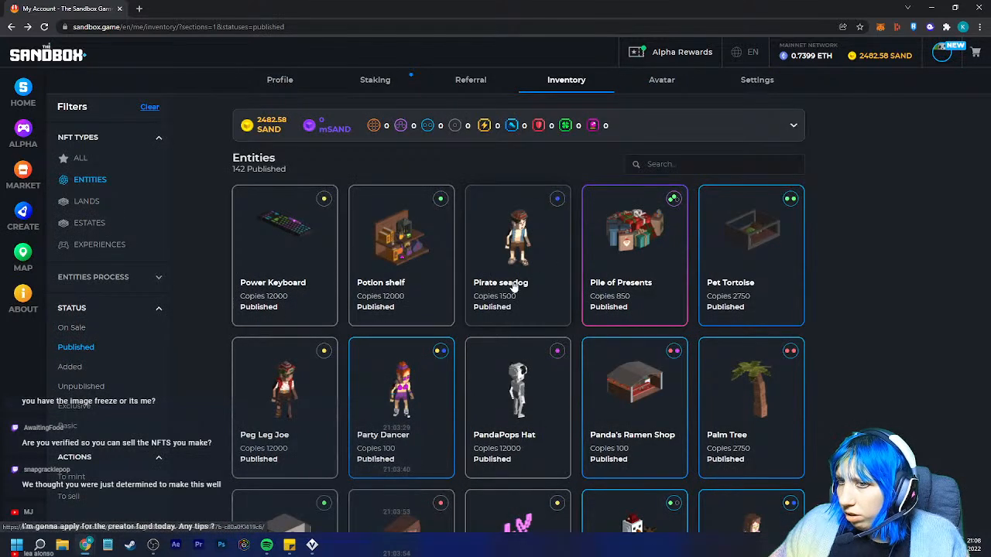
scroll(383, 352, down, 2)
scroll(435, 351, down, 4)
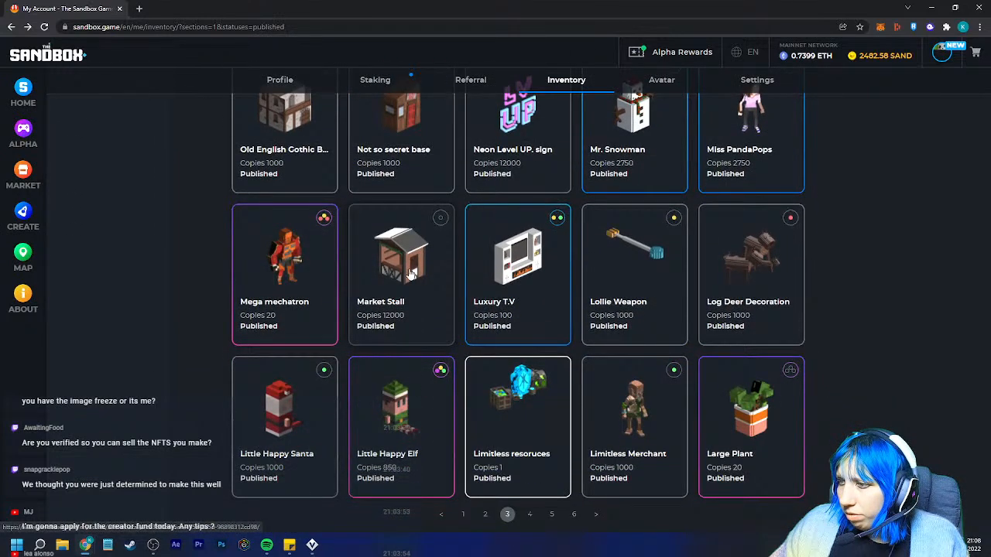
click(530, 514)
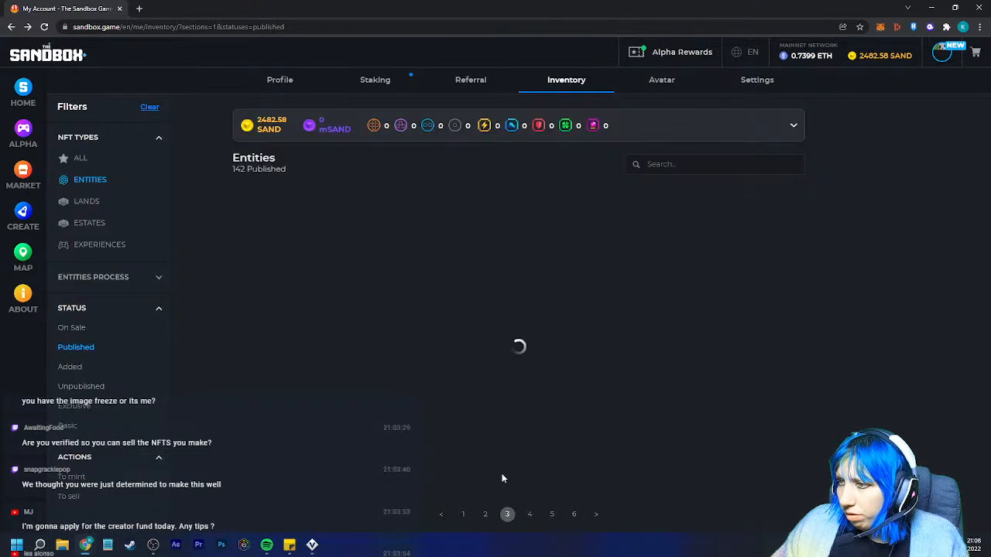
scroll(302, 322, down, 2)
scroll(475, 348, down, 1)
scroll(537, 359, down, 3)
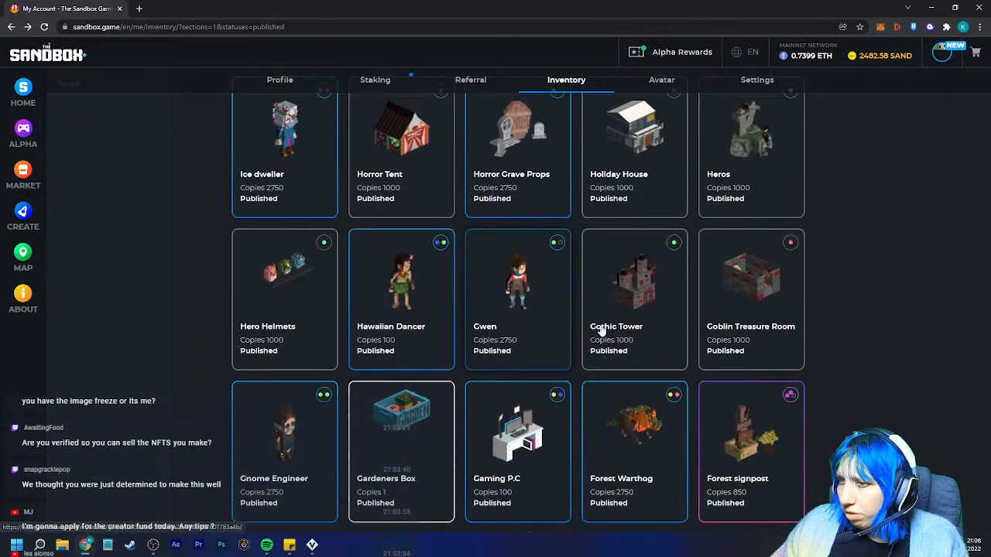
Open the Heros asset and examine the stone monument's 3D model from several sides
click(734, 194)
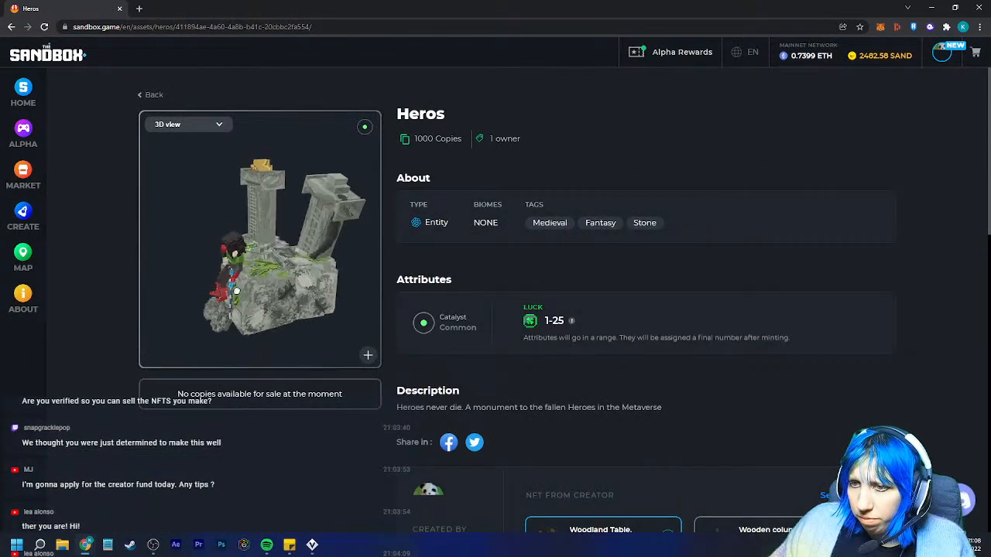
drag(239, 292, 223, 281)
scroll(270, 307, up, 5)
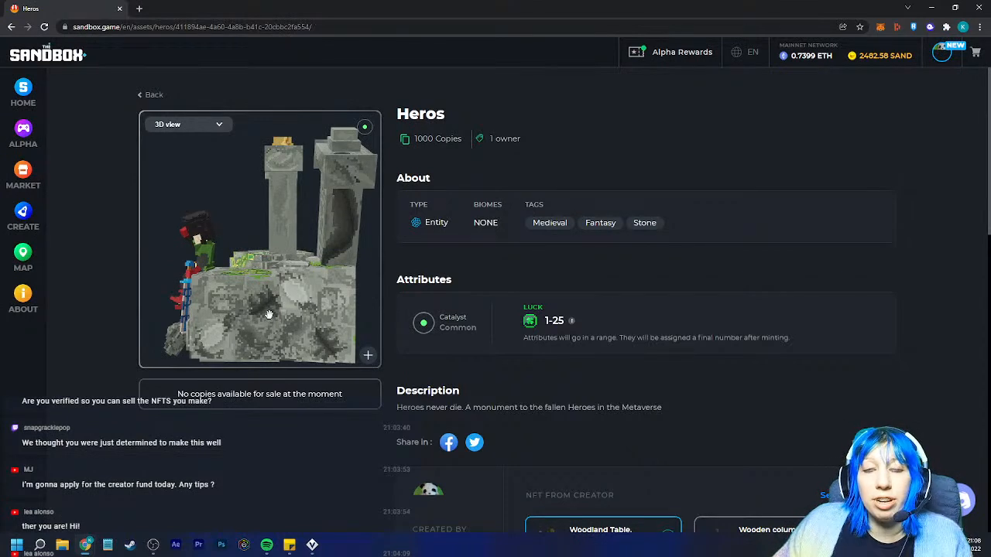
scroll(264, 314, down, 4)
drag(250, 322, 277, 329)
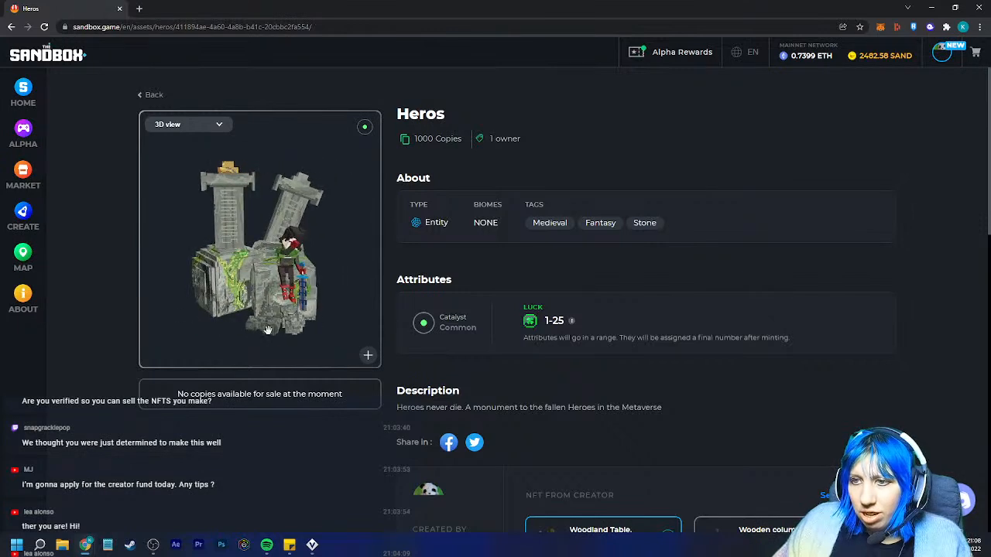
Examine the Heros monument's mossy stone base, pillars and back in the 3D view at different zoom levels
scroll(190, 239, up, 5)
scroll(240, 262, down, 3)
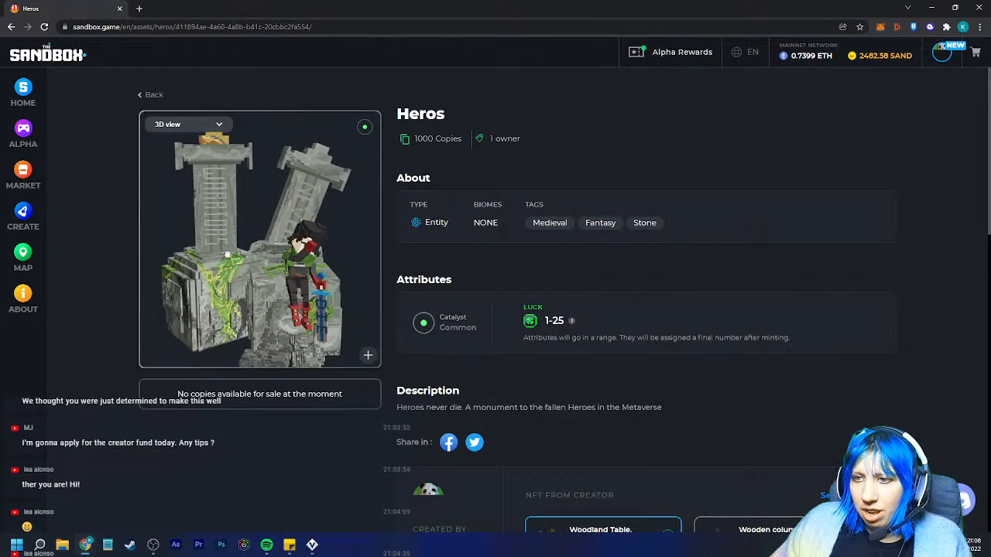
scroll(219, 224, up, 3)
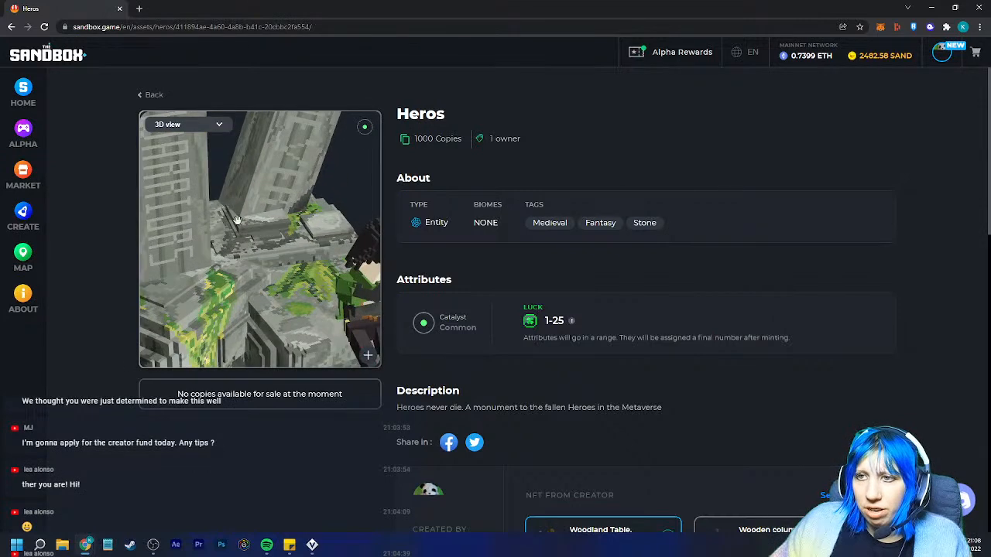
scroll(225, 216, down, 5)
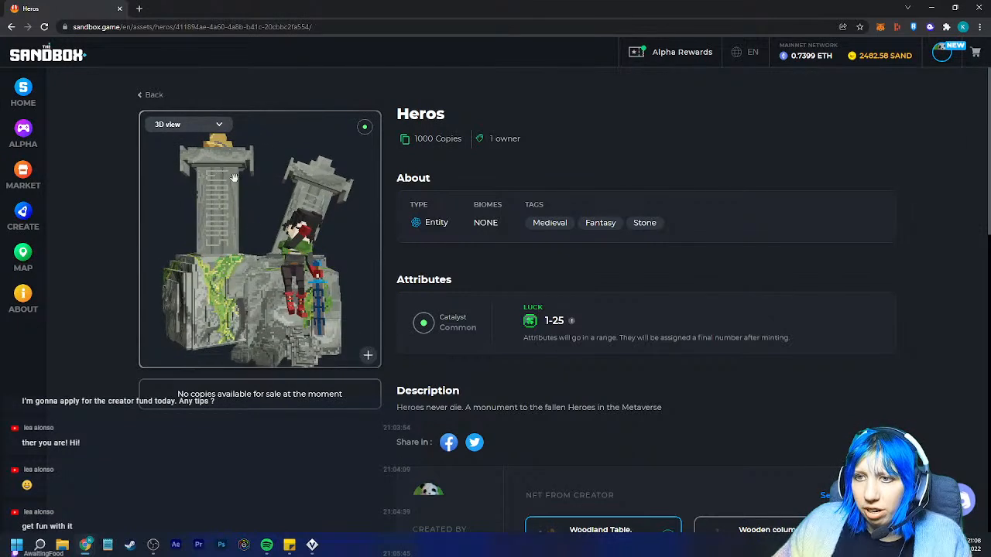
drag(238, 280, 276, 306)
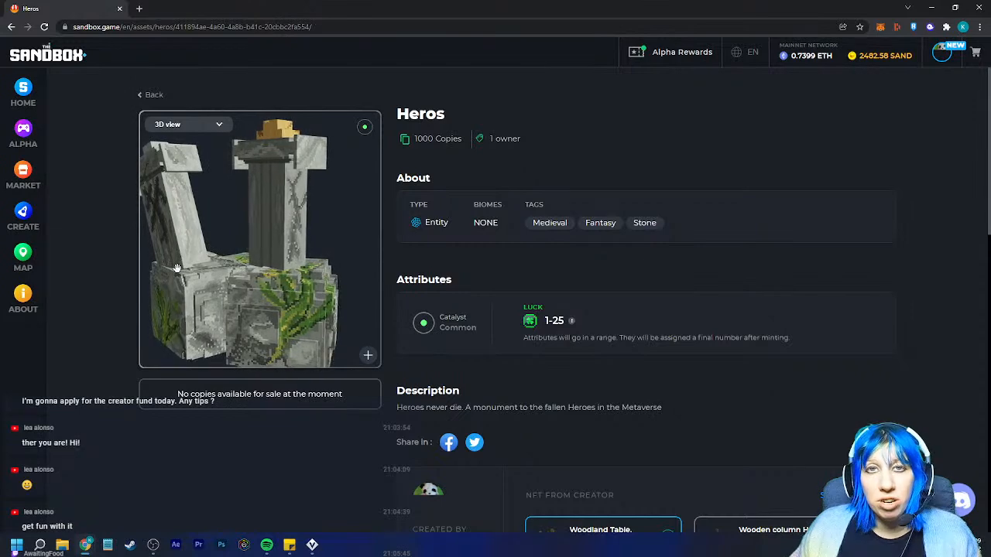
Close the browser, open the recent file Well.vxr in VoxEdit and examine the well's side 1a part
click(980, 8)
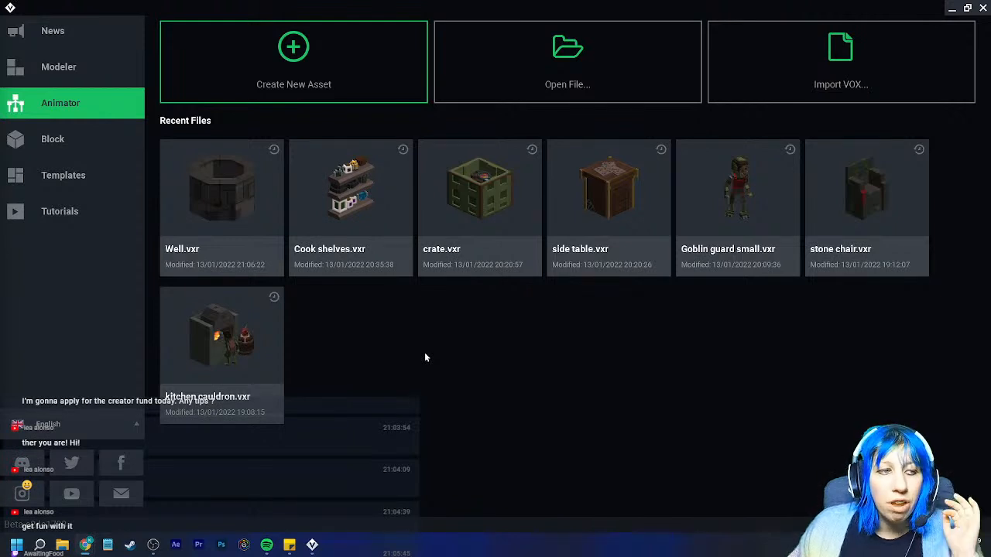
click(246, 217)
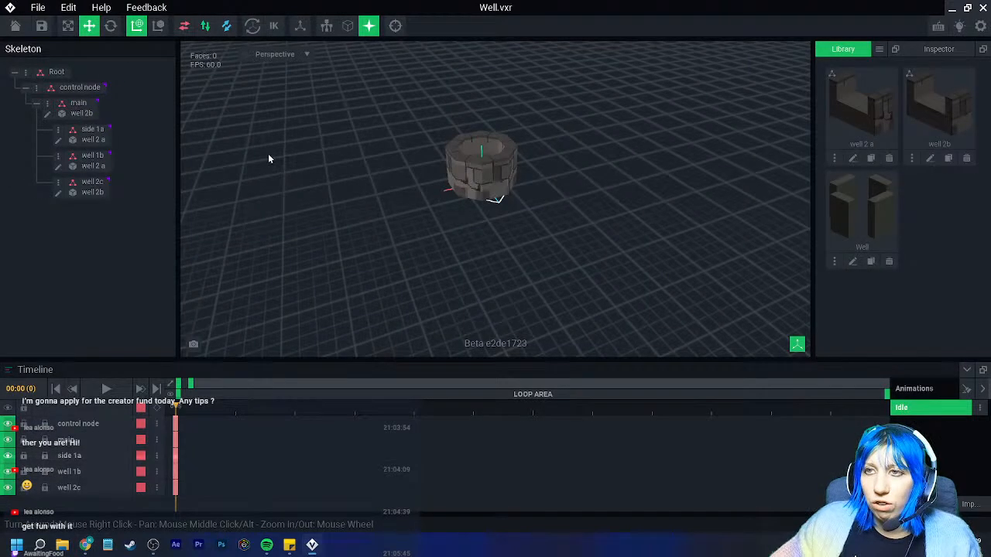
scroll(369, 156, up, 3)
right_drag(369, 163, 364, 191)
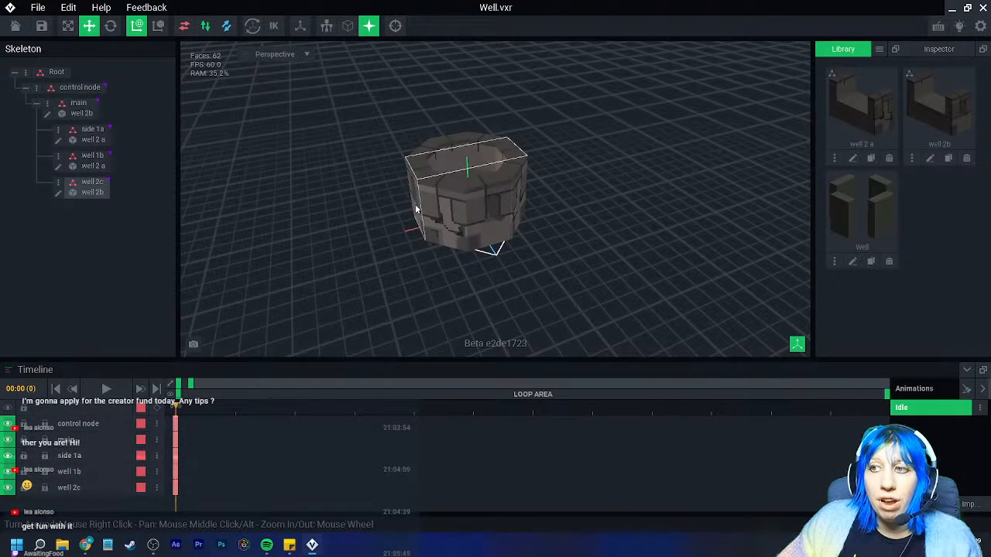
click(461, 219)
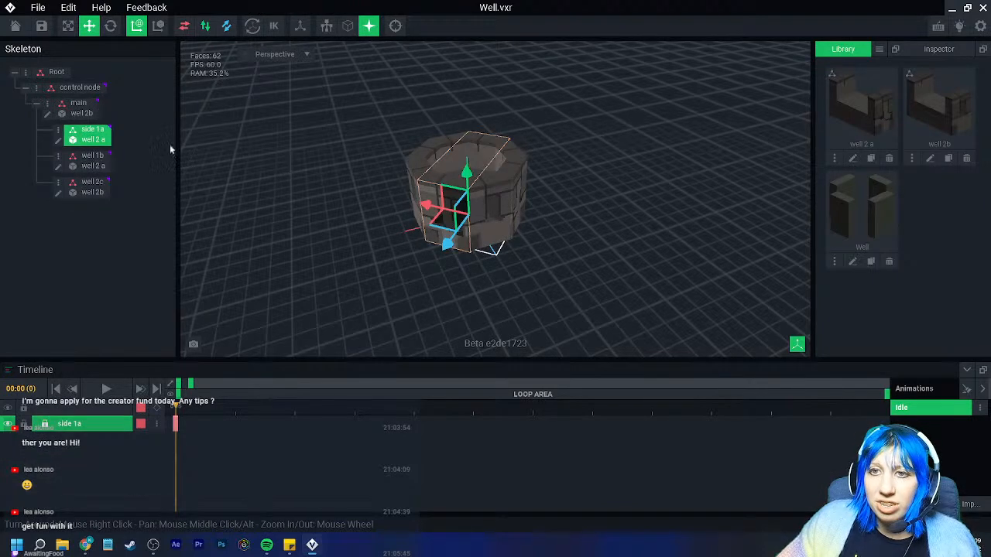
scroll(206, 64, up, 2)
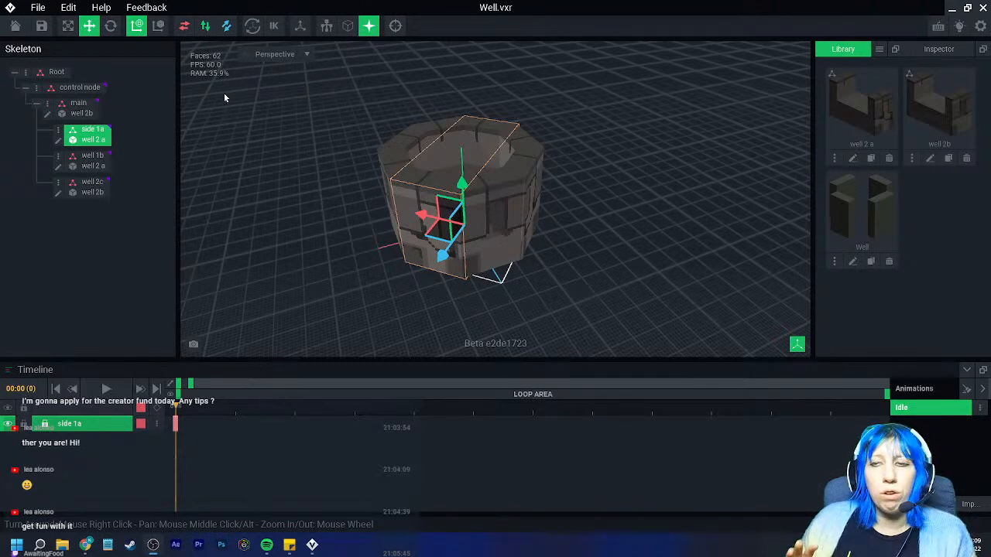
Open the well 2 a voxel model and leave it again, then close Well.vxr with its changes saved
click(58, 140)
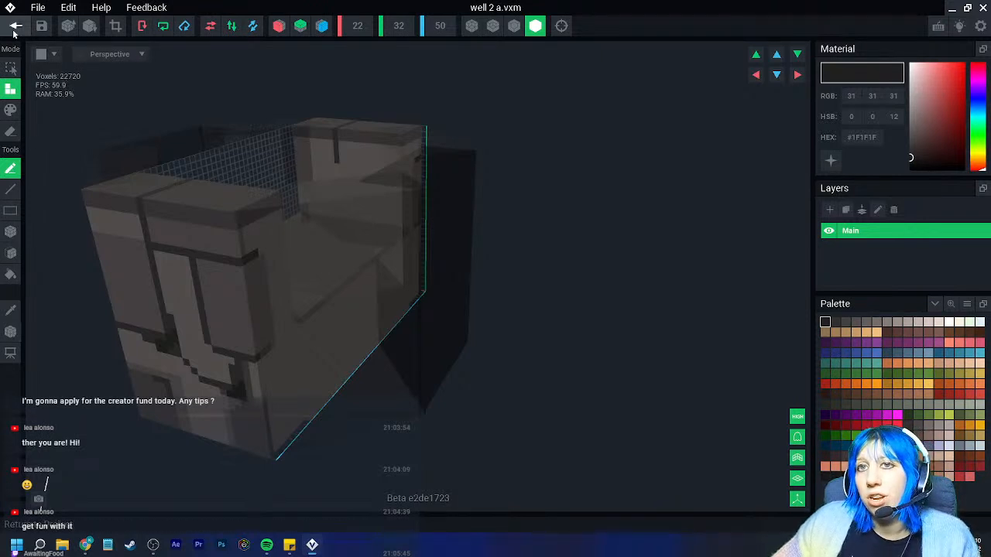
click(14, 31)
click(393, 202)
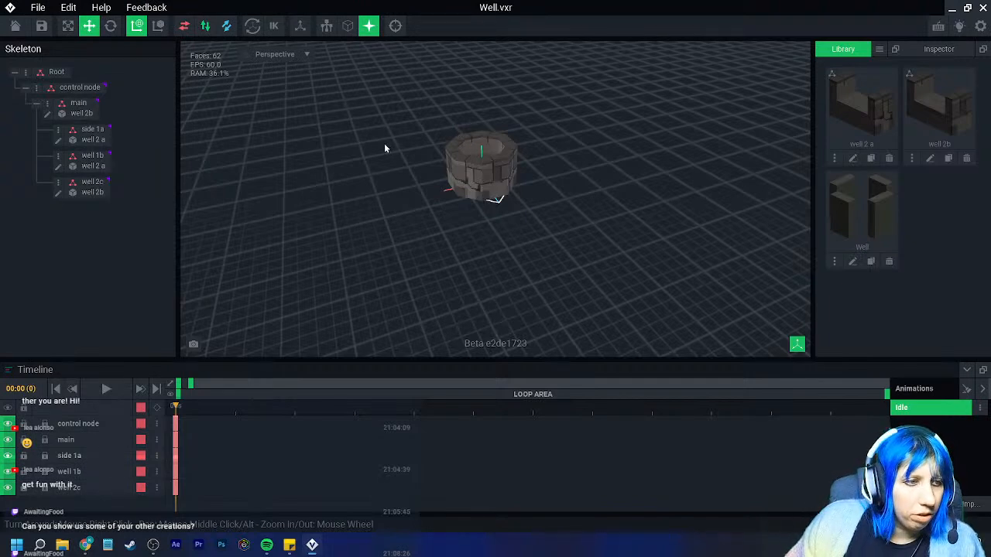
click(15, 25)
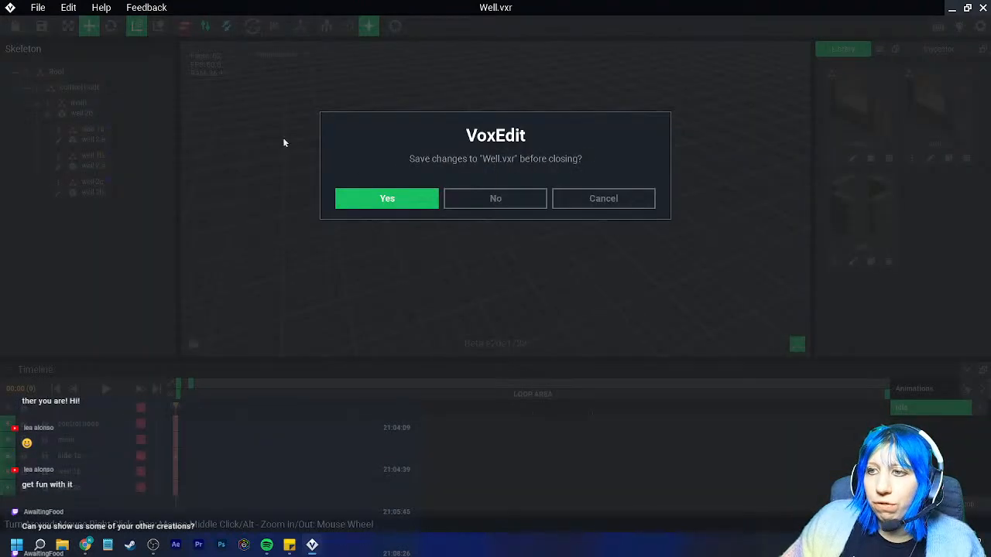
click(391, 198)
Open the recent file Goblin guard small.vxr and examine the whole goblin figure at close range
click(681, 200)
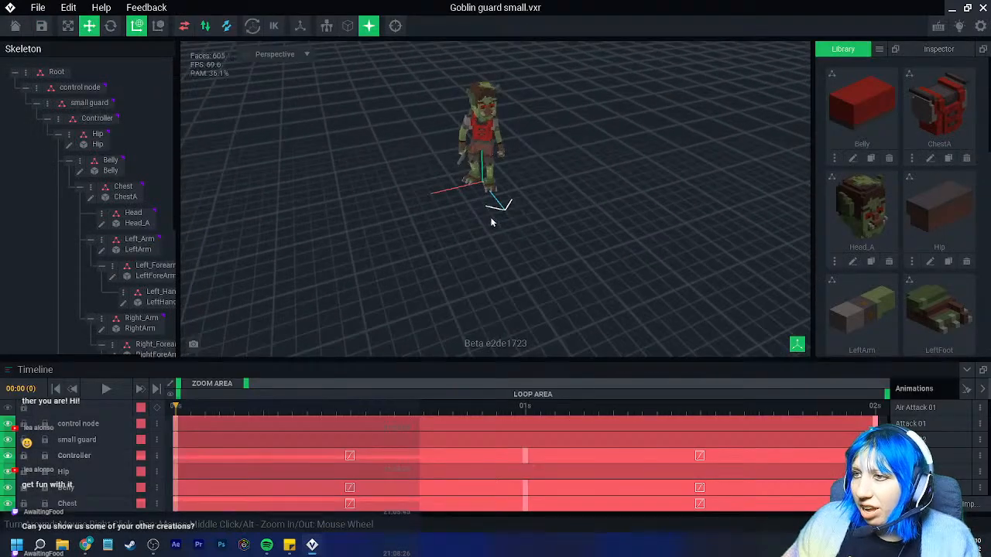
right_drag(519, 225, 547, 211)
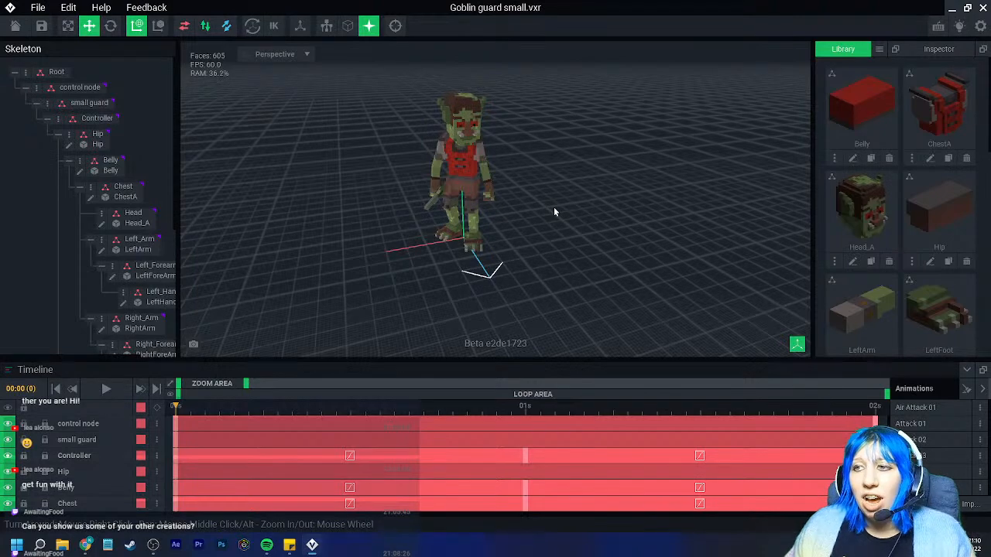
scroll(551, 209, up, 4)
middle_drag(533, 232, 529, 237)
right_drag(529, 237, 534, 239)
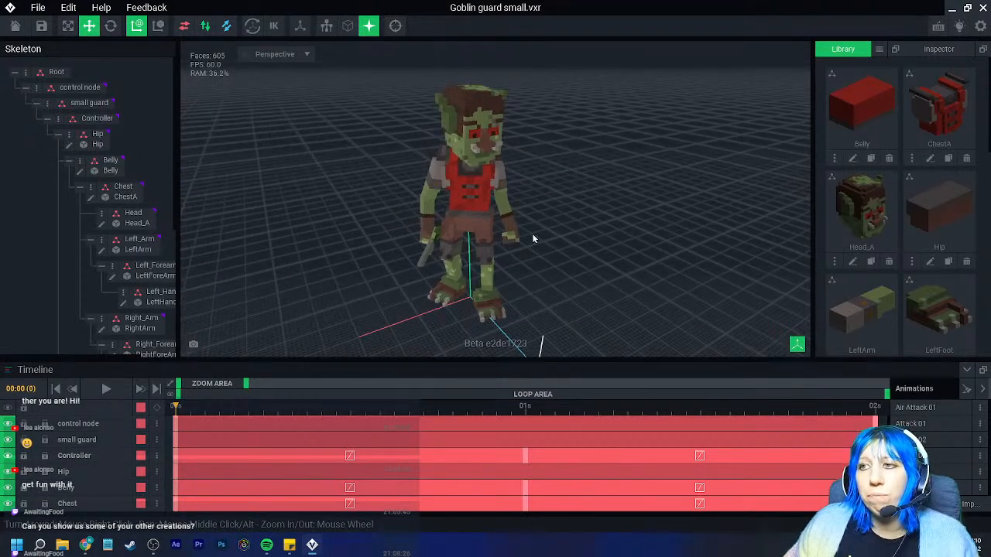
scroll(530, 233, up, 4)
mouse_move(524, 223)
middle_down()
mouse_move(507, 197)
mouse_move(522, 229)
middle_up()
scroll(530, 230, down, 4)
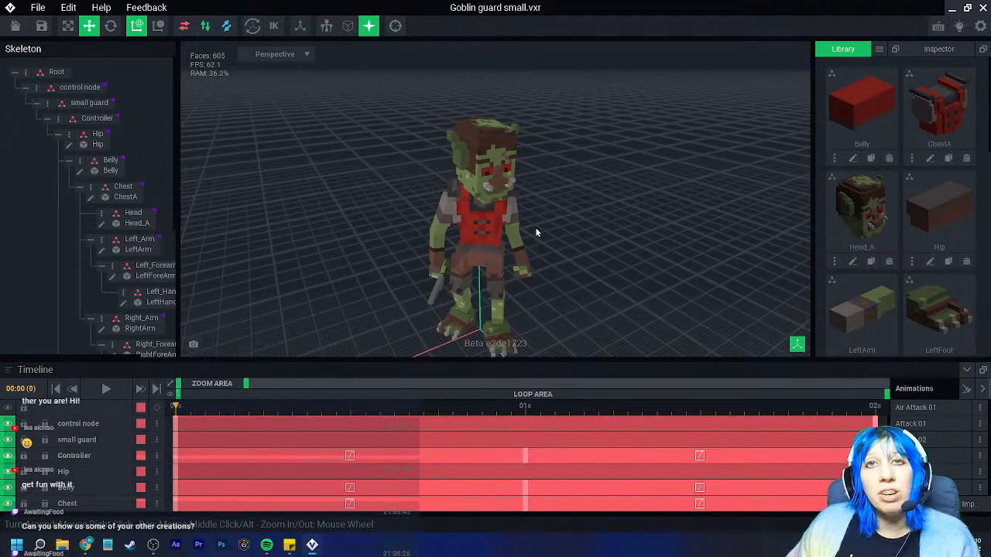
Examine the goblin's red vest, chest and belly area up close from several angles
right_drag(536, 231, 466, 219)
scroll(501, 232, up, 3)
scroll(494, 230, up, 3)
scroll(490, 228, down, 3)
click(467, 219)
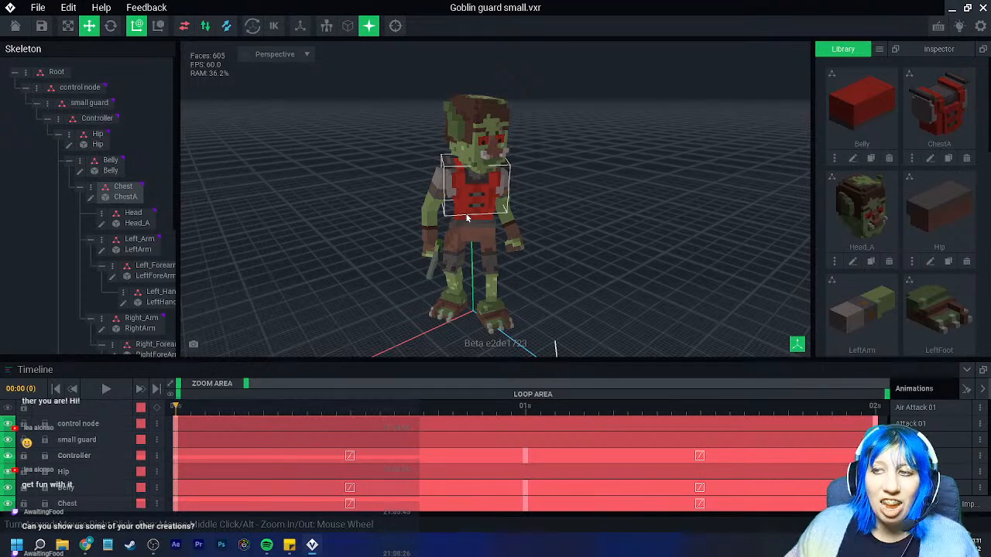
right_drag(395, 162, 393, 162)
scroll(398, 190, up, 3)
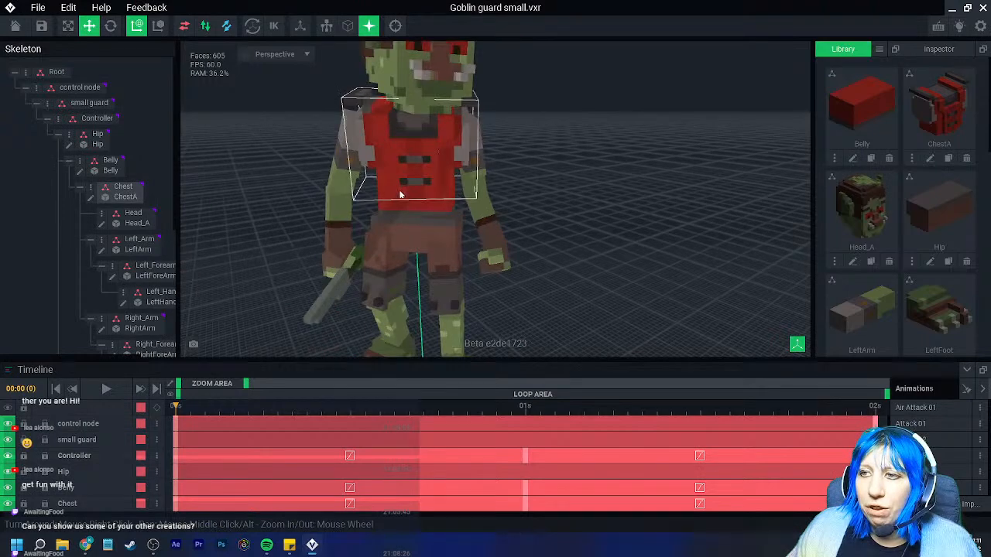
scroll(396, 194, down, 2)
click(392, 198)
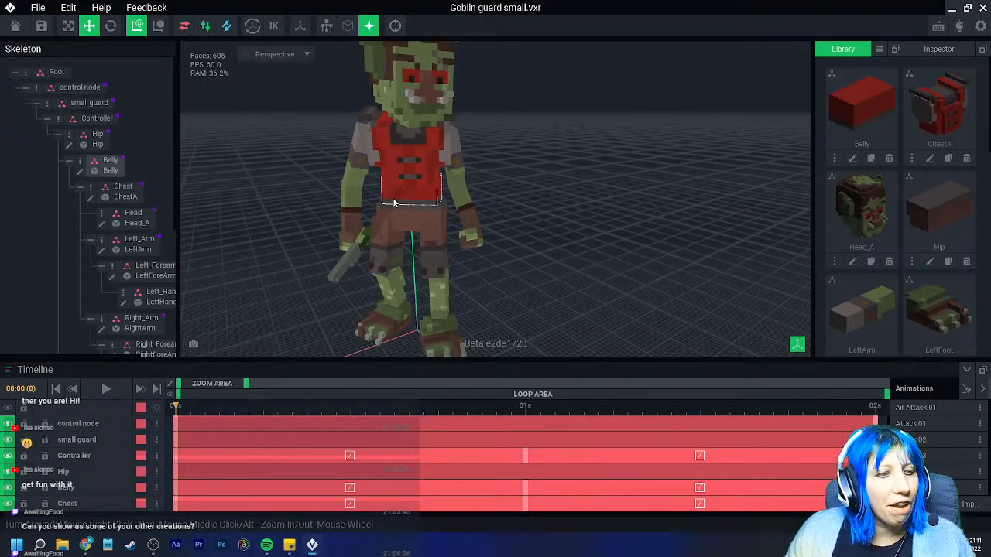
right_drag(393, 198, 462, 207)
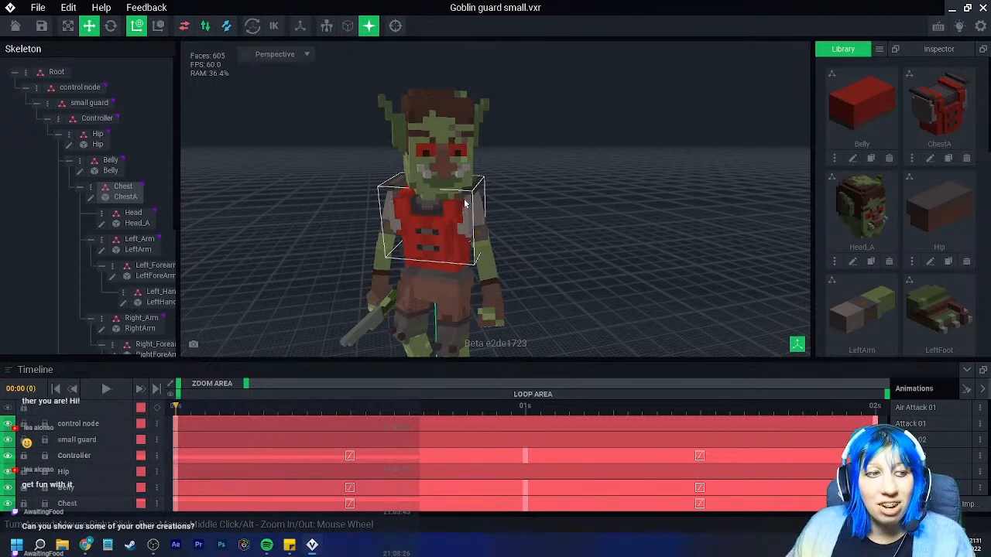
right_drag(463, 168, 457, 256)
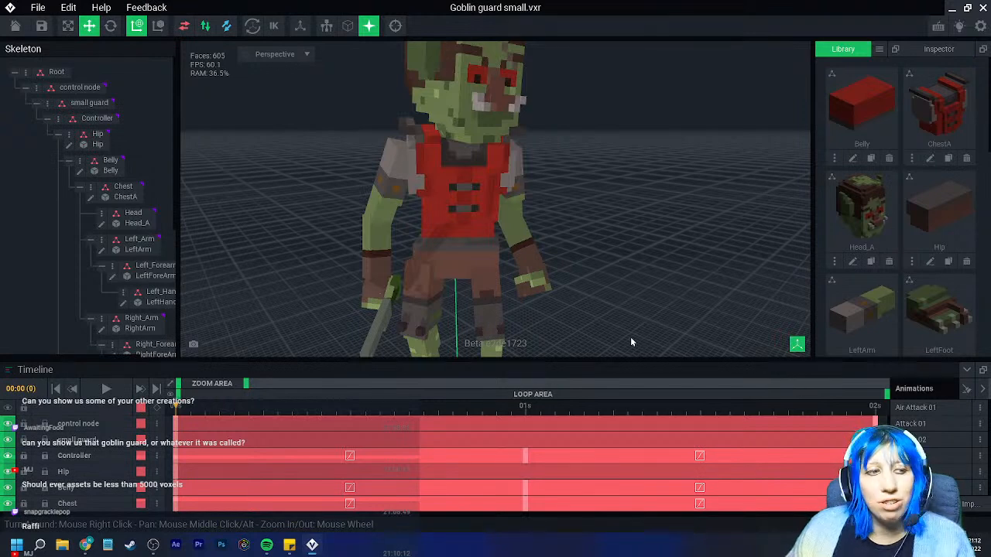
right_drag(557, 264, 557, 263)
Open the goblin's Hip voxel model, inspect it and close it without saving
click(420, 258)
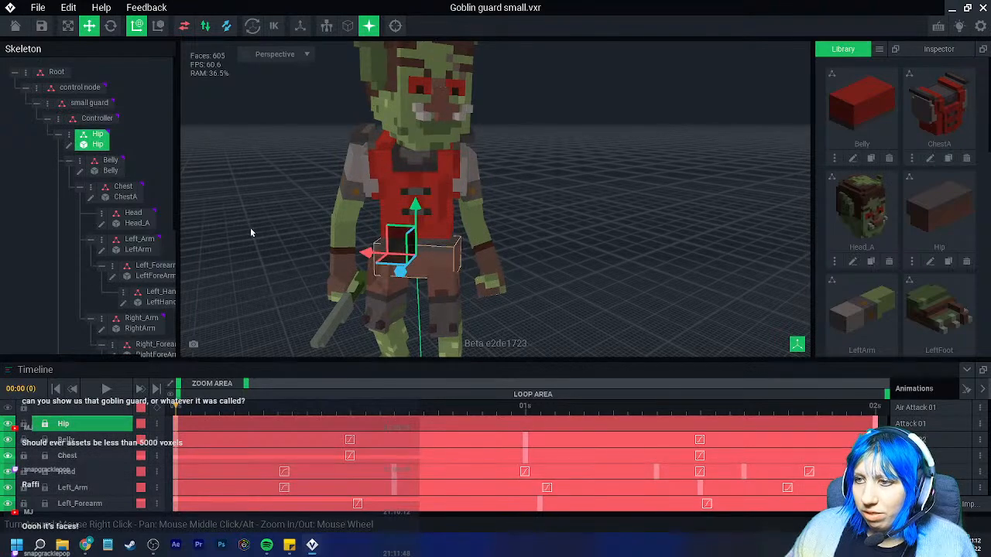
click(70, 146)
right_drag(434, 302, 418, 315)
scroll(429, 309, up, 2)
click(16, 26)
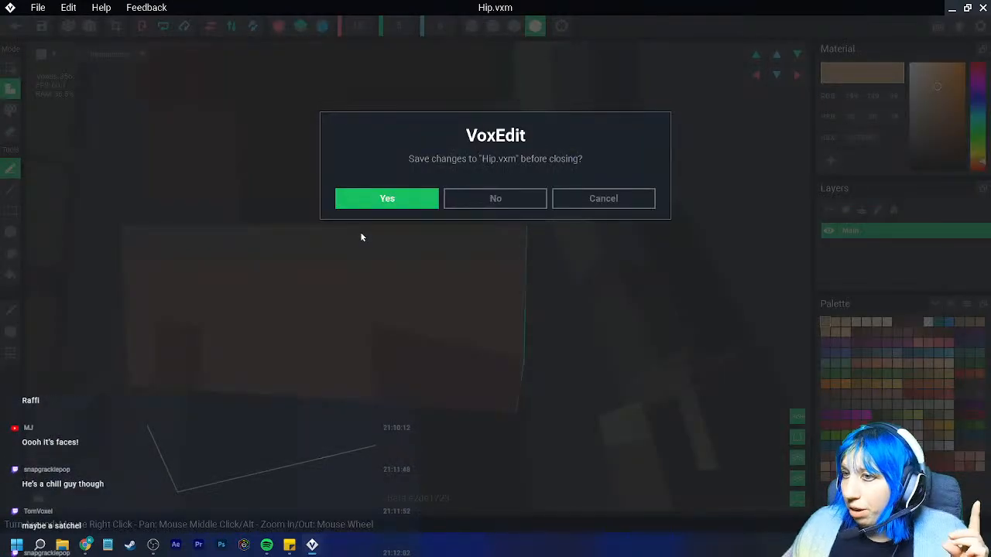
click(476, 198)
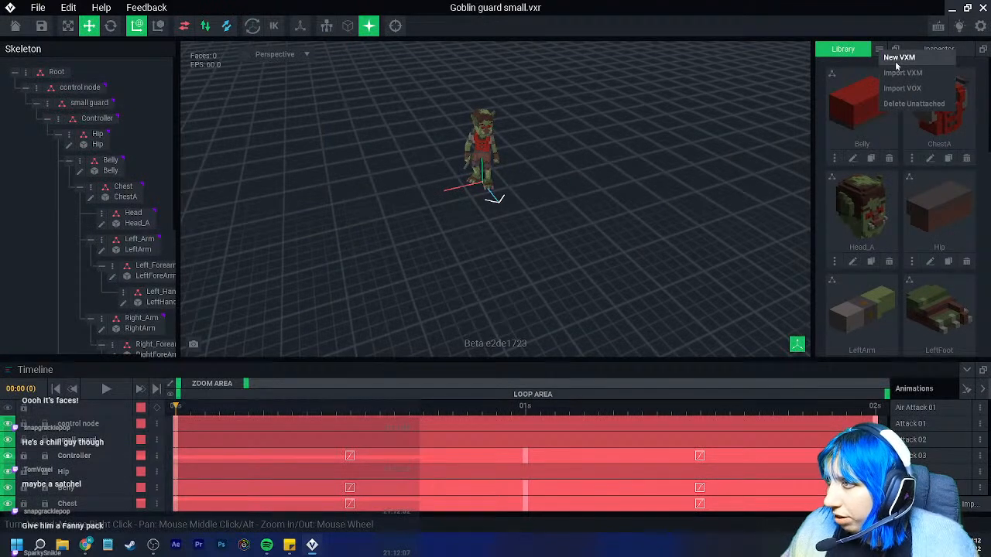
Create a new voxel model named "fanny pack" and load the third PNG from the VE_PAL folder as its palette
click(893, 51)
text(fanny pack)
key(Return)
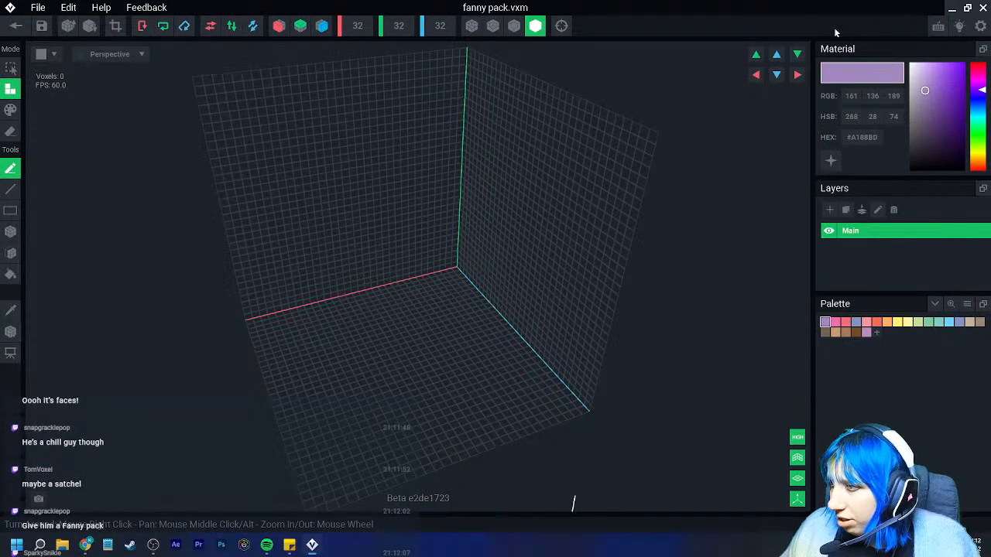
click(966, 303)
click(940, 334)
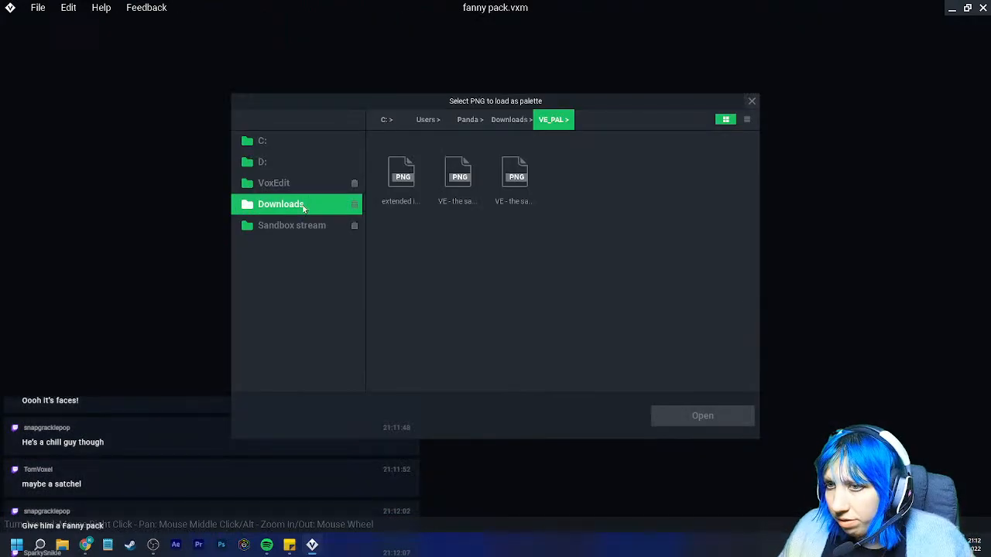
click(511, 177)
click(702, 416)
Turn on mirroring on the X and Z axes and draw a dark brown #48302B box at the centre of the floor
right_drag(618, 398, 450, 330)
scroll(450, 327, up, 1)
click(280, 28)
click(321, 27)
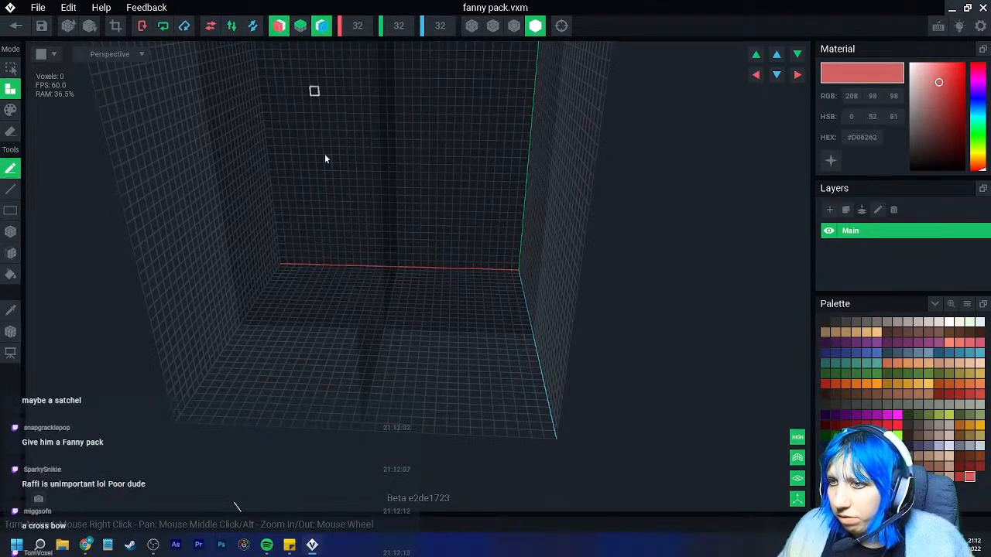
scroll(363, 356, up, 2)
right_drag(363, 356, 444, 370)
scroll(443, 370, up, 2)
middle_drag(443, 370, 513, 376)
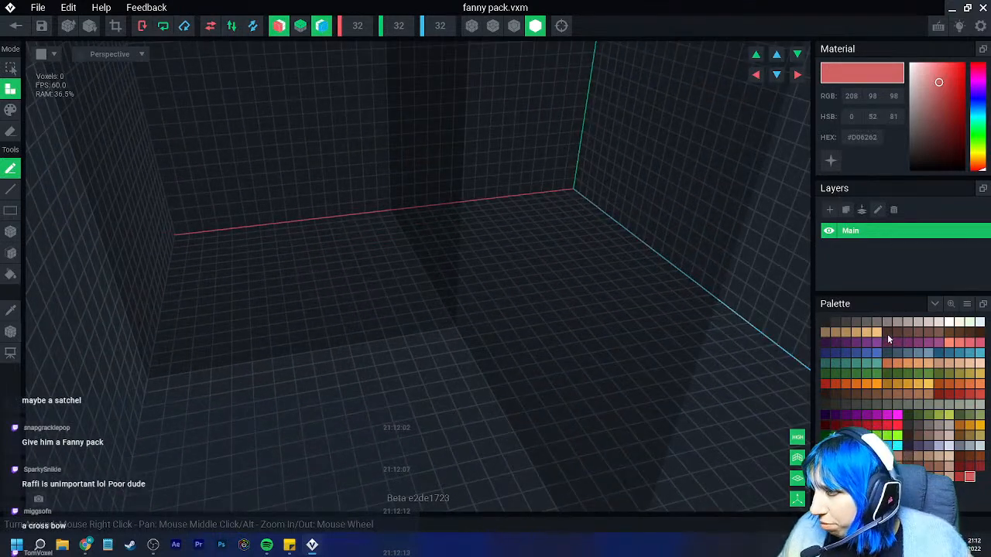
click(887, 332)
click(11, 232)
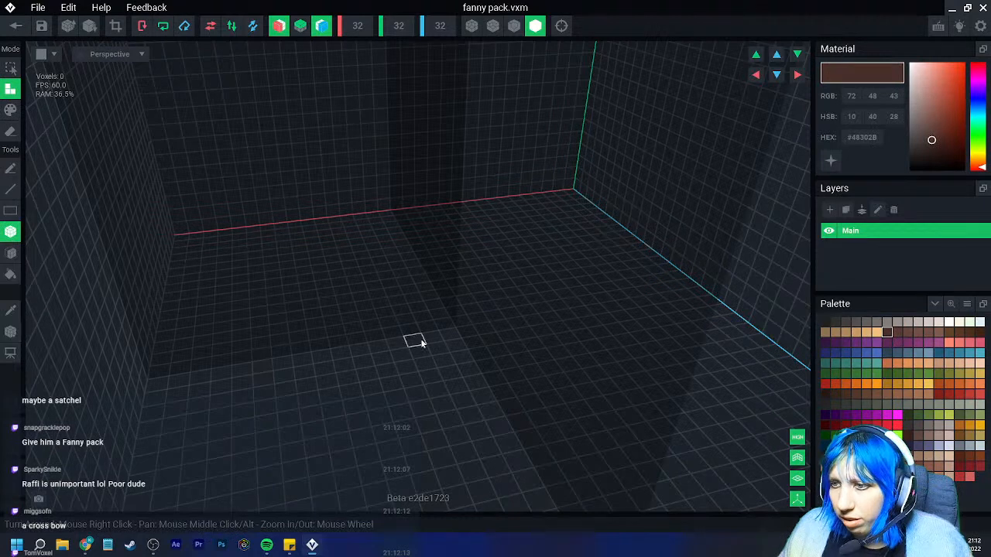
drag(489, 315, 428, 339)
Show voxel edges, then add a second layer on top of the brown box and a lower block at each end
click(514, 25)
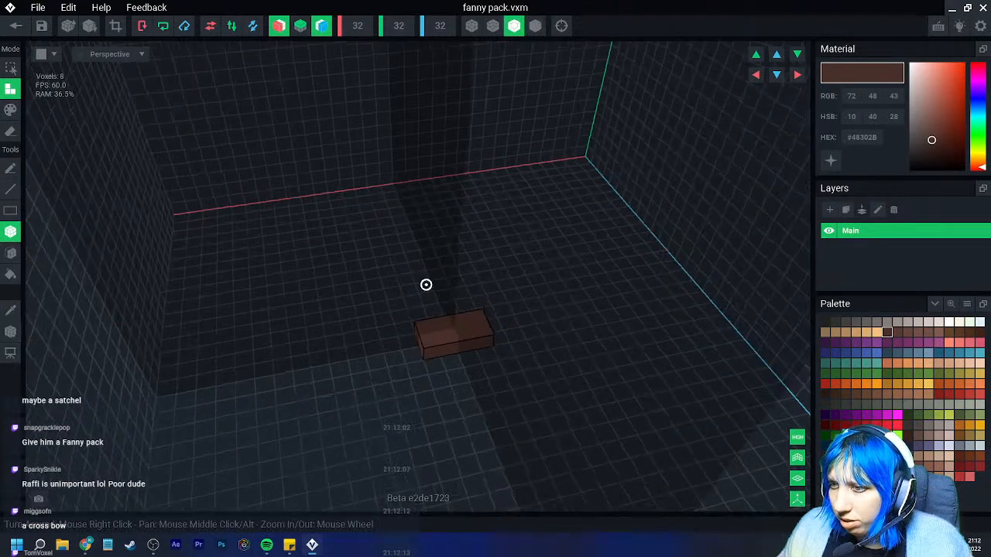
right_drag(426, 285, 422, 332)
drag(423, 336, 447, 337)
right_drag(447, 339, 418, 271)
click(442, 362)
click(270, 352)
mouse_move(290, 354)
right_down()
mouse_move(270, 374)
mouse_move(281, 352)
right_up()
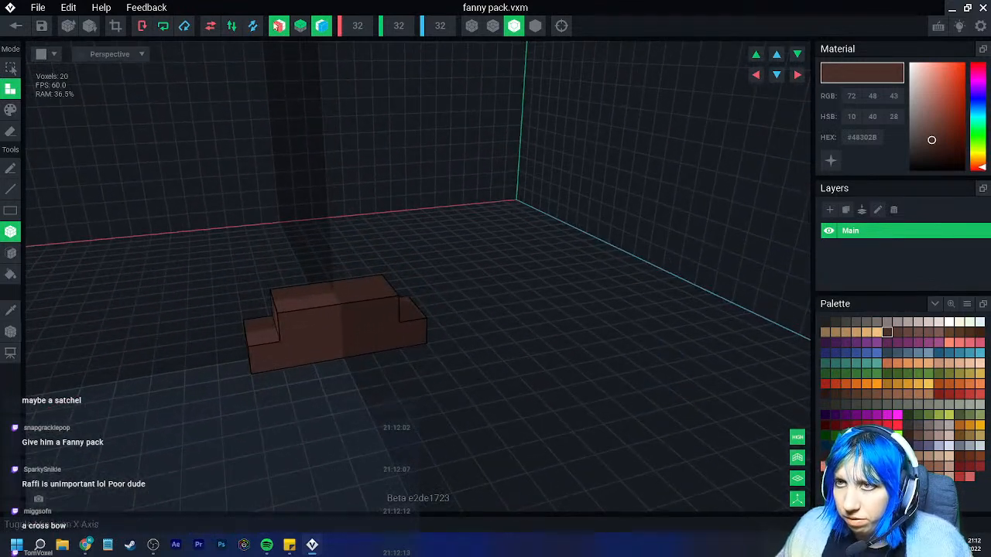
Turn off mirroring and fill the stepped block with the lighter brown #573B34
click(277, 27)
click(898, 331)
mouse_move(262, 314)
mouse_down()
mouse_move(412, 340)
mouse_move(281, 289)
mouse_up()
click(11, 109)
click(11, 274)
click(358, 344)
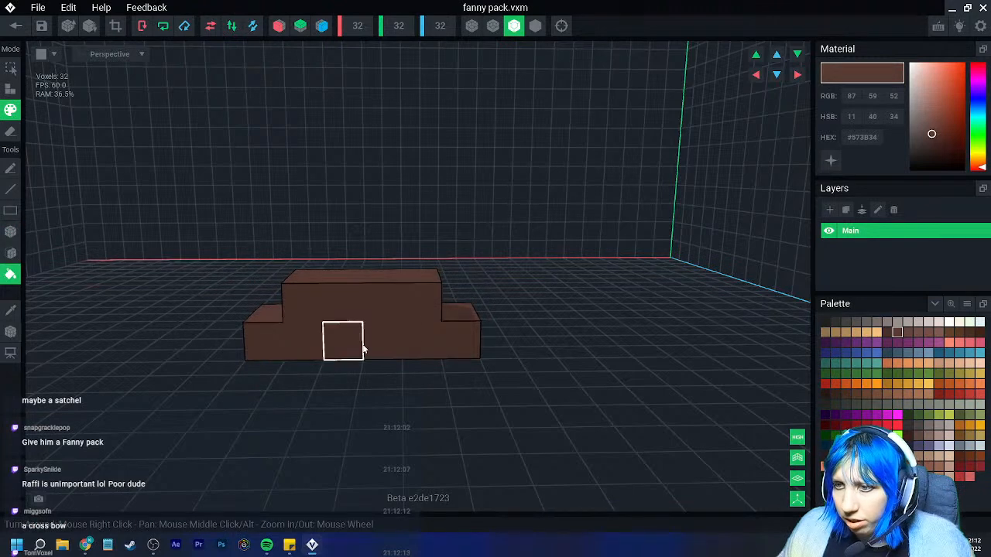
Paint the two middle voxels of the block's upper front row dark red #95271F
click(949, 395)
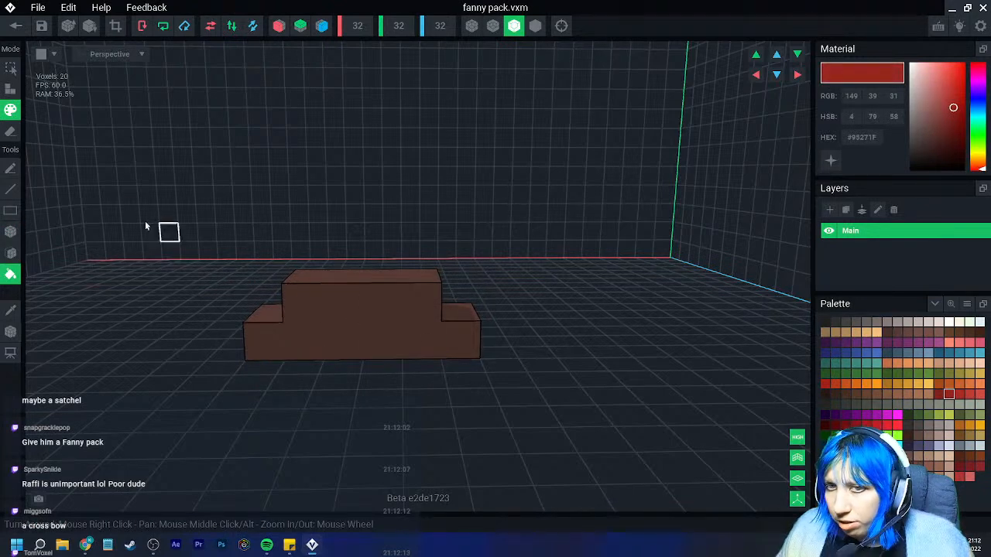
click(12, 168)
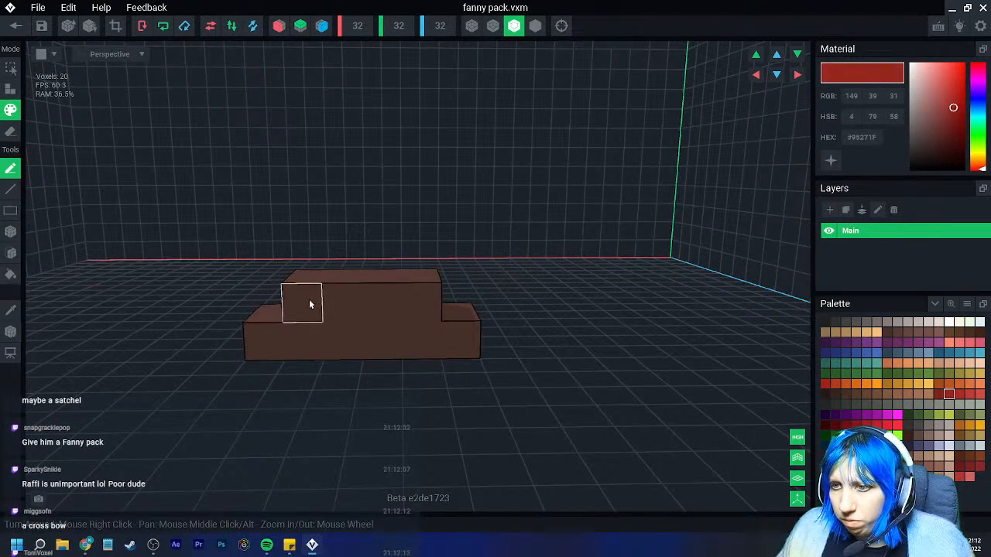
drag(345, 319, 377, 319)
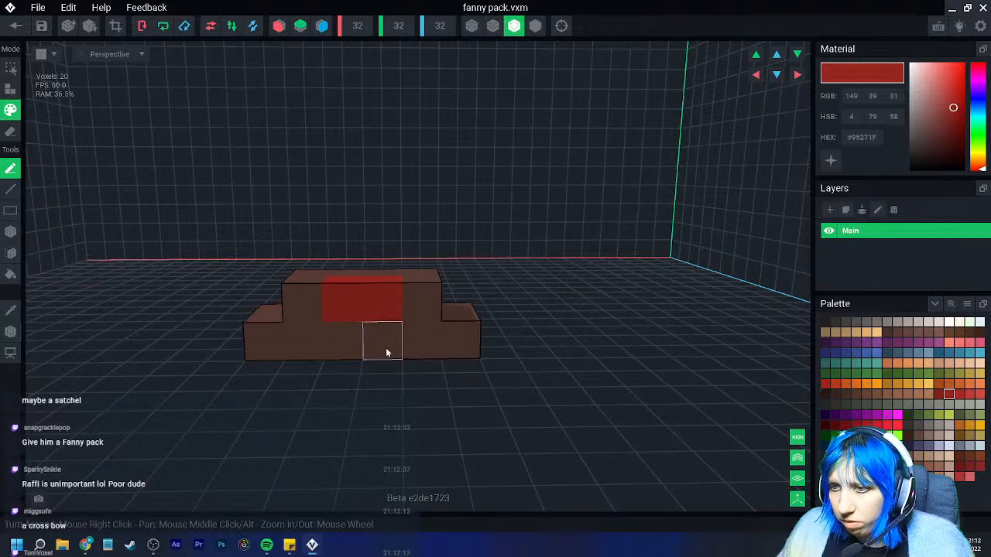
Crop the volume to the fanny pack's voxels and adjust the model's pivot point
scroll(375, 340, down, 2)
mouse_move(369, 343)
right_down()
mouse_move(363, 352)
mouse_move(154, 143)
right_up()
click(115, 25)
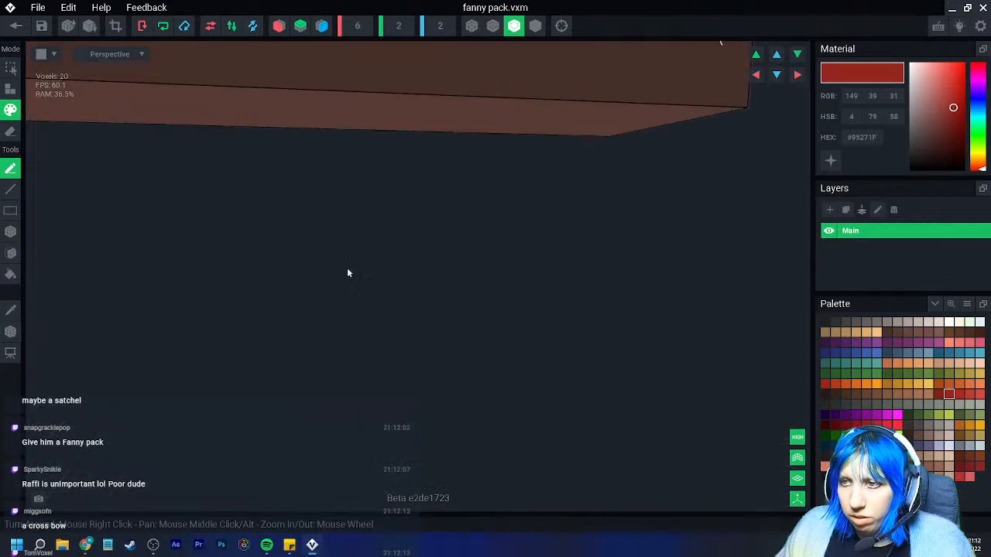
click(11, 332)
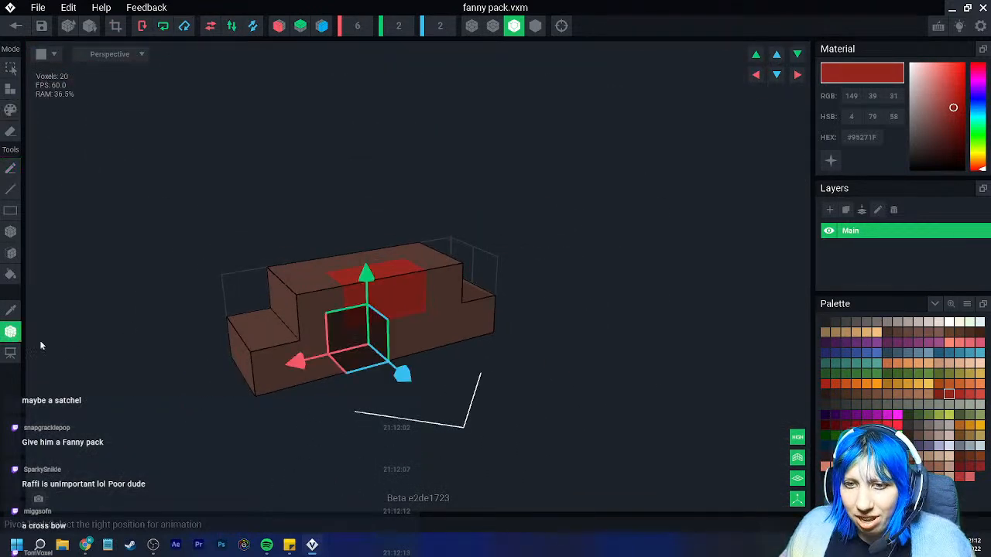
drag(387, 366, 381, 360)
Save the fanny pack model and return to the small goblin guard rig
right_drag(381, 360, 382, 360)
click(43, 29)
click(16, 27)
click(353, 200)
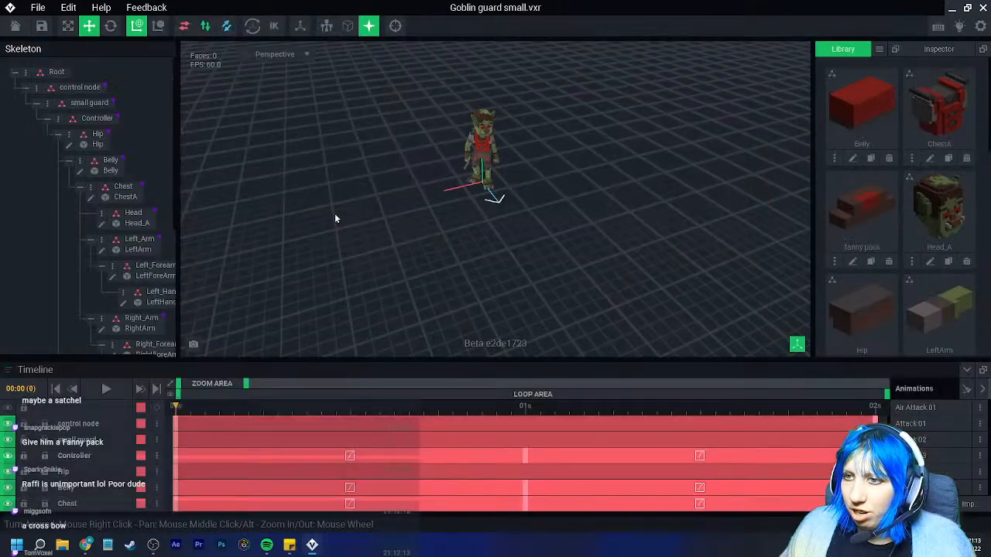
Add a node named "fanny pack" under the Hip node and attach the fanny pack model to it
click(94, 146)
right_click(70, 138)
click(112, 163)
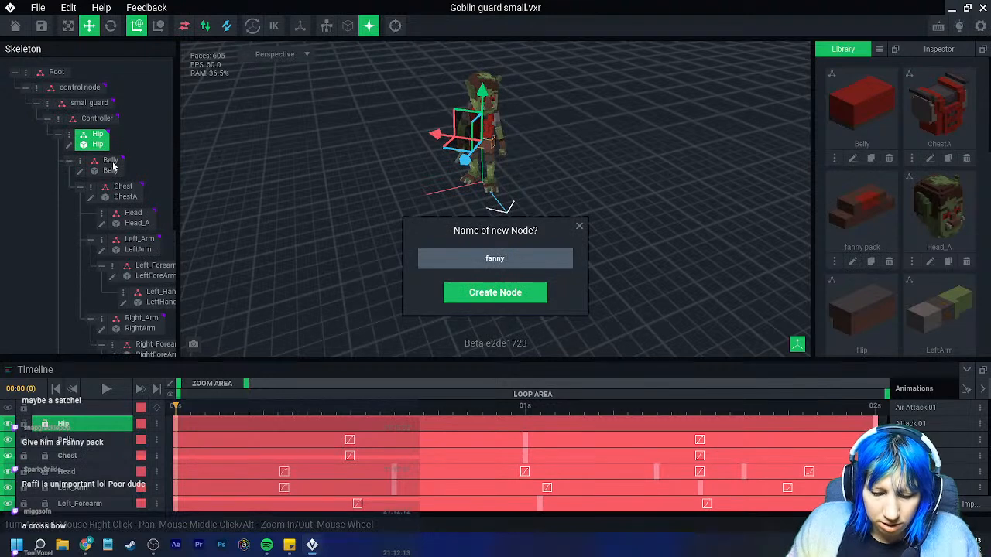
key(Return)
scroll(109, 193, down, 5)
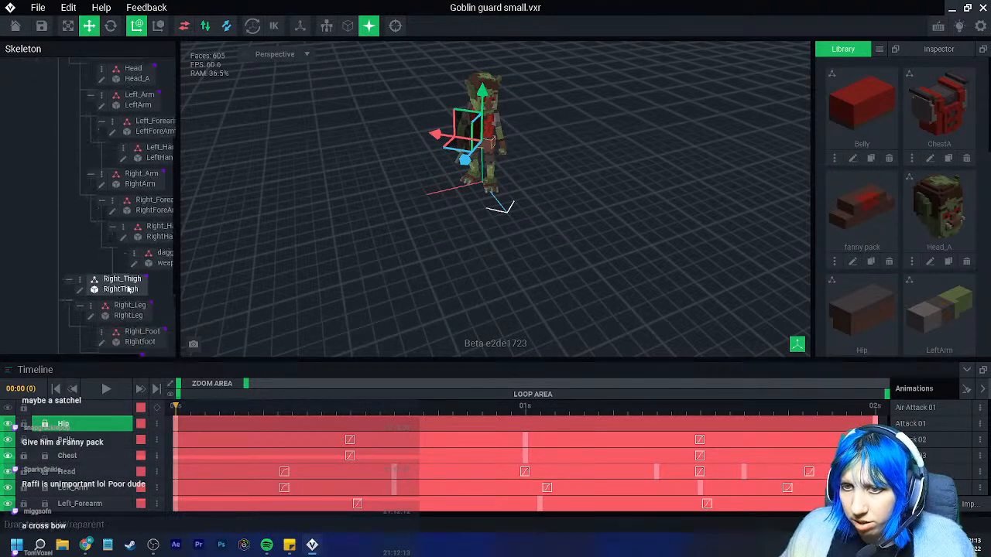
drag(862, 209, 172, 355)
drag(862, 209, 130, 348)
Move the fanny pack node out to the front of the goblin's hips
scroll(470, 171, up, 6)
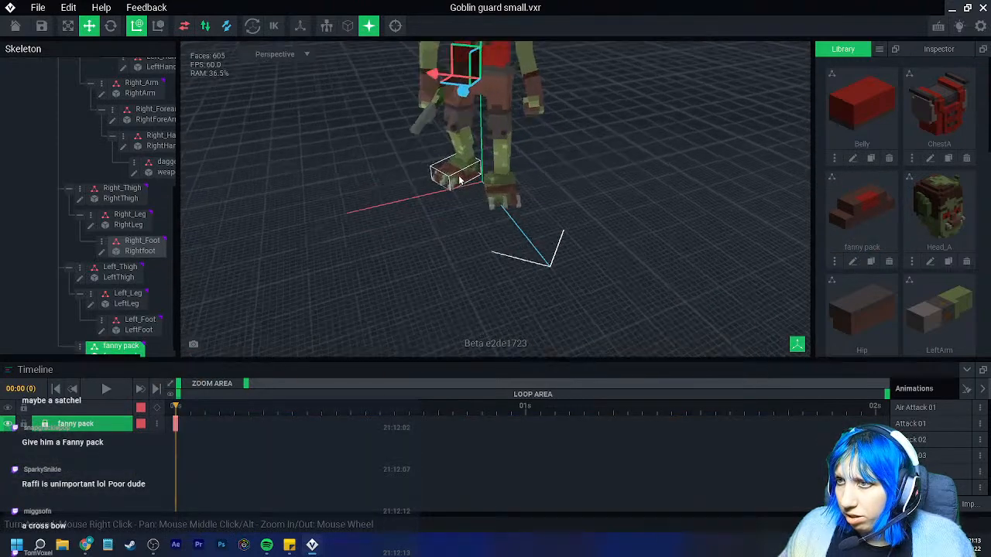
middle_drag(461, 180, 447, 259)
scroll(448, 247, up, 4)
mouse_move(422, 233)
right_down()
mouse_move(466, 199)
mouse_move(442, 234)
right_up()
drag(461, 225, 480, 236)
right_drag(479, 236, 380, 213)
scroll(403, 256, up, 4)
drag(380, 207, 374, 207)
right_drag(397, 214, 337, 194)
drag(356, 184, 394, 224)
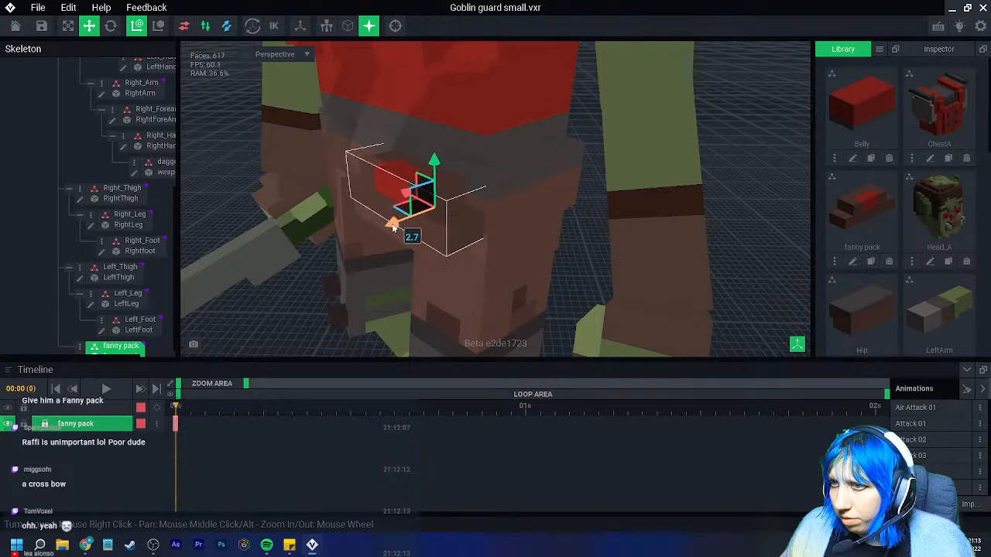
Shift the fanny pack sideways toward the goblin's left hip
right_drag(401, 230, 427, 232)
scroll(427, 232, down, 3)
drag(332, 225, 330, 225)
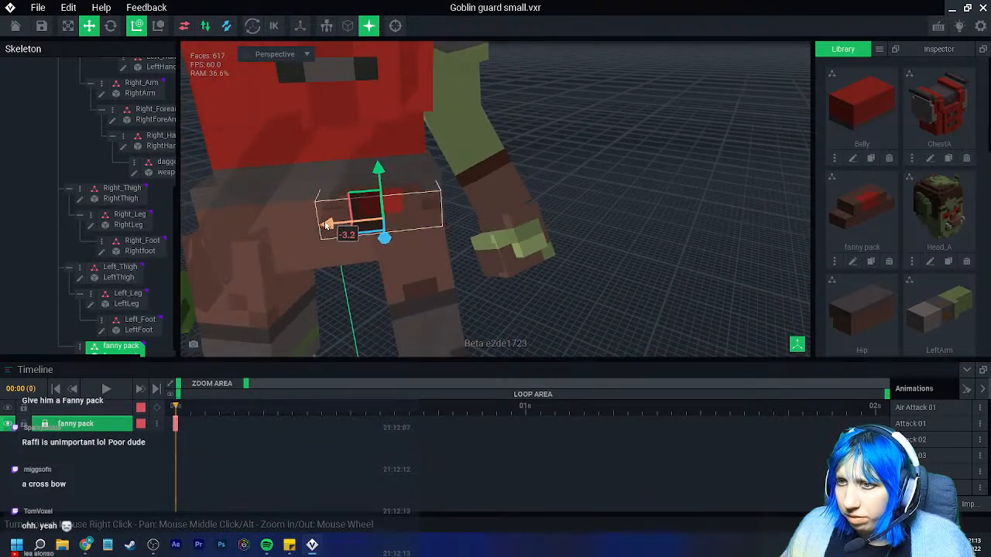
scroll(88, 334, down, 1)
Open the fanny pack model for editing and enlarge its volume to 7 × 3 × 3 voxels
click(81, 346)
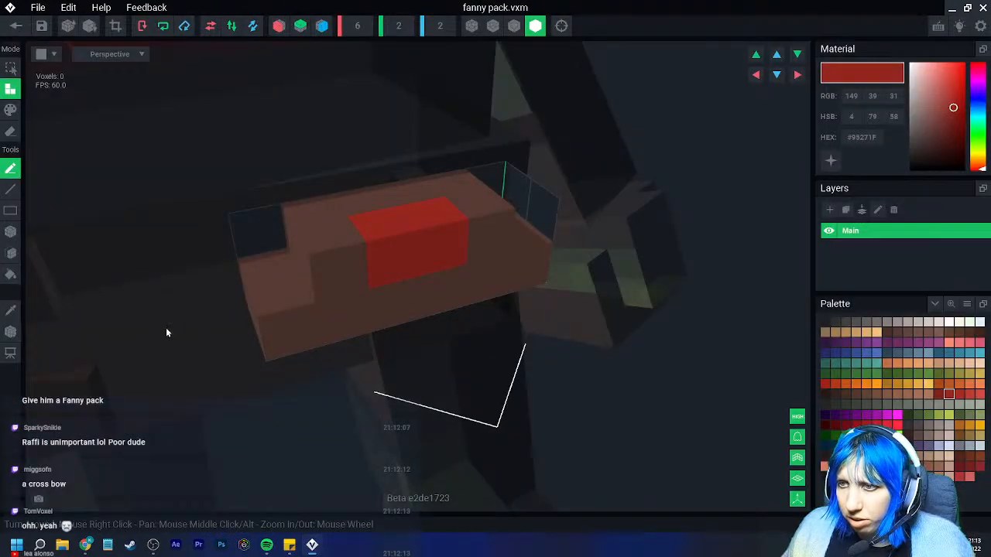
right_drag(351, 309, 379, 190)
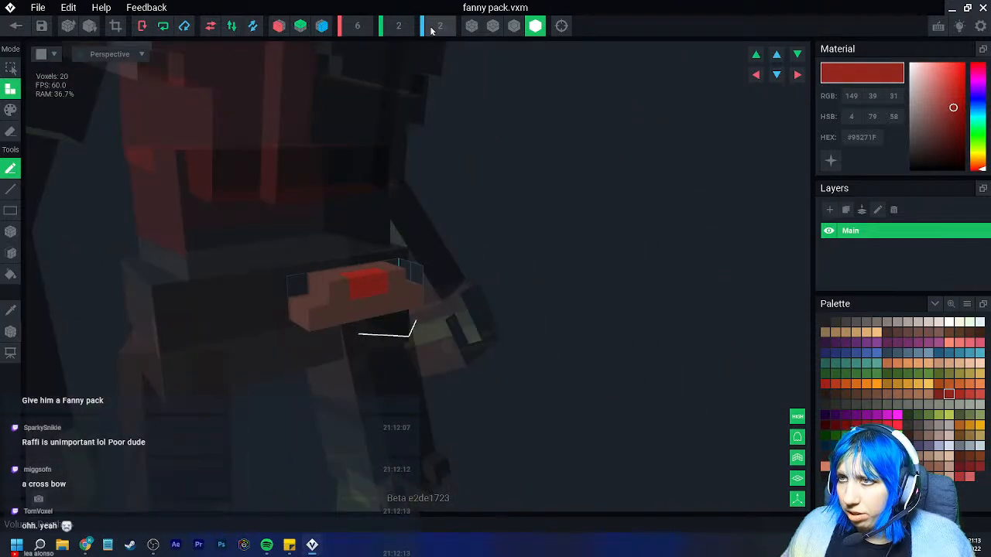
scroll(412, 31, up, 1)
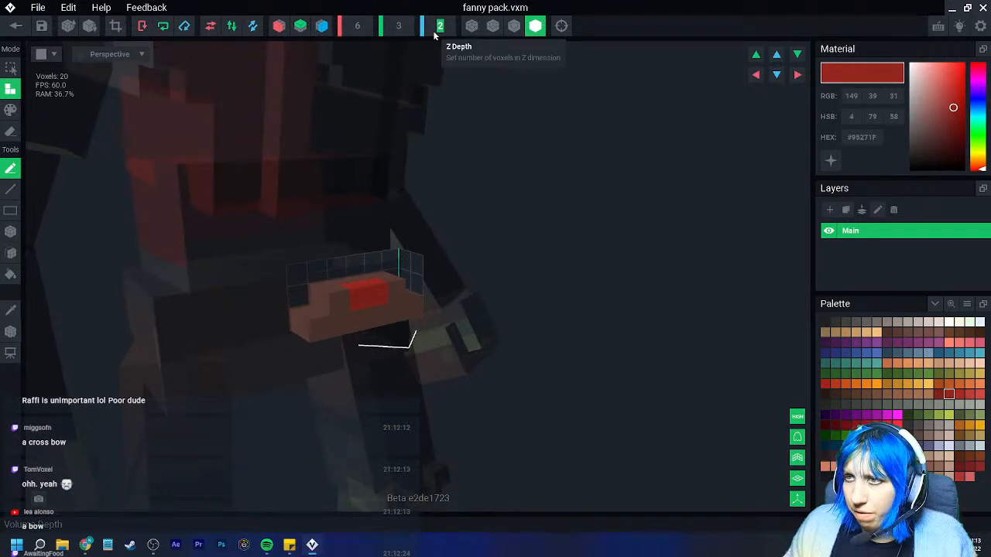
scroll(436, 30, up, 1)
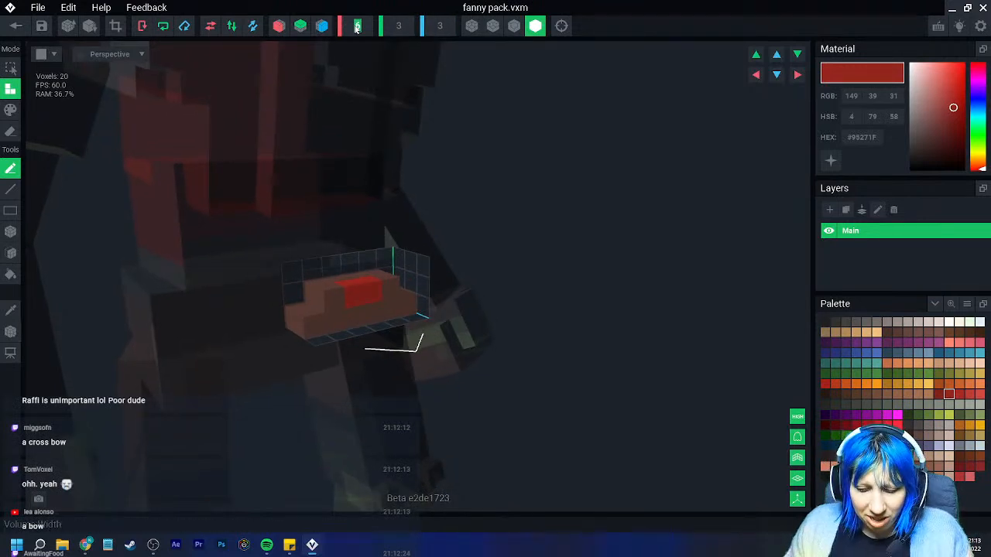
scroll(357, 27, up, 1)
mouse_move(409, 301)
right_down()
mouse_move(365, 320)
mouse_move(163, 302)
right_up()
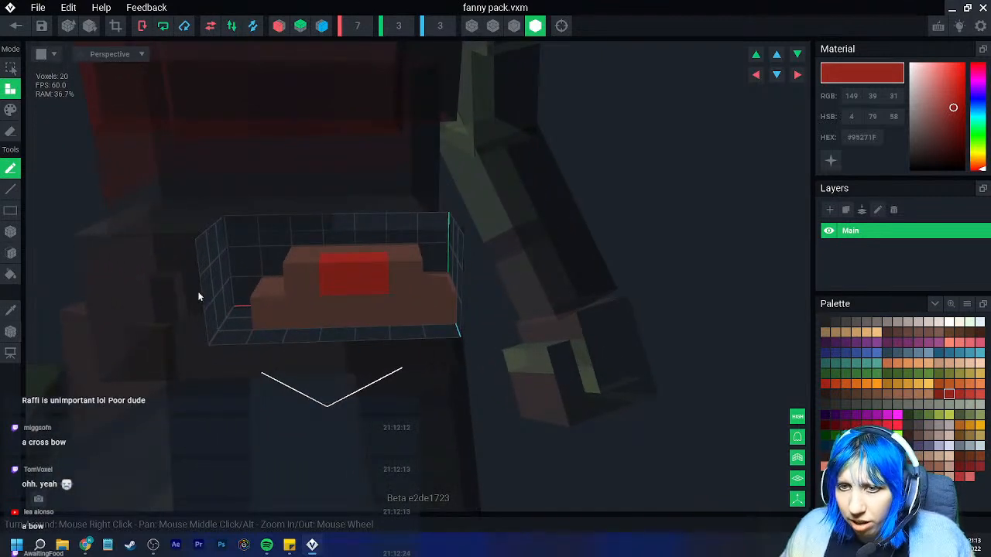
Sample the brown #573B34 and extend the fanny pack's layers by one row at the front and one side with the Face tool
click(271, 313)
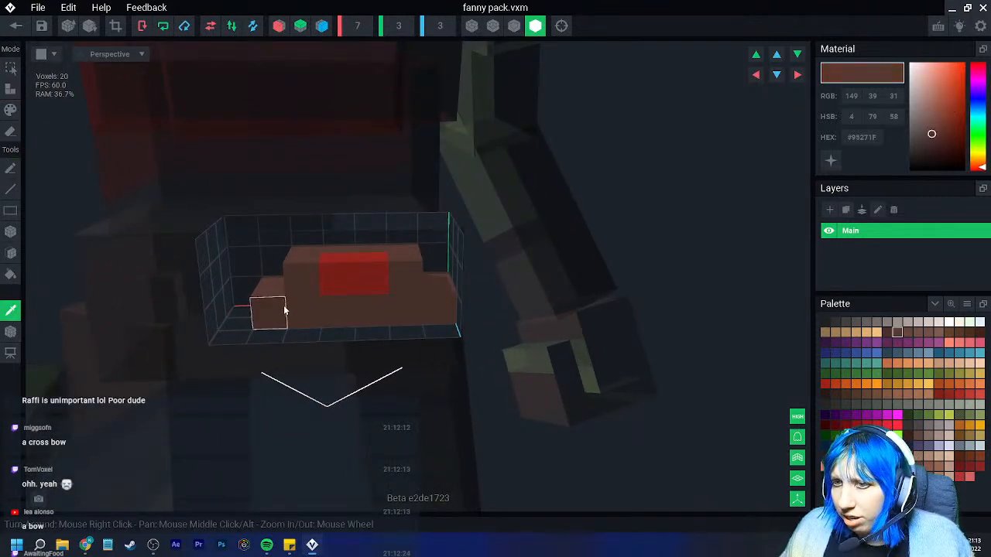
click(11, 274)
click(10, 253)
click(239, 317)
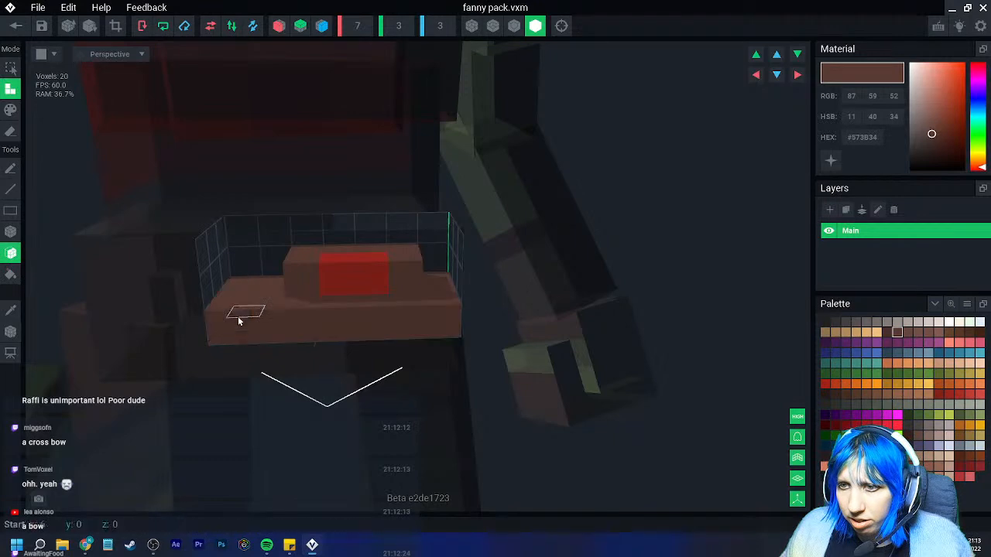
right_drag(248, 332, 349, 285)
key(ctrl+z)
click(256, 329)
click(265, 272)
click(309, 324)
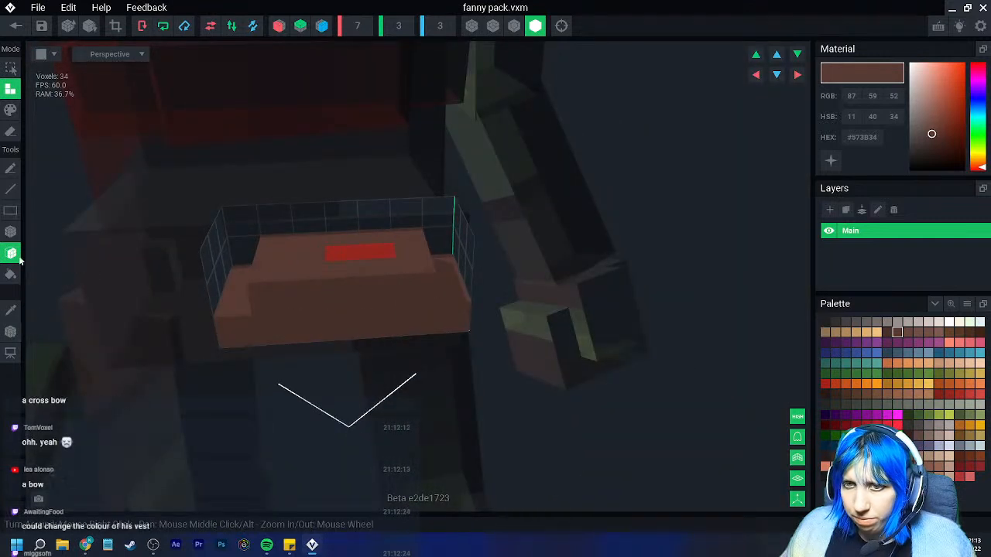
Build up the fanny pack's raised middle with brown boxes until it is five voxels wide and reaches the full three-voxel height
click(10, 231)
click(377, 255)
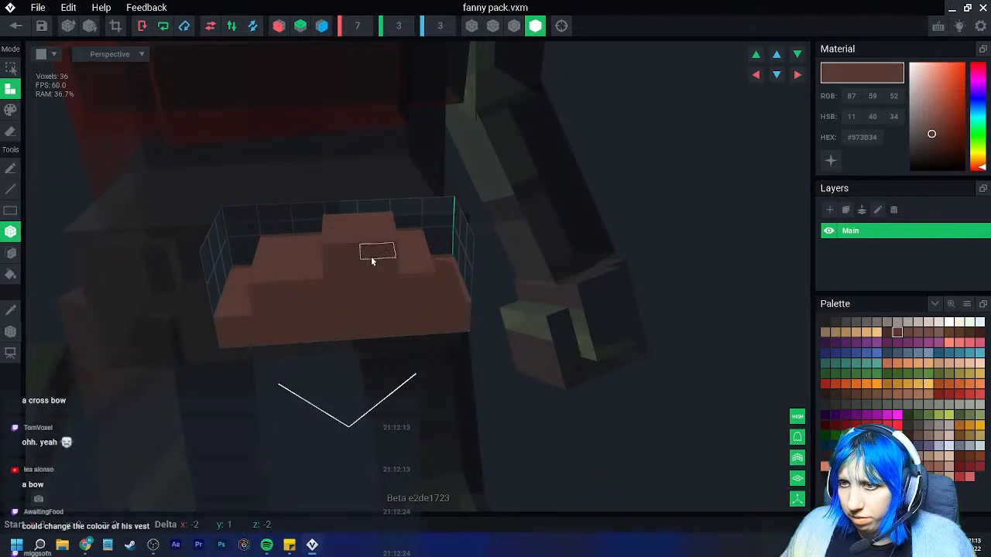
key(ctrl+z)
right_drag(325, 273, 295, 277)
drag(367, 248, 369, 303)
right_drag(369, 303, 333, 325)
drag(209, 319, 201, 345)
right_drag(377, 336, 391, 365)
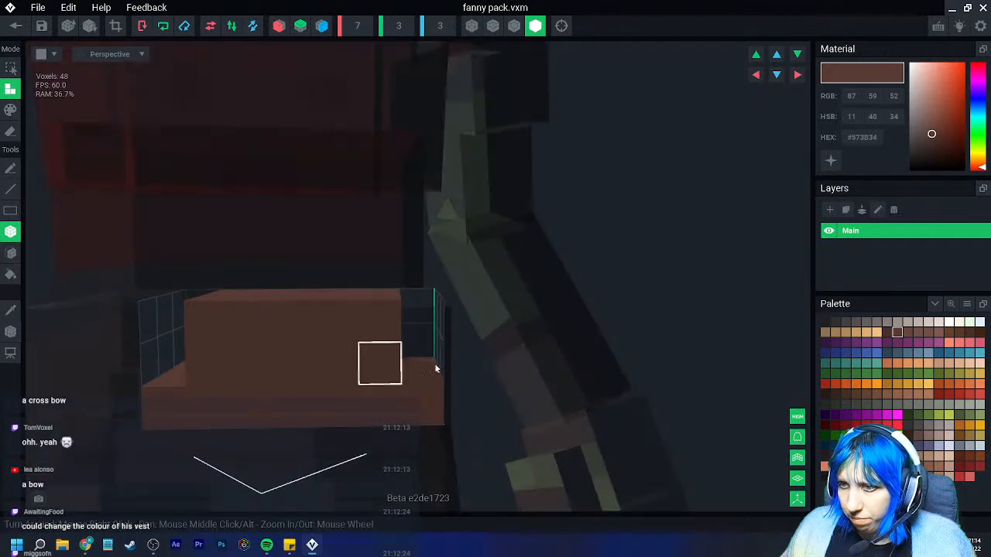
Paint a panel three voxels wide and two high on the fanny pack's front #95271F and shade its upper row #82221B
click(951, 395)
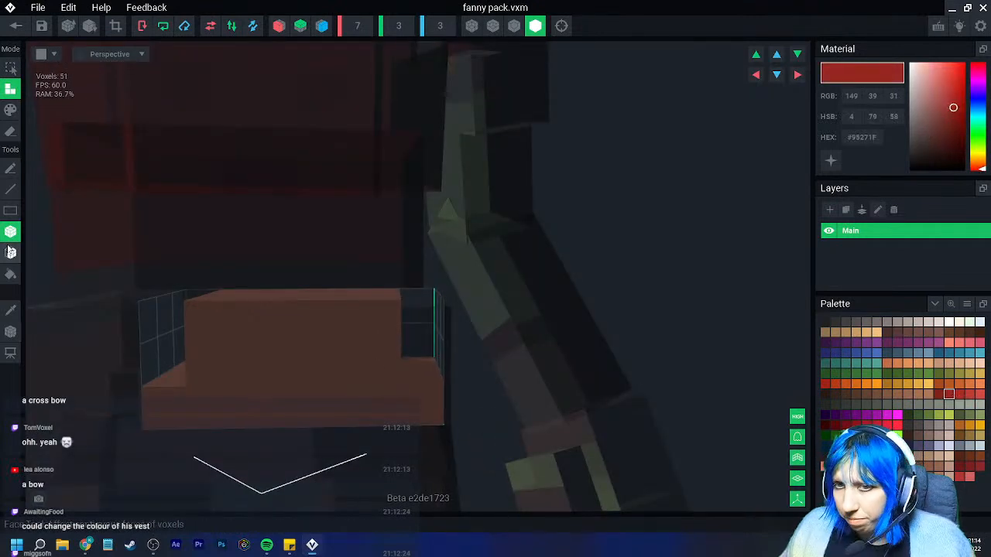
click(15, 132)
click(14, 112)
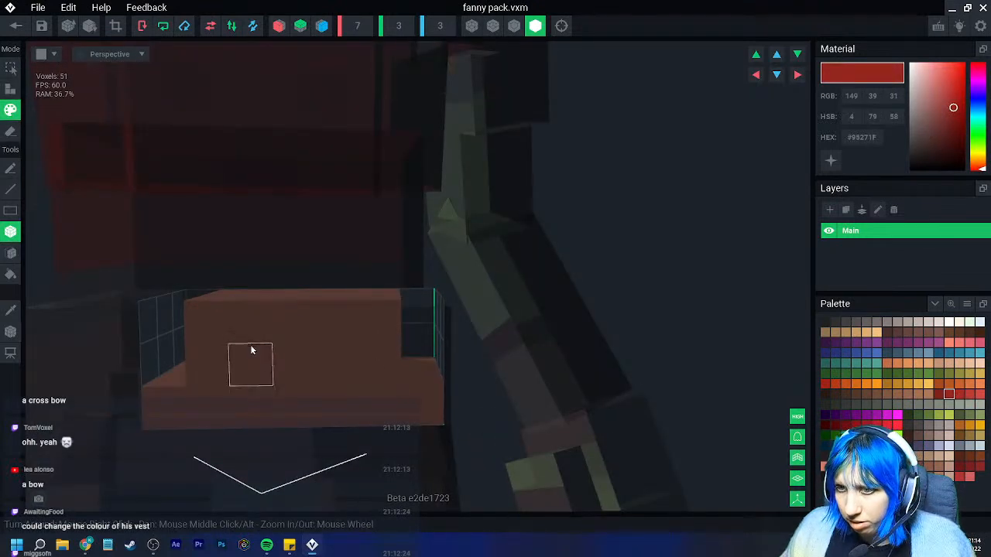
drag(245, 338, 330, 361)
right_drag(330, 361, 420, 400)
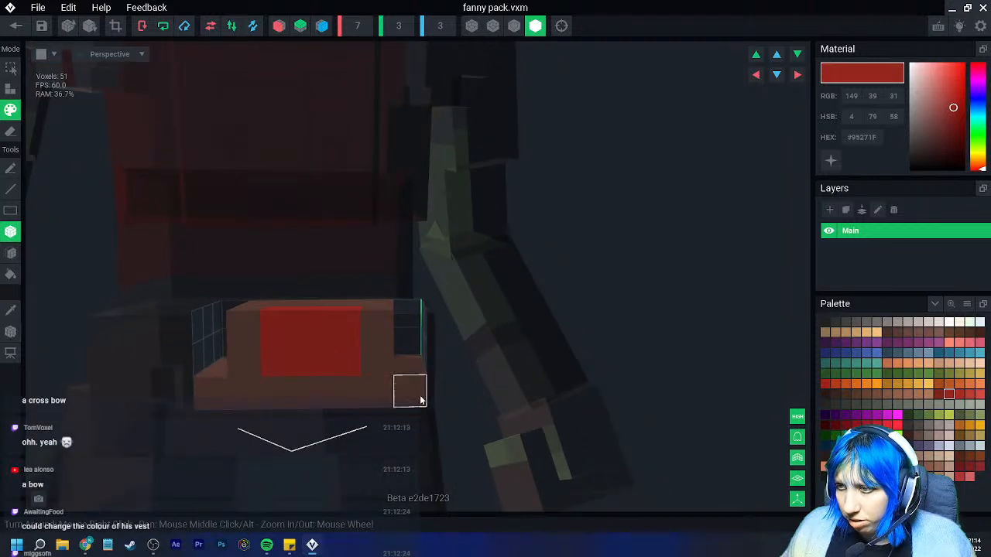
drag(280, 328, 346, 333)
mouse_move(311, 359)
right_down()
mouse_move(237, 296)
mouse_move(308, 359)
mouse_move(240, 318)
right_up()
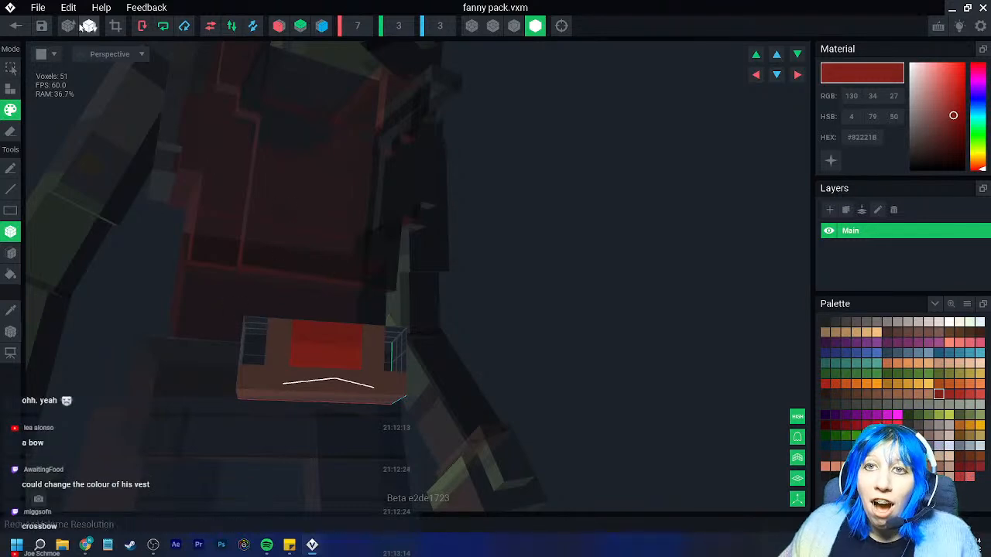
Save the fanny pack, return to the small goblin guard rig and inspect the pack on the goblin
right_drag(307, 358, 34, 40)
click(15, 26)
click(365, 197)
scroll(473, 232, up, 6)
scroll(457, 240, up, 8)
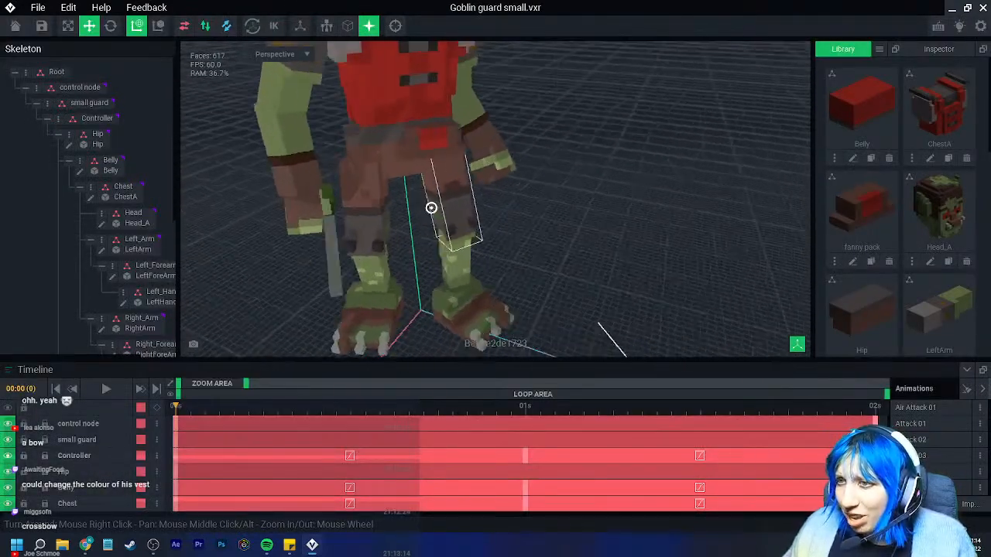
right_drag(442, 219, 425, 230)
scroll(499, 213, down, 4)
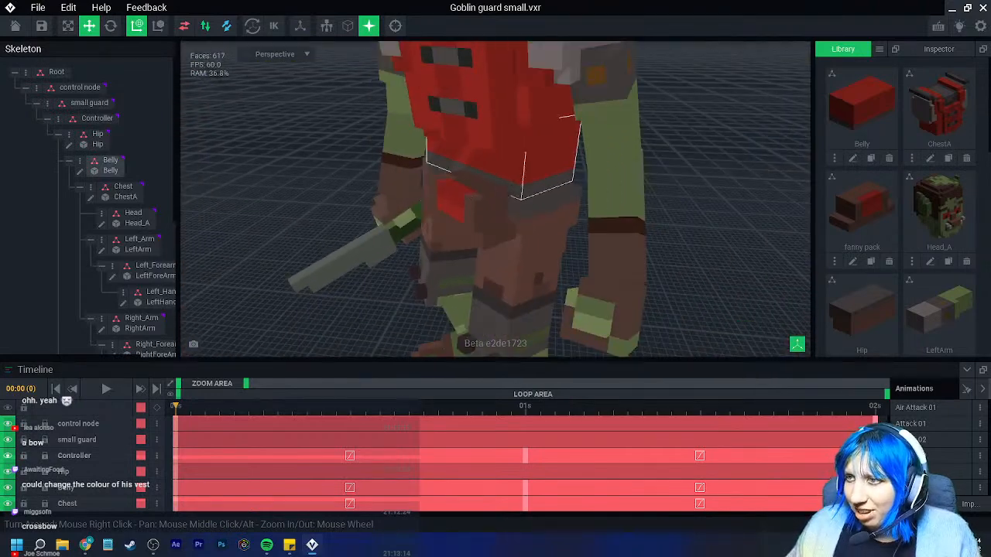
middle_drag(509, 85, 509, 194)
scroll(509, 193, down, 3)
Open the goblin's Head_A model for editing and bring the face into close view
click(472, 143)
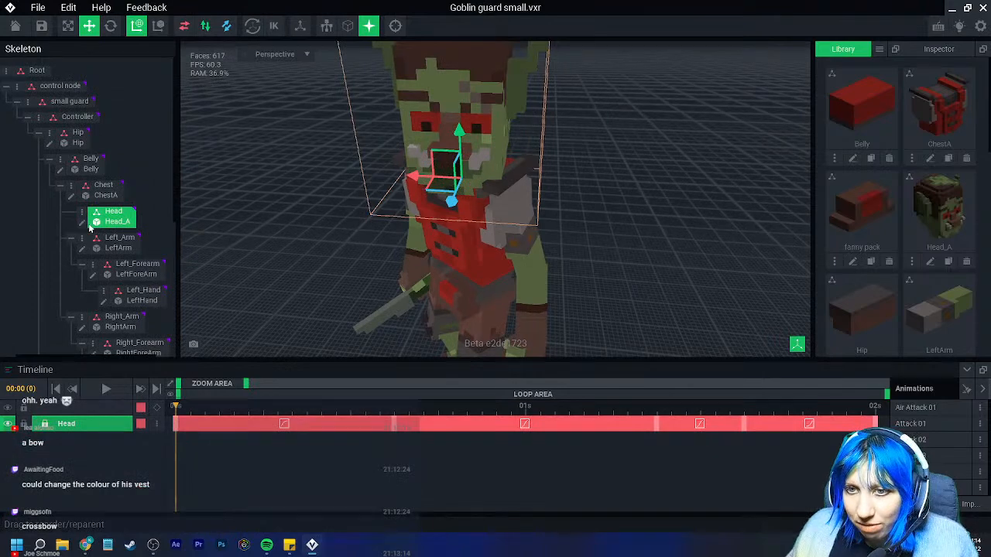
click(84, 223)
mouse_move(426, 164)
right_down()
mouse_move(442, 173)
mouse_move(418, 252)
right_up()
scroll(416, 259, up, 4)
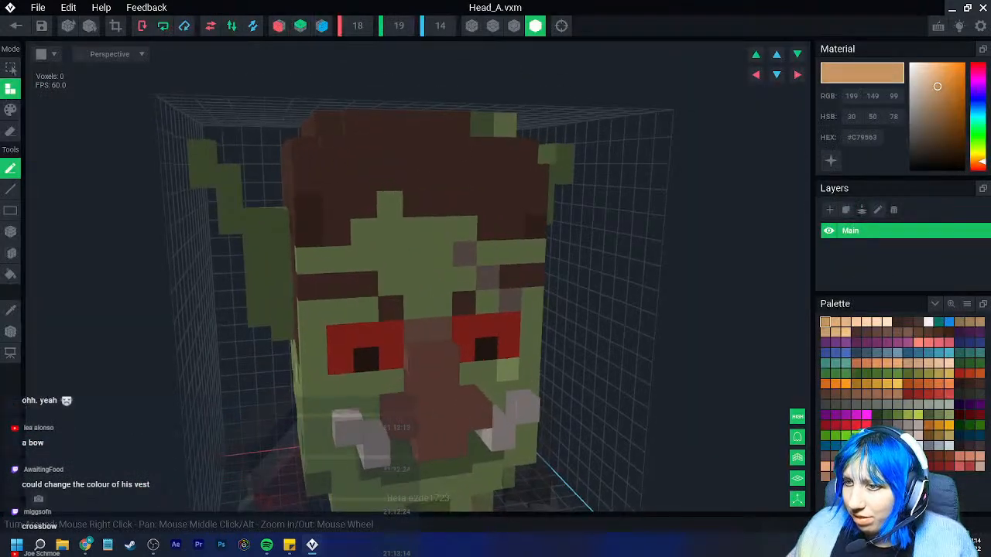
middle_drag(415, 259, 378, 246)
scroll(378, 246, up, 1)
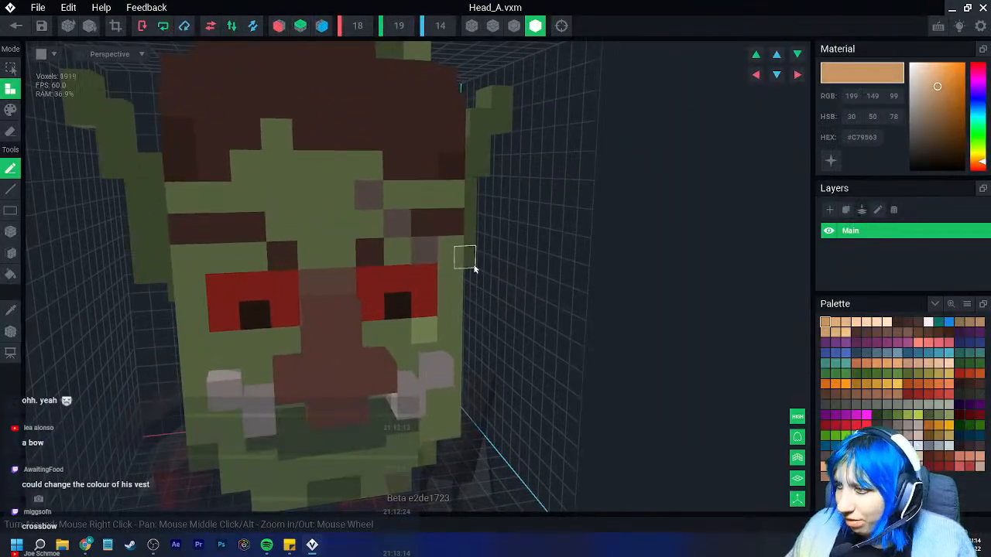
Paint the row beneath the goblin's right eyebrow and the eye's upper inner corner near-black #242623
click(961, 396)
click(10, 110)
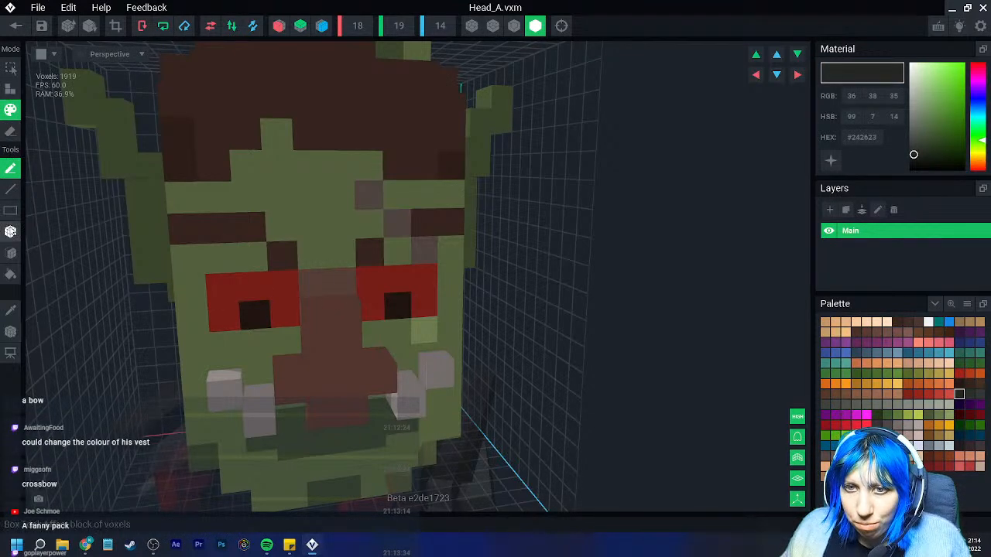
click(10, 232)
right_drag(232, 274, 276, 281)
drag(197, 267, 263, 264)
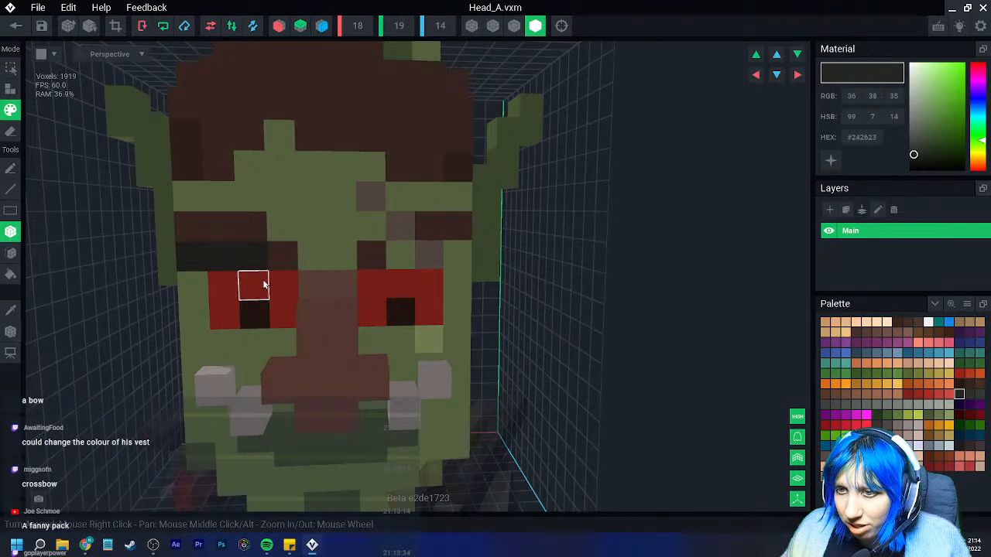
right_drag(284, 314, 273, 290)
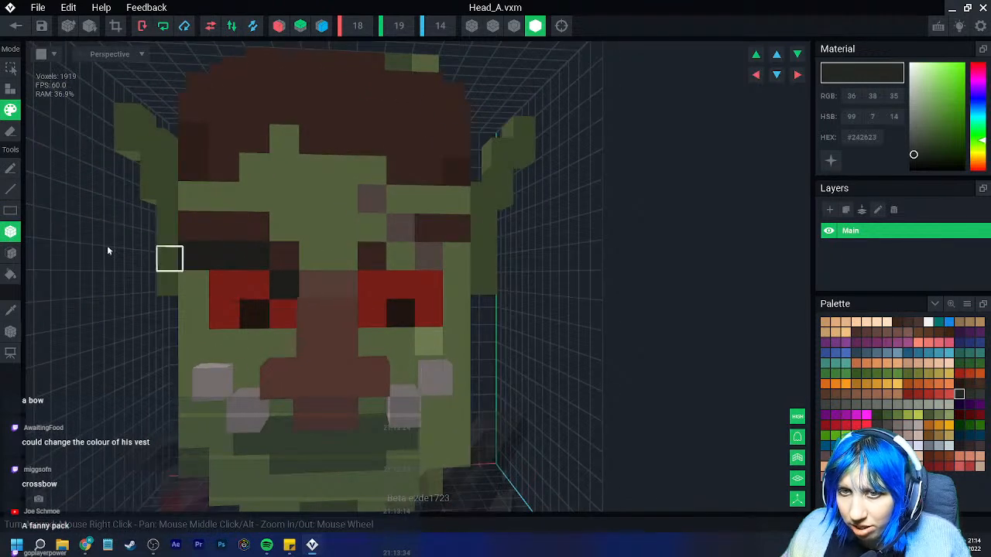
Build a raised #242623 frame of attached voxels around the goblin's right eye
click(10, 90)
drag(203, 262, 251, 261)
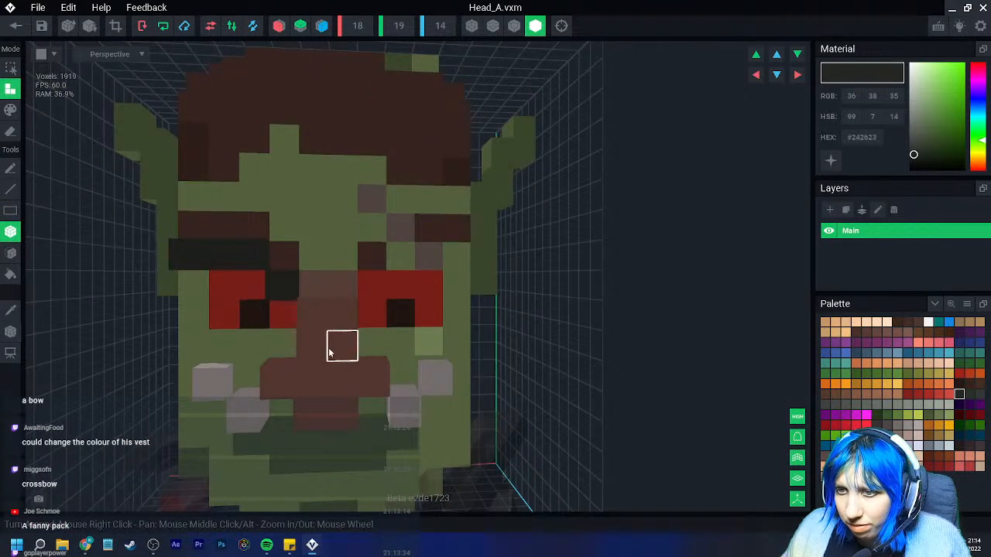
right_drag(336, 348, 300, 350)
drag(287, 328, 287, 343)
right_drag(288, 343, 245, 345)
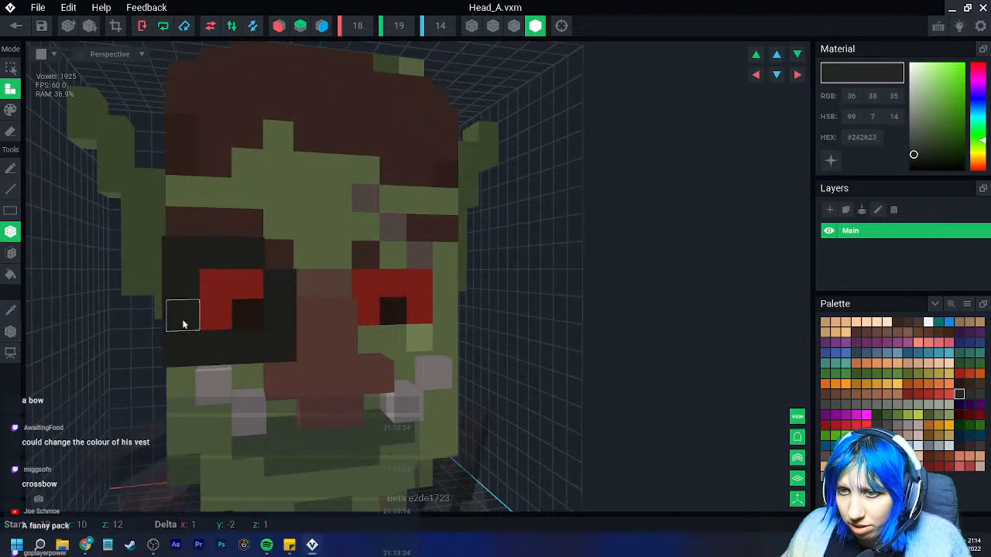
right_drag(181, 312, 337, 303)
Build a matching raised #242623 frame around the goblin's left eye, undoing the misplaced box
mouse_move(372, 293)
mouse_down()
mouse_move(377, 335)
mouse_move(438, 343)
mouse_move(453, 369)
mouse_up()
right_drag(474, 339, 455, 355)
key(ctrl+z)
drag(408, 335, 435, 330)
mouse_move(404, 319)
right_down()
mouse_move(415, 265)
mouse_move(478, 316)
mouse_move(470, 281)
right_up()
drag(469, 281, 473, 339)
right_drag(473, 340, 467, 343)
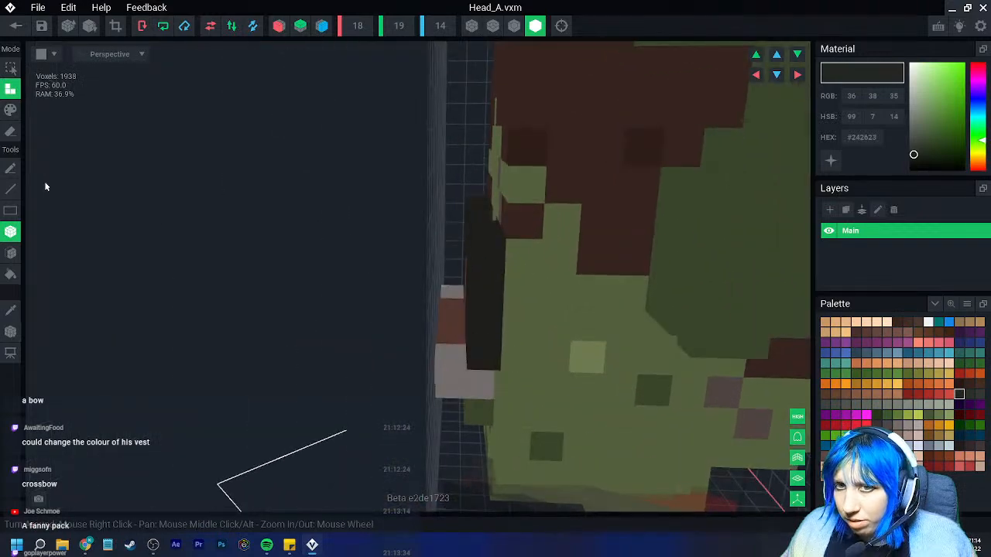
Paint a #242623 strip on the side of the head and a bridge across the nose joining the two eye frames
click(11, 107)
mouse_move(559, 268)
mouse_down()
mouse_move(612, 228)
mouse_move(610, 269)
mouse_up()
right_drag(610, 270, 364, 329)
right_drag(294, 284, 382, 385)
scroll(349, 387, up, 3)
drag(312, 353, 341, 358)
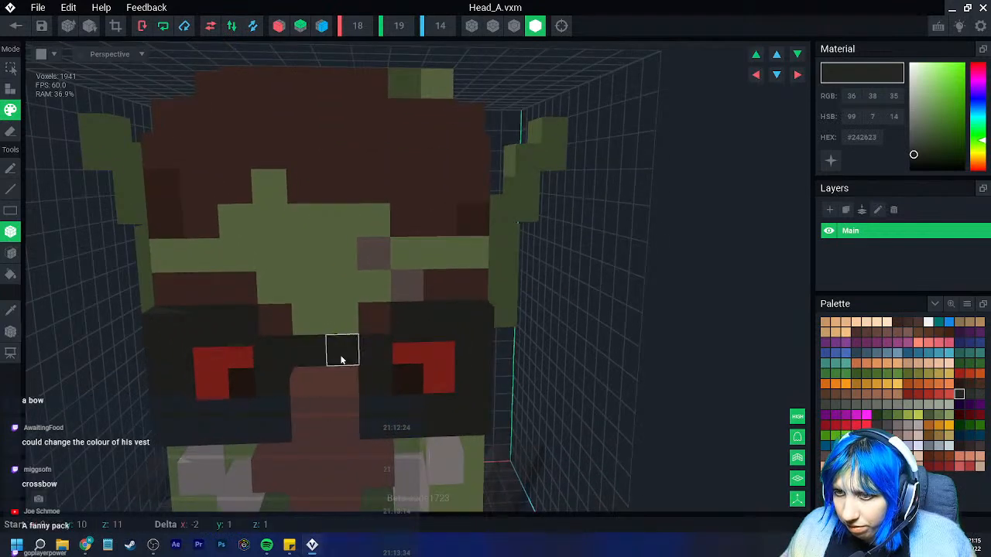
scroll(347, 372, down, 4)
right_drag(364, 420, 359, 434)
scroll(371, 444, down, 3)
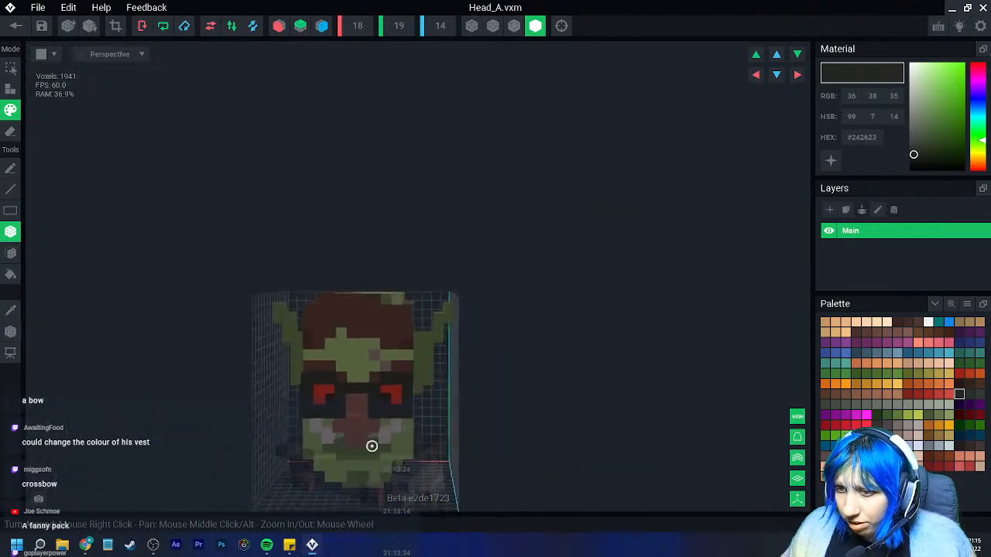
Save the head with the new glasses and return to the small goblin guard rig, keeping the rig open
right_drag(312, 318, 263, 294)
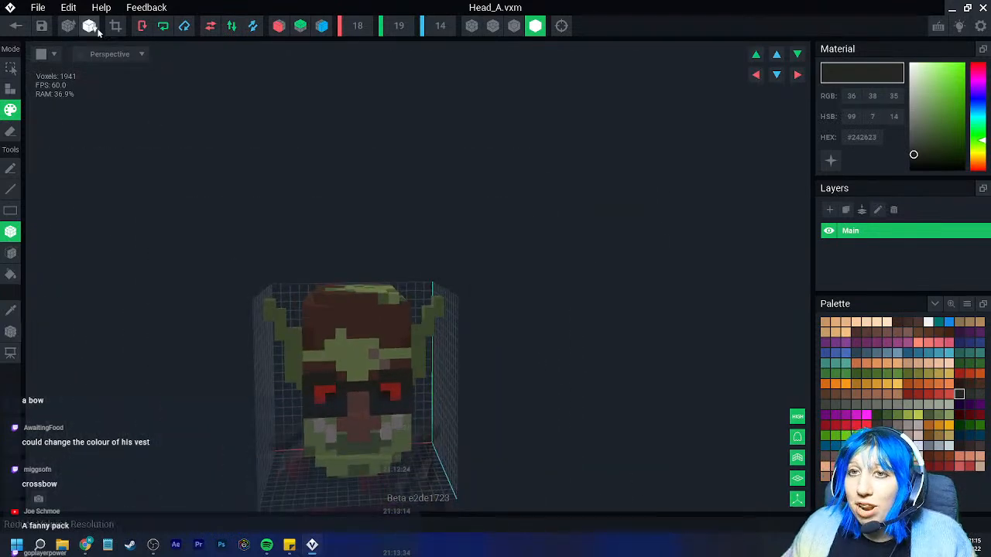
click(42, 26)
click(387, 199)
right_drag(434, 139, 457, 200)
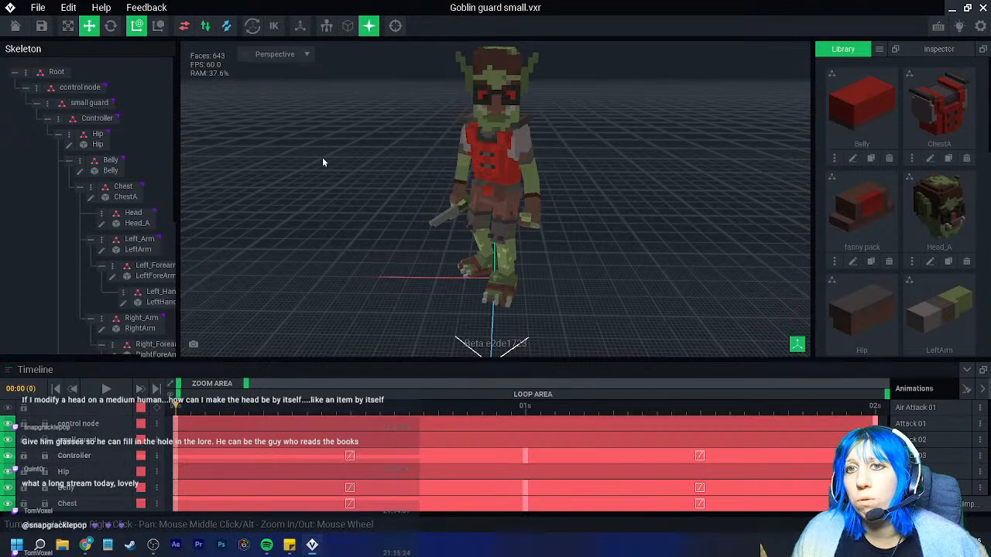
click(15, 26)
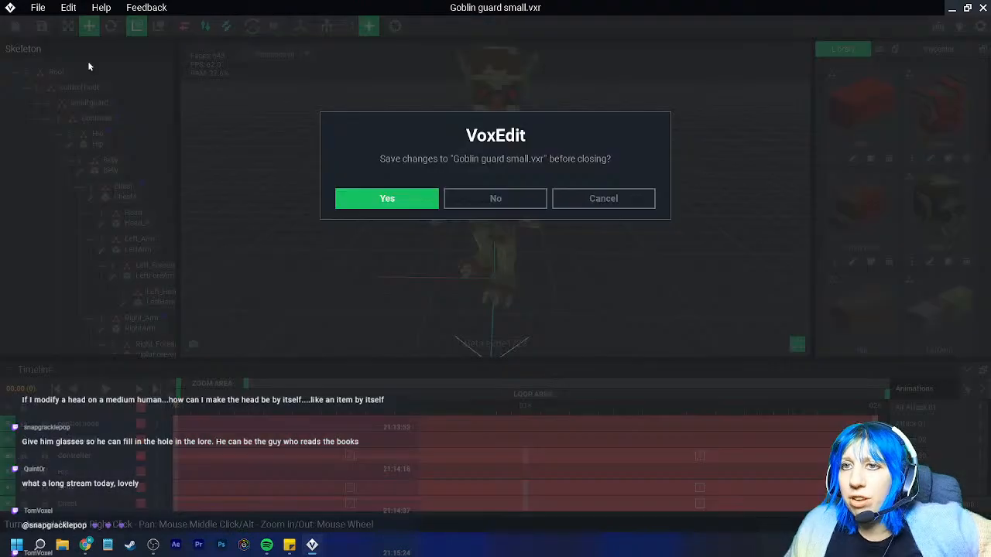
click(553, 195)
Adjust the fanny pack's position slightly at the front of the goblin's hip
scroll(517, 190, up, 3)
middle_drag(518, 190, 492, 208)
scroll(507, 196, down, 3)
right_drag(491, 208, 425, 219)
scroll(467, 237, up, 3)
click(425, 219)
drag(391, 216, 386, 220)
click(617, 276)
right_drag(517, 264, 454, 258)
scroll(490, 261, up, 4)
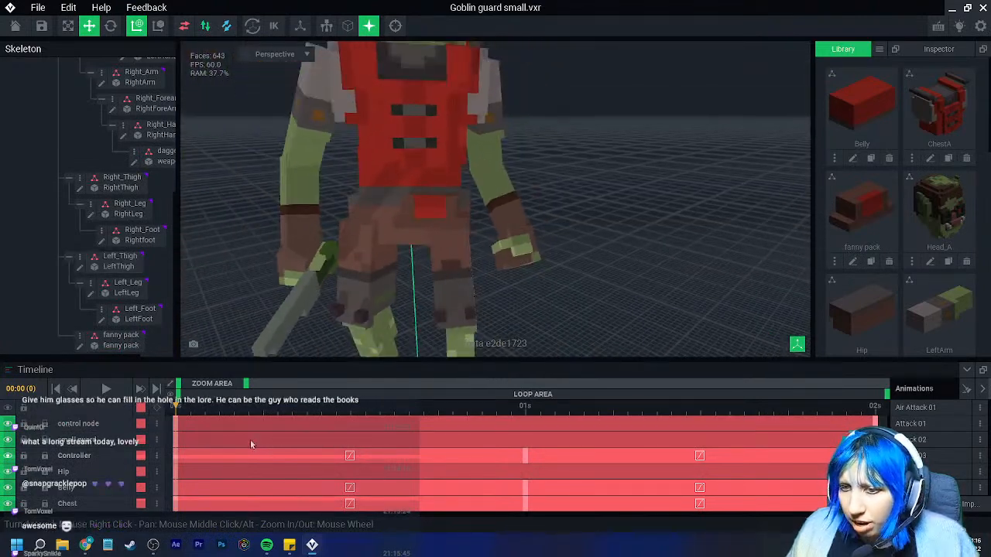
Send the fanny pack's starting keyframe to all animations and check its placement in Attack 01 and Attack 03
click(419, 215)
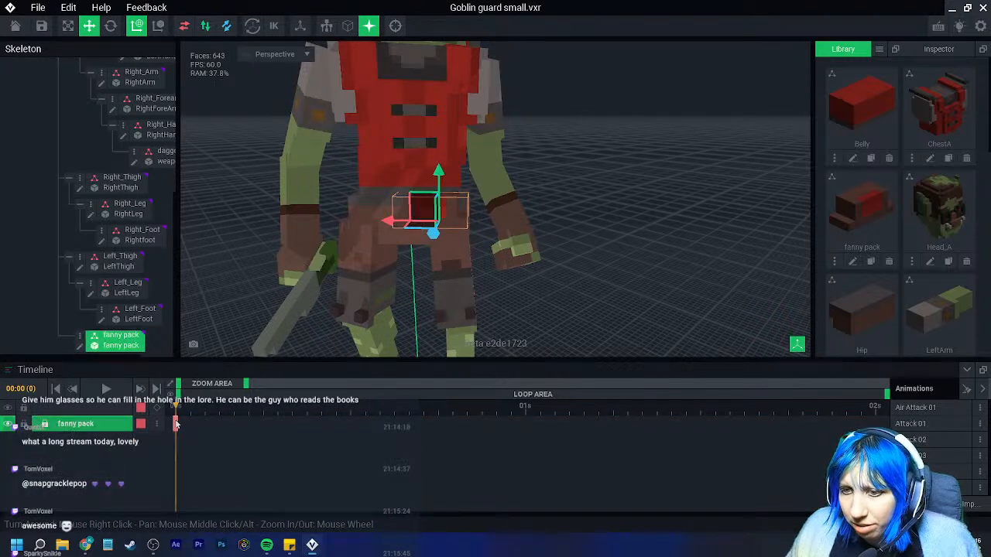
right_click(176, 424)
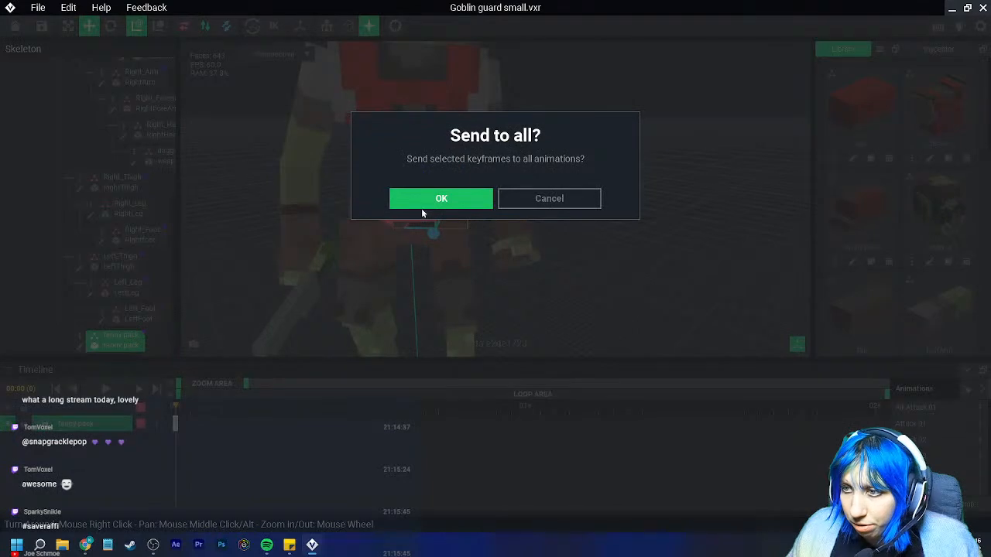
click(438, 200)
click(910, 413)
click(920, 427)
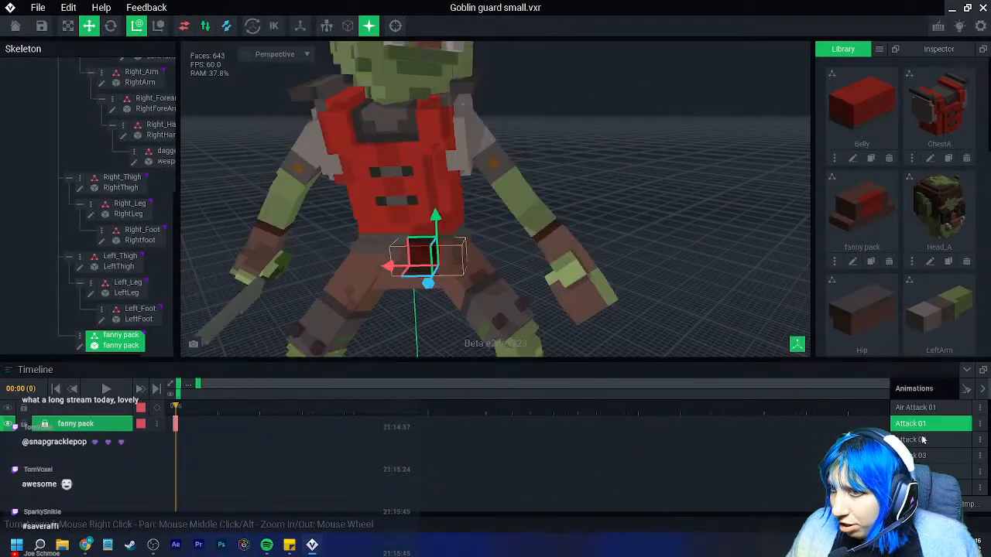
click(930, 456)
scroll(932, 422, down, 3)
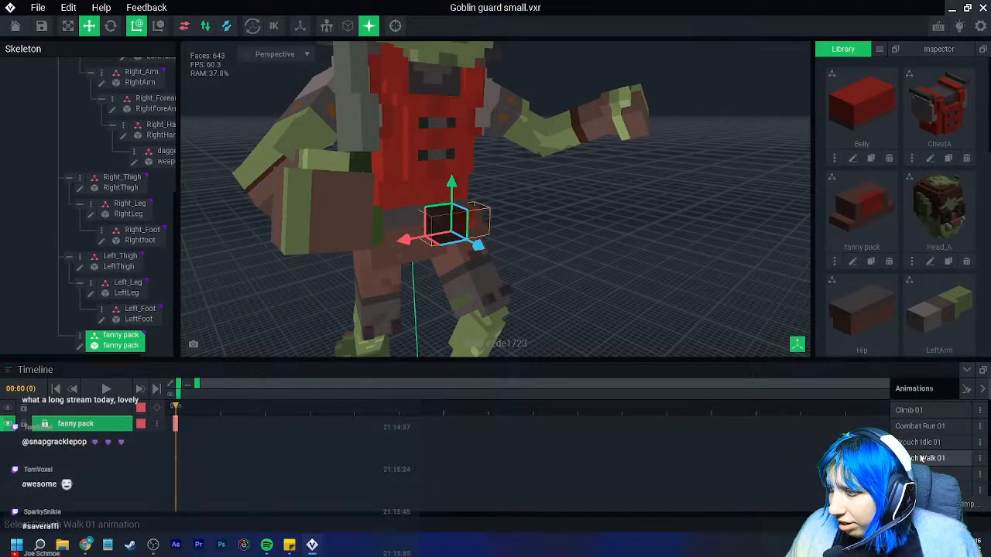
scroll(932, 422, down, 3)
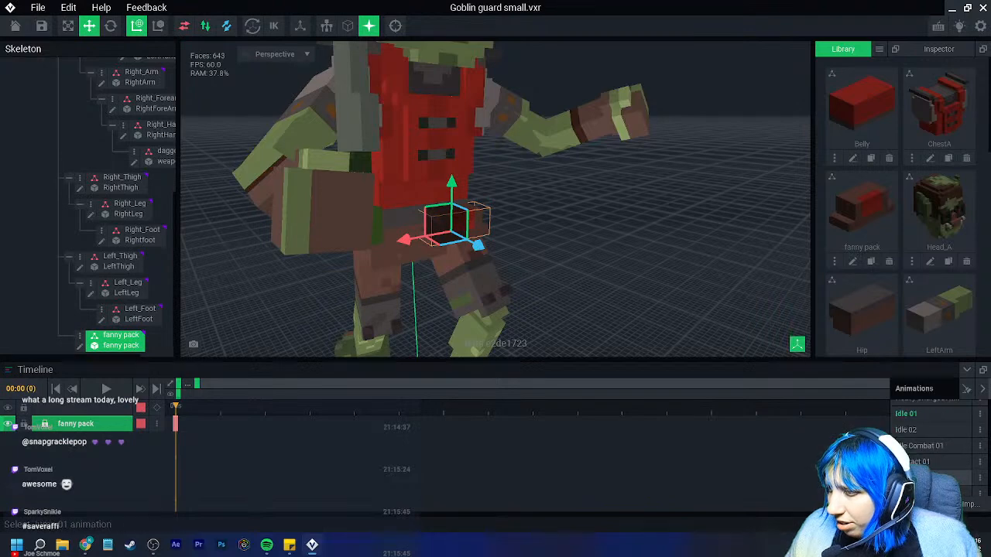
In the Idle 01 animation, add a closing keyframe for the fanny pack at 02:00
click(917, 414)
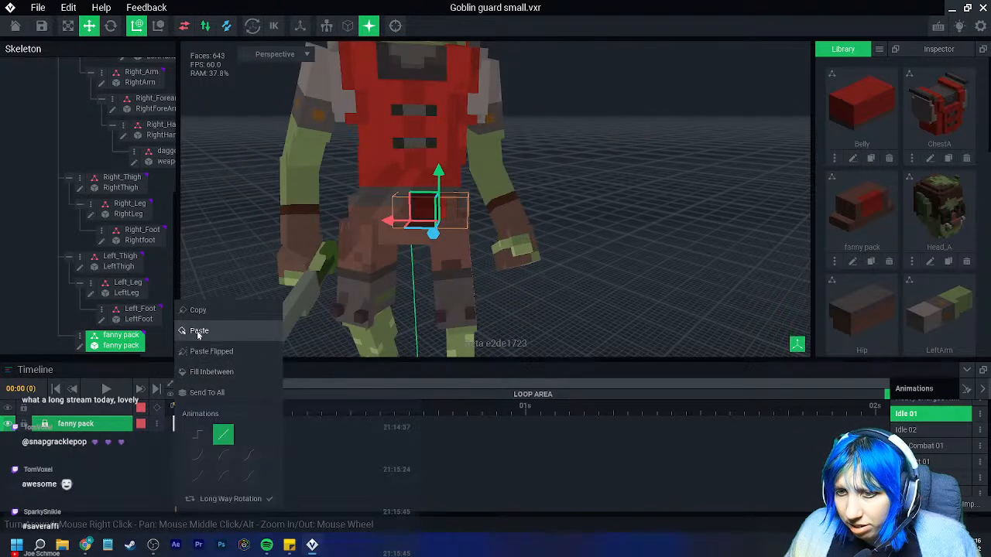
click(128, 283)
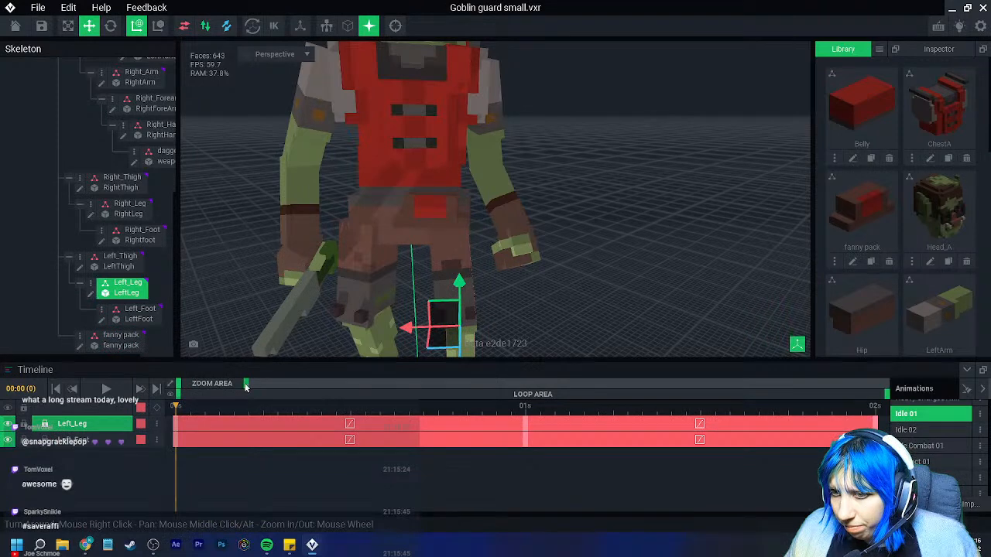
drag(247, 383, 378, 384)
click(424, 409)
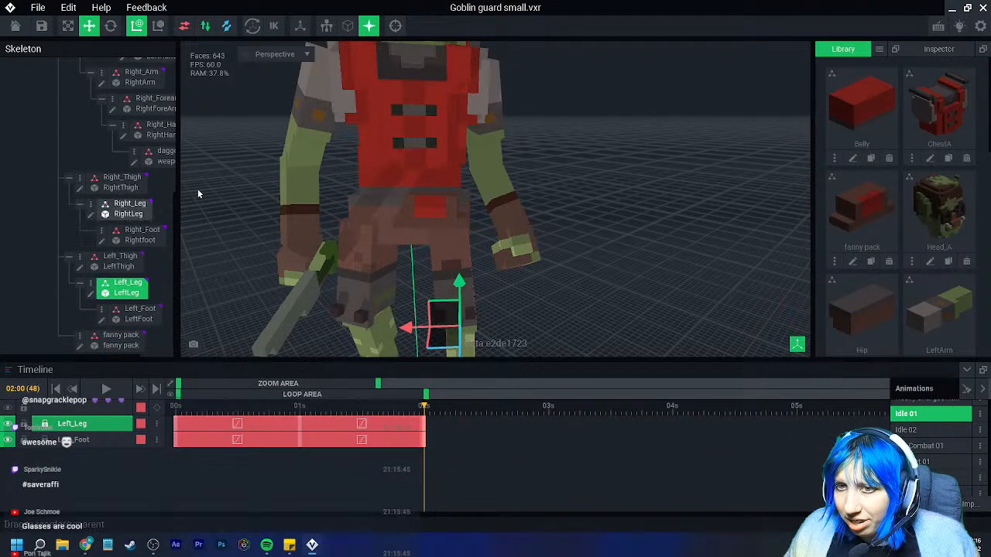
click(443, 209)
right_click(427, 424)
click(453, 349)
right_click(423, 428)
click(423, 430)
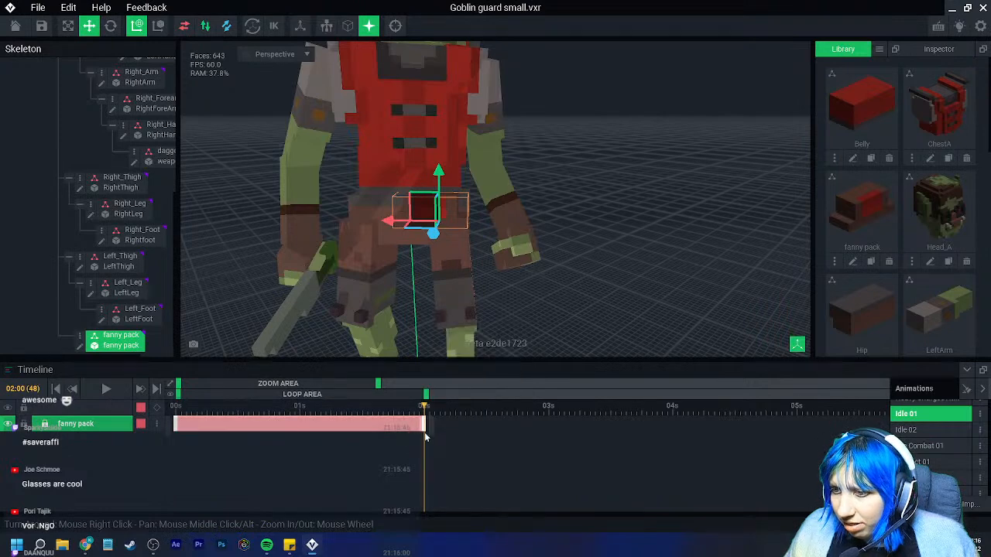
Send the fanny pack's closing keyframe at 02:00 to all animations
right_click(421, 426)
click(461, 395)
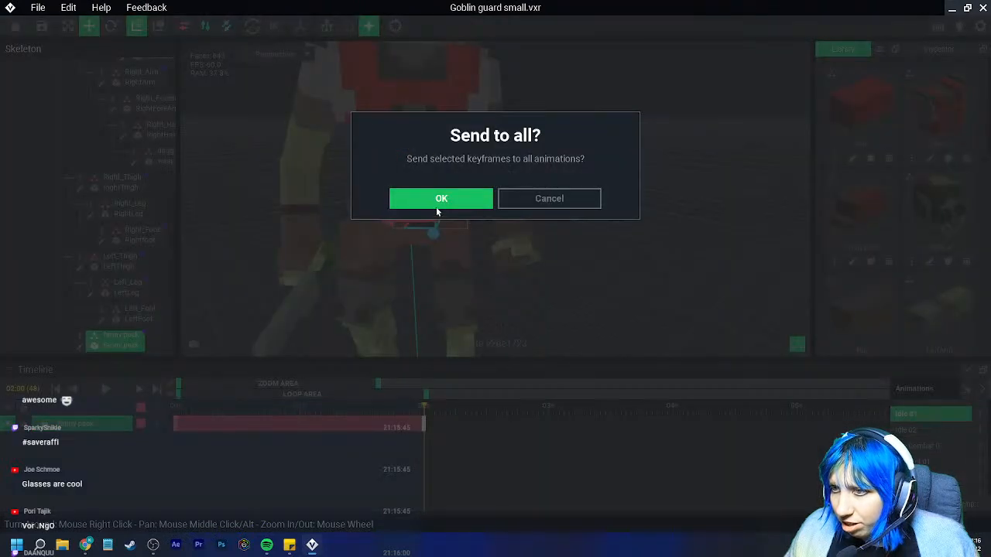
click(440, 197)
In Air Attack 01, move the fanny pack's closing keyframe back to where the other body parts' tracks end
scroll(933, 449, up, 5)
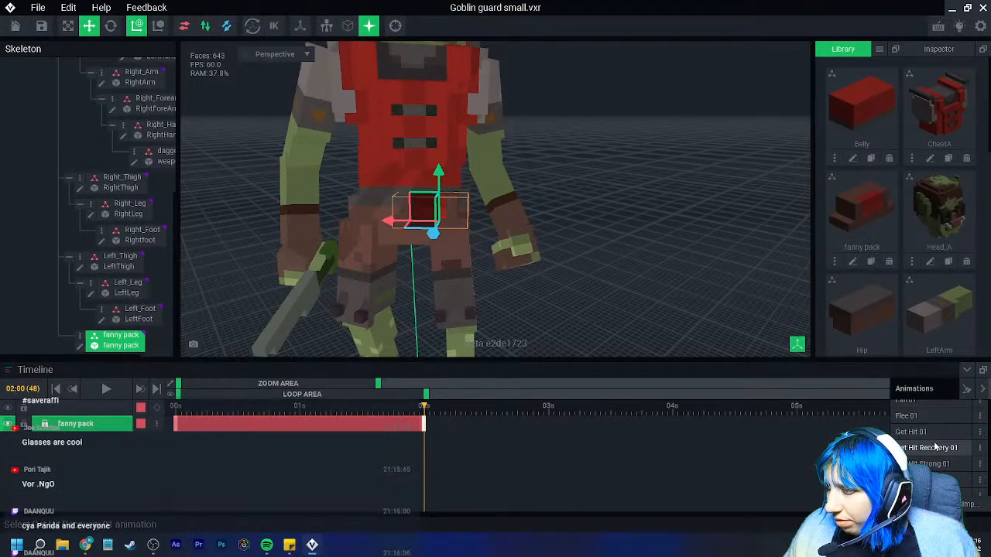
scroll(936, 449, up, 5)
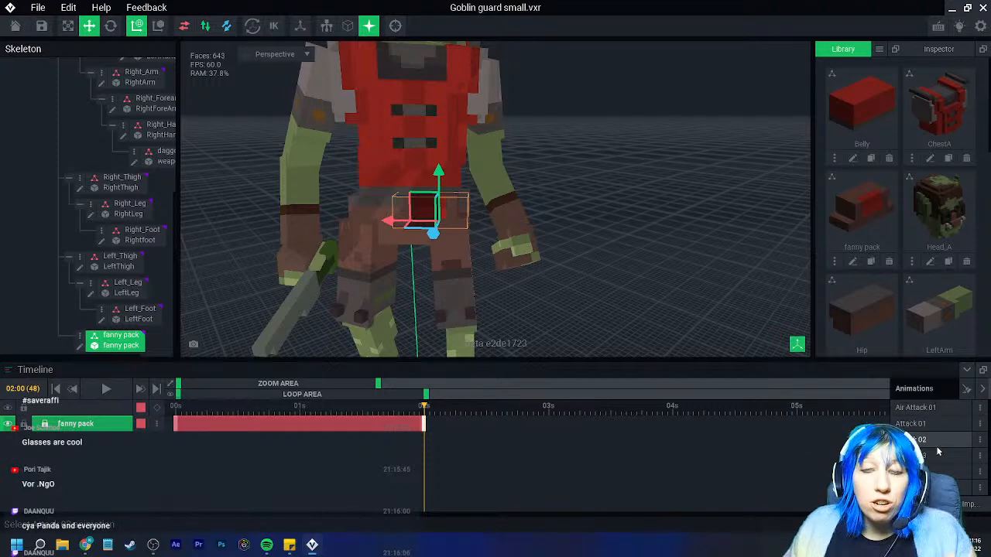
click(921, 408)
drag(246, 384, 301, 385)
click(138, 311)
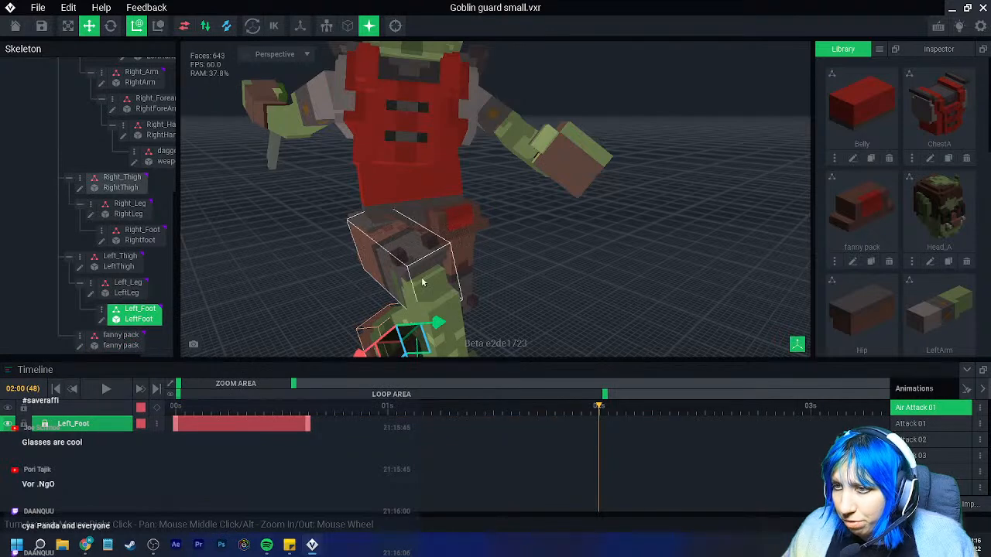
click(450, 223)
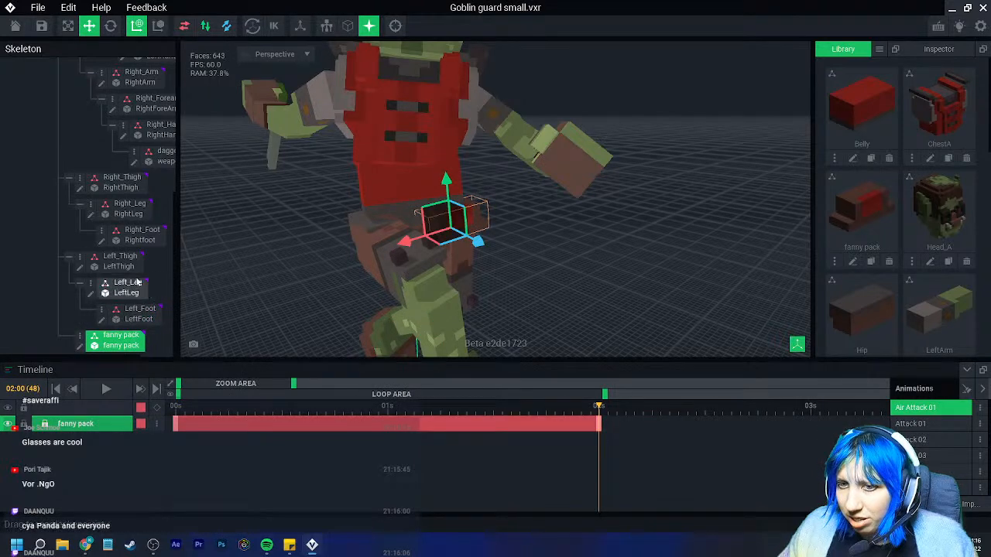
scroll(136, 226, up, 3)
scroll(133, 225, up, 5)
click(113, 118)
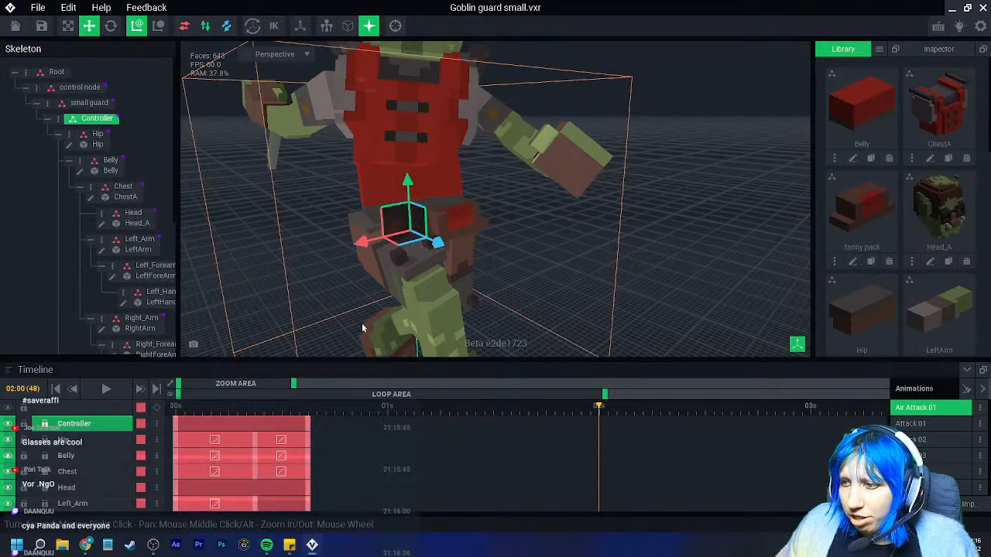
scroll(659, 464, down, 5)
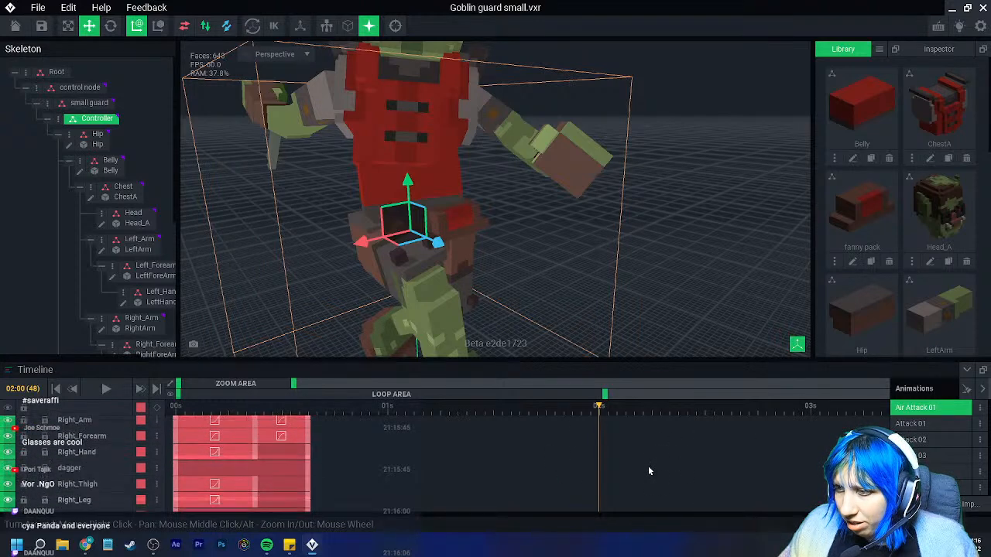
drag(599, 504, 308, 510)
Align the fanny pack's closing keyframe with the end of the other tracks in Attack 01, 02, 03 and 04
click(914, 427)
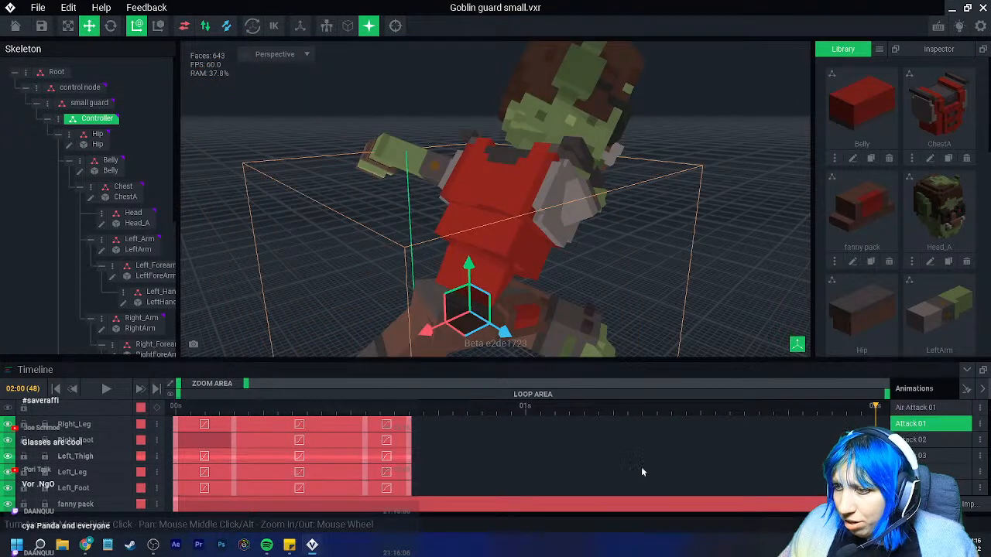
click(914, 439)
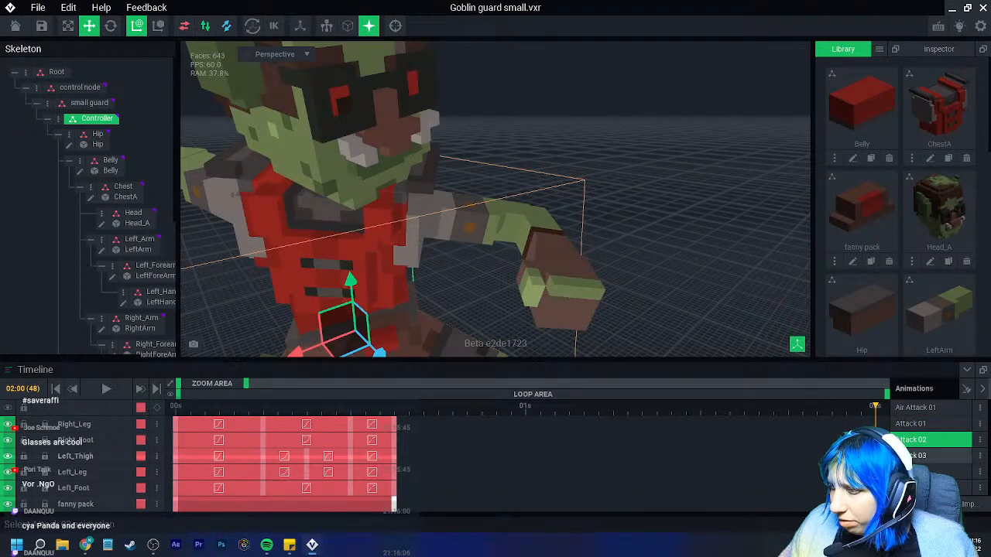
click(913, 455)
drag(876, 504, 395, 506)
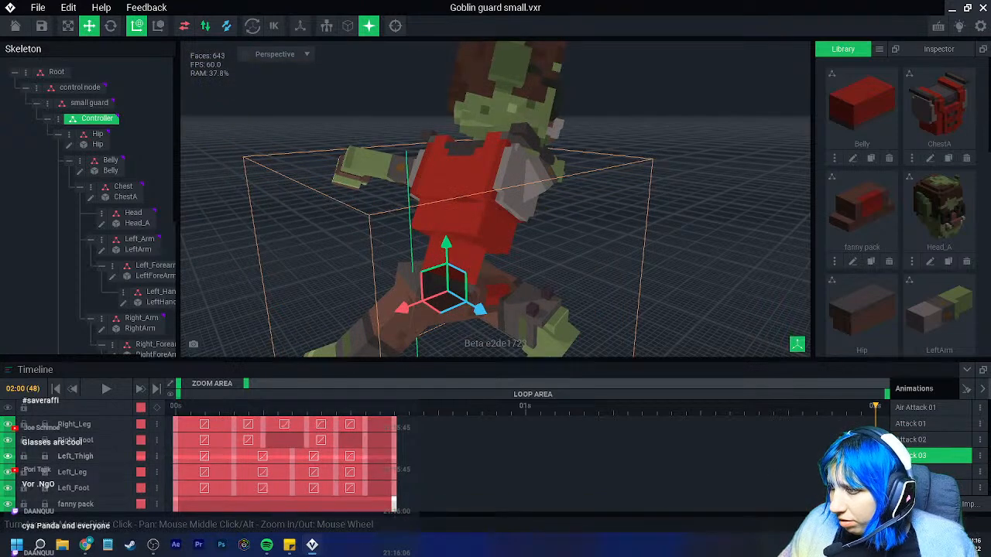
click(913, 471)
drag(820, 502, 515, 506)
Shorten the fanny pack track in Climb 01 and Combat Run 01 to match the other tracks' end
click(914, 488)
drag(876, 504, 438, 504)
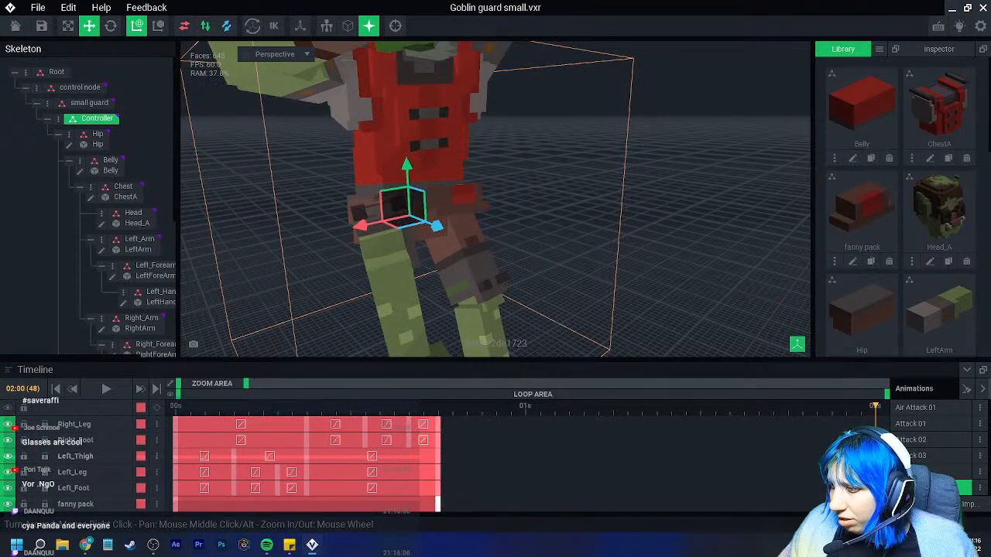
scroll(935, 470, down, 2)
click(936, 467)
drag(822, 504, 393, 507)
Extend the fanny pack track in Crouch Idle 01 by moving its closing keyframe to the 8-second mark
click(936, 481)
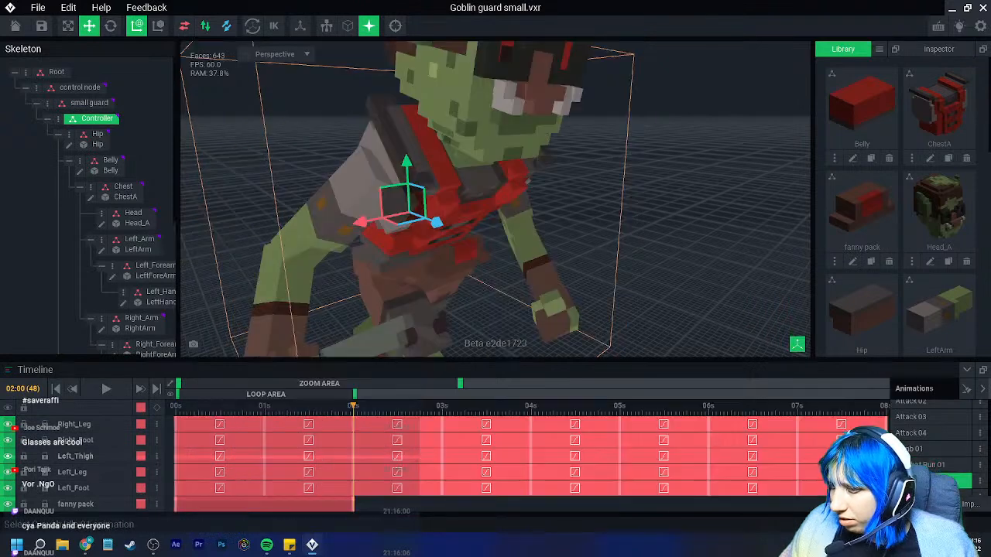
drag(461, 385, 506, 385)
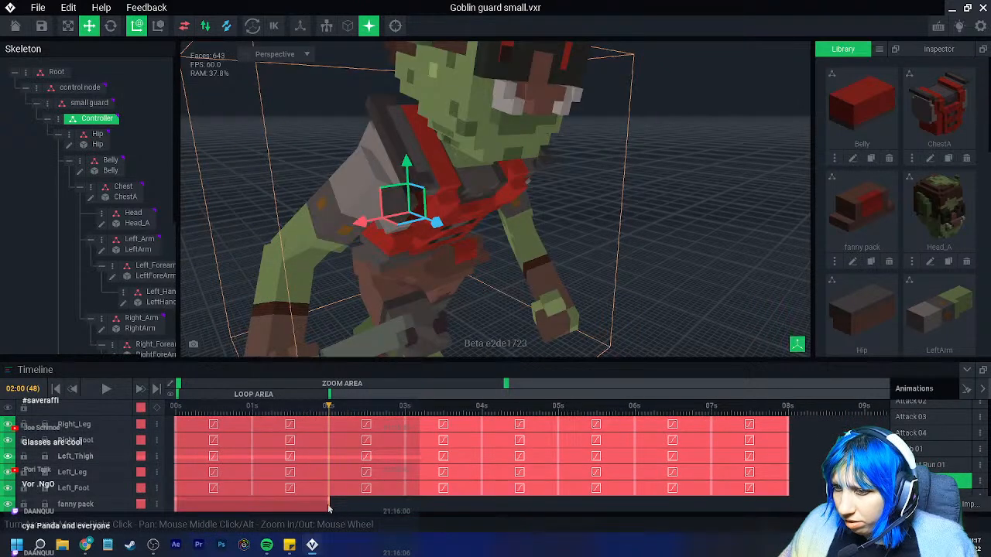
drag(335, 509, 771, 511)
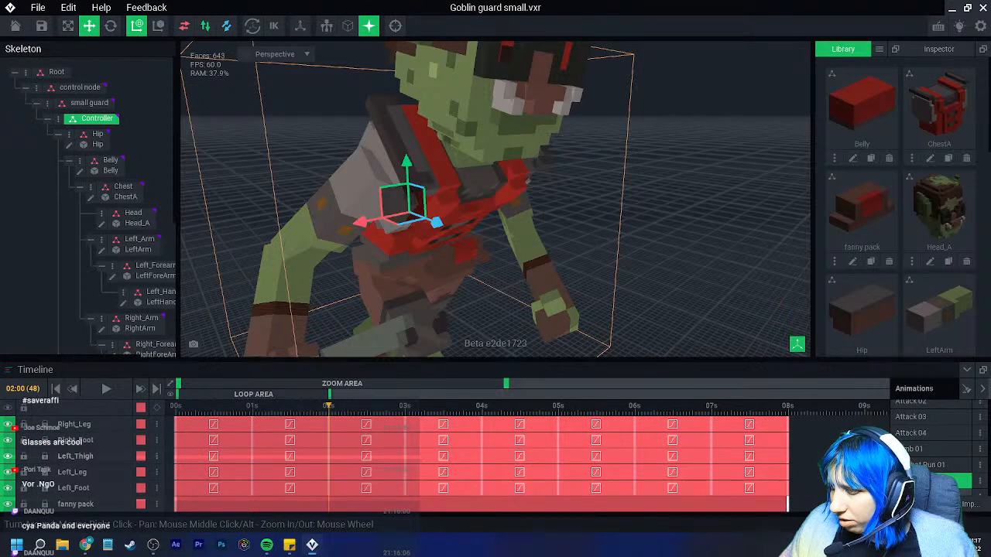
Move the fanny pack's closing keyframe to the 1-second mark in Crouch Walk 01, Dance 01 and Dance 02
click(937, 496)
drag(873, 504, 526, 504)
scroll(934, 468, down, 2)
click(935, 463)
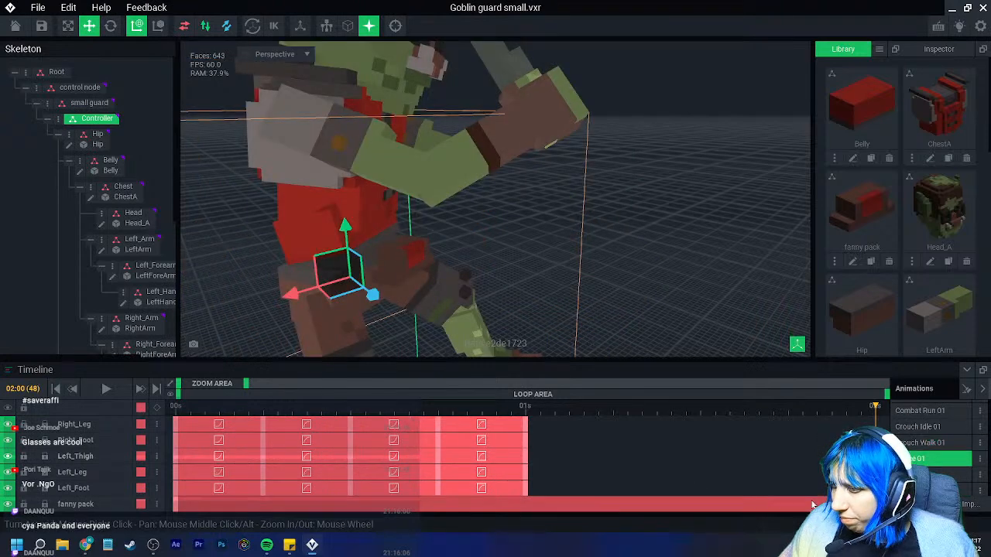
drag(873, 504, 525, 504)
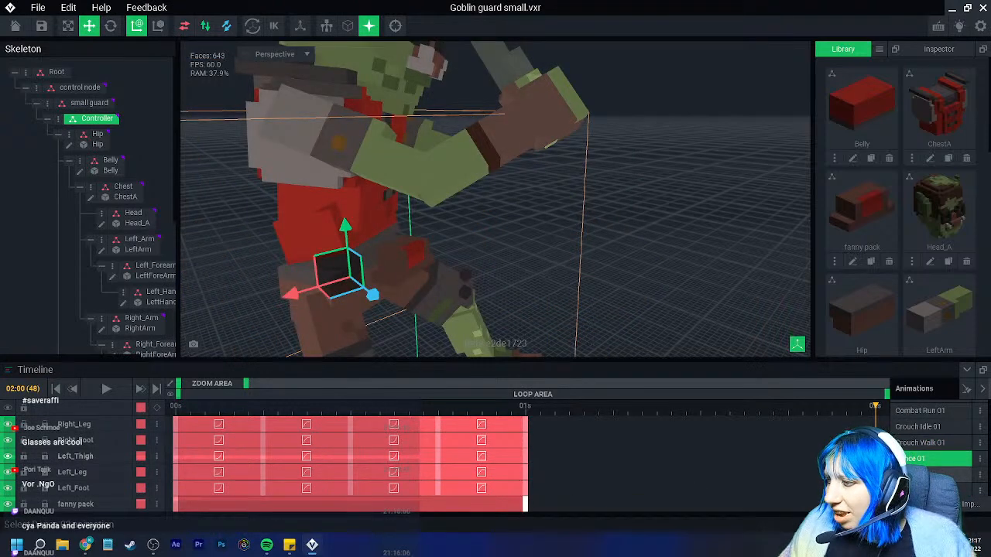
click(937, 475)
drag(873, 504, 526, 503)
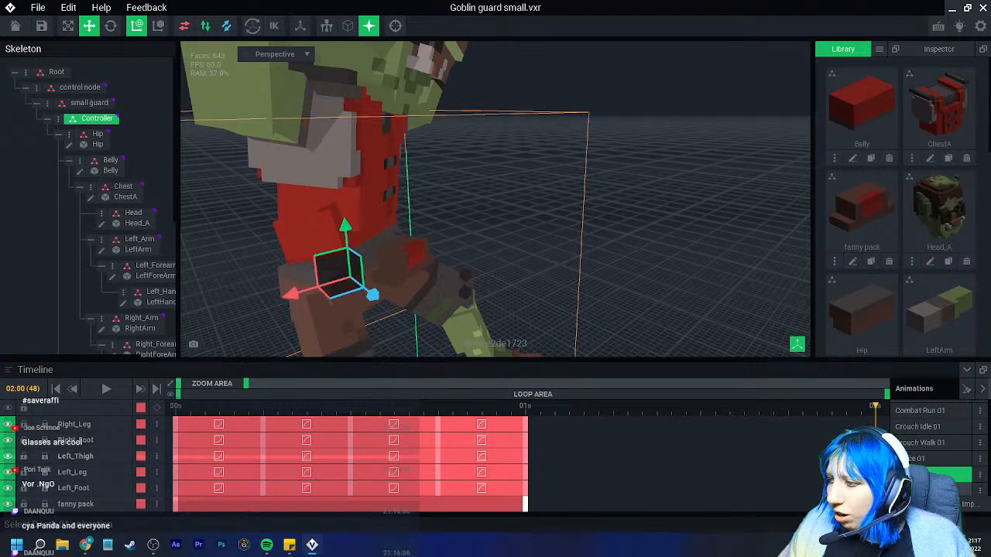
Pull the fanny pack's closing keyframe back to the other tracks' end in Death 01 and Death Pose 01
click(937, 490)
drag(874, 504, 425, 507)
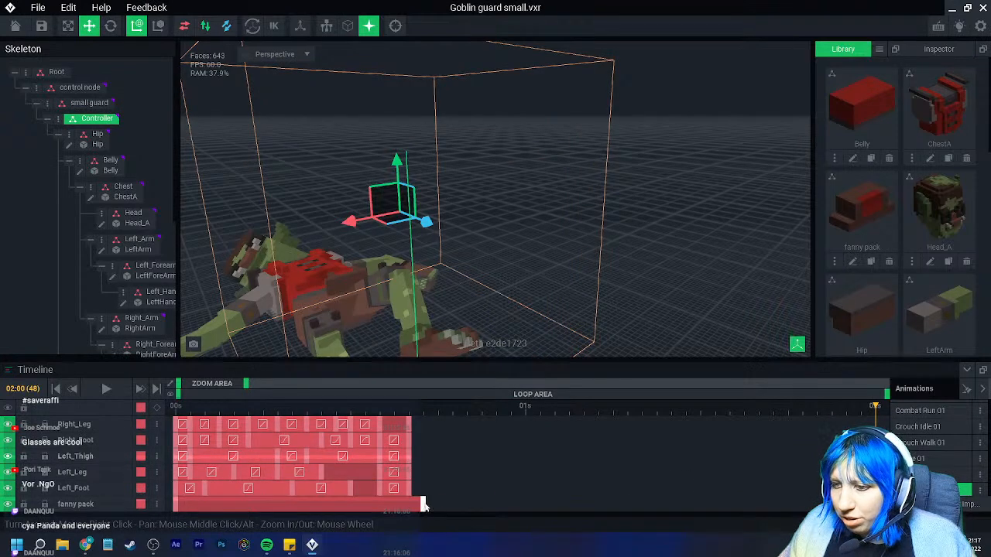
scroll(937, 465, down, 1)
click(933, 460)
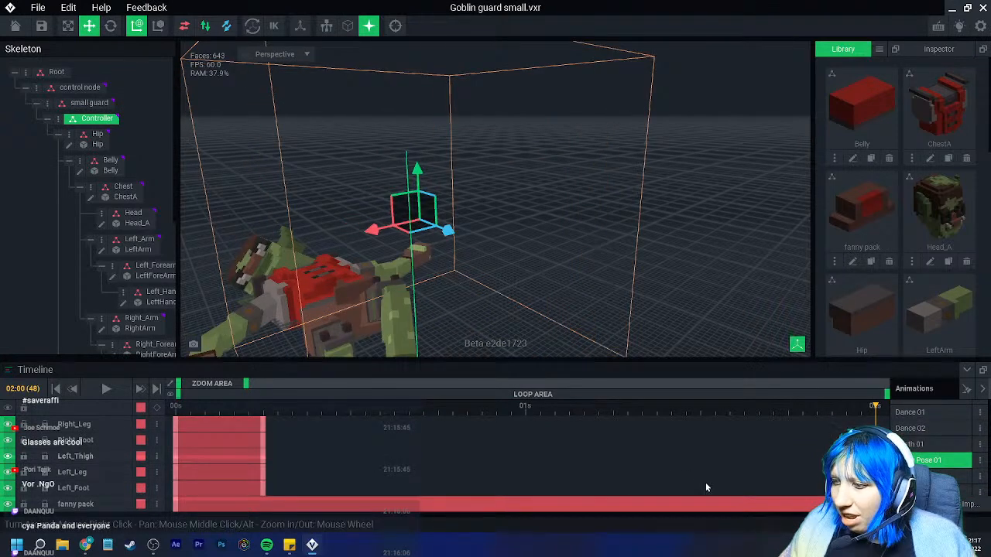
drag(873, 504, 271, 508)
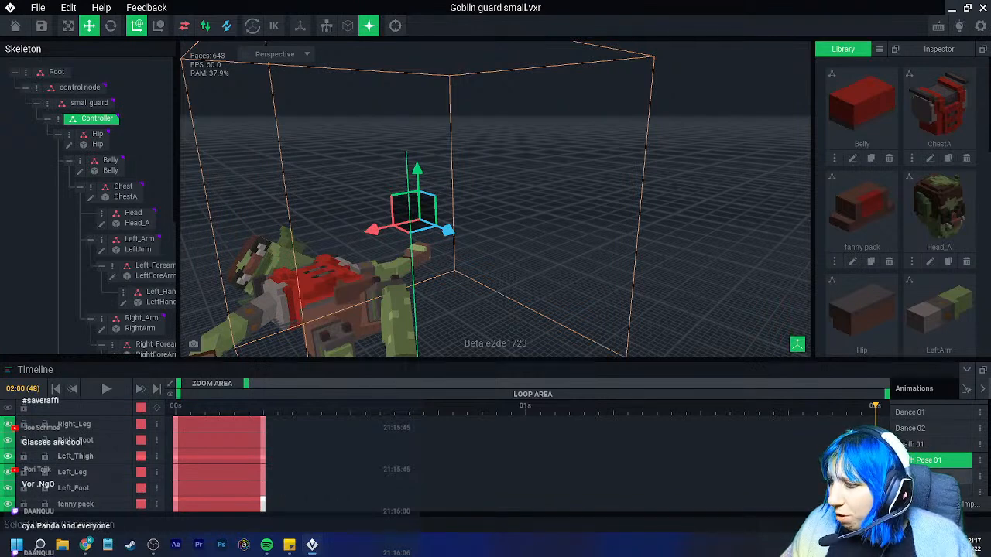
Pull the fanny pack's closing keyframe back to the other tracks' end in each animation from Dodge 01 through Flee 01
click(937, 476)
drag(874, 504, 619, 514)
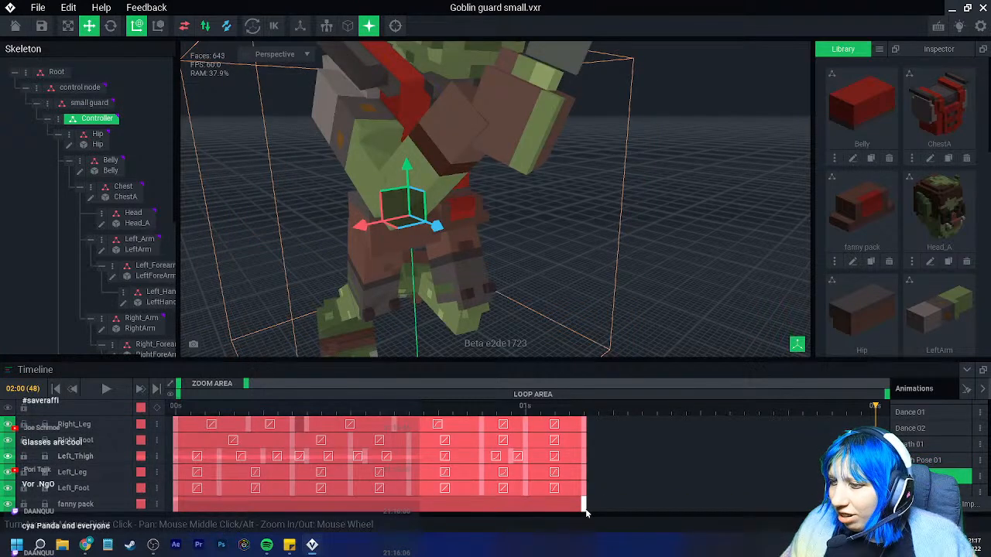
click(937, 492)
drag(873, 504, 678, 505)
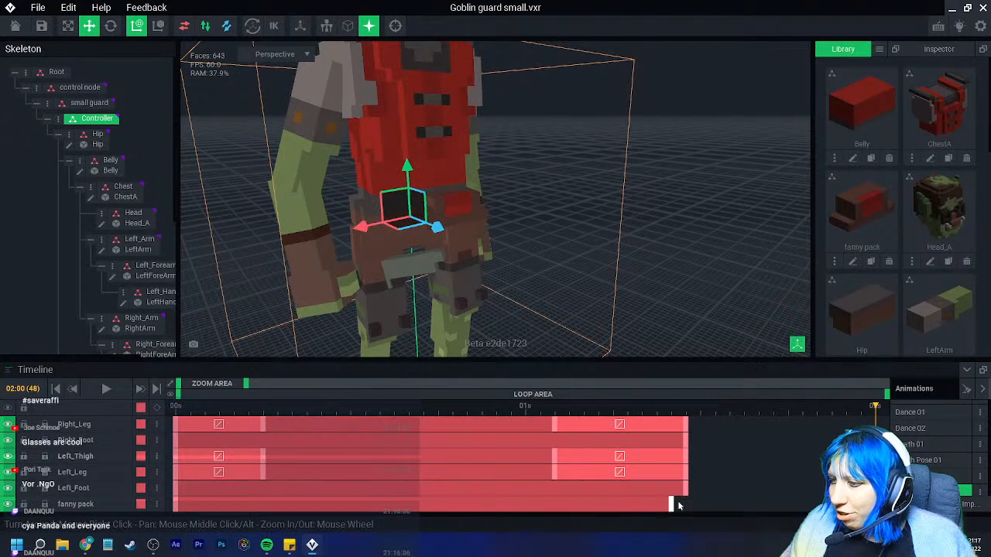
scroll(937, 465, down, 3)
click(937, 462)
drag(874, 504, 528, 508)
click(937, 478)
drag(874, 505, 433, 506)
Shorten the fanny pack track to the other tracks' end in Get Hit 01, Get Hit Recovery 01 and Get Hit Strong 01
click(937, 493)
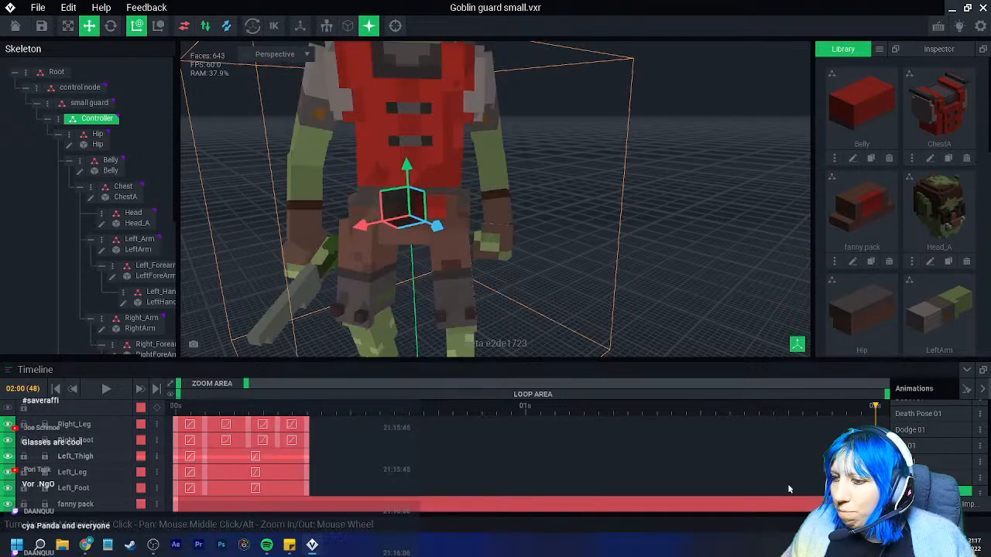
drag(790, 512, 318, 504)
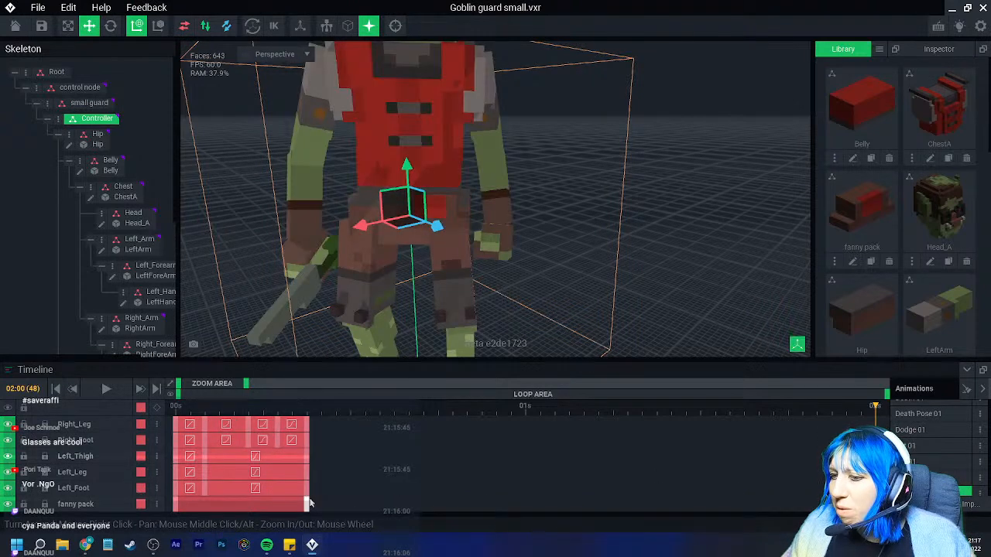
scroll(931, 467, down, 2)
click(932, 467)
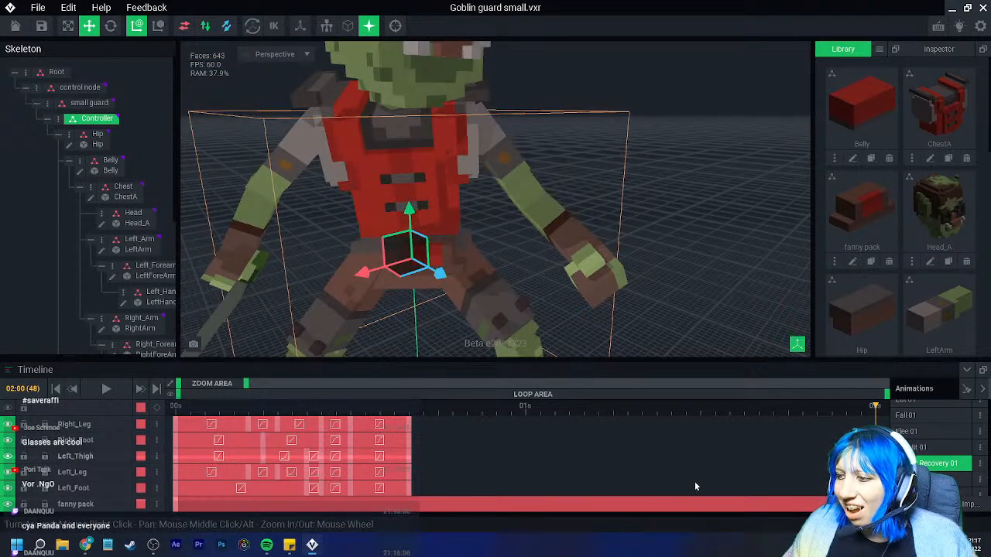
drag(820, 504, 400, 504)
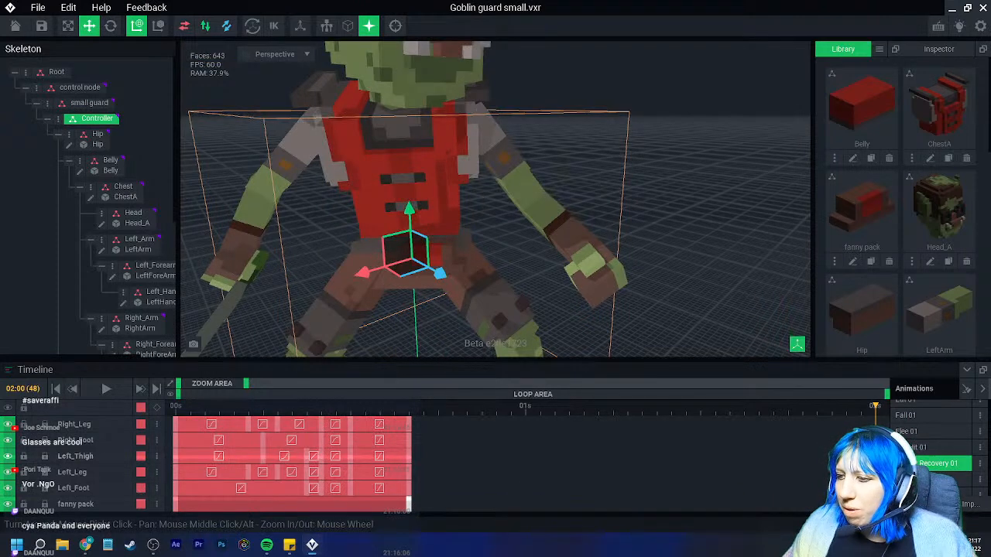
click(944, 480)
drag(767, 504, 457, 507)
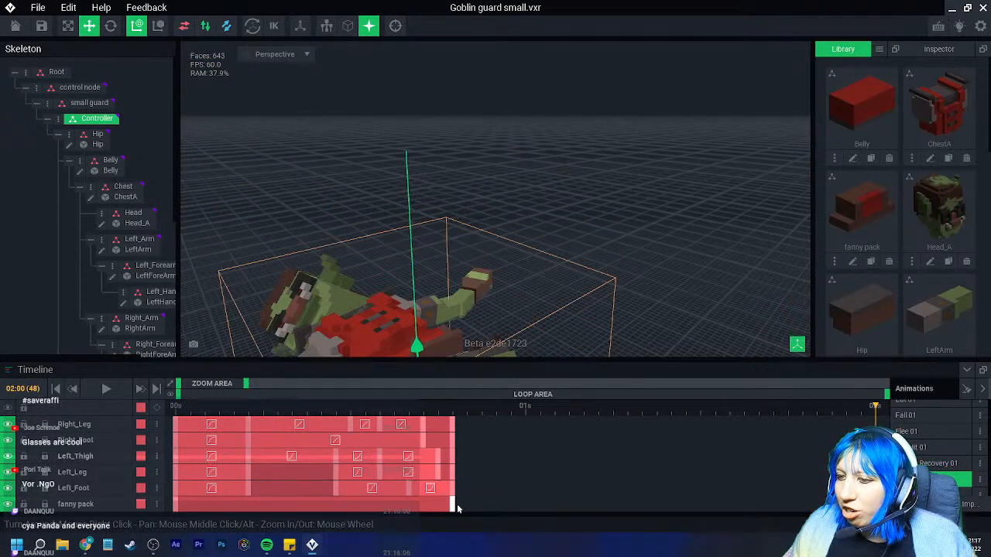
Shorten the fanny pack track in Heavy Attack 01 and Heavy Attack 02 to match the other tracks' end
scroll(933, 465, down, 1)
click(933, 464)
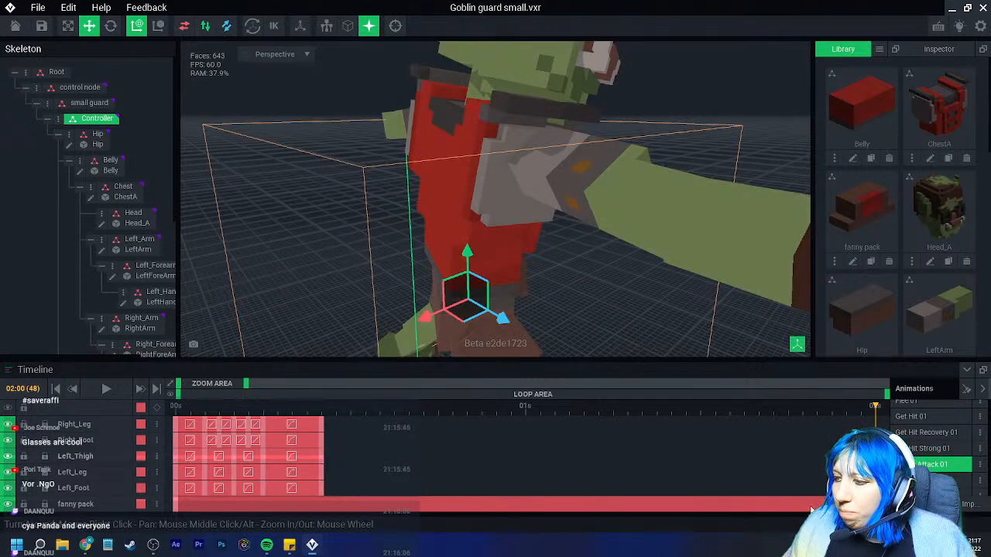
drag(821, 504, 324, 507)
click(944, 481)
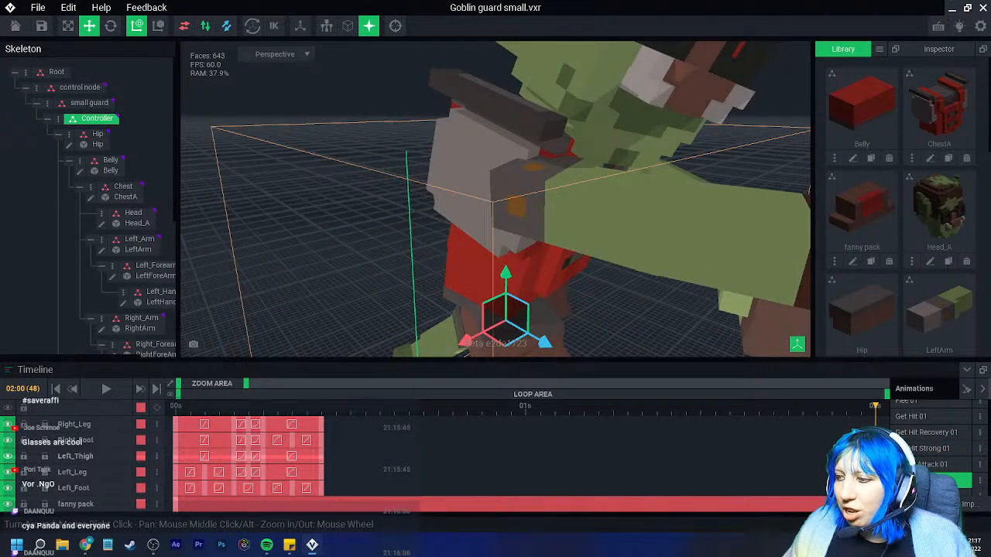
drag(701, 507, 324, 508)
Pull the fanny pack's closing keyframe back to the other tracks' end in Heavy Attack Anticipation 01 and 02
scroll(941, 465, down, 2)
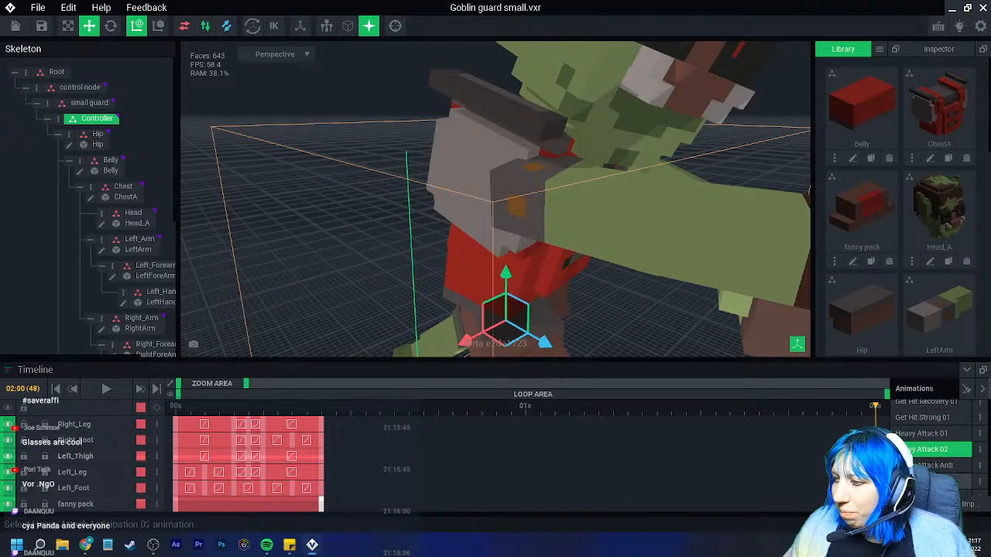
click(941, 465)
drag(823, 507, 218, 507)
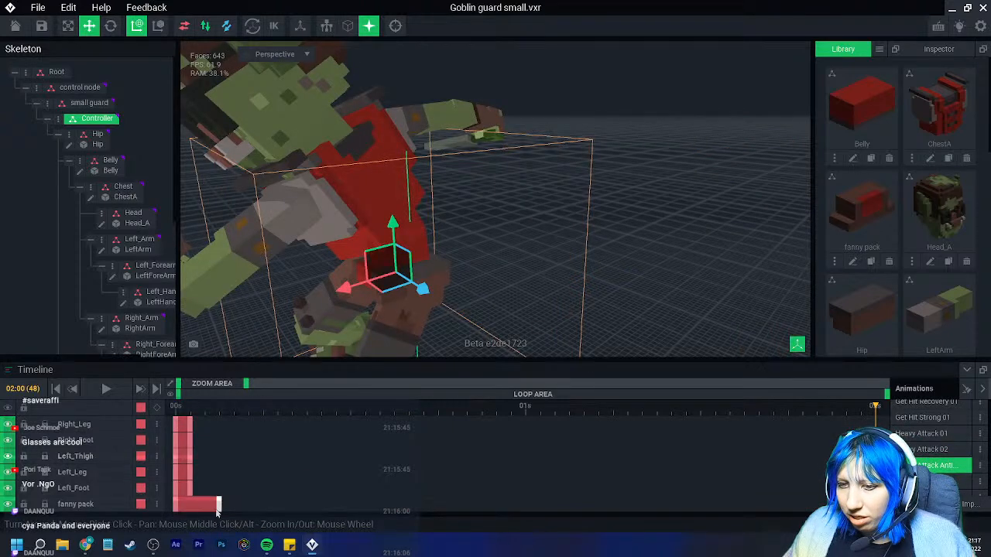
click(935, 481)
drag(823, 507, 336, 504)
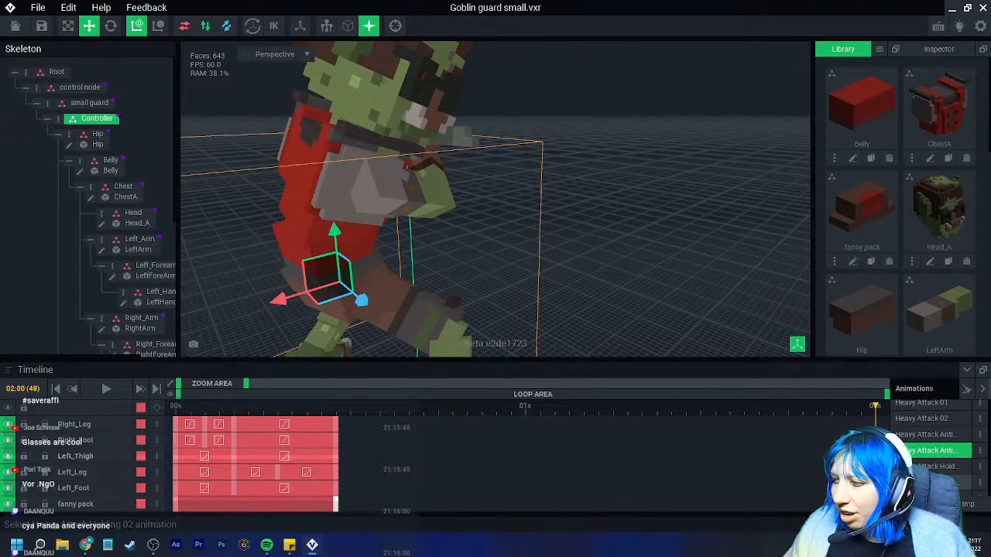
Shorten the fanny pack track in Heavy Attack Holding 01 and 02 to match the other tracks' end
click(932, 468)
drag(823, 507, 255, 506)
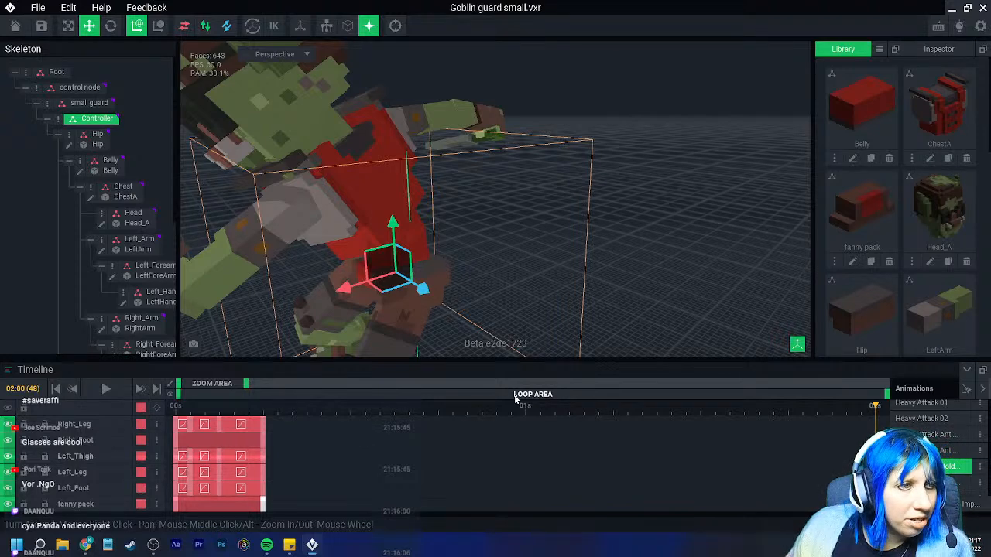
click(940, 483)
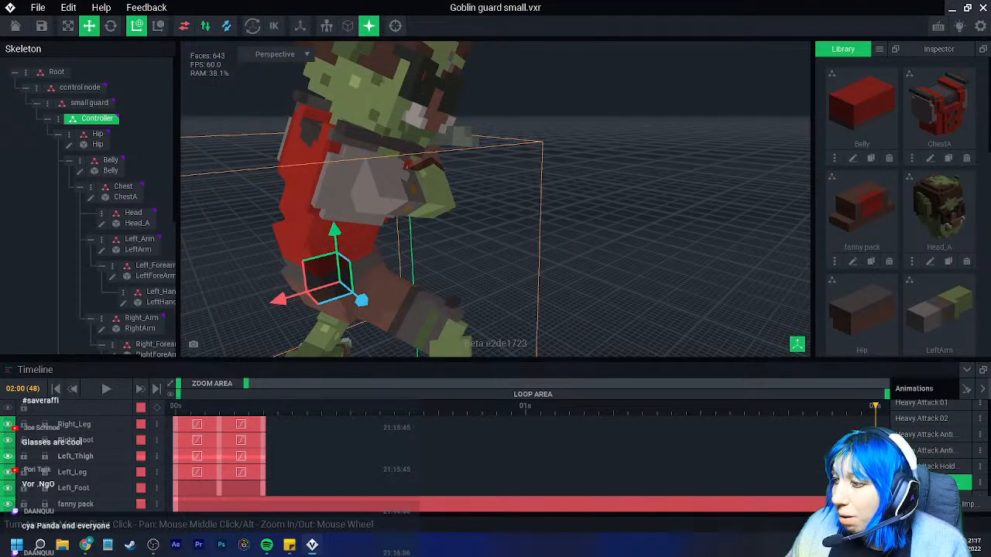
drag(823, 505, 283, 505)
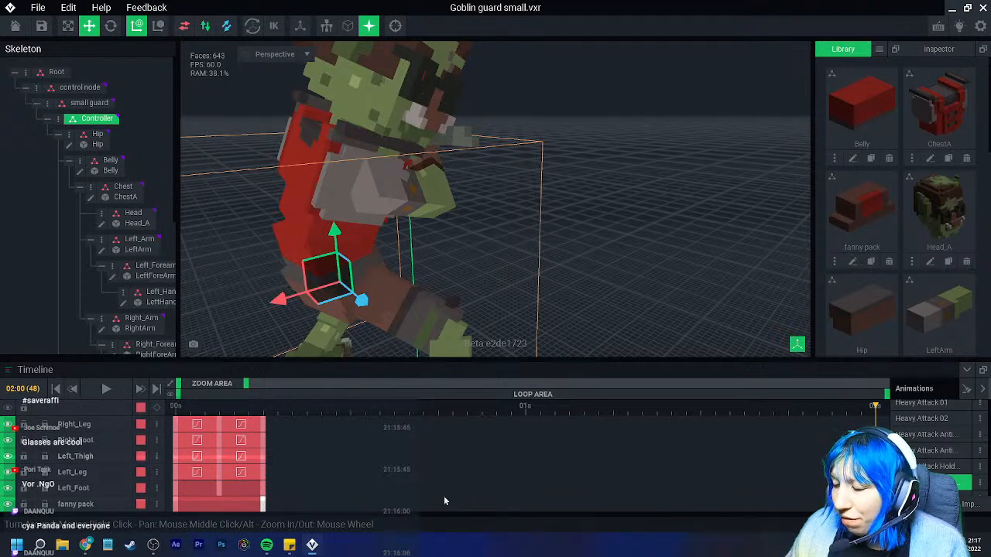
Move the fanny pack's closing keyframe to the 1-second mark in the Heavy Charged Attack animation
scroll(941, 449, down, 1)
click(940, 460)
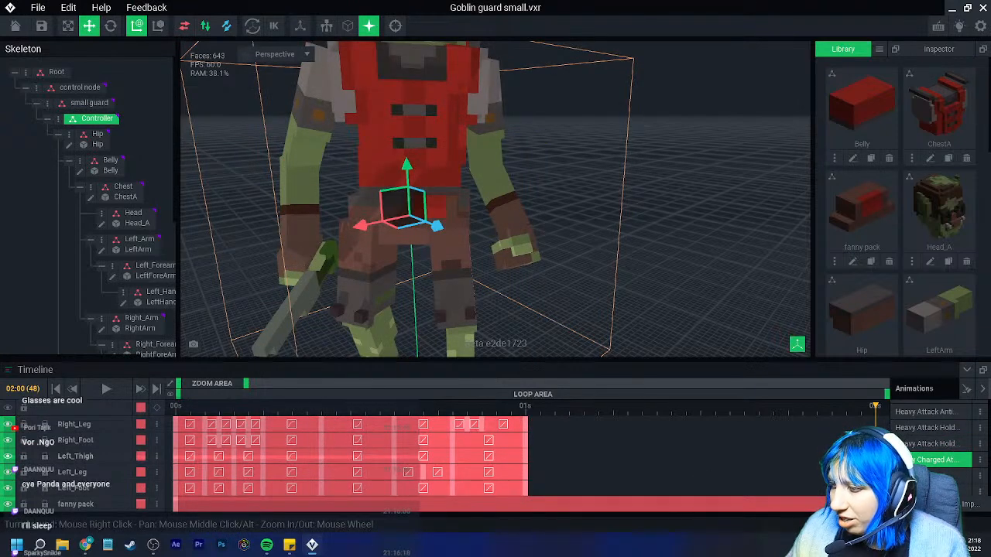
drag(823, 506, 514, 506)
Check Idle 01, and extend the fanny pack track in Idle 02 to the other tracks' end just past 10 seconds
click(937, 475)
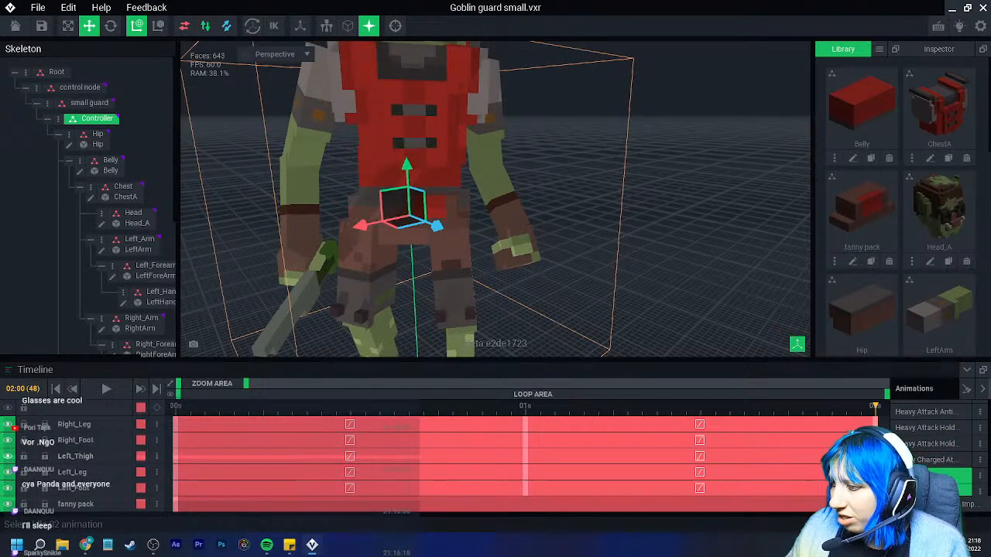
click(940, 490)
drag(542, 387, 577, 384)
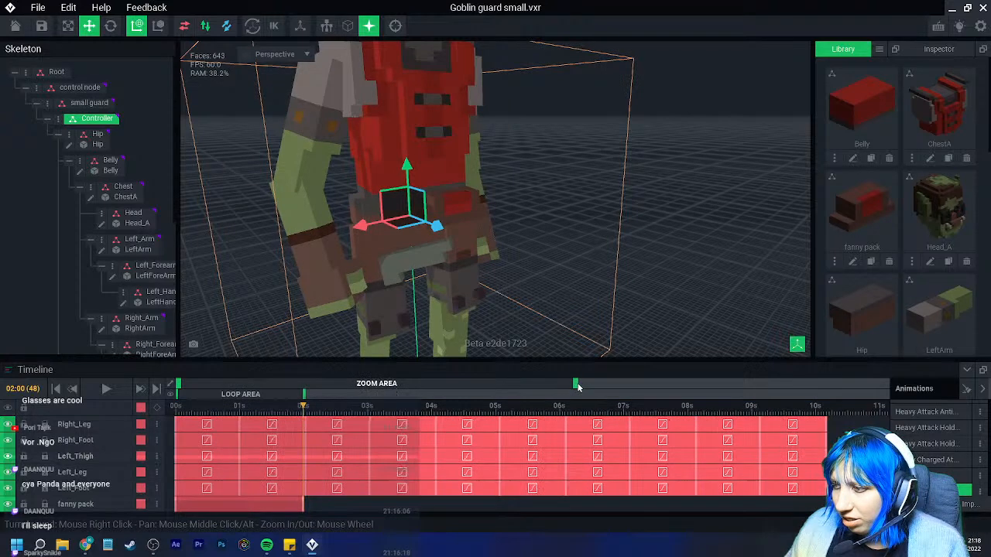
drag(313, 509, 818, 504)
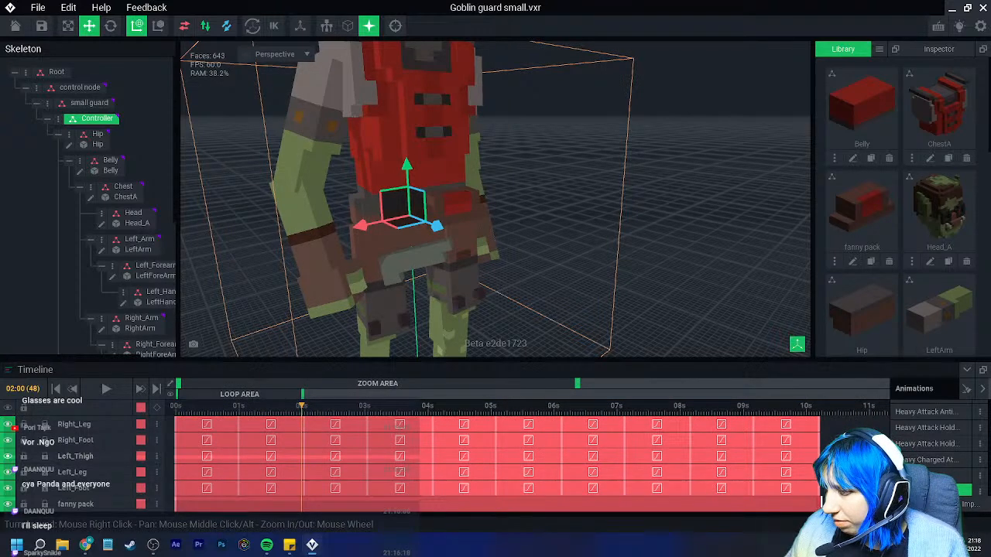
Pull the fanny pack's closing keyframe back to the other tracks' end in Idle Combat 01 and Interact 01
scroll(933, 446, down, 2)
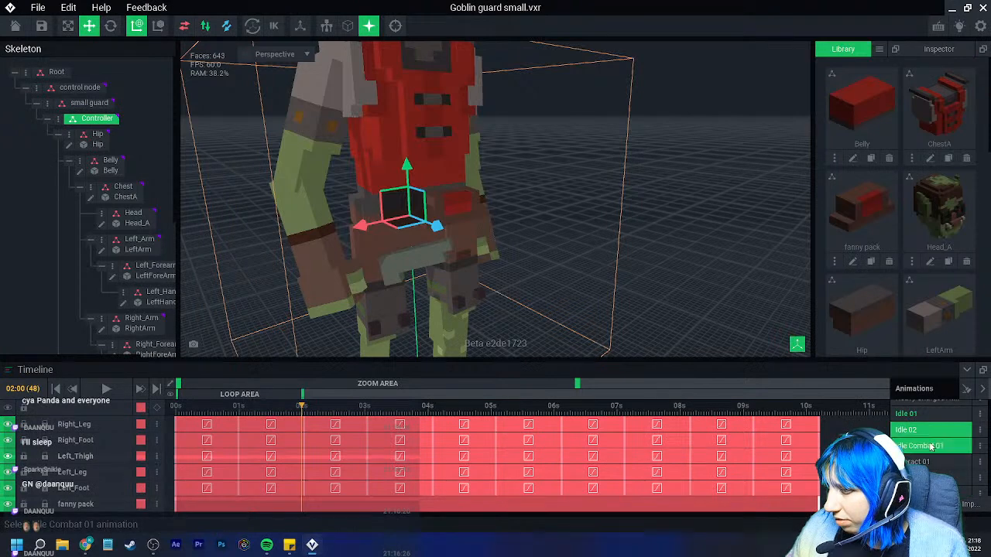
click(931, 446)
drag(818, 504, 628, 505)
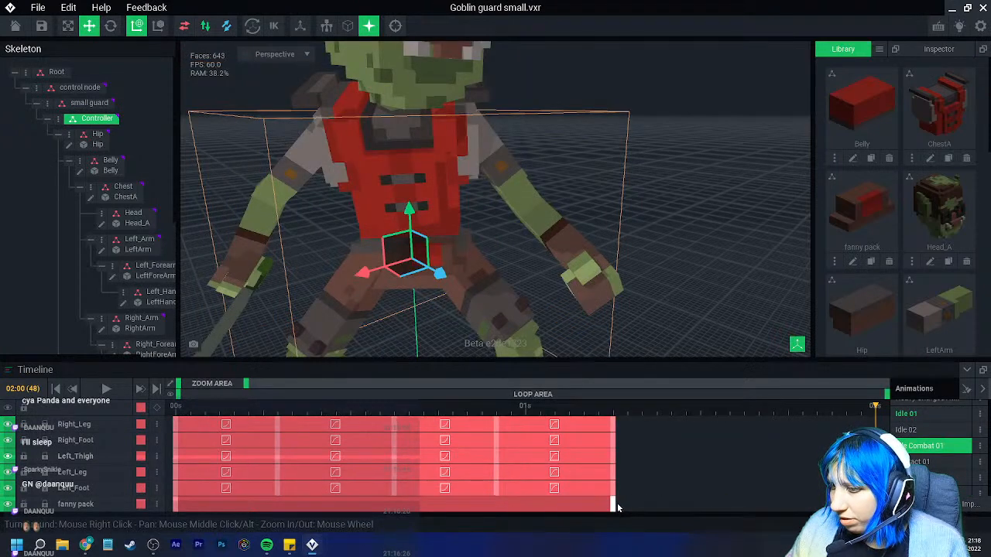
click(936, 461)
drag(748, 511, 568, 509)
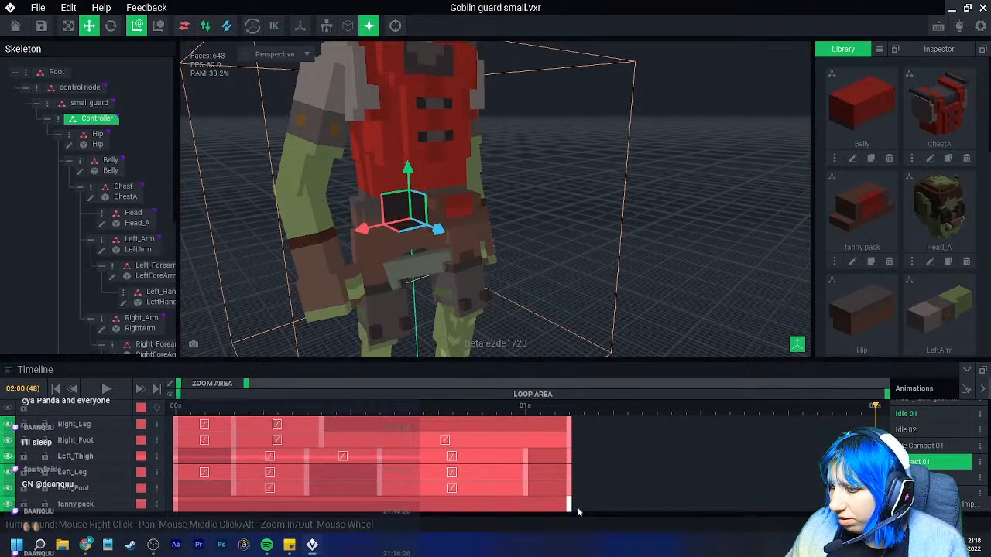
Shorten the fanny pack track in Jump 01 and Land 01 to match the other tracks' end
click(939, 478)
drag(817, 505, 412, 506)
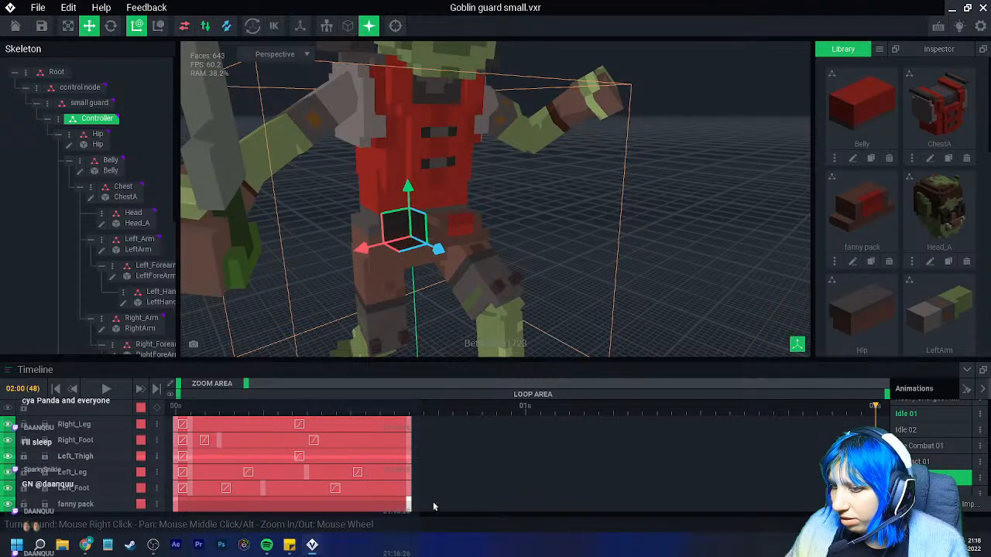
click(938, 493)
drag(817, 504, 371, 508)
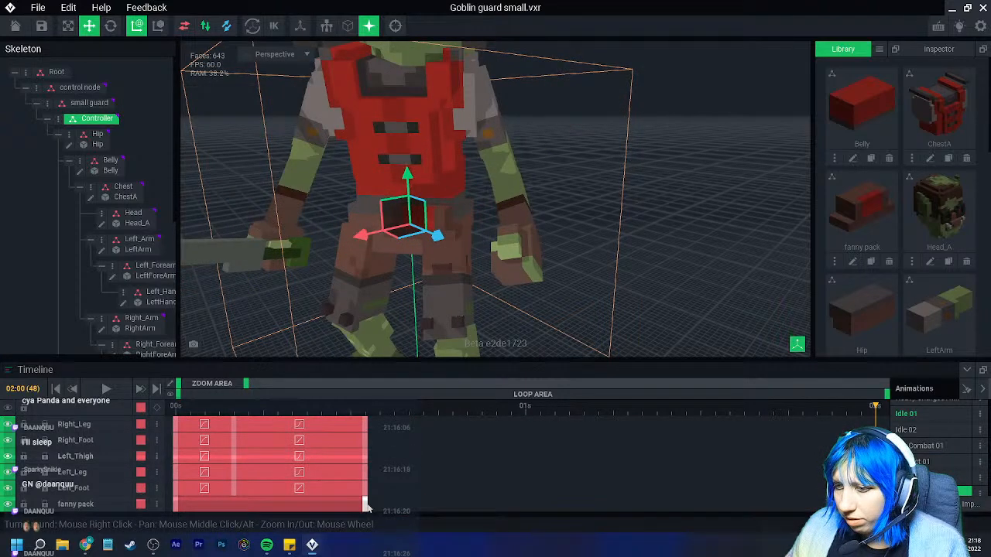
Pull the fanny pack's closing keyframe back to the other tracks' end in Parry 01 and Parry Get Hit 01
scroll(939, 472, down, 3)
click(939, 463)
drag(819, 505, 306, 505)
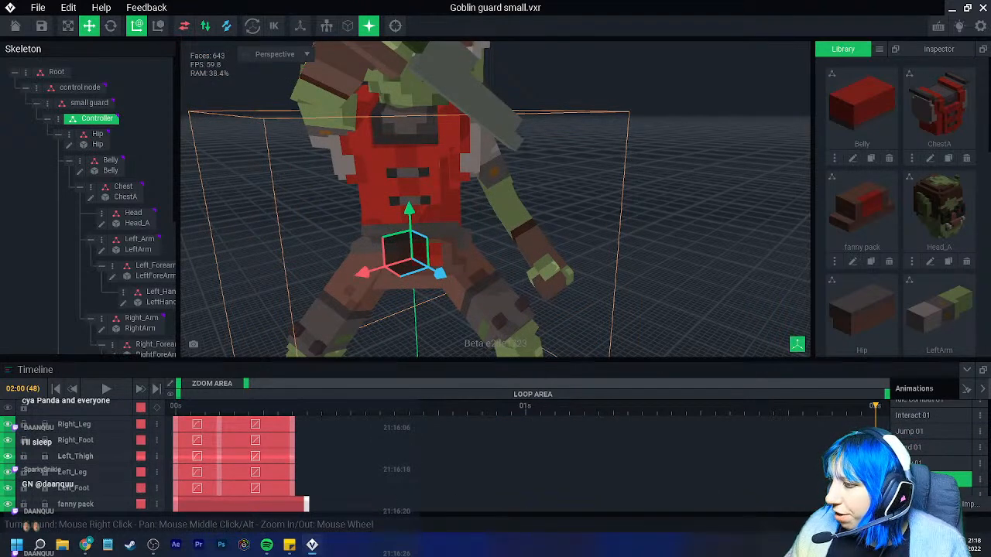
Shorten the fanny pack track in Parry Shield 01 and Run 01 to match the other tracks' end
scroll(932, 470, down, 2)
click(929, 464)
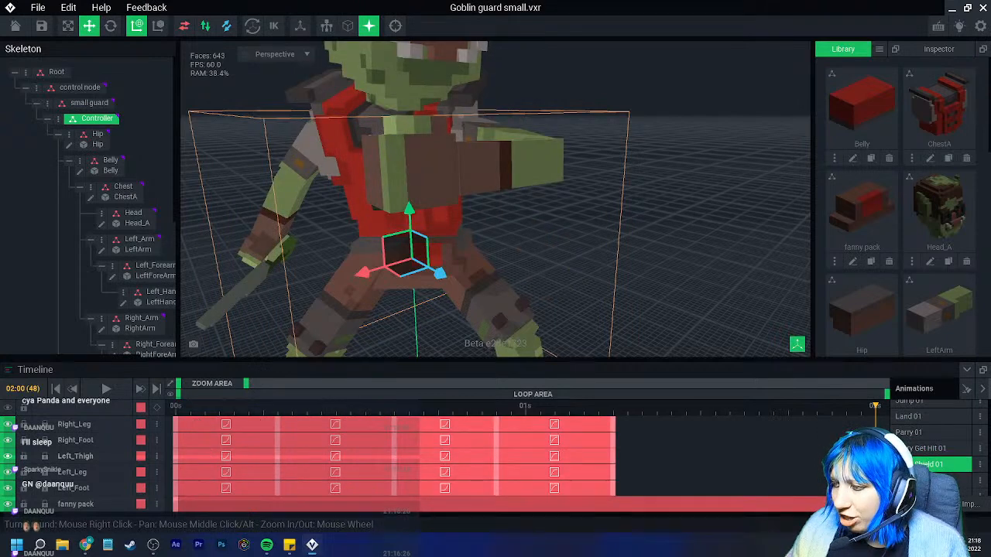
drag(825, 505, 624, 507)
click(929, 480)
drag(875, 504, 380, 504)
Extend the fanny pack track in Salute 01 to the end of the other tracks
scroll(929, 474, down, 1)
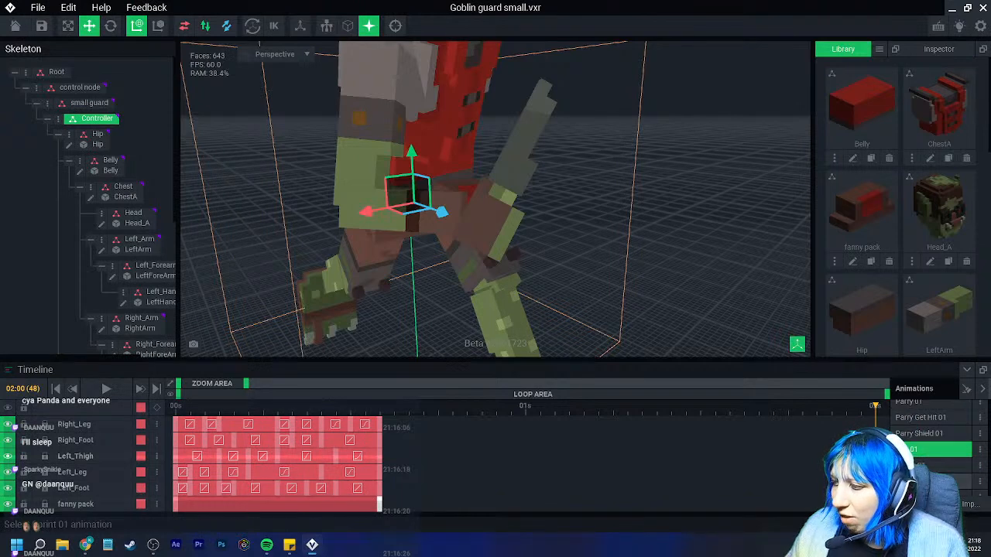
click(929, 465)
drag(594, 509, 834, 507)
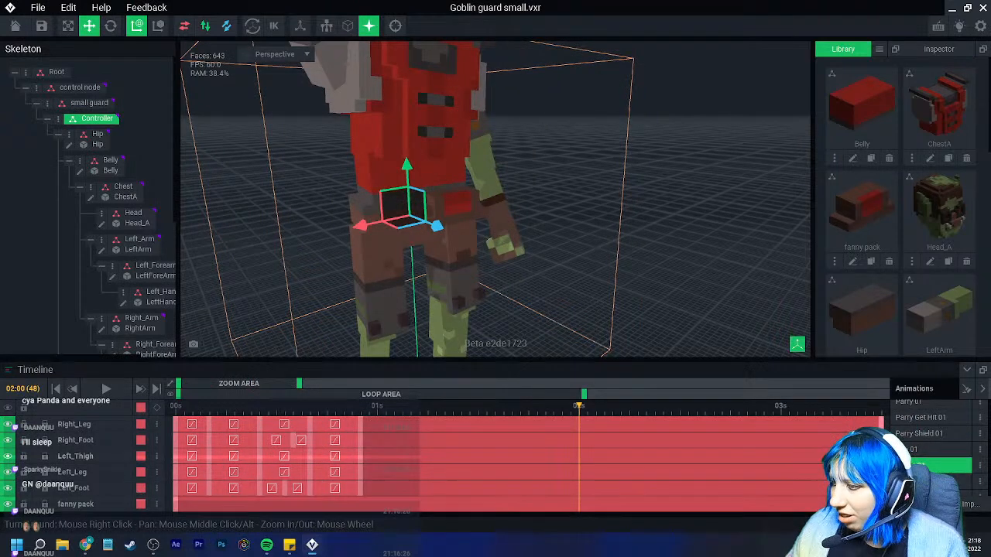
Pull the fanny pack's closing keyframe back to the other tracks' end in the Sprint 01 and T animations
click(929, 481)
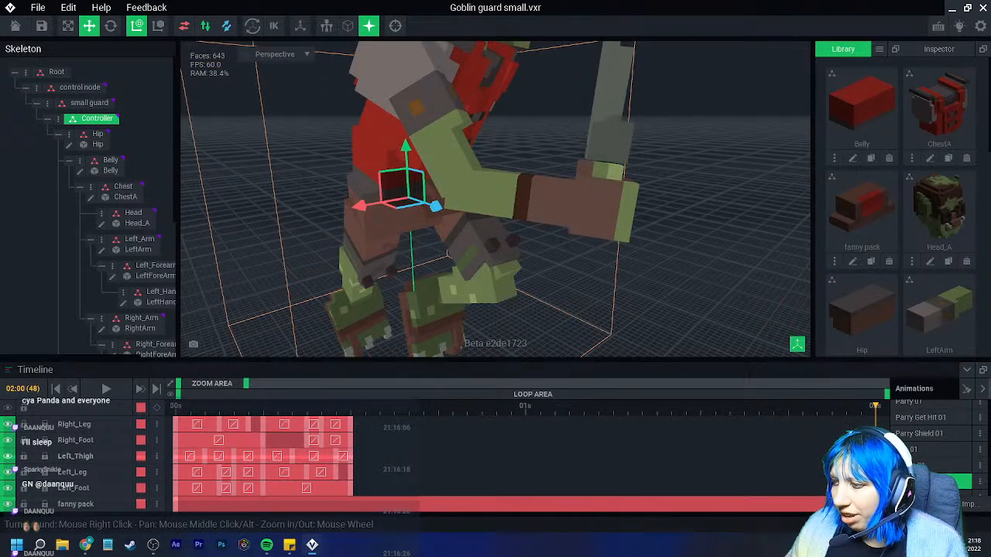
scroll(932, 468, down, 1)
scroll(930, 469, down, 1)
click(929, 459)
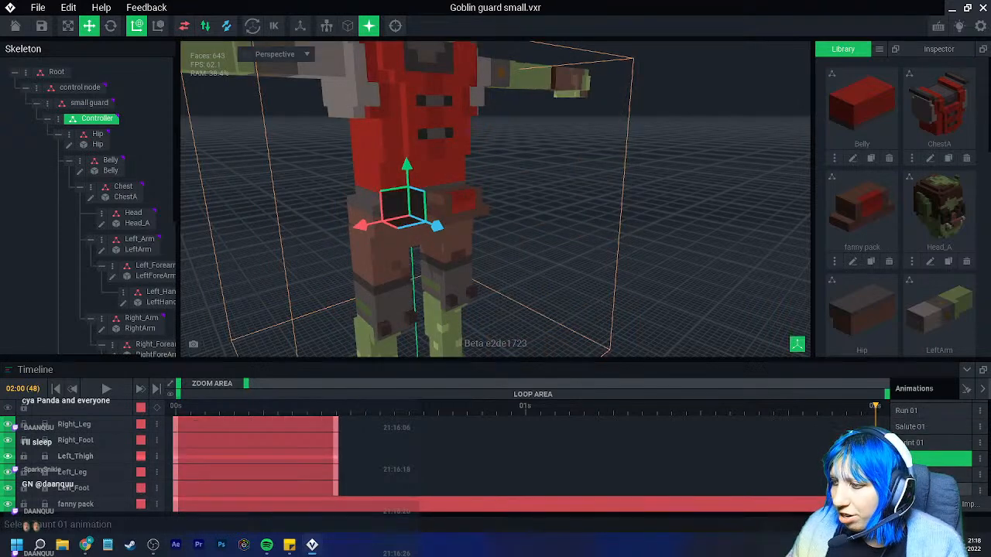
drag(350, 505, 338, 508)
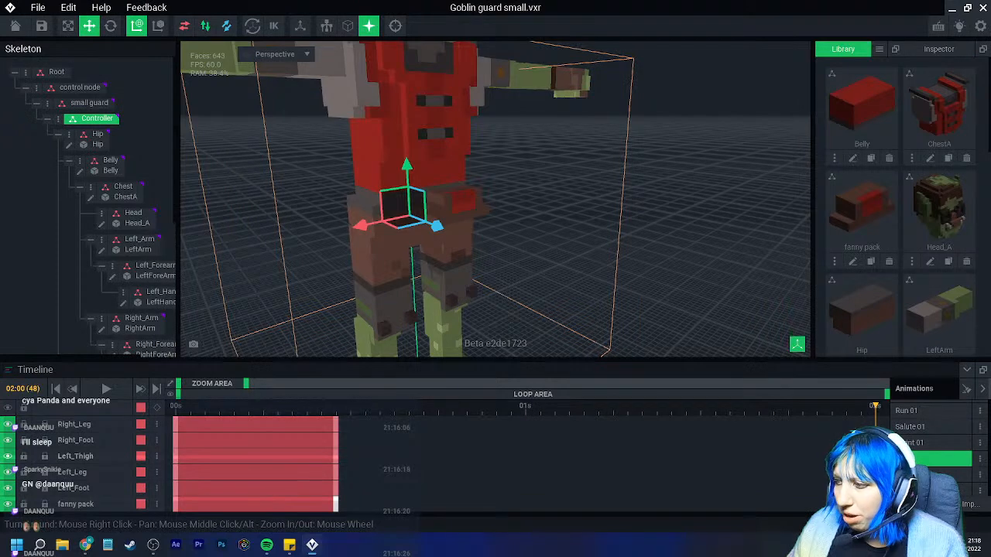
Extend the fanny pack track to the other tracks' end in Talk 01, Taunt 01 and Taunt 02
click(929, 474)
drag(580, 508, 882, 508)
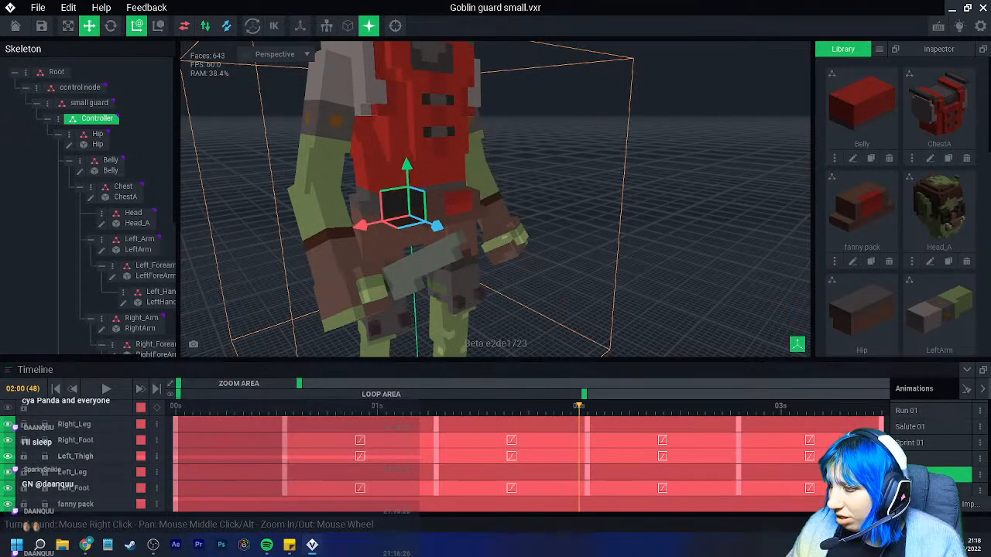
click(929, 490)
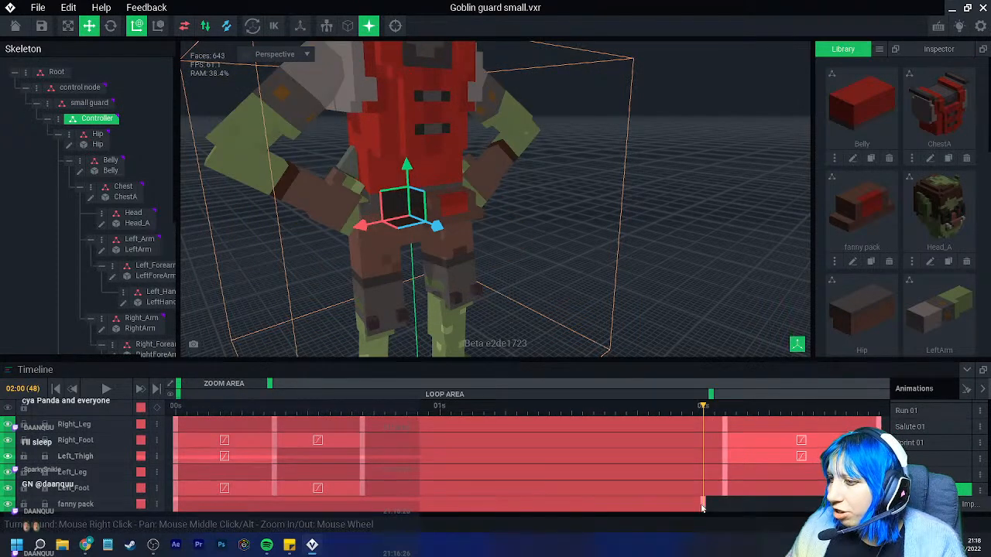
scroll(929, 472, down, 3)
click(929, 453)
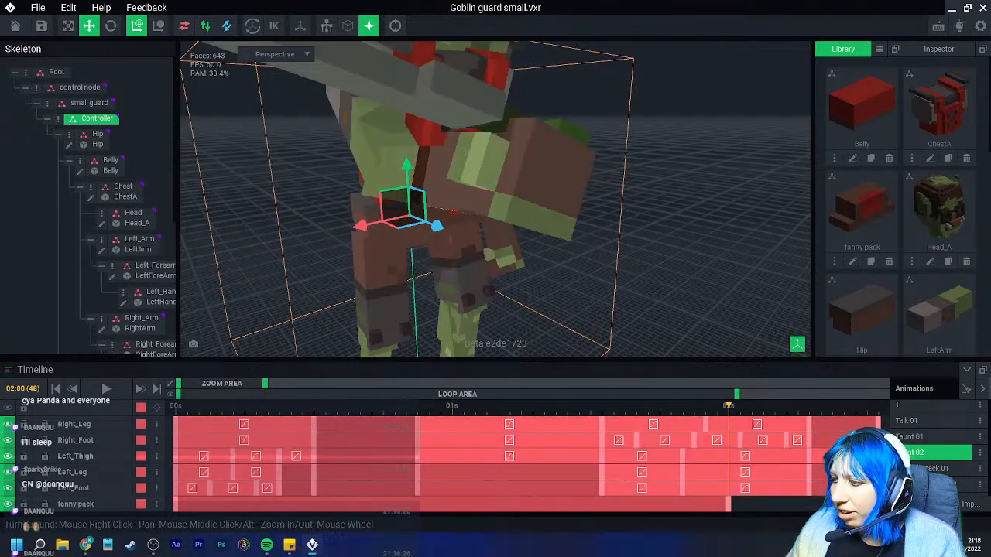
Shorten the fanny pack track in Thrust Attack 01 to match the other tracks' end
drag(740, 509, 353, 508)
click(936, 468)
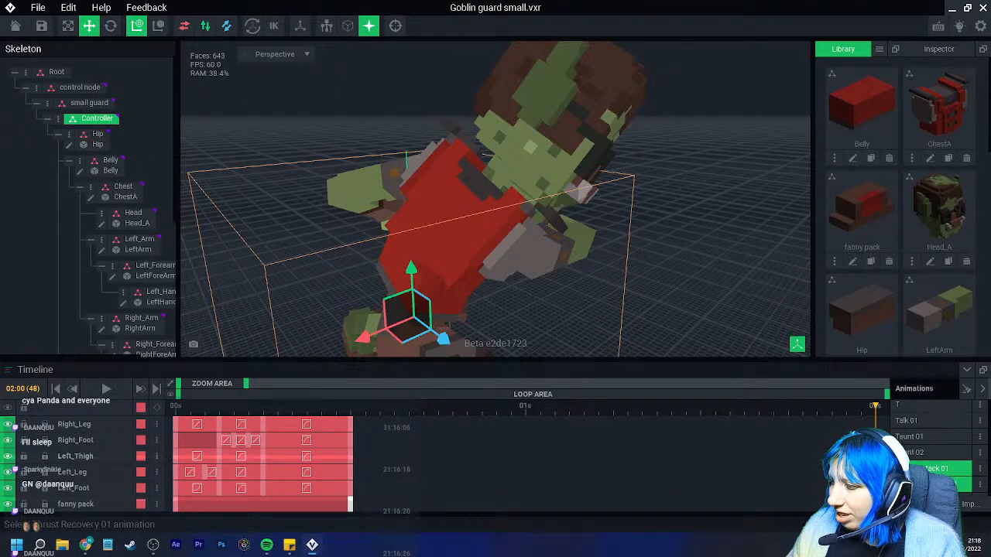
Shorten the fanny pack track in the Thrust Recovery 01 and Walk 01 animations to match the other tracks' end
click(936, 484)
drag(879, 507, 439, 506)
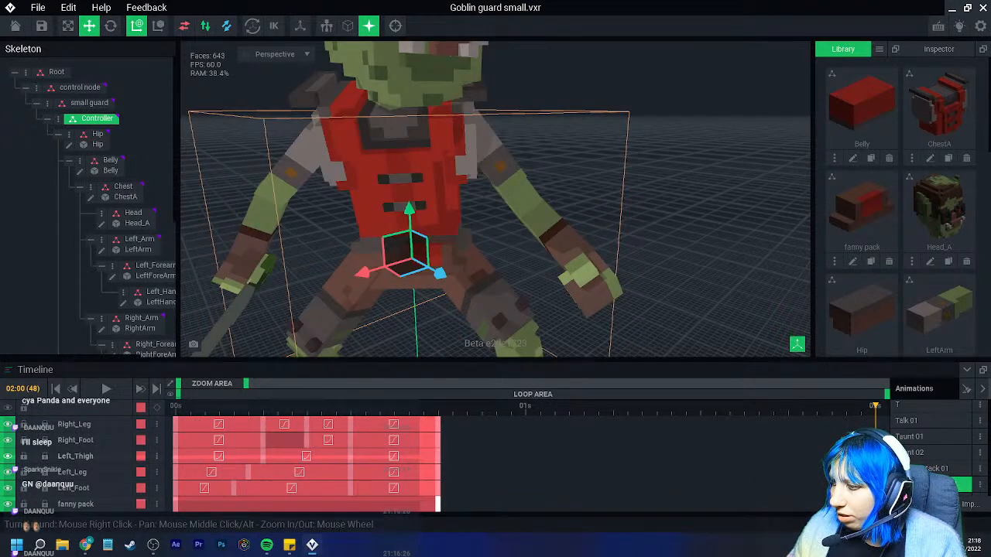
scroll(937, 449, down, 3)
click(933, 446)
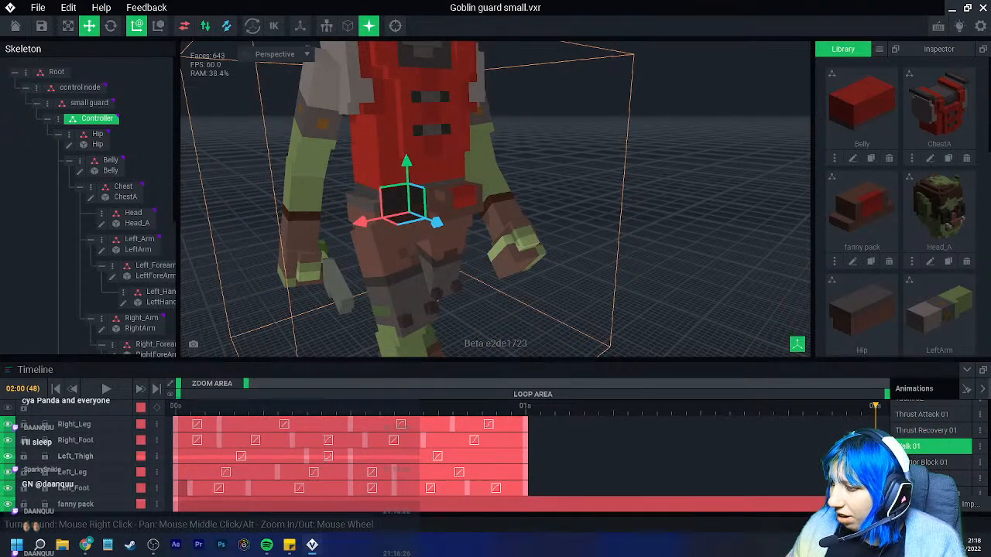
drag(880, 507, 537, 504)
Pull the fanny pack's closing keyframe back to the other tracks' end in Warrior Block 01 and Warrior Chase 01
click(936, 462)
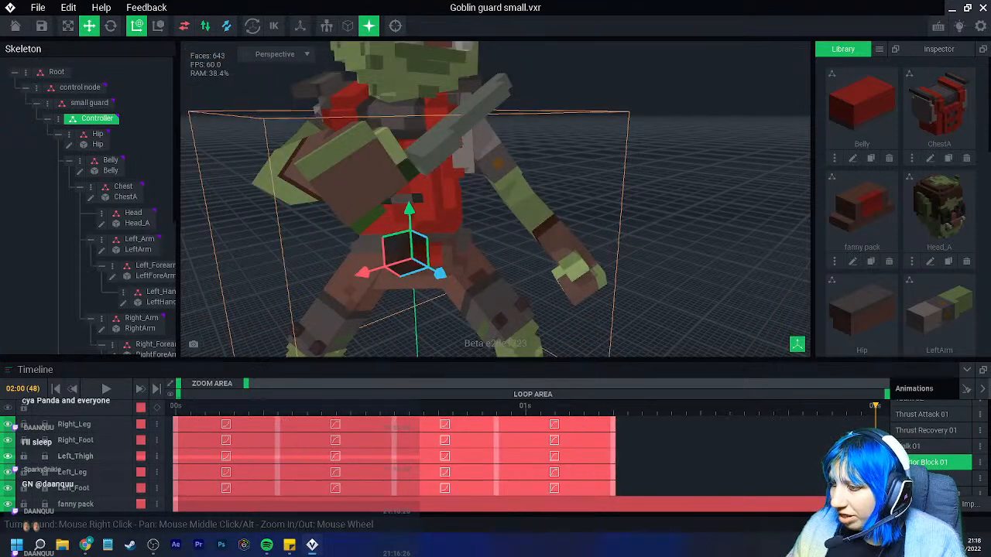
drag(877, 505, 614, 504)
click(937, 478)
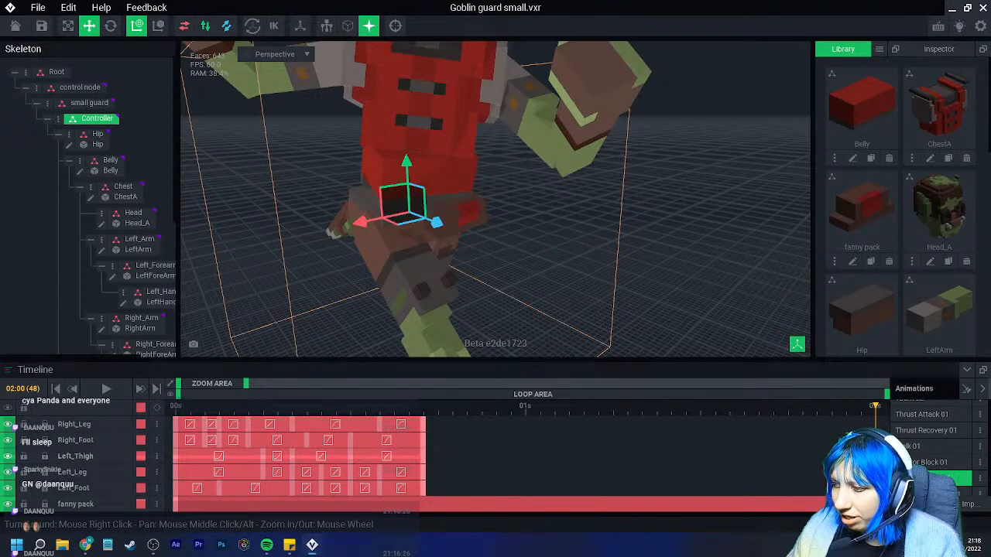
drag(877, 505, 445, 507)
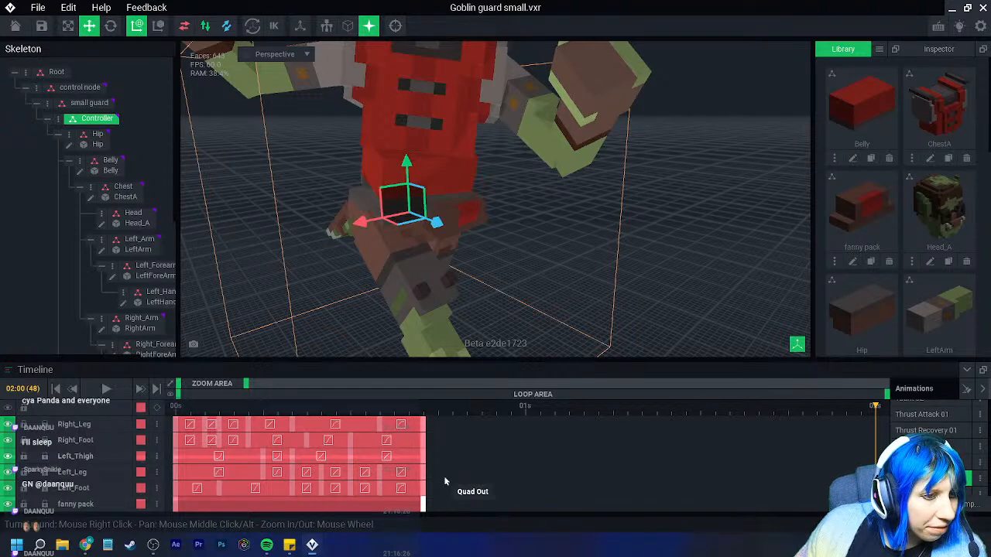
Trim the fanny pack track to the other tracks' end in Warrior Detection 01 and the Warrior Heavy Attack animation
click(936, 493)
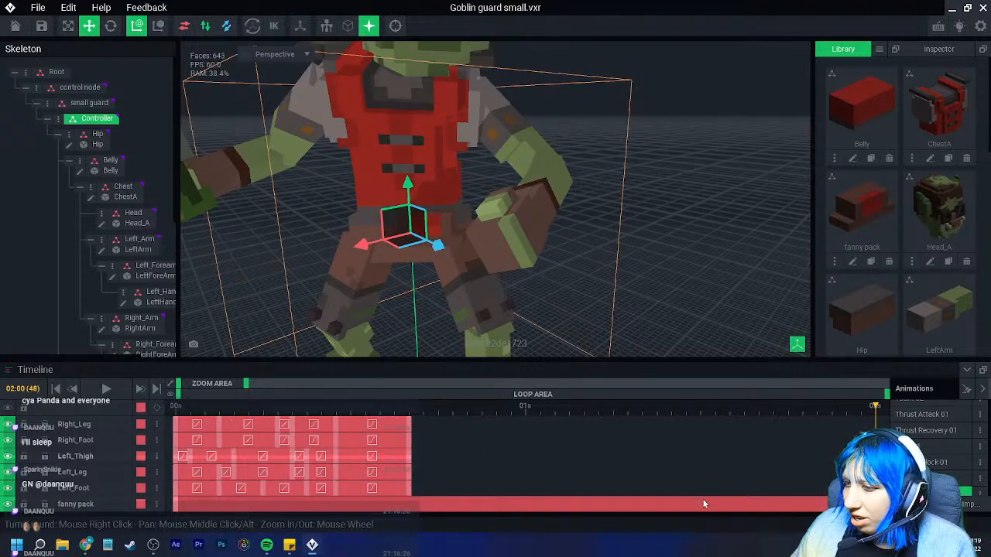
drag(877, 505, 412, 507)
scroll(937, 461, down, 3)
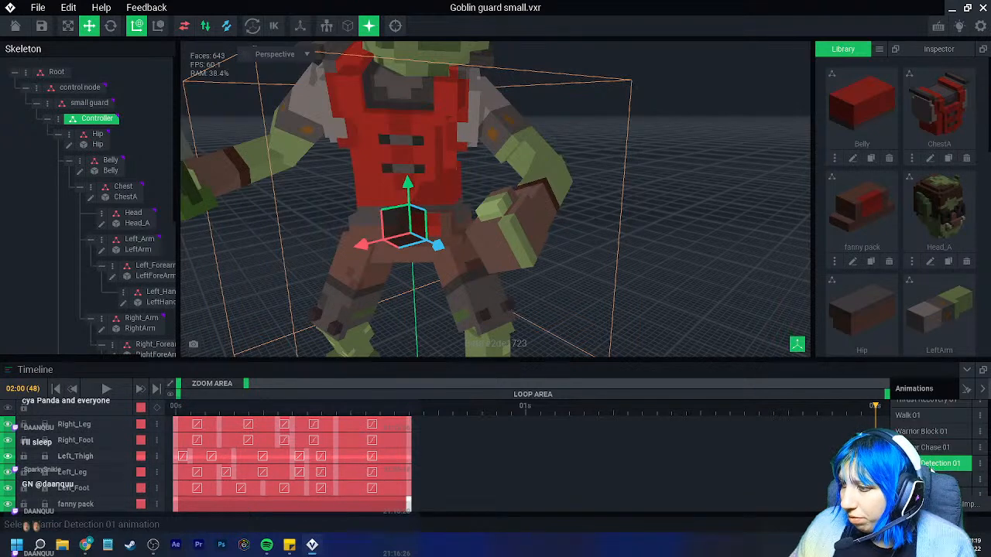
click(938, 458)
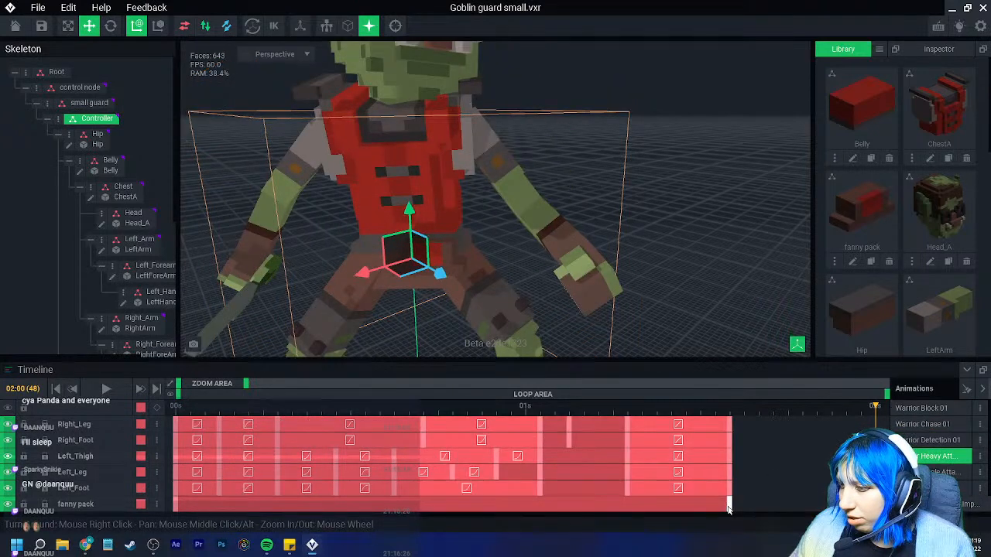
Shorten the fanny pack track to the other tracks' end in the last two listed animations, and close the project with its changes saved
click(938, 473)
drag(877, 506, 453, 507)
click(929, 489)
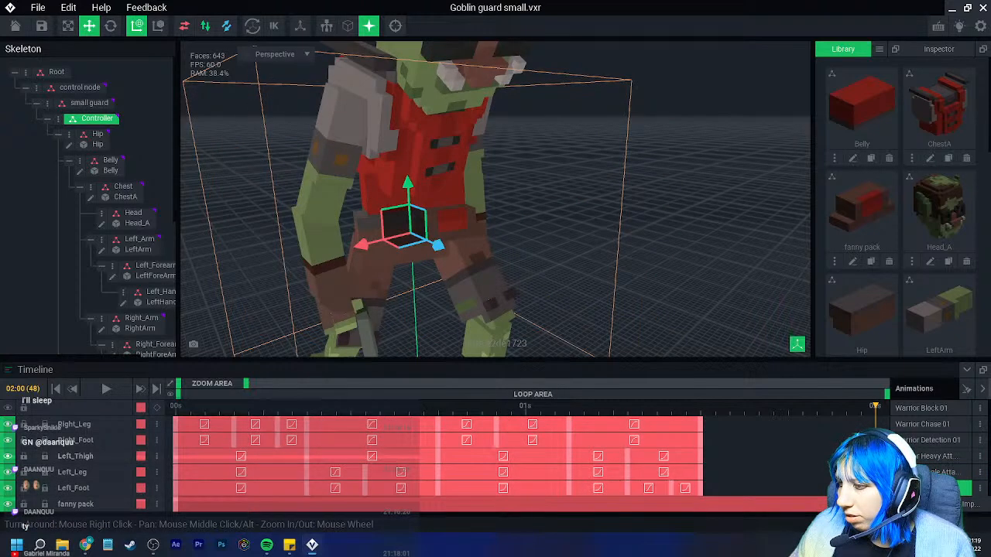
drag(826, 505, 672, 506)
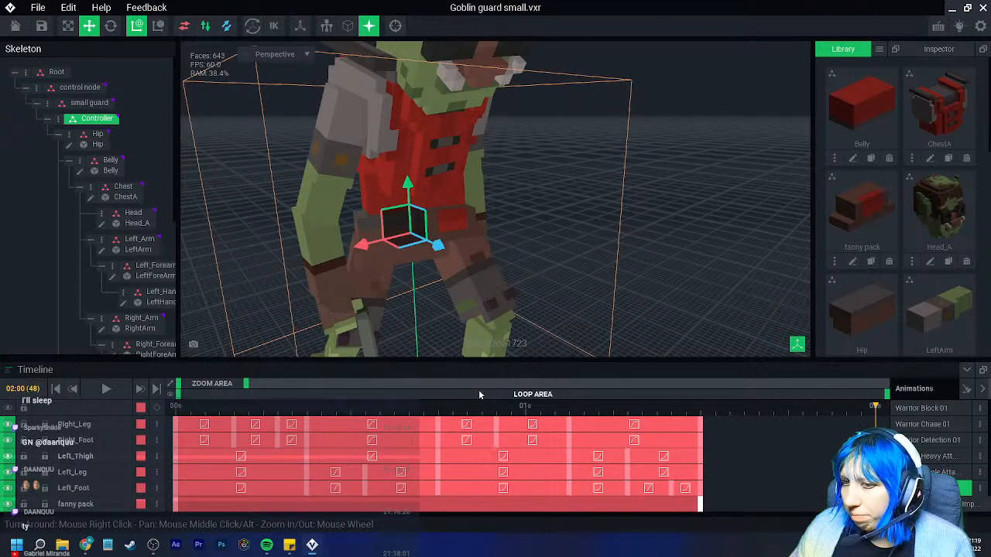
click(15, 26)
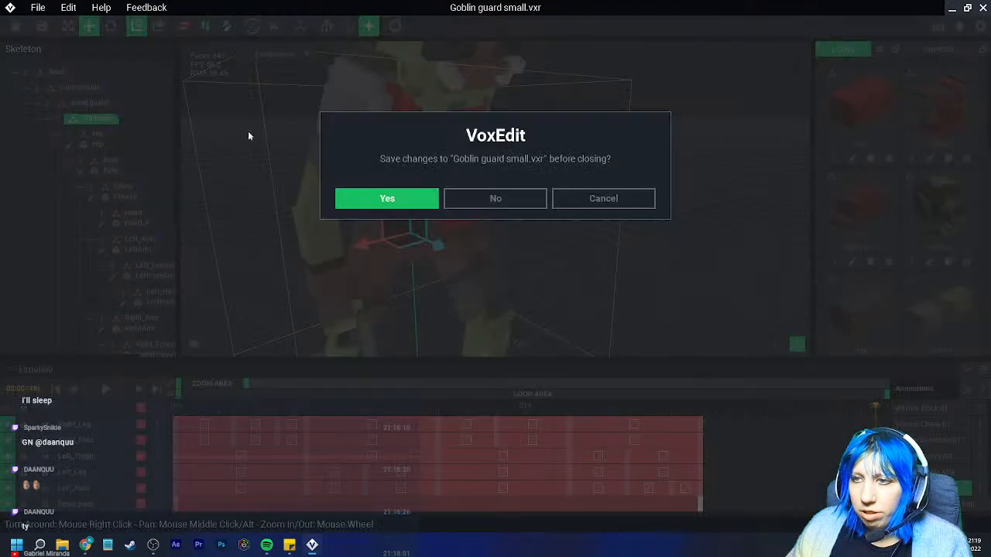
click(354, 194)
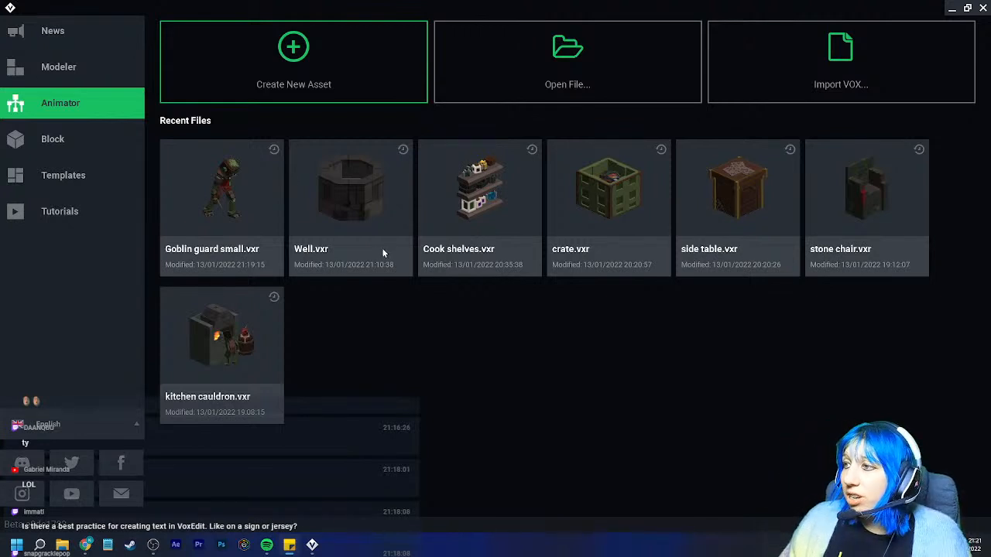
Reopen Goblin guard small.vxr to inspect the finished guard from the front, and close it with changes saved
click(239, 198)
scroll(426, 200, up, 5)
middle_drag(440, 184, 412, 208)
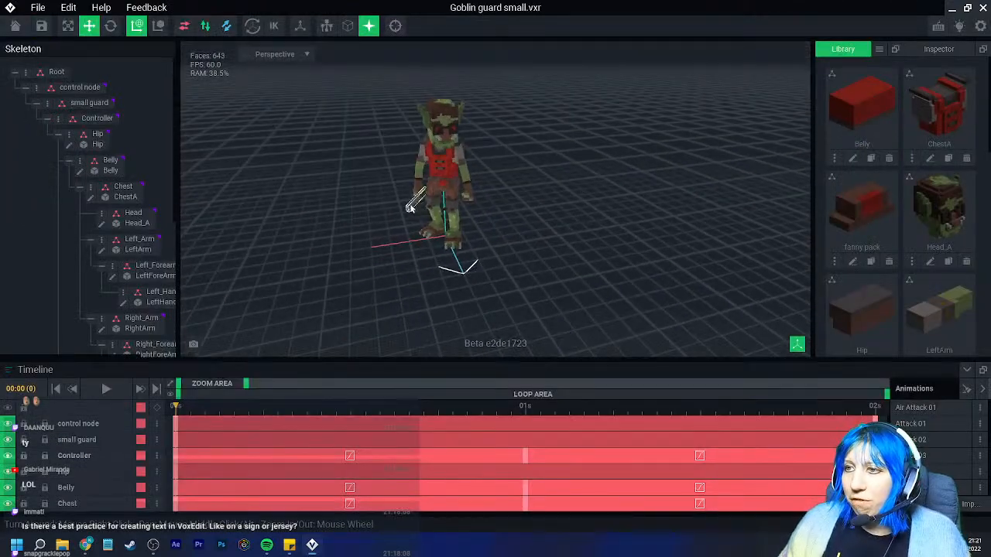
scroll(404, 208, up, 5)
scroll(399, 213, down, 2)
right_drag(399, 213, 395, 207)
scroll(395, 208, down, 1)
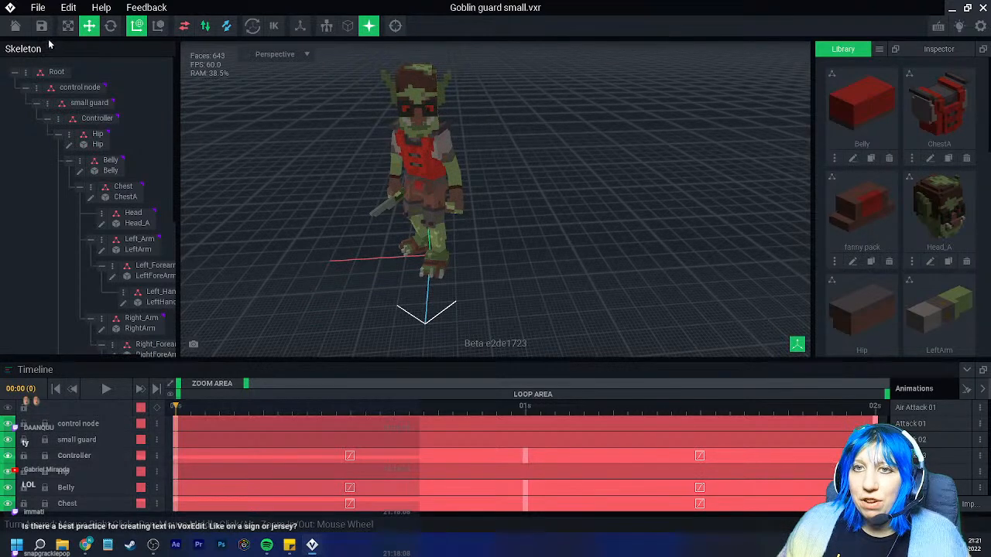
click(15, 29)
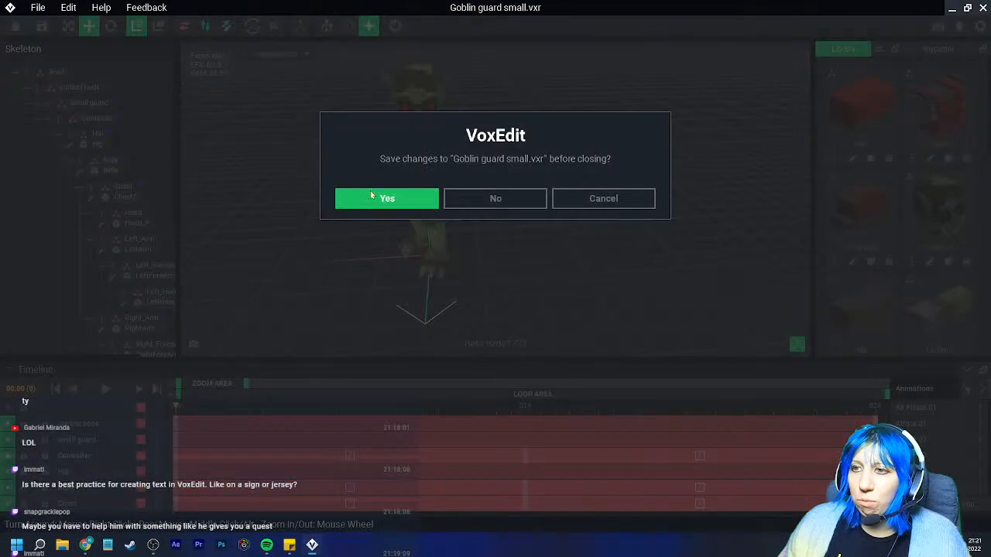
click(361, 198)
Open Cook shelves.vxr to view the stocked shelves up close, and close it with changes saved
click(483, 195)
scroll(473, 184, up, 5)
scroll(469, 178, up, 4)
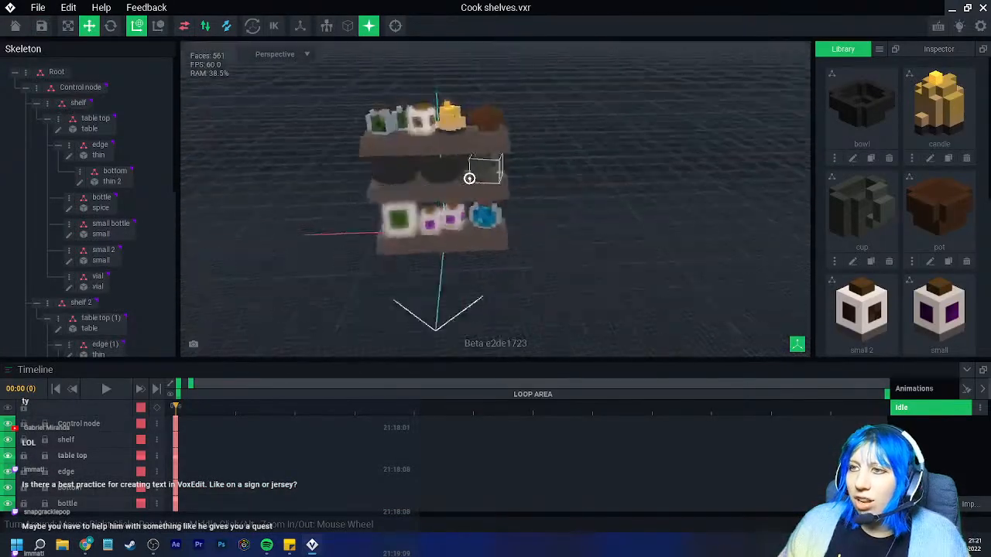
click(15, 29)
click(389, 198)
Open Well.vxr to view the stone well up close, and close it with changes saved
click(473, 190)
scroll(480, 186, up, 4)
scroll(481, 188, up, 3)
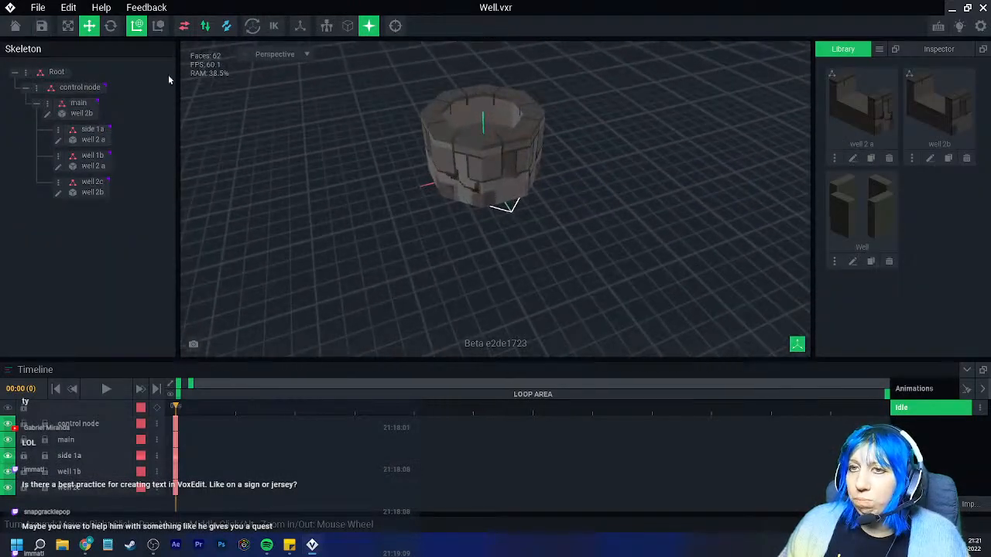
click(15, 26)
click(387, 198)
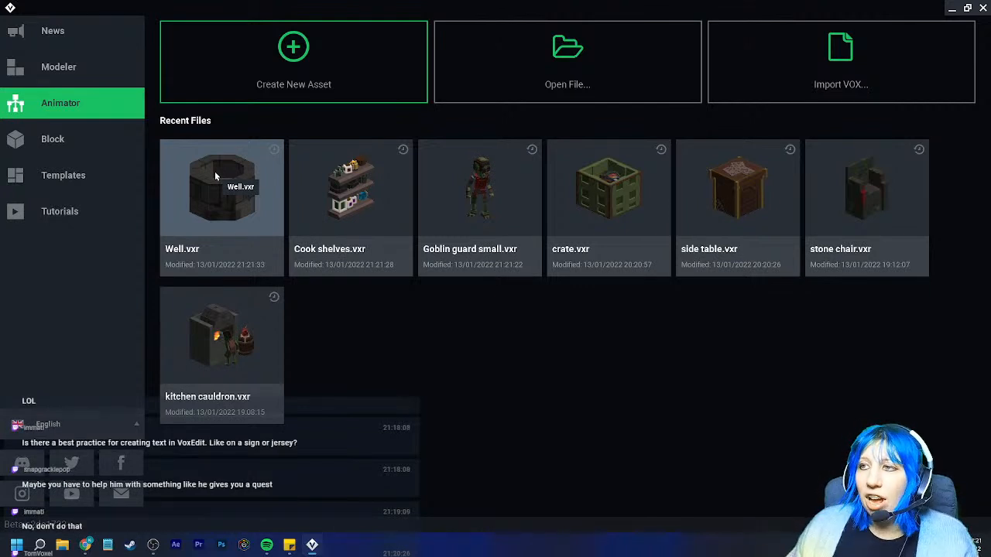
Open the final.vxr room asset from the final folder inside the VoxEdit directory's Room folder
click(506, 61)
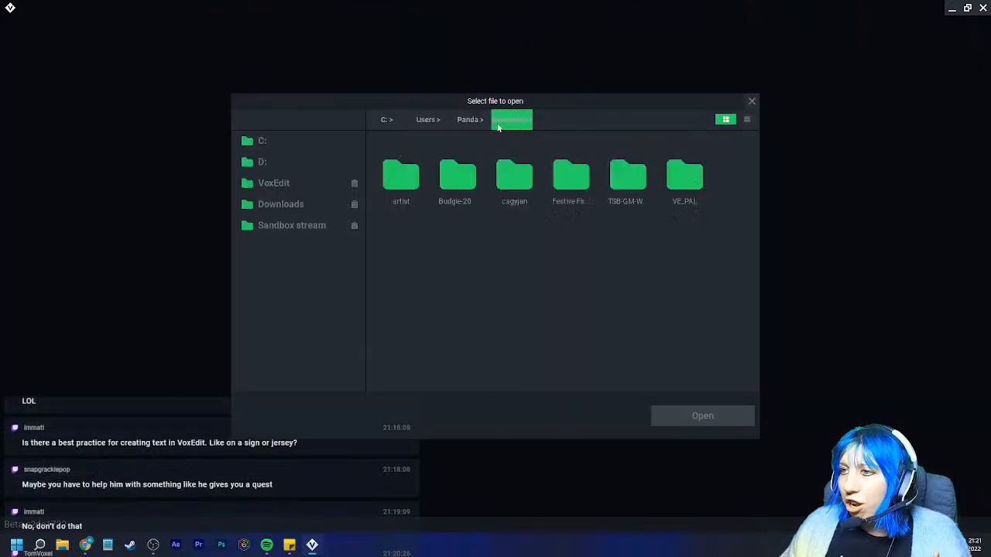
click(288, 189)
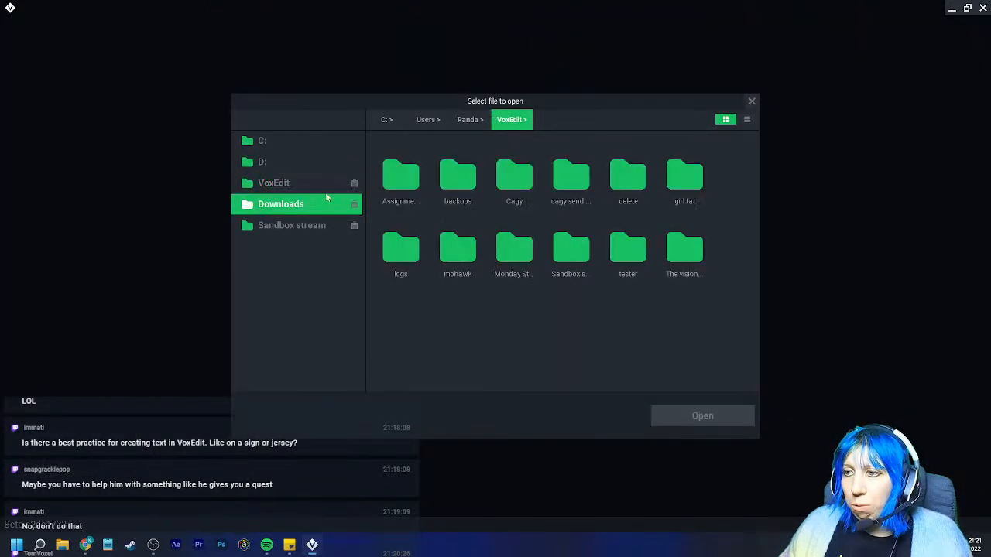
double_click(521, 253)
double_click(406, 178)
double_click(402, 177)
click(418, 185)
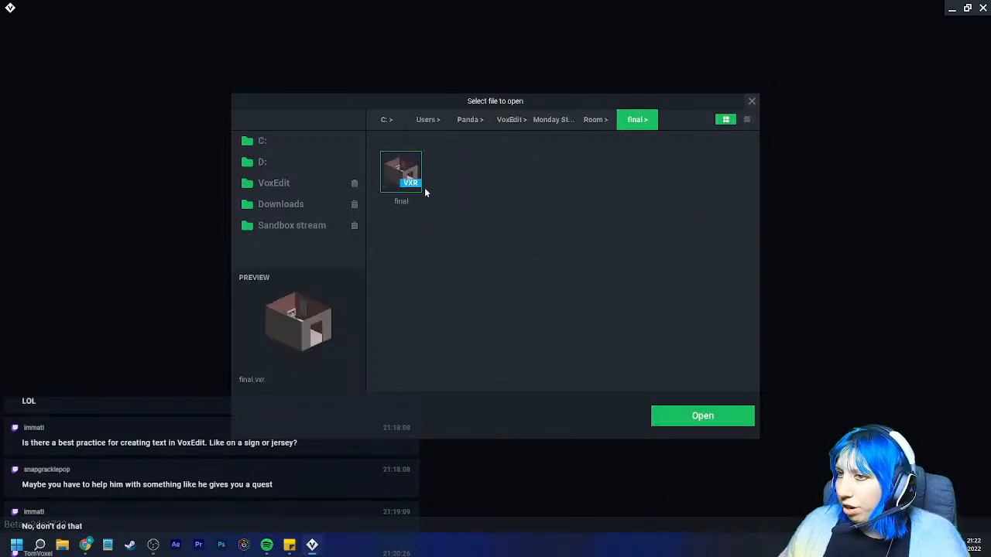
click(682, 418)
Examine the bedroom's storage unit, side table and bed up close, and reset the camera to show the whole room
right_drag(607, 308, 586, 245)
scroll(586, 230, down, 1)
scroll(589, 226, up, 3)
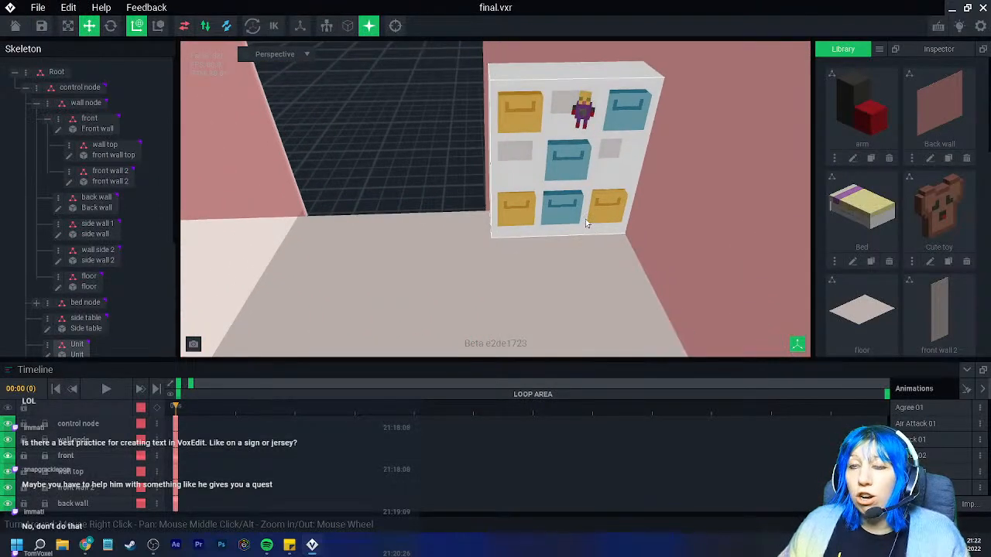
scroll(586, 224, down, 1)
mouse_move(584, 213)
right_down()
mouse_move(575, 193)
mouse_move(657, 204)
mouse_move(670, 239)
mouse_move(736, 228)
mouse_move(722, 213)
mouse_move(665, 215)
mouse_move(631, 175)
mouse_move(584, 196)
right_up()
scroll(666, 215, up, 5)
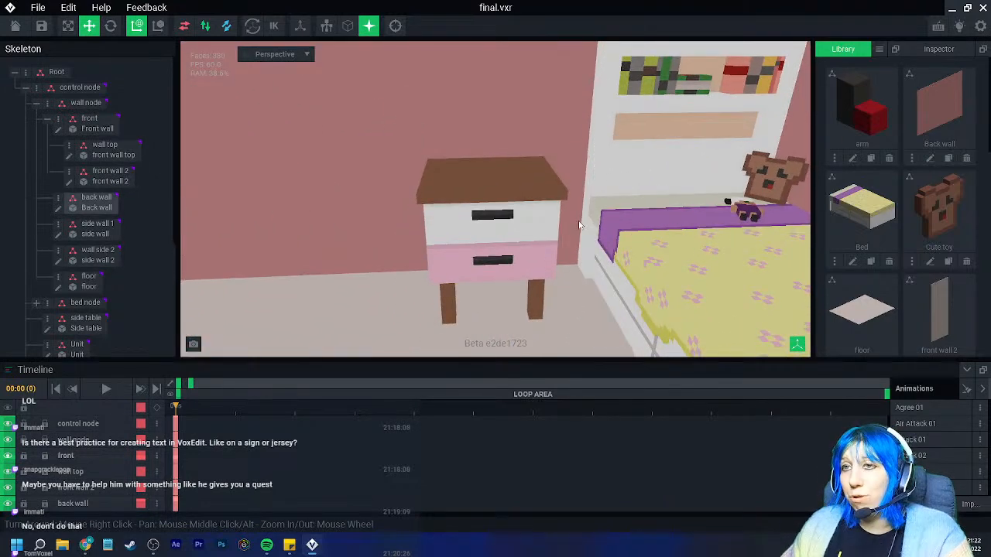
scroll(583, 268, down, 8)
right_drag(583, 274, 542, 46)
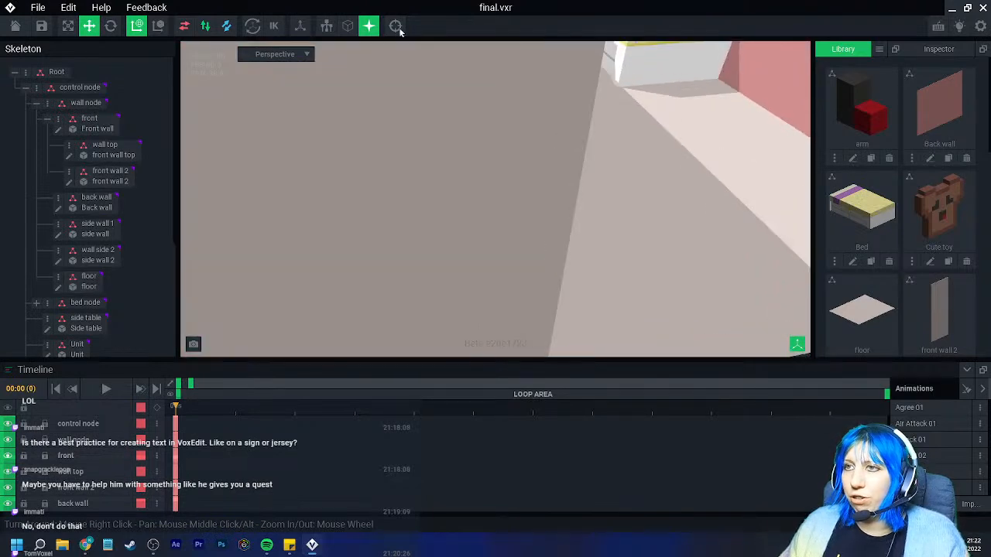
click(395, 25)
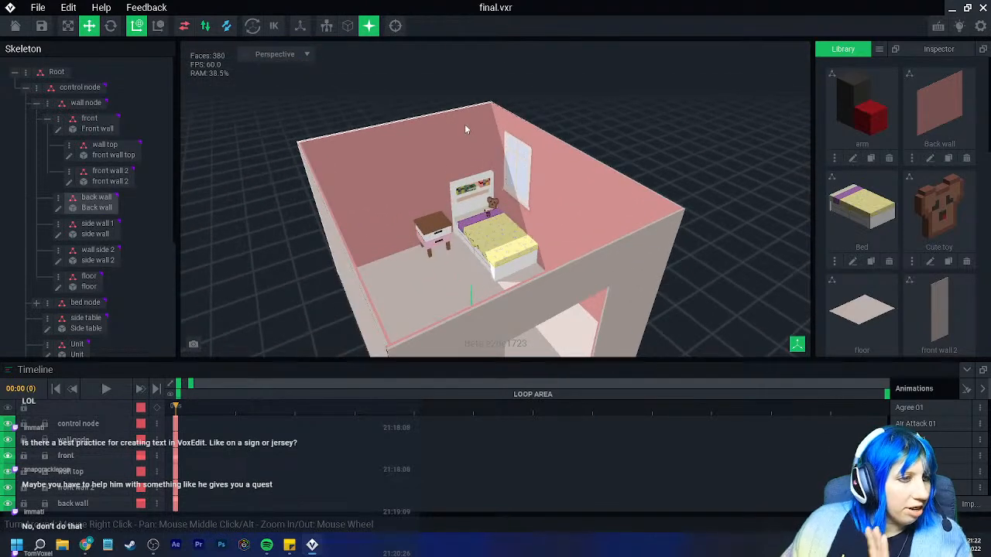